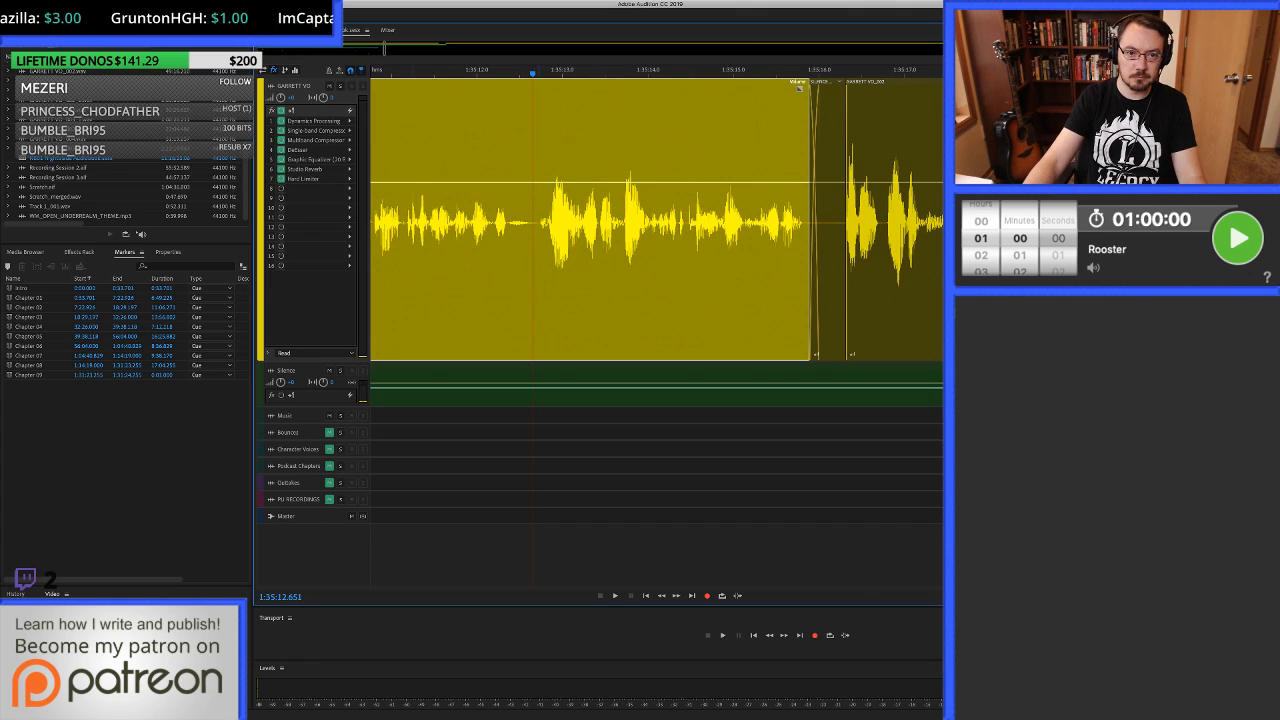
Play the voice-over narration from about 1:35:12.7 to 1:35:22.1 and start the one-hour countdown timer.
{"action": "key", "text": "space"}
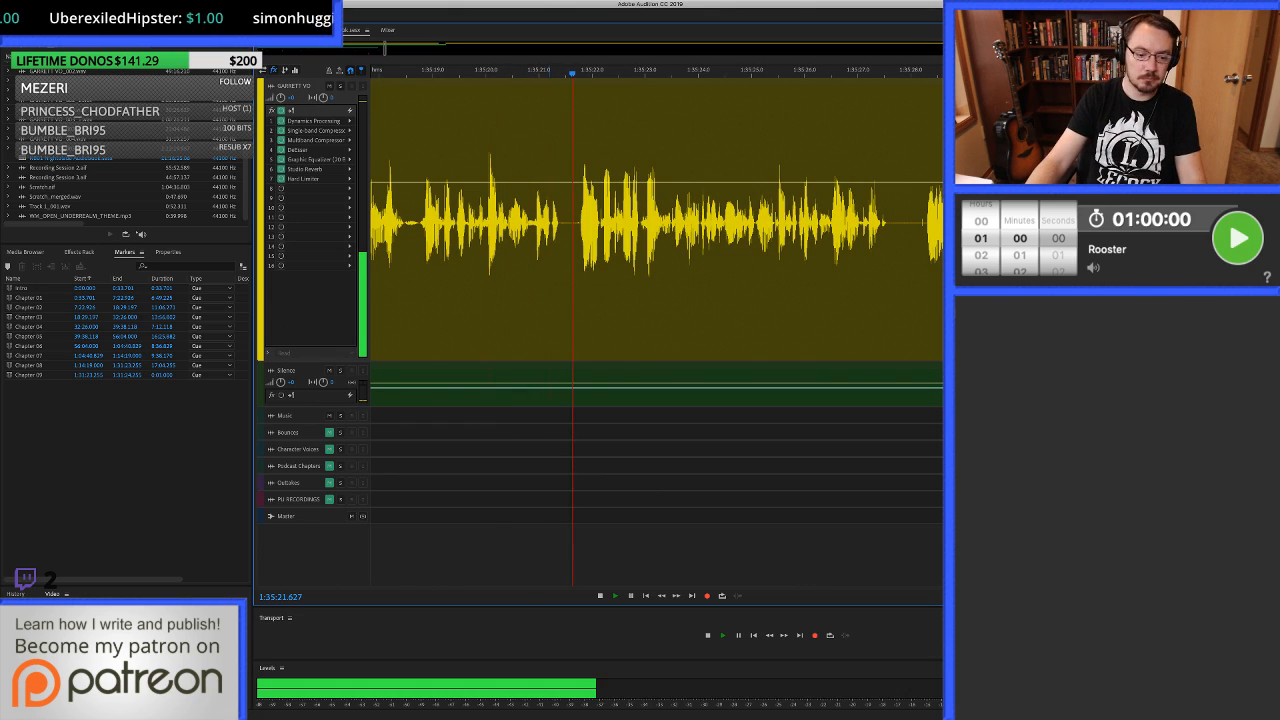
{"action": "key", "text": "space"}
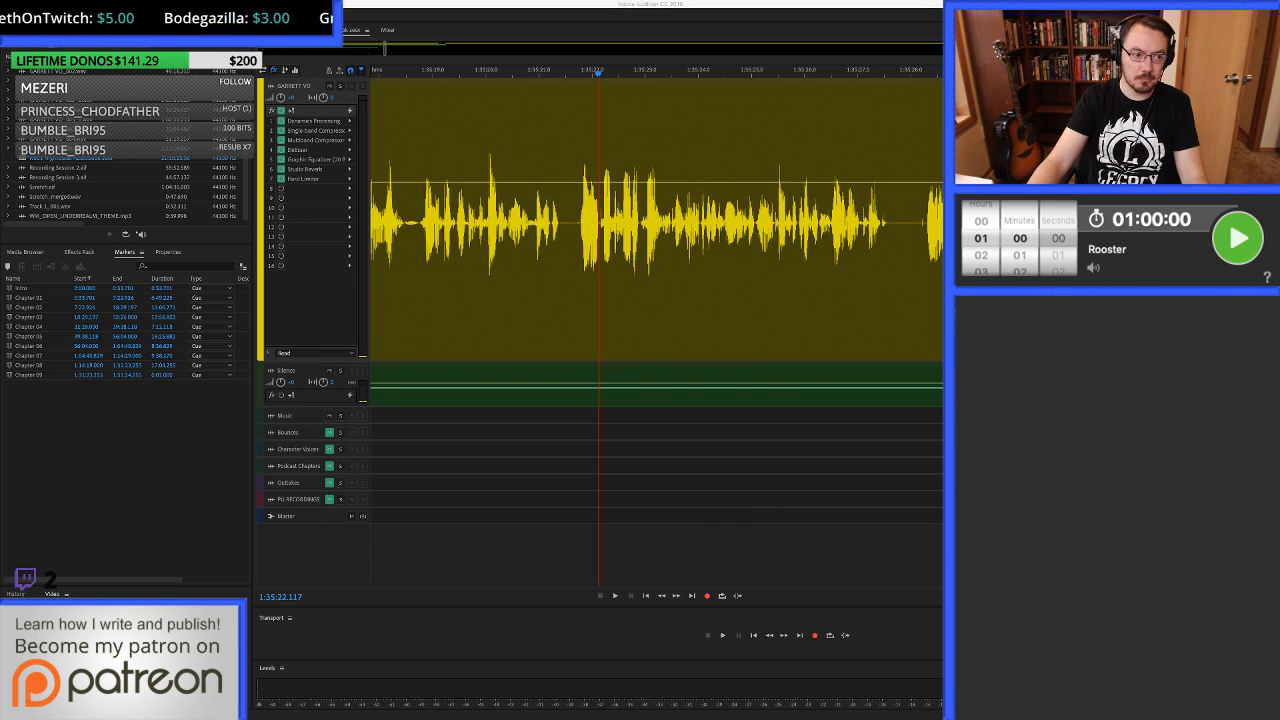
{"action": "left_click", "coordinate": [1238, 238]}
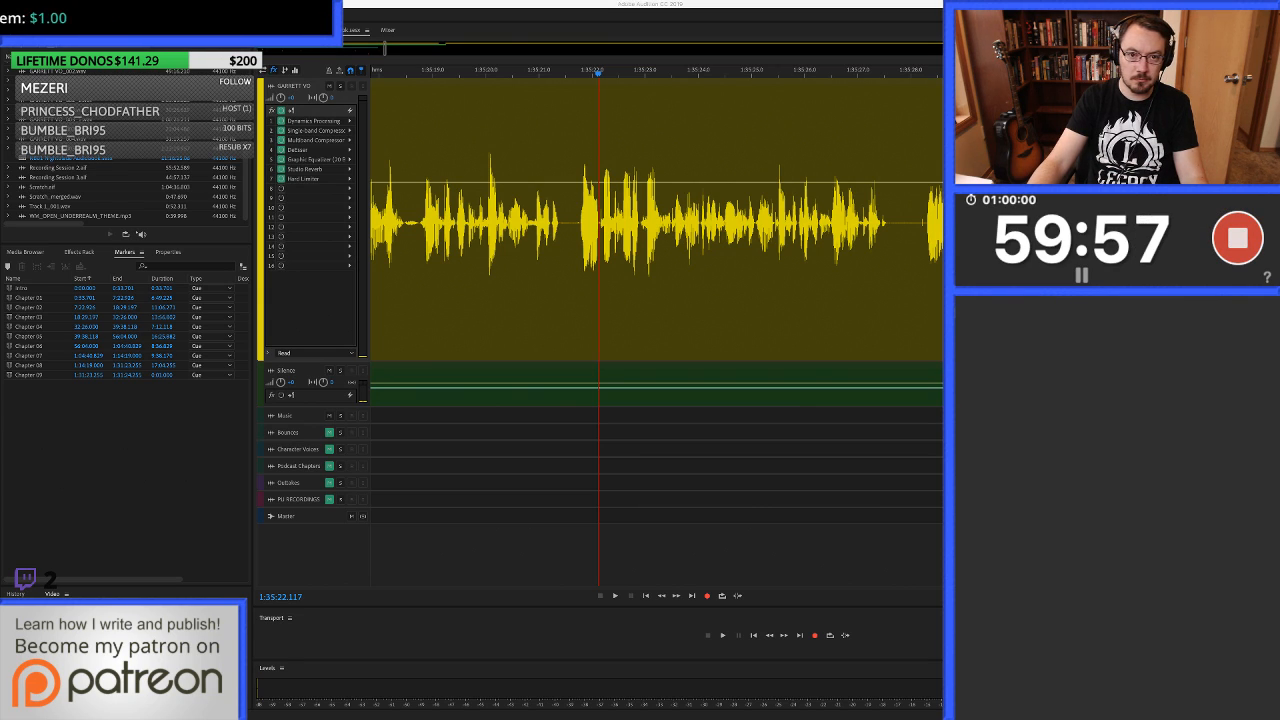
Listen on from 1:35:22.1 and delete the noise in the voice-over pause from about 1:35:27.8 to 1:35:28.2.
{"action": "key", "text": "space"}
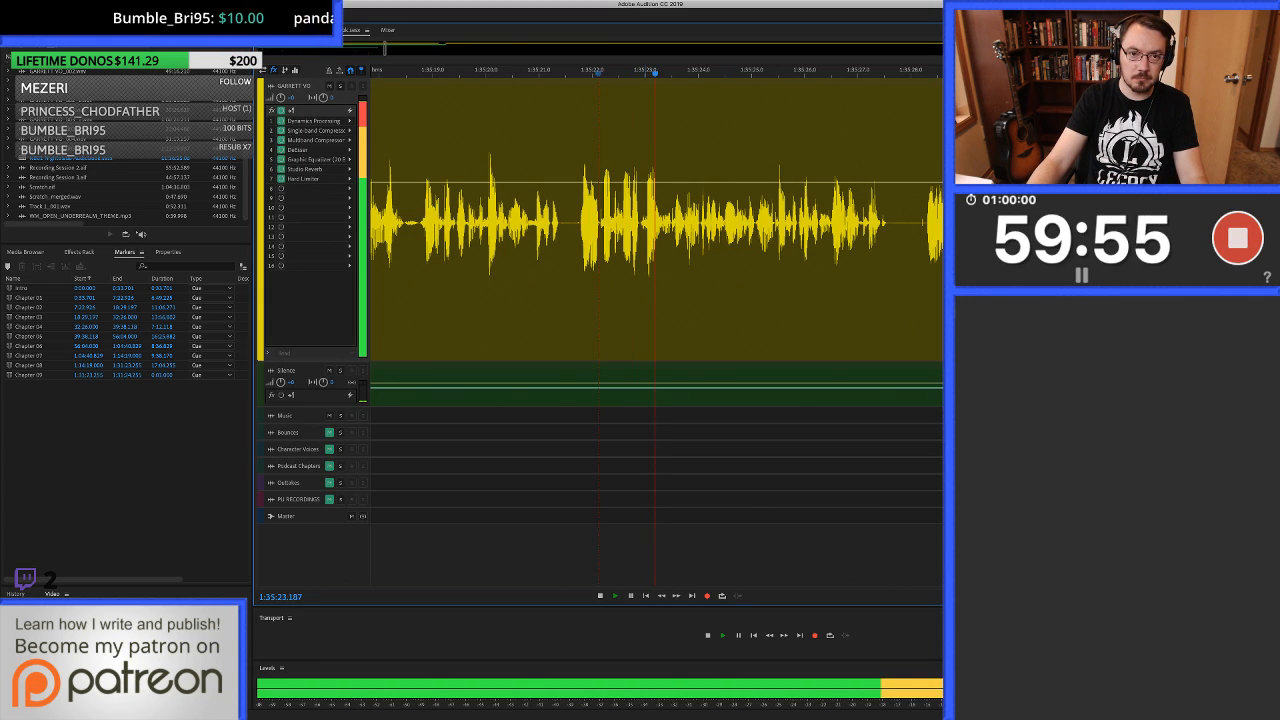
{"action": "left_click", "coordinate": [526, 240]}
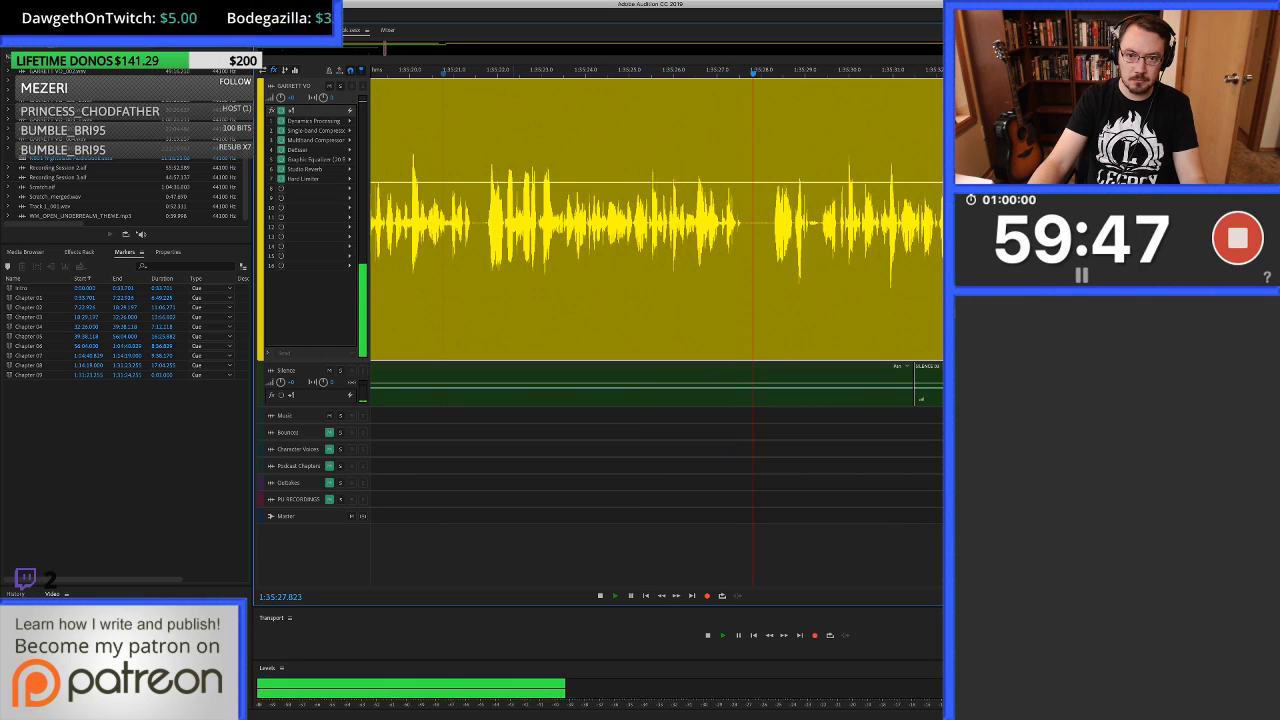
{"action": "key", "text": "space"}
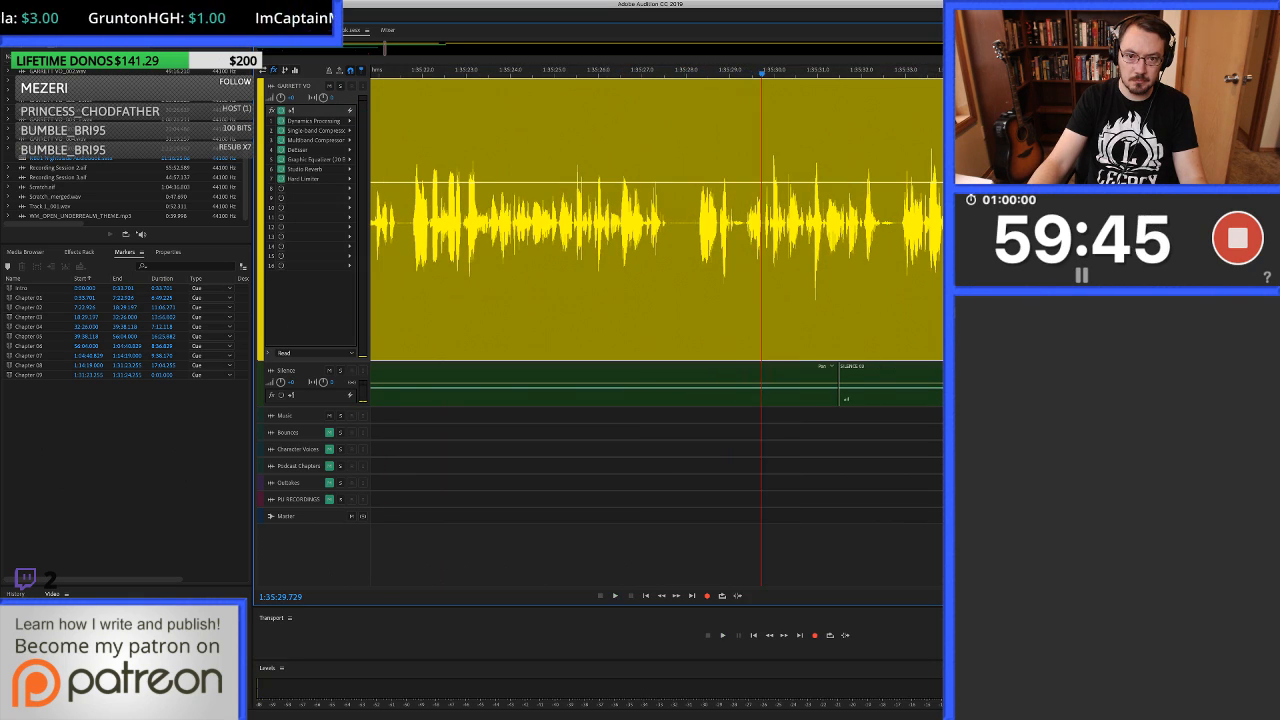
{"action": "left_click", "coordinate": [685, 222]}
{"action": "scroll", "coordinate": [685, 222], "scroll_direction": "up", "scroll_amount": 7}
{"action": "left_click_drag", "start_coordinate": [619, 222], "coordinate": [771, 222]}
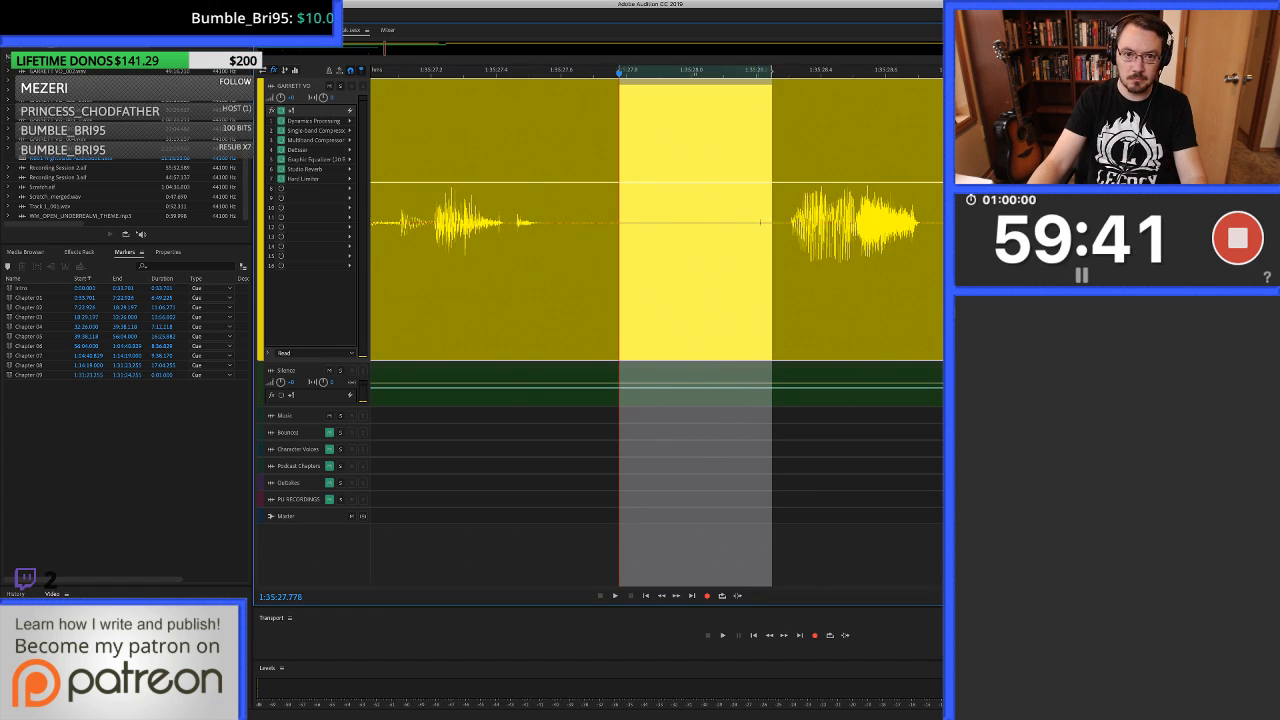
{"action": "key", "text": "Delete"}
Try to fill the voice-over gap from about 1:35:27.6 to 1:35:28.3 with a matching piece of the Silence track.
{"action": "left_click", "coordinate": [570, 222]}
{"action": "left_click_drag", "start_coordinate": [570, 222], "coordinate": [785, 222]}
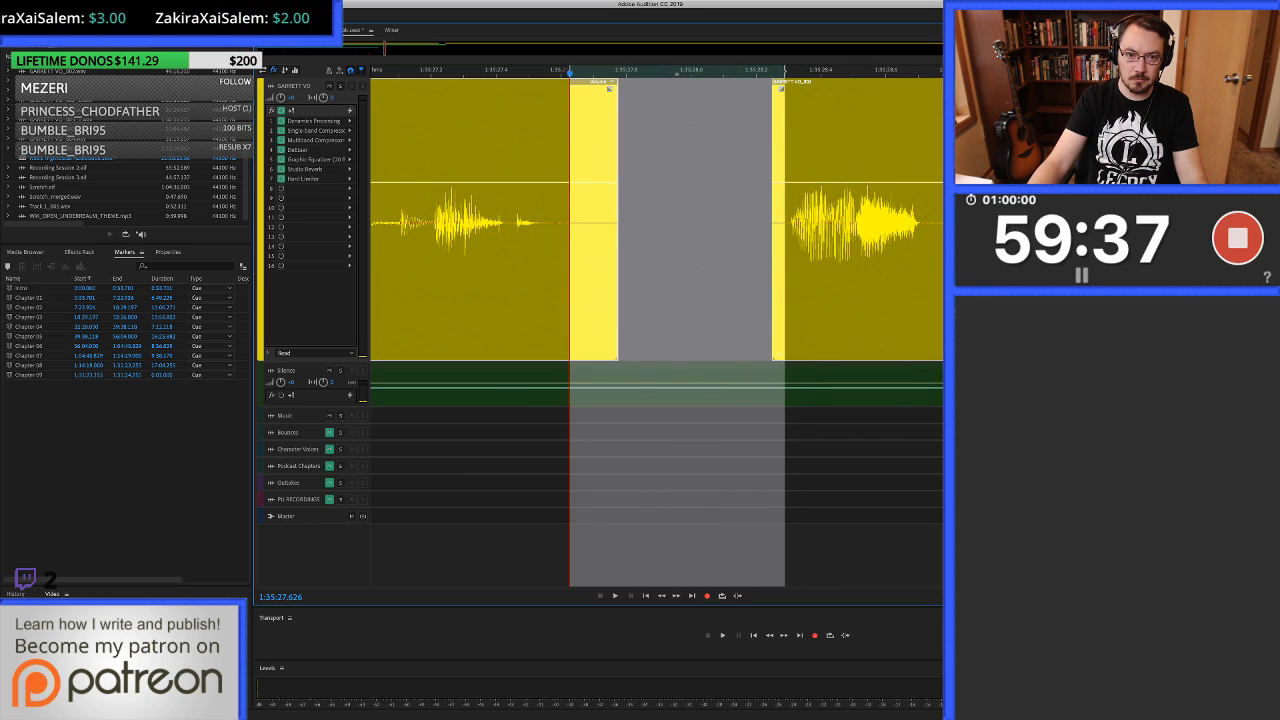
{"action": "left_click_drag", "start_coordinate": [677, 386], "coordinate": [680, 222]}
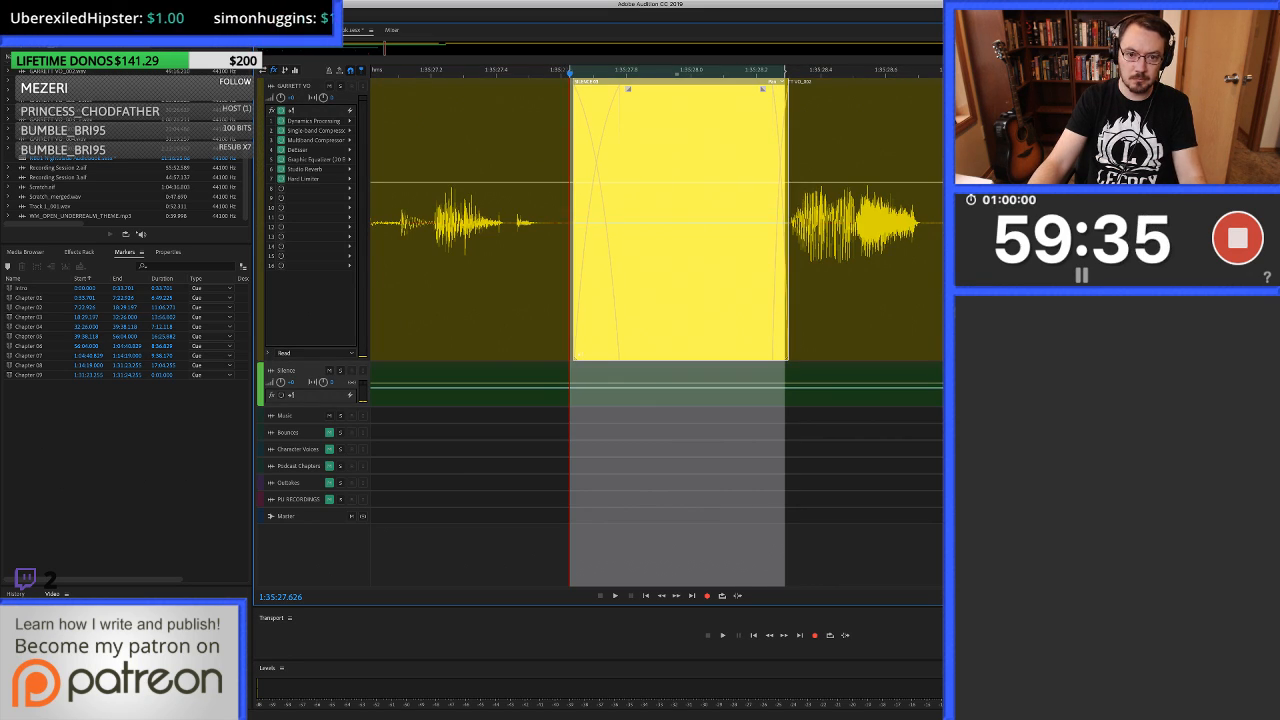
{"action": "key", "text": "super+z"}
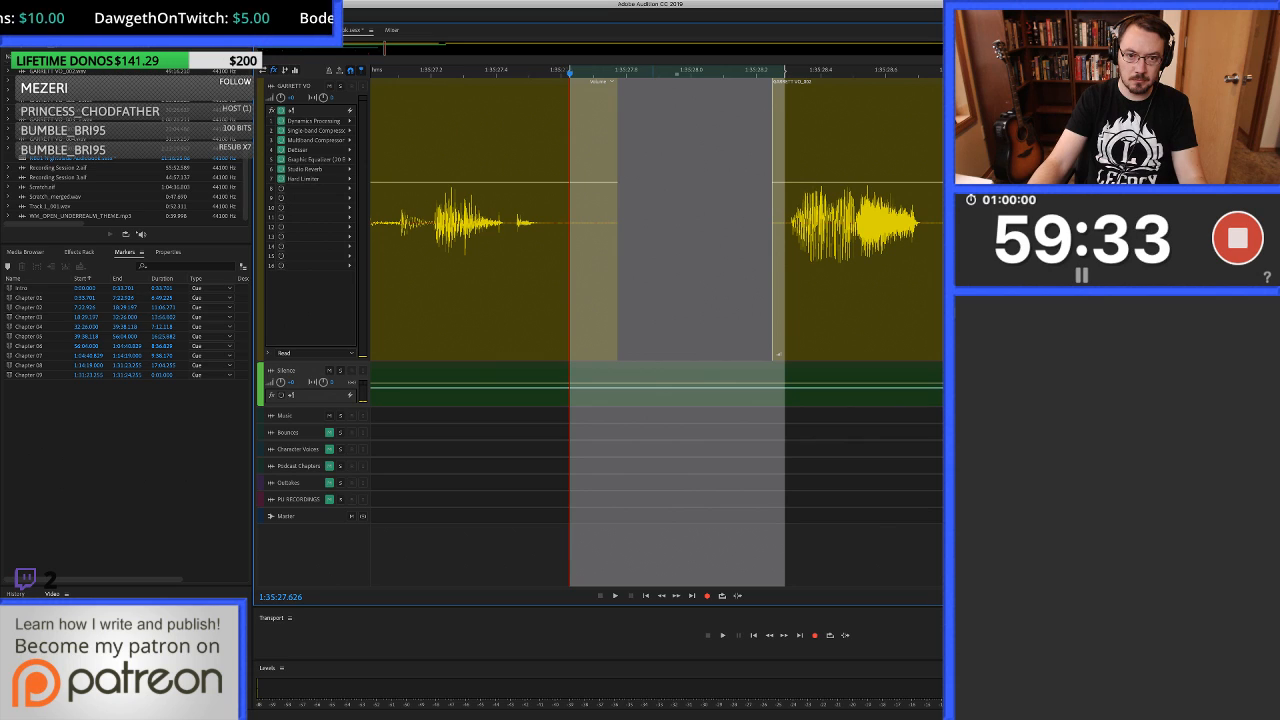
{"action": "left_click", "coordinate": [677, 386]}
{"action": "left_click_drag", "start_coordinate": [677, 386], "coordinate": [677, 222]}
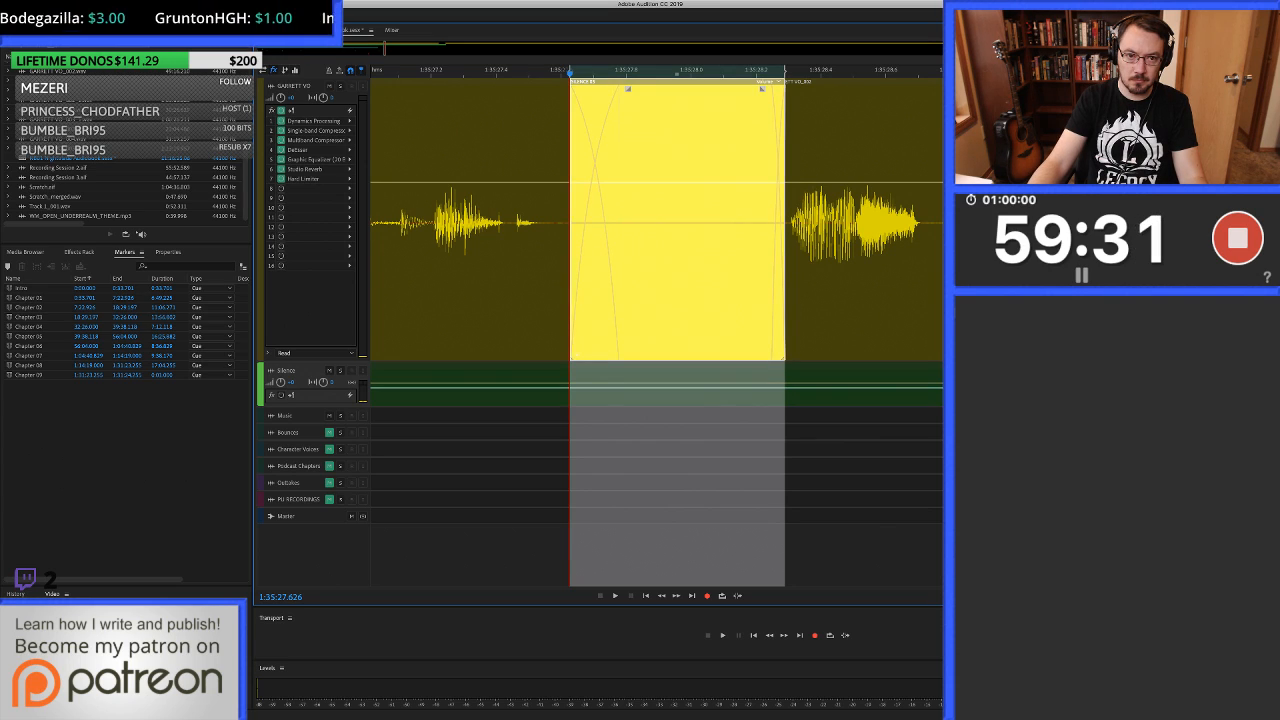
Play back the narration across the filled pause and undo the silence fill.
{"action": "scroll", "coordinate": [749, 222], "scroll_direction": "down", "scroll_amount": 3}
{"action": "left_click", "coordinate": [480, 222]}
{"action": "key", "text": "space"}
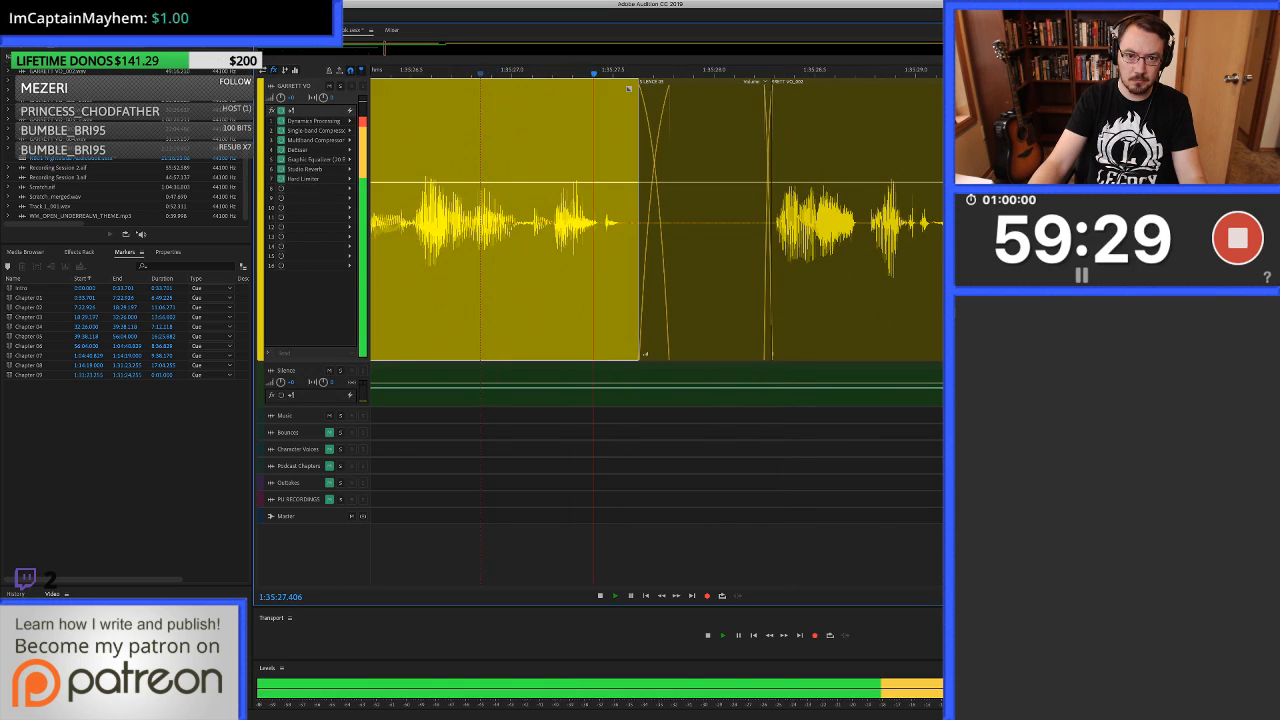
{"action": "scroll", "coordinate": [480, 222], "scroll_direction": "down", "scroll_amount": 1}
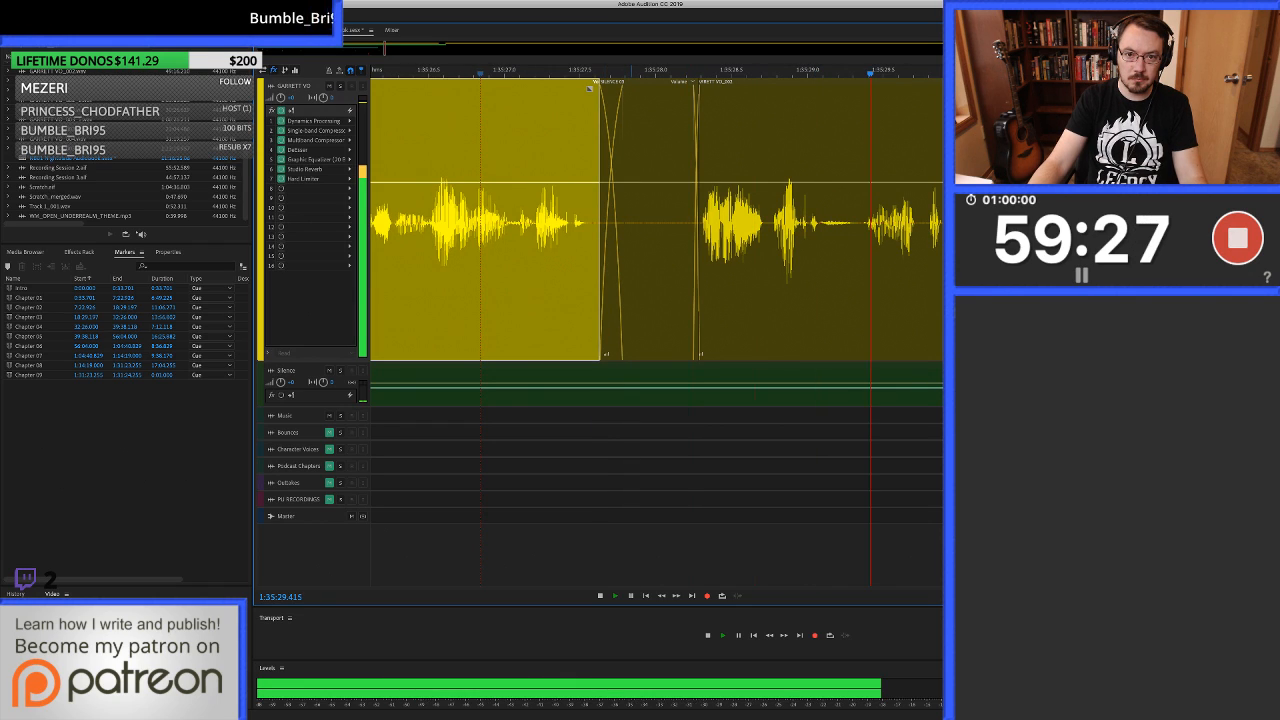
{"action": "key", "text": "space"}
{"action": "key", "text": "ctrl+z"}
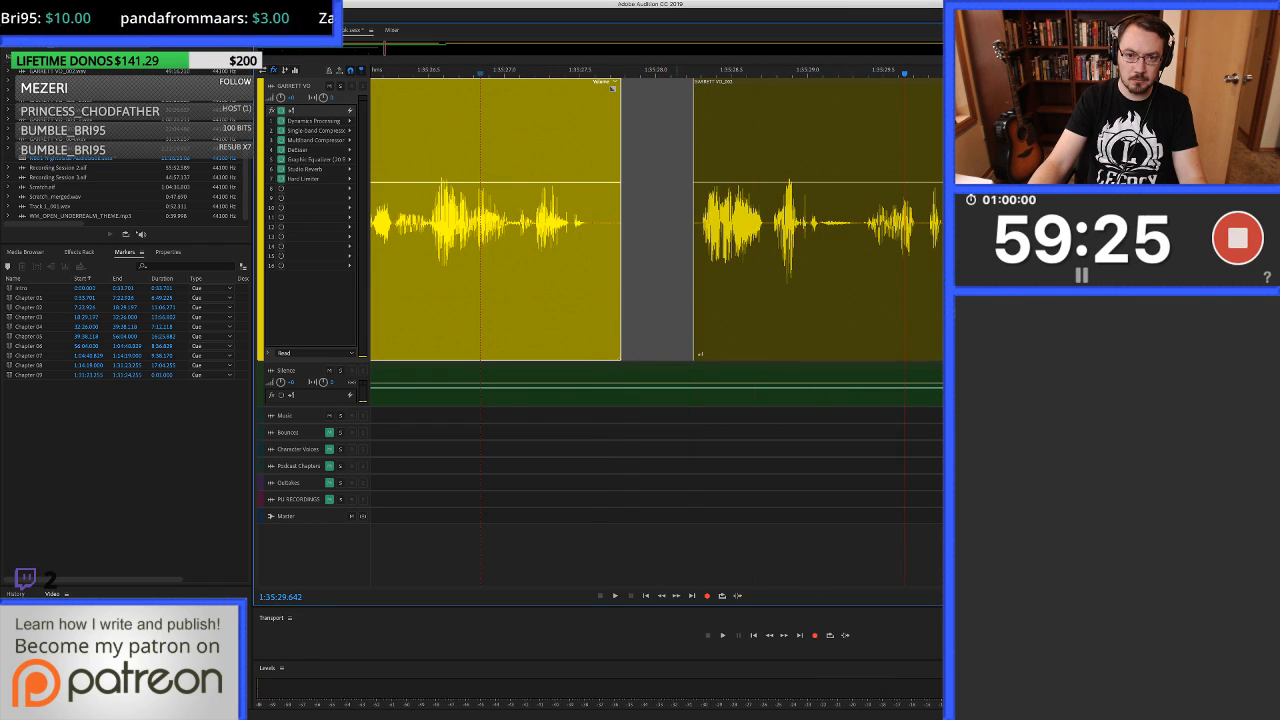
Move the voice-over clip that follows the gap about 0.15 seconds earlier to shorten the pause.
{"action": "left_click", "coordinate": [677, 222]}
{"action": "scroll", "coordinate": [677, 222], "scroll_direction": "up", "scroll_amount": 3}
{"action": "left_click", "coordinate": [705, 222]}
{"action": "left_click_drag", "start_coordinate": [760, 290], "coordinate": [721, 290]}
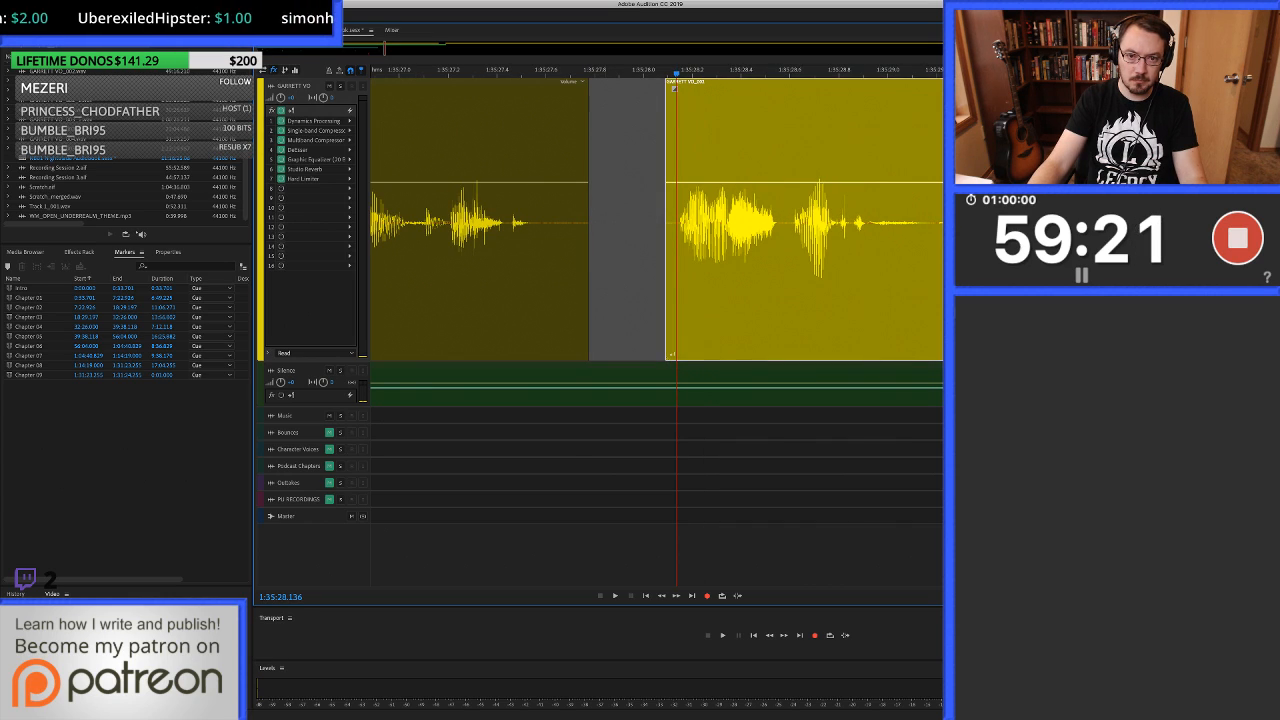
Fill the shortened gap from about 1:35:27.6 to 1:35:28.1 with silence from the Silence track and play back the join.
{"action": "left_click_drag", "start_coordinate": [551, 290], "coordinate": [675, 290]}
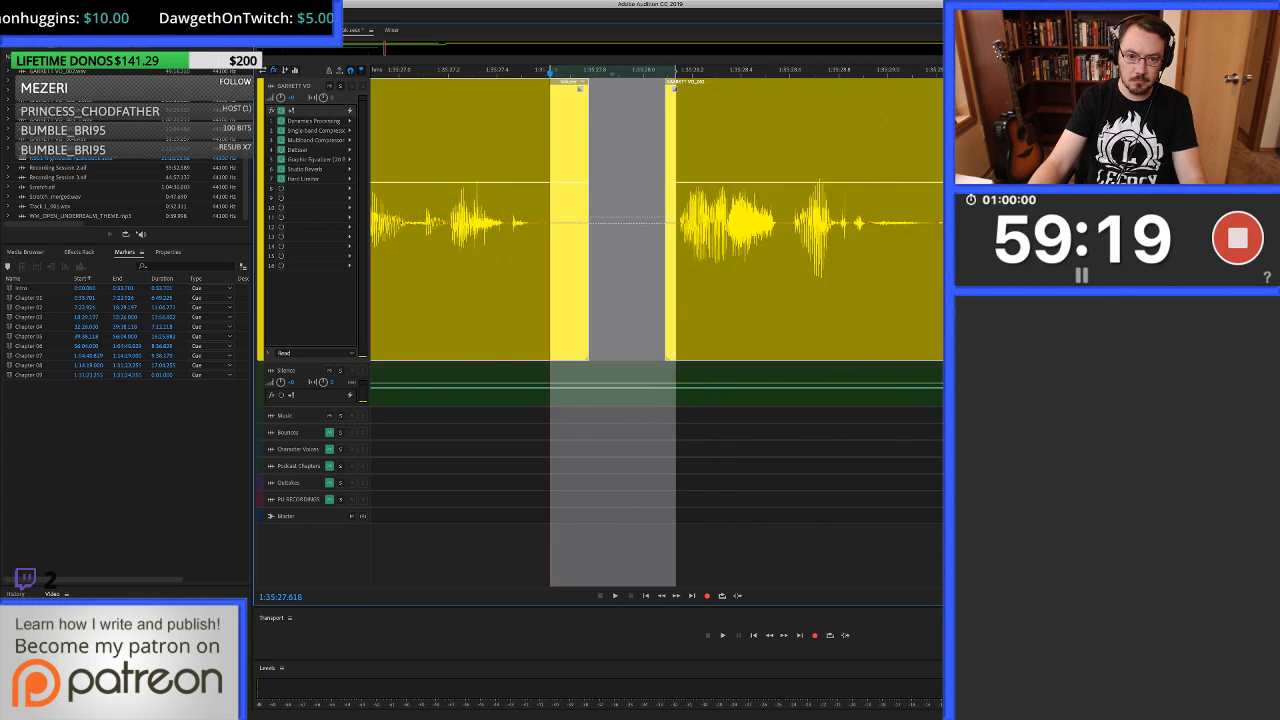
{"action": "left_click_drag", "start_coordinate": [630, 388], "coordinate": [630, 290]}
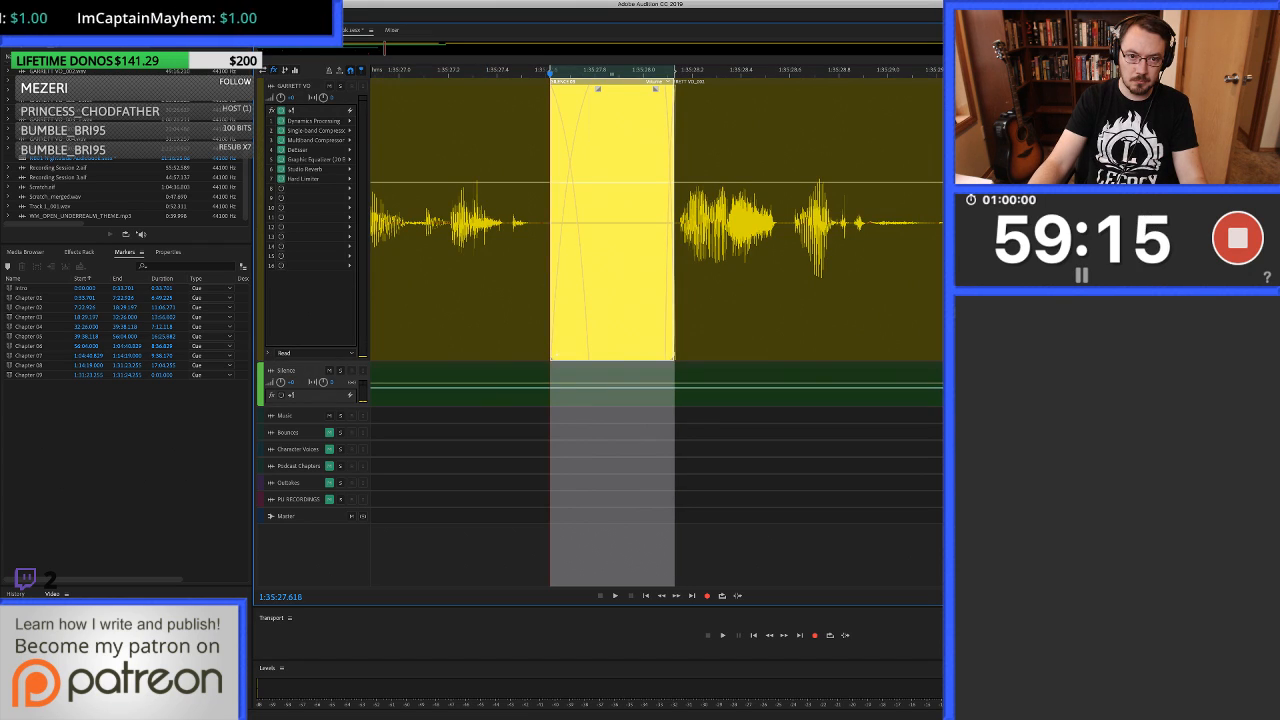
{"action": "left_click", "coordinate": [393, 290]}
{"action": "key", "text": "minus"}
{"action": "left_click", "coordinate": [383, 290]}
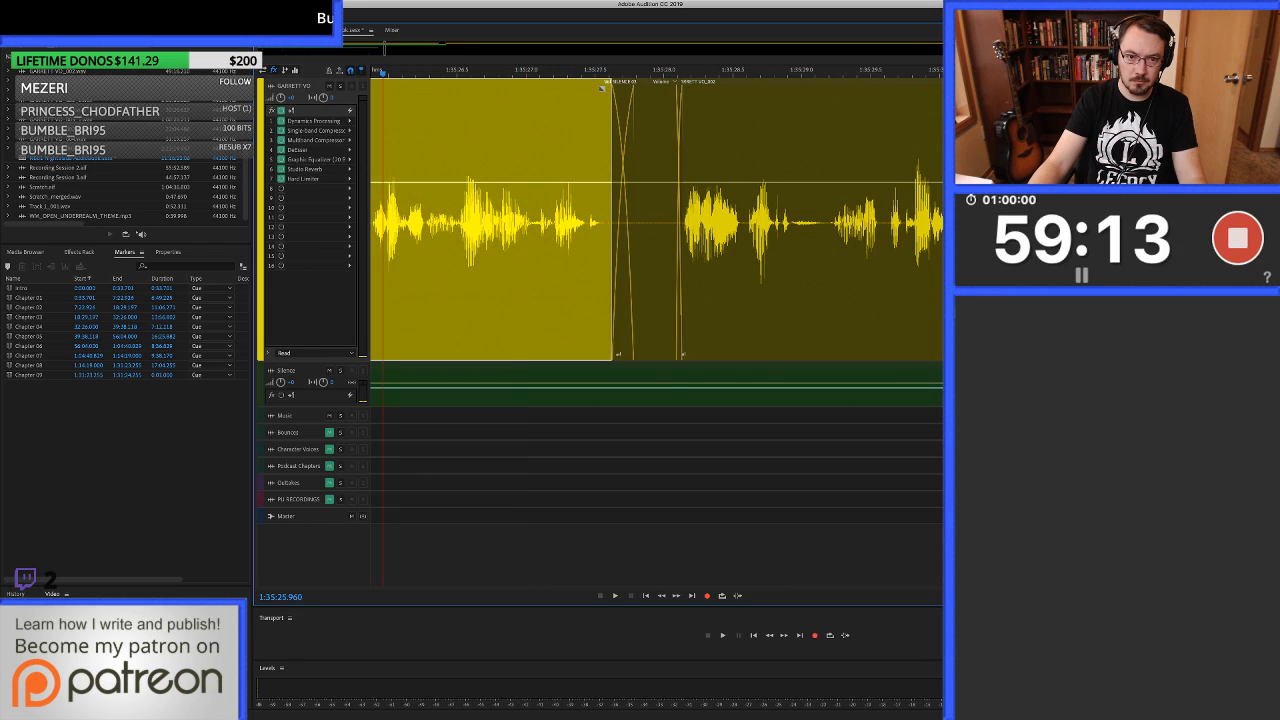
{"action": "key", "text": "space"}
{"action": "key", "text": "minus"}
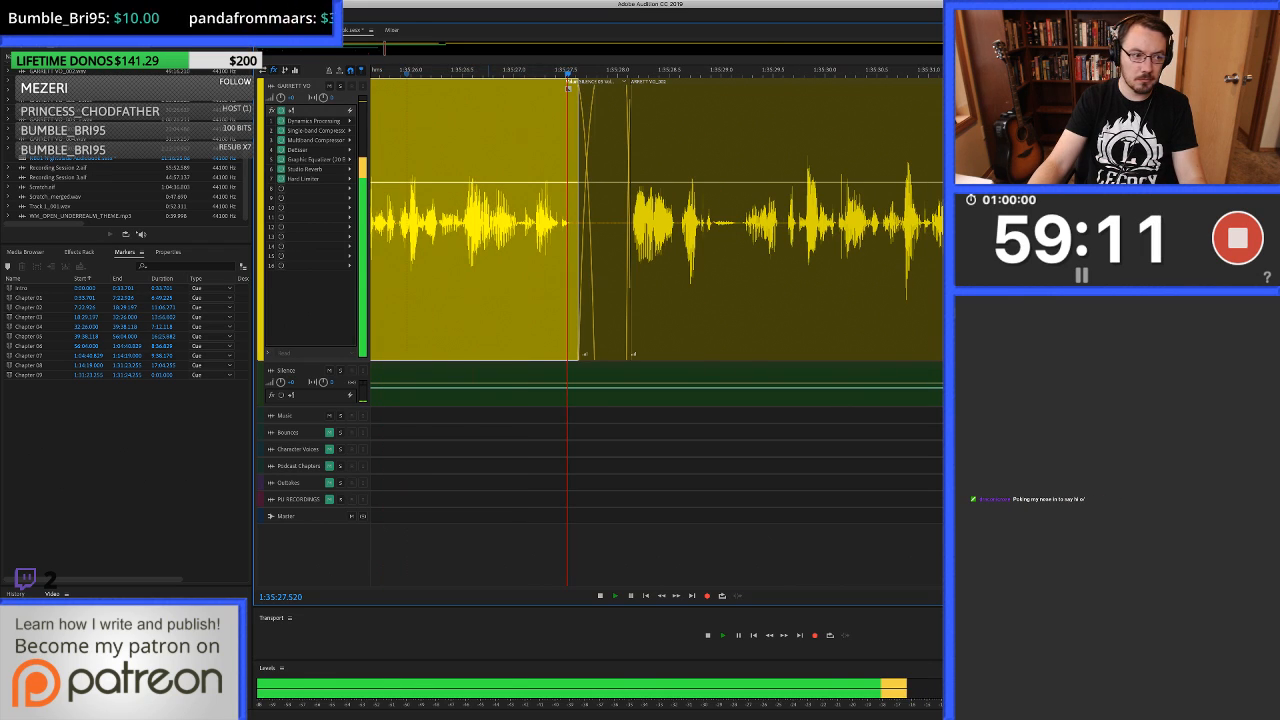
{"action": "key", "text": "space"}
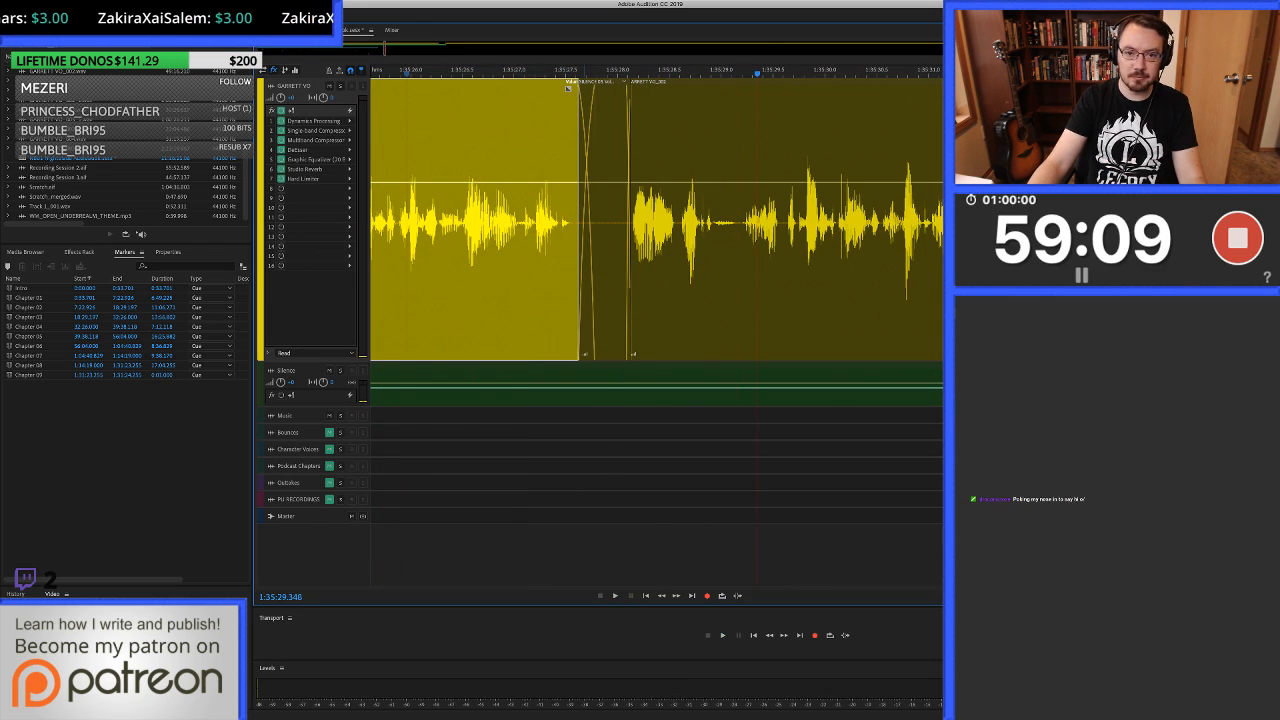
Continue listening to the narration and delete the short click in the voice-over pause at about 1:35:41.2.
{"action": "key", "text": "space"}
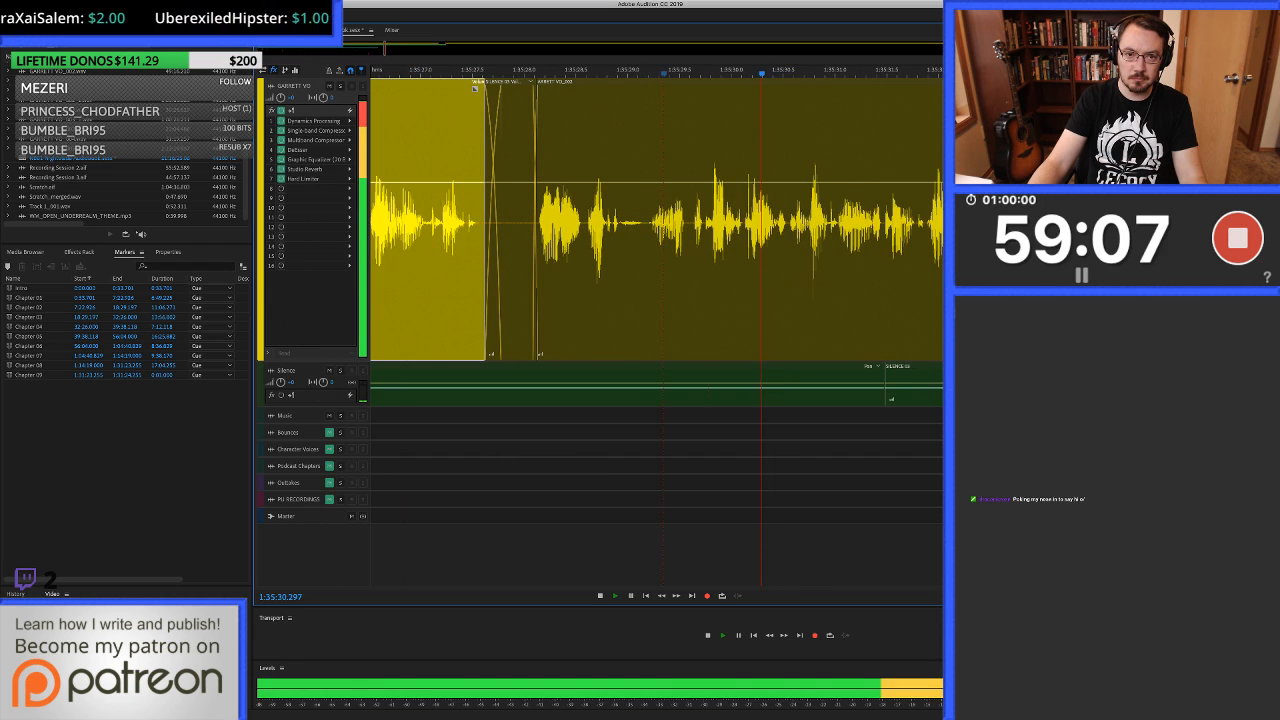
{"action": "key", "text": "space"}
{"action": "key", "text": "minus"}
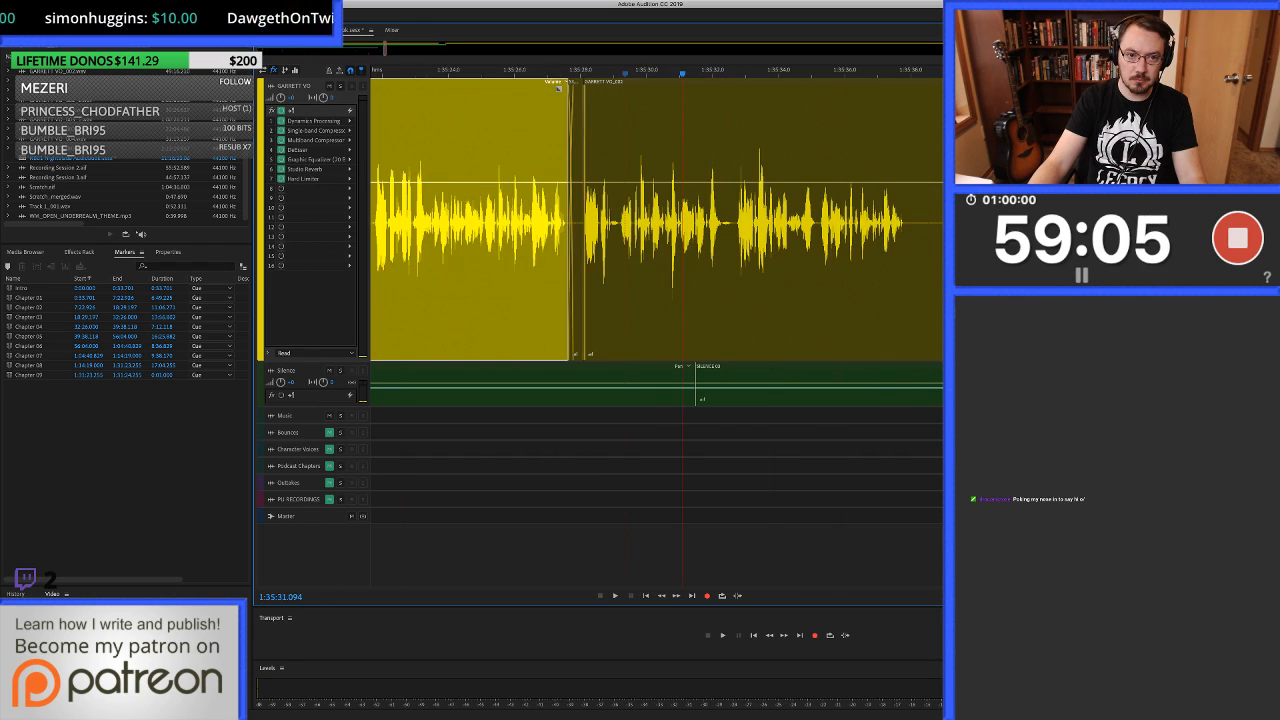
{"action": "scroll", "coordinate": [656, 220], "scroll_direction": "left", "scroll_amount": 2}
{"action": "left_click", "coordinate": [403, 72]}
{"action": "key", "text": "space"}
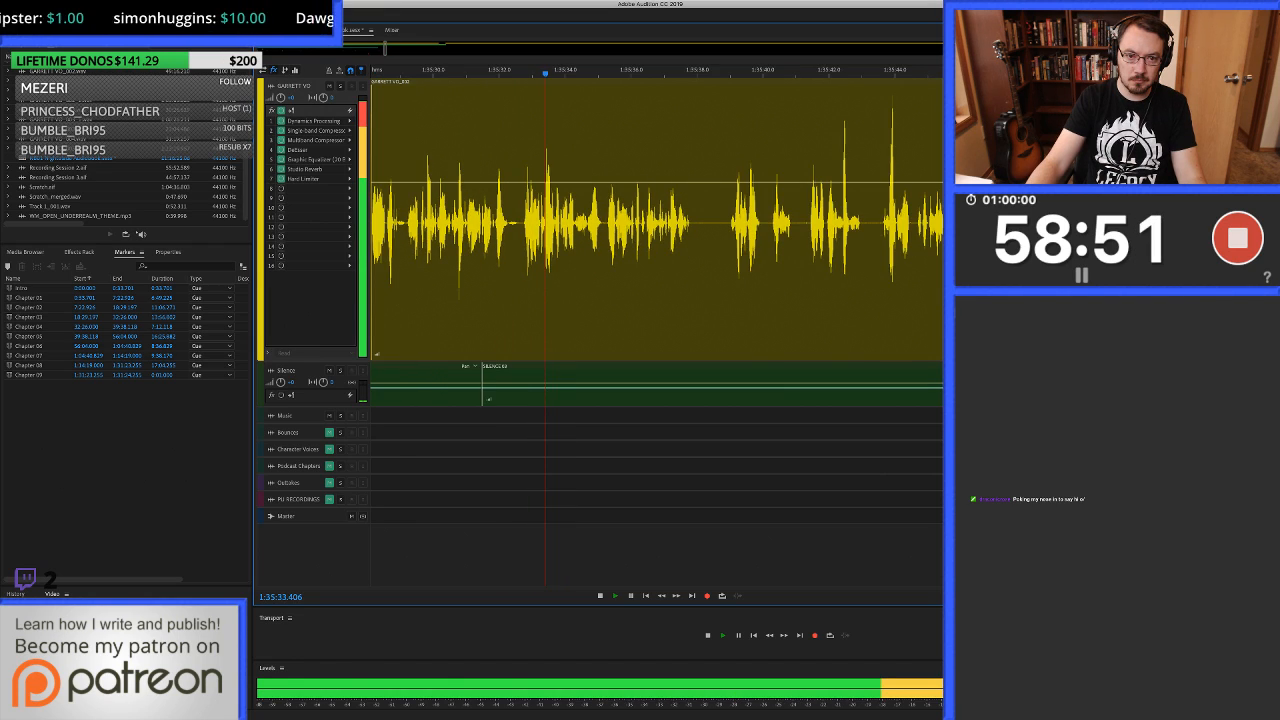
{"action": "left_click", "coordinate": [592, 222]}
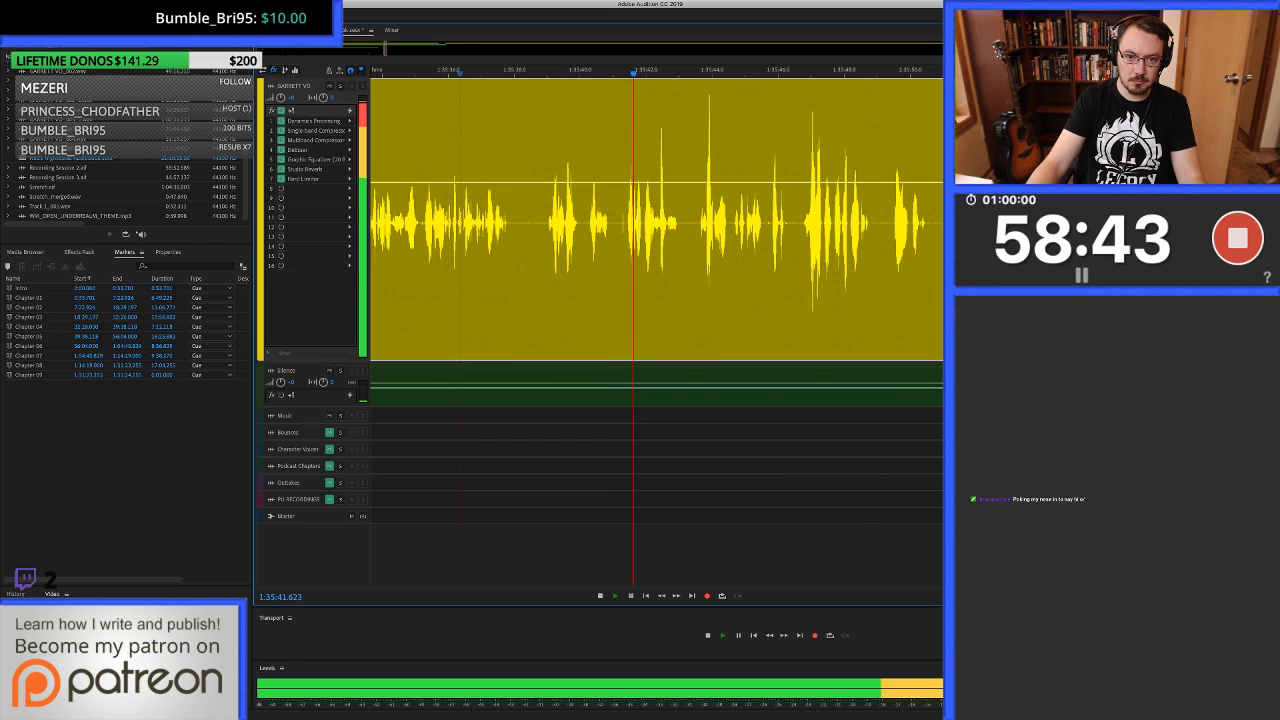
{"action": "key", "text": "space"}
{"action": "left_click", "coordinate": [618, 223]}
{"action": "scroll", "coordinate": [618, 223], "scroll_direction": "up", "scroll_amount": 5}
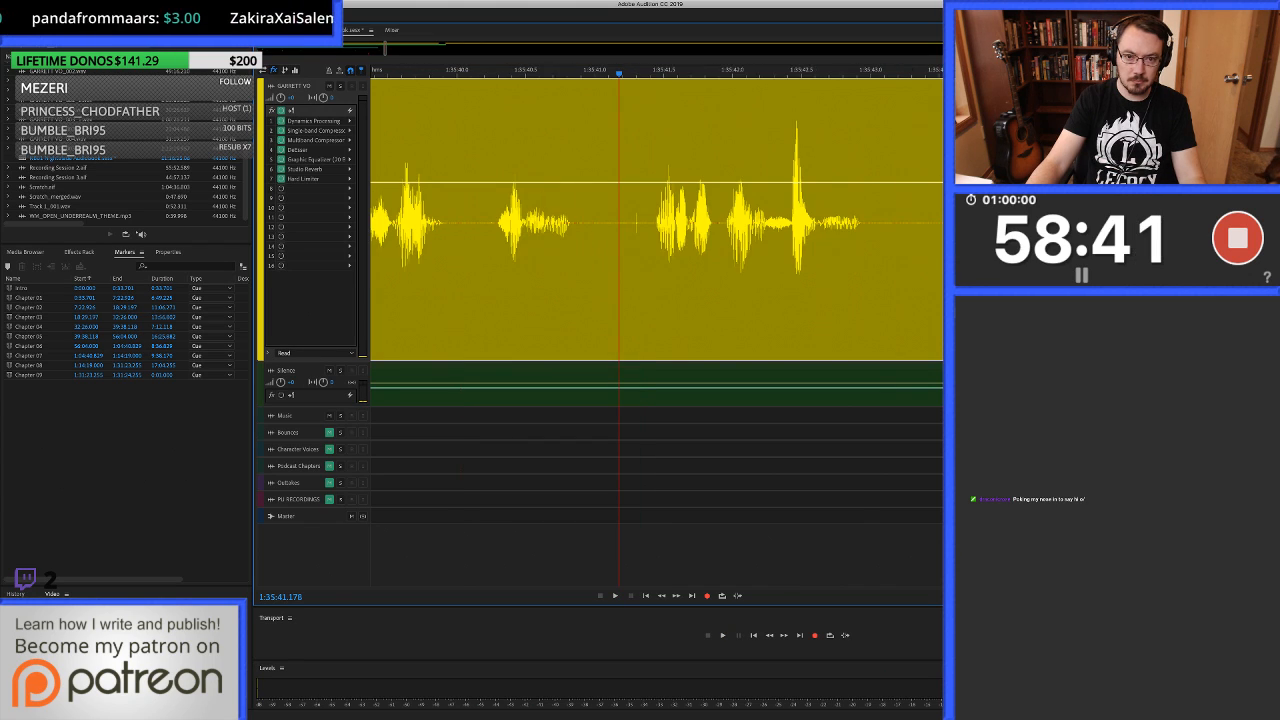
{"action": "left_click_drag", "start_coordinate": [612, 223], "coordinate": [651, 223]}
{"action": "key", "text": "Delete"}
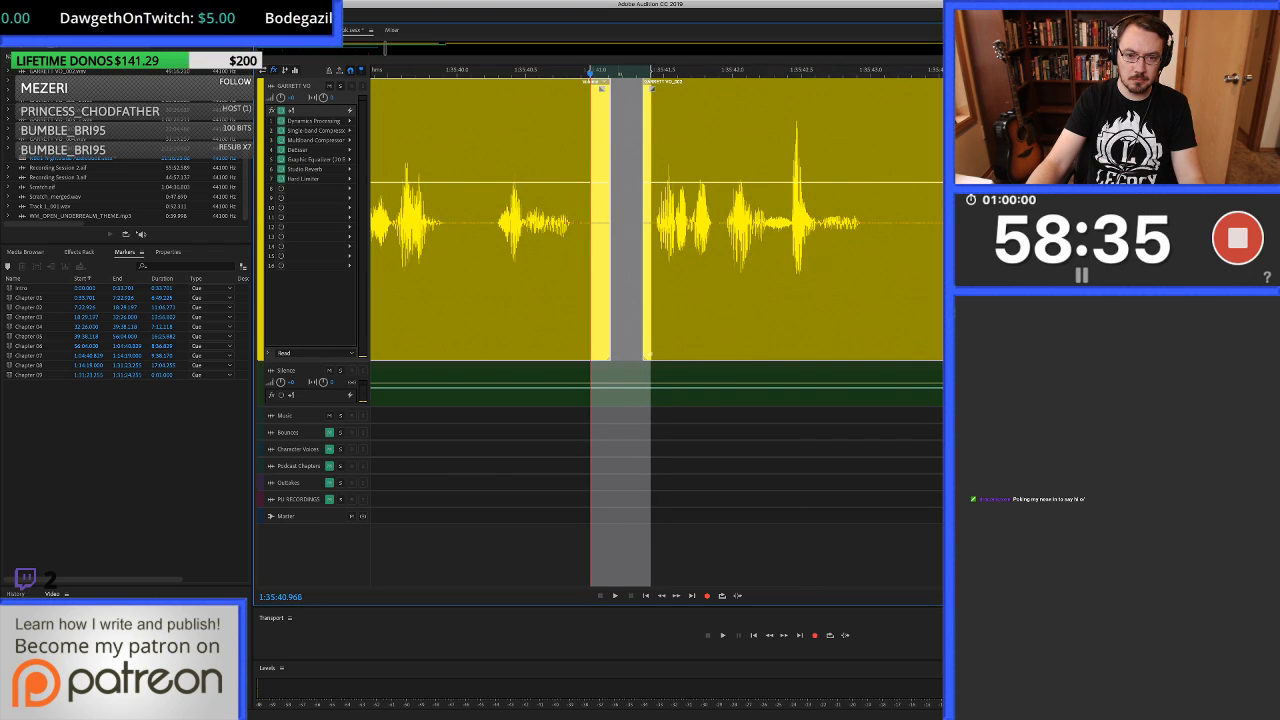
Fill the voice-over gap from about 1:35:41.0 to 1:35:41.4 with silence from the Silence track and play back the join.
{"action": "key", "text": "Down"}
{"action": "key", "text": "alt+Up"}
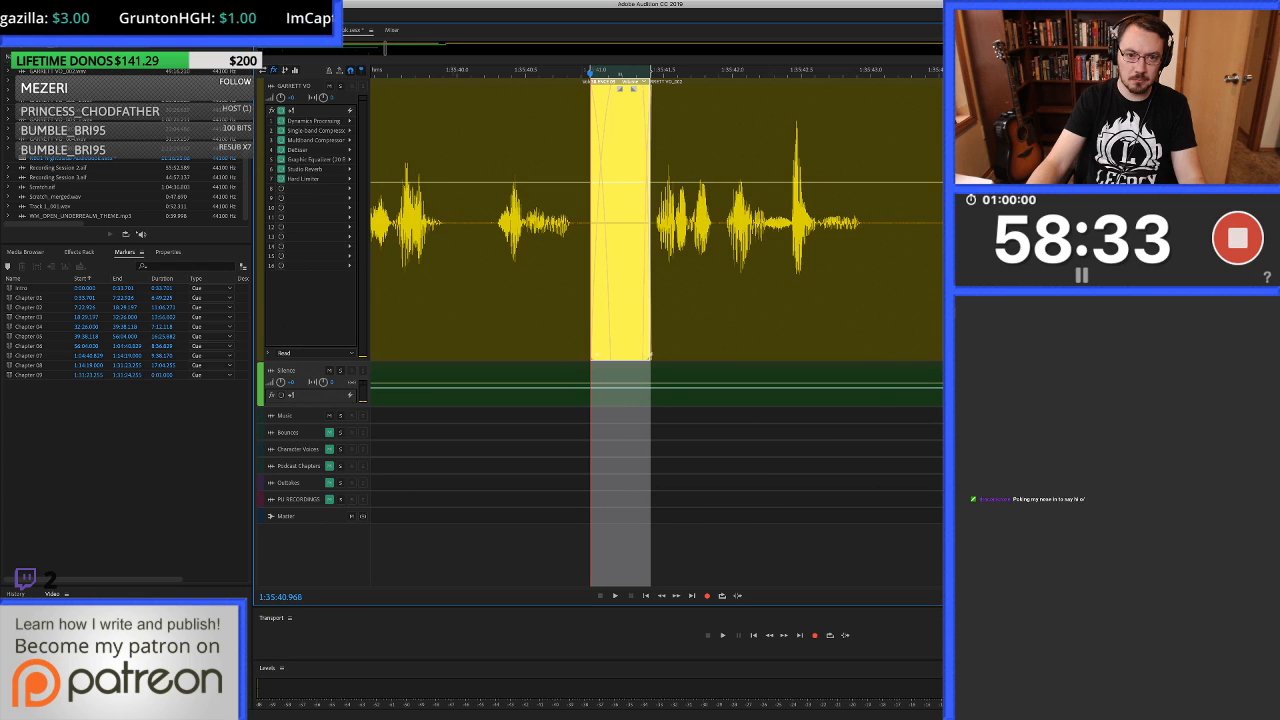
{"action": "left_click", "coordinate": [580, 88]}
{"action": "key", "text": "space"}
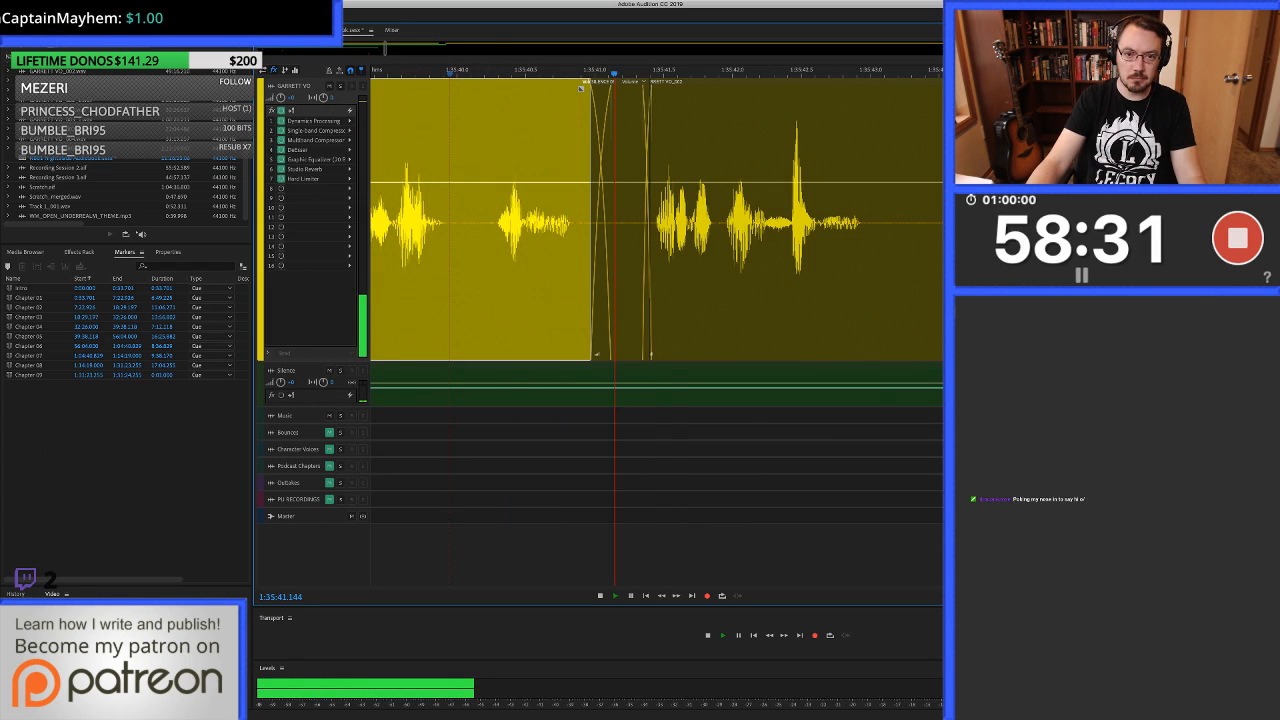
{"action": "scroll", "coordinate": [490, 220], "scroll_direction": "down", "scroll_amount": 2}
{"action": "scroll", "coordinate": [490, 220], "scroll_direction": "right", "scroll_amount": 2}
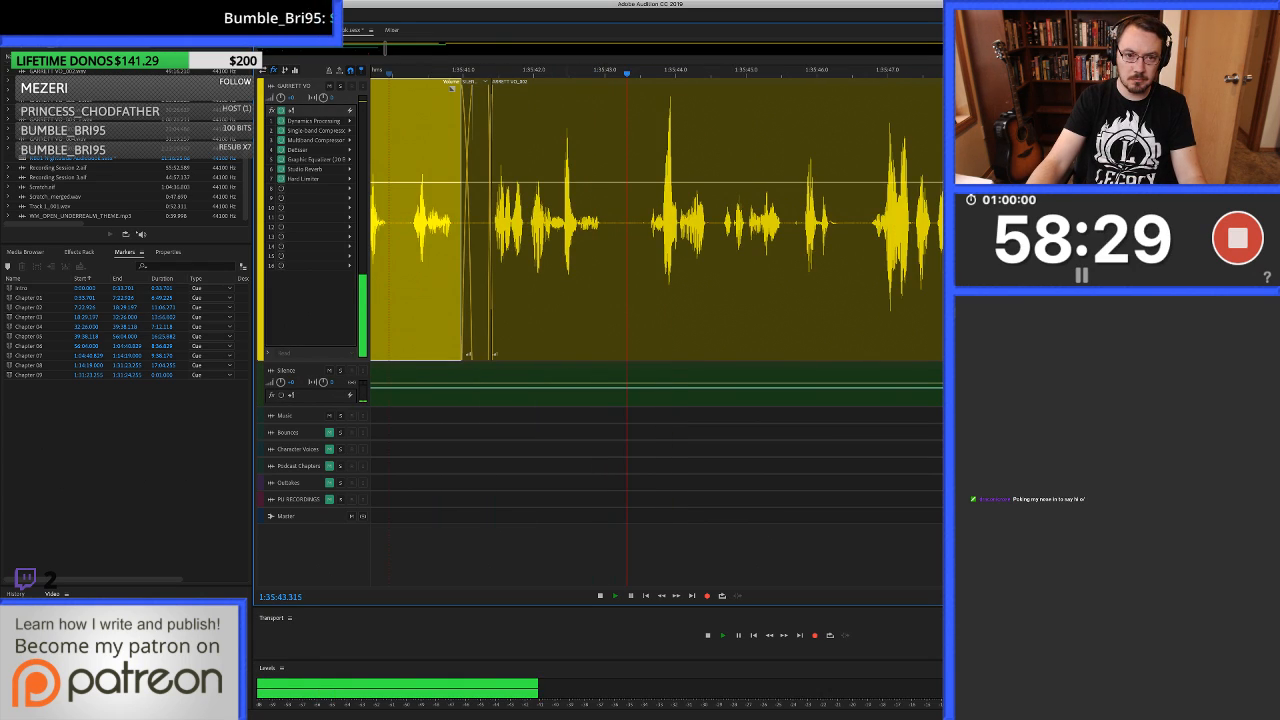
Delete the noise in the voice-over pause from about 1:35:43.2 to 1:35:43.6.
{"action": "scroll", "coordinate": [485, 220], "scroll_direction": "right", "scroll_amount": 3}
{"action": "key", "text": "space"}
{"action": "left_click", "coordinate": [485, 220]}
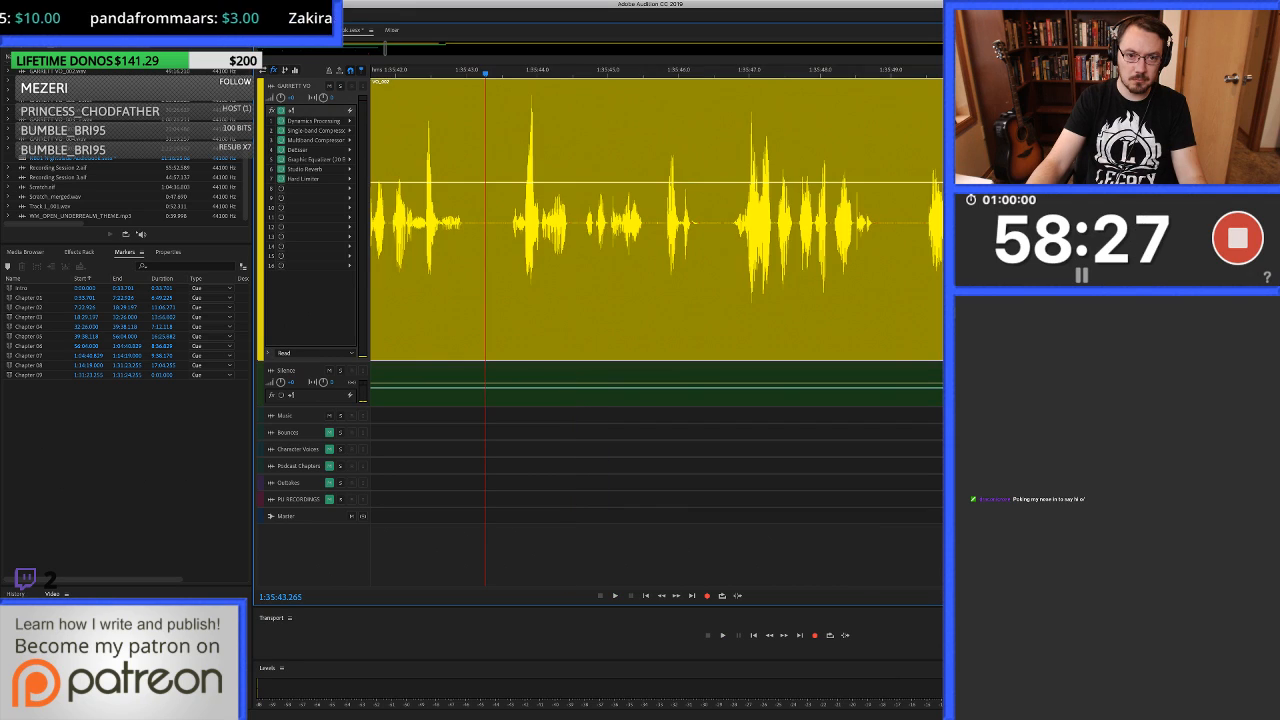
{"action": "scroll", "coordinate": [485, 220], "scroll_direction": "up", "scroll_amount": 3}
{"action": "left_click_drag", "start_coordinate": [476, 330], "coordinate": [562, 352]}
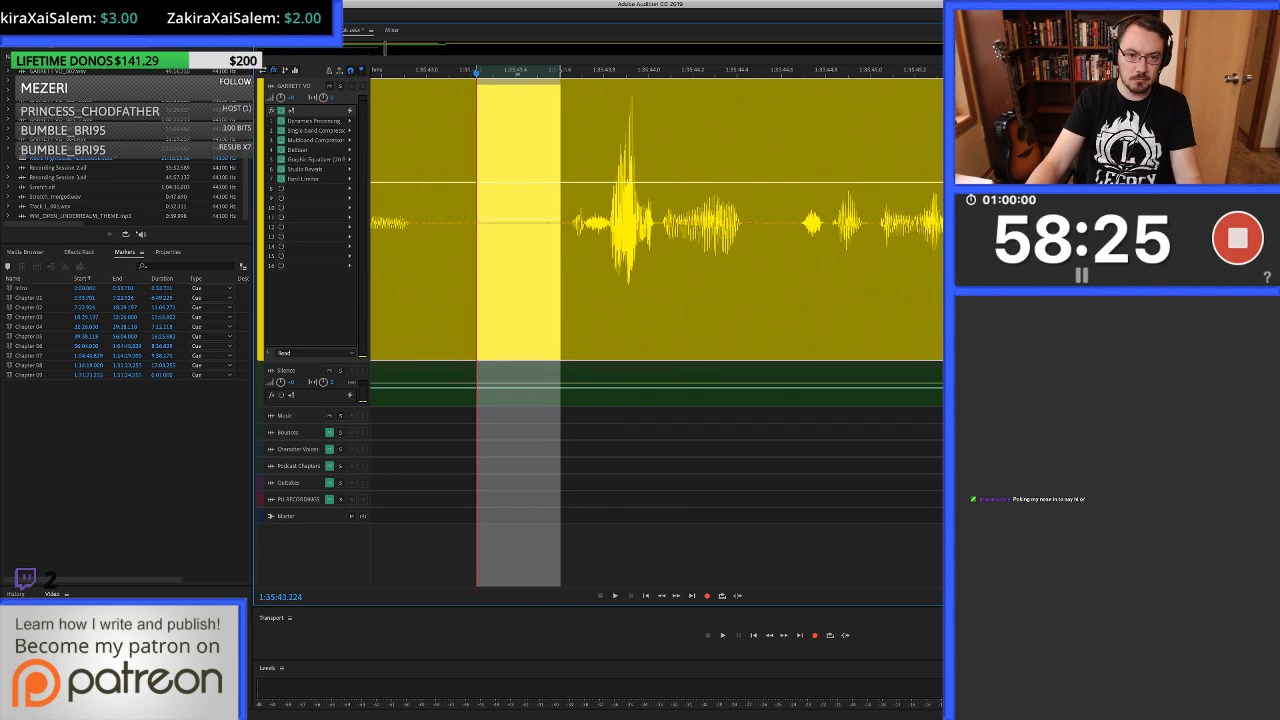
{"action": "key", "text": "Delete"}
Fill the voice-over gap from about 1:35:43.1 to 1:35:43.6 with silence from the Silence track and play it back.
{"action": "left_click_drag", "start_coordinate": [441, 350], "coordinate": [569, 354]}
{"action": "left_click_drag", "start_coordinate": [520, 390], "coordinate": [520, 290]}
{"action": "scroll", "coordinate": [706, 290], "scroll_direction": "down", "scroll_amount": 2}
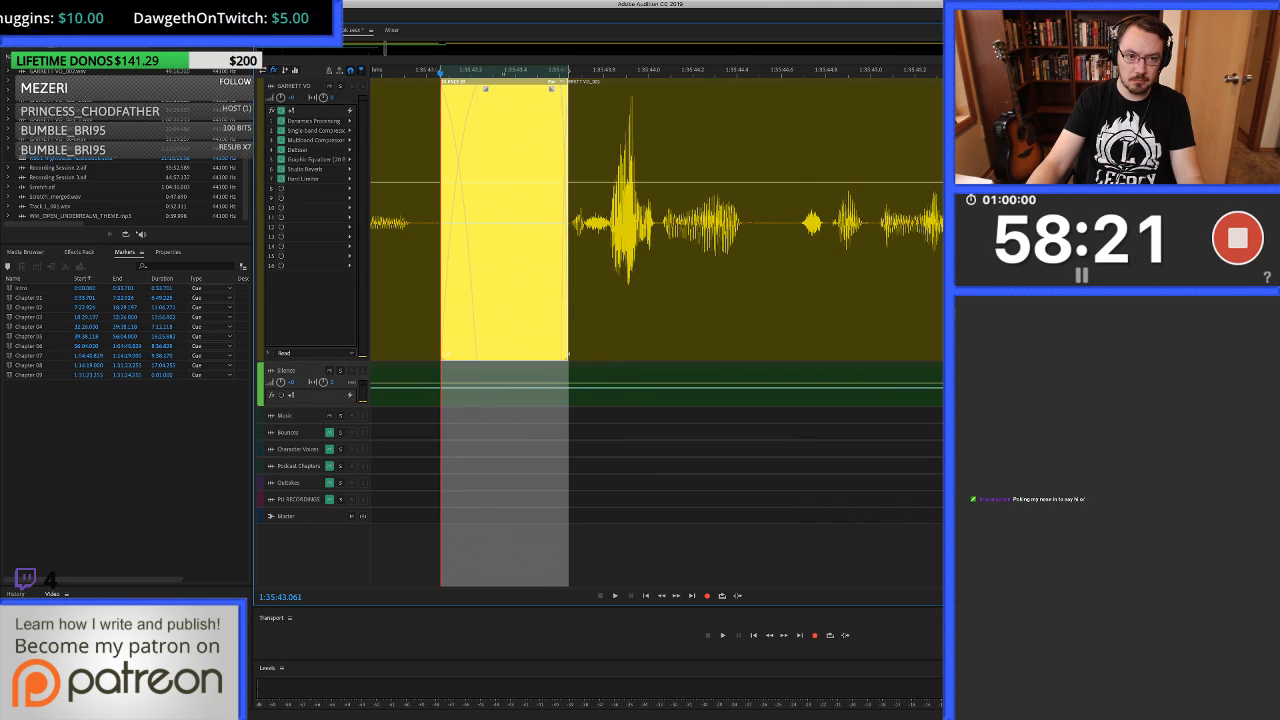
{"action": "scroll", "coordinate": [409, 290], "scroll_direction": "down", "scroll_amount": 3}
{"action": "left_click", "coordinate": [397, 290]}
{"action": "key", "text": "space"}
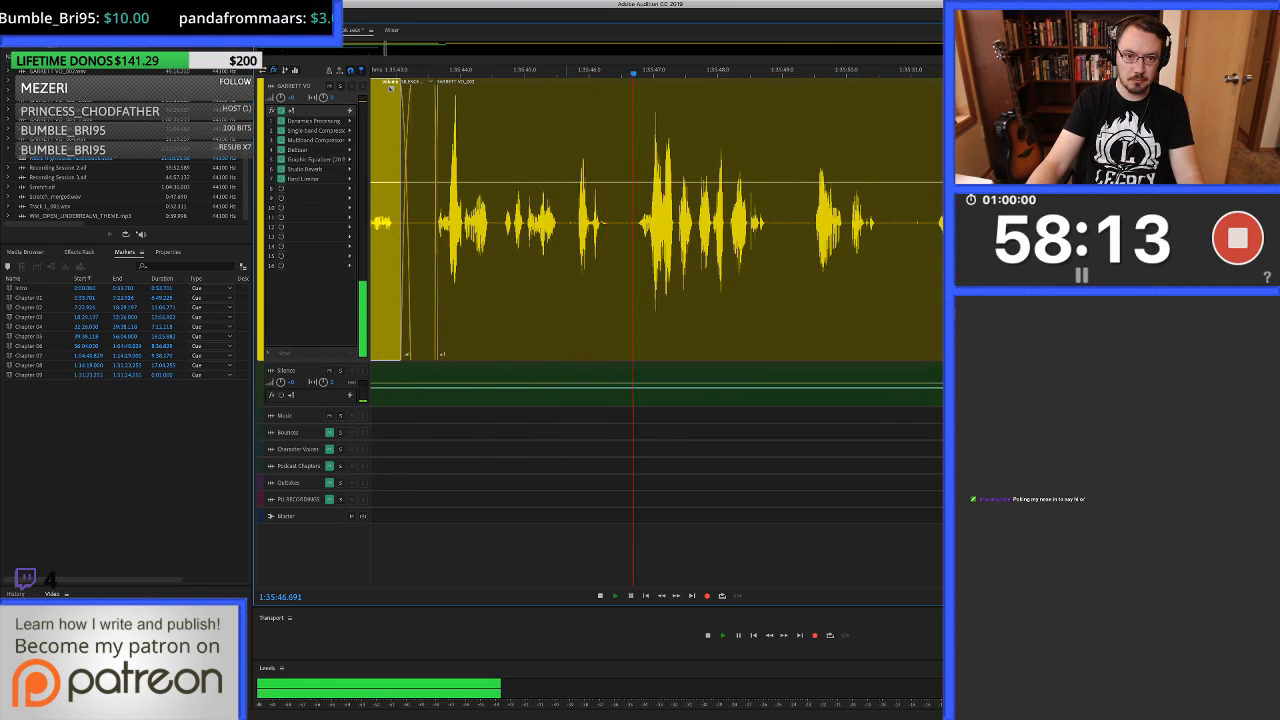
Stop playback and delete the noise in the voice-over pause from about 1:35:45.6 to 1:35:45.8.
{"action": "key", "text": "space"}
{"action": "scroll", "coordinate": [571, 280], "scroll_direction": "up", "scroll_amount": 5}
{"action": "left_click_drag", "start_coordinate": [545, 280], "coordinate": [605, 280]}
{"action": "key", "text": "Delete"}
Fill the voice-over gap at about 1:35:45.6 to 1:35:45.8 with silence from the Silence track and play back the join.
{"action": "left_click_drag", "start_coordinate": [529, 300], "coordinate": [613, 353]}
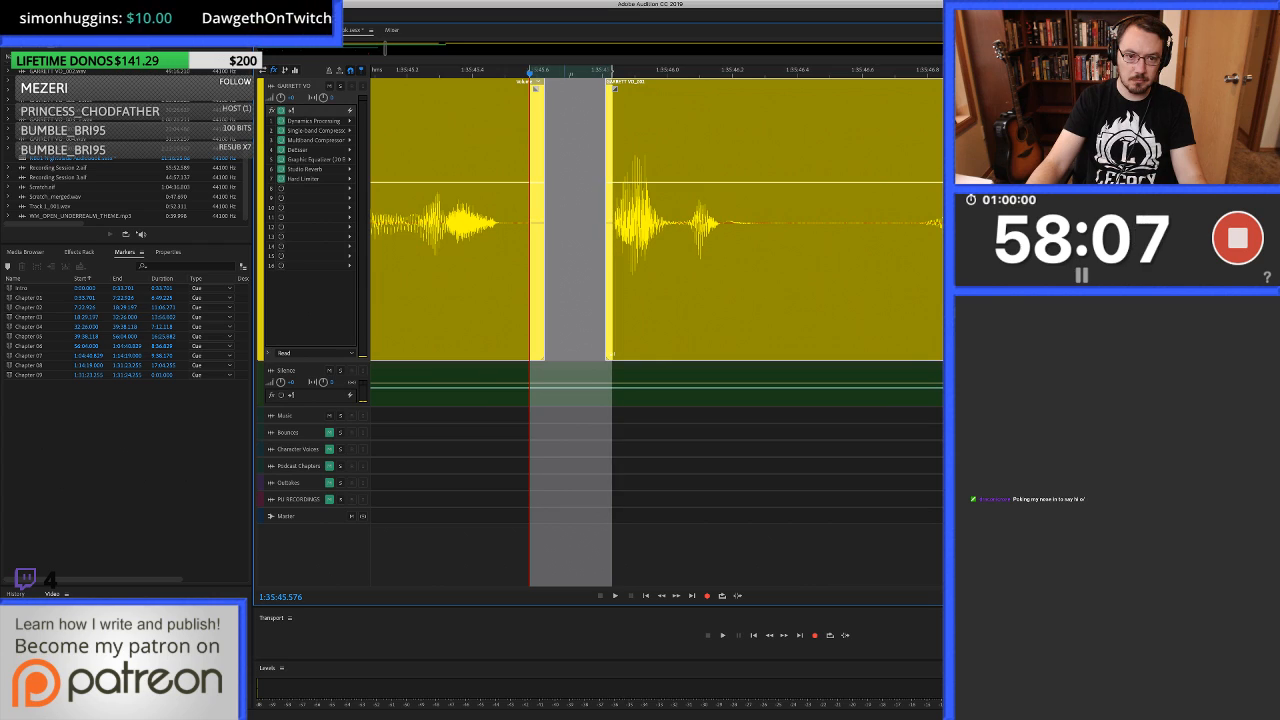
{"action": "key", "text": "Down"}
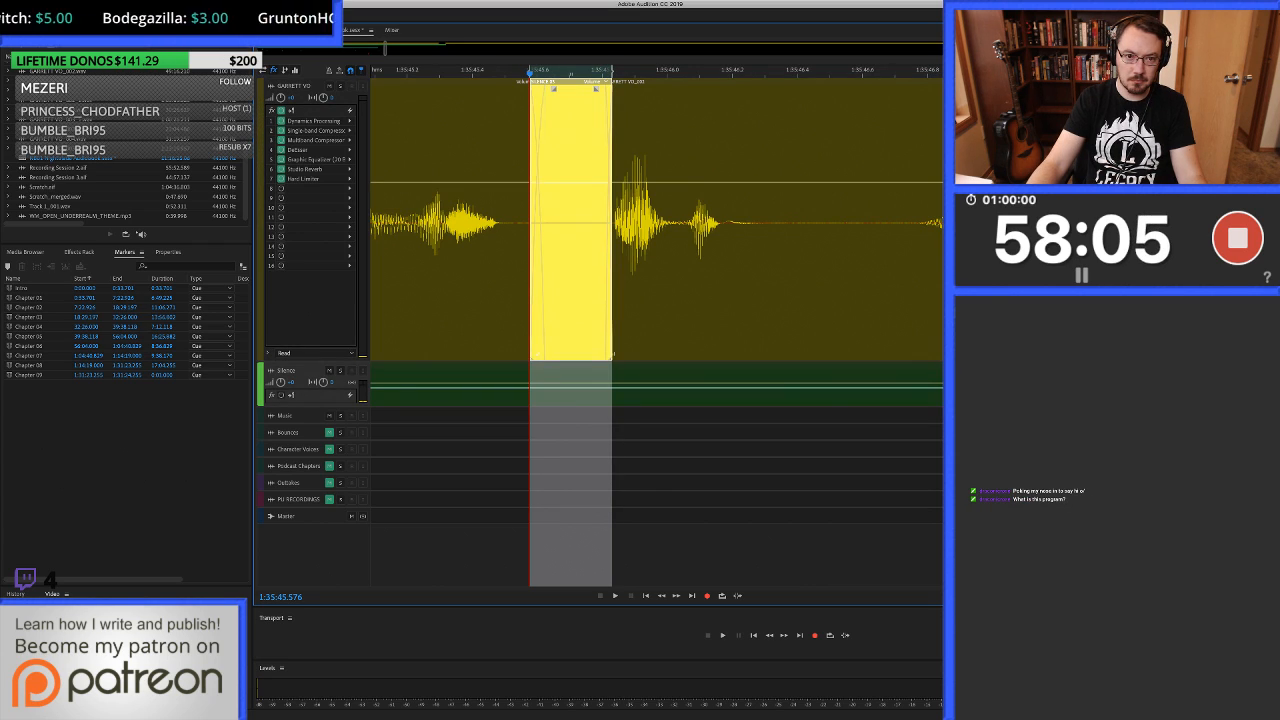
{"action": "scroll", "coordinate": [680, 222], "scroll_direction": "down", "scroll_amount": 4}
{"action": "left_click", "coordinate": [532, 222]}
{"action": "key", "text": "space"}
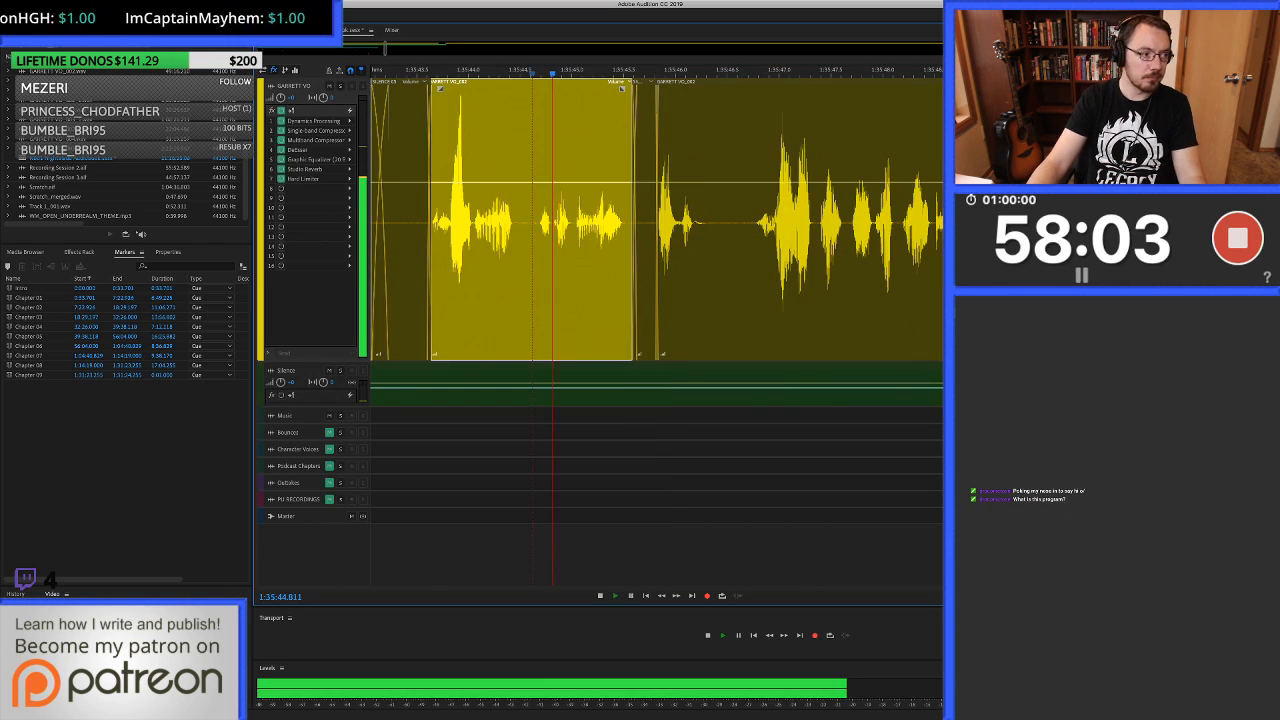
Pause playback briefly, then listen on through the voice-over from about 1:35:45.9 to 1:35:52.0 for noises.
{"action": "key", "text": "space"}
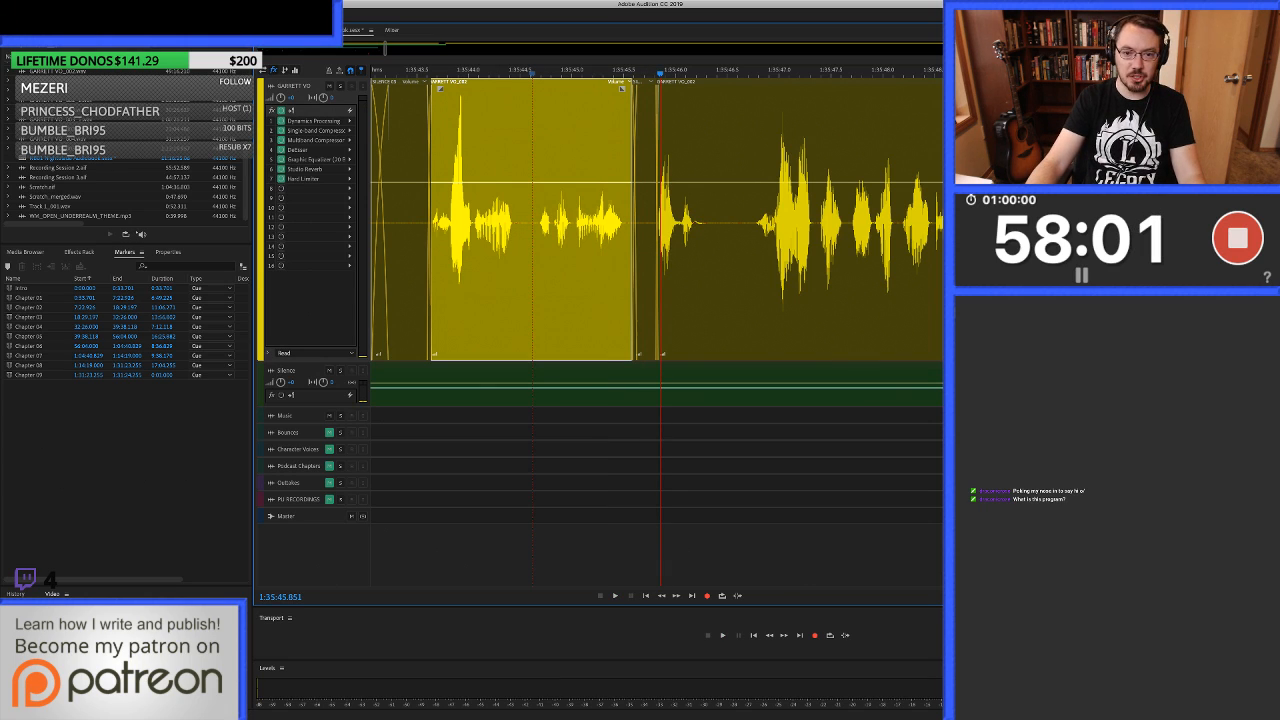
{"action": "key", "text": "space"}
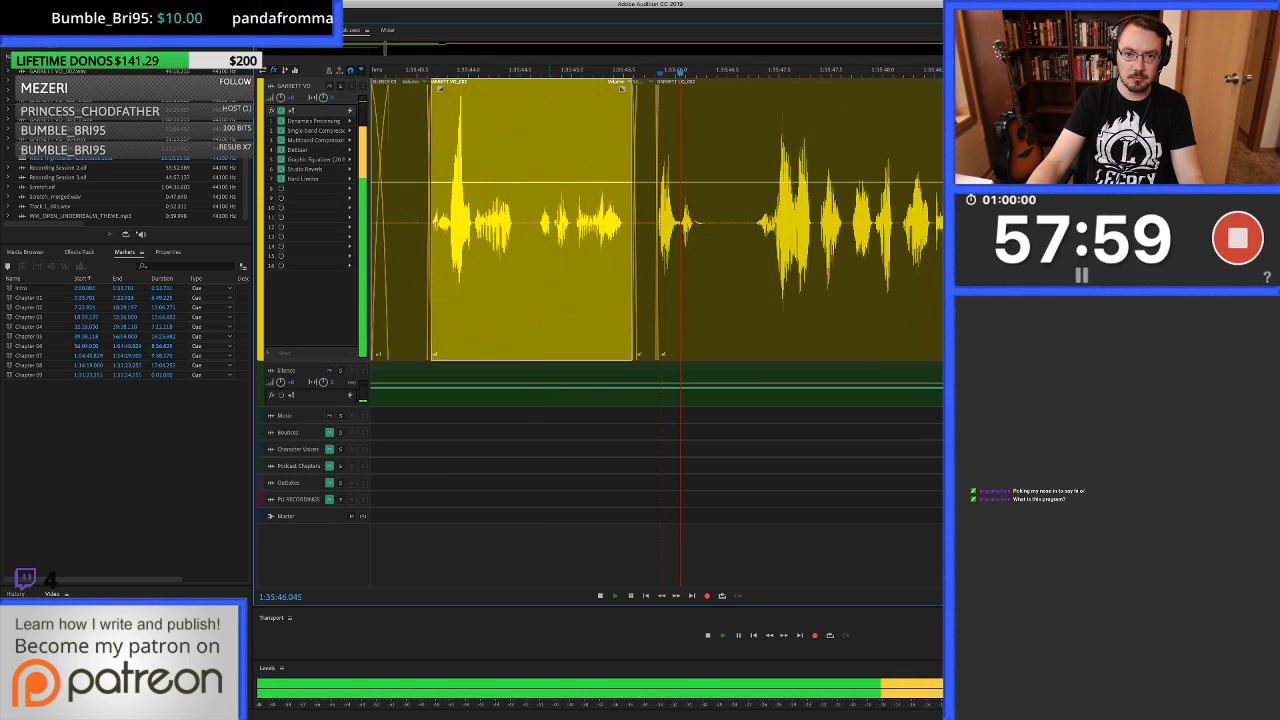
{"action": "scroll", "coordinate": [605, 222], "scroll_direction": "down", "scroll_amount": 3}
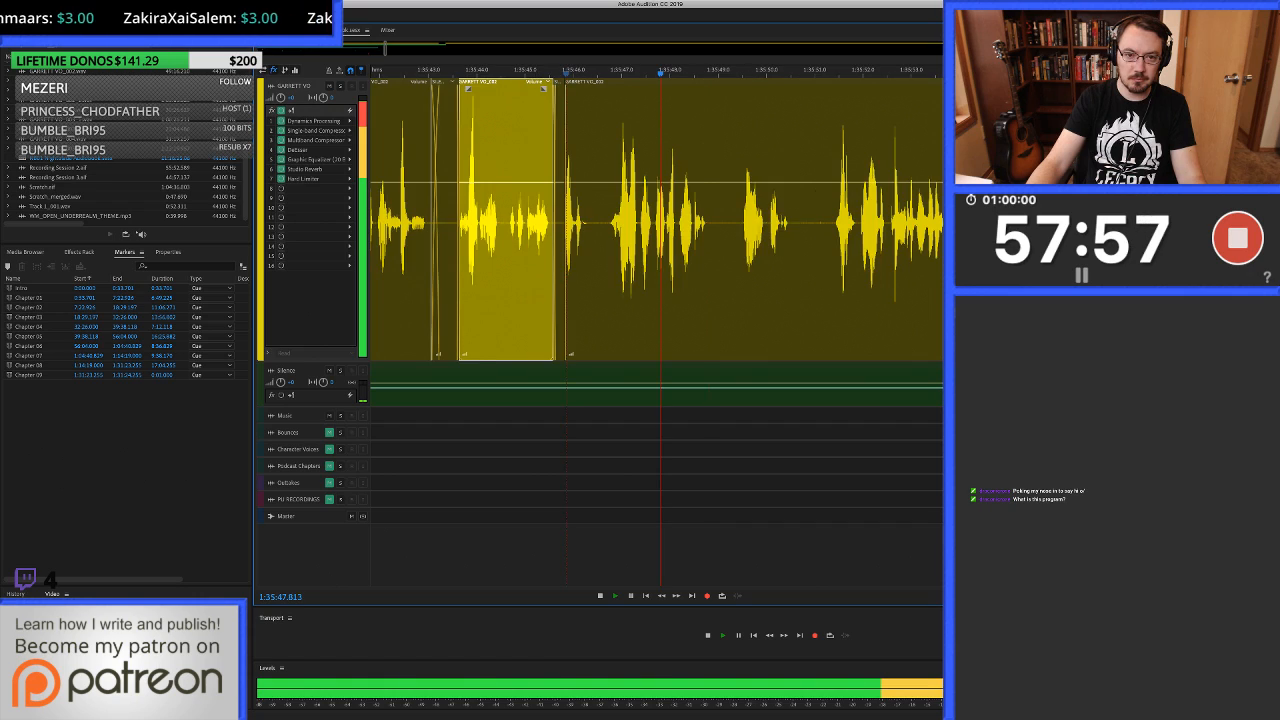
{"action": "scroll", "coordinate": [555, 222], "scroll_direction": "down", "scroll_amount": 1}
{"action": "scroll", "coordinate": [558, 222], "scroll_direction": "right", "scroll_amount": 2}
{"action": "scroll", "coordinate": [565, 222], "scroll_direction": "up", "scroll_amount": 3}
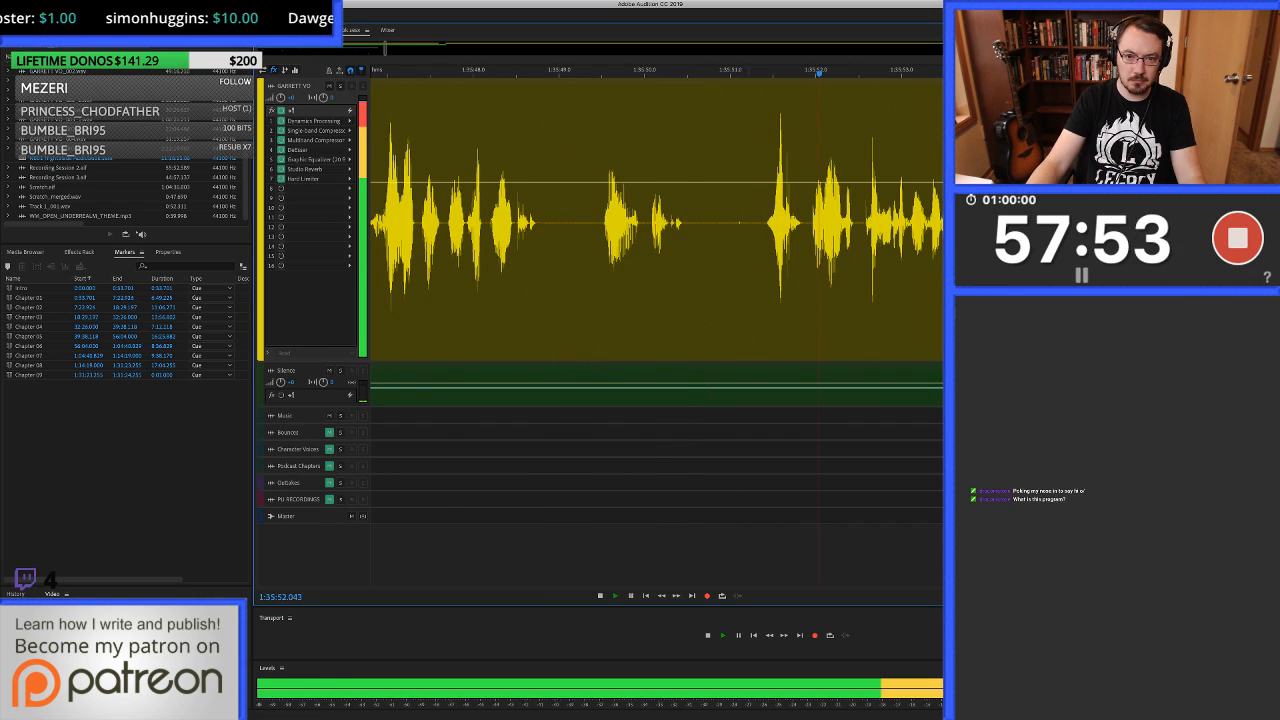
Ripple-delete the voice-over noise from about 1:35:51.2 to 1:35:51.4 and trim the clip before it to end at about 1:35:50.7.
{"action": "key", "text": "space"}
{"action": "left_click_drag", "start_coordinate": [763, 222], "coordinate": [747, 222]}
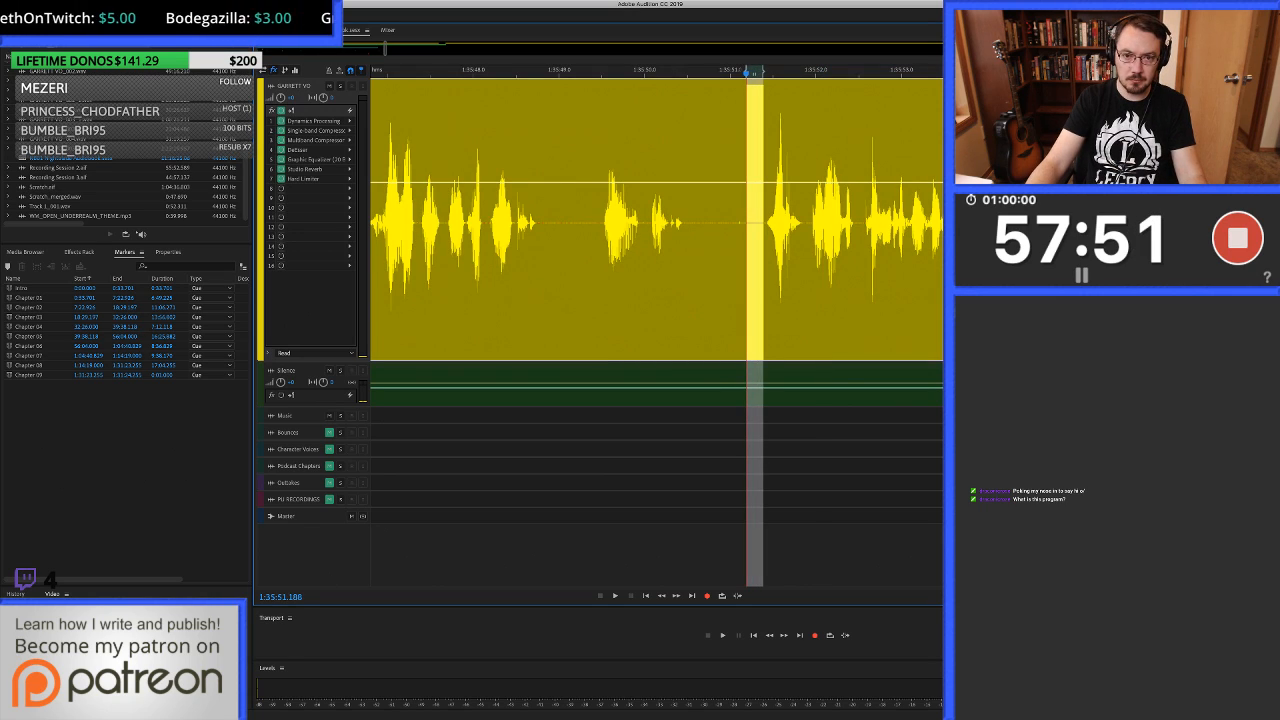
{"action": "key", "text": "Delete"}
{"action": "left_click", "coordinate": [705, 222]}
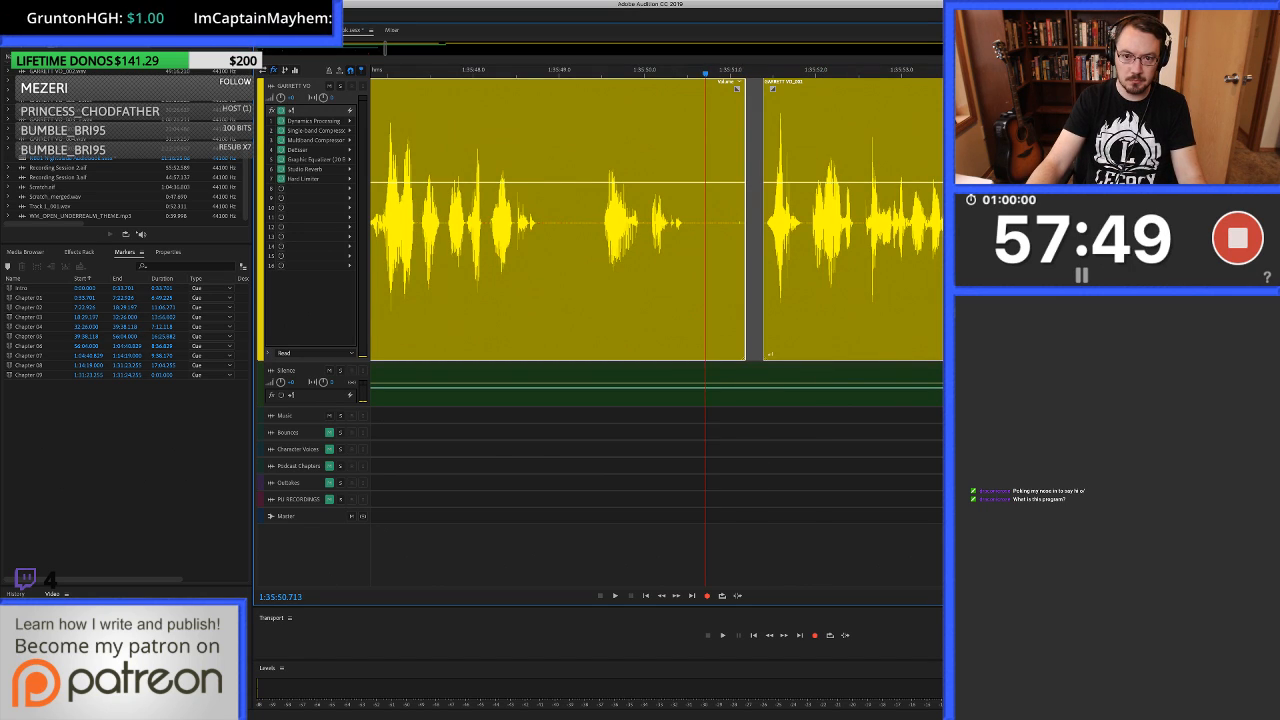
{"action": "key", "text": "ctrl+z"}
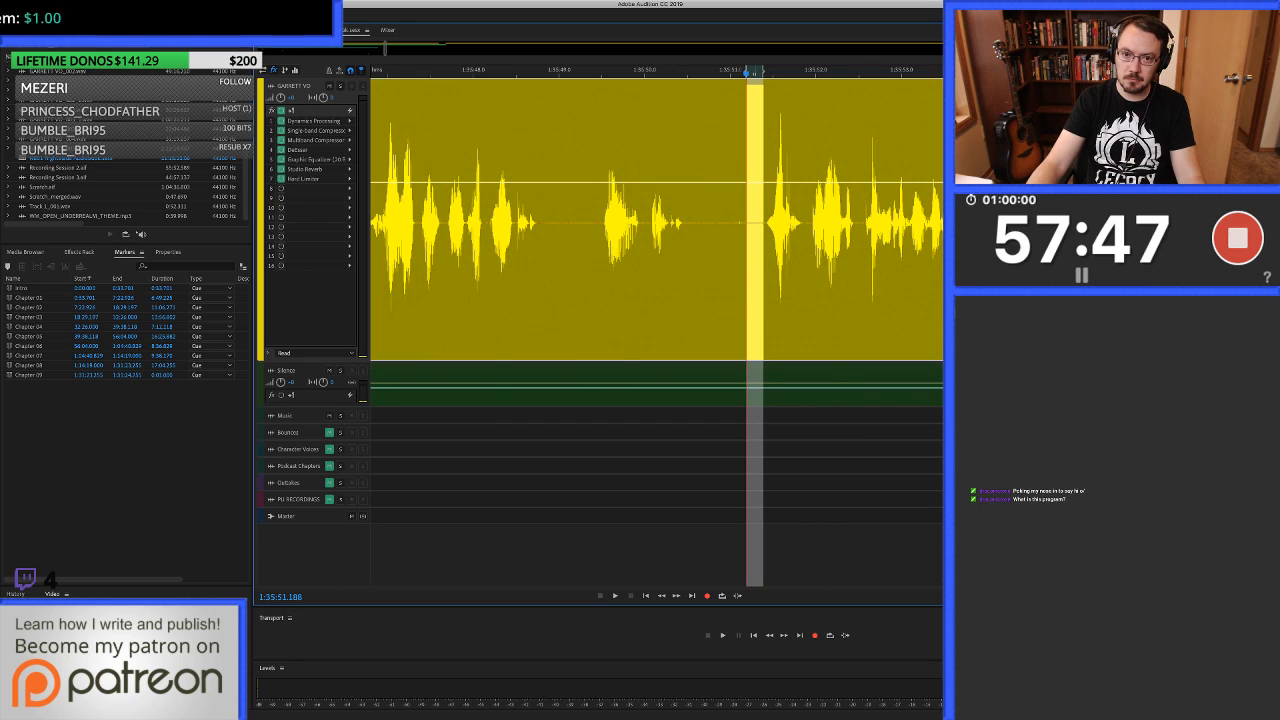
{"action": "key", "text": "shift+Delete"}
{"action": "left_click", "coordinate": [705, 222]}
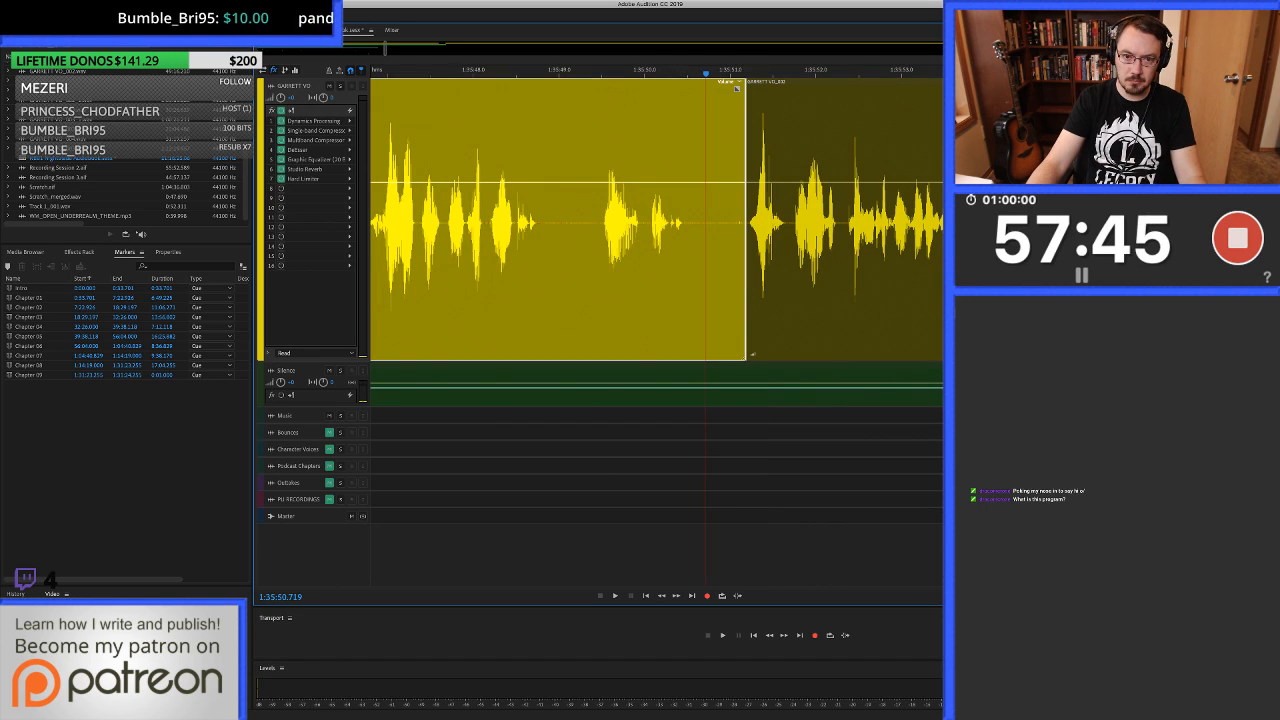
{"action": "key", "text": "alt+]"}
Fill the voice-over gap from about 1:35:50.6 to 1:35:51.3 with silence from the Silence track and play back the join.
{"action": "scroll", "coordinate": [730, 222], "scroll_direction": "up", "scroll_amount": 3}
{"action": "scroll", "coordinate": [736, 222], "scroll_direction": "up", "scroll_amount": 1}
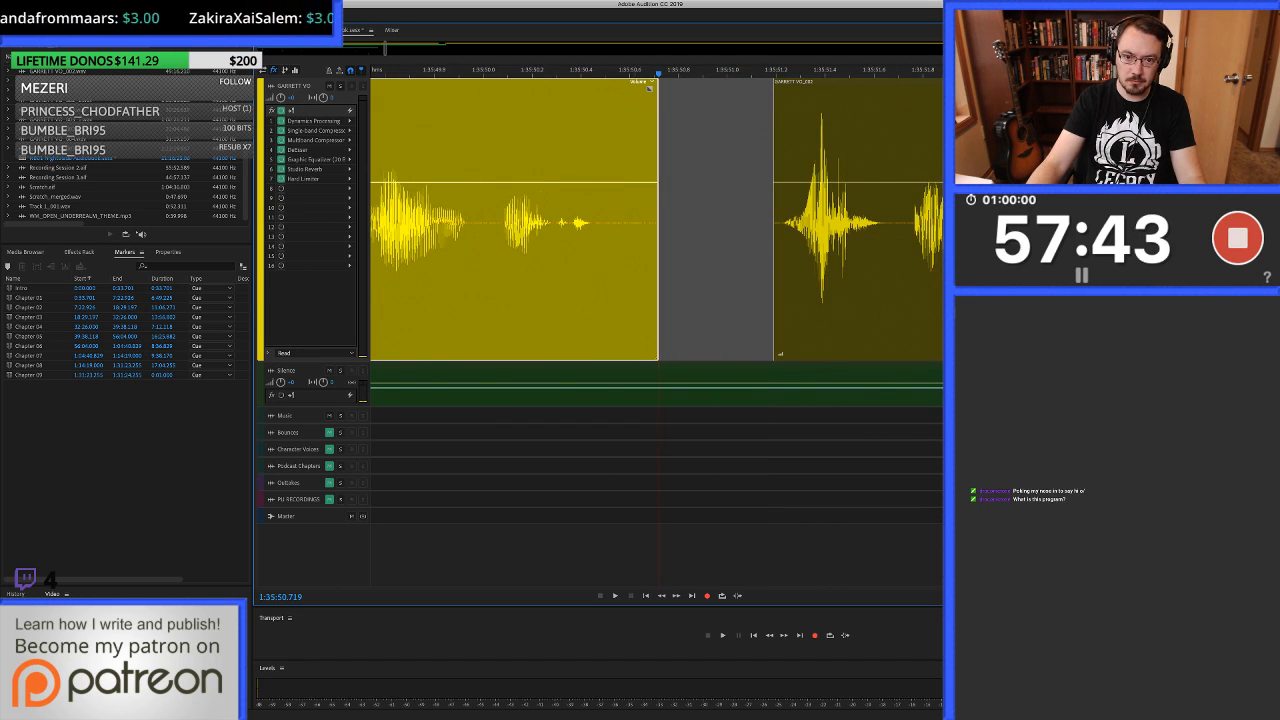
{"action": "left_click_drag", "start_coordinate": [634, 225], "coordinate": [779, 225]}
{"action": "left_click_drag", "start_coordinate": [706, 385], "coordinate": [706, 225]}
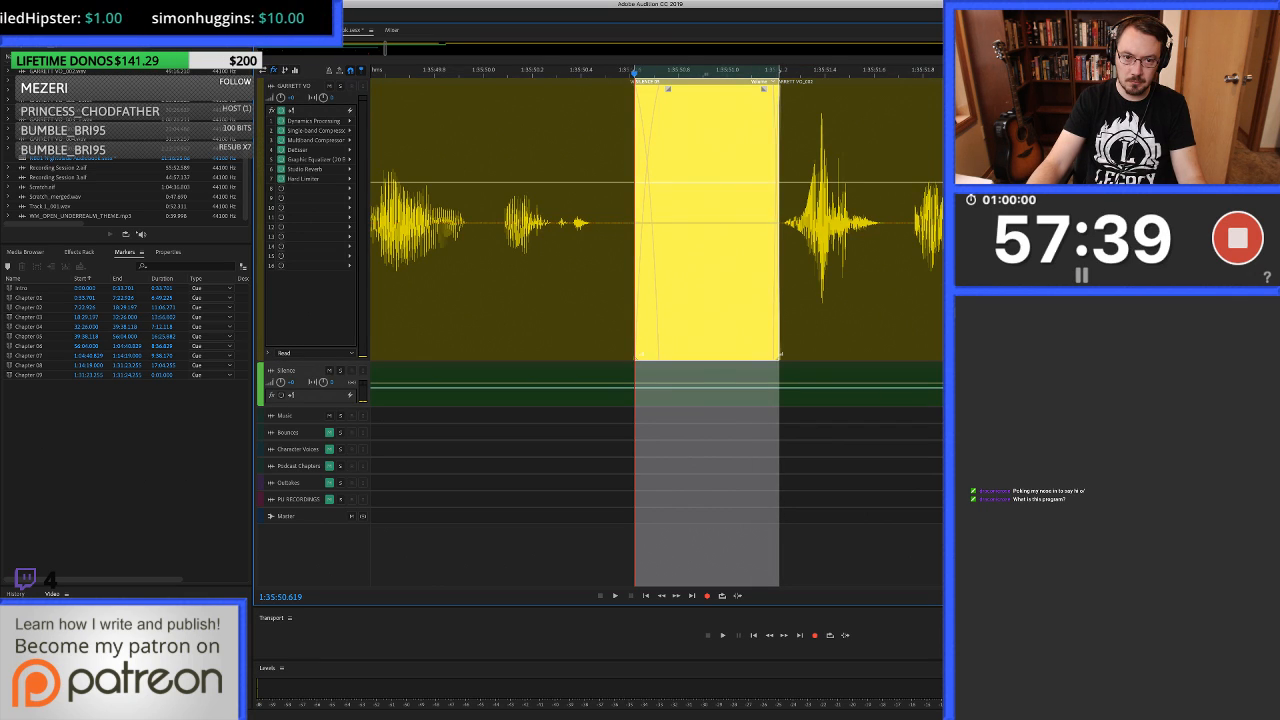
{"action": "scroll", "coordinate": [732, 225], "scroll_direction": "down", "scroll_amount": 4}
{"action": "left_click", "coordinate": [539, 240]}
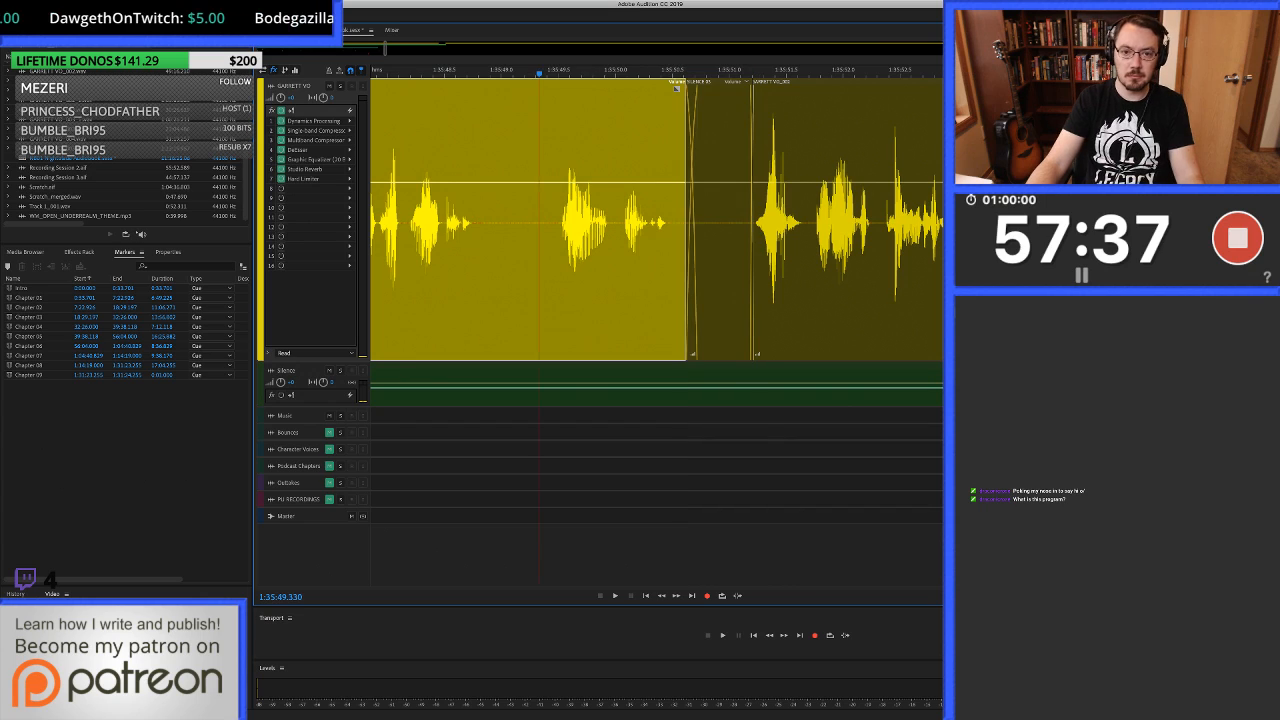
{"action": "key", "text": "space"}
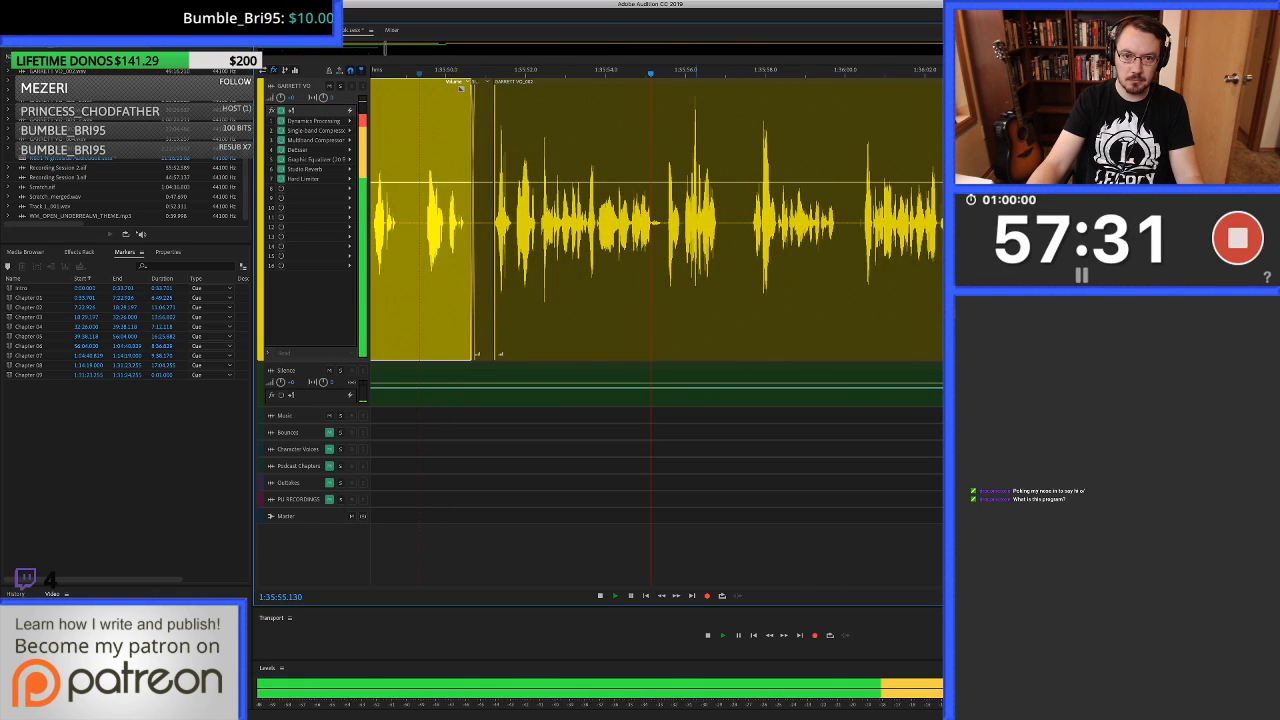
Stop playback and delete the noise in the voice-over pause from about 1:35:55.44 to 1:35:55.55.
{"action": "scroll", "coordinate": [696, 220], "scroll_direction": "up", "scroll_amount": 3}
{"action": "key", "text": "space"}
{"action": "left_click", "coordinate": [623, 220]}
{"action": "scroll", "coordinate": [623, 220], "scroll_direction": "up", "scroll_amount": 4}
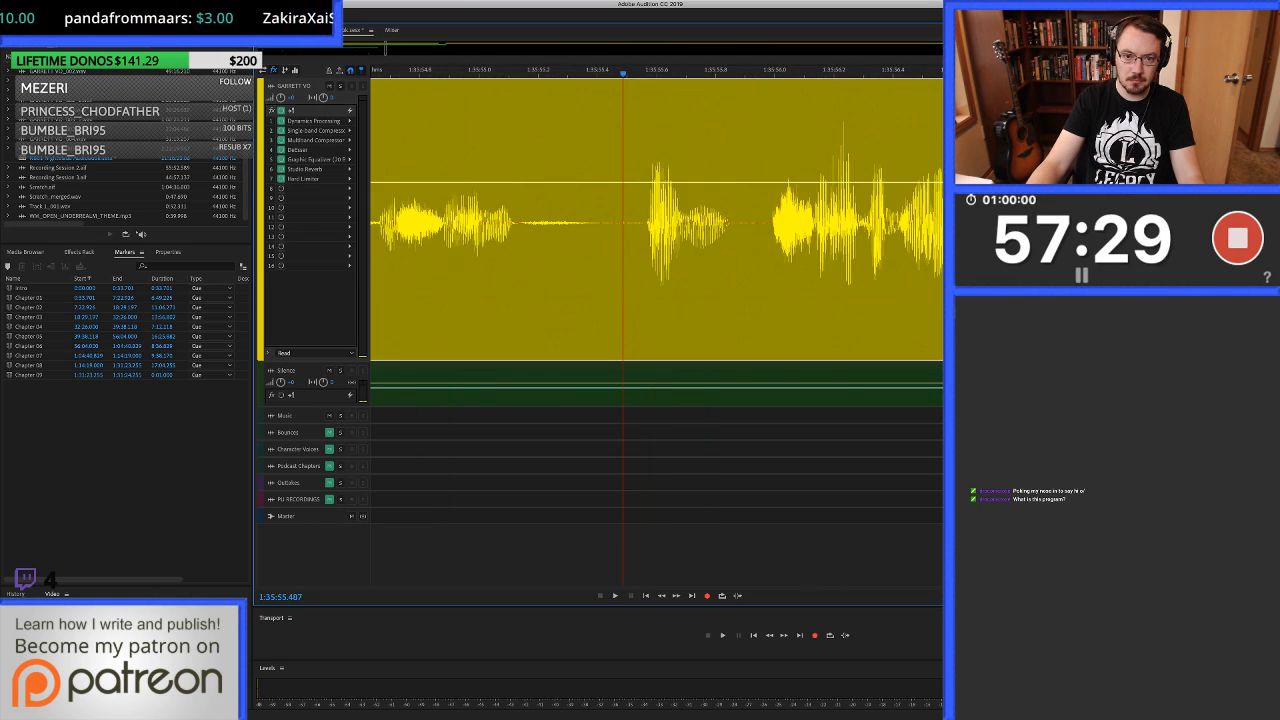
{"action": "scroll", "coordinate": [623, 220], "scroll_direction": "up", "scroll_amount": 2}
{"action": "left_click_drag", "start_coordinate": [598, 220], "coordinate": [658, 220]}
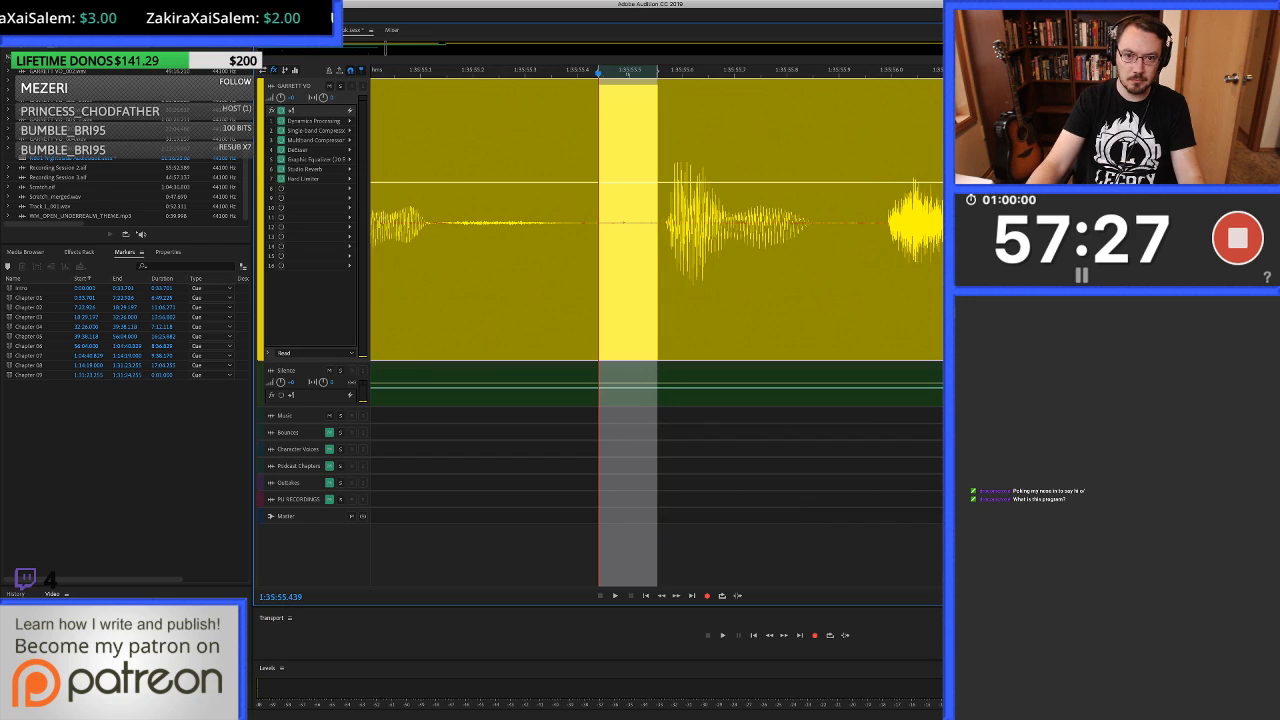
{"action": "key", "text": "Delete"}
Fill the voice-over gap from about 1:35:55.40 to 1:35:55.57 with silence and play back the join.
{"action": "left_click_drag", "start_coordinate": [578, 220], "coordinate": [665, 220]}
{"action": "key", "text": "super+v"}
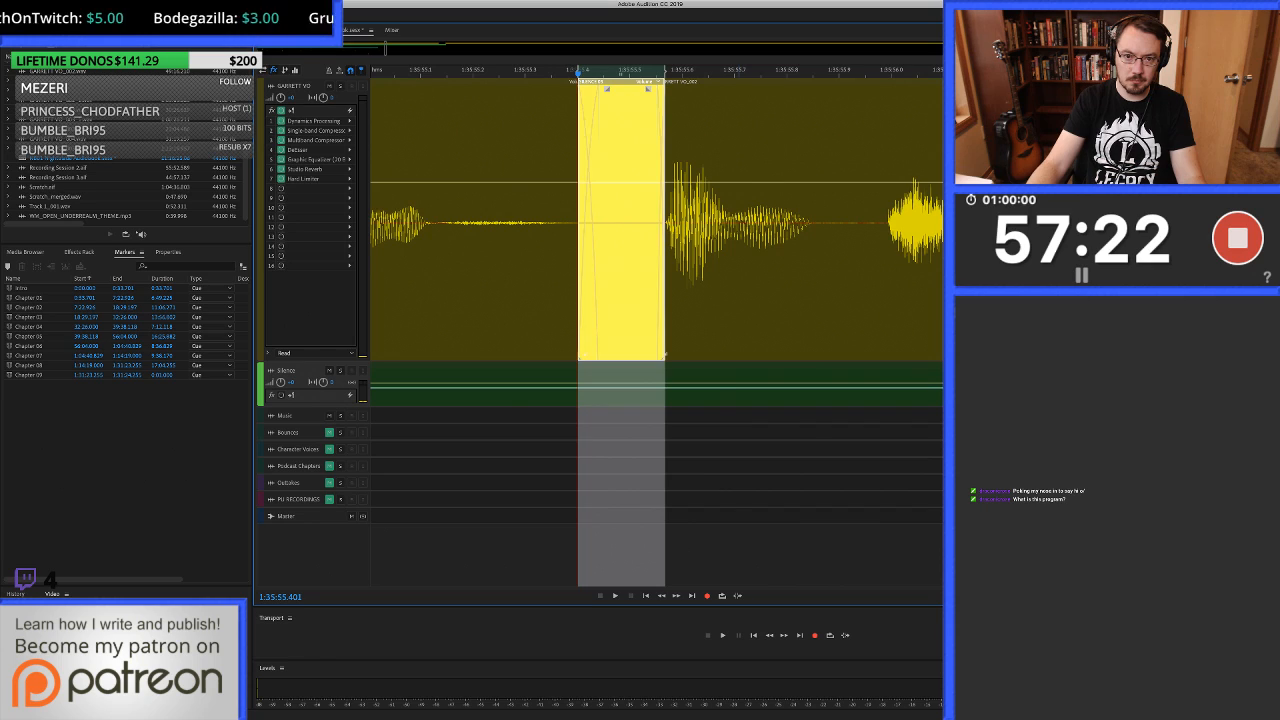
{"action": "scroll", "coordinate": [738, 220], "scroll_direction": "down", "scroll_amount": 5}
{"action": "left_click", "coordinate": [604, 220]}
{"action": "key", "text": "space"}
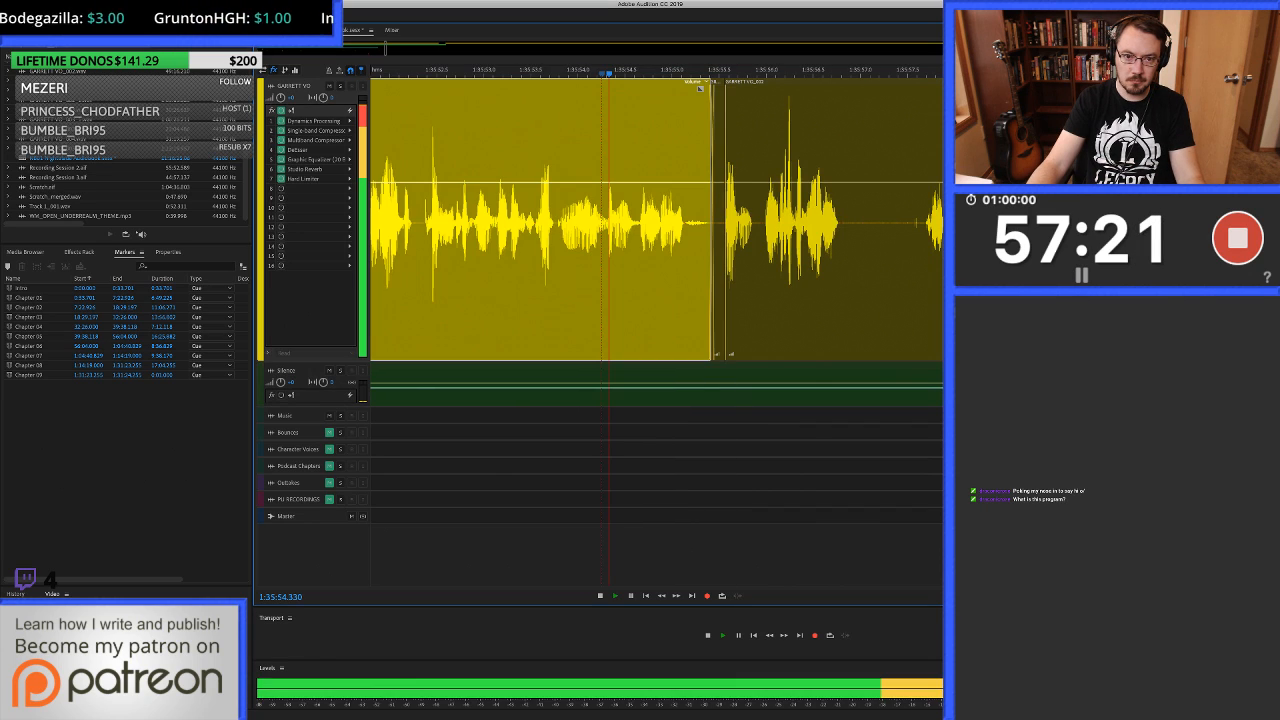
{"action": "scroll", "coordinate": [604, 220], "scroll_direction": "right", "scroll_amount": 3}
{"action": "scroll", "coordinate": [656, 220], "scroll_direction": "right", "scroll_amount": 3}
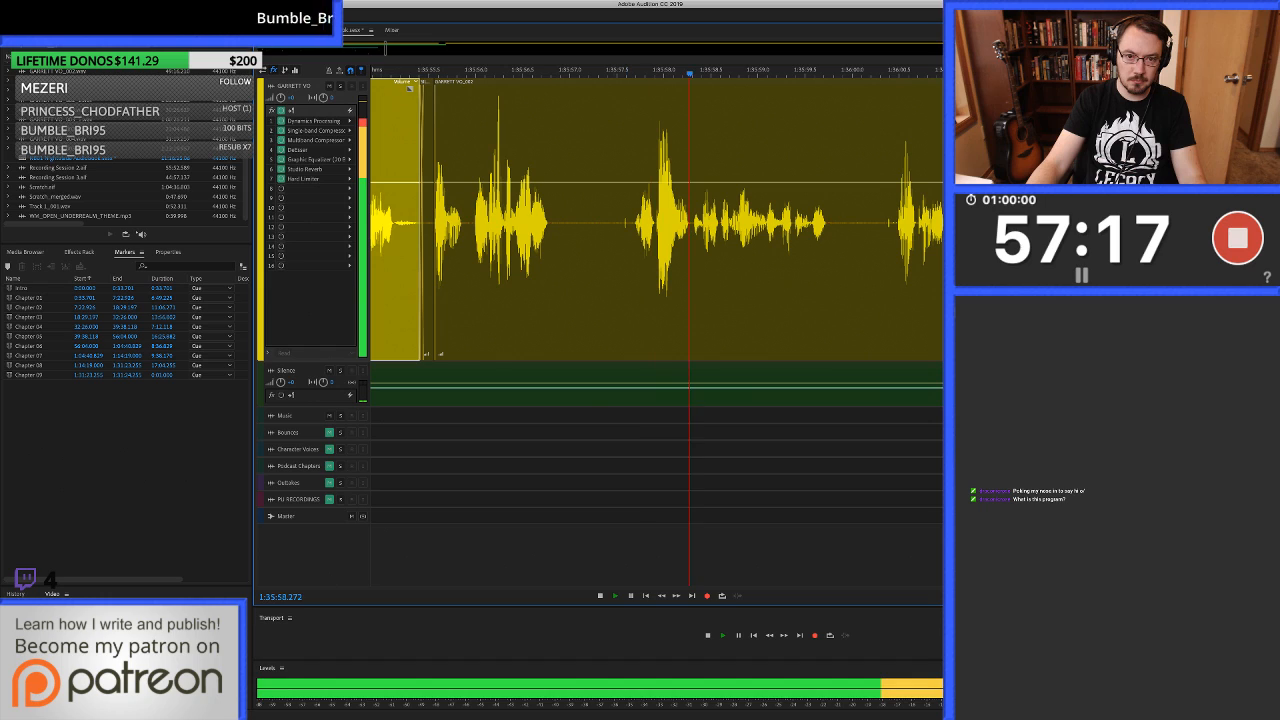
Ripple-delete the voice-over noise from about 1:35:57.4 to 1:35:57.7, and delete the pause section from about 1:35:57.1 to 1:35:57.4 without closing the gap.
{"action": "key", "text": "space"}
{"action": "left_click_drag", "start_coordinate": [612, 222], "coordinate": [633, 222]}
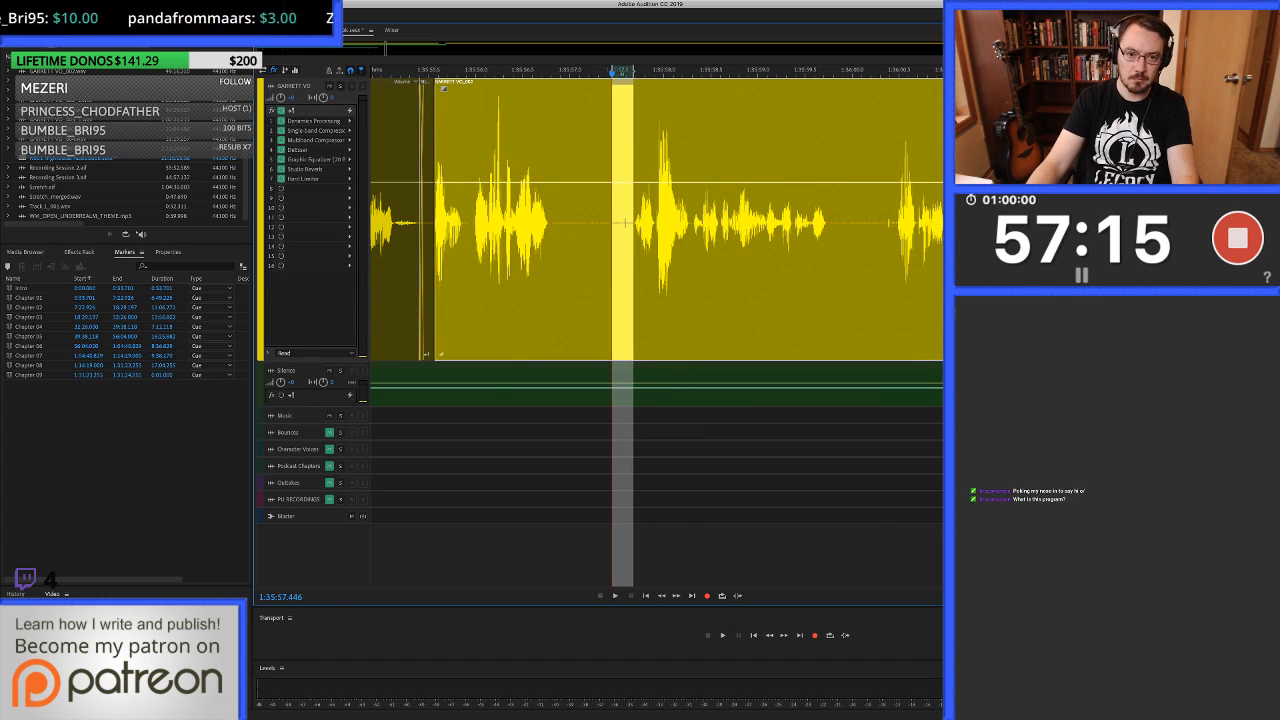
{"action": "key", "text": "Delete"}
{"action": "key", "text": "equal"}
{"action": "key", "text": "super+z"}
{"action": "key", "text": "shift+Delete"}
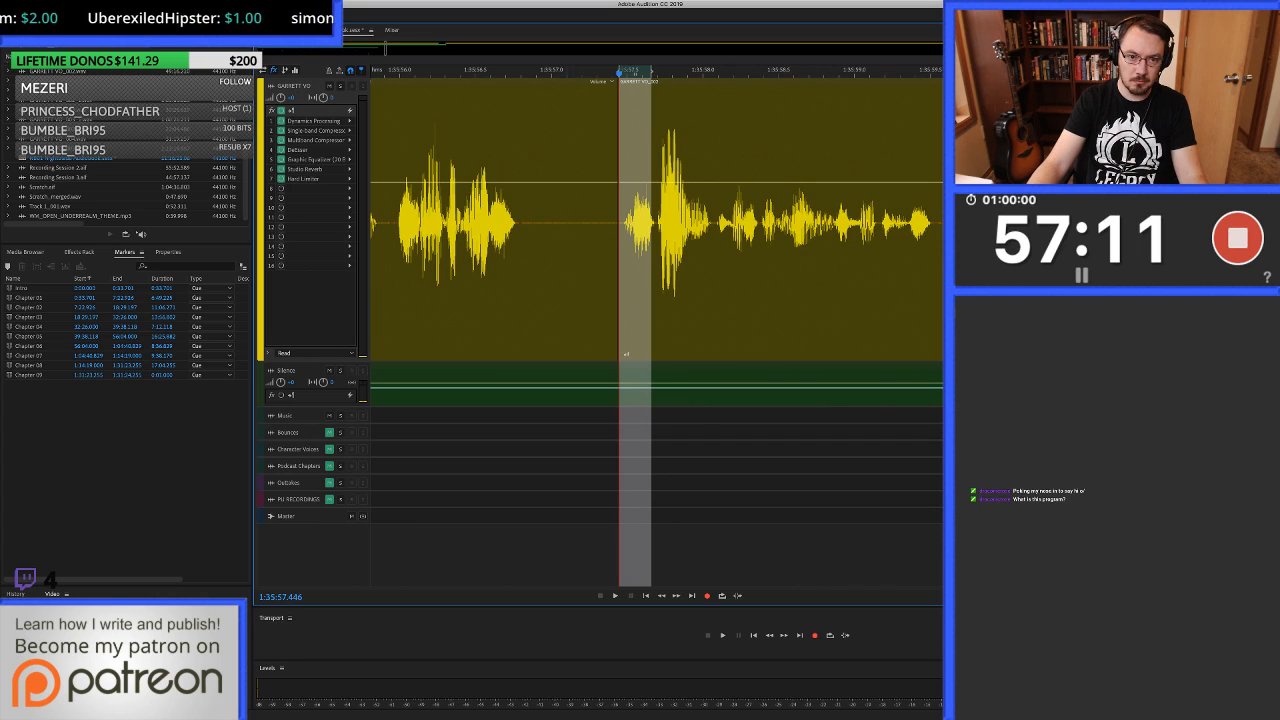
{"action": "left_click_drag", "start_coordinate": [566, 222], "coordinate": [619, 222]}
{"action": "key", "text": "Delete"}
Fill the voice-over gap from about 1:35:57.0 to 1:35:57.5 with silence and play back the join.
{"action": "key", "text": "equal"}
{"action": "left_click_drag", "start_coordinate": [532, 222], "coordinate": [656, 222]}
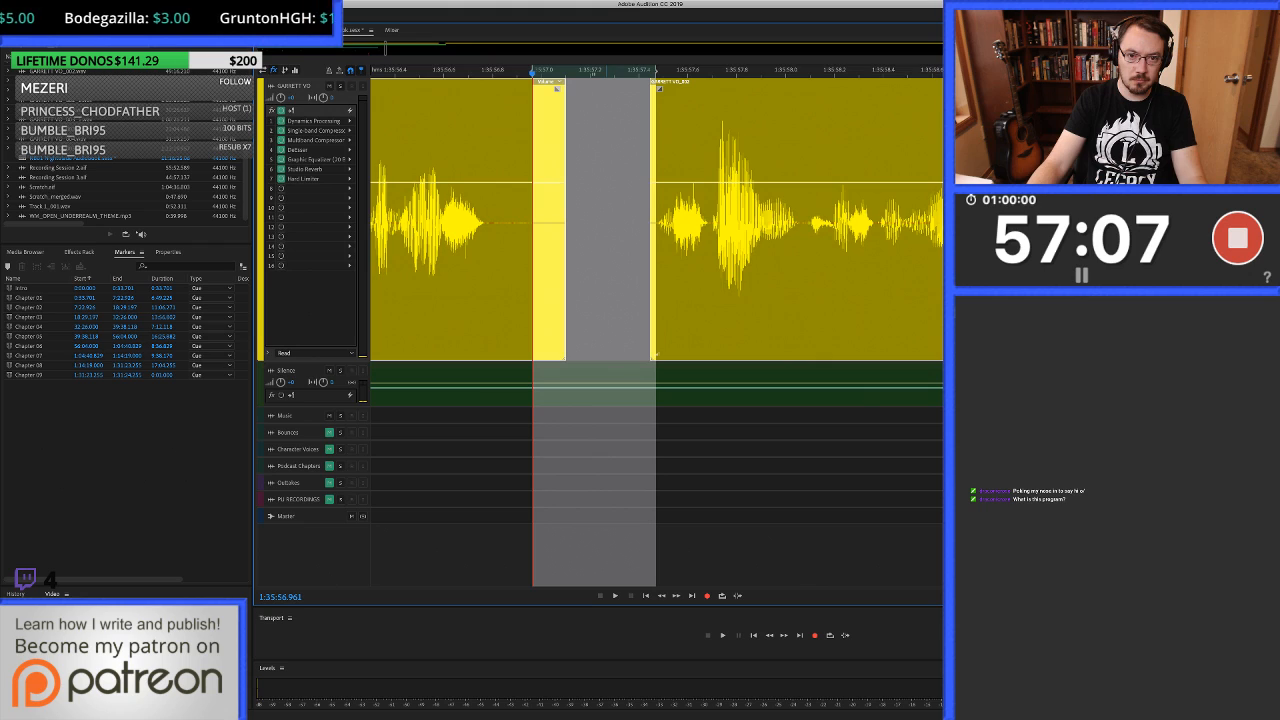
{"action": "key", "text": "shift+Delete"}
{"action": "key", "text": "minus"}
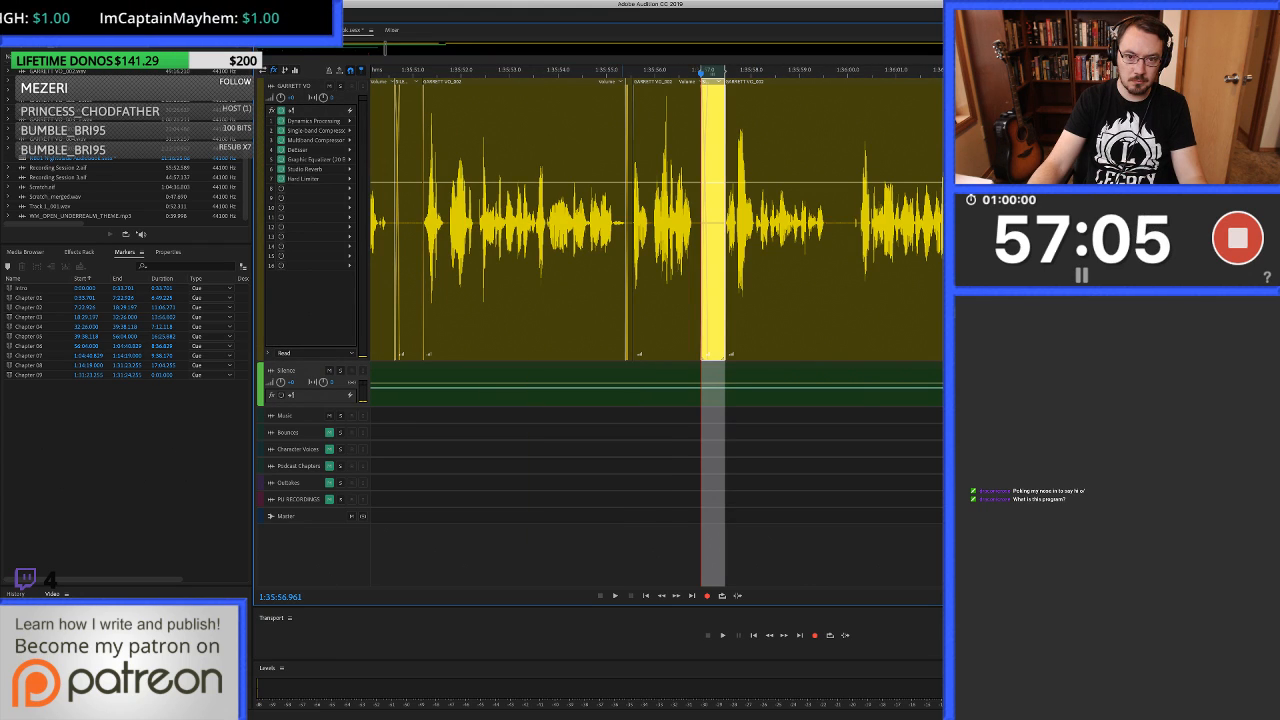
{"action": "left_click", "coordinate": [654, 222]}
{"action": "key", "text": "space"}
{"action": "key", "text": "equal"}
{"action": "key", "text": "equal"}
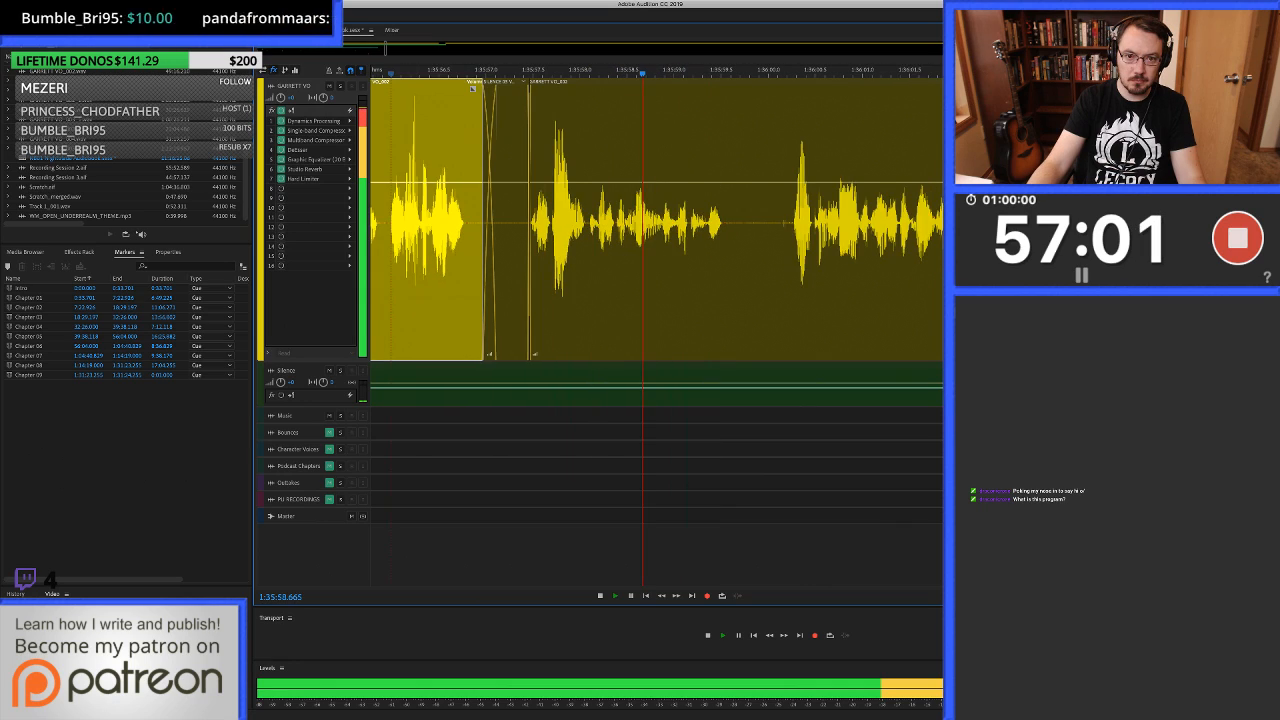
Ripple-delete the voice-over noise from about 1:36:00.1 to 1:36:00.2 and trim the clip before it to end at about 1:35:59.7.
{"action": "key", "text": "space"}
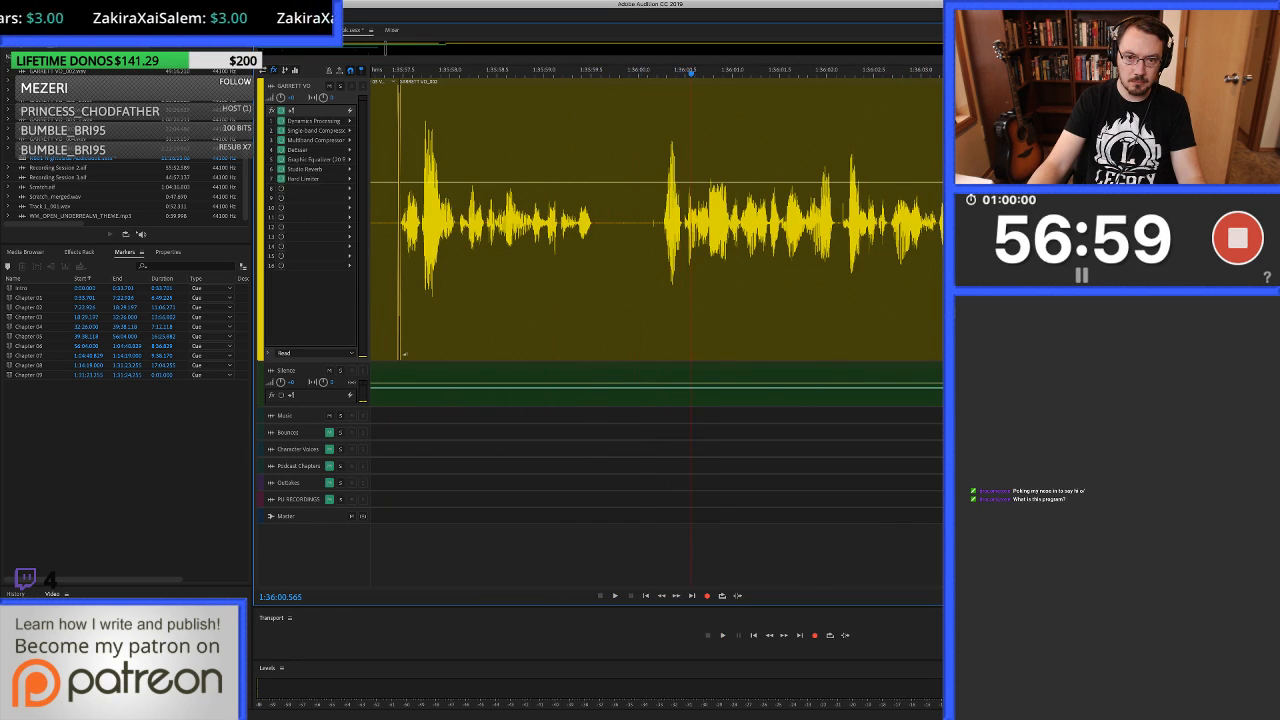
{"action": "key", "text": "equal"}
{"action": "left_click_drag", "start_coordinate": [685, 262], "coordinate": [655, 262]}
{"action": "key", "text": "shift+BackSpace"}
{"action": "left_click", "coordinate": [574, 262]}
{"action": "key", "text": "alt+bracketright"}
Fill the voice-over gap from about 1:35:59.6 to 1:36:00.1 with silence from the Silence track and play back the join.
{"action": "left_click_drag", "start_coordinate": [563, 262], "coordinate": [659, 262]}
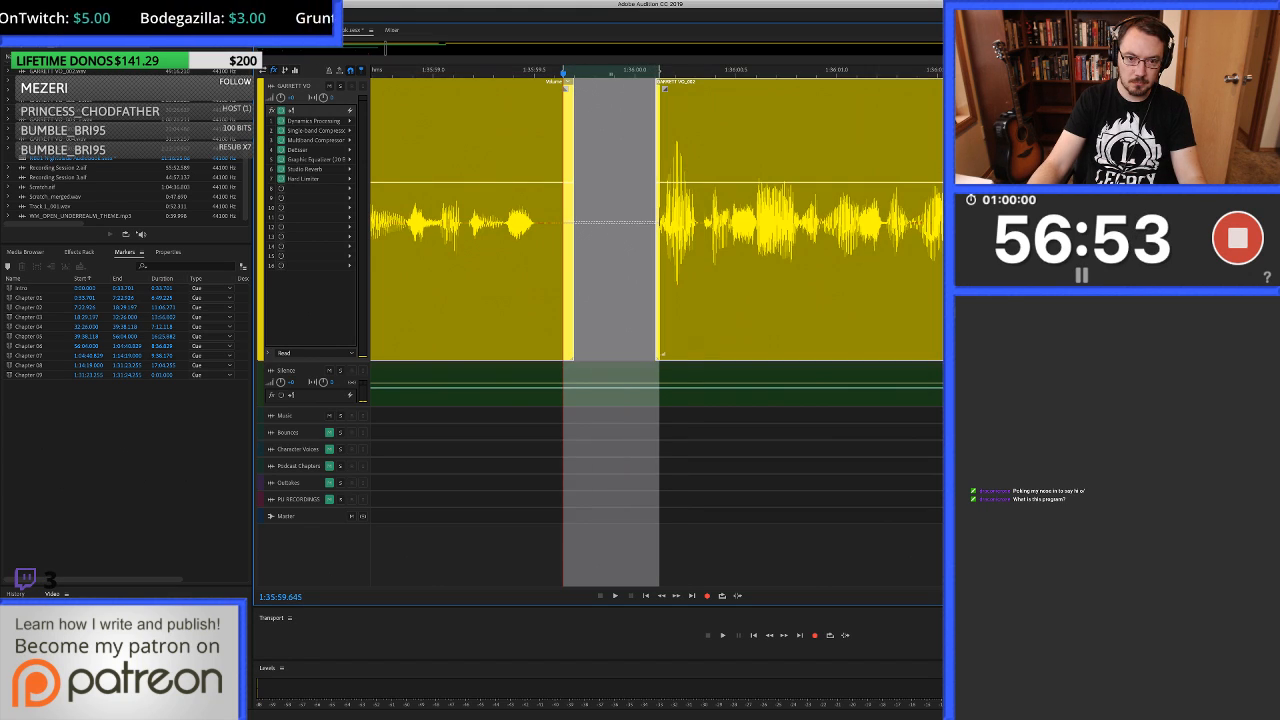
{"action": "left_click", "coordinate": [640, 397]}
{"action": "key", "text": "super+c"}
{"action": "key", "text": "super+v"}
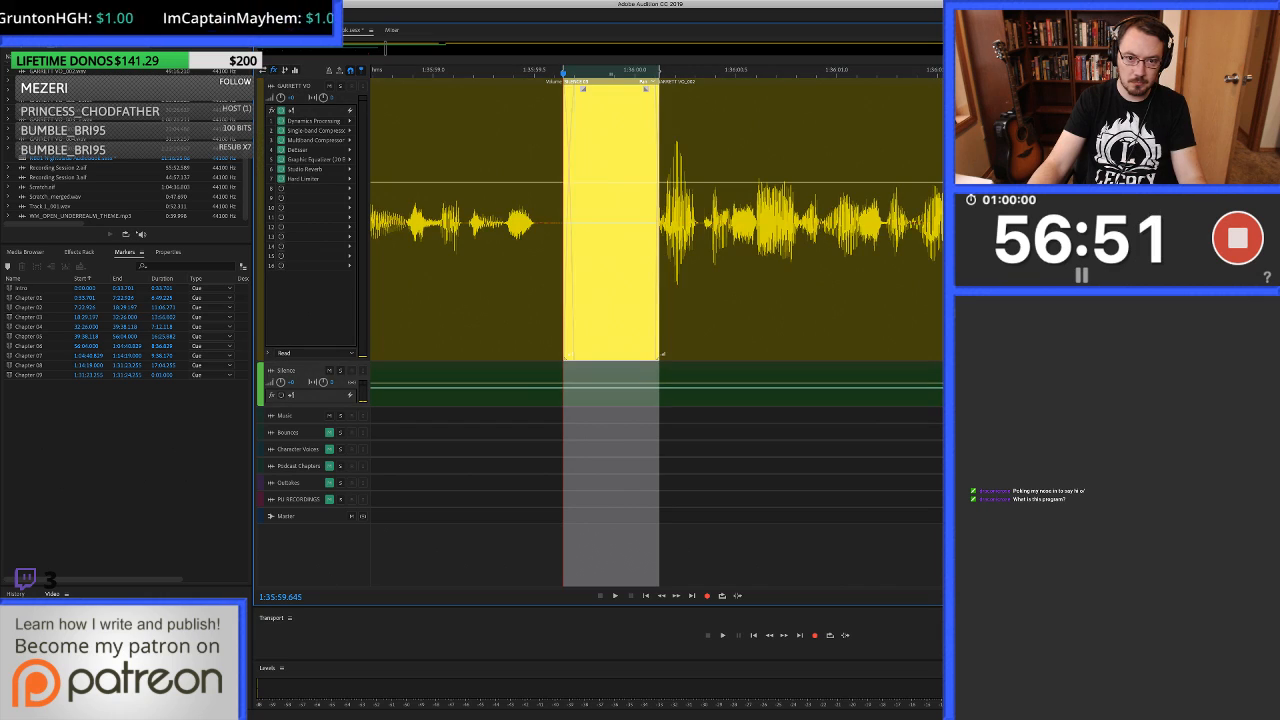
{"action": "key", "text": "minus"}
{"action": "left_click", "coordinate": [587, 262]}
{"action": "key", "text": "space"}
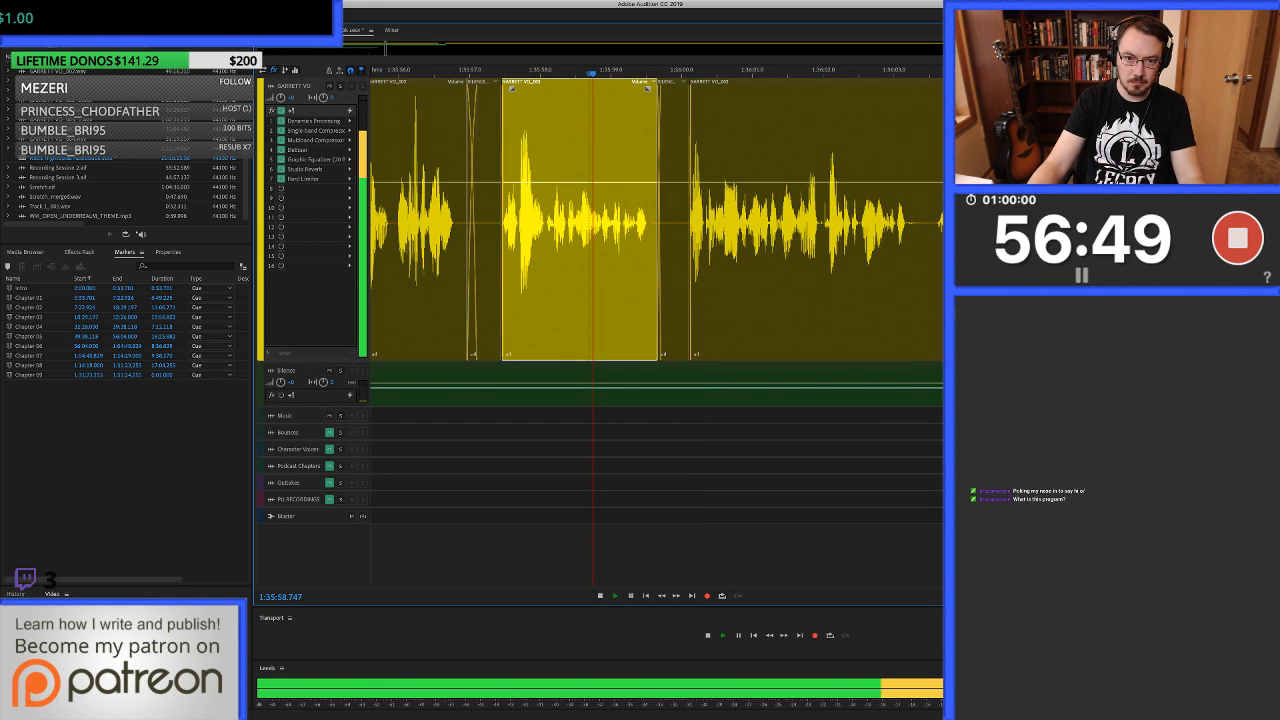
Listen on through the voice-over for noises and stop playback at about 1:36:08.5.
{"action": "key", "text": "minus"}
{"action": "key", "text": "minus"}
{"action": "scroll", "coordinate": [640, 250], "scroll_direction": "right", "scroll_amount": 3}
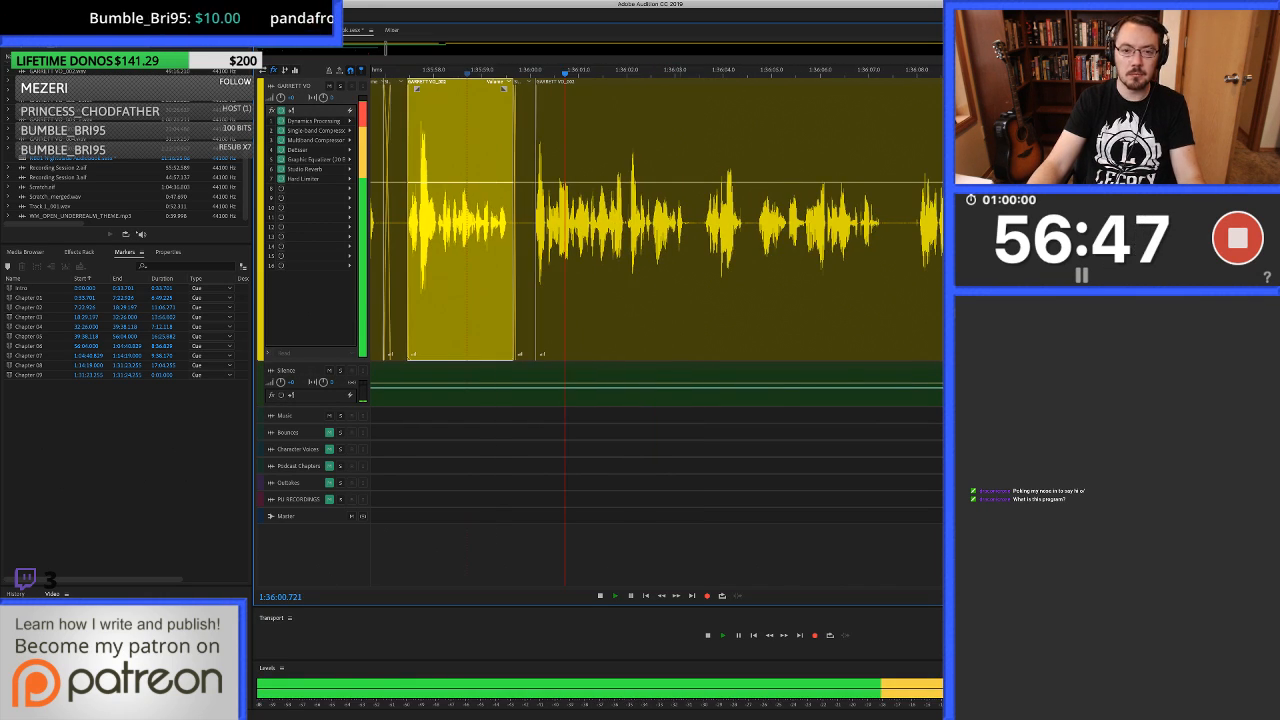
{"action": "scroll", "coordinate": [640, 250], "scroll_direction": "up", "scroll_amount": 3}
{"action": "scroll", "coordinate": [621, 250], "scroll_direction": "right", "scroll_amount": 1}
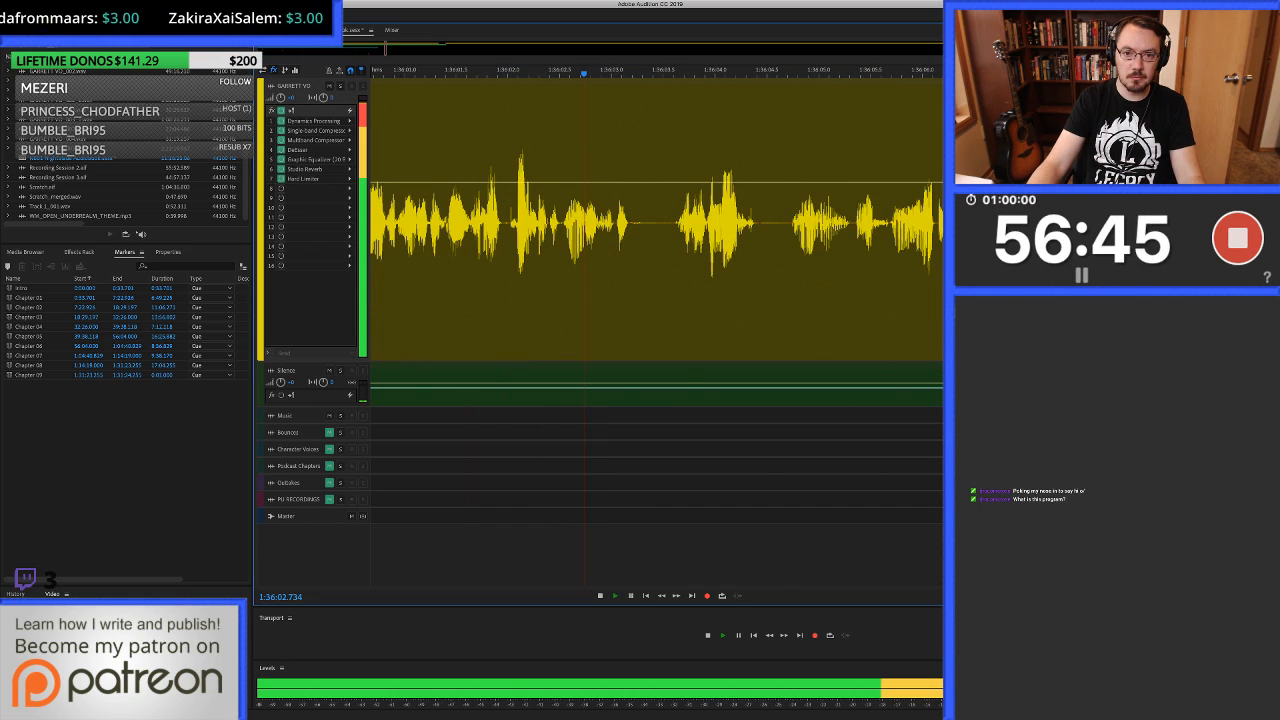
{"action": "scroll", "coordinate": [640, 250], "scroll_direction": "right", "scroll_amount": 4}
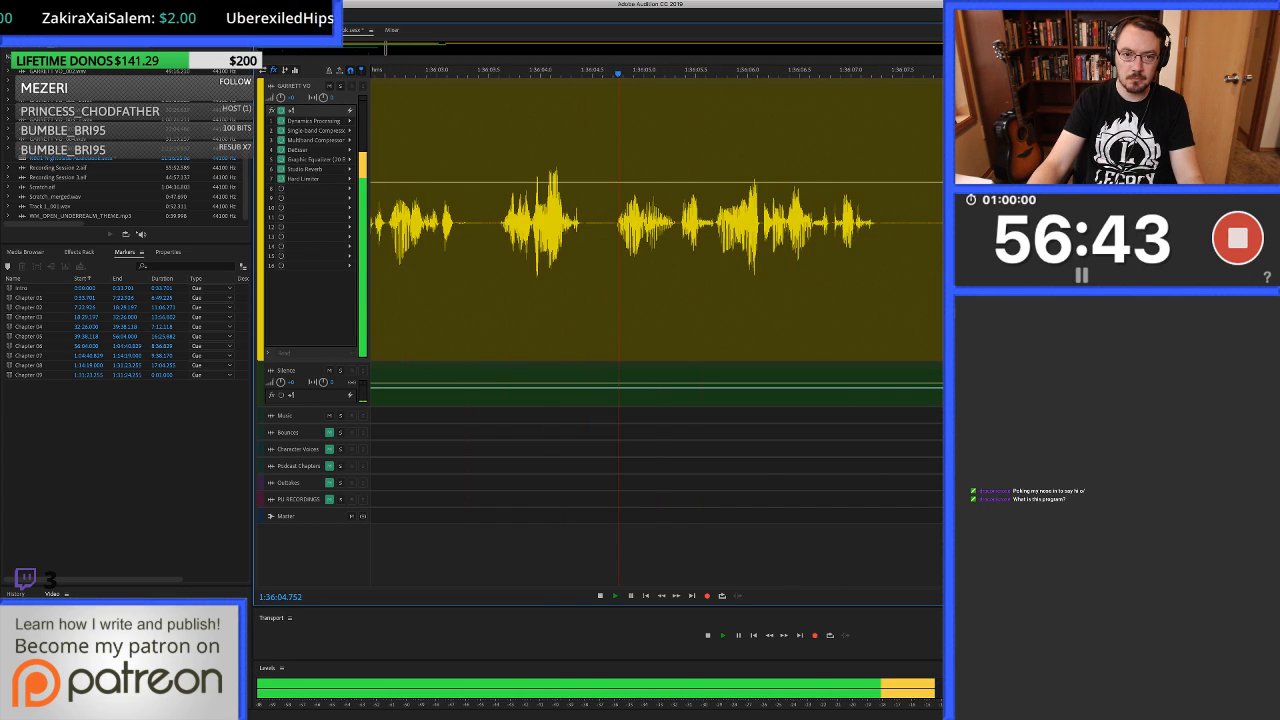
{"action": "scroll", "coordinate": [640, 250], "scroll_direction": "down", "scroll_amount": 3}
{"action": "scroll", "coordinate": [620, 250], "scroll_direction": "right", "scroll_amount": 1}
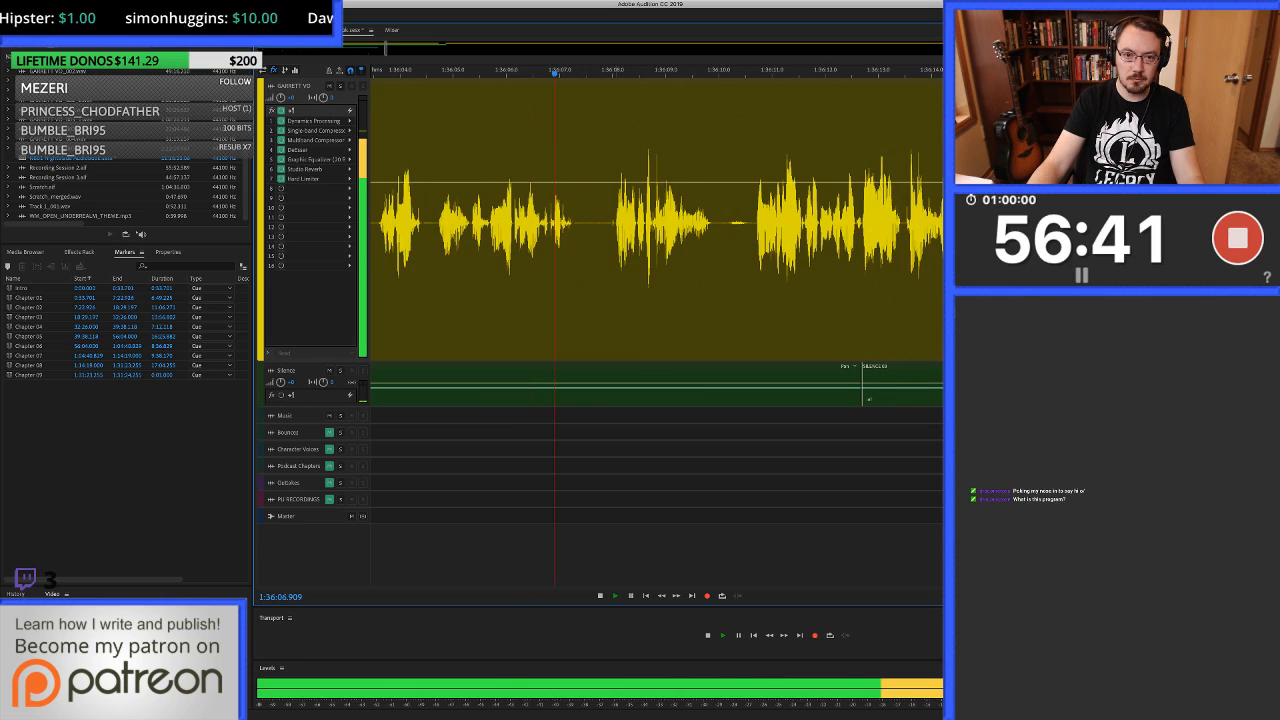
{"action": "scroll", "coordinate": [620, 250], "scroll_direction": "up", "scroll_amount": 1}
{"action": "key", "text": "space"}
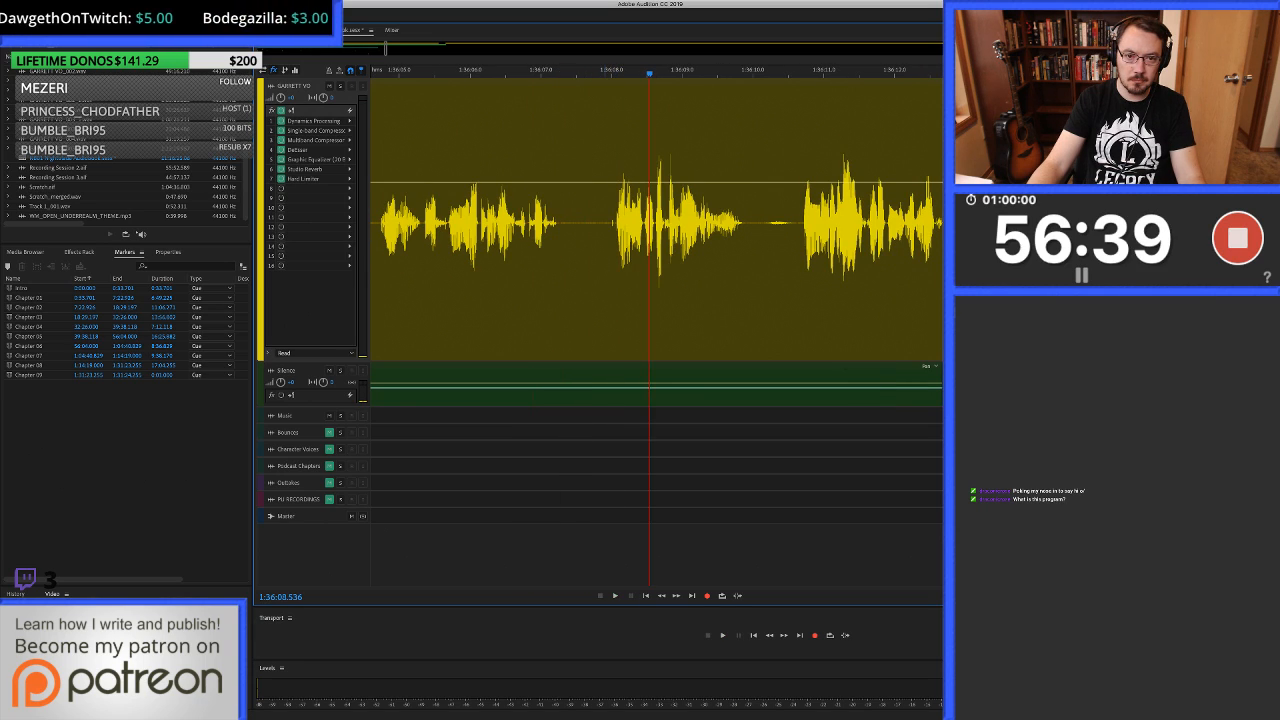
Delete the noise in the voice-over pause from about 1:36:07.3 to 1:36:08.1 and fill the gap with silence from the Silence track.
{"action": "scroll", "coordinate": [620, 250], "scroll_direction": "up", "scroll_amount": 4}
{"action": "mouse_move", "coordinate": [632, 250]}
{"action": "left_mouse_down"}
{"action": "mouse_move", "coordinate": [519, 250]}
{"action": "mouse_move", "coordinate": [639, 250]}
{"action": "left_mouse_up"}
{"action": "key", "text": "Delete"}
{"action": "left_click_drag", "start_coordinate": [600, 386], "coordinate": [600, 250]}
{"action": "scroll", "coordinate": [410, 250], "scroll_direction": "down", "scroll_amount": 4}
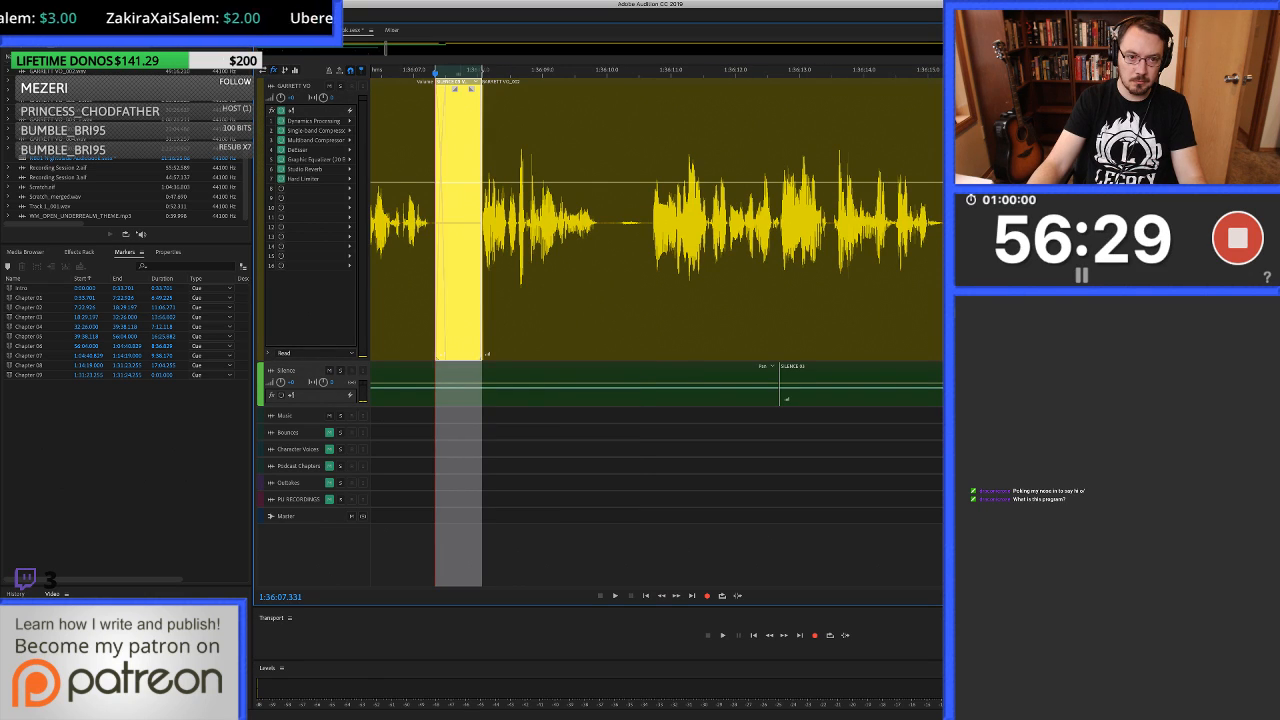
Play back the filled pause starting from about 1:36:05.7 and listen on to about 1:36:15.
{"action": "key", "text": "space"}
{"action": "key", "text": "space"}
{"action": "scroll", "coordinate": [479, 250], "scroll_direction": "left", "scroll_amount": 3}
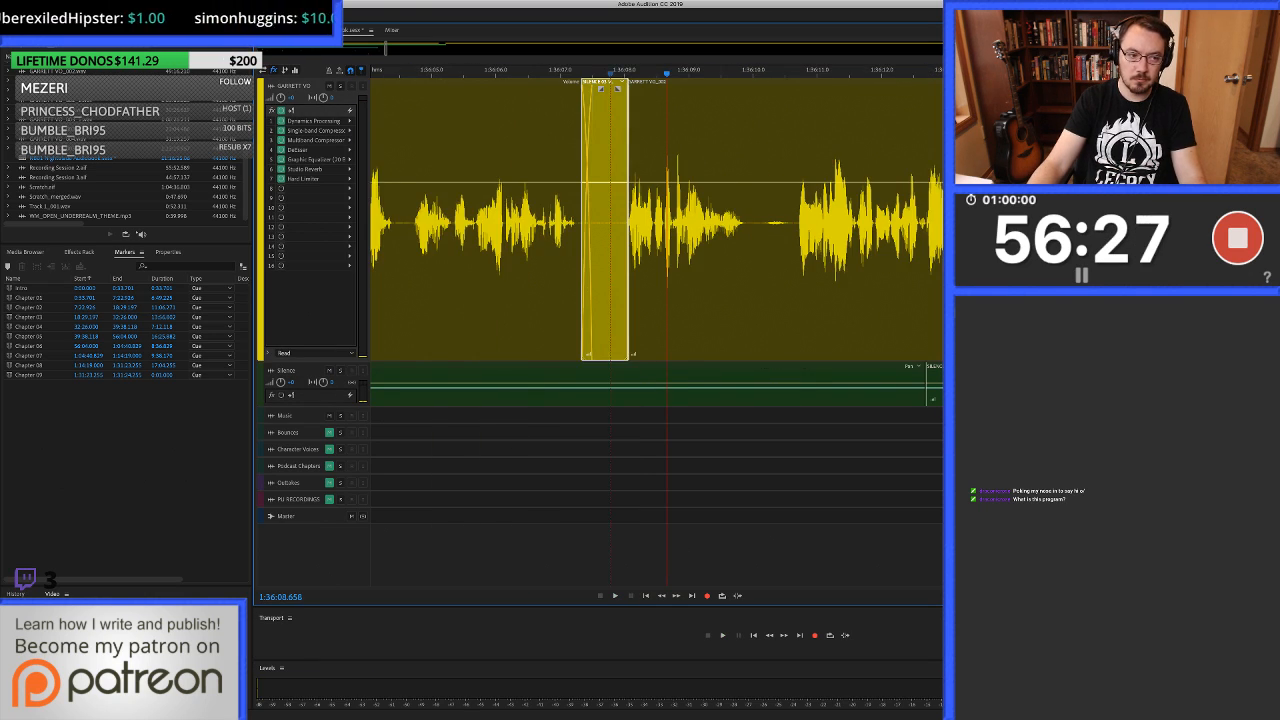
{"action": "left_click", "coordinate": [479, 250]}
{"action": "key", "text": "space"}
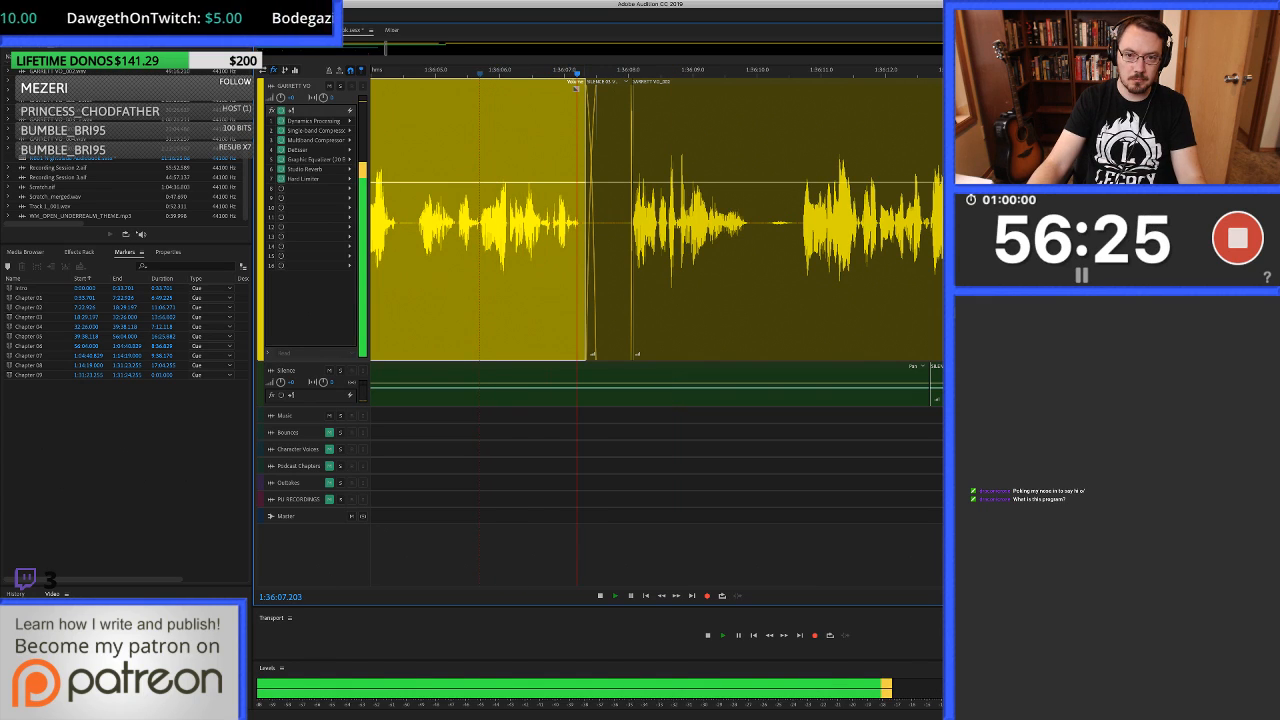
{"action": "key", "text": "space"}
{"action": "key", "text": "space"}
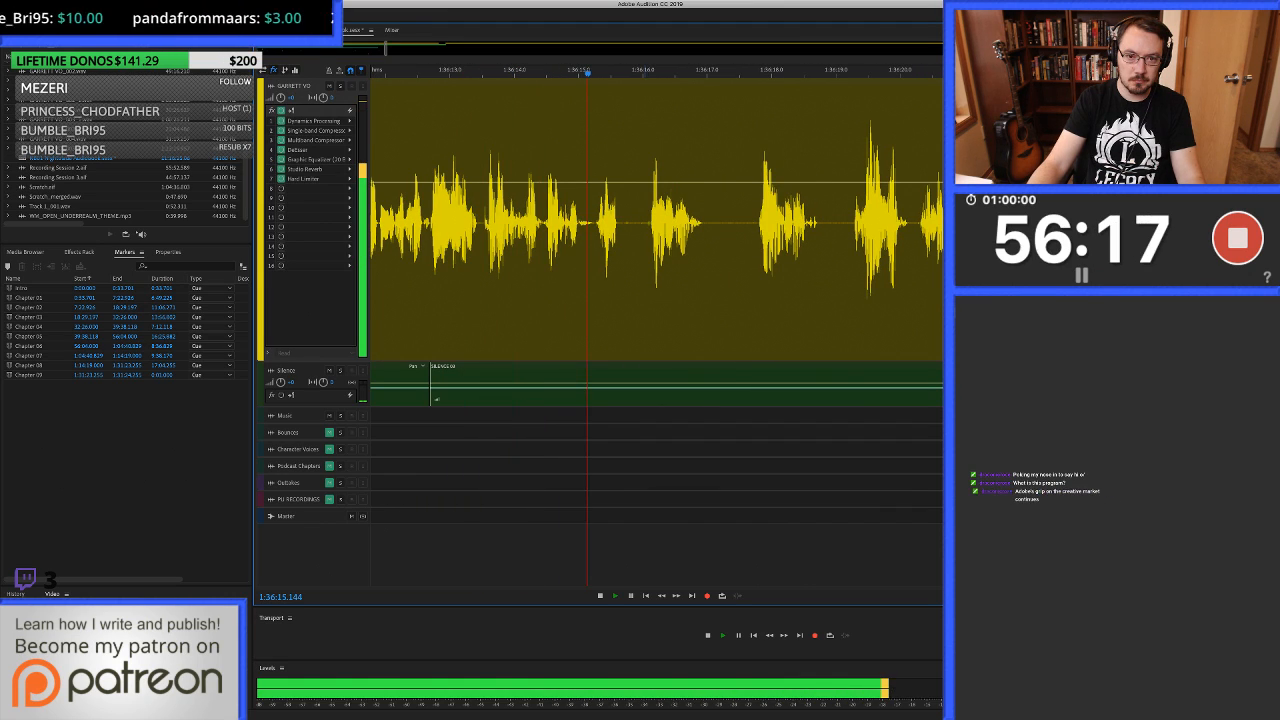
Delete the noise in the voice-over pause from about 1:36:15.7 to 1:36:16.1 and fill the gap with silence from the Silence track.
{"action": "key", "text": "space"}
{"action": "scroll", "coordinate": [638, 222], "scroll_direction": "up", "scroll_amount": 5}
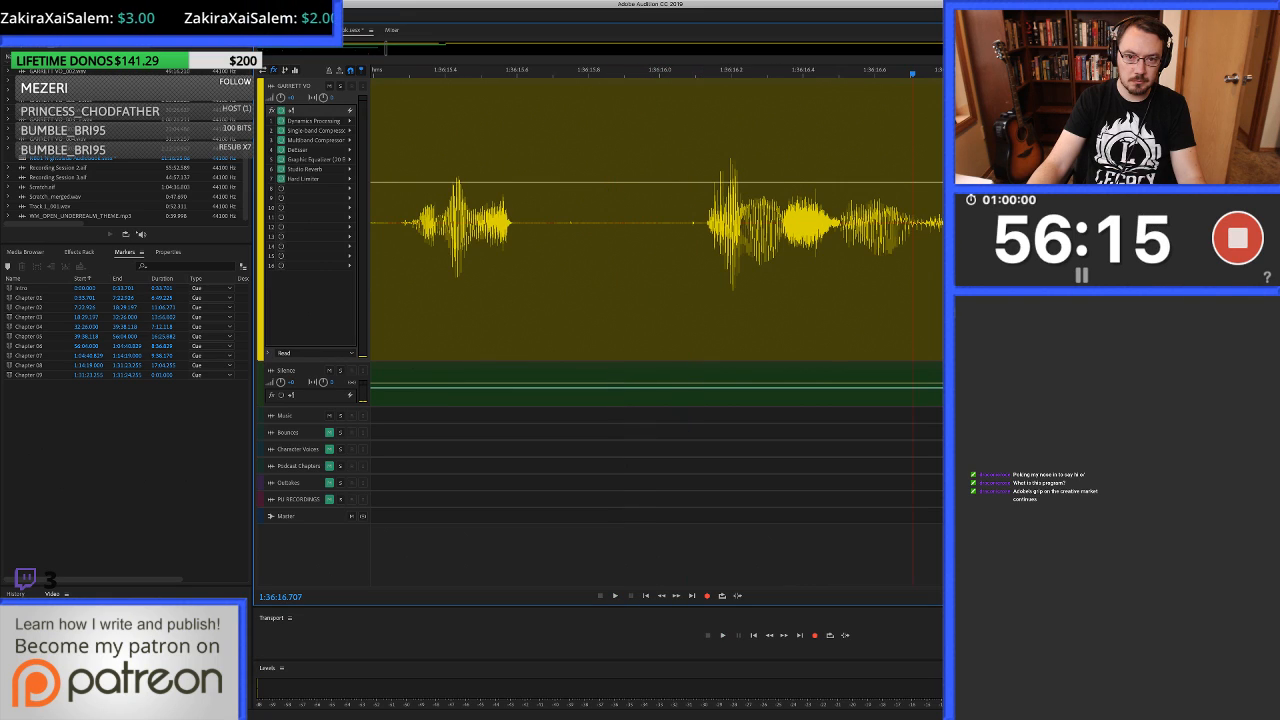
{"action": "left_click_drag", "start_coordinate": [557, 260], "coordinate": [697, 260]}
{"action": "key", "text": "Delete"}
{"action": "left_click_drag", "start_coordinate": [531, 260], "coordinate": [703, 260]}
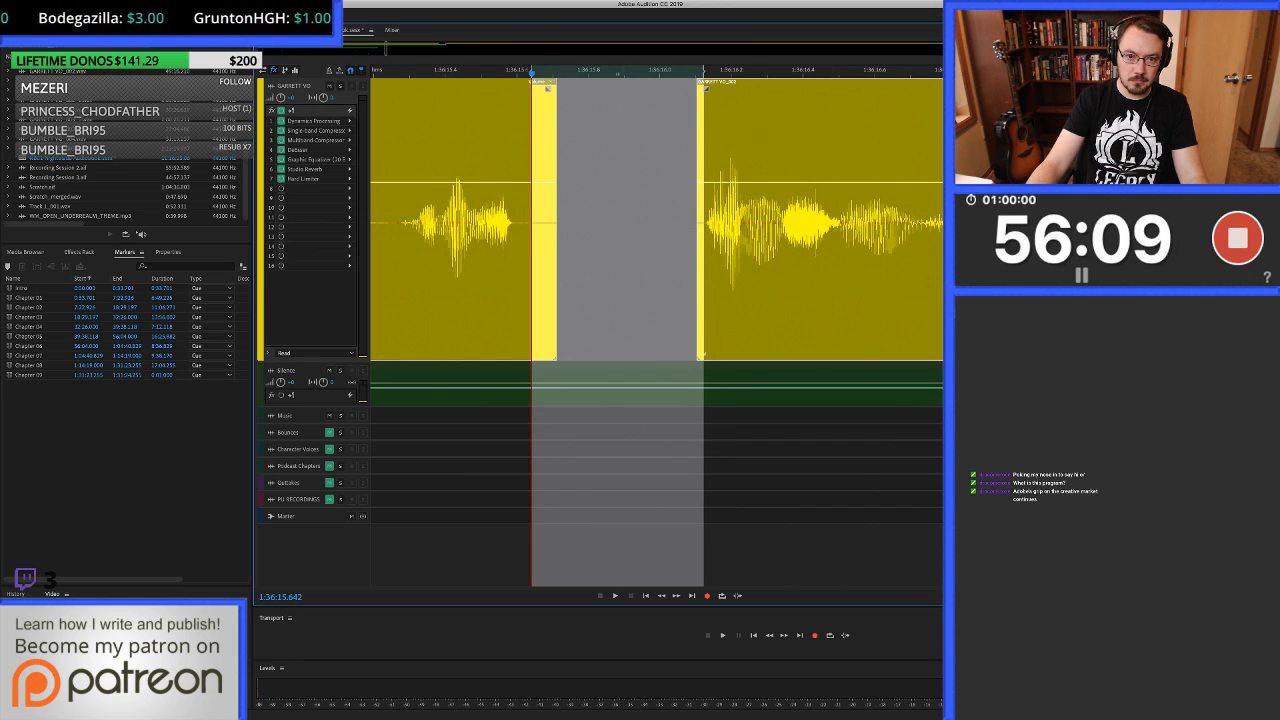
{"action": "left_click_drag", "start_coordinate": [642, 366], "coordinate": [642, 300]}
Play back the filled pause starting from about 1:36:15.2 and listen on for noises to just past 1:36:17.3.
{"action": "scroll", "coordinate": [642, 300], "scroll_direction": "down", "scroll_amount": 3}
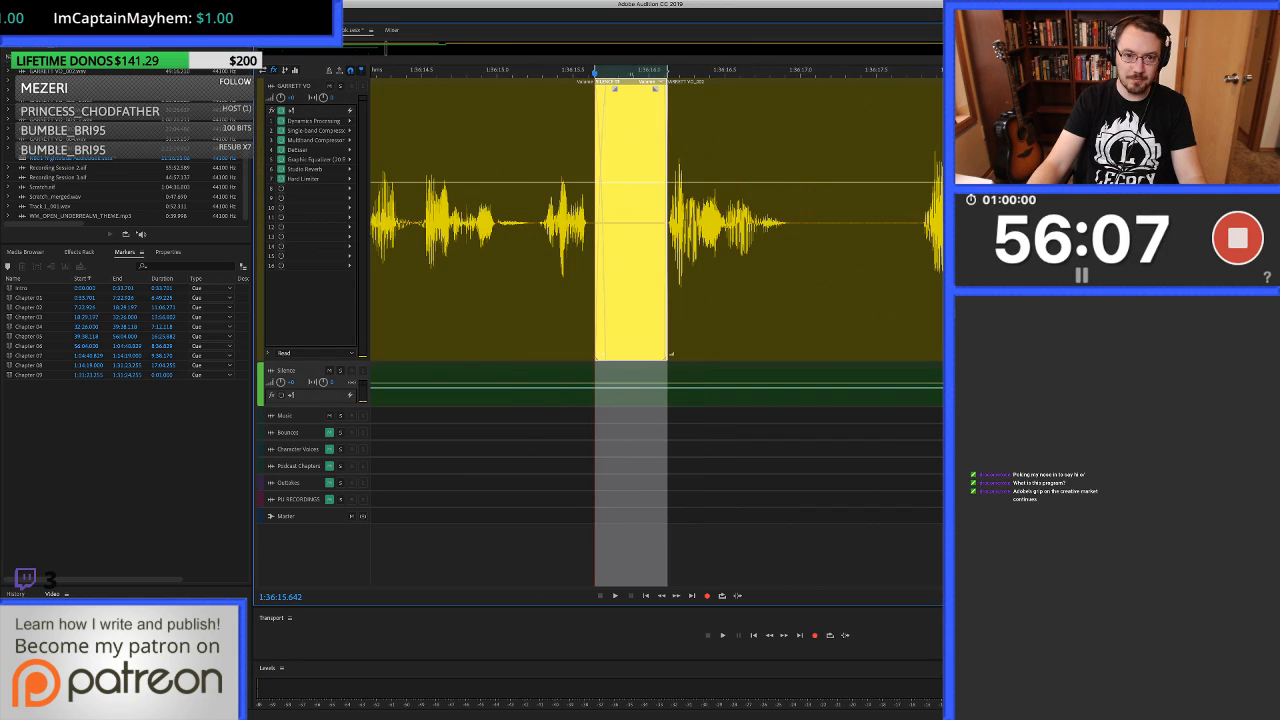
{"action": "scroll", "coordinate": [641, 290], "scroll_direction": "down", "scroll_amount": 1}
{"action": "left_click", "coordinate": [550, 285]}
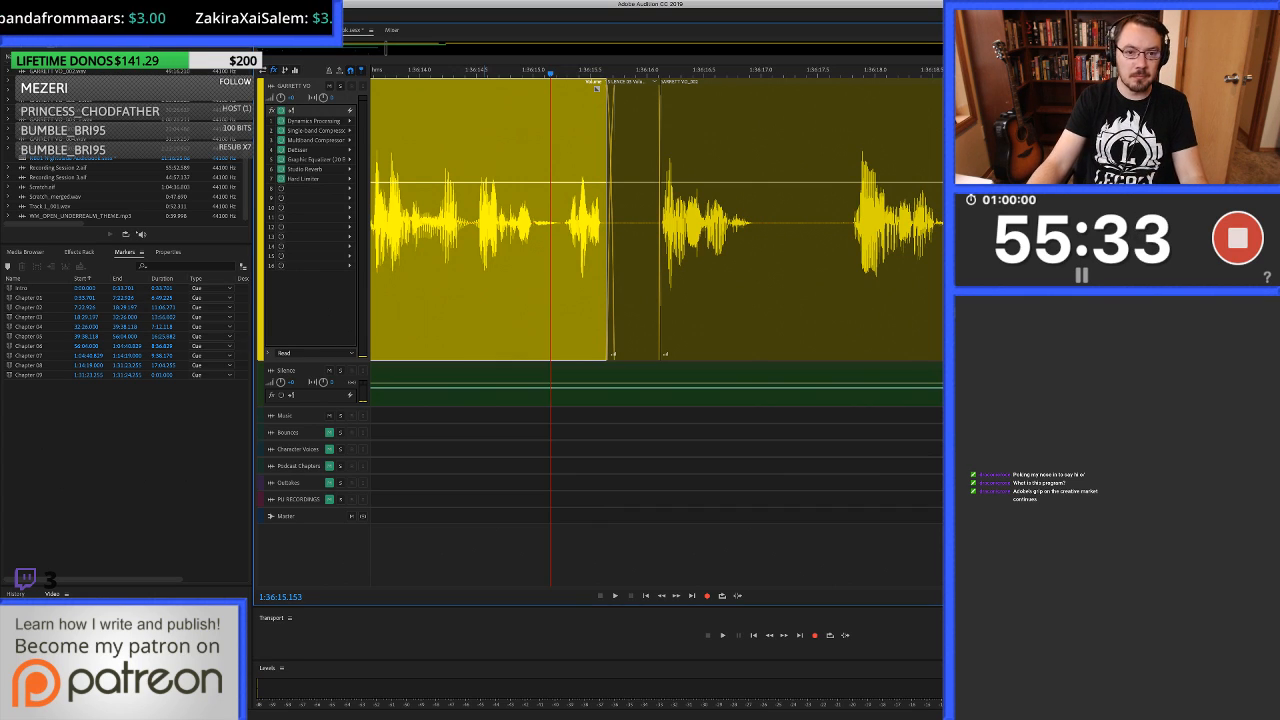
{"action": "key", "text": "space"}
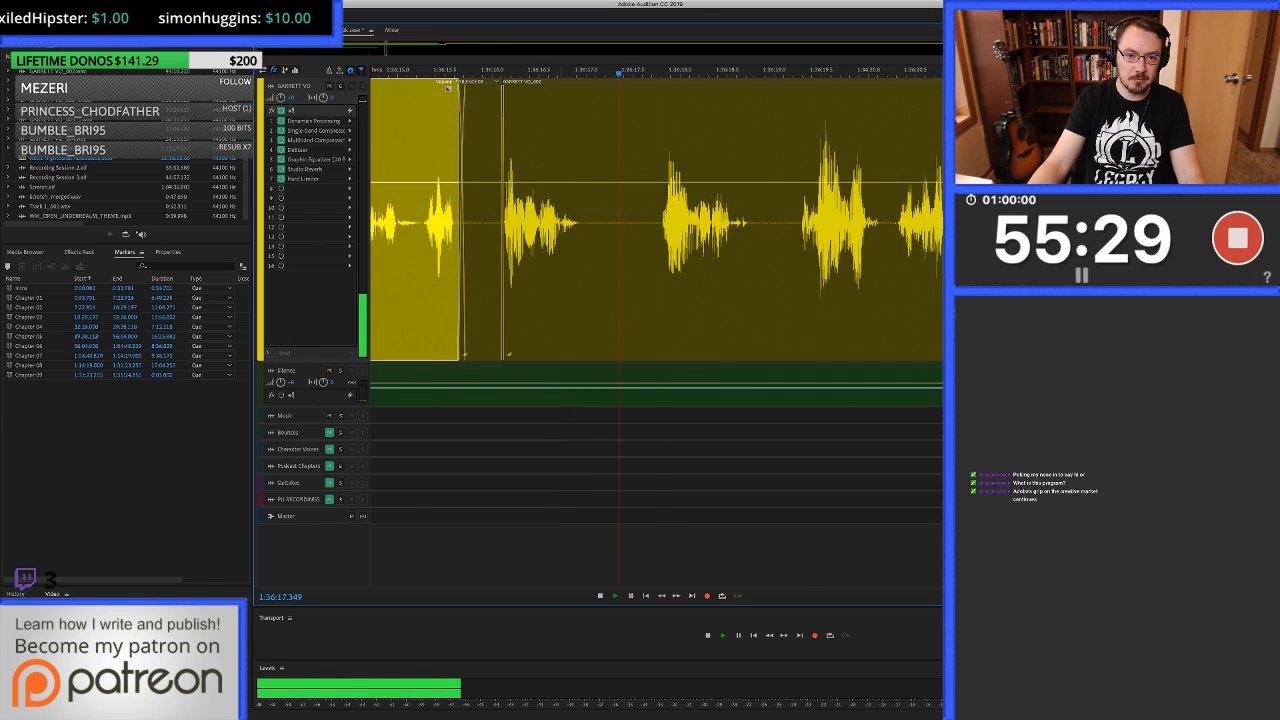
{"action": "key", "text": "space"}
Delete the noise in the voice-over pause from about 1:36:17.5 to 1:36:17.8 and cover 1:36:17.3 to 1:36:17.8 with silence from the Silence track.
{"action": "left_click", "coordinate": [585, 222]}
{"action": "key", "text": "="}
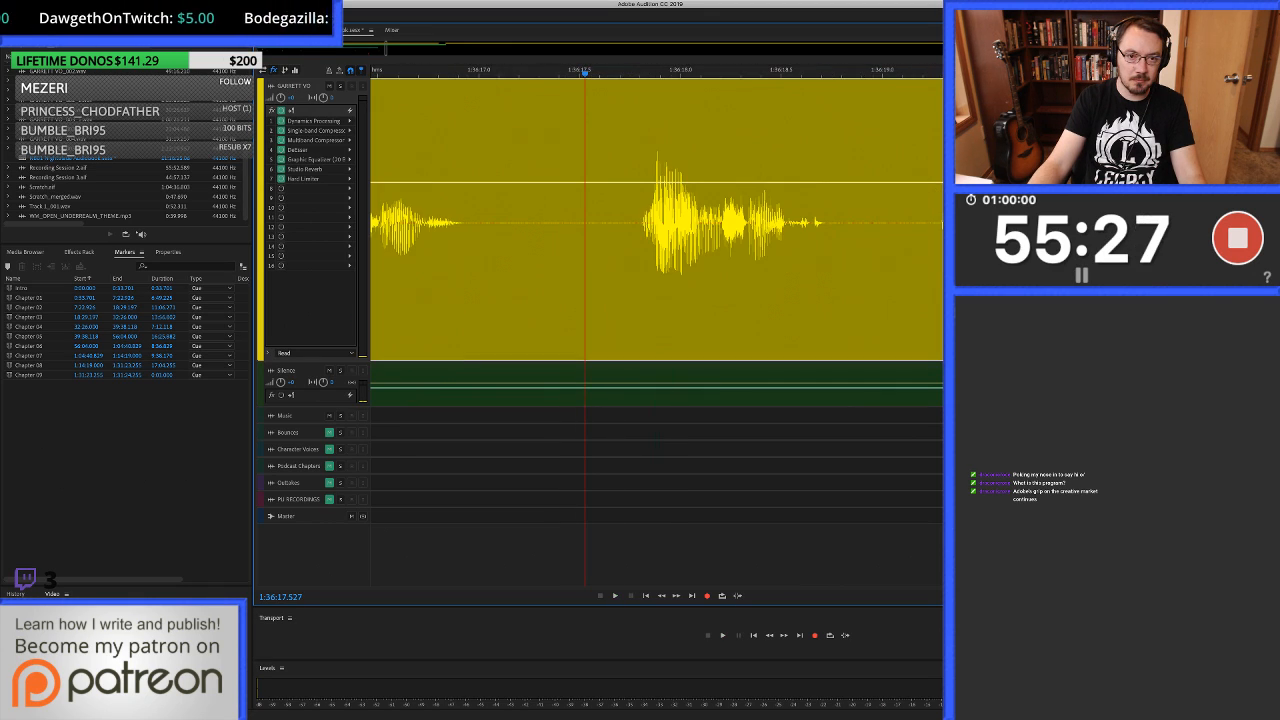
{"action": "left_click_drag", "start_coordinate": [585, 222], "coordinate": [635, 222]}
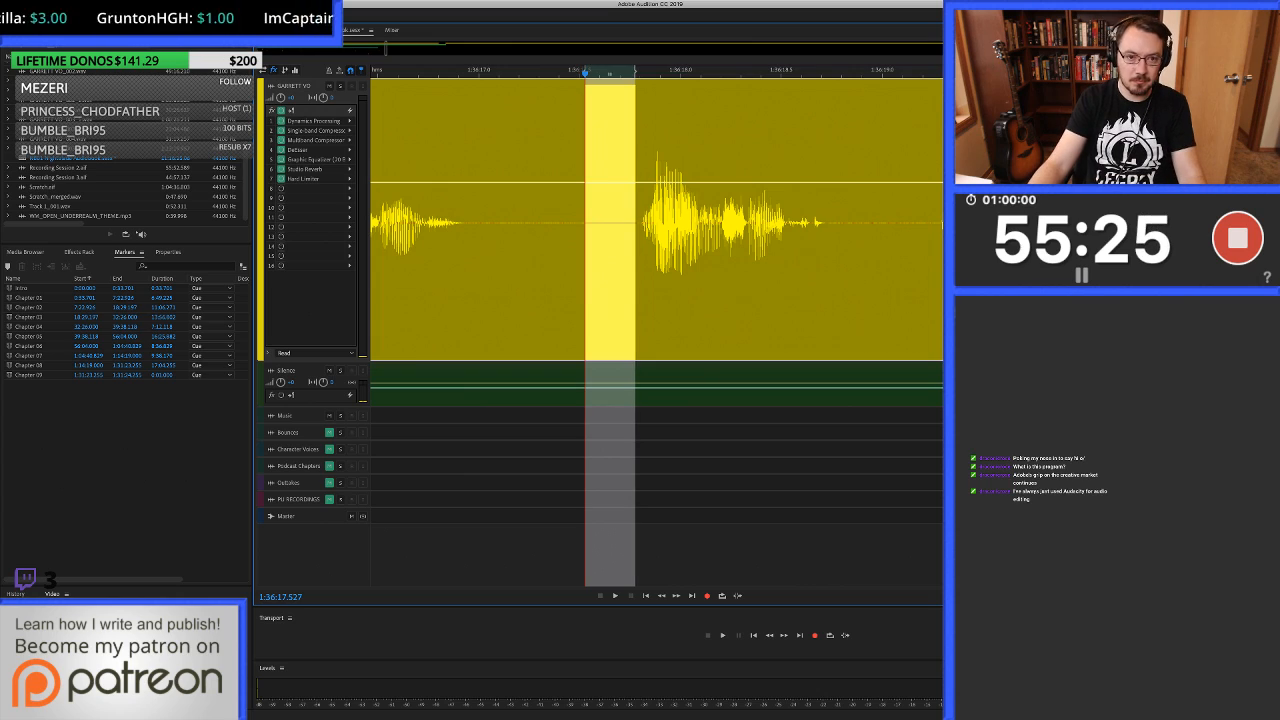
{"action": "key", "text": "Delete"}
{"action": "left_click_drag", "start_coordinate": [547, 223], "coordinate": [640, 227]}
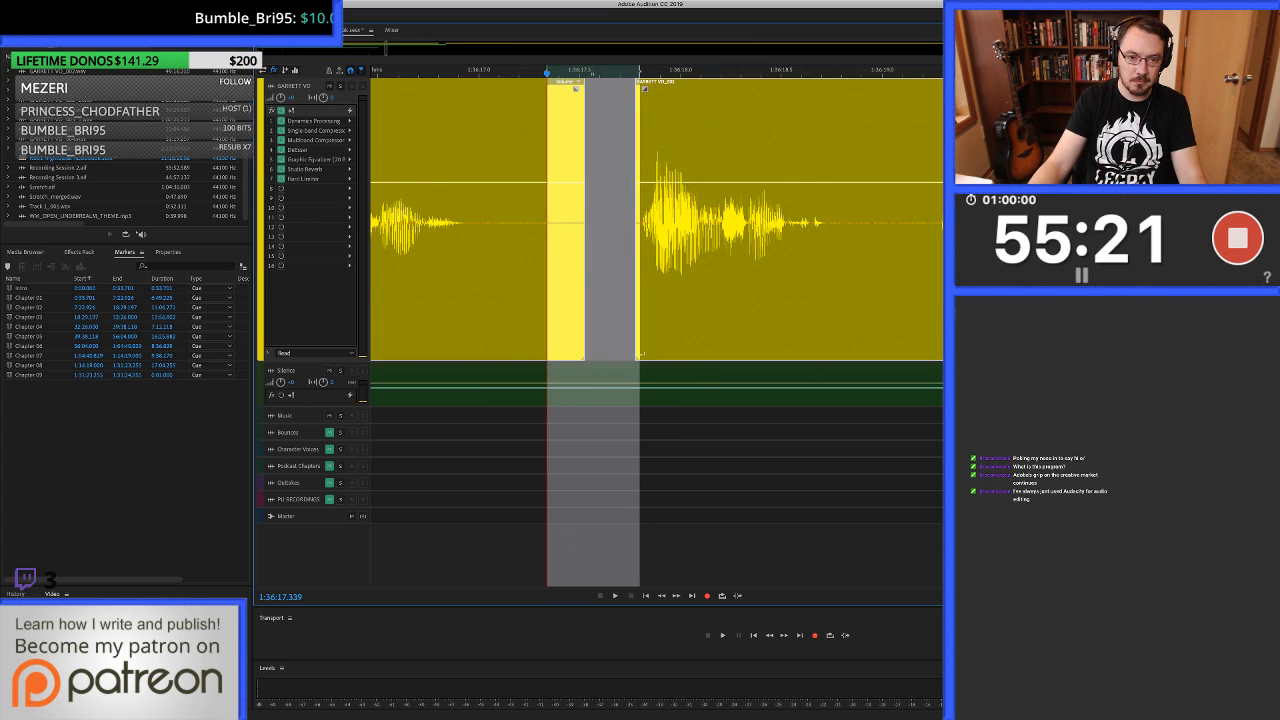
{"action": "left_click", "coordinate": [593, 390]}
{"action": "left_click_drag", "start_coordinate": [593, 390], "coordinate": [593, 225]}
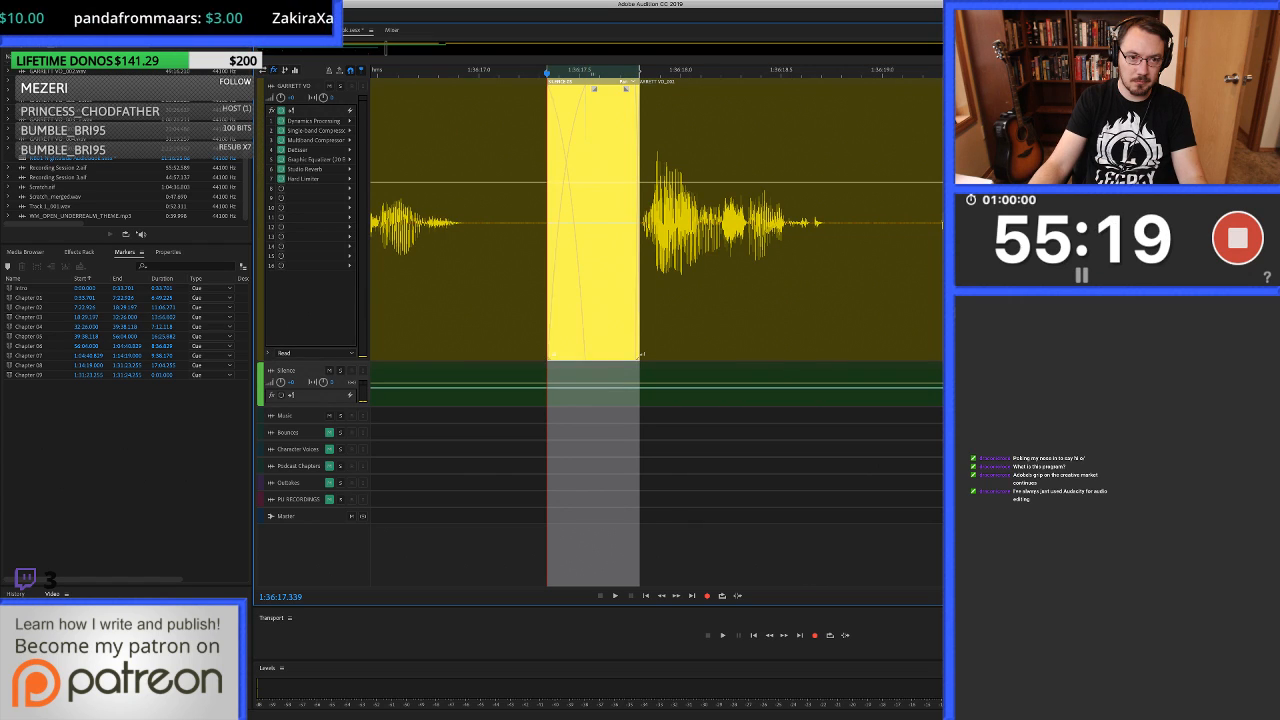
Play back the join around 1:36:17.5 and listen on through the voice-over to about 1:36:24.1.
{"action": "left_click", "coordinate": [593, 225]}
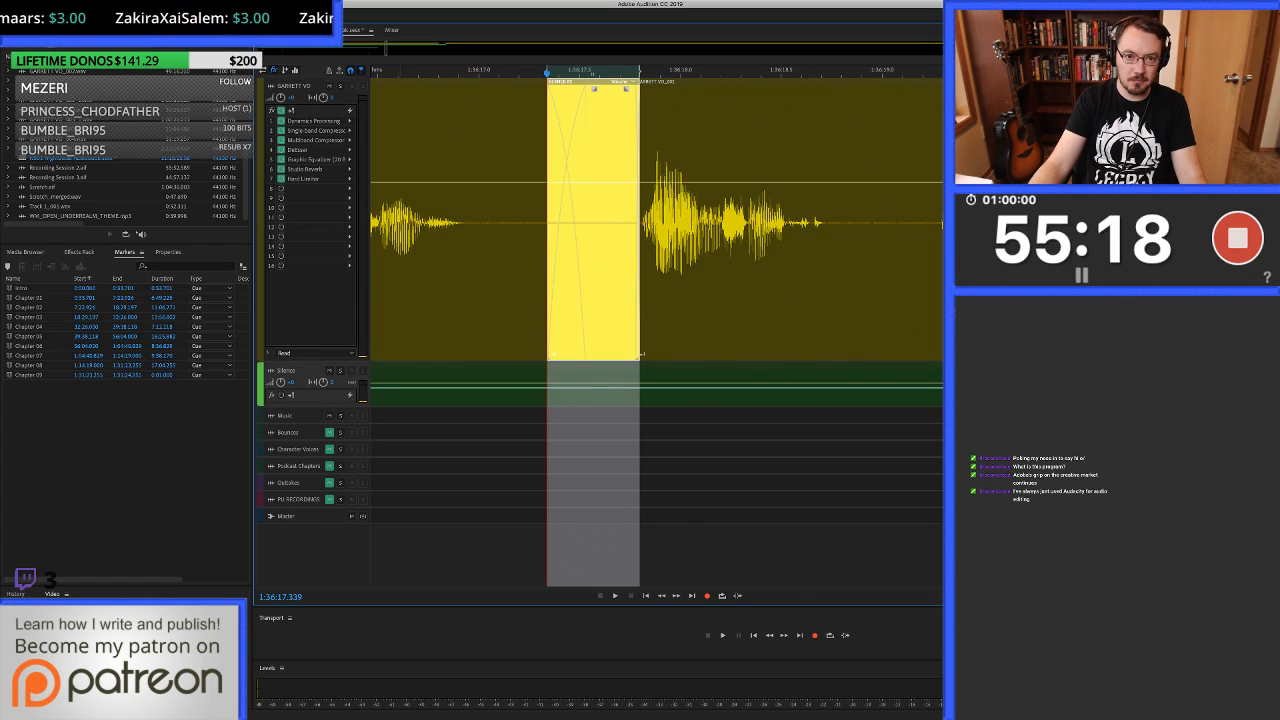
{"action": "key", "text": "space"}
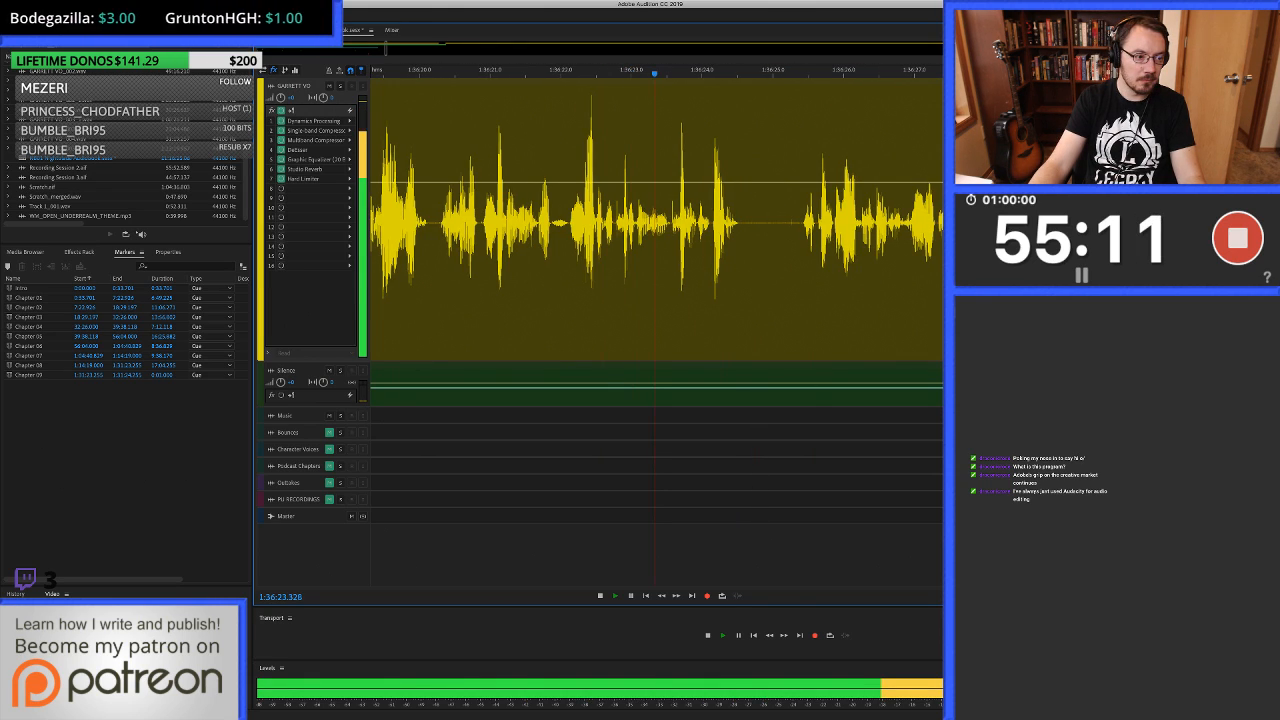
{"action": "key", "text": "space"}
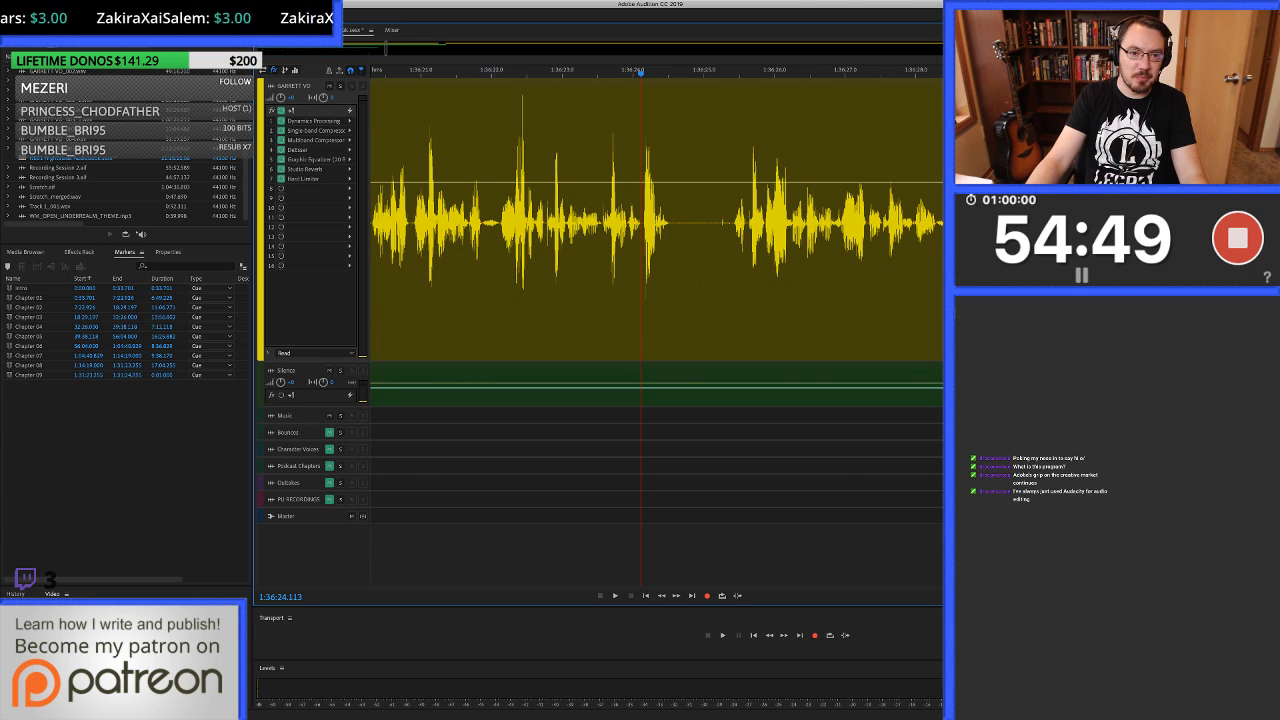
Replay the voice-over from about 1:36:20.9 and stop playback at about 1:36:25.7.
{"action": "left_click", "coordinate": [495, 270]}
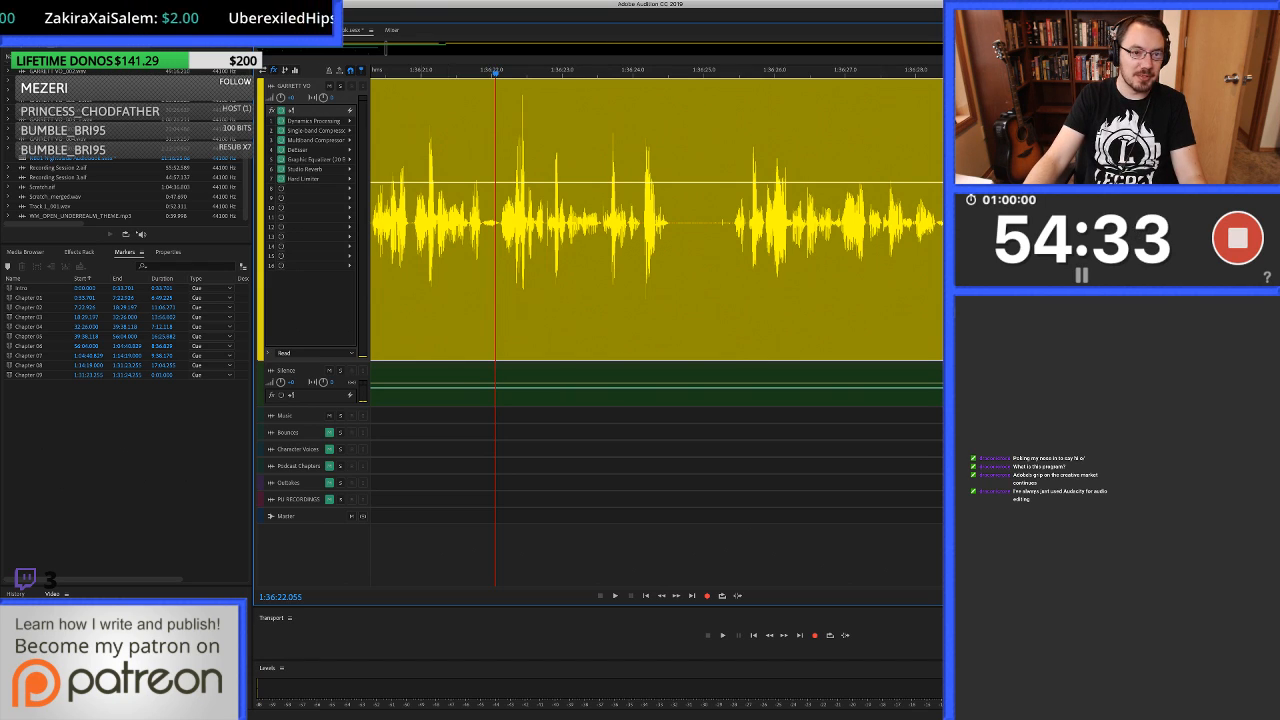
{"action": "left_click", "coordinate": [412, 222]}
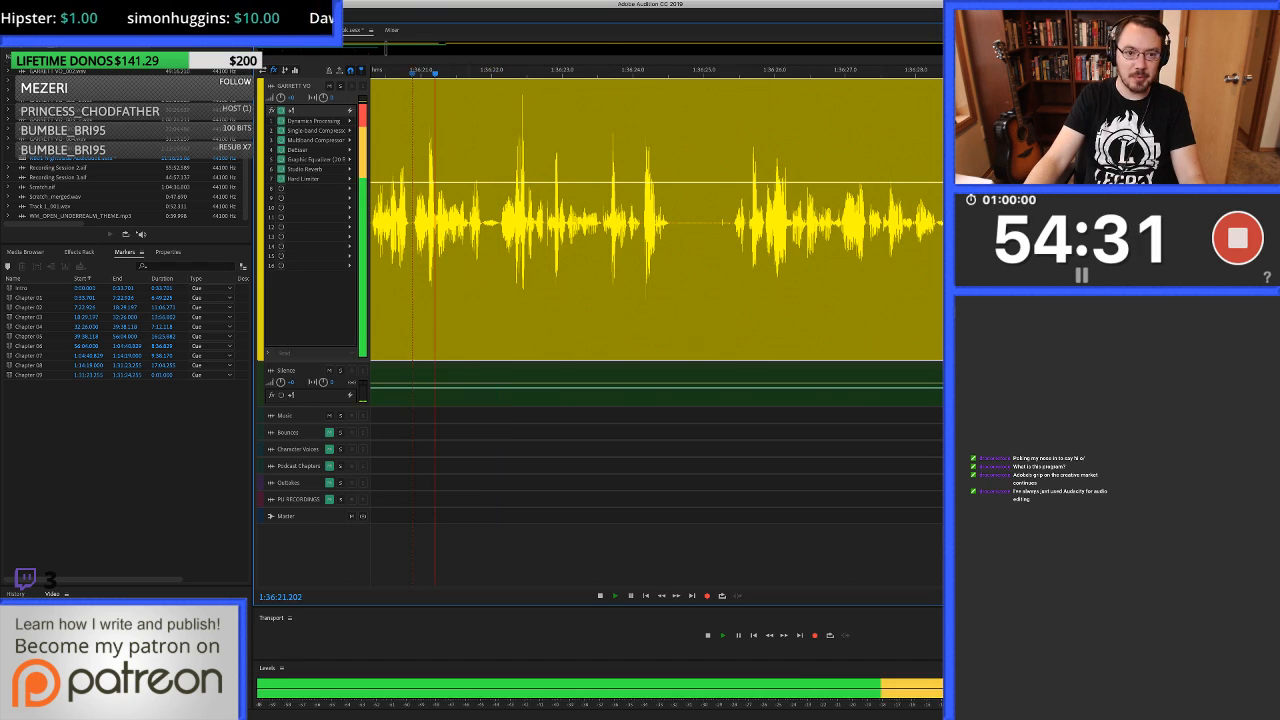
{"action": "key", "text": "space"}
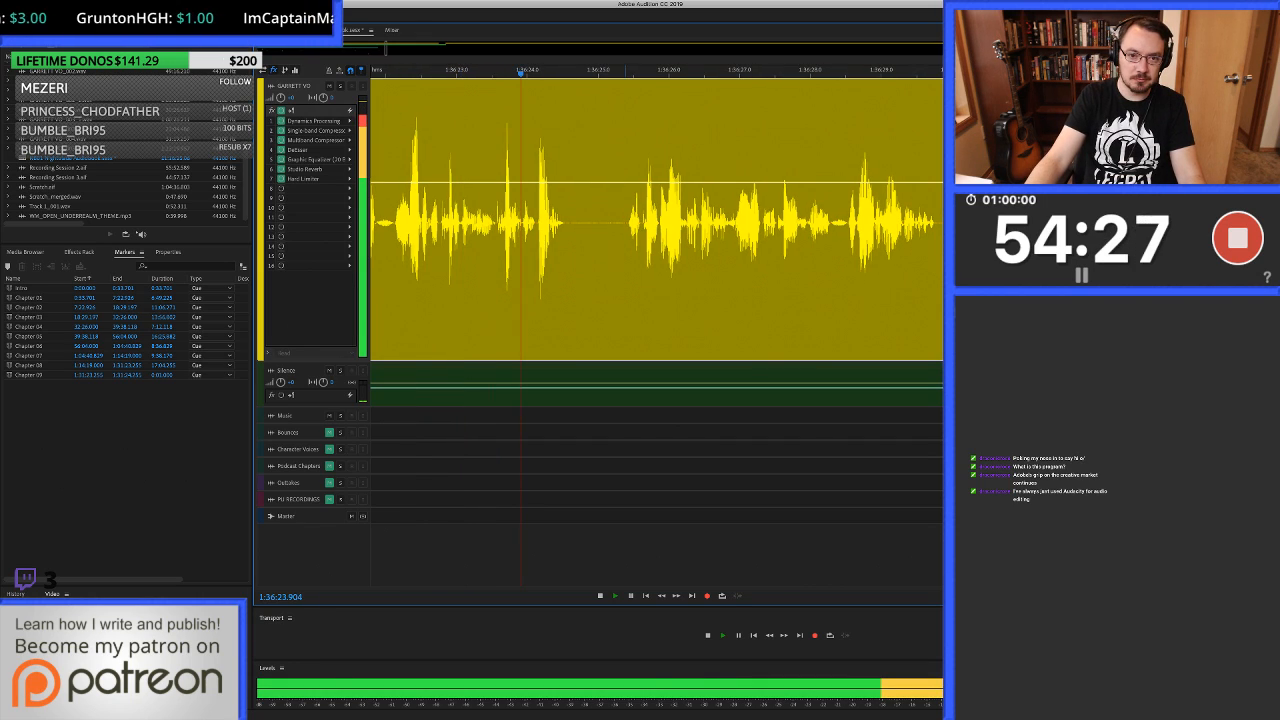
{"action": "key", "text": "space"}
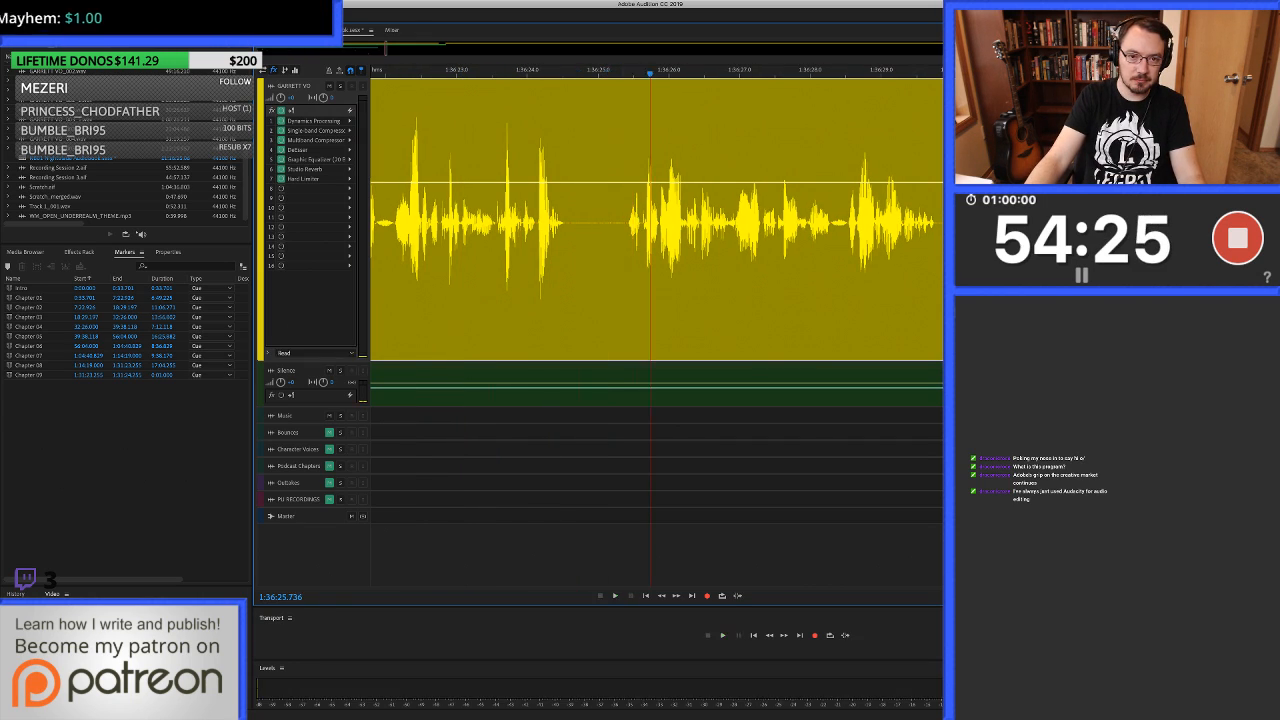
Cut the noise out of the voice-over pause from about 1:36:24.7 to 1:36:25.2, leaving a gap.
{"action": "left_click_drag", "start_coordinate": [632, 280], "coordinate": [600, 280]}
{"action": "key", "text": "shift+BackSpace"}
{"action": "left_click", "coordinate": [519, 280]}
{"action": "key", "text": "alt+]"}
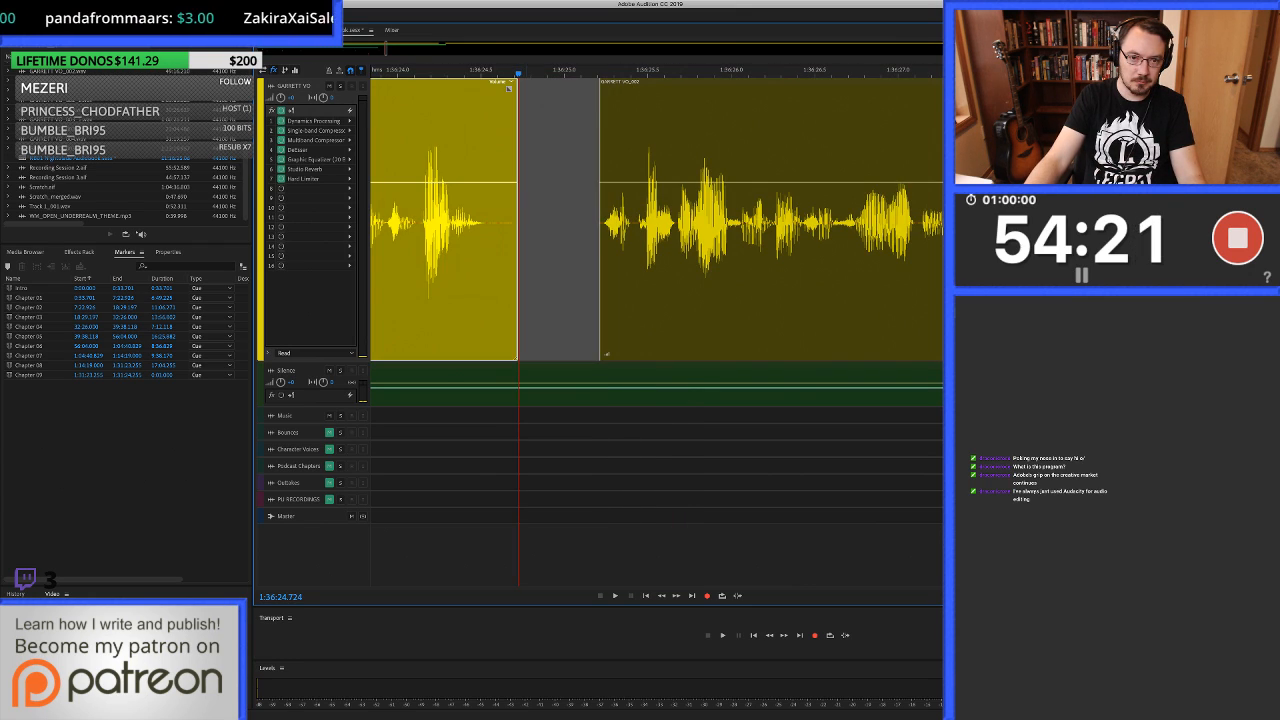
Fill the voice-over gap from about 1:36:24.6 to 1:36:25.2 with silence from the Silence track.
{"action": "scroll", "coordinate": [528, 280], "scroll_direction": "up", "scroll_amount": 3}
{"action": "left_click_drag", "start_coordinate": [483, 280], "coordinate": [663, 280]}
{"action": "left_click_drag", "start_coordinate": [600, 388], "coordinate": [600, 280]}
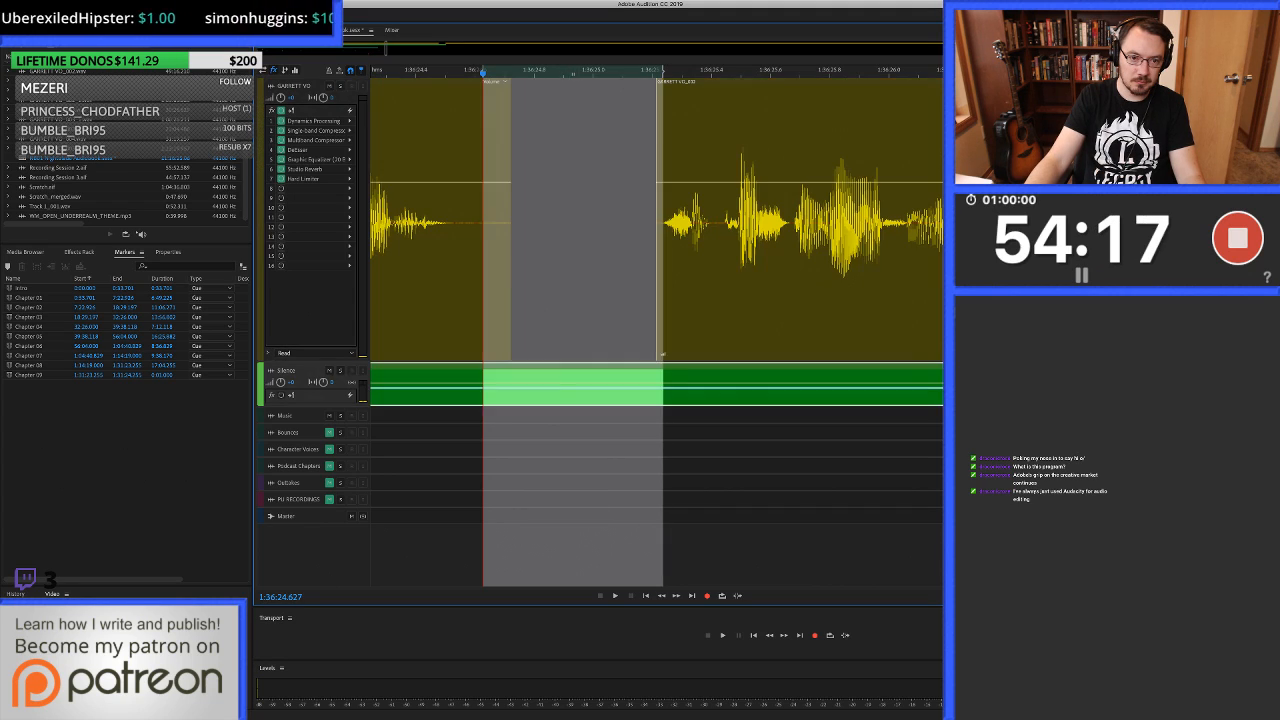
Play back the voice-over from about 1:36:24.0 and listen on to about 1:36:32.5.
{"action": "scroll", "coordinate": [594, 280], "scroll_direction": "down", "scroll_amount": 4}
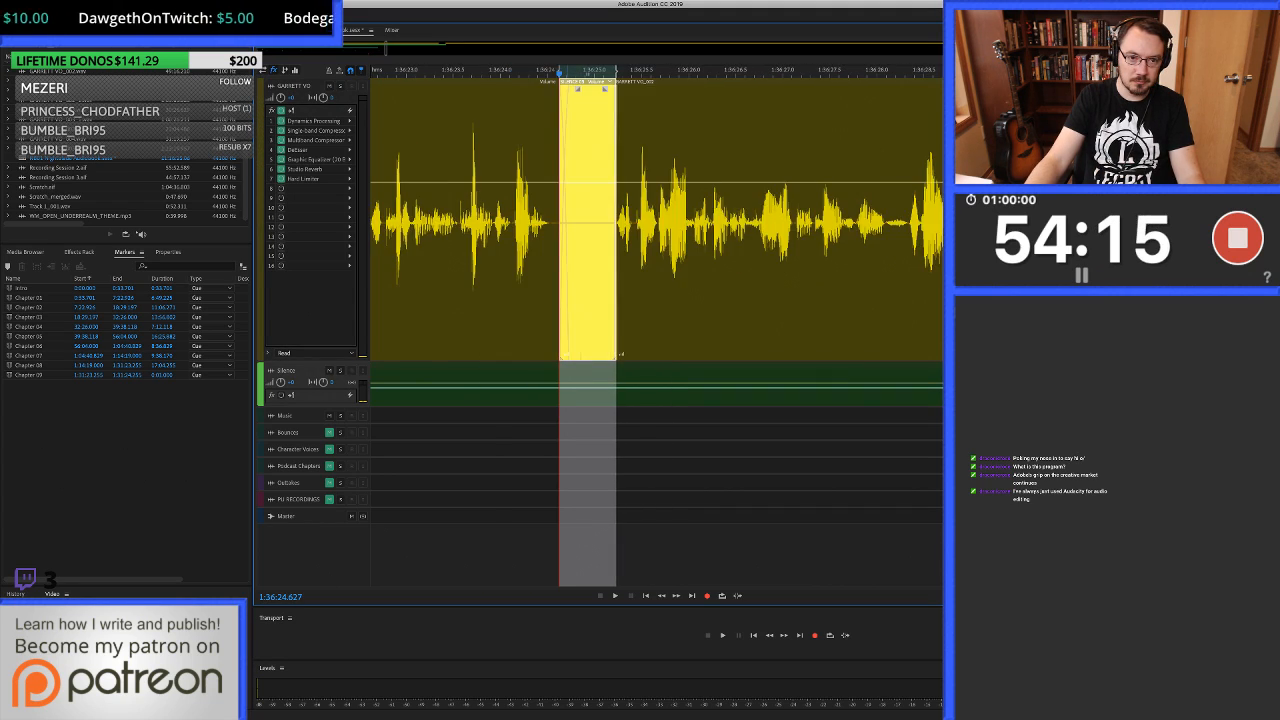
{"action": "left_click", "coordinate": [499, 280]}
{"action": "key", "text": "space"}
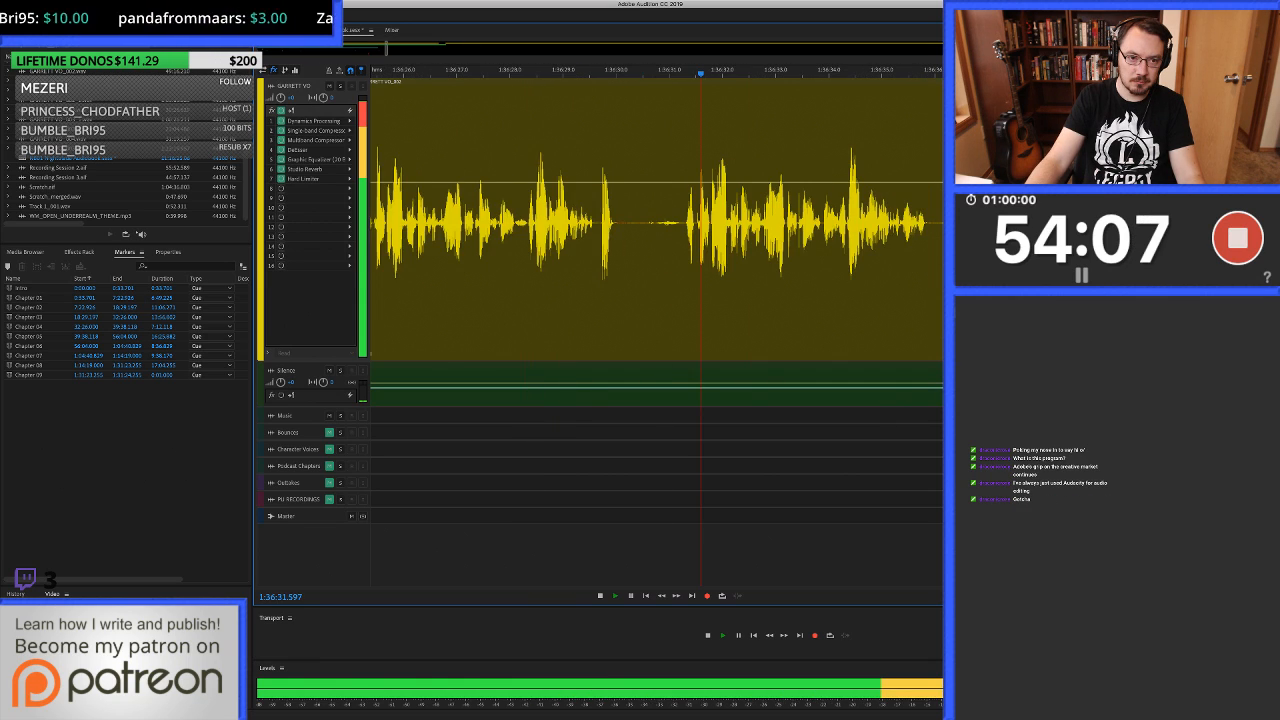
{"action": "key", "text": "space"}
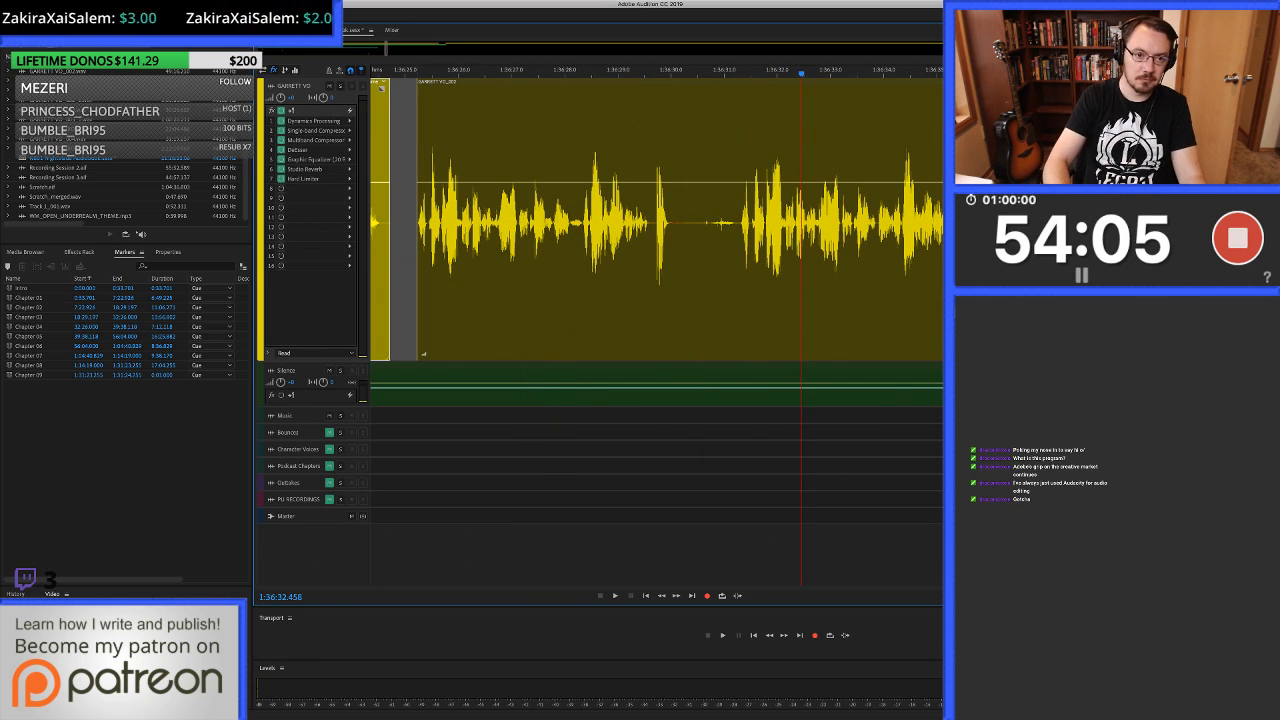
Ripple-delete the voice-over passage from about 1:36:25.2 to 1:36:31.2 so the following speech moves up.
{"action": "key", "text": "super+Right"}
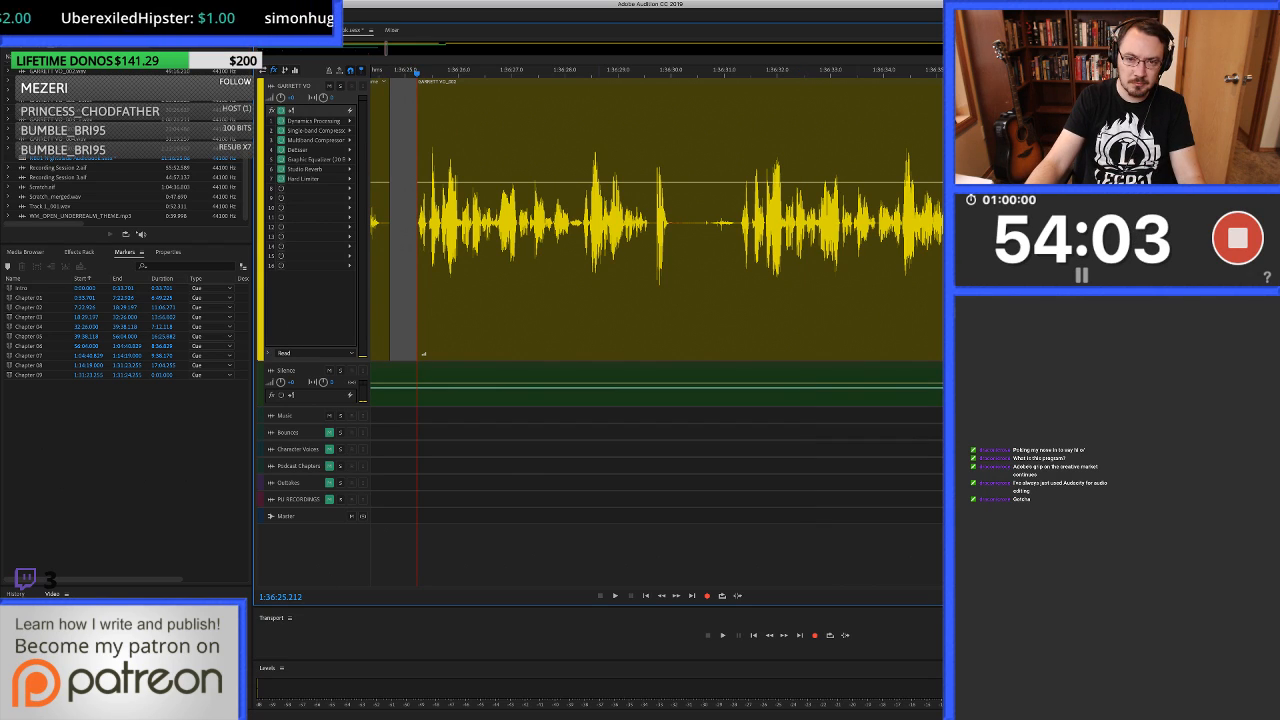
{"action": "left_click", "coordinate": [739, 222], "text": "shift"}
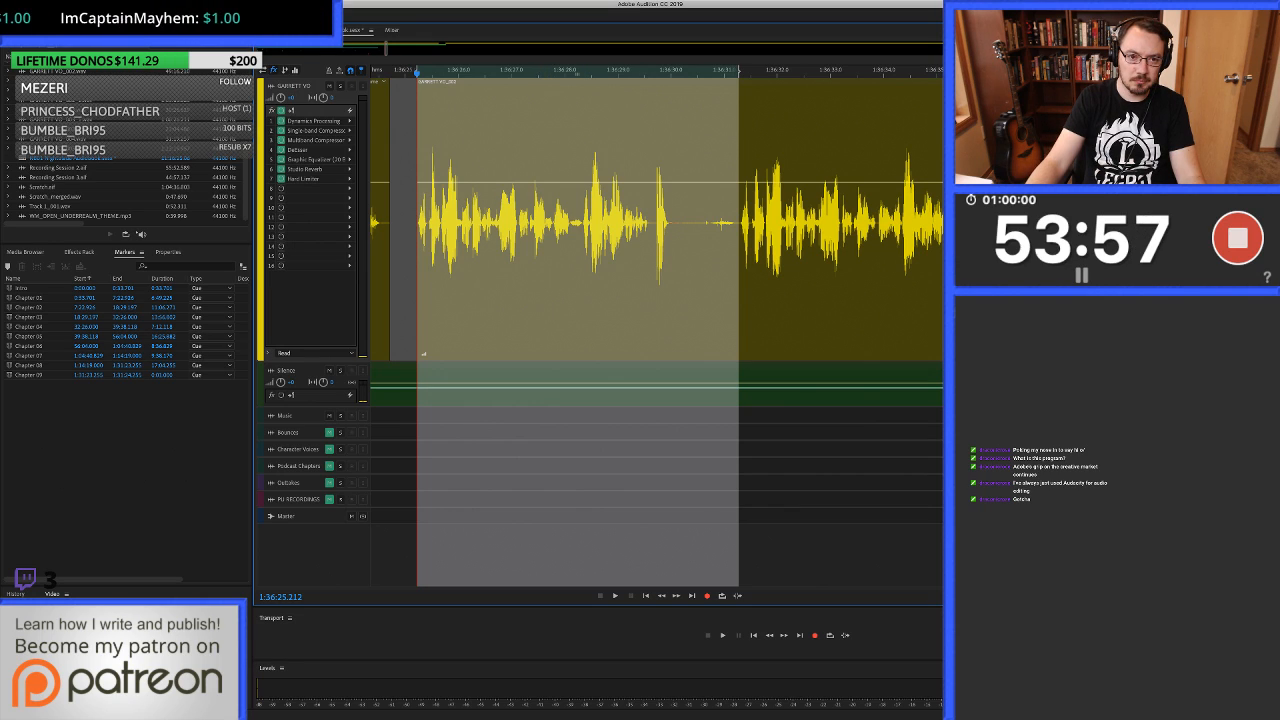
{"action": "left_click", "coordinate": [421, 220]}
{"action": "key", "text": "shift+BackSpace"}
Fill the gap before the moved-up speech, about 1:36:24.6 to 1:36:25.2, with silence from the Silence track.
{"action": "scroll", "coordinate": [416, 220], "scroll_direction": "up", "scroll_amount": 4}
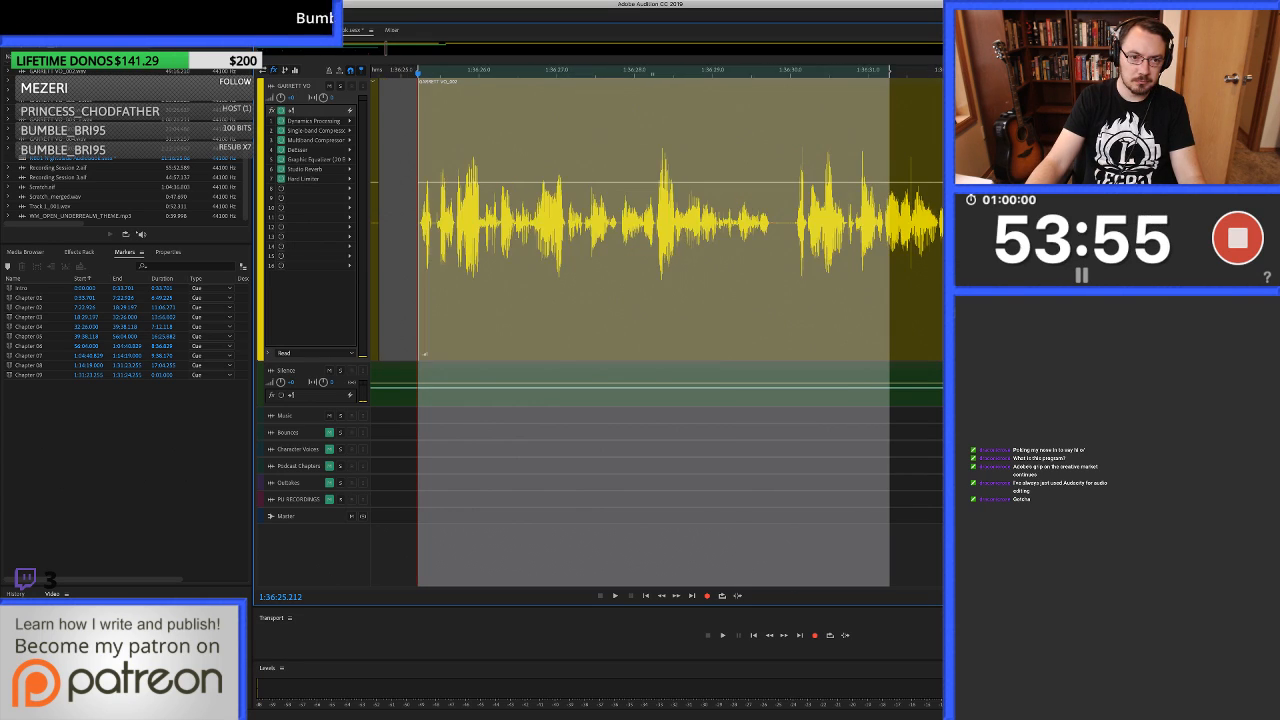
{"action": "scroll", "coordinate": [415, 220], "scroll_direction": "up", "scroll_amount": 4}
{"action": "scroll", "coordinate": [415, 220], "scroll_direction": "left", "scroll_amount": 2}
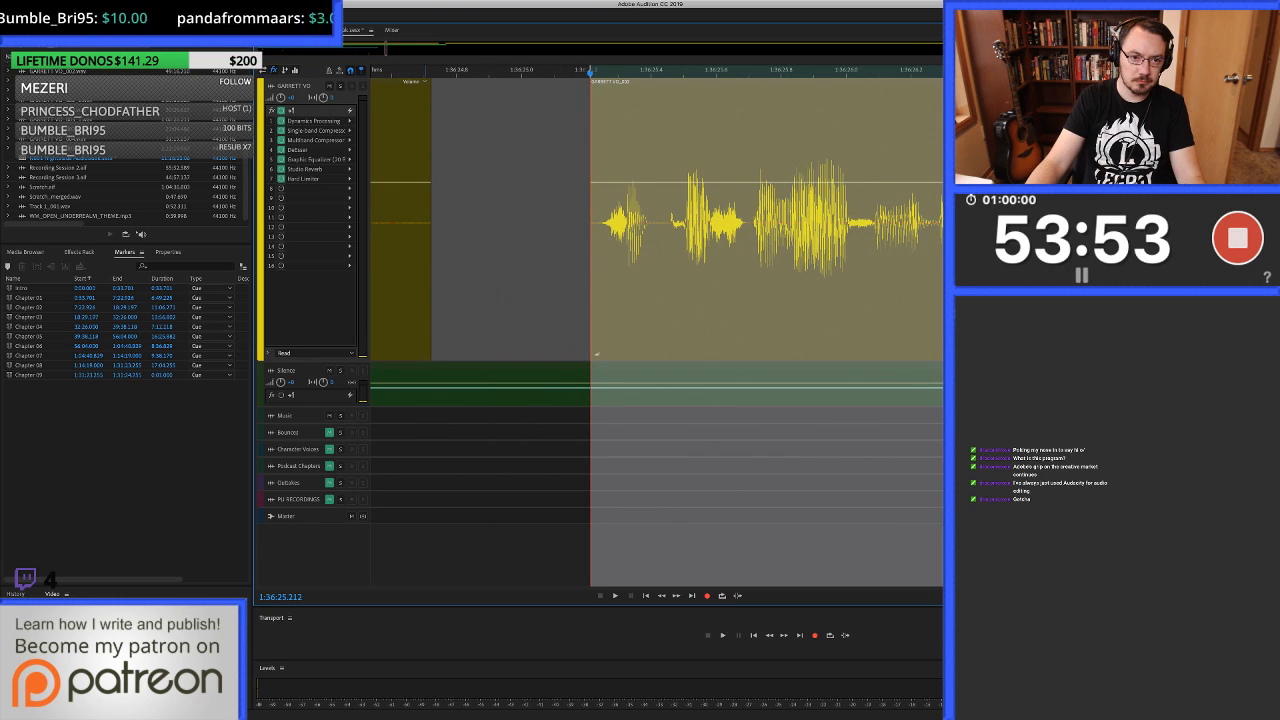
{"action": "scroll", "coordinate": [415, 220], "scroll_direction": "left", "scroll_amount": 1}
{"action": "left_click_drag", "start_coordinate": [422, 220], "coordinate": [631, 220]}
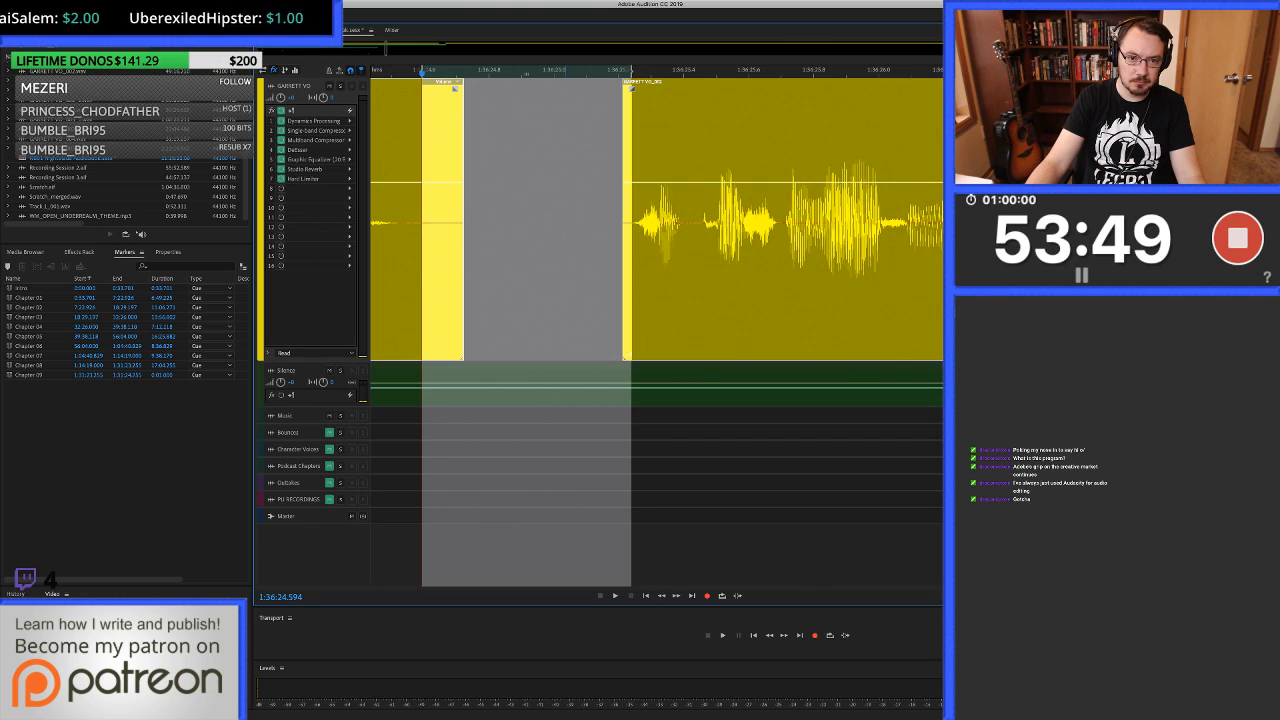
{"action": "left_click_drag", "start_coordinate": [527, 382], "coordinate": [527, 222]}
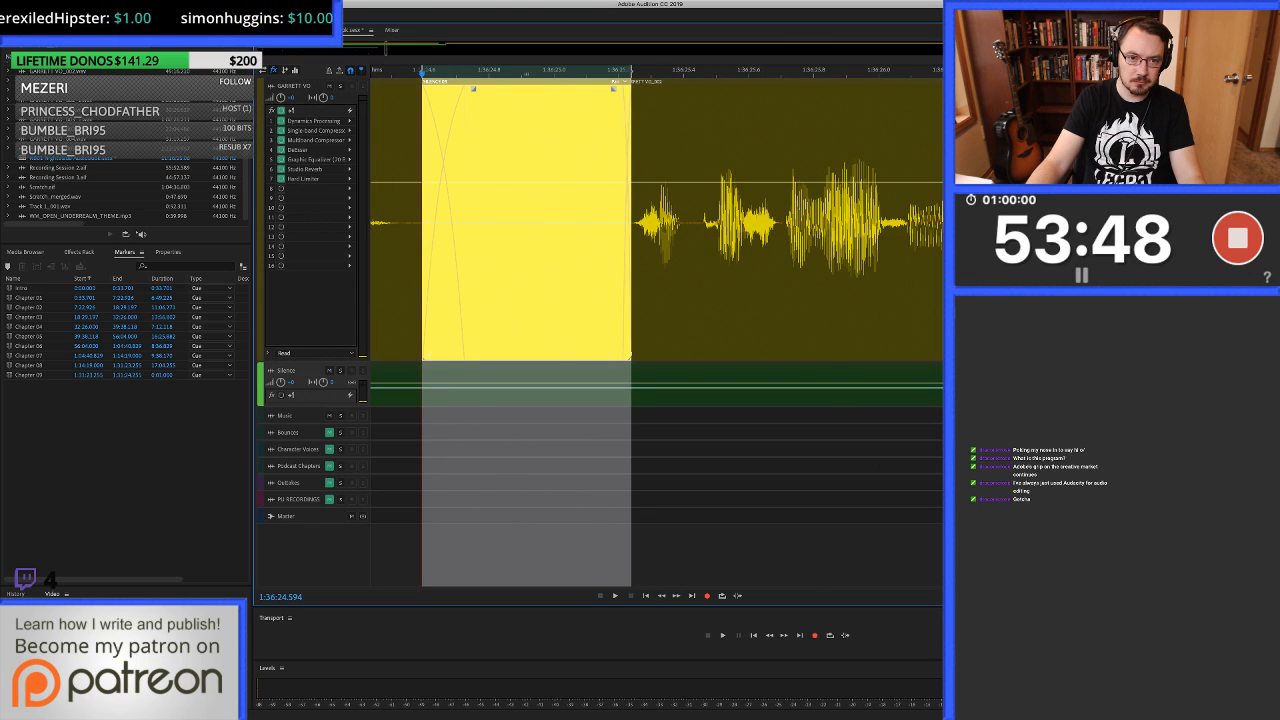
Play back the edited join starting from about 1:36:23.5 and listen on to about 1:36:34.1.
{"action": "scroll", "coordinate": [683, 222], "scroll_direction": "down", "scroll_amount": 5}
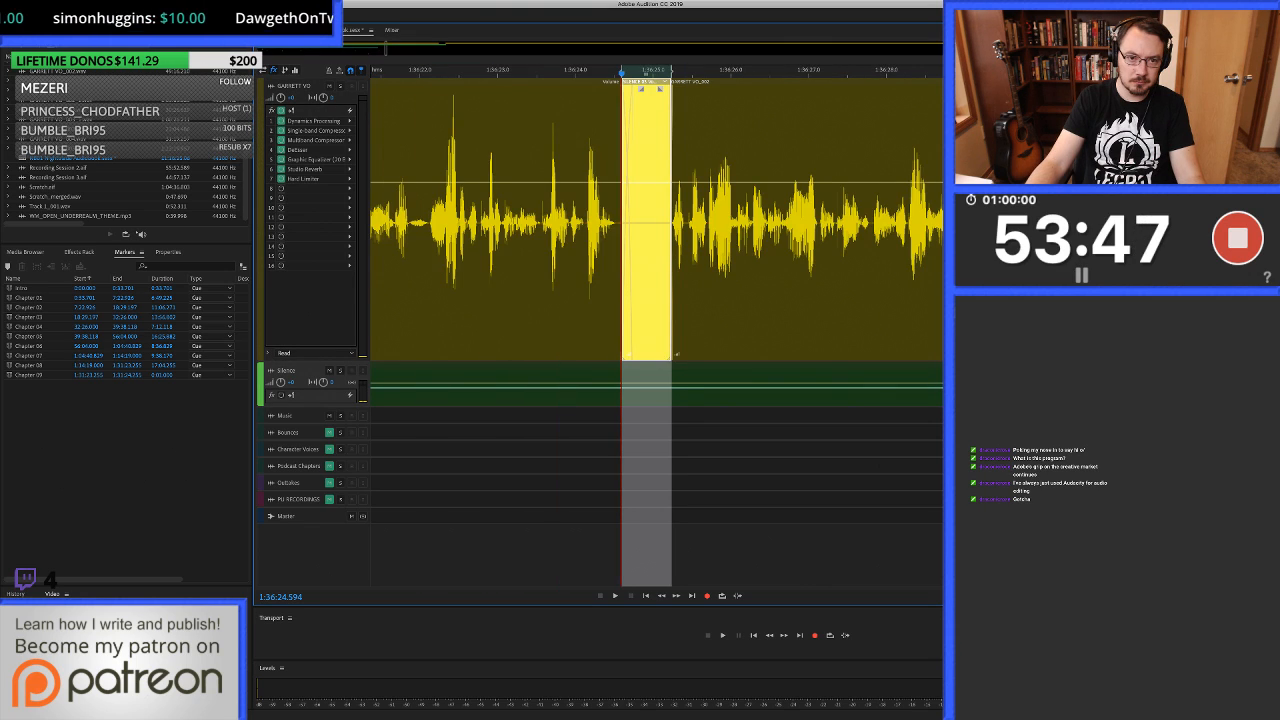
{"action": "left_click", "coordinate": [534, 222]}
{"action": "key", "text": "space"}
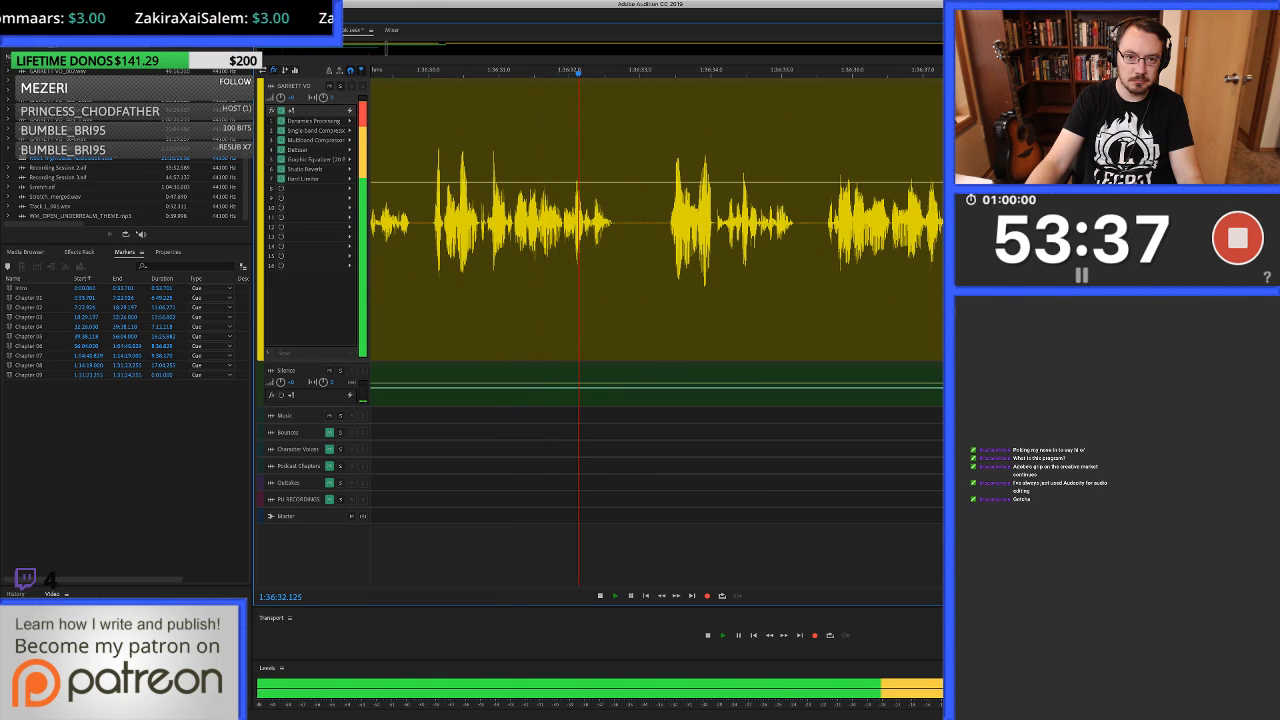
{"action": "key", "text": "space"}
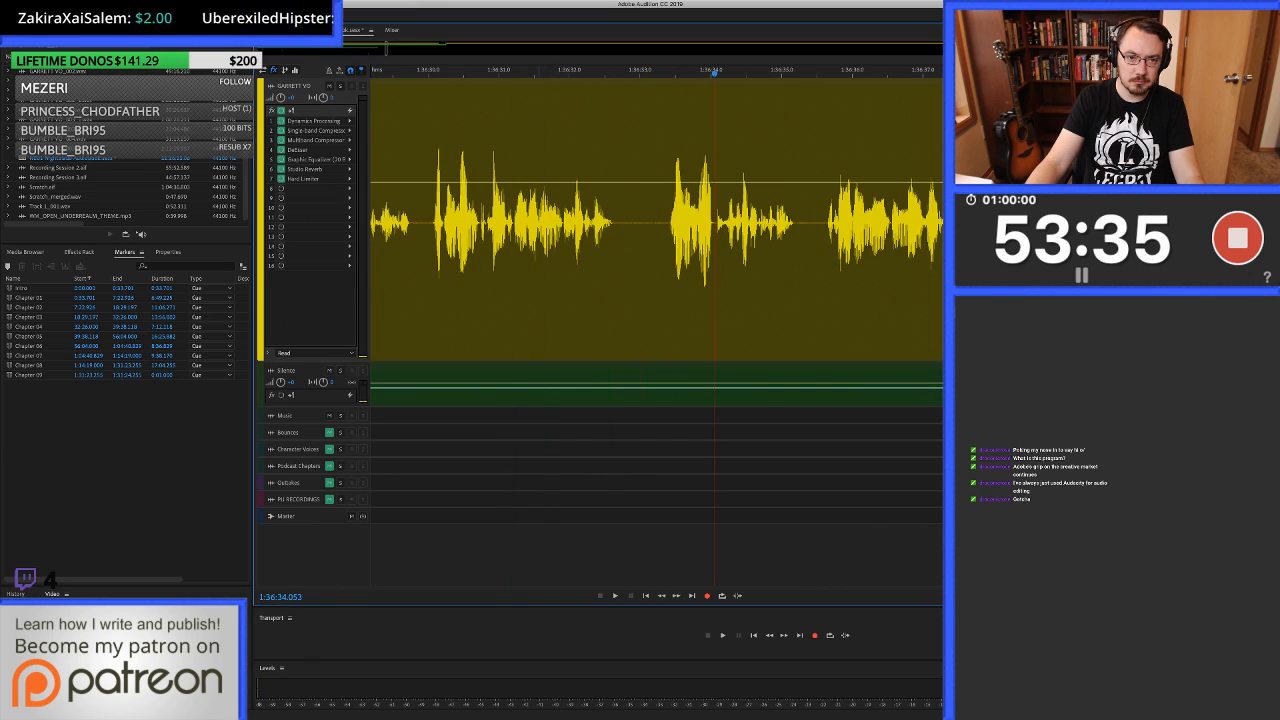
Locate the click in the voice-over at about 1:36:31.55 and open the clip in the waveform editor.
{"action": "left_click", "coordinate": [538, 222]}
{"action": "scroll", "coordinate": [538, 222], "scroll_direction": "up", "scroll_amount": 6}
{"action": "scroll", "coordinate": [538, 222], "scroll_direction": "up", "scroll_amount": 8}
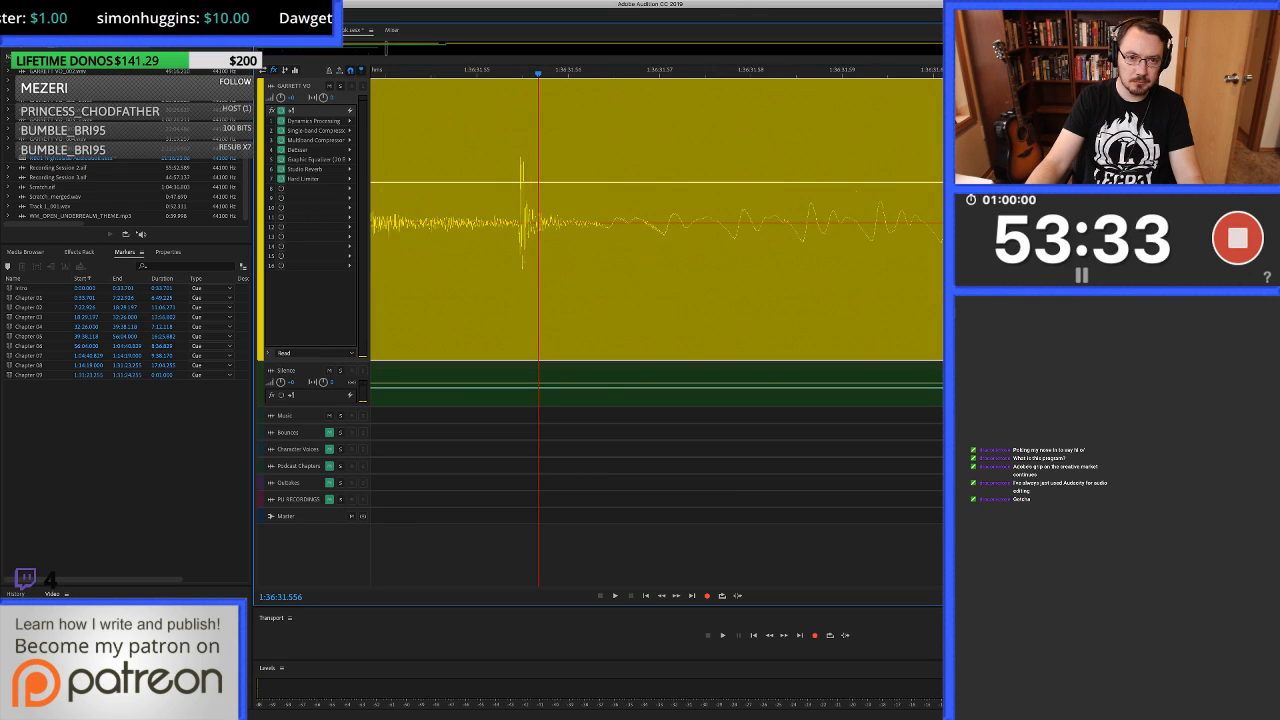
{"action": "scroll", "coordinate": [538, 222], "scroll_direction": "up", "scroll_amount": 3}
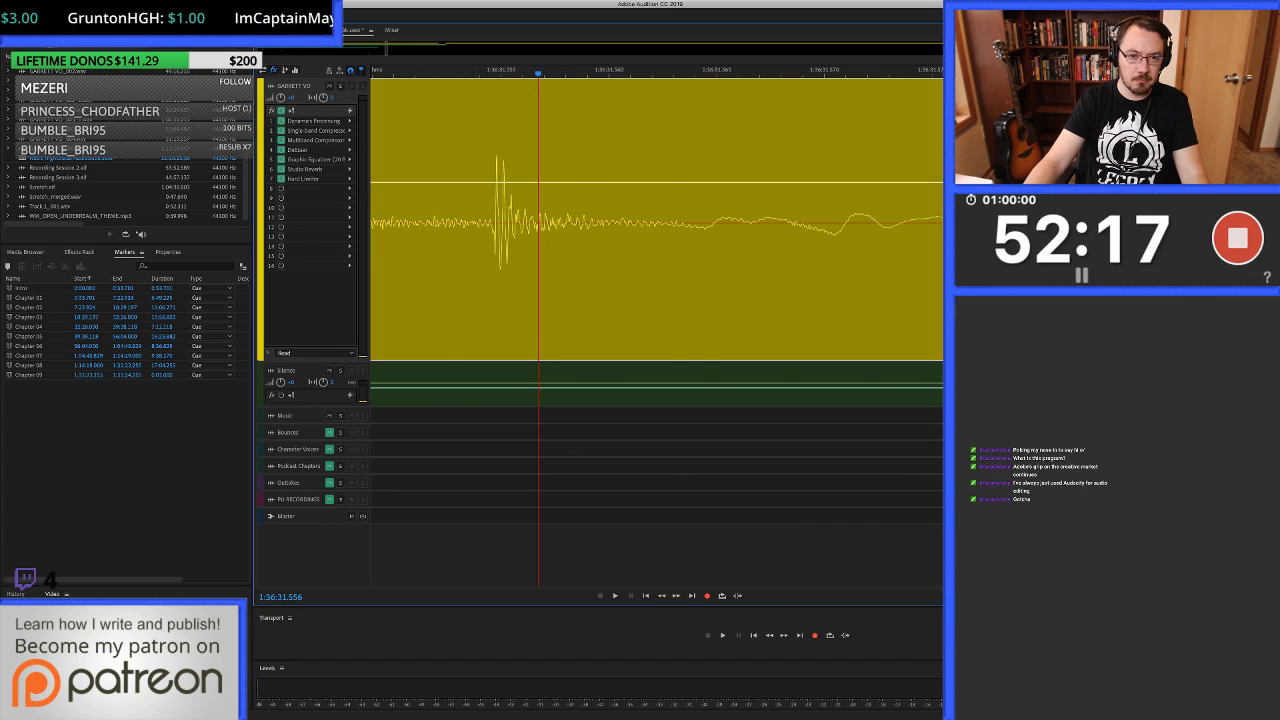
{"action": "left_click_drag", "start_coordinate": [475, 270], "coordinate": [627, 270]}
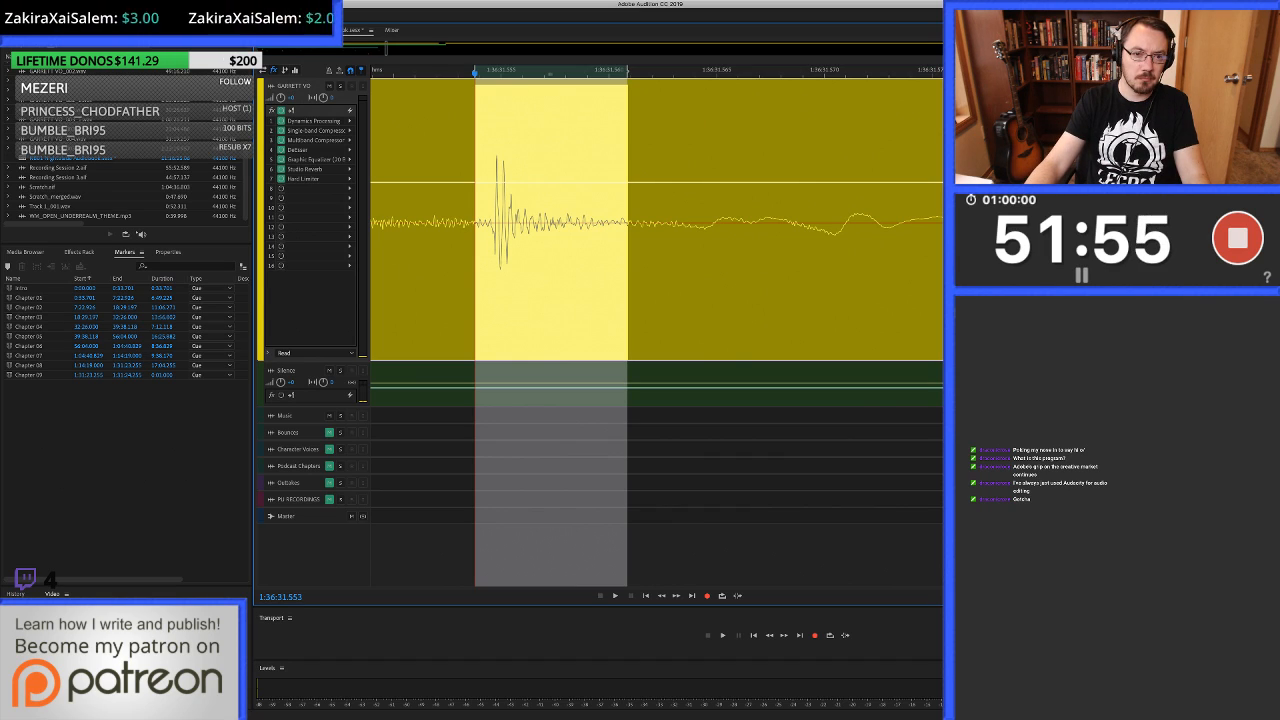
{"action": "left_click", "coordinate": [508, 275]}
{"action": "double_click", "coordinate": [520, 275]}
Auto-heal the click from about 1:36:31.551 to 1:36:31.565 in the waveform and return to the multitrack session.
{"action": "left_click_drag", "start_coordinate": [329, 450], "coordinate": [654, 450]}
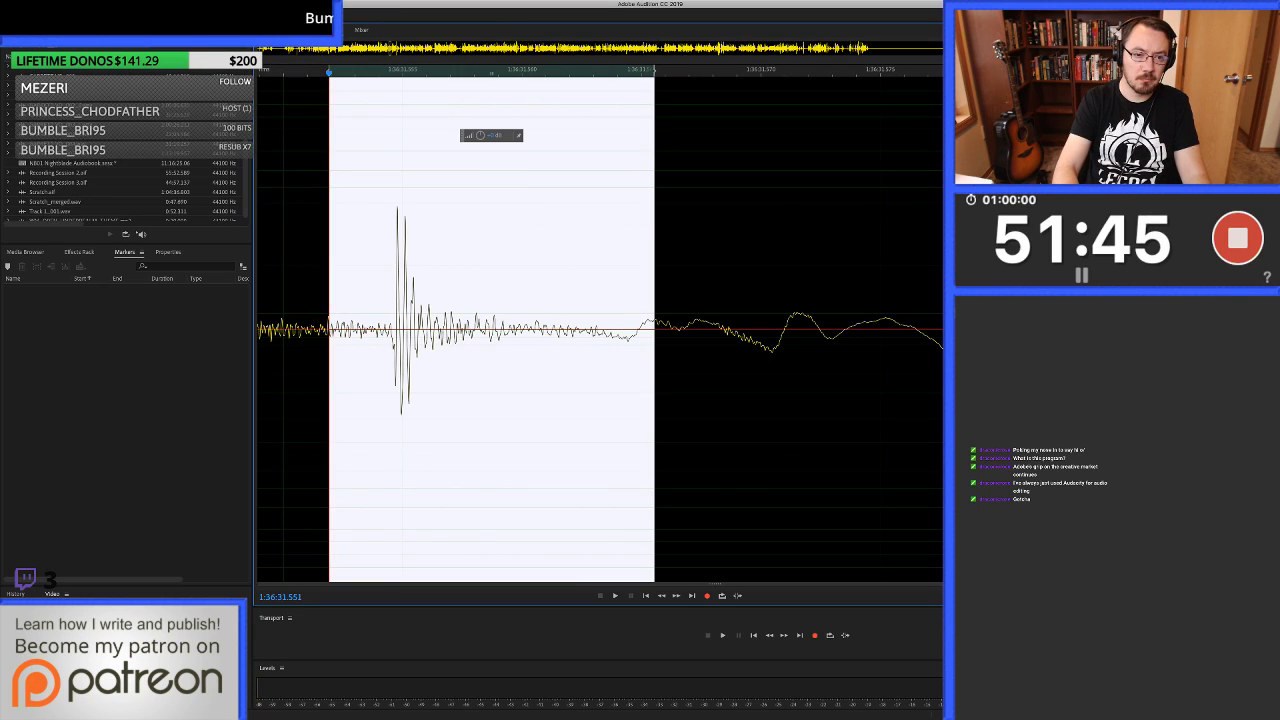
{"action": "key", "text": "super+u"}
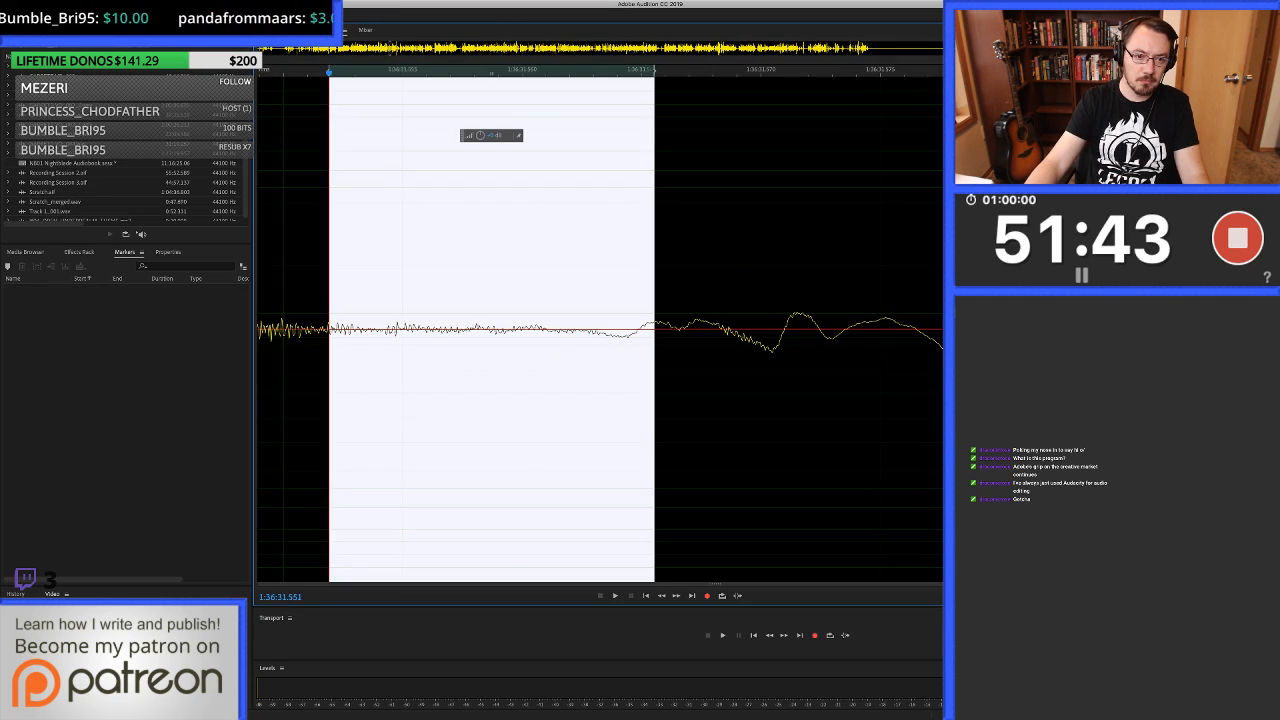
{"action": "key", "text": "minus"}
{"action": "key", "text": "minus"}
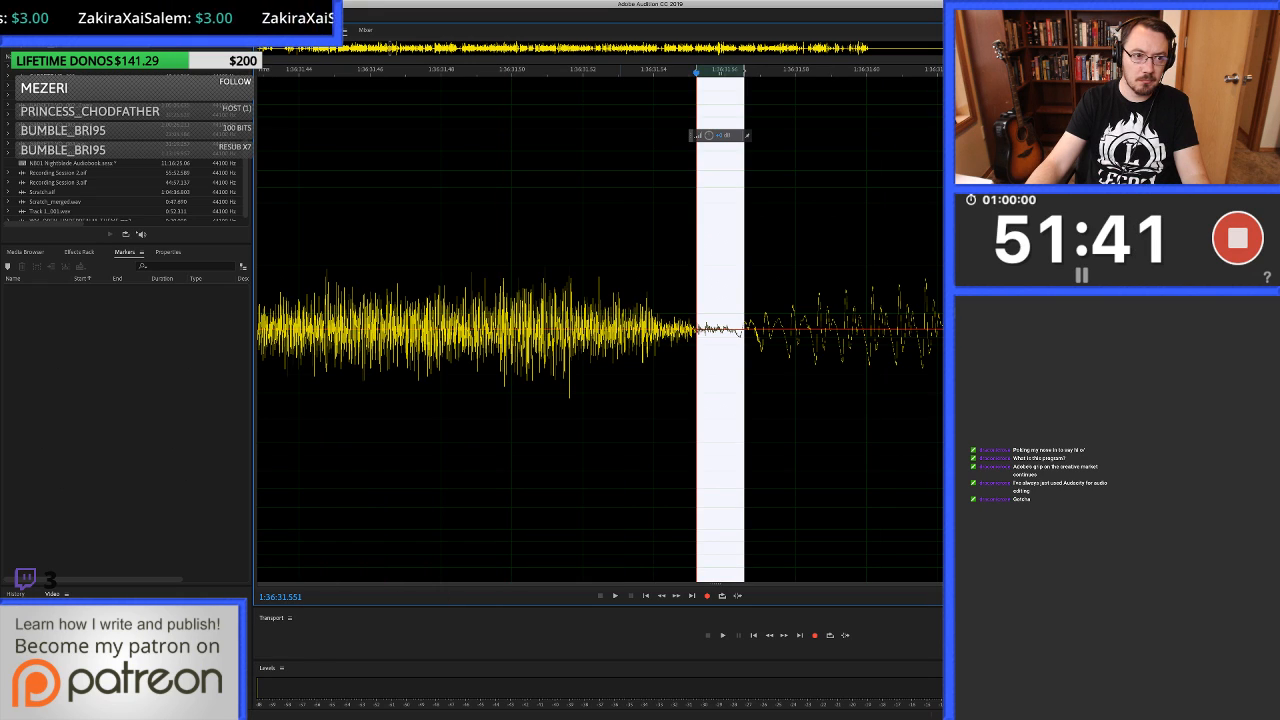
{"action": "scroll", "coordinate": [125, 190], "scroll_direction": "down", "scroll_amount": 1}
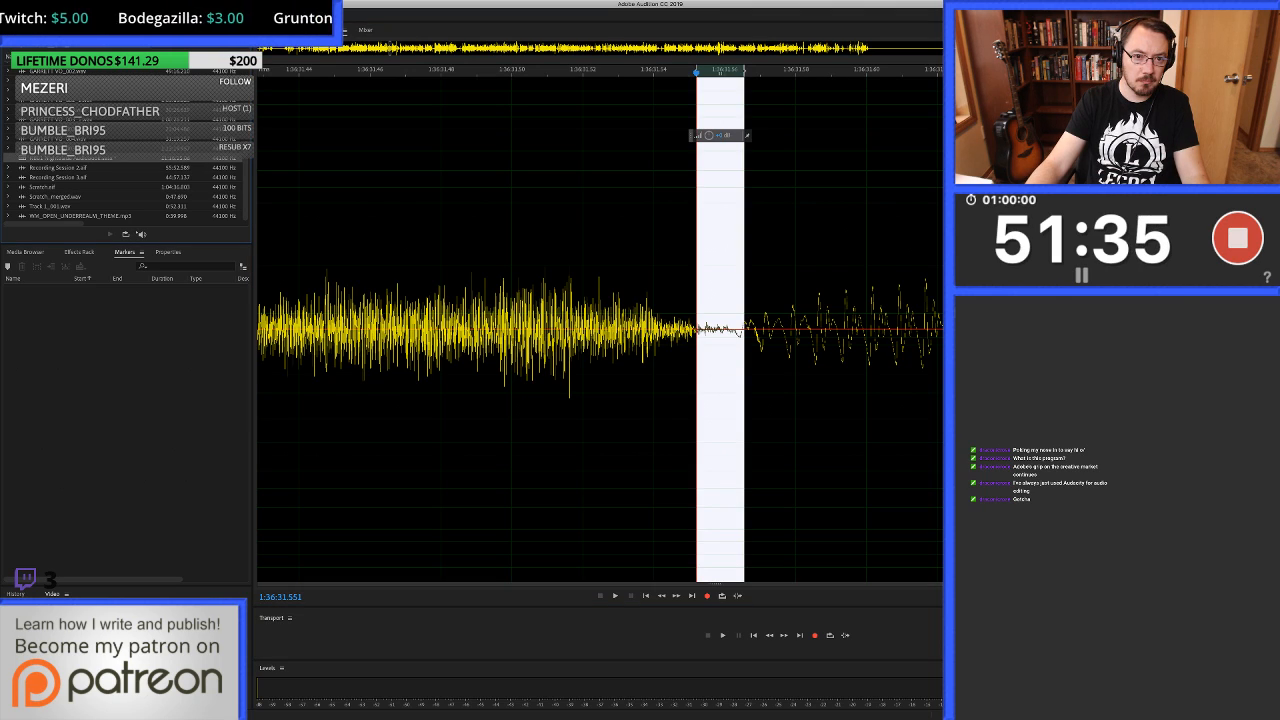
{"action": "key", "text": "0"}
{"action": "scroll", "coordinate": [510, 222], "scroll_direction": "down", "scroll_amount": 9}
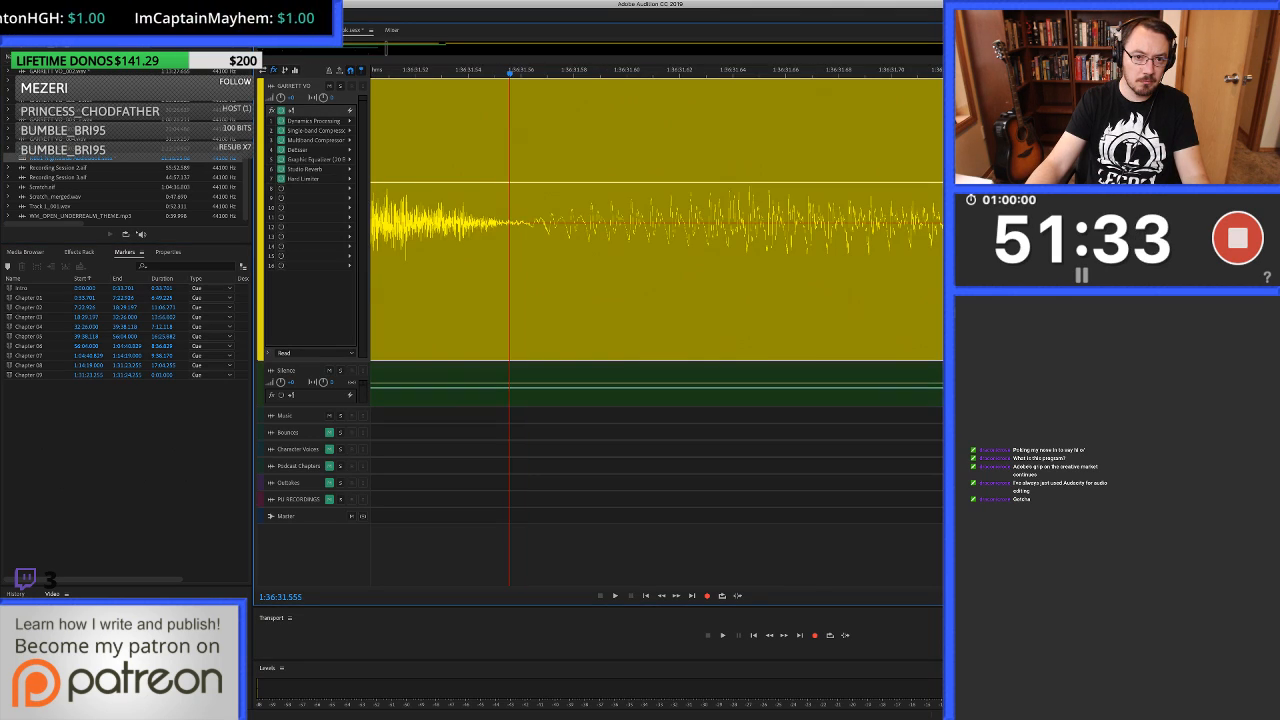
Play back the healed spot in the voice-over from about 1:36:30.8 to 1:36:32.4.
{"action": "scroll", "coordinate": [600, 222], "scroll_direction": "down", "scroll_amount": 7}
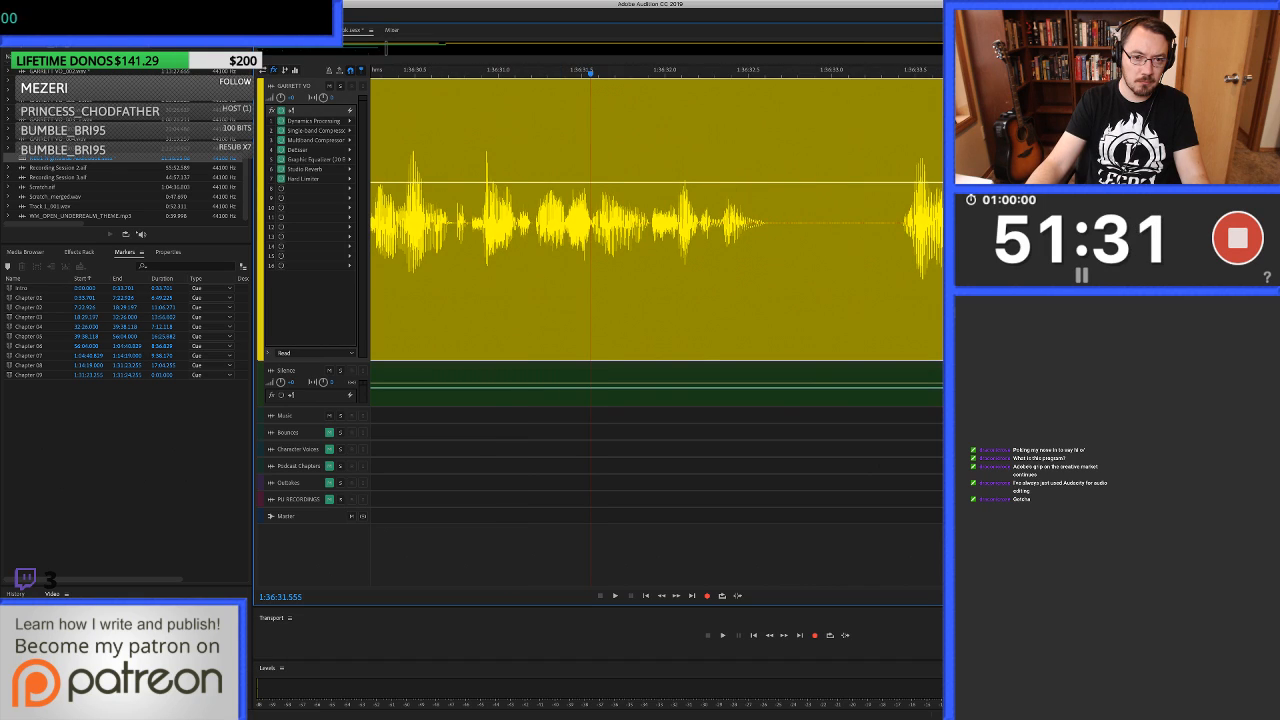
{"action": "left_click", "coordinate": [484, 222]}
{"action": "left_click", "coordinate": [468, 222]}
{"action": "key", "text": "space"}
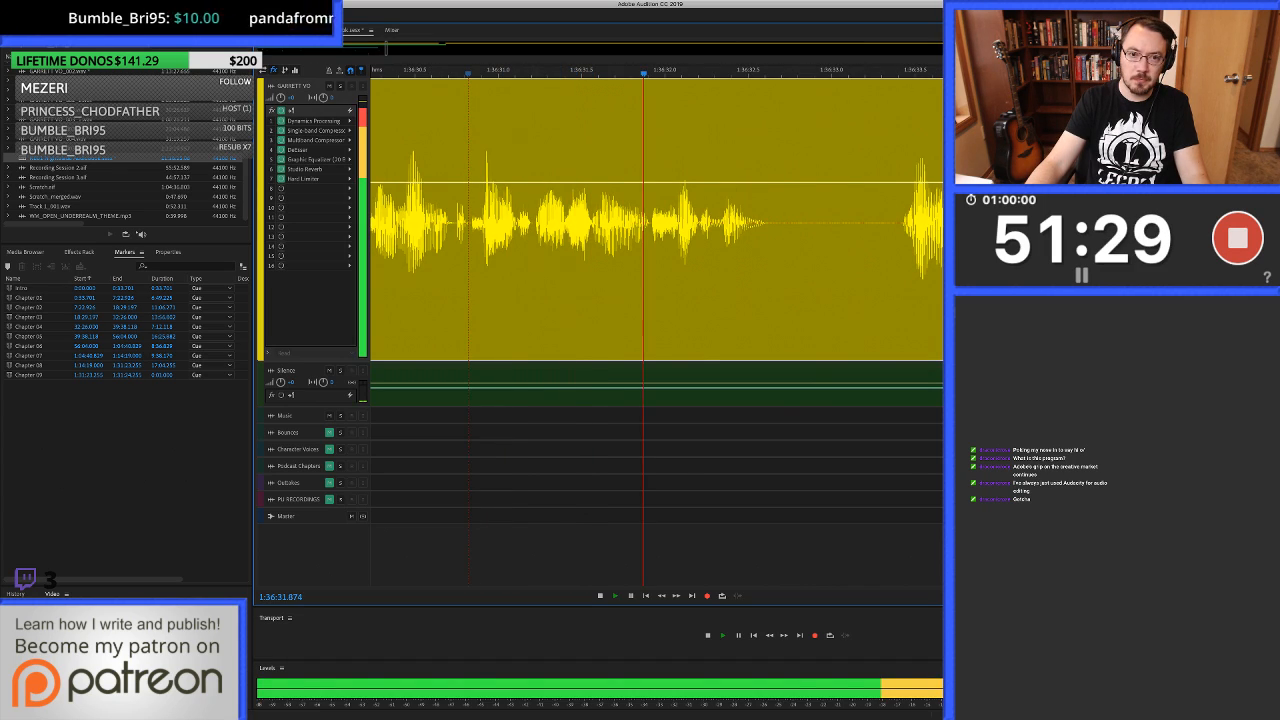
{"action": "key", "text": "space"}
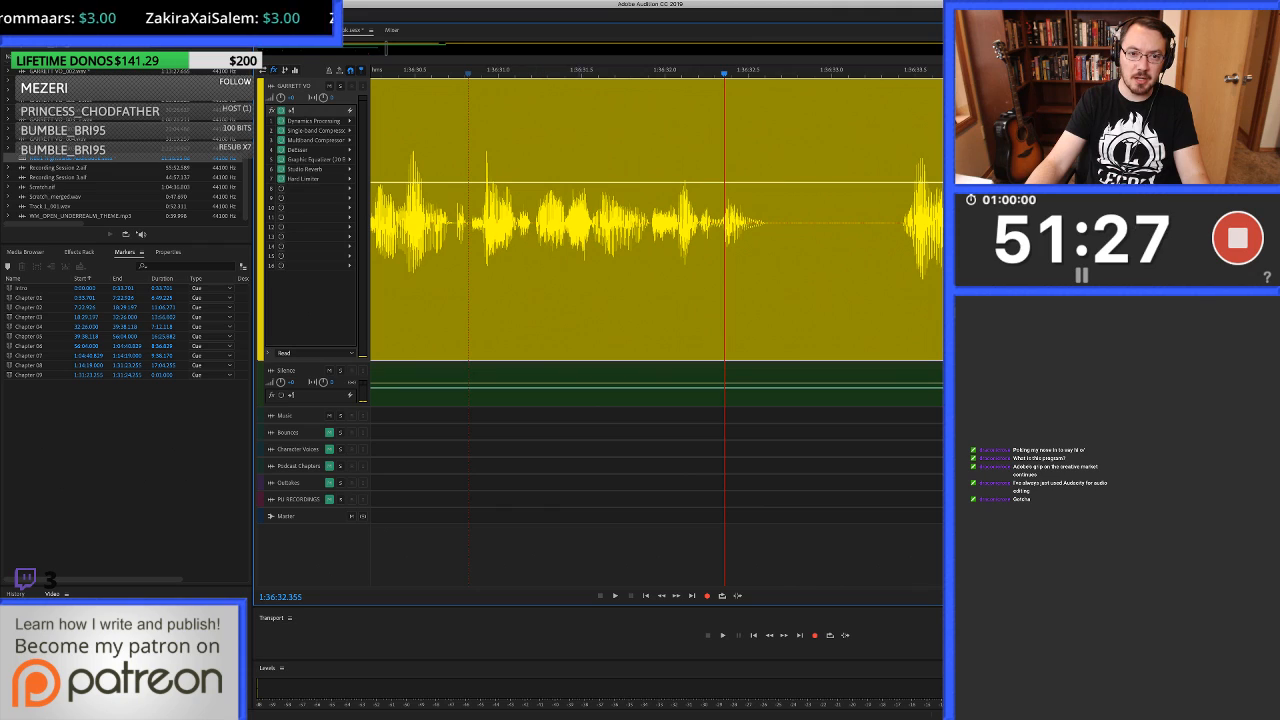
Compare the voice-over around 1:36:31.55 with and without the auto-heal, undoing and restoring it in the waveform editor.
{"action": "key", "text": "super+z"}
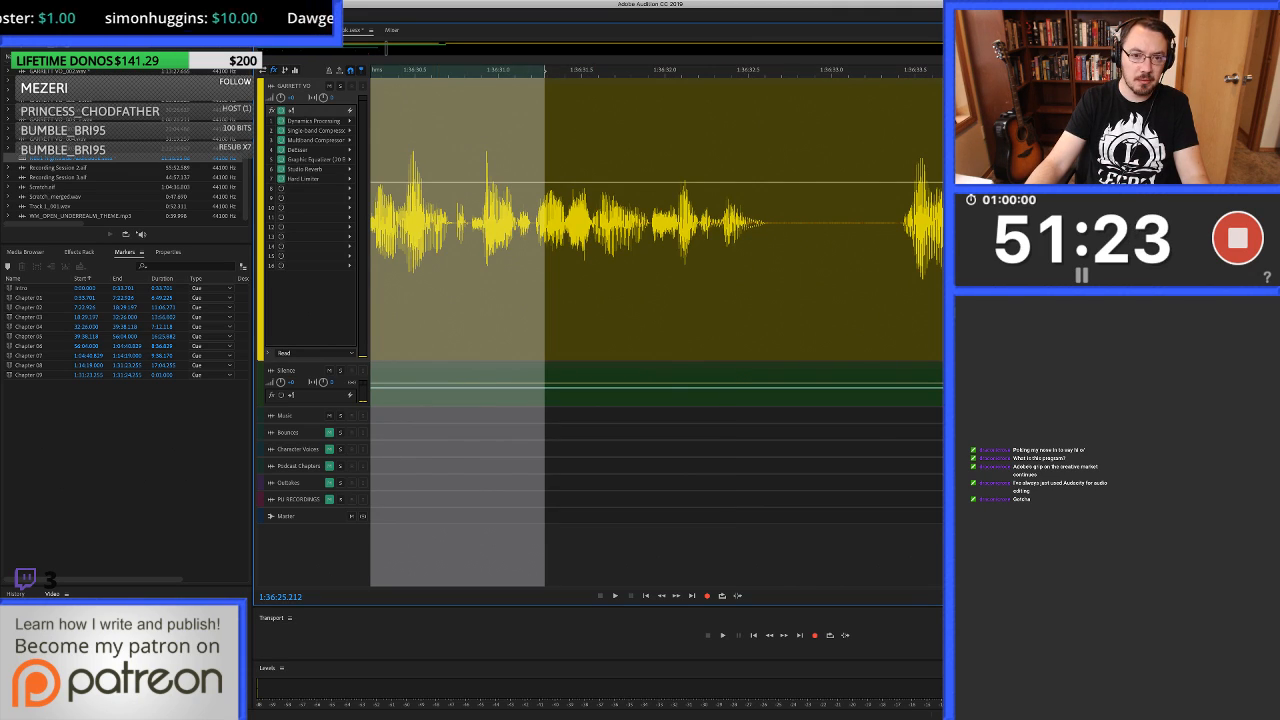
{"action": "left_click", "coordinate": [537, 240]}
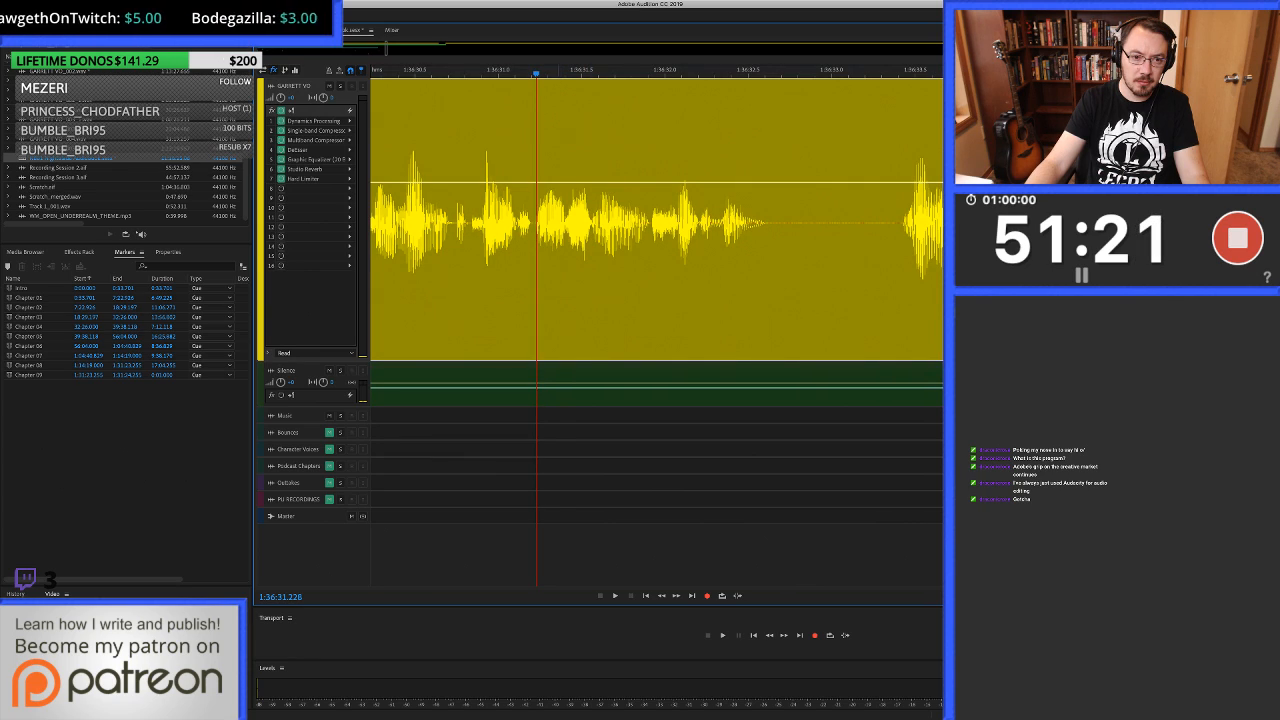
{"action": "double_click", "coordinate": [558, 240]}
{"action": "left_click_drag", "start_coordinate": [501, 240], "coordinate": [504, 240]}
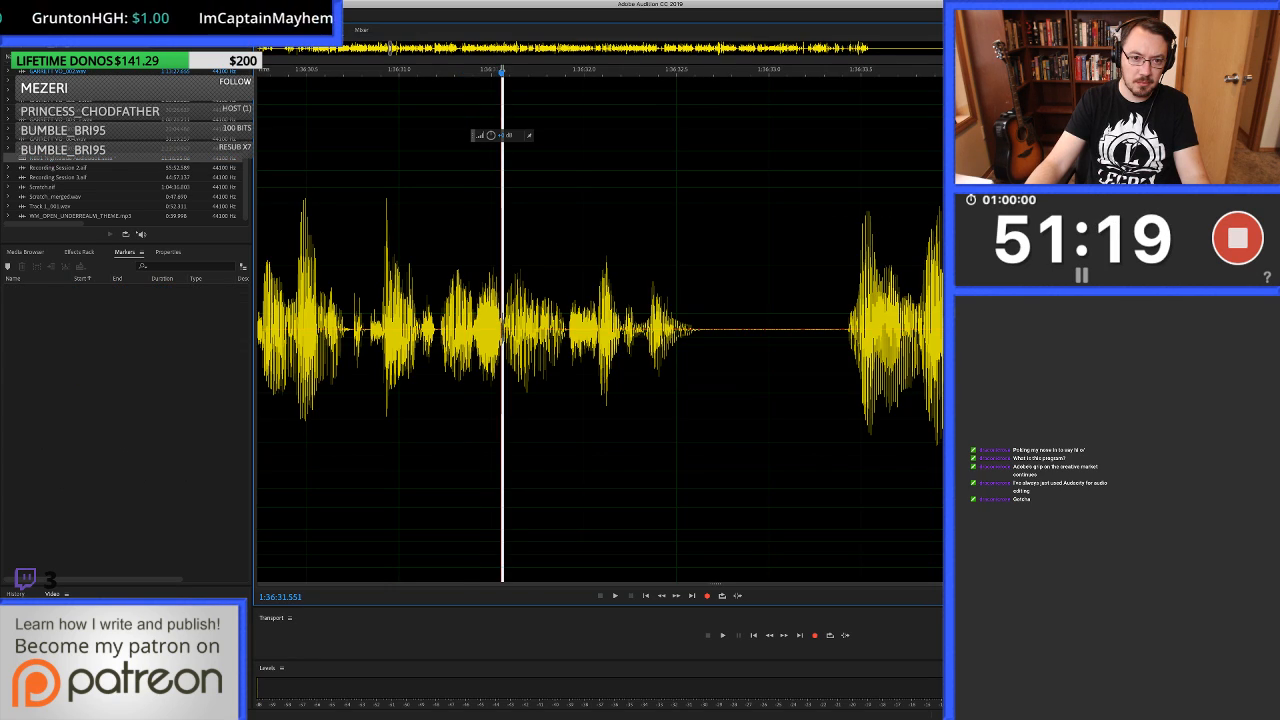
{"action": "left_click", "coordinate": [369, 300]}
{"action": "scroll", "coordinate": [369, 300], "scroll_direction": "down", "scroll_amount": 2}
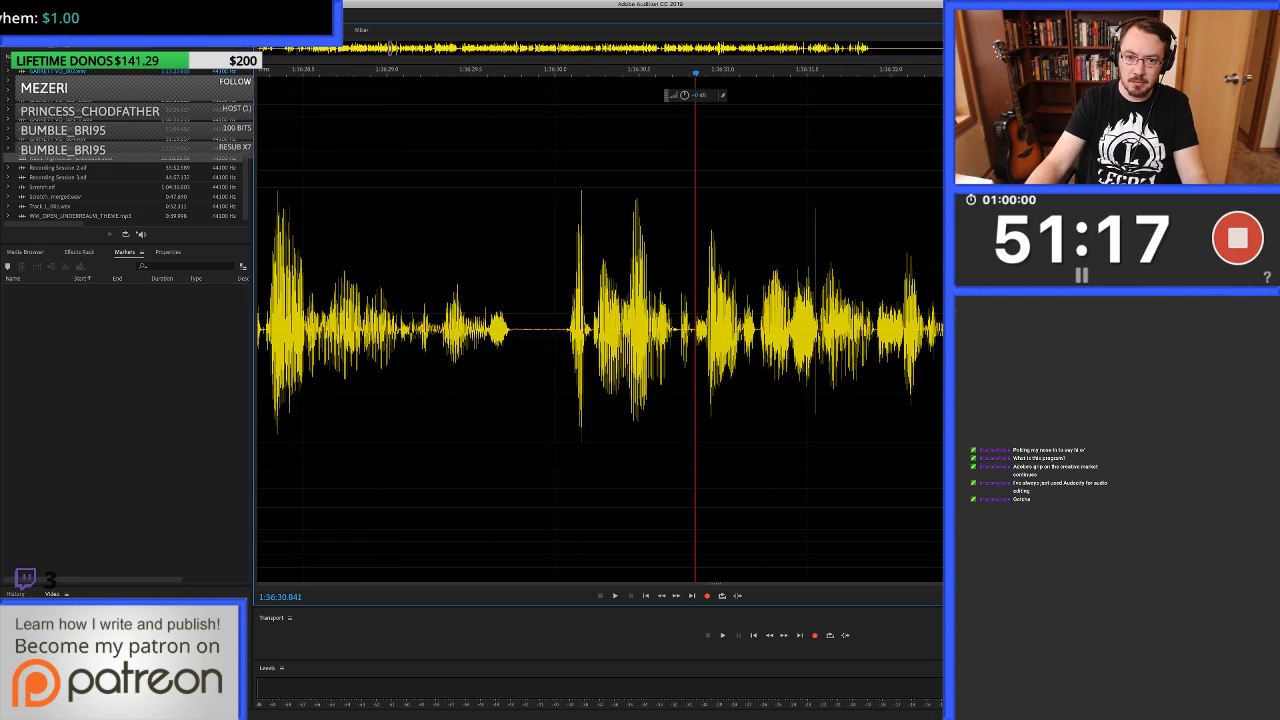
{"action": "key", "text": "space"}
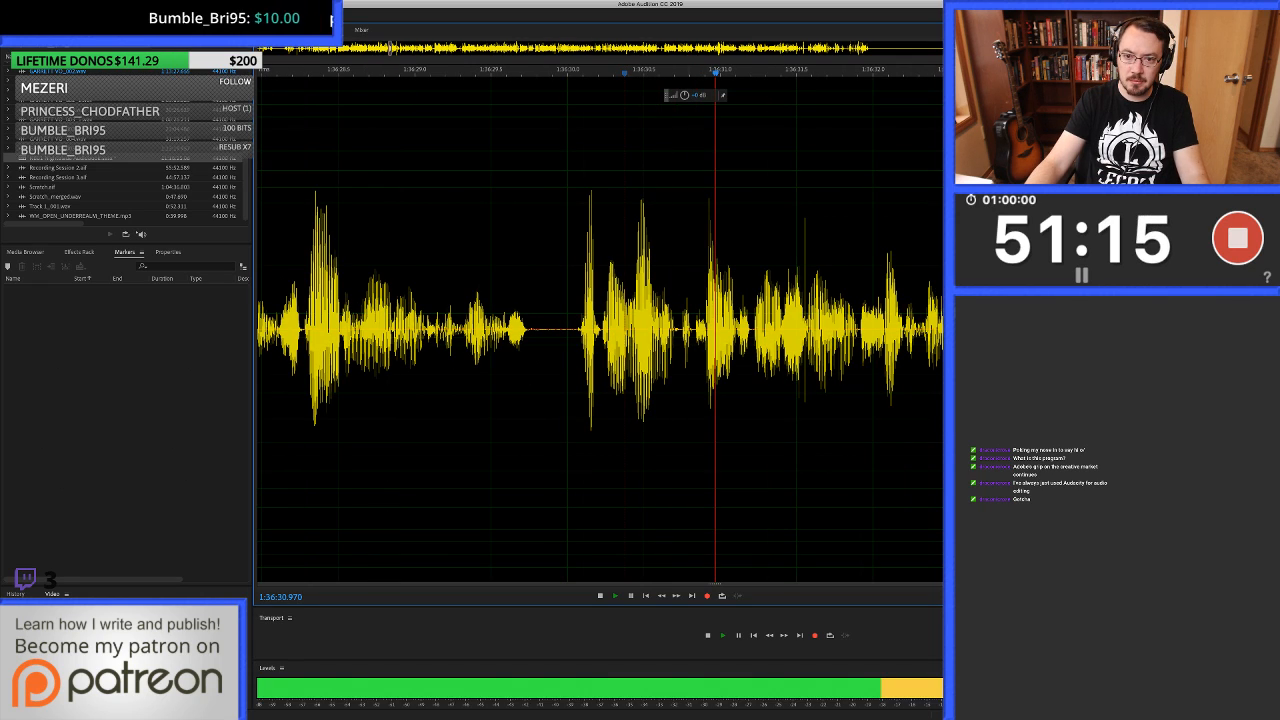
{"action": "key", "text": "space"}
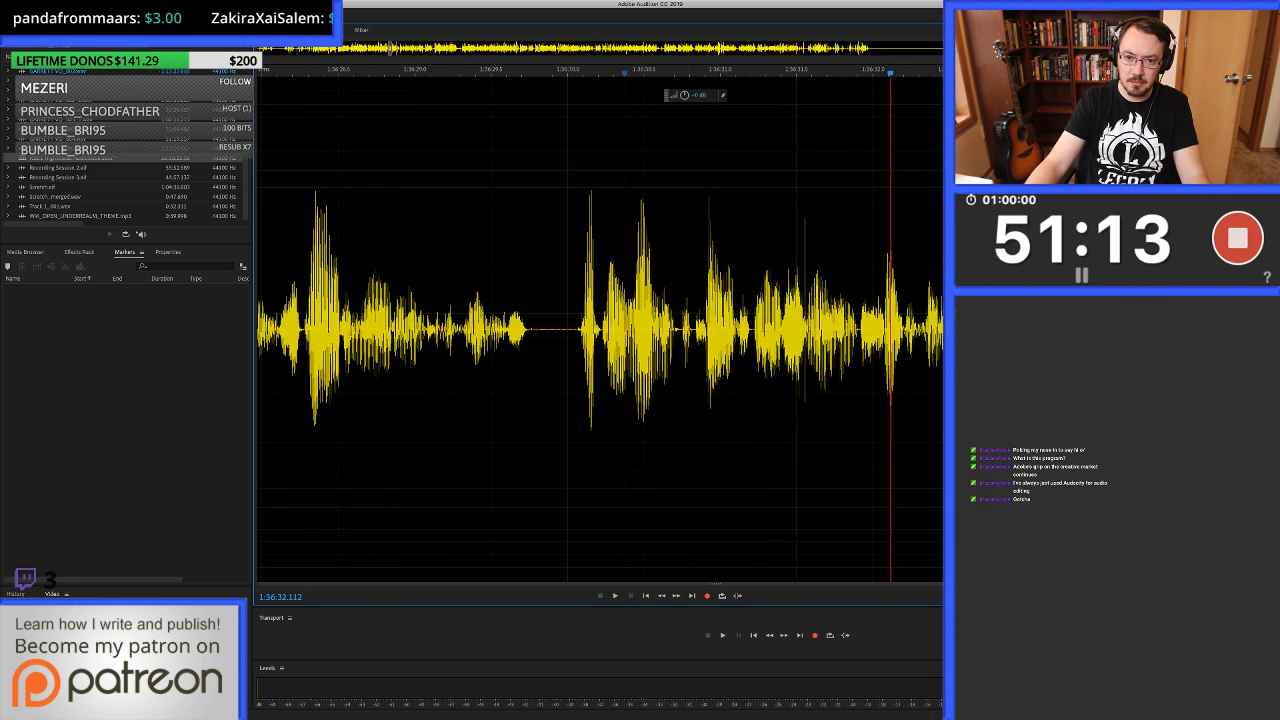
{"action": "key", "text": "super+z"}
{"action": "key", "text": "space"}
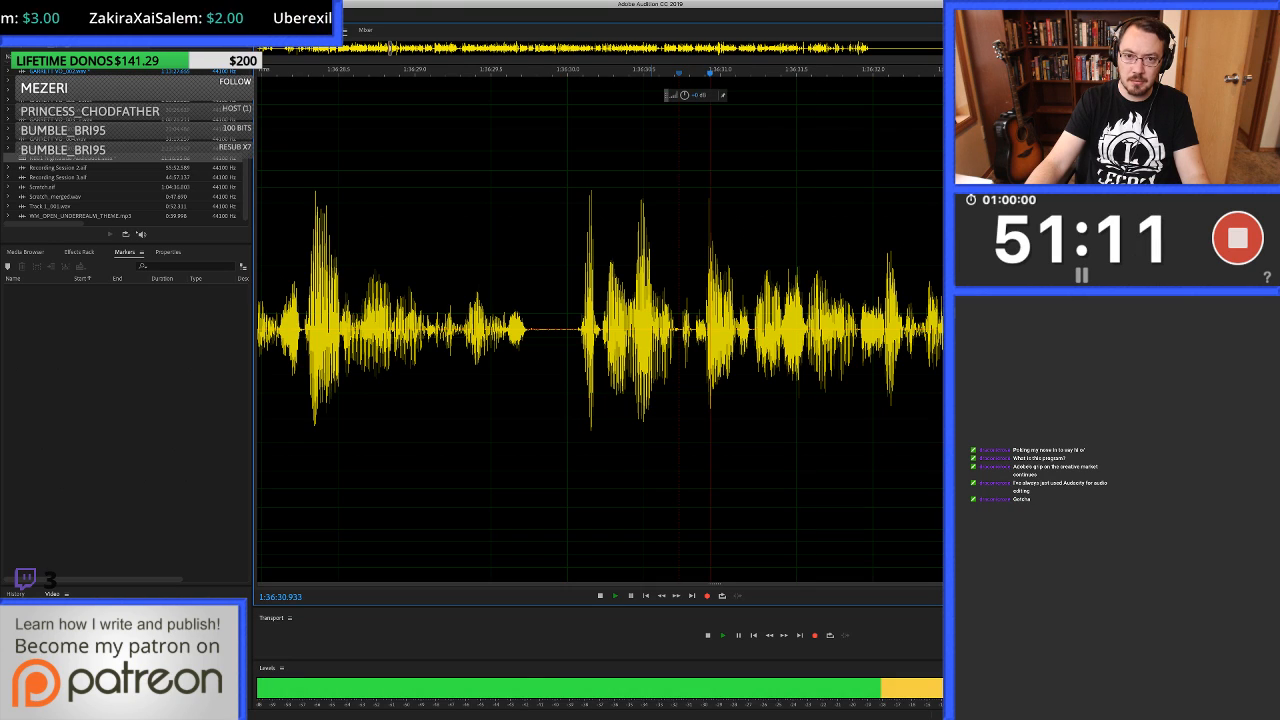
{"action": "key", "text": "space"}
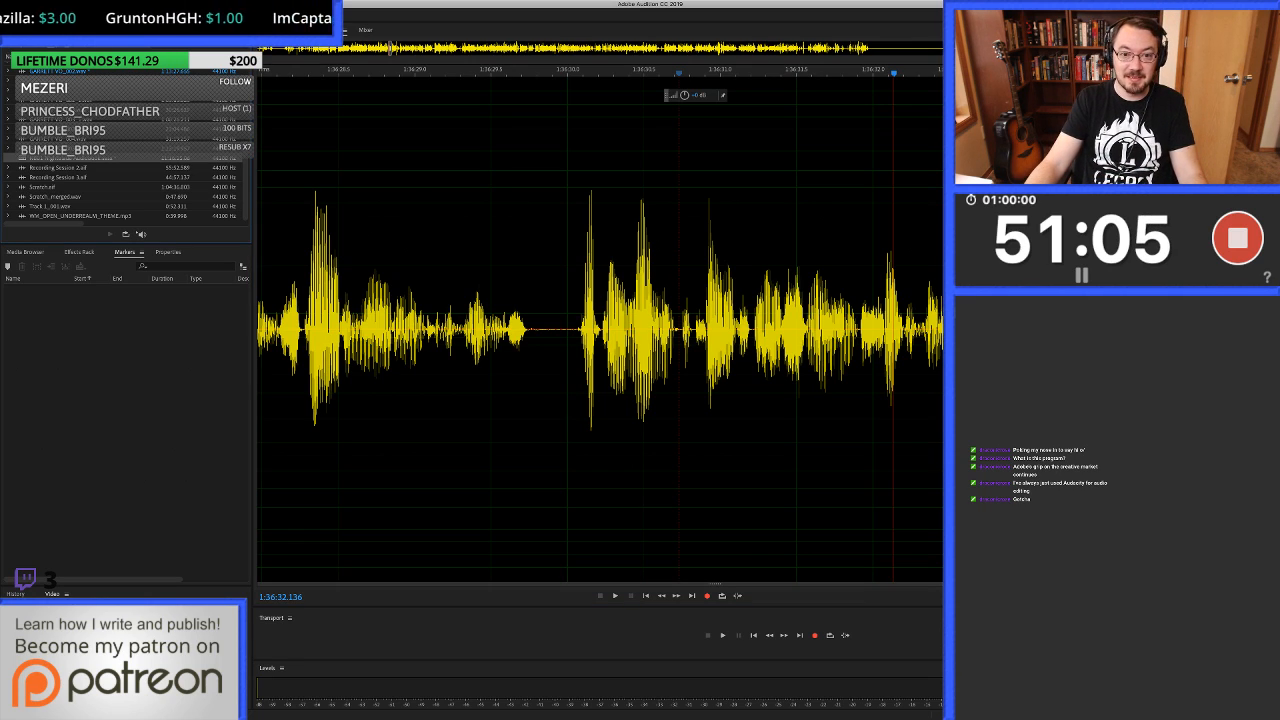
Return to the multitrack session and listen on through the voice-over to about 1:36:47.2.
{"action": "key", "text": "0"}
{"action": "key", "text": "space"}
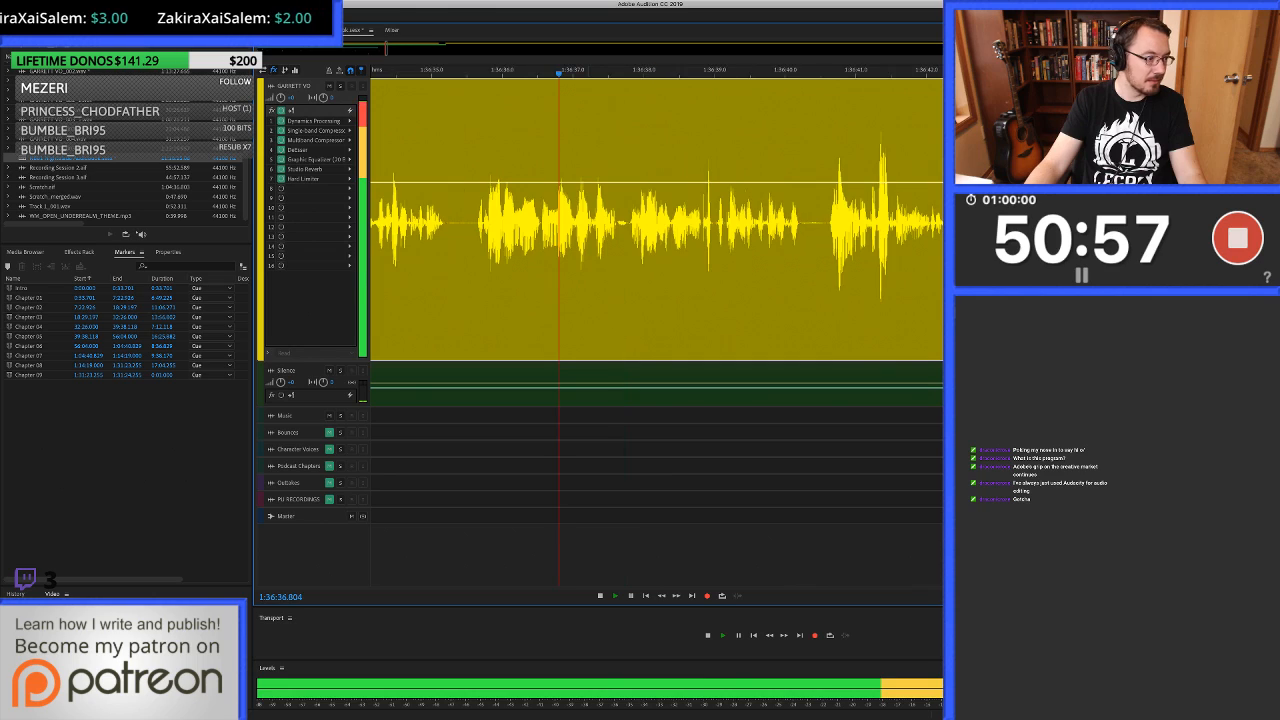
{"action": "key", "text": "space"}
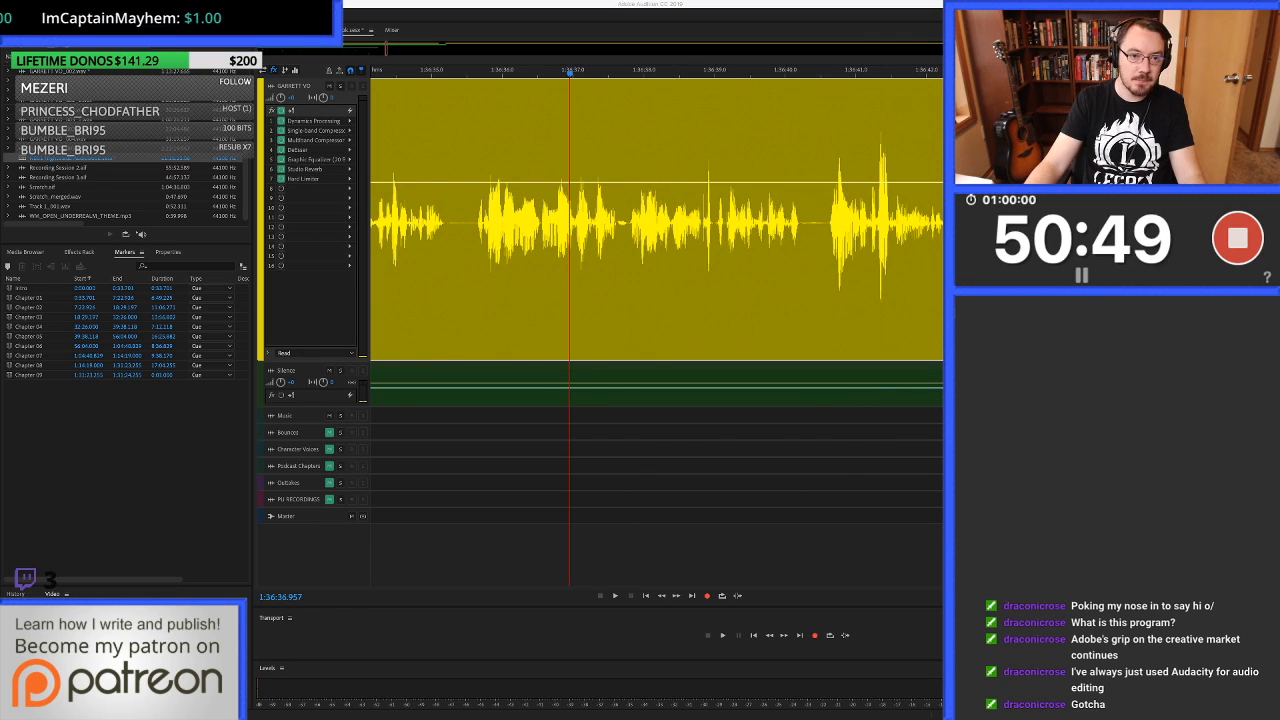
{"action": "left_click", "coordinate": [465, 222]}
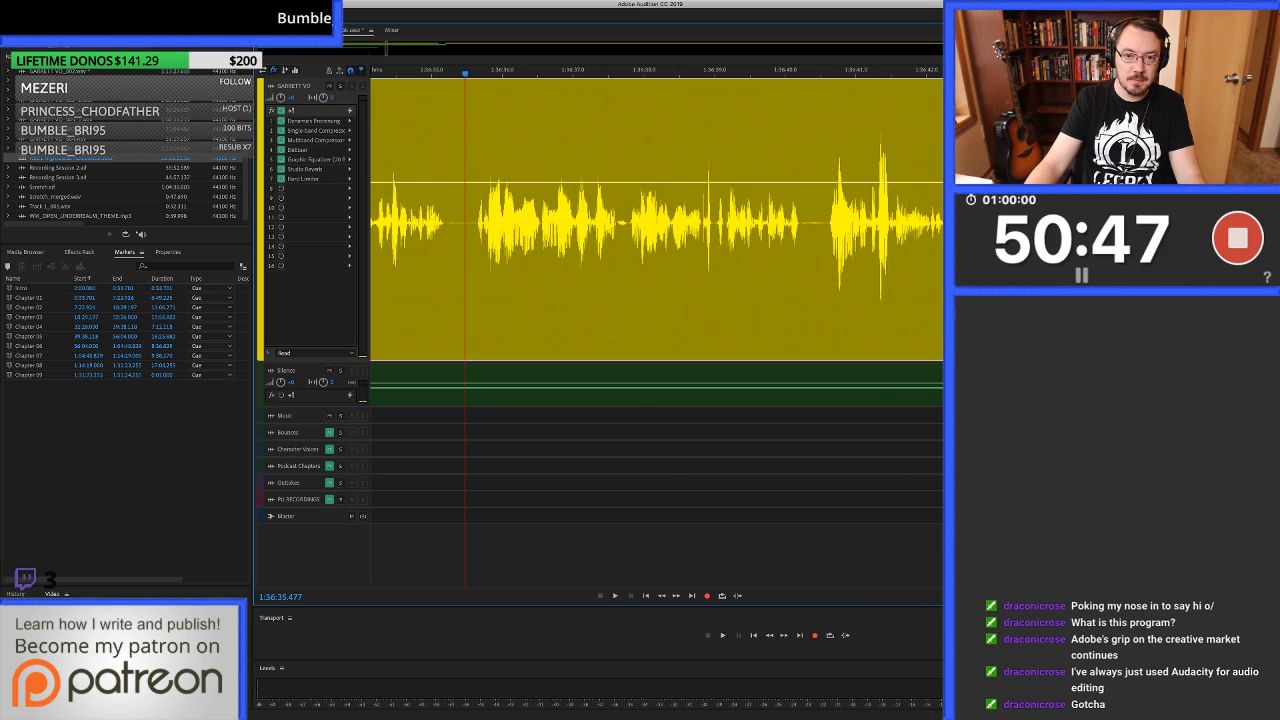
{"action": "key", "text": "space"}
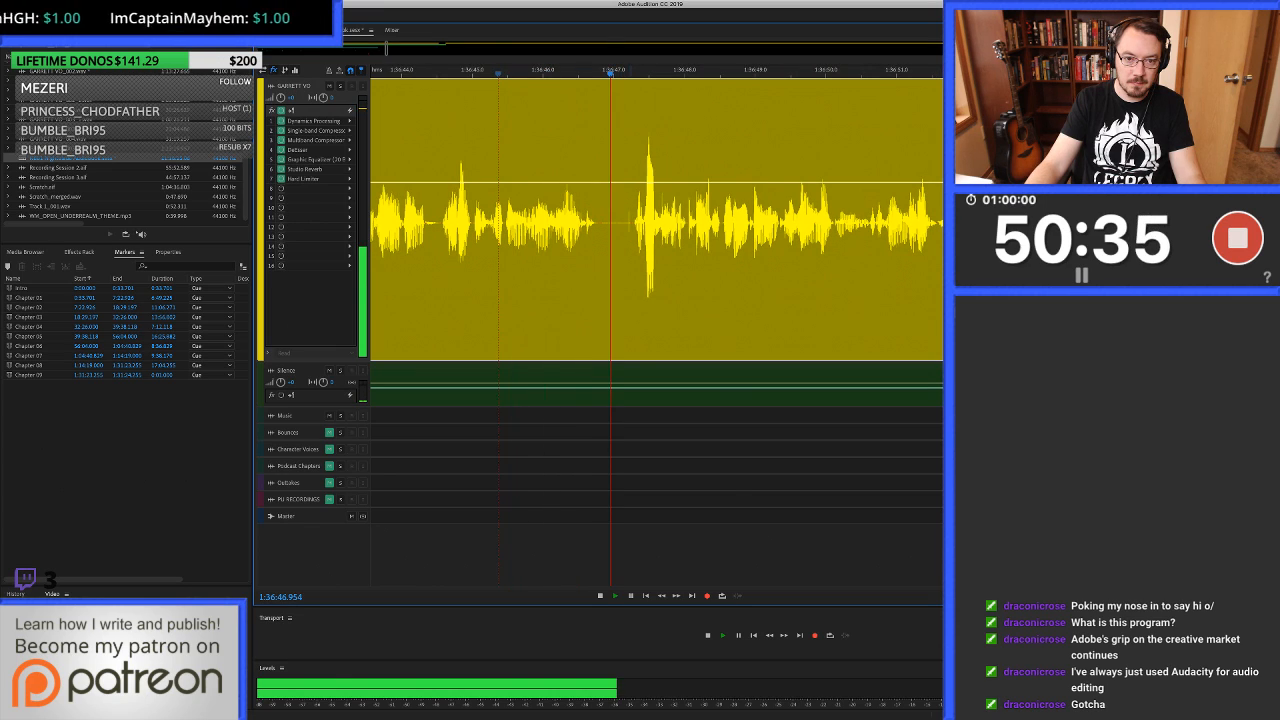
{"action": "key", "text": "space"}
Locate the small click in the pause at about 1:36:47.217 and open the clip in the waveform editor.
{"action": "key", "text": "equal"}
{"action": "key", "text": "equal"}
{"action": "key", "text": "equal"}
{"action": "key", "text": "equal"}
{"action": "key", "text": "equal"}
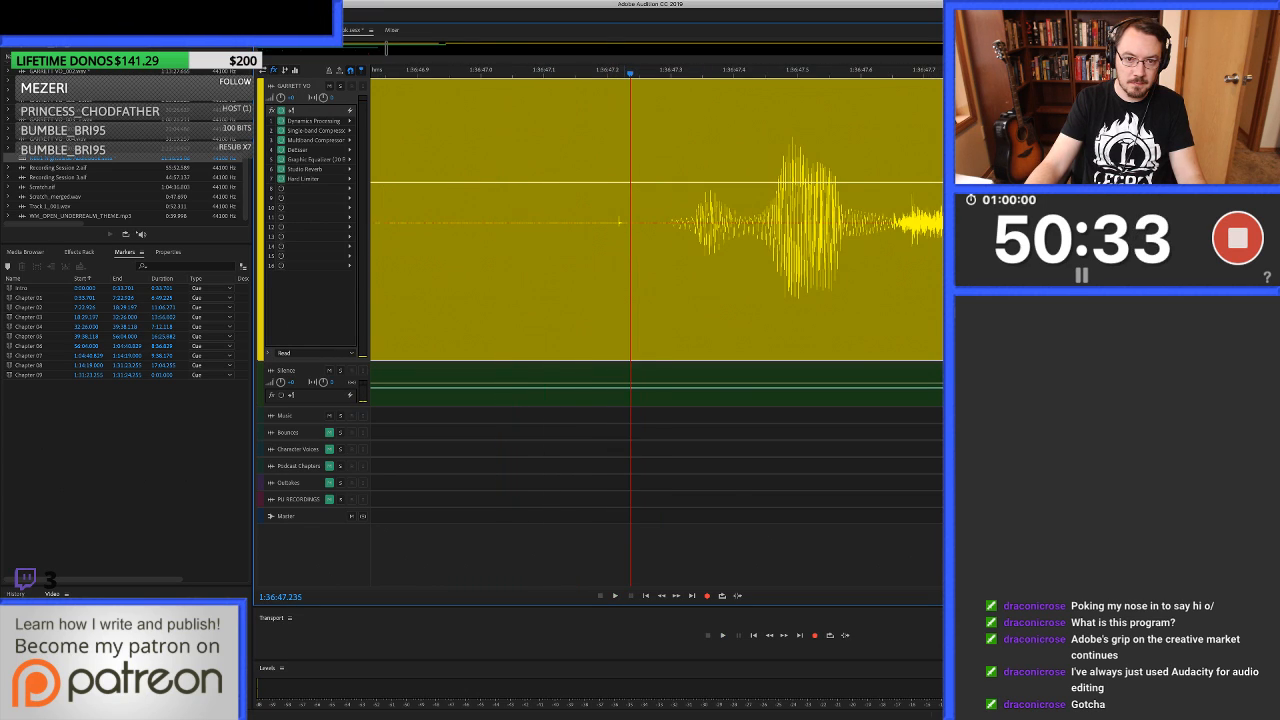
{"action": "left_click", "coordinate": [618, 222]}
{"action": "double_click", "coordinate": [618, 222]}
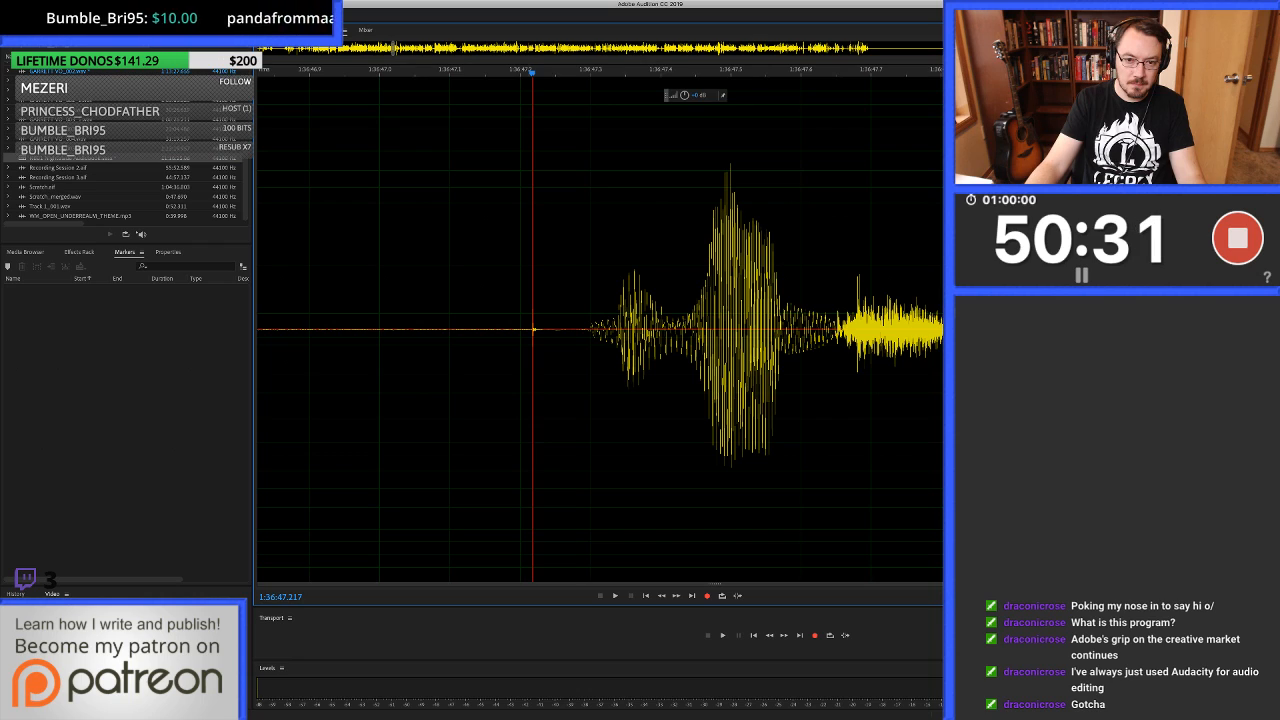
Auto-heal the click just after 1:36:47.213 in the waveform and return to the multitrack session.
{"action": "key", "text": "equal"}
{"action": "key", "text": "equal"}
{"action": "key", "text": "equal"}
{"action": "left_click_drag", "start_coordinate": [683, 200], "coordinate": [719, 200]}
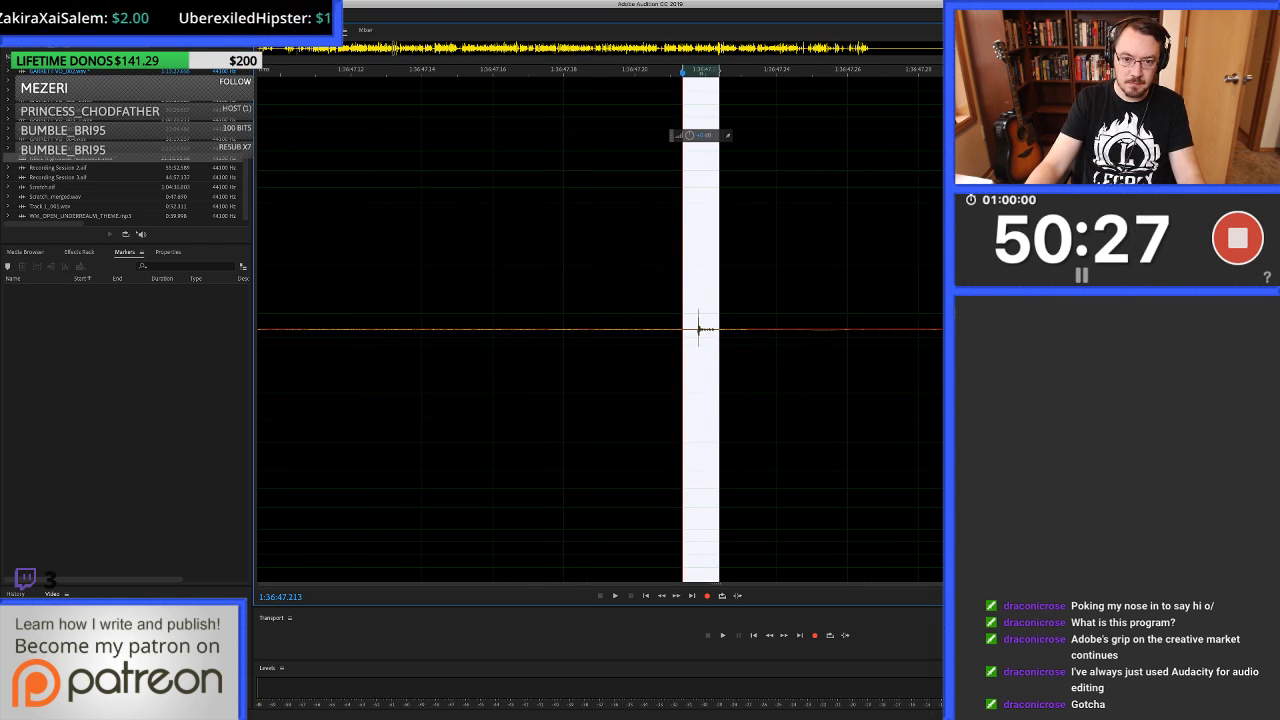
{"action": "key", "text": "ctrl+u"}
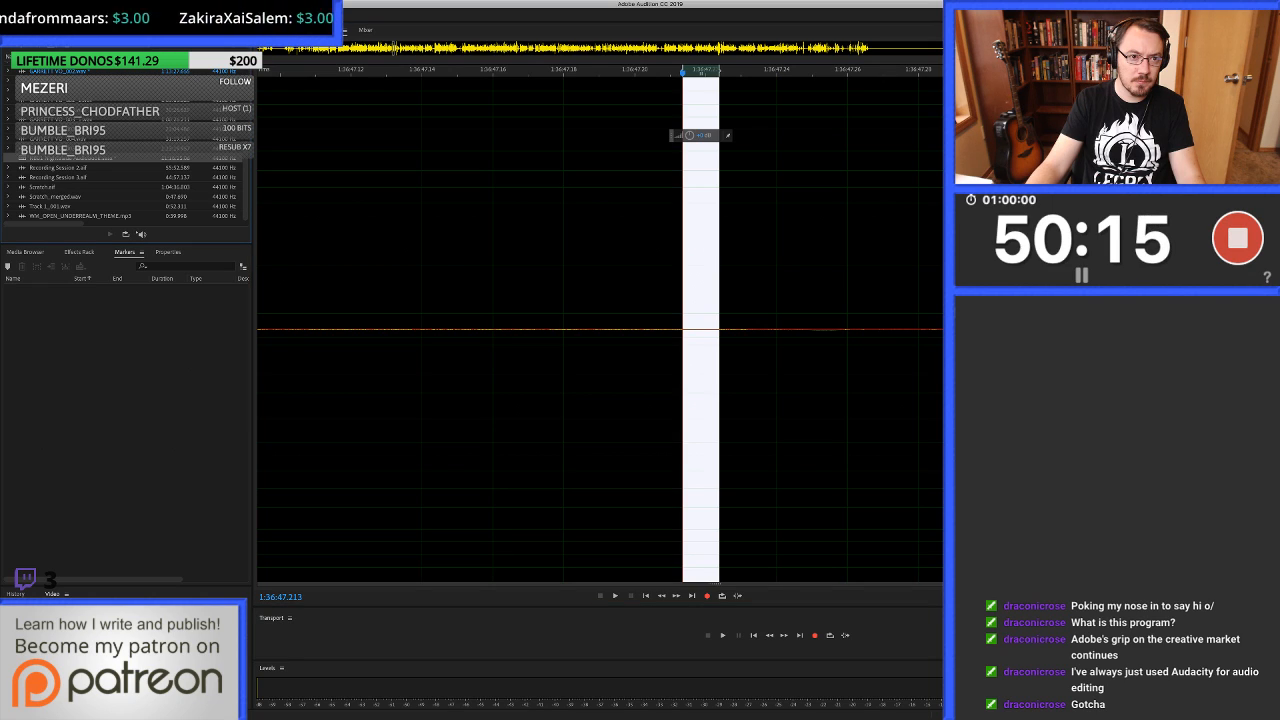
{"action": "key", "text": "0"}
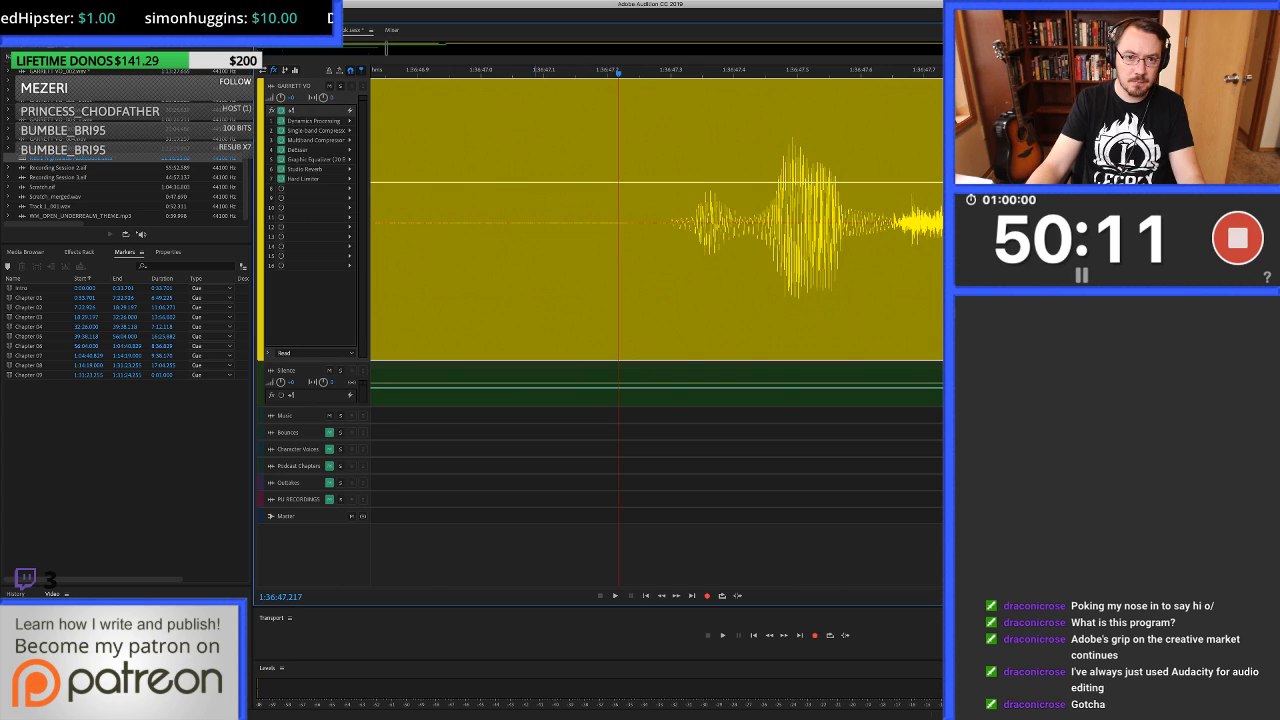
Play the voice-over from before the healed click at 1:36:47.2 and listen on to about 1:37:14.
{"action": "scroll", "coordinate": [536, 222], "scroll_direction": "down", "scroll_amount": 2}
{"action": "left_click", "coordinate": [492, 222]}
{"action": "key", "text": "space"}
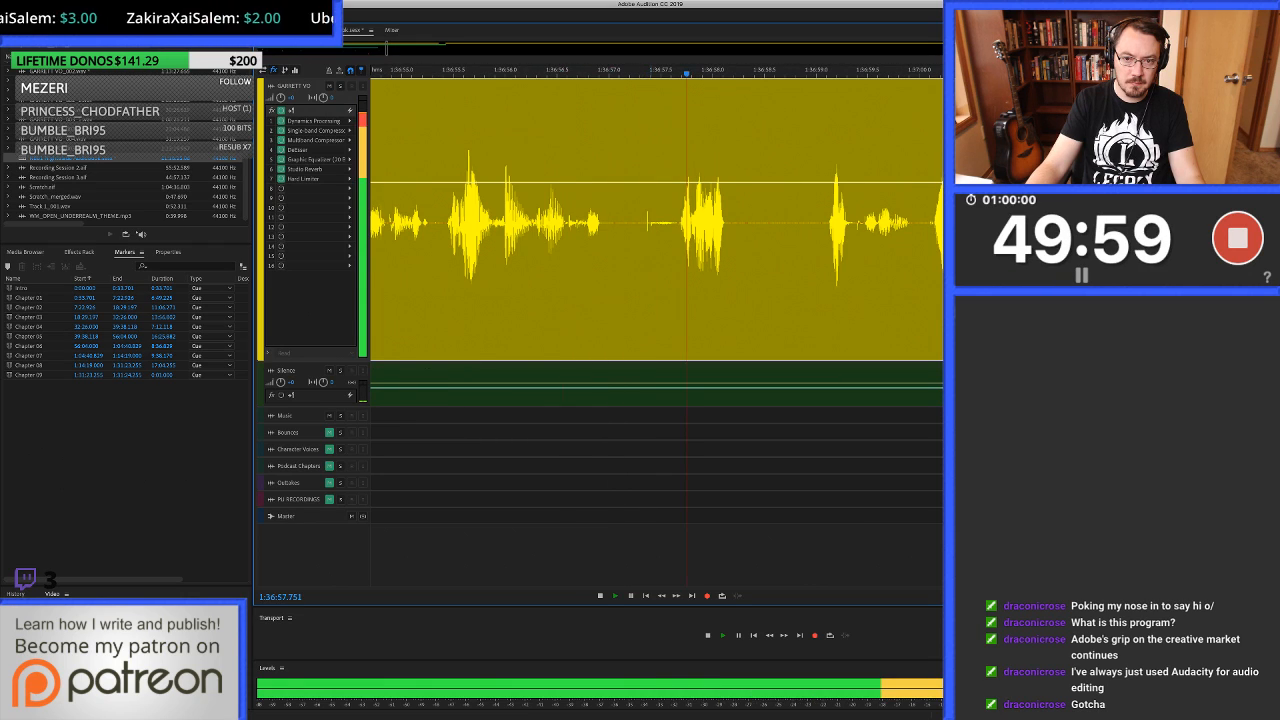
{"action": "key", "text": "space"}
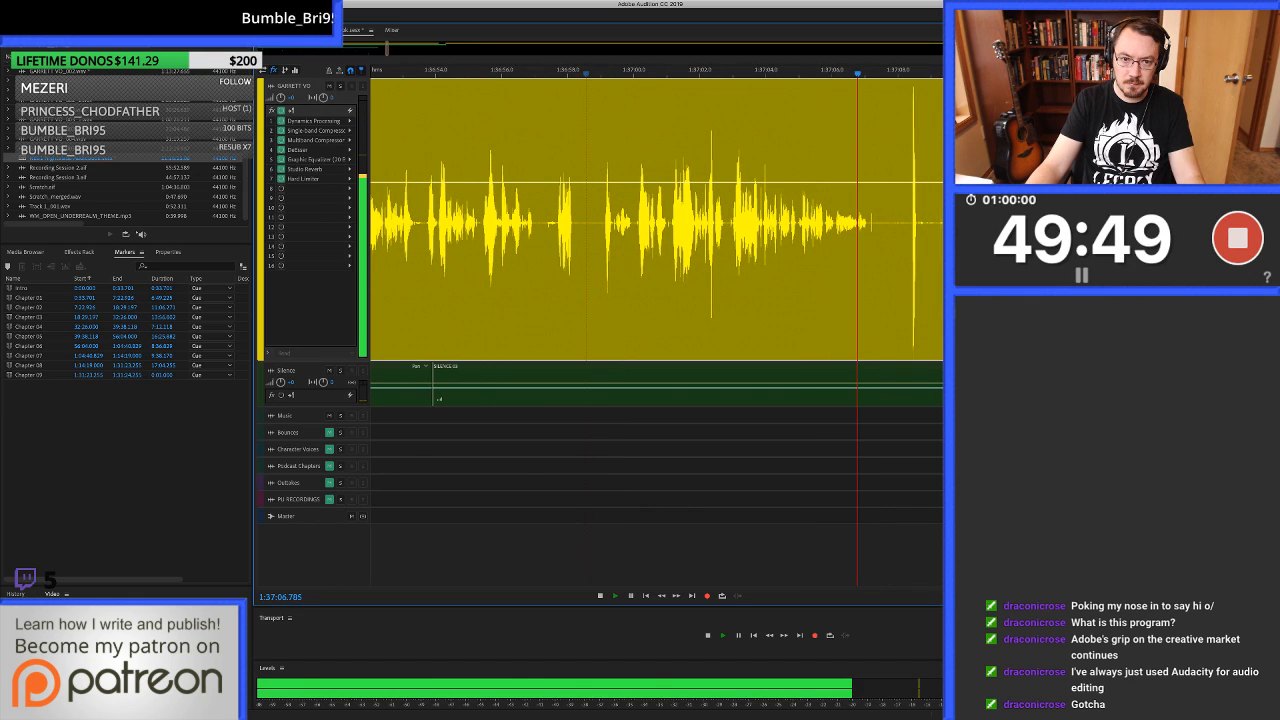
{"action": "key", "text": "space"}
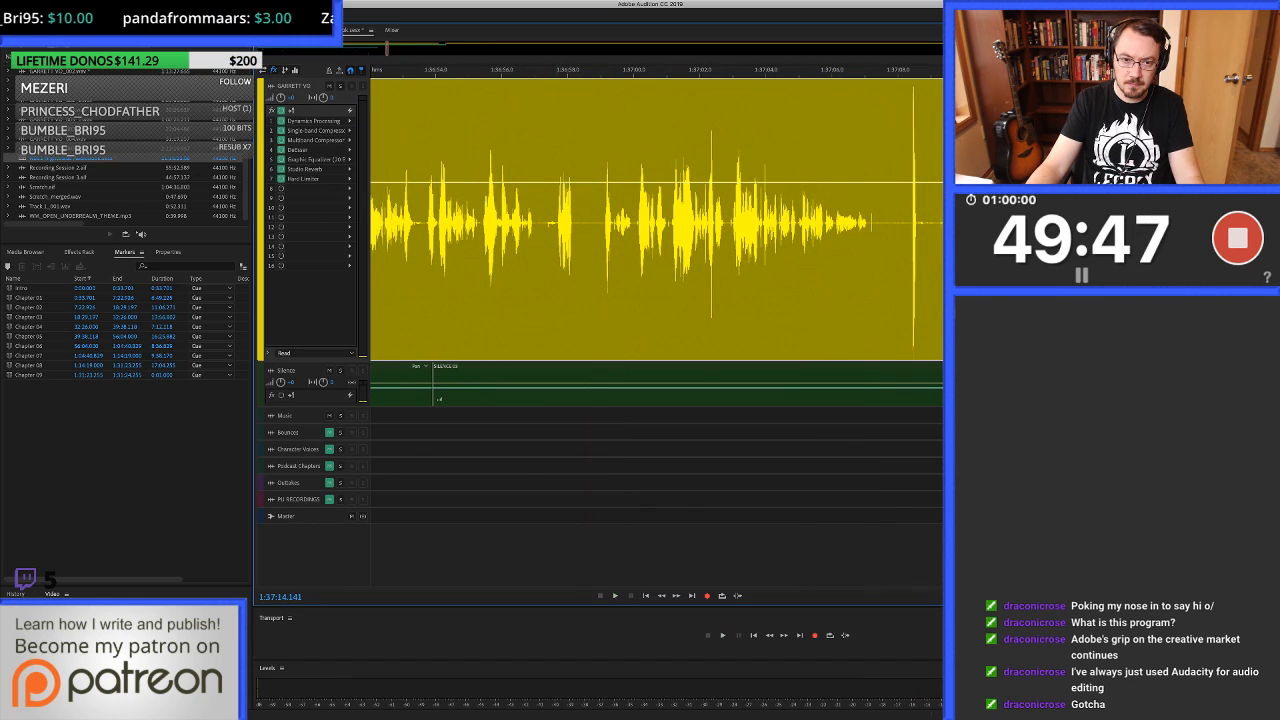
Split the voice-over clip just before the speech at 1:36:57.679.
{"action": "left_click", "coordinate": [557, 222]}
{"action": "scroll", "coordinate": [557, 222], "scroll_direction": "up", "scroll_amount": 8}
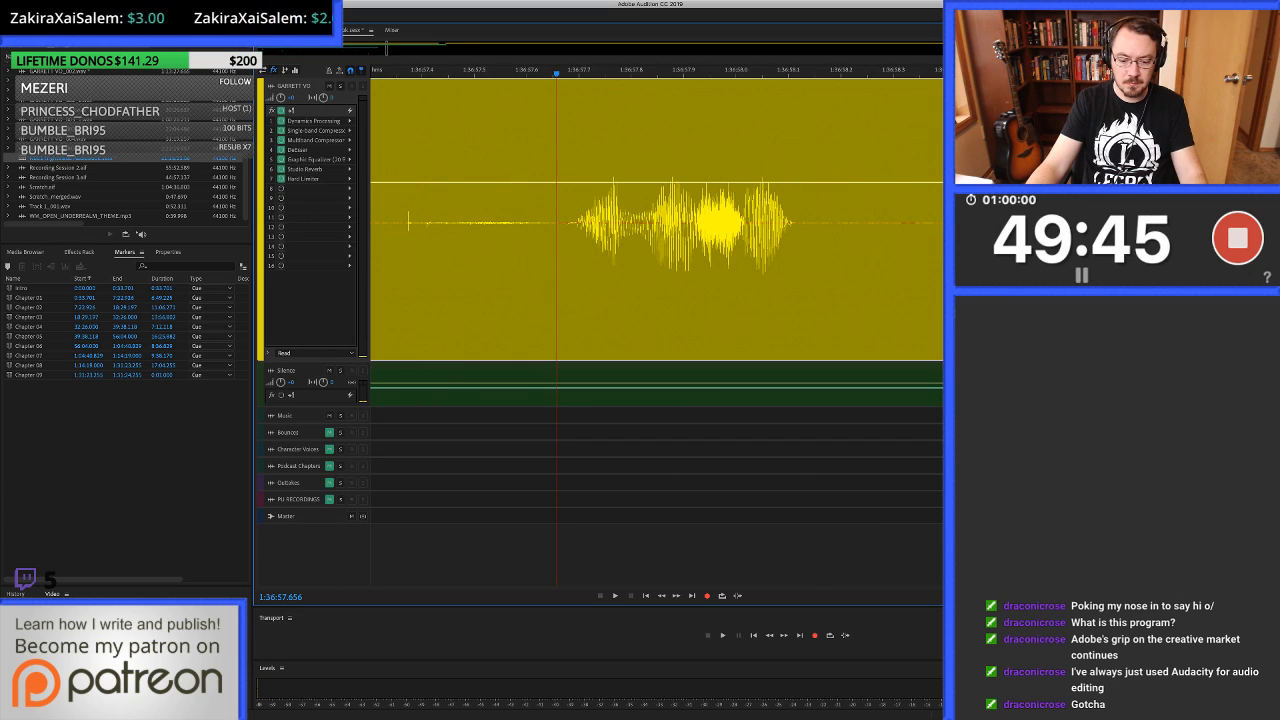
{"action": "left_click", "coordinate": [569, 222]}
{"action": "key", "text": "super+k"}
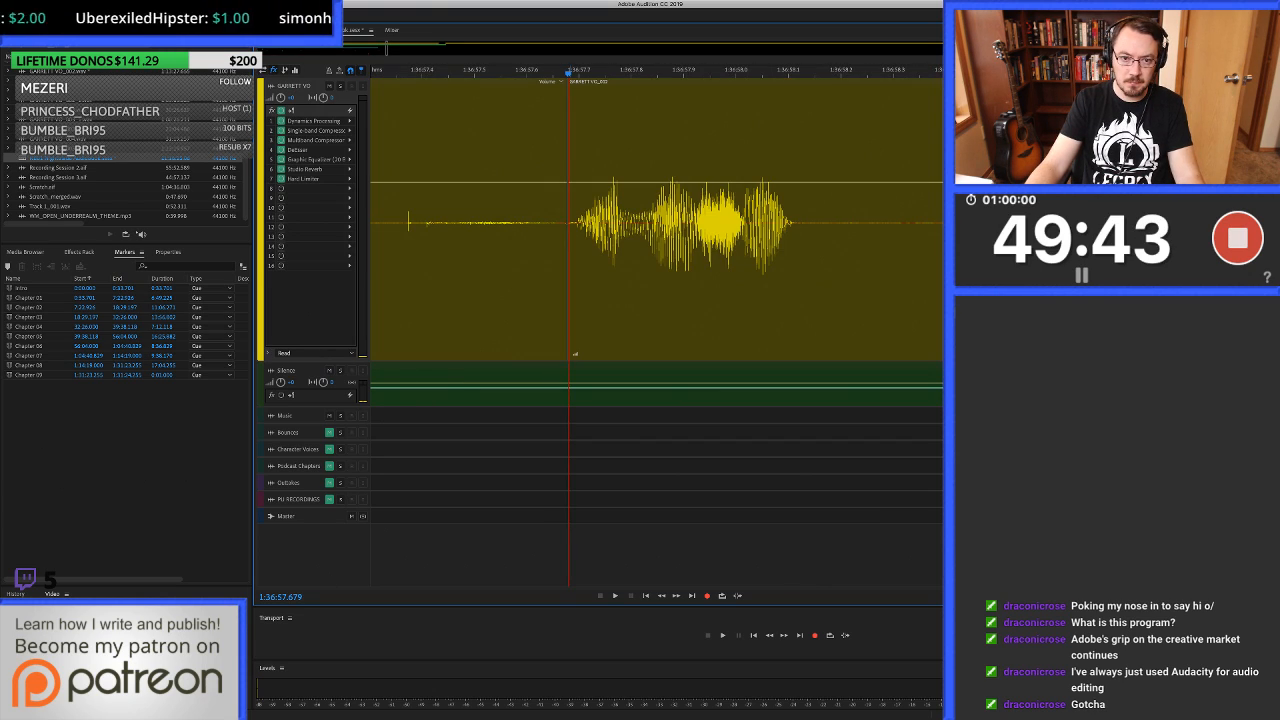
Listen to the voice-over near 1:37:28 and compare it with the speech right after the 1:36:57.679 split.
{"action": "scroll", "coordinate": [591, 222], "scroll_direction": "down", "scroll_amount": 8}
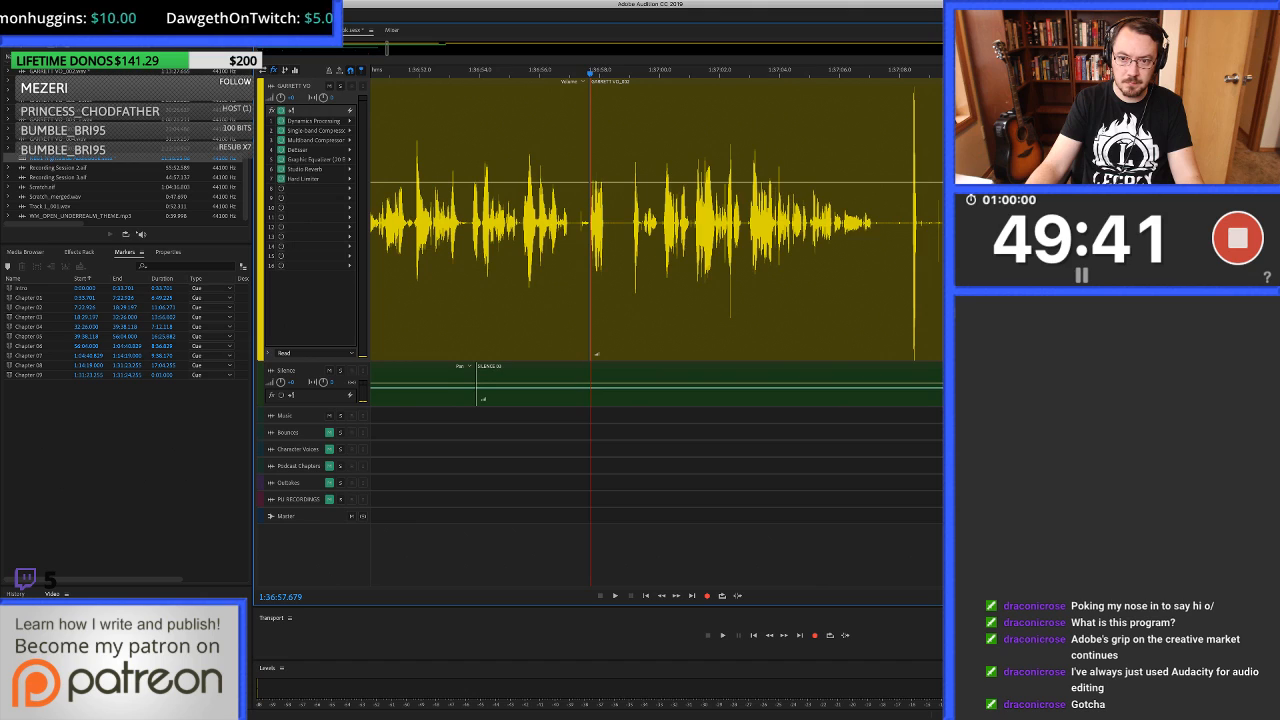
{"action": "scroll", "coordinate": [591, 222], "scroll_direction": "right", "scroll_amount": 3}
{"action": "scroll", "coordinate": [910, 222], "scroll_direction": "down", "scroll_amount": 4}
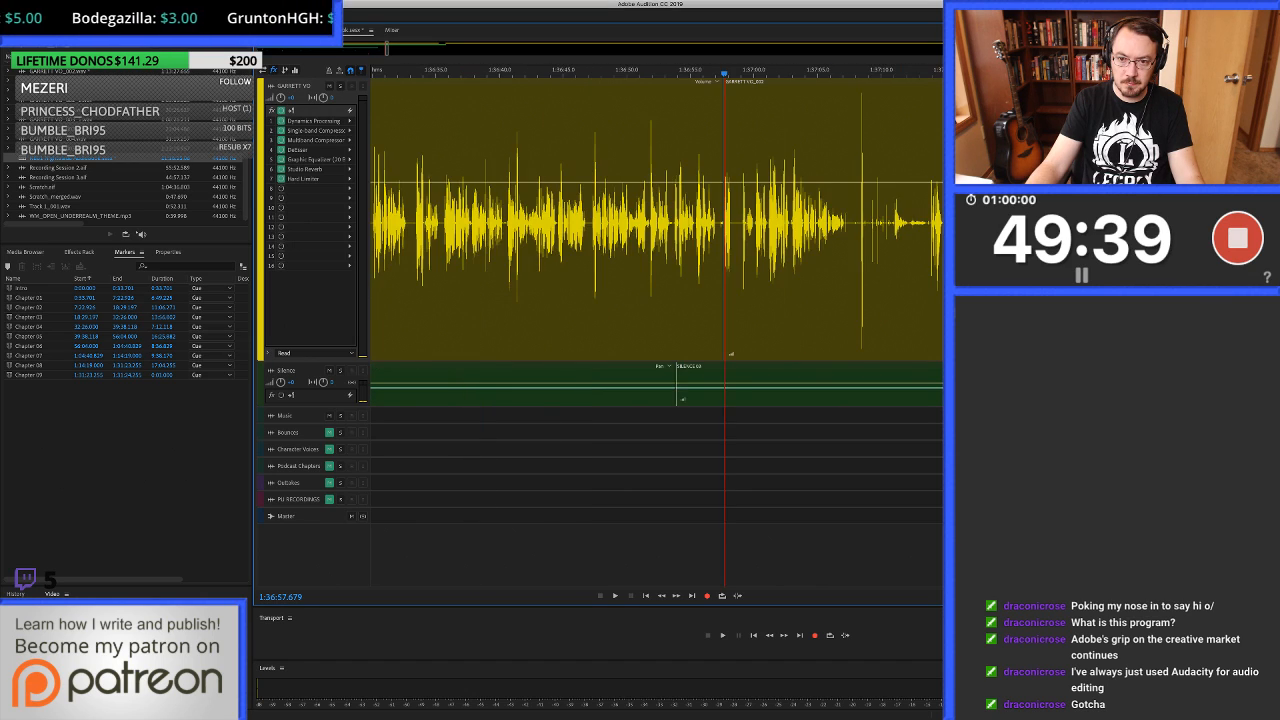
{"action": "scroll", "coordinate": [910, 222], "scroll_direction": "right", "scroll_amount": 2}
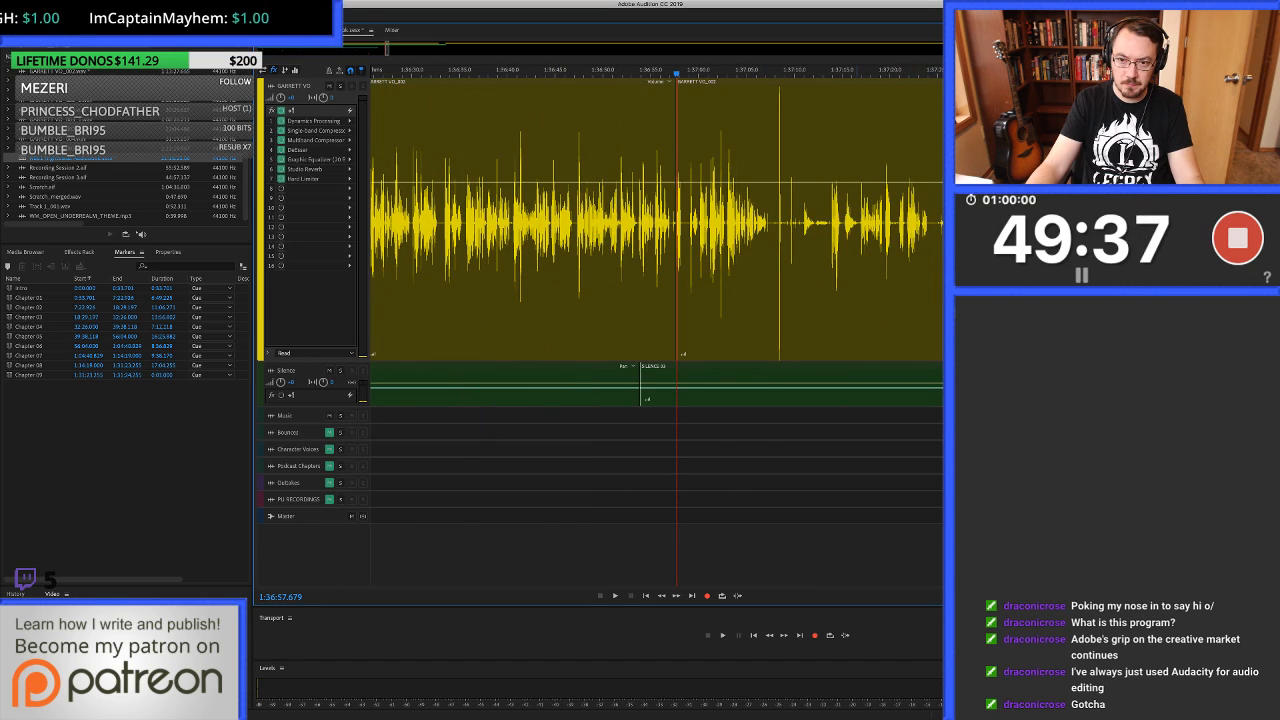
{"action": "left_click", "coordinate": [856, 222]}
{"action": "key", "text": "space"}
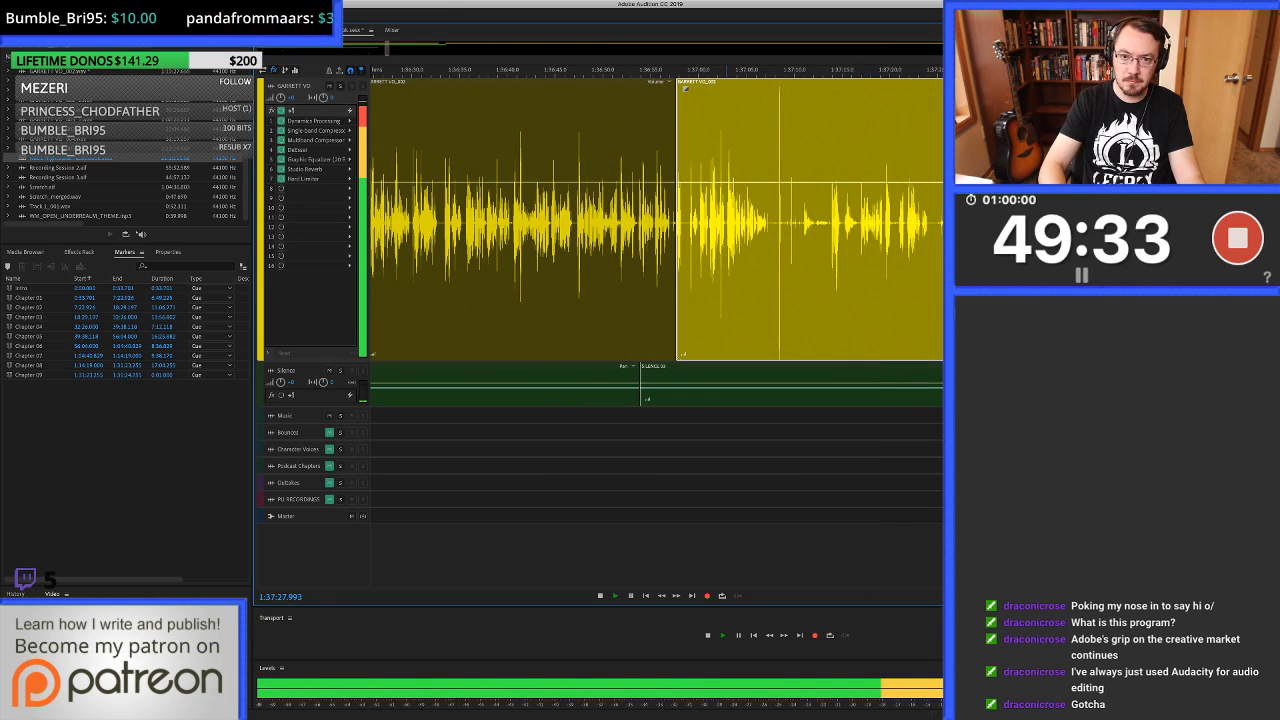
{"action": "key", "text": "space"}
{"action": "left_click", "coordinate": [677, 222]}
{"action": "key", "text": "space"}
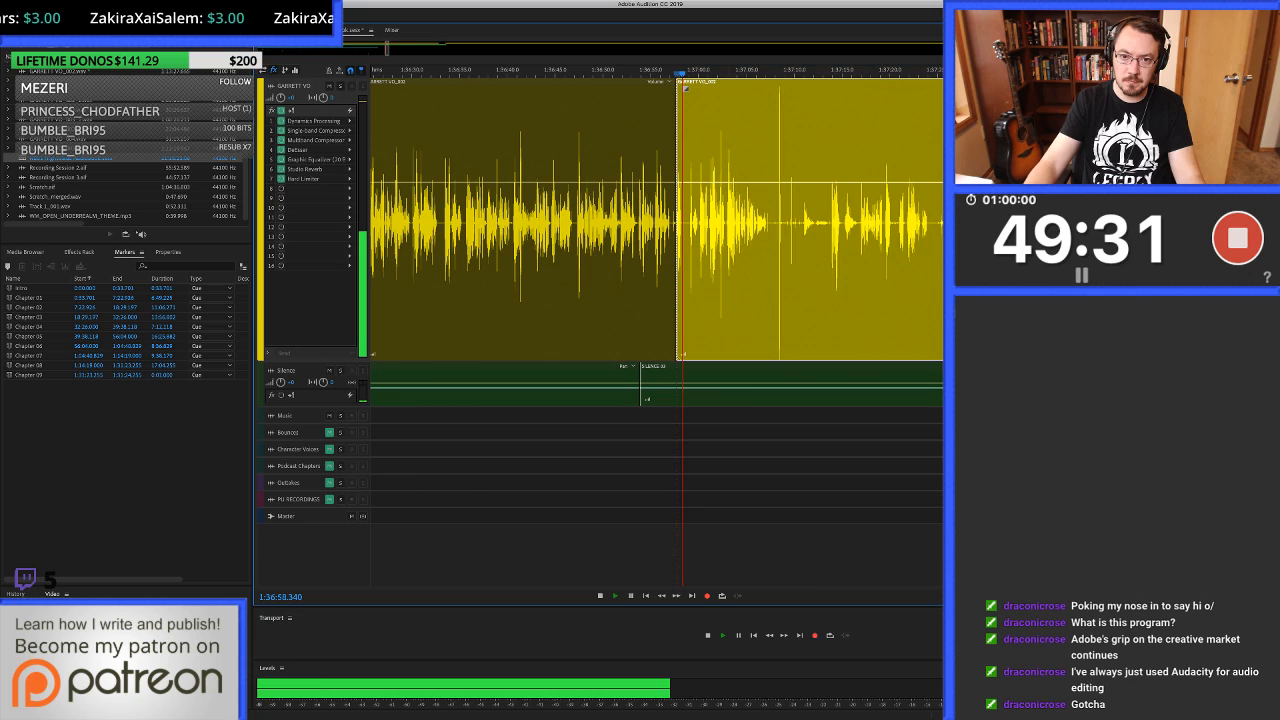
{"action": "key", "text": "space"}
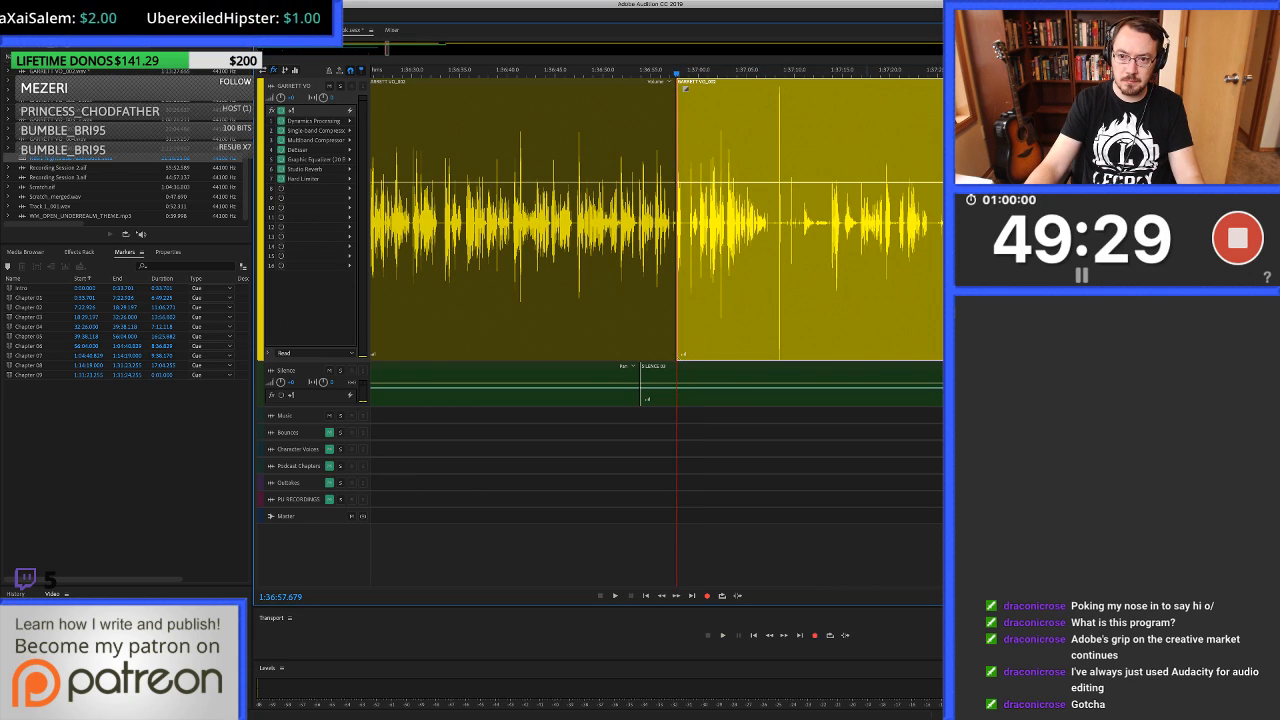
Ripple-delete the voice-over from the split at 1:36:57.679 to just before the speech at about 1:37:26.5.
{"action": "left_click", "coordinate": [951, 222], "text": "shift"}
{"action": "scroll", "coordinate": [951, 222], "scroll_direction": "up", "scroll_amount": 5}
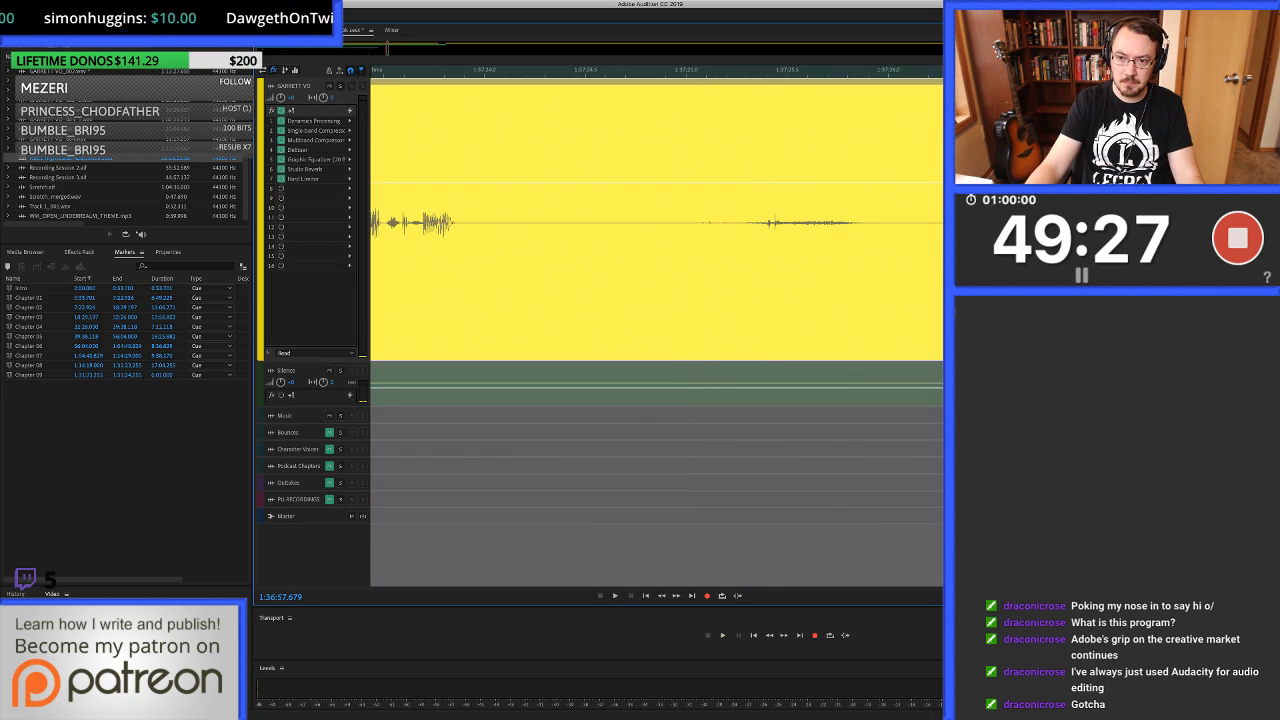
{"action": "scroll", "coordinate": [656, 222], "scroll_direction": "up", "scroll_amount": 5}
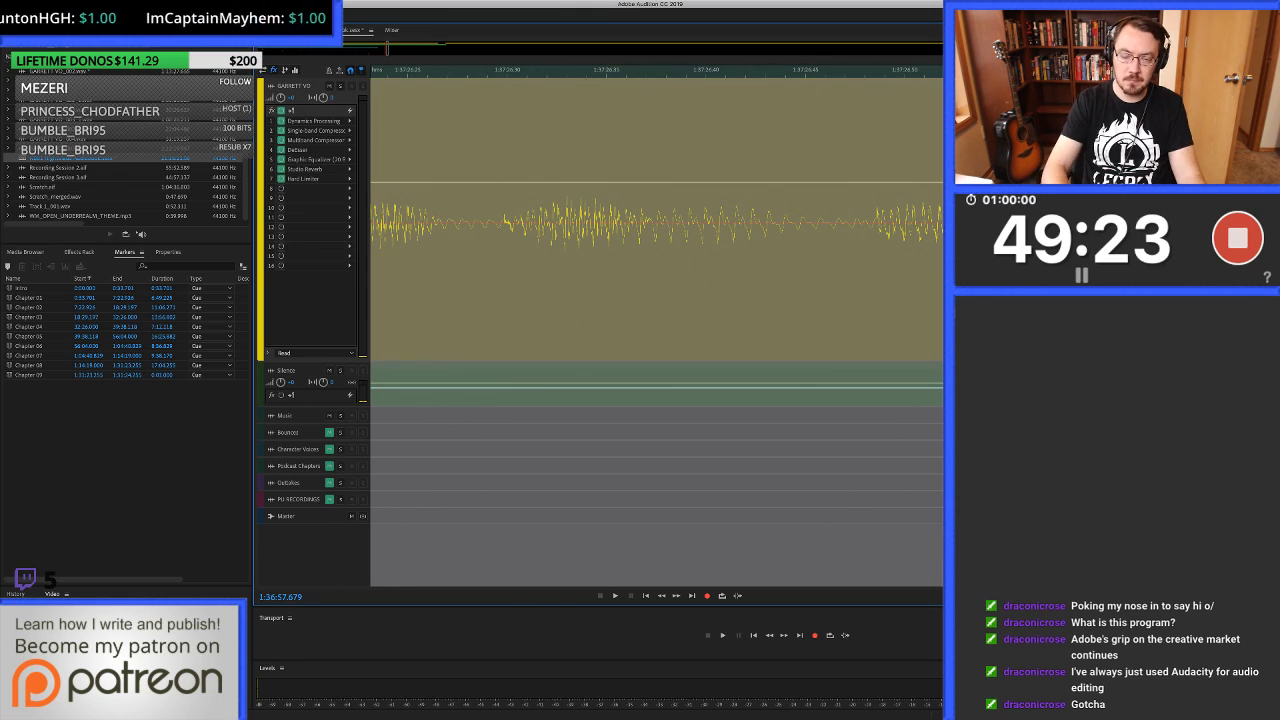
{"action": "left_click", "coordinate": [840, 222]}
{"action": "key", "text": "super+alt+Left"}
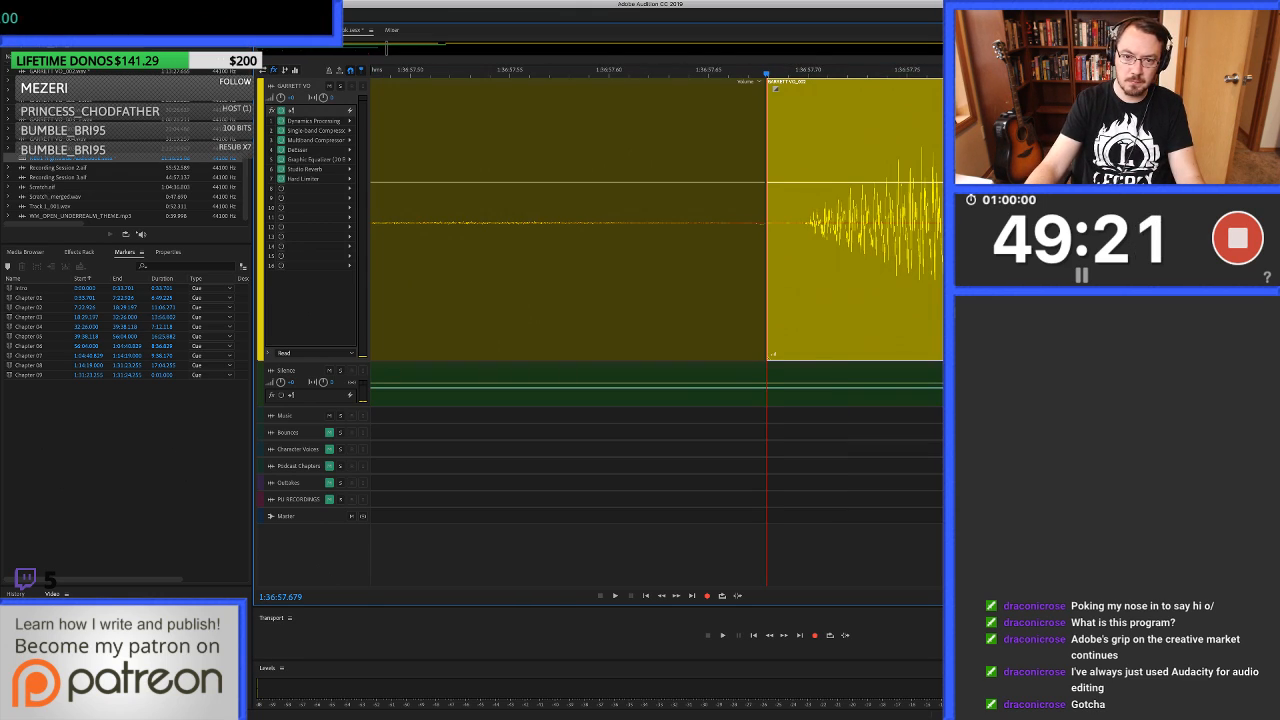
{"action": "scroll", "coordinate": [840, 222], "scroll_direction": "down", "scroll_amount": 3}
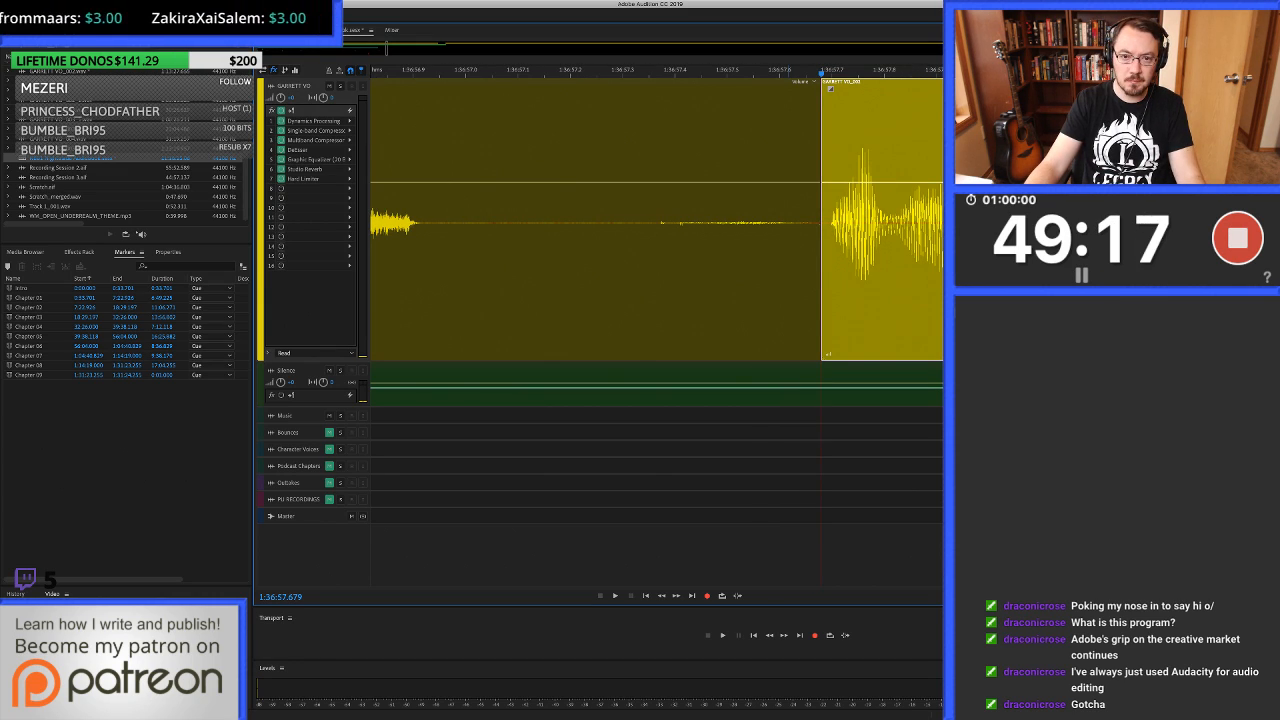
Auto-heal the click in the voice-over pause starting at 1:36:57.364, then return to the multitrack session.
{"action": "left_click_drag", "start_coordinate": [686, 240], "coordinate": [646, 240]}
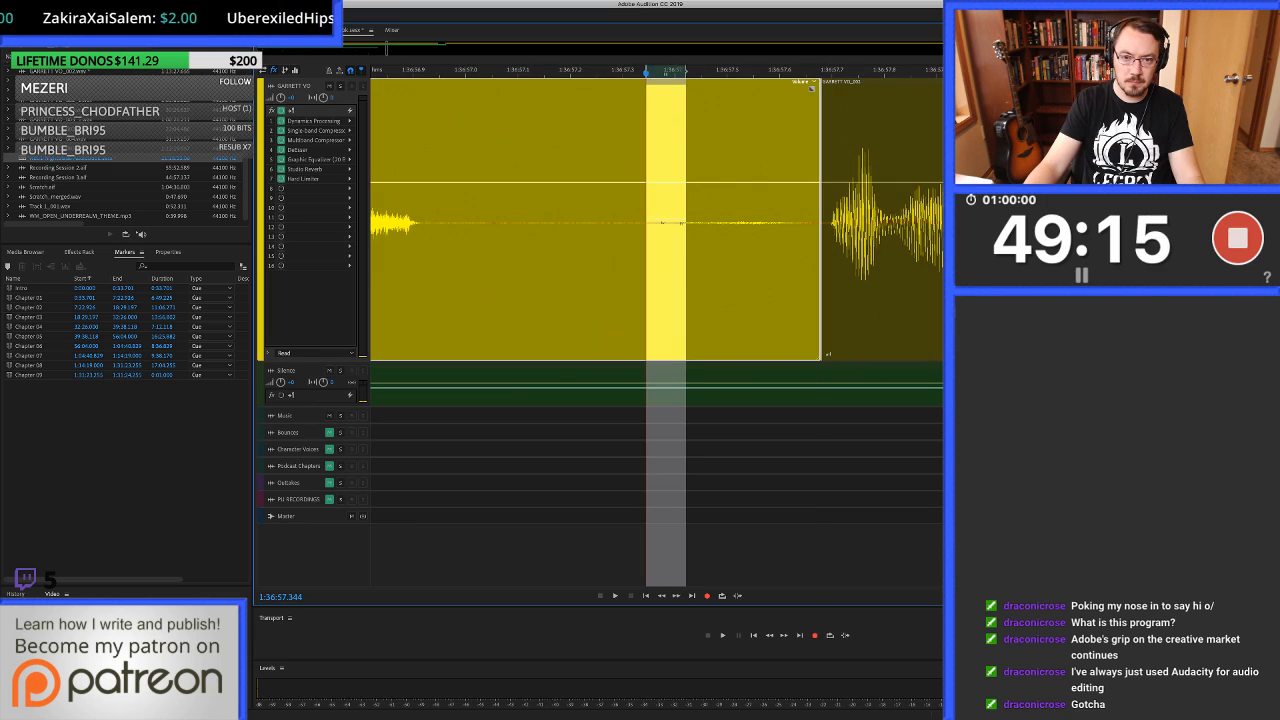
{"action": "double_click", "coordinate": [665, 240]}
{"action": "scroll", "coordinate": [600, 325], "scroll_direction": "right", "scroll_amount": 3}
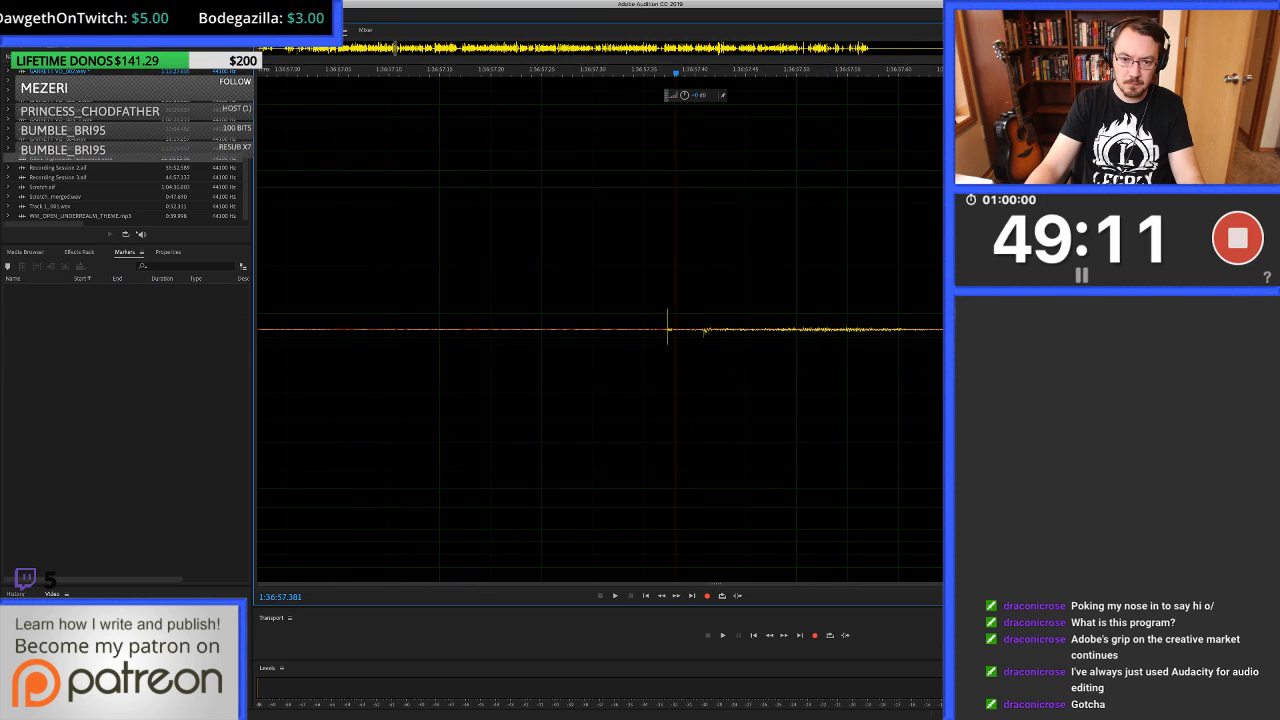
{"action": "left_click_drag", "start_coordinate": [658, 300], "coordinate": [720, 300]}
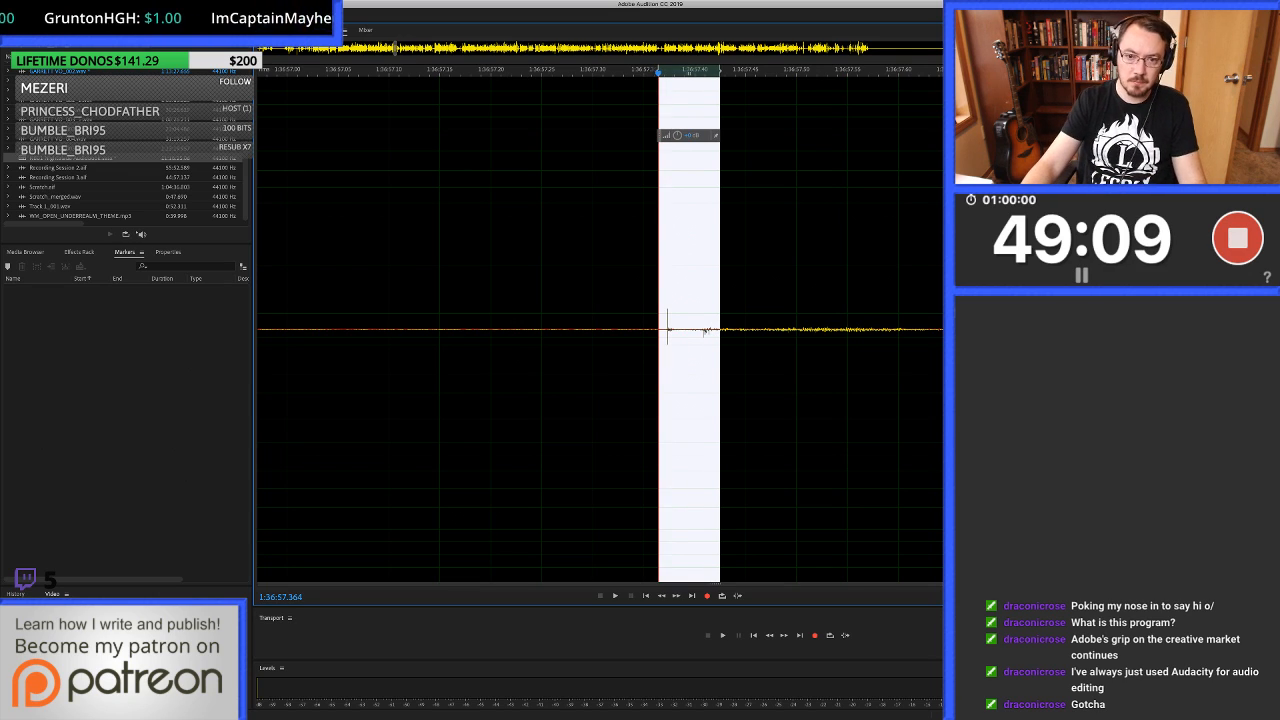
{"action": "key", "text": "super+u"}
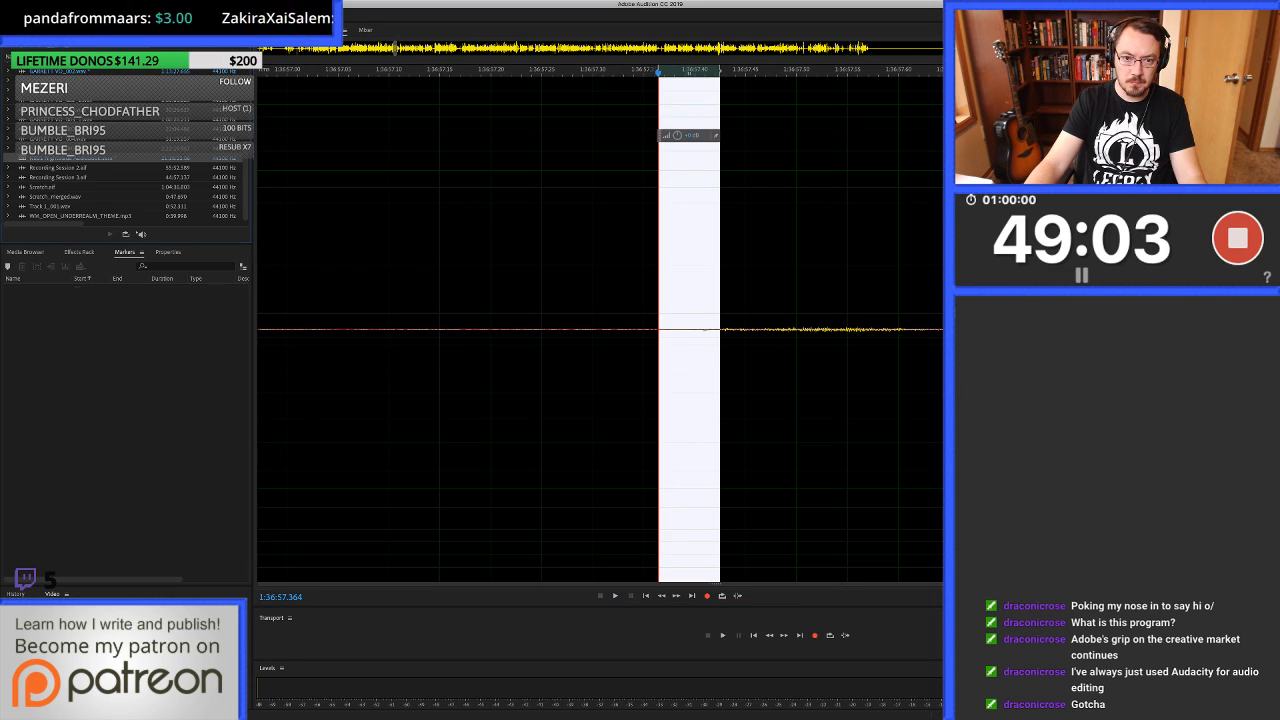
{"action": "key", "text": "0"}
{"action": "scroll", "coordinate": [560, 222], "scroll_direction": "down", "scroll_amount": 3}
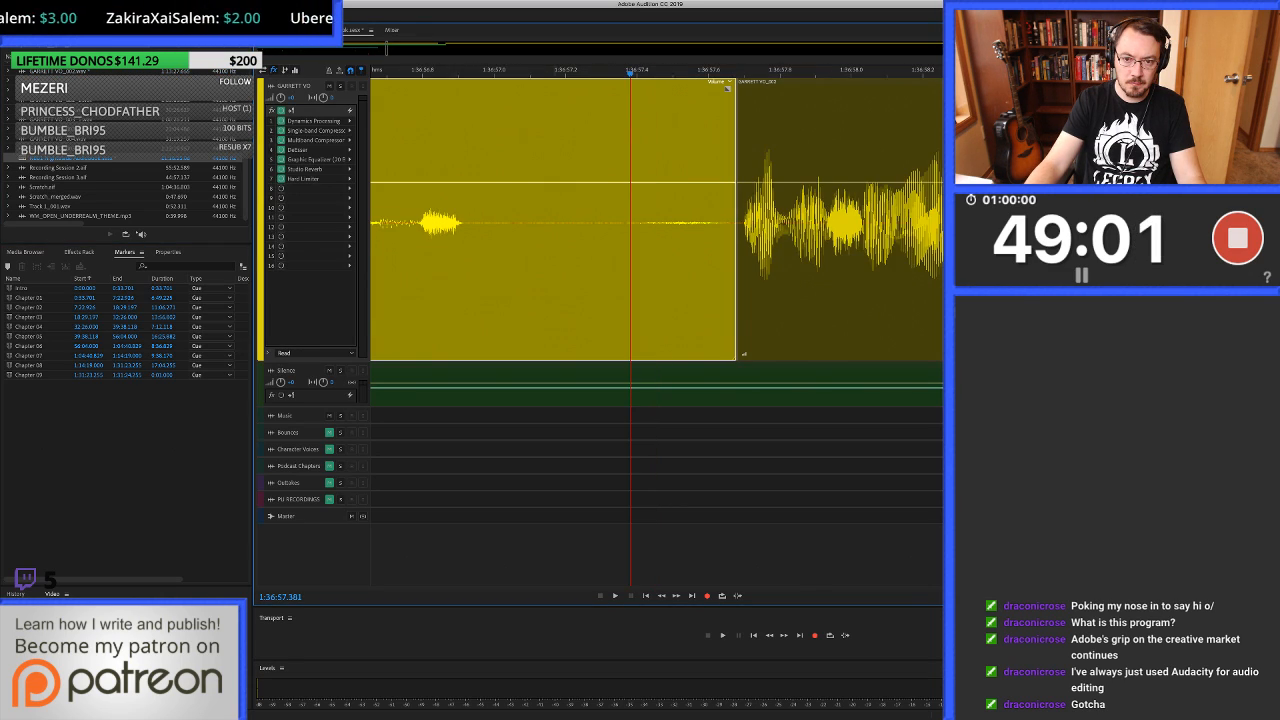
Crossfade the two voice-over clips over a very short range at the 1:36:57.679 split.
{"action": "scroll", "coordinate": [695, 222], "scroll_direction": "up", "scroll_amount": 5}
{"action": "left_click_drag", "start_coordinate": [794, 222], "coordinate": [809, 222]}
{"action": "left_click", "coordinate": [780, 222]}
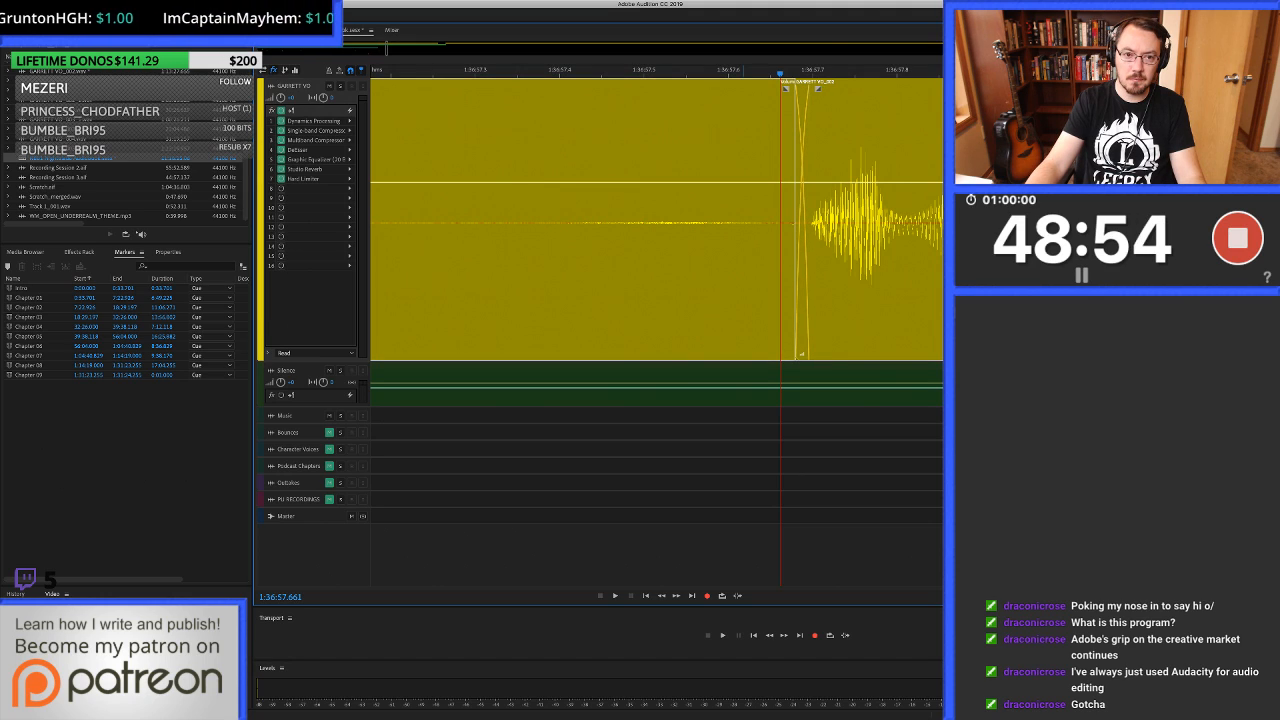
{"action": "scroll", "coordinate": [735, 222], "scroll_direction": "down", "scroll_amount": 5}
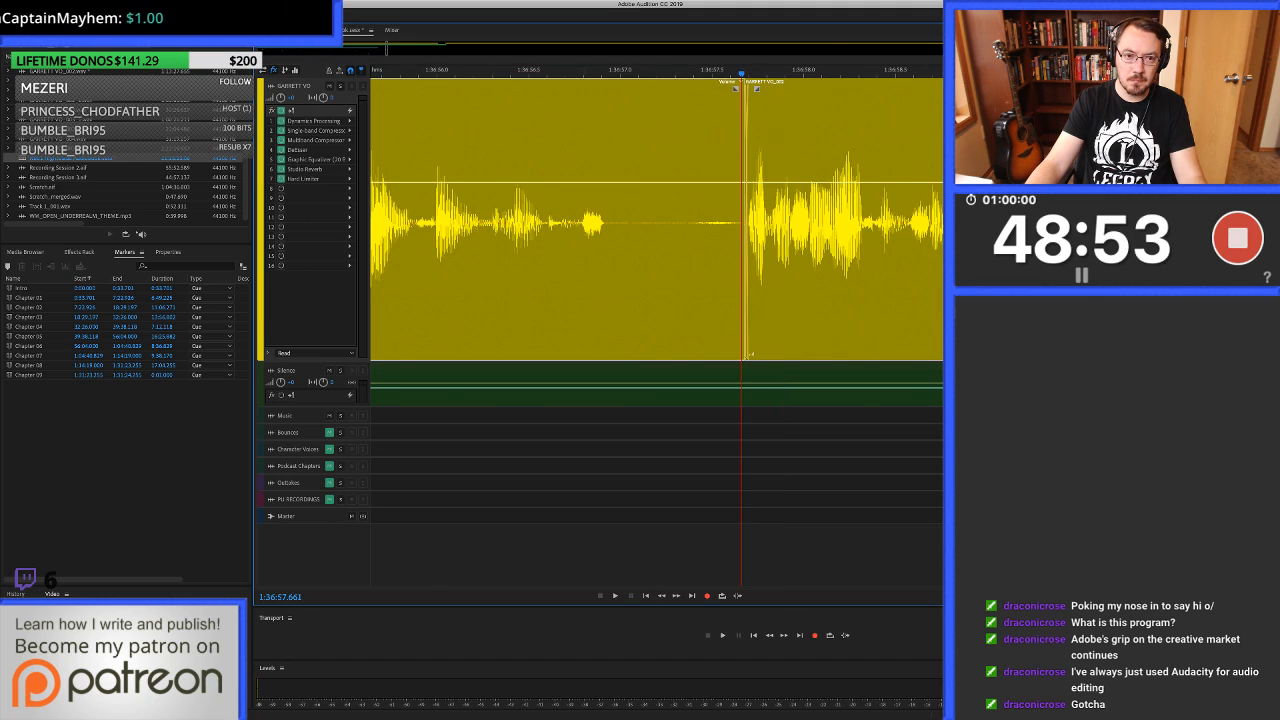
Play the voice-over across the join at 1:36:57.679 and listen on to about 1:37:01.
{"action": "scroll", "coordinate": [505, 222], "scroll_direction": "down", "scroll_amount": 4}
{"action": "scroll", "coordinate": [502, 222], "scroll_direction": "down", "scroll_amount": 2}
{"action": "left_click", "coordinate": [418, 222]}
{"action": "key", "text": "space"}
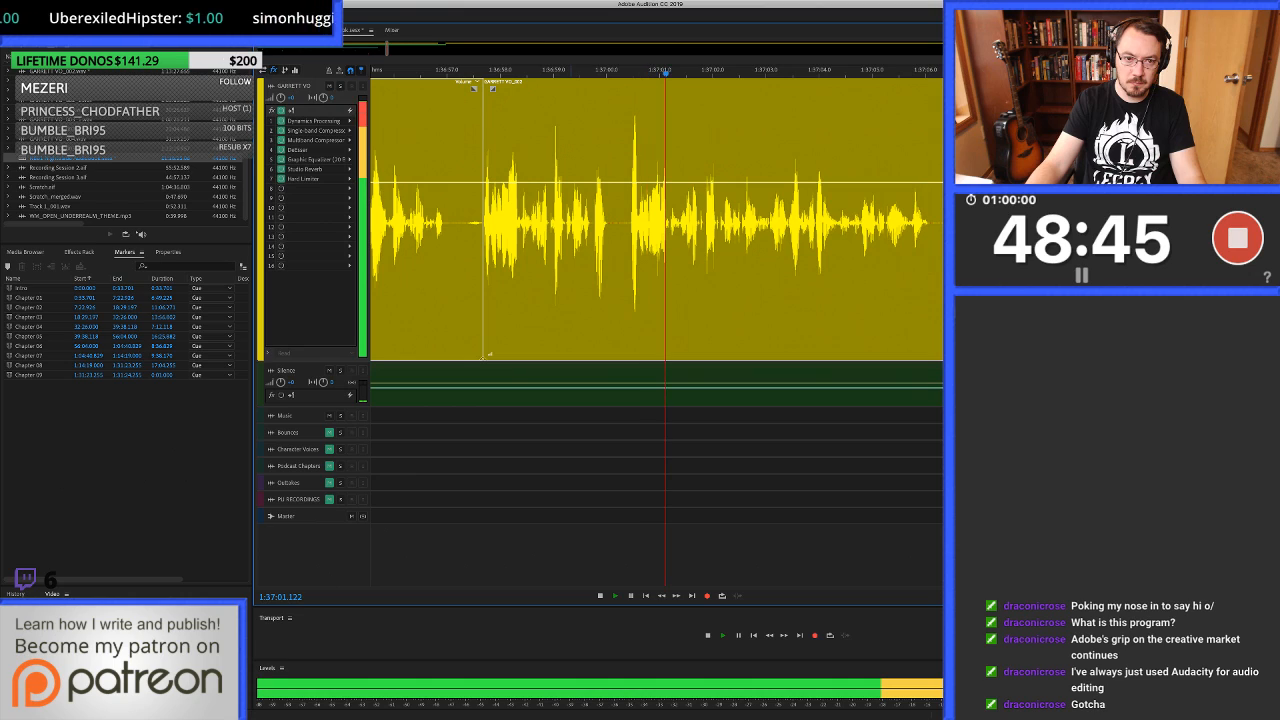
{"action": "key", "text": "space"}
Ripple-delete the voice-over from the 1:36:57.679 split to just before the speech at about 1:37:00.5.
{"action": "left_click", "coordinate": [589, 270]}
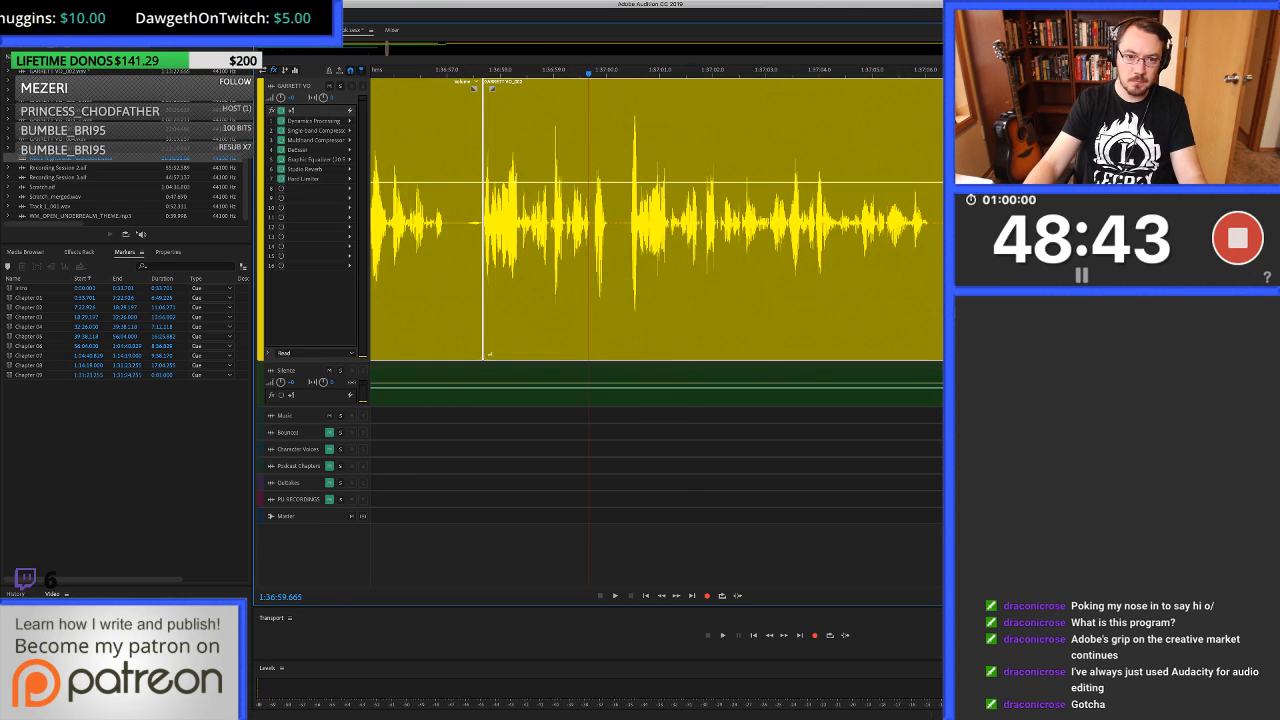
{"action": "left_click", "coordinate": [483, 270]}
{"action": "scroll", "coordinate": [587, 270], "scroll_direction": "up", "scroll_amount": 3}
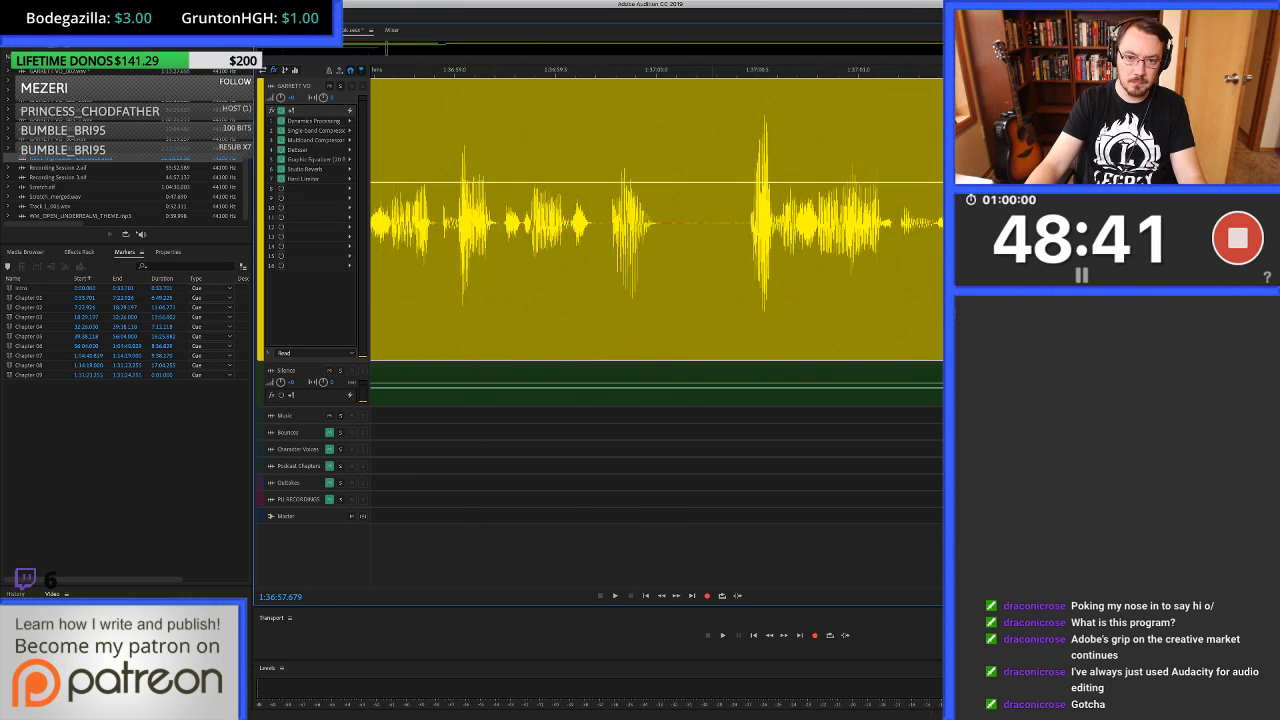
{"action": "left_click", "coordinate": [747, 270], "text": "shift"}
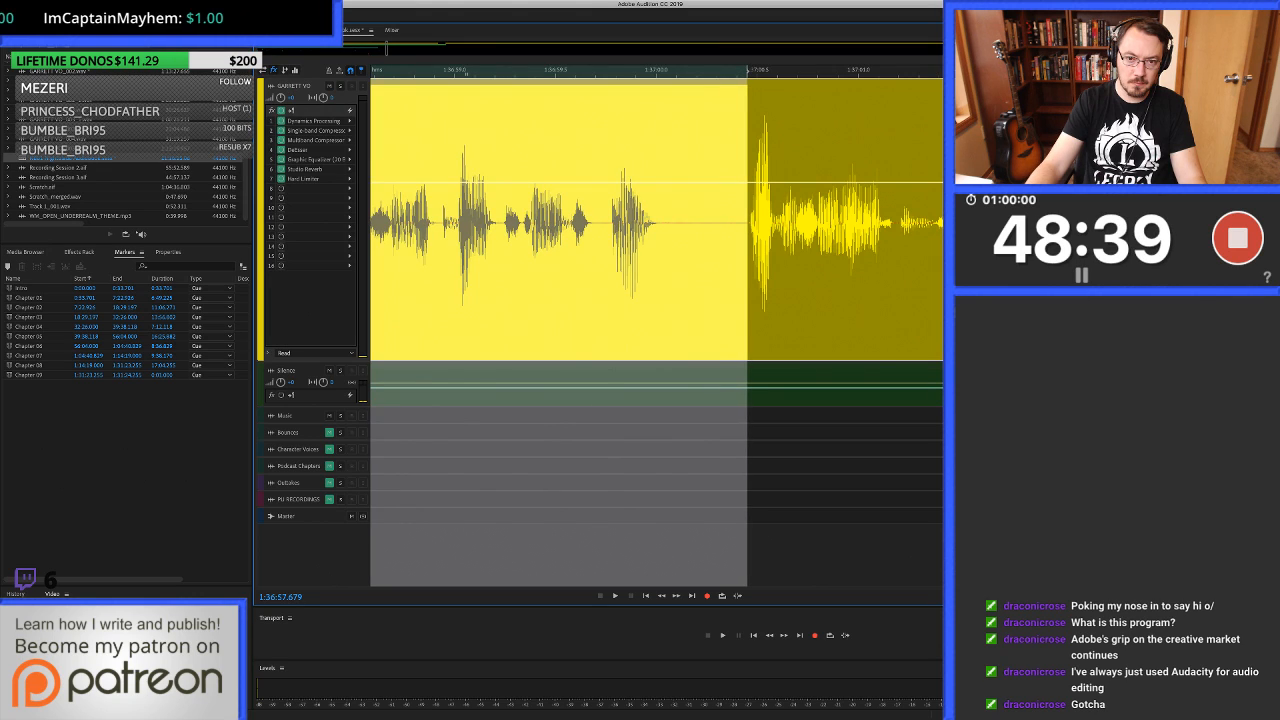
{"action": "key", "text": "Delete"}
{"action": "left_click", "coordinate": [709, 270]}
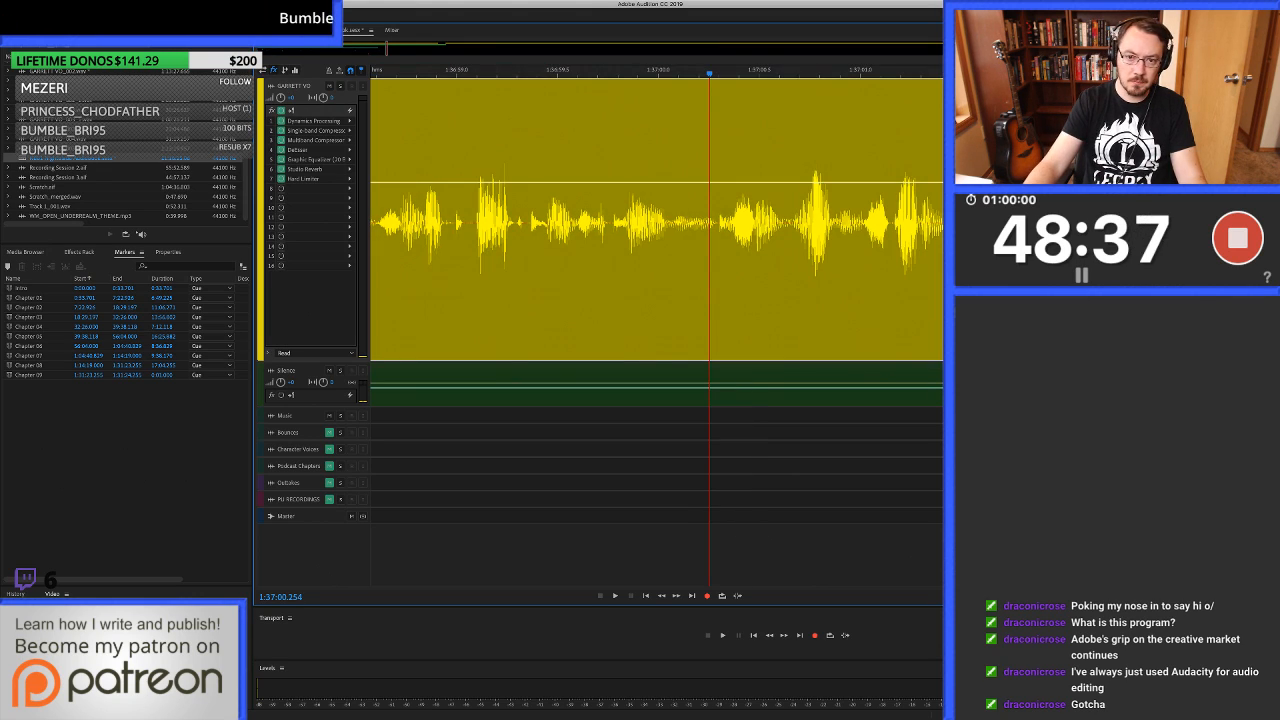
Crossfade the two voice-over clips over a short range starting at 1:36:57.673 across their join, undoing the first attempt.
{"action": "key", "text": "super+Left"}
{"action": "key", "text": "equal"}
{"action": "key", "text": "equal"}
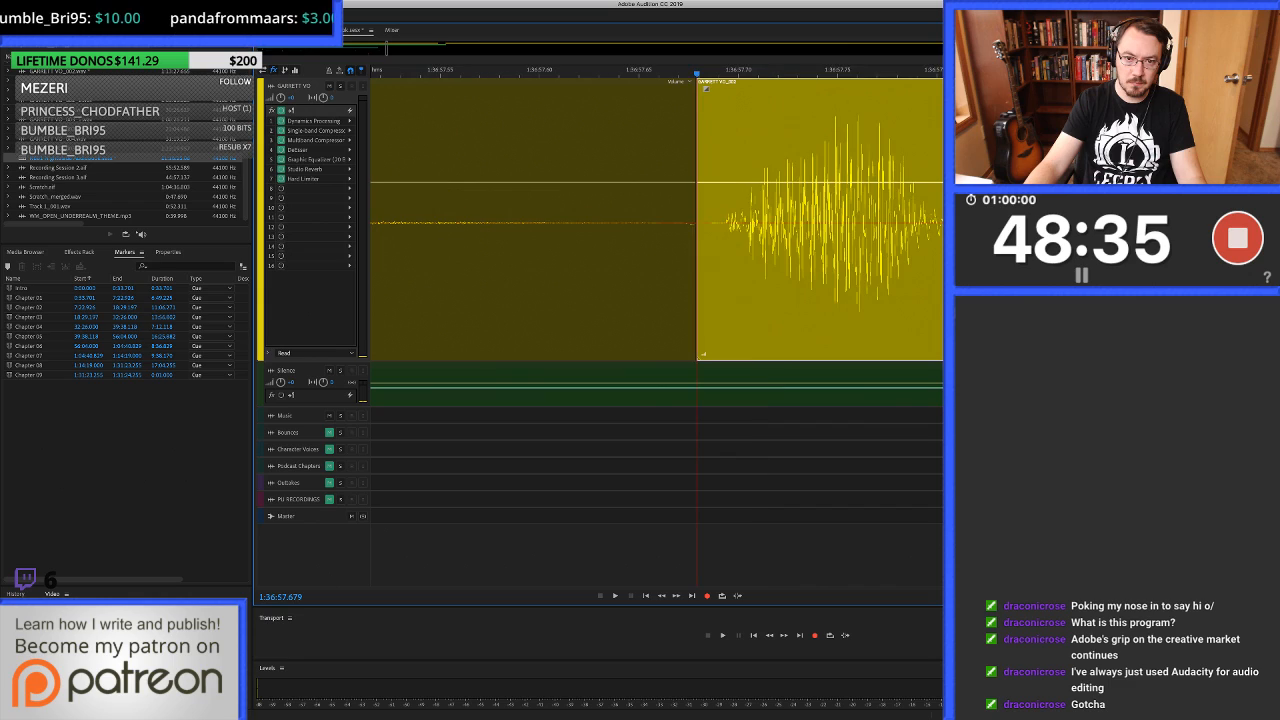
{"action": "left_click_drag", "start_coordinate": [679, 270], "coordinate": [696, 270]}
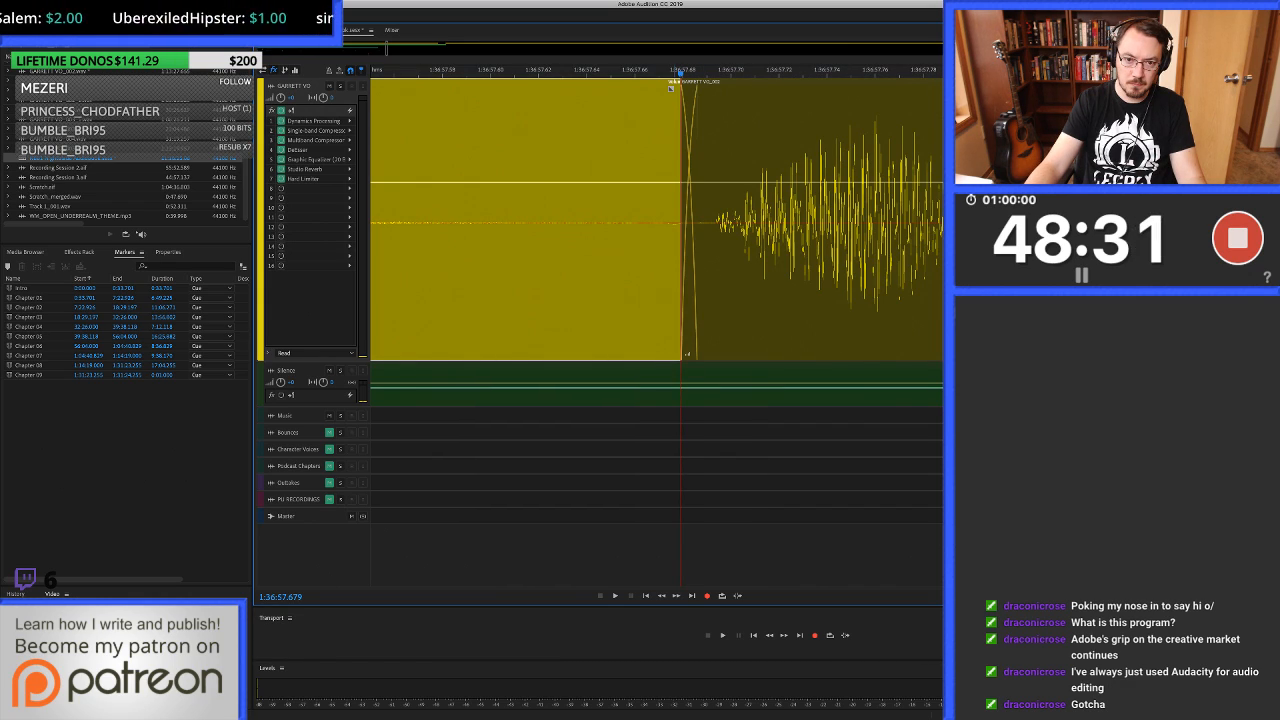
{"action": "key", "text": "Left"}
{"action": "key", "text": "super+z"}
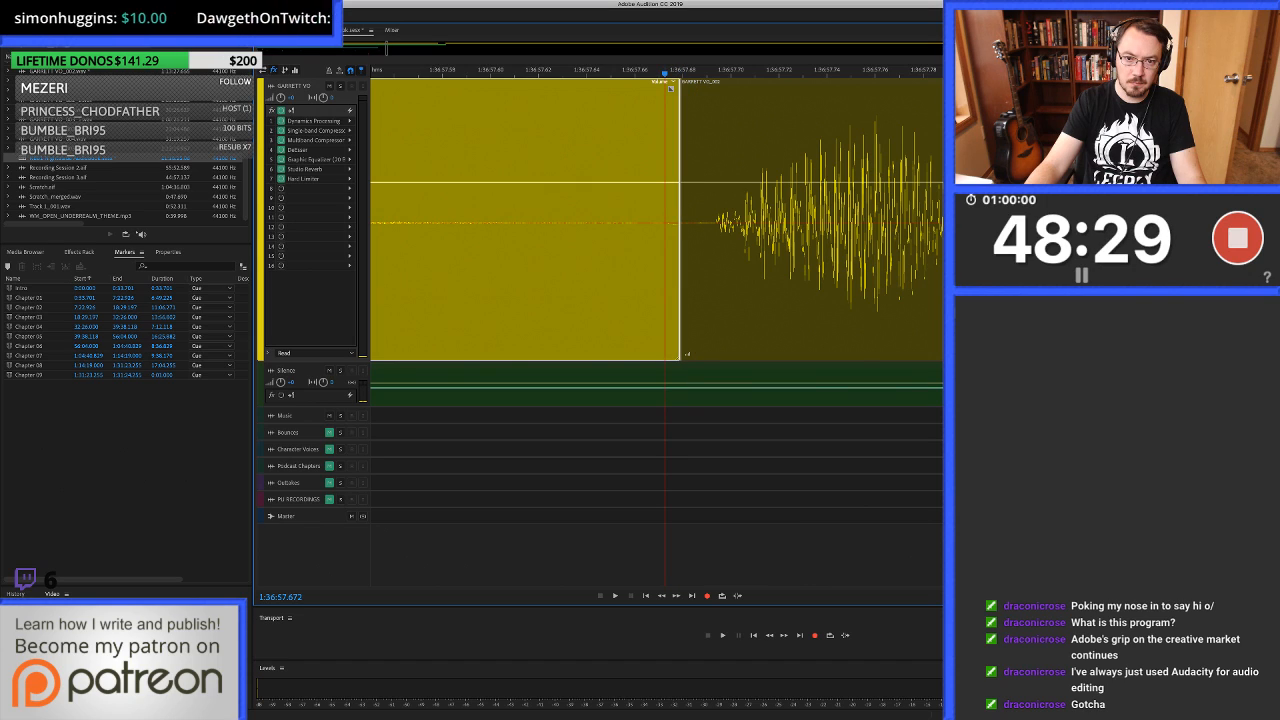
{"action": "left_click_drag", "start_coordinate": [668, 270], "coordinate": [692, 270]}
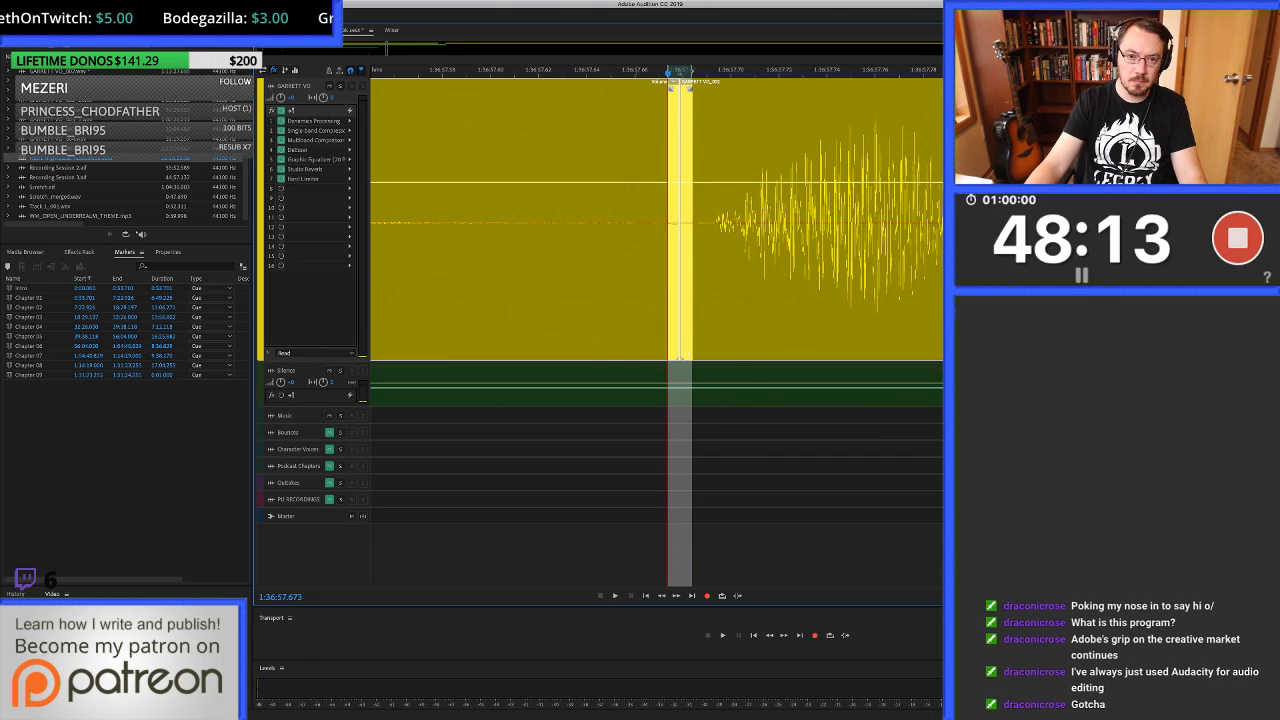
{"action": "scroll", "coordinate": [639, 222], "scroll_direction": "down", "scroll_amount": 5}
{"action": "scroll", "coordinate": [639, 222], "scroll_direction": "up", "scroll_amount": 3}
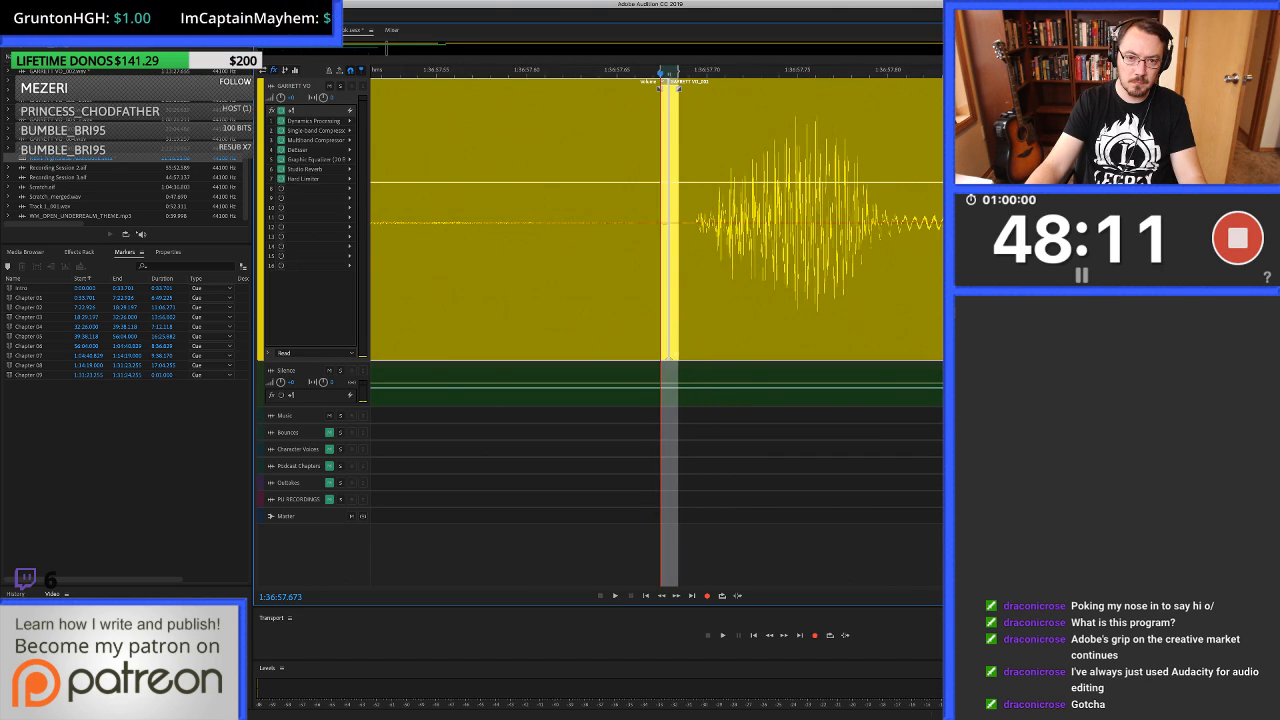
Play the voice-over from 1:36:57.660 across the crossfaded join and listen on to about 1:37:16.
{"action": "scroll", "coordinate": [660, 222], "scroll_direction": "down", "scroll_amount": 6}
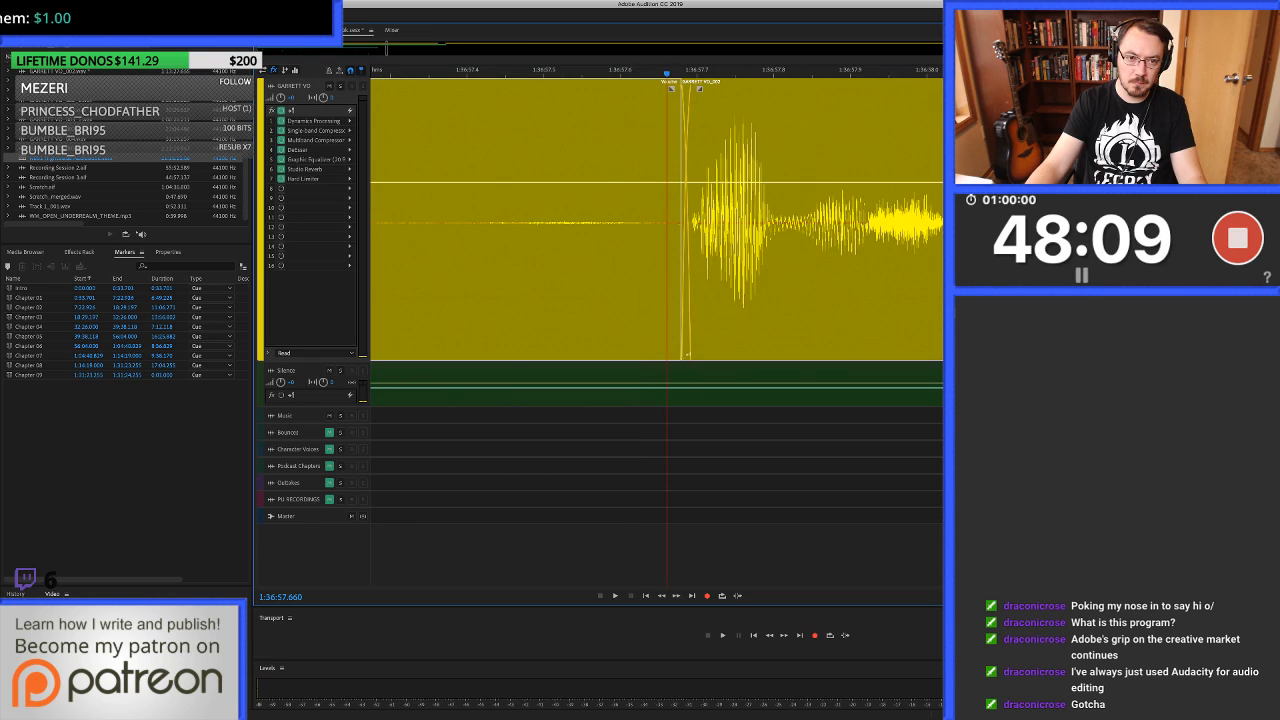
{"action": "key", "text": "space"}
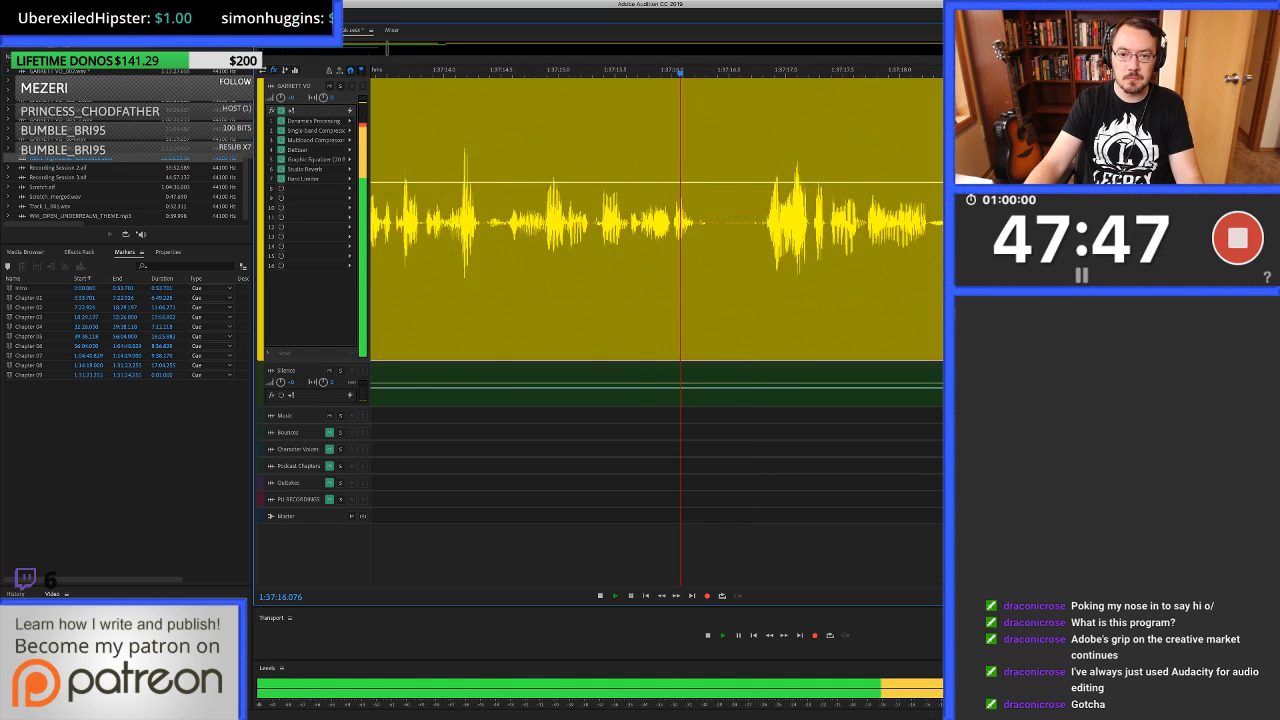
{"action": "key", "text": "space"}
Auto-heal the click in the voice-over pause from 1:37:16.713 to just before the speech that follows.
{"action": "left_click", "coordinate": [763, 222]}
{"action": "scroll", "coordinate": [763, 222], "scroll_direction": "up", "scroll_amount": 5}
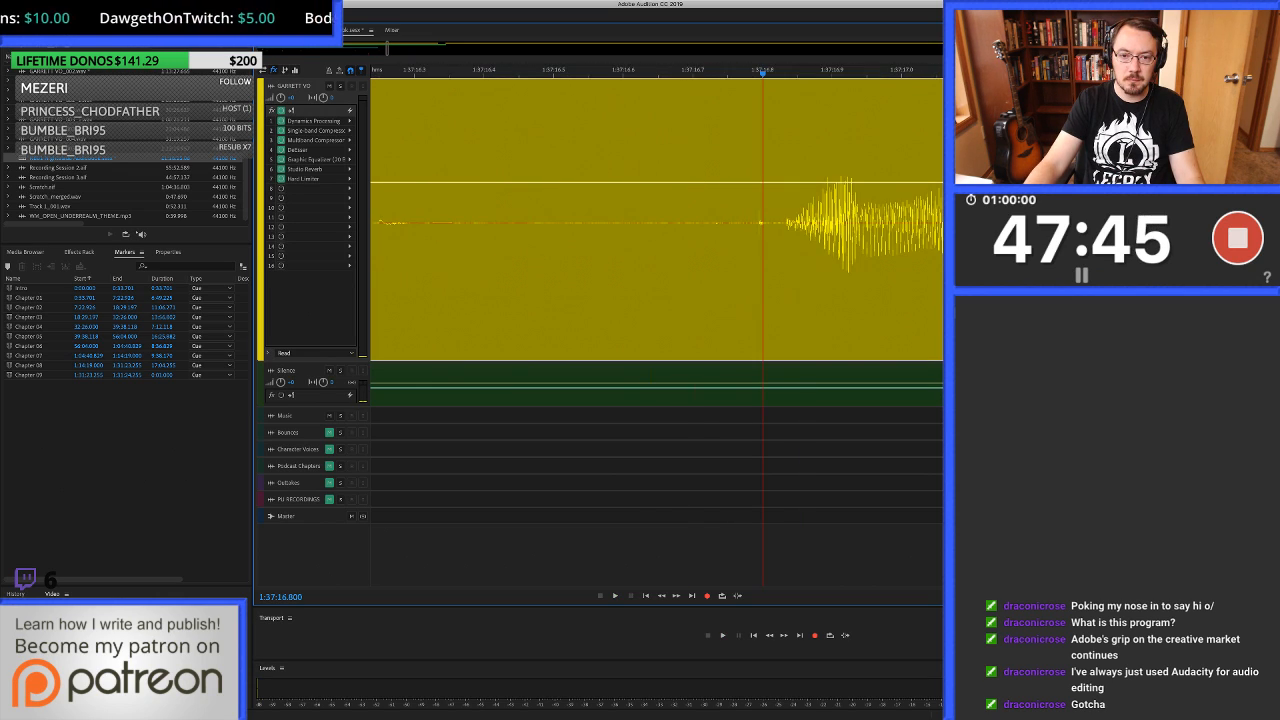
{"action": "scroll", "coordinate": [763, 222], "scroll_direction": "up", "scroll_amount": 2}
{"action": "double_click", "coordinate": [750, 222]}
{"action": "left_click_drag", "start_coordinate": [532, 300], "coordinate": [743, 300]}
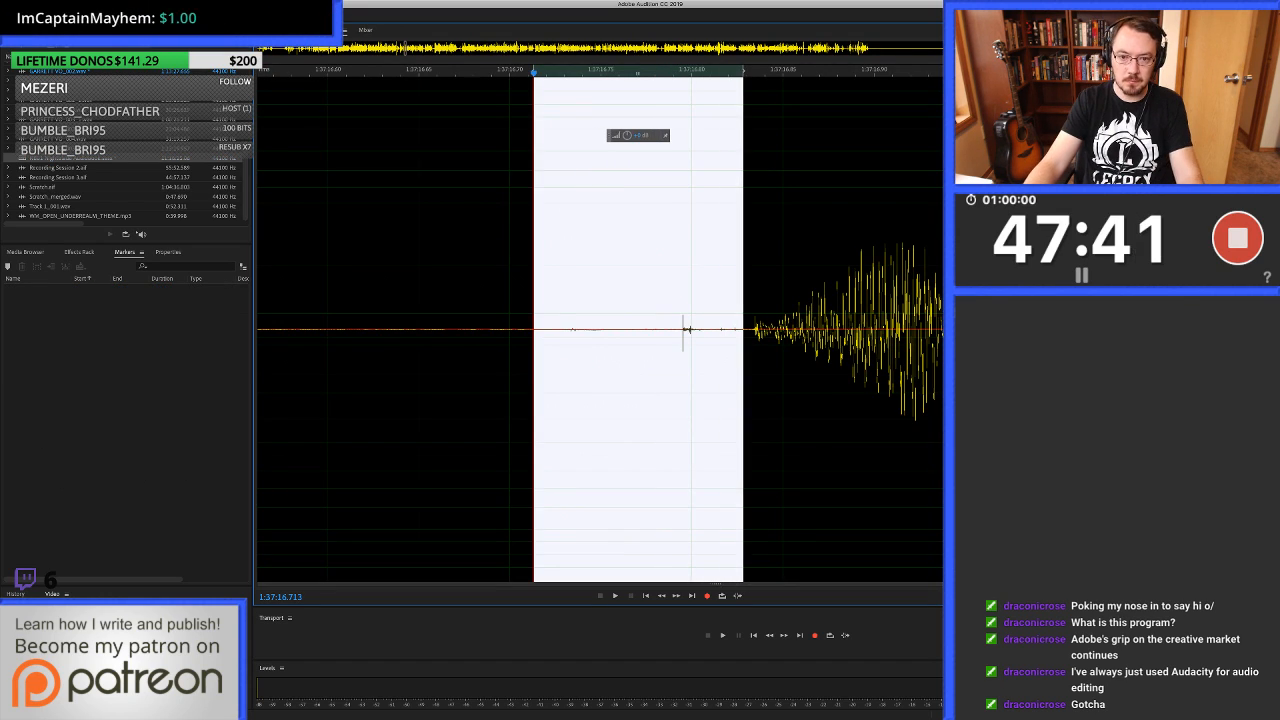
{"action": "key", "text": "super+u"}
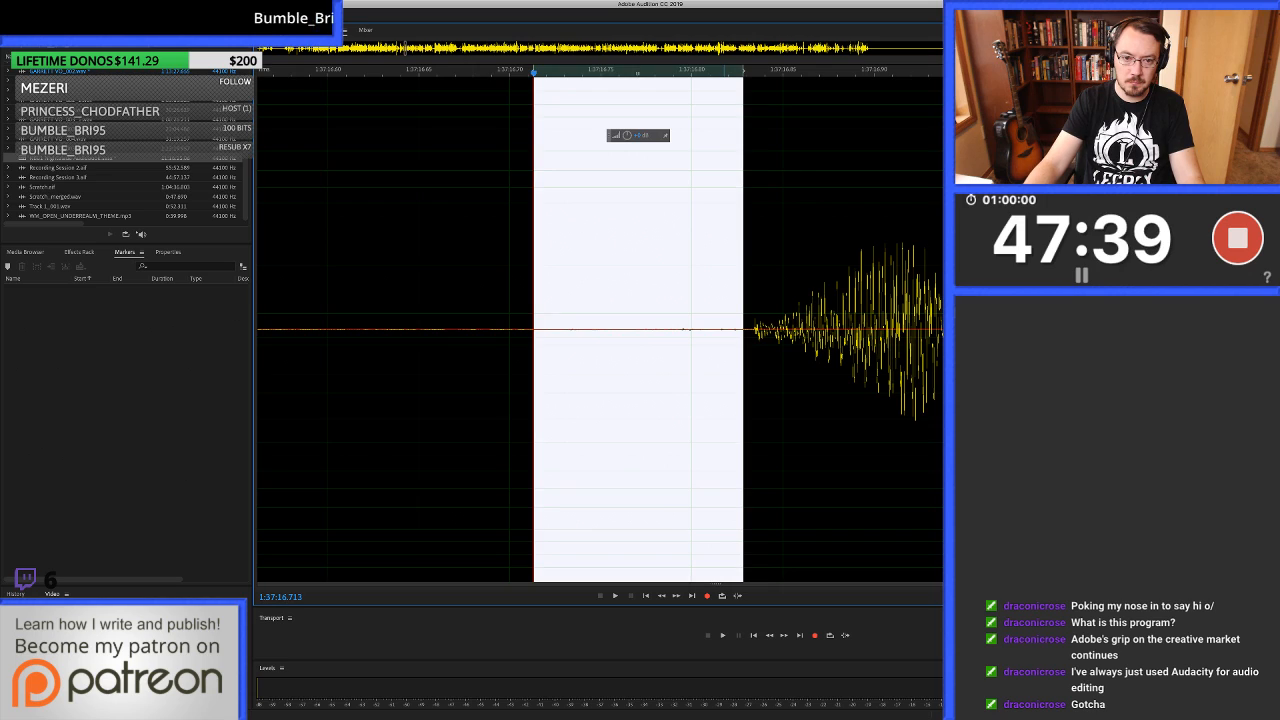
Play the voice-over across the healed pause near 1:37:16.8 and examine the waveform from 1:37:16.721 to the speech onset up close.
{"action": "left_click", "coordinate": [450, 300]}
{"action": "key", "text": "space"}
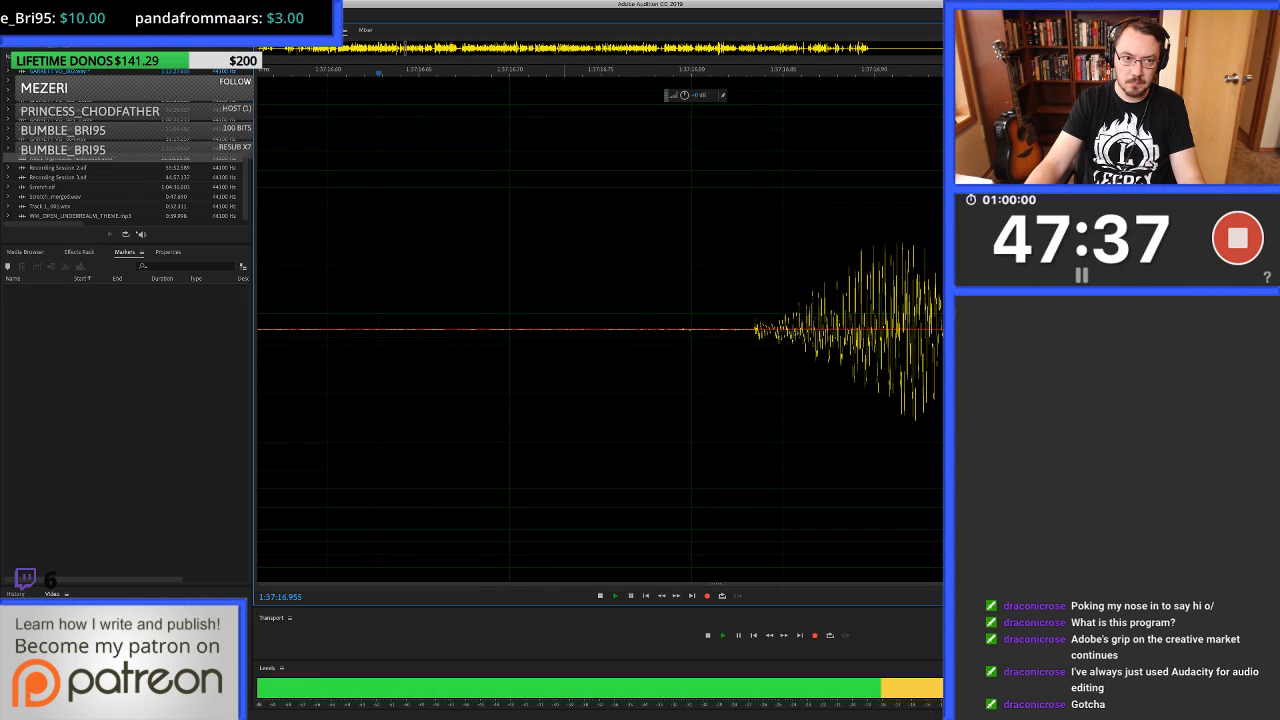
{"action": "key", "text": "space"}
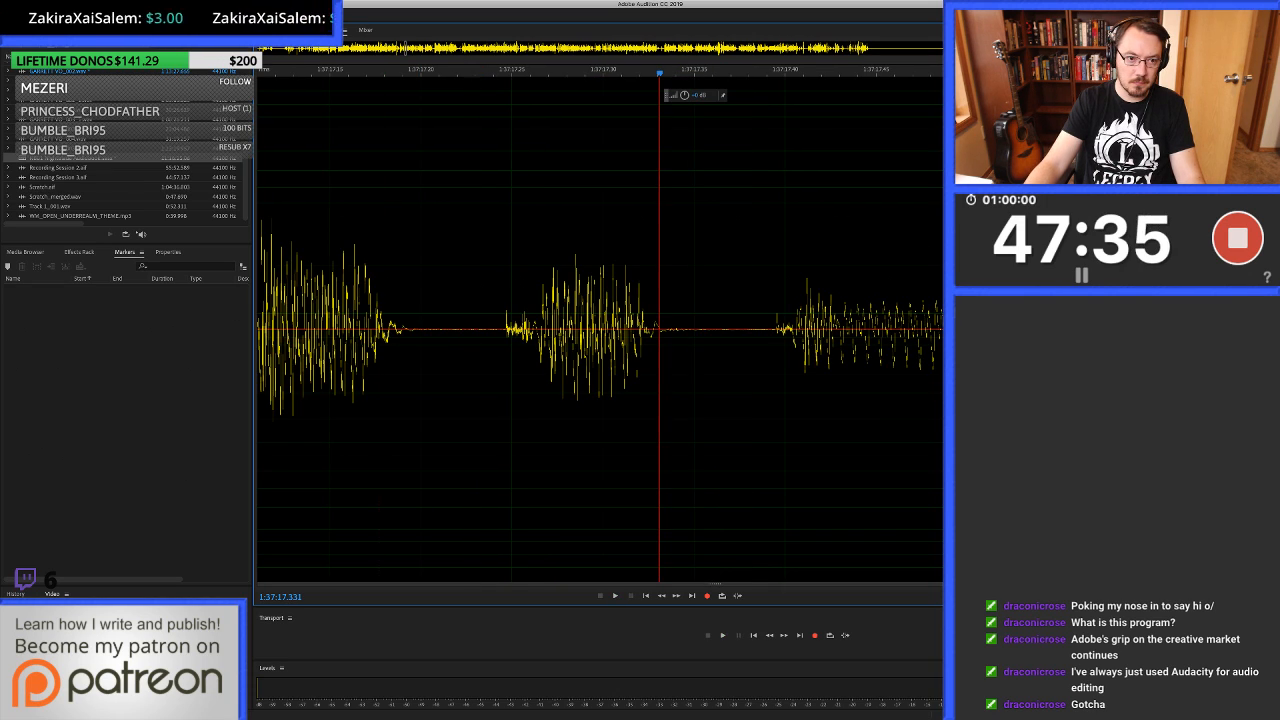
{"action": "scroll", "coordinate": [600, 328], "scroll_direction": "left", "scroll_amount": 8}
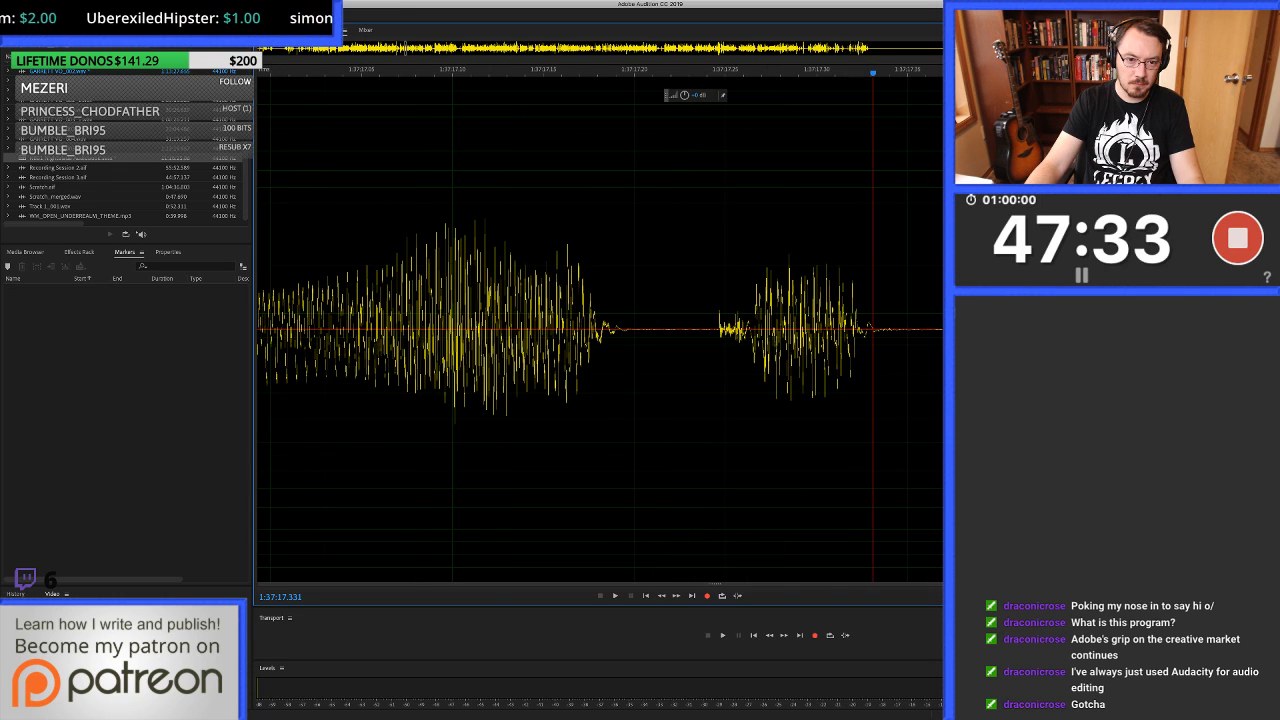
{"action": "scroll", "coordinate": [600, 328], "scroll_direction": "down", "scroll_amount": 1}
{"action": "scroll", "coordinate": [631, 328], "scroll_direction": "down", "scroll_amount": 1}
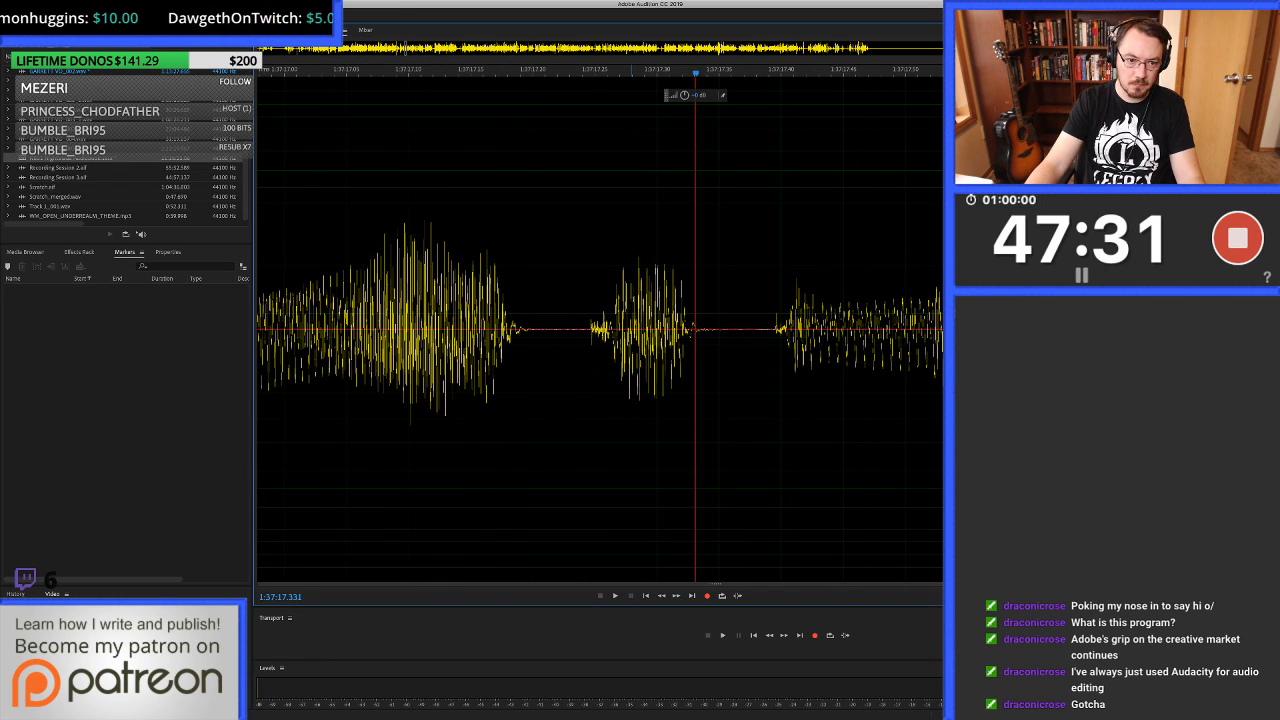
{"action": "scroll", "coordinate": [600, 328], "scroll_direction": "down", "scroll_amount": 4}
{"action": "scroll", "coordinate": [600, 328], "scroll_direction": "left", "scroll_amount": 3}
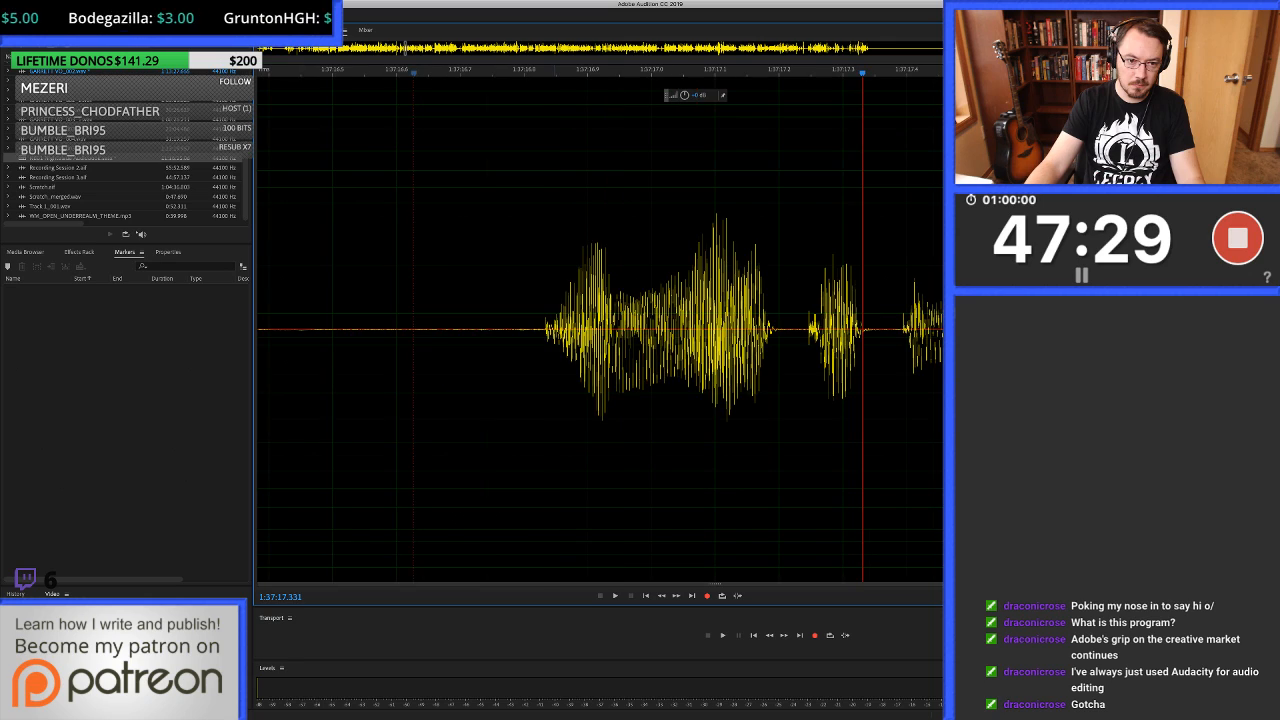
{"action": "left_click", "coordinate": [489, 329]}
{"action": "scroll", "coordinate": [489, 329], "scroll_direction": "up", "scroll_amount": 4}
{"action": "scroll", "coordinate": [489, 329], "scroll_direction": "down", "scroll_amount": 2}
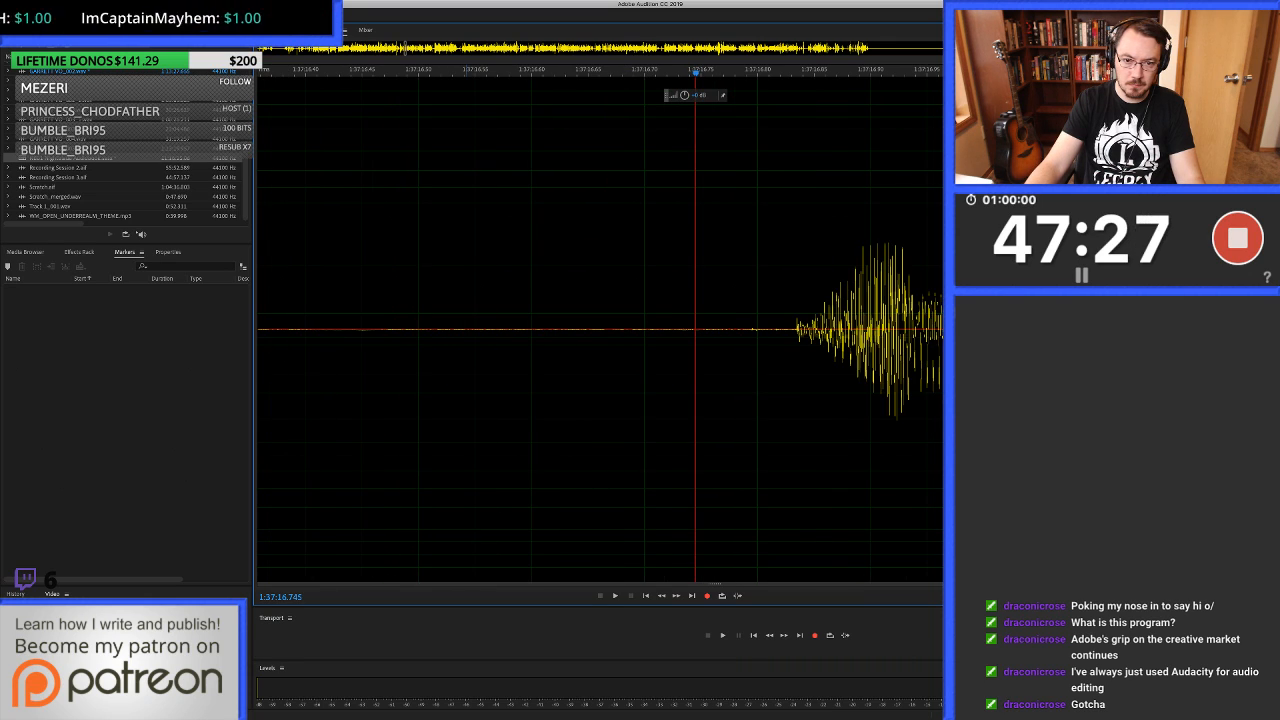
{"action": "scroll", "coordinate": [600, 328], "scroll_direction": "up", "scroll_amount": 1}
{"action": "left_click_drag", "start_coordinate": [657, 330], "coordinate": [830, 330]}
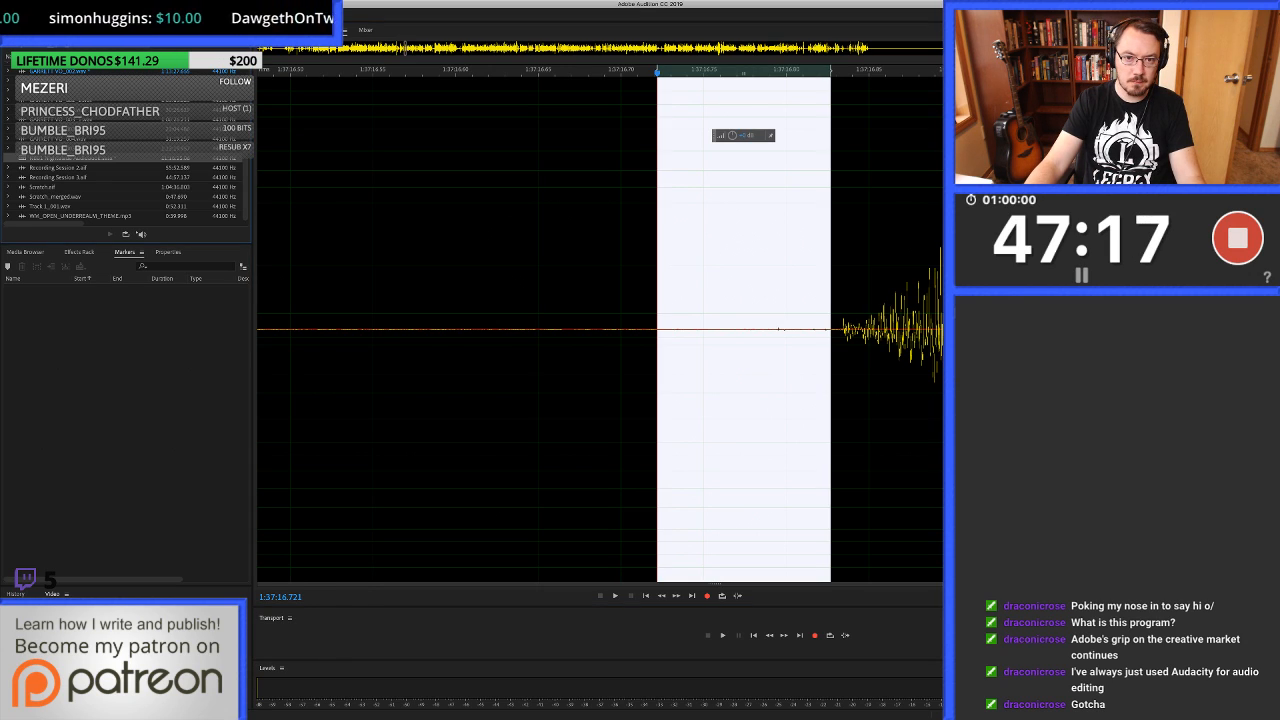
Return to the multitrack session and play the voice-over from the healed pause on to about 1:37:46.
{"action": "key", "text": "0"}
{"action": "scroll", "coordinate": [703, 290], "scroll_direction": "down", "scroll_amount": 5}
{"action": "left_click", "coordinate": [616, 290]}
{"action": "key", "text": "space"}
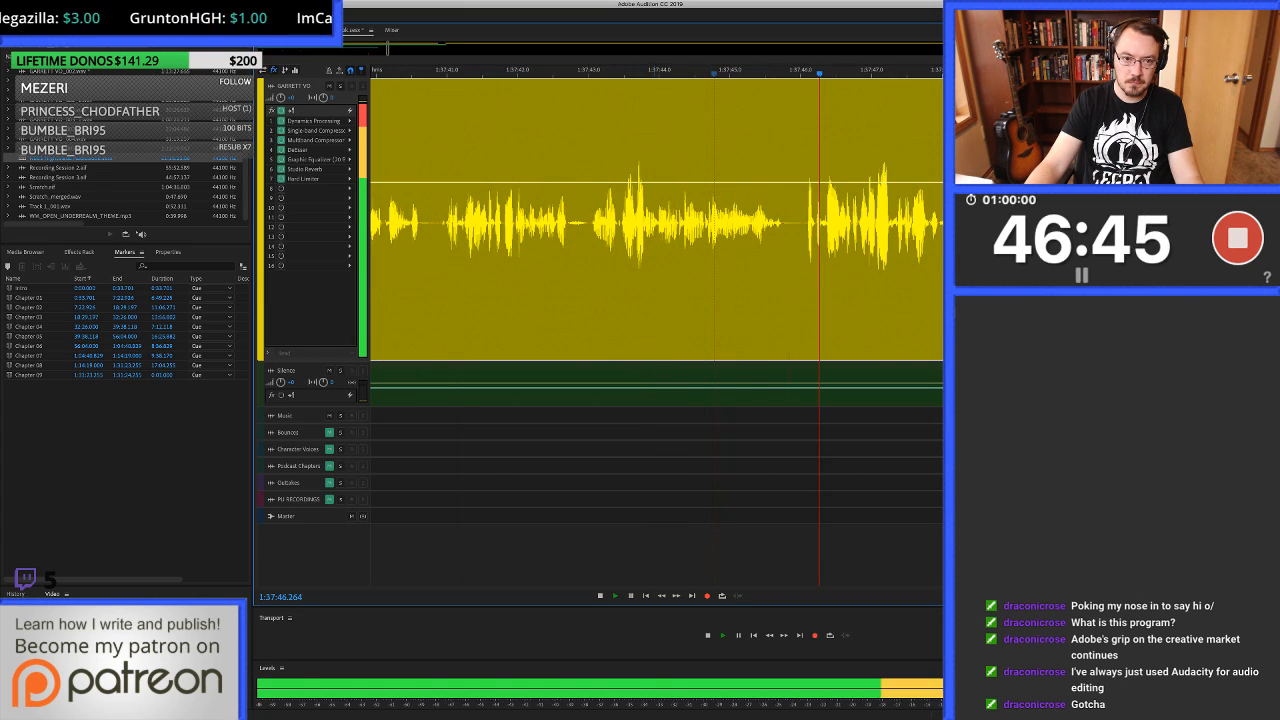
{"action": "key", "text": "space"}
Locate the clicks just before the speech at 1:37:41, auto-heal the range starting at 1:37:40.927 and return to the multitrack session.
{"action": "left_click", "coordinate": [412, 222]}
{"action": "key", "text": "space"}
{"action": "key", "text": "space"}
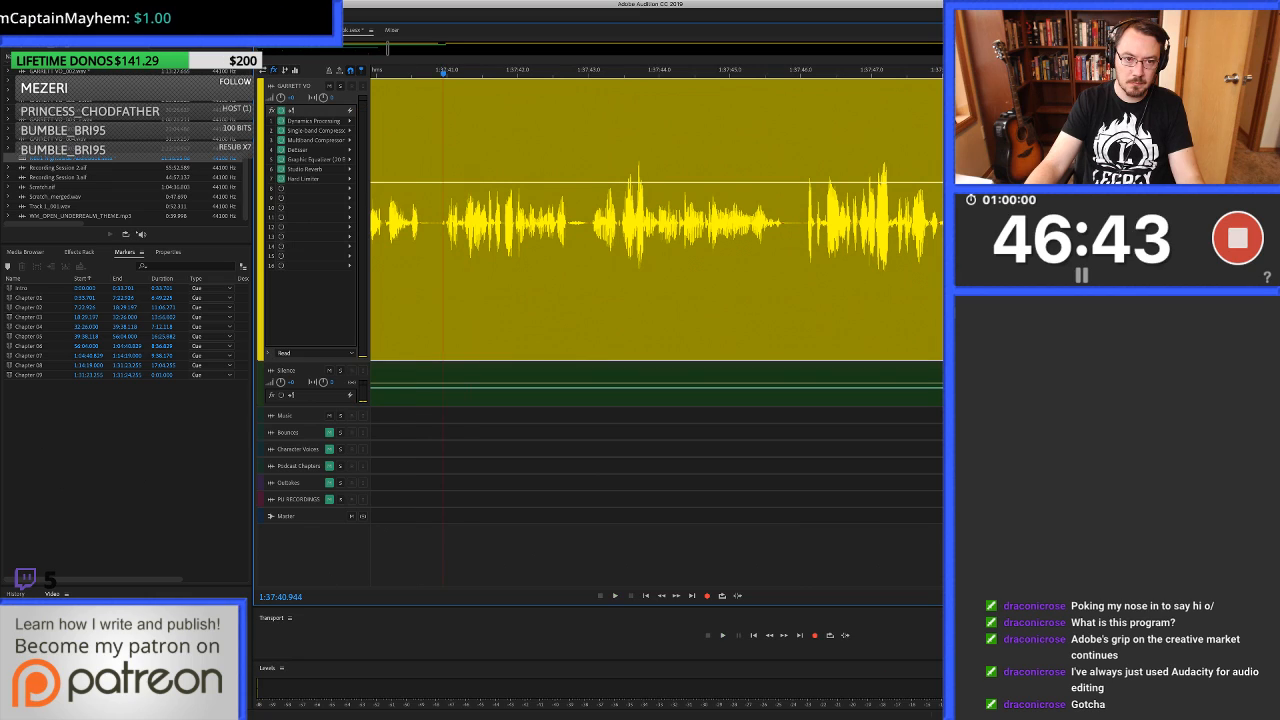
{"action": "scroll", "coordinate": [443, 222], "scroll_direction": "up", "scroll_amount": 5}
{"action": "double_click", "coordinate": [447, 224]}
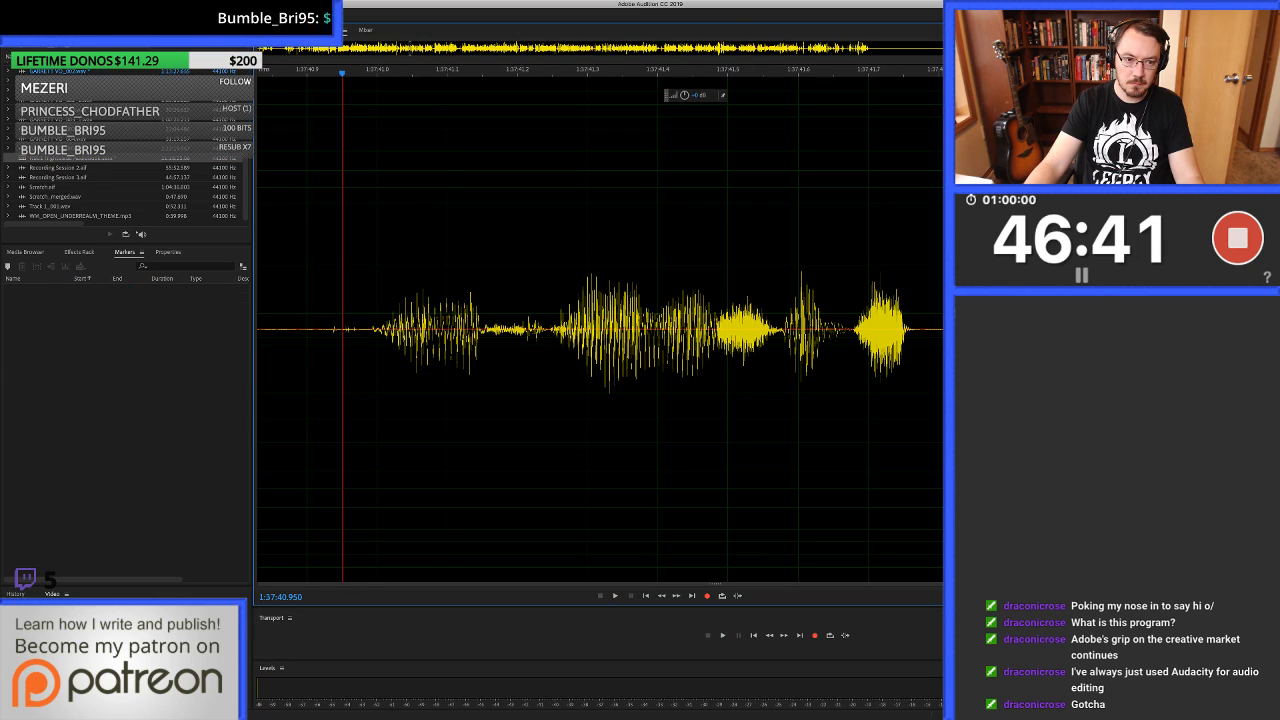
{"action": "left_click_drag", "start_coordinate": [326, 224], "coordinate": [363, 224]}
{"action": "key", "text": "super+u"}
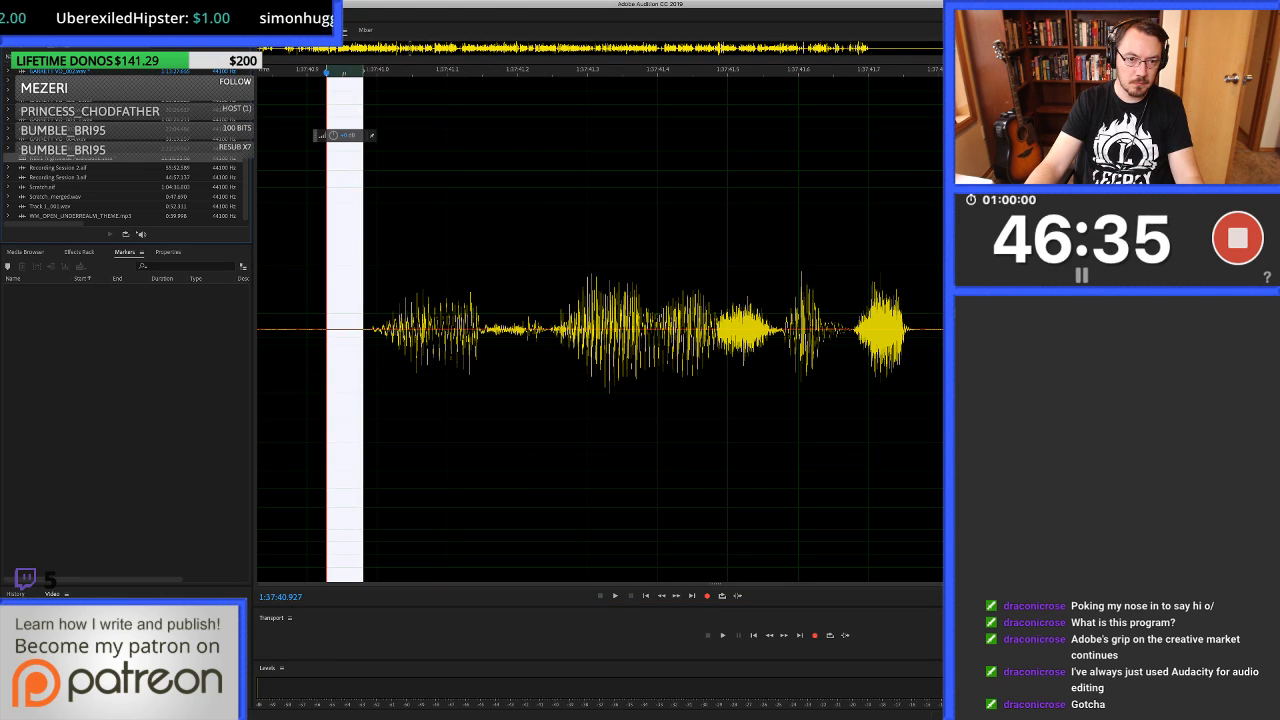
{"action": "key", "text": "0"}
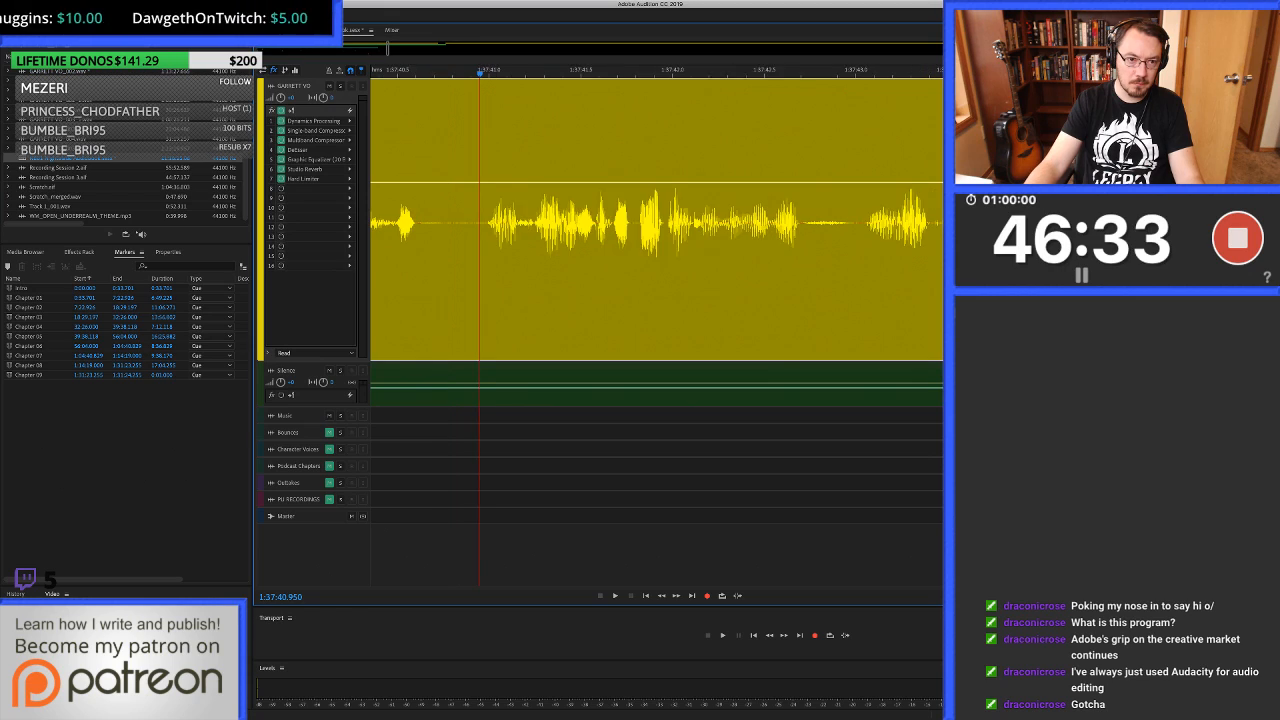
Play the voice-over on from 1:37:40.950 and locate the click just before the speech at about 1:37:51.4.
{"action": "scroll", "coordinate": [494, 225], "scroll_direction": "down", "scroll_amount": 2}
{"action": "key", "text": "space"}
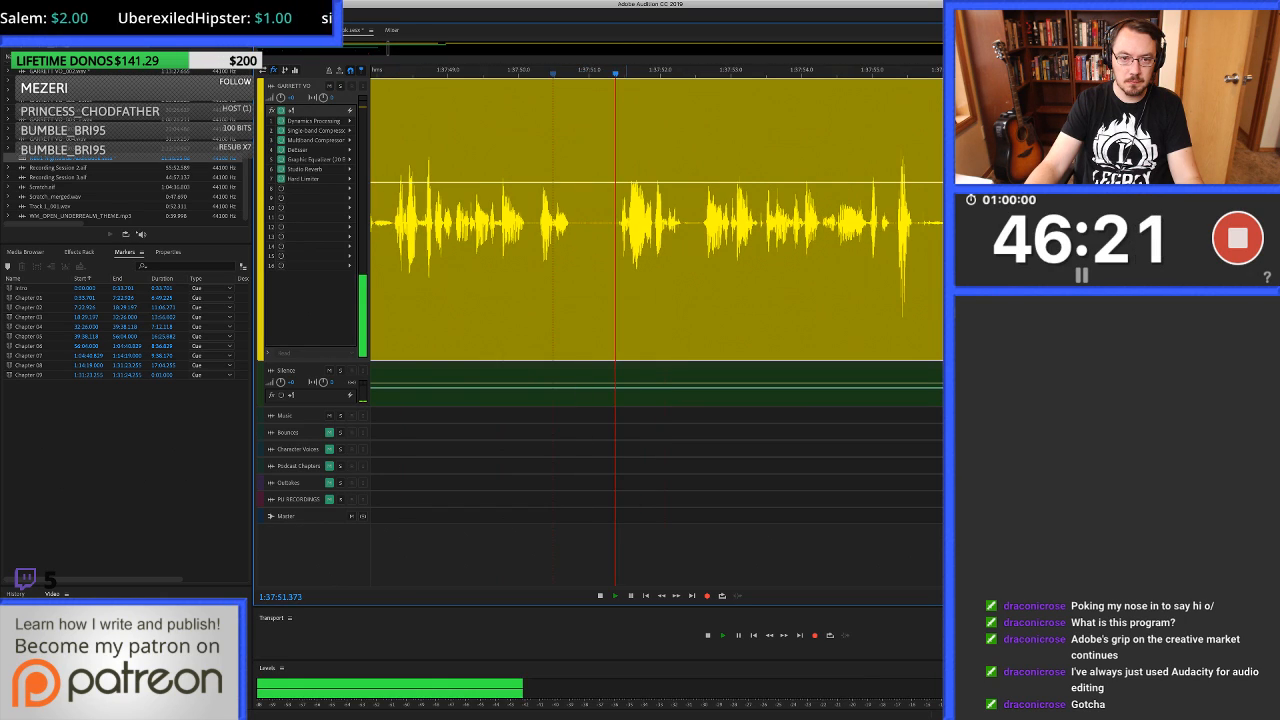
{"action": "key", "text": "space"}
{"action": "left_click", "coordinate": [615, 225]}
{"action": "scroll", "coordinate": [615, 225], "scroll_direction": "up", "scroll_amount": 5}
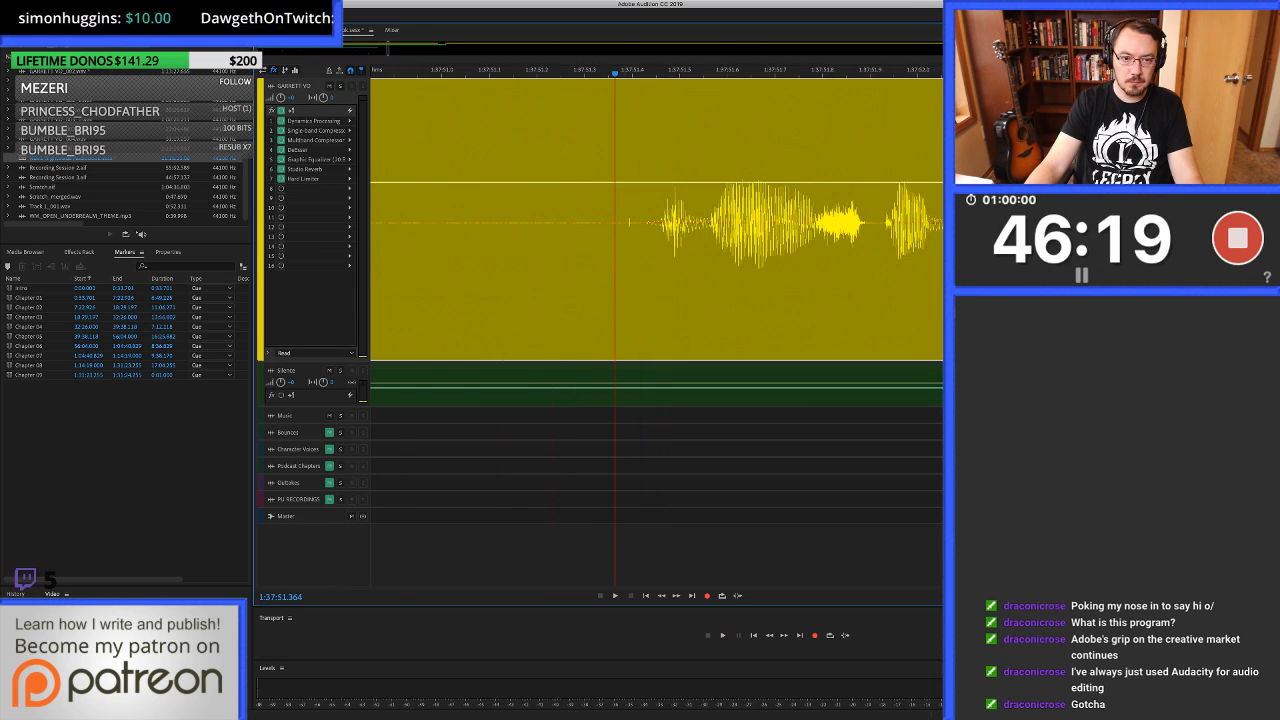
Auto-heal the click between 1:37:51.275 and the speech onset in the waveform editor, and save the multitrack session.
{"action": "double_click", "coordinate": [623, 225]}
{"action": "left_click_drag", "start_coordinate": [482, 330], "coordinate": [555, 330]}
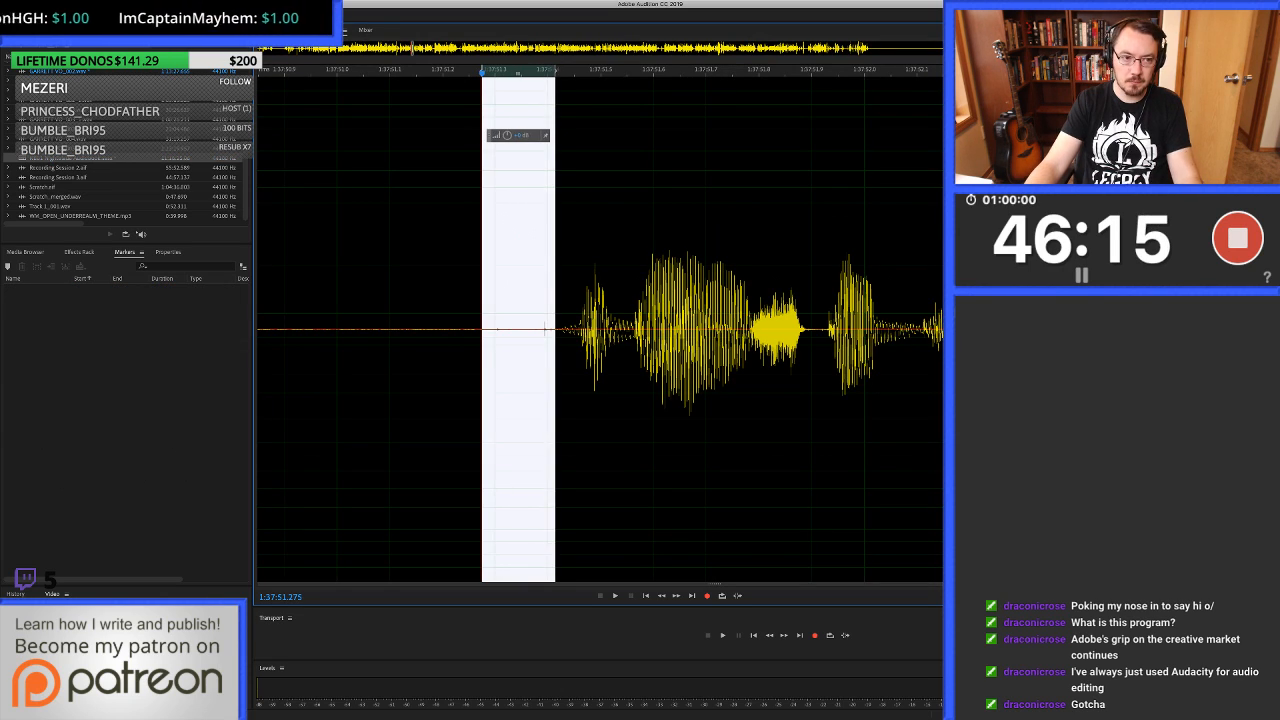
{"action": "key", "text": "super+u"}
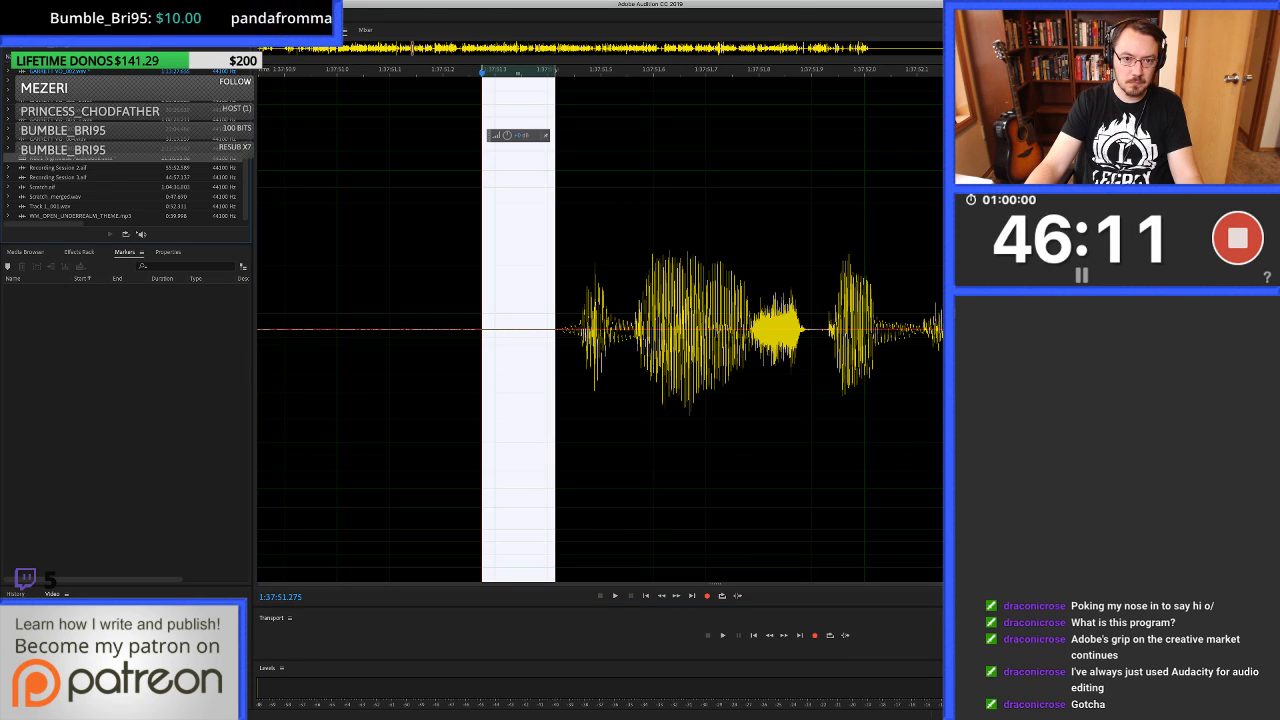
{"action": "key", "text": "0"}
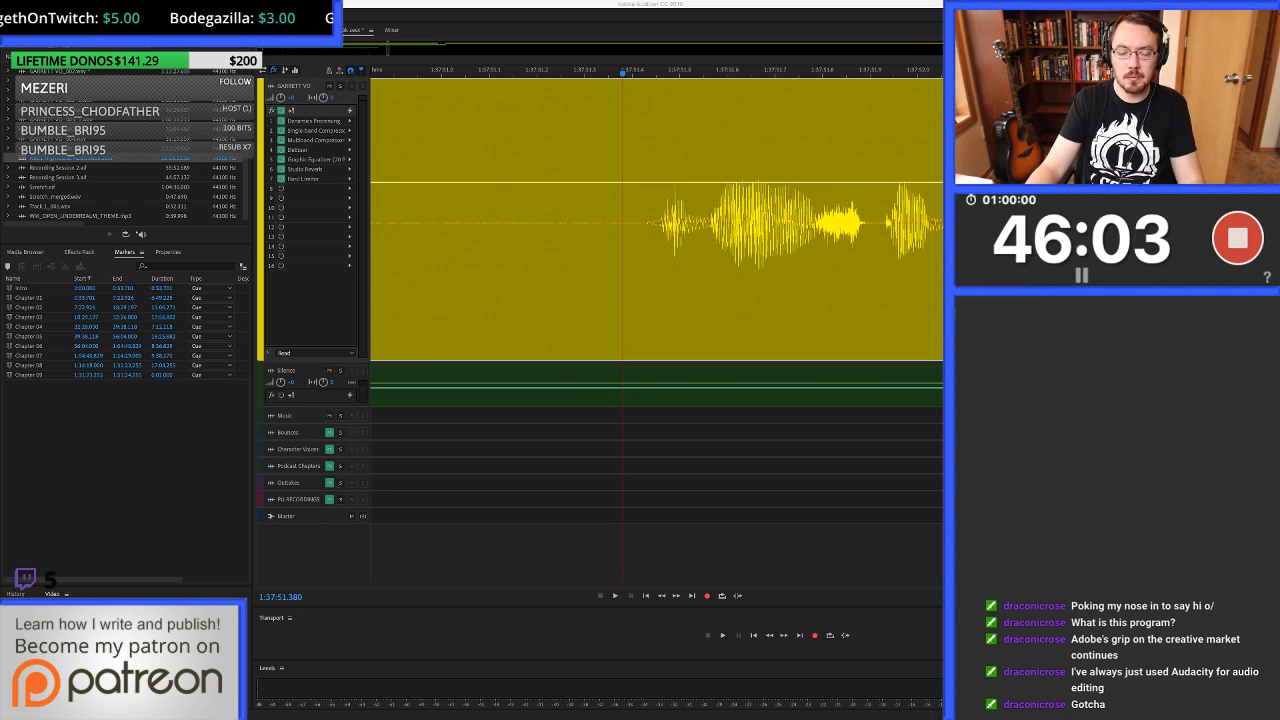
{"action": "key", "text": "ctrl+s"}
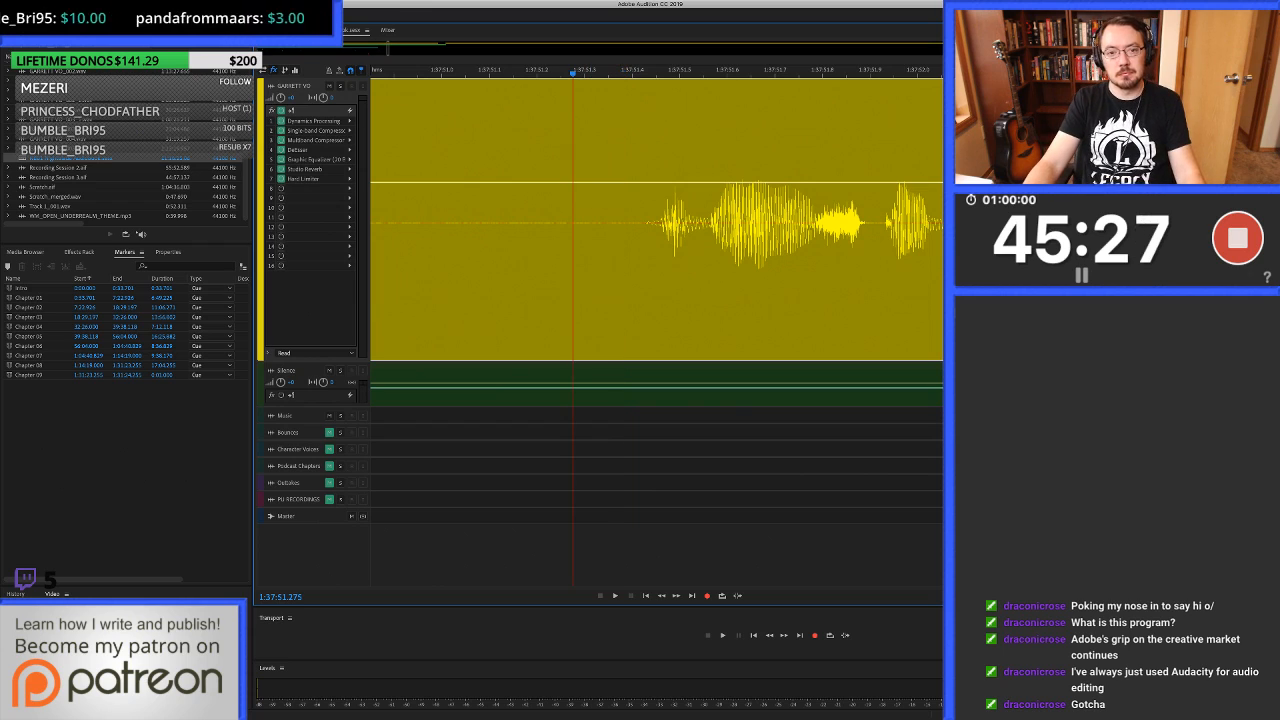
Play the voice-over from 1:37:51.275 to about 1:37:56.7 and replay the passage up to 1:37:52.316.
{"action": "key", "text": "space"}
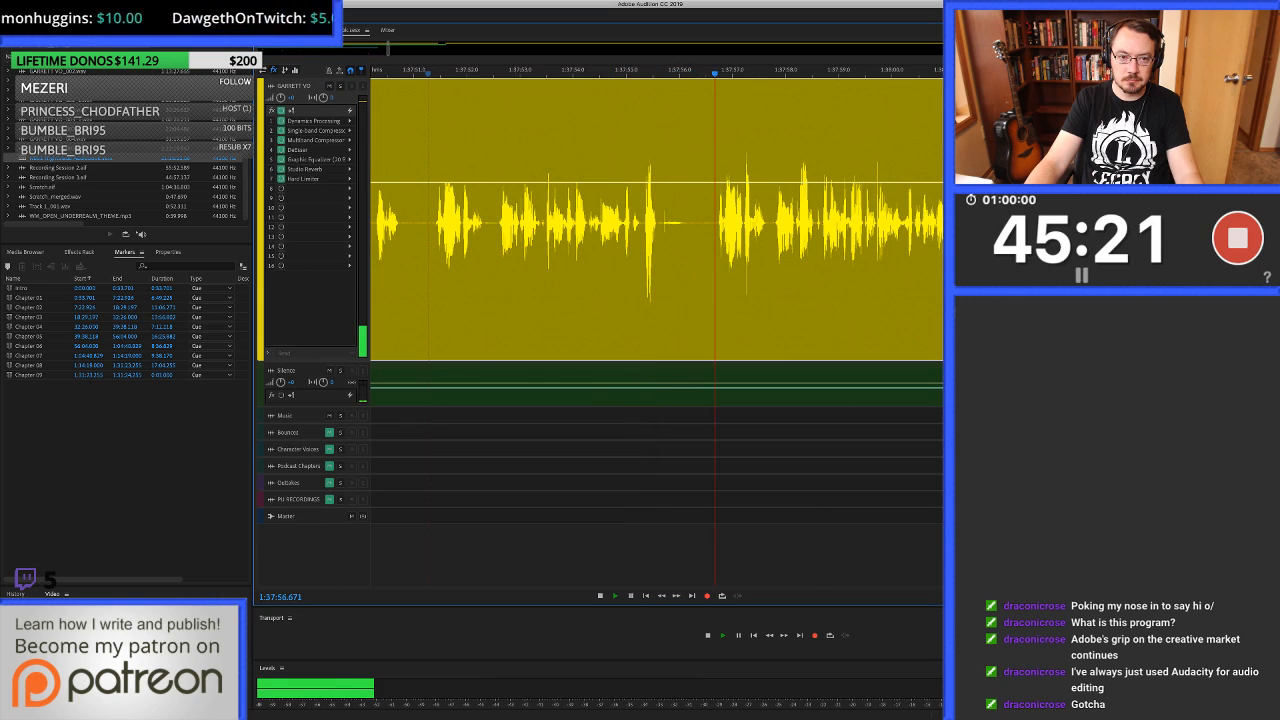
{"action": "key", "text": "space"}
{"action": "key", "text": "space"}
{"action": "key", "text": "space"}
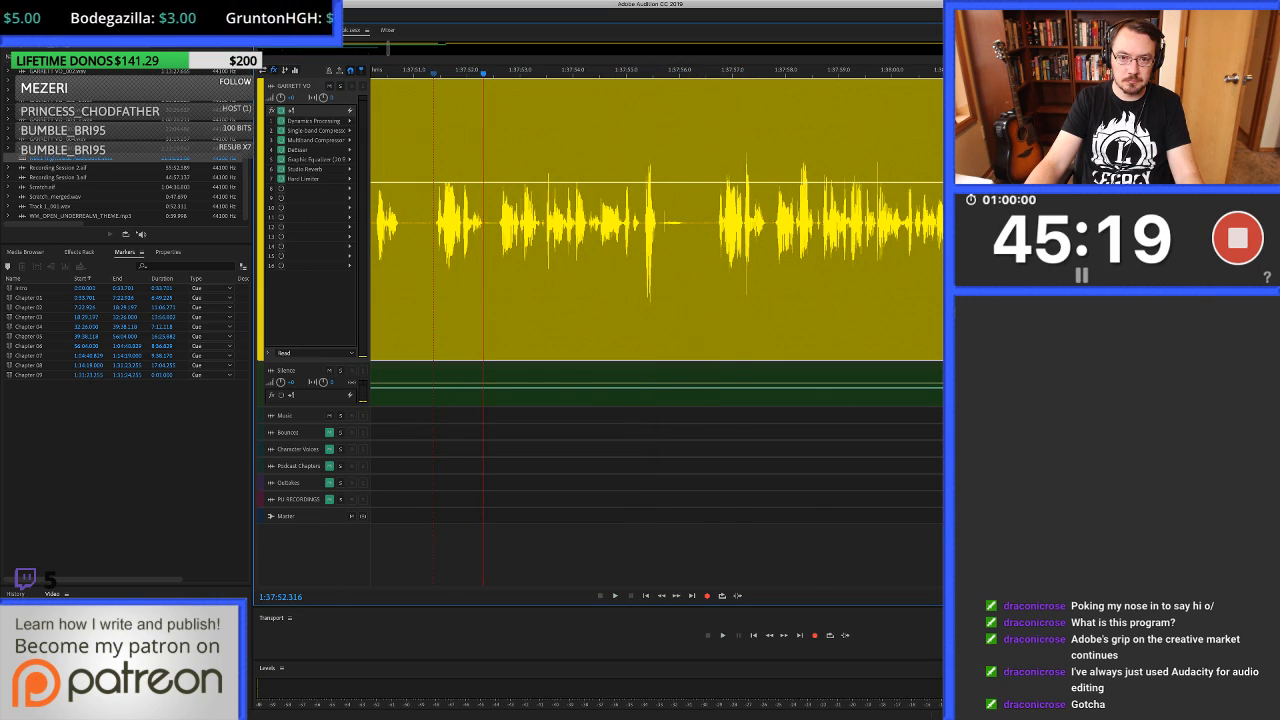
Ripple-delete the unwanted take from the speech onset at about 1:37:51.4 to the pause near 1:37:56.8, with a short crossfade at the join.
{"action": "left_click", "coordinate": [716, 270], "text": "shift"}
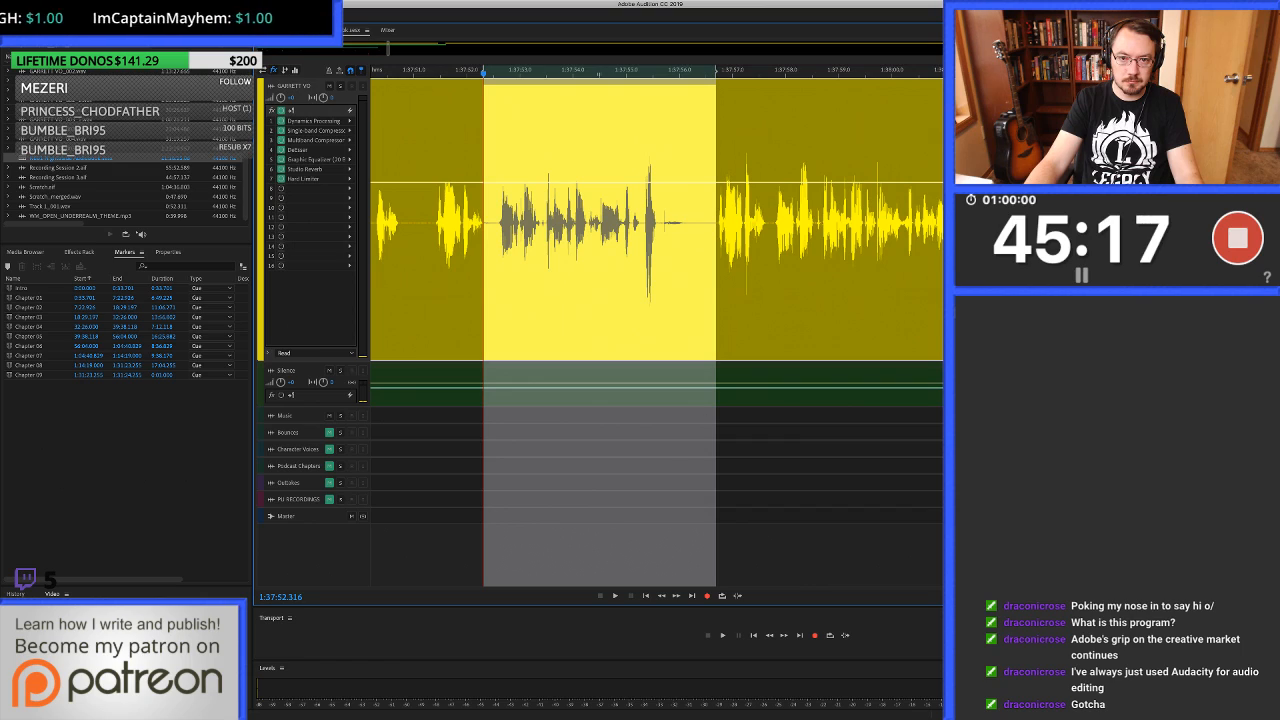
{"action": "left_click_drag", "start_coordinate": [716, 270], "coordinate": [730, 270]}
{"action": "scroll", "coordinate": [718, 270], "scroll_direction": "up", "scroll_amount": 10}
{"action": "scroll", "coordinate": [730, 270], "scroll_direction": "down", "scroll_amount": 2}
{"action": "scroll", "coordinate": [730, 270], "scroll_direction": "down", "scroll_amount": 2}
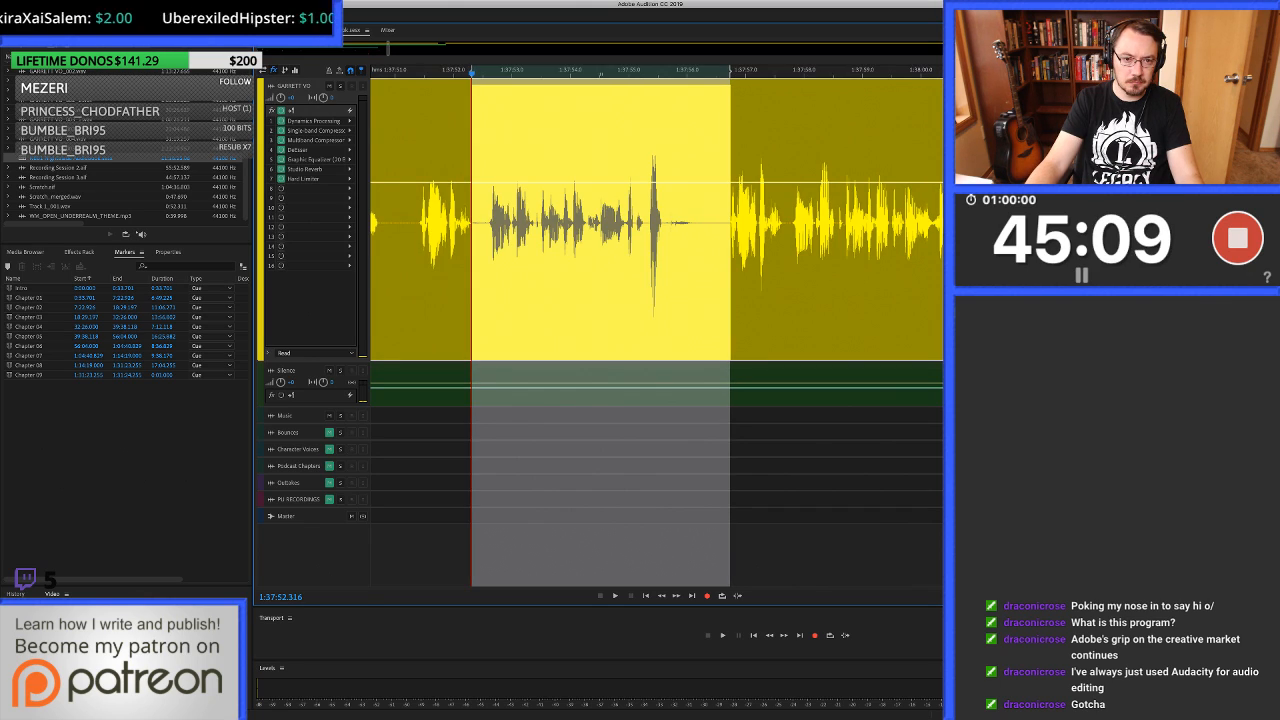
{"action": "scroll", "coordinate": [650, 270], "scroll_direction": "left", "scroll_amount": 3}
{"action": "left_click_drag", "start_coordinate": [590, 270], "coordinate": [538, 270]}
{"action": "key", "text": "space"}
{"action": "key", "text": "space"}
{"action": "scroll", "coordinate": [538, 270], "scroll_direction": "up", "scroll_amount": 10}
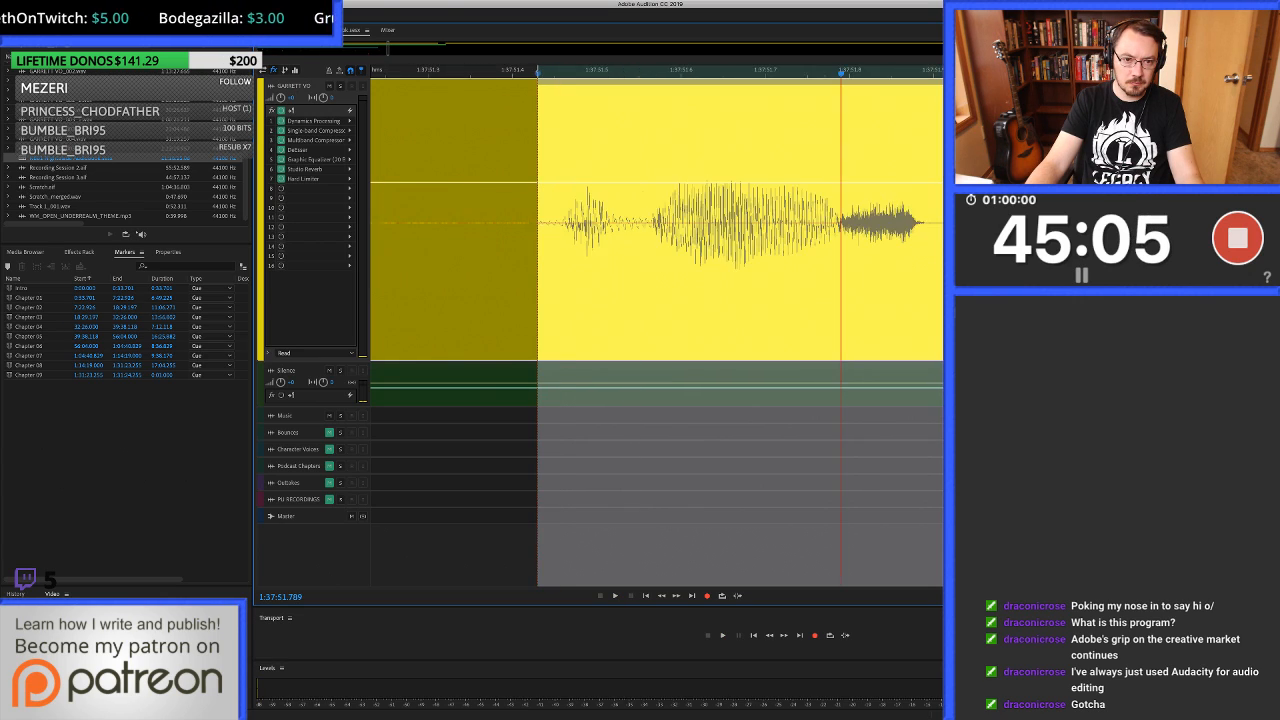
{"action": "scroll", "coordinate": [538, 270], "scroll_direction": "up", "scroll_amount": 3}
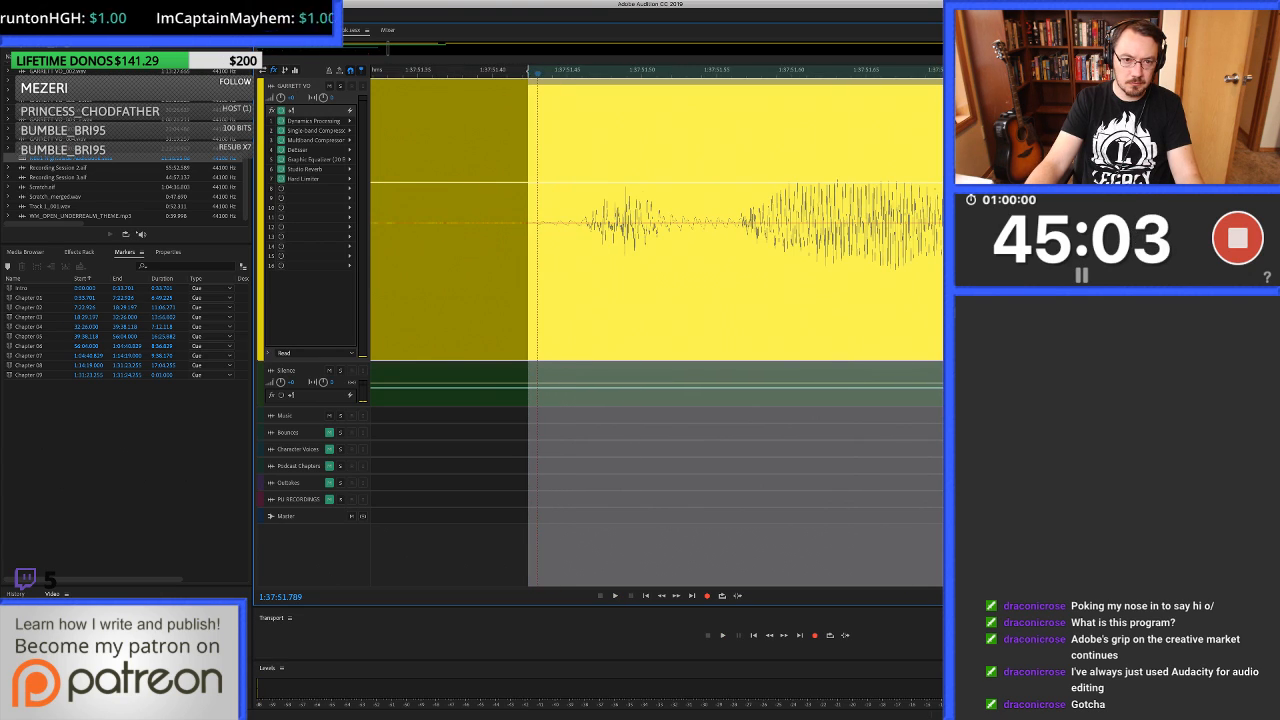
{"action": "left_click_drag", "start_coordinate": [534, 270], "coordinate": [525, 270]}
{"action": "key", "text": "super+shift+BackSpace"}
{"action": "left_click", "coordinate": [560, 270]}
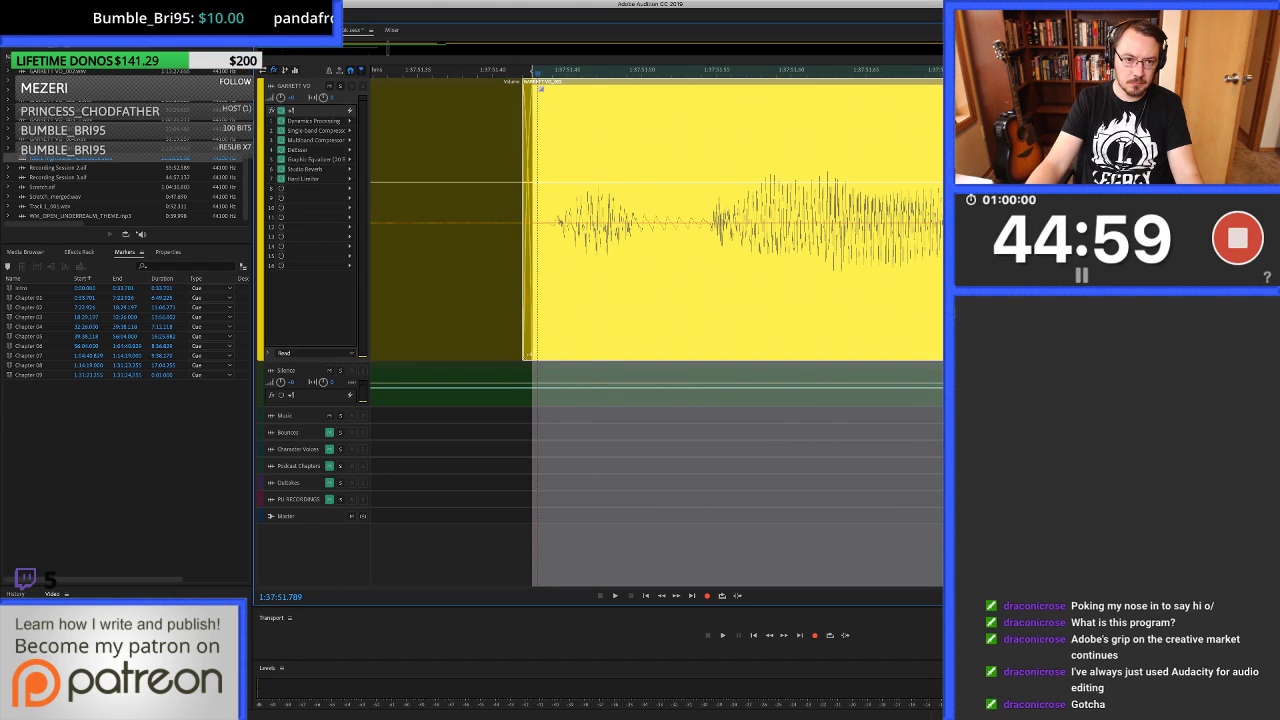
Play the voice-over from about 1:37:49.6 across the new join and on to about 1:37:55.3.
{"action": "scroll", "coordinate": [525, 270], "scroll_direction": "down", "scroll_amount": 5}
{"action": "scroll", "coordinate": [525, 270], "scroll_direction": "left", "scroll_amount": 2}
{"action": "scroll", "coordinate": [593, 270], "scroll_direction": "left", "scroll_amount": 3}
{"action": "left_click", "coordinate": [446, 270]}
{"action": "key", "text": "space"}
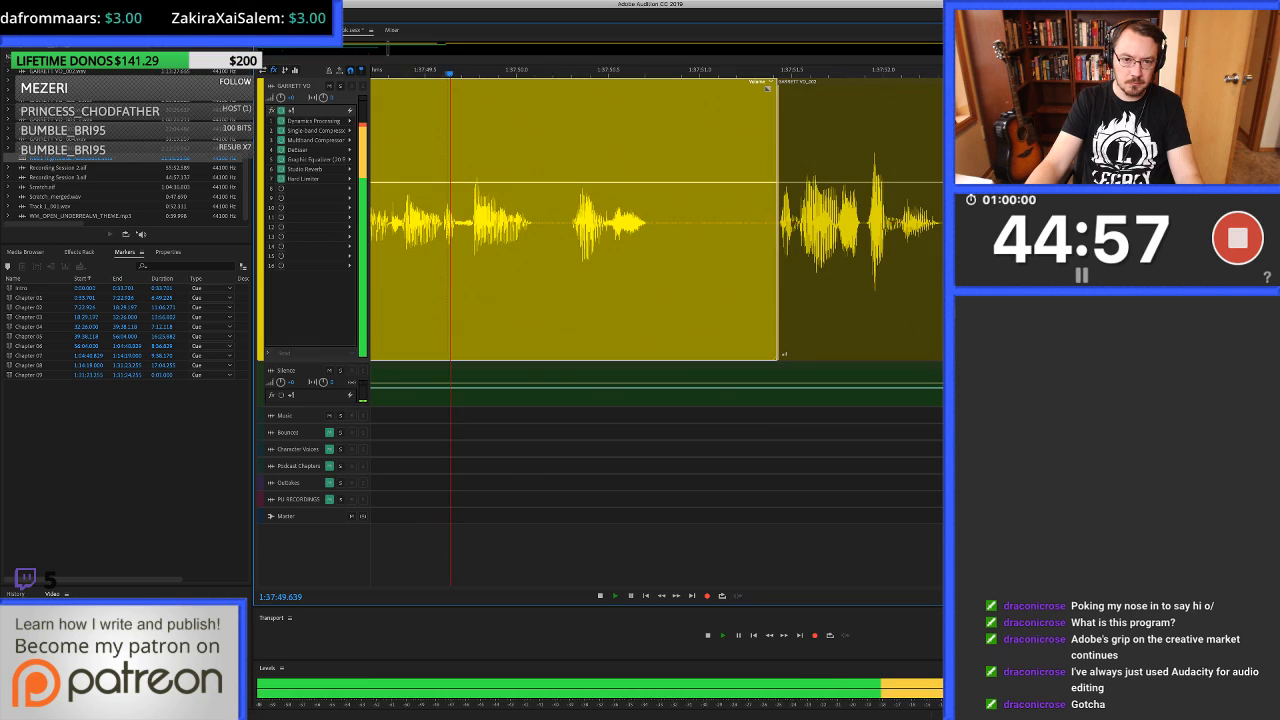
{"action": "scroll", "coordinate": [555, 270], "scroll_direction": "down", "scroll_amount": 3}
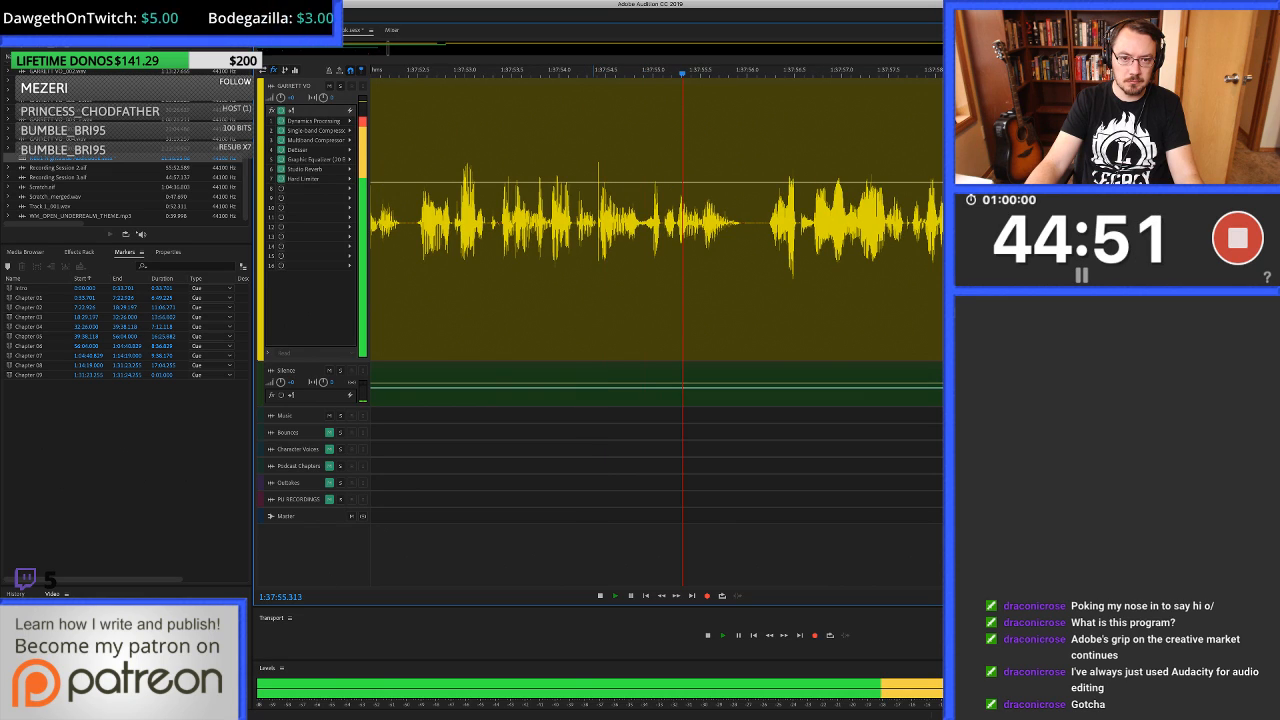
Auto-heal the click from 1:37:54.407 to about 1:37:54.44 in the waveform editor and return to the multitrack session.
{"action": "left_click", "coordinate": [600, 222]}
{"action": "key", "text": "space"}
{"action": "scroll", "coordinate": [600, 222], "scroll_direction": "up", "scroll_amount": 5}
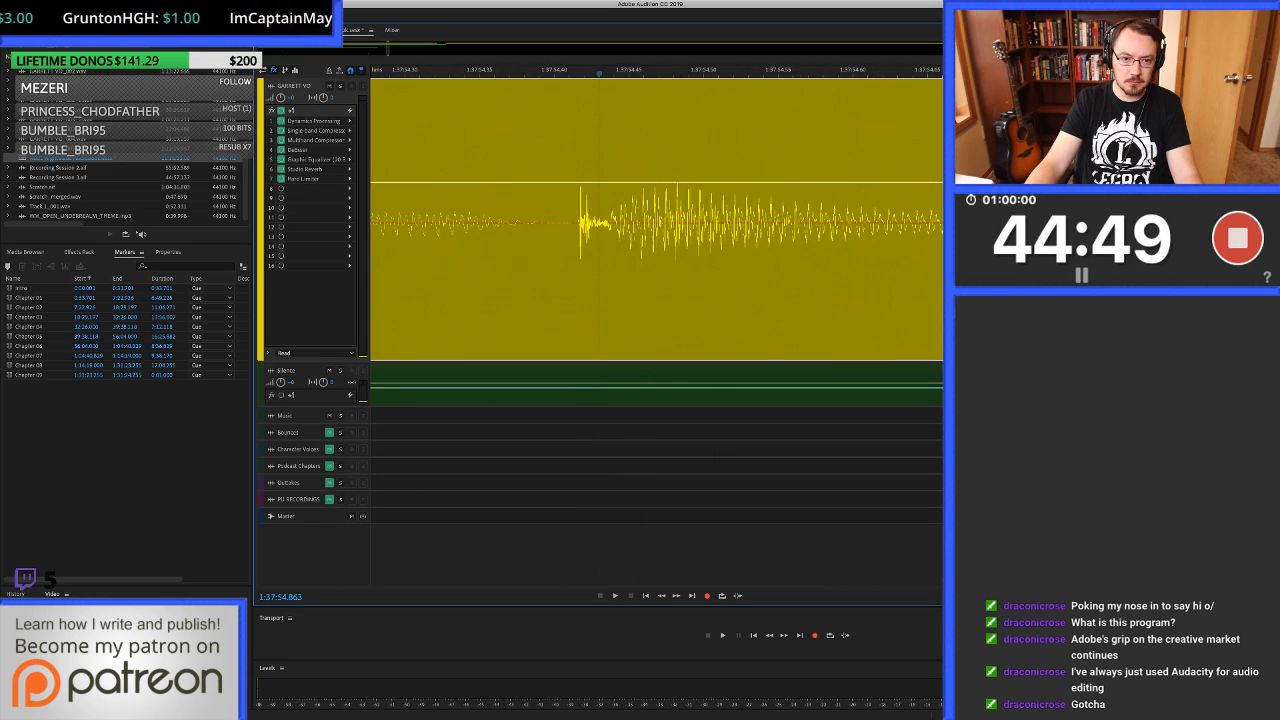
{"action": "double_click", "coordinate": [583, 240]}
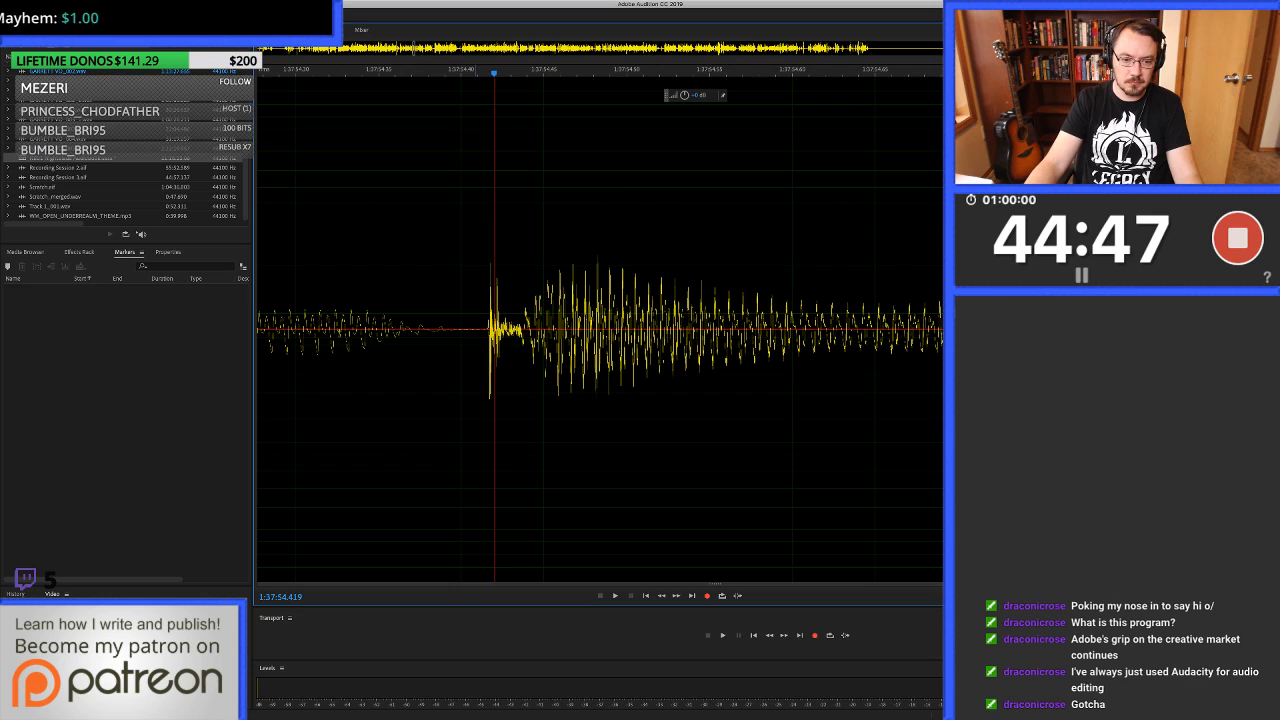
{"action": "left_click_drag", "start_coordinate": [474, 330], "coordinate": [528, 330]}
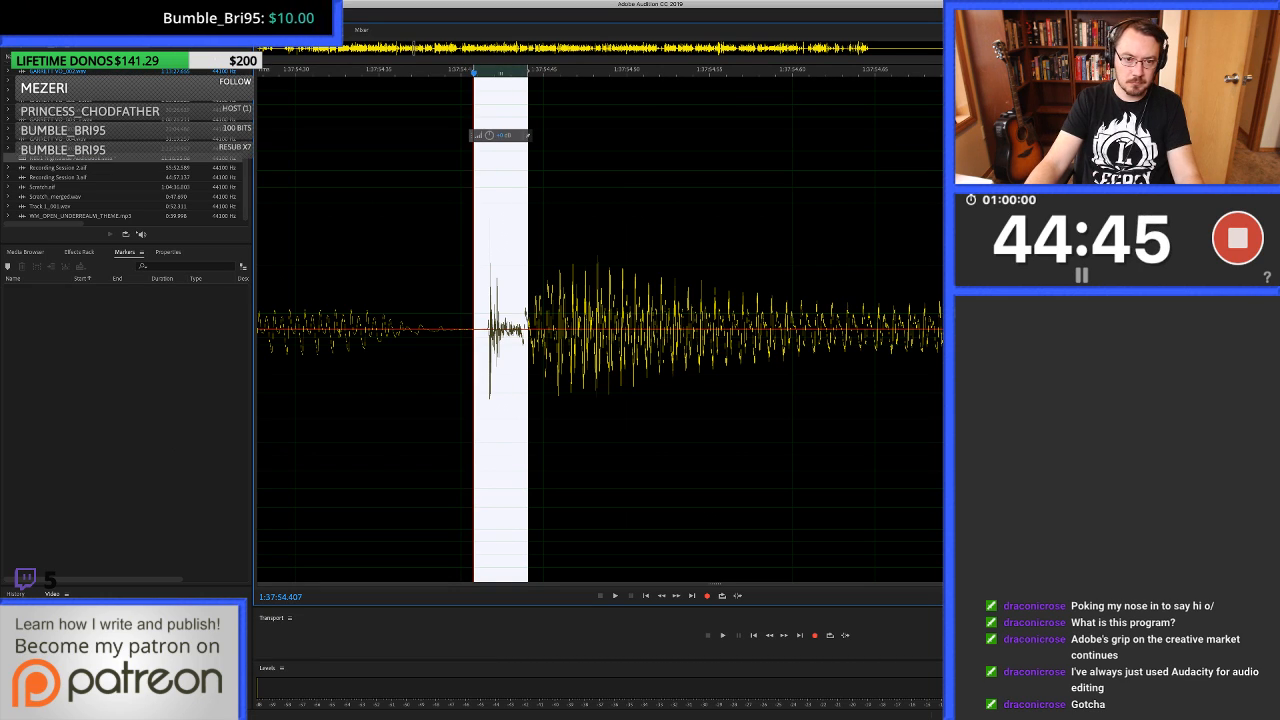
{"action": "key", "text": "ctrl+u"}
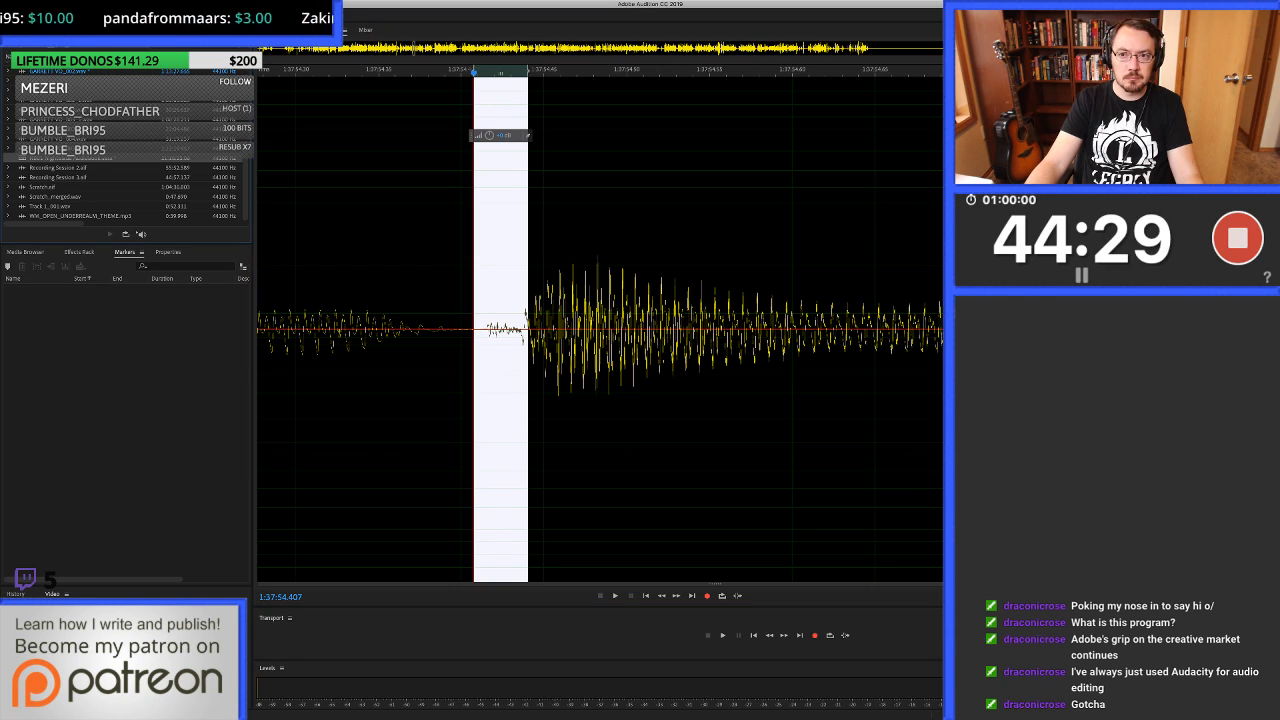
{"action": "key", "text": "0"}
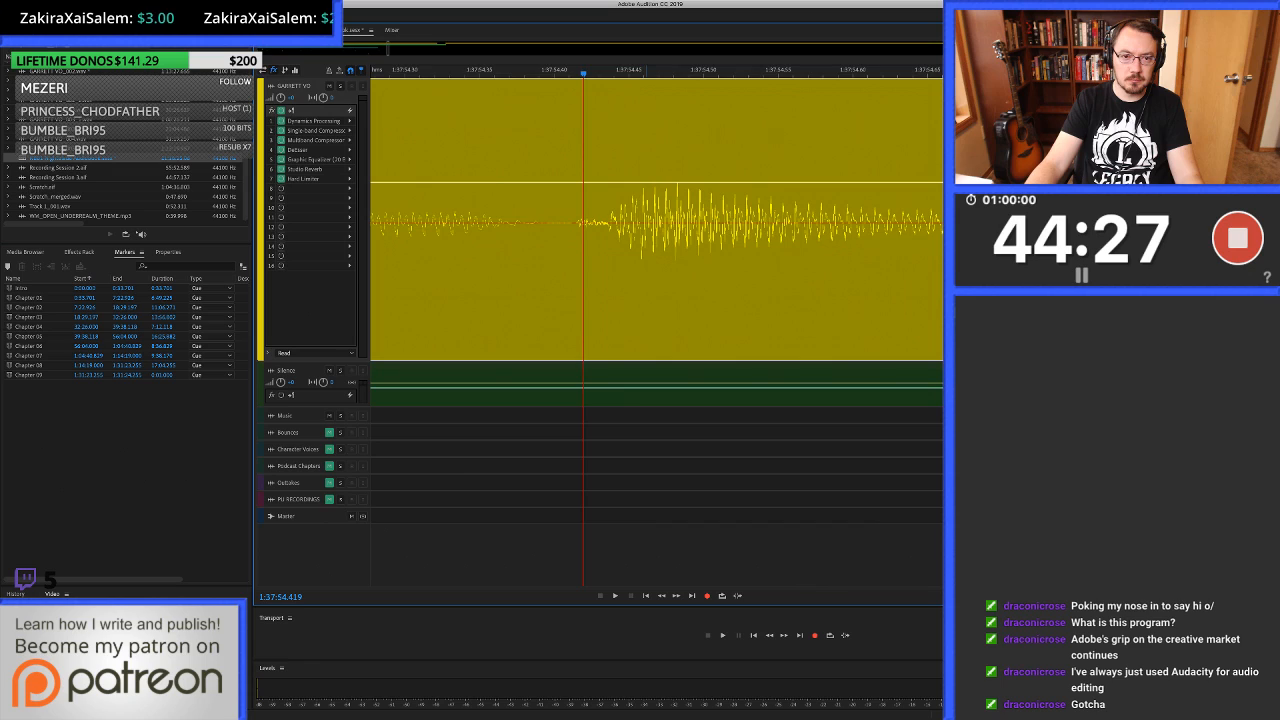
Play the voice-over from just before the healed click at 1:37:54.4 on to the pause near 1:38:01.7.
{"action": "scroll", "coordinate": [646, 222], "scroll_direction": "down", "scroll_amount": 5}
{"action": "key", "text": "Left"}
{"action": "key", "text": "Left"}
{"action": "key", "text": "space"}
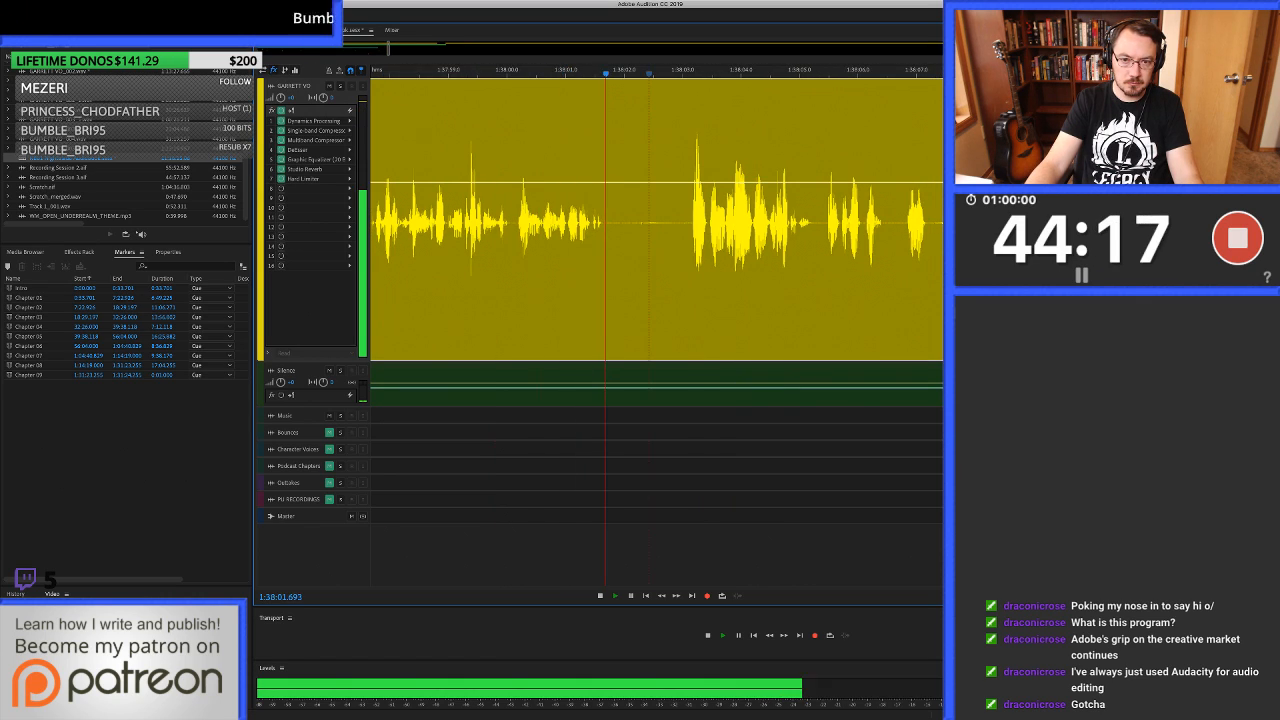
{"action": "scroll", "coordinate": [649, 222], "scroll_direction": "up", "scroll_amount": 3}
{"action": "key", "text": "space"}
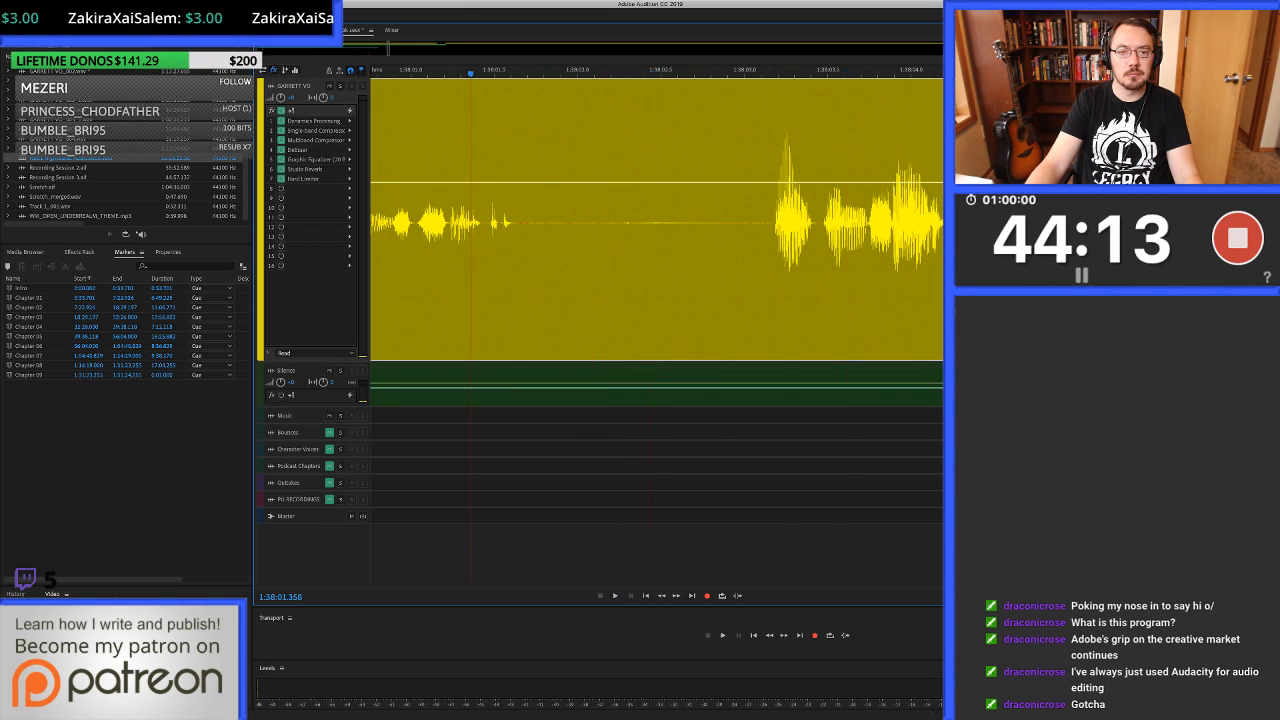
Delete the pause audio up to about 1:38:02.45 and paste clean silence from 1:38:01.736, overlapping both clip edges for crossfades.
{"action": "left_click_drag", "start_coordinate": [653, 222], "coordinate": [772, 222]}
{"action": "key", "text": "shift+BackSpace"}
{"action": "left_click_drag", "start_coordinate": [652, 222], "coordinate": [693, 222]}
{"action": "scroll", "coordinate": [652, 222], "scroll_direction": "up", "scroll_amount": 5}
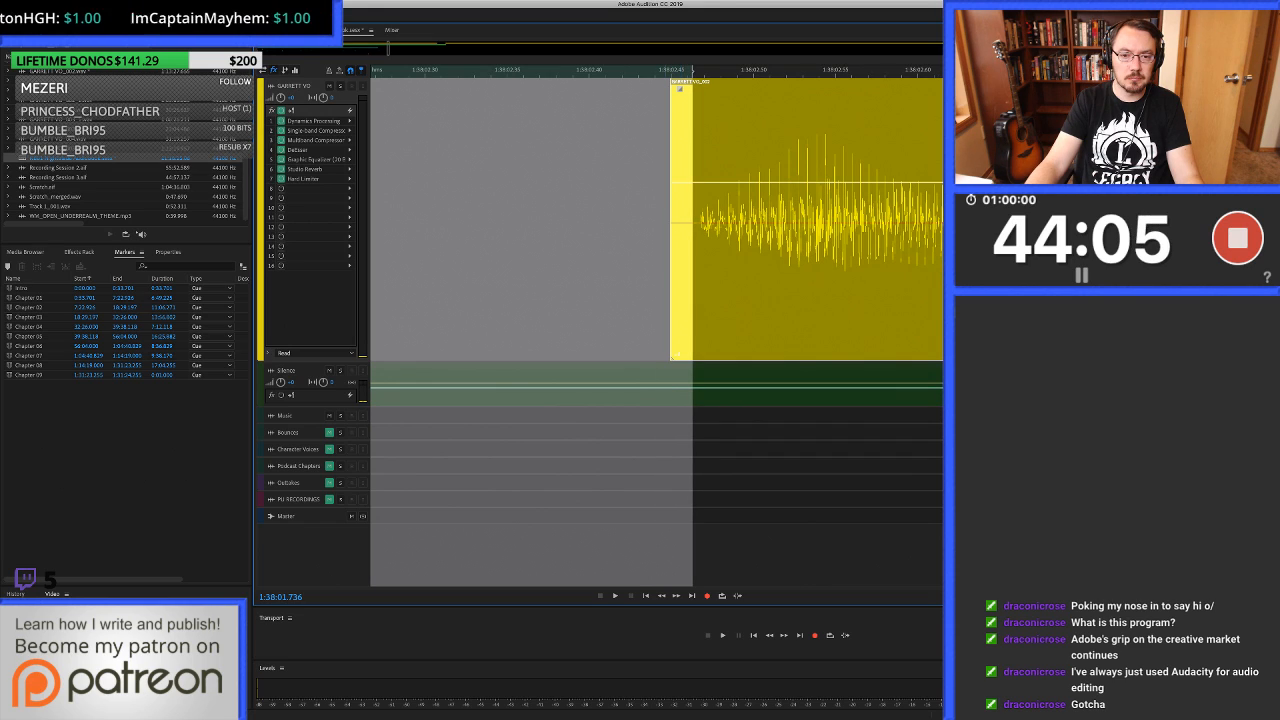
{"action": "key", "text": "super+v"}
Play the voice-over from about 1:38:00.3 across the filled pause and on to 1:38:10.415.
{"action": "scroll", "coordinate": [786, 222], "scroll_direction": "down", "scroll_amount": 7}
{"action": "left_click", "coordinate": [632, 222]}
{"action": "key", "text": "space"}
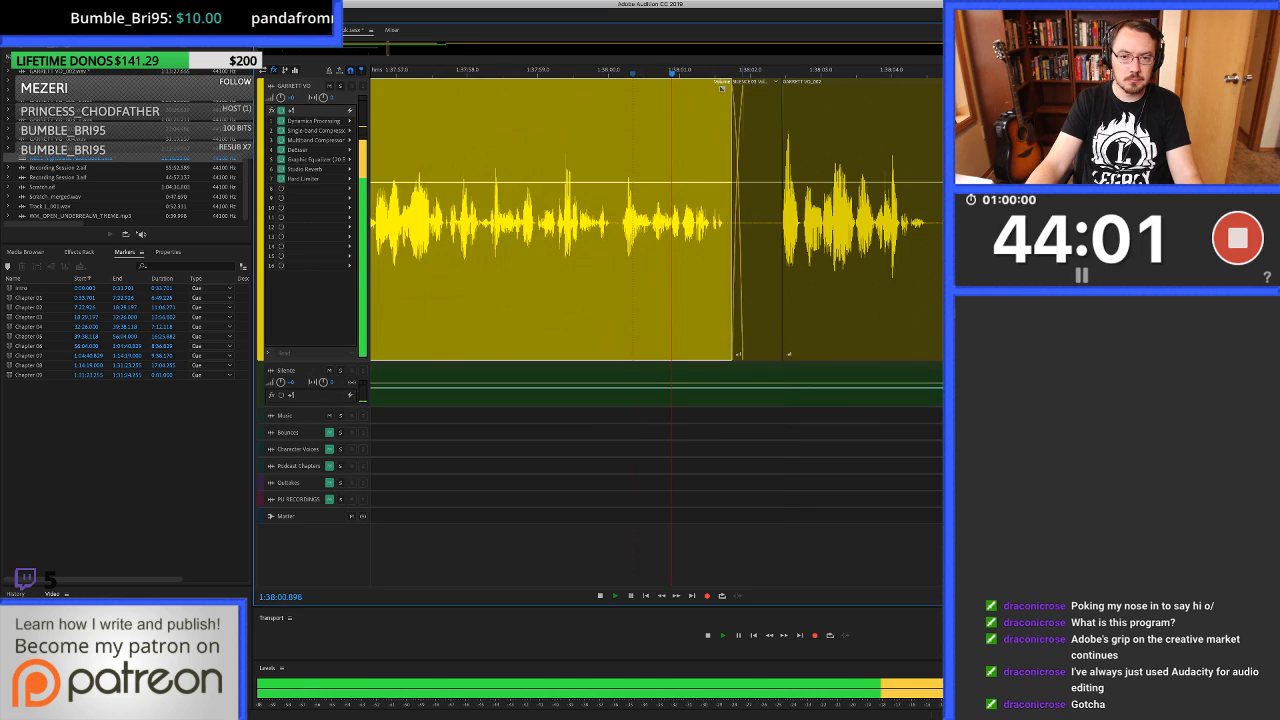
{"action": "scroll", "coordinate": [632, 222], "scroll_direction": "up", "scroll_amount": 3}
{"action": "scroll", "coordinate": [632, 222], "scroll_direction": "right", "scroll_amount": 3}
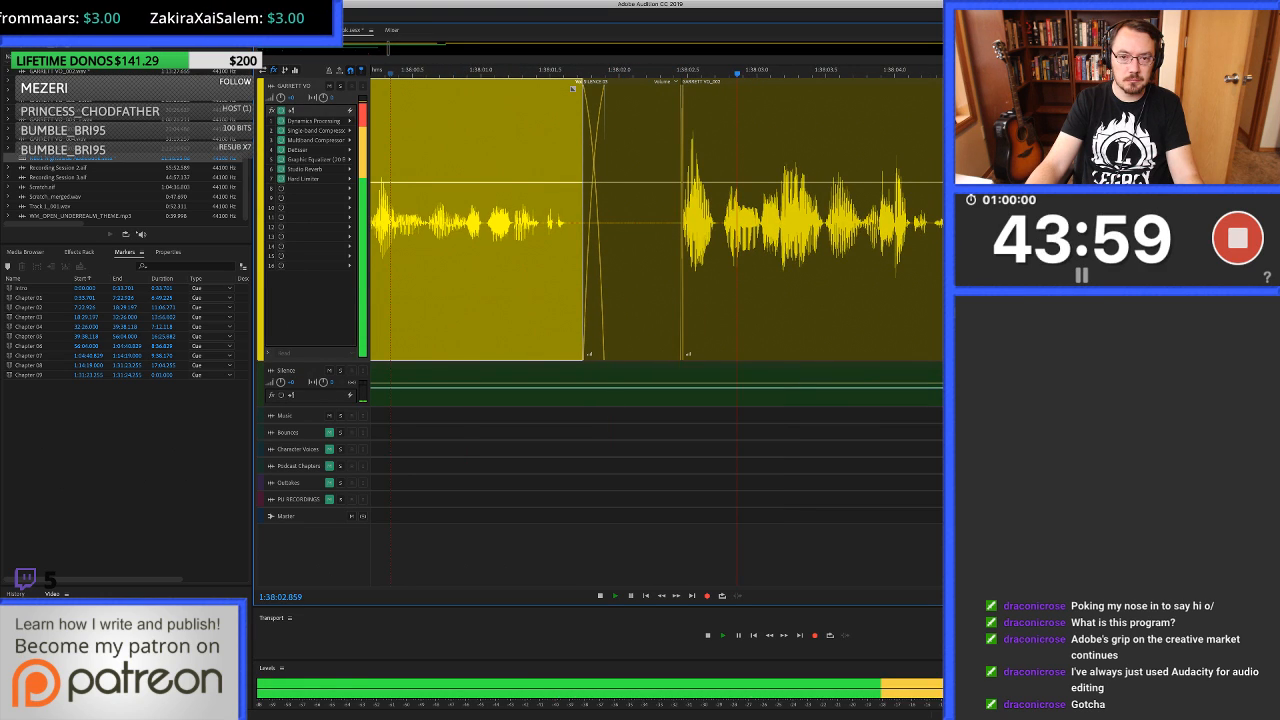
{"action": "scroll", "coordinate": [632, 222], "scroll_direction": "right", "scroll_amount": 3}
{"action": "scroll", "coordinate": [632, 222], "scroll_direction": "down", "scroll_amount": 3}
{"action": "scroll", "coordinate": [656, 222], "scroll_direction": "right", "scroll_amount": 4}
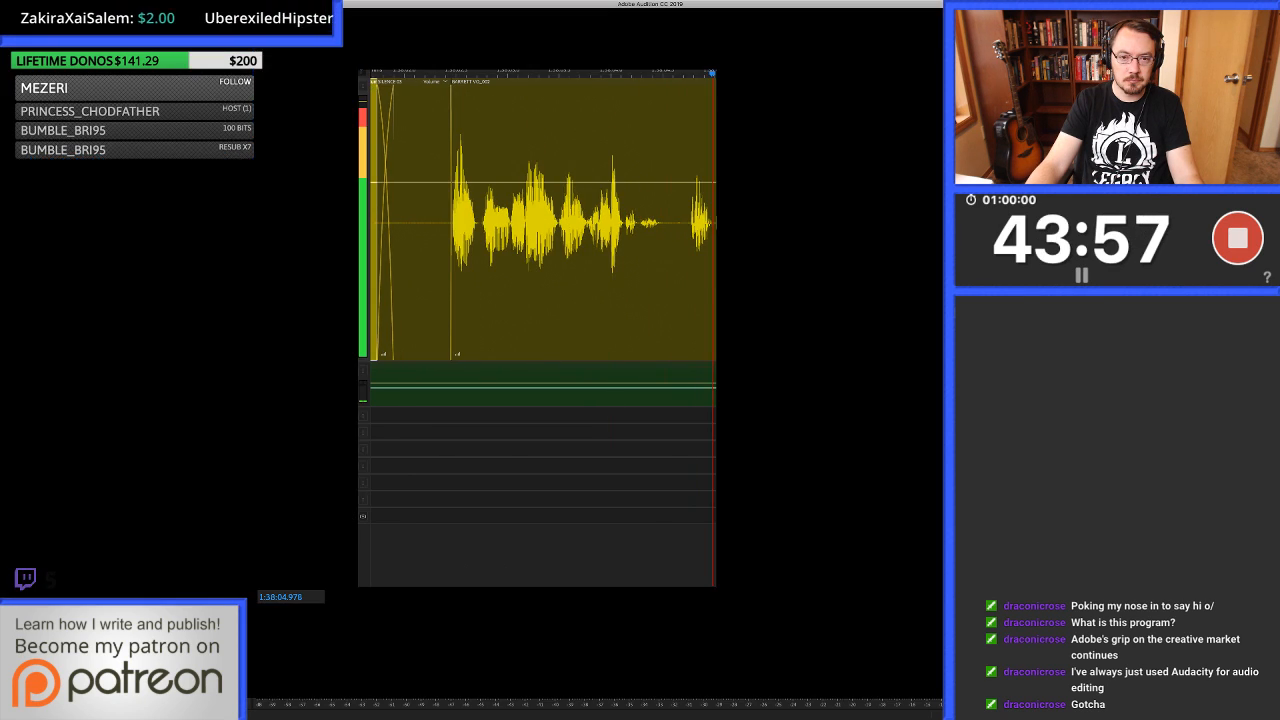
{"action": "scroll", "coordinate": [656, 222], "scroll_direction": "right", "scroll_amount": 3}
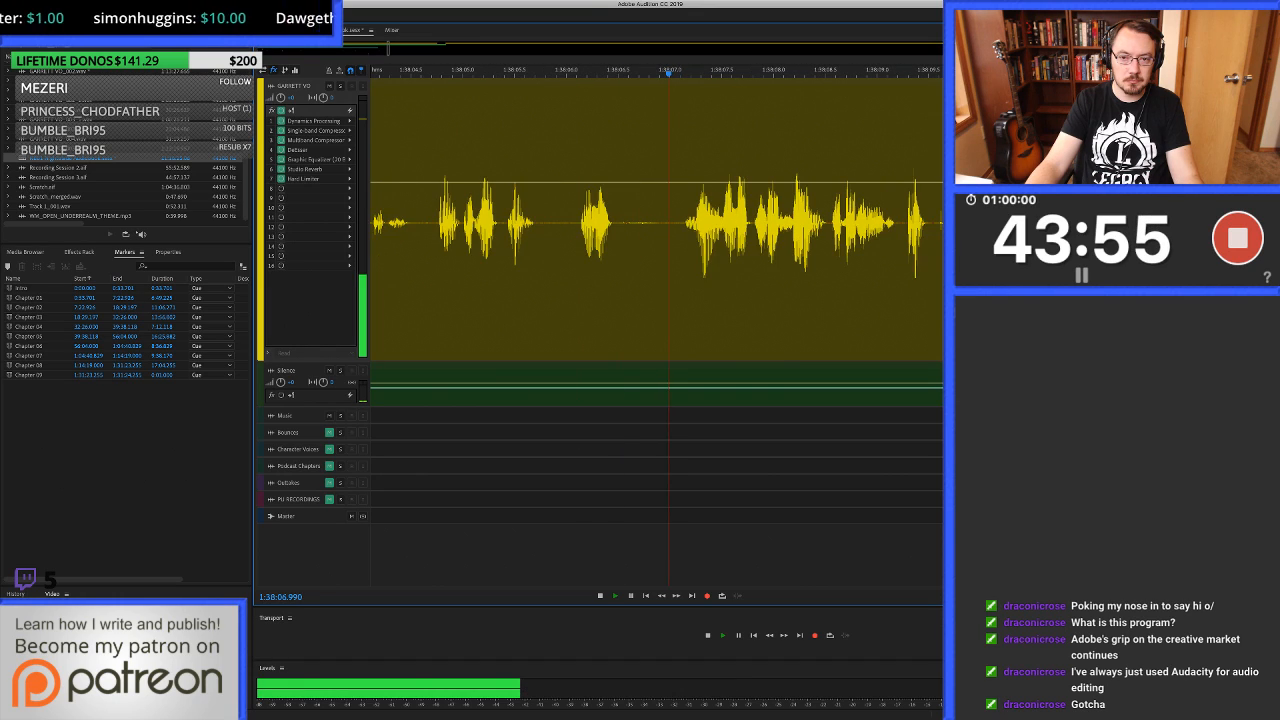
{"action": "scroll", "coordinate": [668, 222], "scroll_direction": "down", "scroll_amount": 1}
{"action": "scroll", "coordinate": [656, 222], "scroll_direction": "right", "scroll_amount": 3}
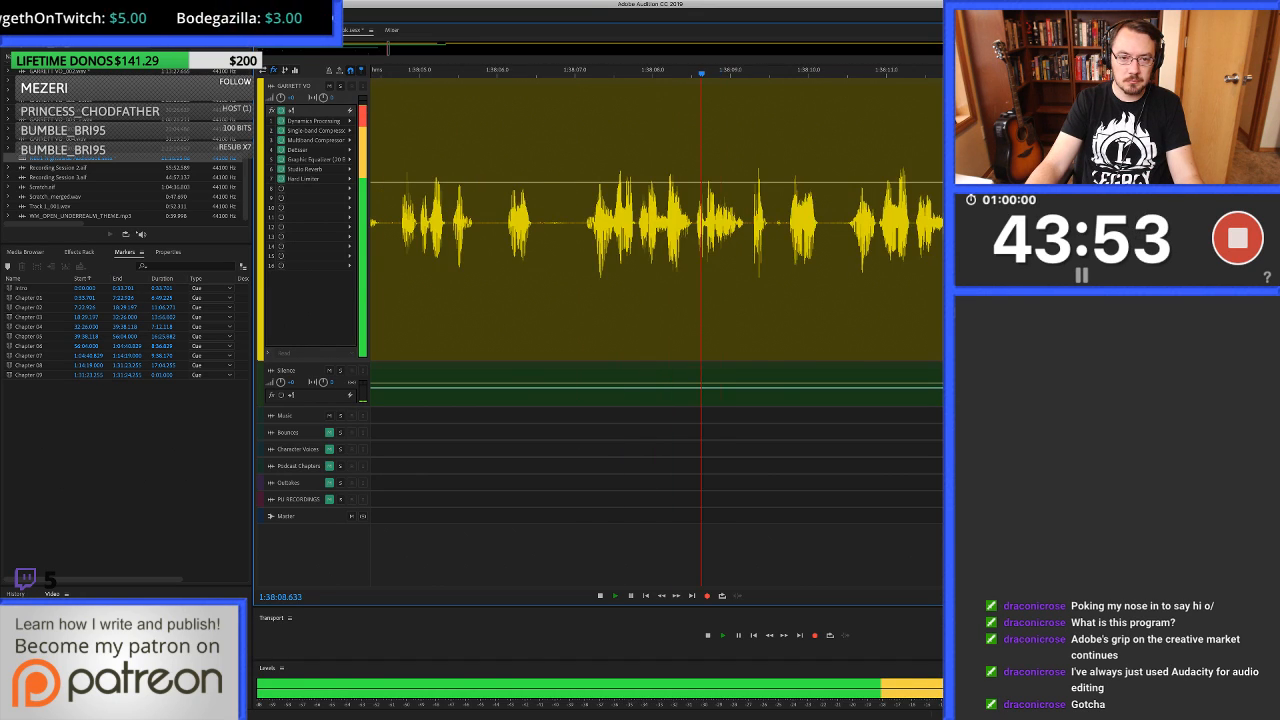
{"action": "key", "text": "space"}
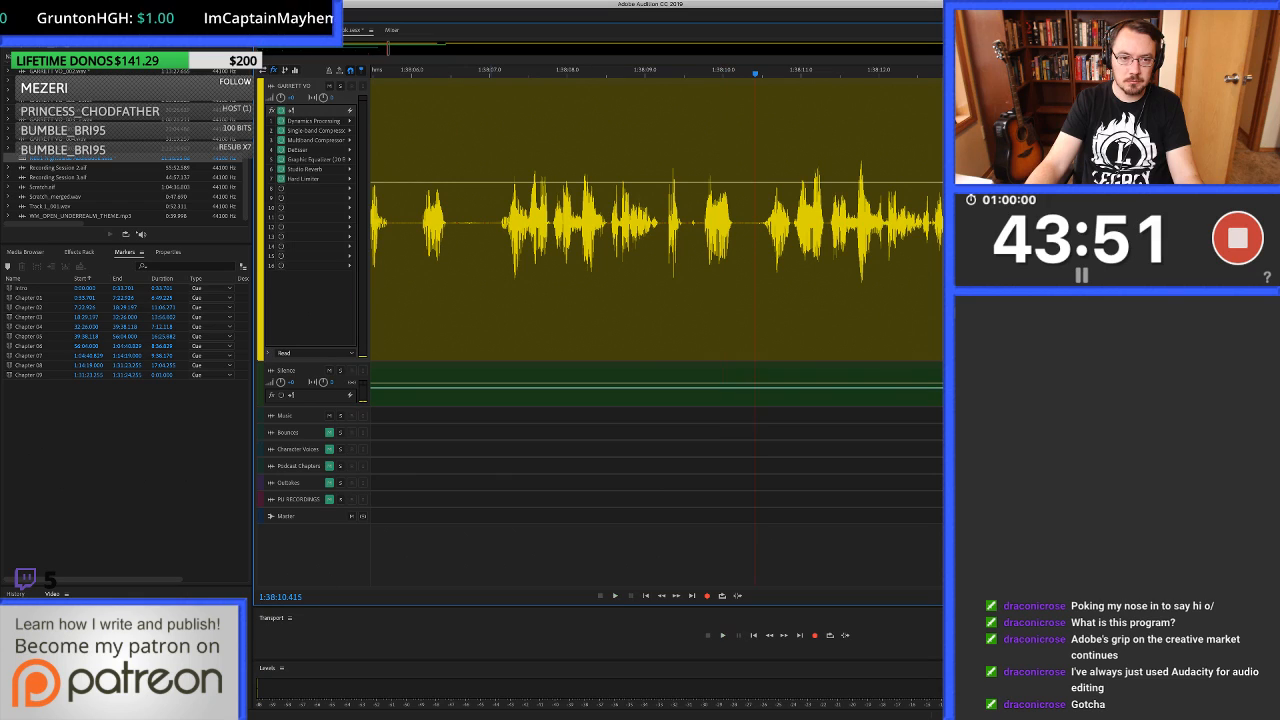
Locate the repeated take at about 1:38:06.1 and ripple-delete it from 1:38:06.135.
{"action": "left_click", "coordinate": [415, 222]}
{"action": "key", "text": "space"}
{"action": "key", "text": "space"}
{"action": "left_click", "coordinate": [421, 222]}
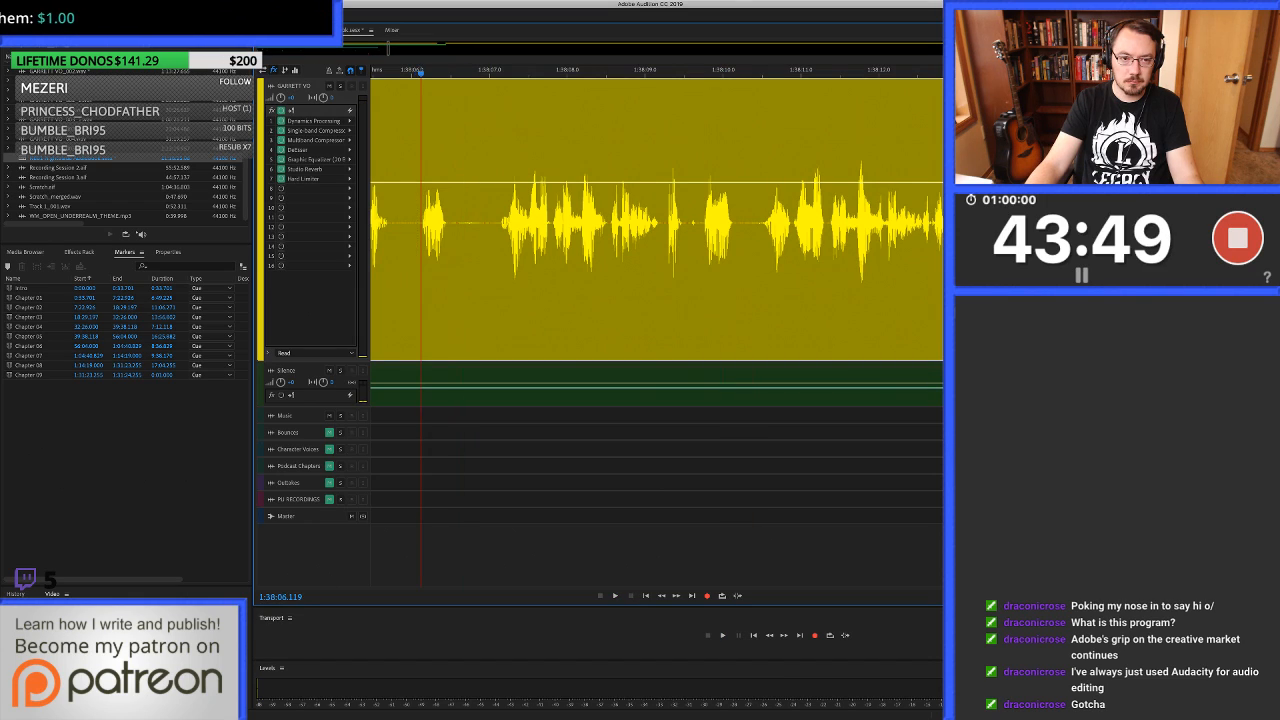
{"action": "scroll", "coordinate": [421, 222], "scroll_direction": "up", "scroll_amount": 1}
{"action": "left_click_drag", "start_coordinate": [422, 222], "coordinate": [942, 222]}
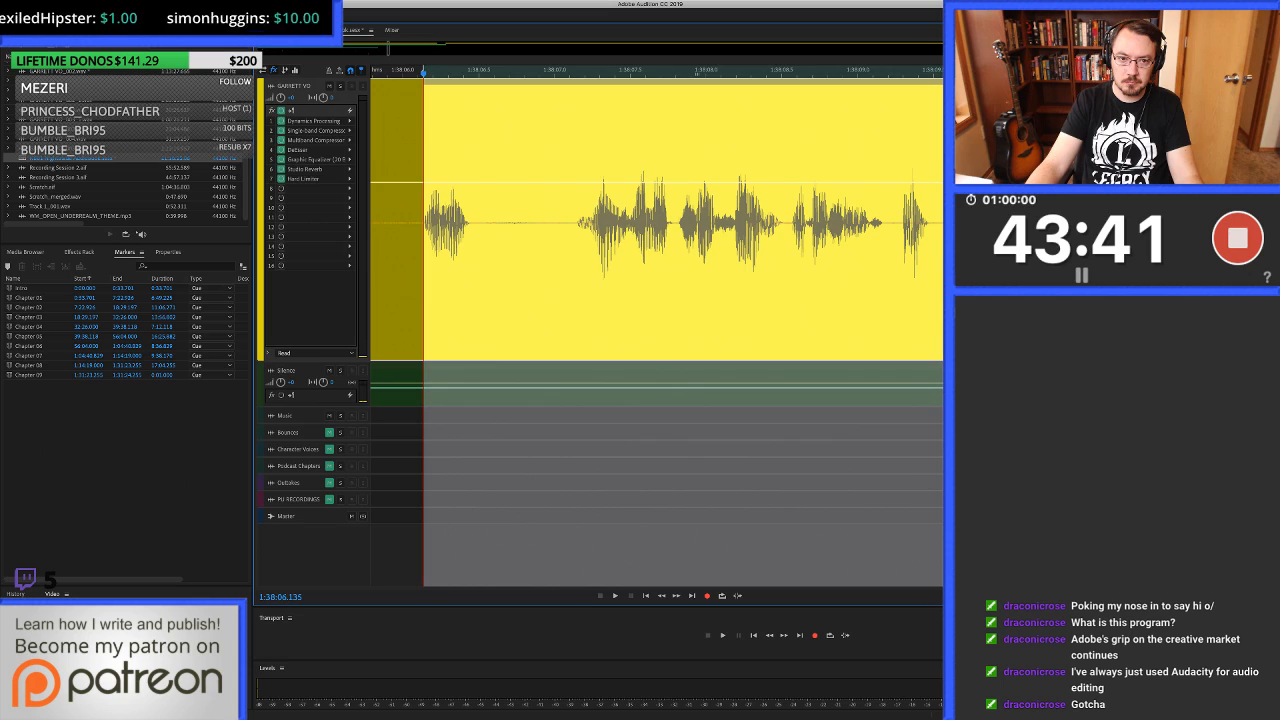
{"action": "key", "text": "shift+BackSpace"}
Check the join at 1:38:06.135 by ear and extend the earlier clip slightly over the following one for a short crossfade.
{"action": "key", "text": "space"}
{"action": "key", "text": "space"}
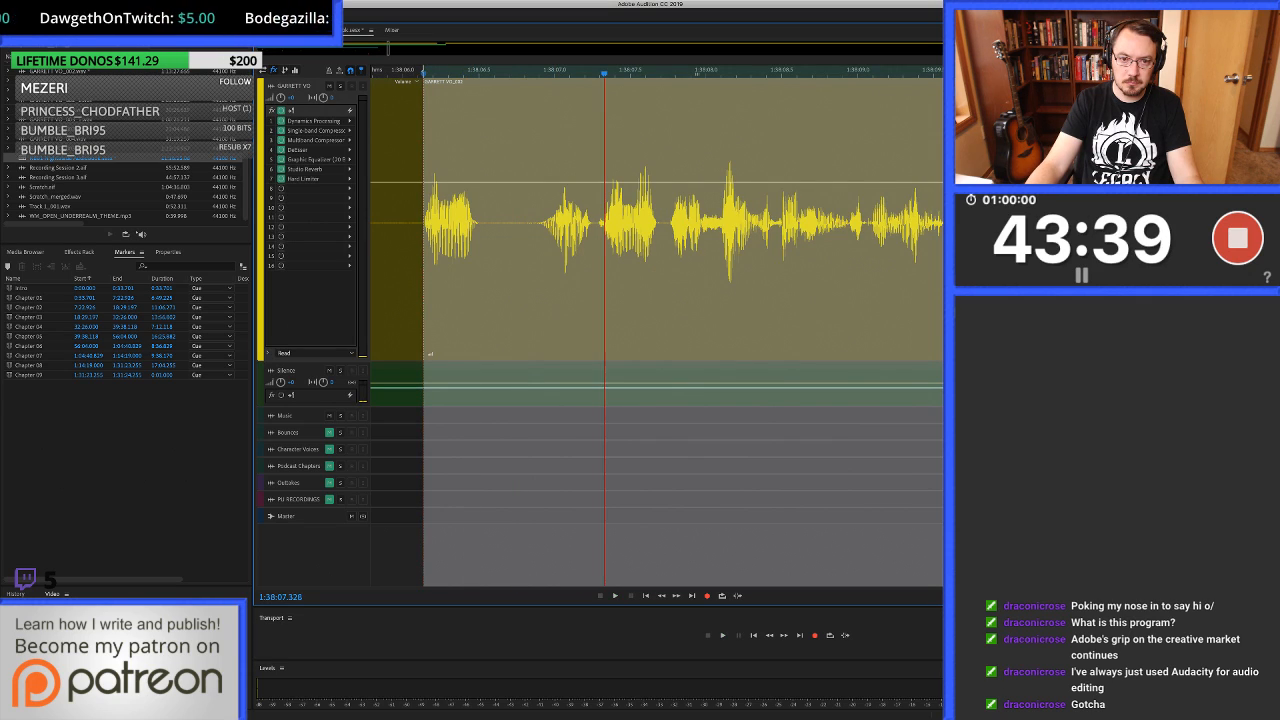
{"action": "left_click", "coordinate": [411, 270]}
{"action": "scroll", "coordinate": [411, 270], "scroll_direction": "up", "scroll_amount": 8}
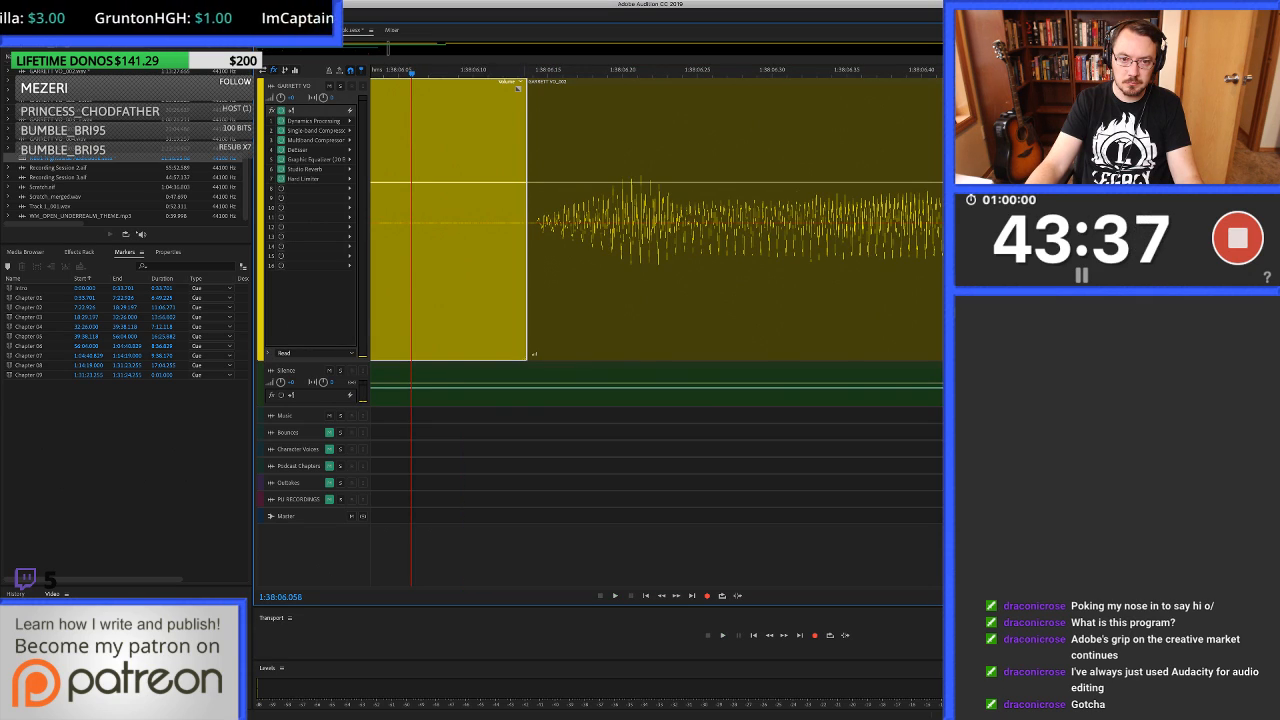
{"action": "left_click_drag", "start_coordinate": [527, 270], "coordinate": [543, 270]}
{"action": "scroll", "coordinate": [544, 270], "scroll_direction": "down", "scroll_amount": 7}
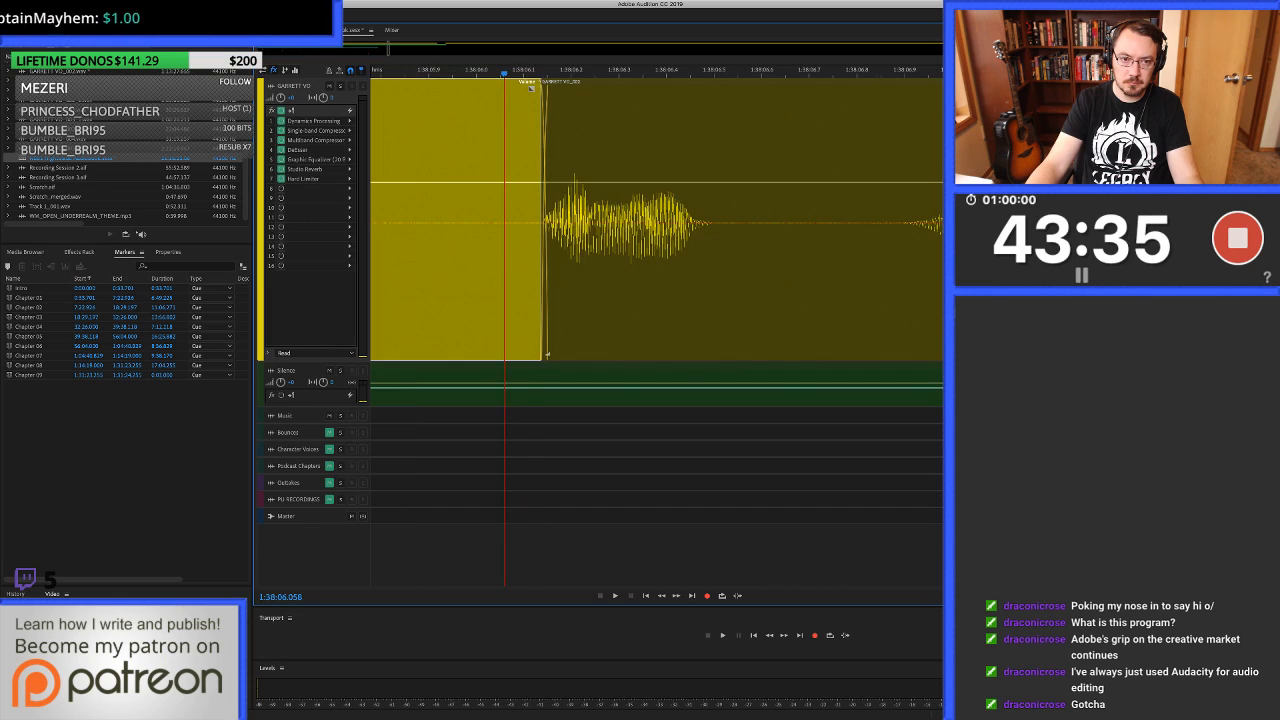
Play the voice-over from about 1:38:03.2 across the crossfaded join and on to about 1:38:10.2.
{"action": "left_click", "coordinate": [415, 270]}
{"action": "scroll", "coordinate": [415, 270], "scroll_direction": "down", "scroll_amount": 2}
{"action": "scroll", "coordinate": [700, 270], "scroll_direction": "down", "scroll_amount": 4}
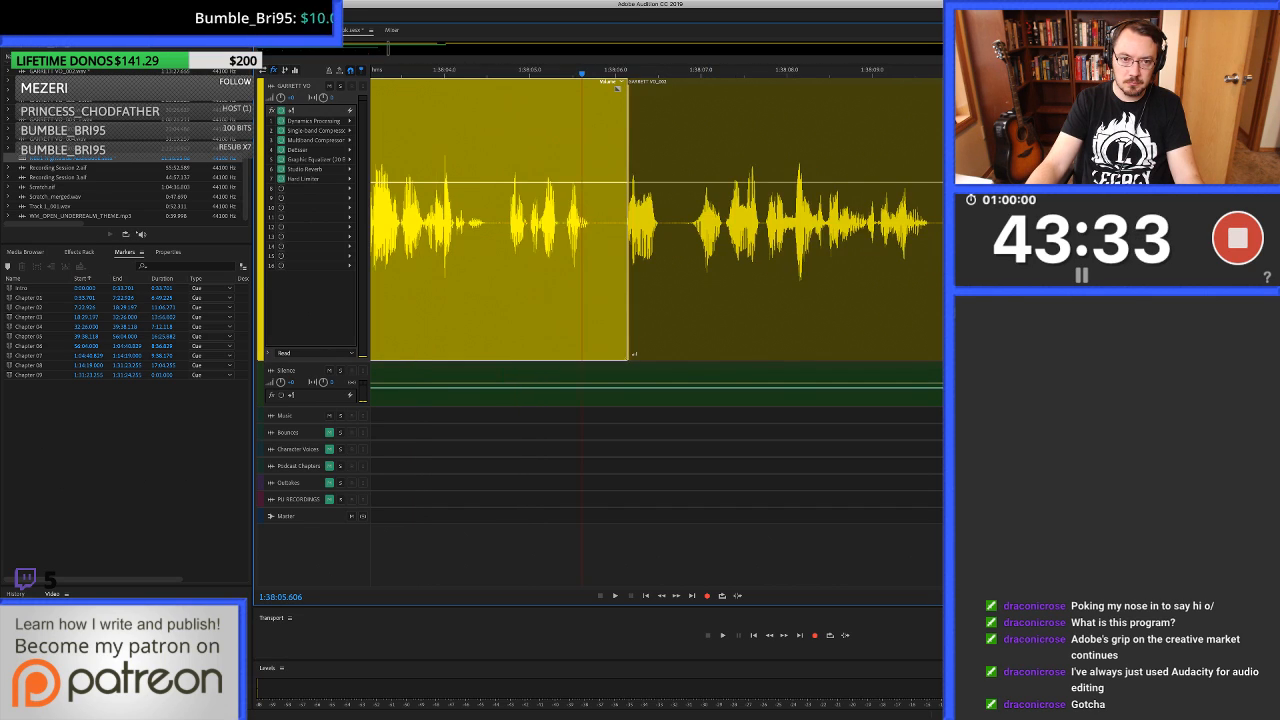
{"action": "left_click", "coordinate": [403, 270]}
{"action": "key", "text": "space"}
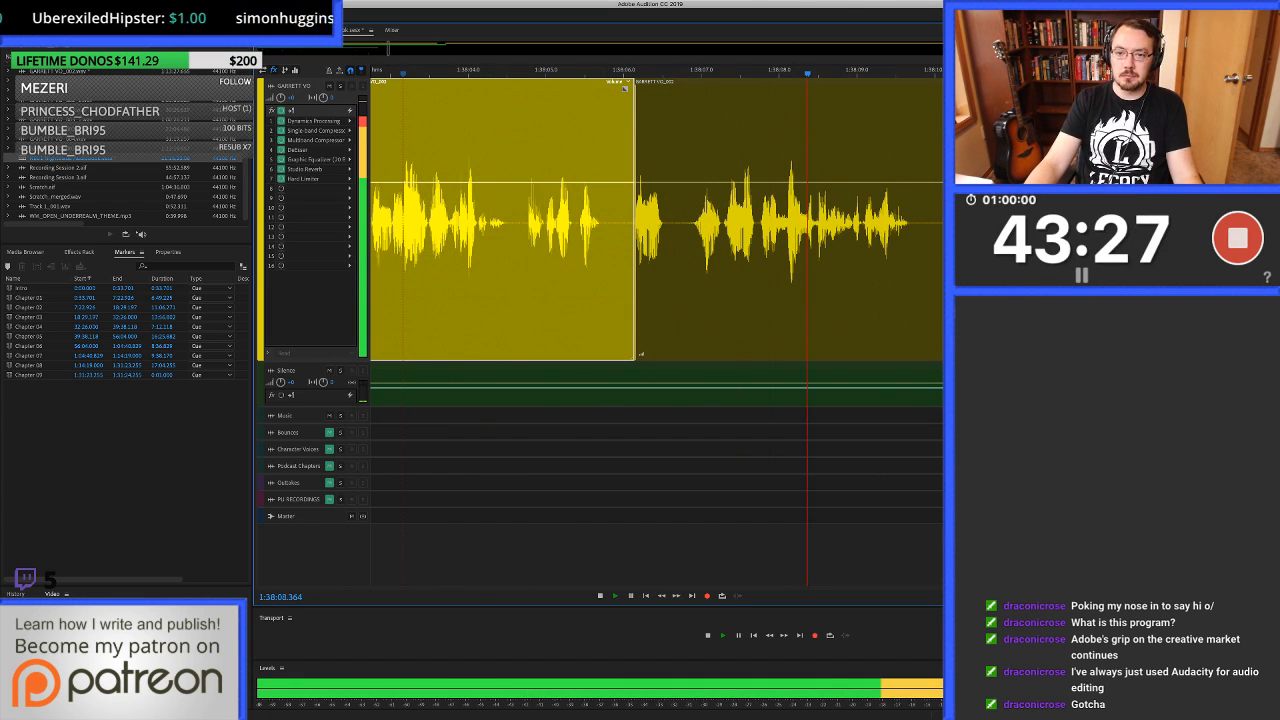
{"action": "scroll", "coordinate": [896, 220], "scroll_direction": "up", "scroll_amount": 2}
{"action": "scroll", "coordinate": [896, 220], "scroll_direction": "right", "scroll_amount": 3}
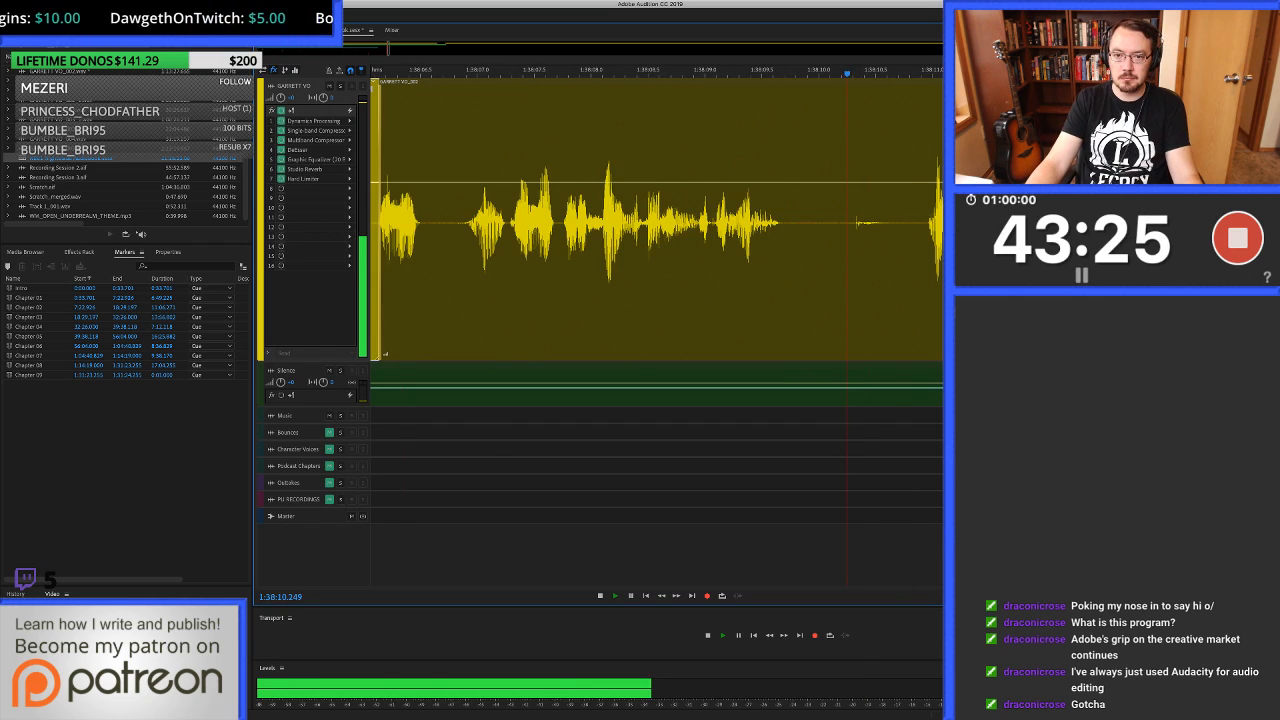
Shorten the pause before the next phrase by ripple-deleting from 1:38:10.419 to about 1:38:10.92.
{"action": "key", "text": "space"}
{"action": "scroll", "coordinate": [848, 220], "scroll_direction": "right", "scroll_amount": 3}
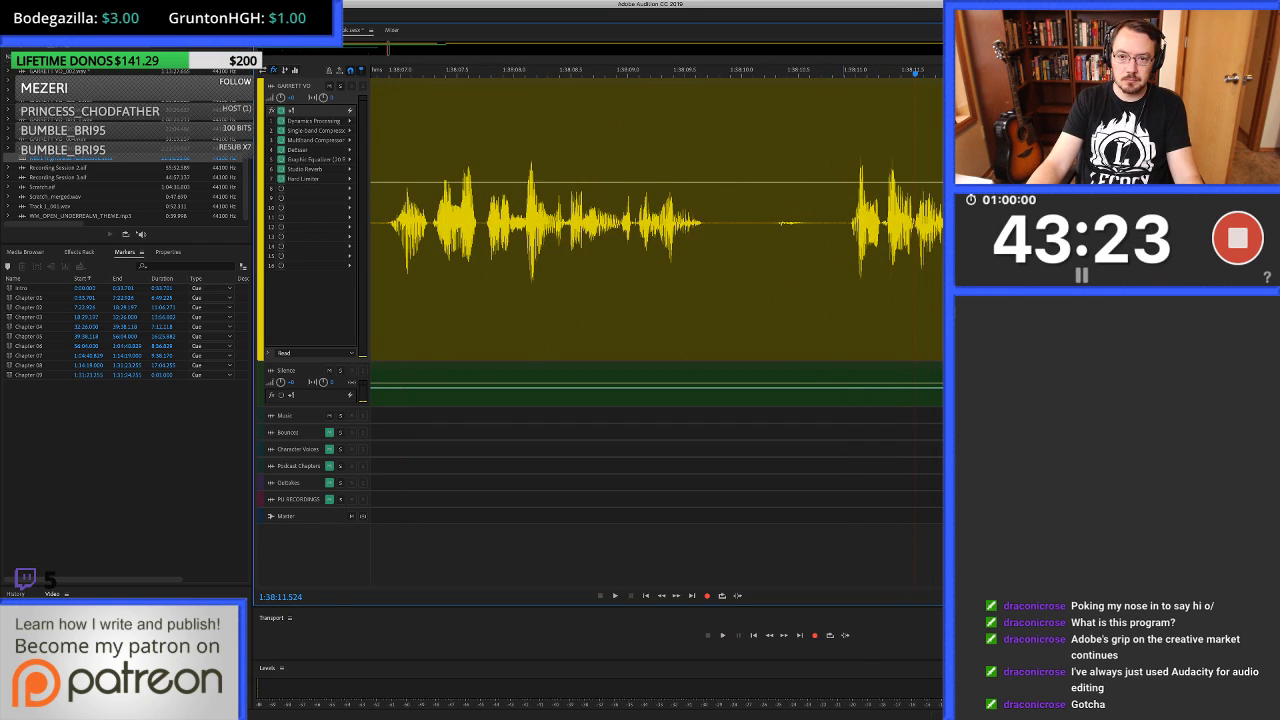
{"action": "scroll", "coordinate": [848, 220], "scroll_direction": "up", "scroll_amount": 3}
{"action": "left_click_drag", "start_coordinate": [887, 260], "coordinate": [723, 260]}
{"action": "key", "text": "shift+Delete"}
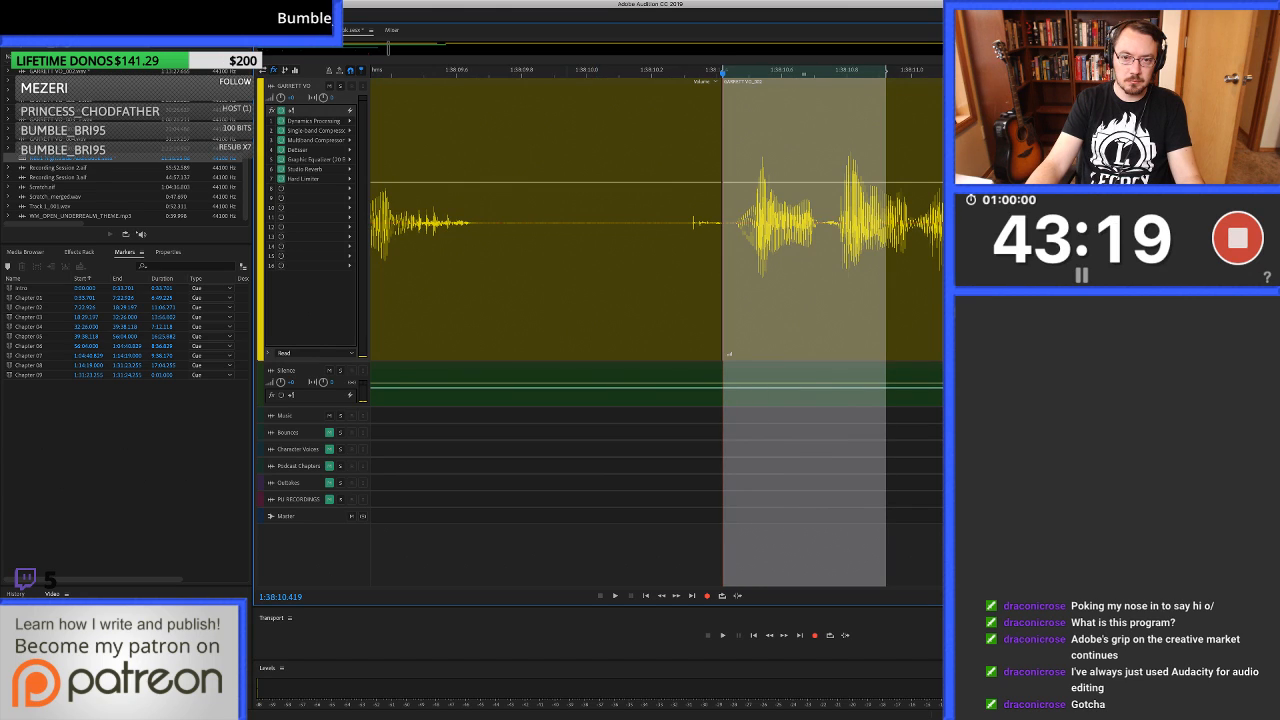
Trim the earlier clip's end to about 1:38:09.93 and paste clean silence from 1:38:09.793 to just past the next clip's start.
{"action": "left_click", "coordinate": [566, 260]}
{"action": "key", "text": "alt+]"}
{"action": "left_click_drag", "start_coordinate": [519, 260], "coordinate": [730, 260]}
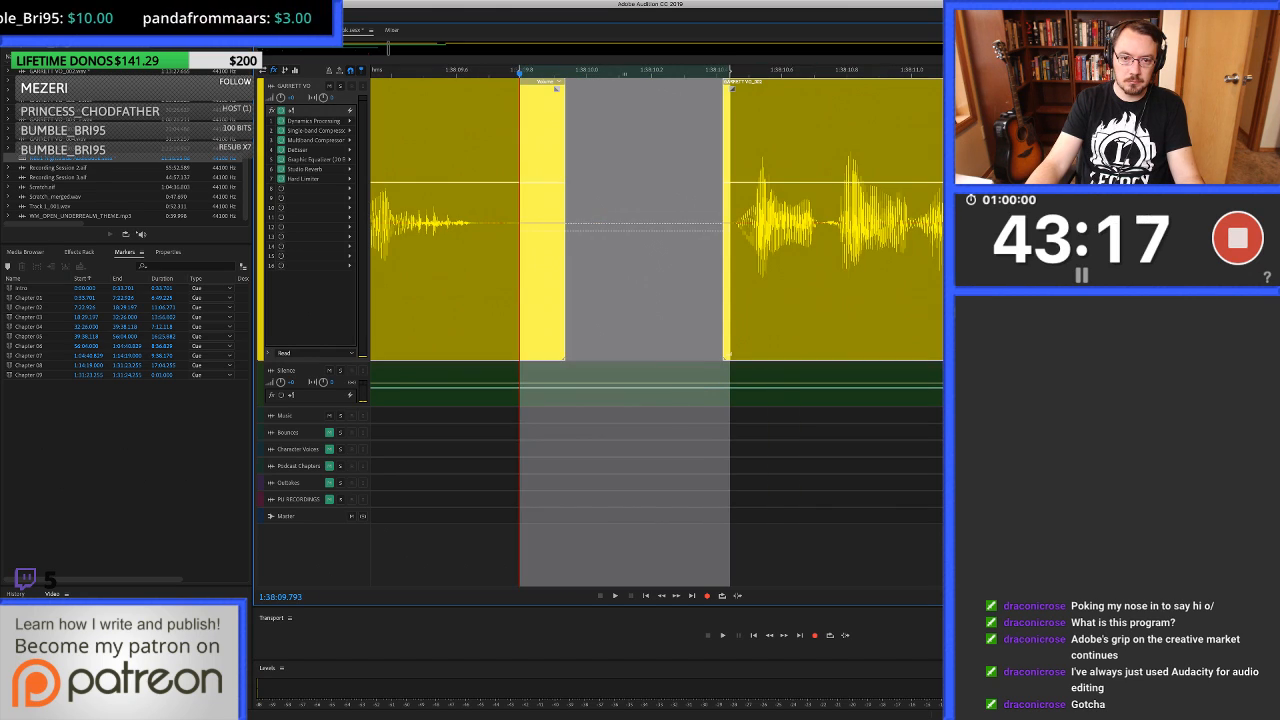
{"action": "key", "text": "super+v"}
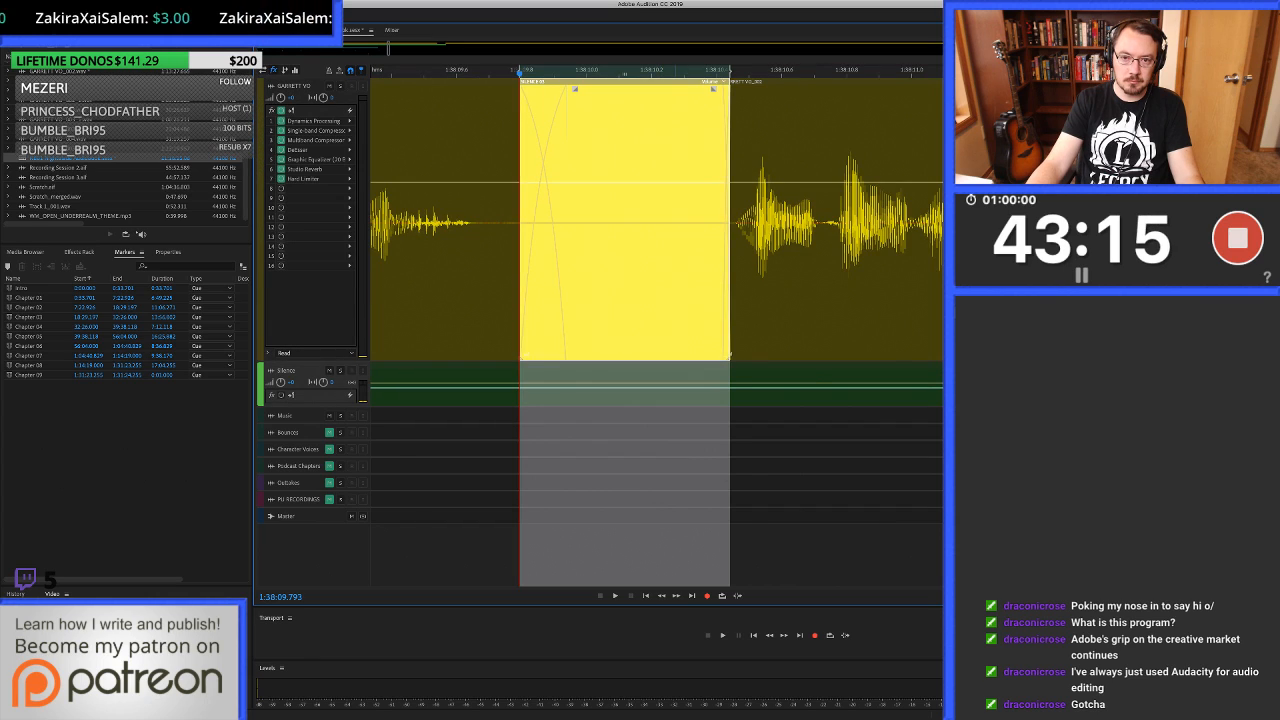
Play across the filled pause to about 1:38:15.9 and ripple-delete the repeated take from 1:38:12.159 to about 1:38:14.7.
{"action": "scroll", "coordinate": [674, 260], "scroll_direction": "down", "scroll_amount": 5}
{"action": "left_click", "coordinate": [552, 260]}
{"action": "key", "text": "space"}
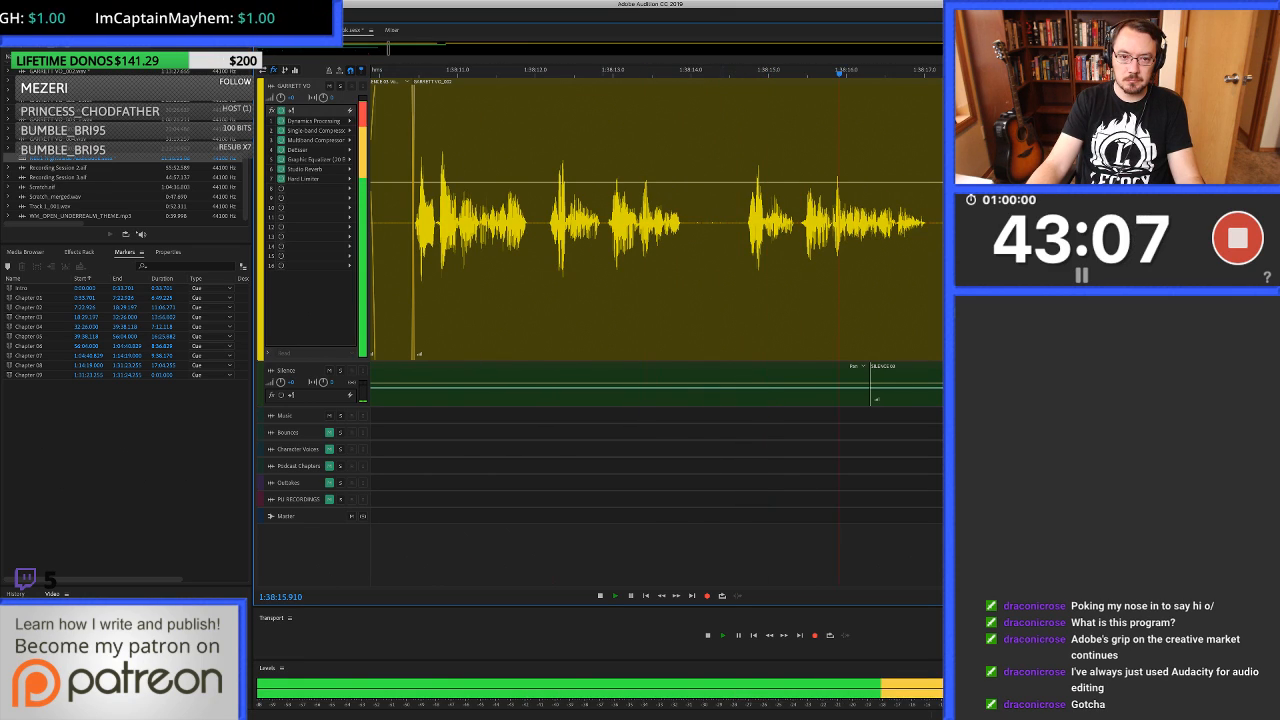
{"action": "key", "text": "space"}
{"action": "left_click_drag", "start_coordinate": [547, 250], "coordinate": [746, 250]}
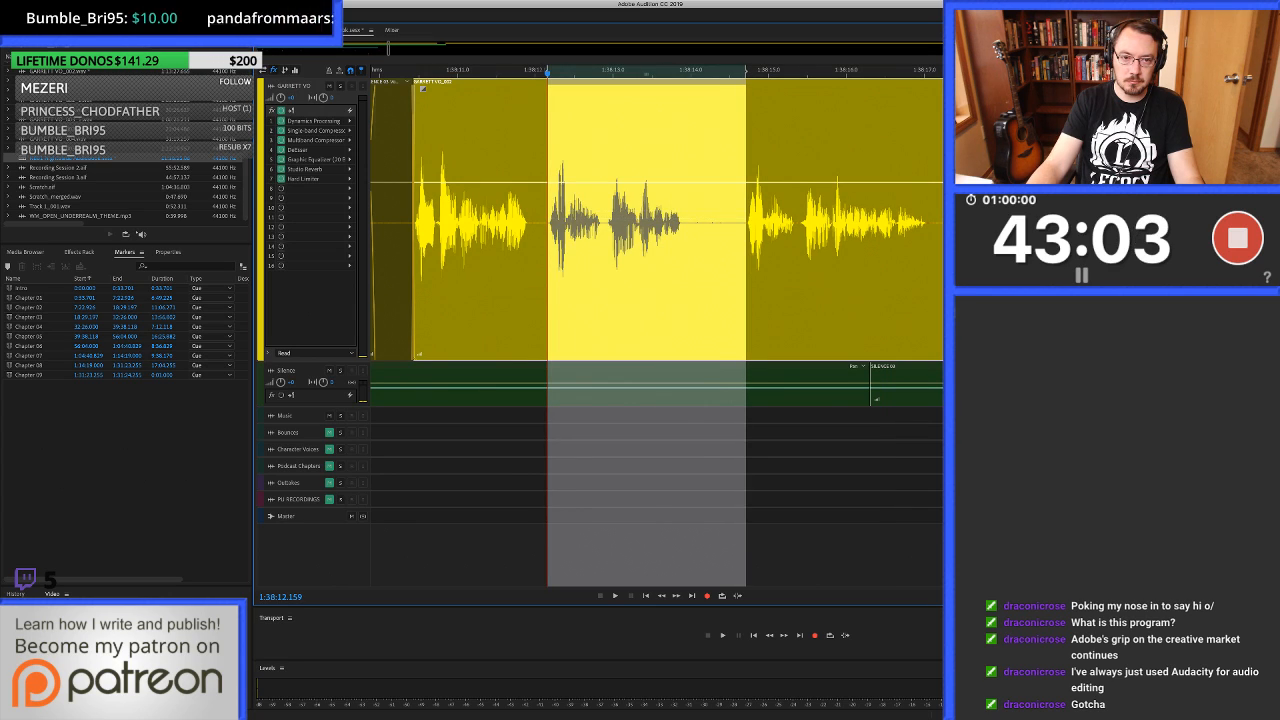
{"action": "key", "text": "shift+BackSpace"}
Extend the earlier clip slightly over the join at 1:38:12.159 for a short crossfade and play on to about 1:38:22.9.
{"action": "scroll", "coordinate": [537, 250], "scroll_direction": "up", "scroll_amount": 6}
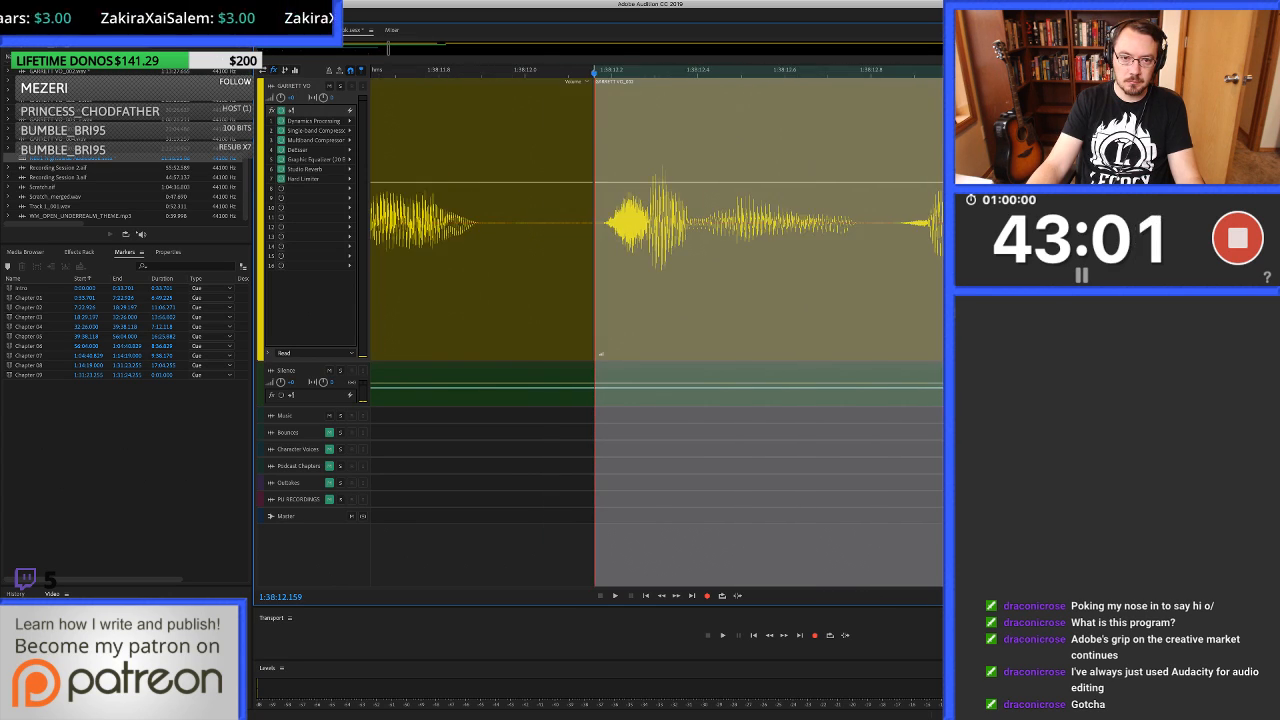
{"action": "left_click_drag", "start_coordinate": [593, 250], "coordinate": [604, 250]}
{"action": "scroll", "coordinate": [604, 250], "scroll_direction": "down", "scroll_amount": 4}
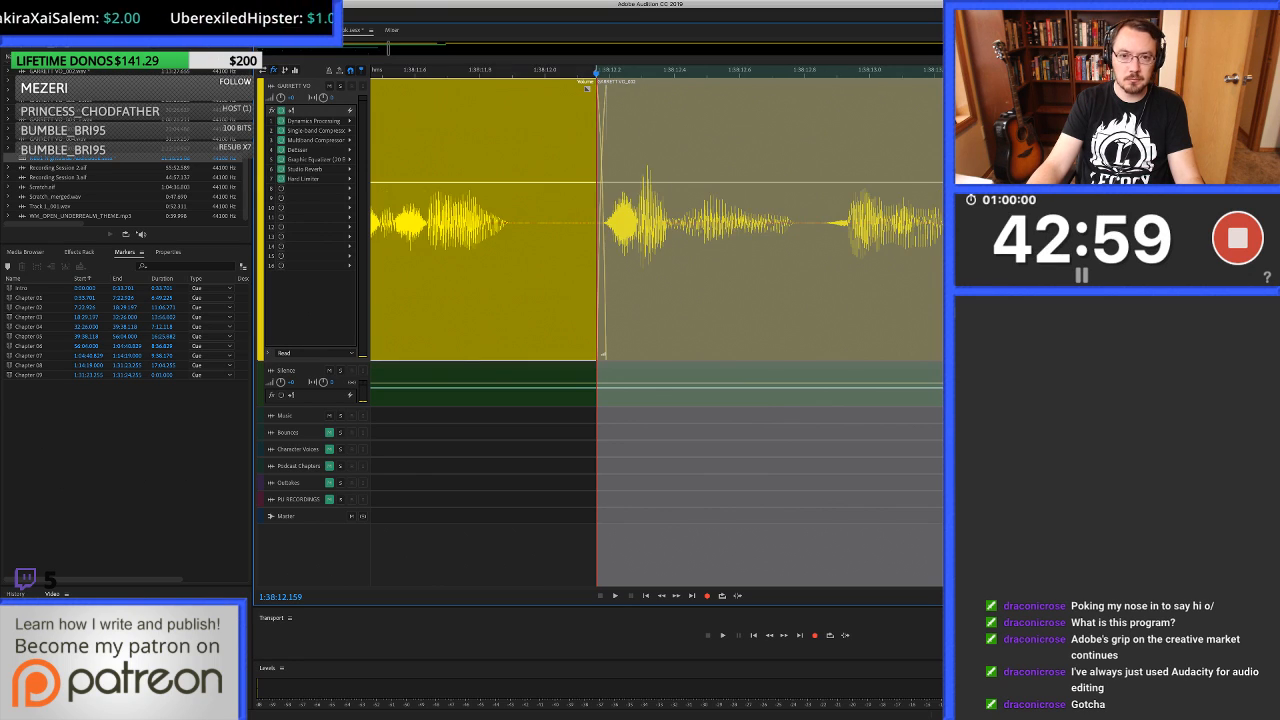
{"action": "left_click", "coordinate": [486, 250]}
{"action": "key", "text": "space"}
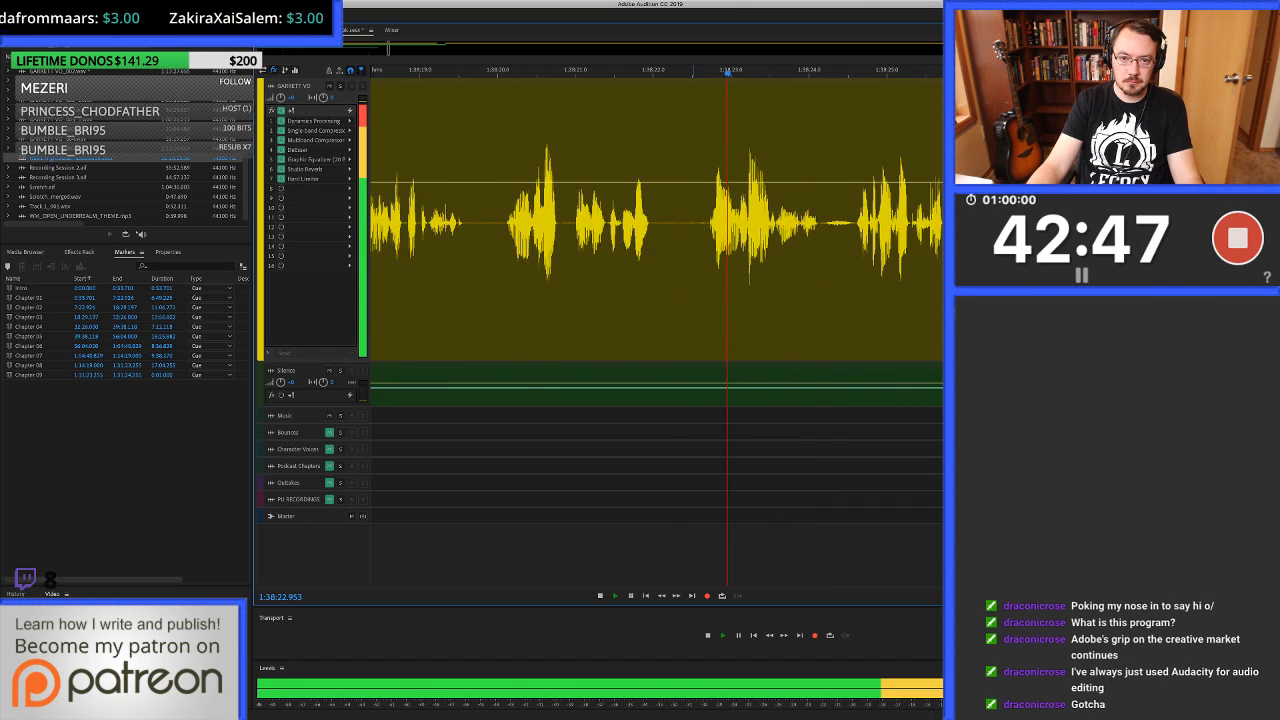
Heal the click at about 1:38:22.64 in the waveform, from 1:38:22.481 to about 1:38:22.68, and return to the multitrack session.
{"action": "key", "text": "space"}
{"action": "left_click", "coordinate": [703, 223]}
{"action": "scroll", "coordinate": [703, 223], "scroll_direction": "up", "scroll_amount": 5}
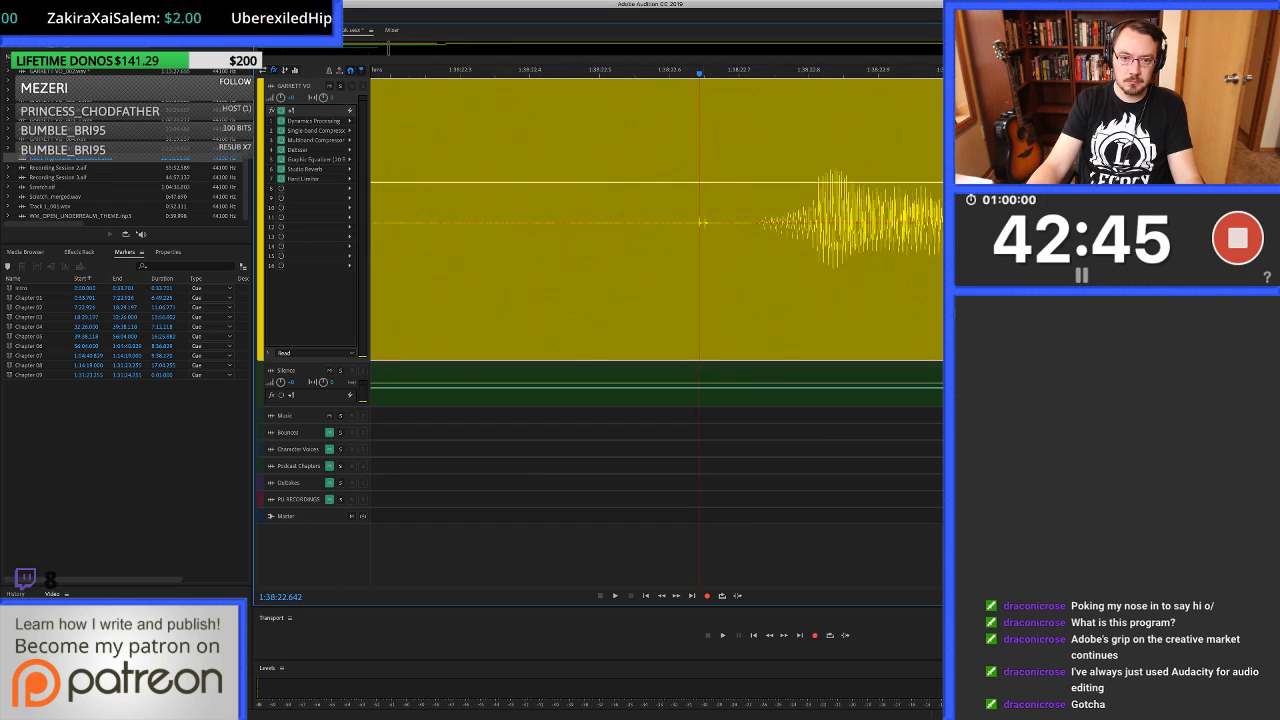
{"action": "double_click", "coordinate": [703, 223]}
{"action": "left_click_drag", "start_coordinate": [497, 330], "coordinate": [652, 330]}
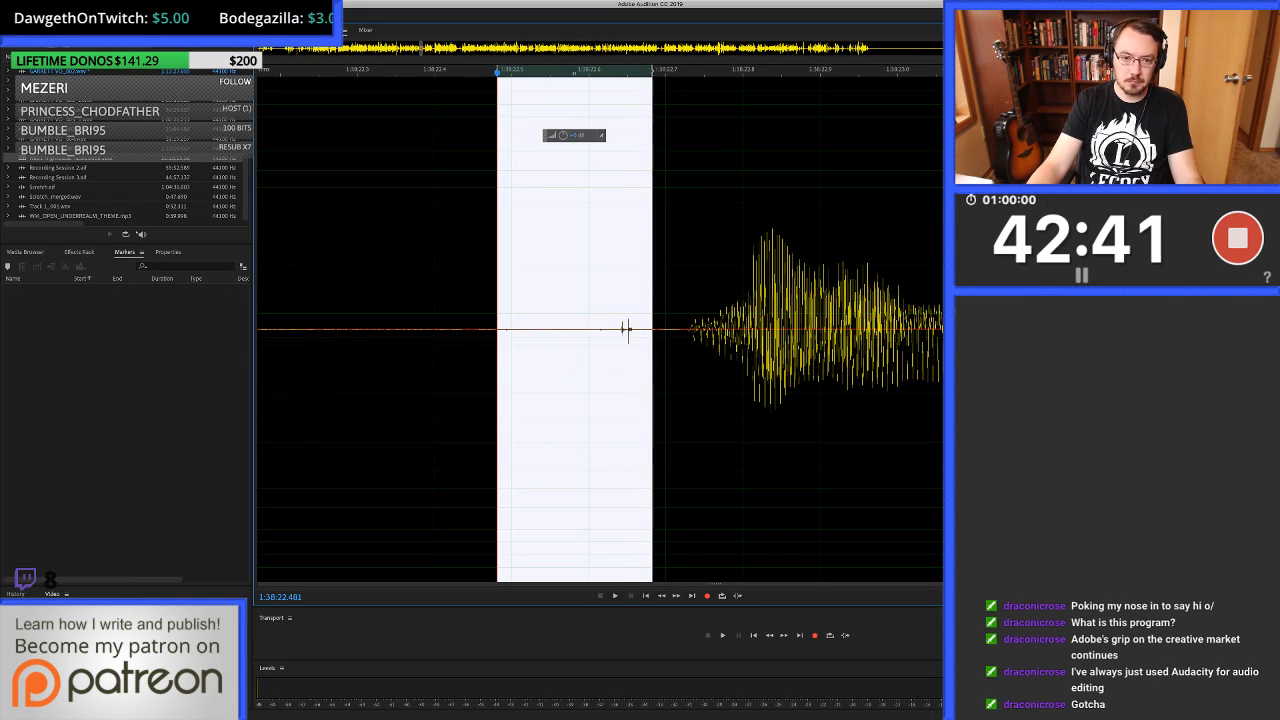
{"action": "key", "text": "super+u"}
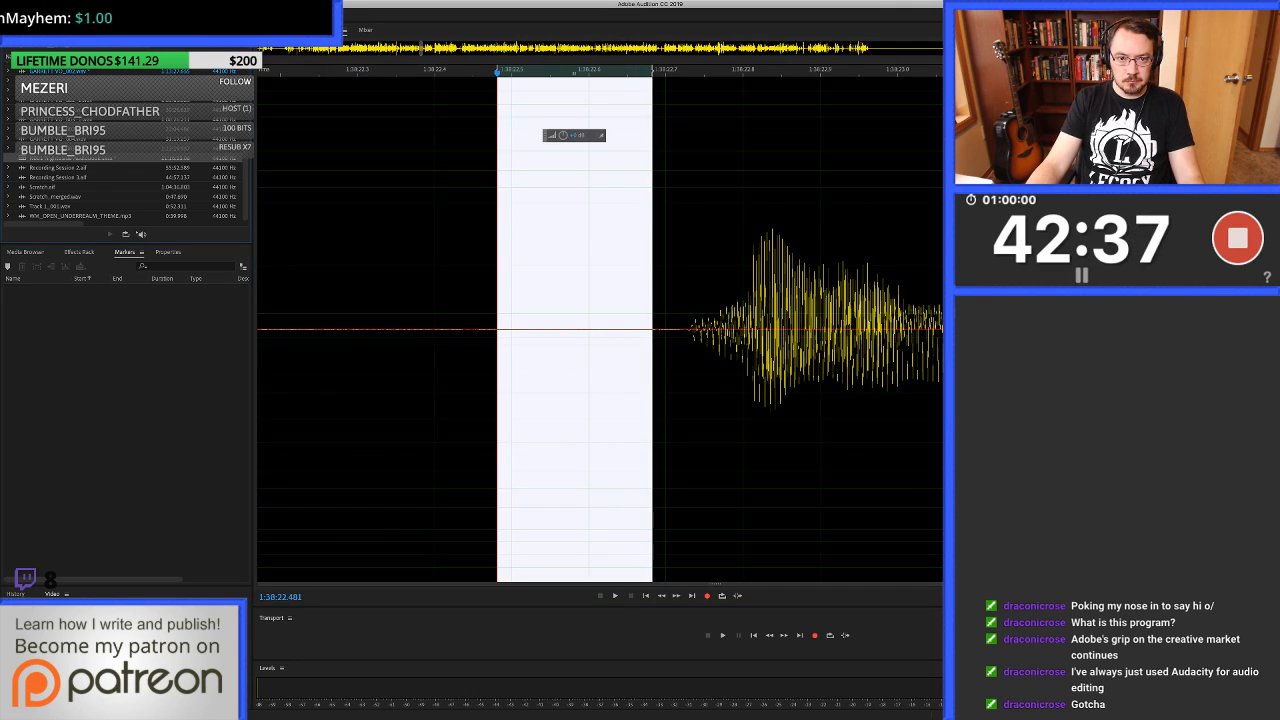
{"action": "key", "text": "0"}
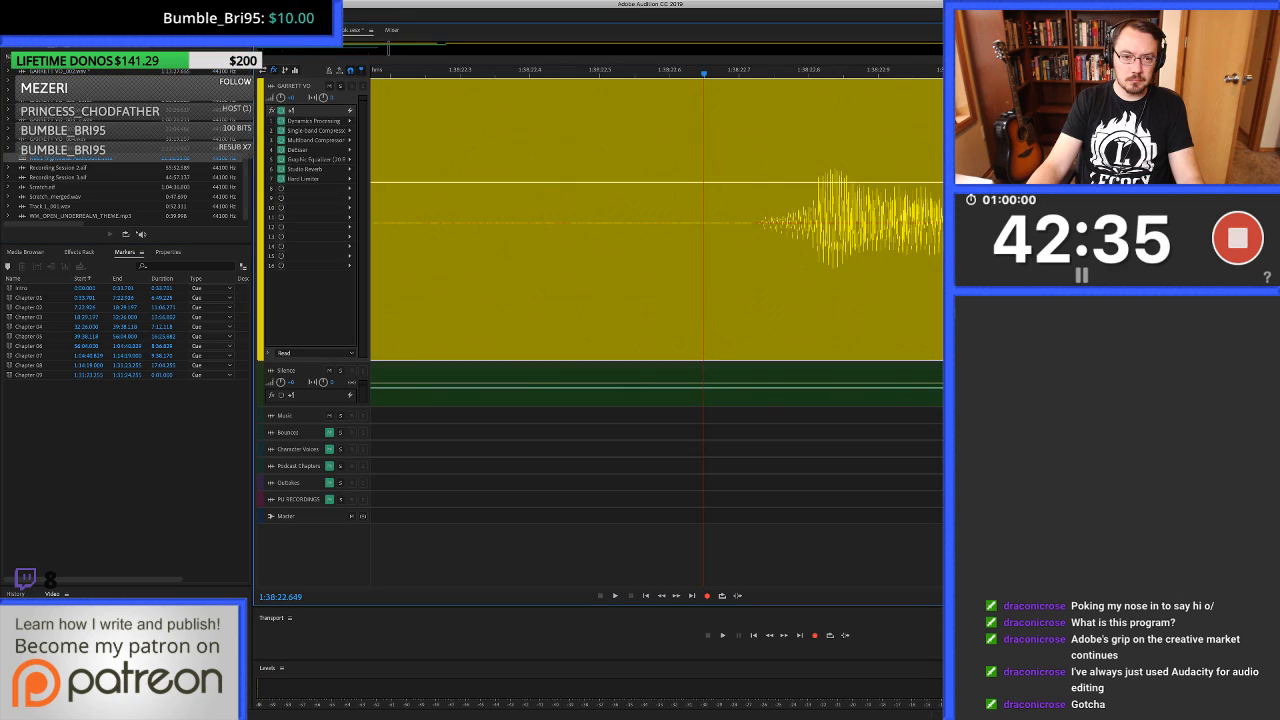
Play the voice-over from before the healed click on to 1:38:31.558.
{"action": "scroll", "coordinate": [602, 72], "scroll_direction": "down", "scroll_amount": 5}
{"action": "left_click", "coordinate": [501, 72]}
{"action": "key", "text": "space"}
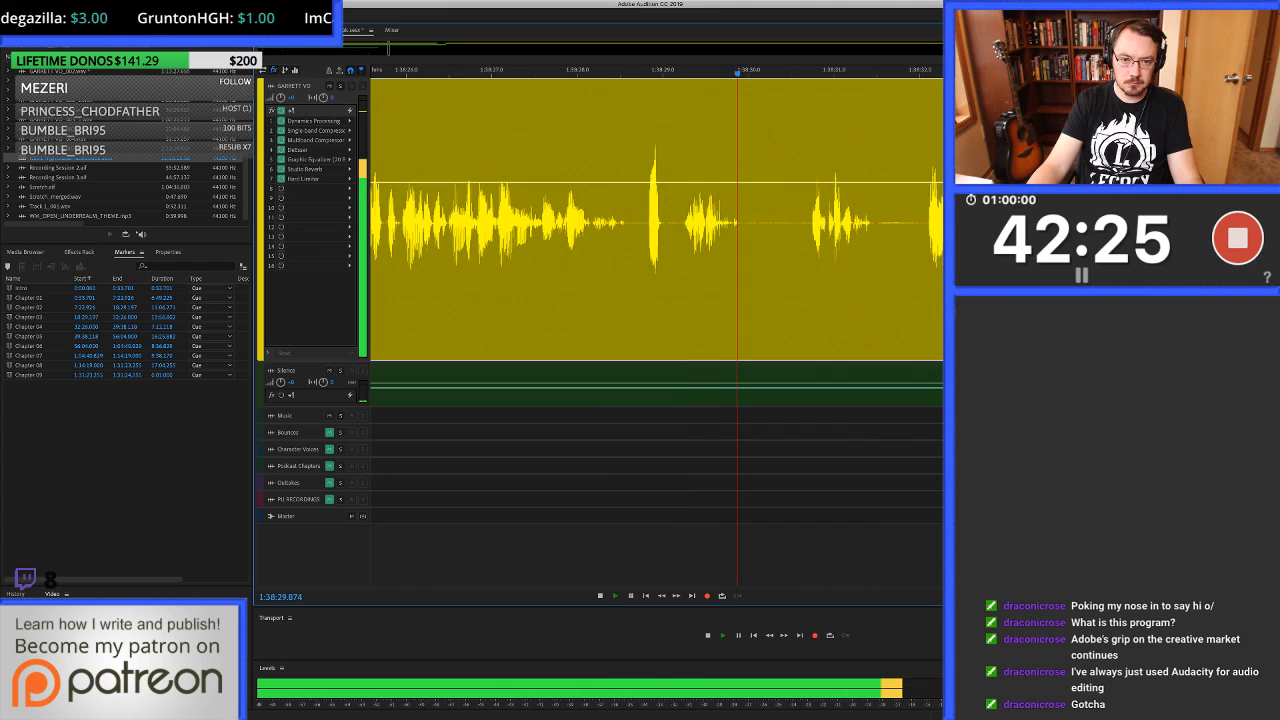
{"action": "key", "text": "space"}
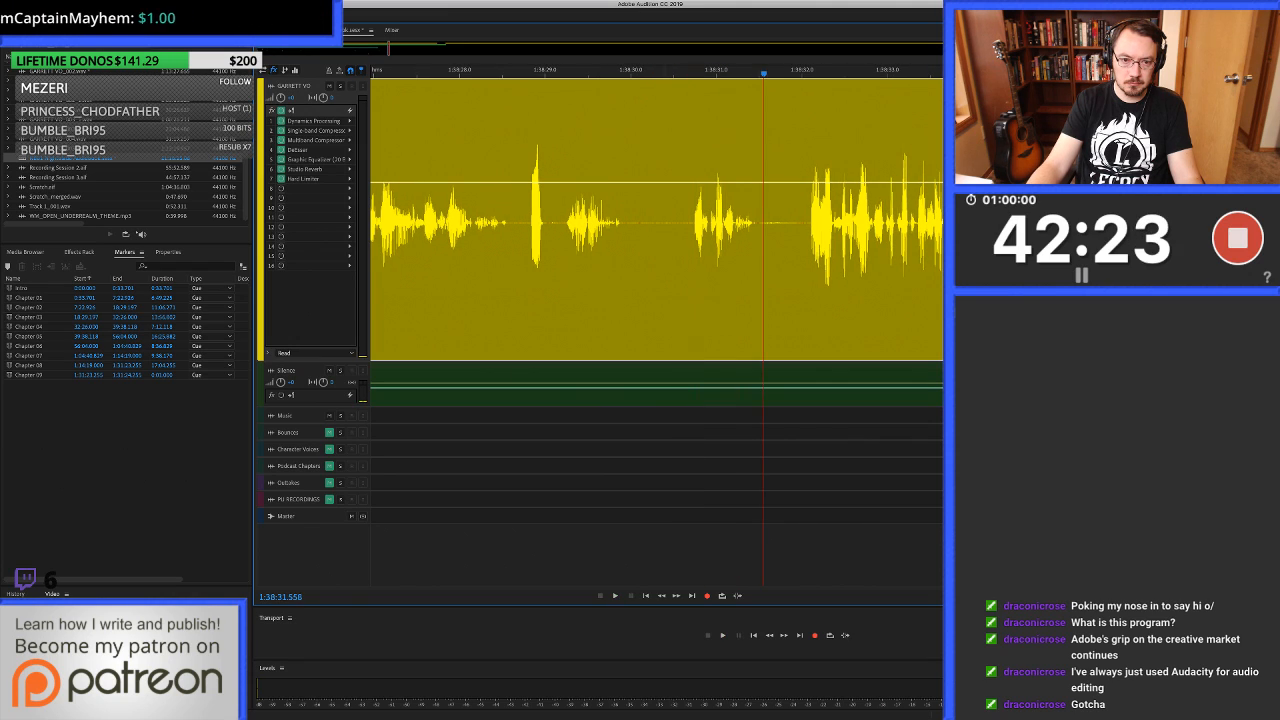
Heal the pause in the waveform from 1:38:30.393 to about 1:38:30.6 and return to the multitrack session.
{"action": "key", "text": "9"}
{"action": "key", "text": "equal"}
{"action": "key", "text": "equal"}
{"action": "key", "text": "equal"}
{"action": "key", "text": "equal"}
{"action": "key", "text": "equal"}
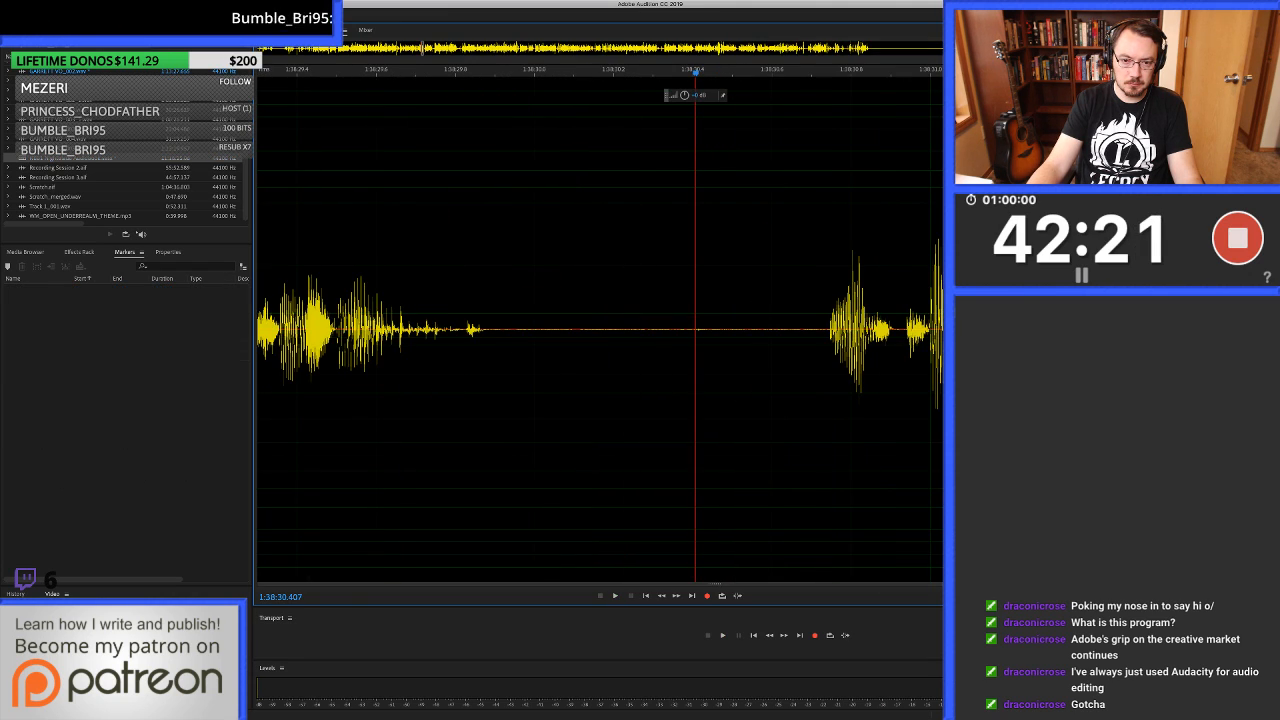
{"action": "left_click_drag", "start_coordinate": [690, 200], "coordinate": [771, 200]}
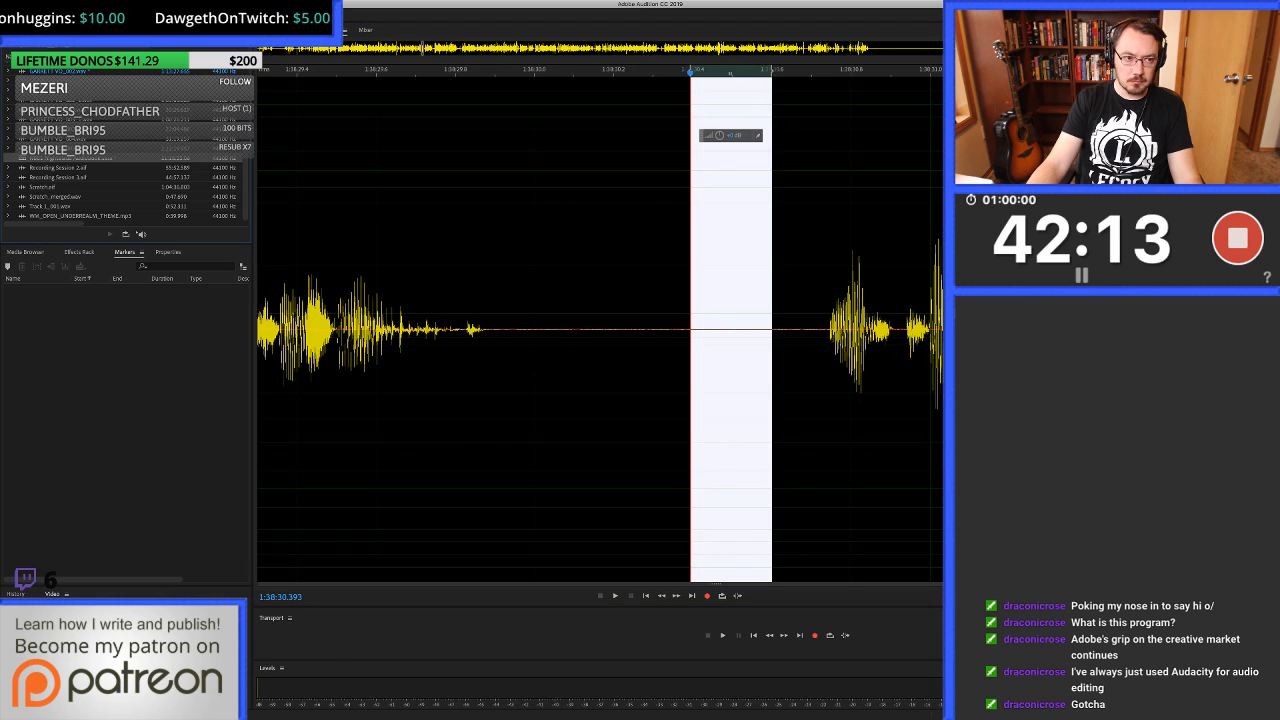
{"action": "key", "text": "0"}
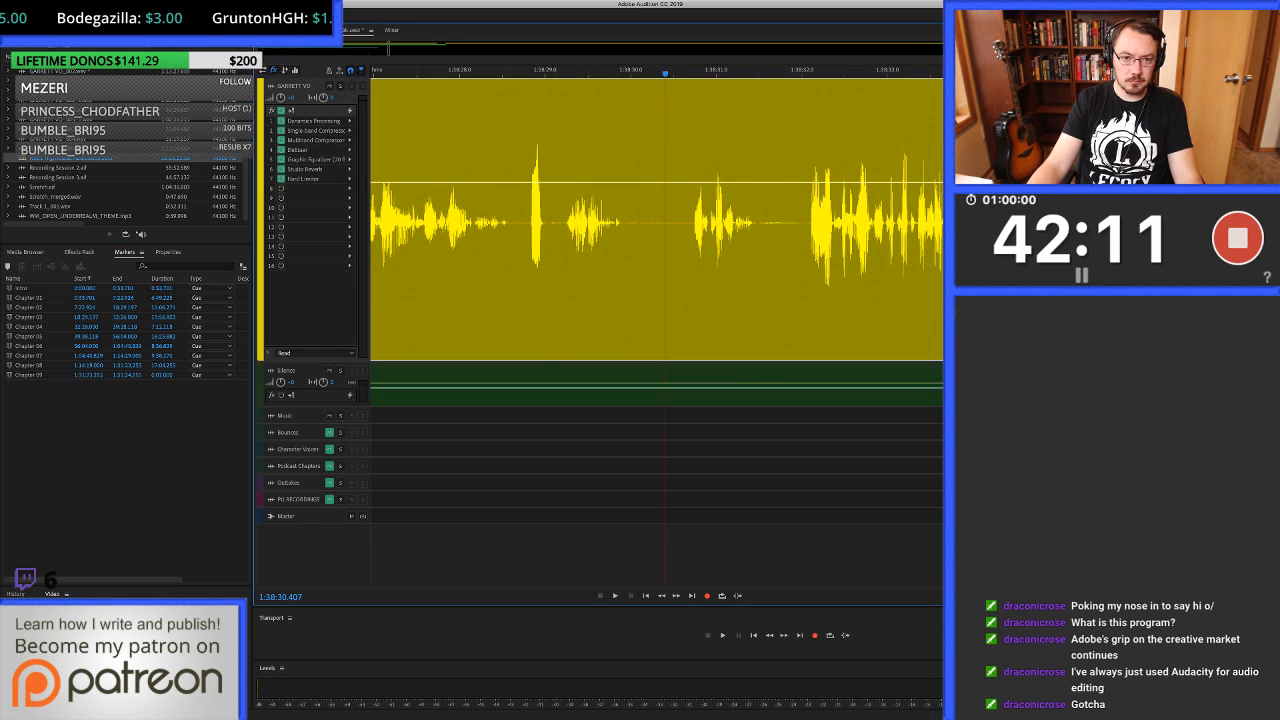
Play from 1:38:30.407 to about 1:38:45.7 and ripple-delete the repeated take from 1:38:36.879 to about 1:38:44.9.
{"action": "key", "text": "space"}
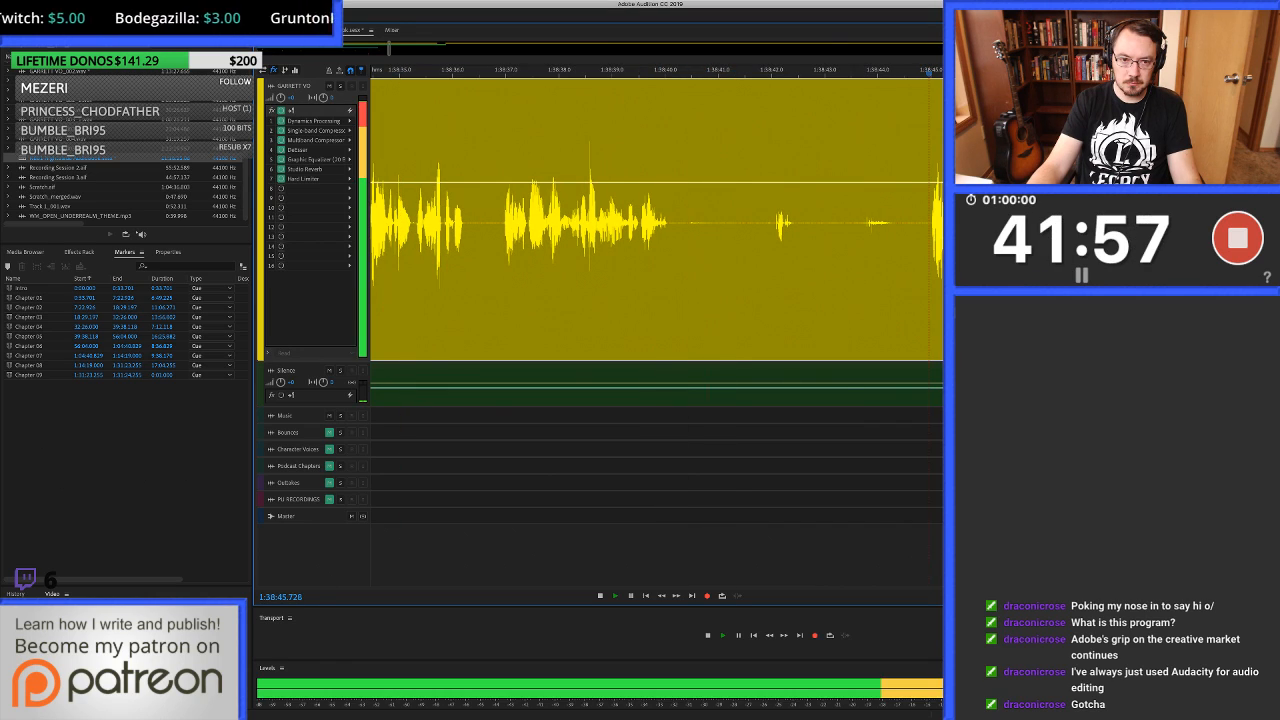
{"action": "key", "text": "space"}
{"action": "left_click_drag", "start_coordinate": [499, 290], "coordinate": [925, 290]}
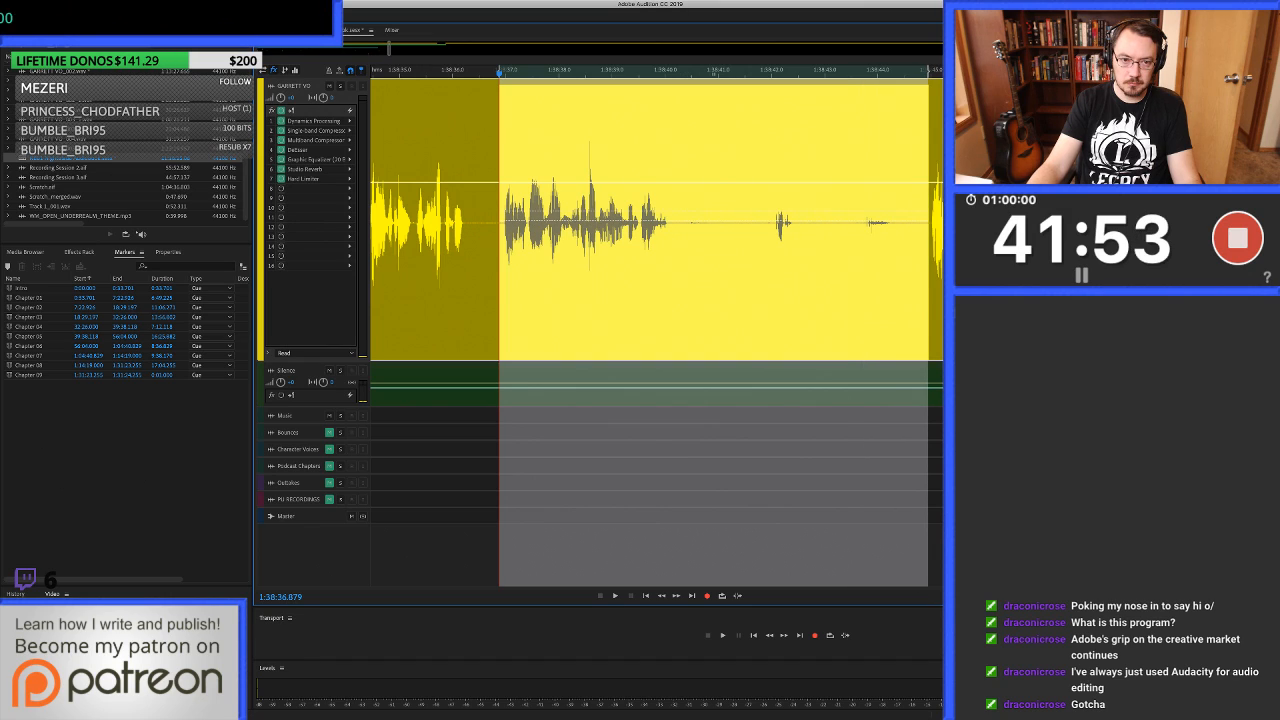
{"action": "key", "text": "shift+BackSpace"}
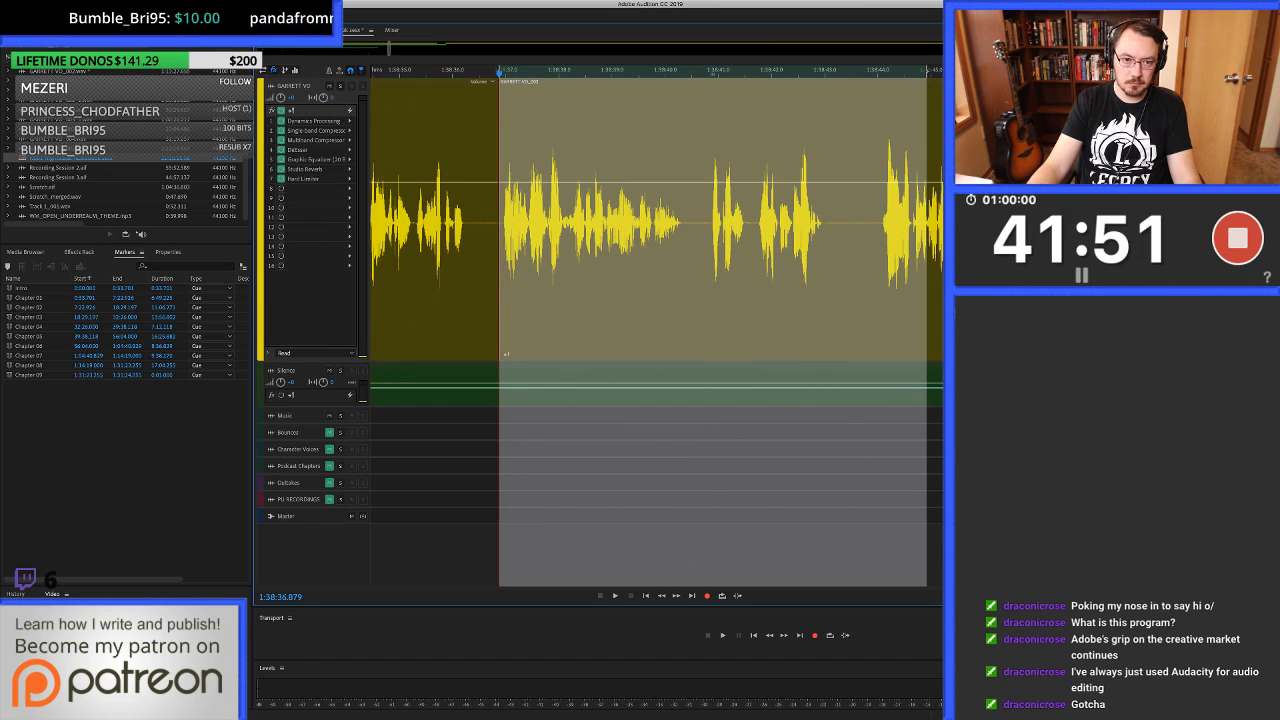
Extend the earlier clip slightly over the join at 1:38:36.879 for a short crossfade and check the join by ear.
{"action": "key", "text": "="}
{"action": "left_click_drag", "start_coordinate": [524, 222], "coordinate": [547, 222]}
{"action": "scroll", "coordinate": [549, 222], "scroll_direction": "down", "scroll_amount": 7}
{"action": "key", "text": "space"}
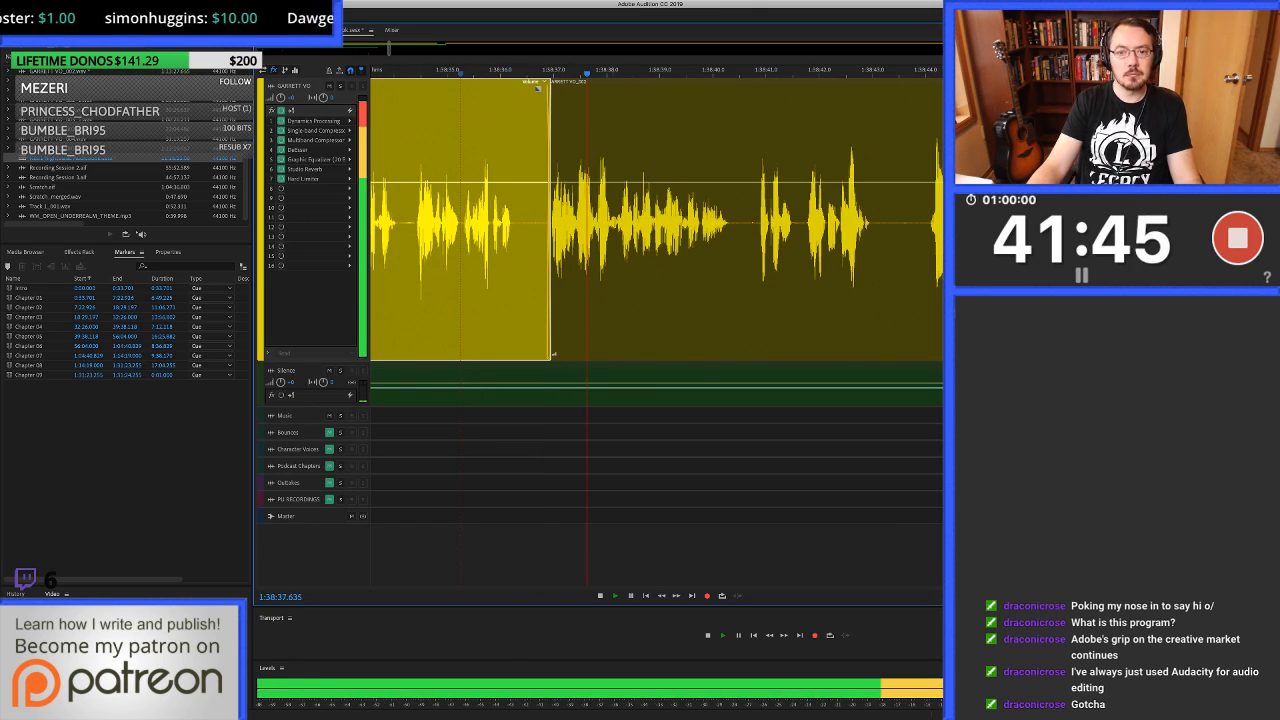
{"action": "left_click", "coordinate": [637, 222]}
{"action": "scroll", "coordinate": [637, 222], "scroll_direction": "right", "scroll_amount": 4}
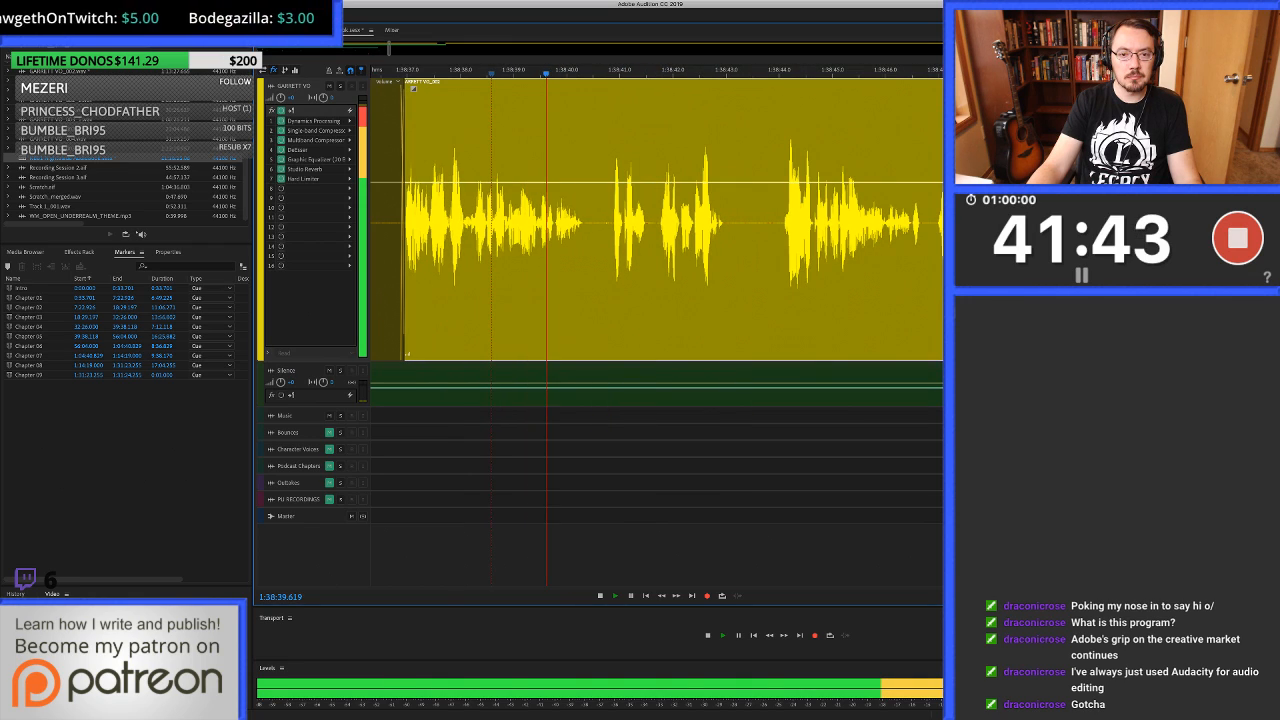
Heal the faint click in the waveform from 1:38:40.711 to about 1:38:40.86 and return to the multitrack session.
{"action": "key", "text": "space"}
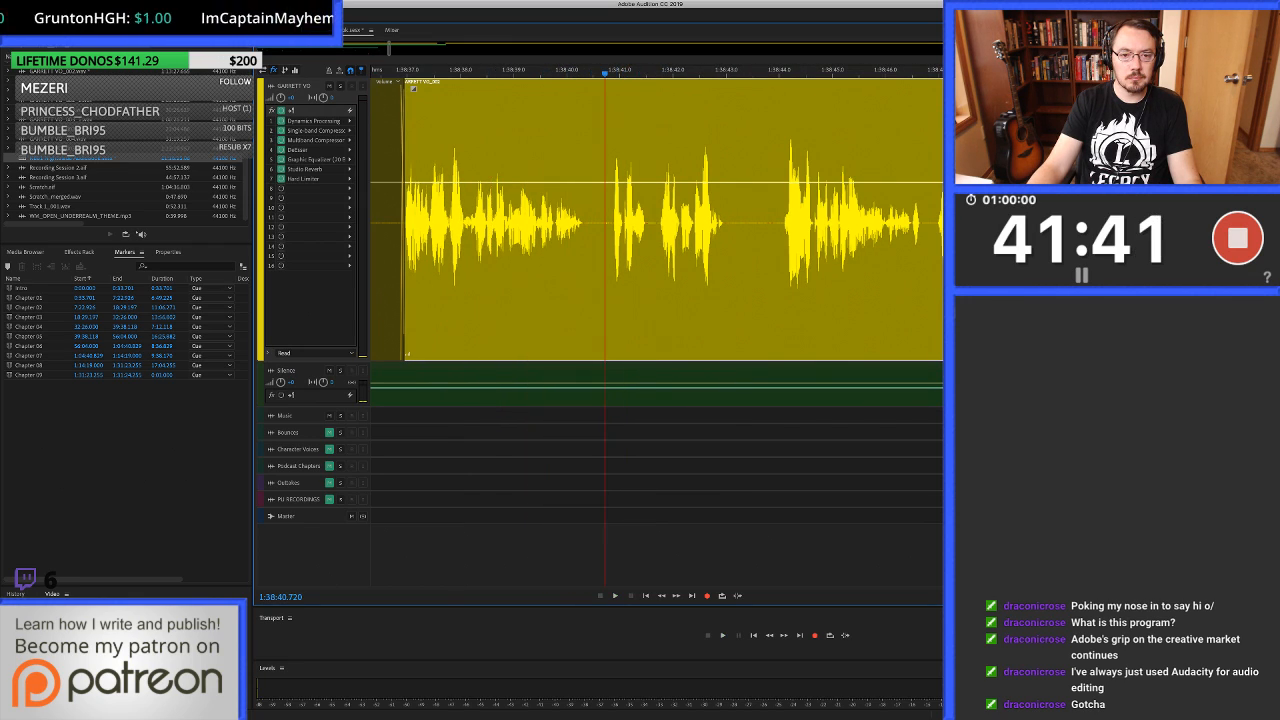
{"action": "key", "text": "equal"}
{"action": "key", "text": "equal"}
{"action": "key", "text": "equal"}
{"action": "double_click", "coordinate": [610, 222]}
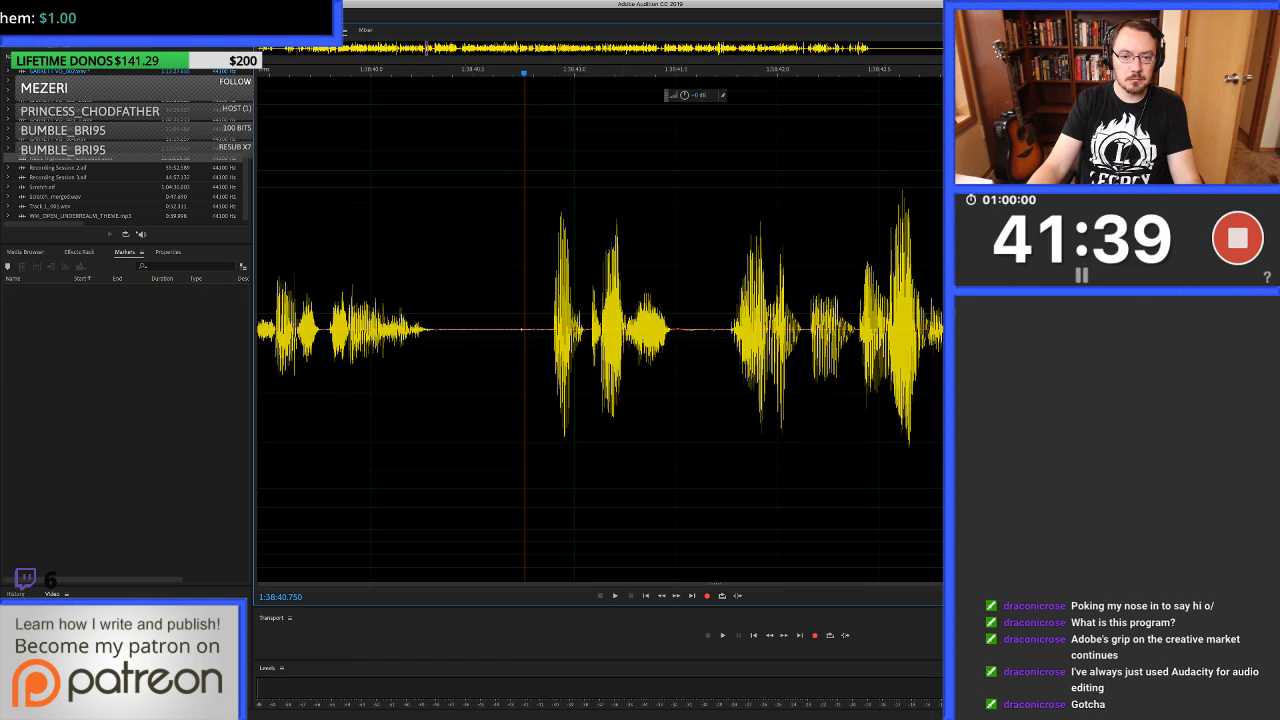
{"action": "key", "text": "equal"}
{"action": "key", "text": "equal"}
{"action": "left_click_drag", "start_coordinate": [683, 300], "coordinate": [730, 300]}
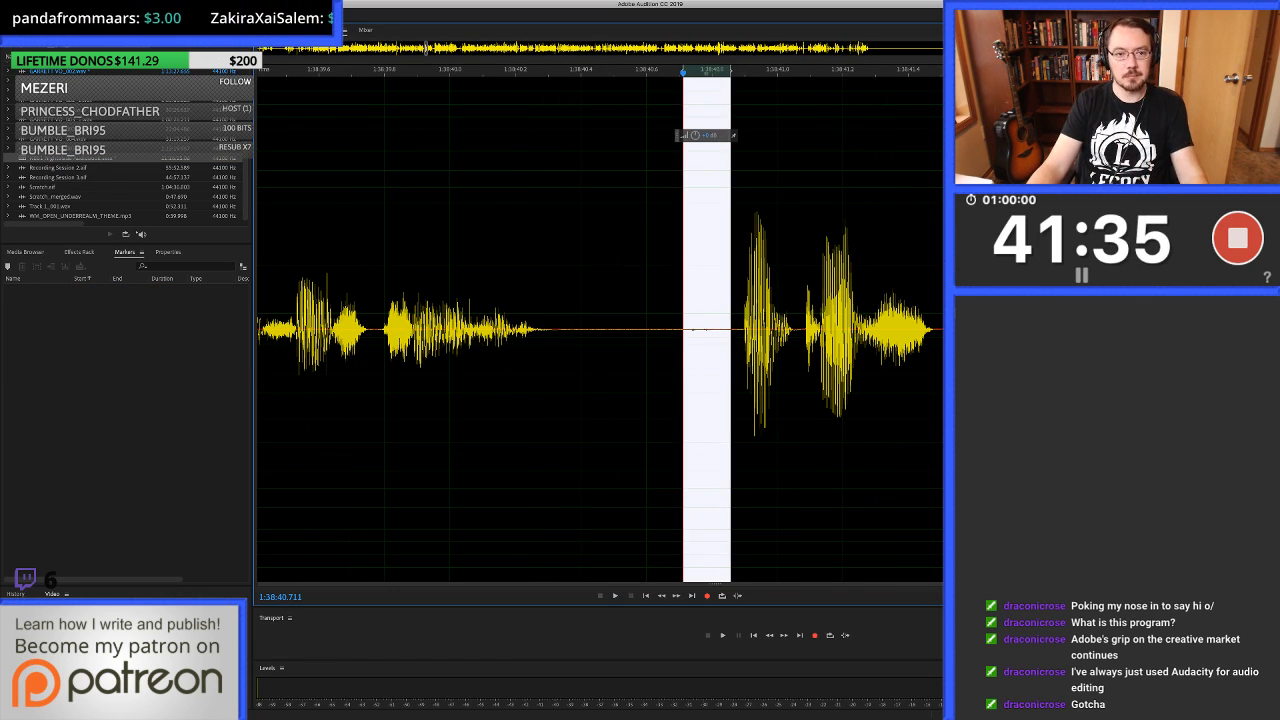
{"action": "key", "text": "super+u"}
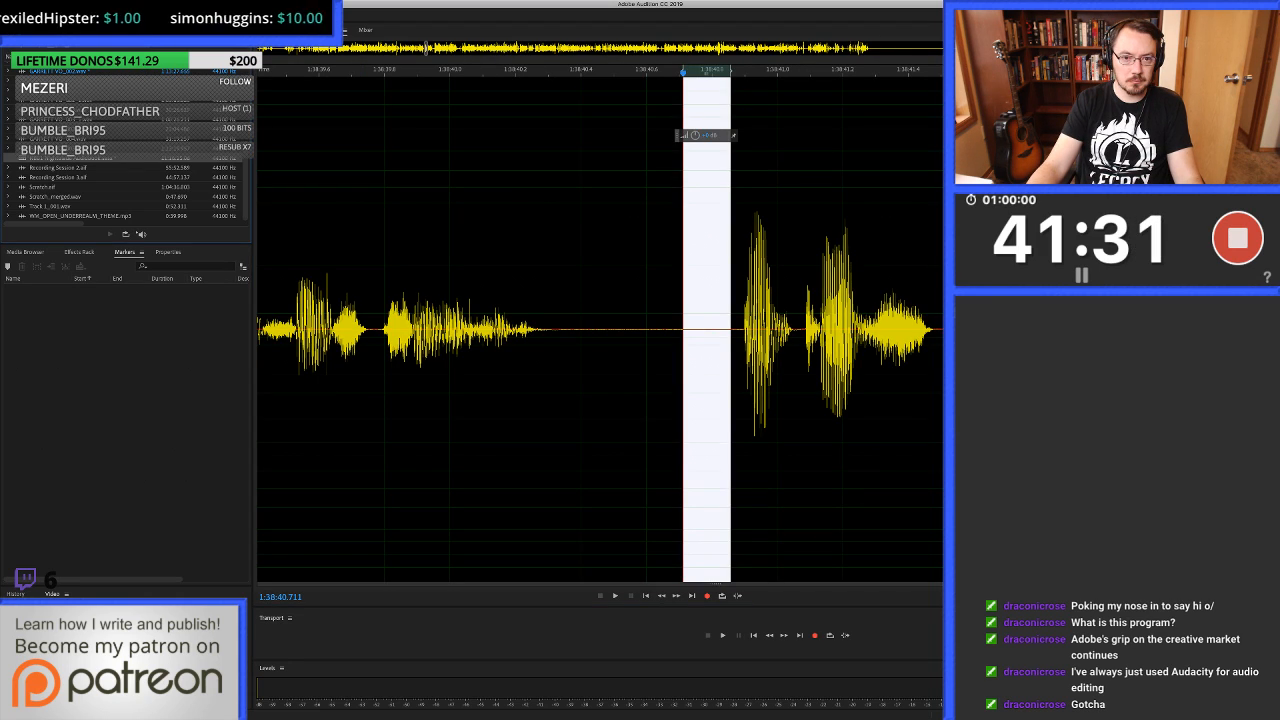
{"action": "key", "text": "0"}
Play on to about 1:38:43.7, heal the pause in the waveform from 1:38:43.261 to about 1:38:44.0, and return to the session.
{"action": "key", "text": "space"}
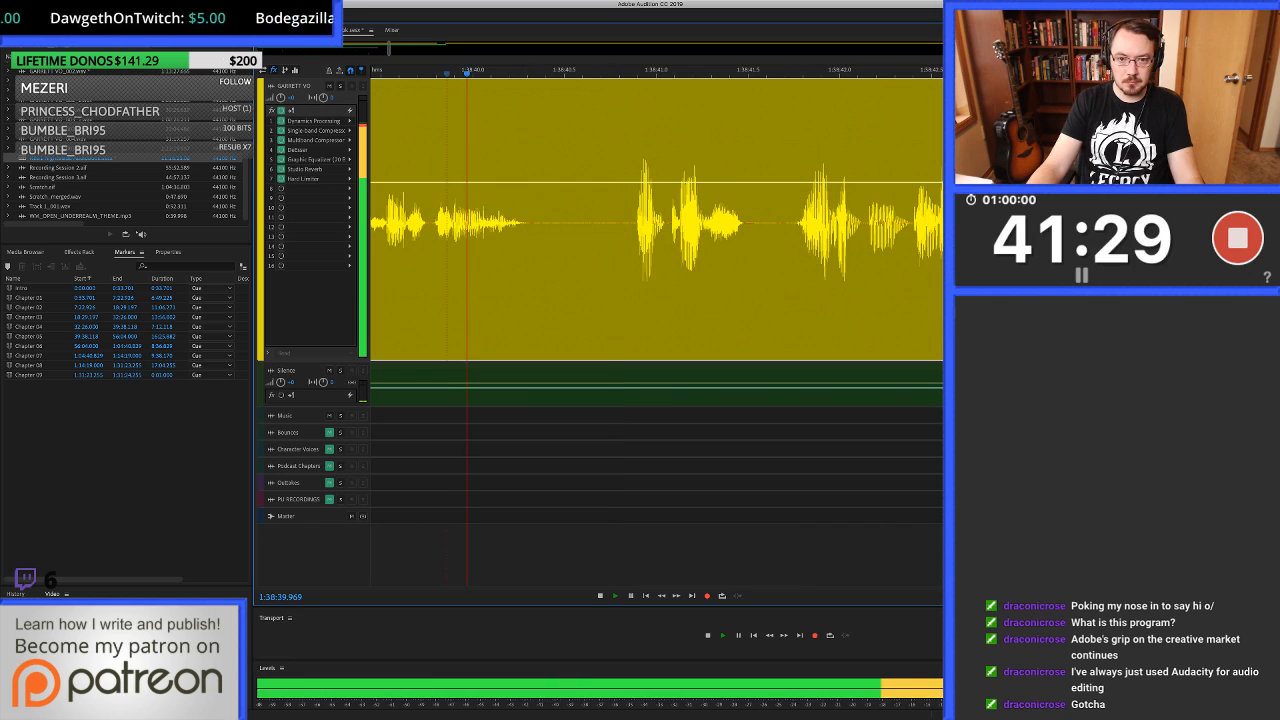
{"action": "scroll", "coordinate": [640, 222], "scroll_direction": "down", "scroll_amount": 1}
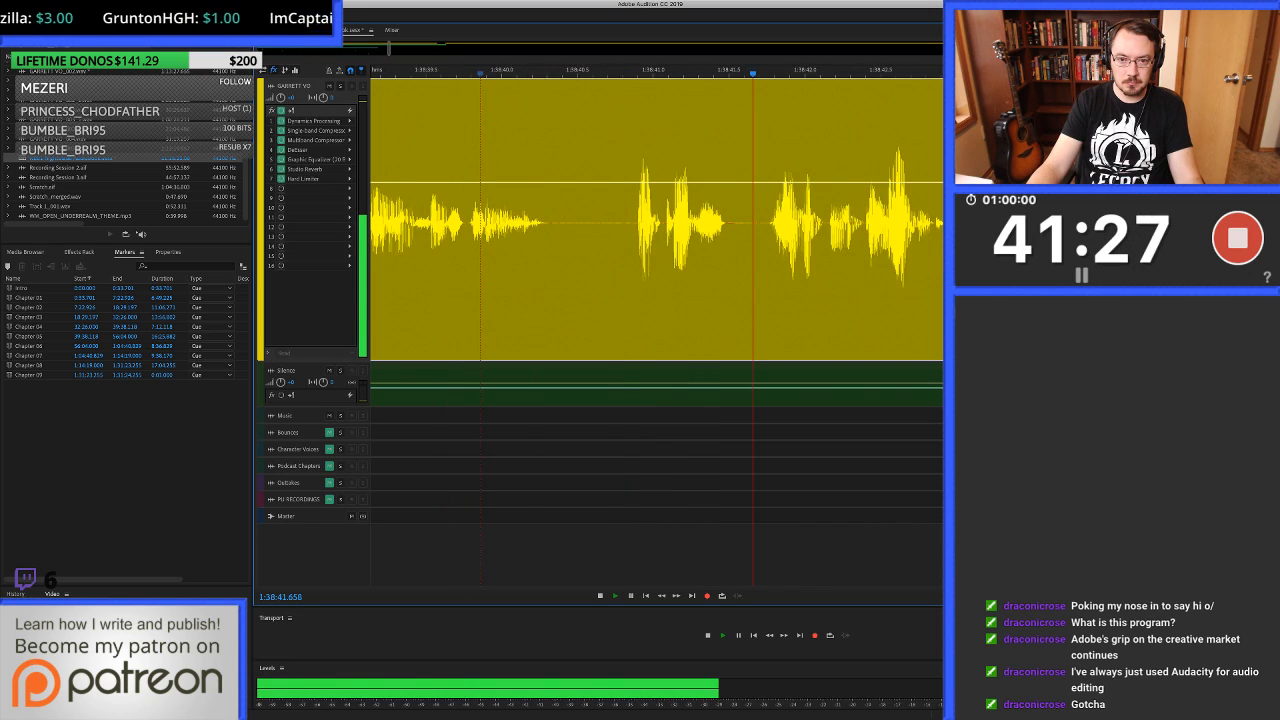
{"action": "scroll", "coordinate": [556, 222], "scroll_direction": "right", "scroll_amount": 1}
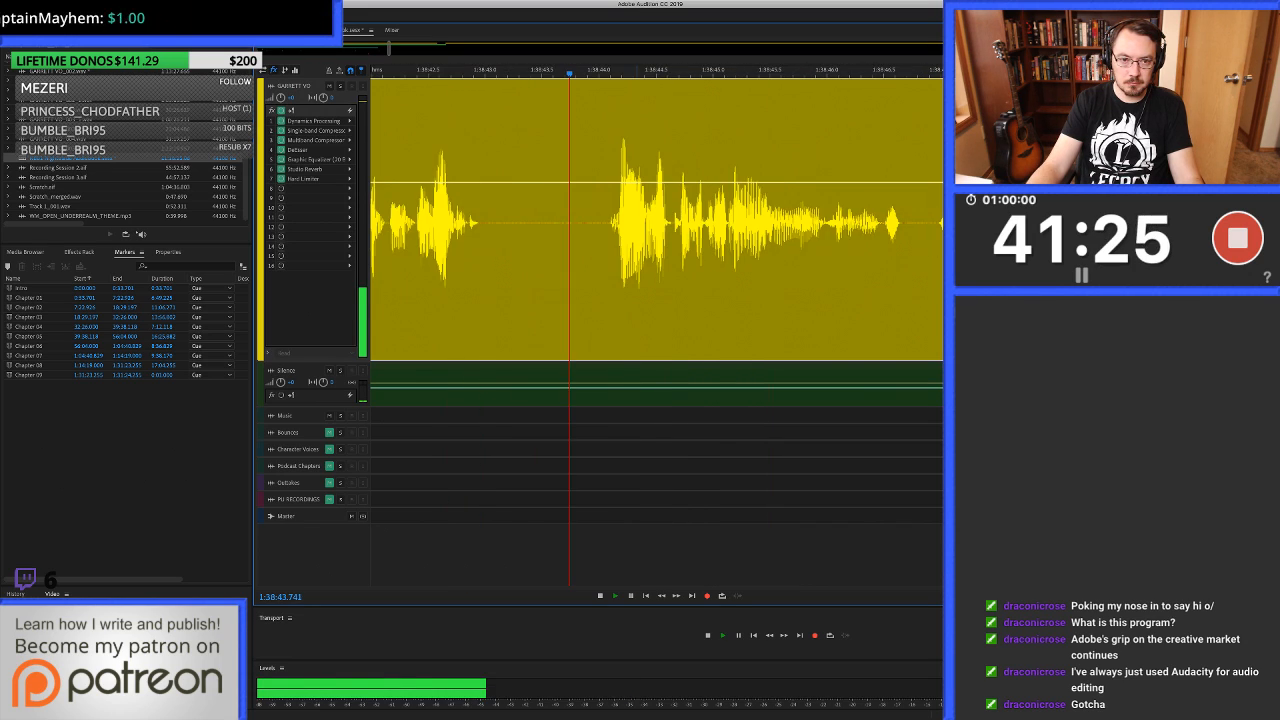
{"action": "double_click", "coordinate": [556, 222]}
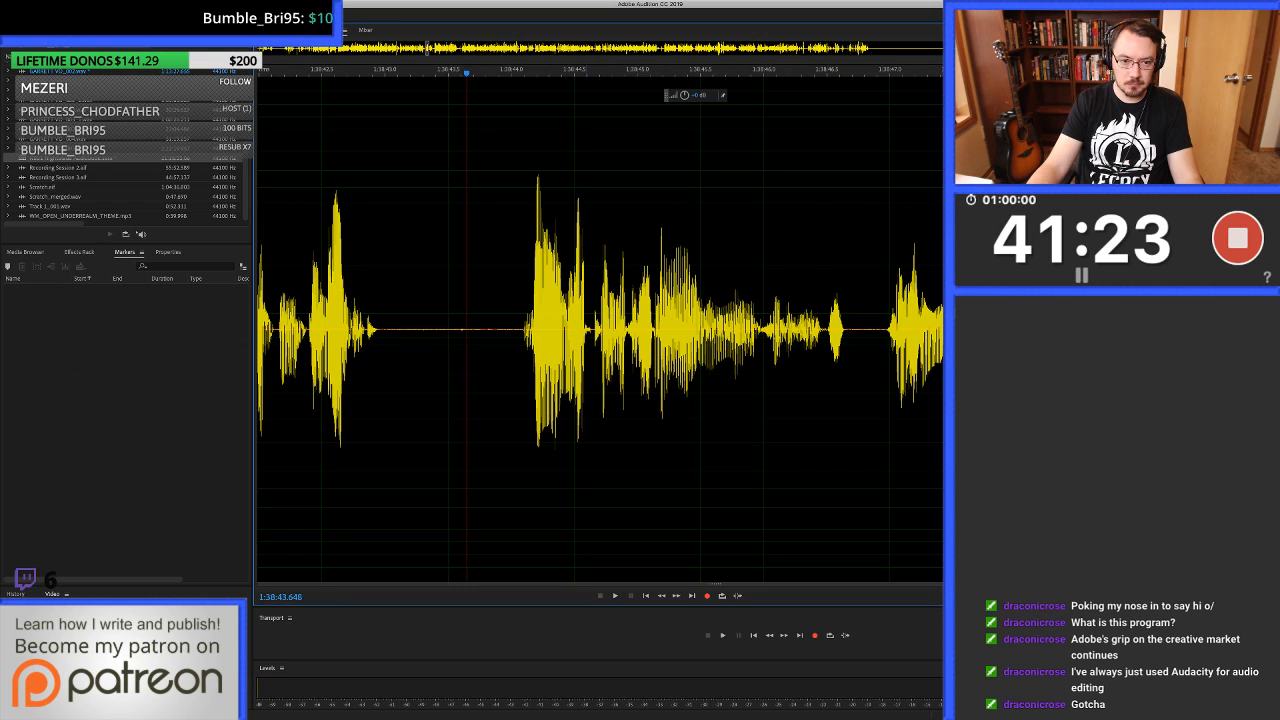
{"action": "left_click_drag", "start_coordinate": [418, 330], "coordinate": [511, 330]}
{"action": "key", "text": "super+u"}
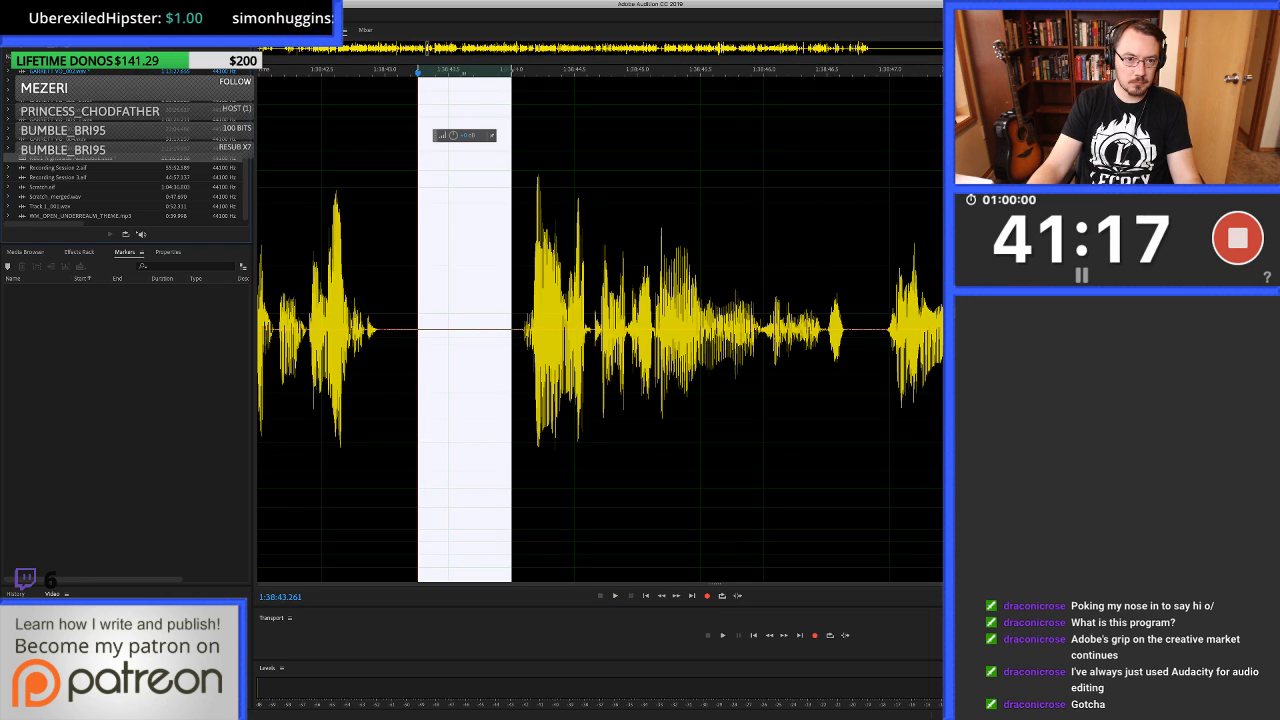
{"action": "key", "text": "0"}
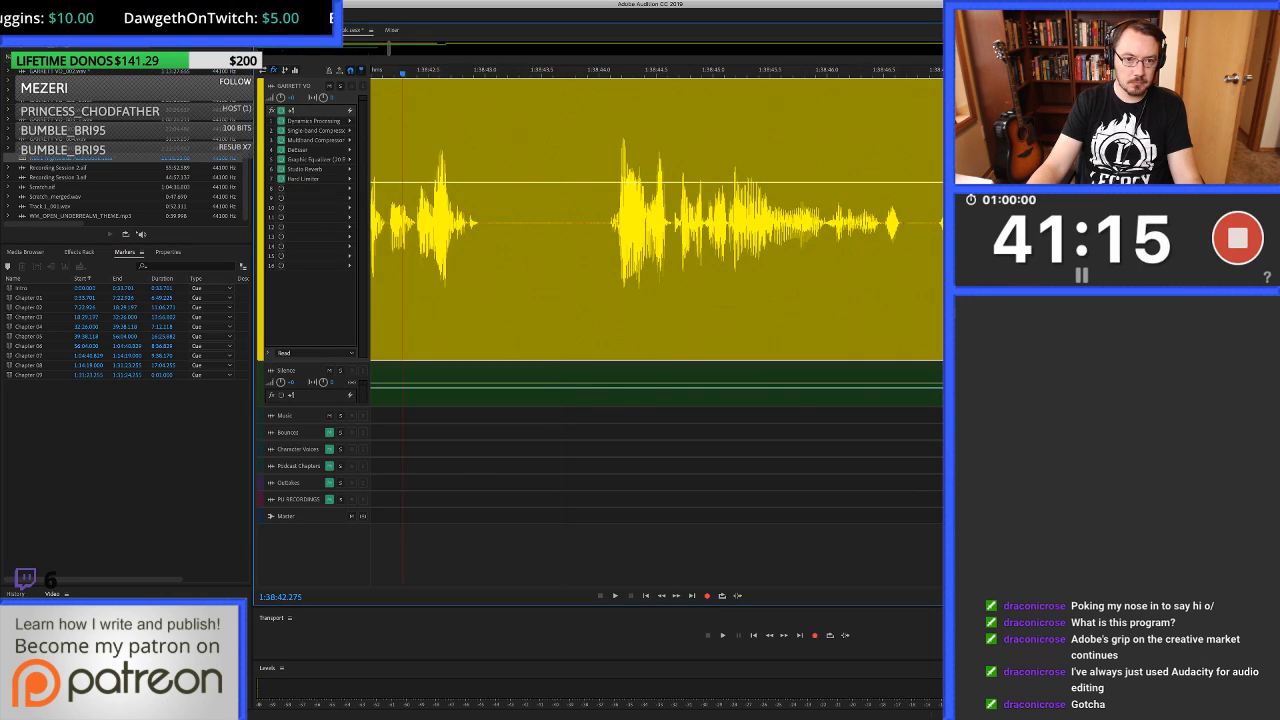
Play on to about 1:38:56.1, heal the click in the waveform at about 1:38:56.4, save the file, and return to the multitrack session.
{"action": "key", "text": "space"}
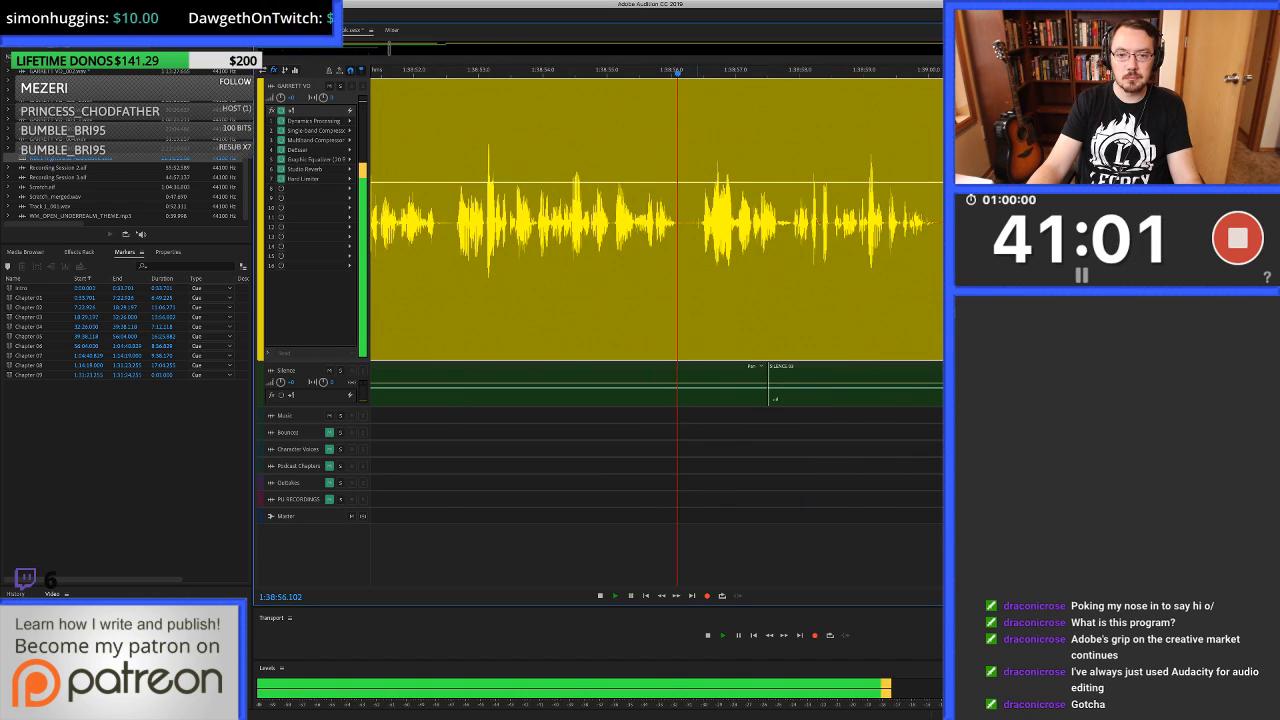
{"action": "key", "text": "space"}
{"action": "key", "text": "9"}
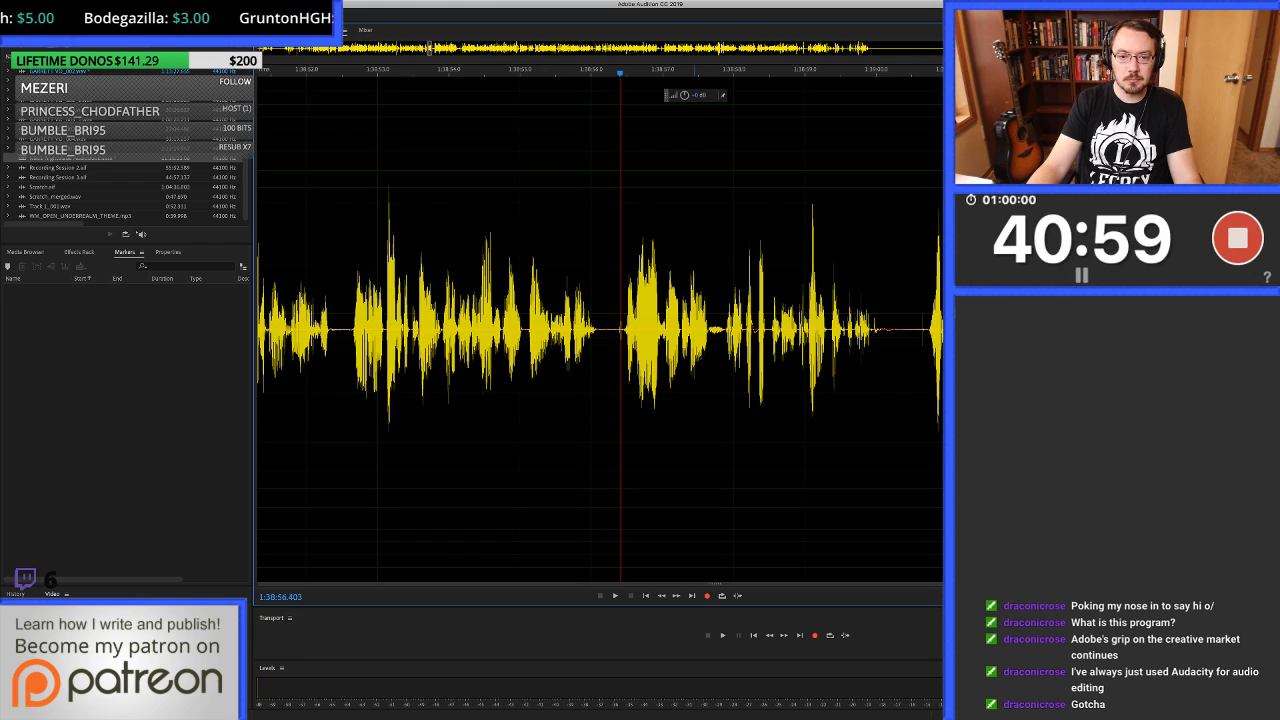
{"action": "key", "text": "equal"}
{"action": "key", "text": "equal"}
{"action": "left_click_drag", "start_coordinate": [685, 330], "coordinate": [723, 330]}
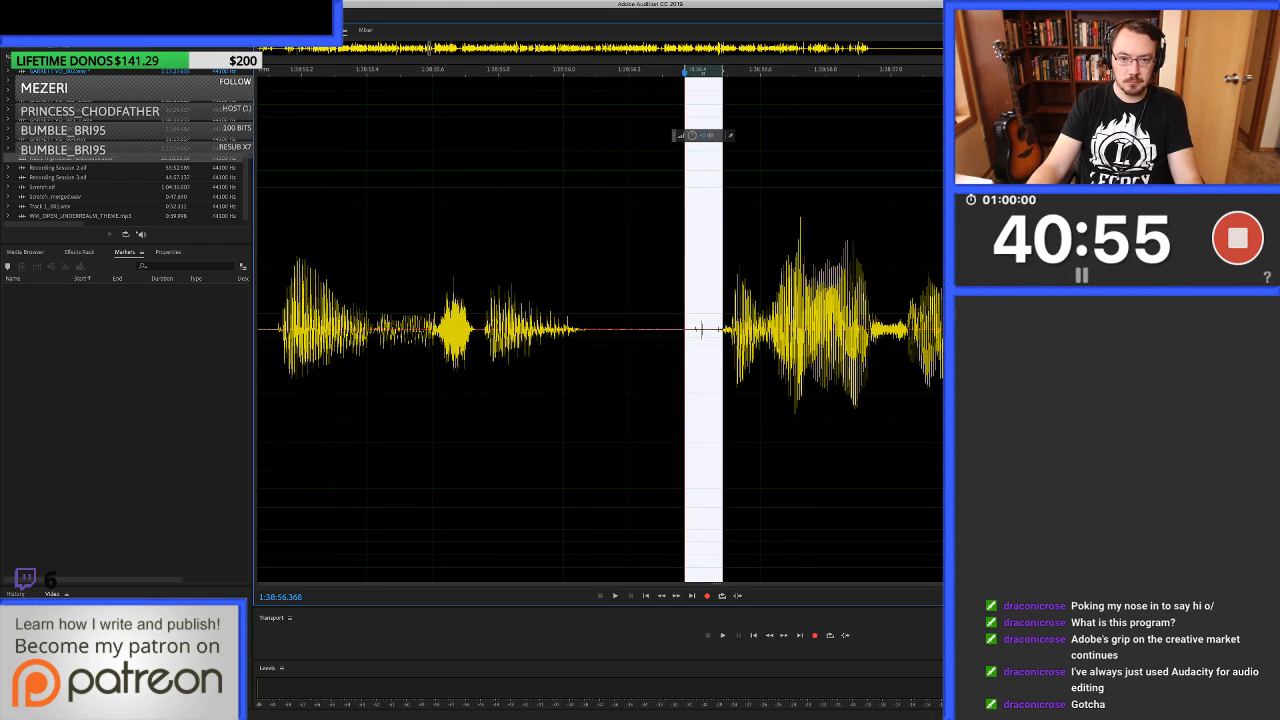
{"action": "key", "text": "super+u"}
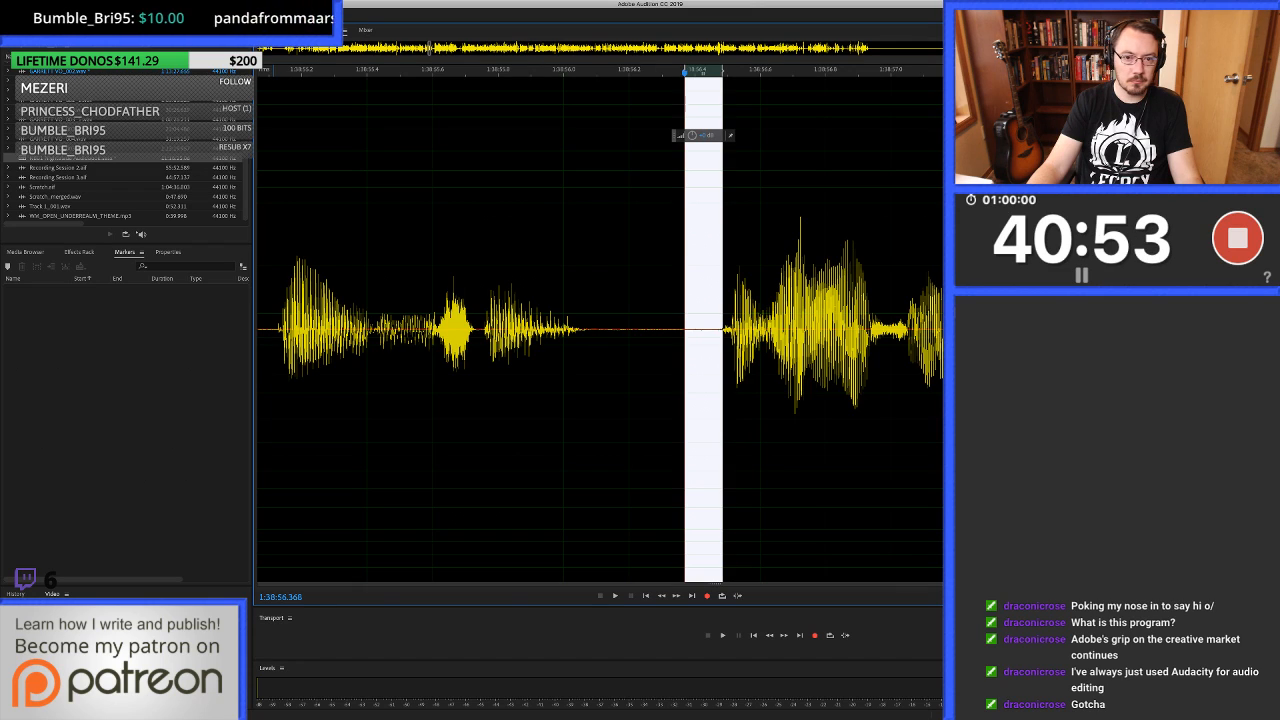
{"action": "key", "text": "super+s"}
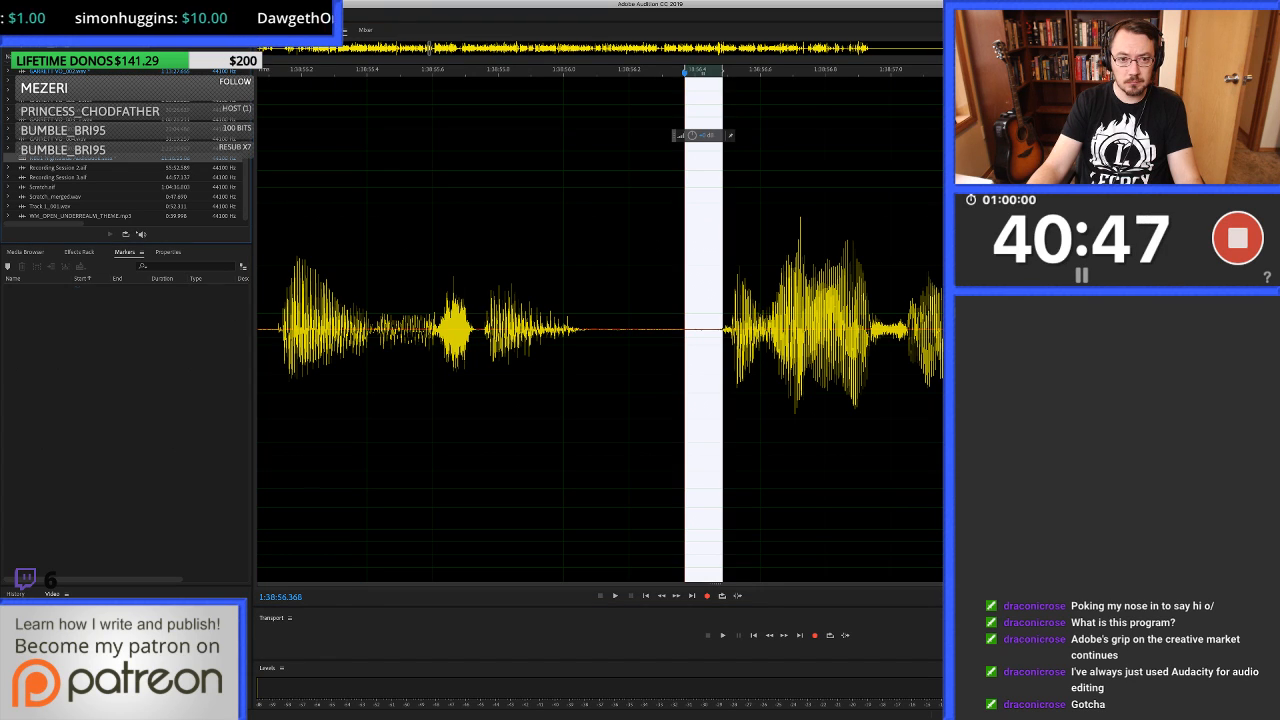
{"action": "key", "text": "0"}
Play on to about 1:39:00.7, heal the click in the waveform from about 1:39:00.613, and return to the session.
{"action": "key", "text": "space"}
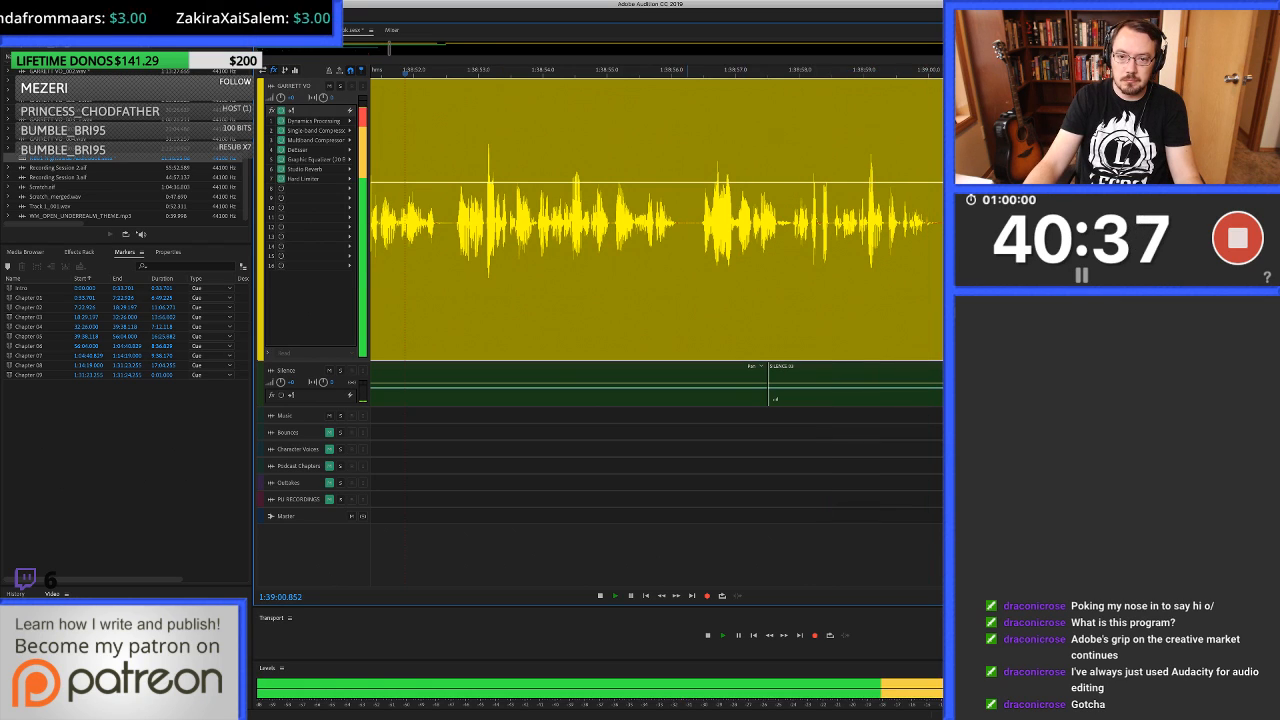
{"action": "key", "text": "space"}
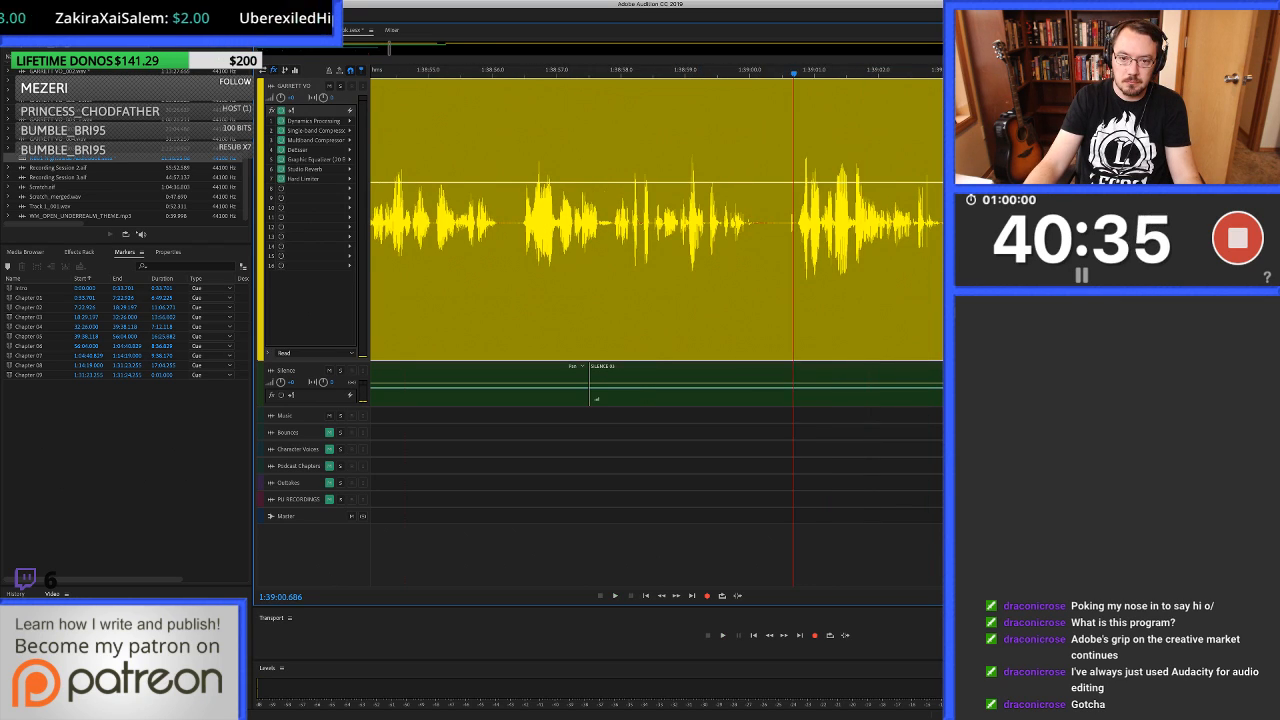
{"action": "double_click", "coordinate": [794, 240]}
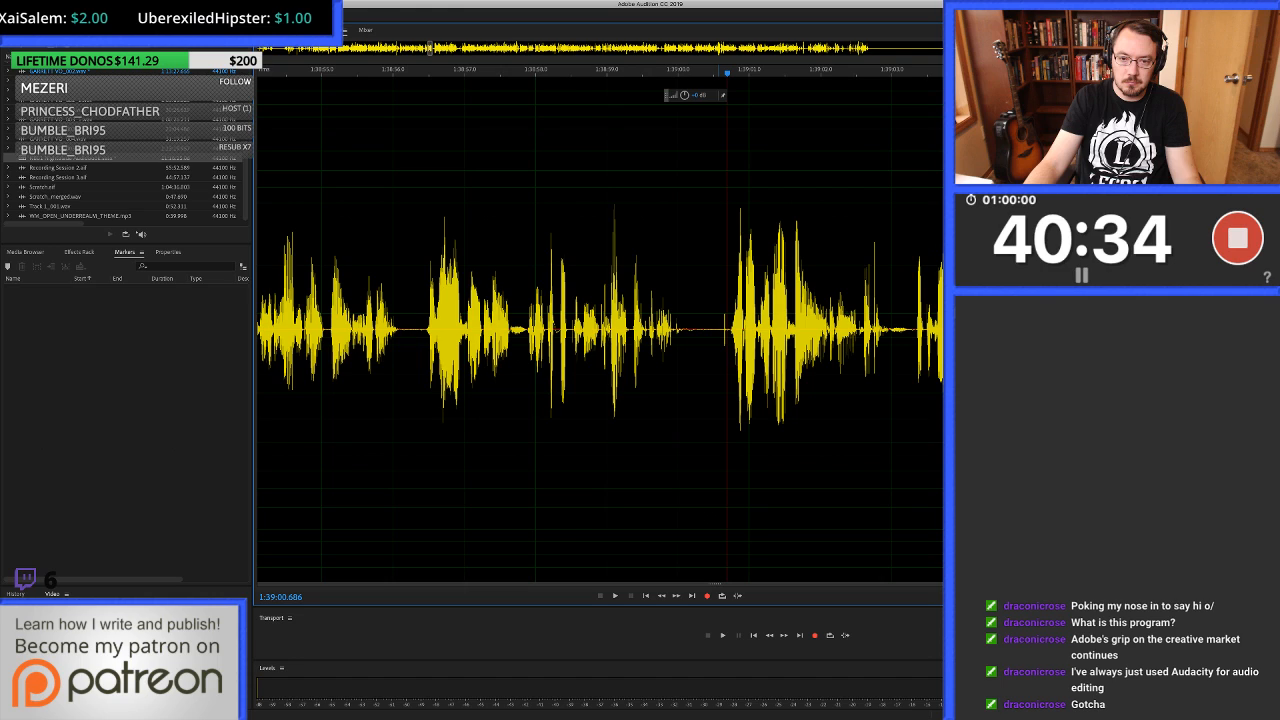
{"action": "left_click_drag", "start_coordinate": [722, 330], "coordinate": [727, 330]}
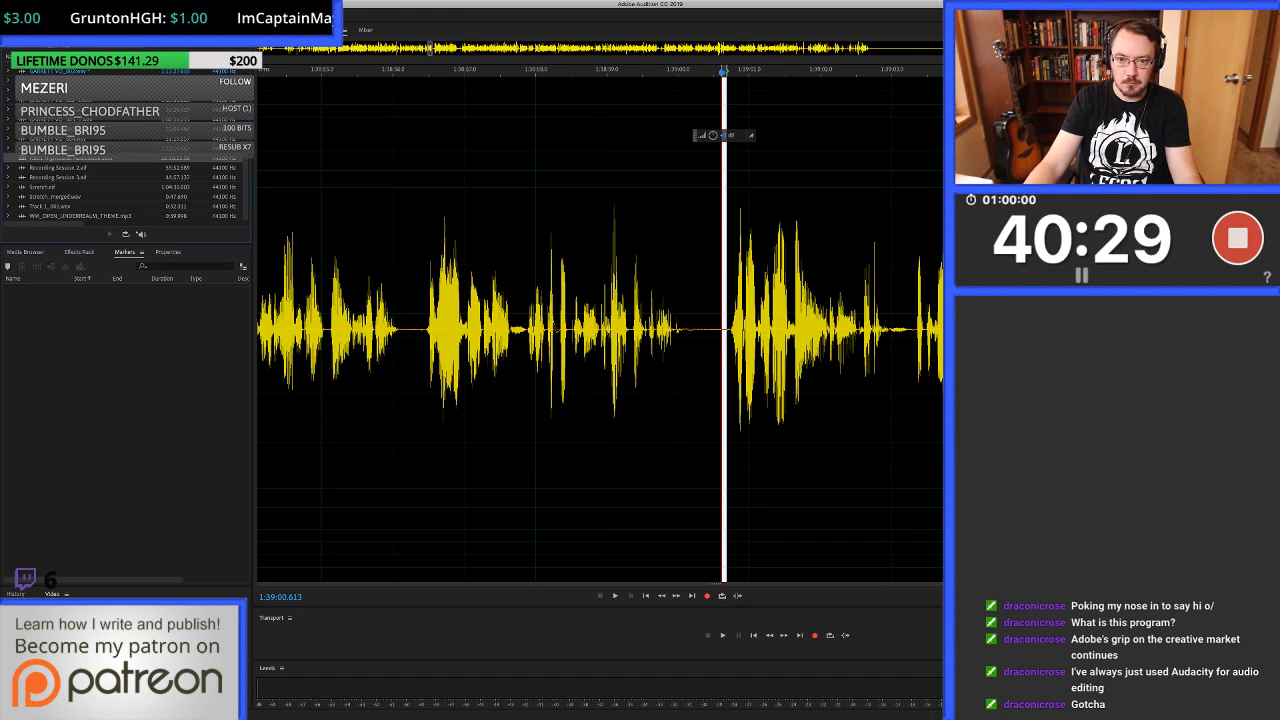
{"action": "key", "text": "0"}
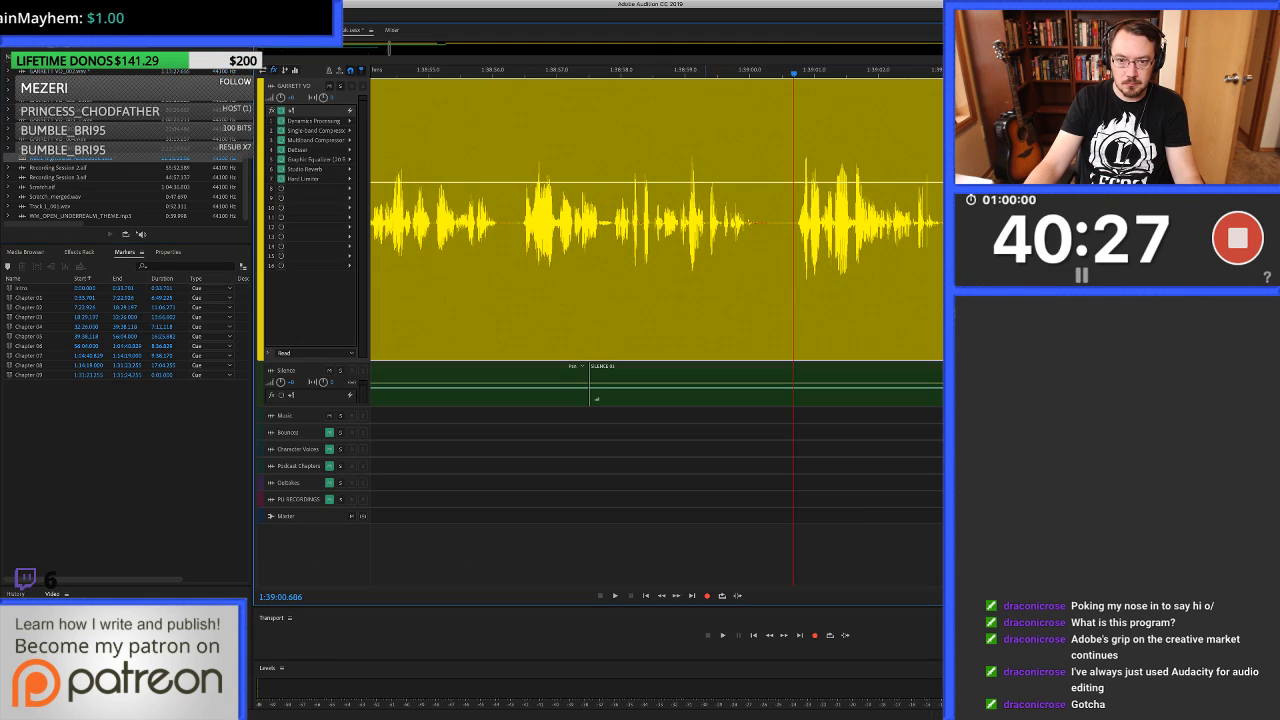
Play on to about 1:39:08.3, heal the pause in the waveform from 1:39:07.873 to about 1:39:08.1, and return to the session.
{"action": "key", "text": "space"}
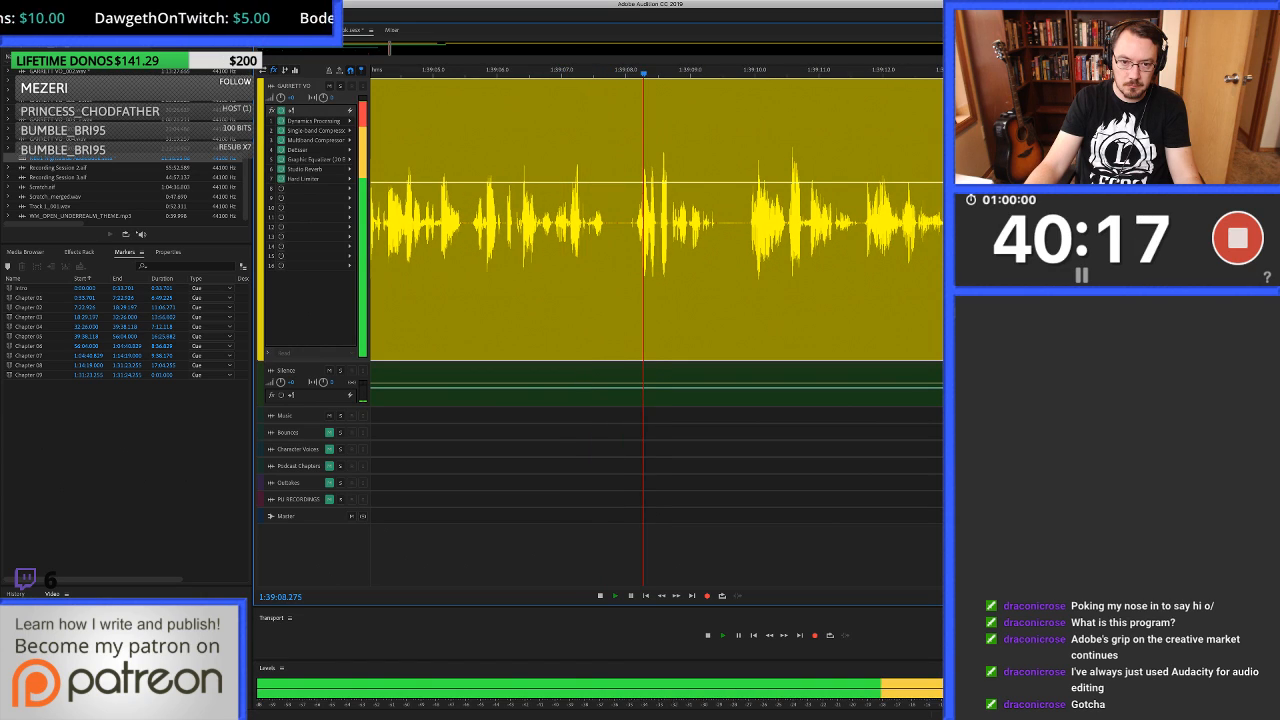
{"action": "key", "text": "space"}
{"action": "double_click", "coordinate": [629, 240]}
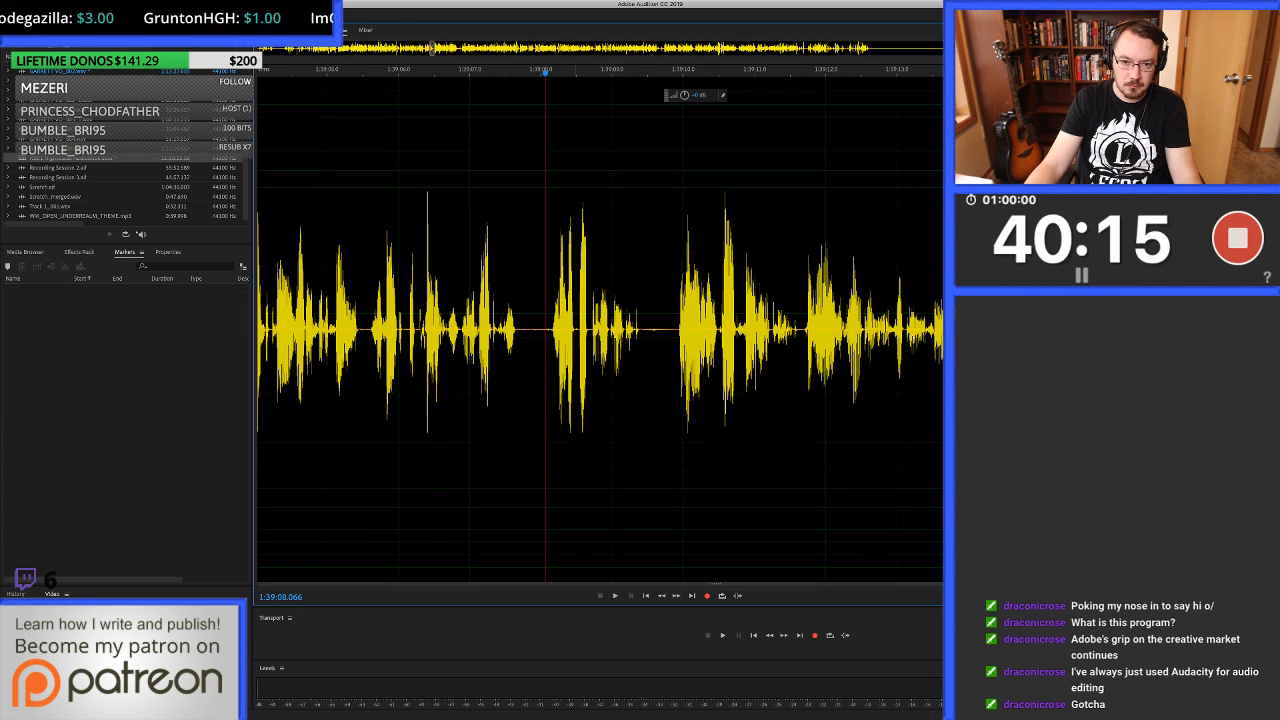
{"action": "key", "text": "equal"}
{"action": "left_click_drag", "start_coordinate": [676, 300], "coordinate": [703, 300]}
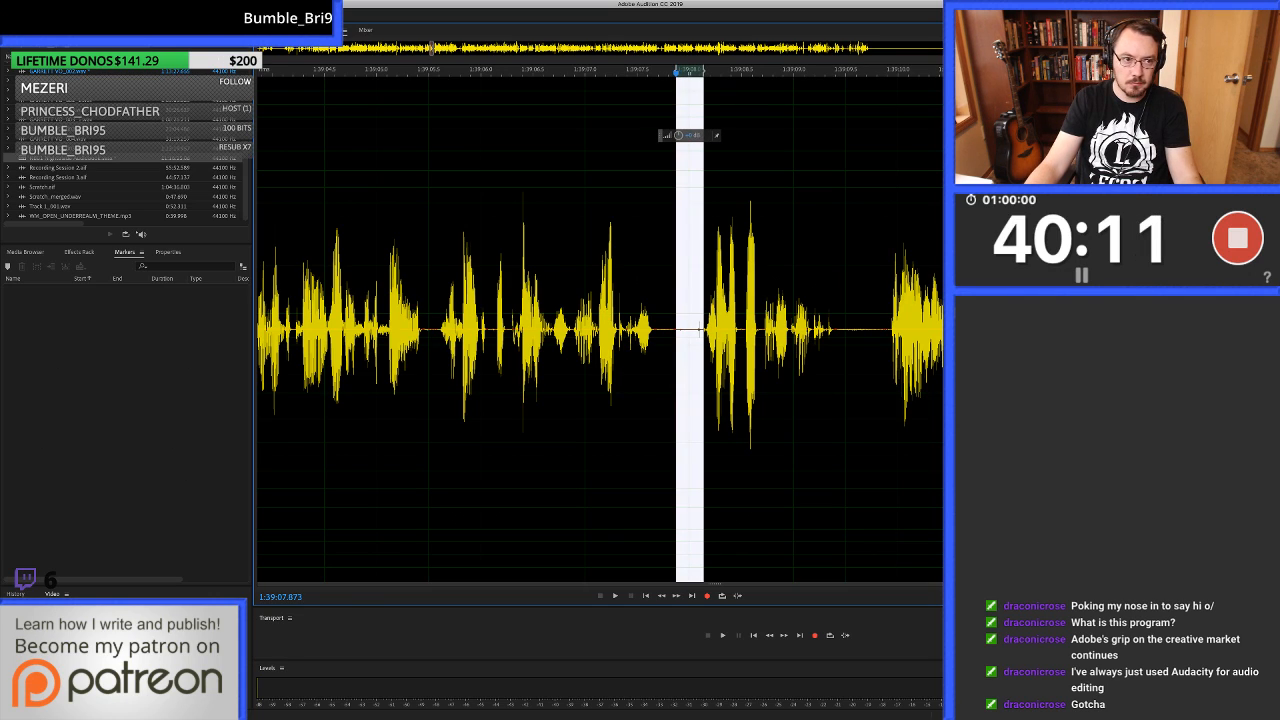
{"action": "key", "text": "super+u"}
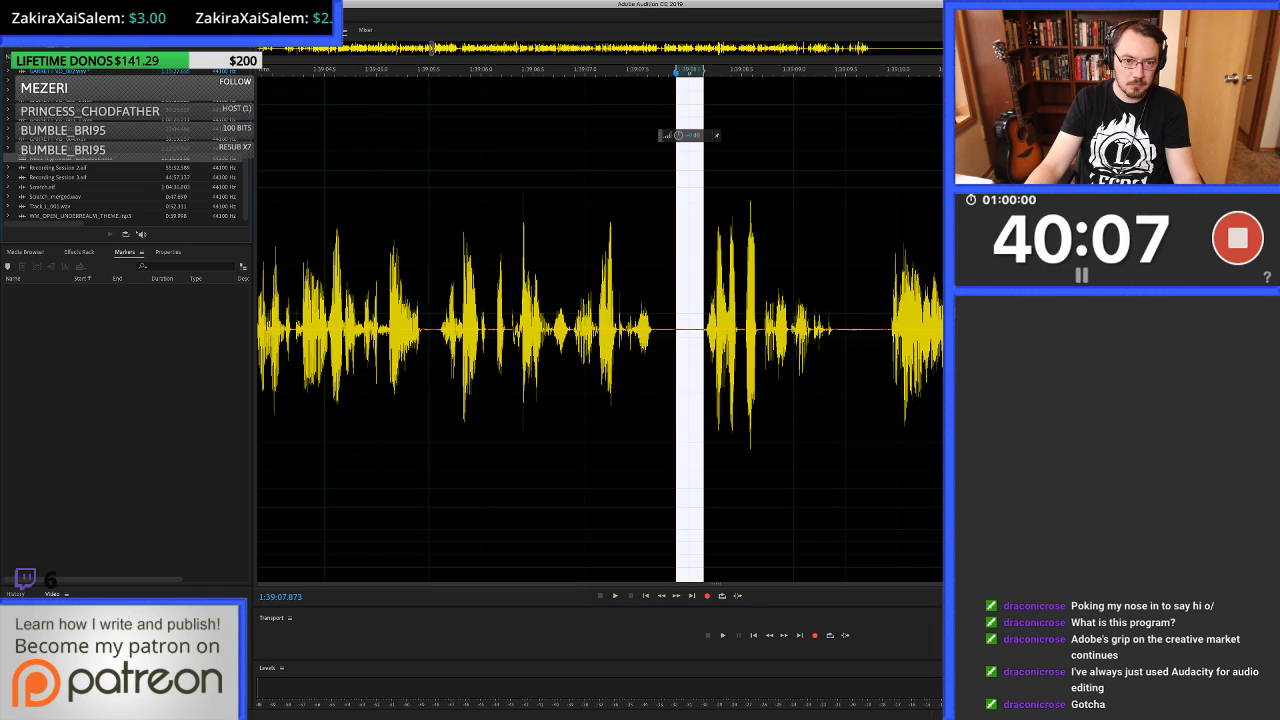
{"action": "key", "text": "0"}
Play on to about 1:39:28.3 and ripple-delete the unwanted section from 1:39:14.957 to about 1:39:27.2.
{"action": "key", "text": "space"}
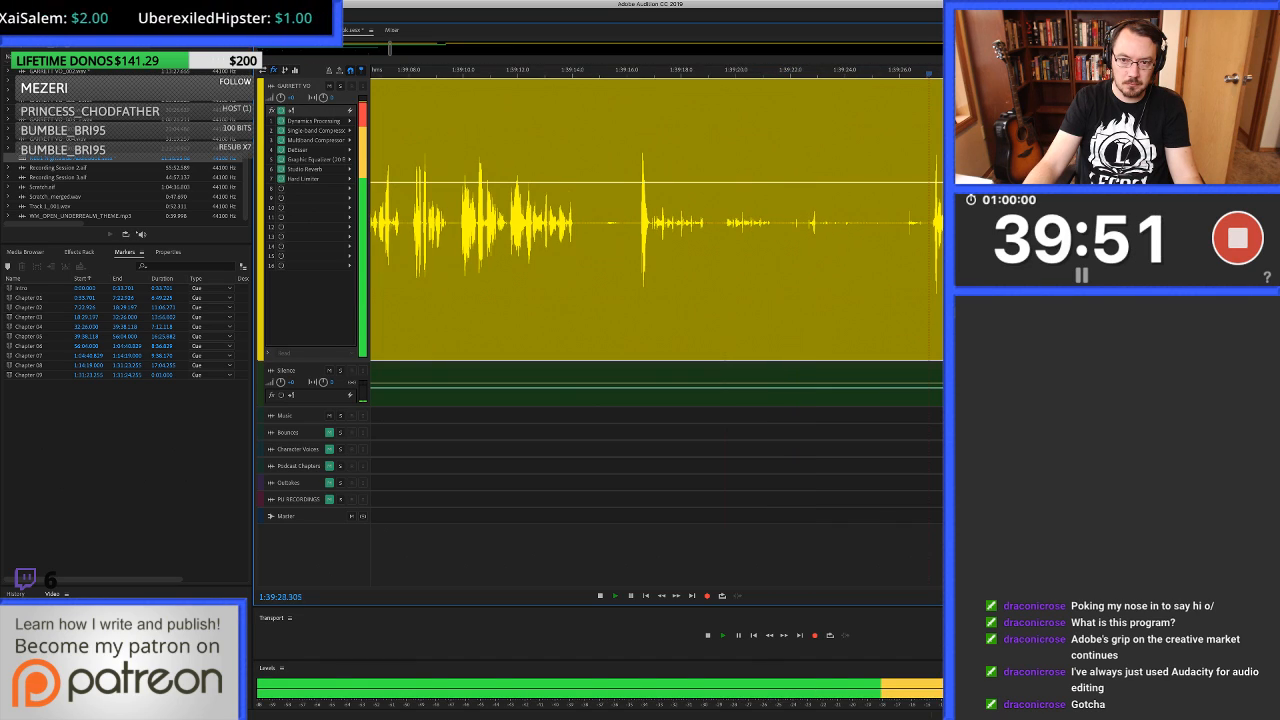
{"action": "key", "text": "space"}
{"action": "left_click_drag", "start_coordinate": [932, 250], "coordinate": [598, 250]}
{"action": "key", "text": "shift+BackSpace"}
Check the join at 1:39:14.957 by ear and trim the end of the earlier clip back to about 1:39:14.3.
{"action": "left_click", "coordinate": [541, 250]}
{"action": "key", "text": "space"}
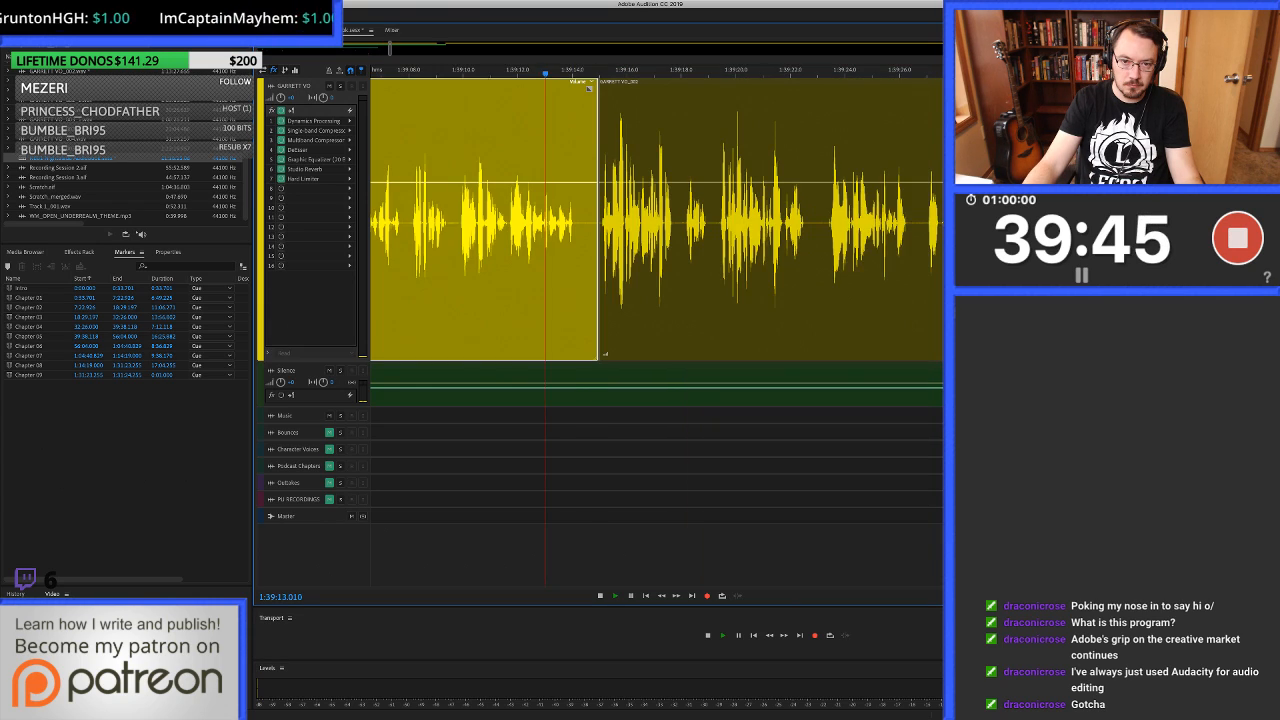
{"action": "key", "text": "equal"}
{"action": "key", "text": "equal"}
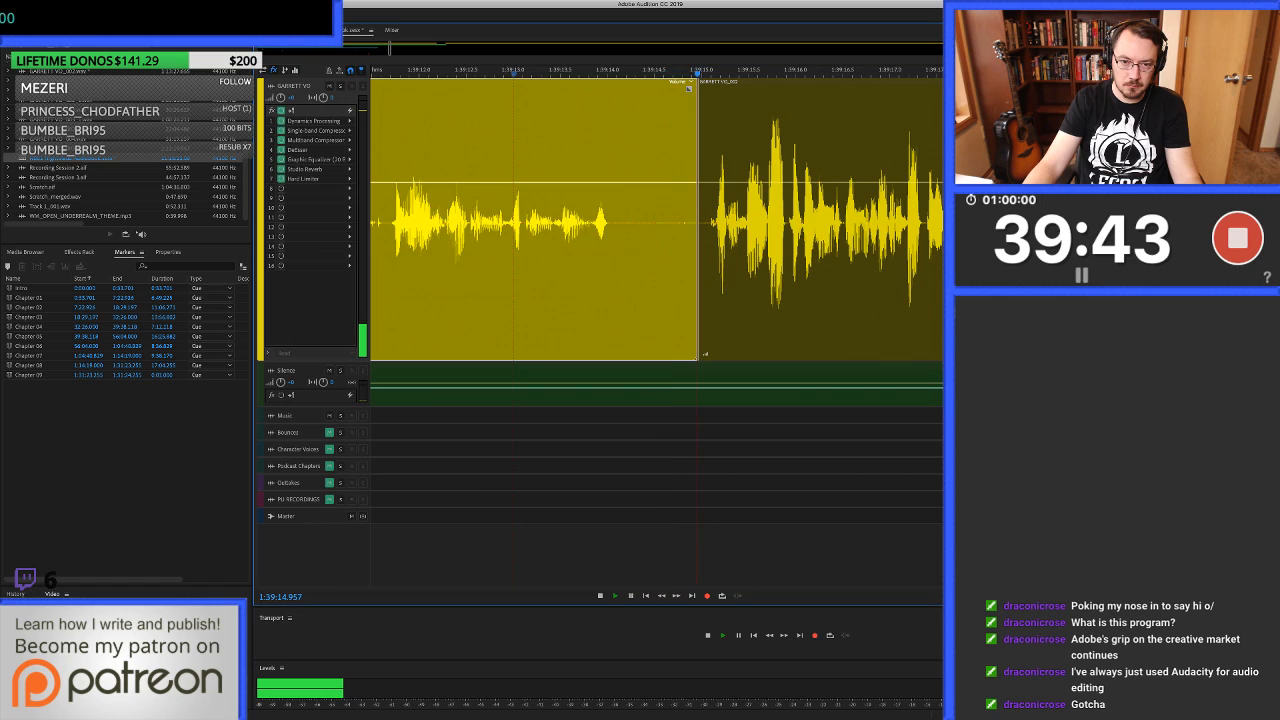
{"action": "key", "text": "space"}
{"action": "left_click", "coordinate": [632, 250]}
{"action": "key", "text": "alt+bracketright"}
Fill the gap from 1:39:14.129 to about 1:39:15.0 on the voice-over track with clean silence copied from the silence track.
{"action": "left_click_drag", "start_coordinate": [619, 250], "coordinate": [704, 250]}
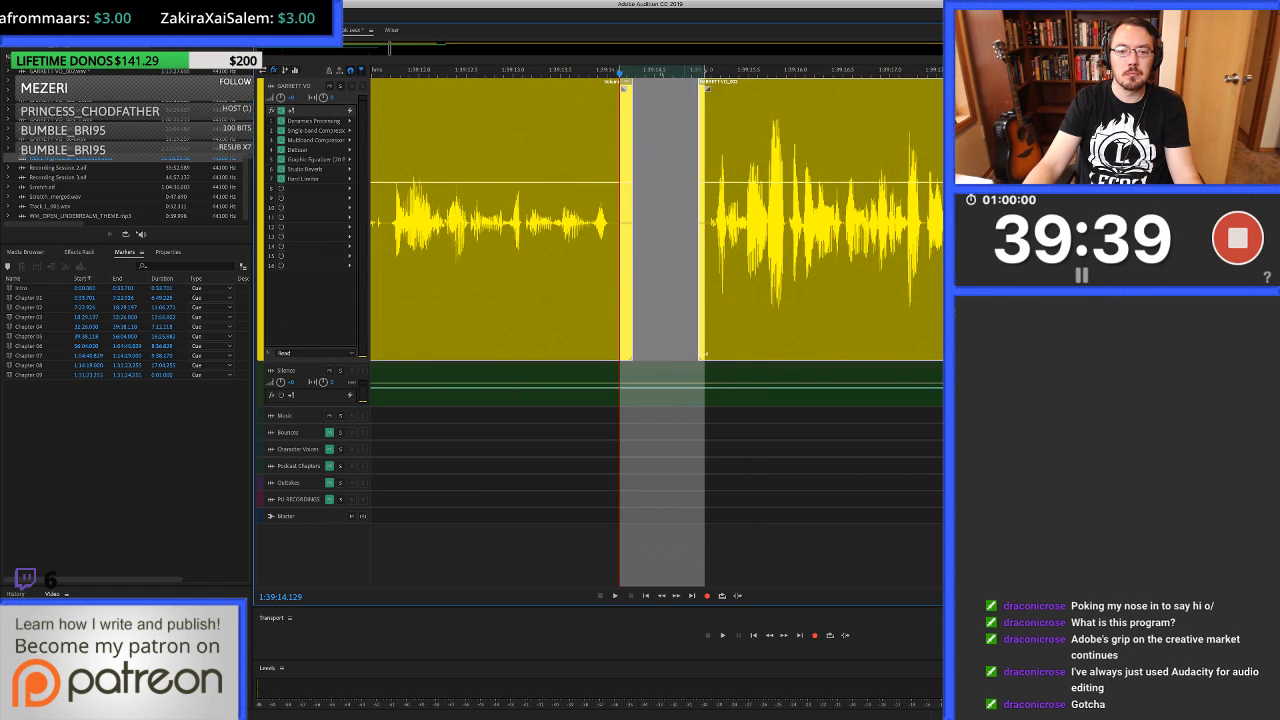
{"action": "key", "text": "Down"}
{"action": "key", "text": "super+c"}
{"action": "key", "text": "super+v"}
{"action": "key", "text": "alt+Up"}
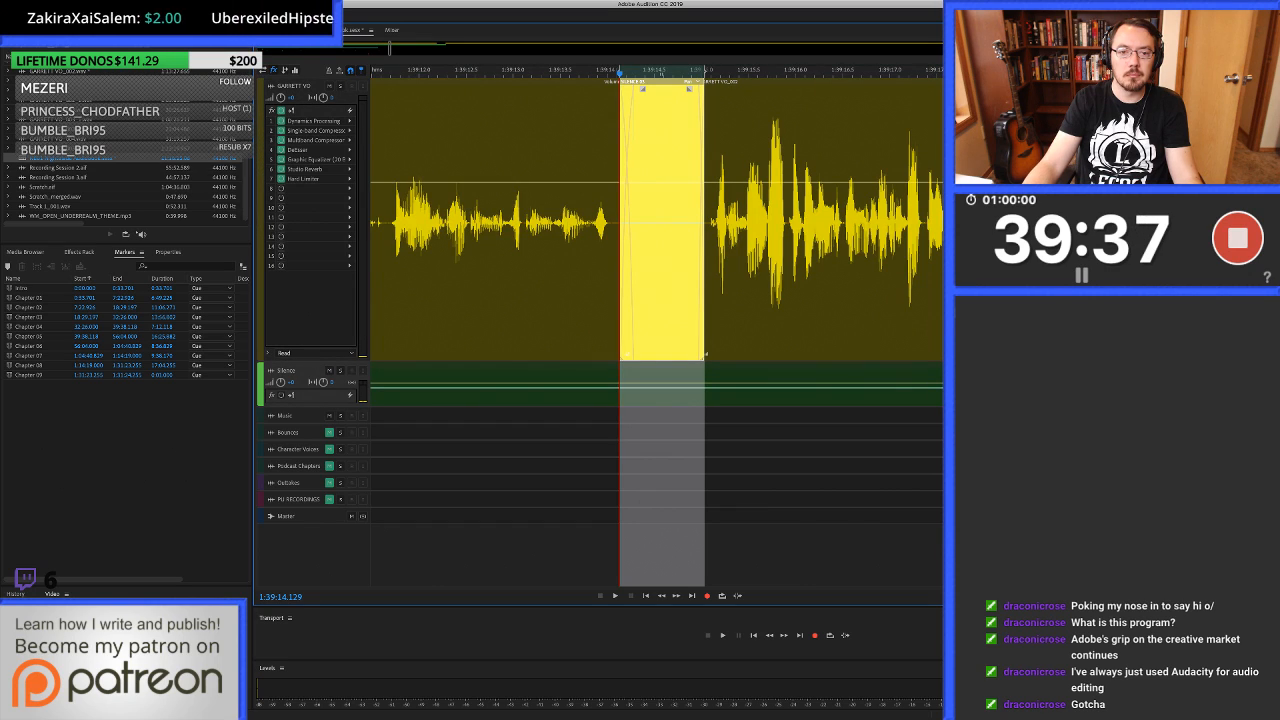
Play across the silence-filled gap and on to about 1:39:23 to check the edit by ear.
{"action": "scroll", "coordinate": [667, 250], "scroll_direction": "down", "scroll_amount": 3}
{"action": "left_click", "coordinate": [545, 250]}
{"action": "key", "text": "space"}
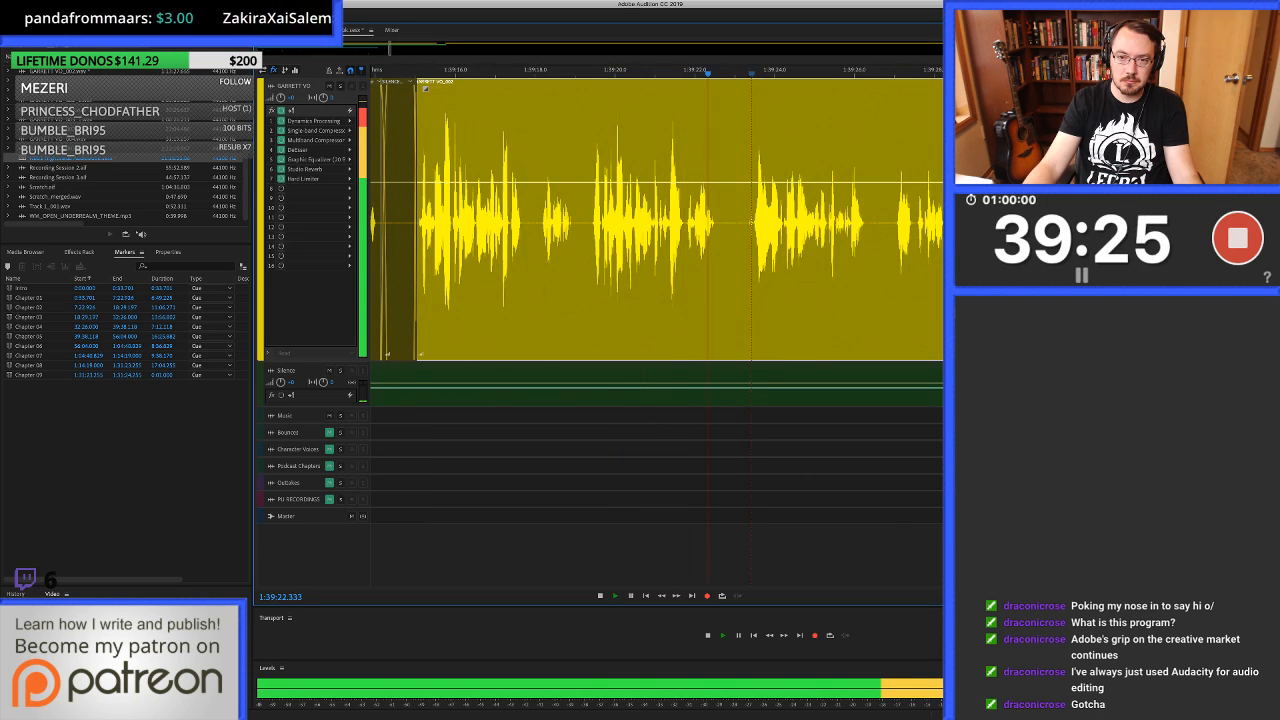
Heal the faint click in the waveform from 1:39:23.336 to about 1:39:23.45, return to the session and resume playback.
{"action": "double_click", "coordinate": [751, 225]}
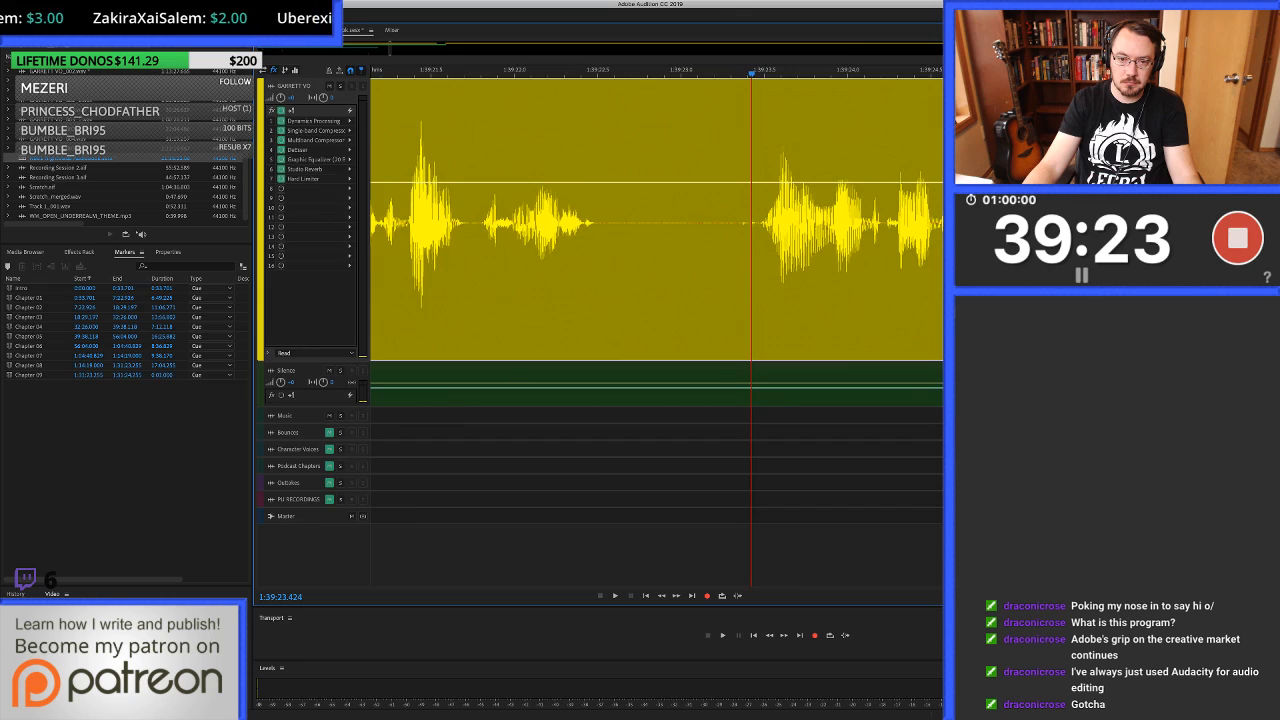
{"action": "left_click_drag", "start_coordinate": [665, 330], "coordinate": [686, 330]}
{"action": "key", "text": "super+u"}
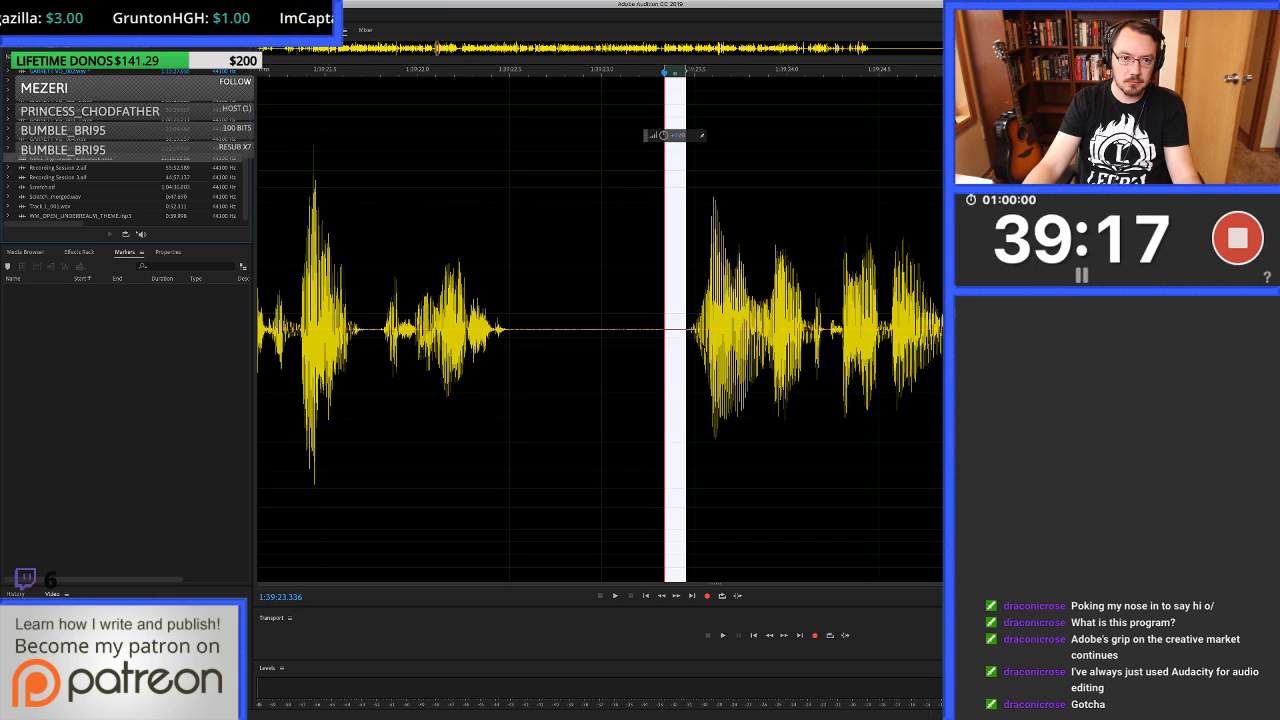
{"action": "key", "text": "0"}
{"action": "key", "text": "space"}
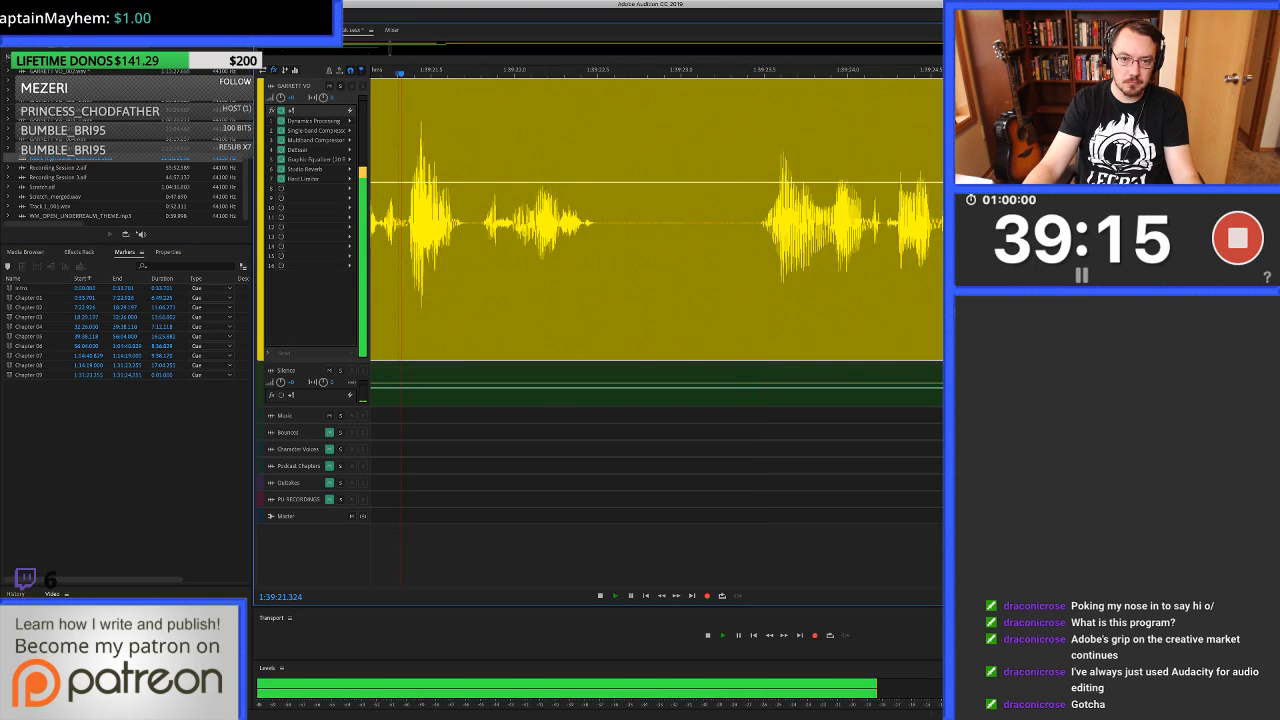
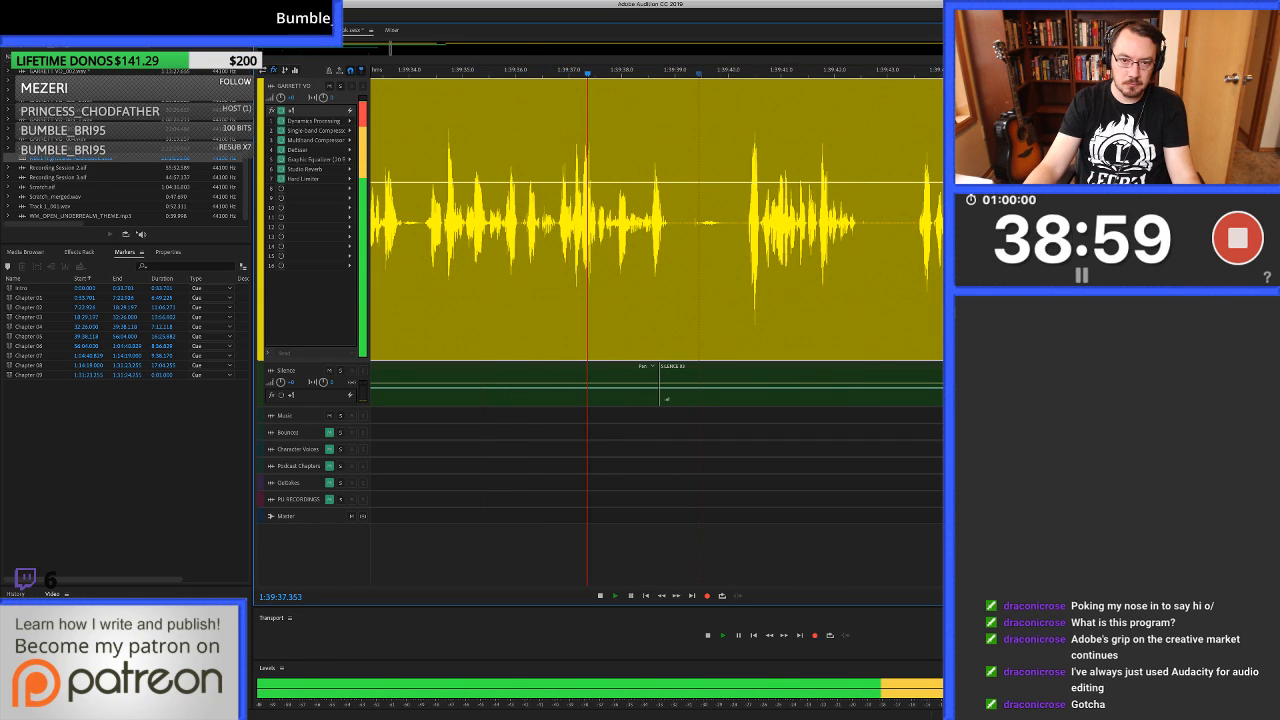
Ripple-delete the voice-over from about 1:39:39.7 to 1:39:40.3 and trim the earlier clip's end back to about 1:39:39.0.
{"action": "scroll", "coordinate": [699, 223], "scroll_direction": "up", "scroll_amount": 4}
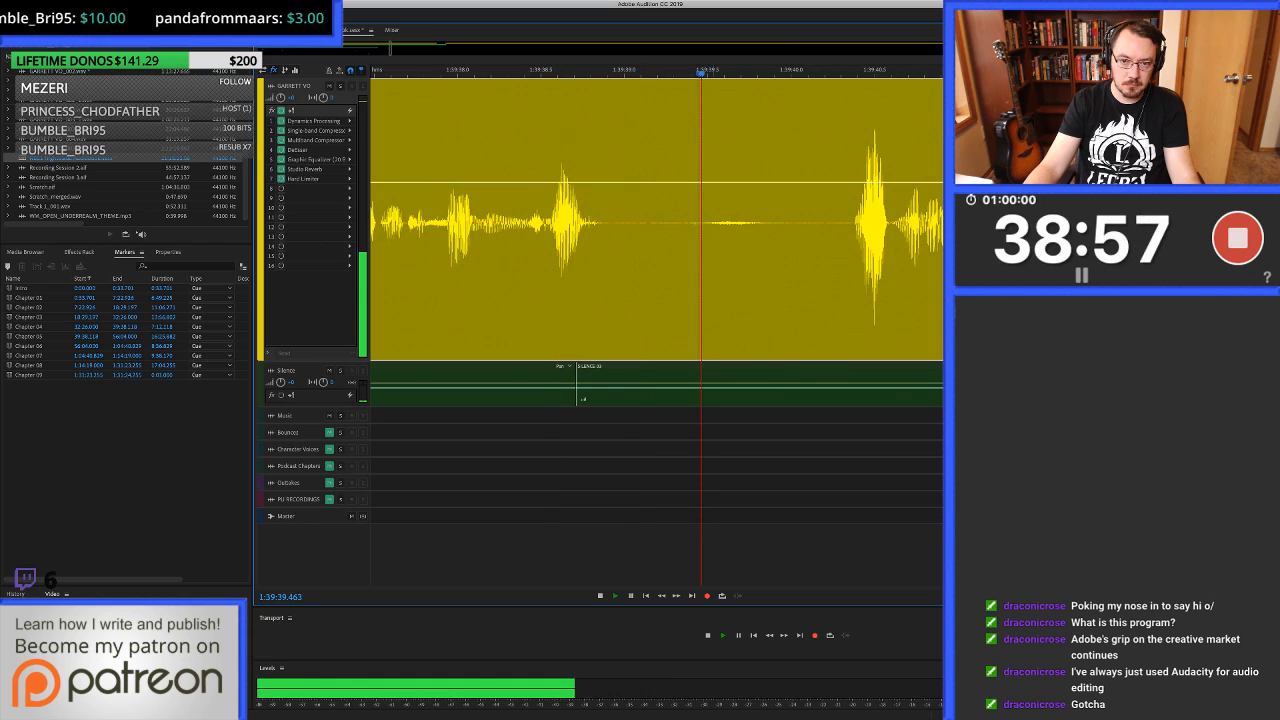
{"action": "key", "text": "space"}
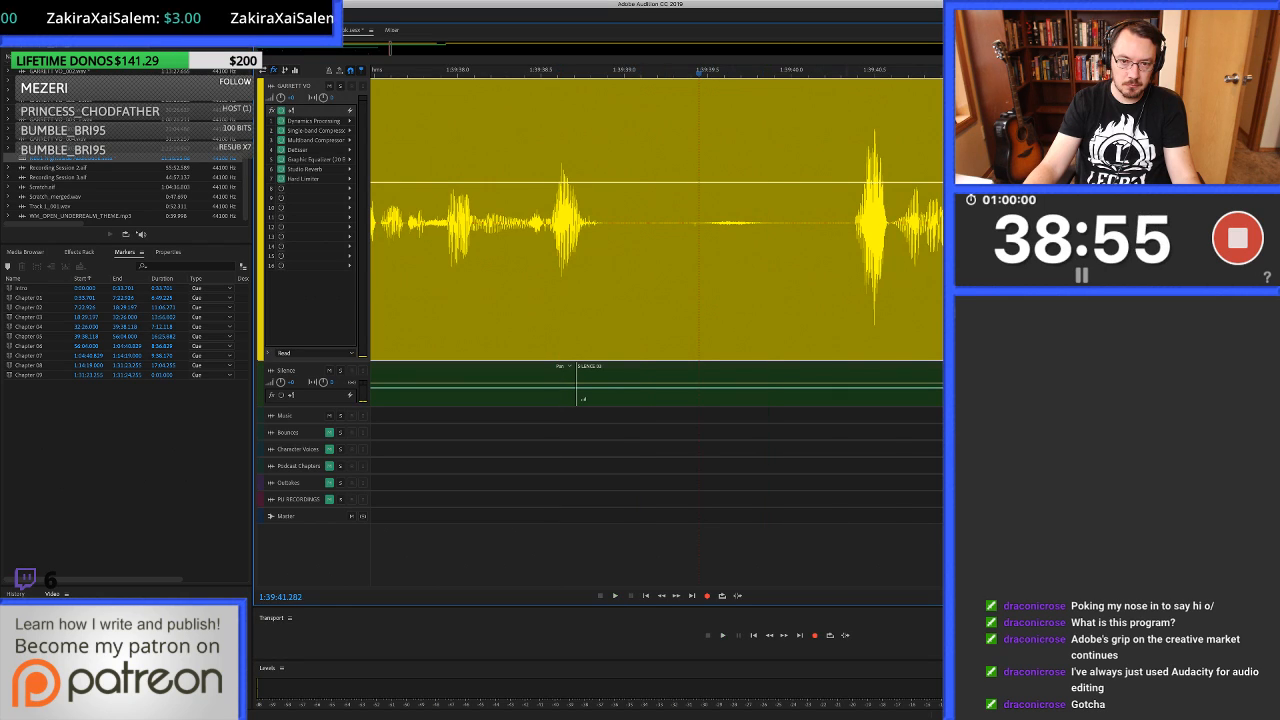
{"action": "left_click_drag", "start_coordinate": [837, 353], "coordinate": [745, 353]}
{"action": "left_click", "coordinate": [629, 270]}
{"action": "key", "text": "alt+bracketright"}
Try to fill the gap from 1:39:38.937 to about 1:39:39.8 with clean silence from the silence track, and play across it.
{"action": "left_click_drag", "start_coordinate": [614, 270], "coordinate": [756, 270]}
{"action": "left_click", "coordinate": [756, 367]}
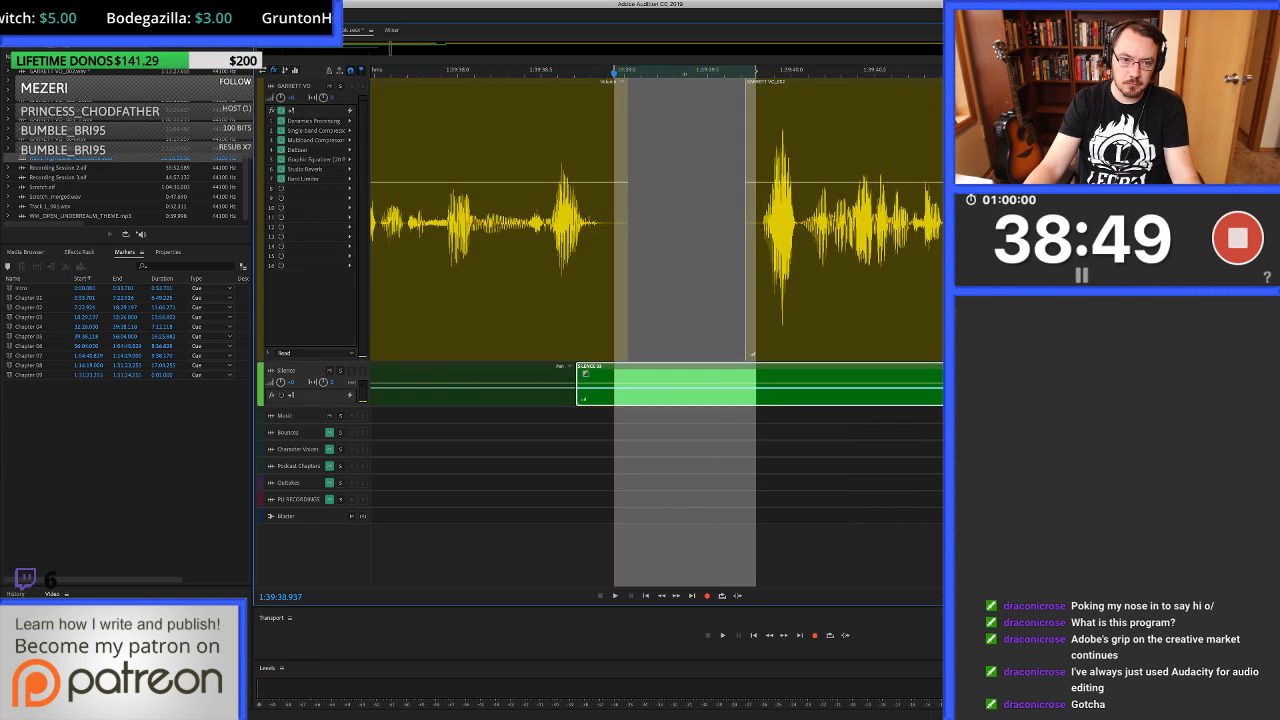
{"action": "left_click_drag", "start_coordinate": [740, 367], "coordinate": [740, 300]}
{"action": "left_click", "coordinate": [406, 270]}
{"action": "key", "text": "space"}
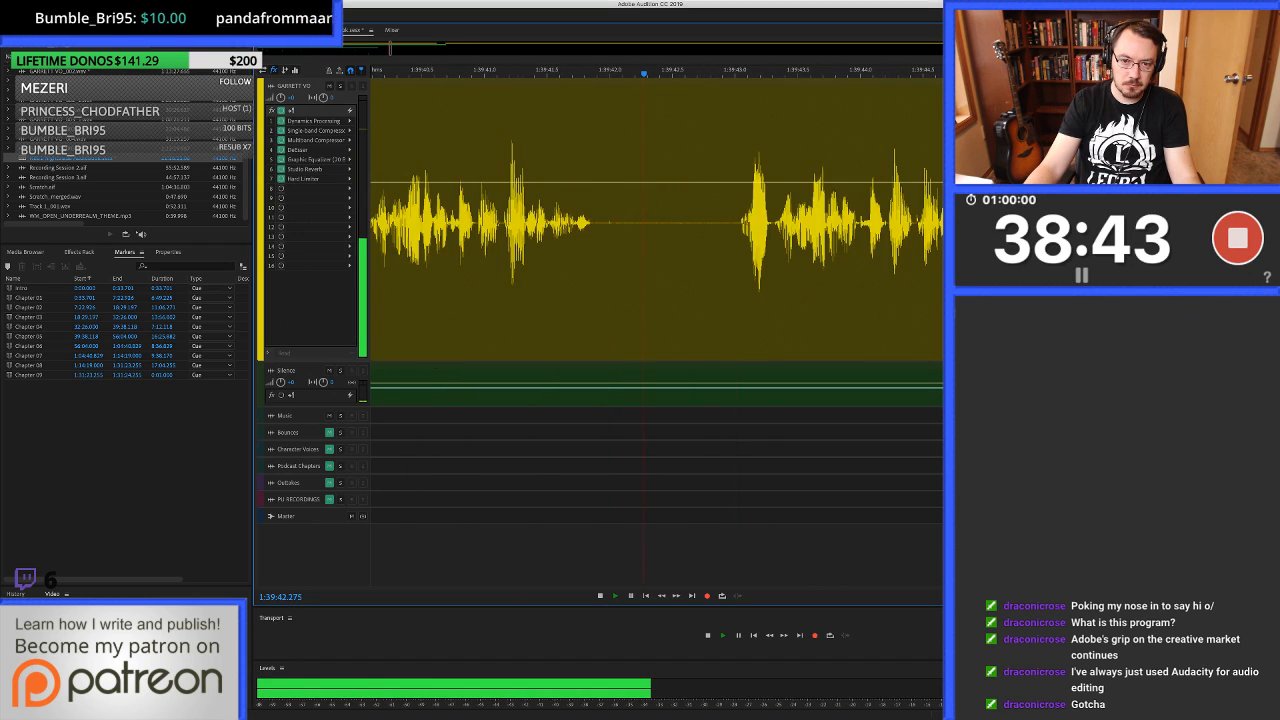
{"action": "key", "text": "space"}
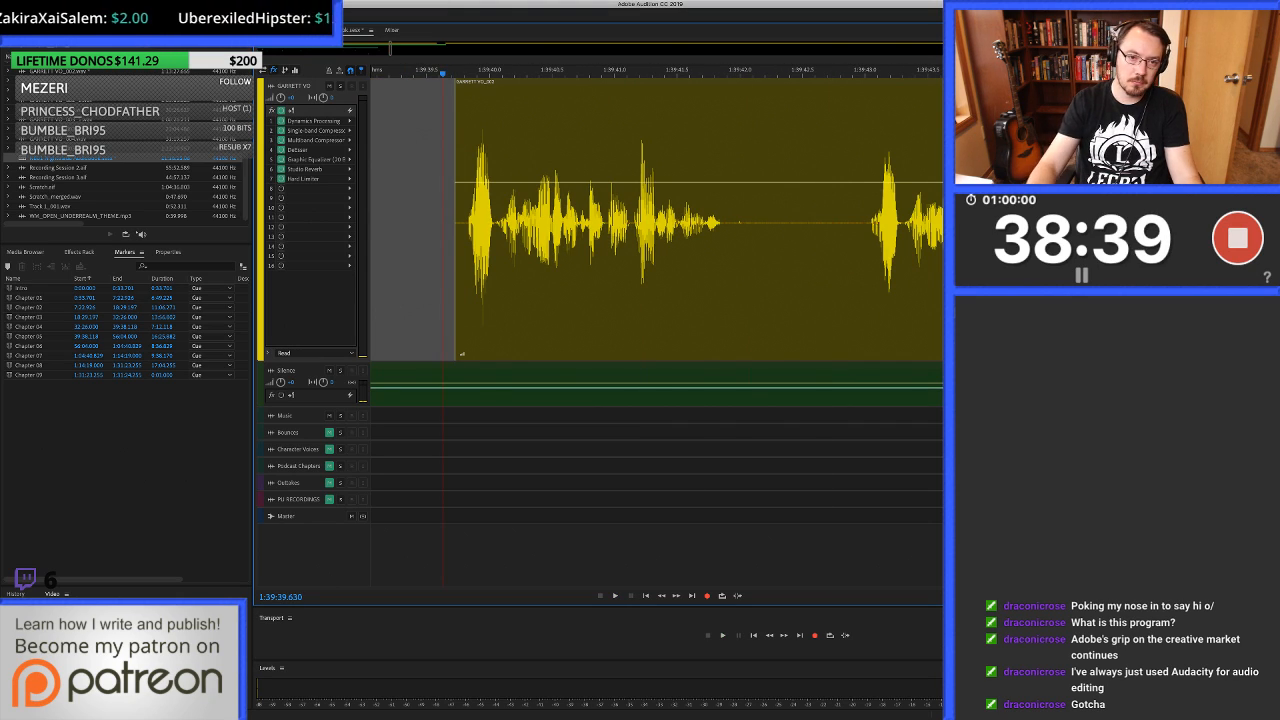
Ripple-delete the unwanted take from 1:39:39.726 to about 1:39:42.9 on the voice-over track.
{"action": "left_click", "coordinate": [455, 220]}
{"action": "left_click", "coordinate": [605, 220]}
{"action": "left_click", "coordinate": [456, 220]}
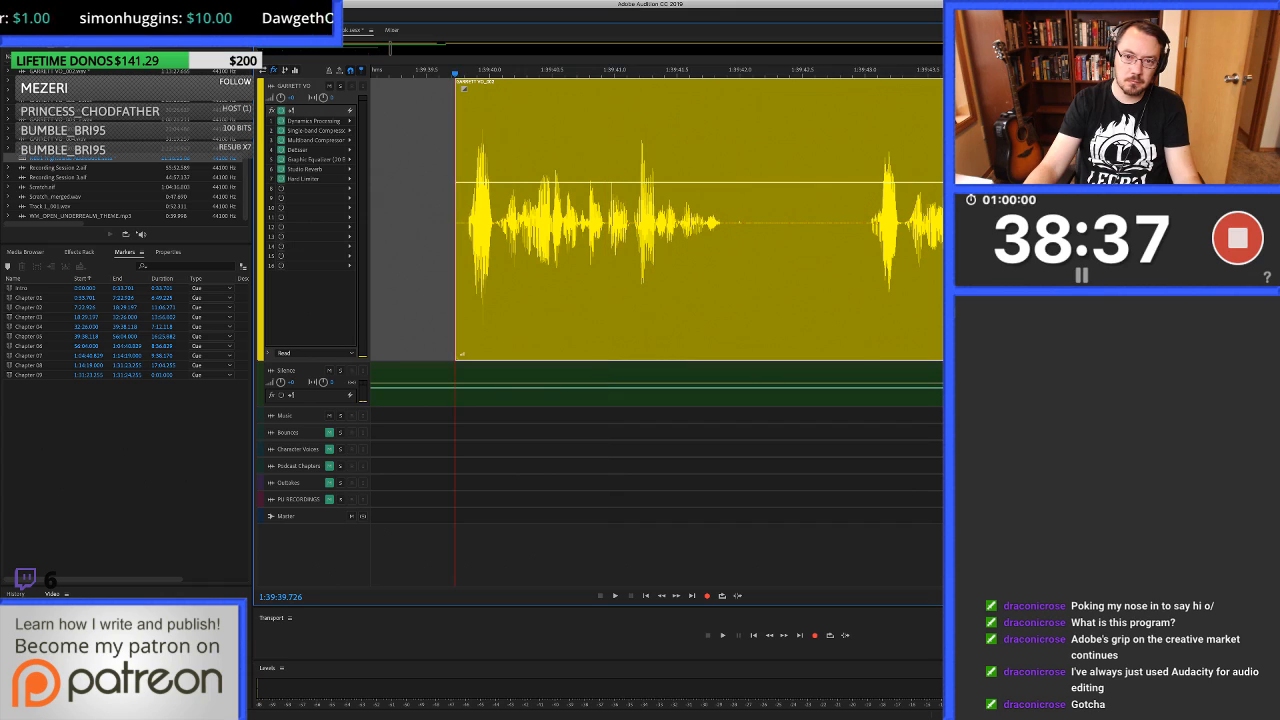
{"action": "left_click_drag", "start_coordinate": [456, 220], "coordinate": [858, 220]}
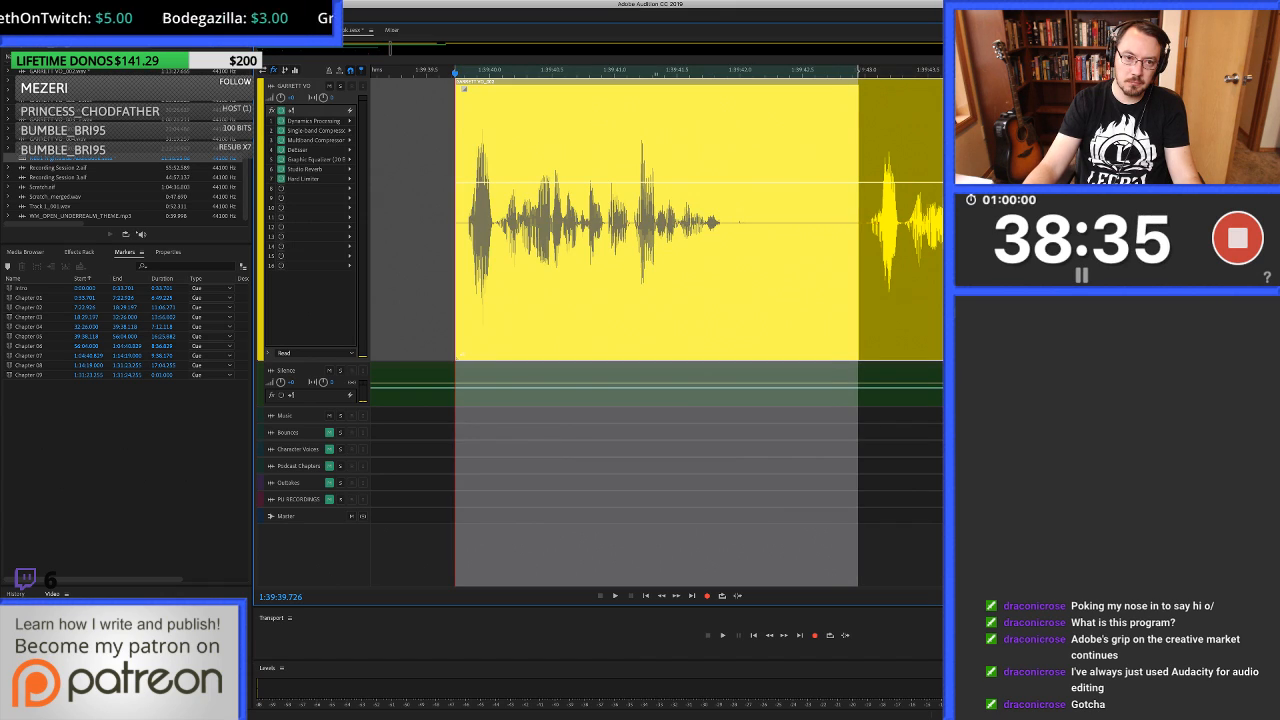
{"action": "key", "text": "shift+BackSpace"}
Fill the gap from 1:39:38.933 to about 1:39:39.8 with clean silence and play on to about 1:39:46.5 to check the edit.
{"action": "scroll", "coordinate": [657, 325], "scroll_direction": "left", "scroll_amount": 5}
{"action": "left_click_drag", "start_coordinate": [553, 220], "coordinate": [660, 220]}
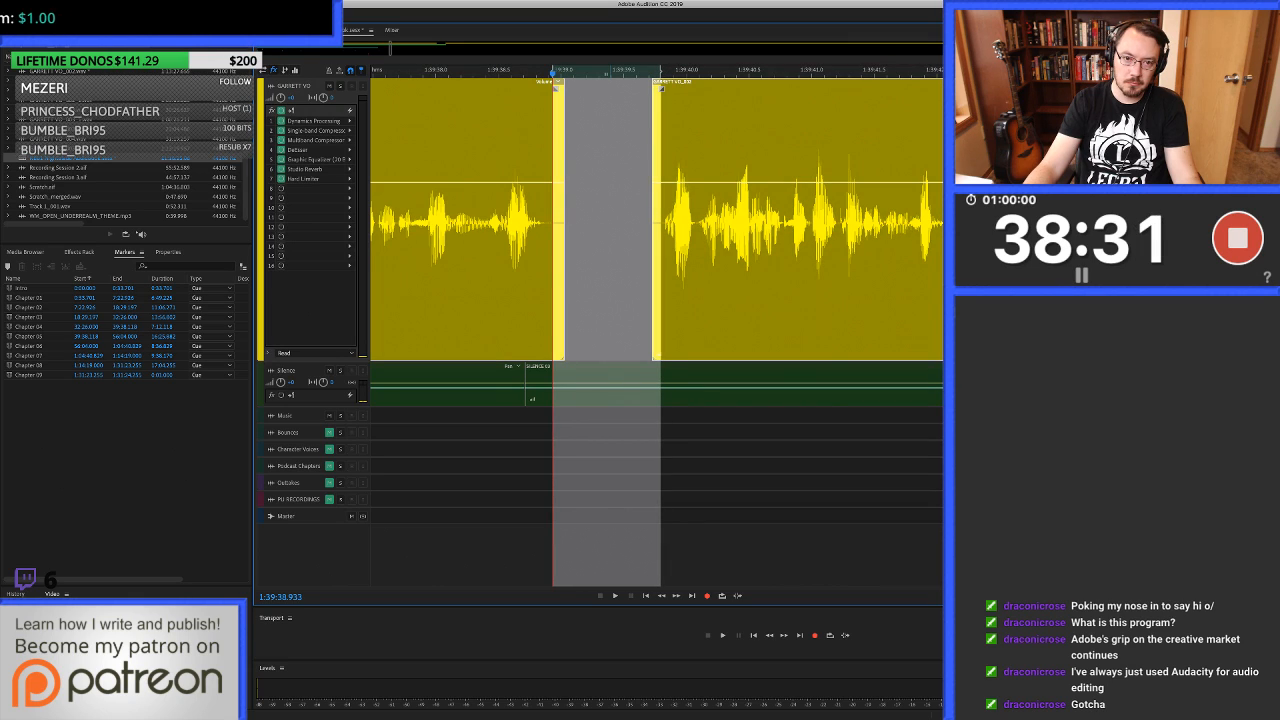
{"action": "key", "text": "super+v"}
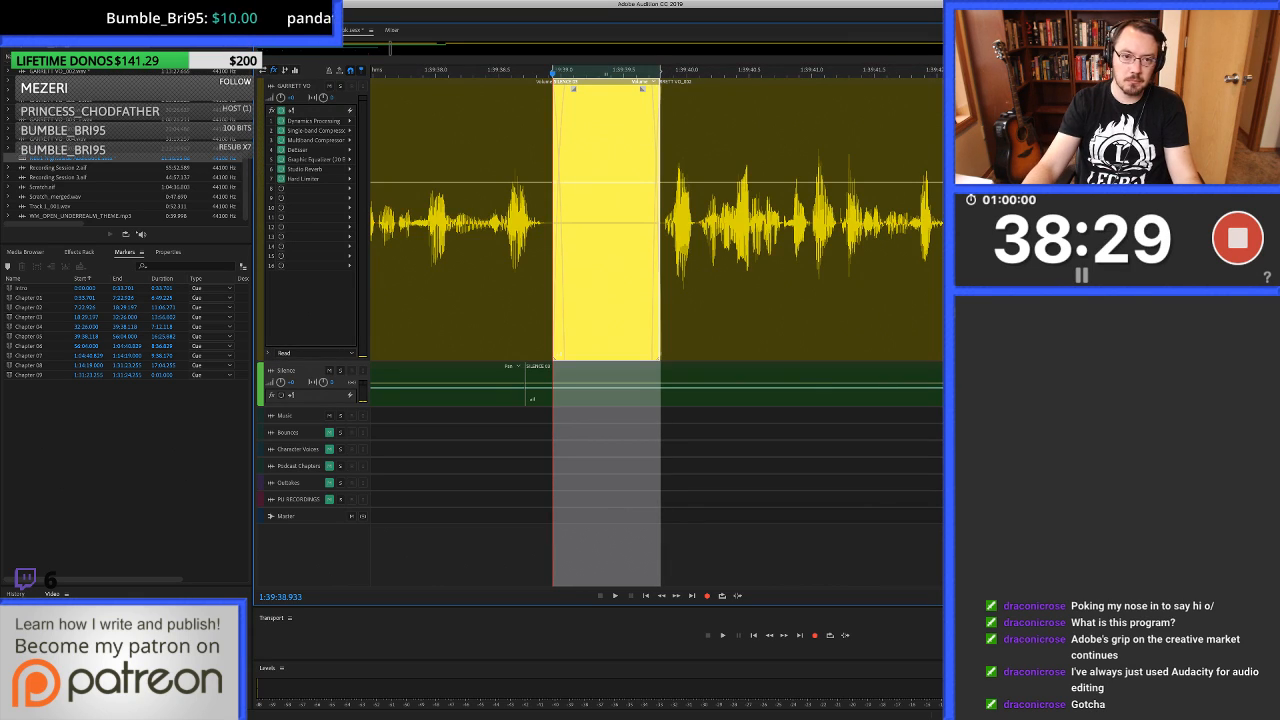
{"action": "left_click", "coordinate": [391, 250]}
{"action": "key", "text": "space"}
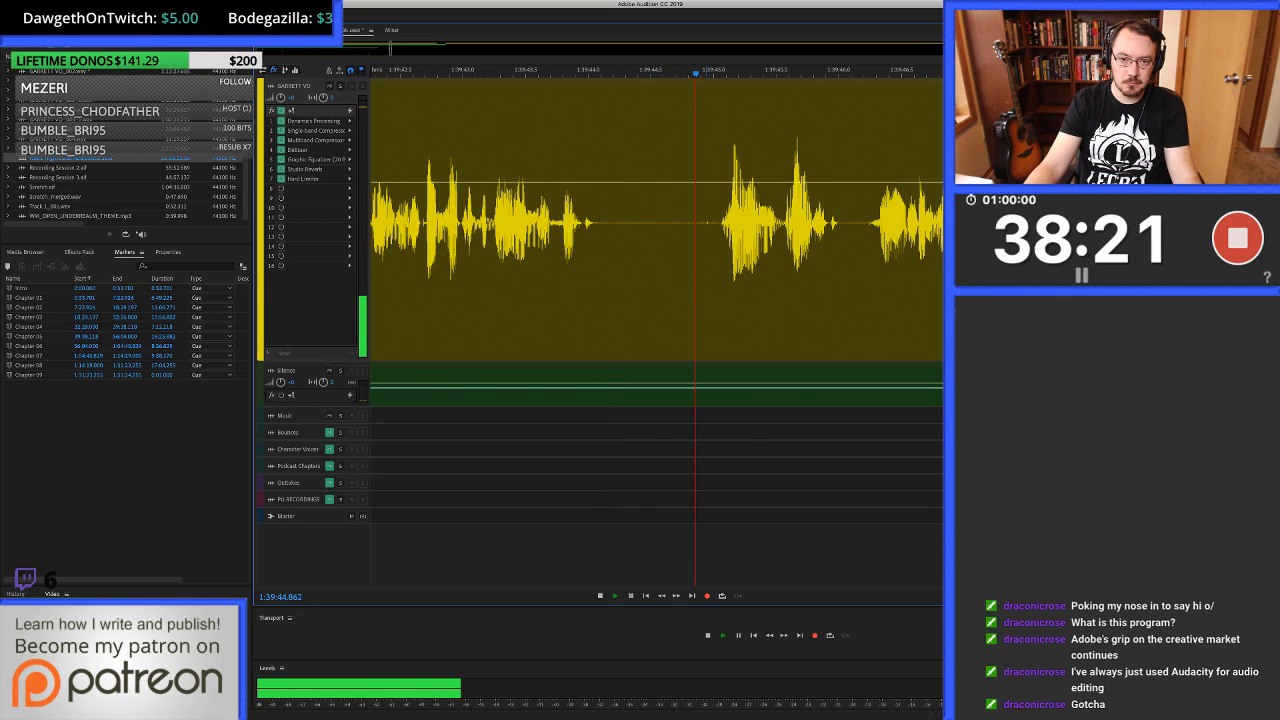
{"action": "key", "text": "space"}
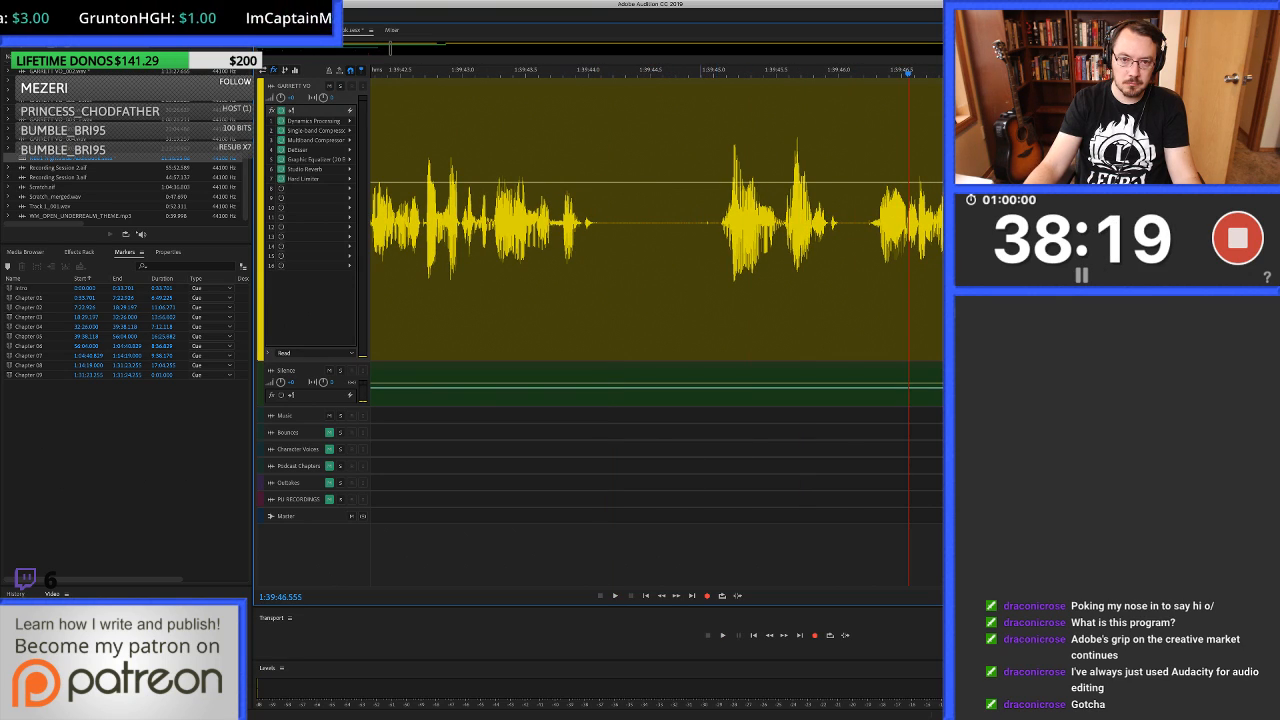
Heal the faint click from 1:39:44.868 to about 1:39:44.98 in the waveform and return to the session.
{"action": "double_click", "coordinate": [707, 222]}
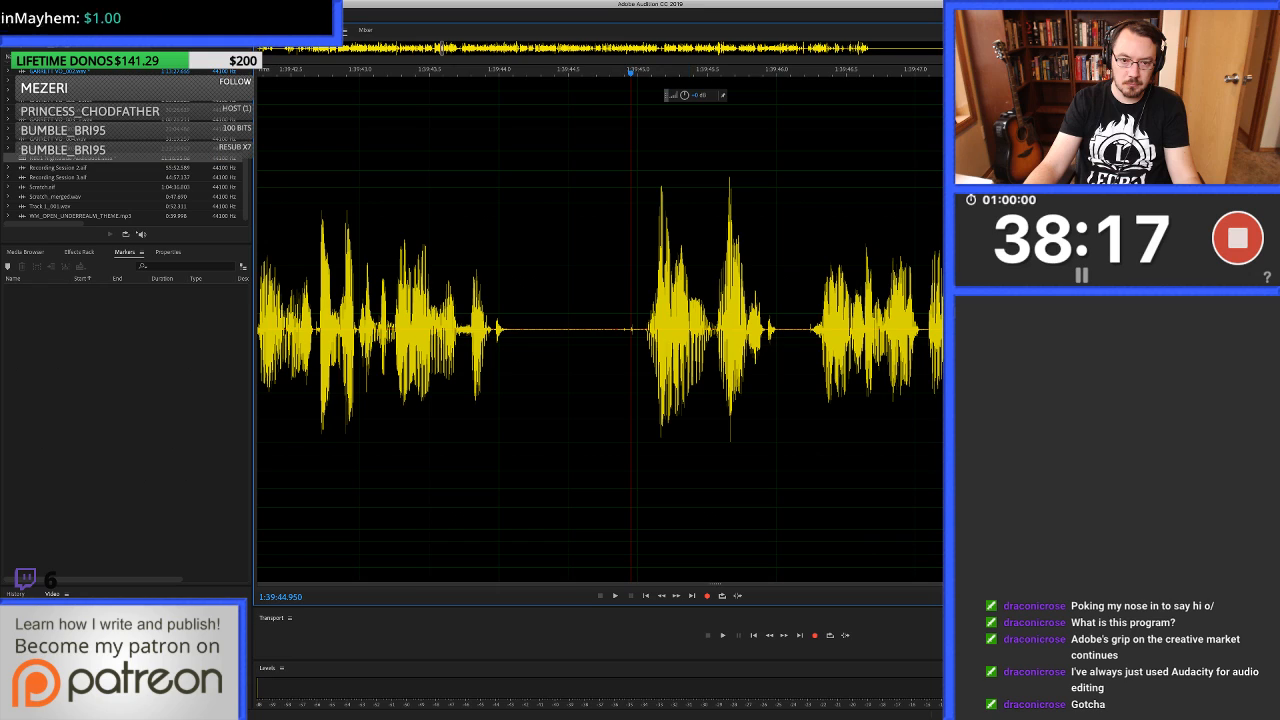
{"action": "left_click_drag", "start_coordinate": [620, 330], "coordinate": [636, 330]}
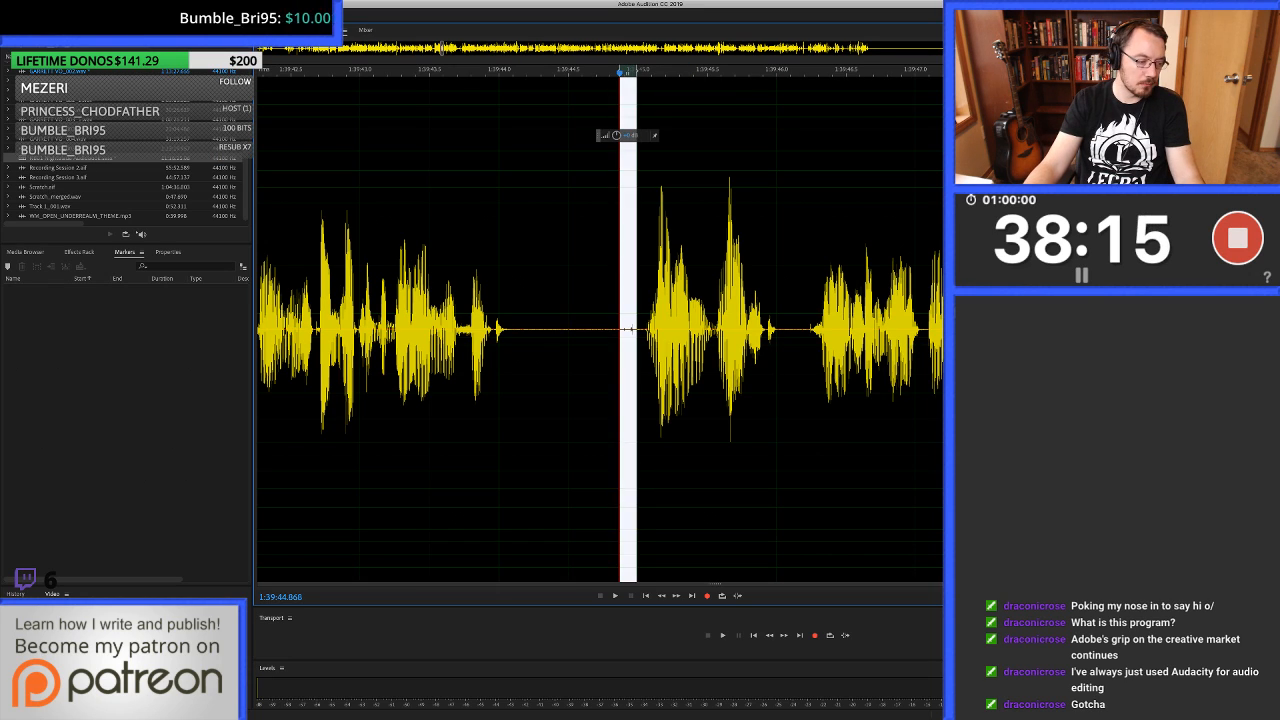
{"action": "key", "text": "super+u"}
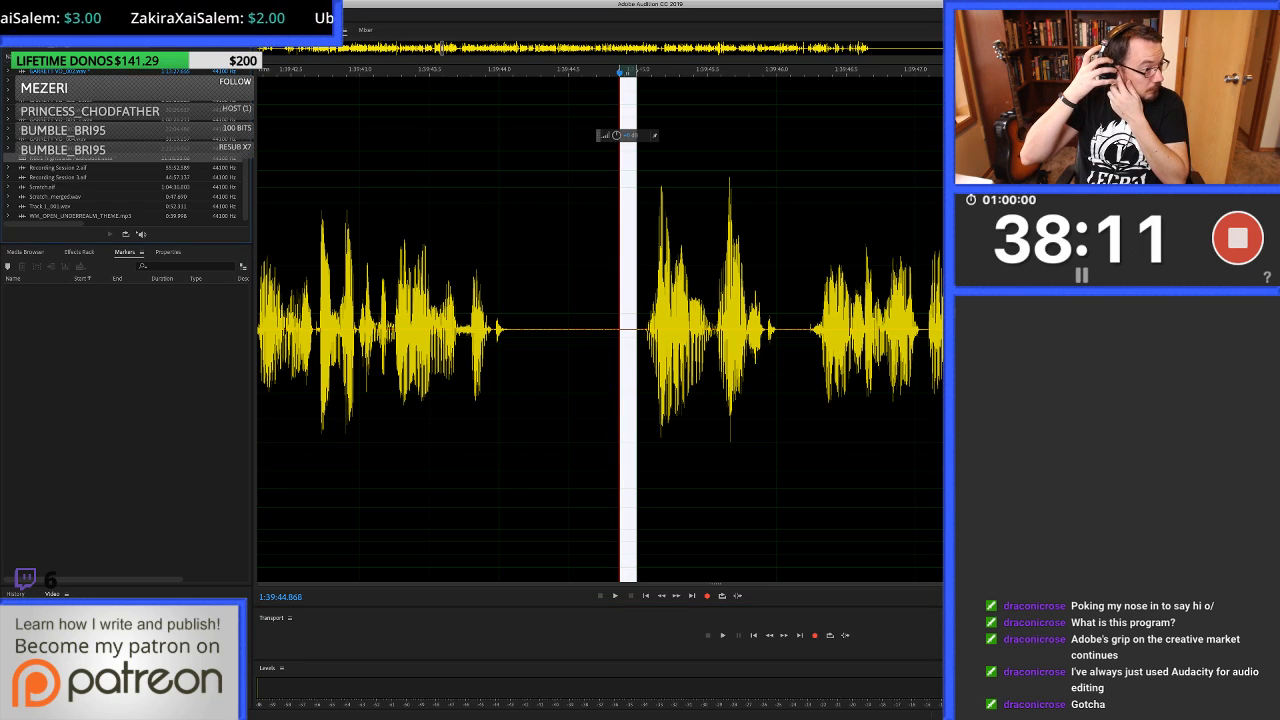
{"action": "key", "text": "0"}
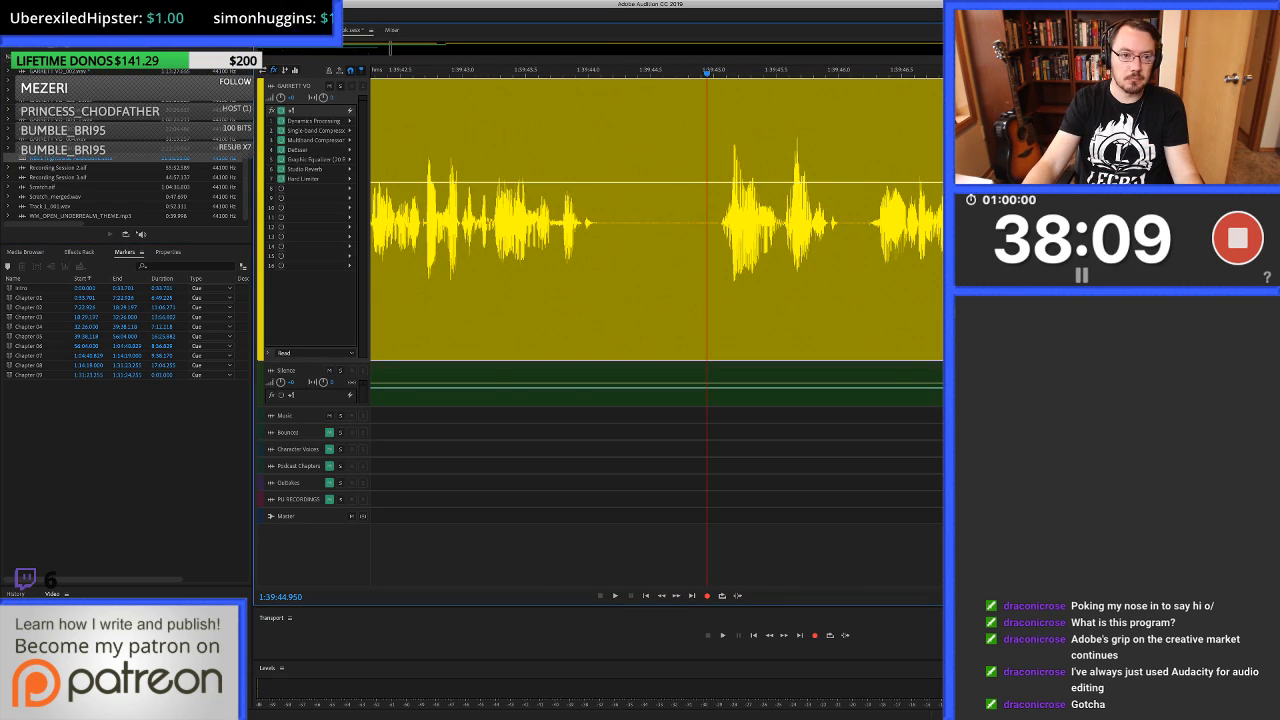
Play from 1:39:42.610 across the healed pause and on to about 1:39:50.5 to check the following takes by ear.
{"action": "left_click", "coordinate": [413, 222]}
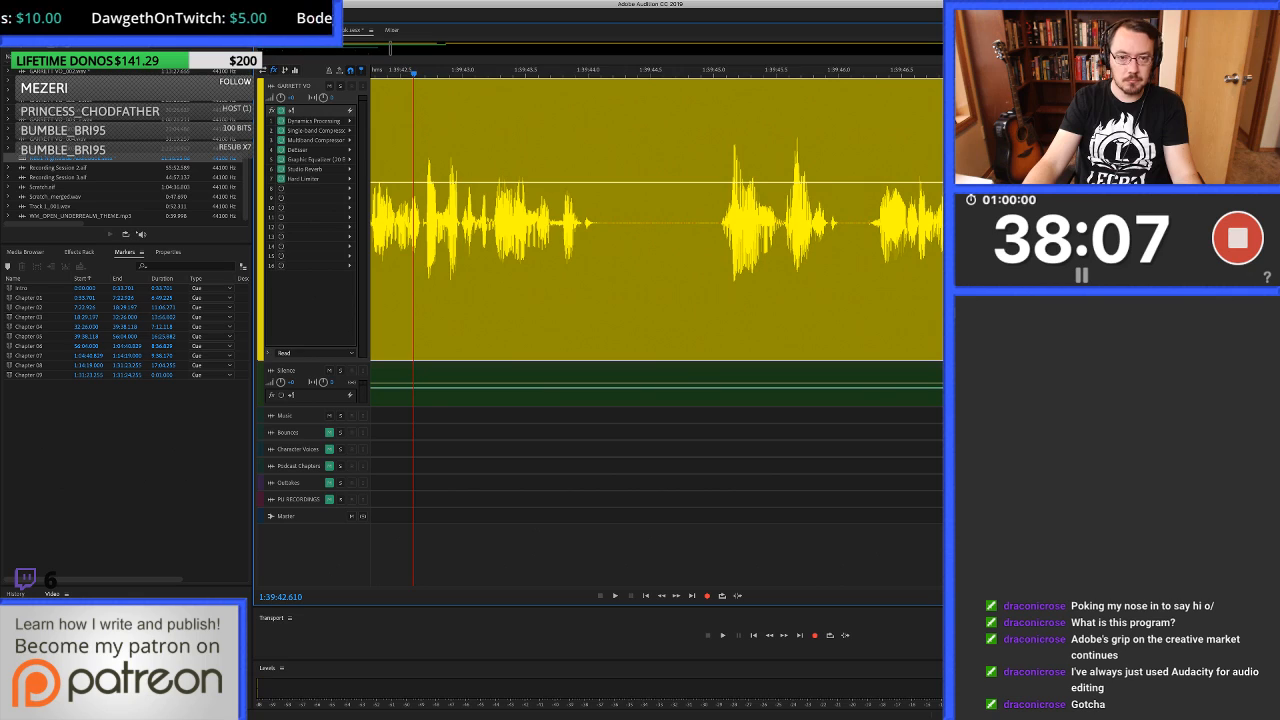
{"action": "key", "text": "space"}
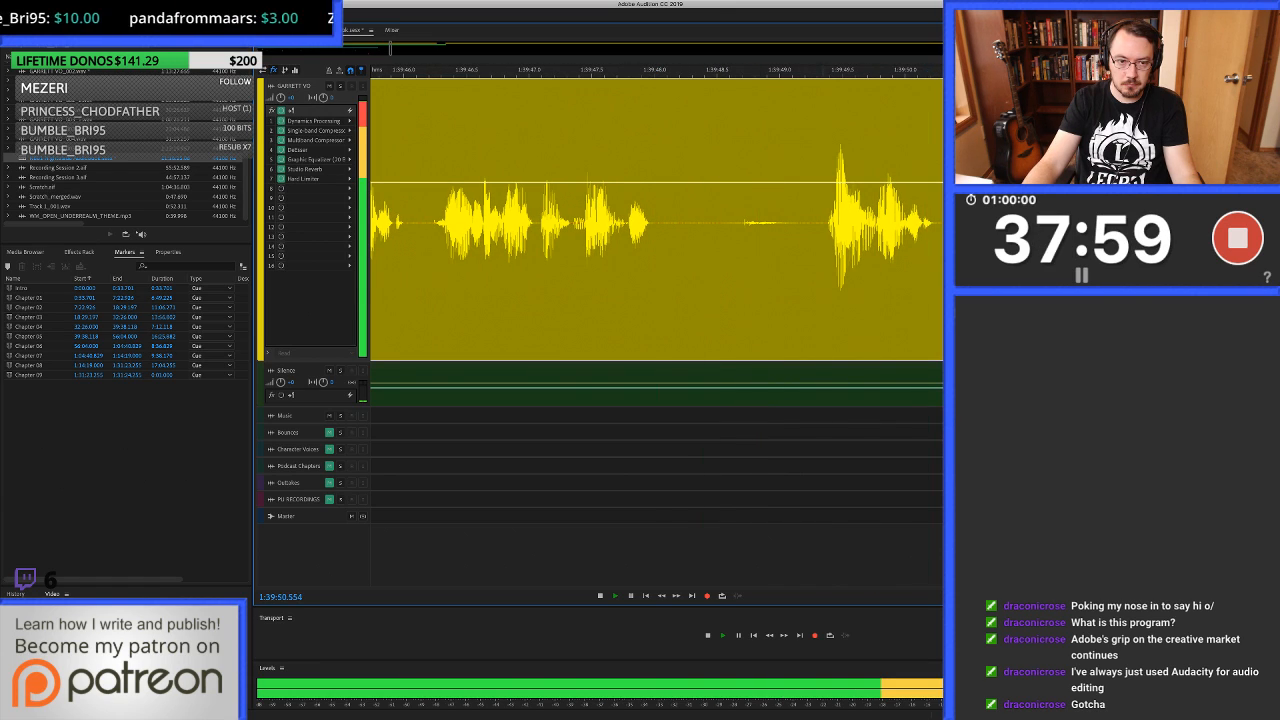
{"action": "key", "text": "space"}
Ripple-delete the unwanted take from 1:39:44.982 to about 1:39:49.3 on the voice-over track.
{"action": "left_click_drag", "start_coordinate": [449, 300], "coordinate": [821, 300]}
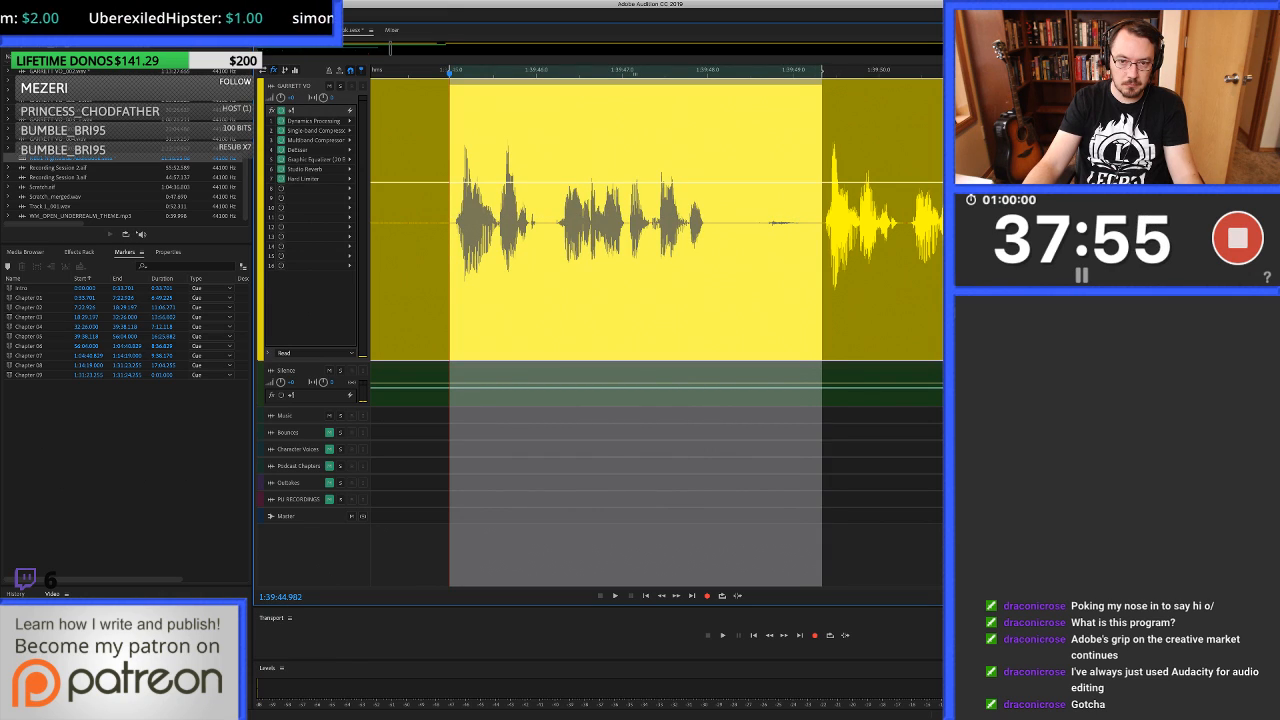
{"action": "key", "text": "space"}
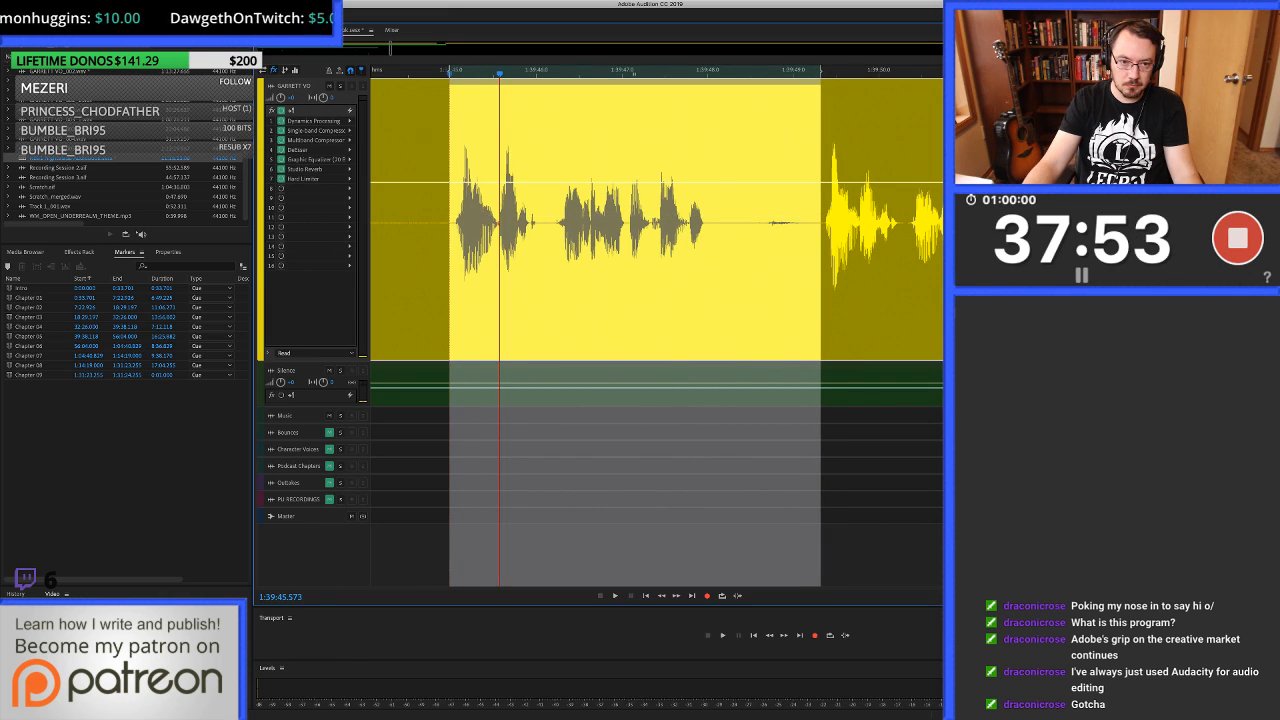
{"action": "key", "text": "shift+BackSpace"}
{"action": "scroll", "coordinate": [634, 73], "scroll_direction": "left", "scroll_amount": 3}
{"action": "scroll", "coordinate": [634, 73], "scroll_direction": "up", "scroll_amount": 3}
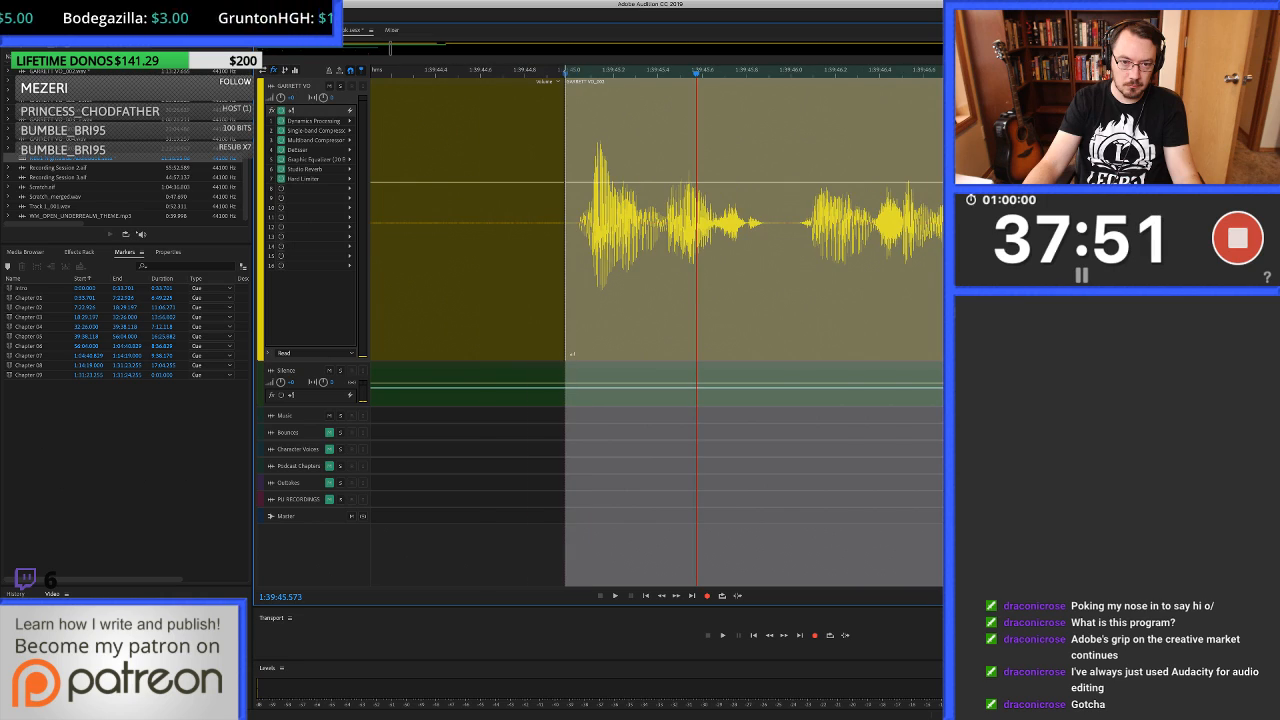
Extend the earlier clip about 0.05 s over the join at 1:39:44.982 to crossfade it, and play past 1:39:53 to check.
{"action": "left_click_drag", "start_coordinate": [564, 306], "coordinate": [575, 306]}
{"action": "scroll", "coordinate": [575, 306], "scroll_direction": "down", "scroll_amount": 5}
{"action": "left_click", "coordinate": [408, 306]}
{"action": "key", "text": "space"}
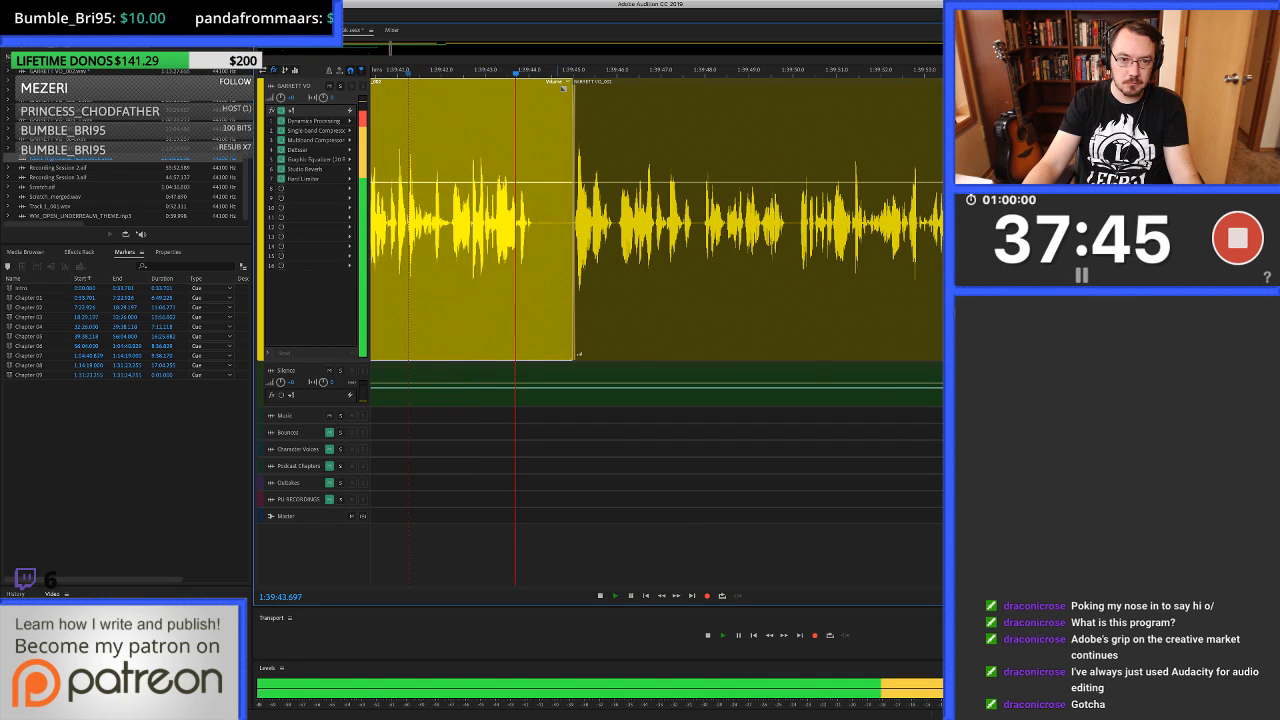
{"action": "left_click", "coordinate": [583, 90]}
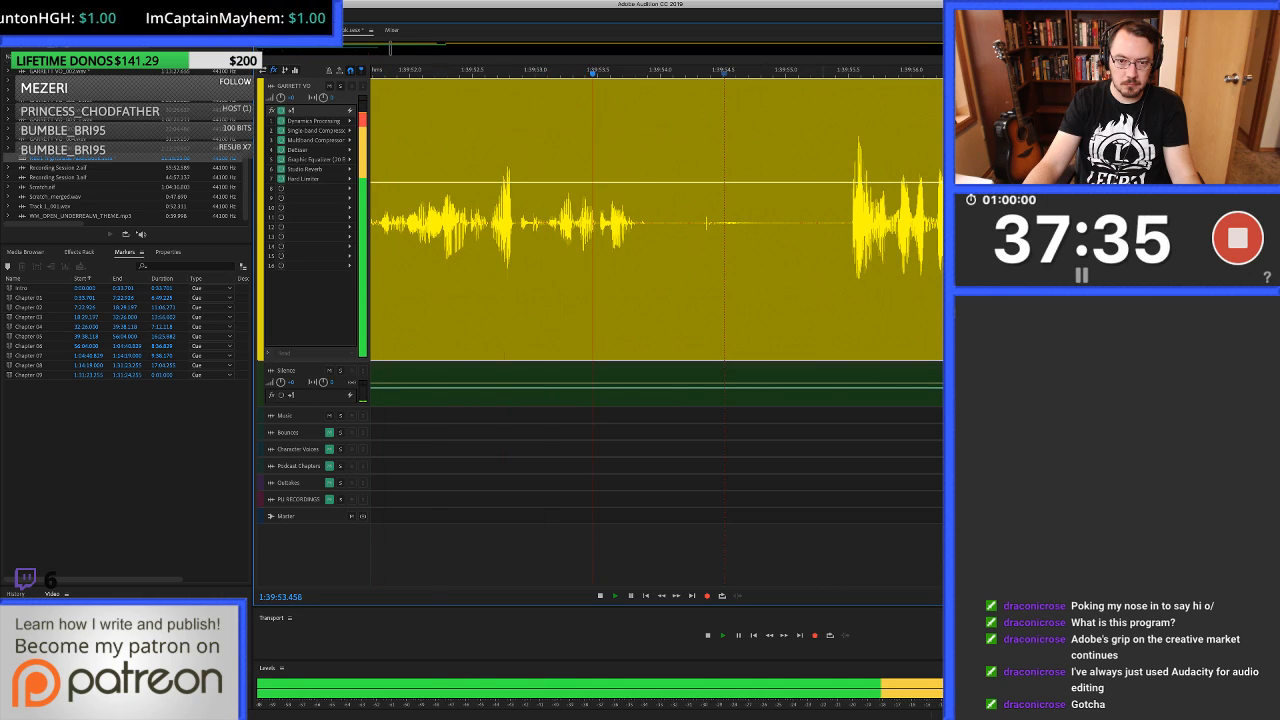
{"action": "key", "text": "space"}
Ripple-delete the voice-over from 1:39:54.913 to about 1:39:55.5 and trim the earlier clip's end back to about 1:39:54.15.
{"action": "left_click_drag", "start_coordinate": [775, 260], "coordinate": [846, 260]}
{"action": "key", "text": "shift+Delete"}
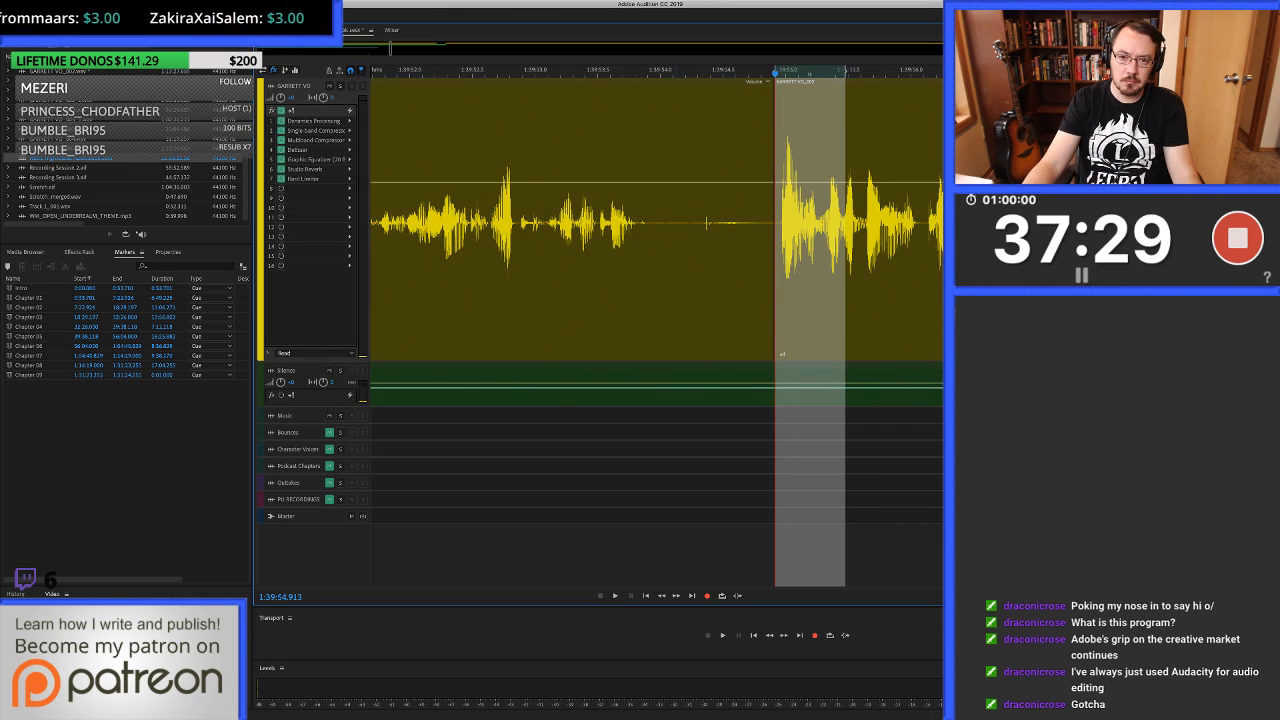
{"action": "left_click", "coordinate": [680, 260]}
{"action": "key", "text": "alt+]"}
Fill the gap from about 1:39:54.0 to 1:39:54.95 with clean silence and play on to about 1:40:03 to check the edit.
{"action": "left_click_drag", "start_coordinate": [661, 260], "coordinate": [780, 260]}
{"action": "left_click_drag", "start_coordinate": [720, 368], "coordinate": [720, 280]}
{"action": "left_click", "coordinate": [415, 270]}
{"action": "key", "text": "space"}
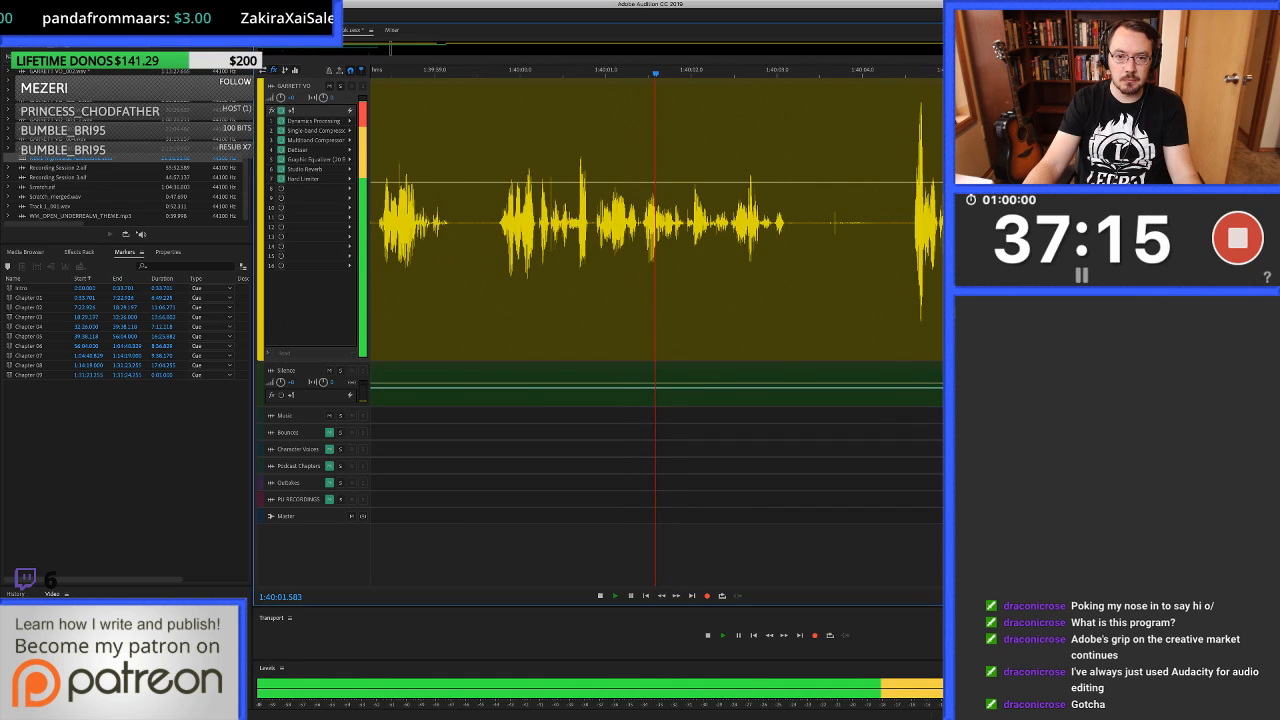
{"action": "key", "text": "space"}
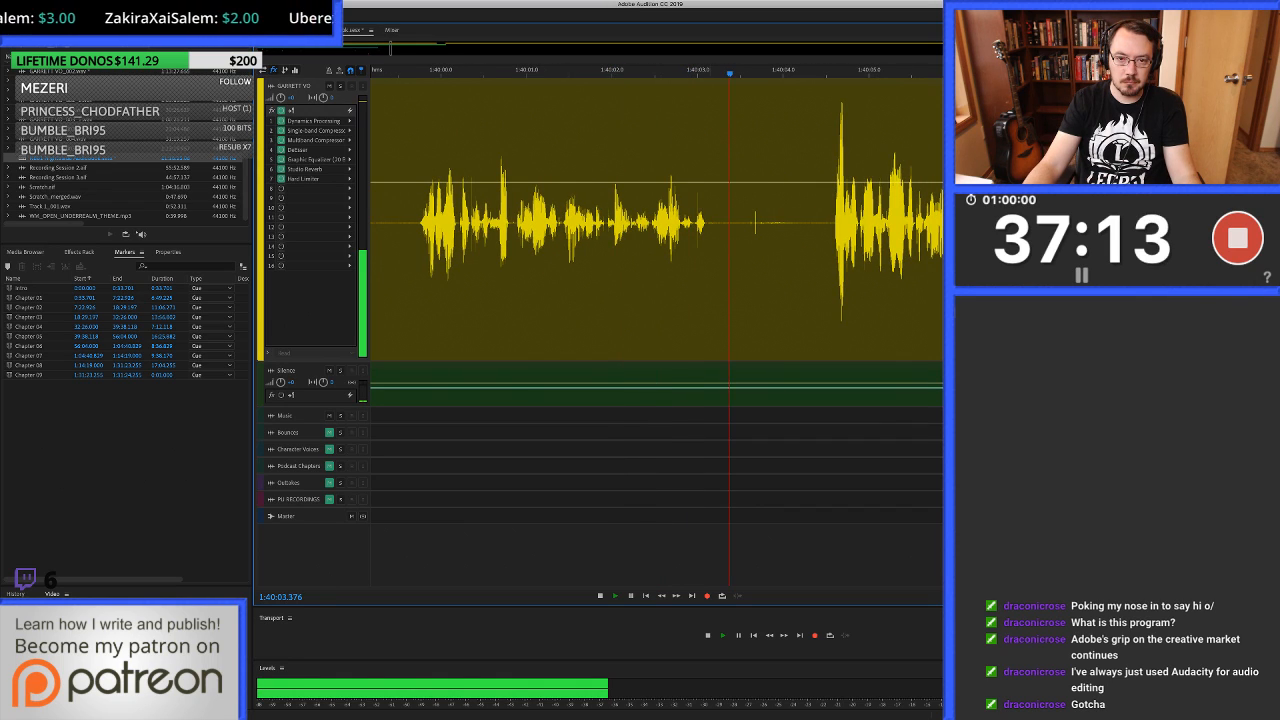
Heal the click from 1:40:02.993 to about 1:40:03.005 in the waveform, return to the session and play past it to check.
{"action": "key", "text": "equal"}
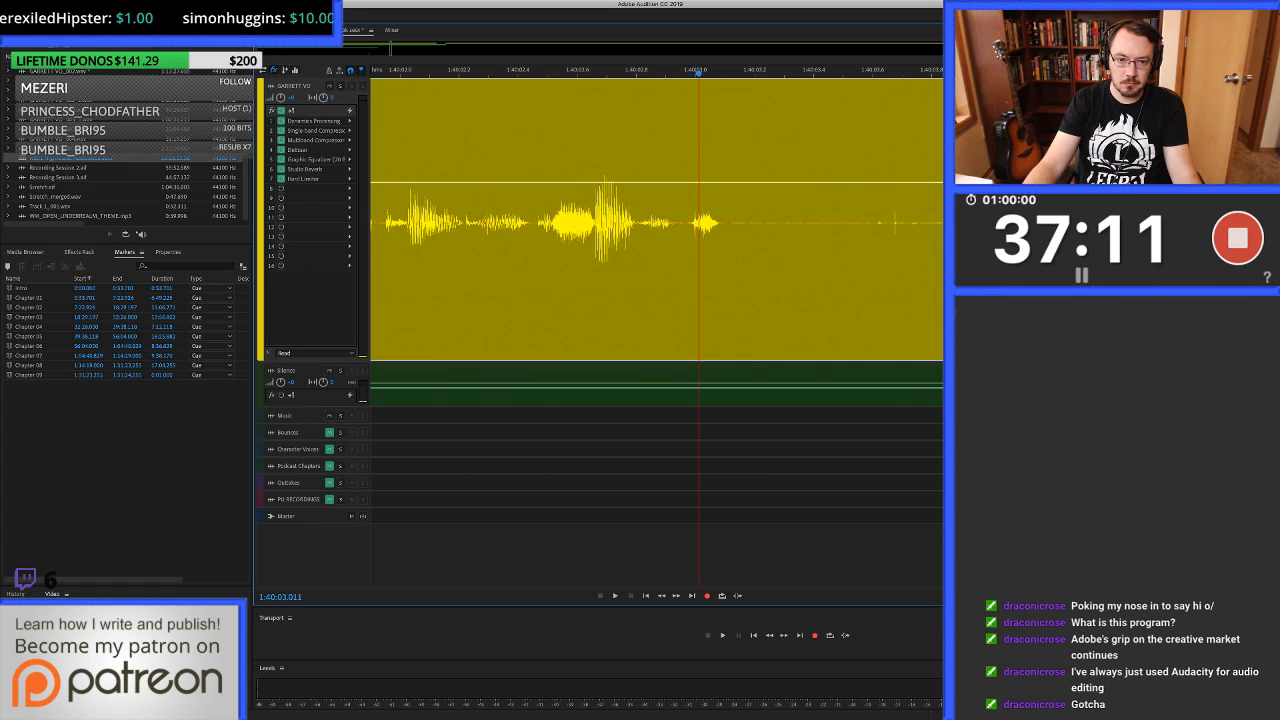
{"action": "double_click", "coordinate": [695, 270]}
{"action": "key", "text": "equal"}
{"action": "key", "text": "equal"}
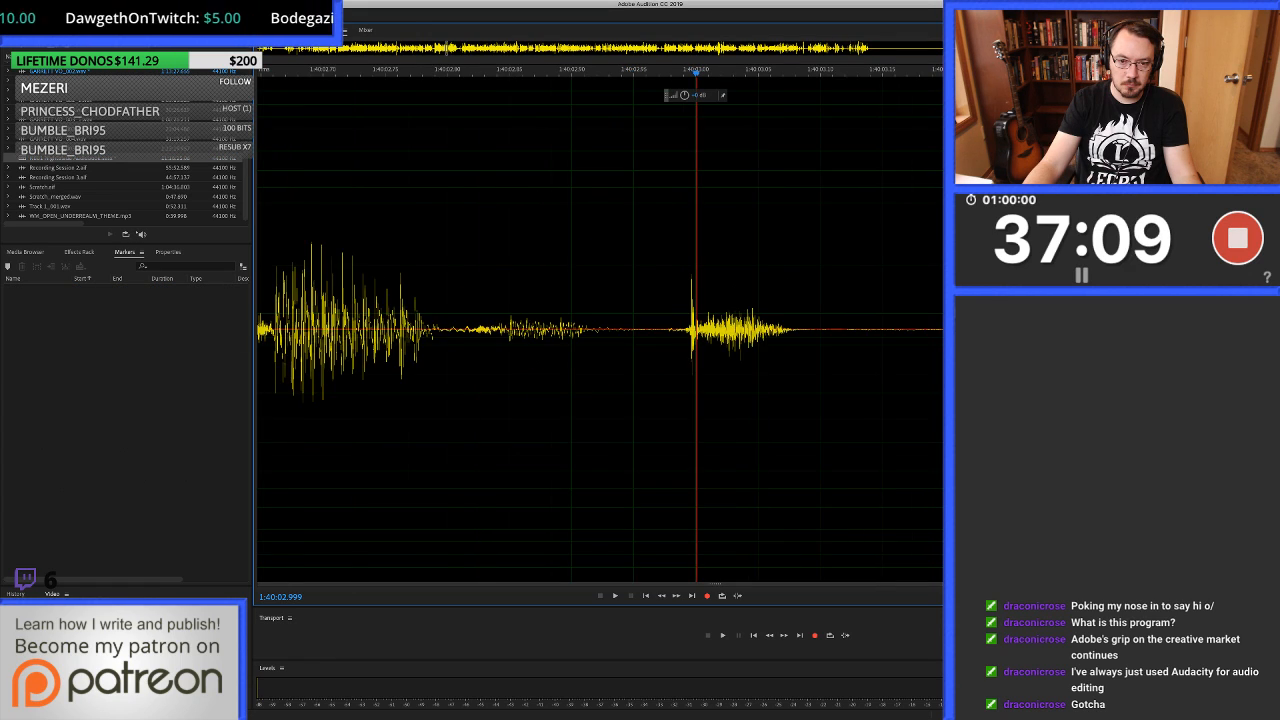
{"action": "key", "text": "equal"}
{"action": "key", "text": "equal"}
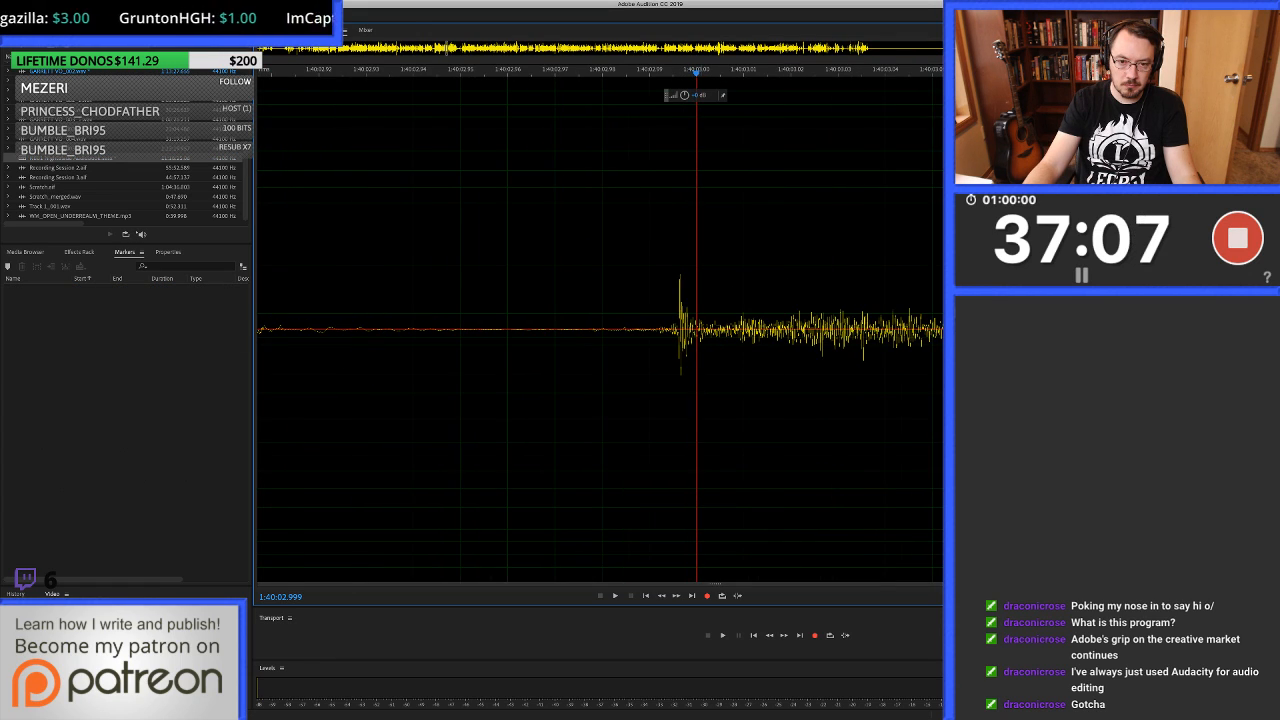
{"action": "left_click_drag", "start_coordinate": [668, 310], "coordinate": [725, 310]}
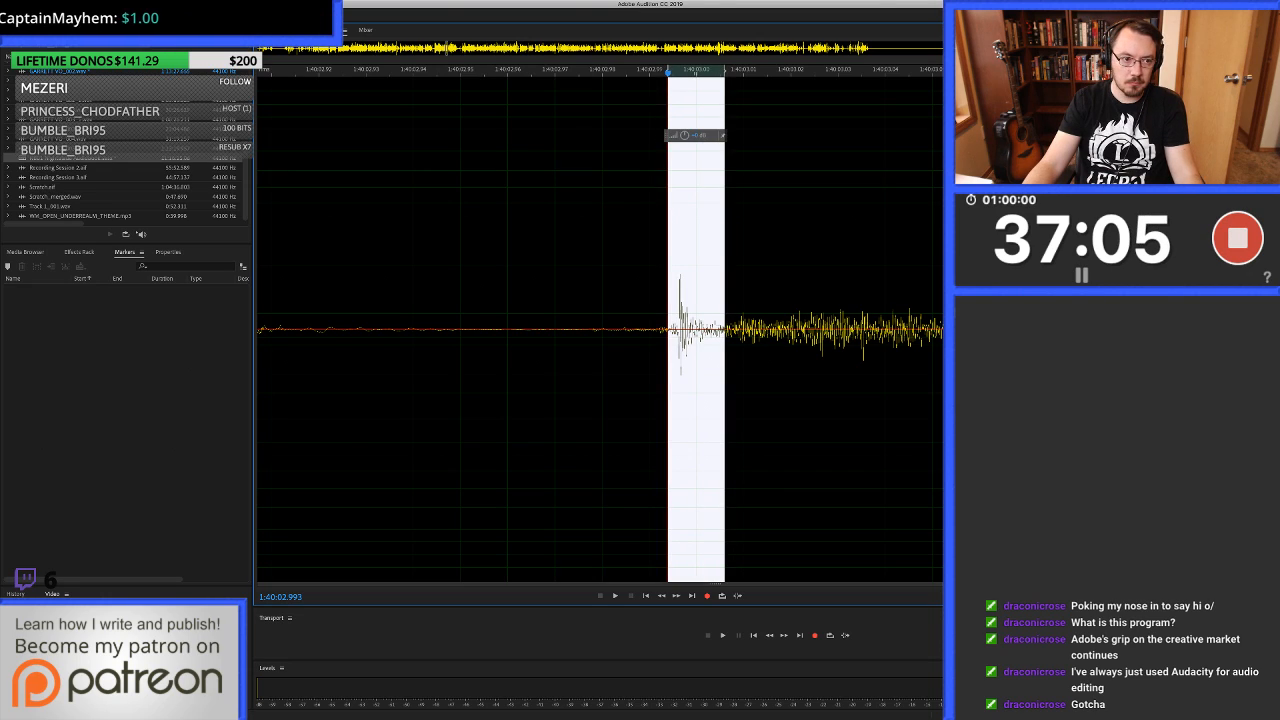
{"action": "key", "text": "super+u"}
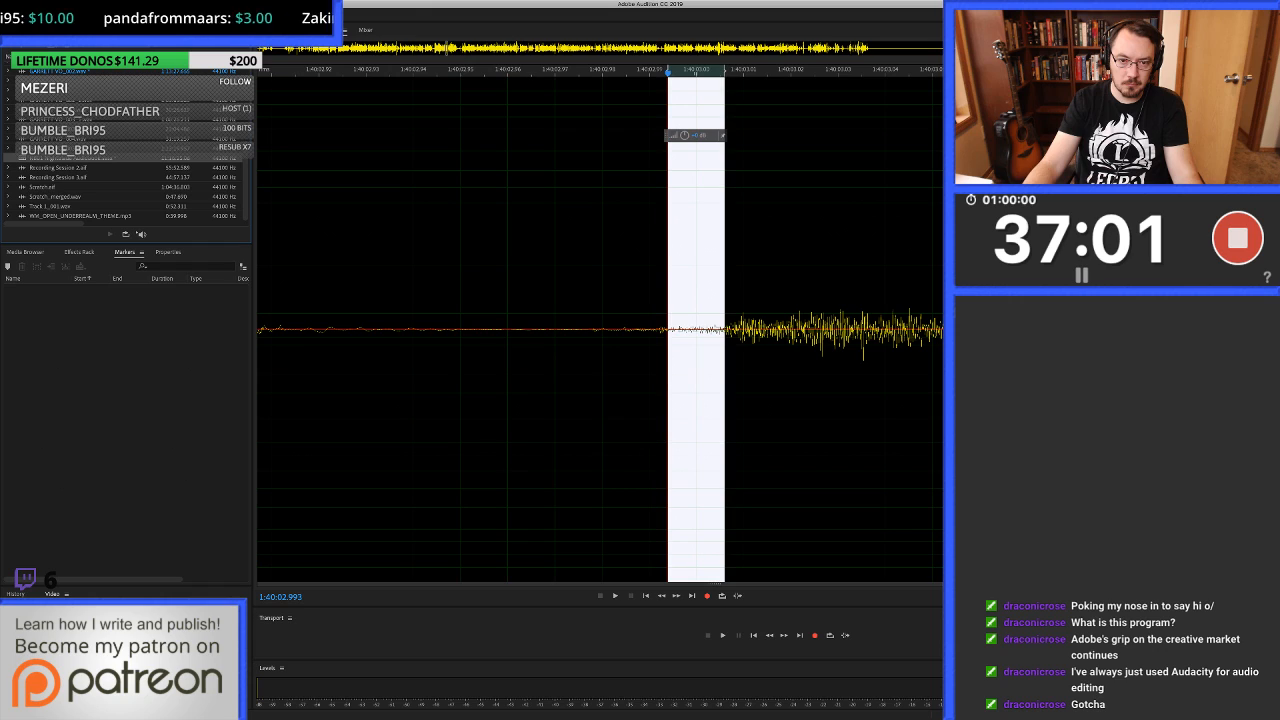
{"action": "key", "text": "0"}
{"action": "key", "text": "space"}
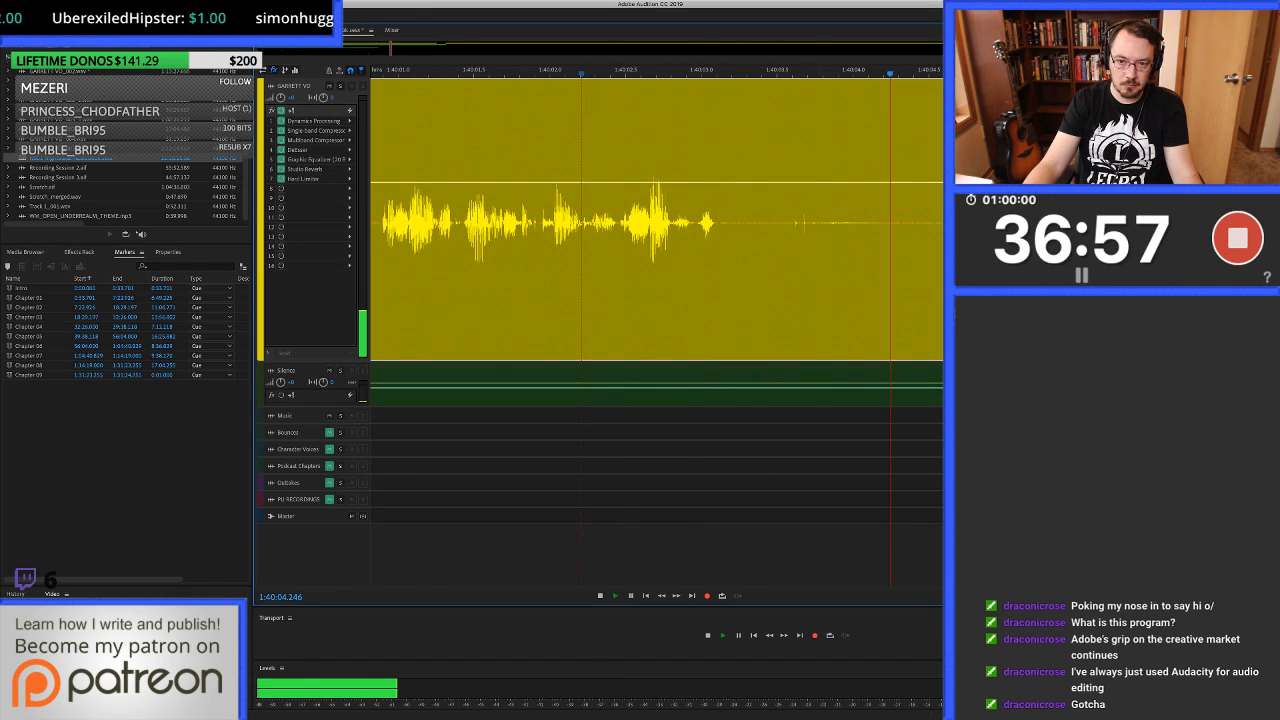
{"action": "key", "text": "space"}
Ripple-delete the voice-over from 1:40:04.053 to about 1:40:04.5 and trim the earlier clip's end back to about 1:40:03.4.
{"action": "left_click_drag", "start_coordinate": [936, 270], "coordinate": [861, 270]}
{"action": "key", "text": "shift+BackSpace"}
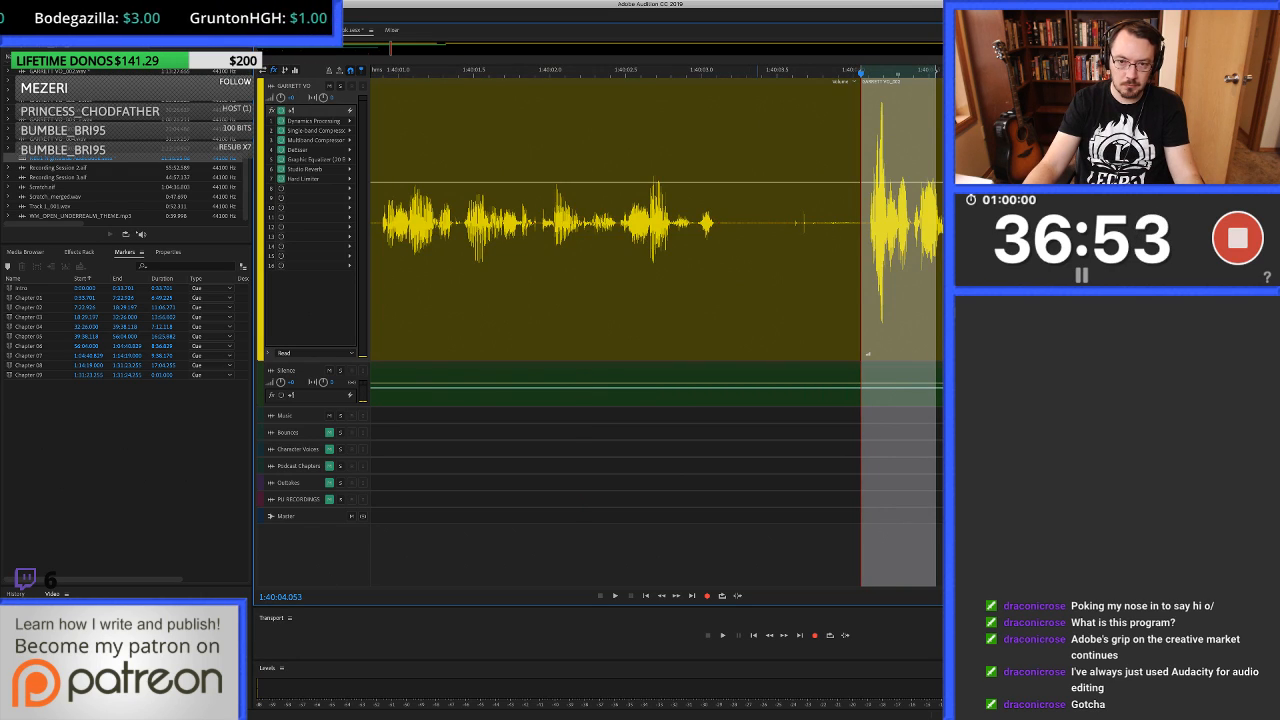
{"action": "left_click", "coordinate": [757, 270]}
{"action": "key", "text": "alt+]"}
Fill the gap from 1:40:03.218 to about 1:40:04.1 with clean silence copied from the silence track and play on past 1:40:11.
{"action": "left_click_drag", "start_coordinate": [734, 270], "coordinate": [867, 270]}
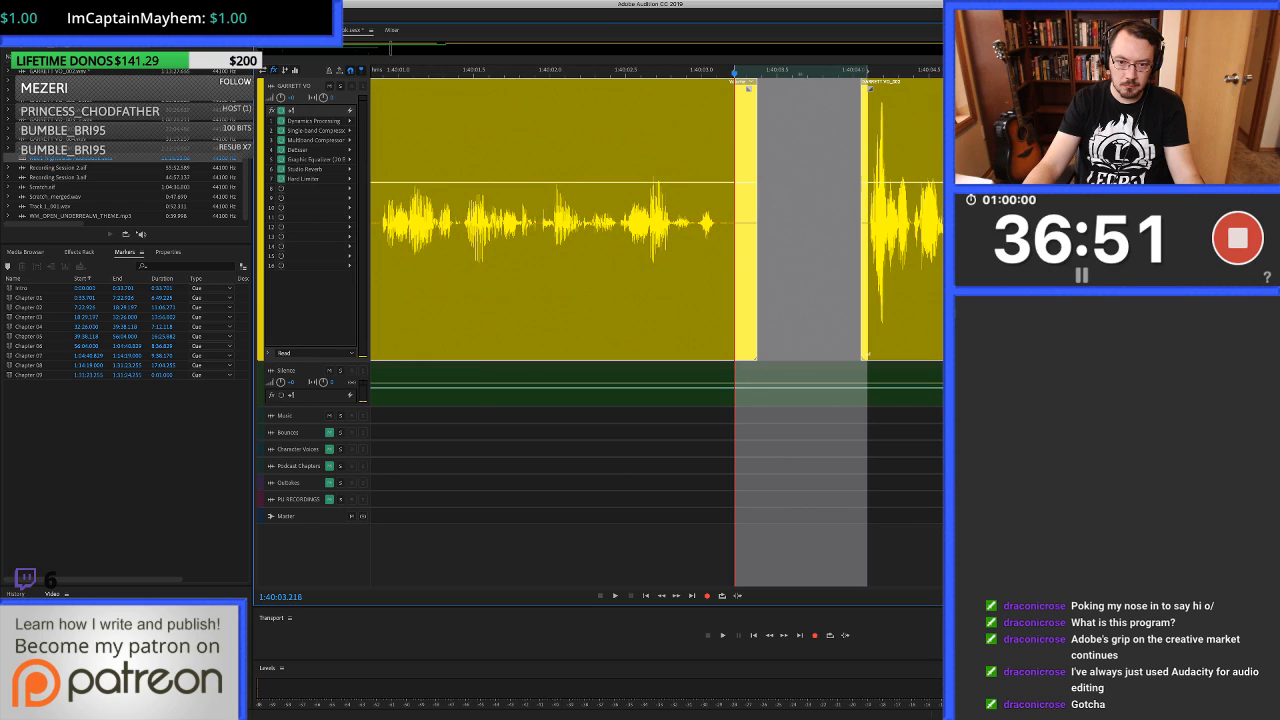
{"action": "key", "text": "alt+Down"}
{"action": "key", "text": "super+c"}
{"action": "key", "text": "alt+Up"}
{"action": "key", "text": "super+v"}
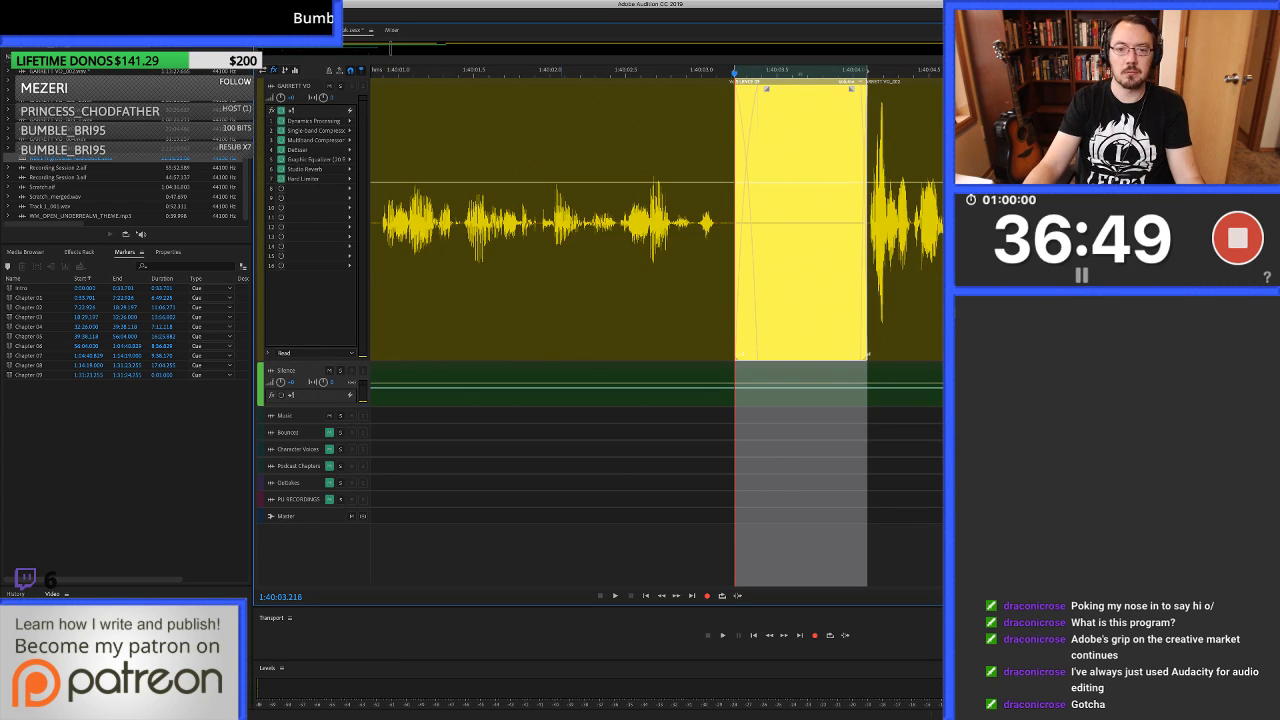
{"action": "left_click", "coordinate": [558, 270]}
{"action": "key", "text": "space"}
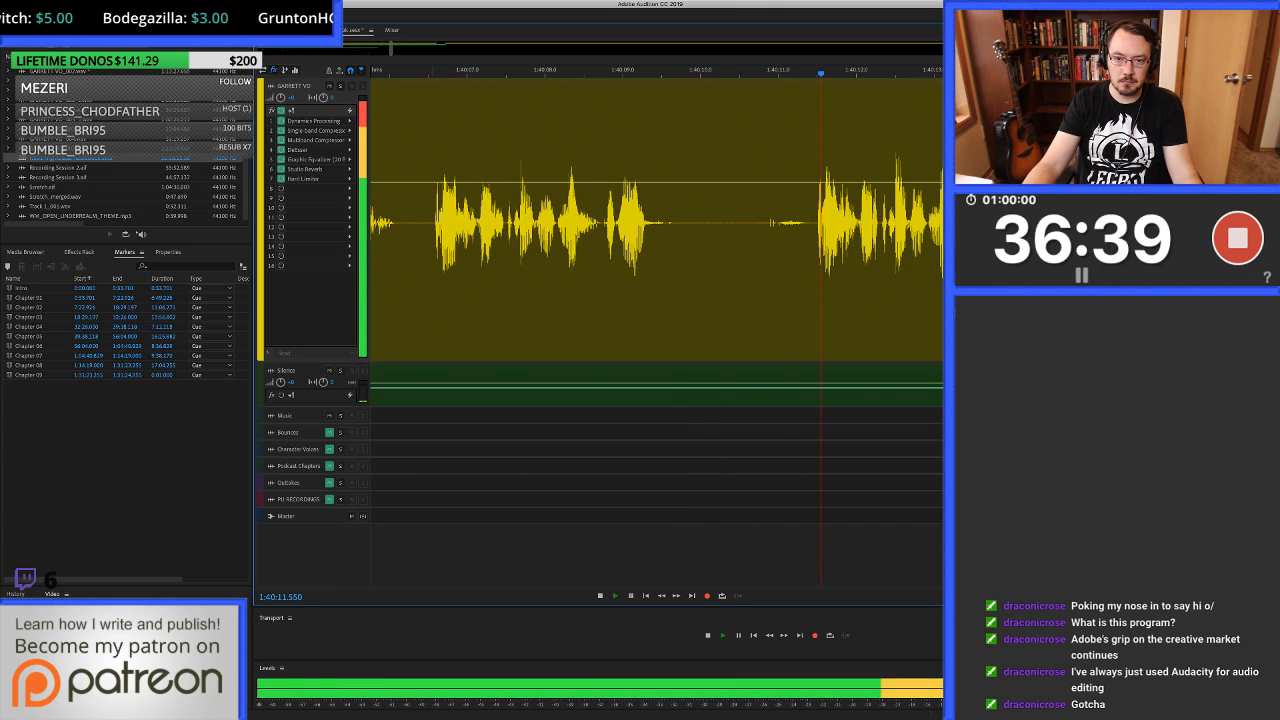
Ripple-delete the voice-over take from 1:40:06.548 to about 1:40:11.45, adjust the clip join there and play on past 1:40:16.
{"action": "key", "text": "space"}
{"action": "left_click_drag", "start_coordinate": [432, 260], "coordinate": [813, 260]}
{"action": "key", "text": "shift+BackSpace"}
{"action": "scroll", "coordinate": [532, 225], "scroll_direction": "left", "scroll_amount": 3}
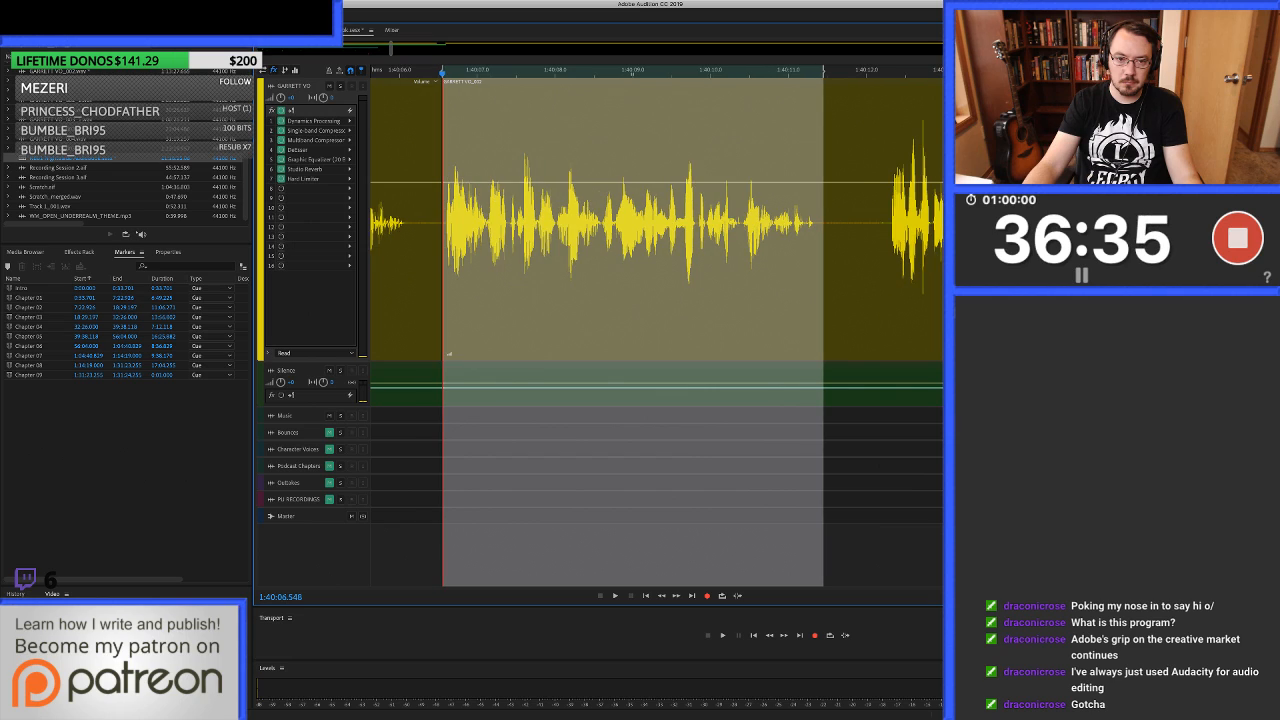
{"action": "scroll", "coordinate": [532, 225], "scroll_direction": "up", "scroll_amount": 8}
{"action": "scroll", "coordinate": [561, 354], "scroll_direction": "up", "scroll_amount": 2}
{"action": "left_click_drag", "start_coordinate": [562, 260], "coordinate": [594, 260]}
{"action": "scroll", "coordinate": [594, 260], "scroll_direction": "down", "scroll_amount": 6}
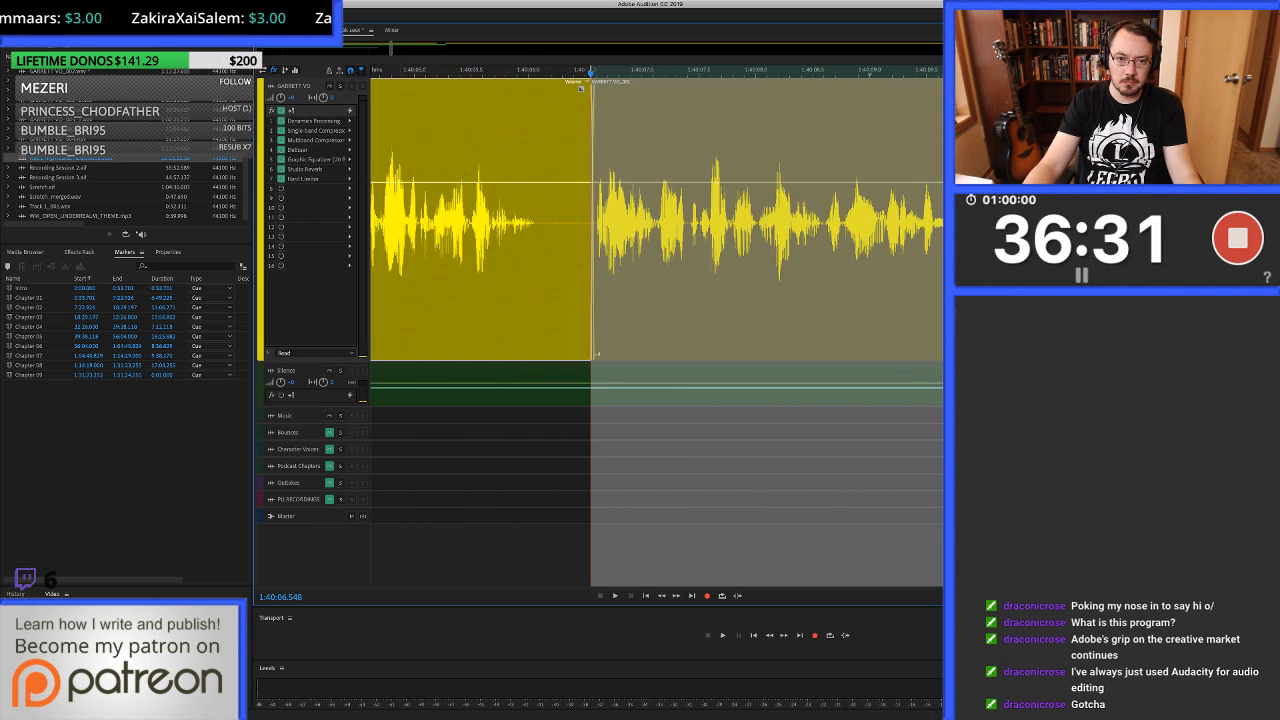
{"action": "key", "text": "space"}
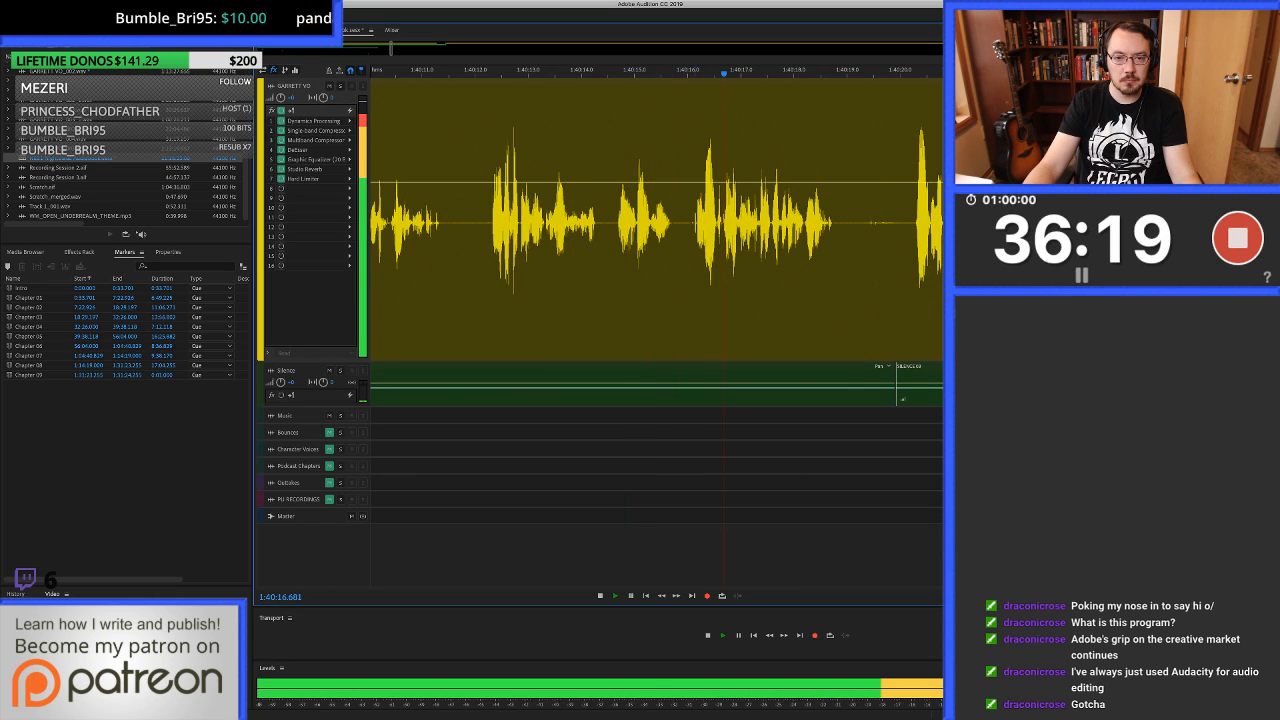
Heal the click between 1:40:16.075 and about 1:40:16.175 in the waveform and return to the session.
{"action": "key", "text": "space"}
{"action": "left_click", "coordinate": [695, 240]}
{"action": "scroll", "coordinate": [695, 240], "scroll_direction": "up", "scroll_amount": 5}
{"action": "double_click", "coordinate": [711, 240]}
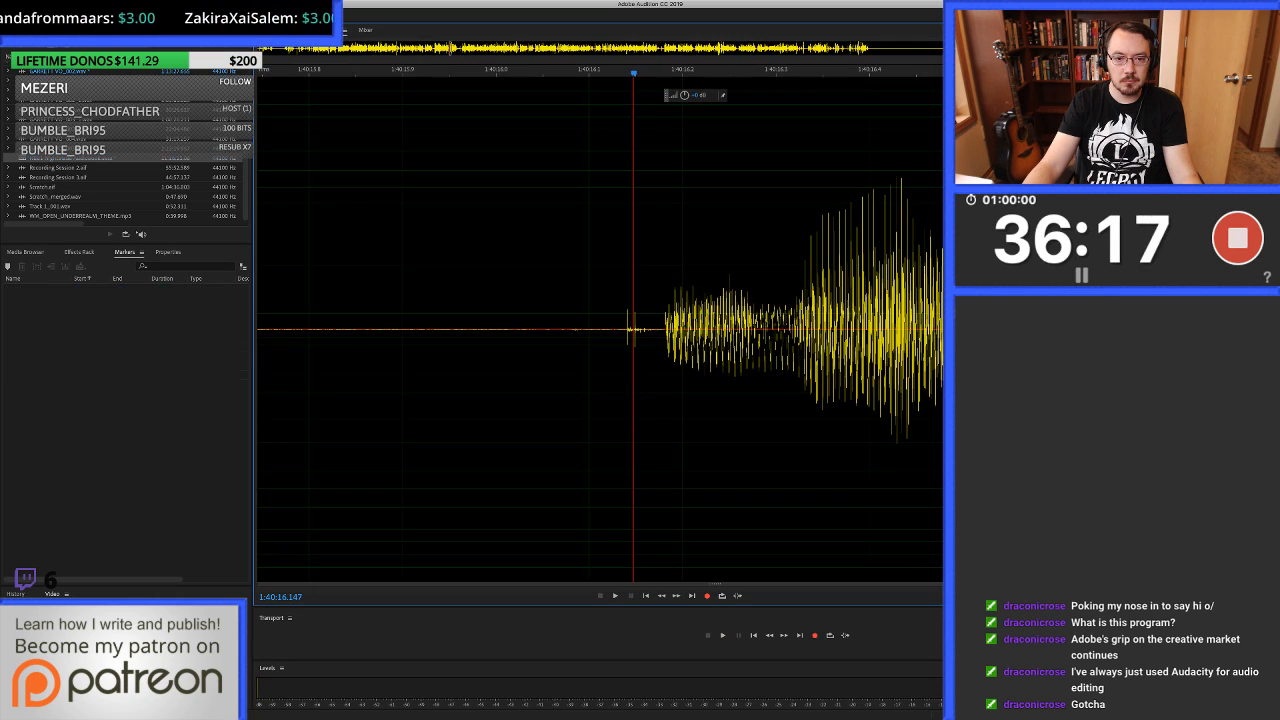
{"action": "left_click_drag", "start_coordinate": [565, 290], "coordinate": [657, 290]}
{"action": "key", "text": "super+u"}
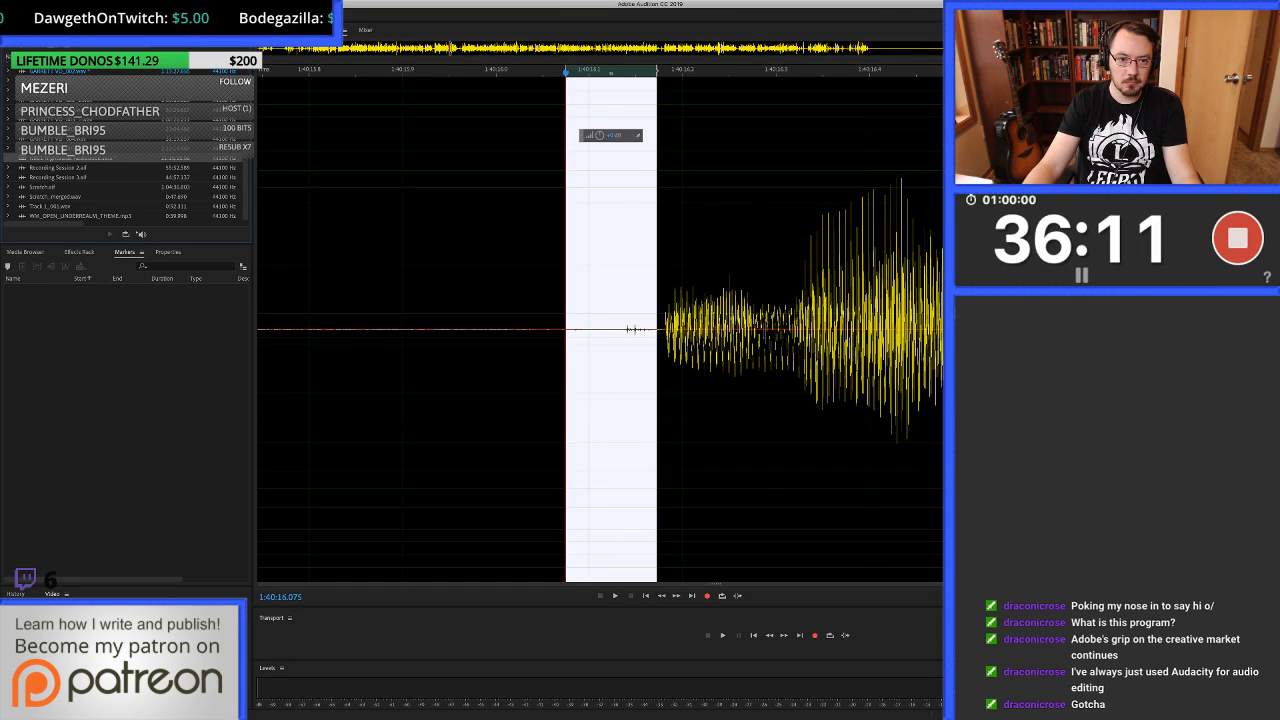
{"action": "key", "text": "8"}
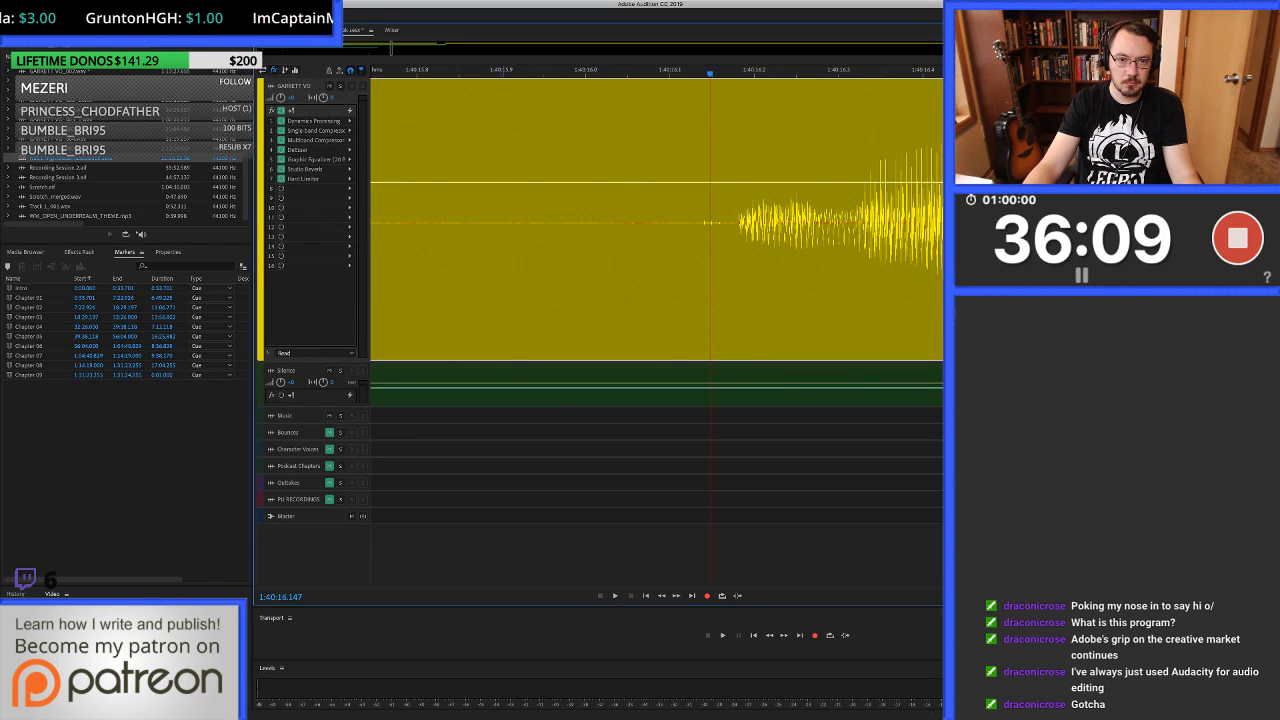
Play past the healed spot near 1:40:16.1 and listen on to about 1:40:20 to check it.
{"action": "left_click", "coordinate": [505, 270]}
{"action": "key", "text": "space"}
{"action": "key", "text": "space"}
{"action": "scroll", "coordinate": [597, 270], "scroll_direction": "down", "scroll_amount": 5}
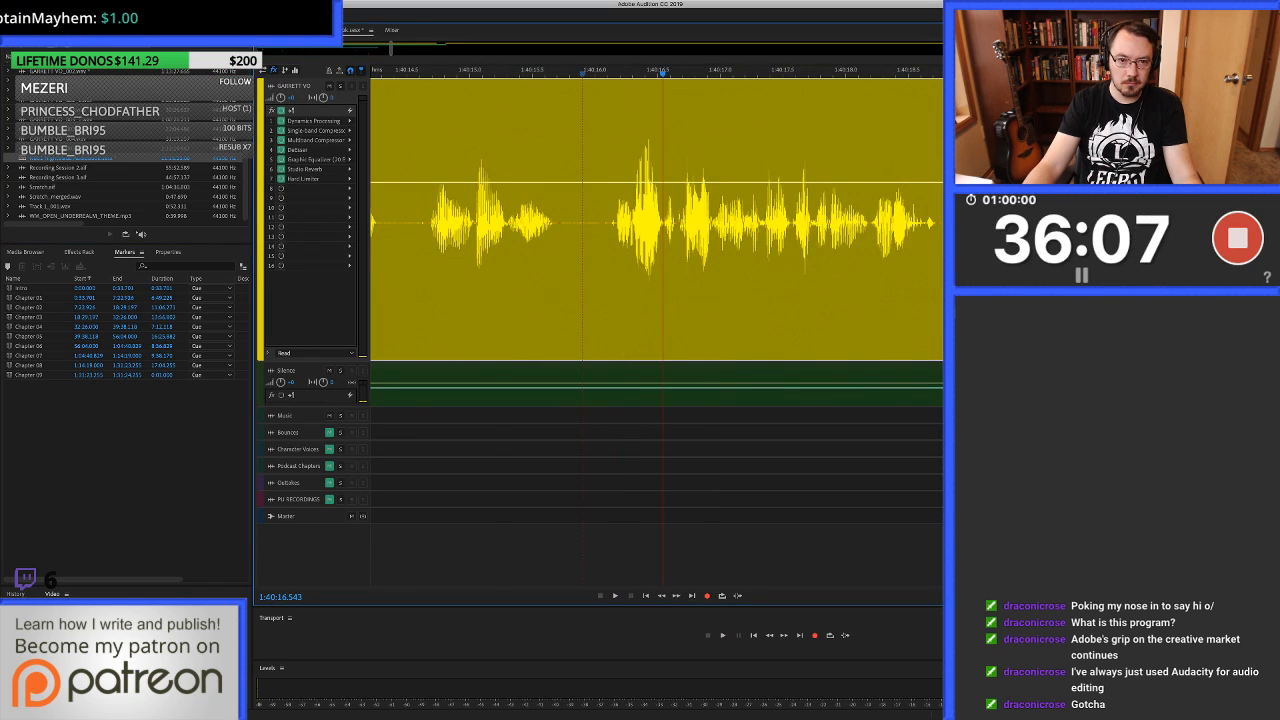
{"action": "left_click", "coordinate": [454, 270]}
{"action": "key", "text": "space"}
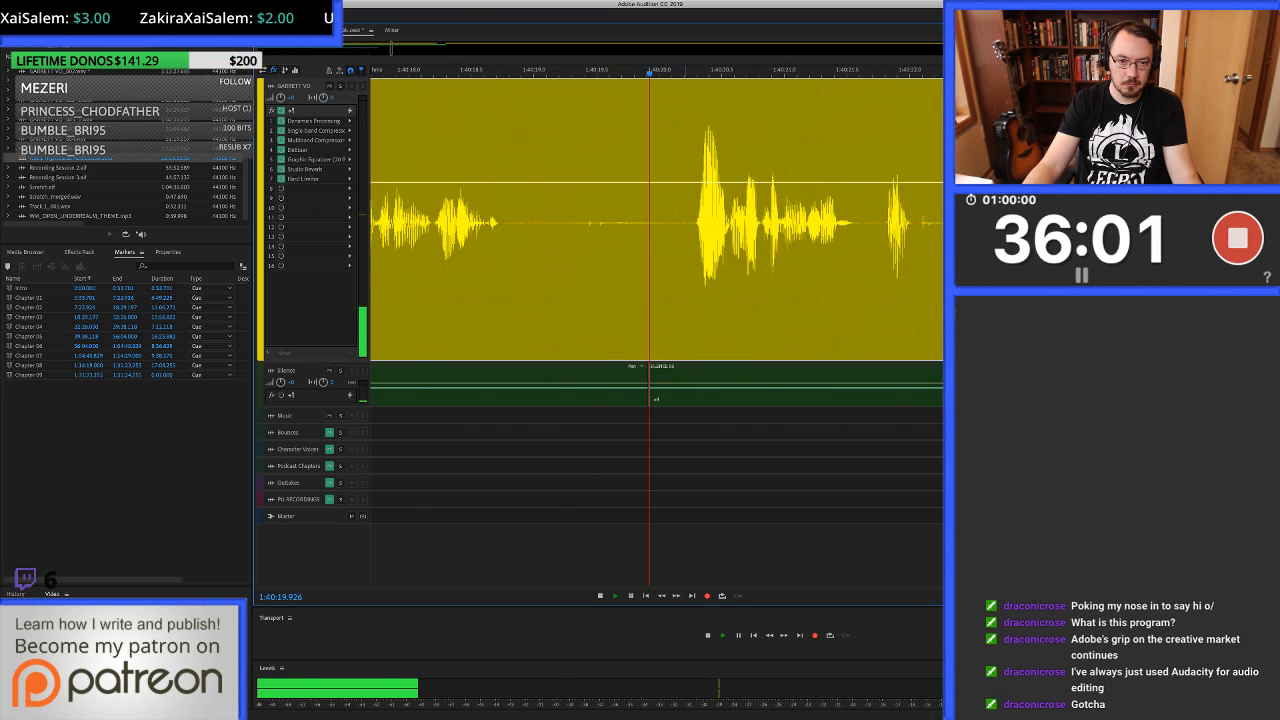
Ripple-delete the voice-over from 1:40:19.783 to about 1:40:20.2 and trim the earlier clip's end back to about 1:40:19.0.
{"action": "key", "text": "space"}
{"action": "left_click_drag", "start_coordinate": [688, 270], "coordinate": [631, 270]}
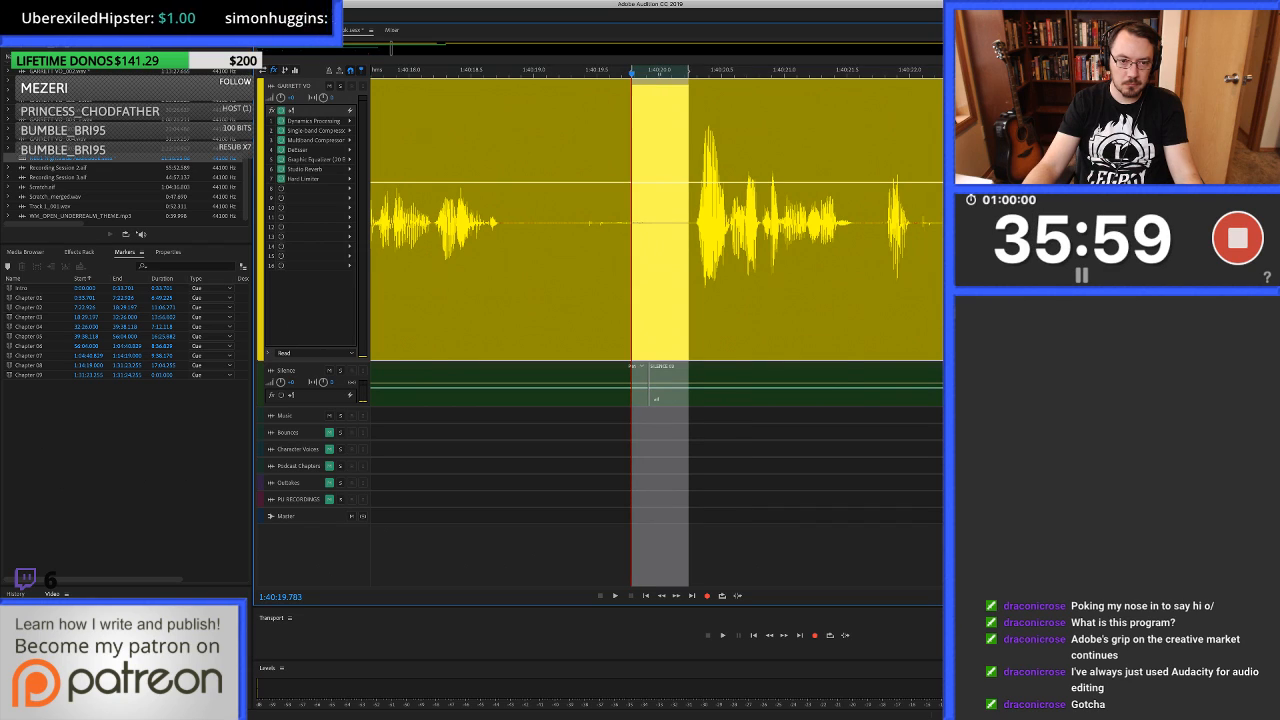
{"action": "key", "text": "Delete"}
{"action": "left_click", "coordinate": [532, 270]}
{"action": "key", "text": "alt+]"}
Fill the gap from 1:40:18.854 to about 1:40:19.8 with clean silence, play on to about 1:40:22.7 and remove the fill again.
{"action": "left_click_drag", "start_coordinate": [516, 270], "coordinate": [637, 270]}
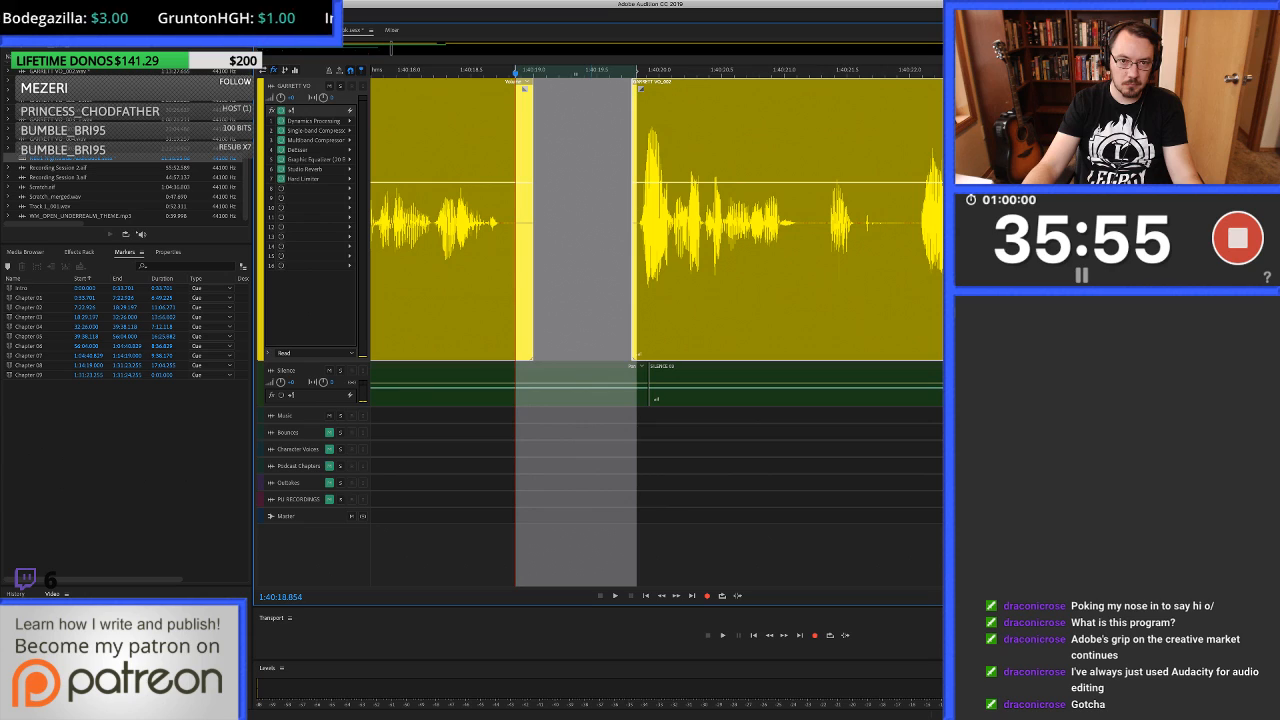
{"action": "left_click_drag", "start_coordinate": [580, 367], "coordinate": [580, 220]}
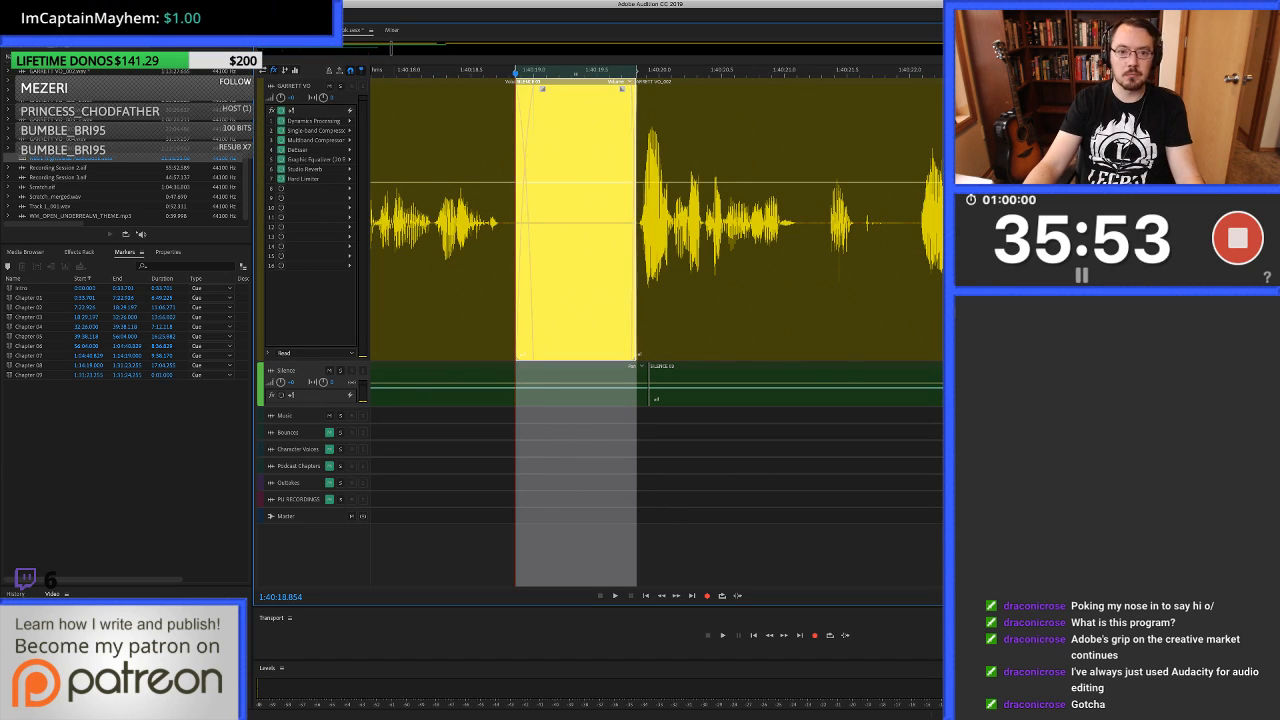
{"action": "left_click", "coordinate": [506, 88]}
{"action": "key", "text": "space"}
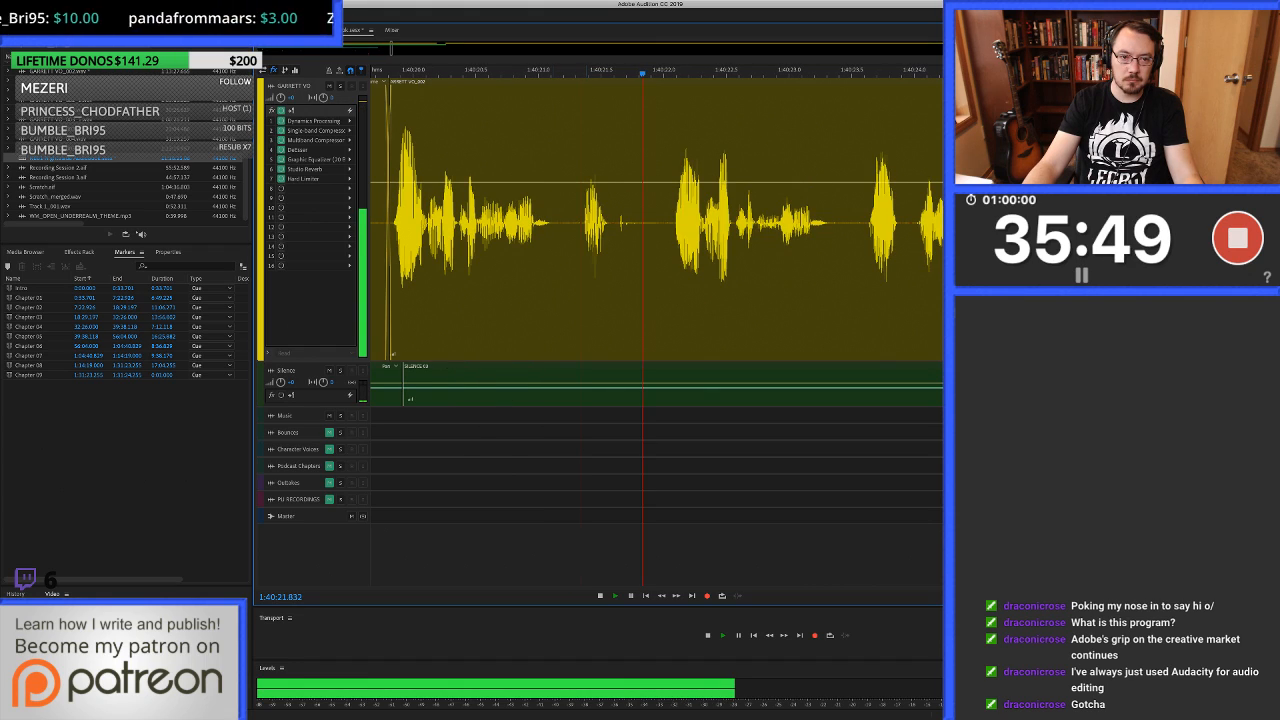
{"action": "key", "text": "space"}
{"action": "key", "text": "Delete"}
{"action": "scroll", "coordinate": [600, 222], "scroll_direction": "left", "scroll_amount": 2}
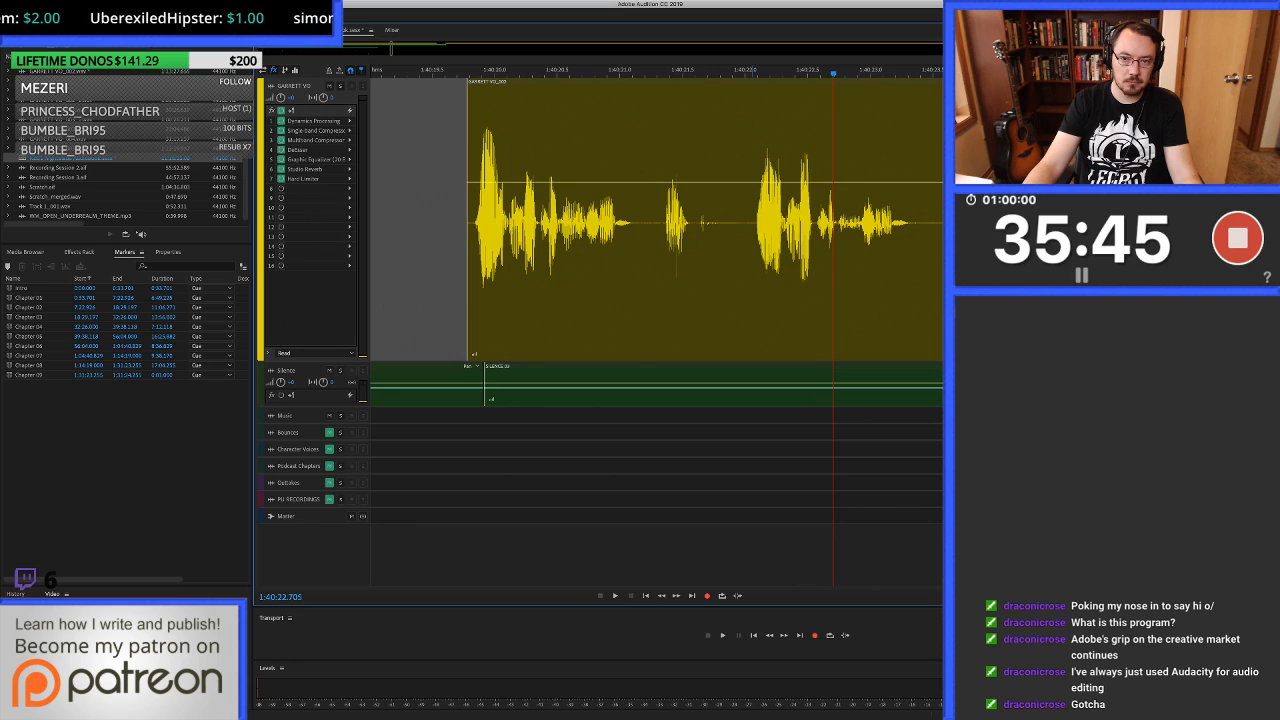
Listen on past 1:40:24, then ripple-delete the repeated take from 1:40:19.783 to about 1:40:22.05.
{"action": "key", "text": "space"}
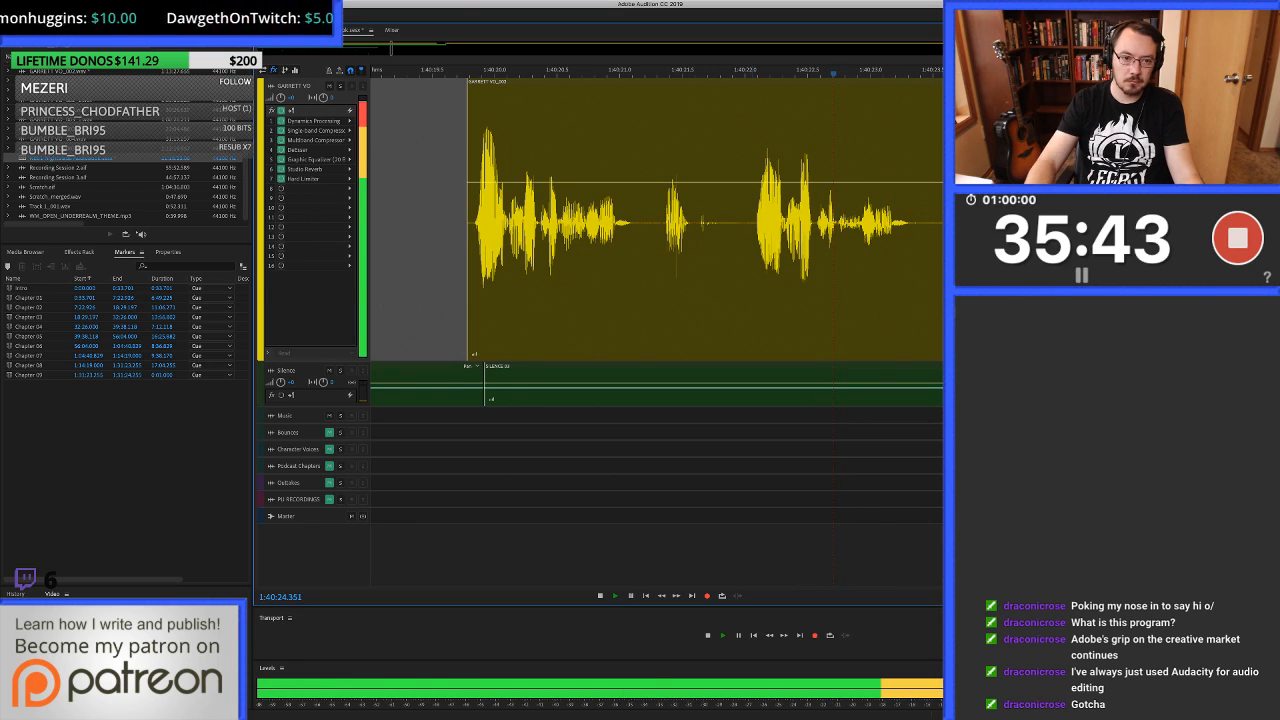
{"action": "key", "text": "space"}
{"action": "left_click", "coordinate": [750, 240]}
{"action": "key", "text": "super+alt+Left"}
{"action": "key", "text": "super+alt+Left"}
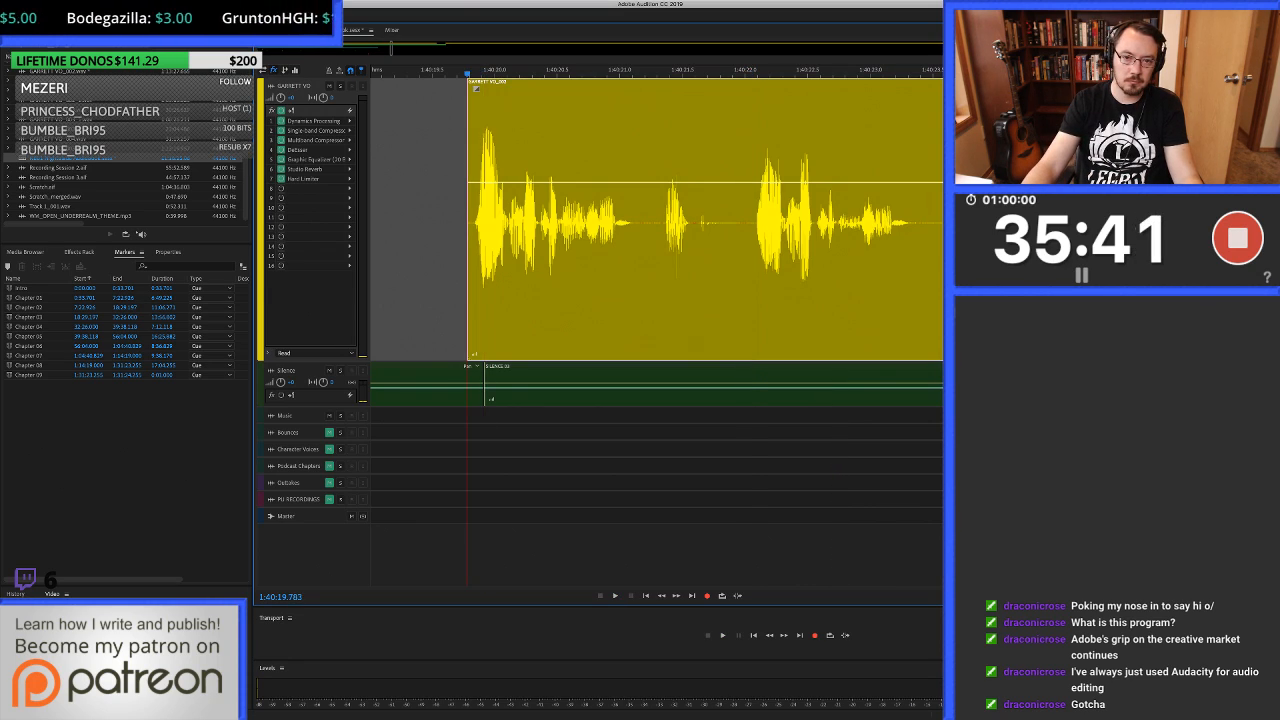
{"action": "key", "text": "i"}
{"action": "key", "text": "shift+BackSpace"}
Fill the gap from 1:40:18.846 to about 1:40:19.8 with clean silence copied from the silence track and play on to about 1:40:26.
{"action": "left_click_drag", "start_coordinate": [608, 74], "coordinate": [797, 74]}
{"action": "left_click_drag", "start_coordinate": [539, 240], "coordinate": [660, 240]}
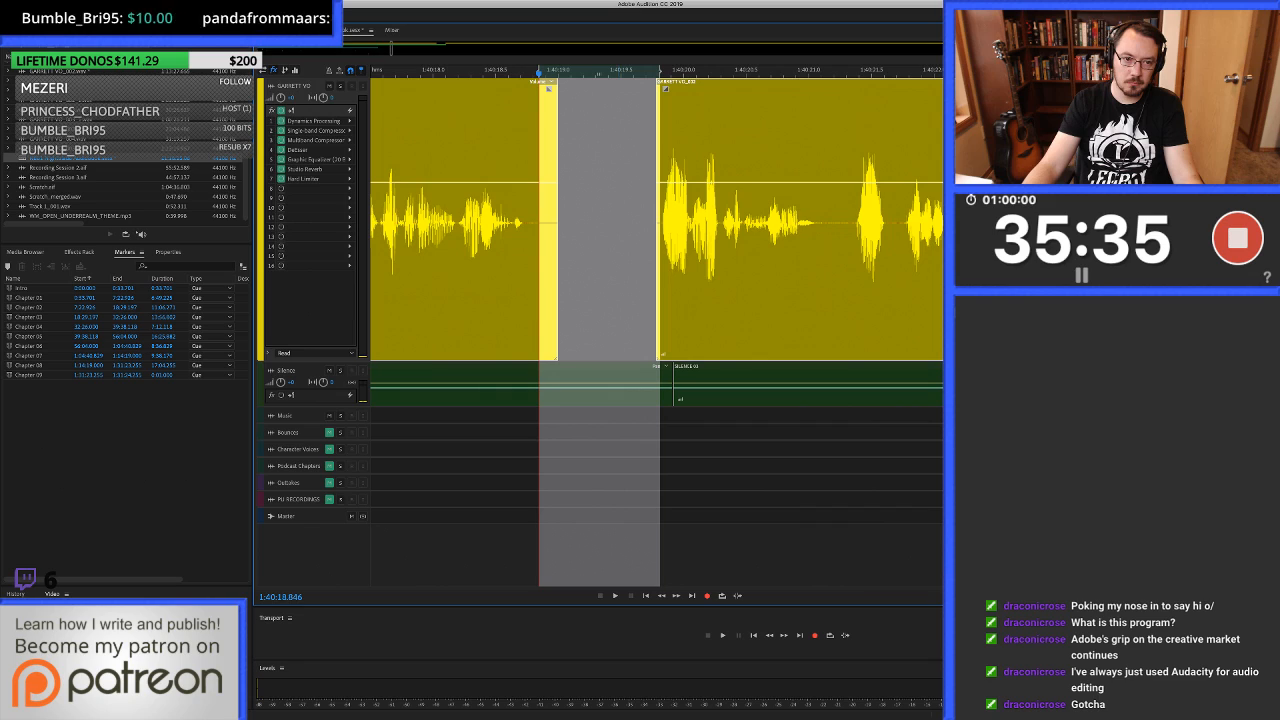
{"action": "key", "text": "Down"}
{"action": "key", "text": "super+c"}
{"action": "key", "text": "Up"}
{"action": "key", "text": "super+v"}
{"action": "left_click", "coordinate": [390, 240]}
{"action": "key", "text": "space"}
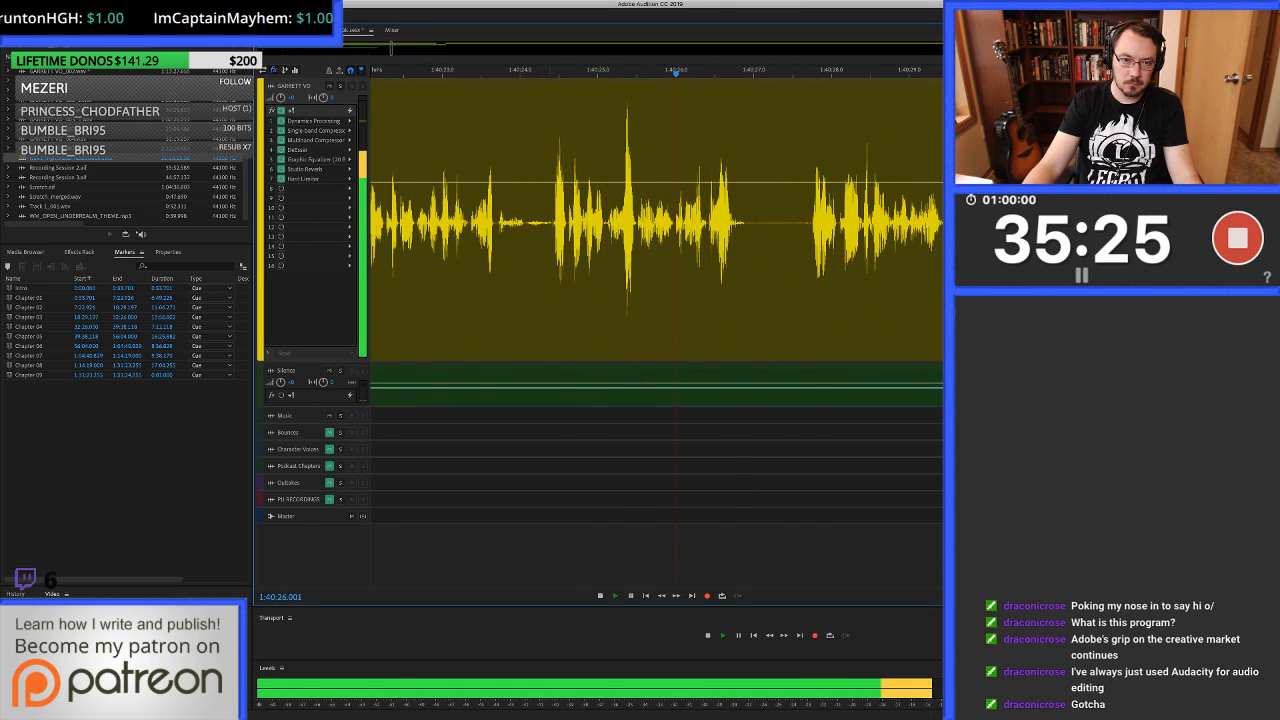
Heal the clicks between 1:40:24.313 and about 1:40:24.43 in the waveform, return to the session and play on from 1:40:23.846 to check.
{"action": "key", "text": "space"}
{"action": "left_click", "coordinate": [550, 270]}
{"action": "scroll", "coordinate": [550, 270], "scroll_direction": "up", "scroll_amount": 5}
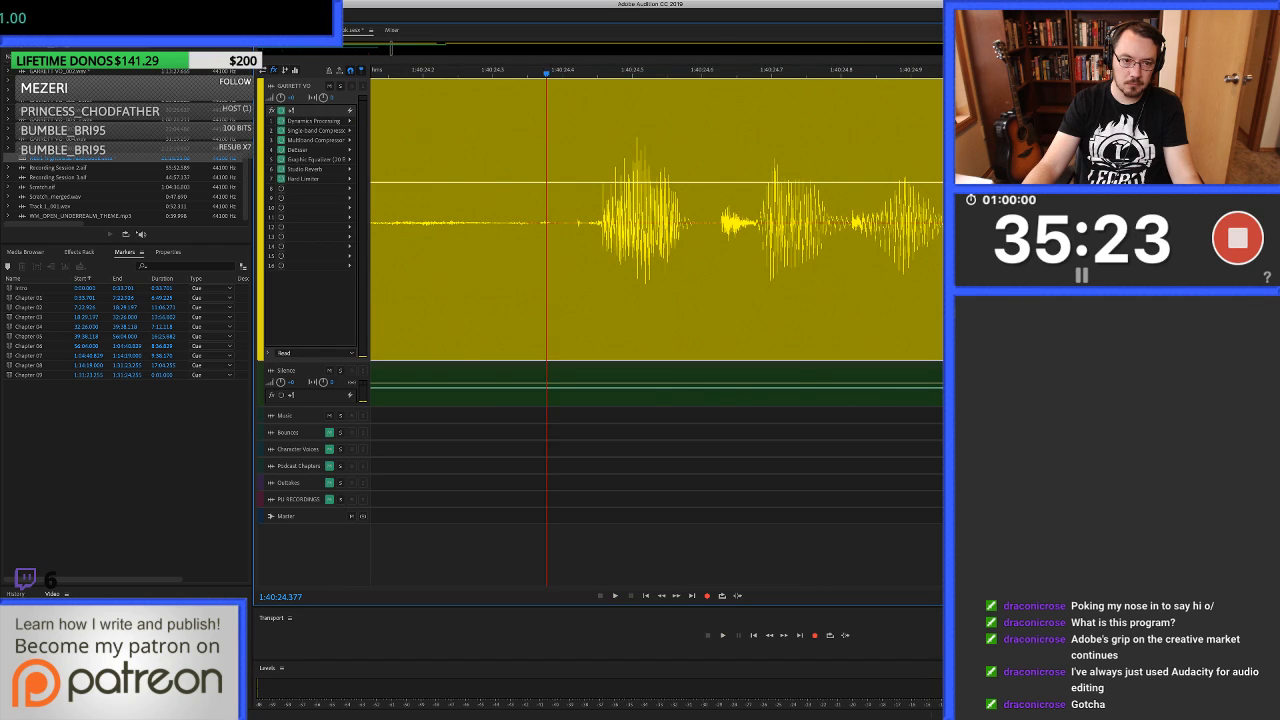
{"action": "double_click", "coordinate": [547, 270]}
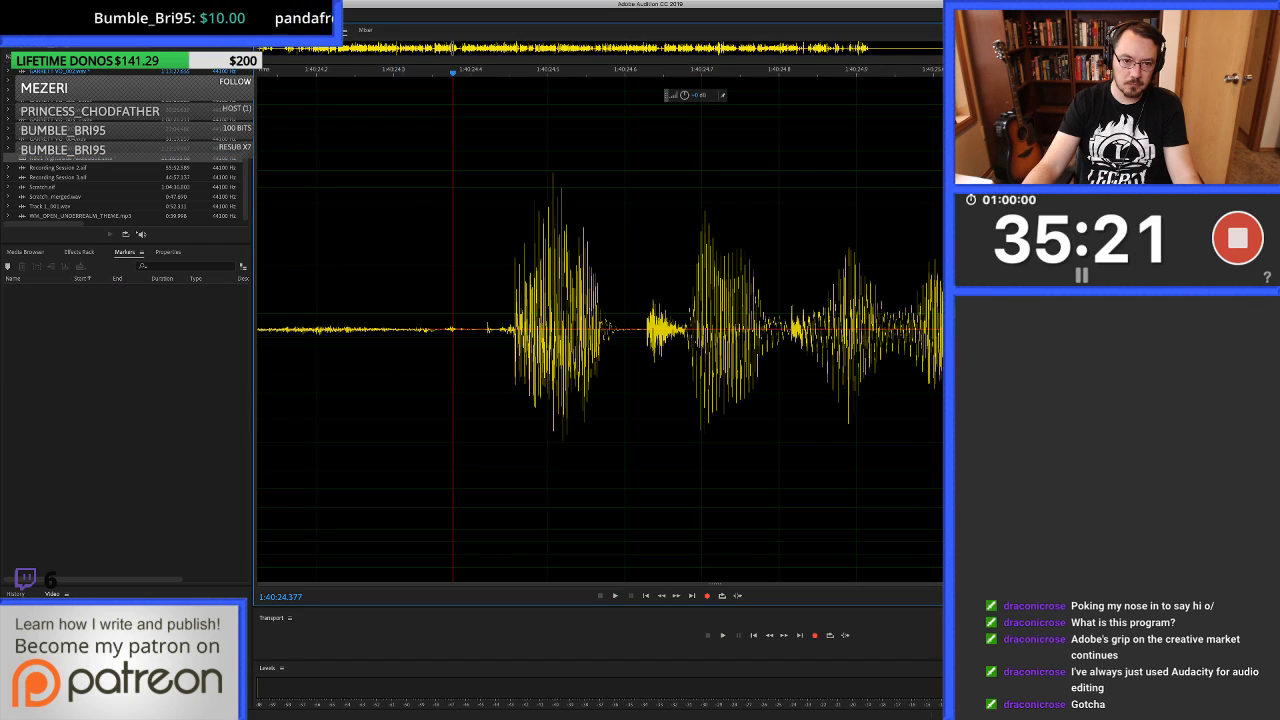
{"action": "left_click_drag", "start_coordinate": [403, 270], "coordinate": [495, 270]}
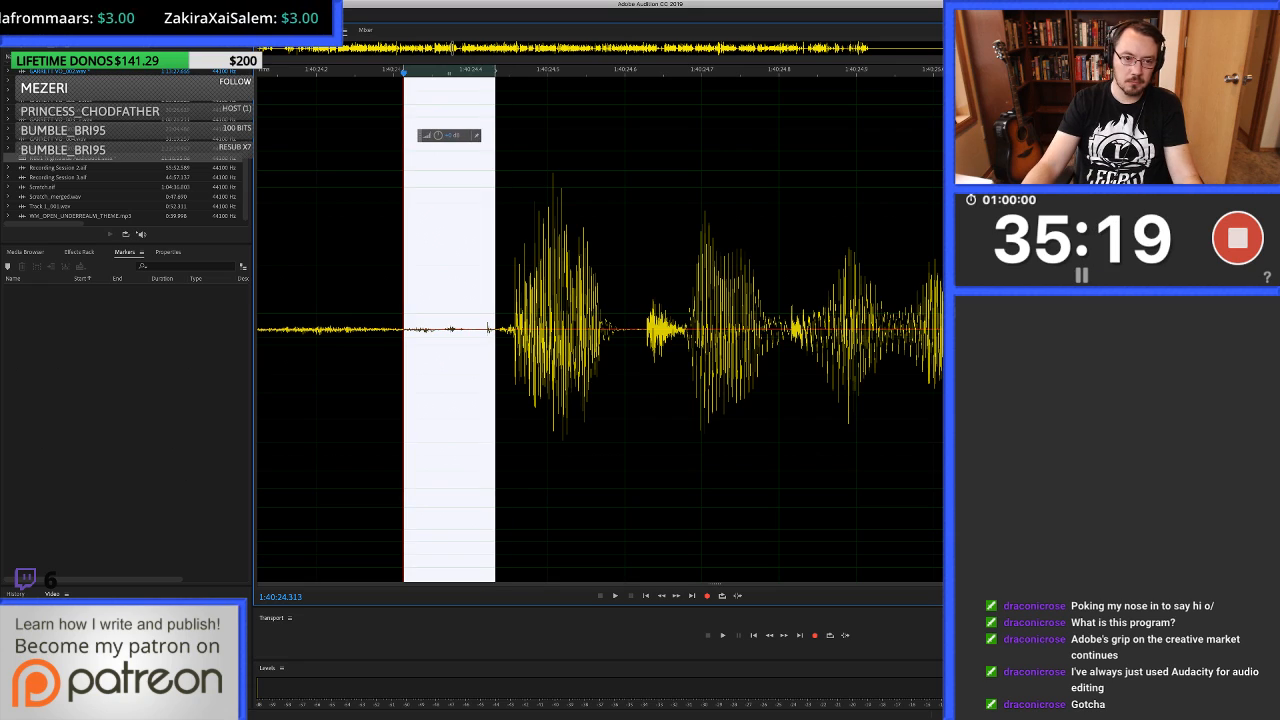
{"action": "key", "text": "super+u"}
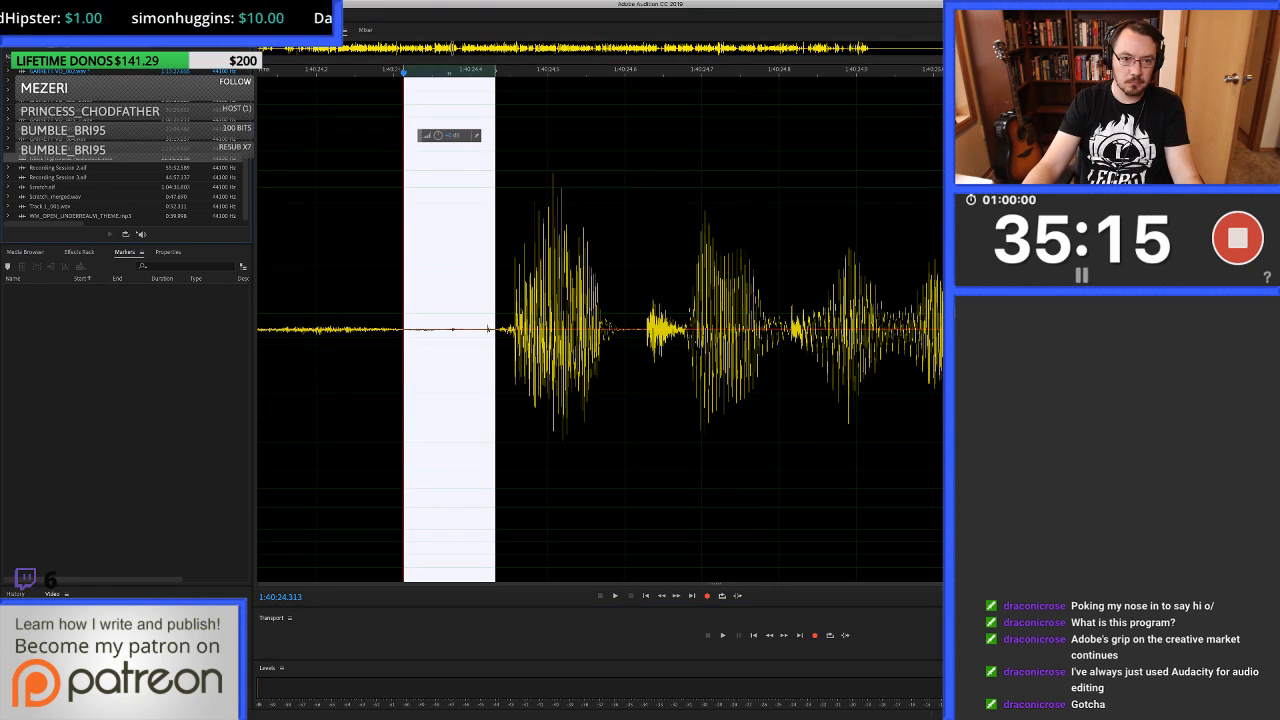
{"action": "key", "text": "8"}
{"action": "scroll", "coordinate": [645, 240], "scroll_direction": "down", "scroll_amount": 5}
{"action": "left_click", "coordinate": [522, 240]}
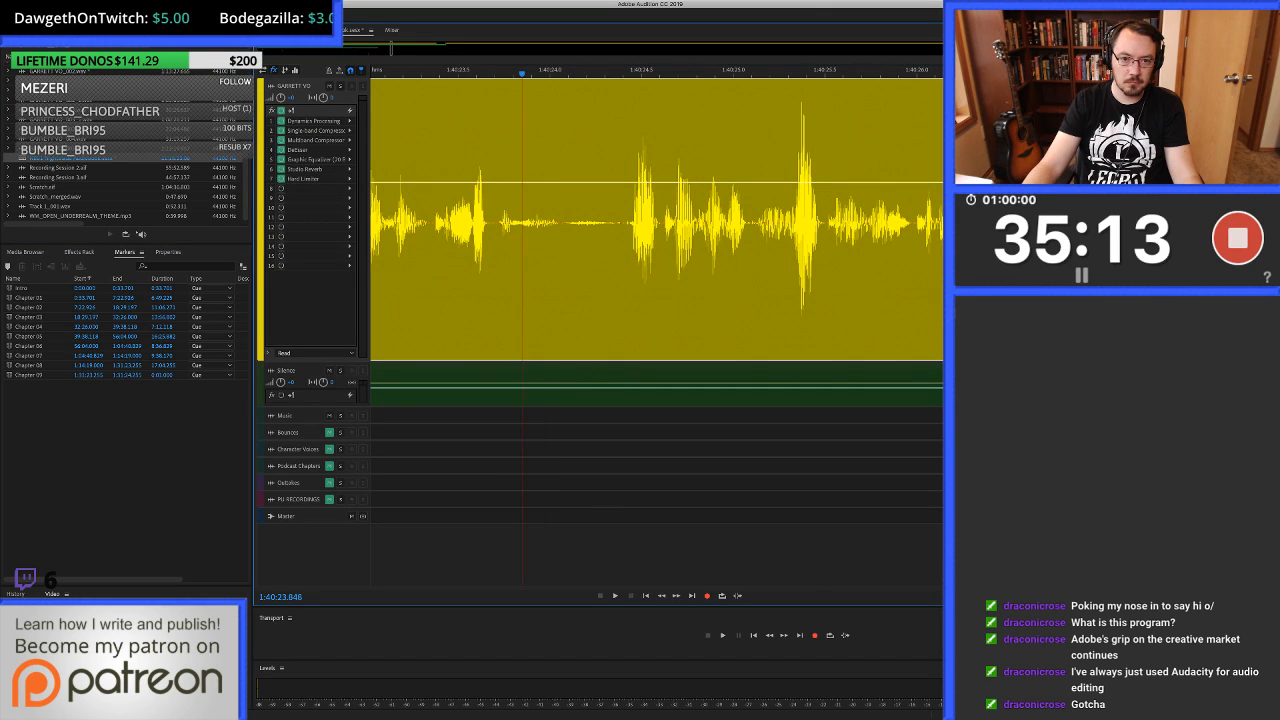
{"action": "key", "text": "space"}
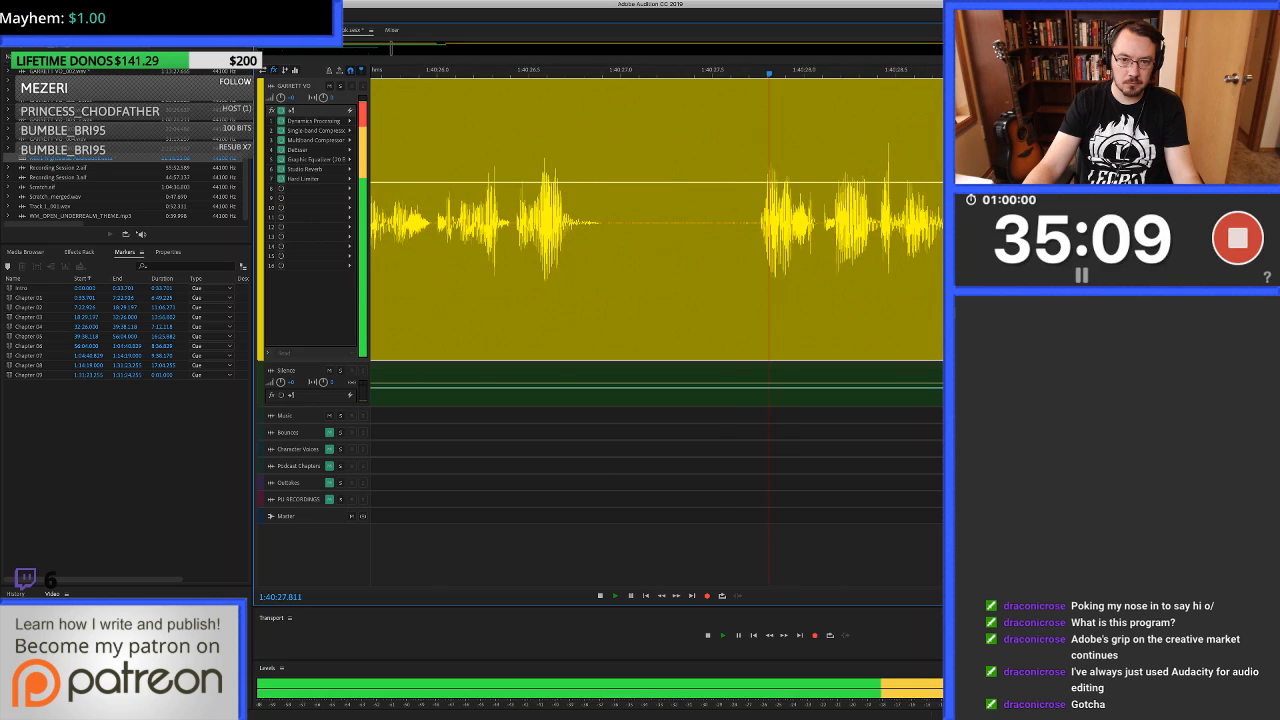
Stop playback near 1:40:29 and delete the noise between phrases from about 1:40:27.05 to 1:40:27.73, leaving a gap.
{"action": "key", "text": "space"}
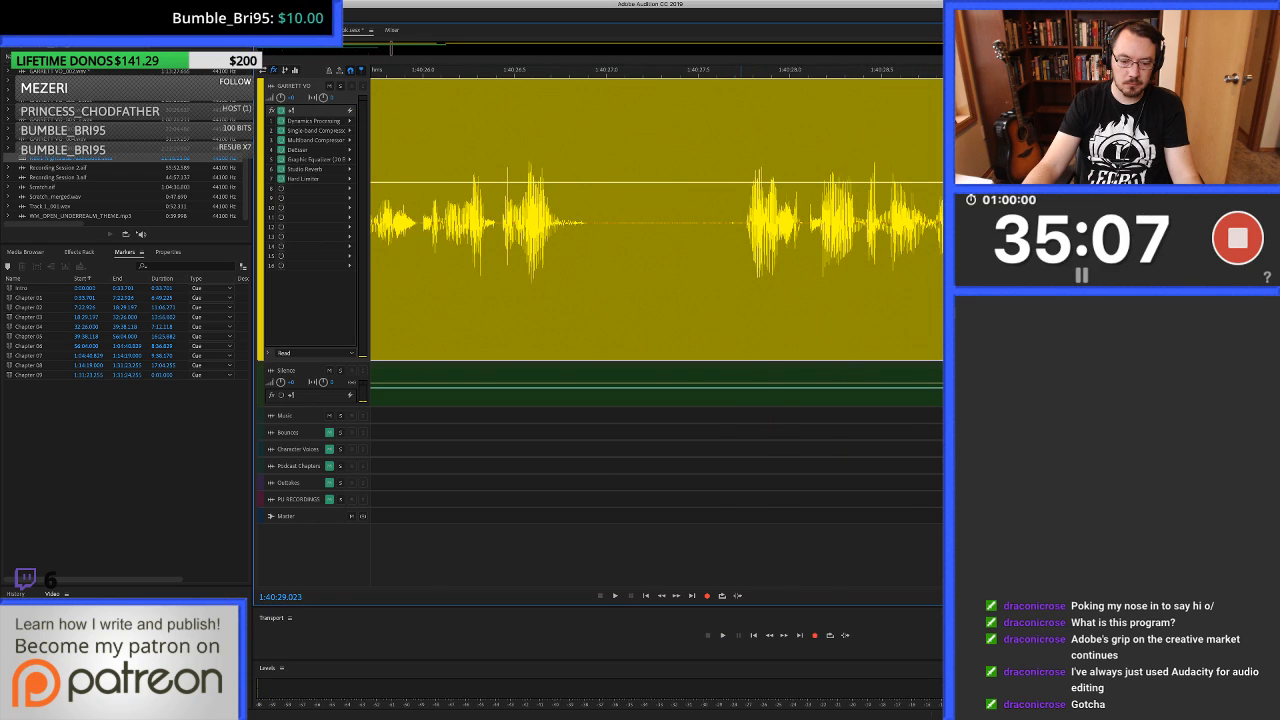
{"action": "mouse_move", "coordinate": [741, 250]}
{"action": "left_mouse_down"}
{"action": "mouse_move", "coordinate": [594, 250]}
{"action": "mouse_move", "coordinate": [744, 250]}
{"action": "left_mouse_up"}
{"action": "key", "text": "Delete"}
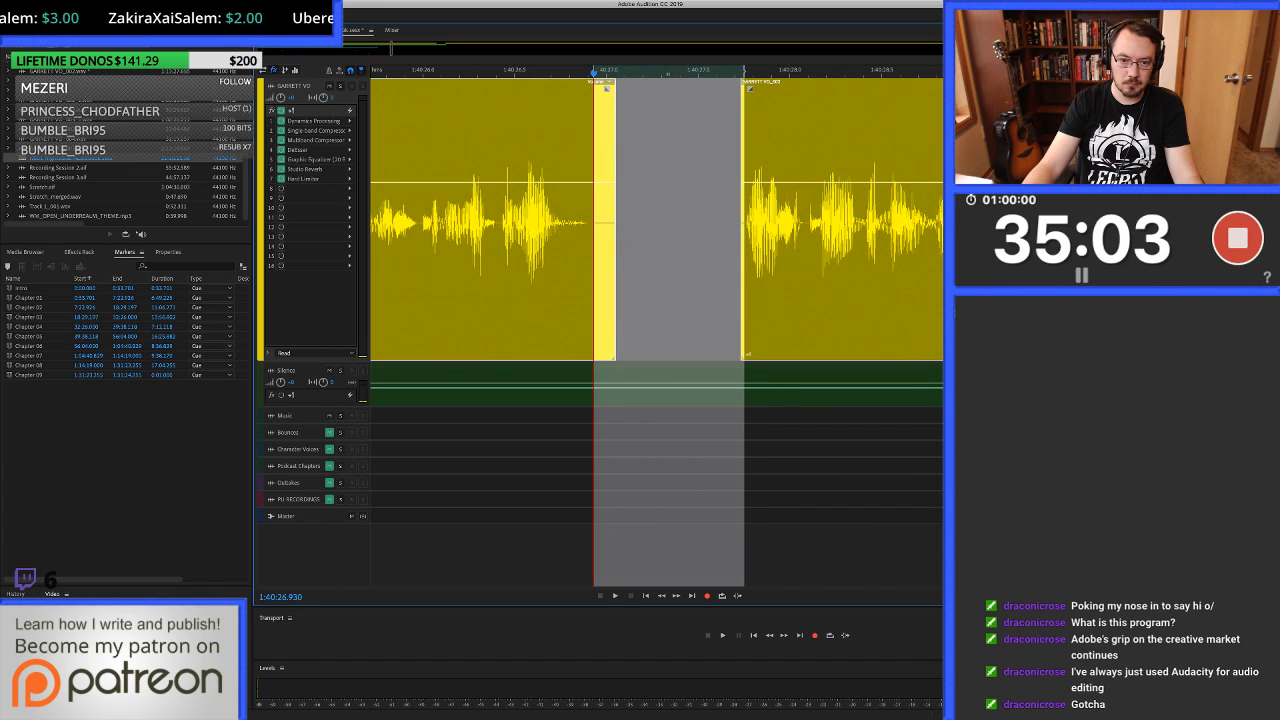
Fill the gap from 1:40:26.930 to about 1:40:27.75 with clean silence, play on to 1:40:32.887 and undo the fill.
{"action": "key", "text": "super+v"}
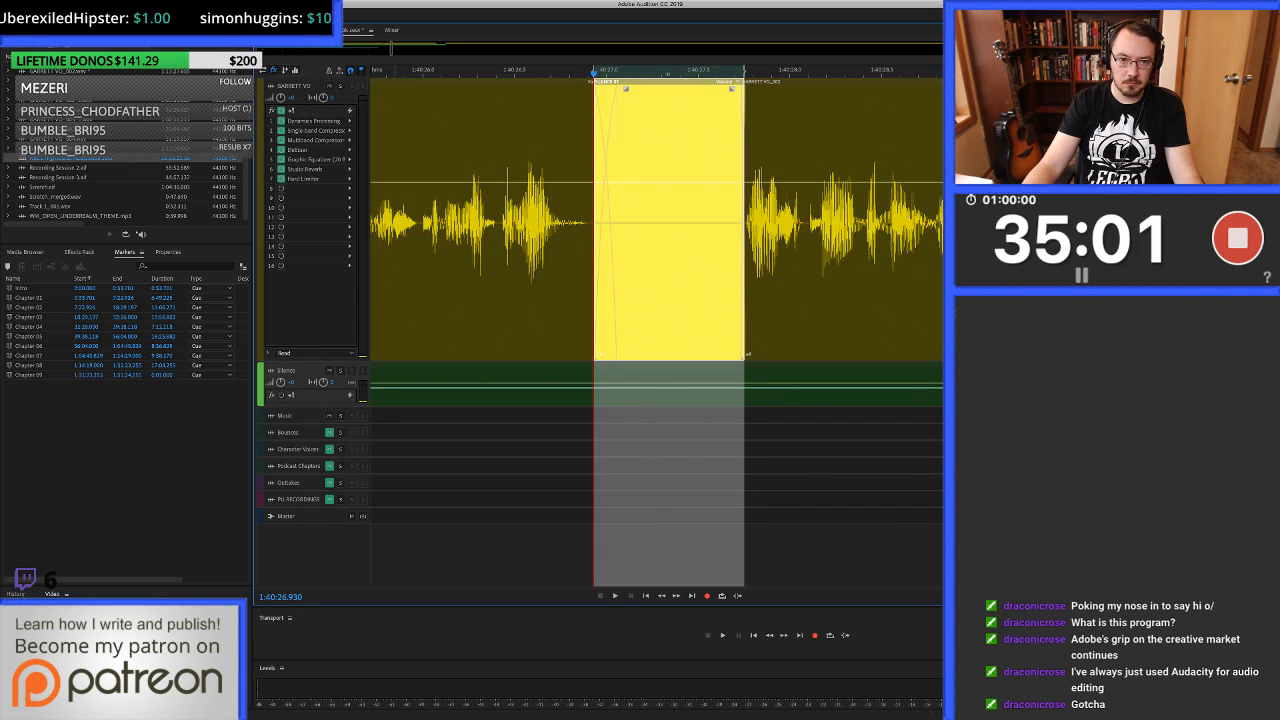
{"action": "left_click", "coordinate": [394, 250]}
{"action": "key", "text": "space"}
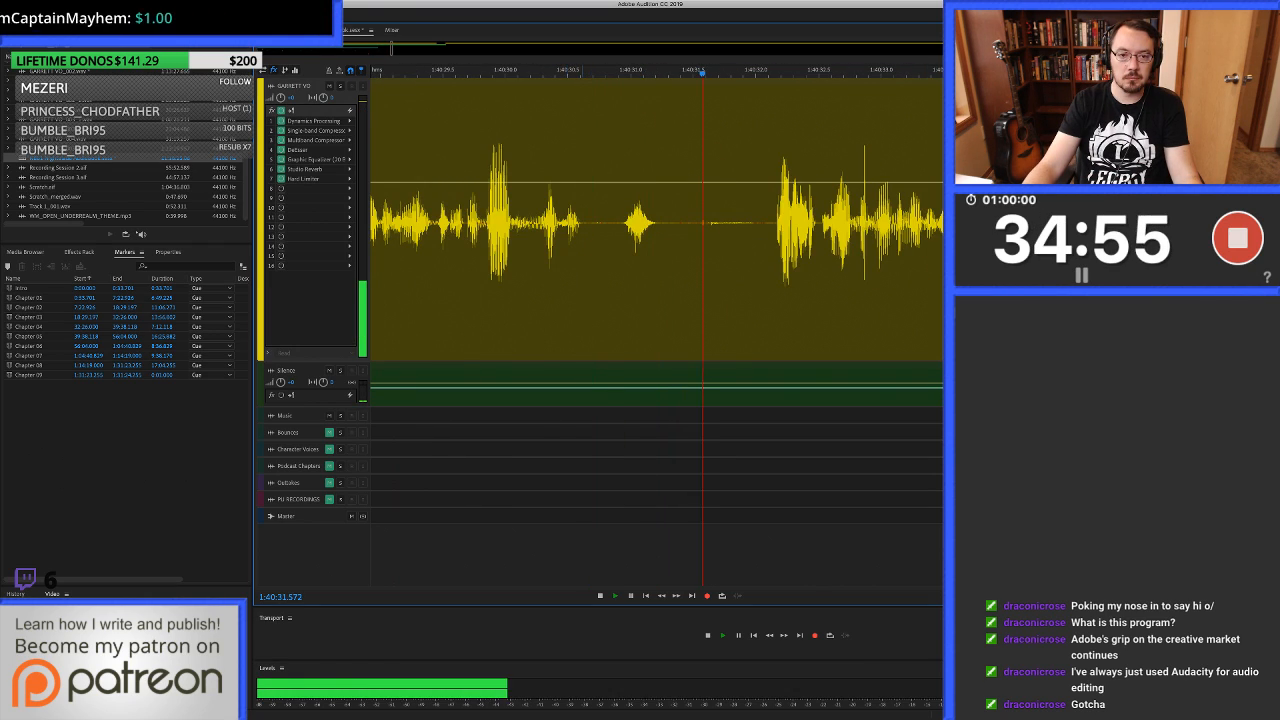
{"action": "key", "text": "space"}
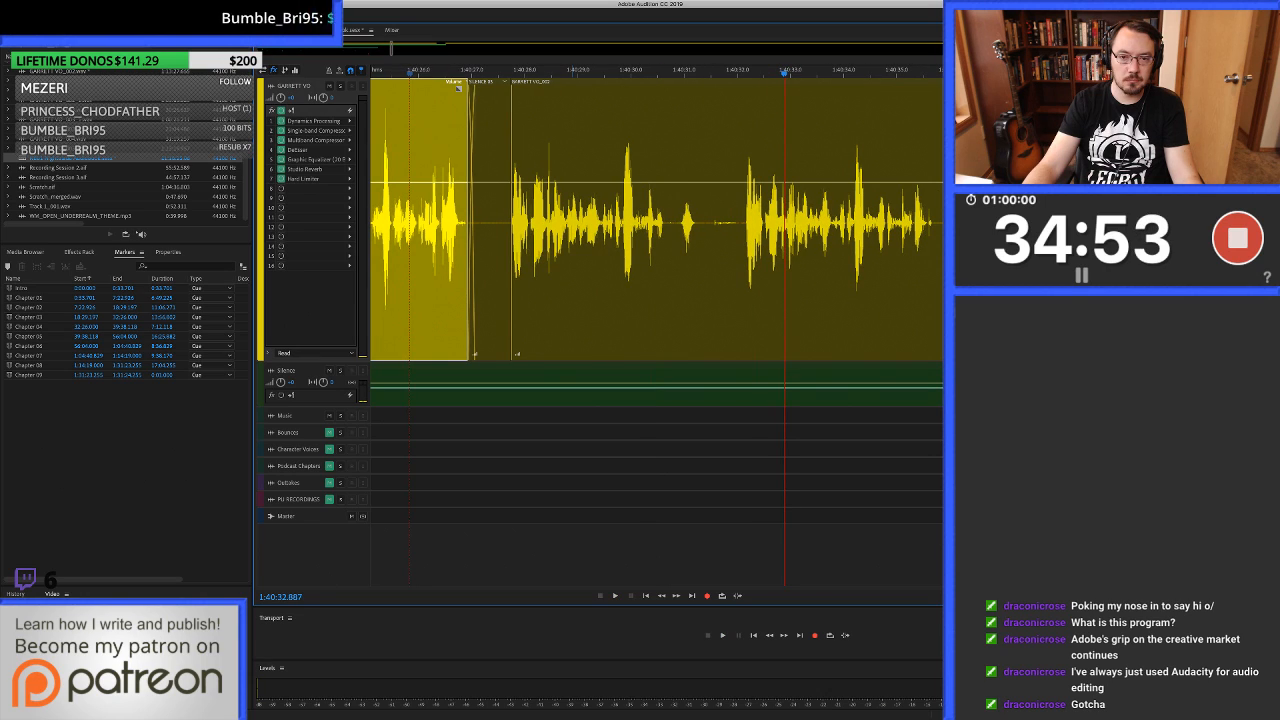
{"action": "key", "text": "super+z"}
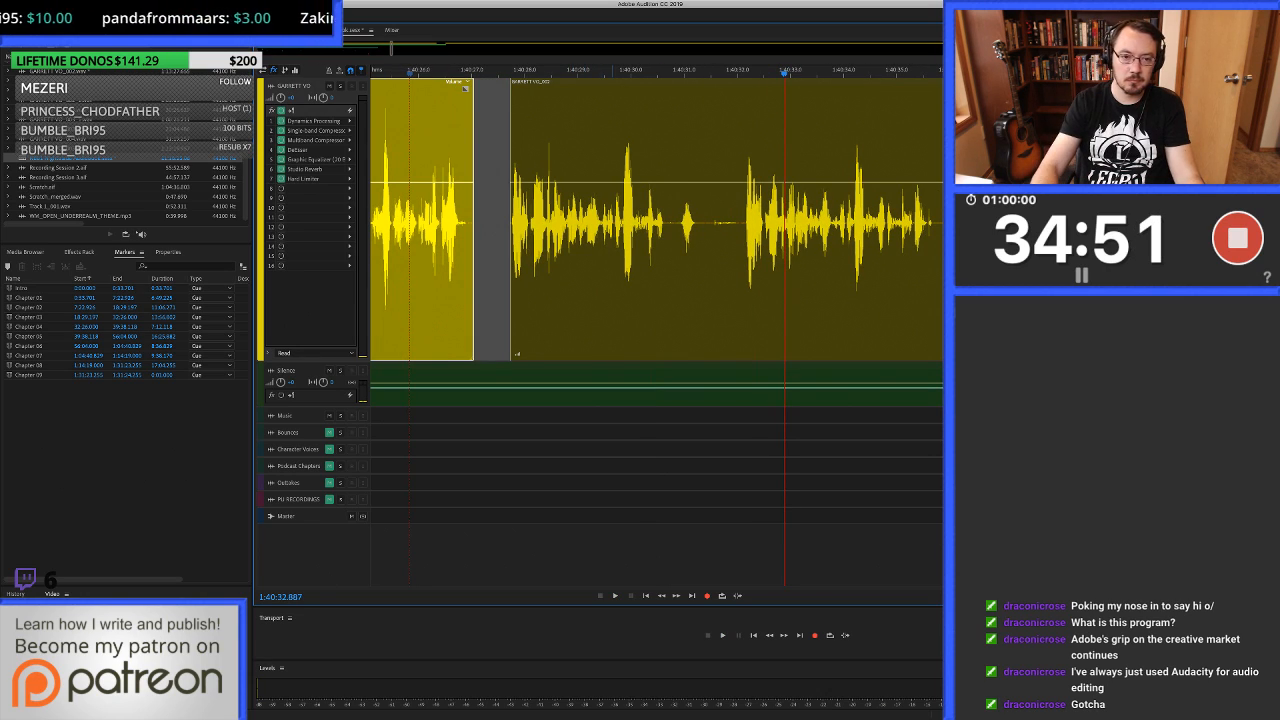
Ripple-delete the unwanted take from the clip's start at 1:40:27.733 to about 1:40:32.1.
{"action": "left_click", "coordinate": [611, 262]}
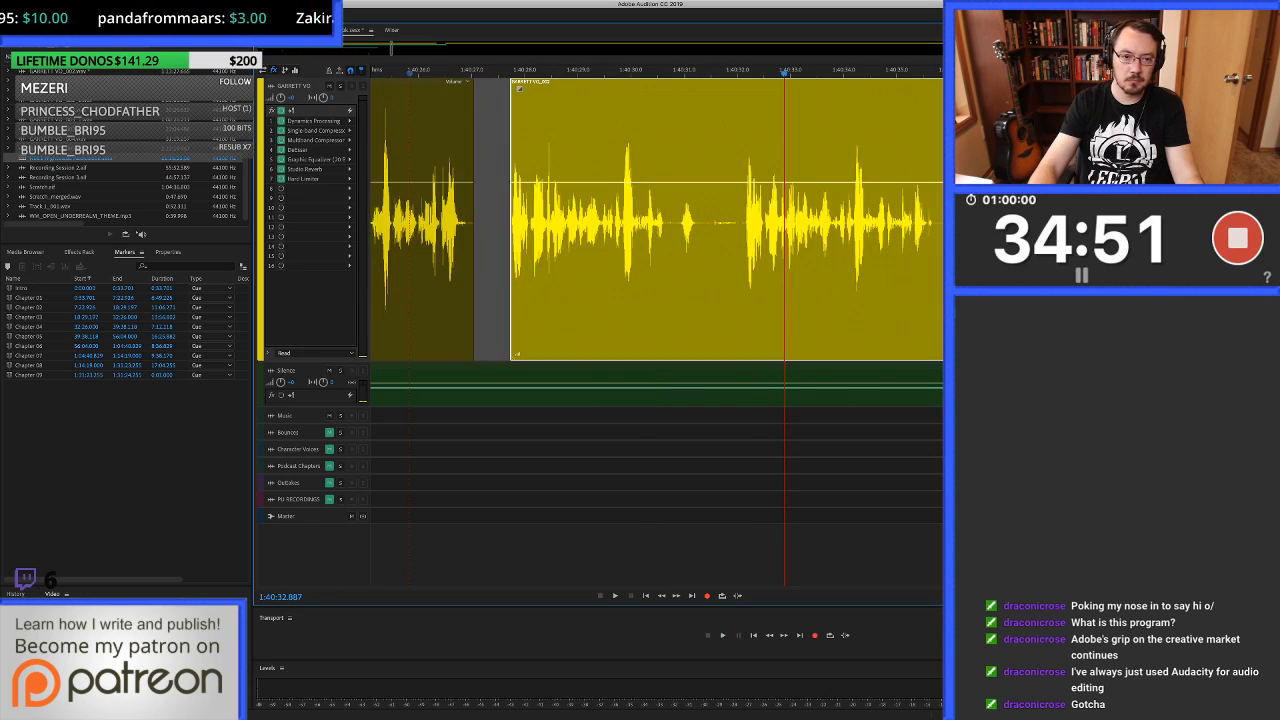
{"action": "key", "text": "super+Left"}
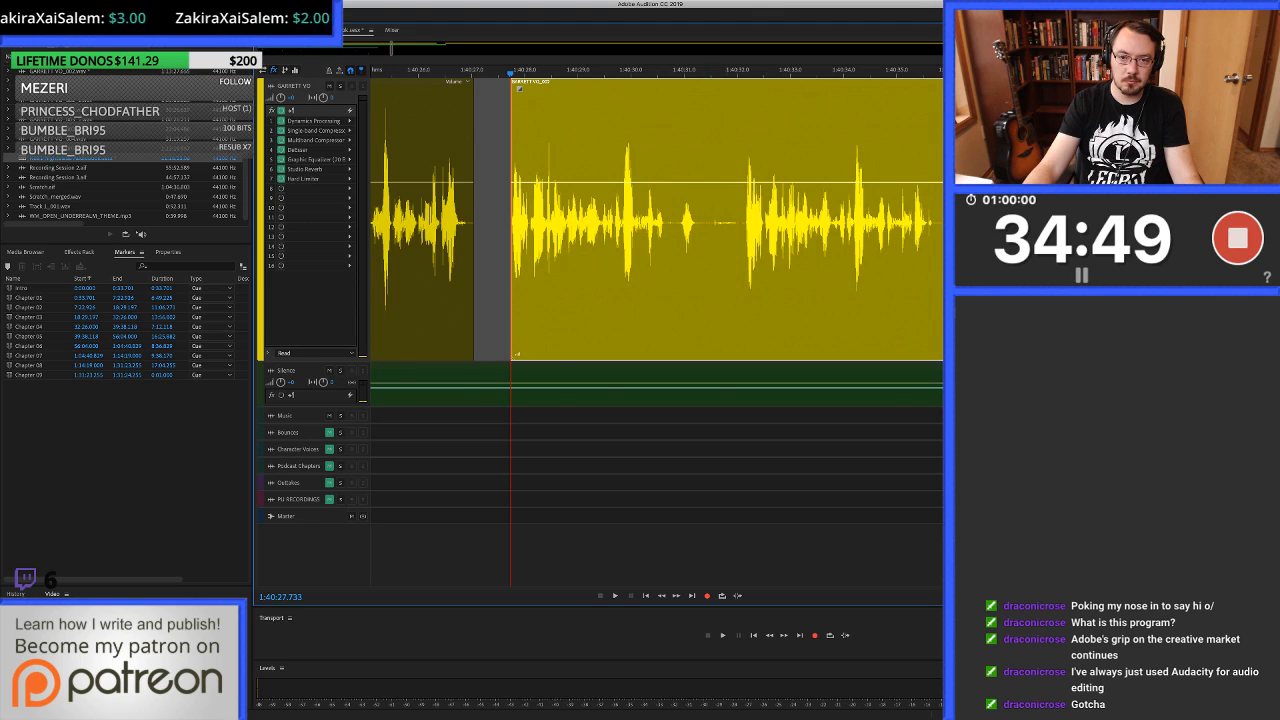
{"action": "scroll", "coordinate": [745, 262], "scroll_direction": "up", "scroll_amount": 5}
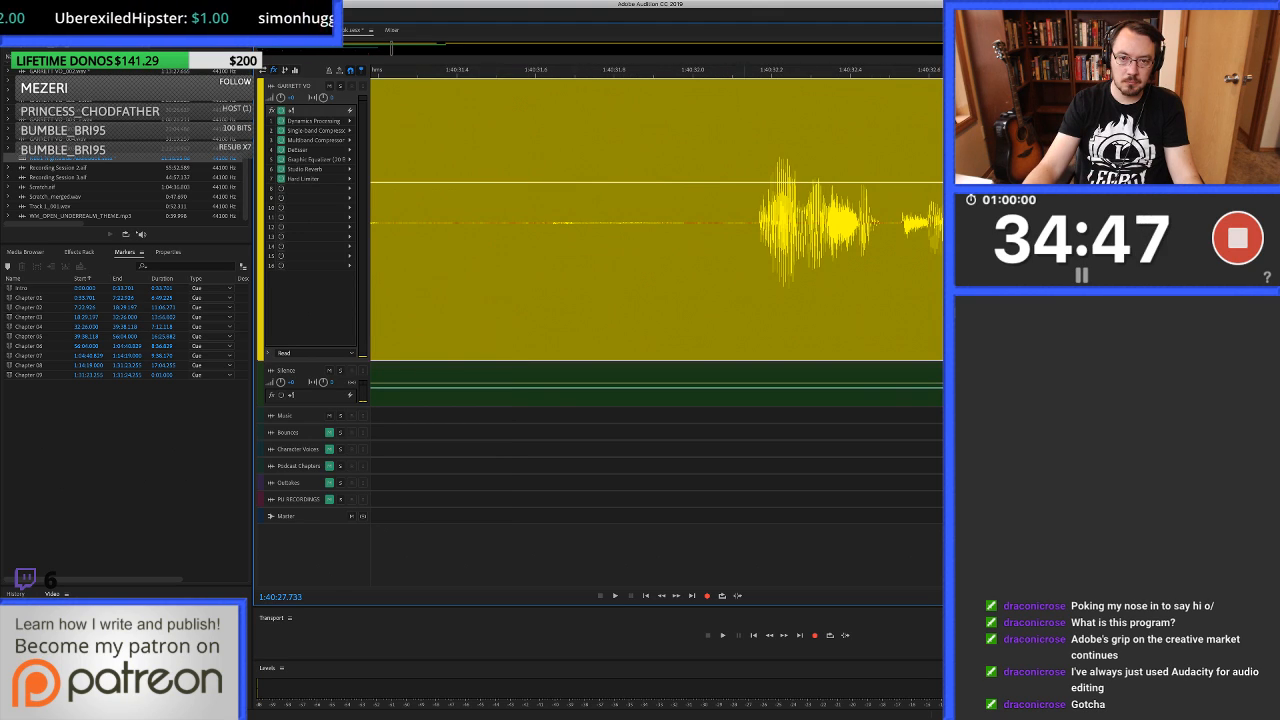
{"action": "left_click", "coordinate": [745, 262], "text": "shift"}
{"action": "scroll", "coordinate": [744, 240], "scroll_direction": "down", "scroll_amount": 10}
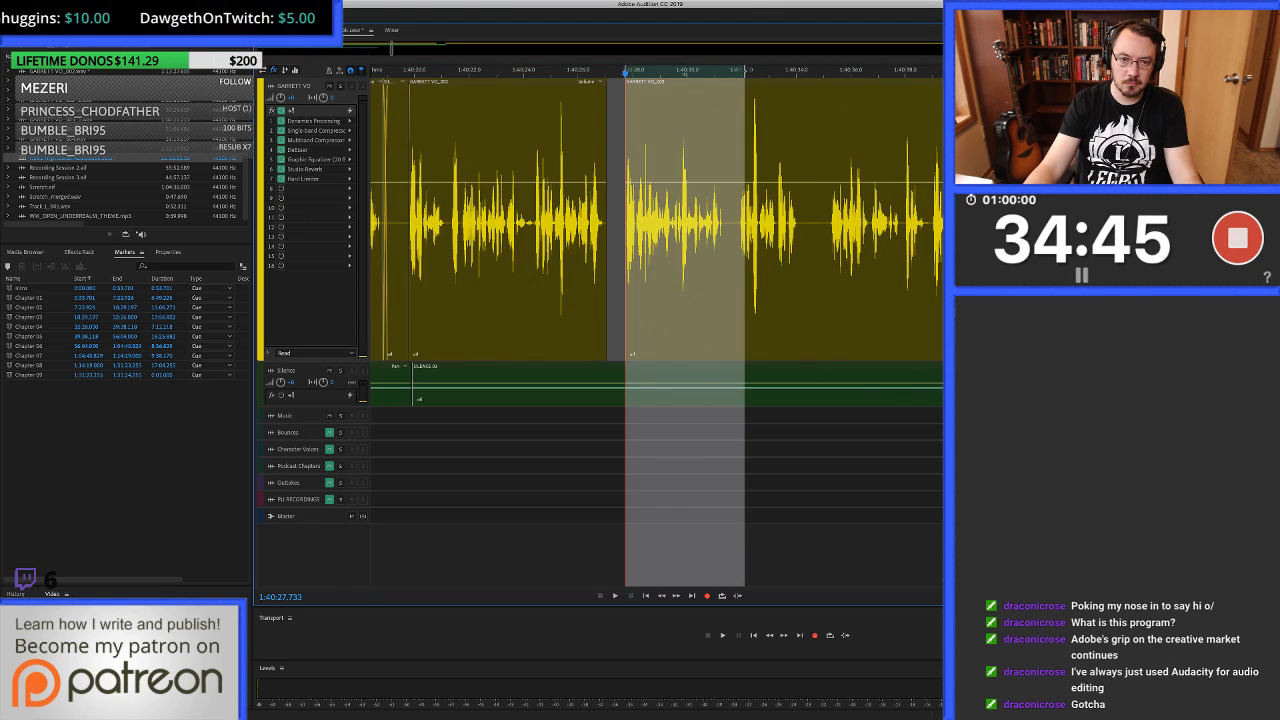
Fill the gap in the voice track from 1:40:26.909 to about 1:40:27.75 with a copy of the clean silence.
{"action": "left_click", "coordinate": [621, 240]}
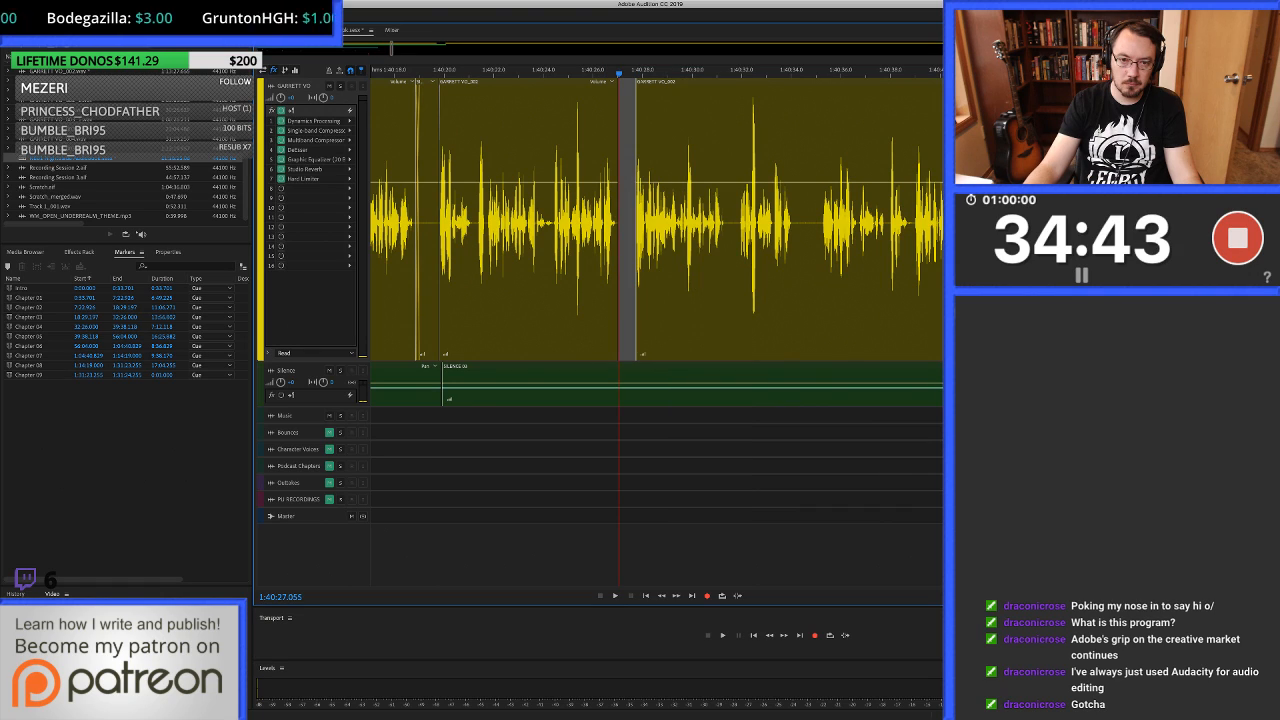
{"action": "scroll", "coordinate": [622, 240], "scroll_direction": "up", "scroll_amount": 5}
{"action": "left_click_drag", "start_coordinate": [565, 240], "coordinate": [736, 240]}
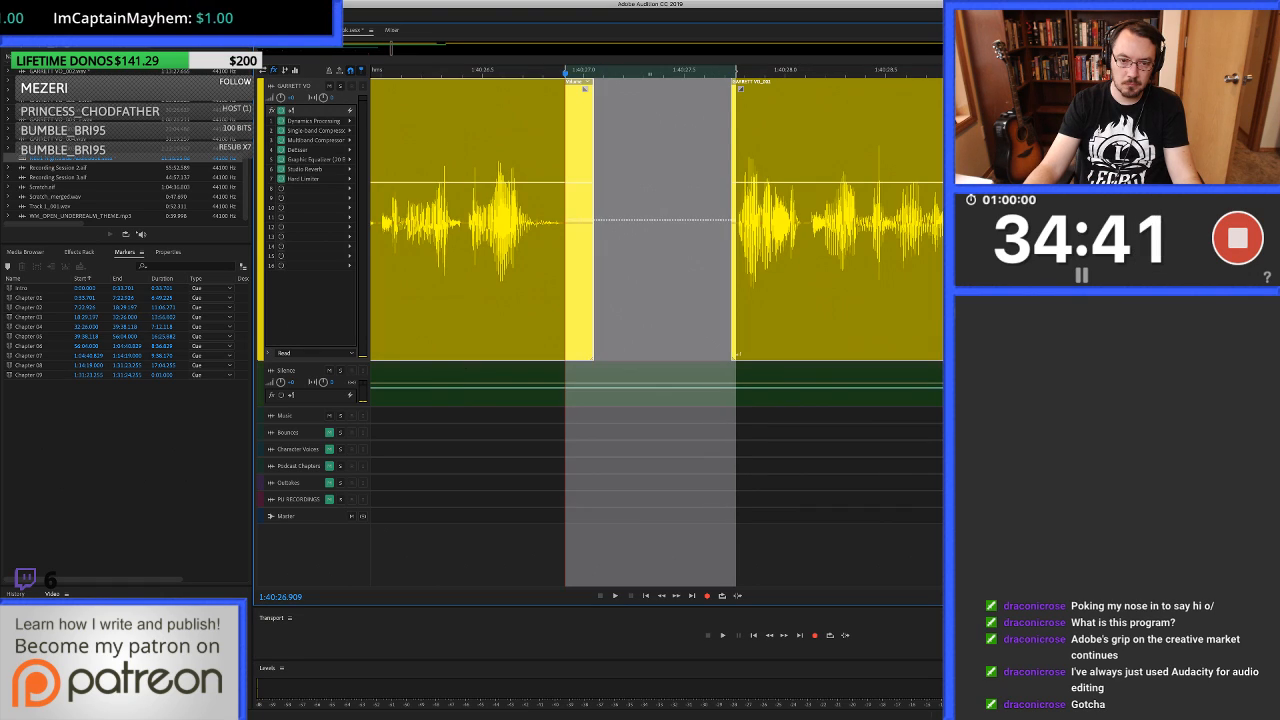
{"action": "key", "text": "Down"}
{"action": "key", "text": "super+c"}
{"action": "key", "text": "super+v"}
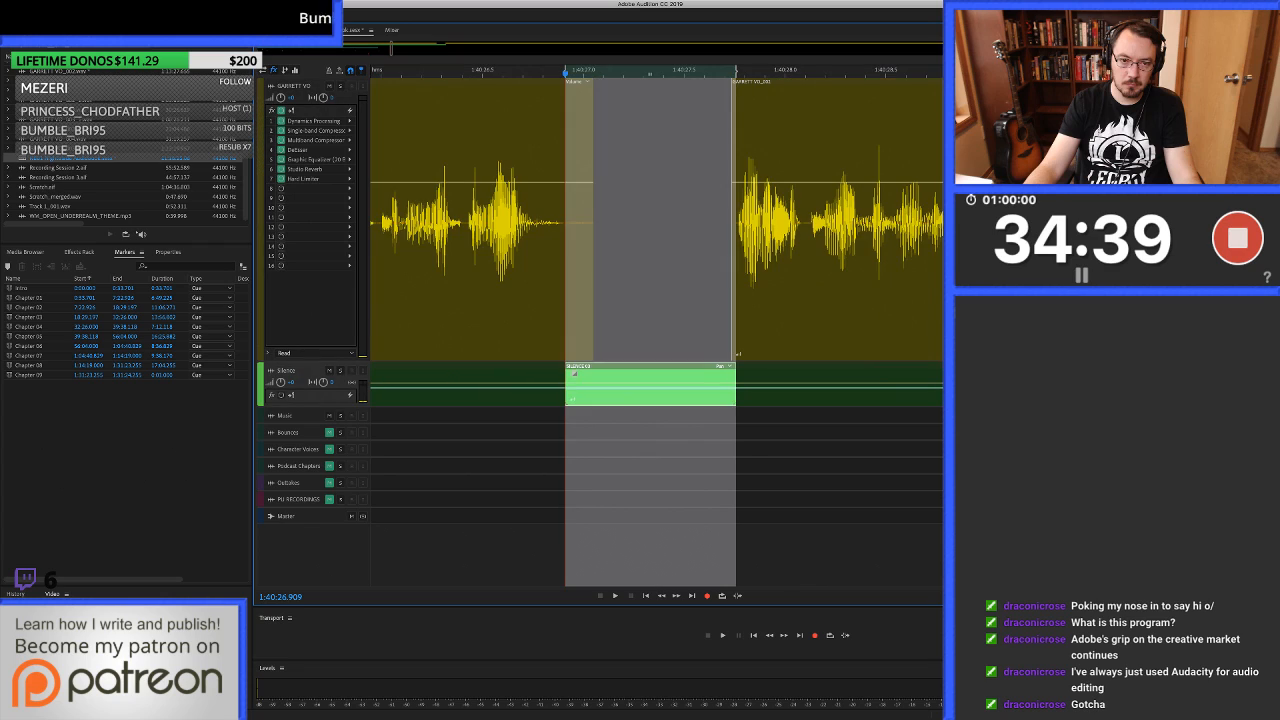
{"action": "key", "text": "alt+Up"}
{"action": "scroll", "coordinate": [661, 240], "scroll_direction": "down", "scroll_amount": 3}
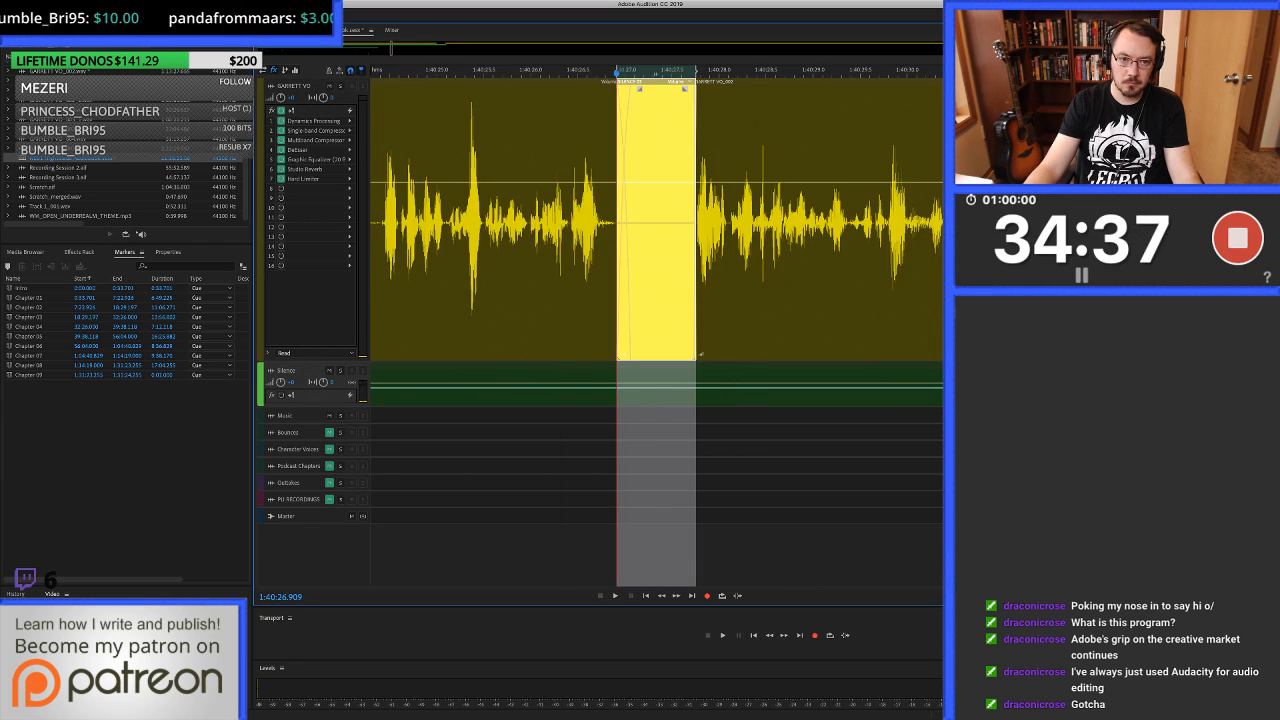
Play across the filled gap from about 1:40:25.05 and listen on to 1:40:35.577.
{"action": "key", "text": "Up"}
{"action": "left_click", "coordinate": [462, 240]}
{"action": "key", "text": "space"}
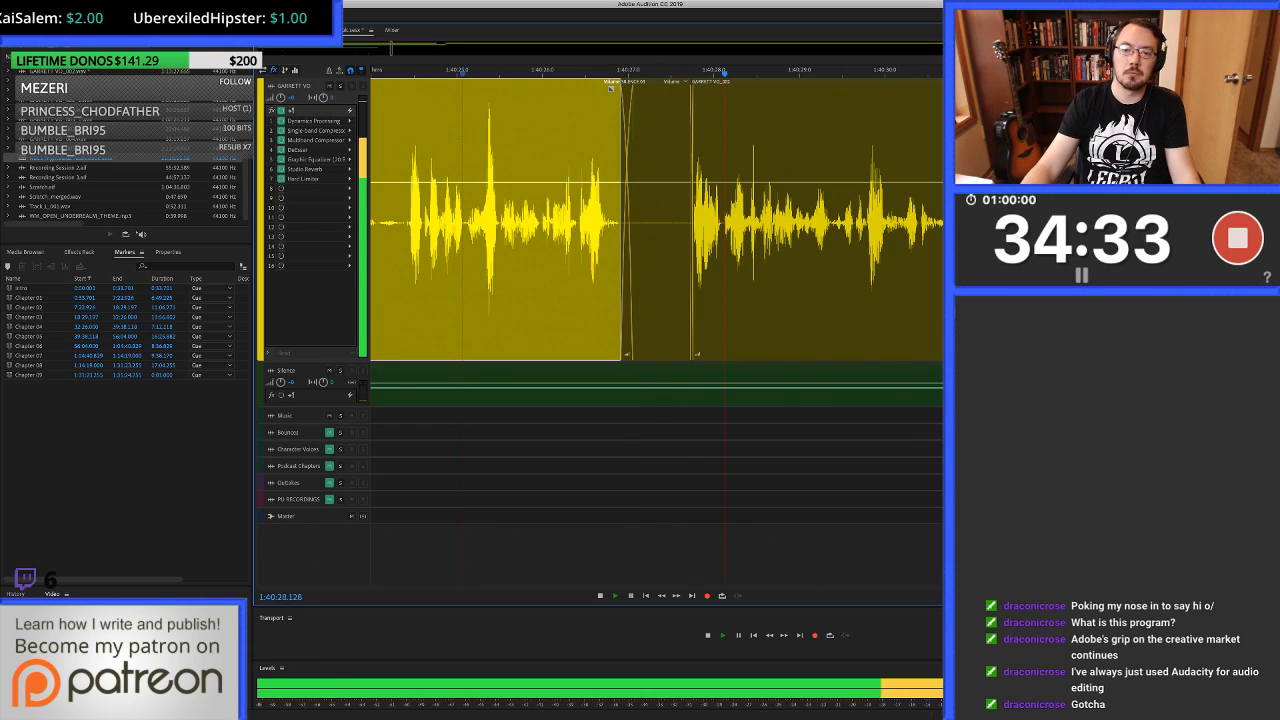
{"action": "left_click", "coordinate": [664, 240]}
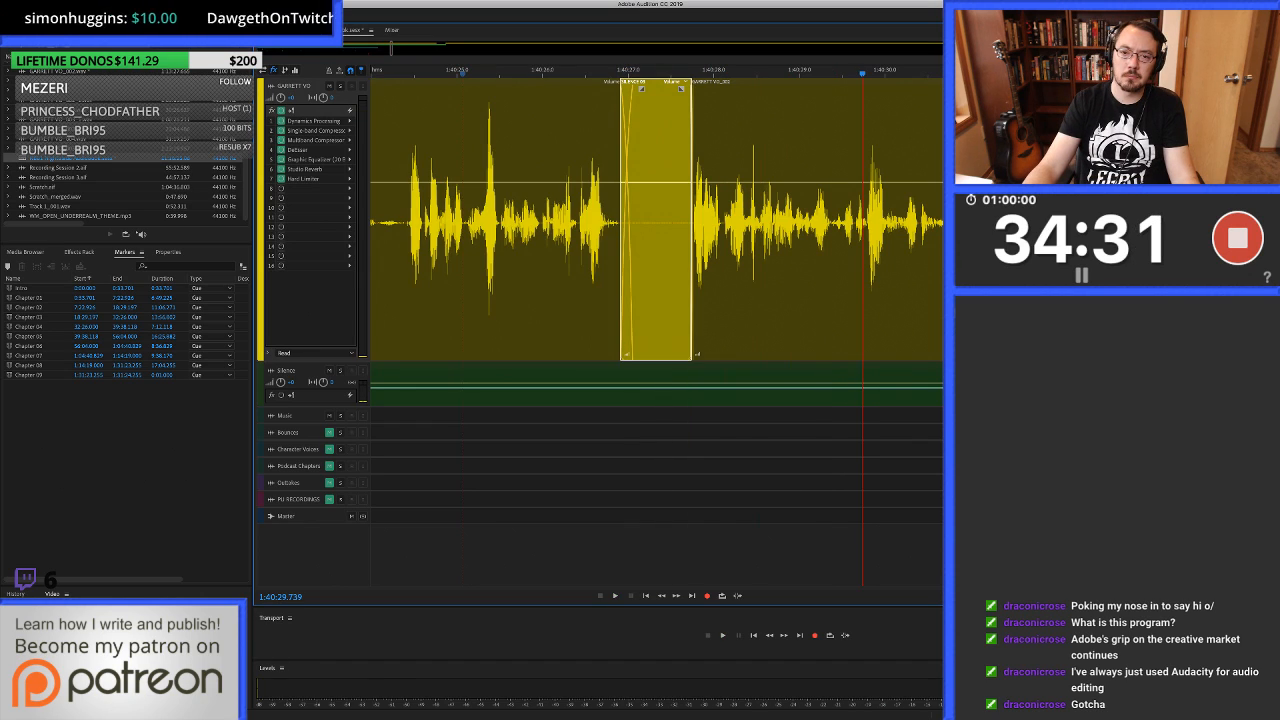
{"action": "scroll", "coordinate": [664, 240], "scroll_direction": "right", "scroll_amount": 2}
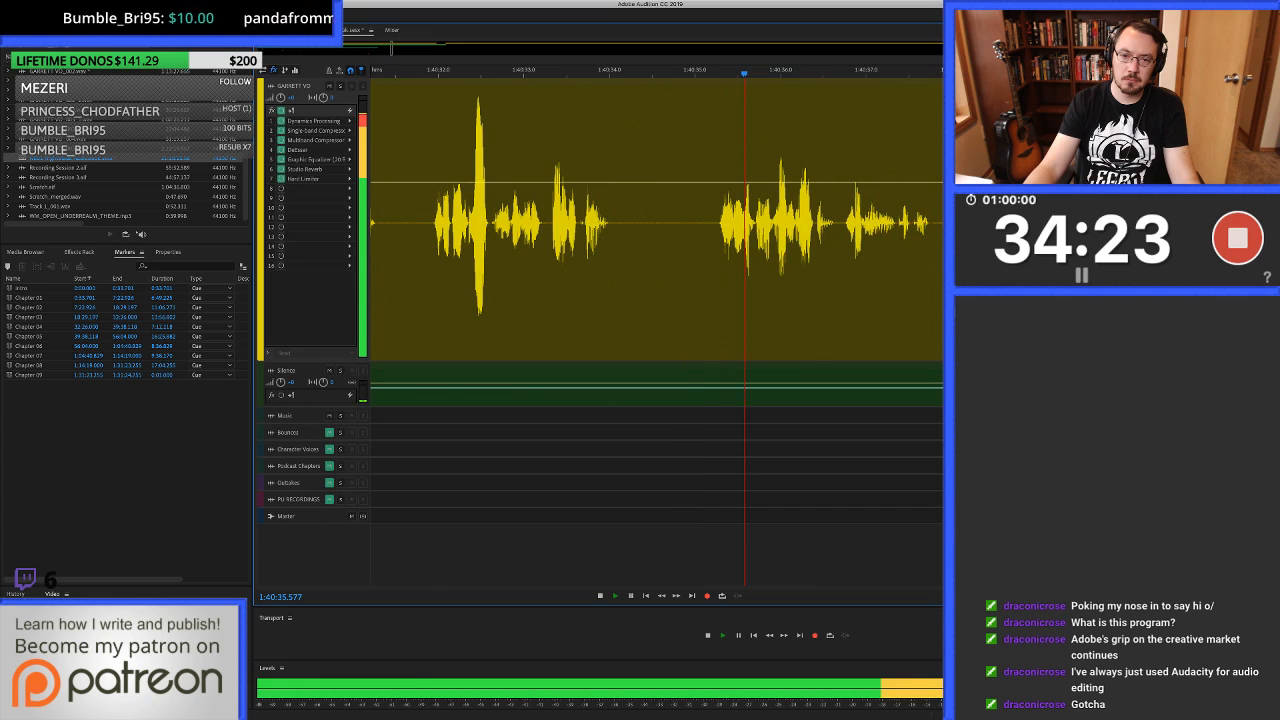
Stop playback and ripple-delete the surplus pause between phrases from 1:40:34.882 to about 1:40:35.2.
{"action": "key", "text": "space"}
{"action": "left_click_drag", "start_coordinate": [685, 270], "coordinate": [712, 270]}
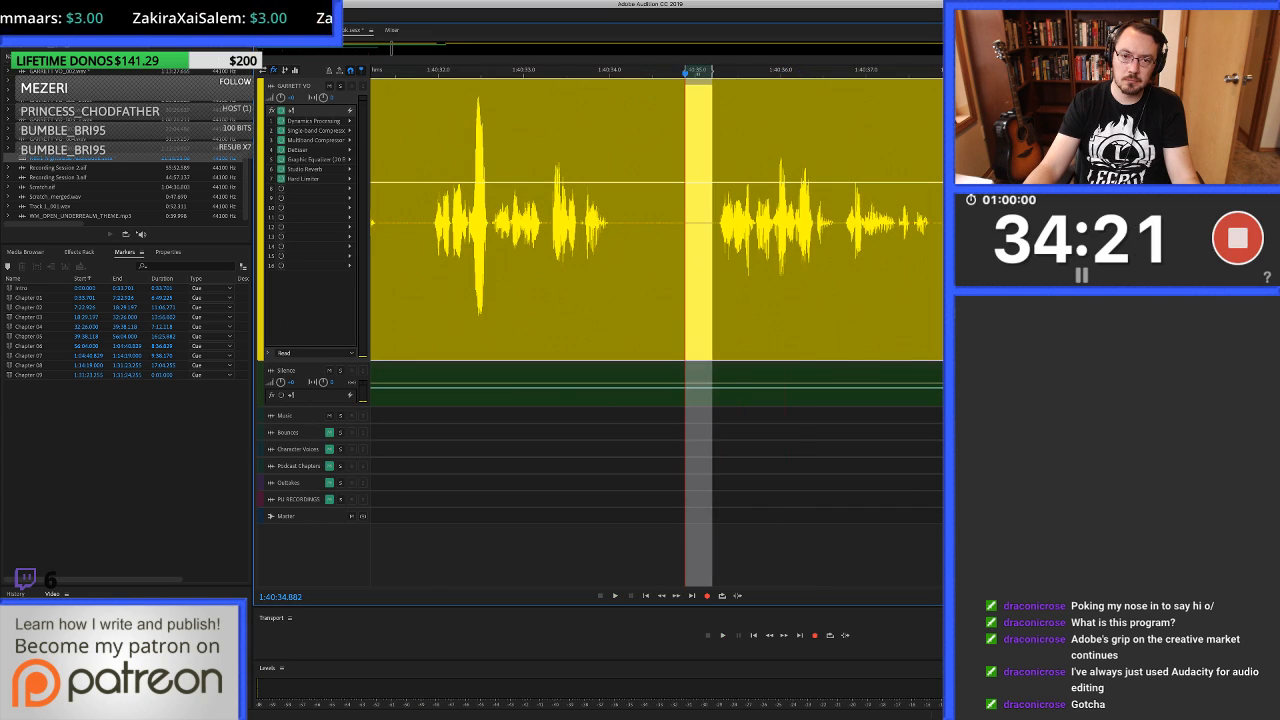
{"action": "key", "text": "shift+BackSpace"}
{"action": "key", "text": "="}
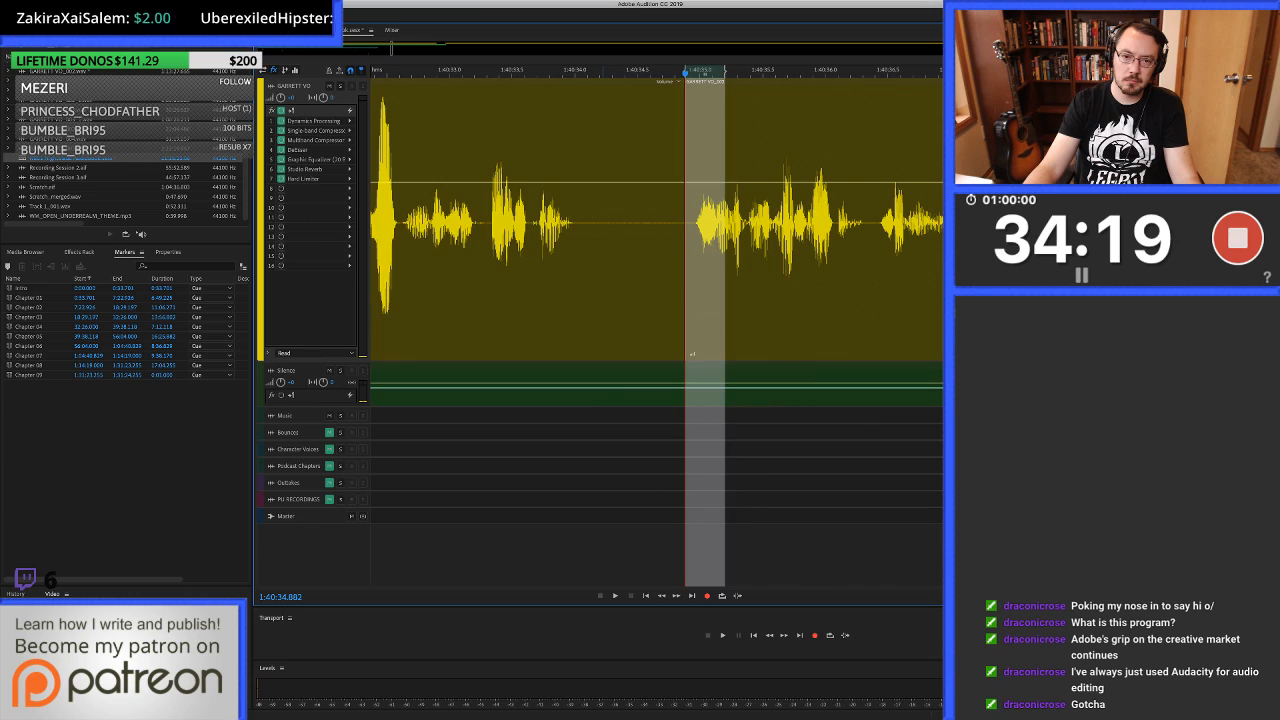
Trim the earlier clip's end to about 1:40:34.2 and fill from 1:40:34.120 to about 1:40:34.94 with clean silence.
{"action": "left_click", "coordinate": [603, 270]}
{"action": "key", "text": "alt+]"}
{"action": "left_click_drag", "start_coordinate": [589, 270], "coordinate": [691, 270]}
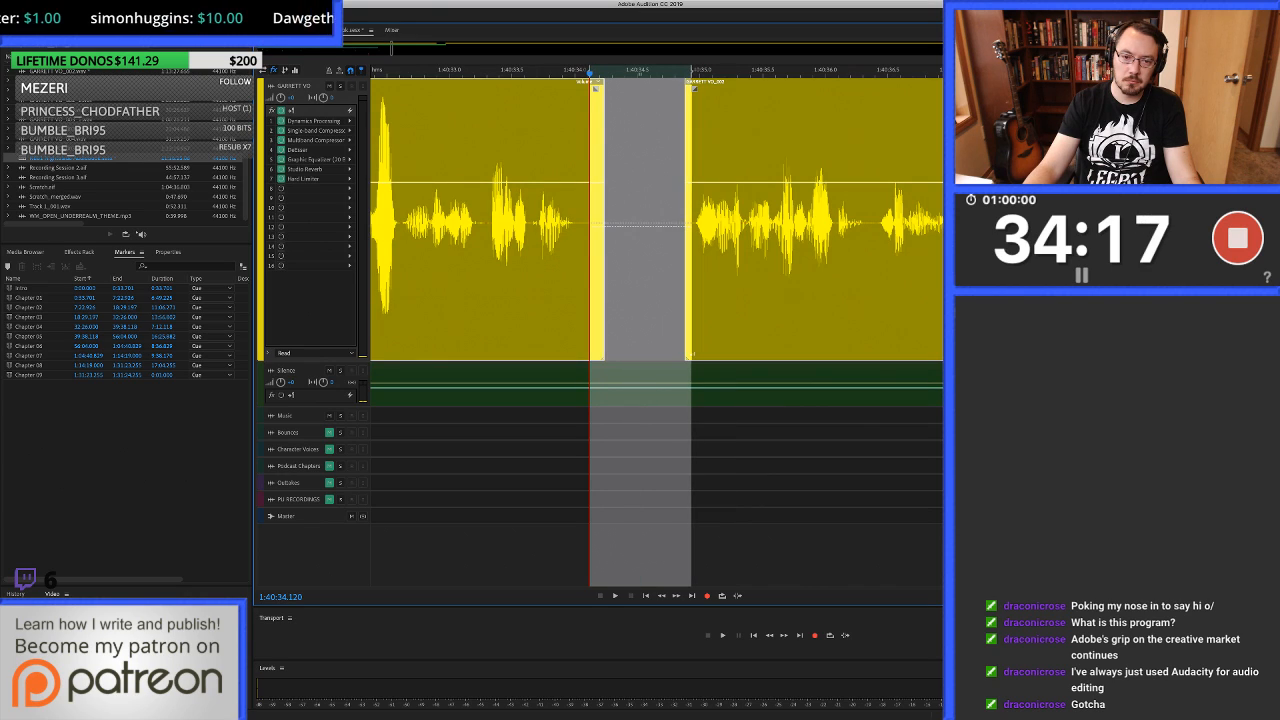
{"action": "left_click_drag", "start_coordinate": [646, 372], "coordinate": [646, 270]}
Play across the new silence from about 1:40:31.5, then skip ahead and listen to the phrase near 1:40:44.
{"action": "scroll", "coordinate": [646, 270], "scroll_direction": "down", "scroll_amount": 4}
{"action": "left_click", "coordinate": [535, 270]}
{"action": "key", "text": "space"}
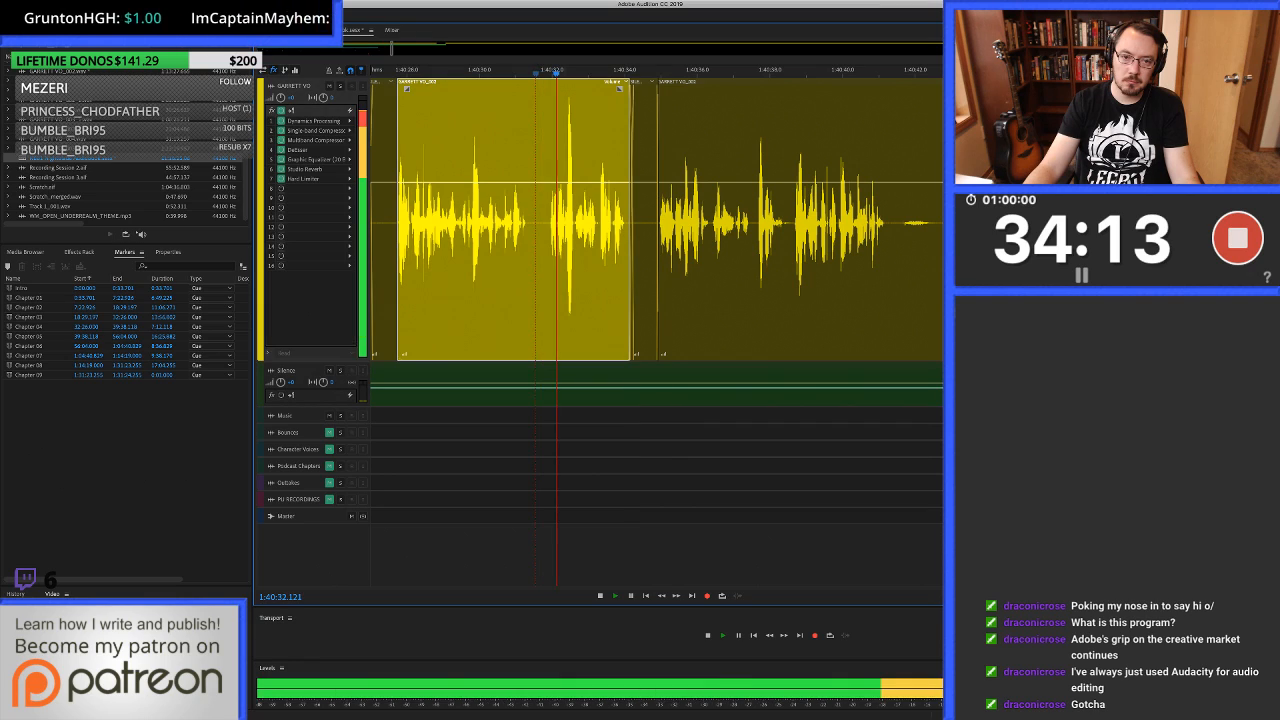
{"action": "scroll", "coordinate": [731, 270], "scroll_direction": "up", "scroll_amount": 3}
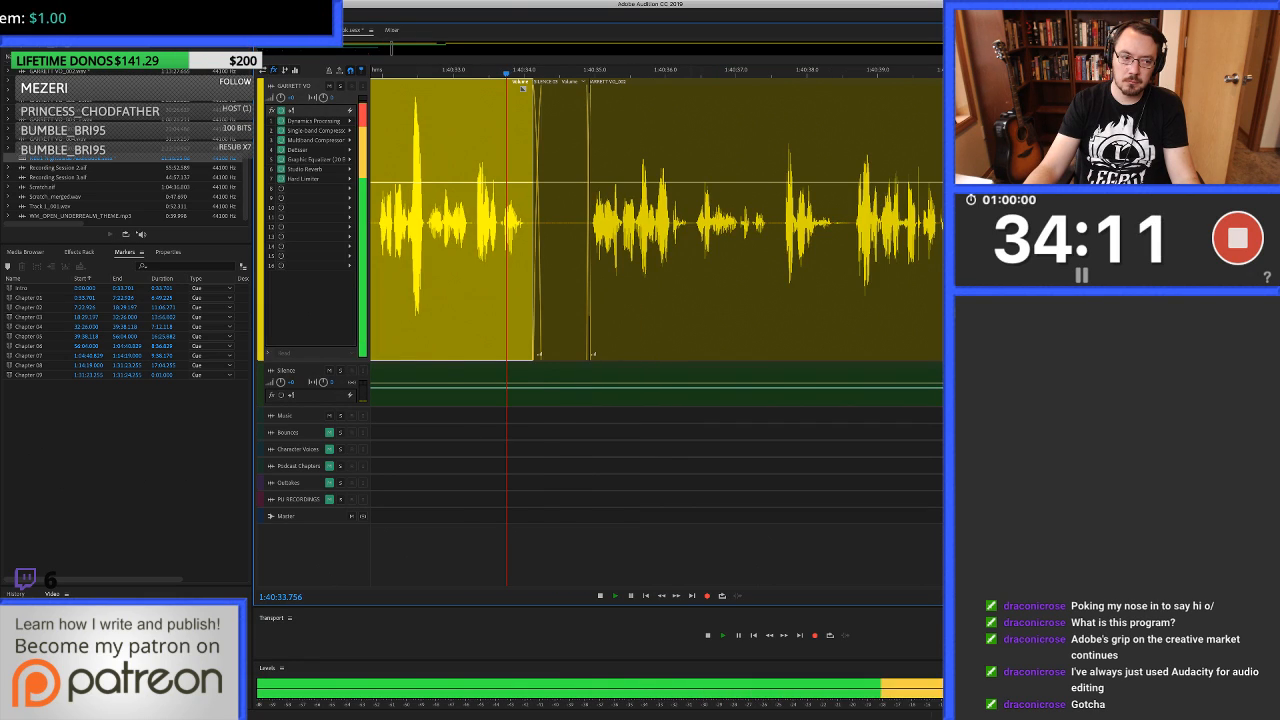
{"action": "left_click", "coordinate": [689, 270]}
{"action": "scroll", "coordinate": [689, 270], "scroll_direction": "right", "scroll_amount": 1}
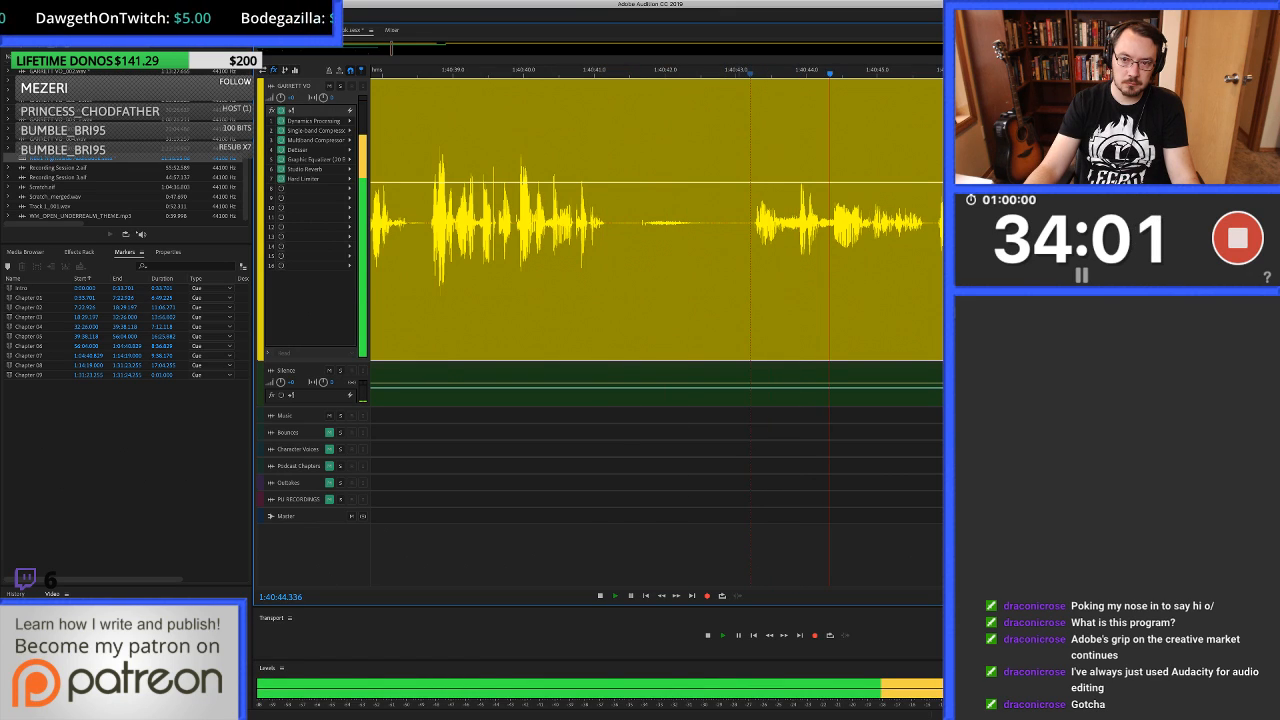
Spot-check the unwanted takes from about 1:40:46 onward, skipping around and stopping playback at 1:41:15.390.
{"action": "scroll", "coordinate": [735, 222], "scroll_direction": "down", "scroll_amount": 1}
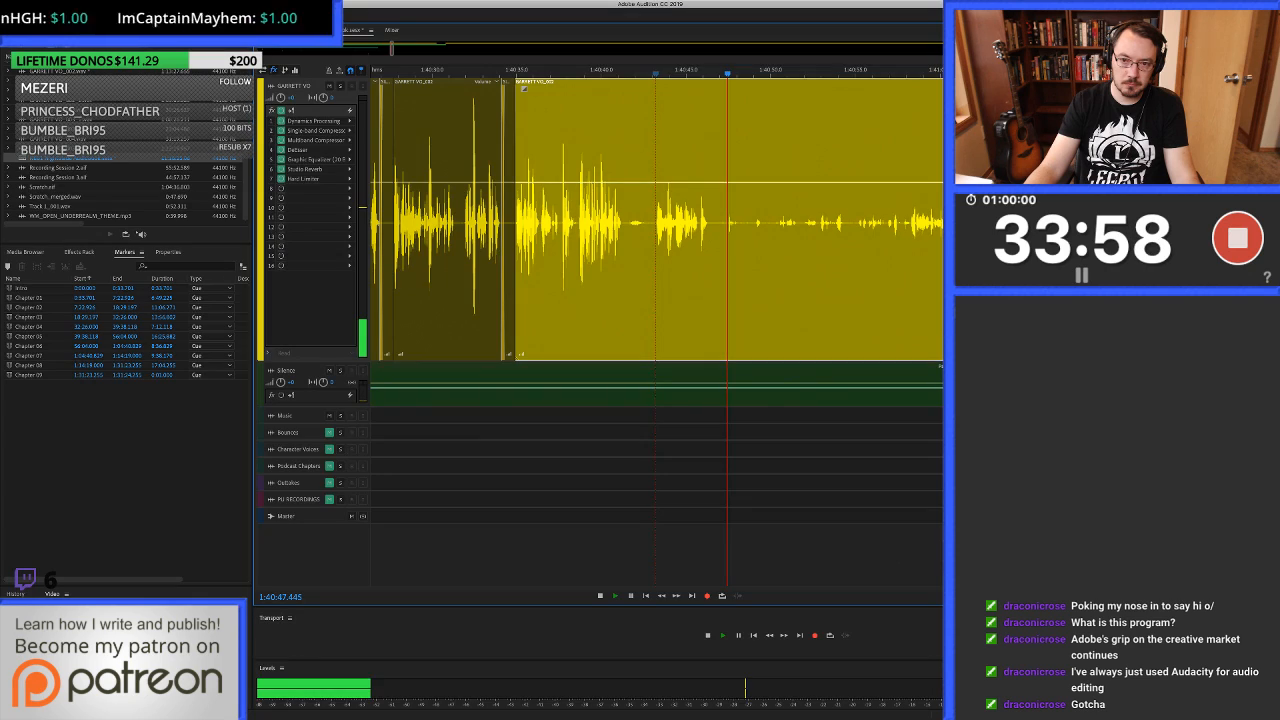
{"action": "left_click", "coordinate": [948, 222]}
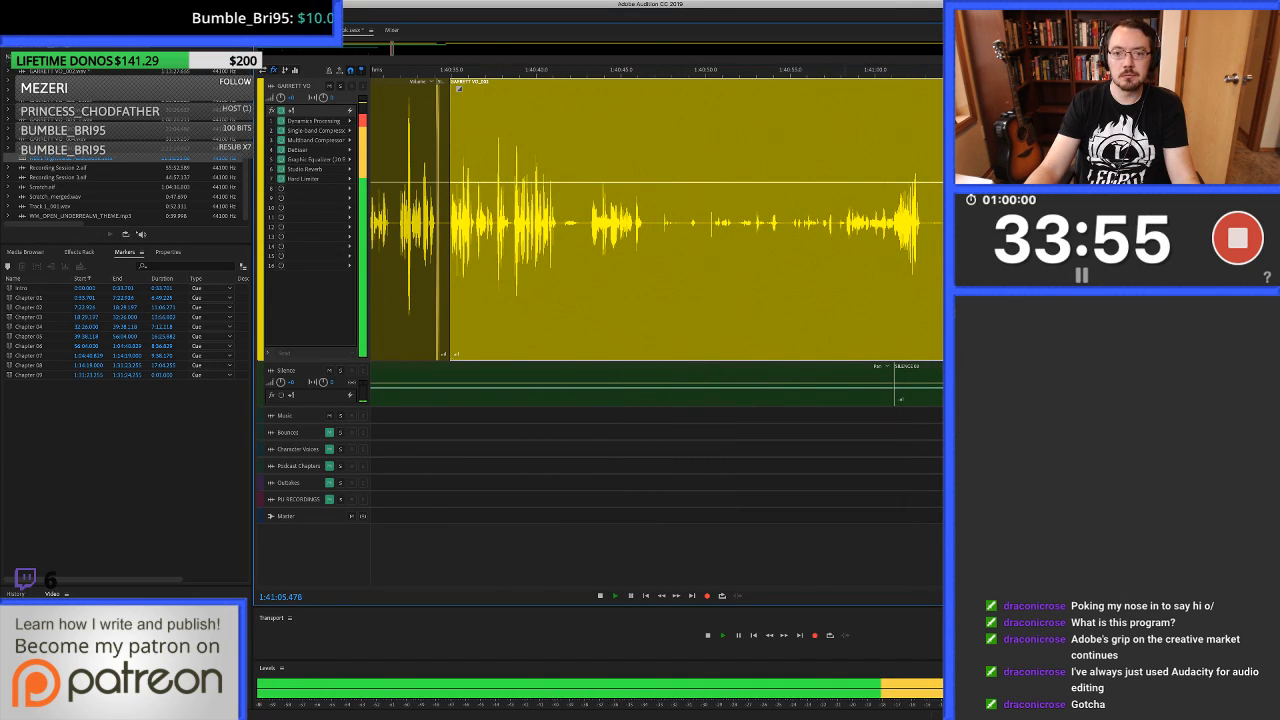
{"action": "left_click", "coordinate": [841, 222]}
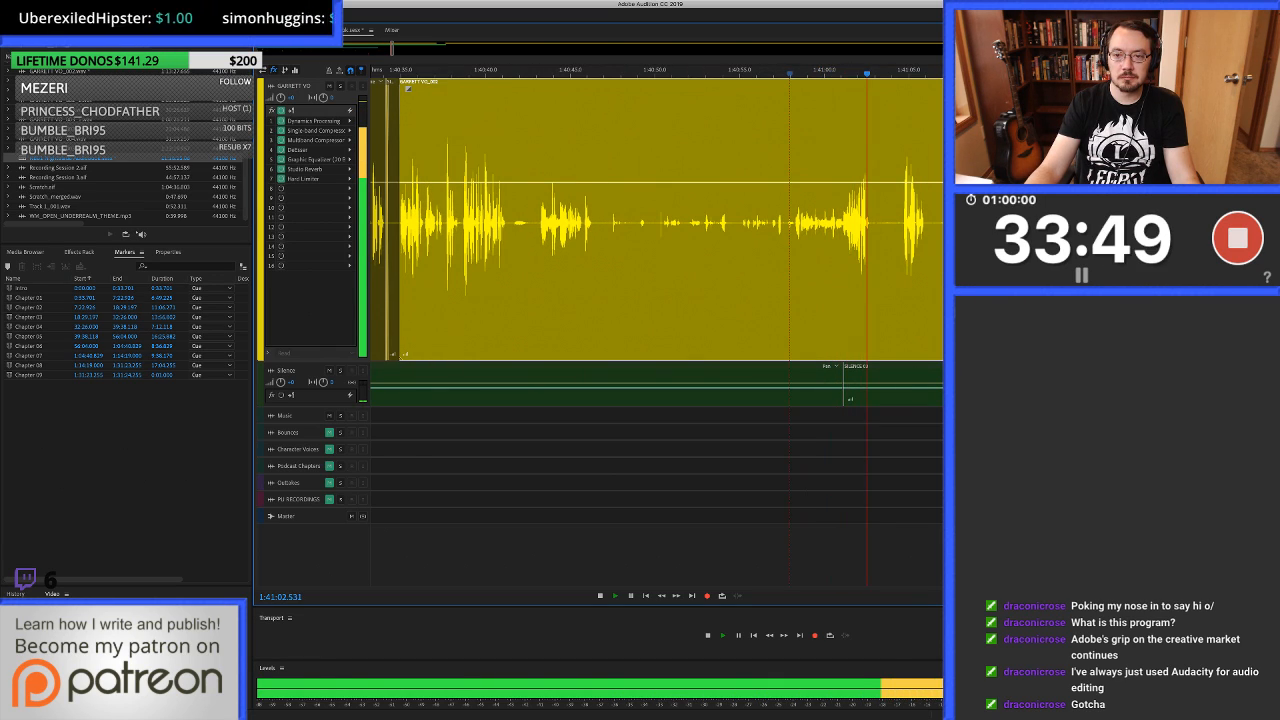
{"action": "left_click", "coordinate": [1020, 222]}
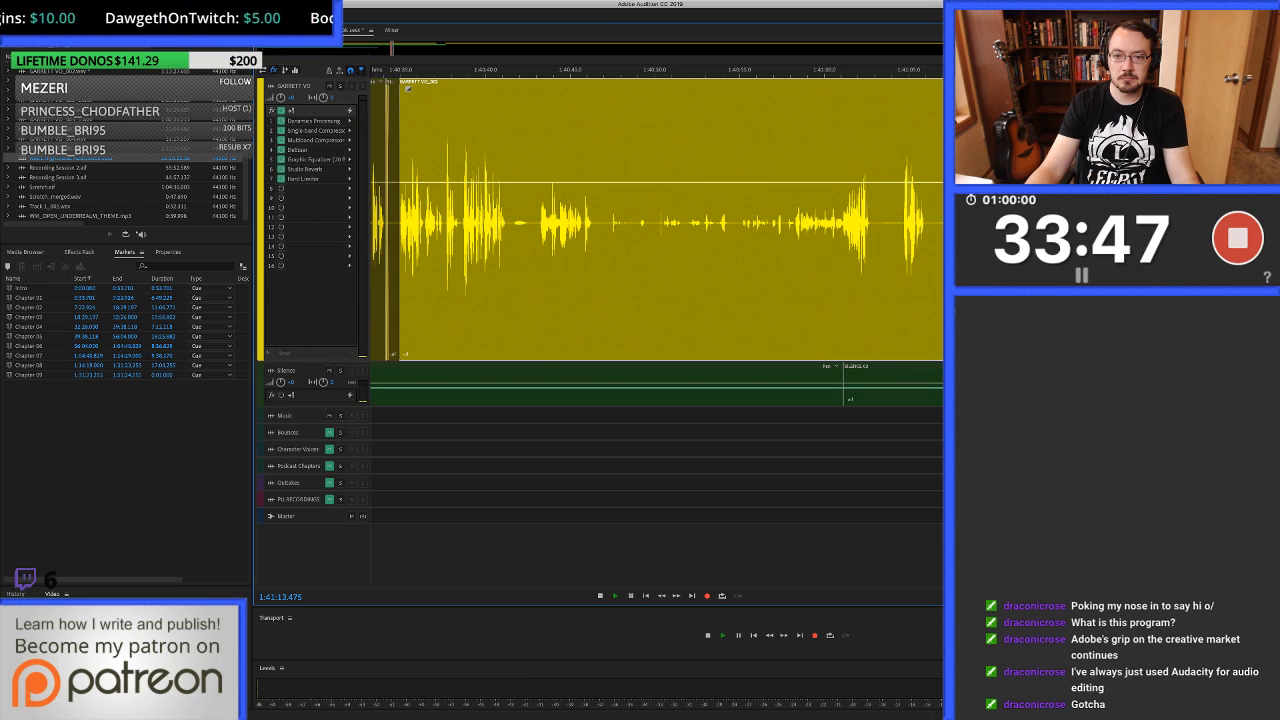
{"action": "key", "text": "space"}
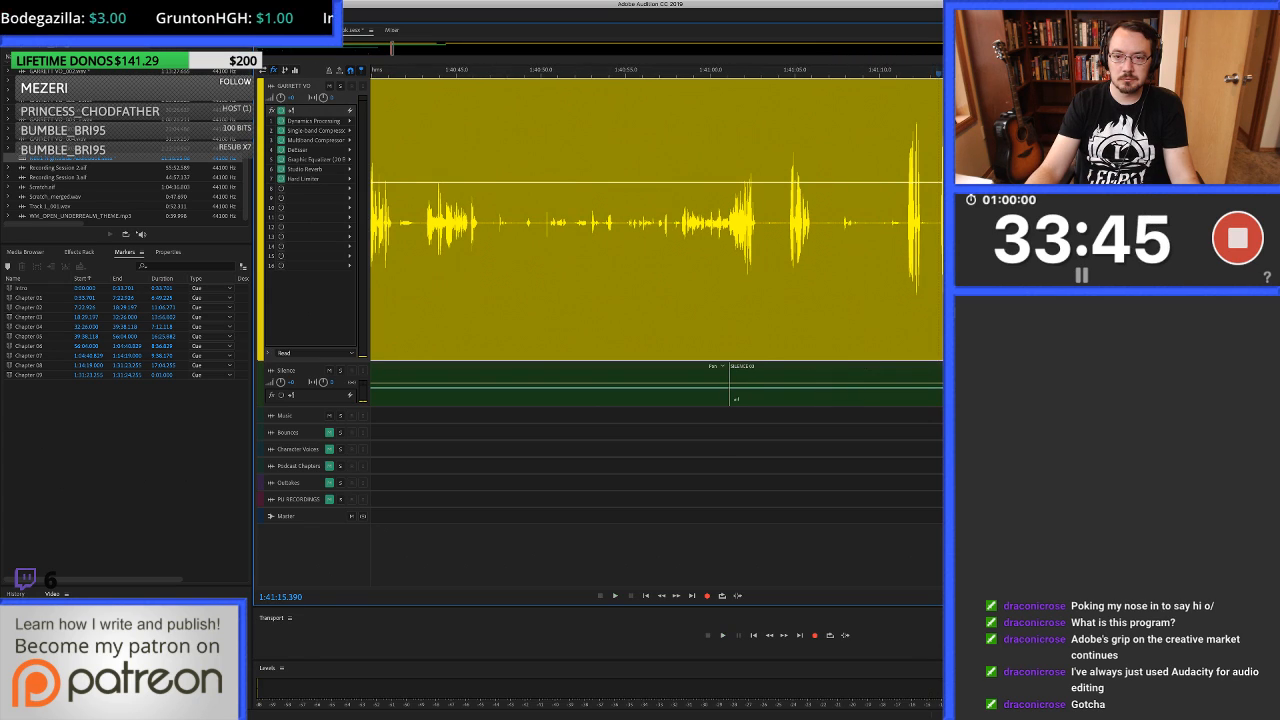
{"action": "scroll", "coordinate": [943, 222], "scroll_direction": "up", "scroll_amount": 4}
{"action": "scroll", "coordinate": [656, 222], "scroll_direction": "down", "scroll_amount": 3}
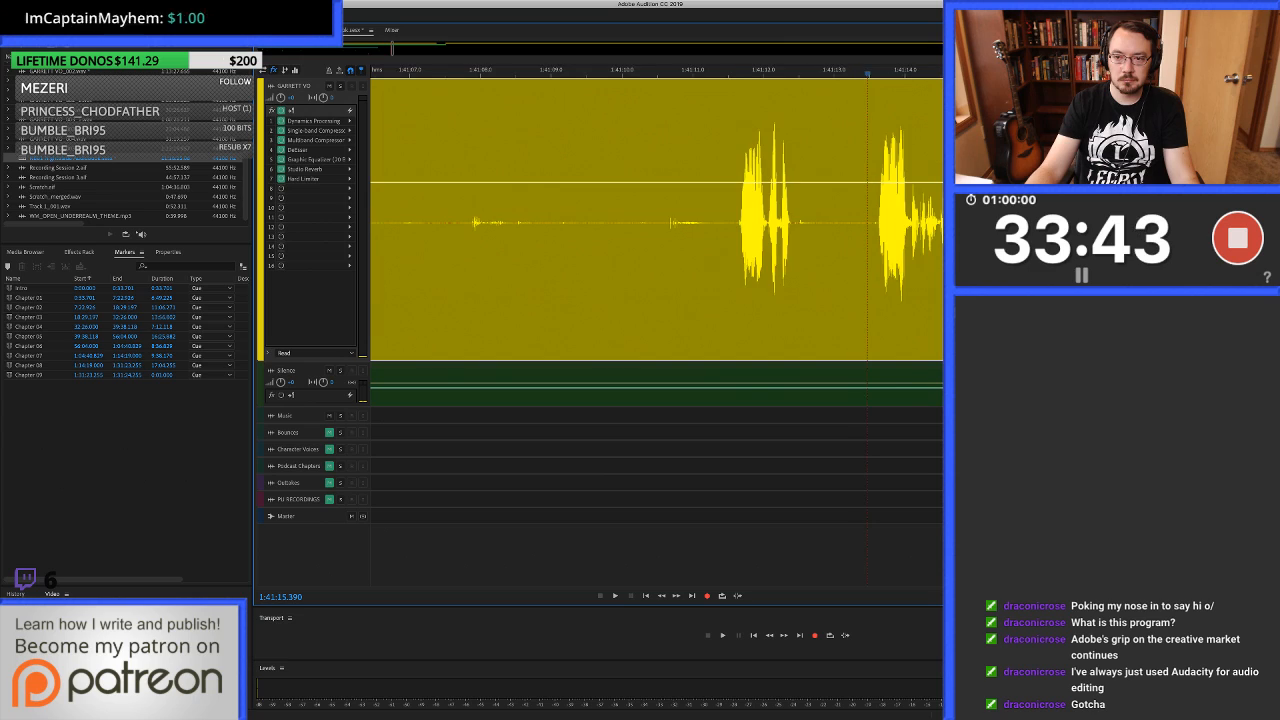
Audition the repeated takes around 1:41:23 and listen on to about 1:41:30.8 to locate the good take.
{"action": "scroll", "coordinate": [656, 222], "scroll_direction": "right", "scroll_amount": 2}
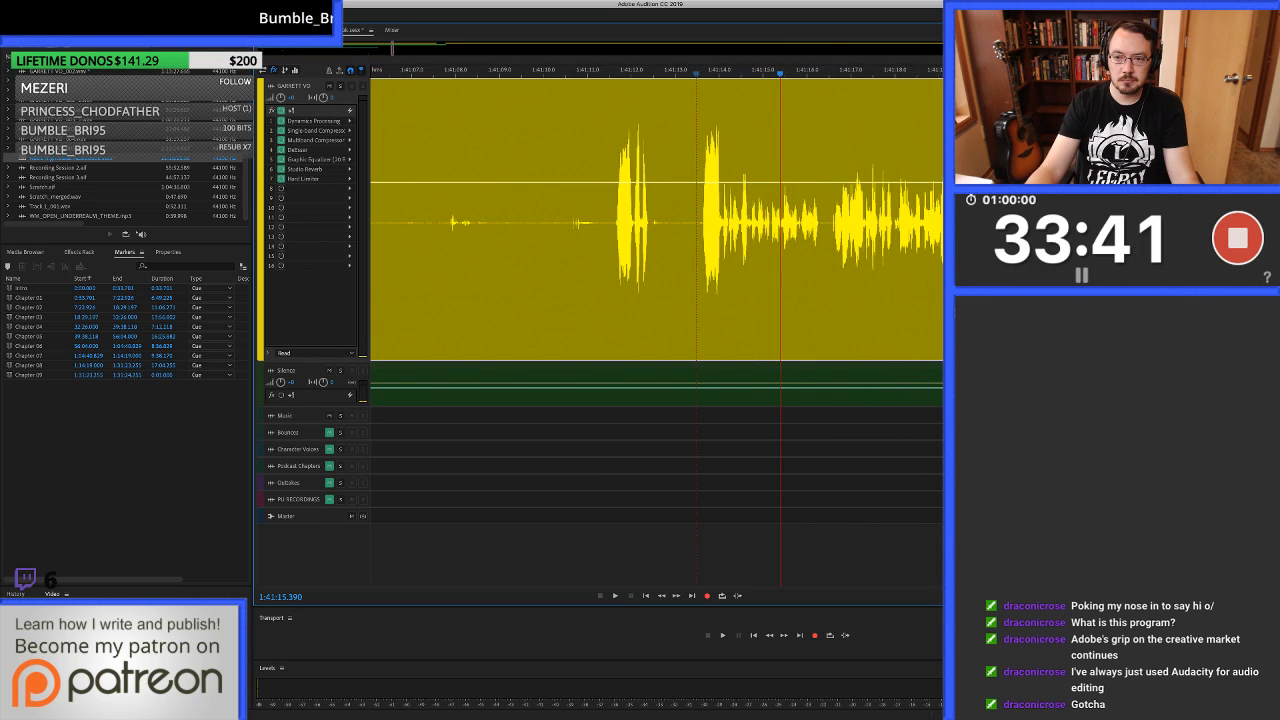
{"action": "key", "text": "space"}
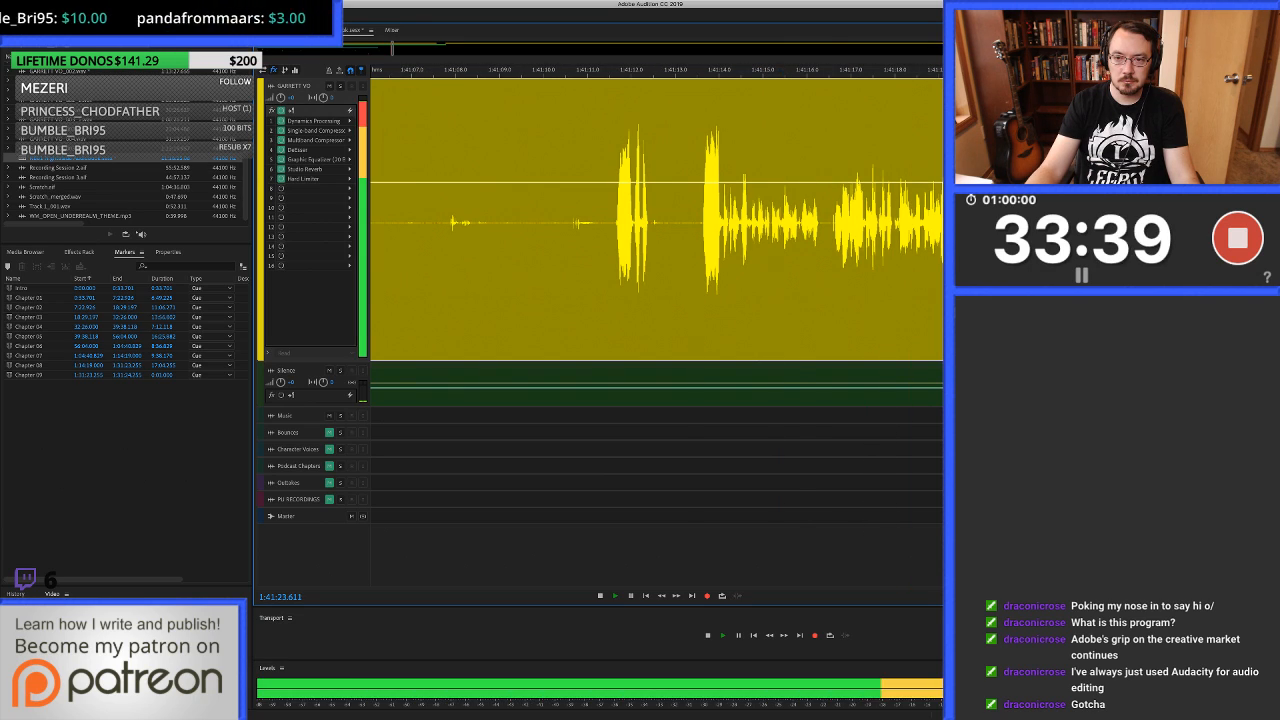
{"action": "key", "text": "space"}
{"action": "scroll", "coordinate": [656, 222], "scroll_direction": "down", "scroll_amount": 1}
{"action": "scroll", "coordinate": [656, 222], "scroll_direction": "right", "scroll_amount": 5}
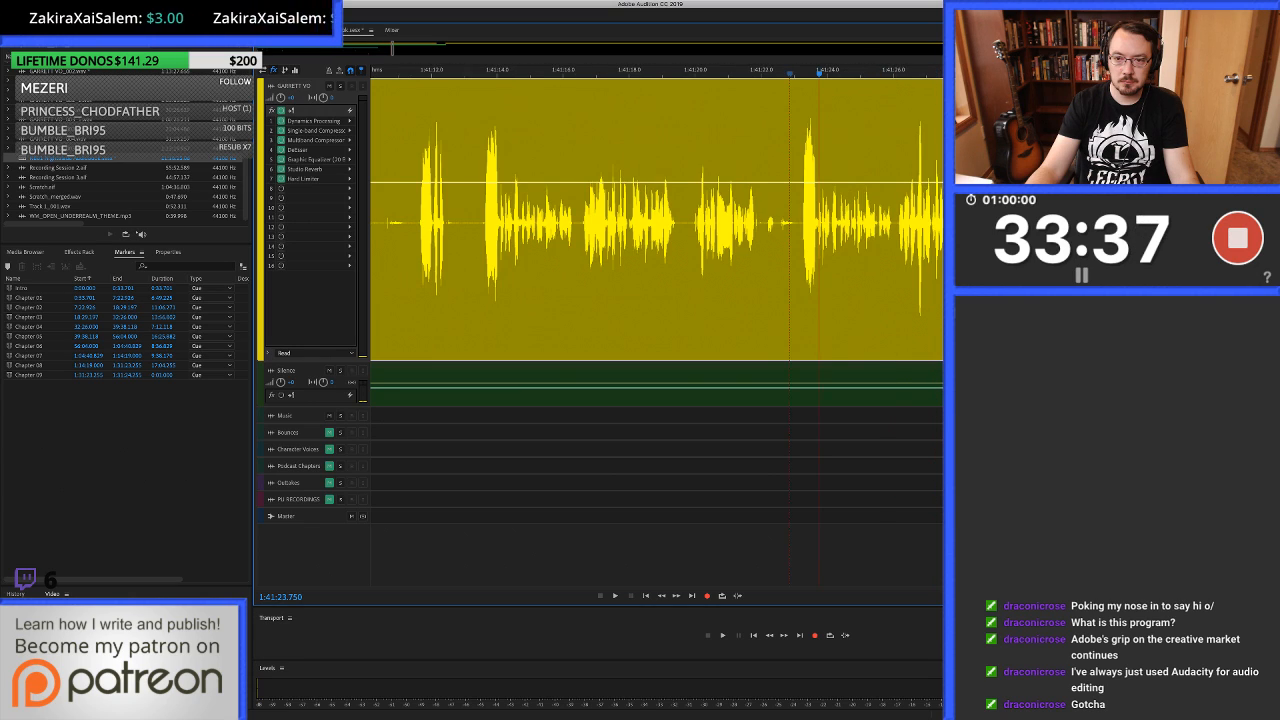
{"action": "key", "text": "space"}
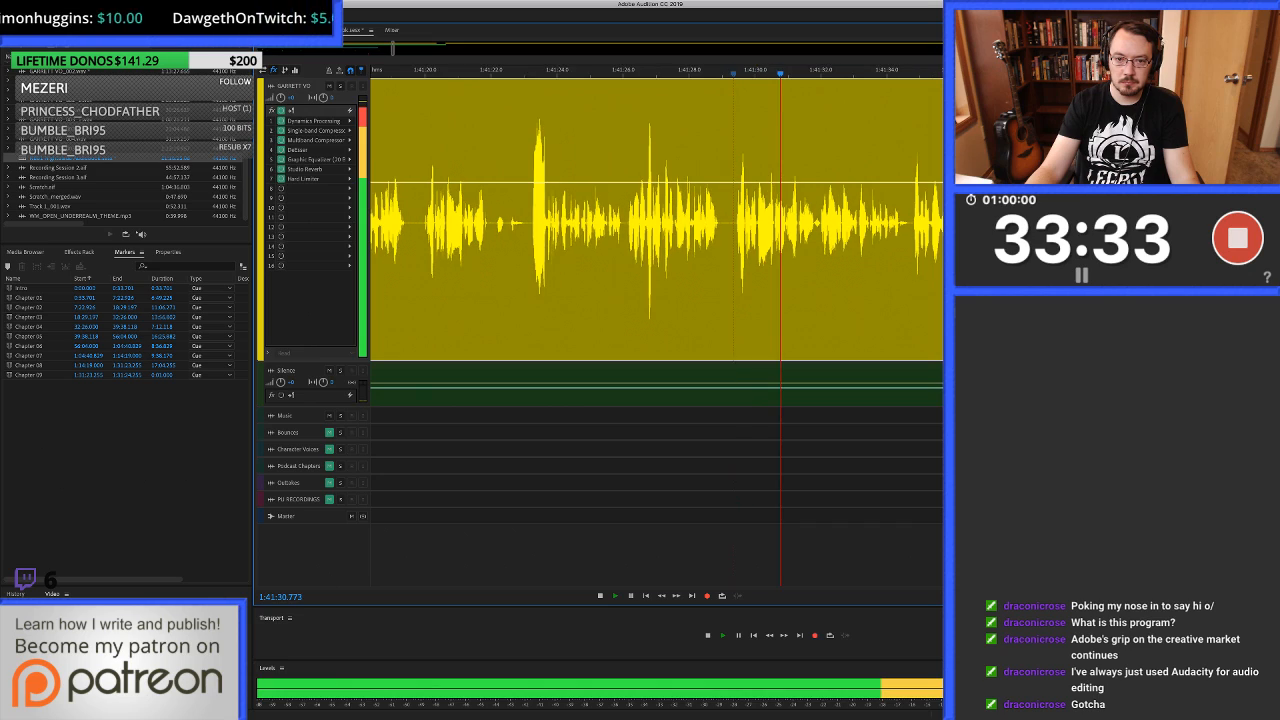
{"action": "key", "text": "space"}
Place the playhead at 1:41:23.222, just before the loud start of the good take.
{"action": "left_click", "coordinate": [687, 222]}
{"action": "scroll", "coordinate": [687, 222], "scroll_direction": "up", "scroll_amount": 8}
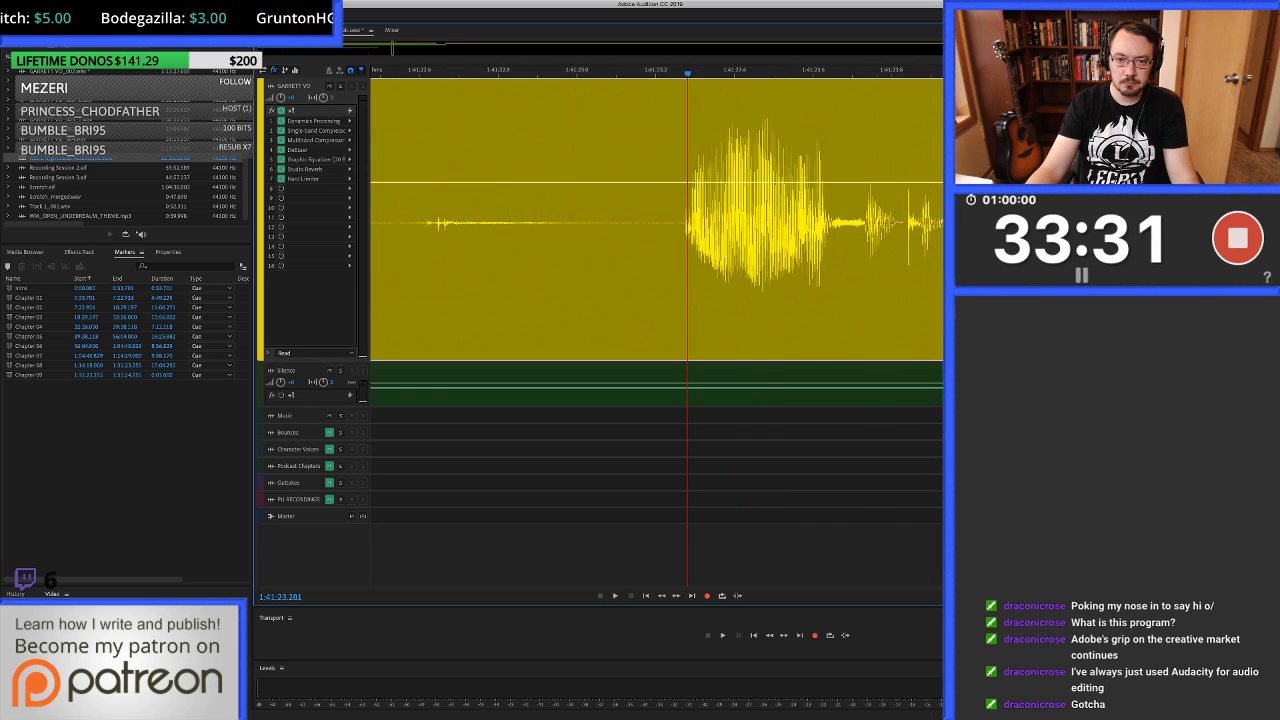
{"action": "left_click", "coordinate": [679, 222]}
{"action": "left_click", "coordinate": [664, 222]}
{"action": "scroll", "coordinate": [664, 222], "scroll_direction": "down", "scroll_amount": 8}
{"action": "scroll", "coordinate": [664, 222], "scroll_direction": "down", "scroll_amount": 3}
{"action": "scroll", "coordinate": [664, 222], "scroll_direction": "left", "scroll_amount": 10}
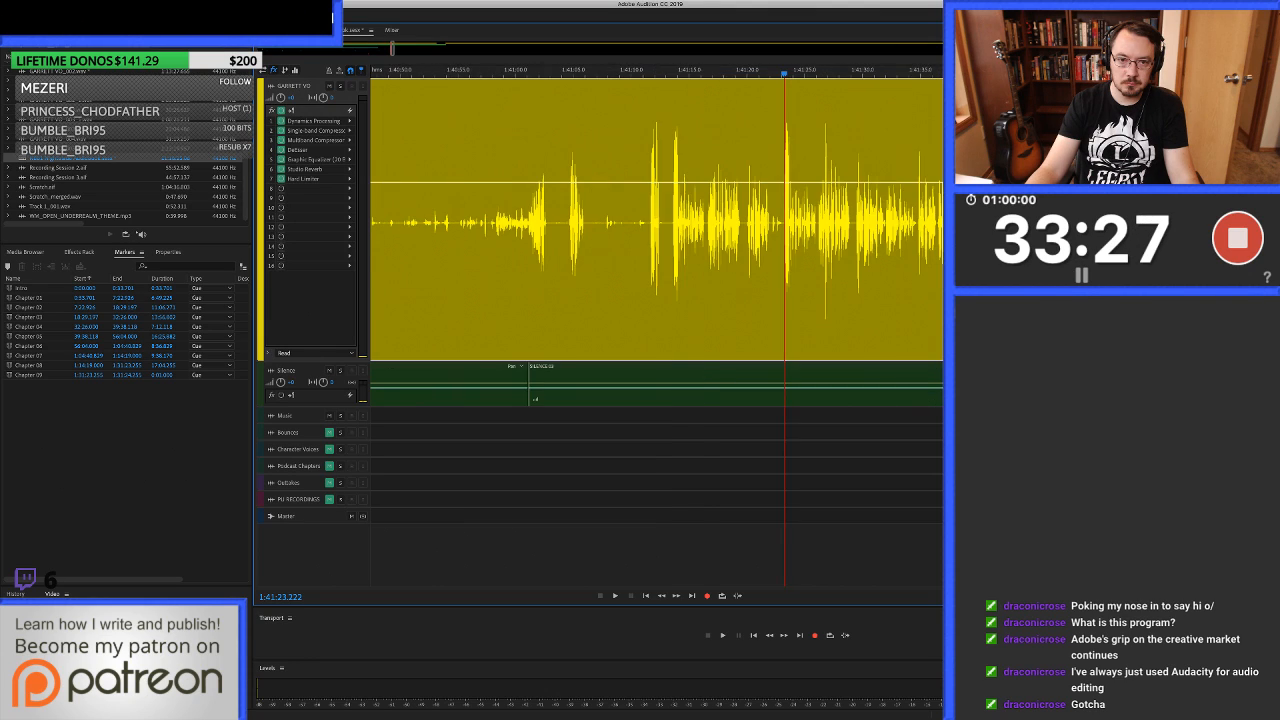
Listen from about 1:40:40.66, then ripple-delete the unwanted takes from about 1:40:42.2 to the good take at 1:41:23.222.
{"action": "scroll", "coordinate": [613, 222], "scroll_direction": "up", "scroll_amount": 8}
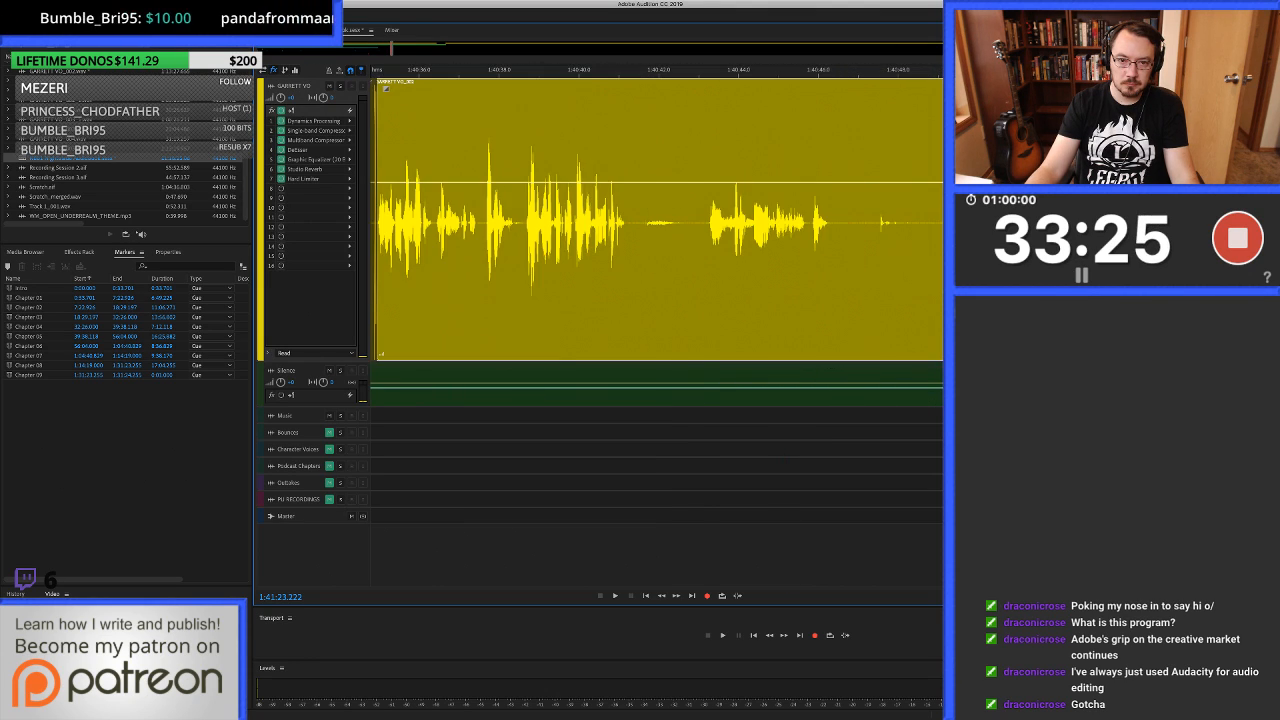
{"action": "left_click", "coordinate": [594, 222], "text": "shift"}
{"action": "key", "text": "space"}
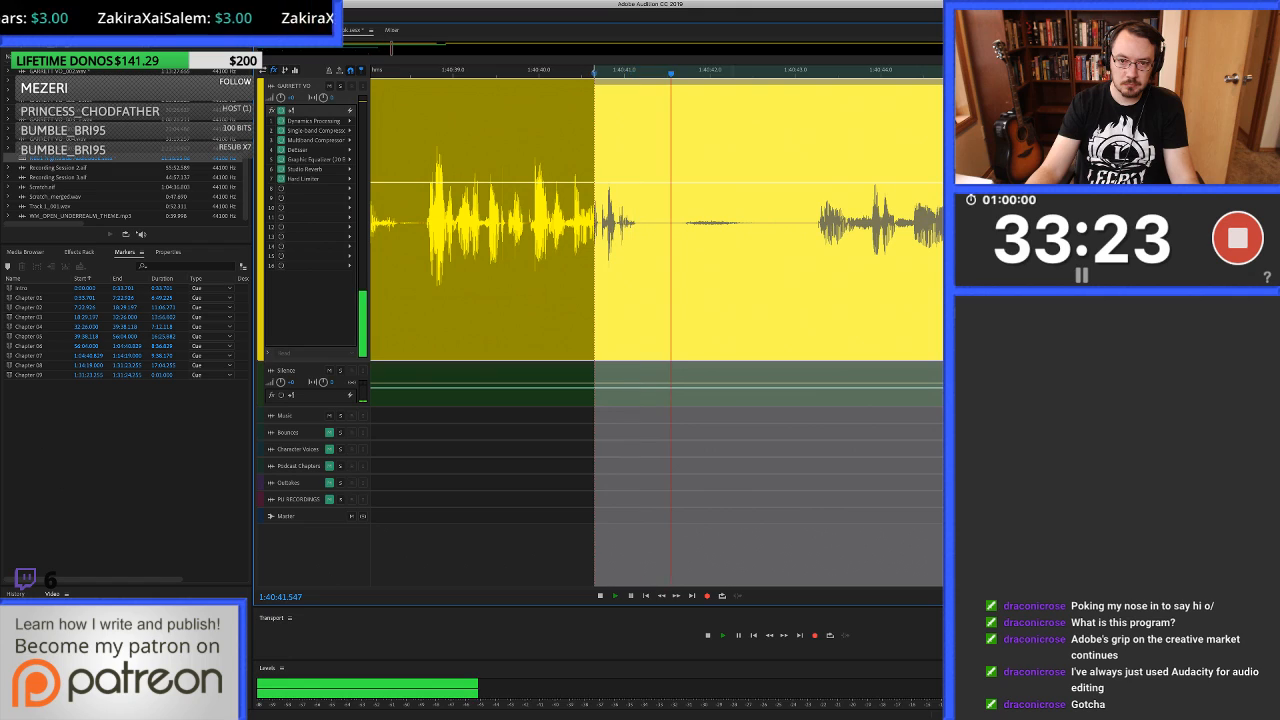
{"action": "key", "text": "space"}
{"action": "left_click_drag", "start_coordinate": [594, 222], "coordinate": [728, 222]}
{"action": "key", "text": "shift+BackSpace"}
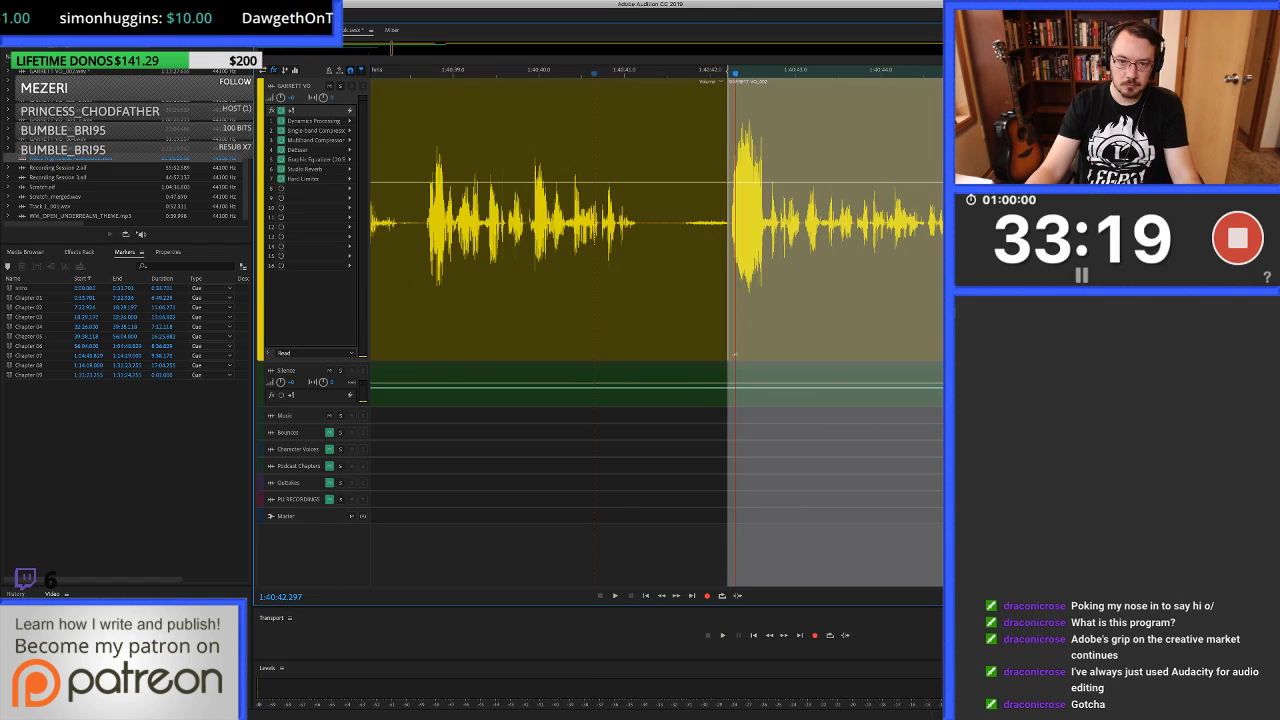
Trim the earlier clip's end to 1:40:41.466 and fill from 1:40:41.313 to about 1:40:42.25 with clean silence.
{"action": "left_click", "coordinate": [664, 222]}
{"action": "key", "text": "alt+]"}
{"action": "scroll", "coordinate": [664, 222], "scroll_direction": "up", "scroll_amount": 3}
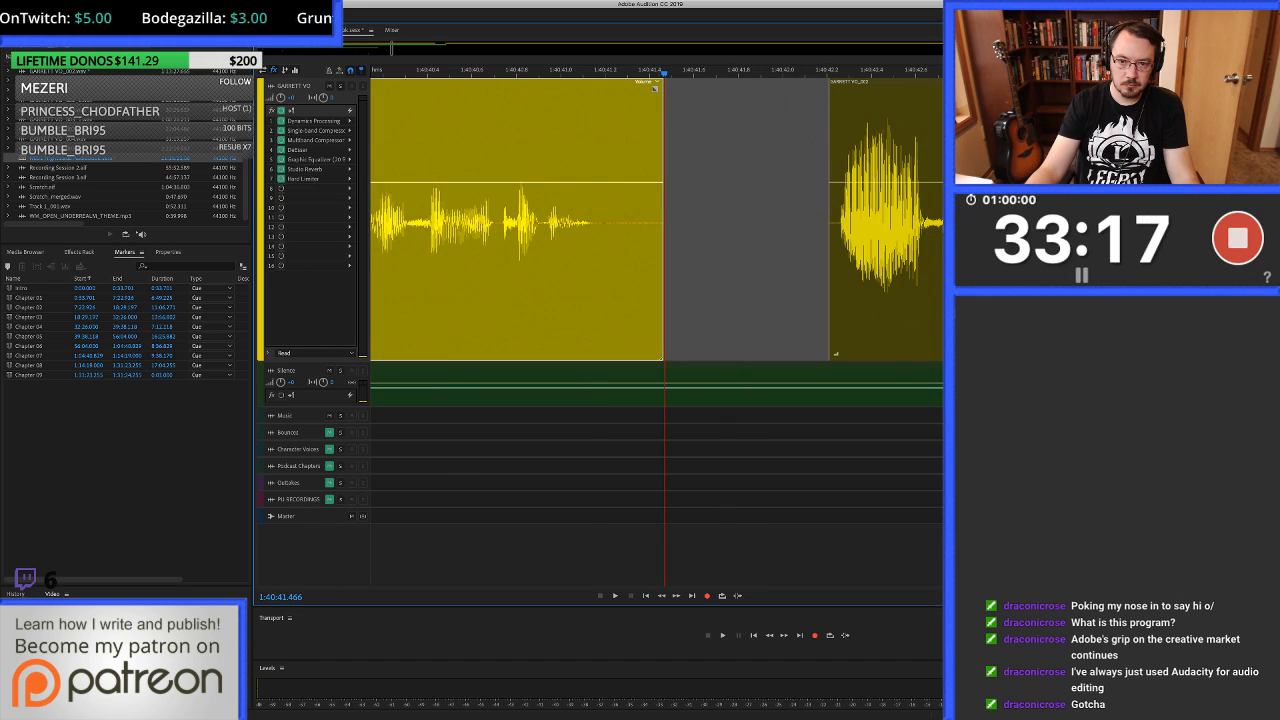
{"action": "left_click_drag", "start_coordinate": [631, 222], "coordinate": [836, 222]}
{"action": "left_click_drag", "start_coordinate": [768, 385], "coordinate": [768, 222]}
Play across the new join from about 1:40:38.8 and stop at 1:40:47.452.
{"action": "scroll", "coordinate": [768, 222], "scroll_direction": "down", "scroll_amount": 3}
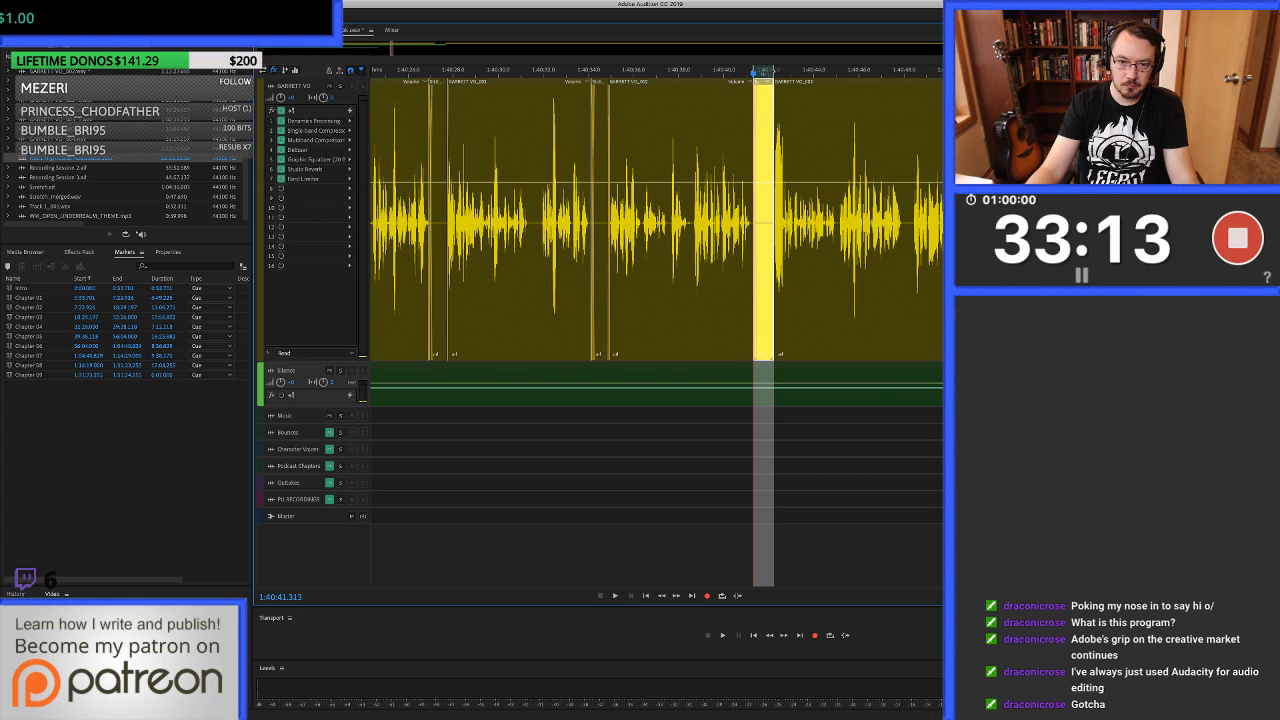
{"action": "left_click", "coordinate": [696, 222]}
{"action": "key", "text": "space"}
{"action": "scroll", "coordinate": [696, 222], "scroll_direction": "up", "scroll_amount": 3}
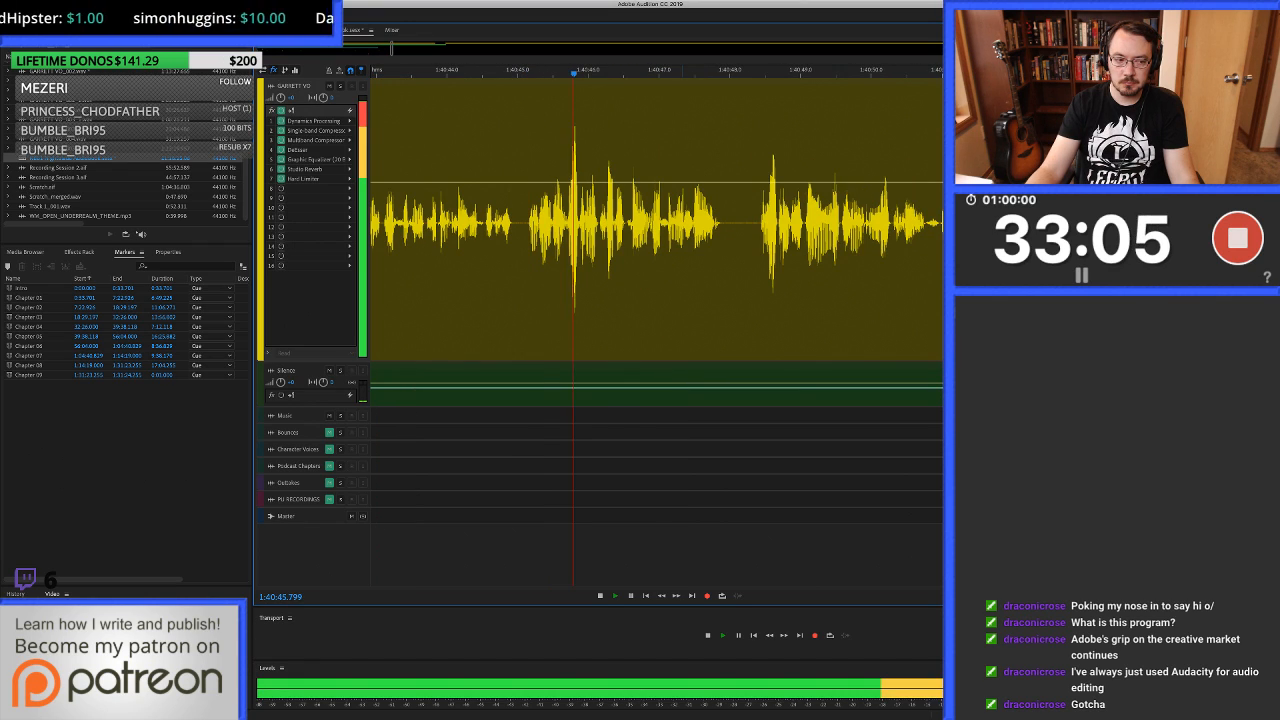
{"action": "key", "text": "space"}
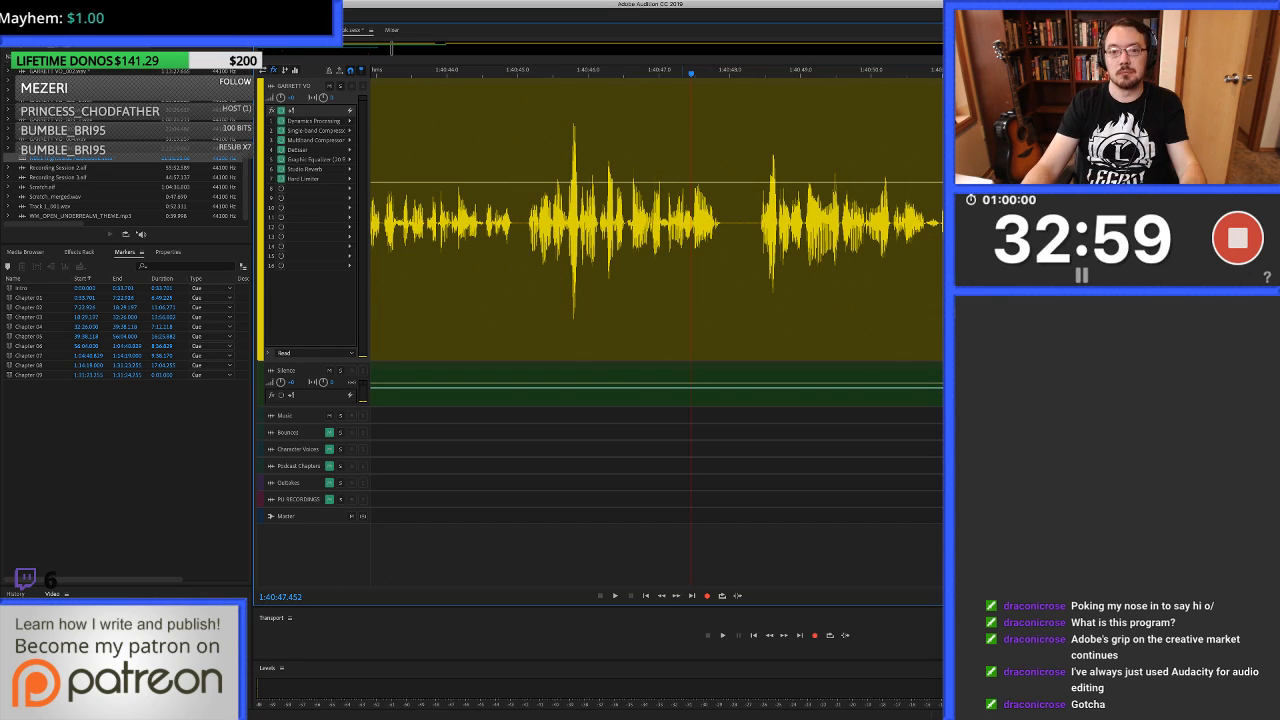
Listen on from 1:40:47.452, reposition playback to about 1:40:57.8 and stop at 1:40:59.015 to examine the waveform there.
{"action": "key", "text": "space"}
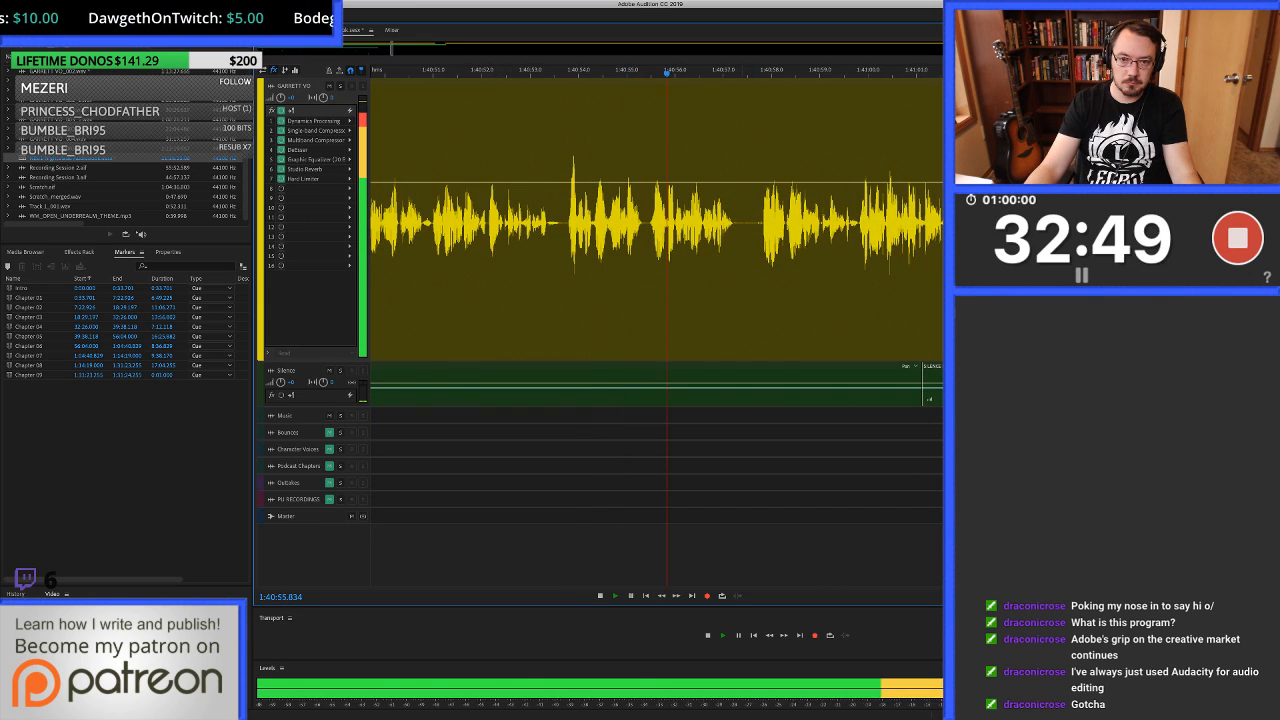
{"action": "left_click", "coordinate": [730, 270]}
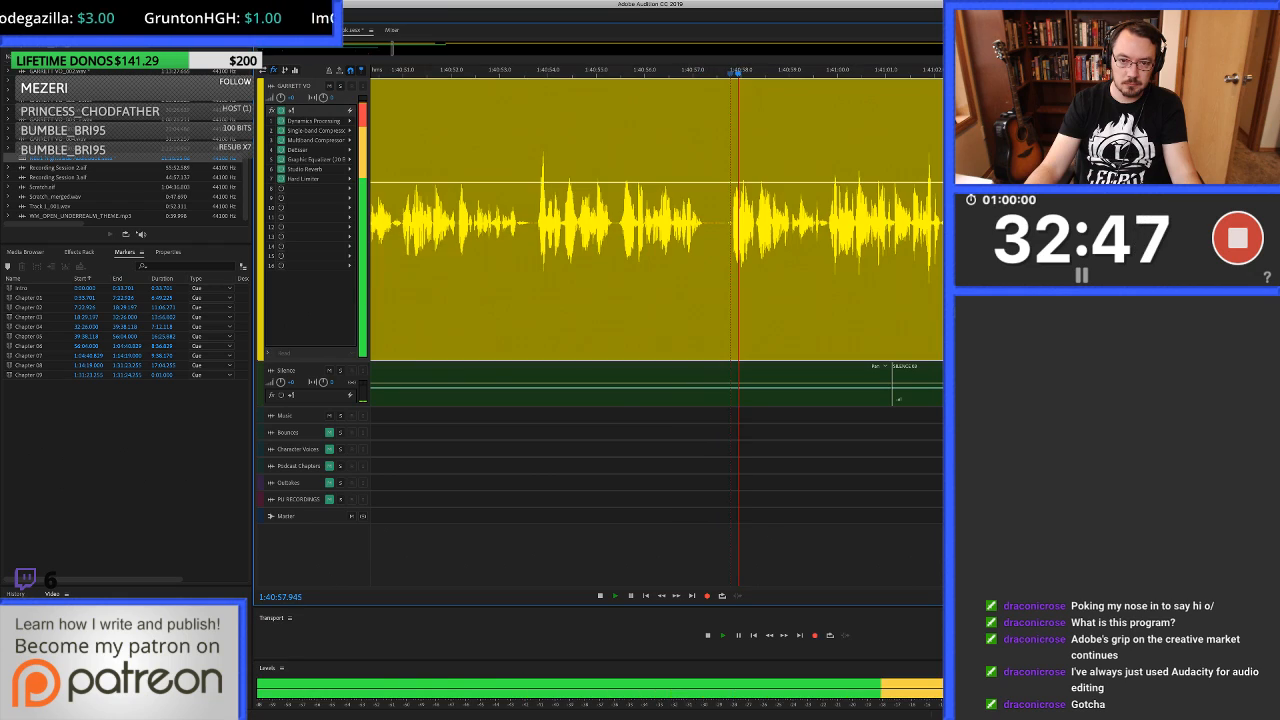
{"action": "scroll", "coordinate": [730, 270], "scroll_direction": "up", "scroll_amount": 6}
{"action": "key", "text": "space"}
{"action": "scroll", "coordinate": [656, 220], "scroll_direction": "down", "scroll_amount": 3}
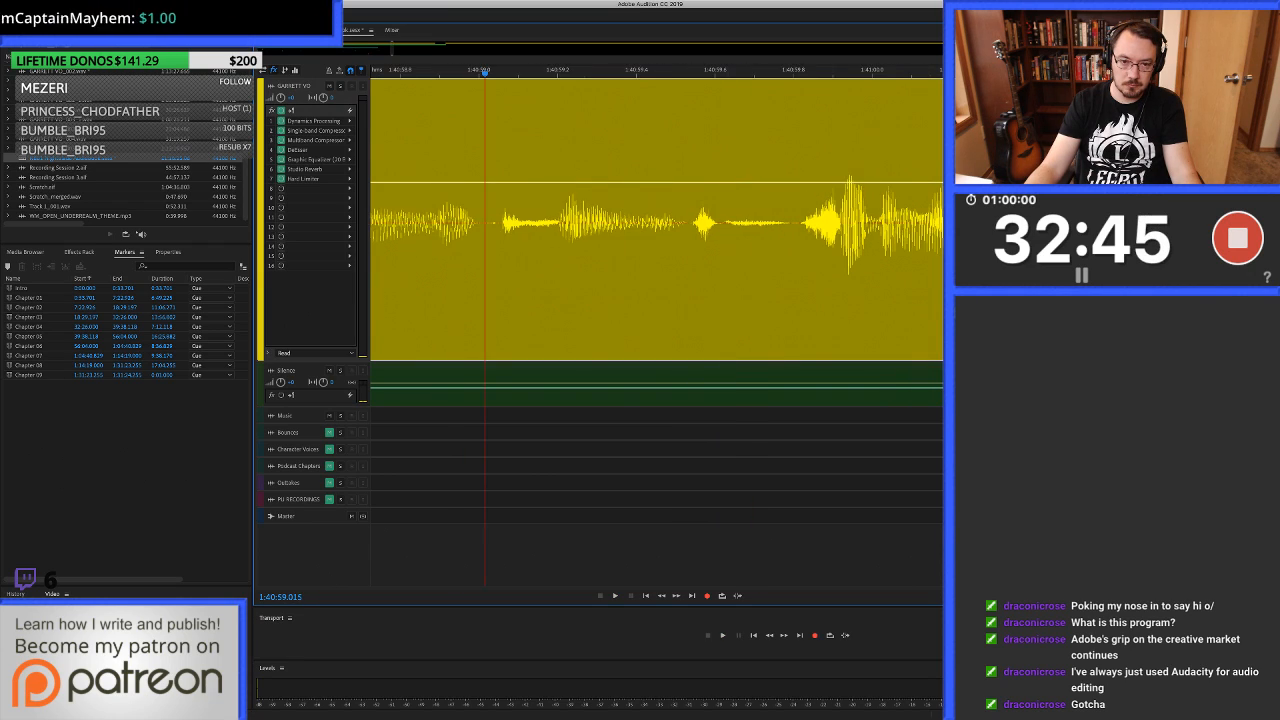
Try to heal the click in the pause from 1:40:57.700 to about 1:40:57.81, then return to the multitrack session.
{"action": "double_click", "coordinate": [565, 250]}
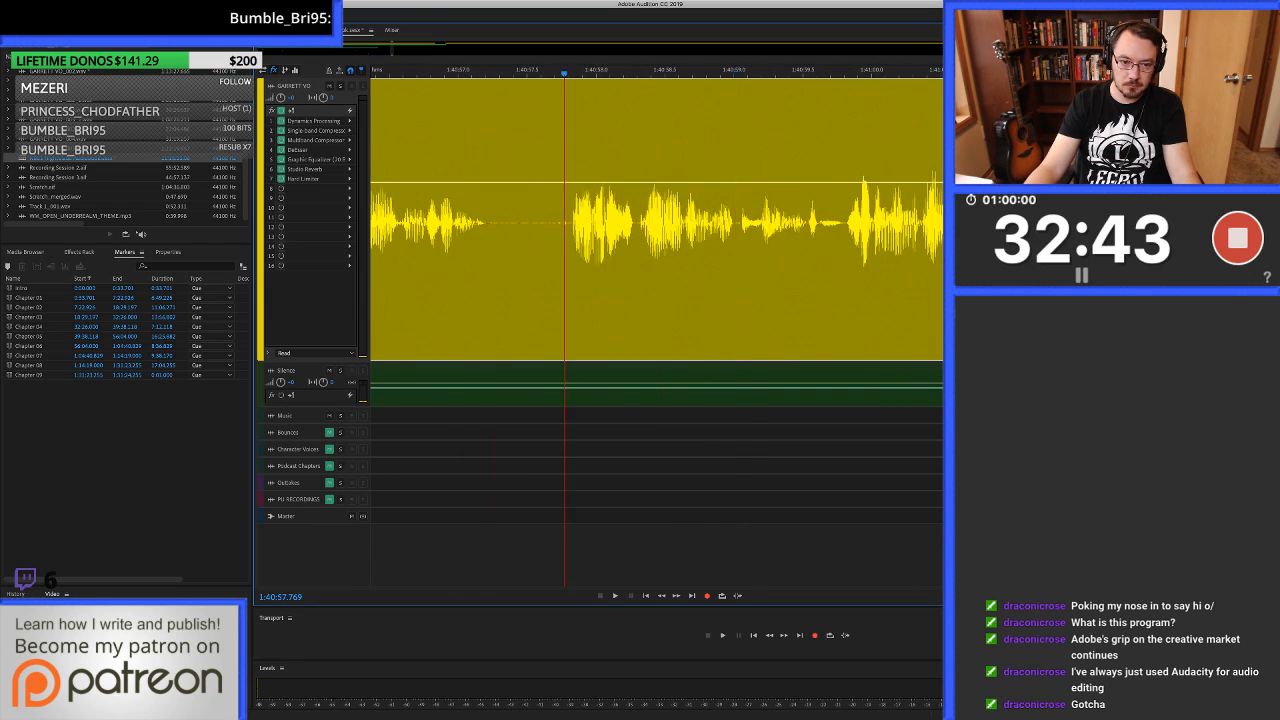
{"action": "left_click_drag", "start_coordinate": [462, 320], "coordinate": [480, 320]}
{"action": "key", "text": "super+u"}
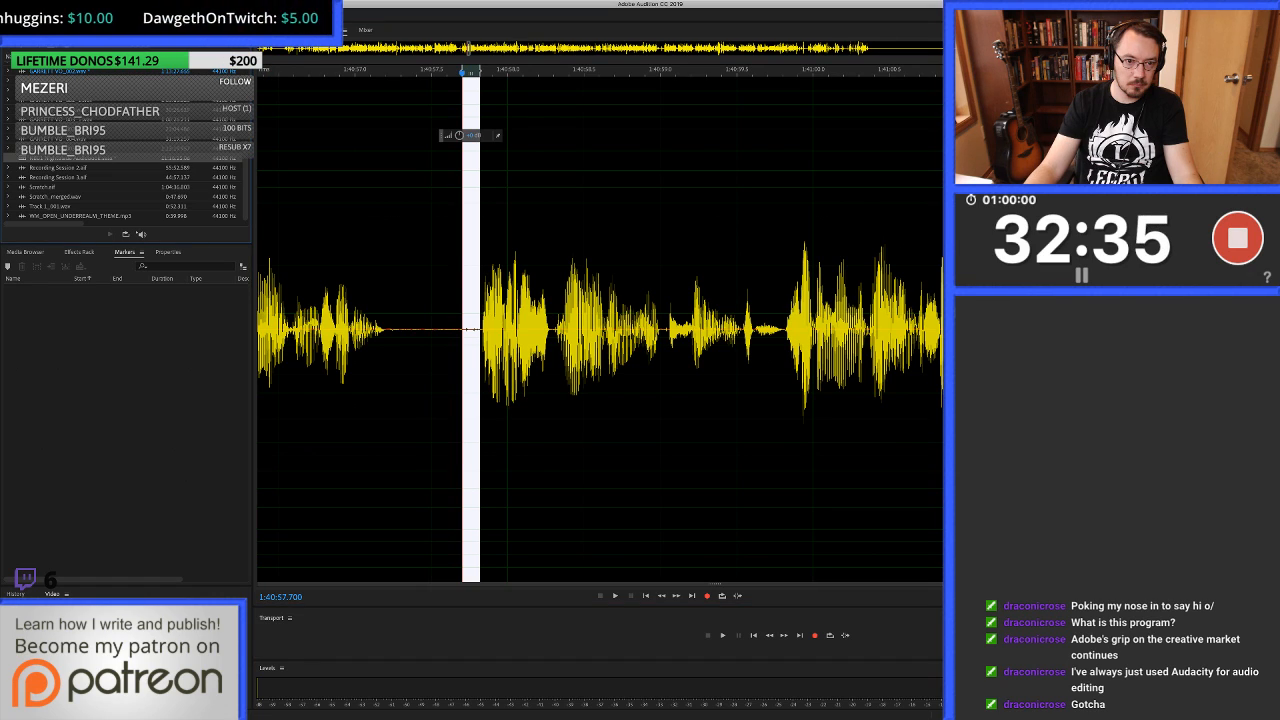
{"action": "key", "text": "0"}
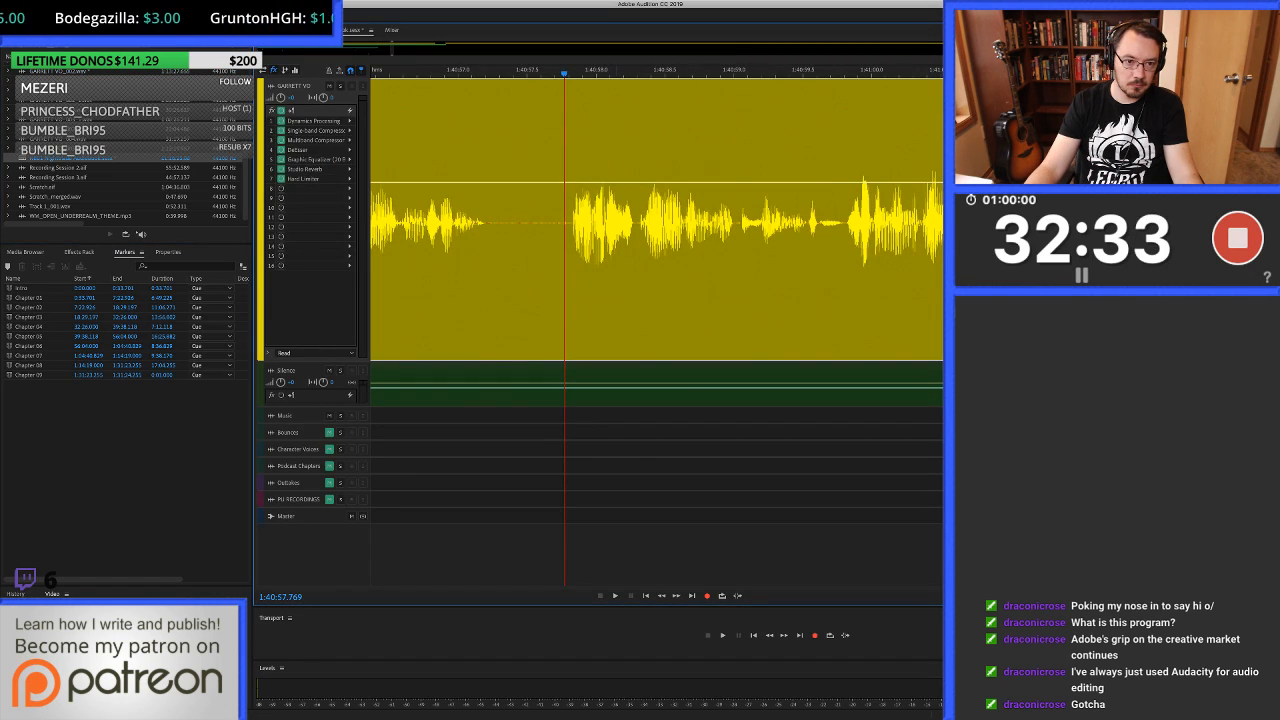
Play across the healed pause and stop at 1:40:57.761 to check for remaining noise.
{"action": "key", "text": "minus"}
{"action": "key", "text": "minus"}
{"action": "key", "text": "minus"}
{"action": "key", "text": "space"}
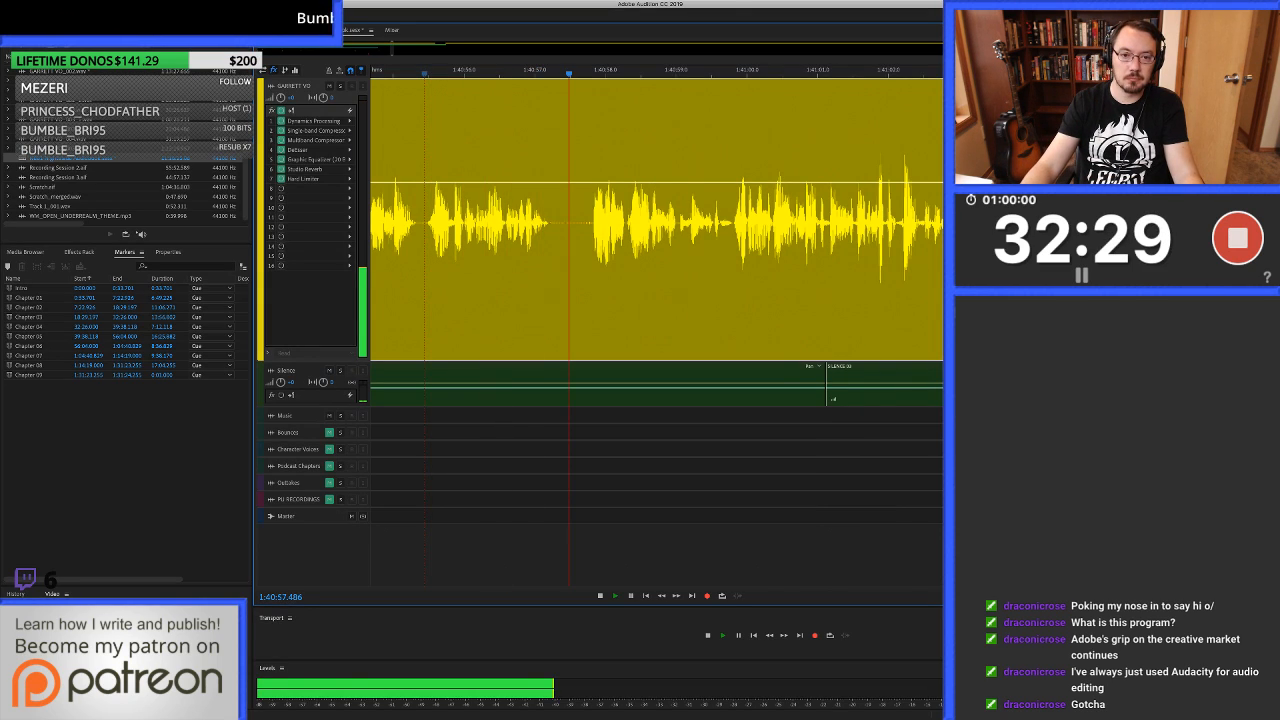
{"action": "key", "text": "space"}
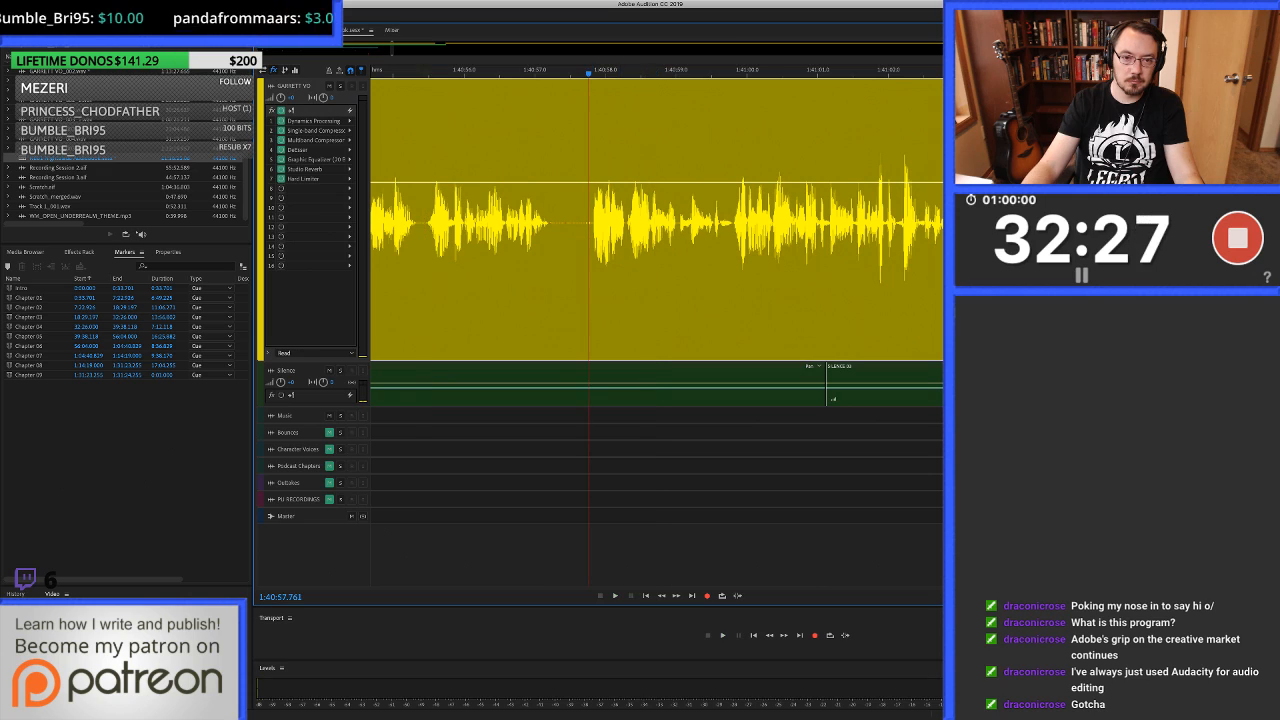
Delete the noisy stretch from about 1:40:57.68 to 1:40:57.81 and fill from 1:40:57.630 to about 1:40:57.82 with clean silence.
{"action": "key", "text": "equal"}
{"action": "key", "text": "equal"}
{"action": "key", "text": "equal"}
{"action": "left_click_drag", "start_coordinate": [547, 270], "coordinate": [612, 270]}
{"action": "key", "text": "Delete"}
{"action": "left_click_drag", "start_coordinate": [520, 270], "coordinate": [620, 270]}
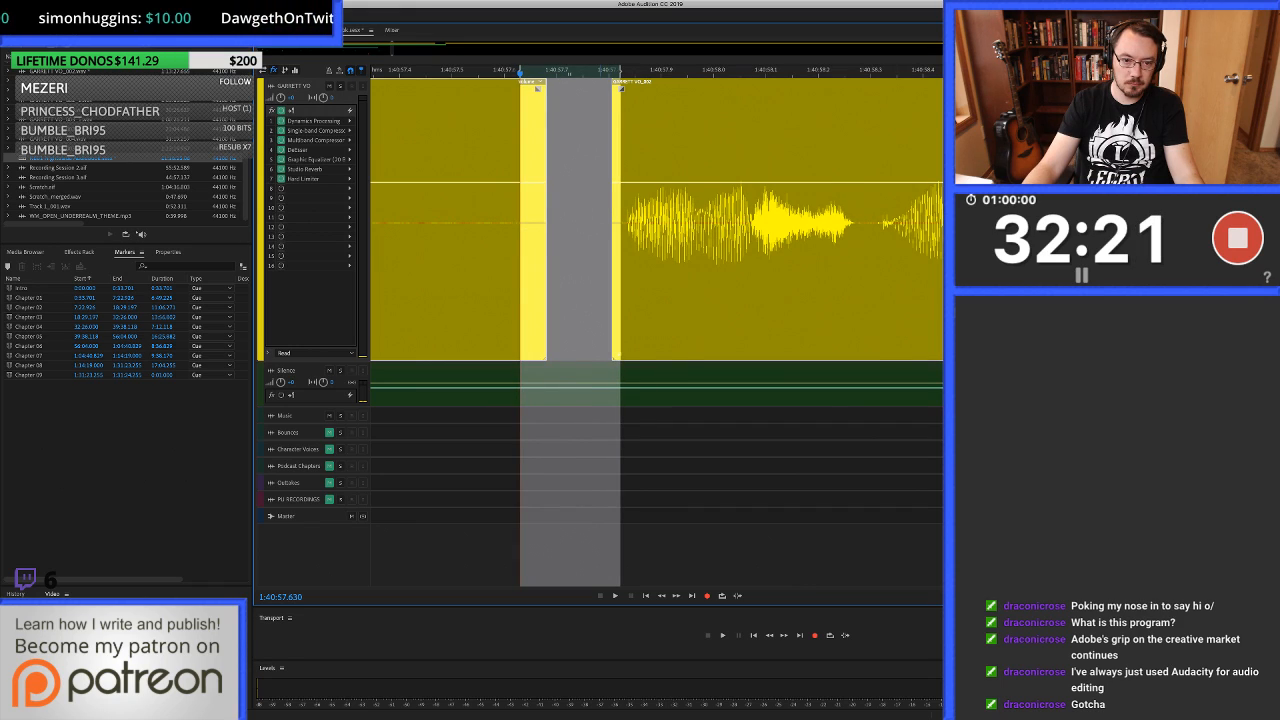
{"action": "left_click_drag", "start_coordinate": [570, 390], "coordinate": [570, 270]}
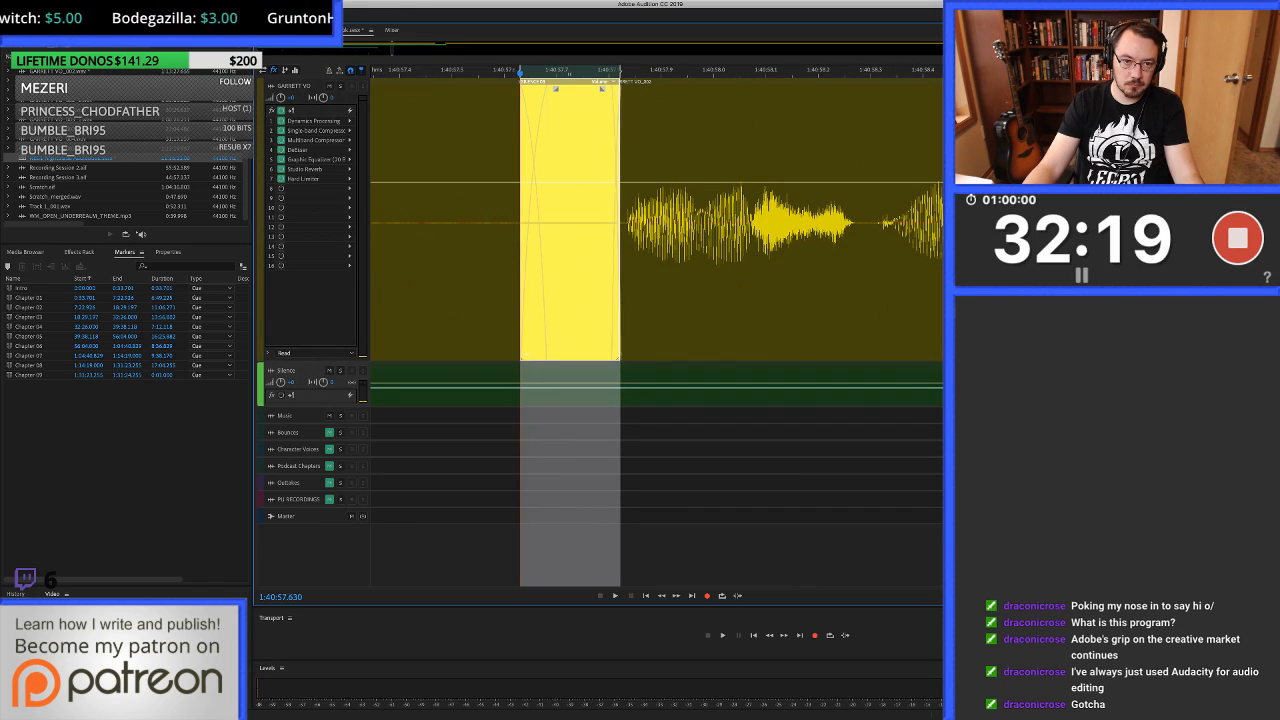
{"action": "scroll", "coordinate": [660, 270], "scroll_direction": "down", "scroll_amount": 6}
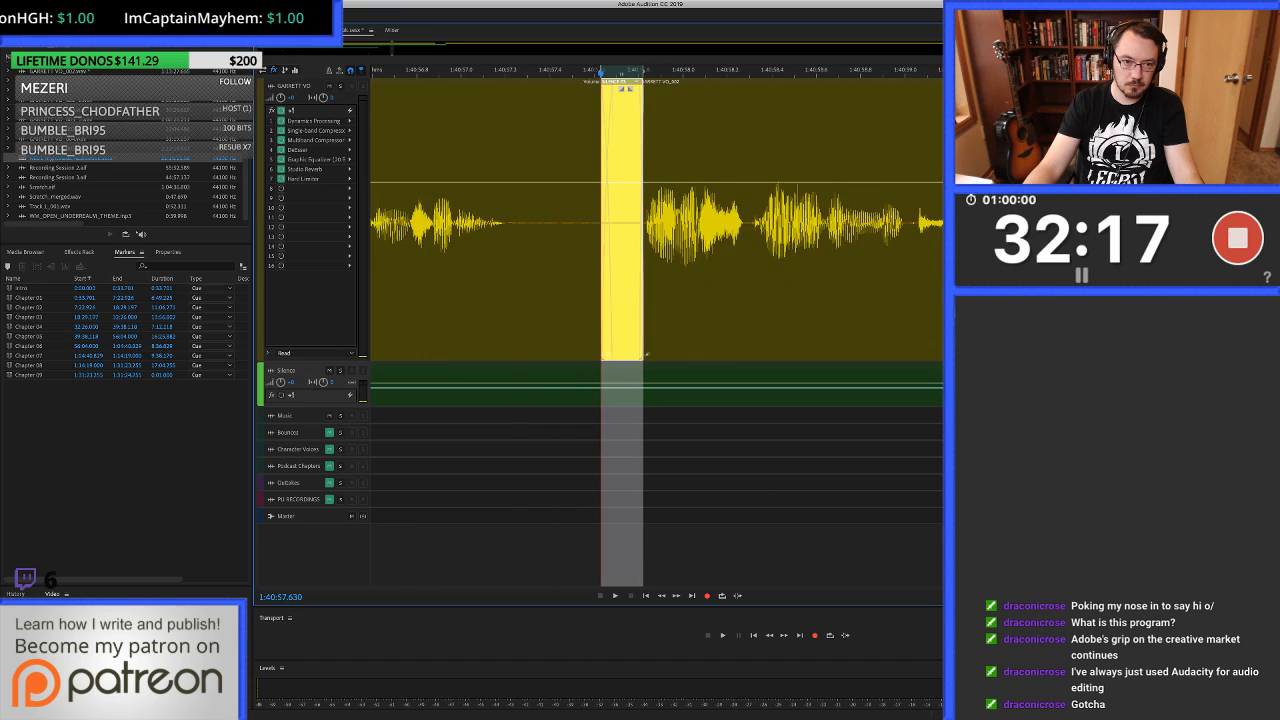
Play across the filled gap from about 1:40:56.8 and listen on to about 1:41:09.7.
{"action": "left_click", "coordinate": [405, 270]}
{"action": "key", "text": "space"}
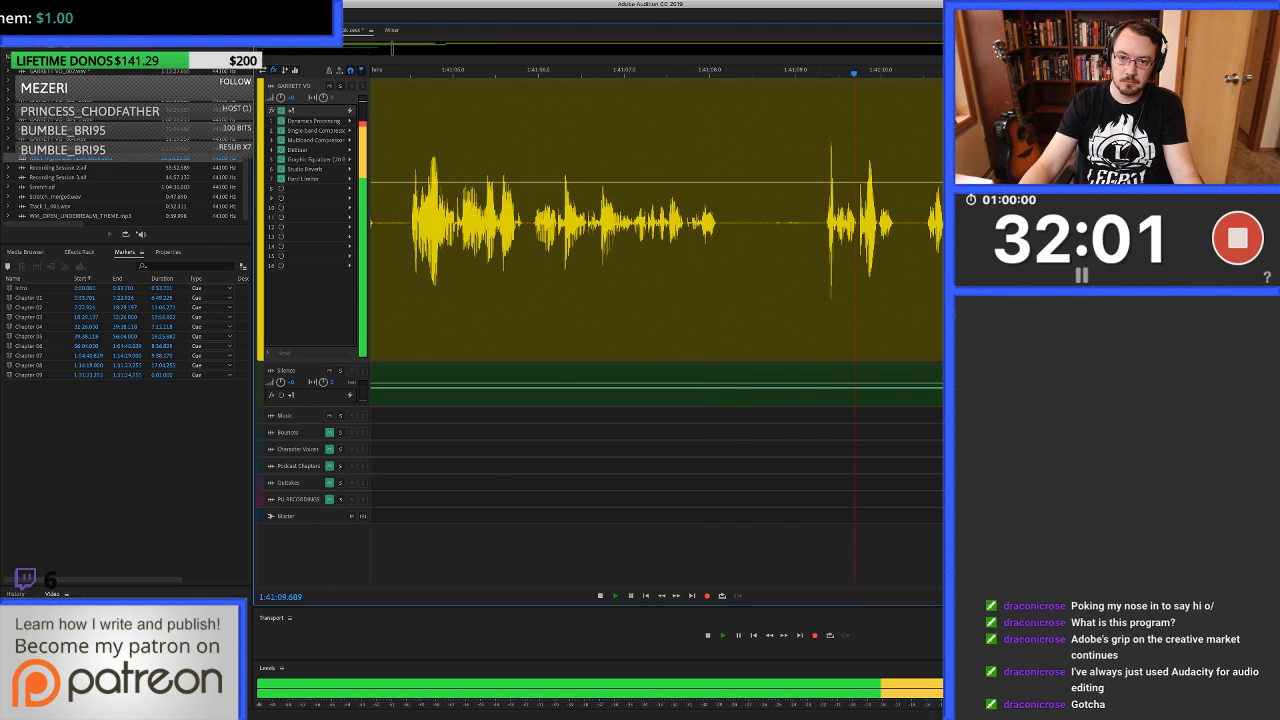
{"action": "key", "text": "space"}
Tighten the pause after 1:41:08 with a ripple delete and fill it from 1:41:08.210 to about 1:41:09.05 with clean silence.
{"action": "key", "text": "equal"}
{"action": "key", "text": "equal"}
{"action": "left_click_drag", "start_coordinate": [829, 290], "coordinate": [474, 290]}
{"action": "key", "text": "shift+BackSpace"}
{"action": "left_click", "coordinate": [534, 290]}
{"action": "key", "text": "alt+bracketright"}
{"action": "left_click_drag", "start_coordinate": [686, 223], "coordinate": [747, 231]}
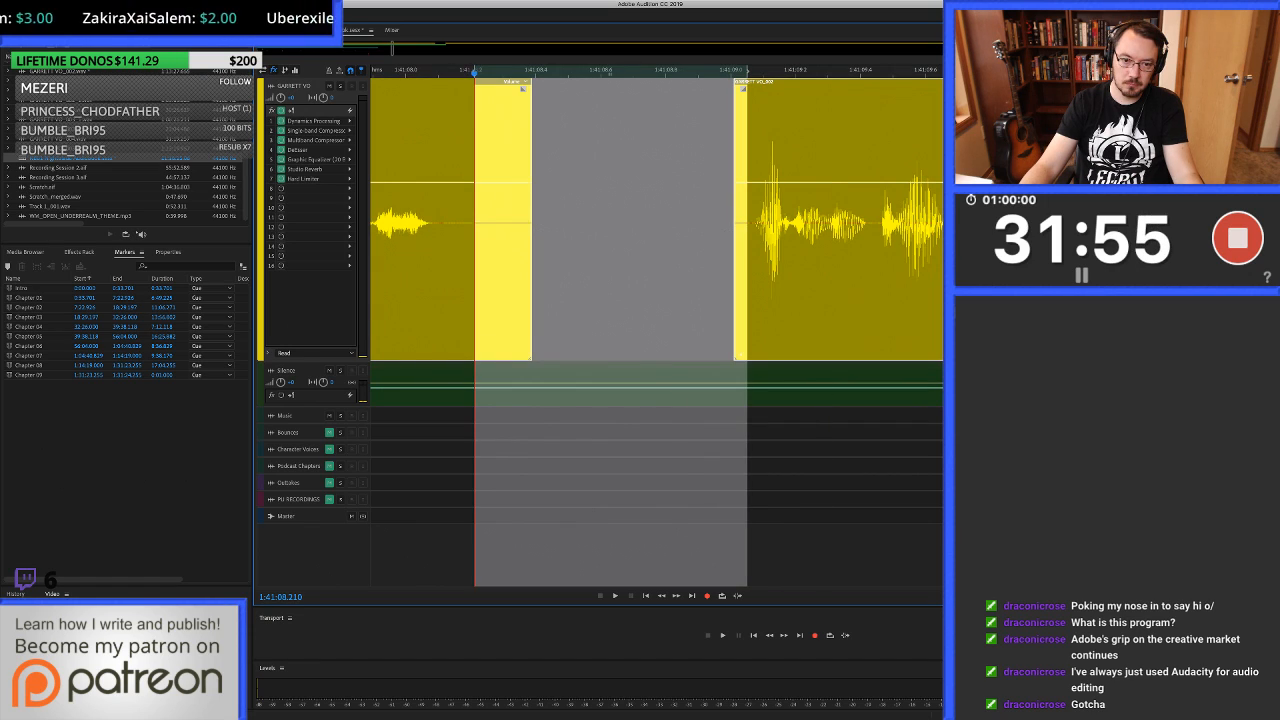
{"action": "left_click_drag", "start_coordinate": [640, 368], "coordinate": [640, 223]}
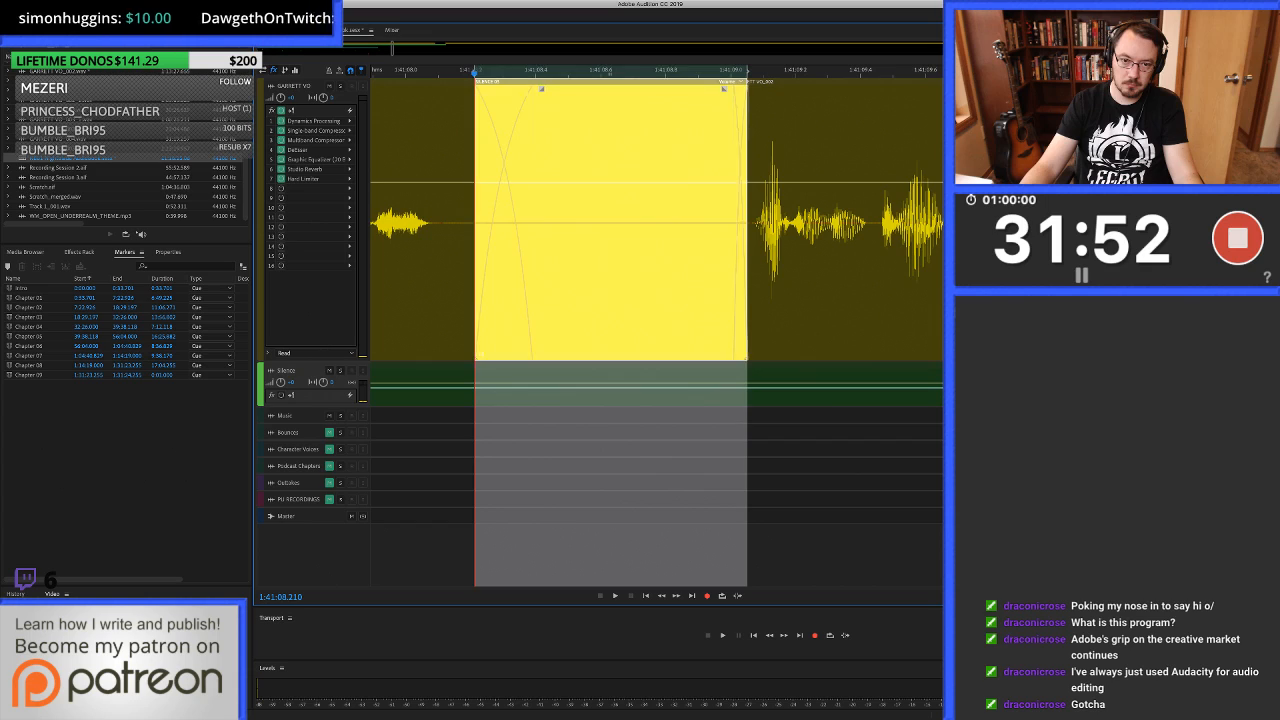
{"action": "scroll", "coordinate": [940, 226], "scroll_direction": "down", "scroll_amount": 5}
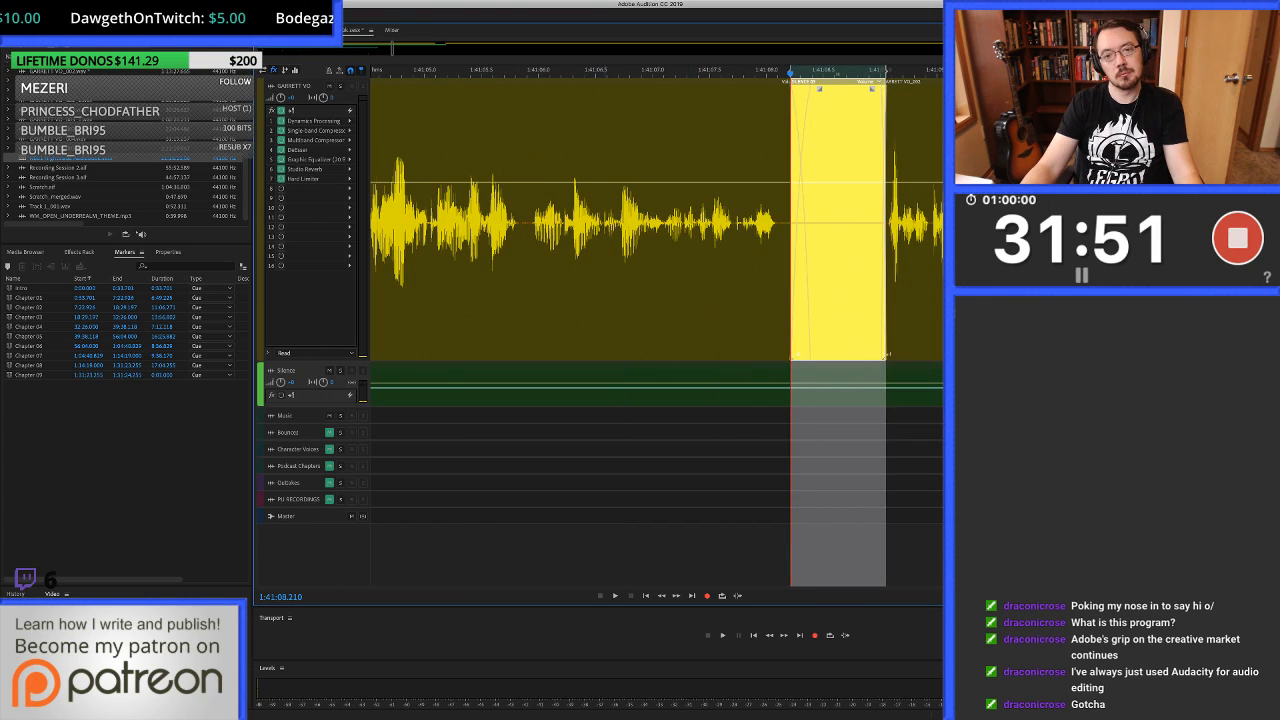
Play across the tightened pause from about 1:41:06.6 and stop at 1:41:13.069.
{"action": "left_click", "coordinate": [604, 226]}
{"action": "key", "text": "space"}
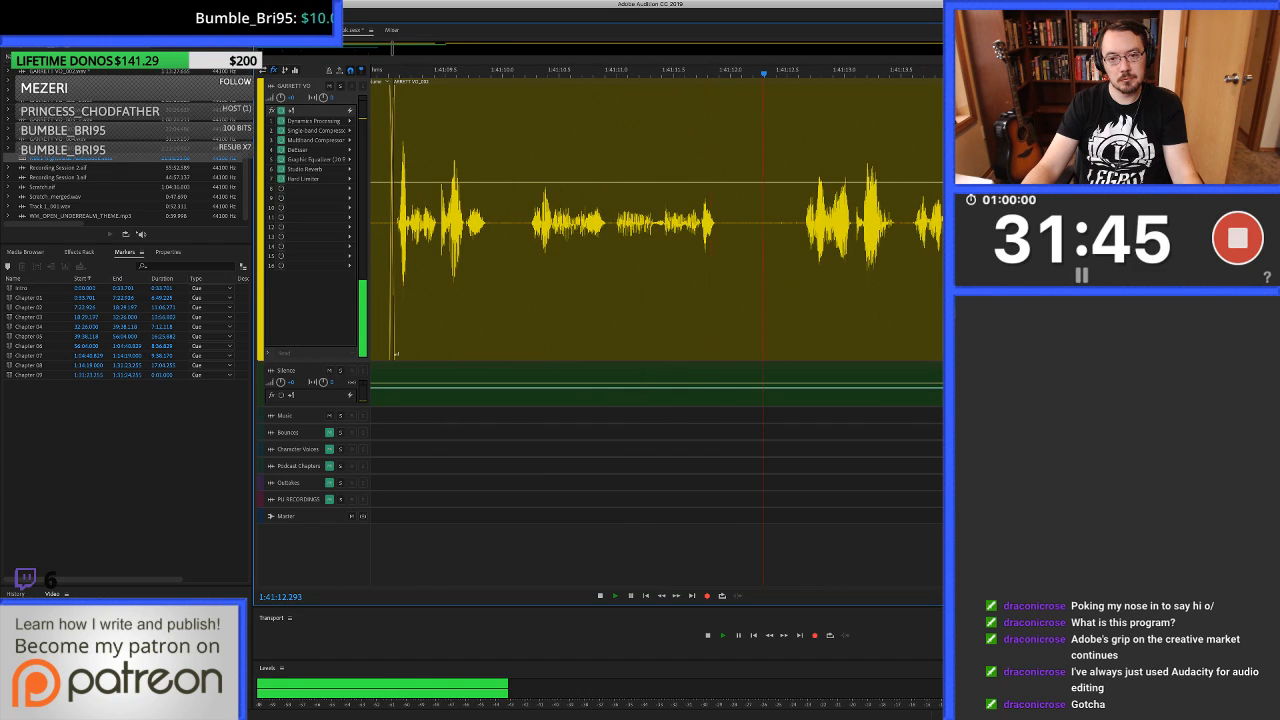
{"action": "key", "text": "space"}
Try to heal the click near 1:41:12.517 in the source waveform, then return to the multitrack session.
{"action": "scroll", "coordinate": [797, 222], "scroll_direction": "up", "scroll_amount": 3}
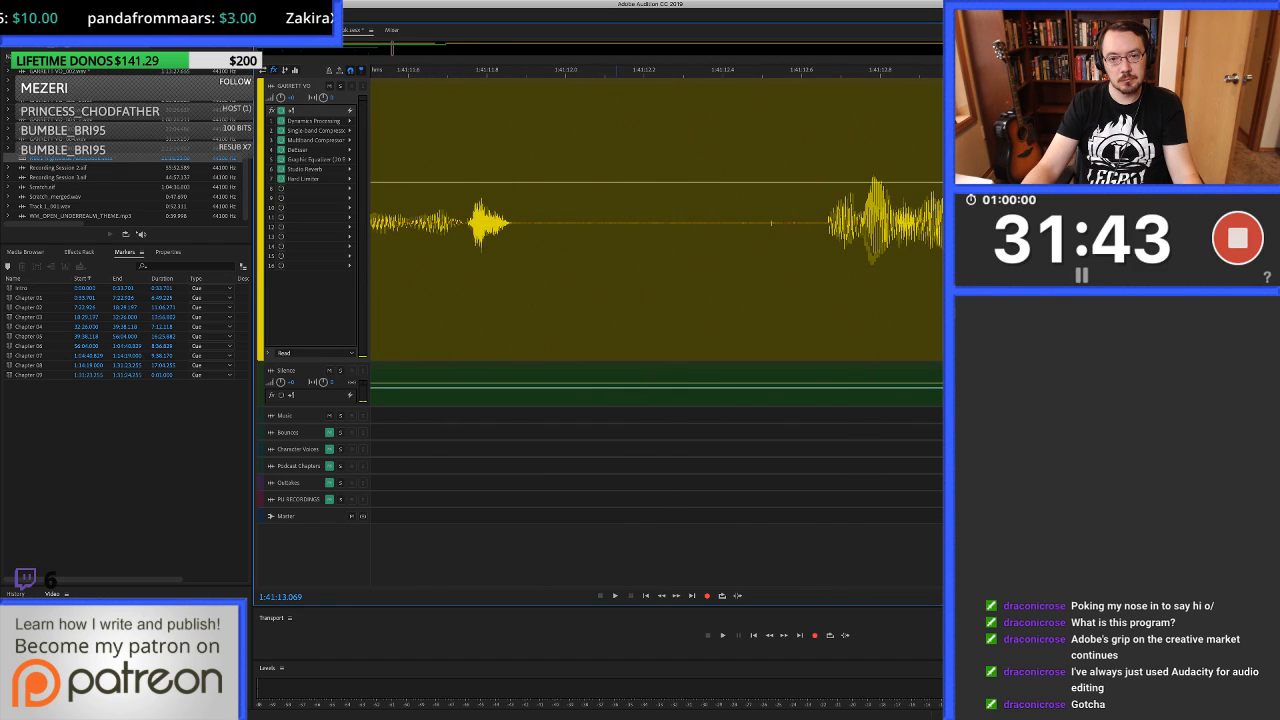
{"action": "double_click", "coordinate": [769, 223]}
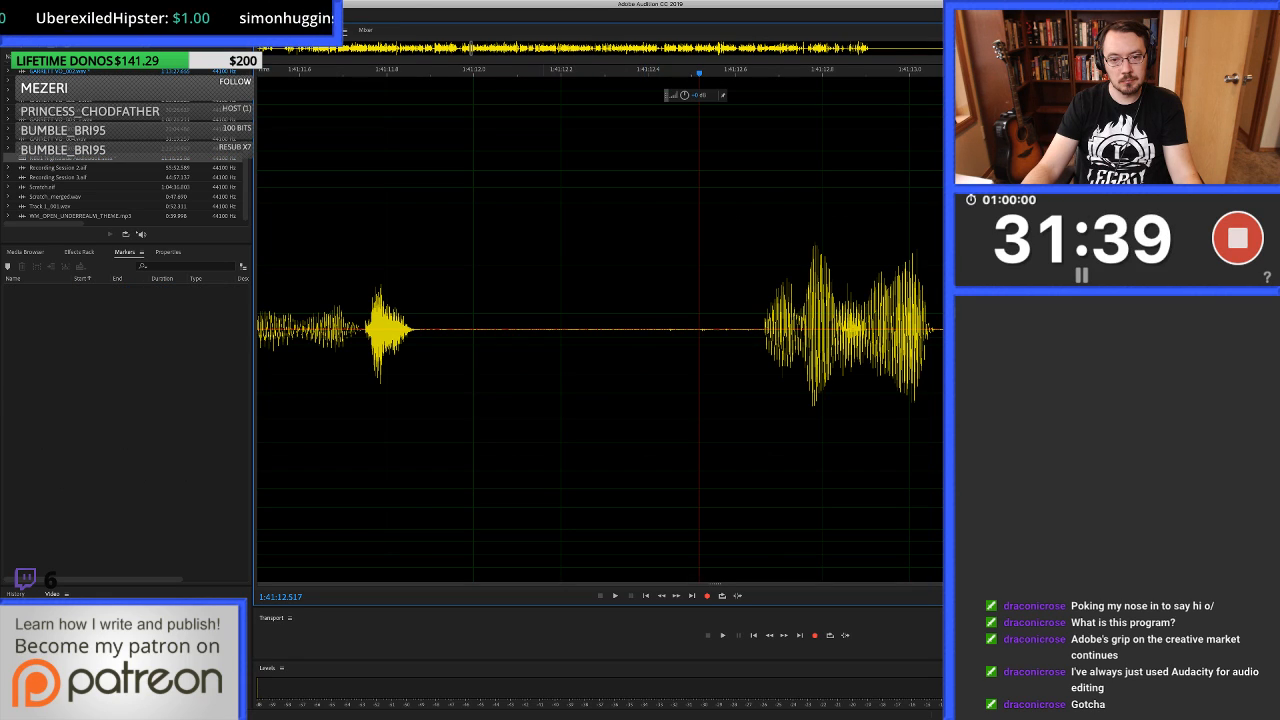
{"action": "left_click_drag", "start_coordinate": [537, 330], "coordinate": [755, 330]}
{"action": "key", "text": "super+u"}
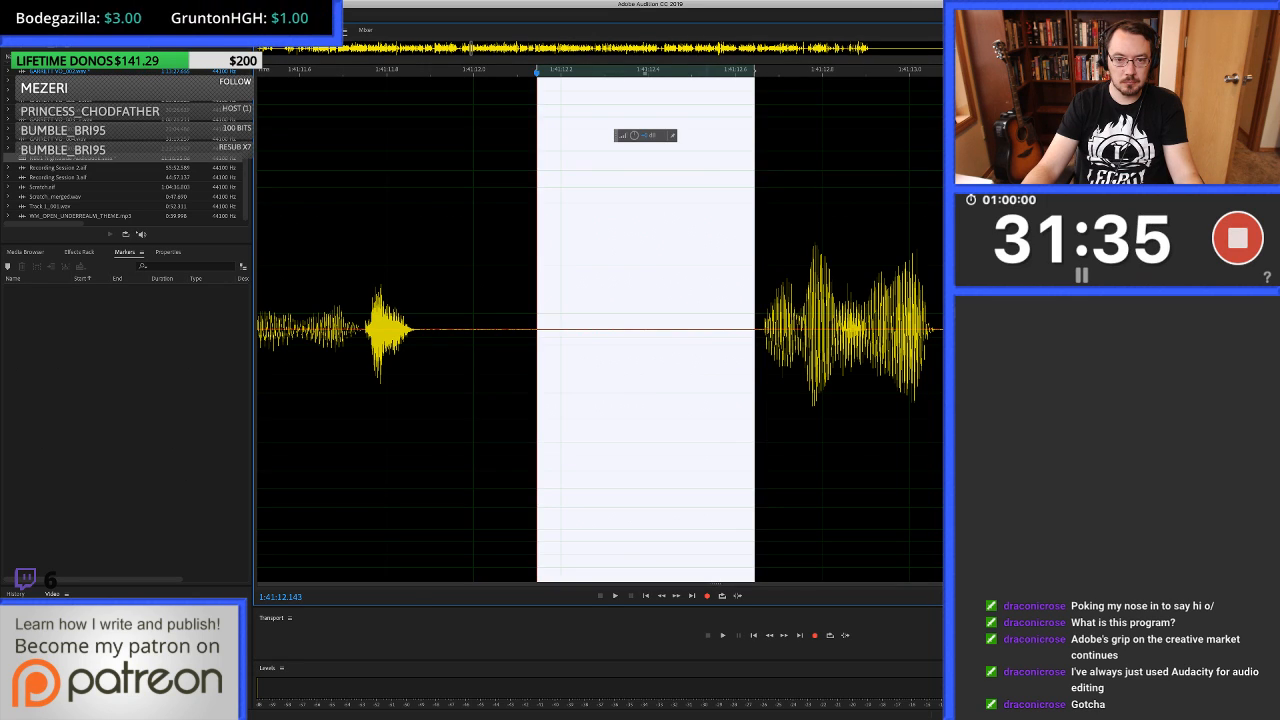
{"action": "left_click_drag", "start_coordinate": [698, 330], "coordinate": [708, 330]}
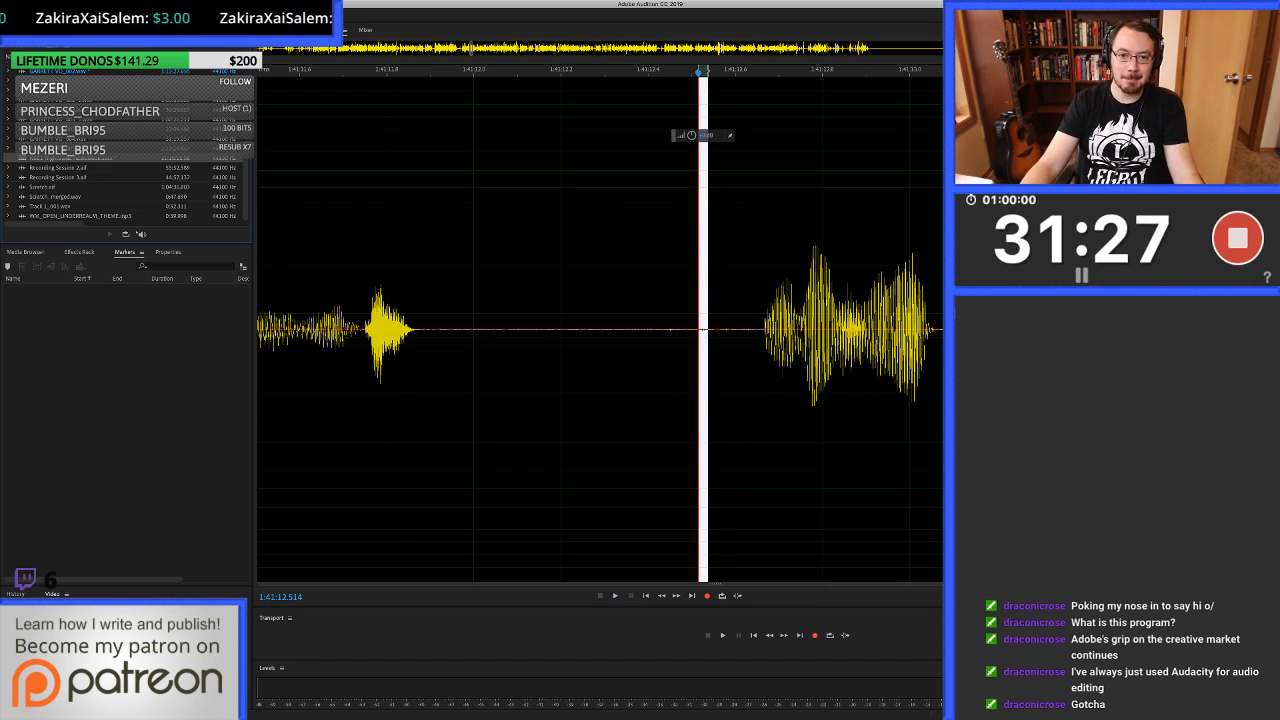
{"action": "key", "text": "0"}
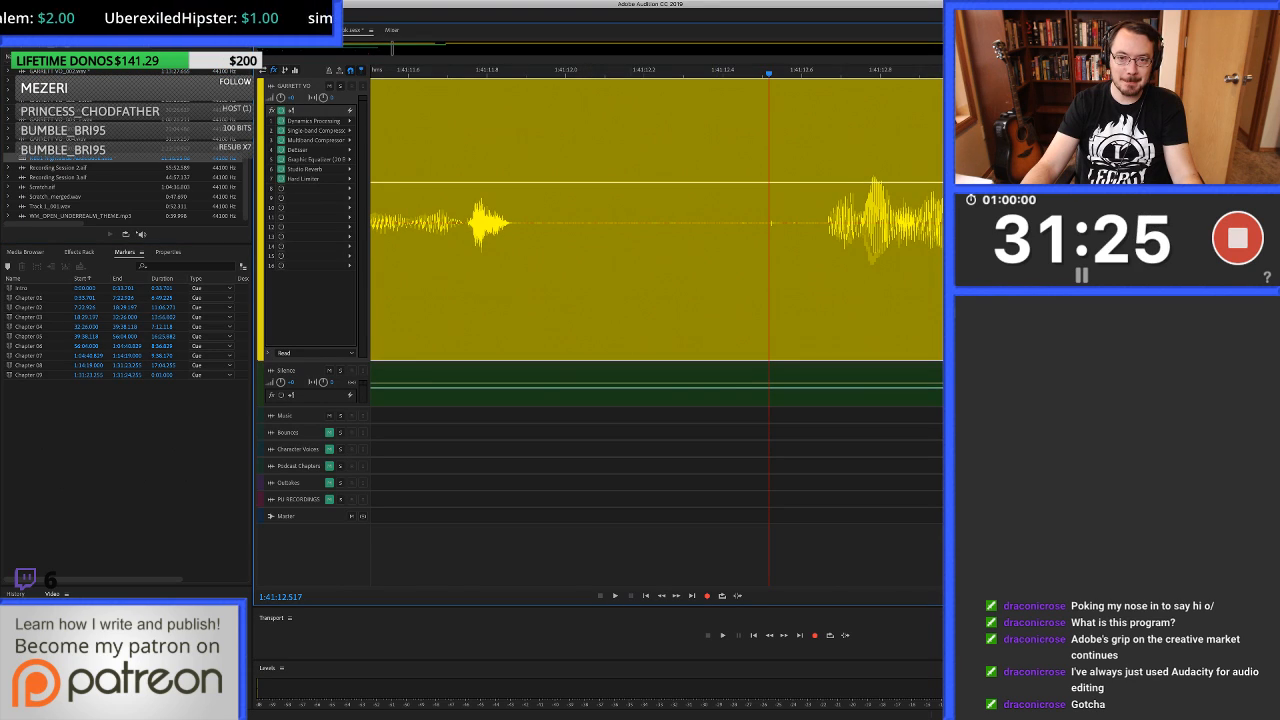
Delete the pause from 1:41:12.145 to about 1:41:12.62 and fill from 1:41:11.965 to about 1:41:12.65 with clean silence.
{"action": "left_click_drag", "start_coordinate": [623, 222], "coordinate": [810, 222]}
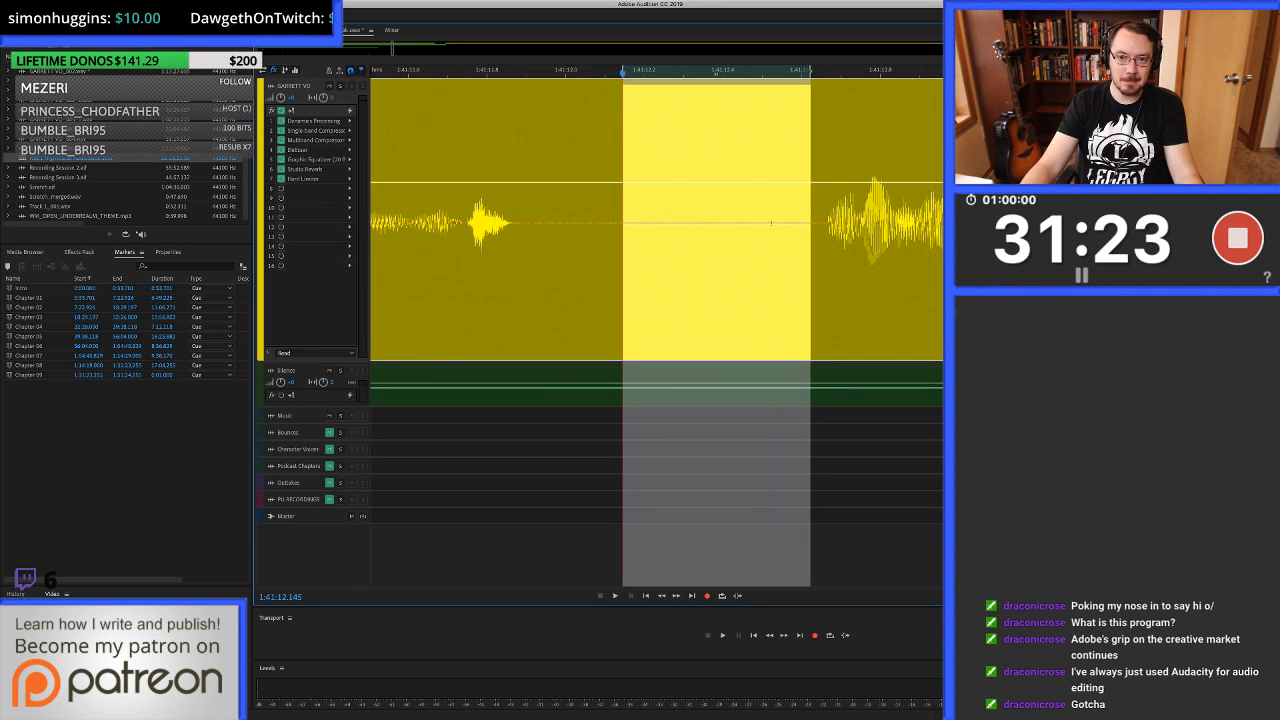
{"action": "key", "text": "Delete"}
{"action": "left_click_drag", "start_coordinate": [552, 222], "coordinate": [822, 222]}
{"action": "left_click_drag", "start_coordinate": [716, 386], "coordinate": [716, 222]}
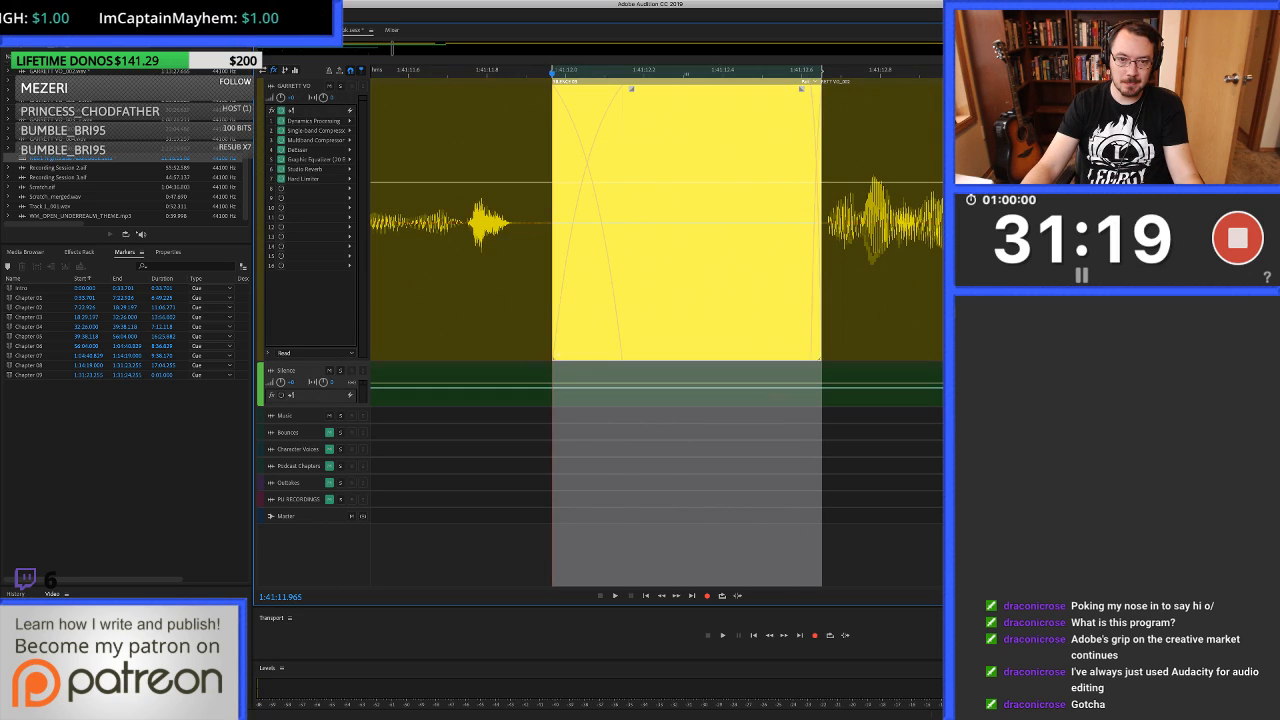
Play across the new silence from about 1:41:10.65 and listen on to about 1:41:15.1.
{"action": "scroll", "coordinate": [716, 222], "scroll_direction": "down", "scroll_amount": 5}
{"action": "left_click", "coordinate": [593, 222]}
{"action": "key", "text": "space"}
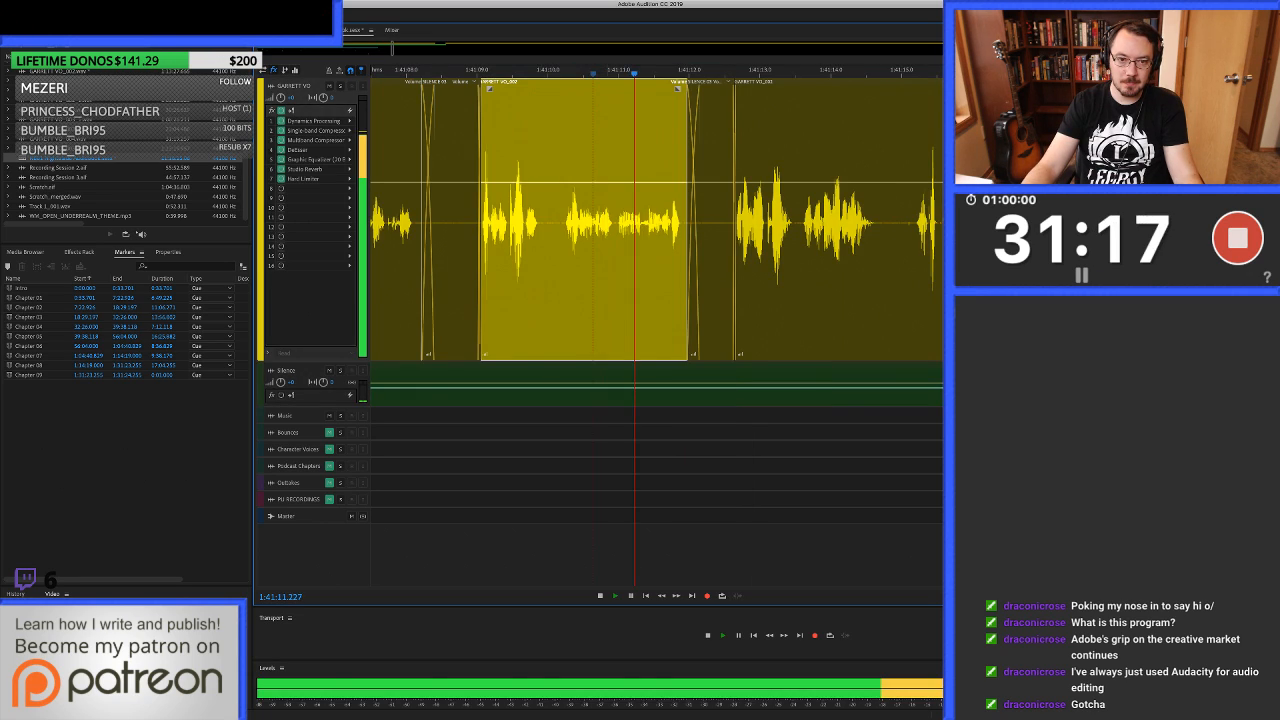
{"action": "scroll", "coordinate": [593, 222], "scroll_direction": "right", "scroll_amount": 2}
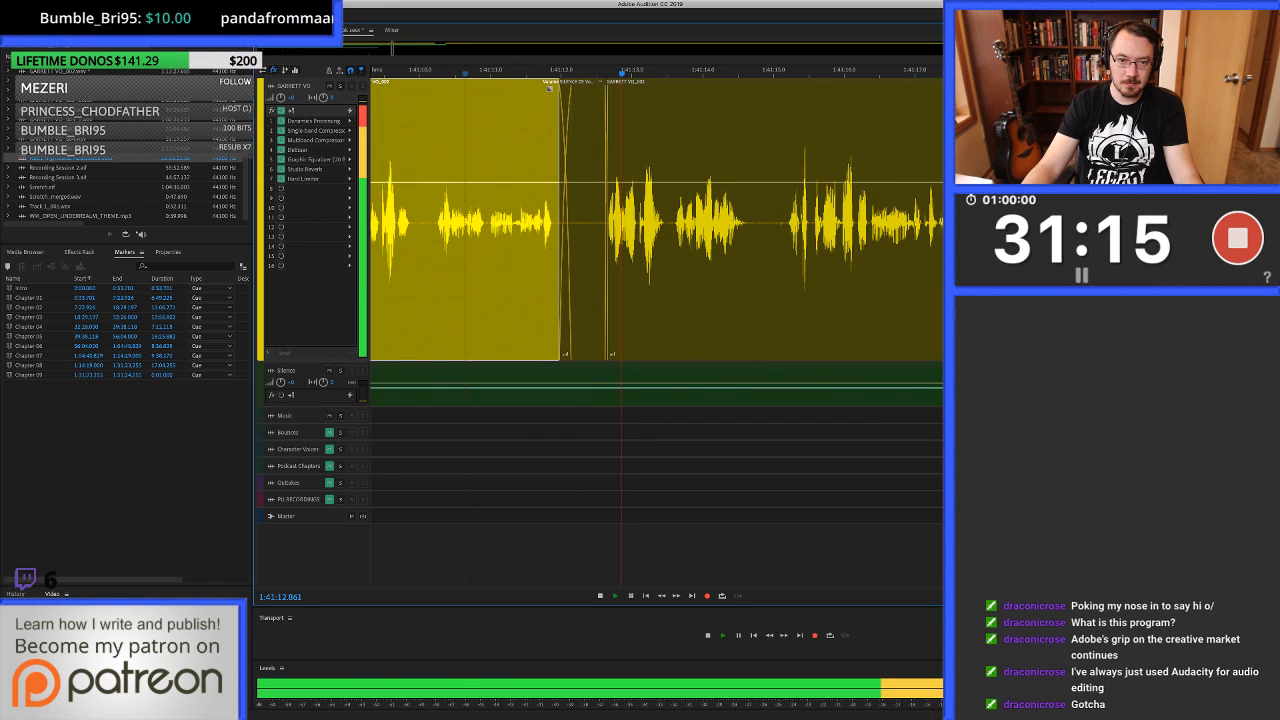
{"action": "scroll", "coordinate": [656, 222], "scroll_direction": "right", "scroll_amount": 2}
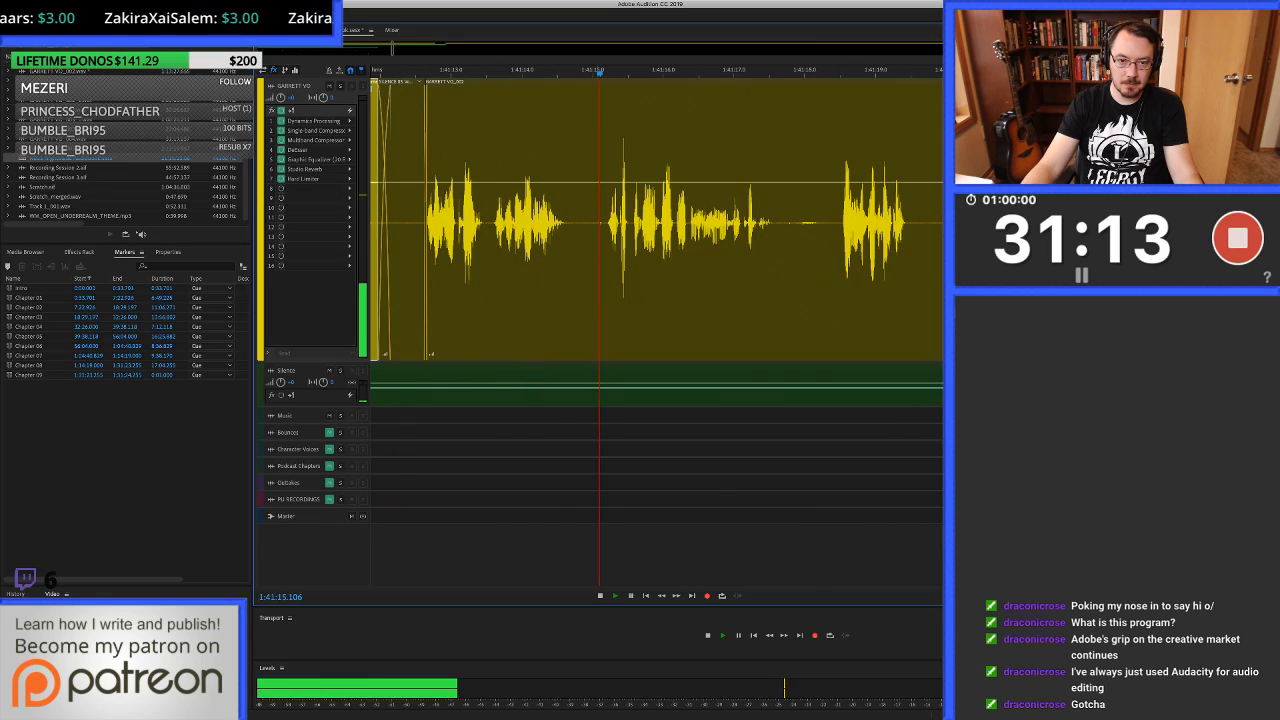
Heal the click at 1:41:15.105 in the source waveform, covering 1:41:15.099 to about 1:41:15.12.
{"action": "double_click", "coordinate": [599, 222]}
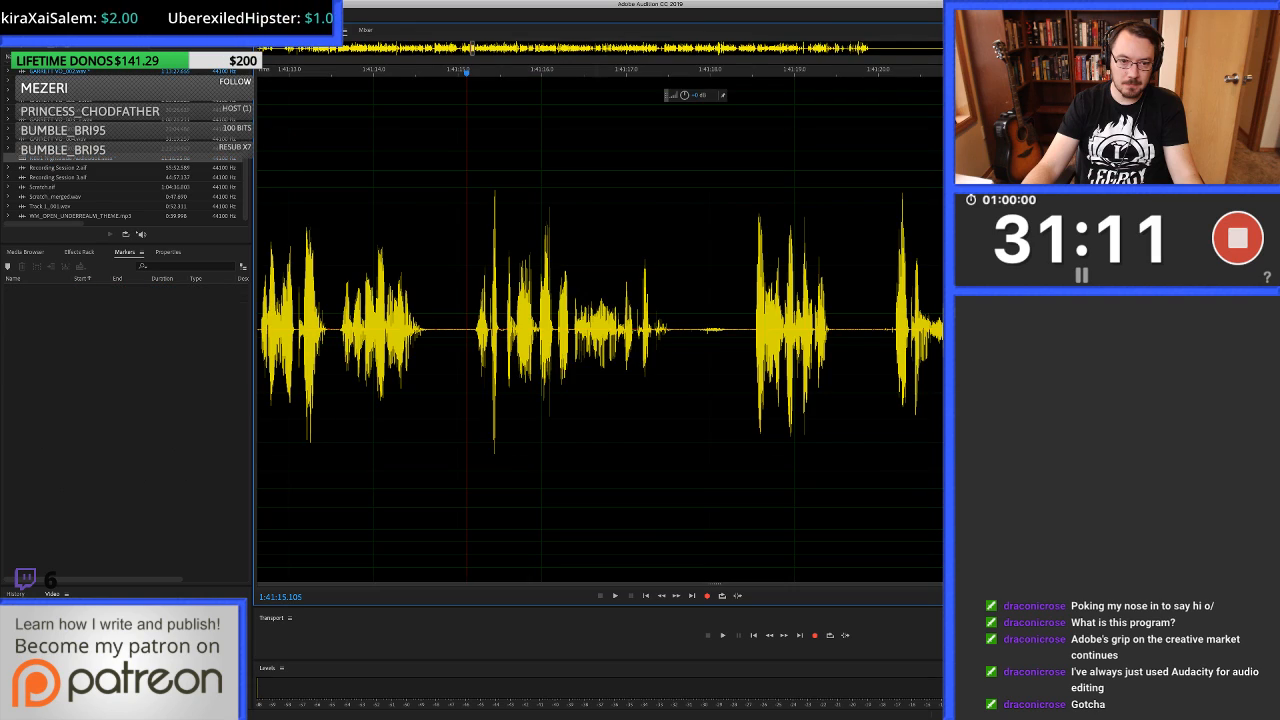
{"action": "scroll", "coordinate": [600, 330], "scroll_direction": "up", "scroll_amount": 5}
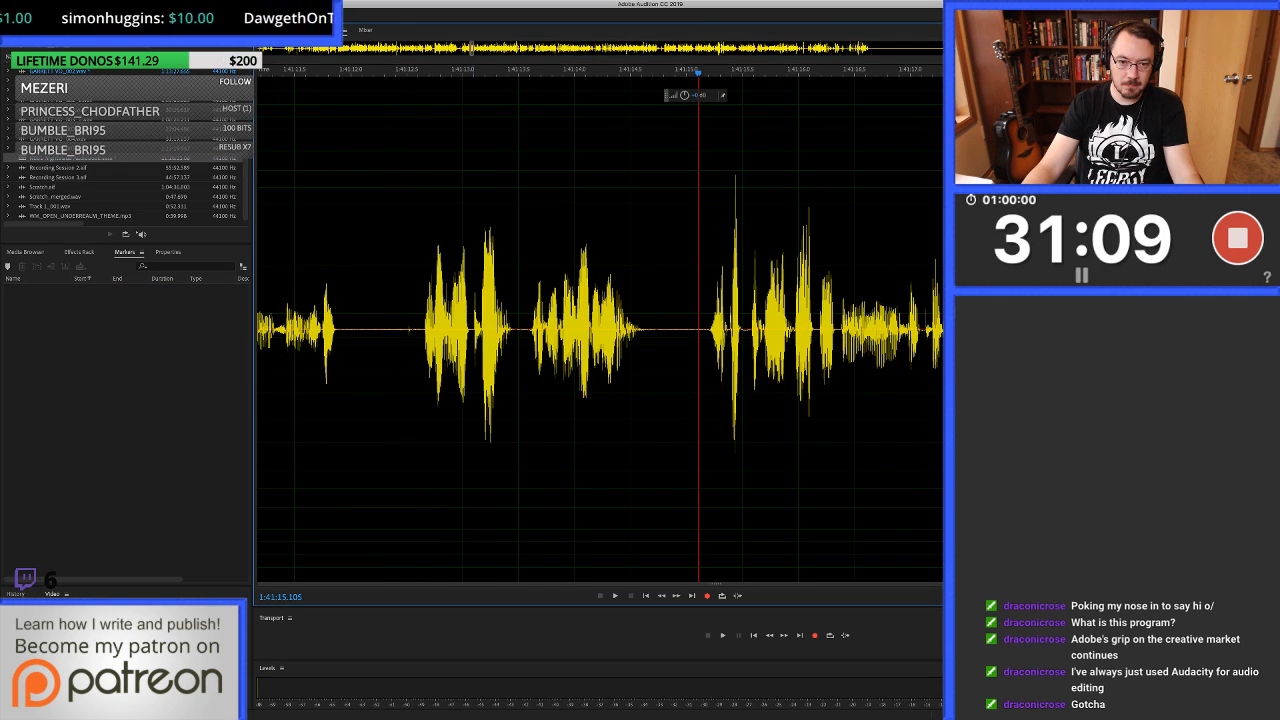
{"action": "scroll", "coordinate": [697, 330], "scroll_direction": "up", "scroll_amount": 6}
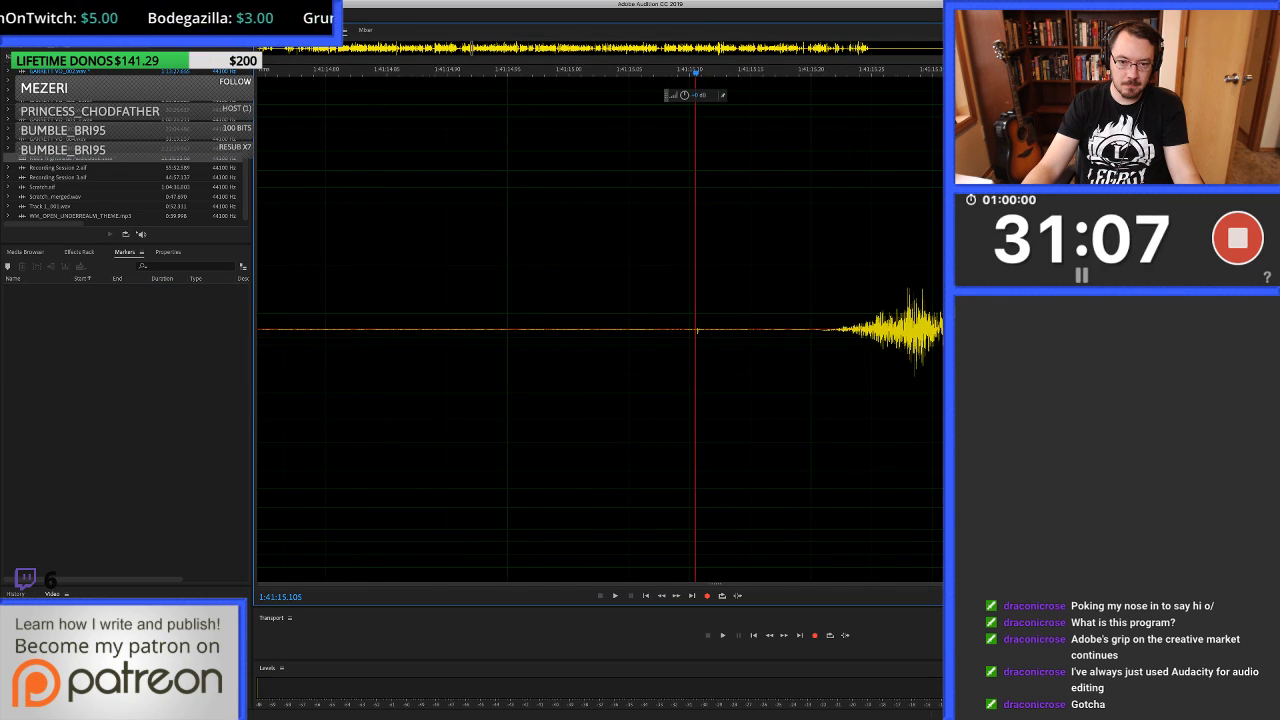
{"action": "left_click_drag", "start_coordinate": [687, 330], "coordinate": [723, 330]}
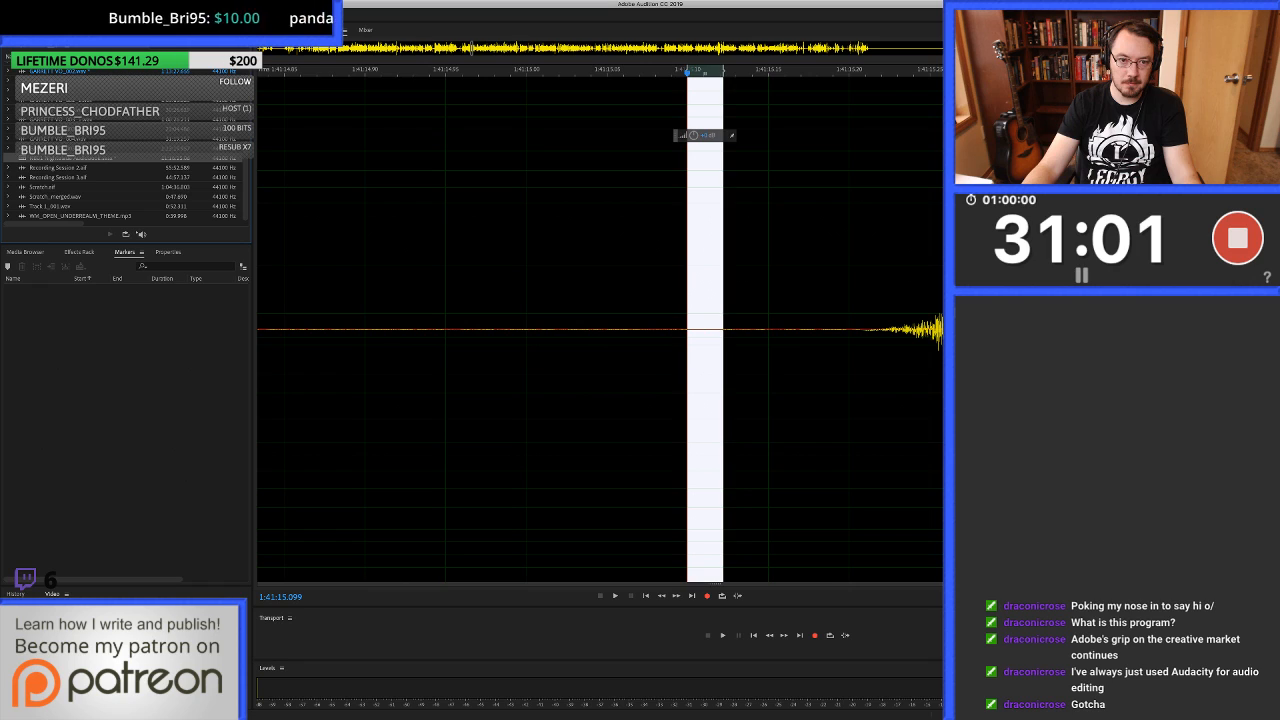
Return to the multitrack session, play from about 1:41:14.4 and stop near 1:41:18.5.
{"action": "key", "text": "0"}
{"action": "key", "text": "space"}
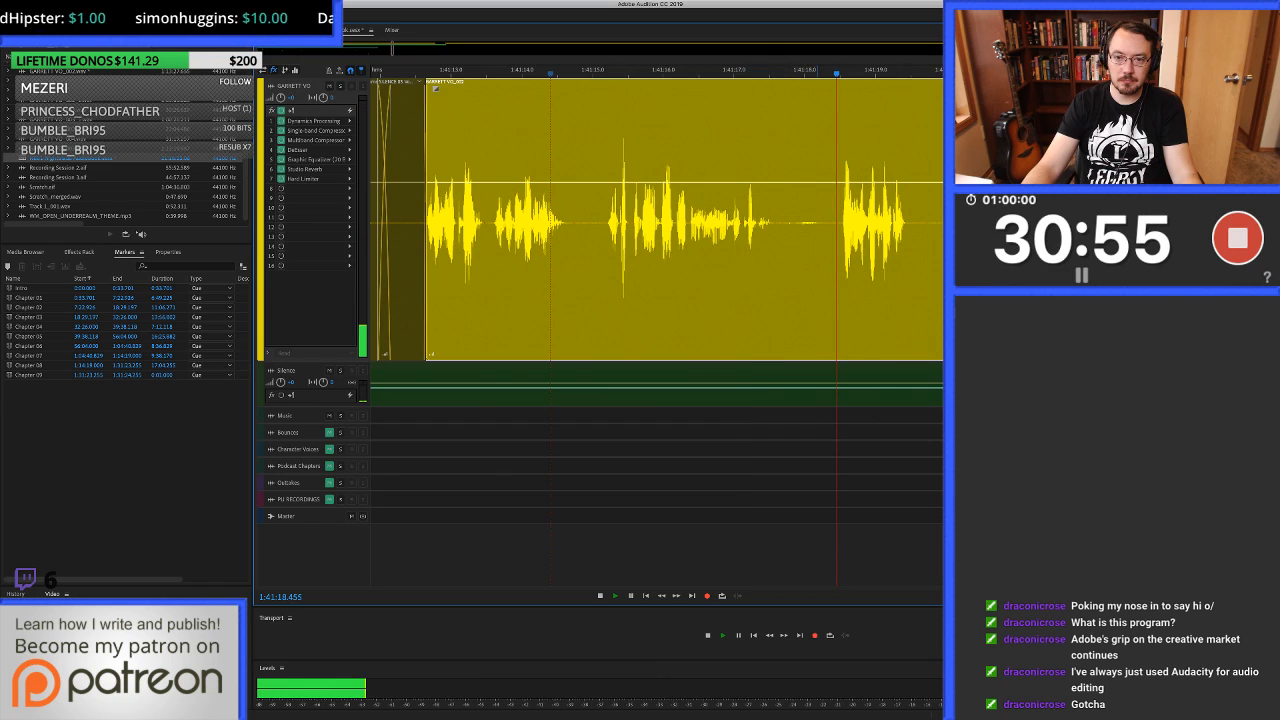
{"action": "key", "text": "space"}
Open the source waveform at 1:41:17.928 and heal the noise from 1:41:17.773 to about 1:41:17.80.
{"action": "double_click", "coordinate": [799, 225]}
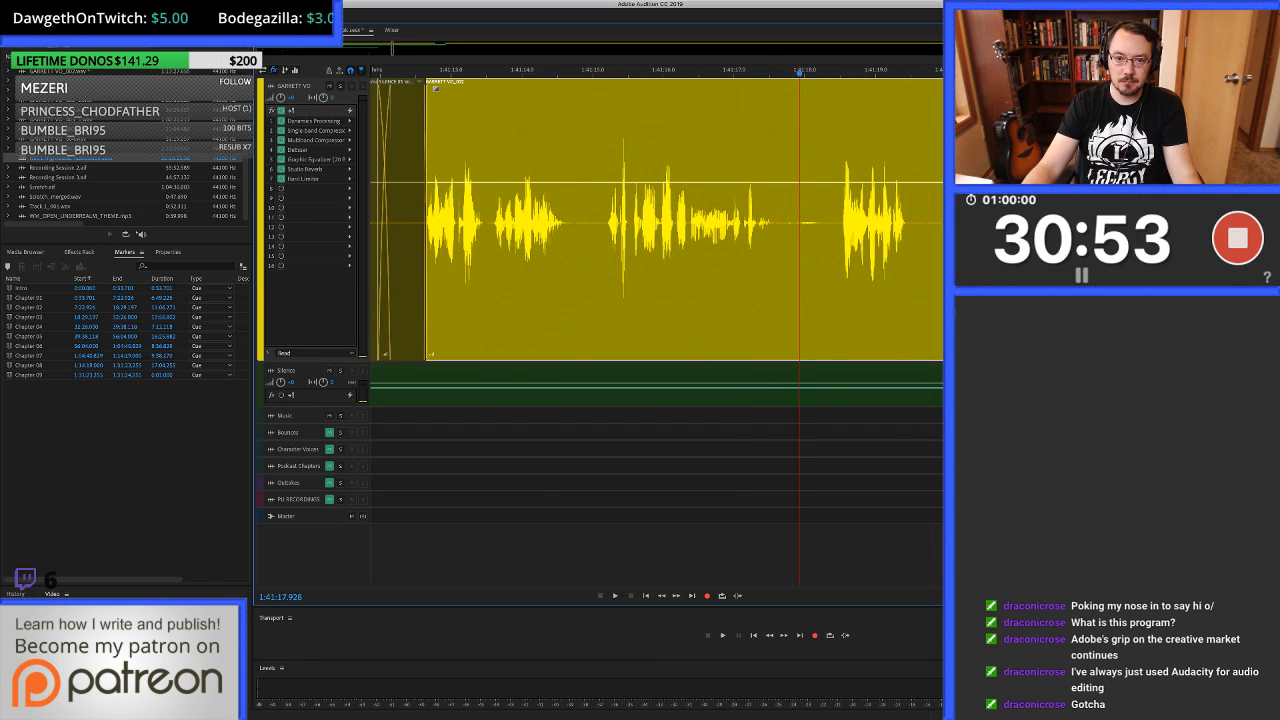
{"action": "scroll", "coordinate": [706, 330], "scroll_direction": "up", "scroll_amount": 6}
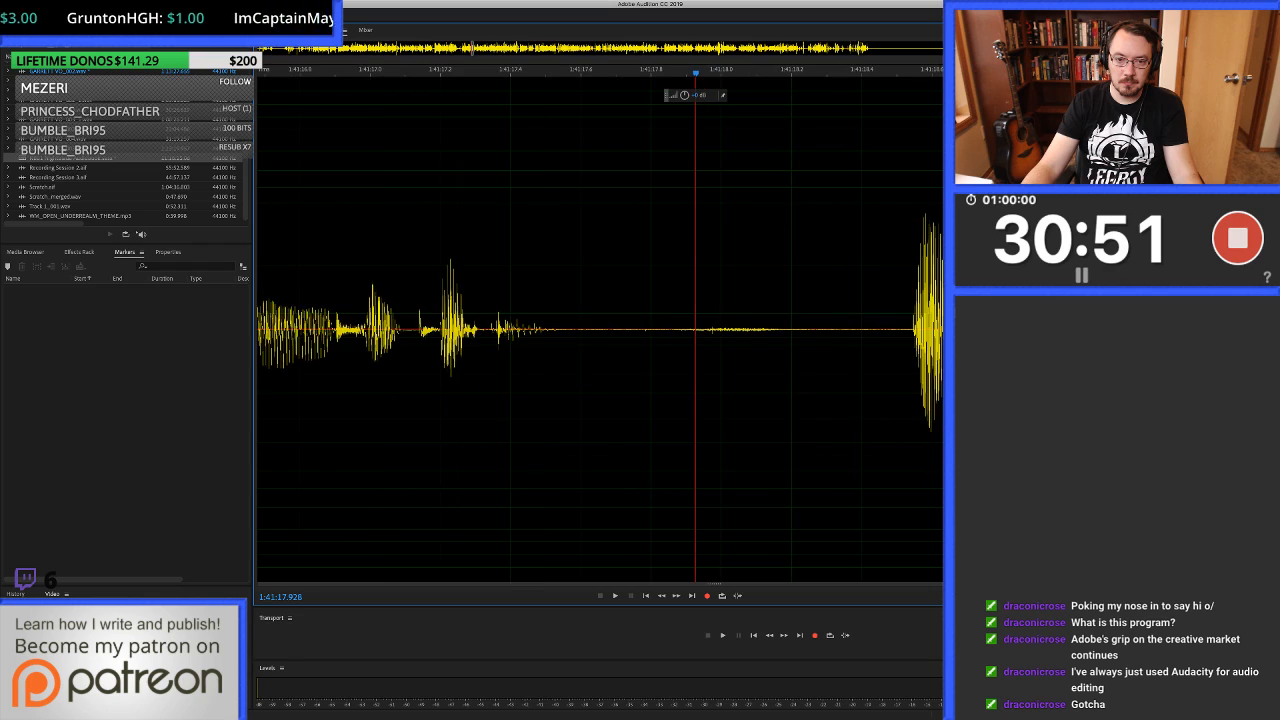
{"action": "left_click_drag", "start_coordinate": [624, 200], "coordinate": [635, 200]}
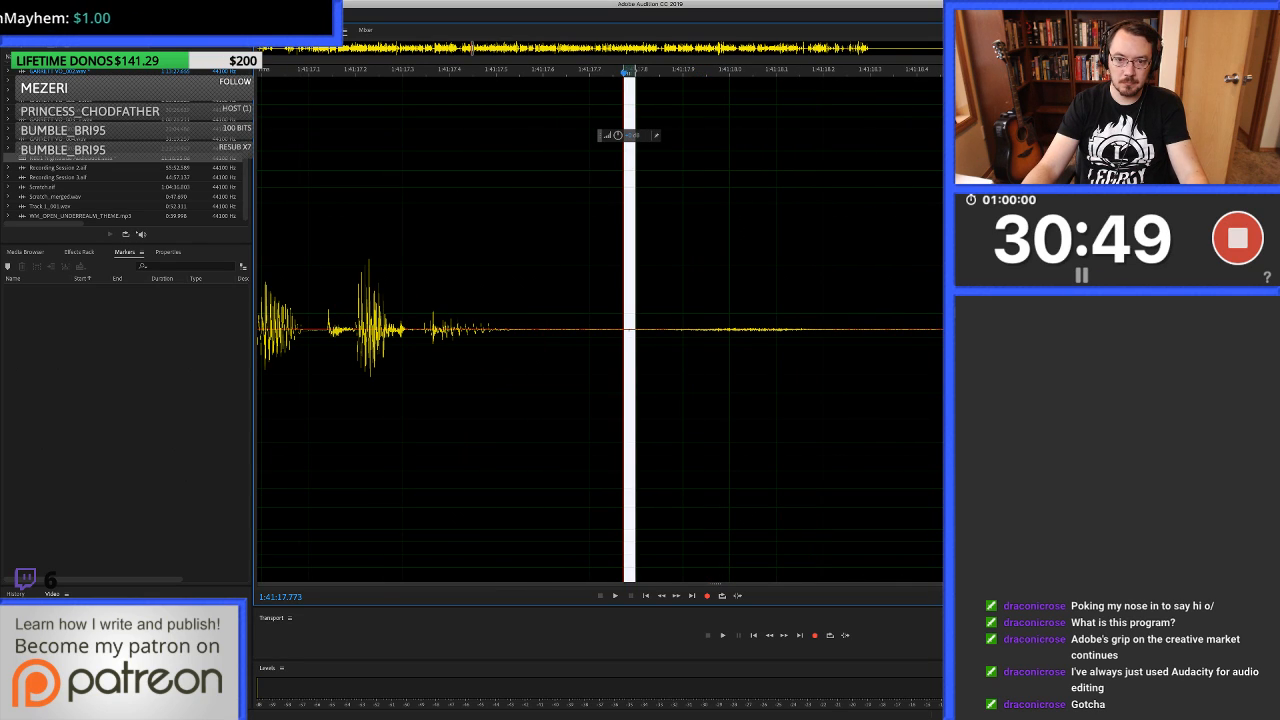
{"action": "key", "text": "super+u"}
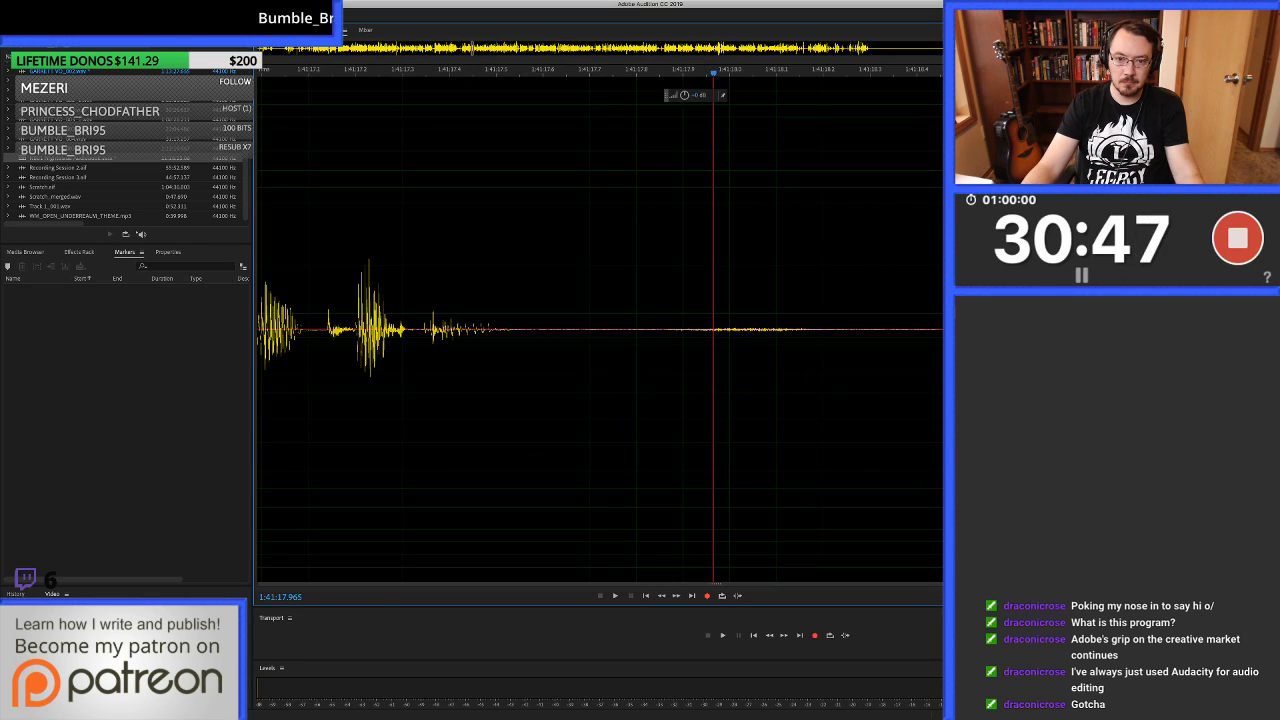
Heal from 1:41:17.965 to about 1:41:17.986, then heal the remaining click more tightly from 1:41:17.974 to about 1:41:17.978.
{"action": "left_click_drag", "start_coordinate": [714, 200], "coordinate": [722, 200]}
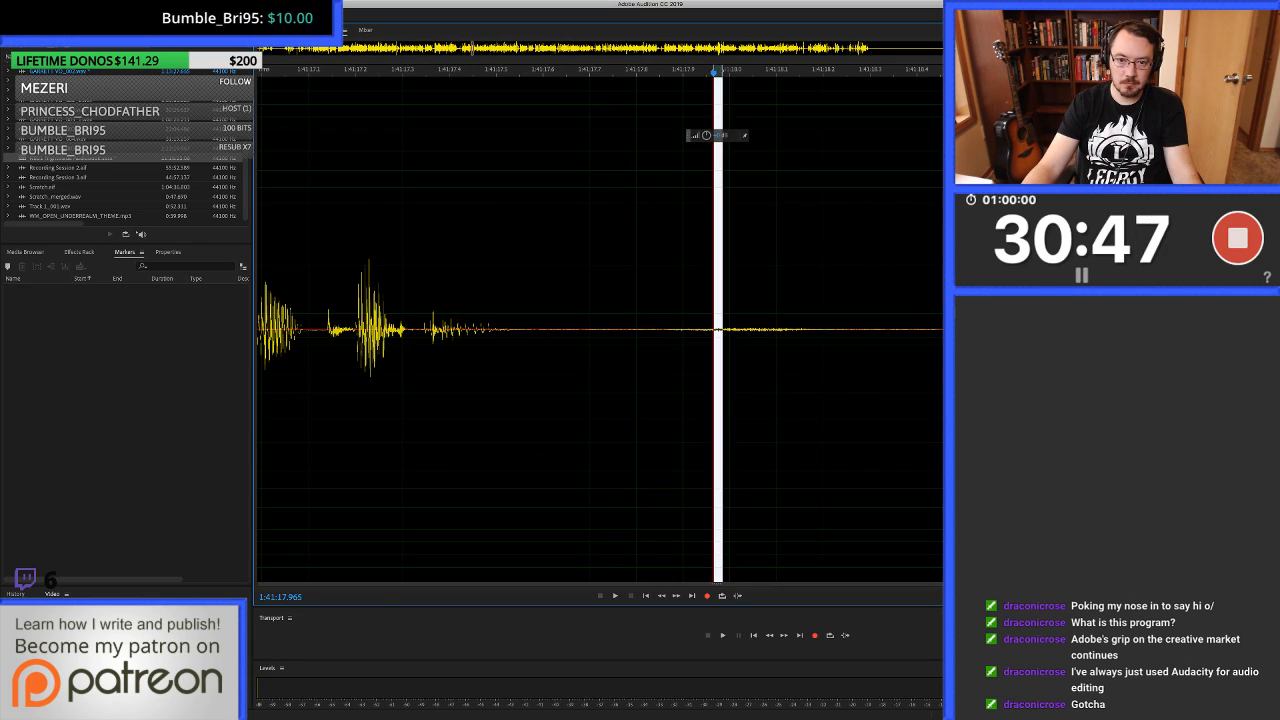
{"action": "key", "text": "super+u"}
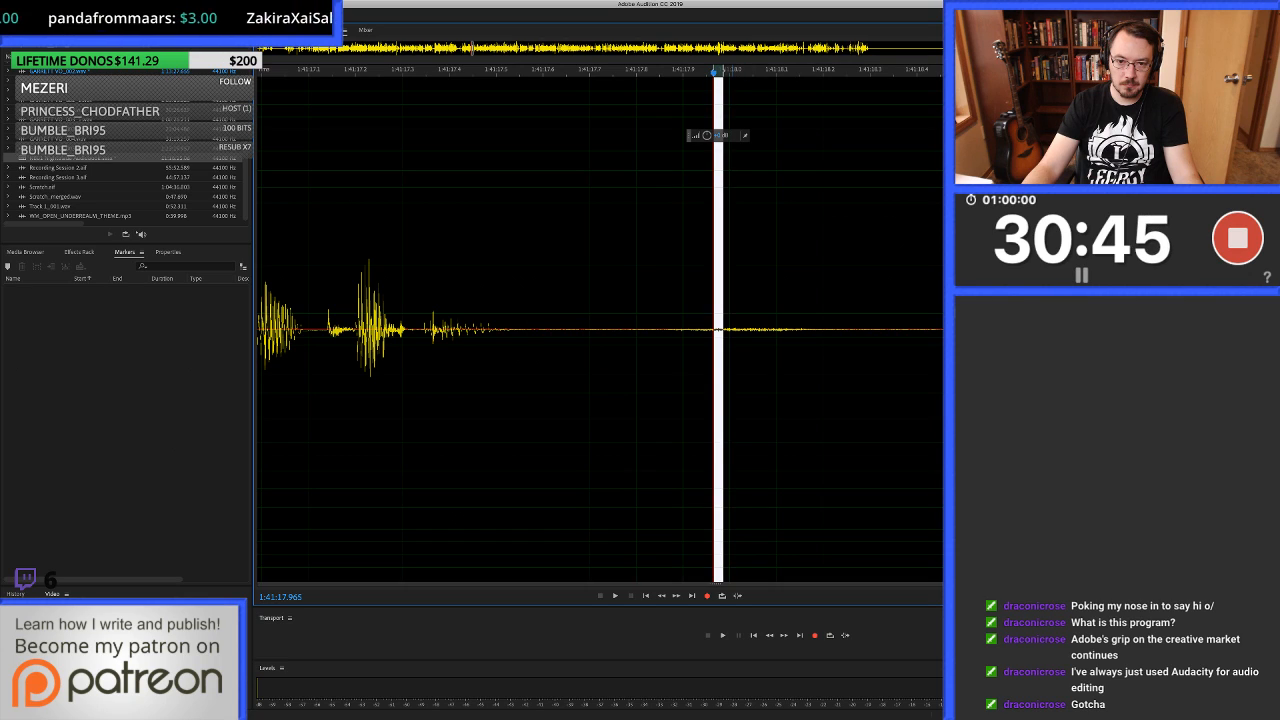
{"action": "scroll", "coordinate": [716, 330], "scroll_direction": "up", "scroll_amount": 8}
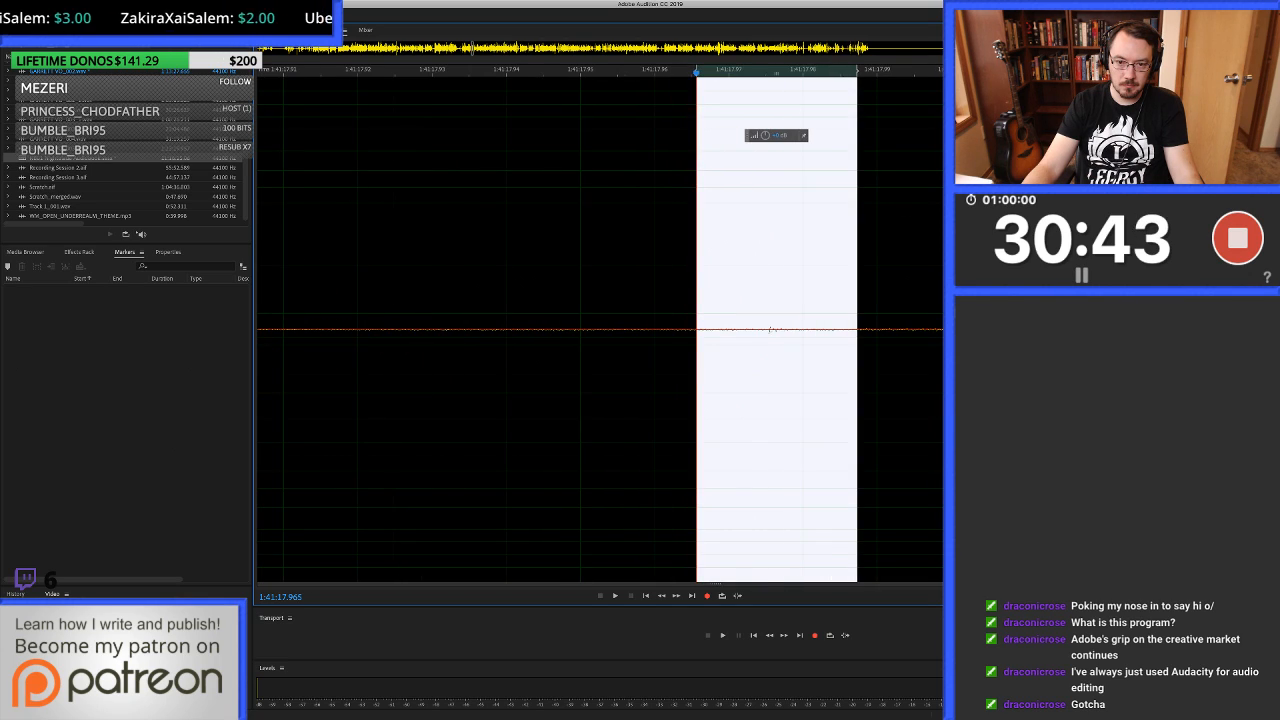
{"action": "left_click_drag", "start_coordinate": [761, 330], "coordinate": [791, 330]}
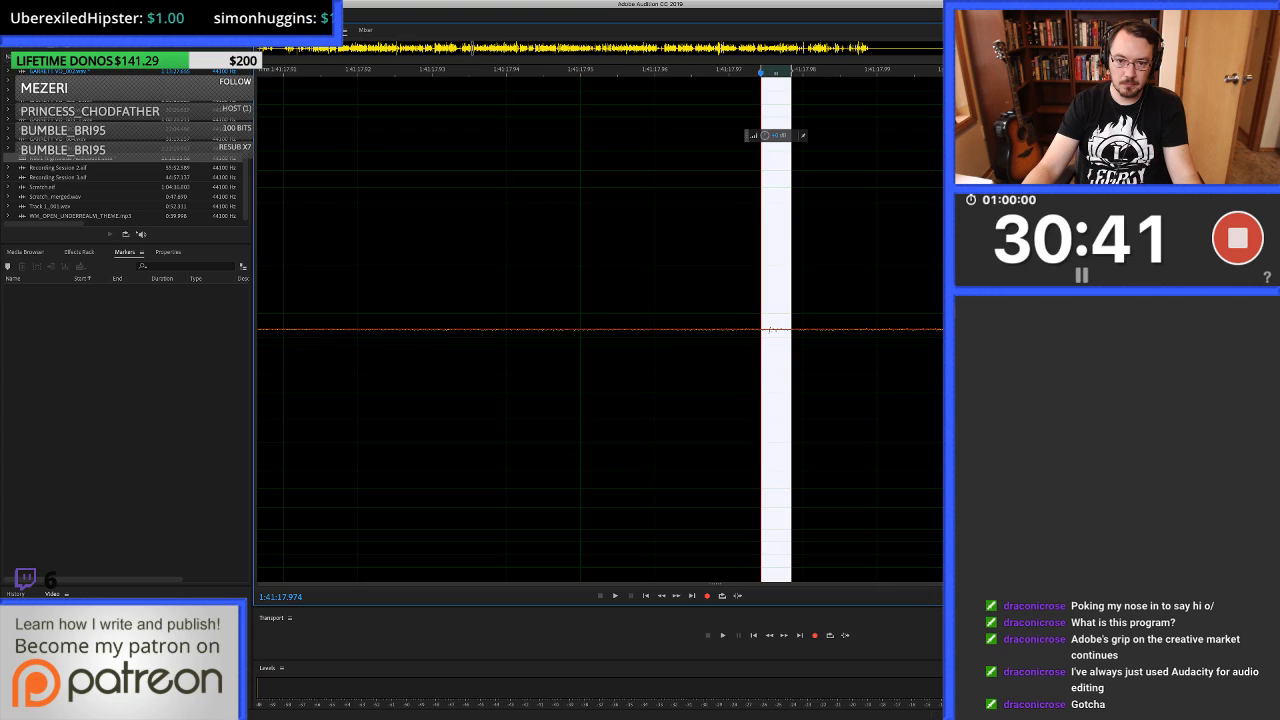
{"action": "key", "text": "super+u"}
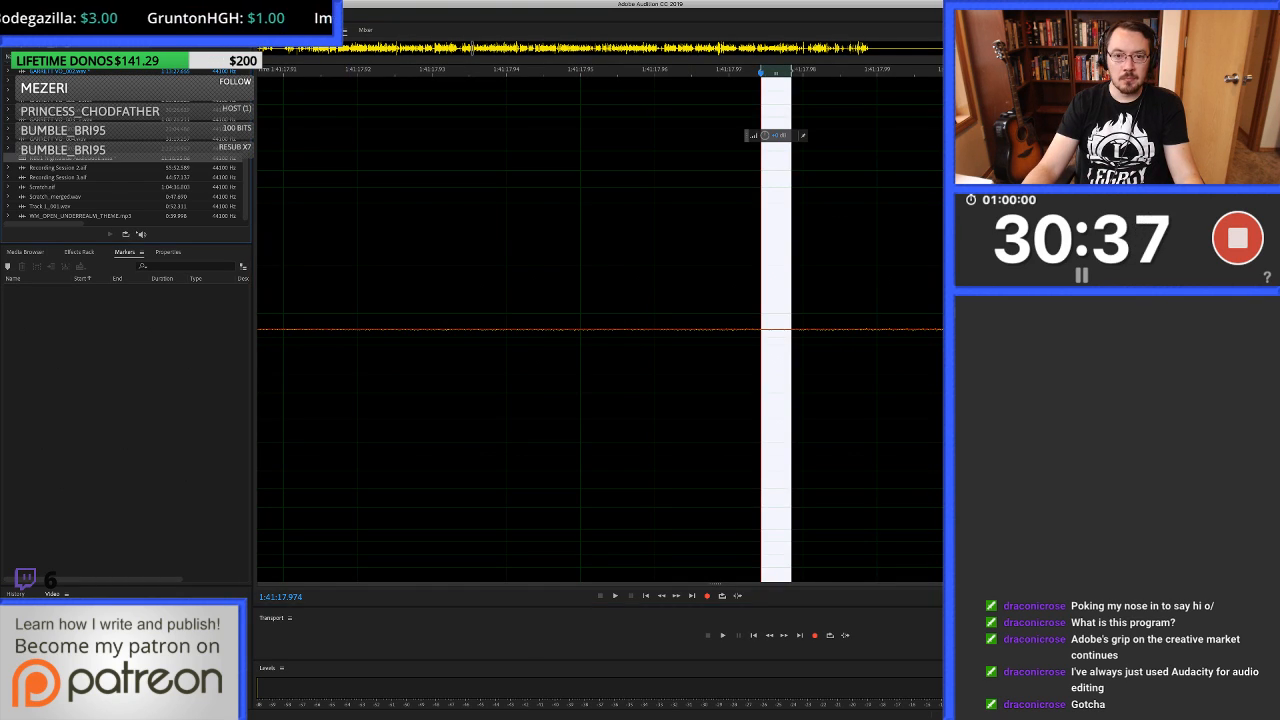
Return to the multitrack session and play from 1:41:17.928, stopping near 1:41:19.8.
{"action": "key", "text": "0"}
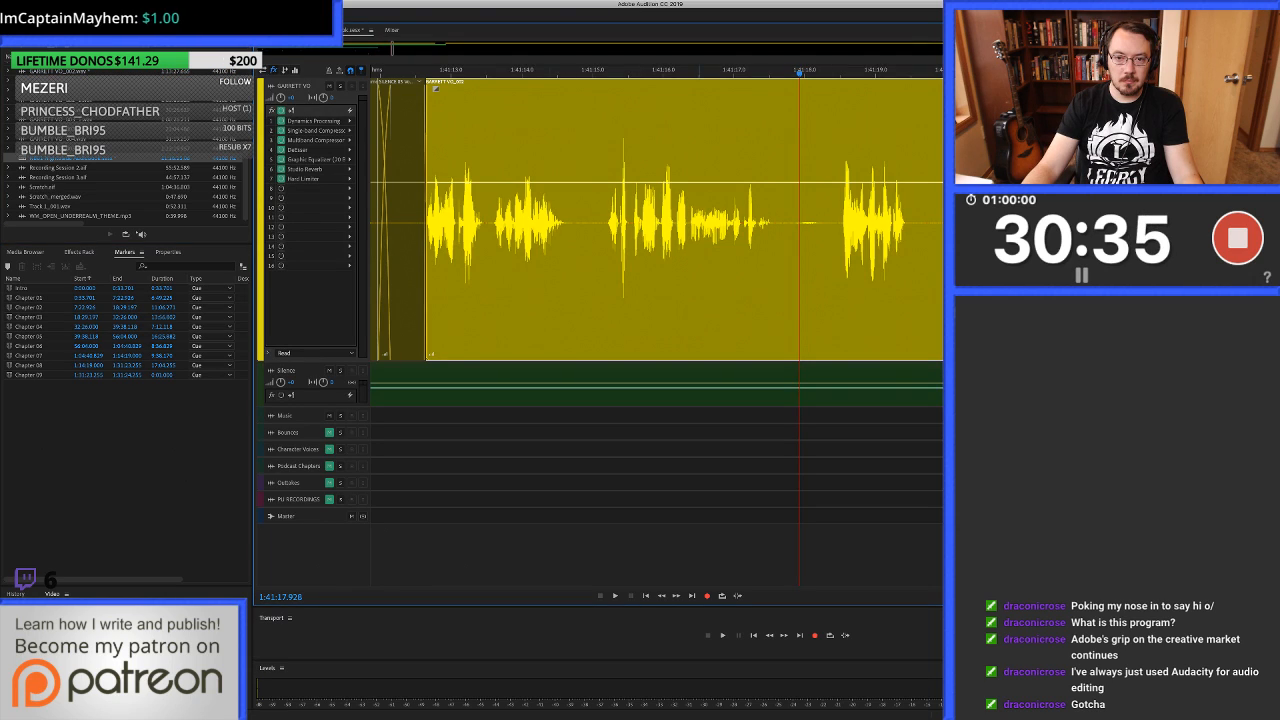
{"action": "key", "text": "space"}
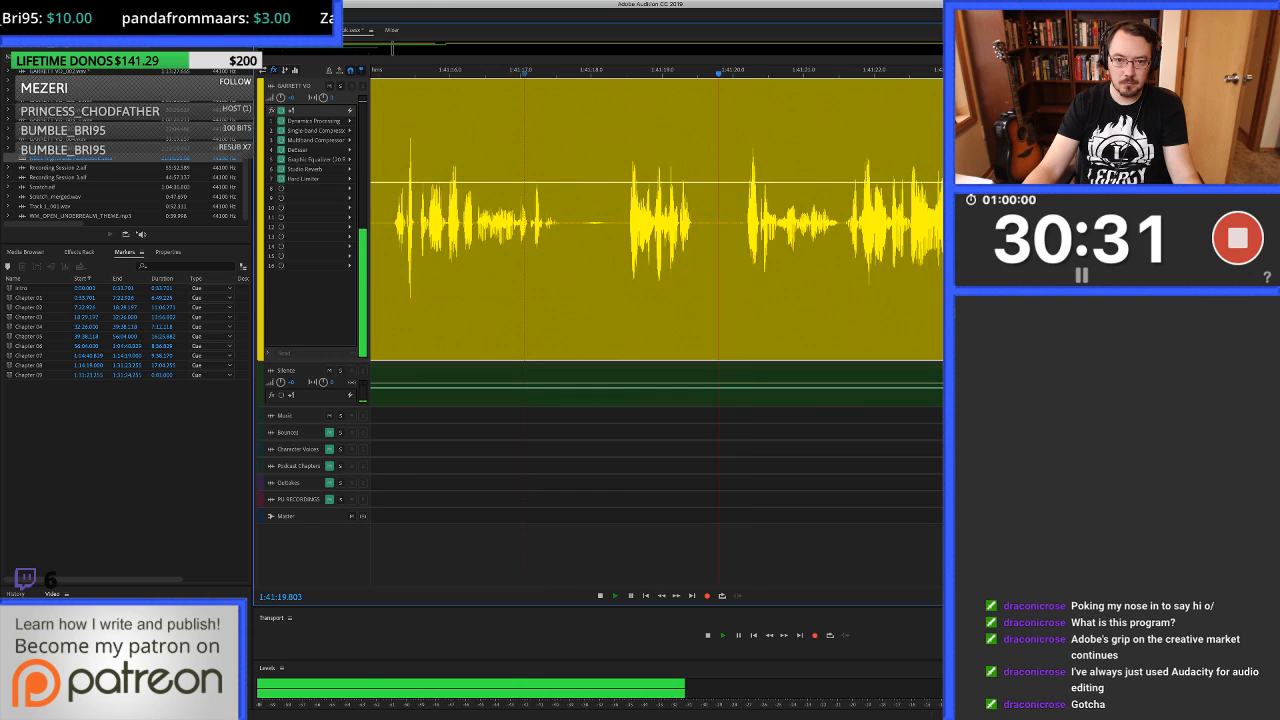
{"action": "key", "text": "space"}
Delete the voice-over from 1:41:19.823 to about 1:41:20.18 and fill 1:41:19.619 to about 1:41:20.2 with clean silence.
{"action": "key", "text": "equal"}
{"action": "left_click_drag", "start_coordinate": [678, 222], "coordinate": [764, 222]}
{"action": "key", "text": "Delete"}
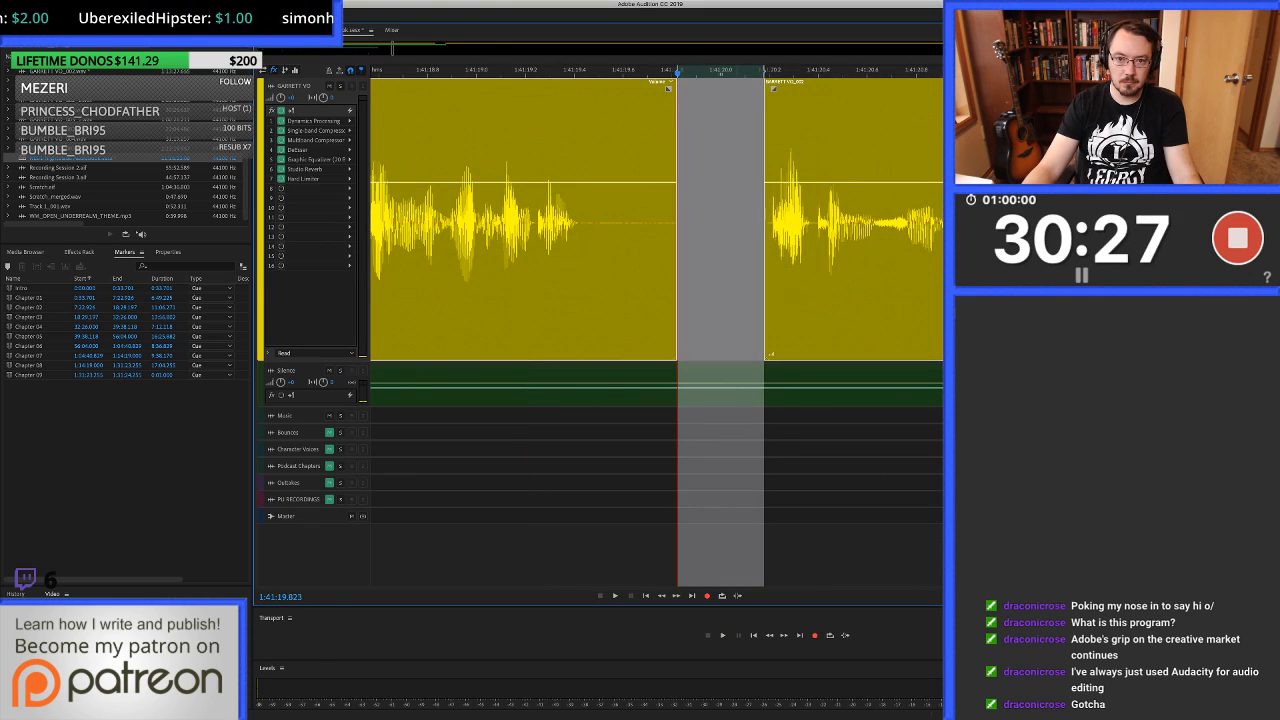
{"action": "left_click_drag", "start_coordinate": [628, 222], "coordinate": [769, 222]}
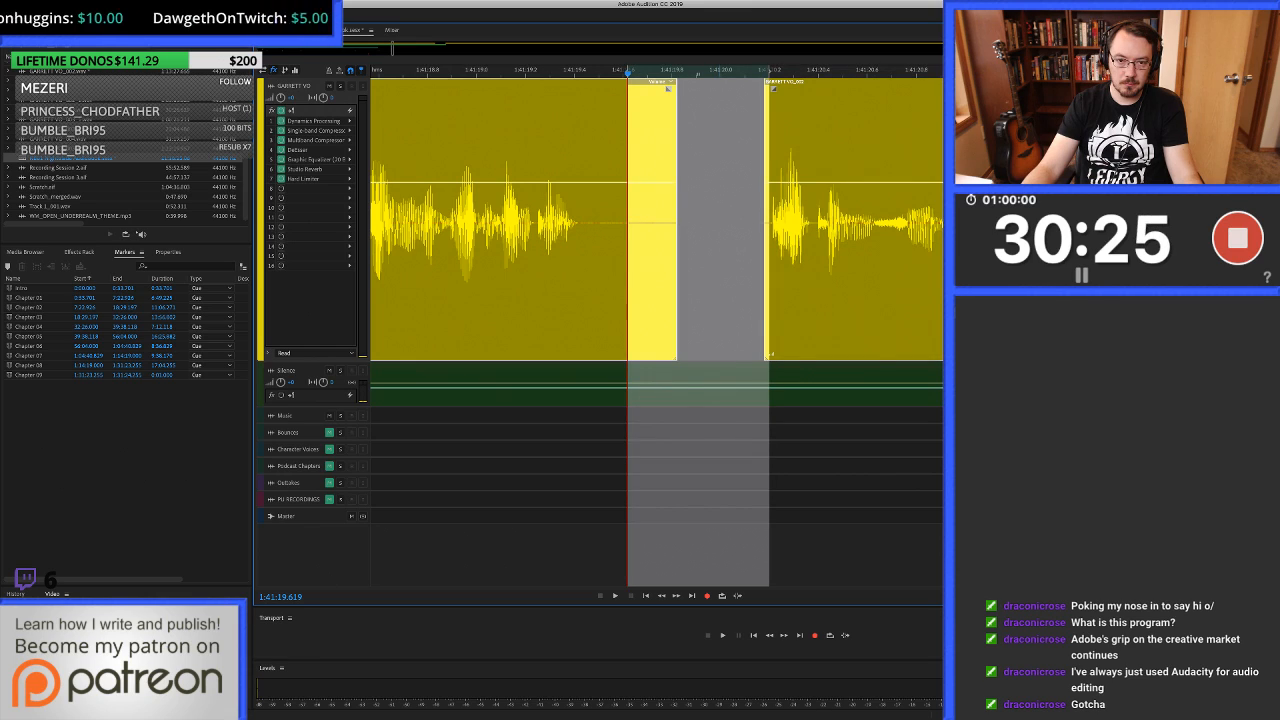
{"action": "key", "text": "super+v"}
{"action": "scroll", "coordinate": [712, 222], "scroll_direction": "down", "scroll_amount": 3}
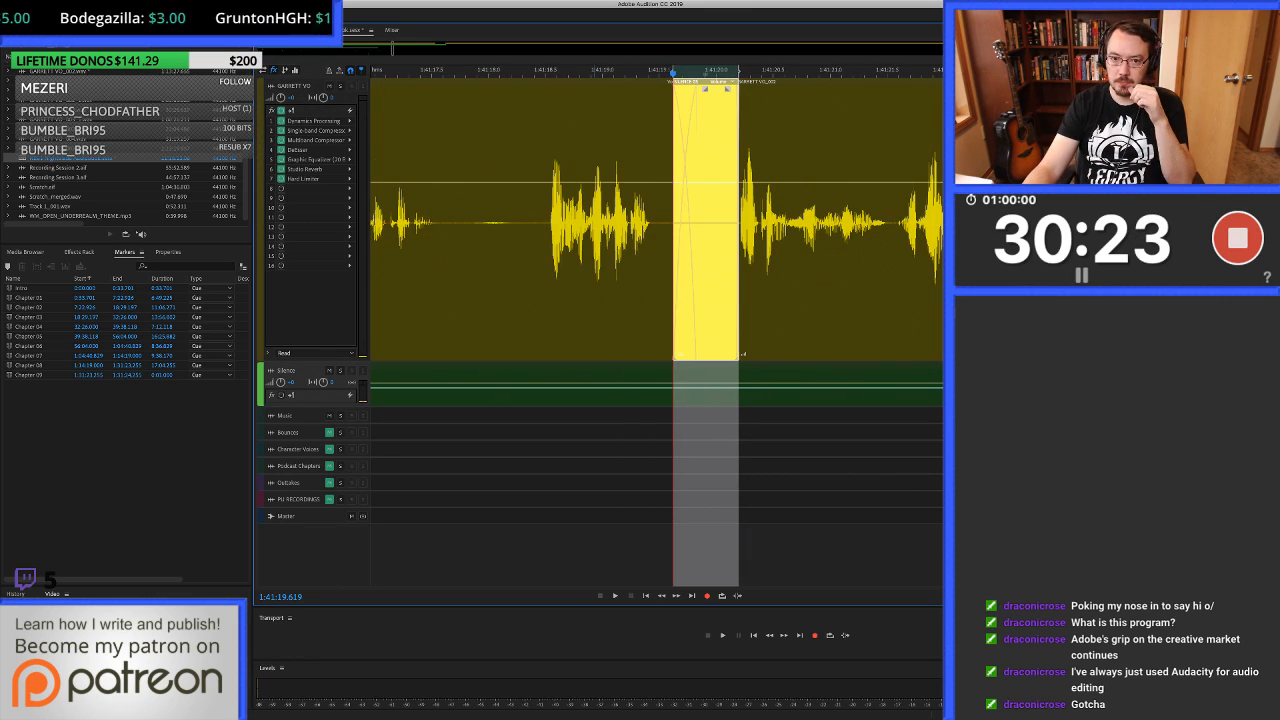
Listen to the filled pause from about 1:41:18.6 and compare the repeated phrases up to about 1:41:26.
{"action": "left_click", "coordinate": [554, 222]}
{"action": "key", "text": "space"}
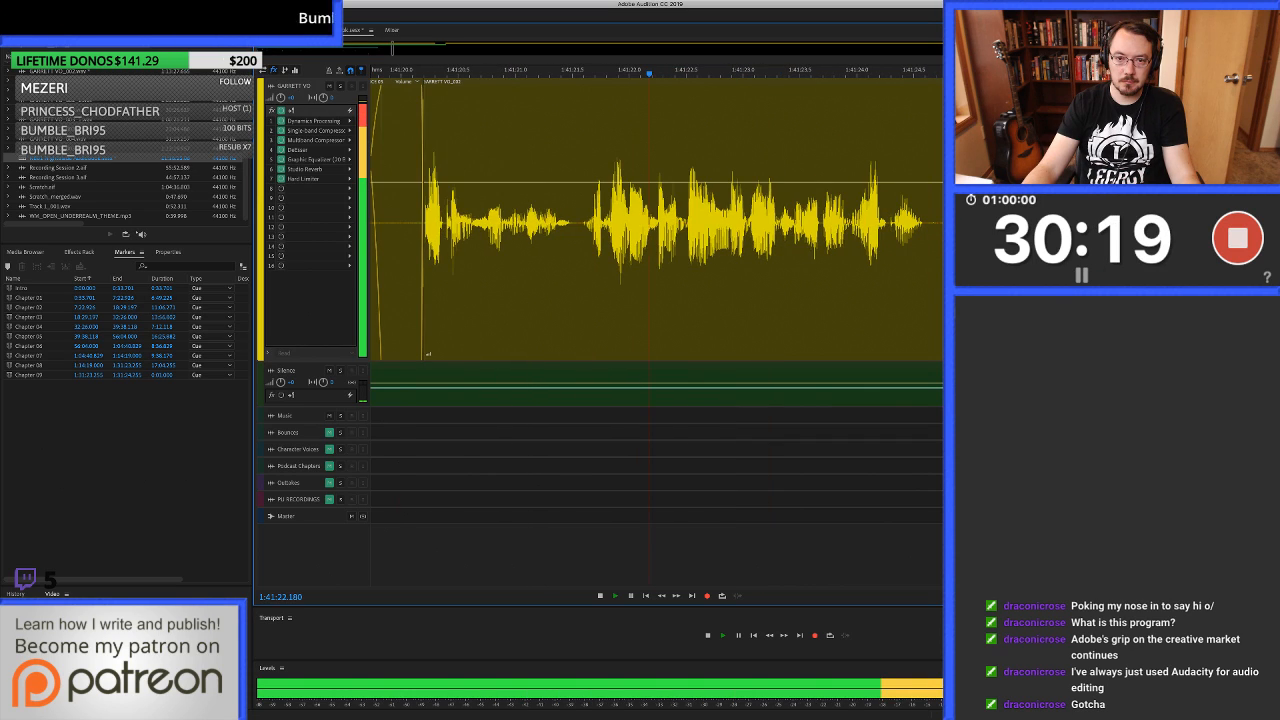
{"action": "left_click", "coordinate": [770, 222]}
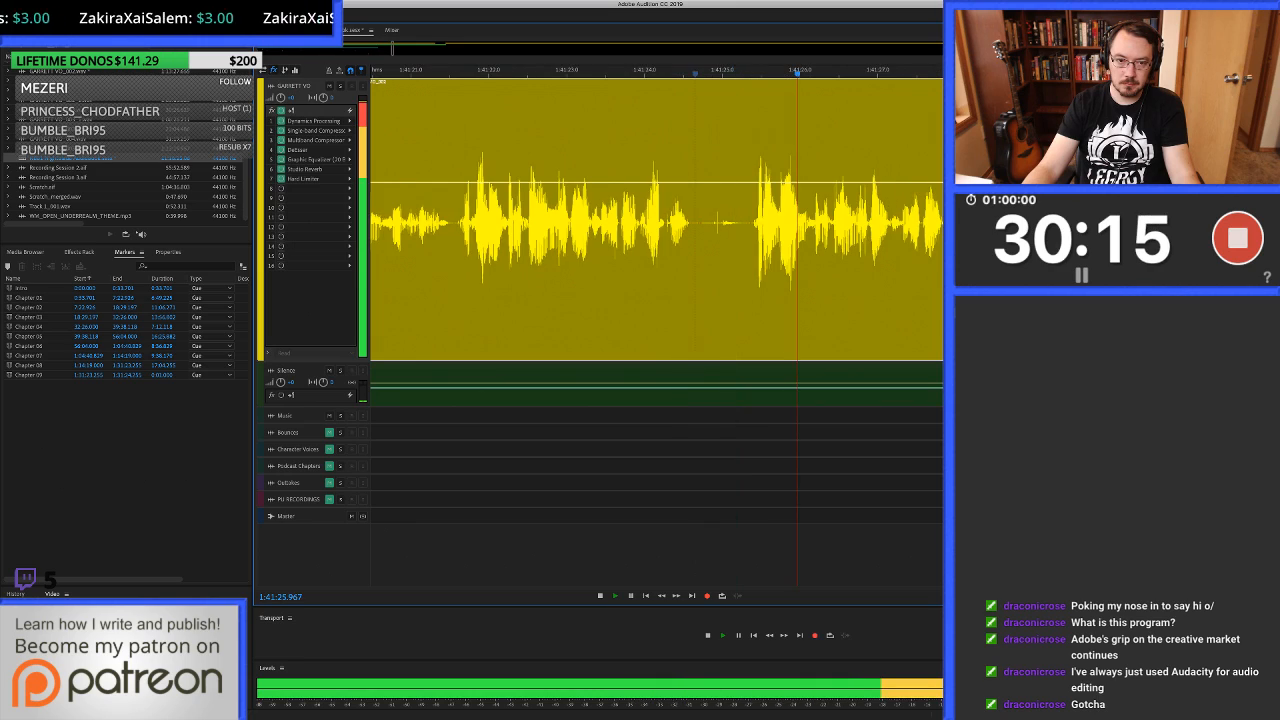
{"action": "key", "text": "space"}
{"action": "key", "text": "space"}
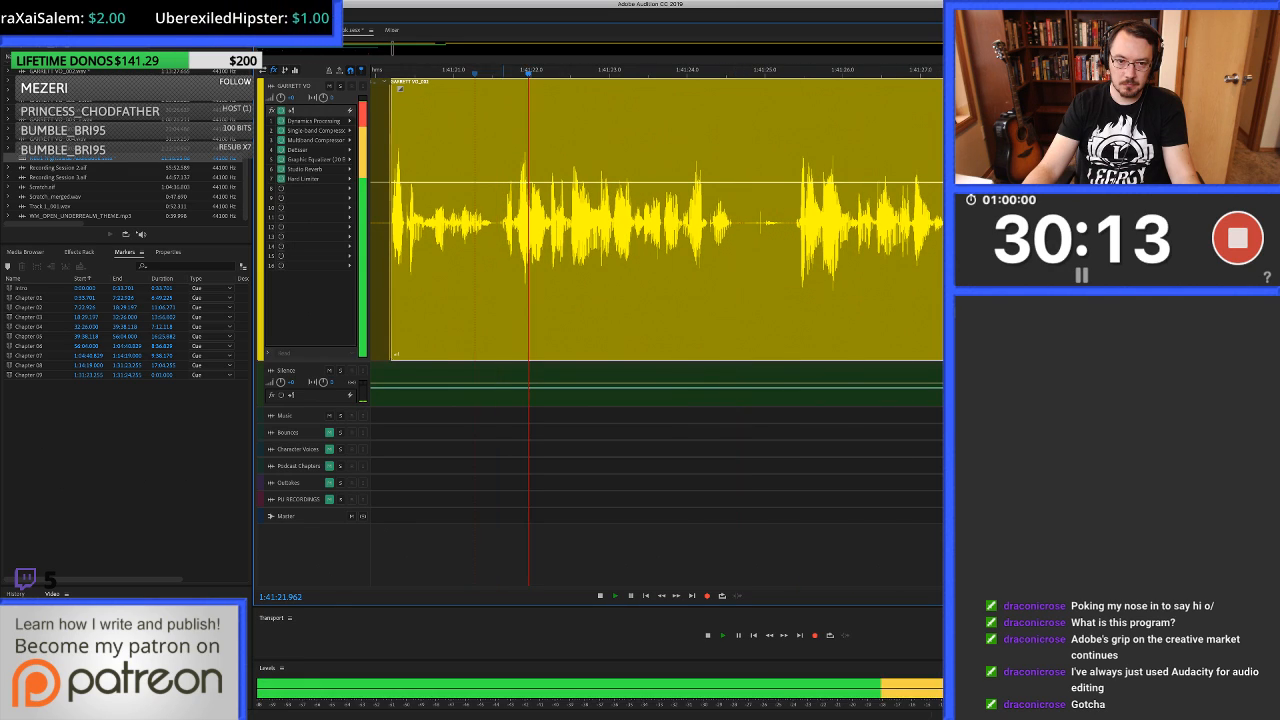
Ripple-delete the take from 1:41:21.604 to about 1:41:25.4 and slide the following clip slightly earlier to overlap the preceding one.
{"action": "left_click_drag", "start_coordinate": [501, 222], "coordinate": [796, 222]}
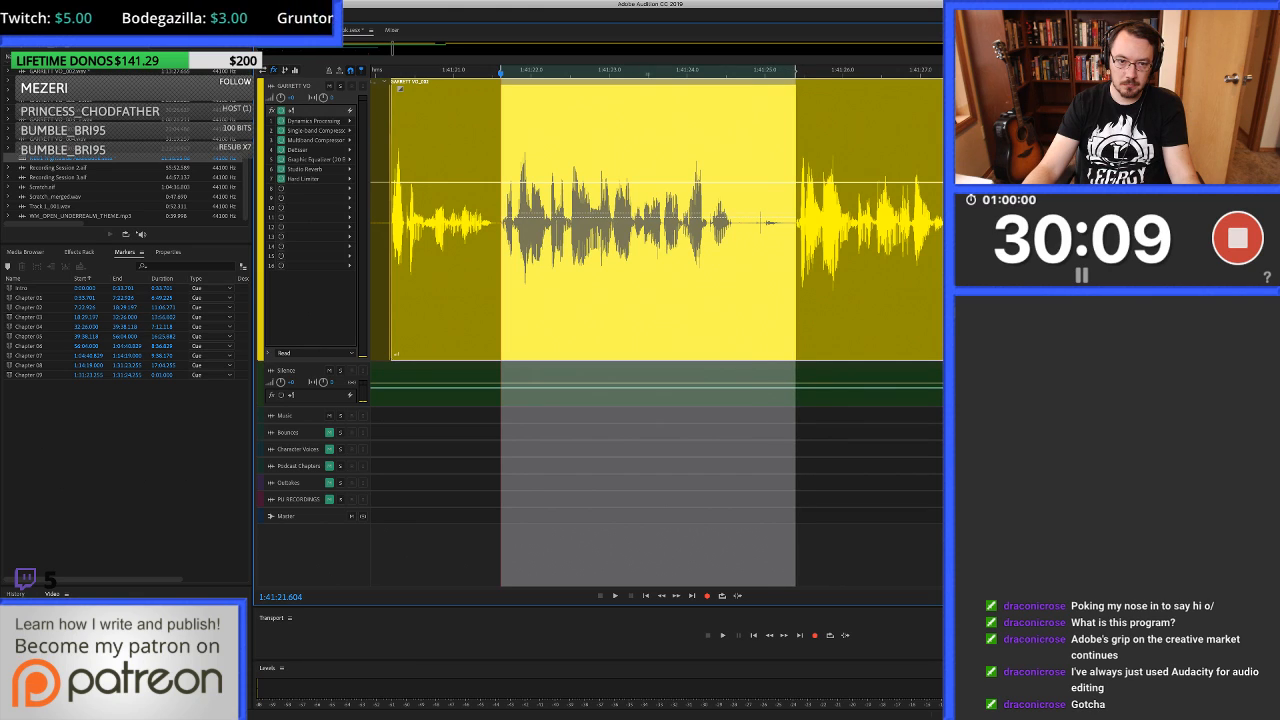
{"action": "key", "text": "shift+Delete"}
{"action": "scroll", "coordinate": [505, 76], "scroll_direction": "up", "scroll_amount": 5}
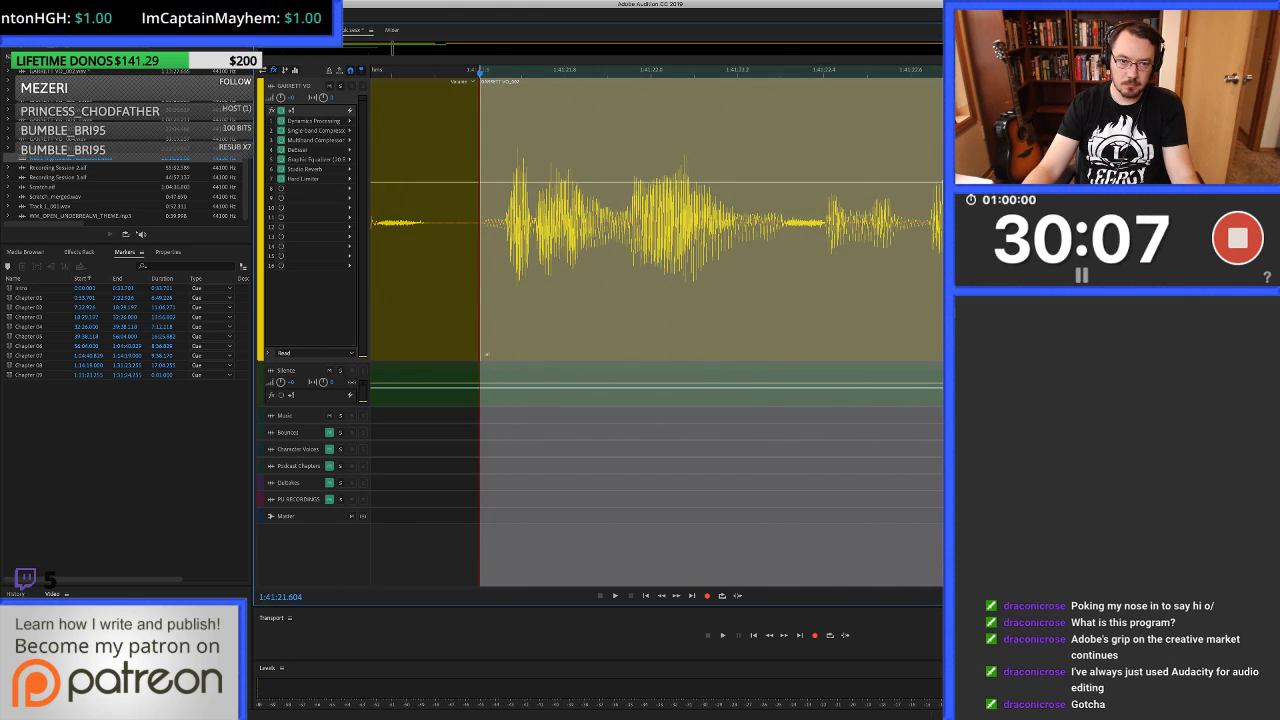
{"action": "left_click", "coordinate": [505, 82]}
{"action": "left_click_drag", "start_coordinate": [481, 222], "coordinate": [463, 222]}
{"action": "scroll", "coordinate": [463, 222], "scroll_direction": "down", "scroll_amount": 5}
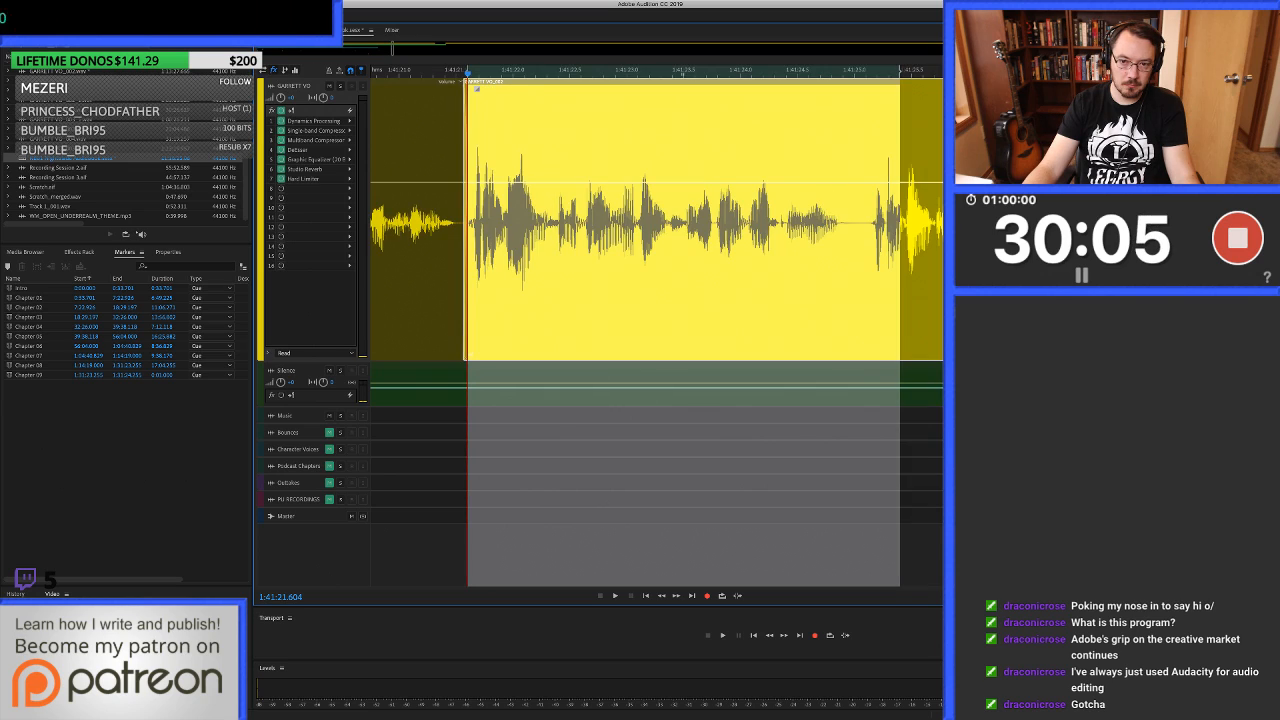
Listen to the join near 1:41:21.6 from about 1:41:21 and again from about 1:41:19.4, stopping near 1:41:23.6.
{"action": "left_click", "coordinate": [404, 222]}
{"action": "key", "text": "space"}
{"action": "scroll", "coordinate": [404, 222], "scroll_direction": "down", "scroll_amount": 3}
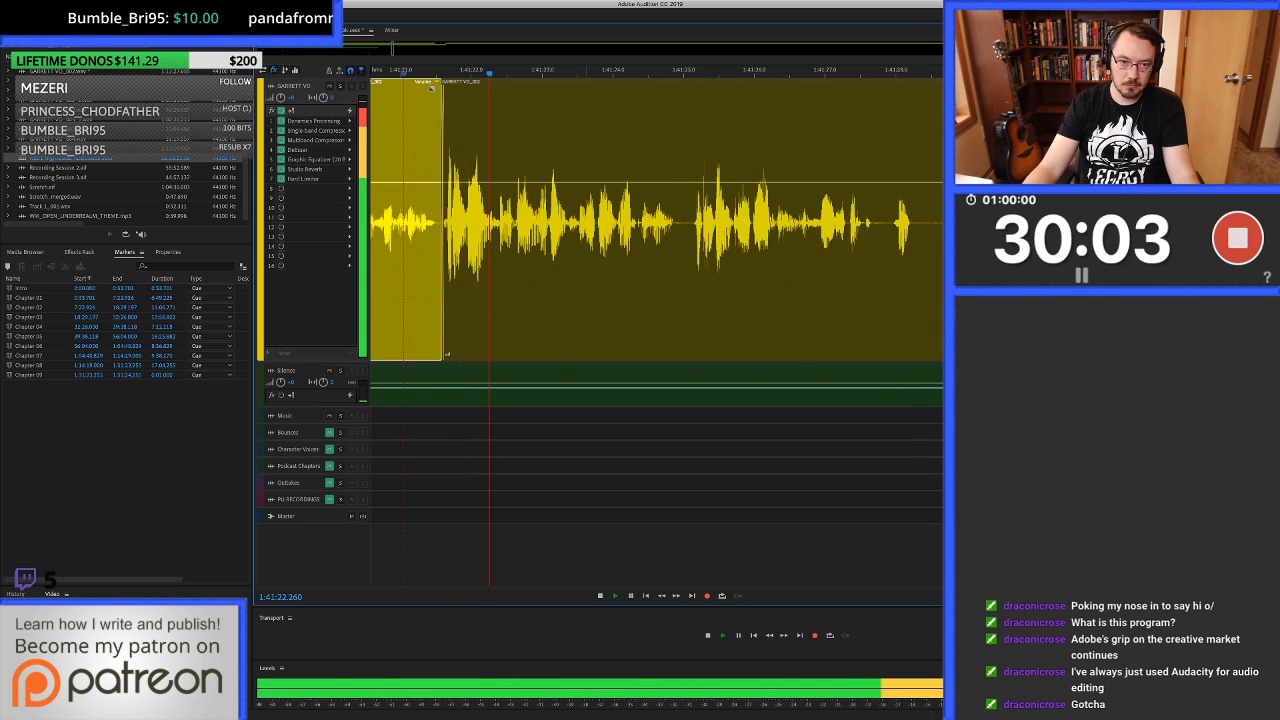
{"action": "scroll", "coordinate": [404, 222], "scroll_direction": "left", "scroll_amount": 3}
{"action": "key", "text": "space"}
{"action": "left_click", "coordinate": [408, 222]}
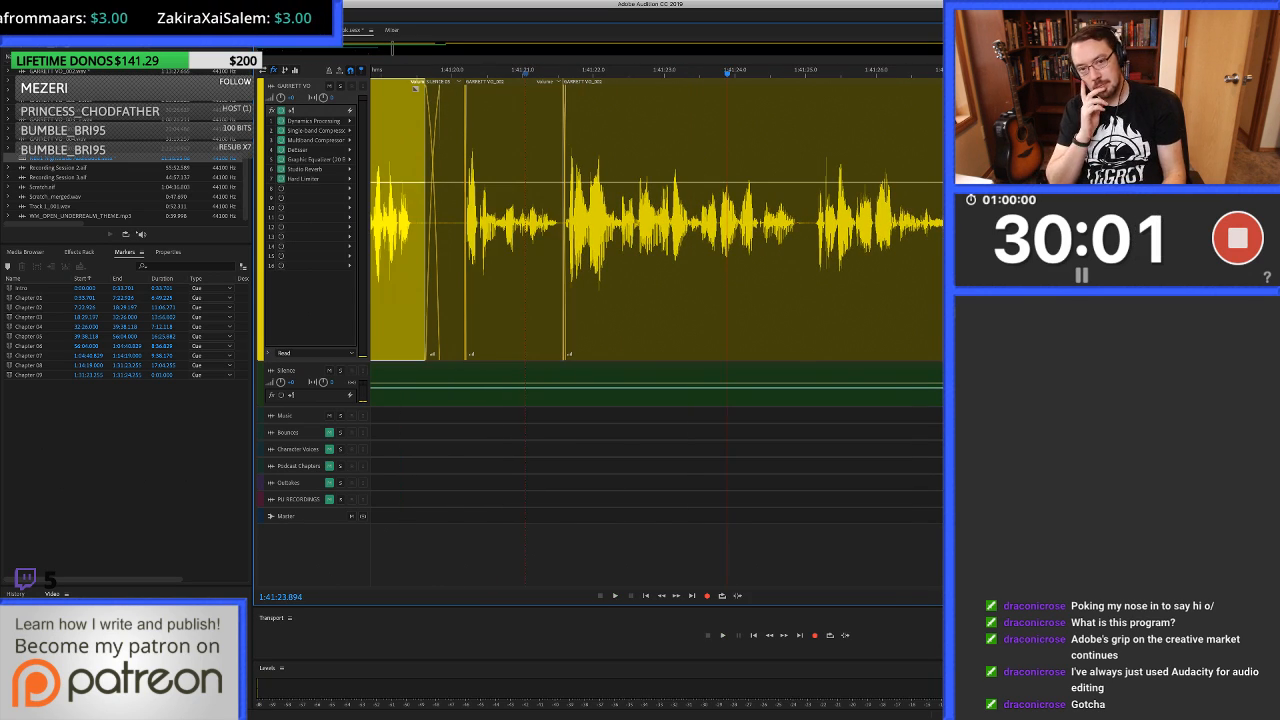
{"action": "key", "text": "space"}
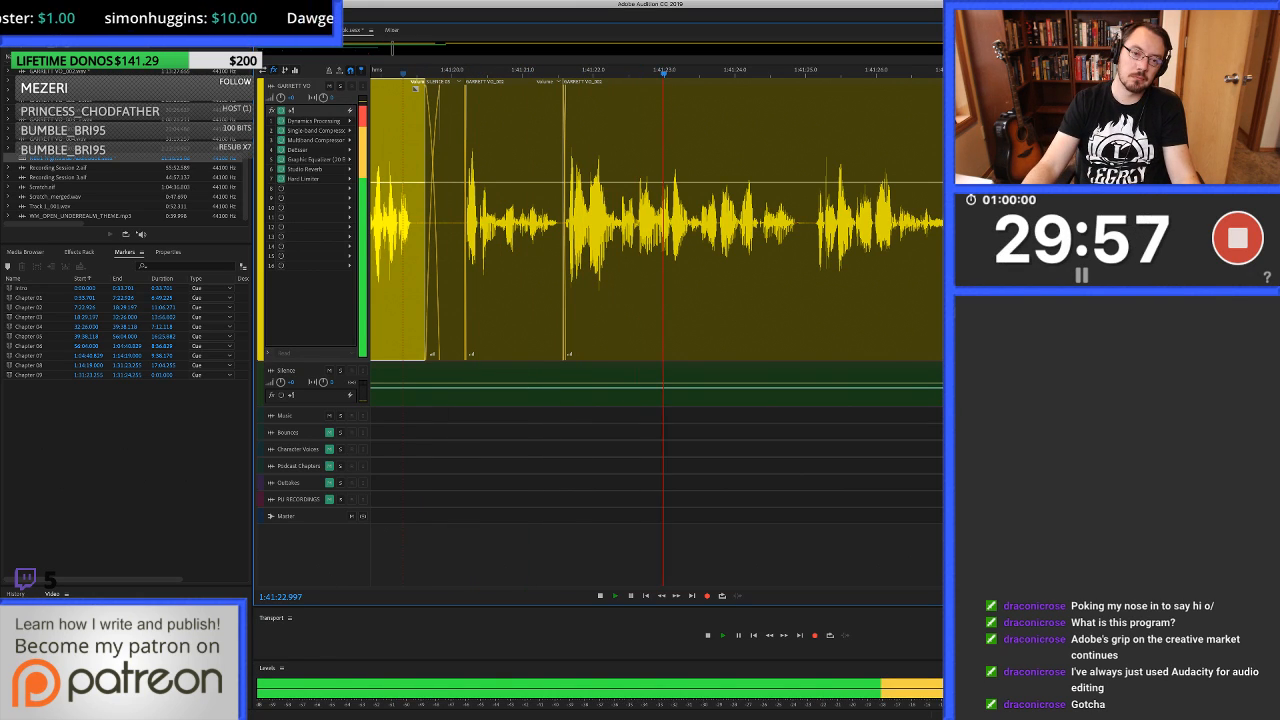
{"action": "key", "text": "space"}
Separate the two overlapping clips, trimming the second clip's start to about 1:41:21.69 and the first clip's end to 1:41:21.625.
{"action": "scroll", "coordinate": [568, 354], "scroll_direction": "up", "scroll_amount": 8}
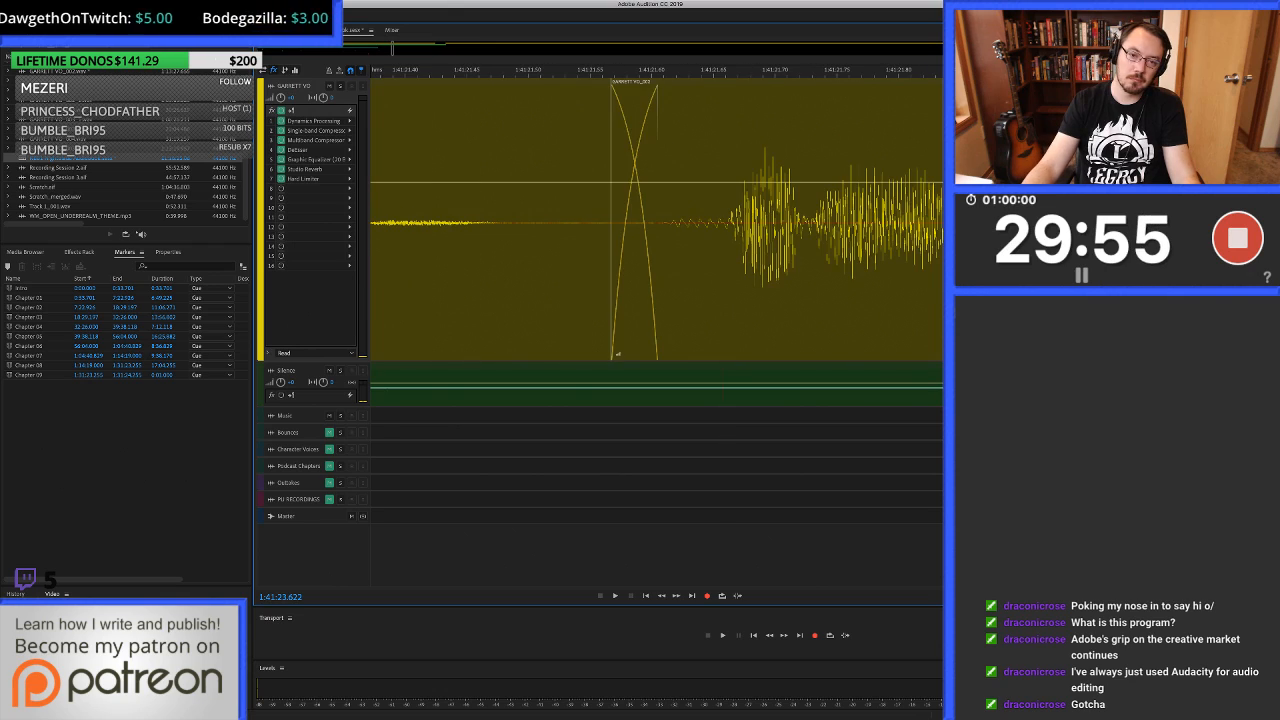
{"action": "left_click_drag", "start_coordinate": [681, 300], "coordinate": [783, 300]}
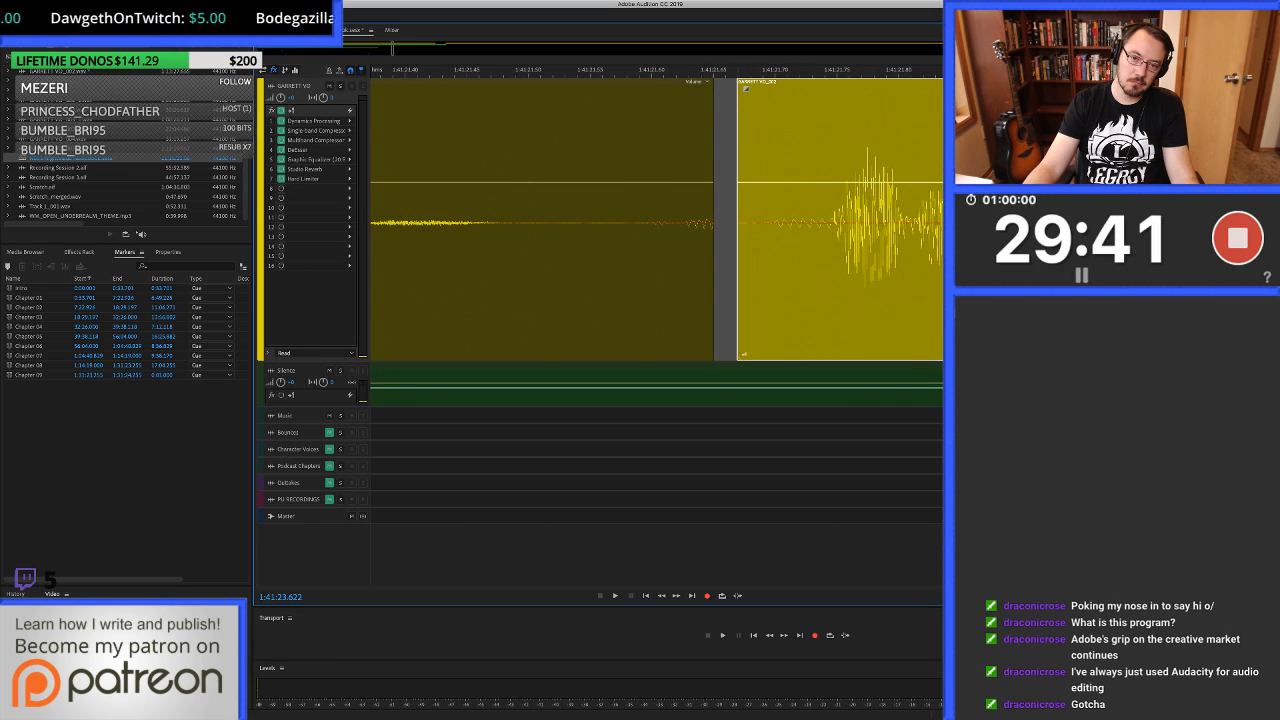
{"action": "left_click_drag", "start_coordinate": [737, 222], "coordinate": [764, 222]}
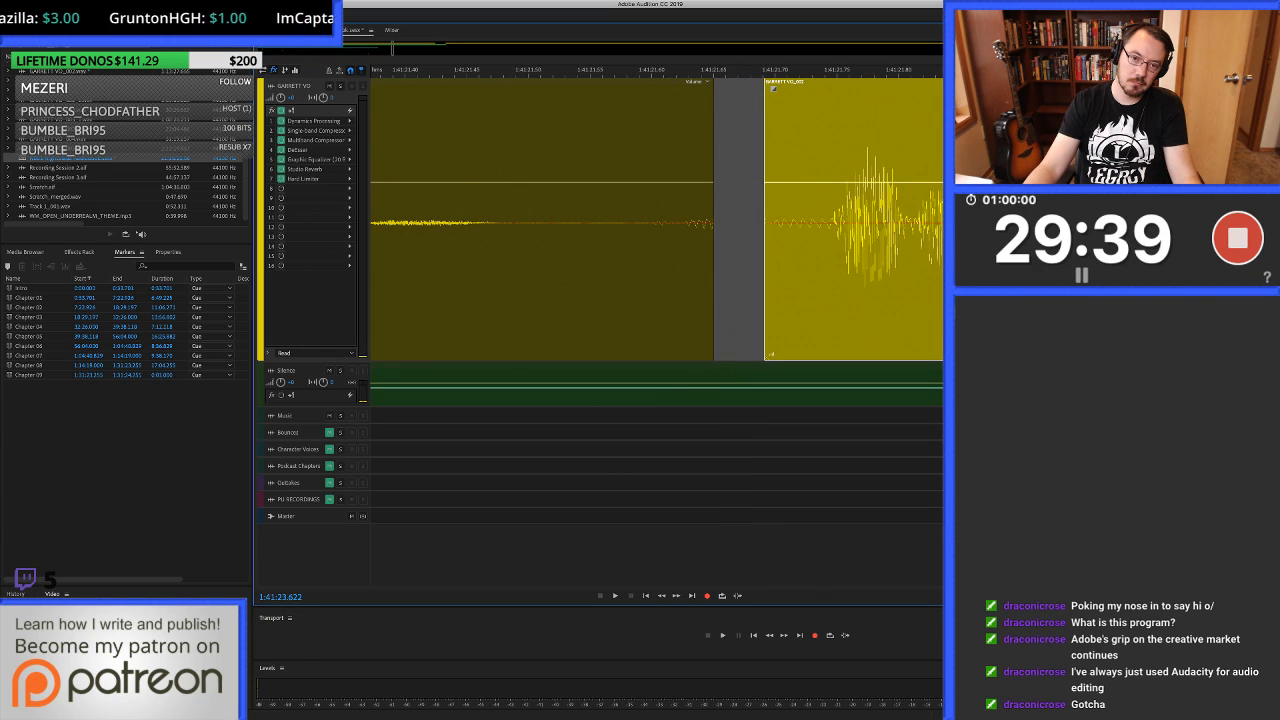
{"action": "left_click", "coordinate": [683, 240]}
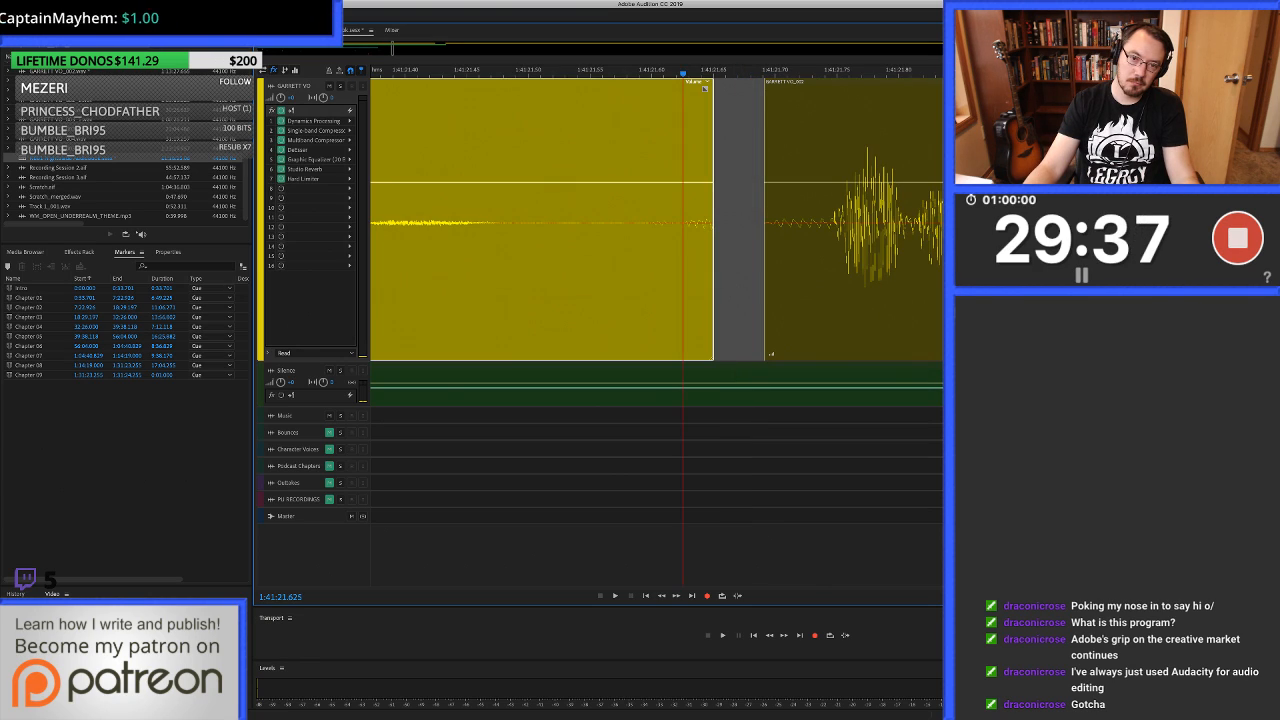
{"action": "key", "text": "alt+]"}
Close the gap between the two clips at 1:41:21.625 and slide the second clip slightly earlier to overlap the first.
{"action": "left_click", "coordinate": [707, 230]}
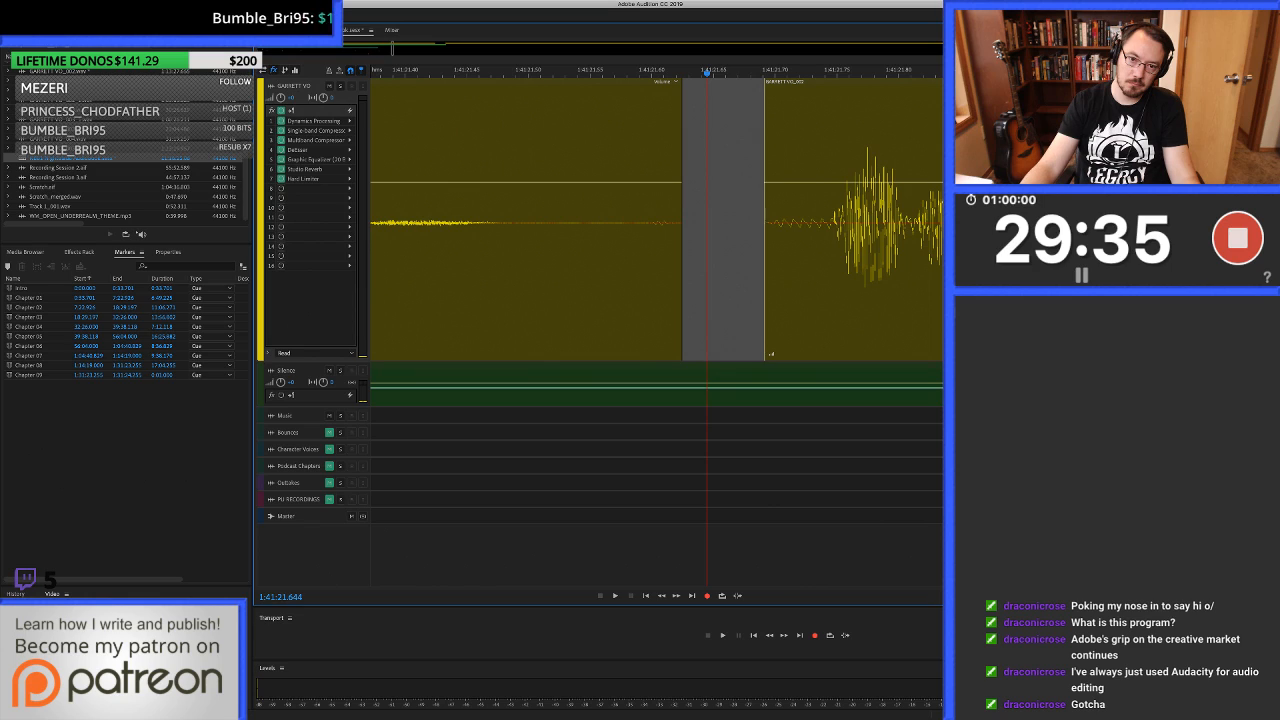
{"action": "left_click", "coordinate": [727, 230]}
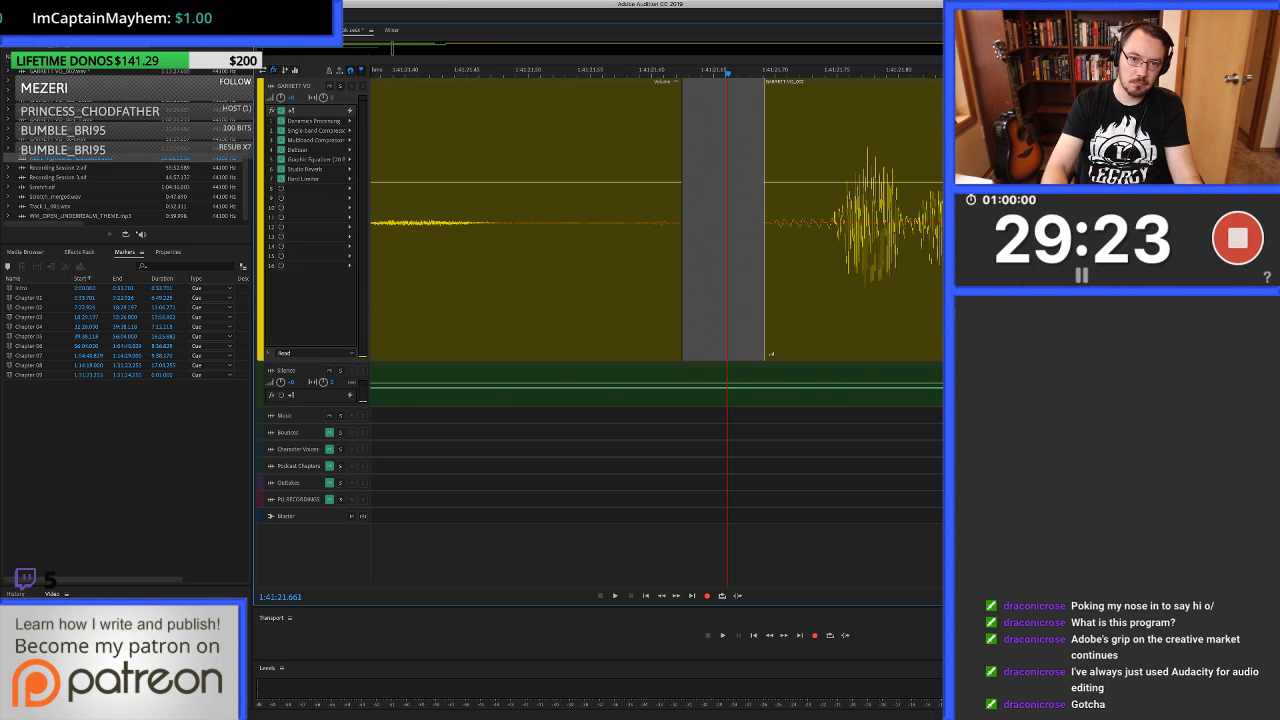
{"action": "key", "text": "Delete"}
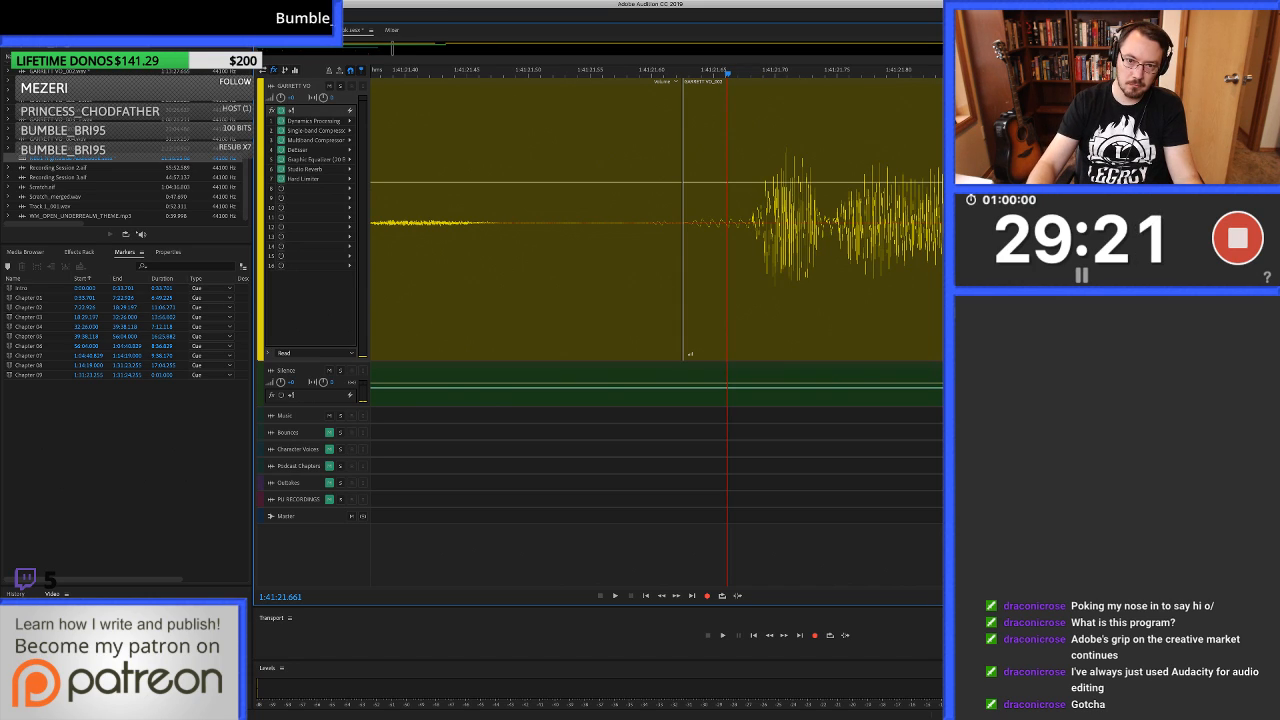
{"action": "key", "text": "ctrl+z"}
{"action": "key", "text": "Delete"}
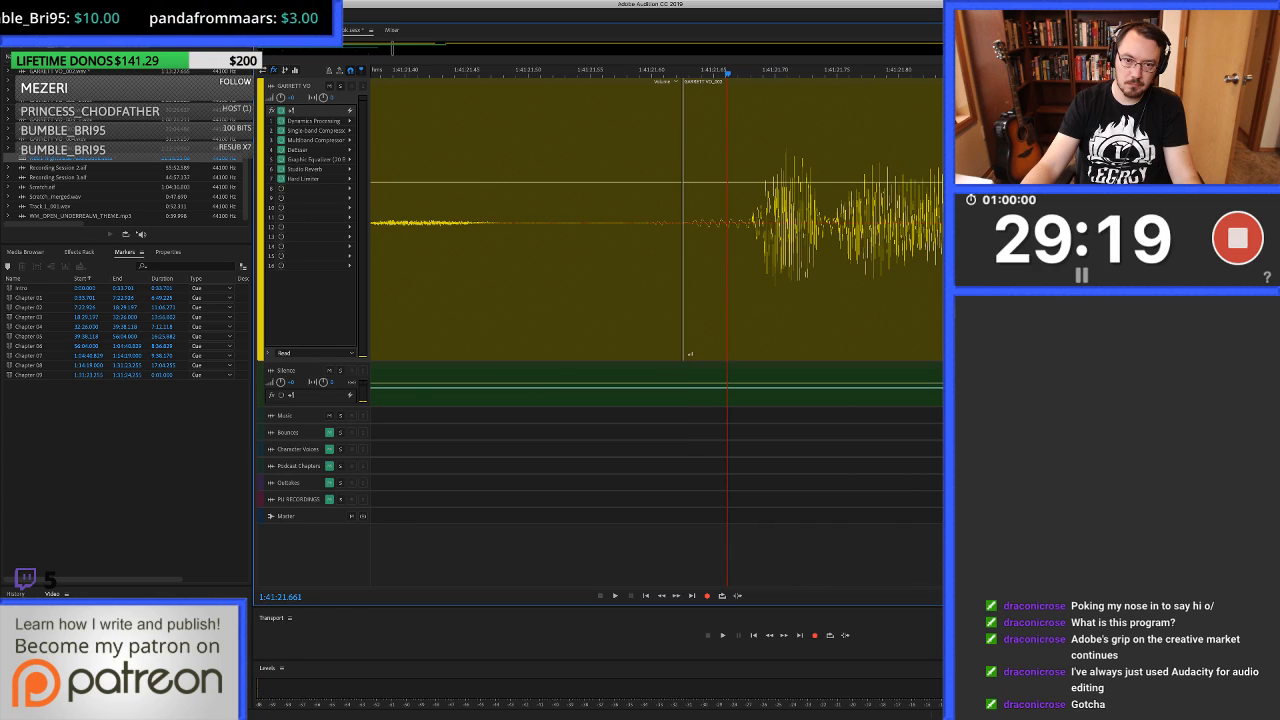
{"action": "left_click_drag", "start_coordinate": [685, 260], "coordinate": [638, 260]}
Play across the reworked join from about 1:41:20.9 and listen on until about 1:41:37.
{"action": "scroll", "coordinate": [638, 260], "scroll_direction": "down", "scroll_amount": 4}
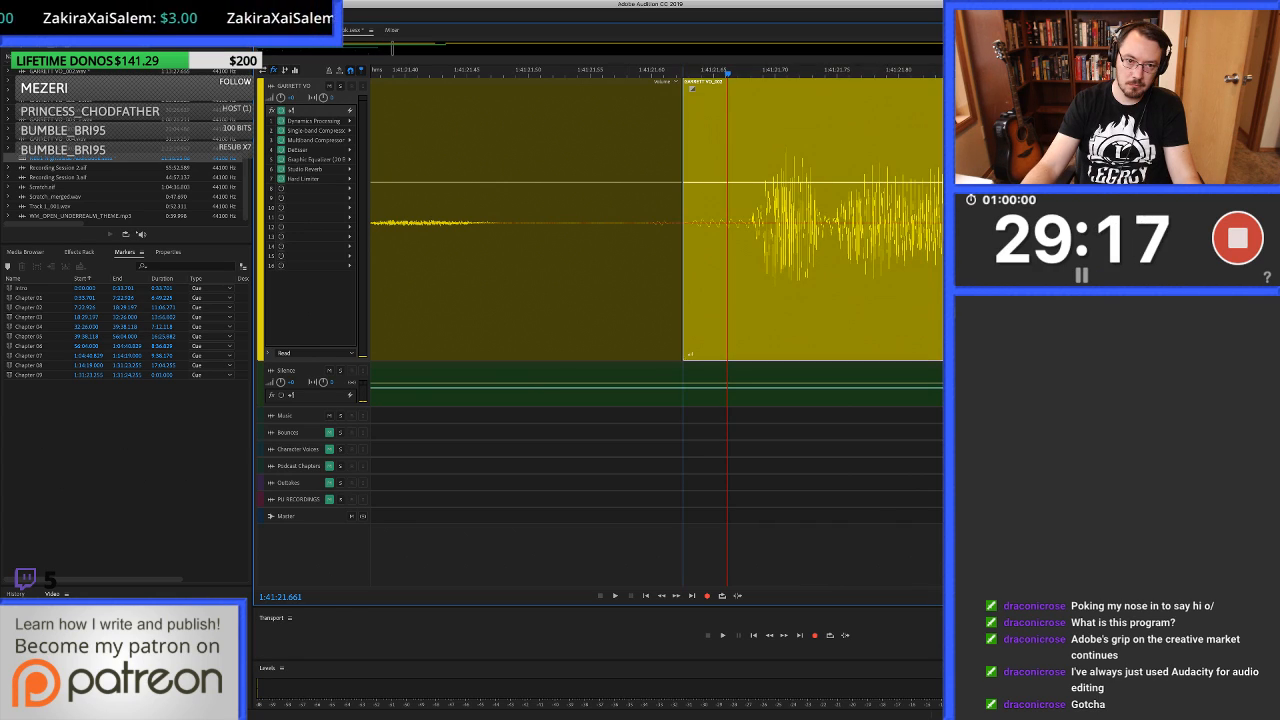
{"action": "key", "text": "space"}
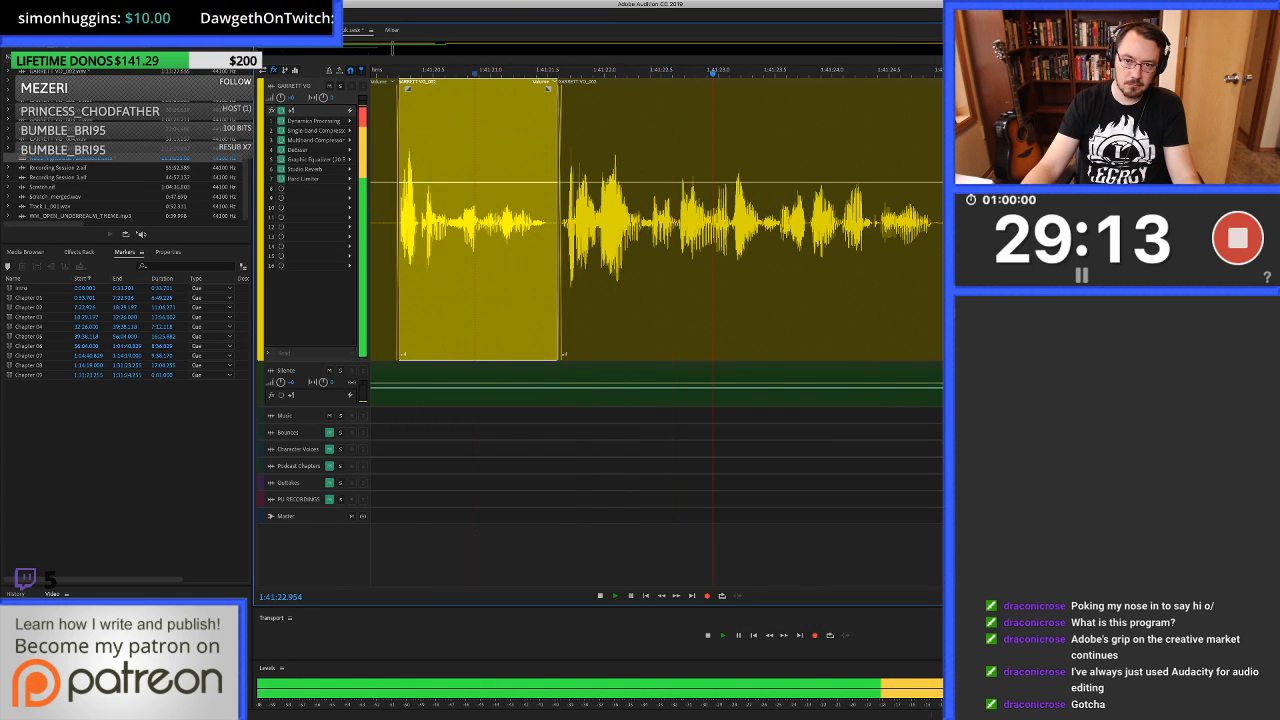
{"action": "left_click", "coordinate": [642, 260]}
{"action": "scroll", "coordinate": [642, 260], "scroll_direction": "down", "scroll_amount": 2}
{"action": "scroll", "coordinate": [642, 260], "scroll_direction": "right", "scroll_amount": 3}
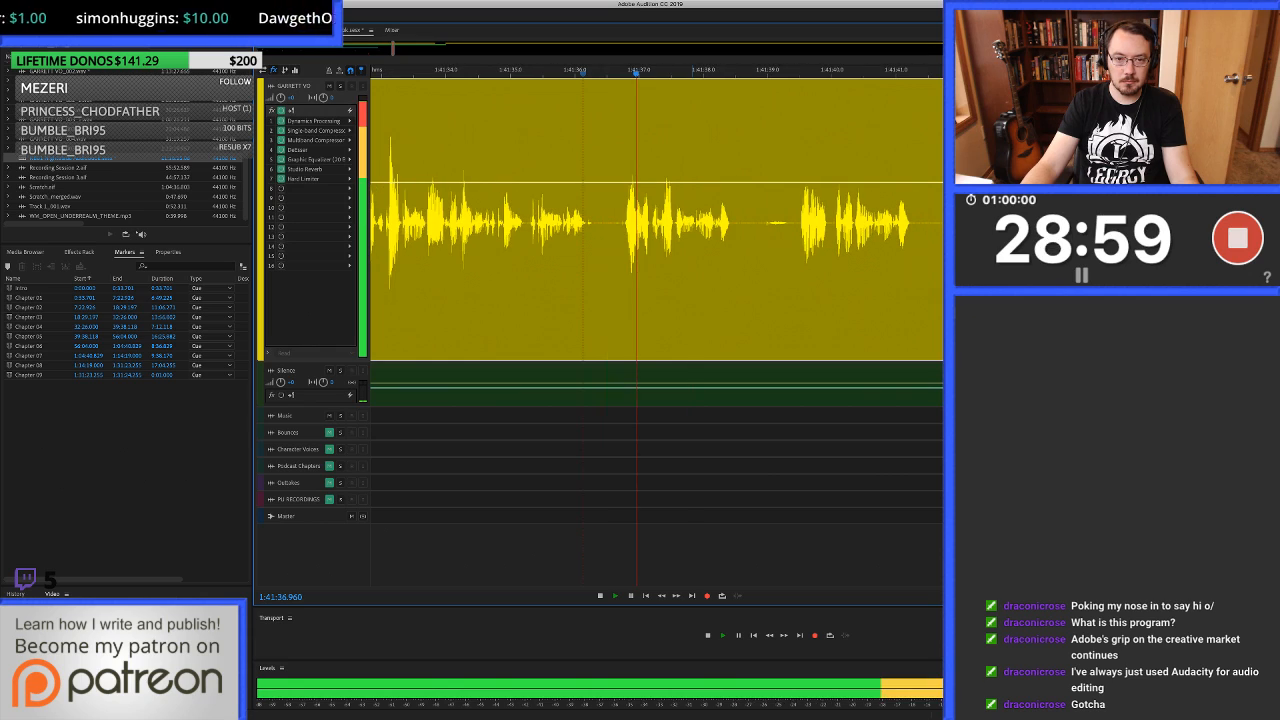
{"action": "key", "text": "space"}
Delete the noisy pause from 1:41:36.594 to about 1:41:36.79 in the voice-over track.
{"action": "left_click", "coordinate": [617, 72]}
{"action": "scroll", "coordinate": [617, 72], "scroll_direction": "up", "scroll_amount": 5}
{"action": "left_click_drag", "start_coordinate": [591, 222], "coordinate": [685, 222]}
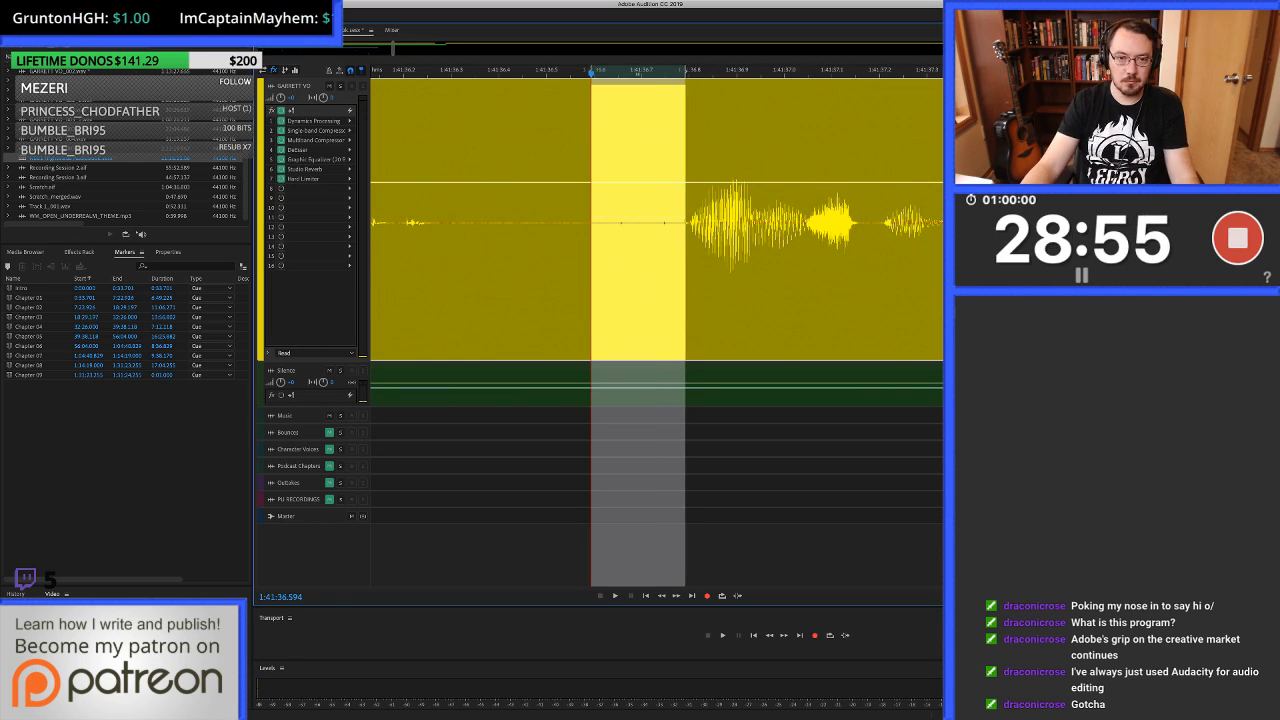
{"action": "key", "text": "Delete"}
Fill 1:41:36.517 to about 1:41:36.81 on the voice-over track with clean silence from the silence track.
{"action": "left_click_drag", "start_coordinate": [555, 222], "coordinate": [693, 222]}
{"action": "left_click_drag", "start_coordinate": [640, 386], "coordinate": [640, 250]}
{"action": "scroll", "coordinate": [758, 250], "scroll_direction": "down", "scroll_amount": 5}
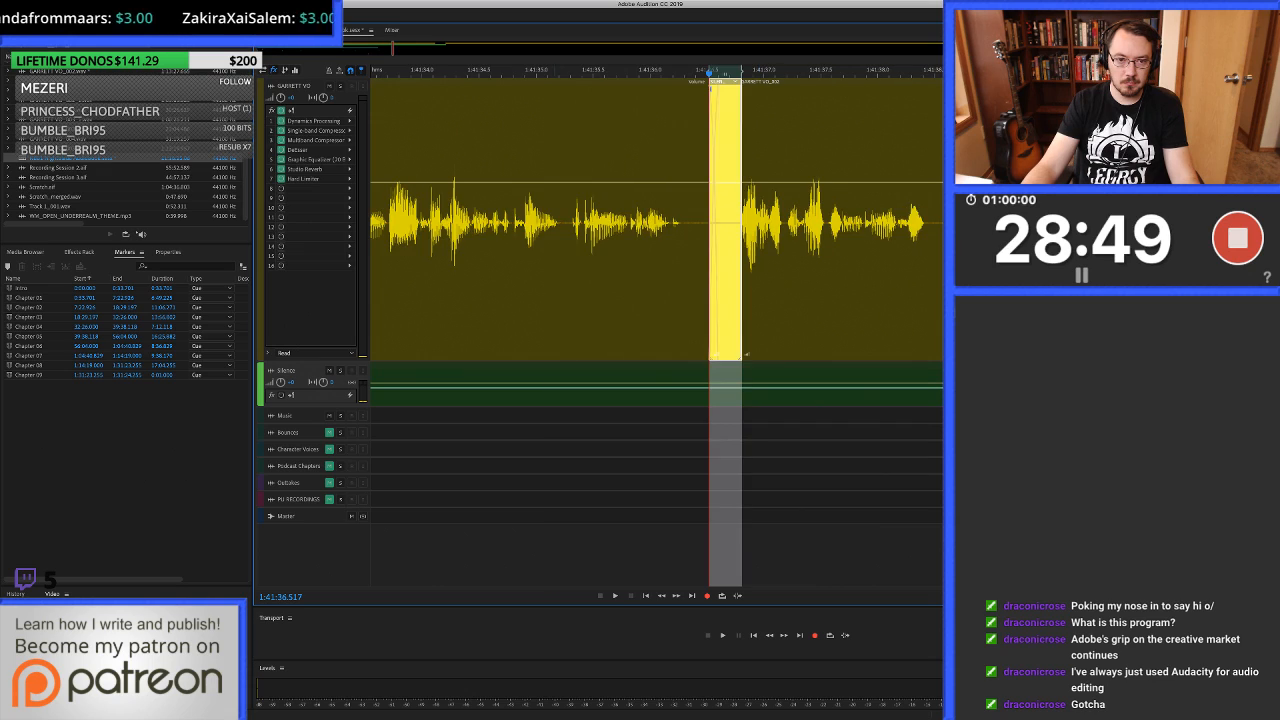
Play from about 1:41:34.5 to about 1:41:39.6 and undo the last silence fill.
{"action": "left_click", "coordinate": [479, 250]}
{"action": "key", "text": "space"}
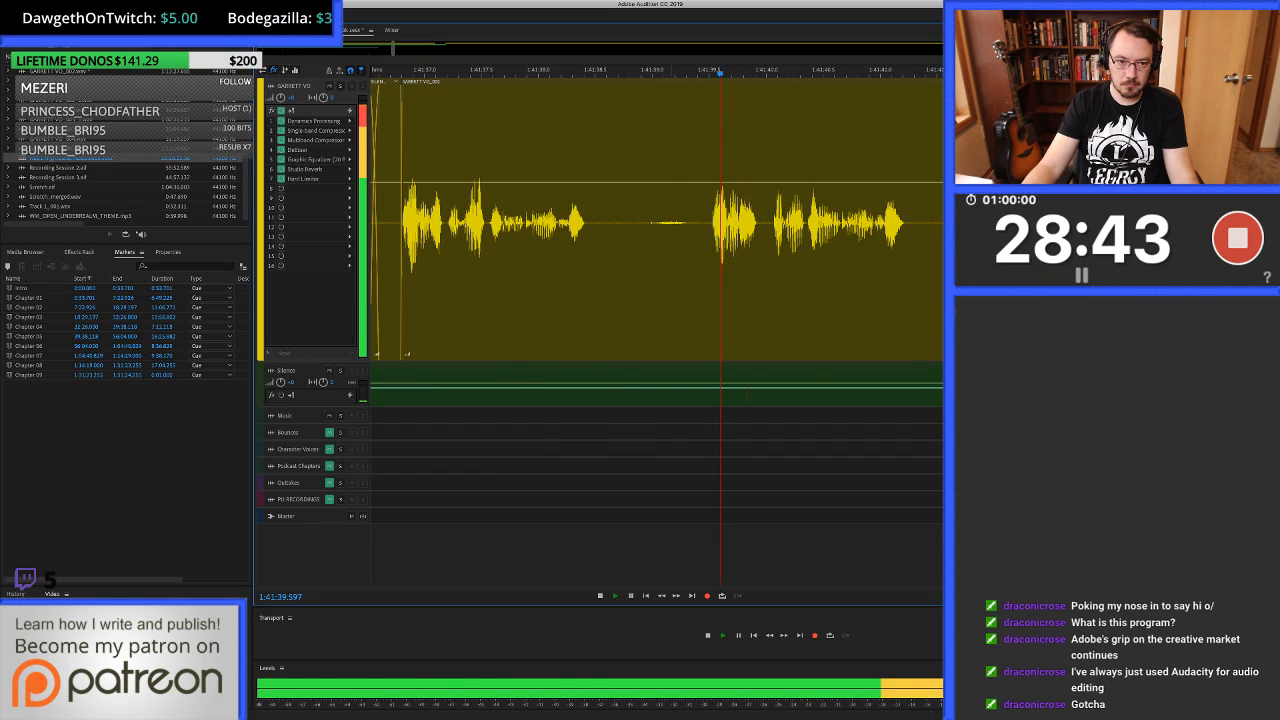
{"action": "key", "text": "space"}
{"action": "key", "text": "super+z"}
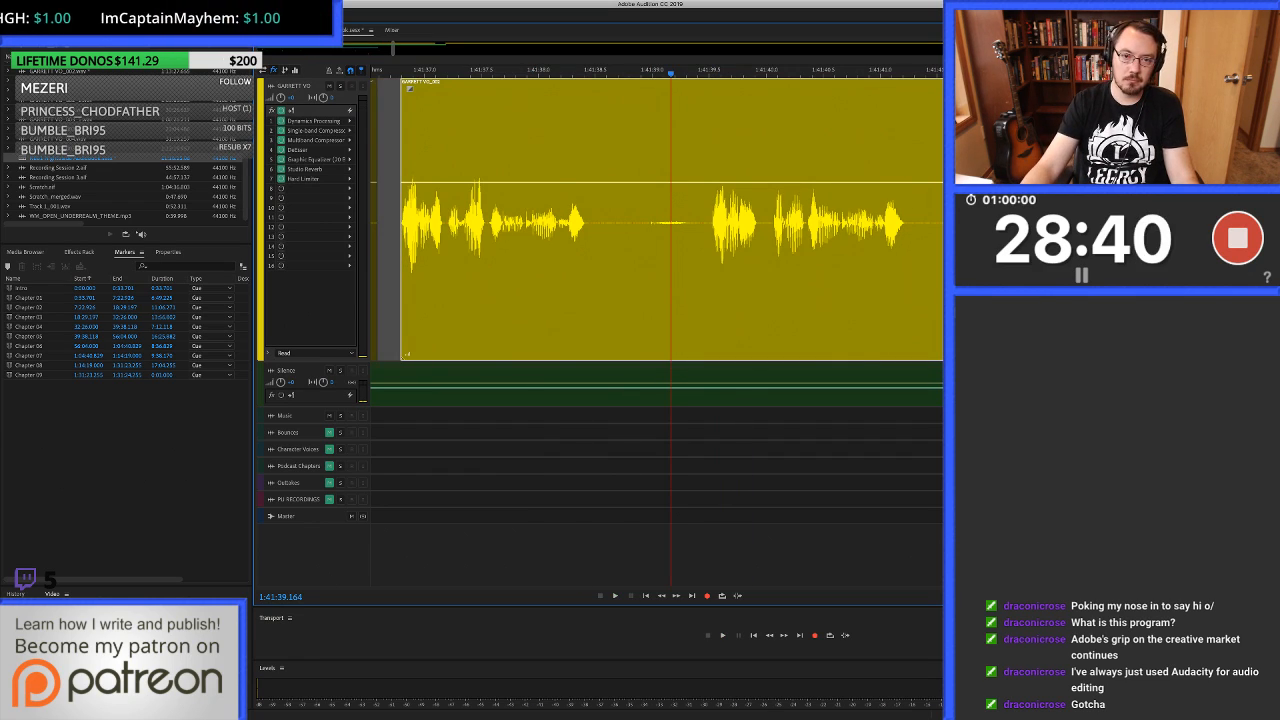
Ripple-delete the unwanted take from the clip start at 1:41:36.792 to about 1:41:39.5.
{"action": "key", "text": "super+Left"}
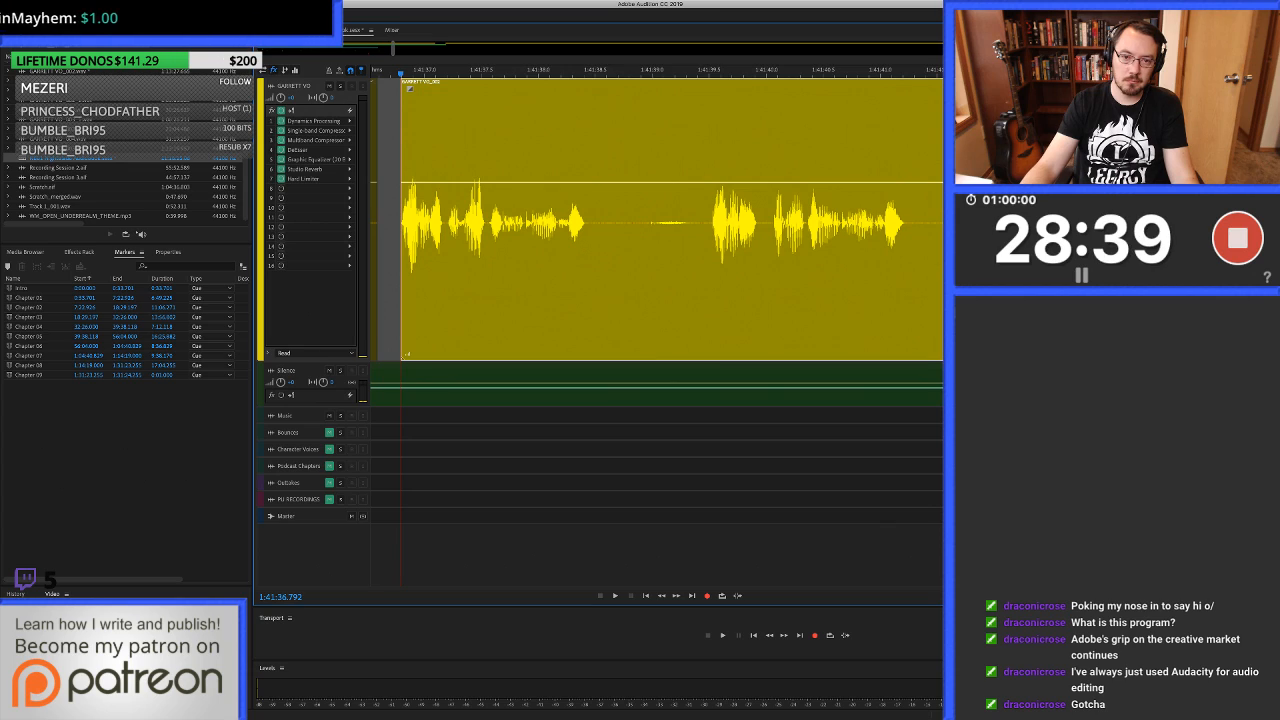
{"action": "left_click", "coordinate": [710, 222], "text": "shift"}
{"action": "key", "text": "shift+BackSpace"}
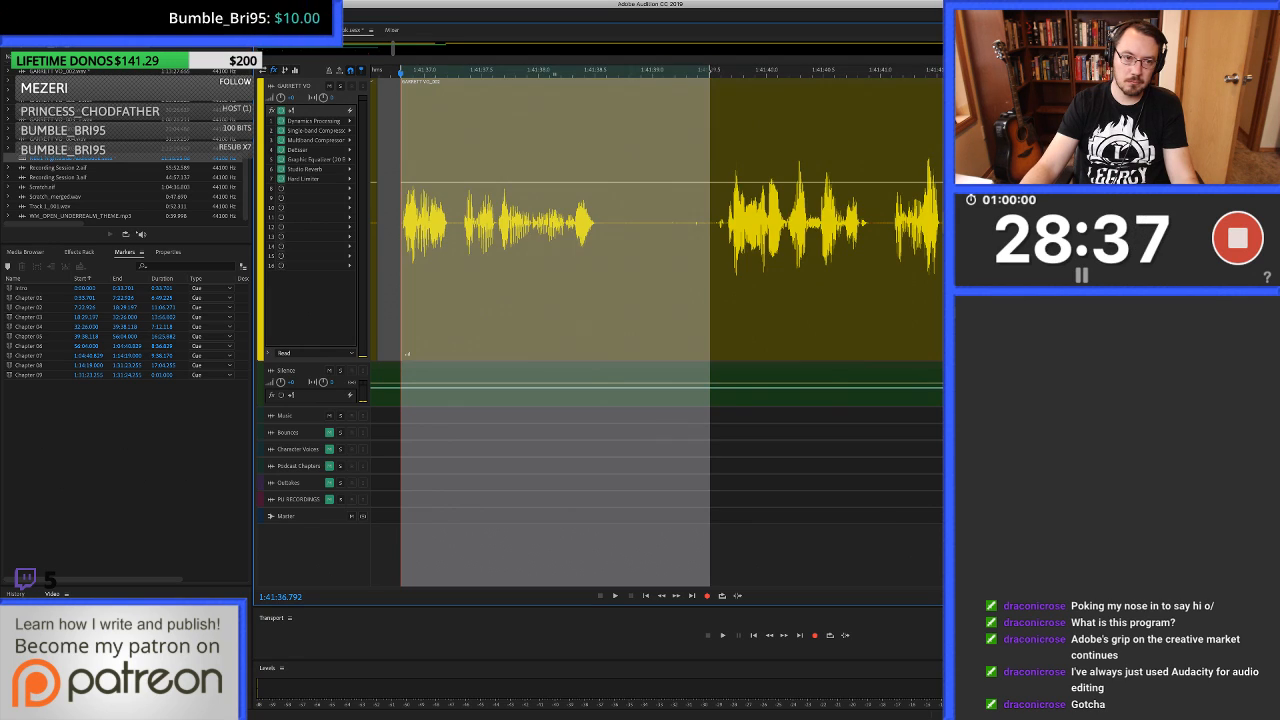
Fill 1:41:36.418 to about 1:41:36.82 on the voice-over track with clean silence from the silence track.
{"action": "scroll", "coordinate": [390, 222], "scroll_direction": "up", "scroll_amount": 3}
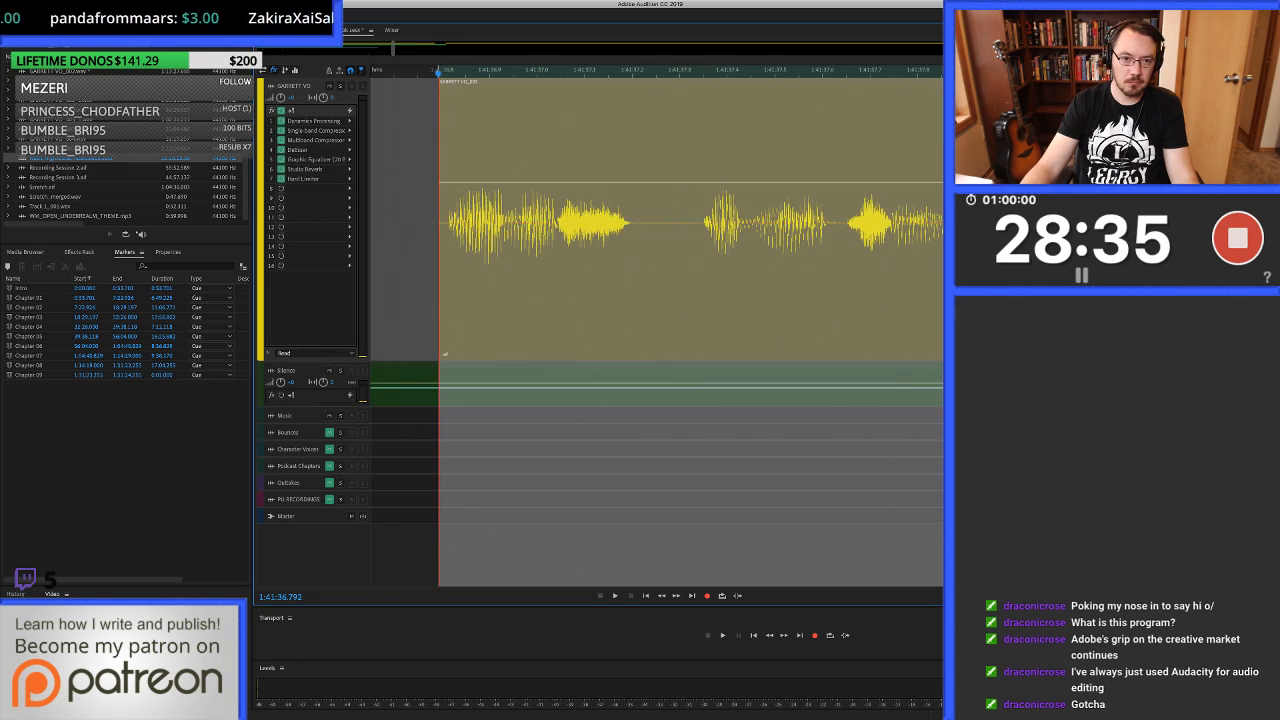
{"action": "scroll", "coordinate": [390, 222], "scroll_direction": "left", "scroll_amount": 3}
{"action": "left_click_drag", "start_coordinate": [561, 222], "coordinate": [749, 222]}
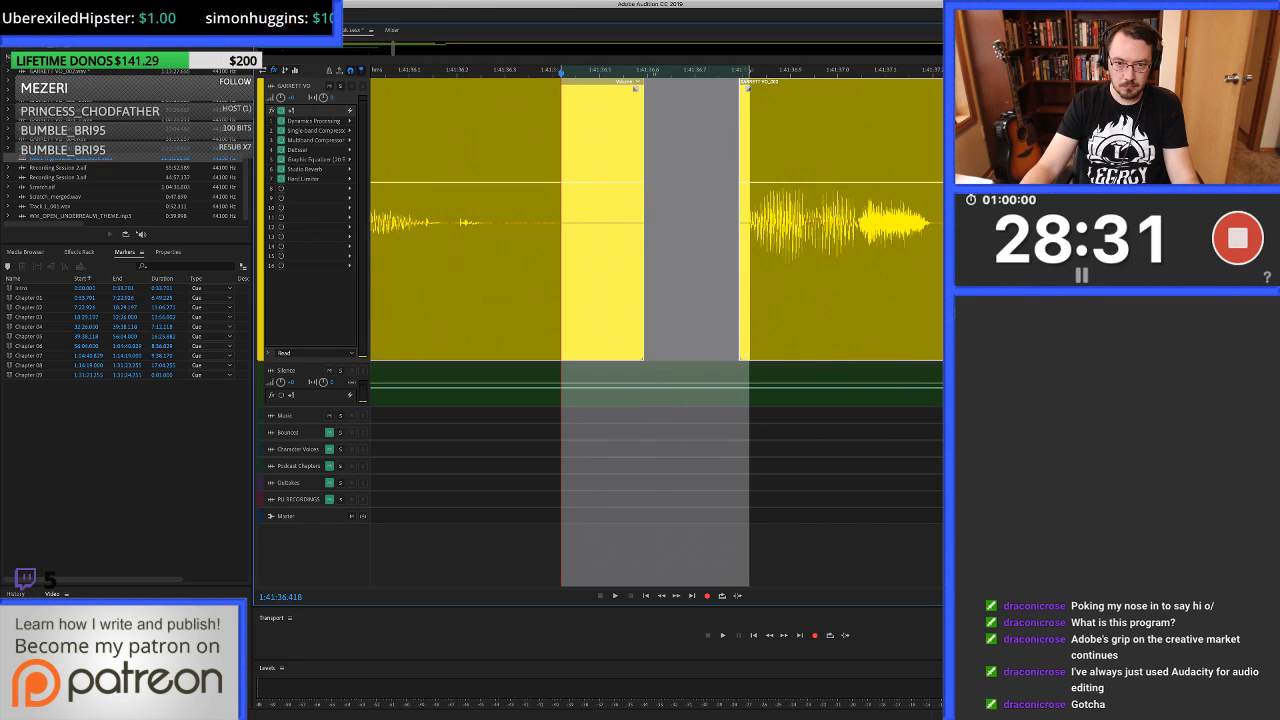
{"action": "left_click_drag", "start_coordinate": [669, 390], "coordinate": [669, 222]}
{"action": "scroll", "coordinate": [669, 222], "scroll_direction": "down", "scroll_amount": 3}
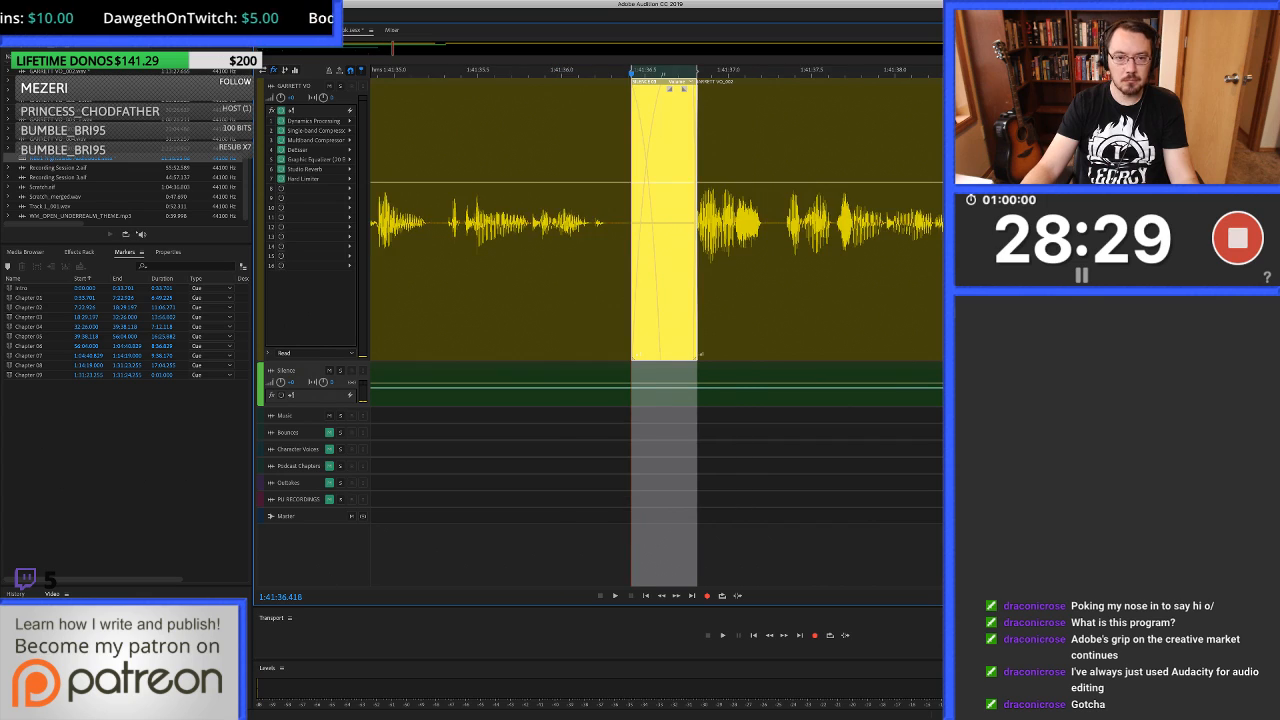
Play across the new silence fill from about 1:41:35.2 and listen on to about 1:41:40.
{"action": "scroll", "coordinate": [669, 222], "scroll_direction": "down", "scroll_amount": 1}
{"action": "left_click", "coordinate": [504, 222]}
{"action": "key", "text": "space"}
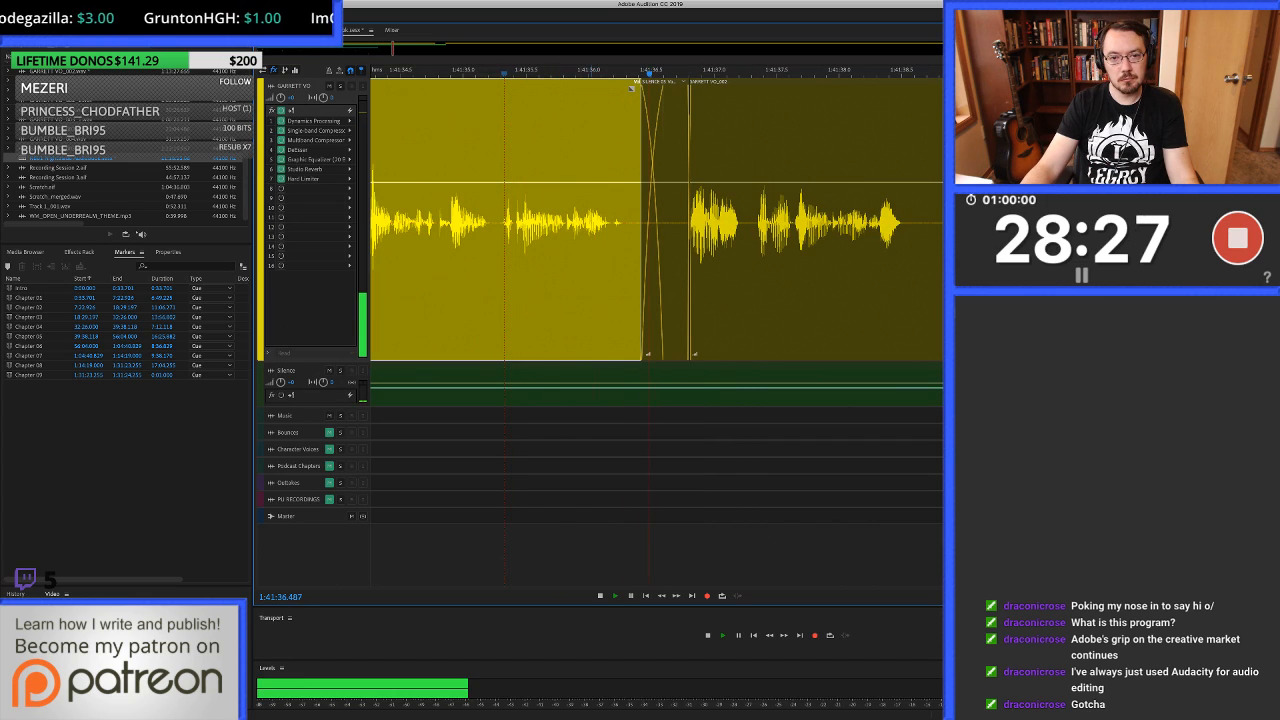
{"action": "scroll", "coordinate": [669, 222], "scroll_direction": "right", "scroll_amount": 3}
{"action": "left_click", "coordinate": [699, 222]}
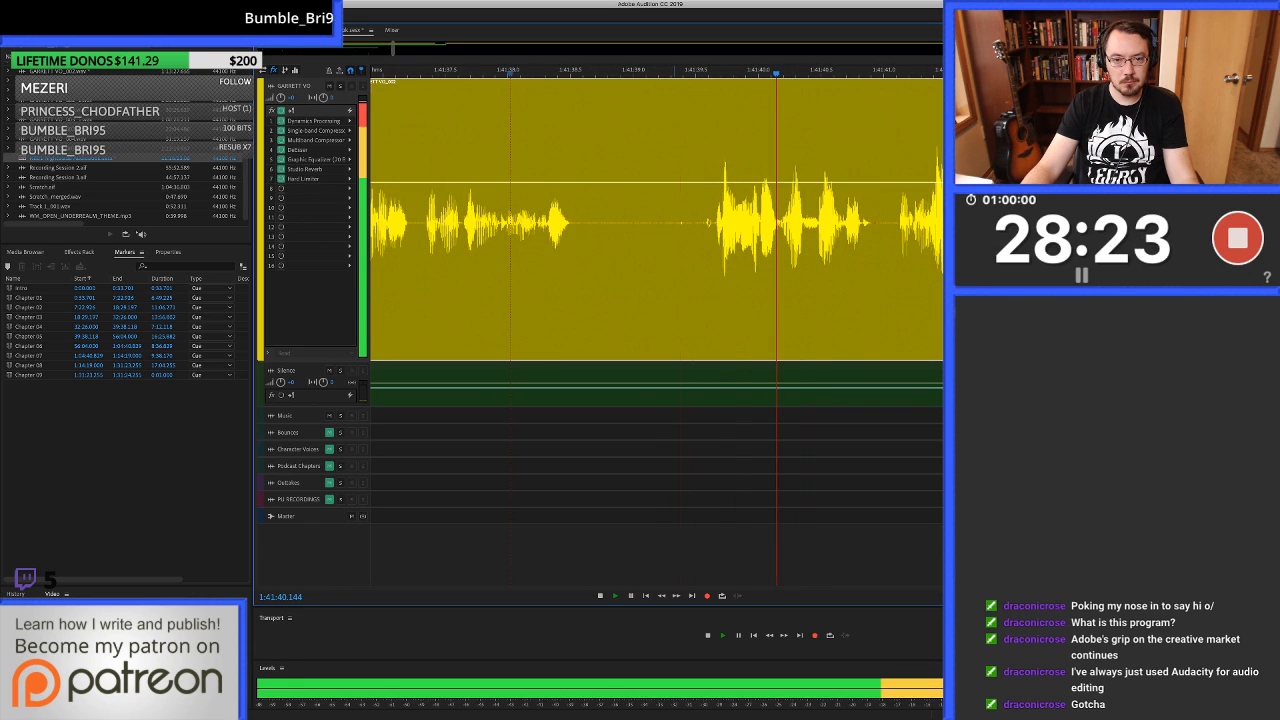
Stop playback and heal the click from 1:41:39.375 to about 1:41:39.395 in the voice-over waveform, returning to the multitrack session.
{"action": "key", "text": "space"}
{"action": "left_click_drag", "start_coordinate": [704, 222], "coordinate": [670, 222]}
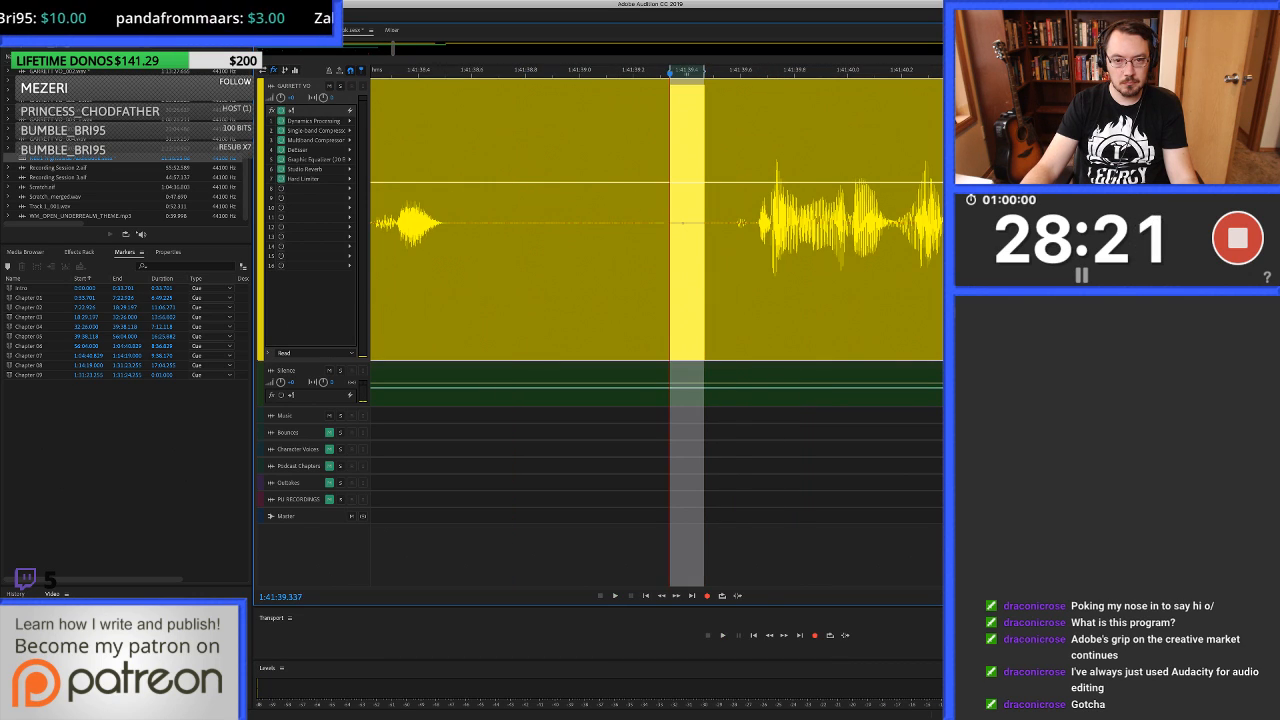
{"action": "double_click", "coordinate": [682, 232]}
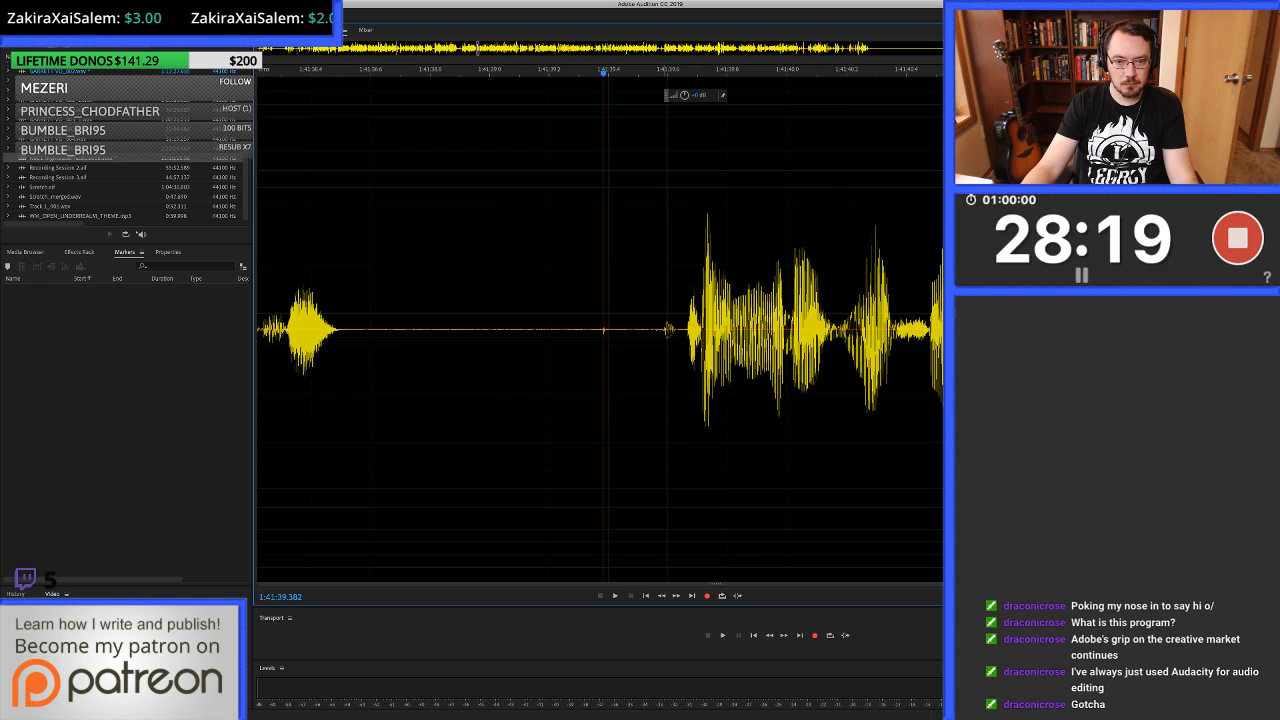
{"action": "scroll", "coordinate": [657, 232], "scroll_direction": "up", "scroll_amount": 4}
{"action": "left_click_drag", "start_coordinate": [690, 232], "coordinate": [708, 232]}
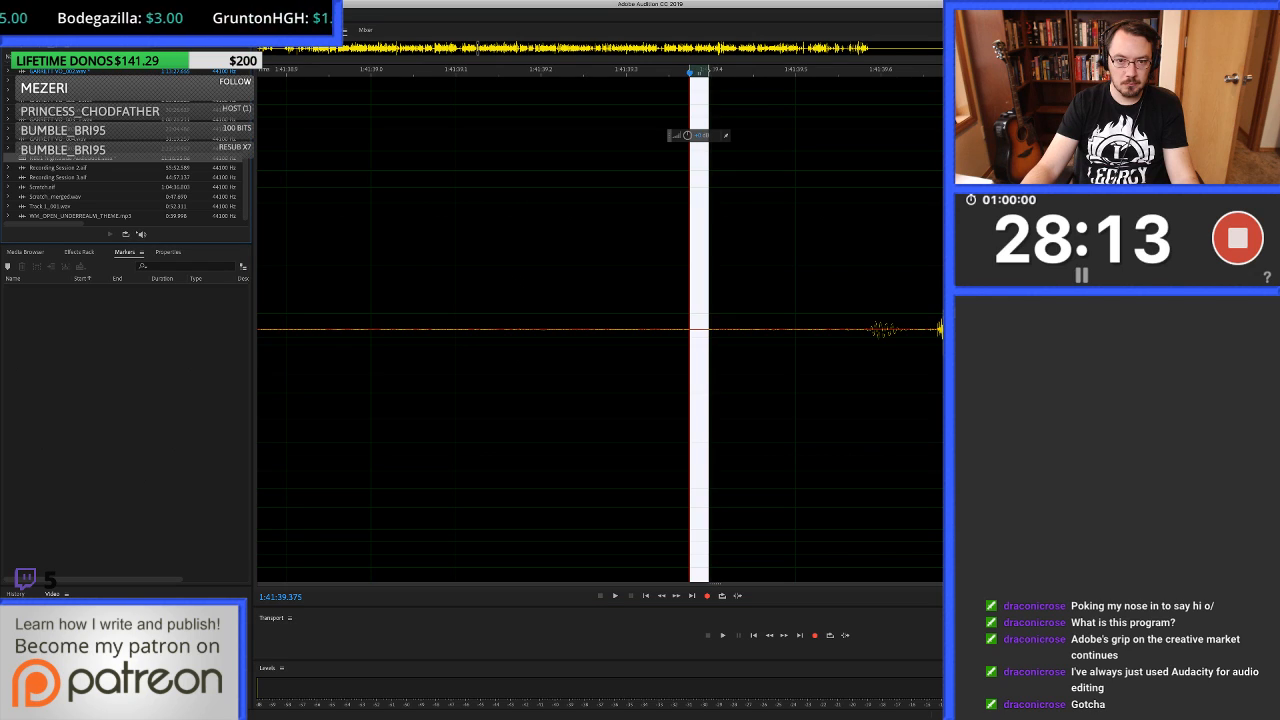
{"action": "key", "text": "0"}
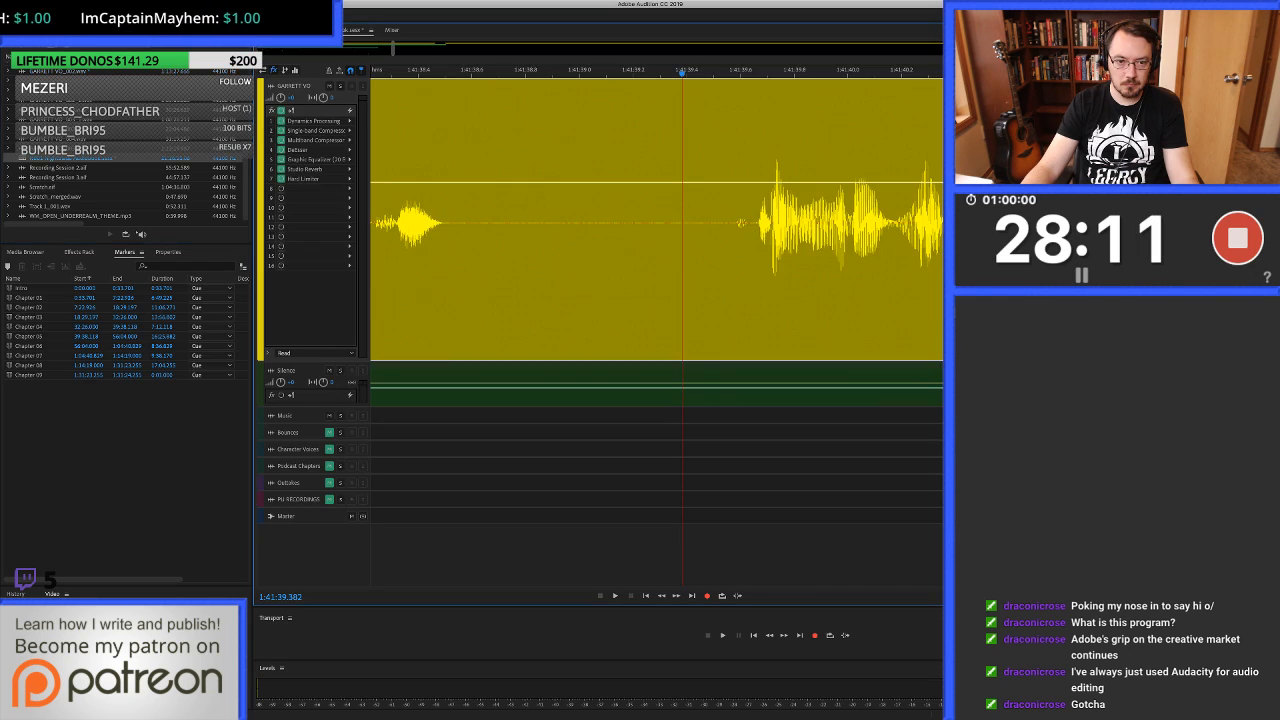
Play on to about 1:41:44 and heal the click from 1:41:42.387 to about 1:41:42.42 in the voice-over waveform.
{"action": "key", "text": "space"}
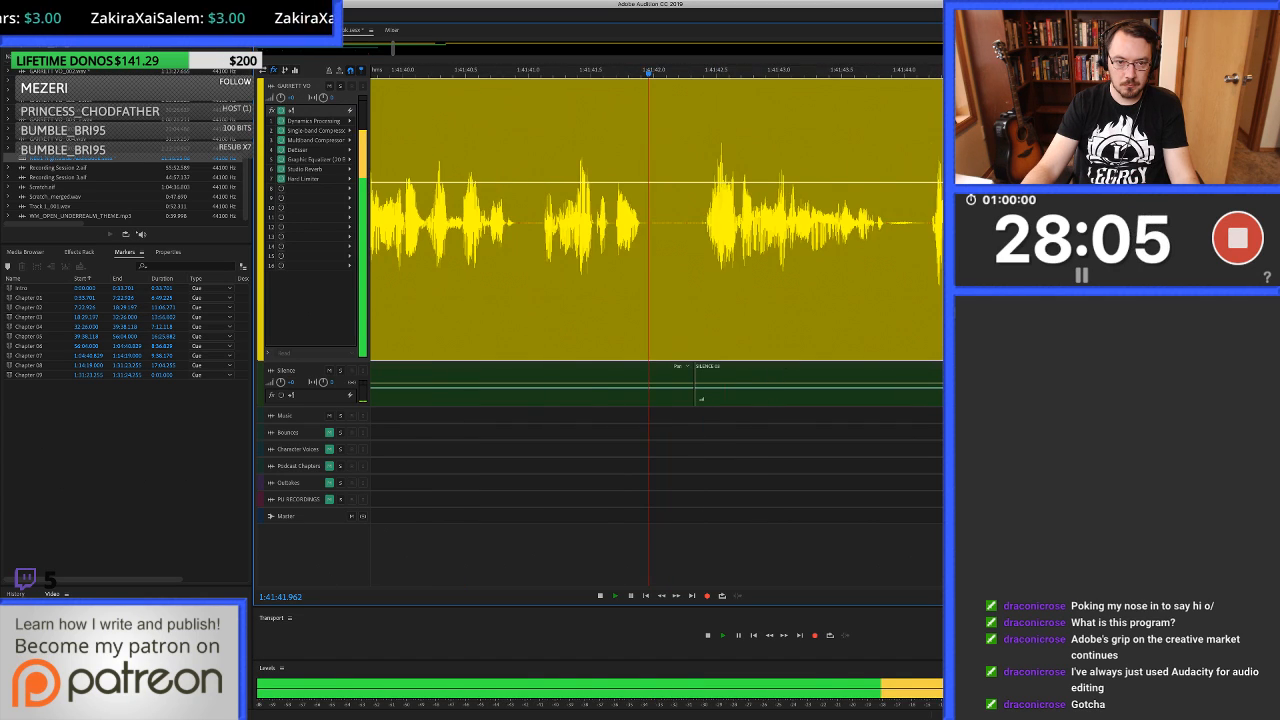
{"action": "key", "text": "space"}
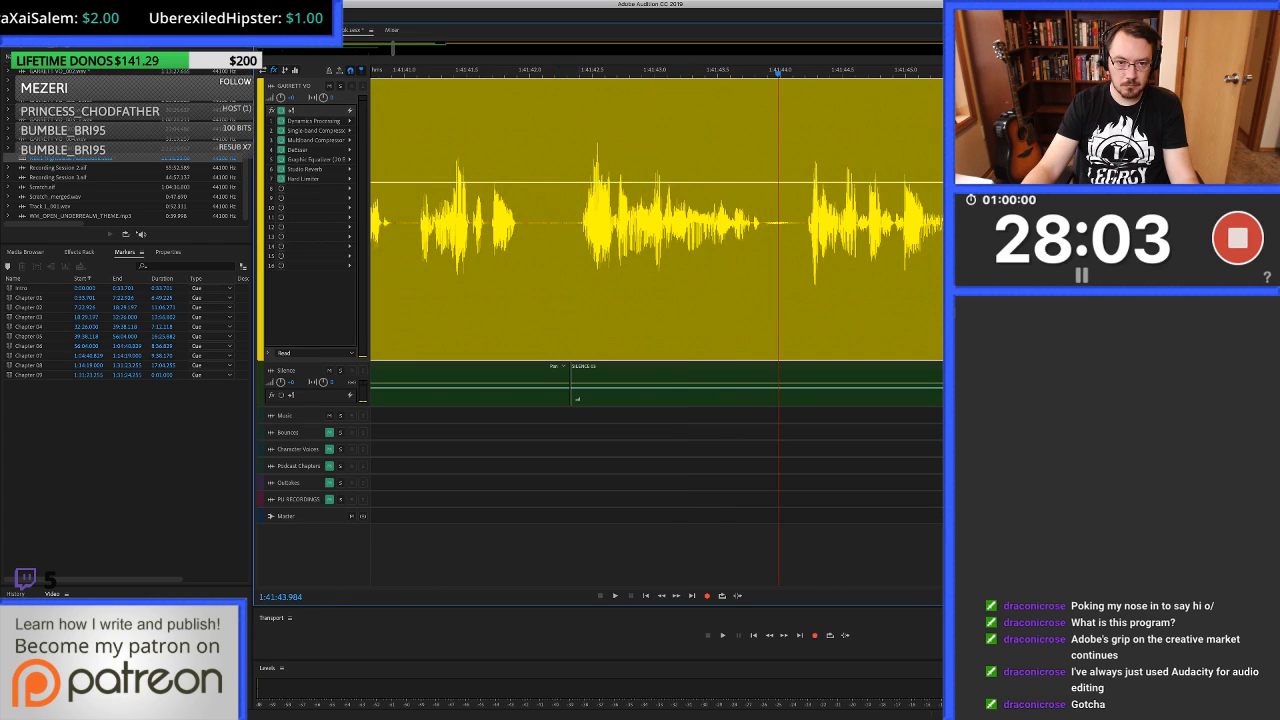
{"action": "key", "text": "equal"}
{"action": "key", "text": "equal"}
{"action": "key", "text": "equal"}
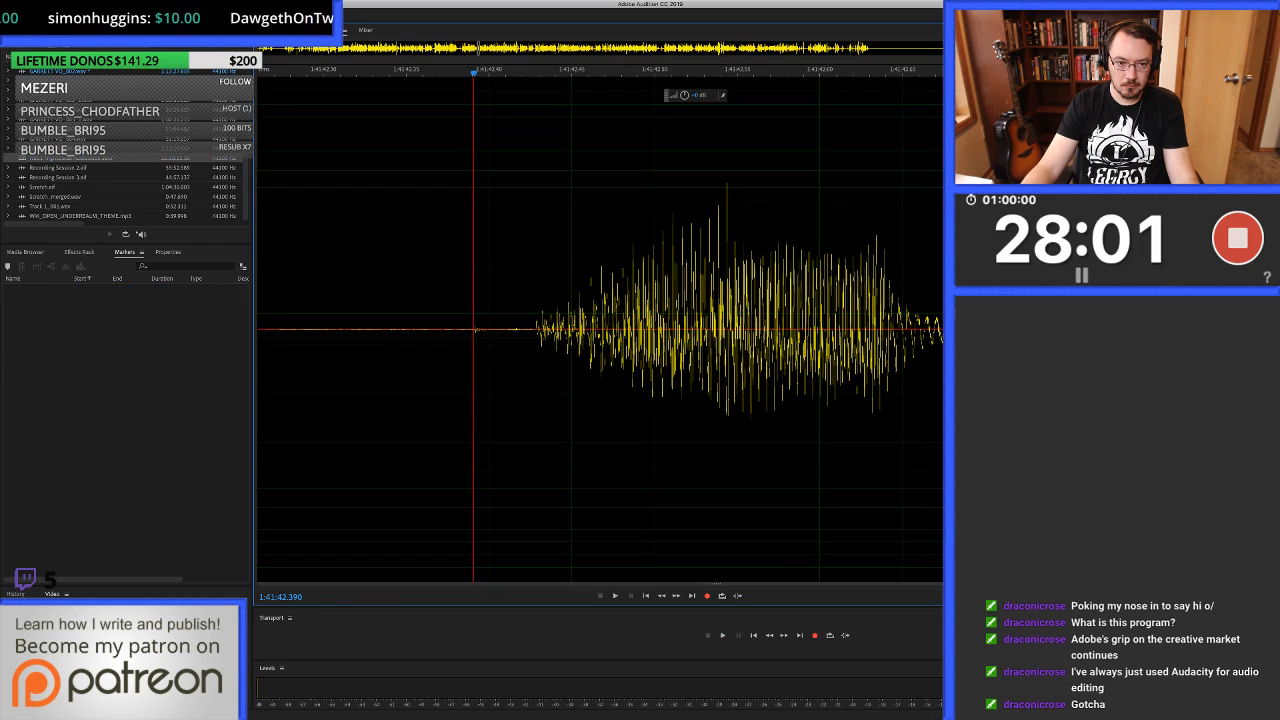
{"action": "key", "text": "8"}
{"action": "left_click_drag", "start_coordinate": [469, 300], "coordinate": [526, 300]}
{"action": "key", "text": "super+u"}
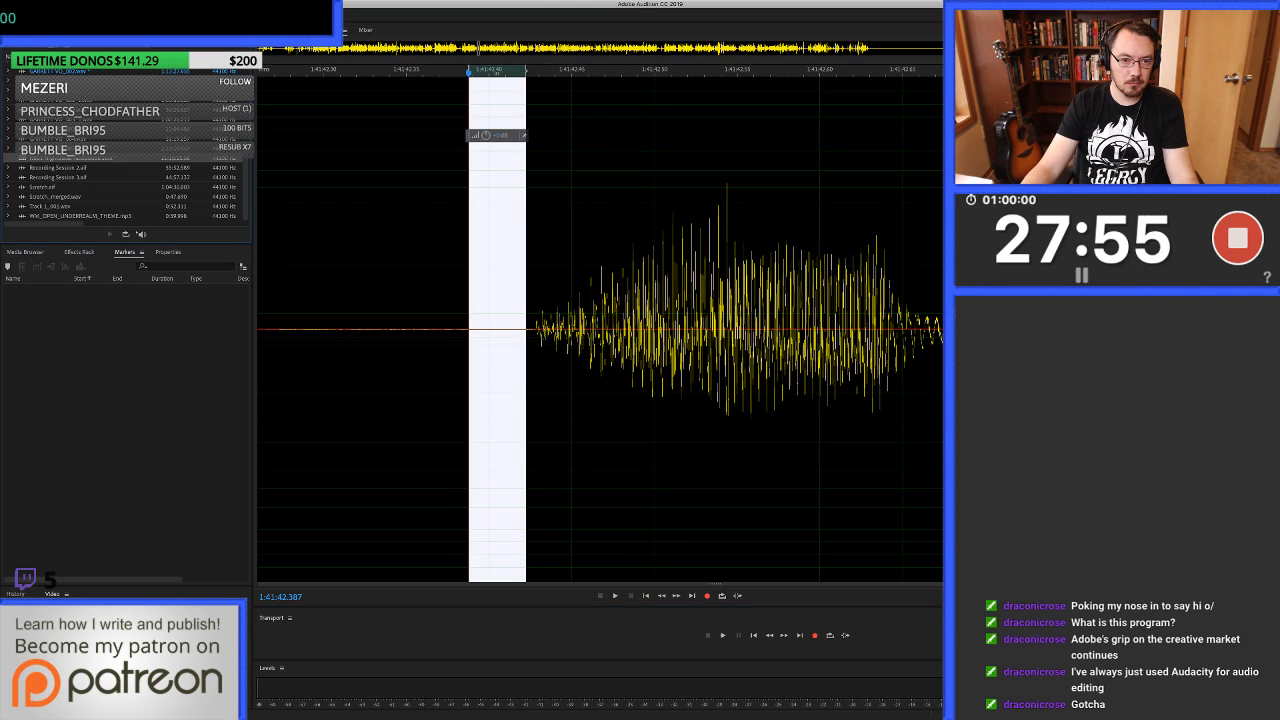
{"action": "key", "text": "0"}
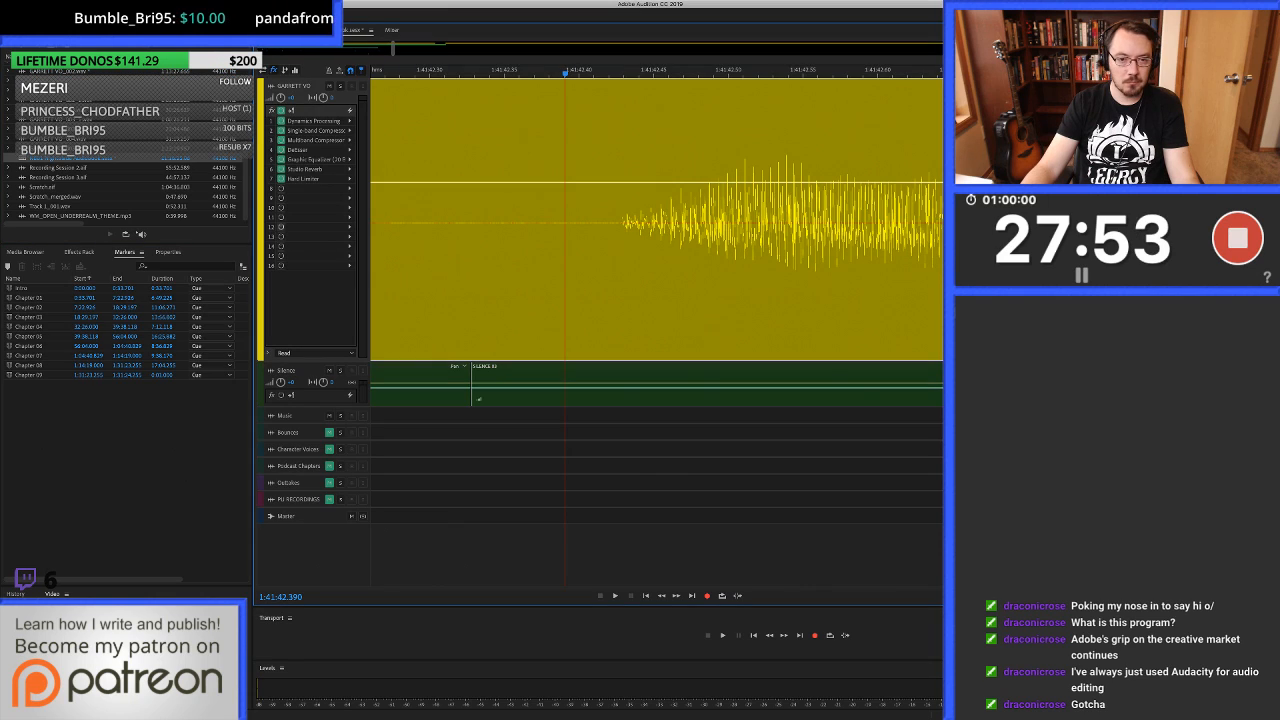
Play on from about 1:41:42.4 to about 1:41:47.4 to check the voice-over for further clicks.
{"action": "key", "text": "space"}
{"action": "key", "text": "minus"}
{"action": "key", "text": "minus"}
{"action": "key", "text": "minus"}
{"action": "key", "text": "minus"}
{"action": "key", "text": "minus"}
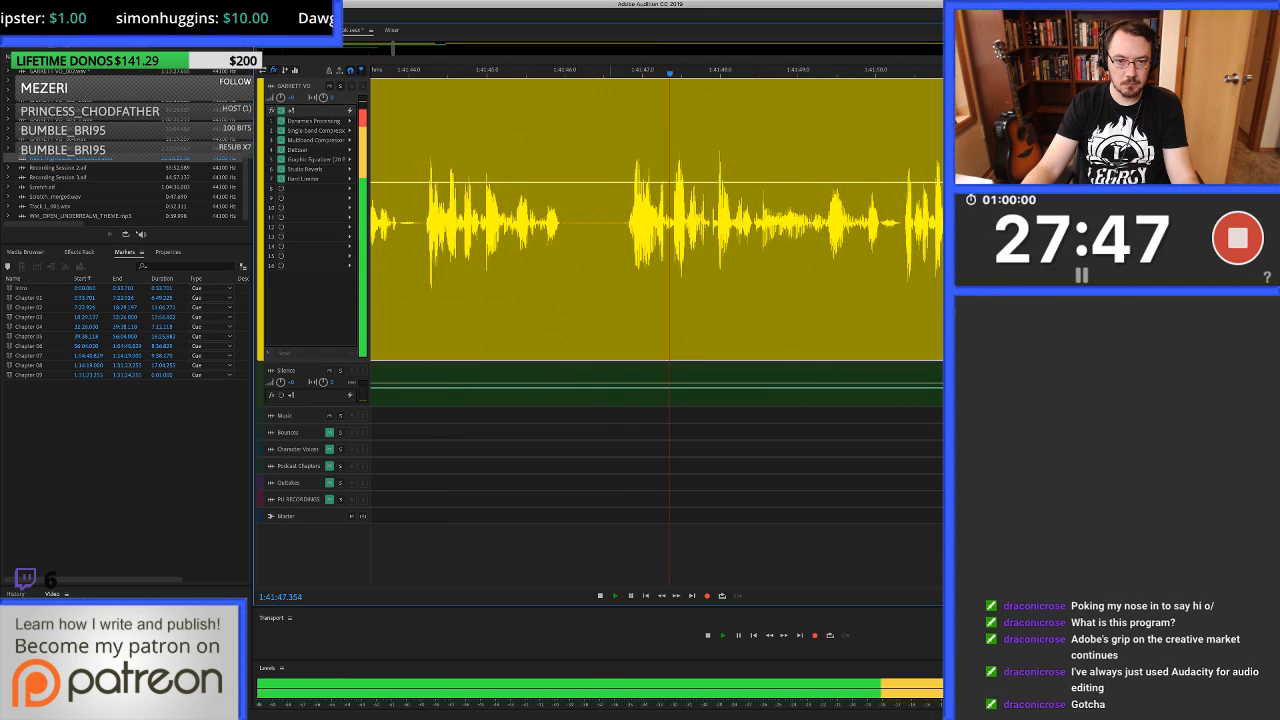
{"action": "key", "text": "space"}
Heal the click in the pause from 1:41:46.510 to about 1:41:46.65 in the voice-over waveform and return to the session.
{"action": "left_click", "coordinate": [611, 222]}
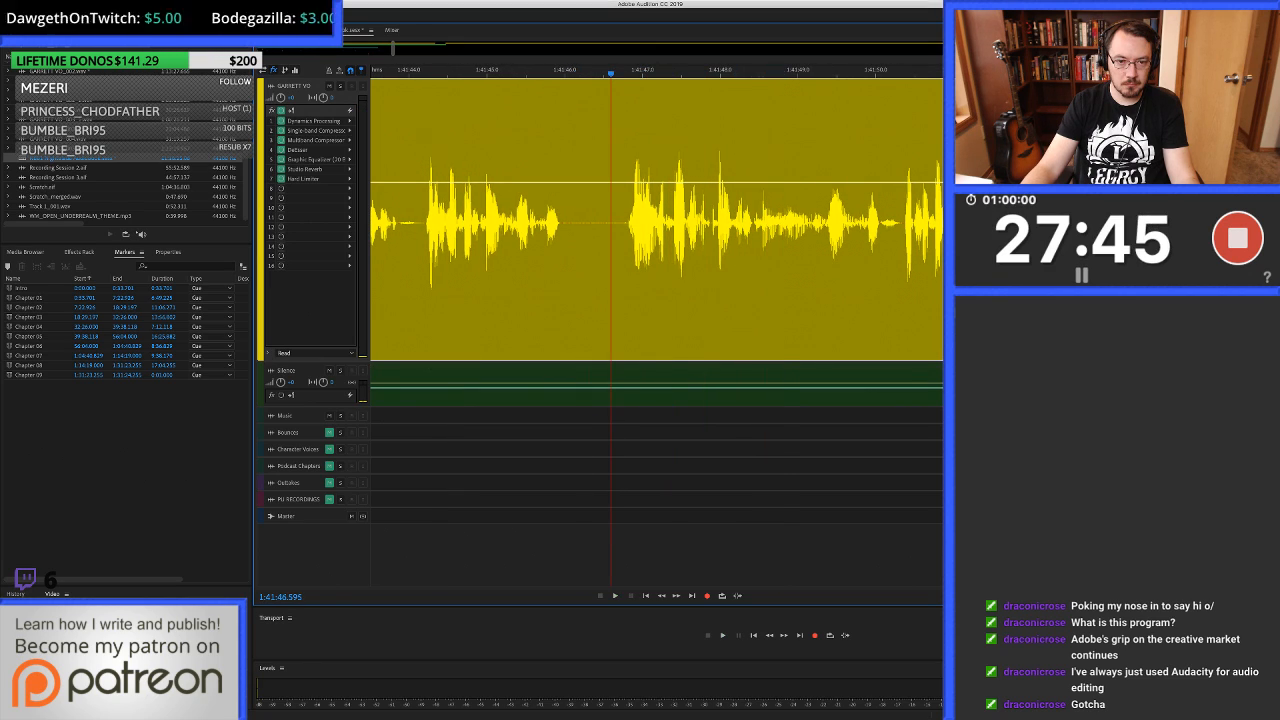
{"action": "key", "text": "equal"}
{"action": "key", "text": "equal"}
{"action": "double_click", "coordinate": [616, 222]}
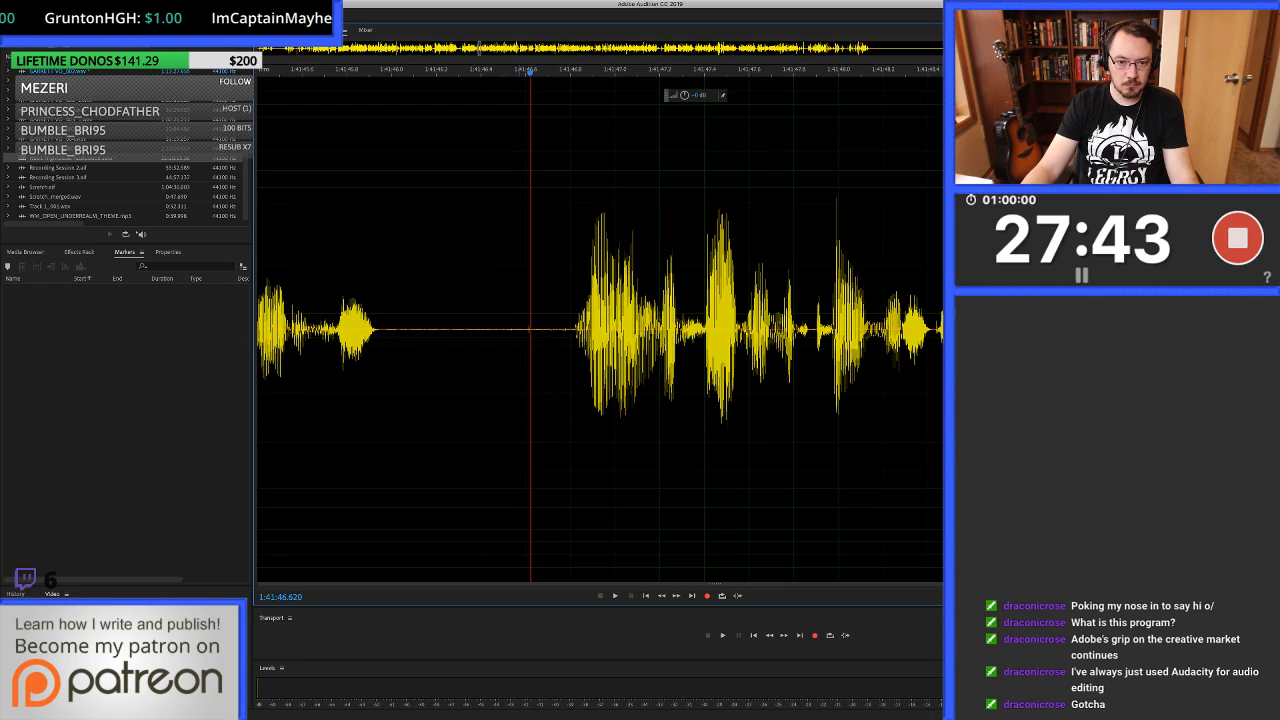
{"action": "key", "text": "equal"}
{"action": "left_click_drag", "start_coordinate": [648, 307], "coordinate": [707, 307]}
{"action": "key", "text": "ctrl+u"}
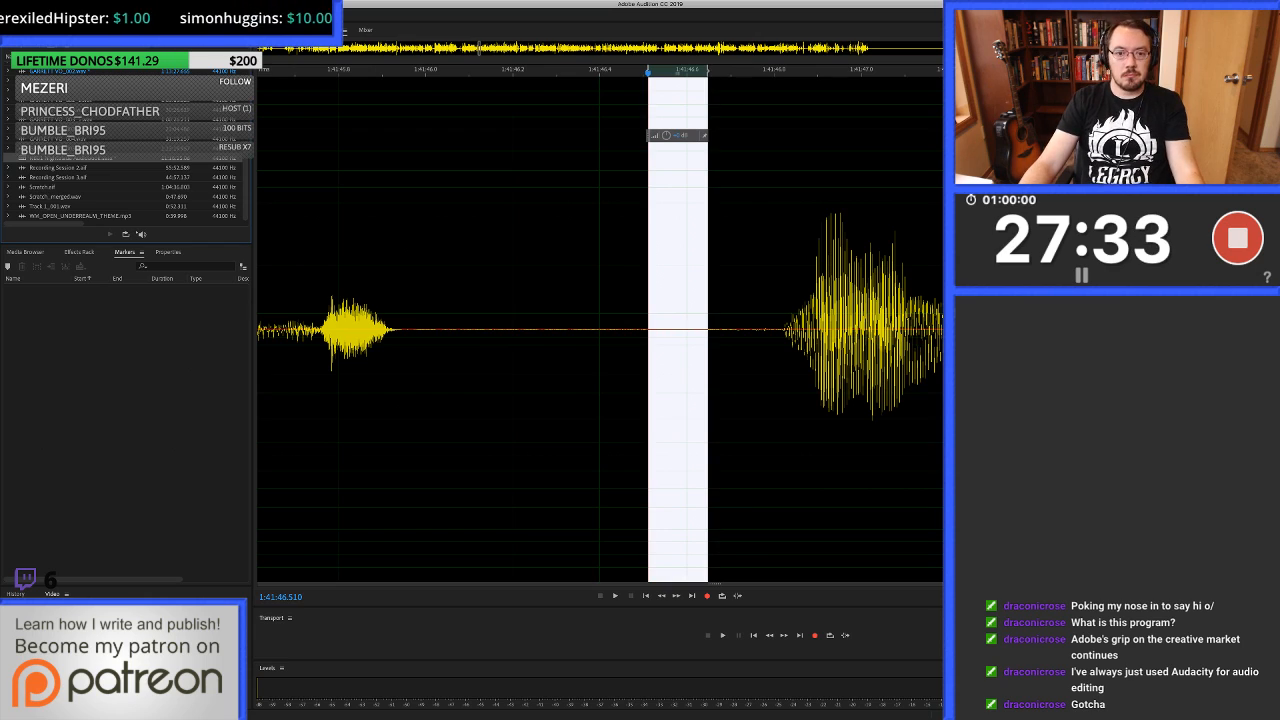
{"action": "key", "text": "0"}
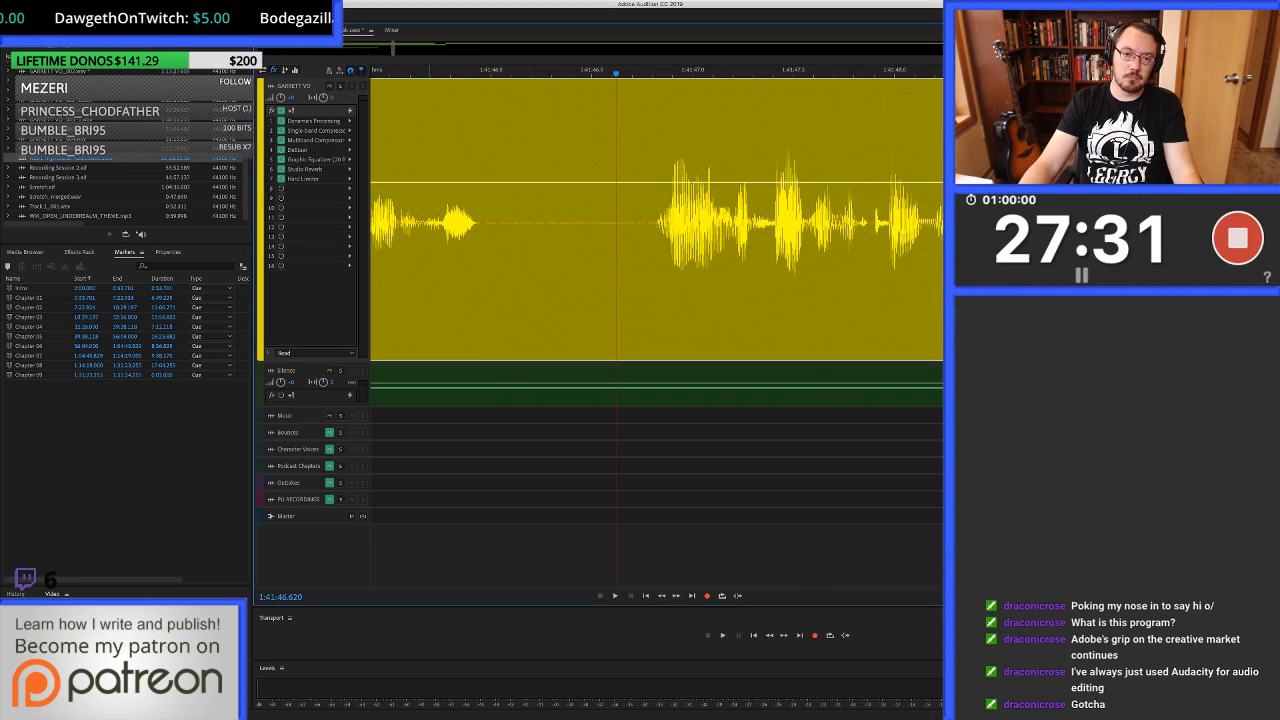
Listen on to about 1:41:53.2 and heal the click from 1:41:52.809 to about 1:41:52.86 in the voice-over waveform.
{"action": "key", "text": "space"}
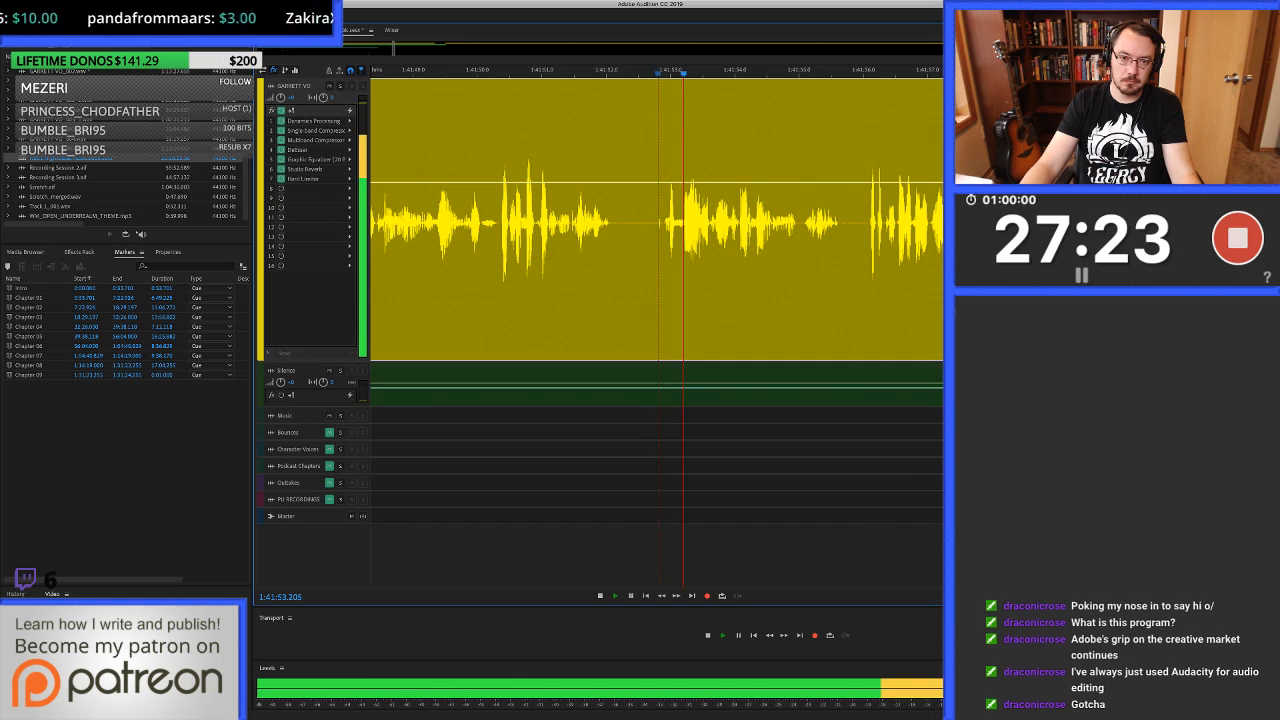
{"action": "key", "text": "space"}
{"action": "double_click", "coordinate": [663, 250]}
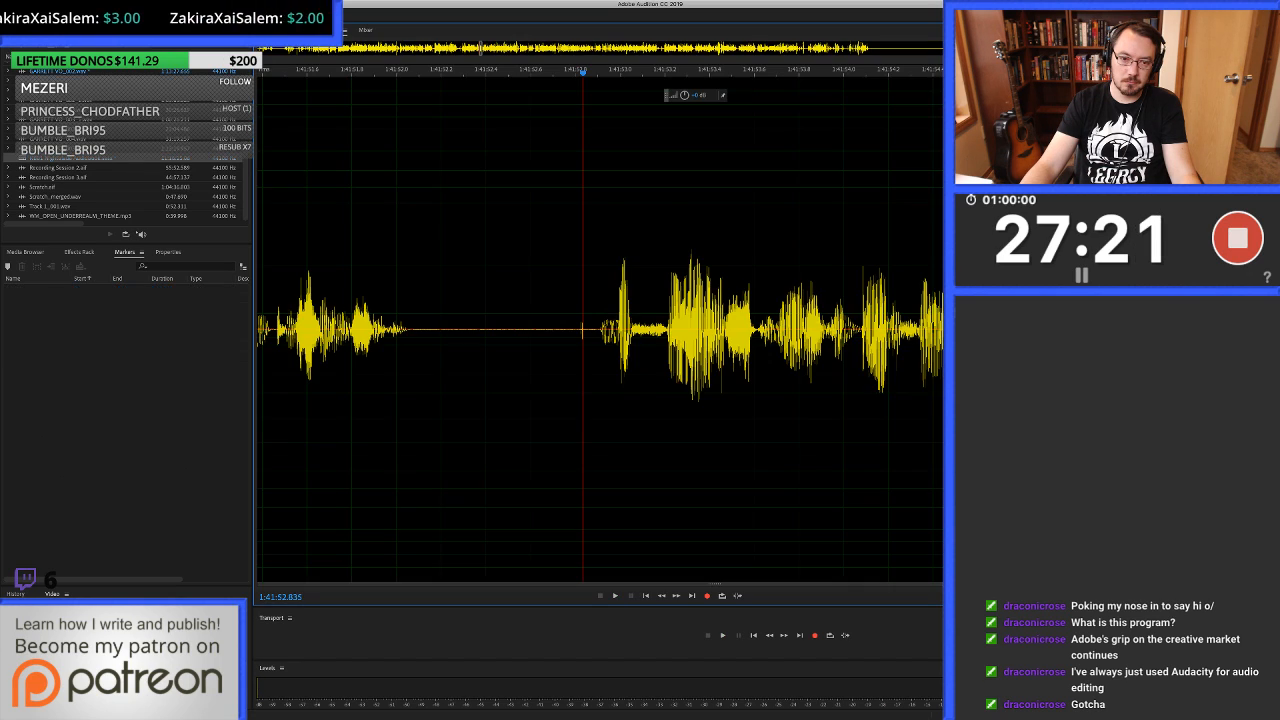
{"action": "left_click_drag", "start_coordinate": [577, 215], "coordinate": [588, 215]}
{"action": "key", "text": "super+u"}
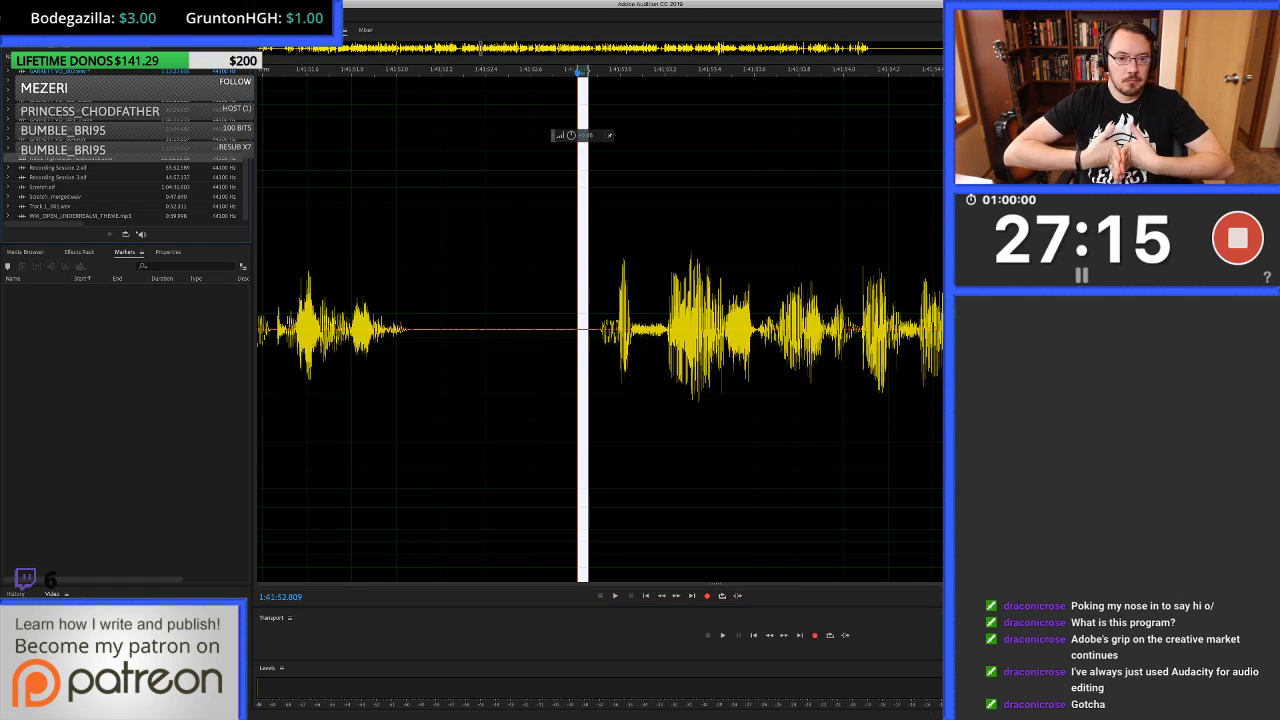
{"action": "key", "text": "8"}
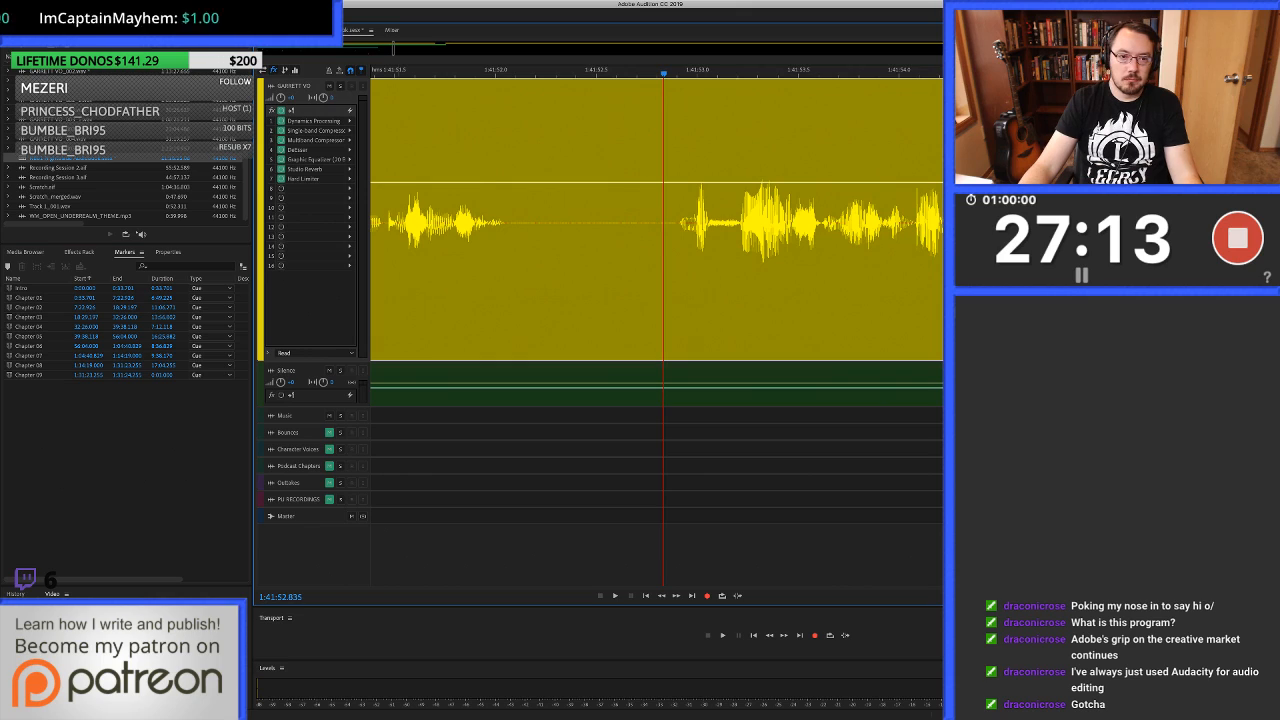
Play across the healed click from about 1:41:51.1 and listen on to about 1:42:01.
{"action": "key", "text": "minus"}
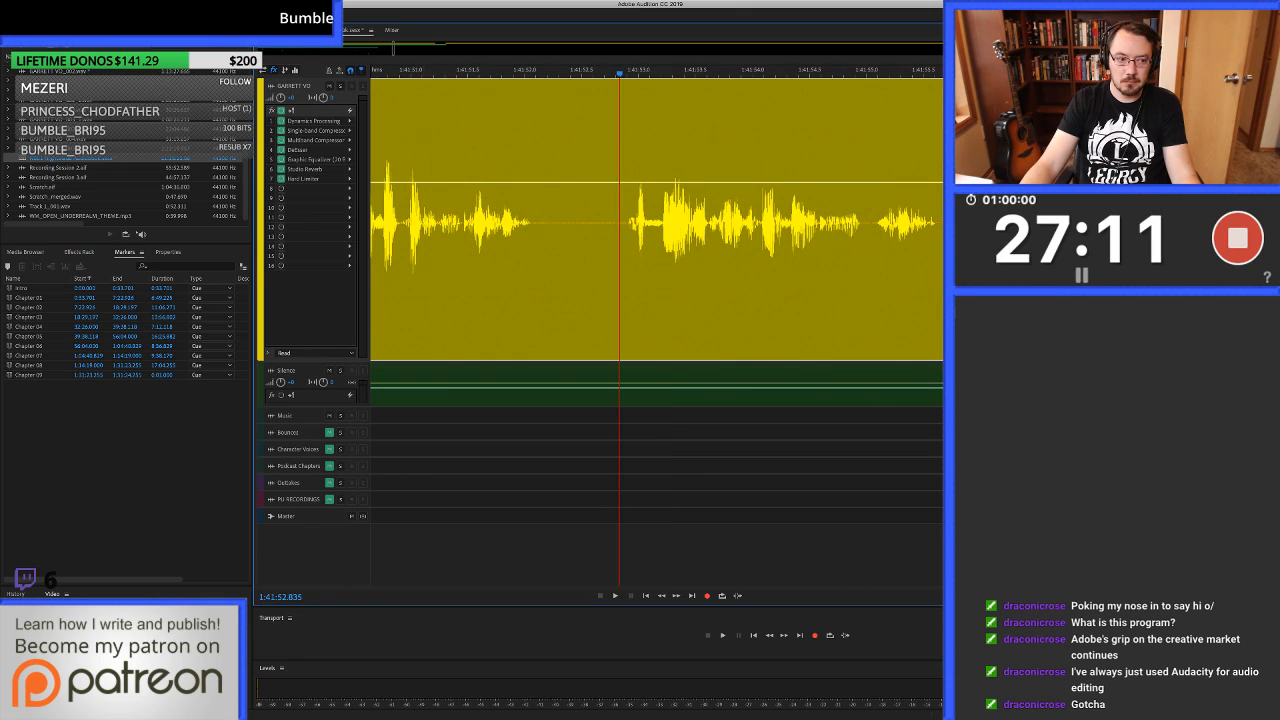
{"action": "key", "text": "space"}
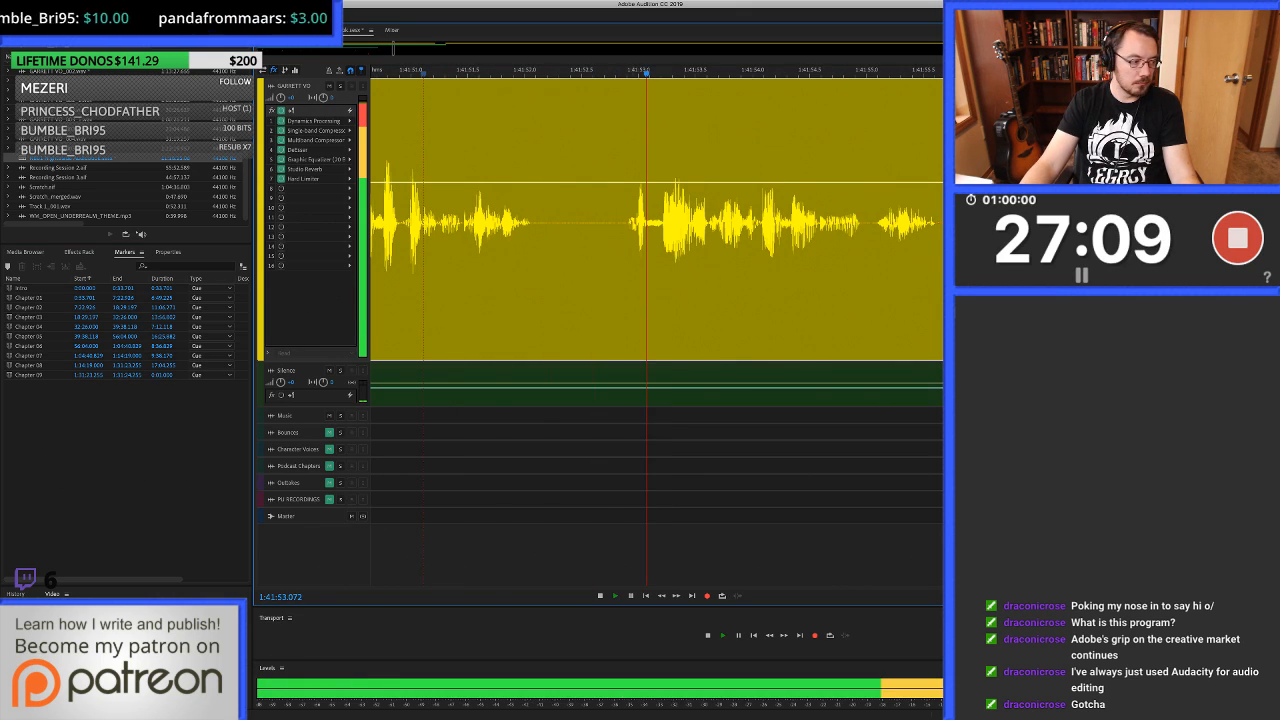
{"action": "key", "text": "minus"}
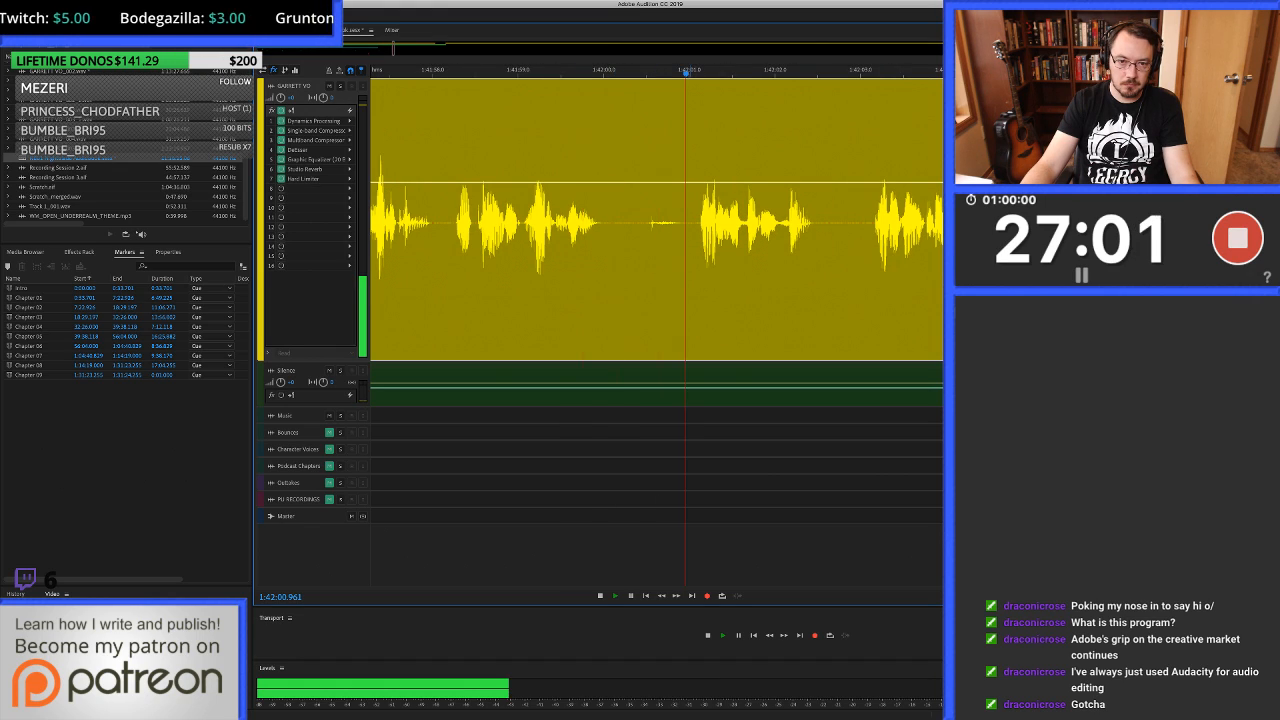
{"action": "key", "text": "space"}
Ripple-delete about 1:42:00.82 to 1:42:01.09 from the voice-over and trim the preceding clip's end to 1:42:00.169.
{"action": "scroll", "coordinate": [689, 290], "scroll_direction": "up", "scroll_amount": 3}
{"action": "left_click_drag", "start_coordinate": [707, 290], "coordinate": [657, 290]}
{"action": "key", "text": "shift+Delete"}
{"action": "left_click", "coordinate": [537, 290]}
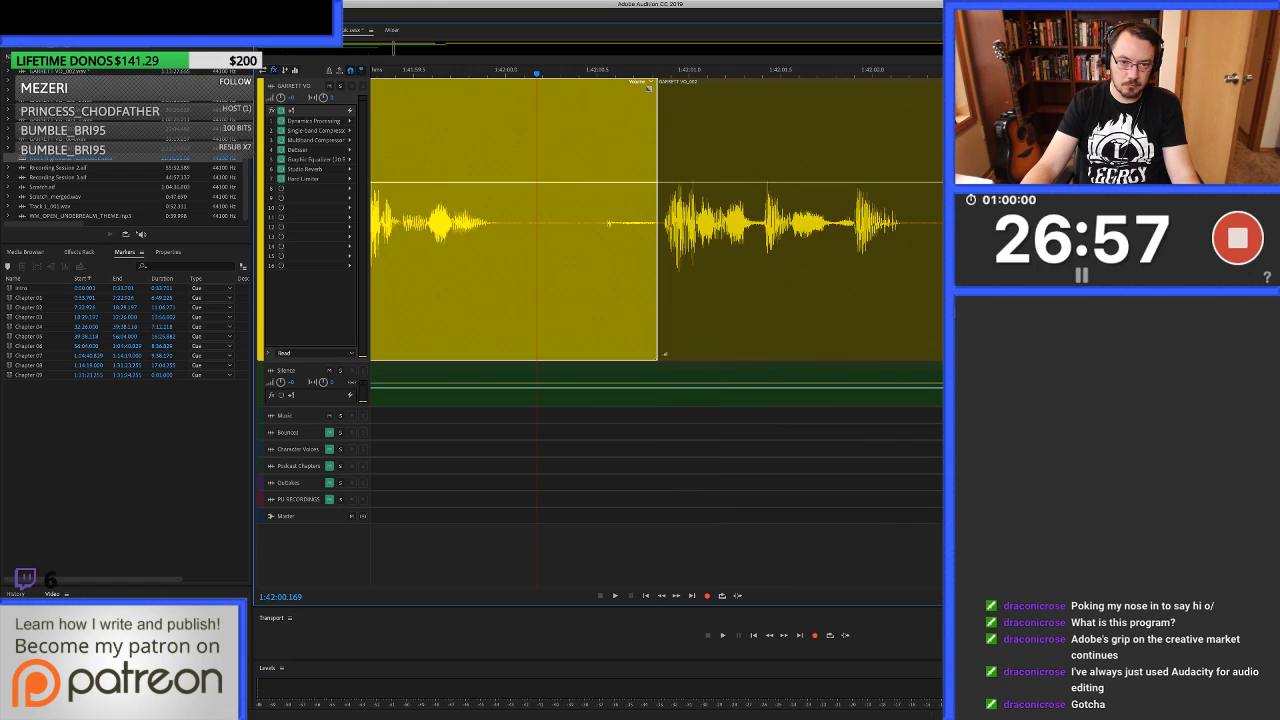
{"action": "key", "text": "alt+]"}
Fill 1:42:00.086 to about 1:42:00.84 on the voice-over track with clean silence.
{"action": "left_click_drag", "start_coordinate": [522, 290], "coordinate": [663, 290]}
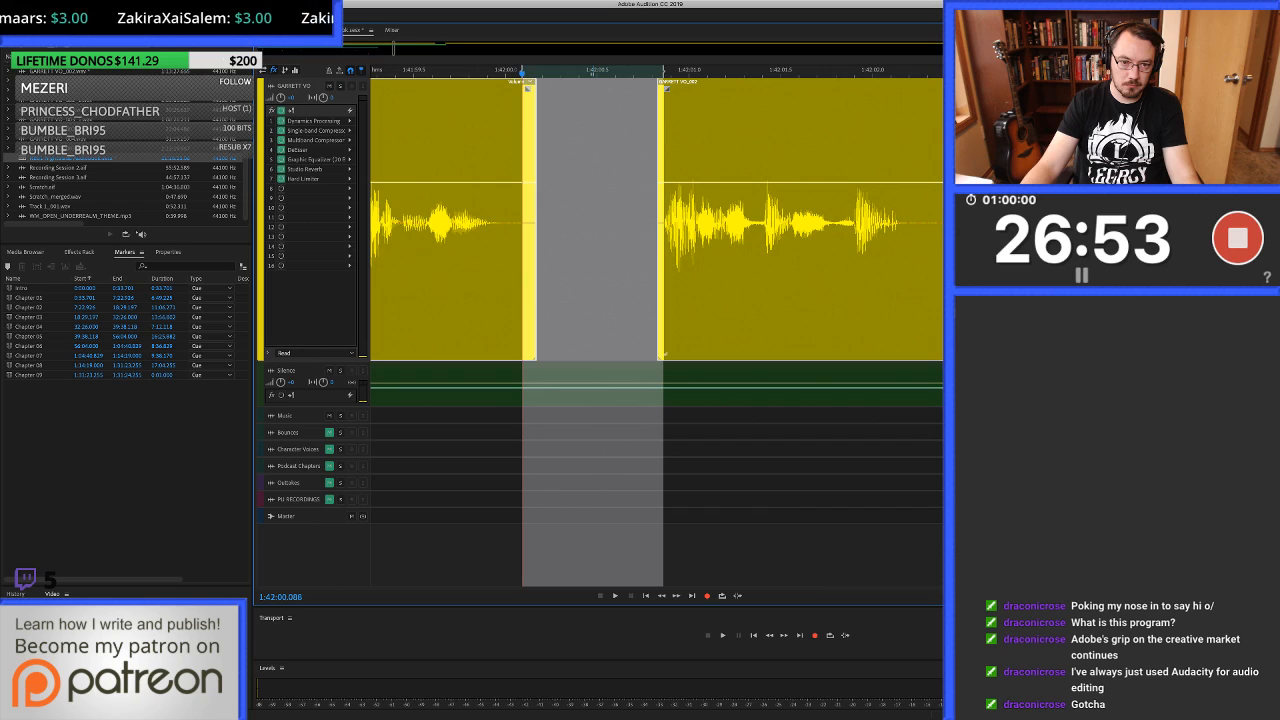
{"action": "key", "text": "super+v"}
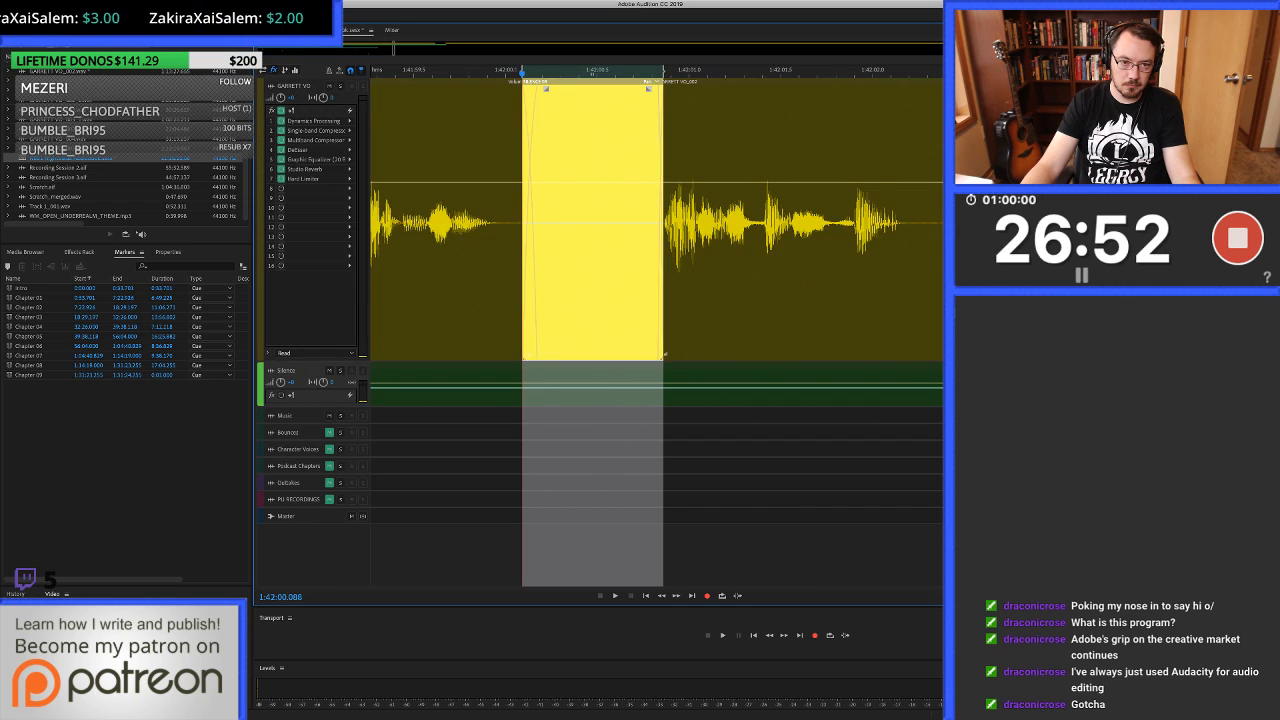
{"action": "key", "text": "minus"}
{"action": "key", "text": "minus"}
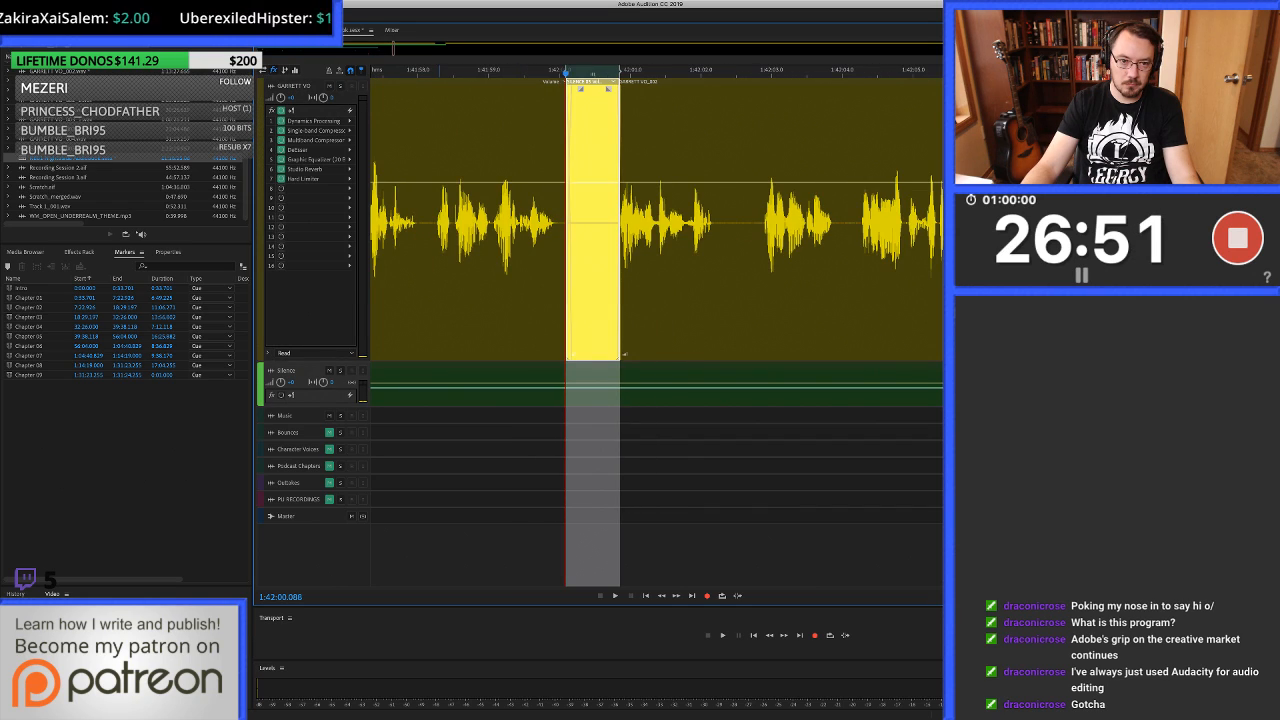
Play across the new silence fill from about 1:41:58.2 and listen on to about 1:42:07.9.
{"action": "left_click", "coordinate": [435, 290]}
{"action": "key", "text": "space"}
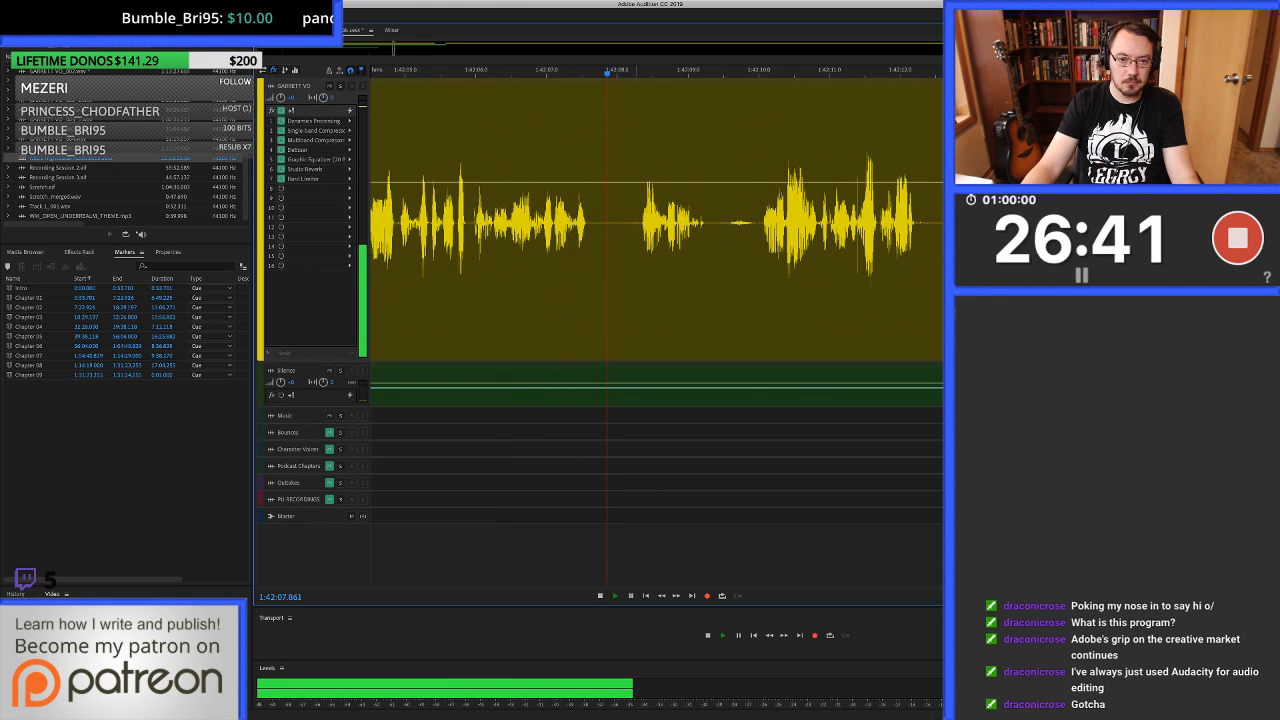
{"action": "key", "text": "space"}
Heal the clicks before the next phrase from 1:42:08.247 to about 1:42:08.34 in the waveform and reopen the multitrack session.
{"action": "left_click", "coordinate": [636, 260]}
{"action": "scroll", "coordinate": [636, 260], "scroll_direction": "up", "scroll_amount": 4}
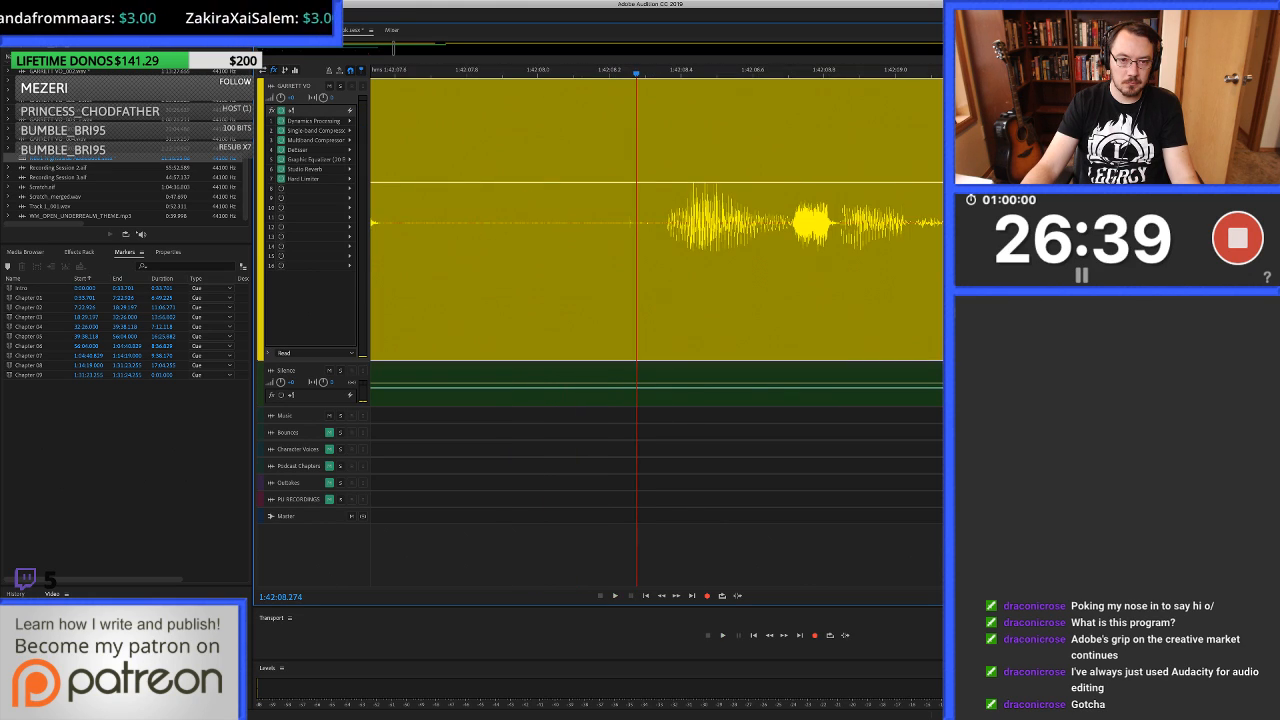
{"action": "scroll", "coordinate": [636, 260], "scroll_direction": "up", "scroll_amount": 1}
{"action": "double_click", "coordinate": [630, 260]}
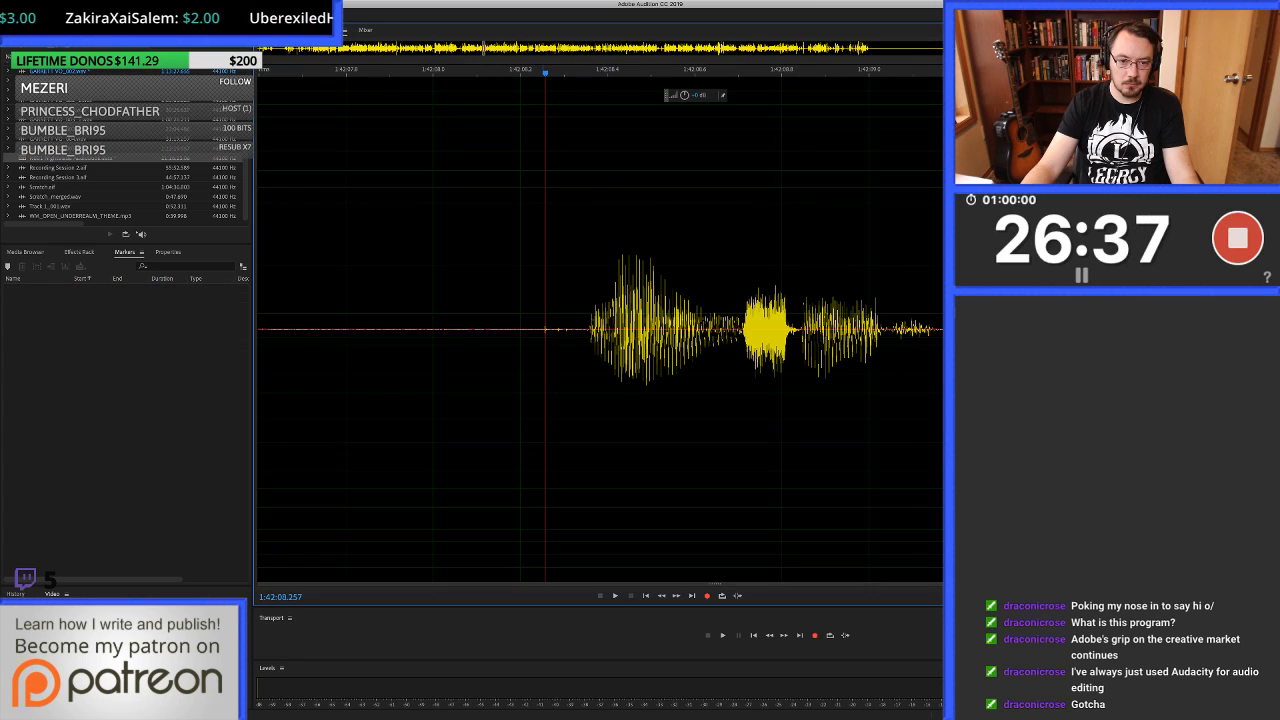
{"action": "left_click_drag", "start_coordinate": [541, 145], "coordinate": [580, 145]}
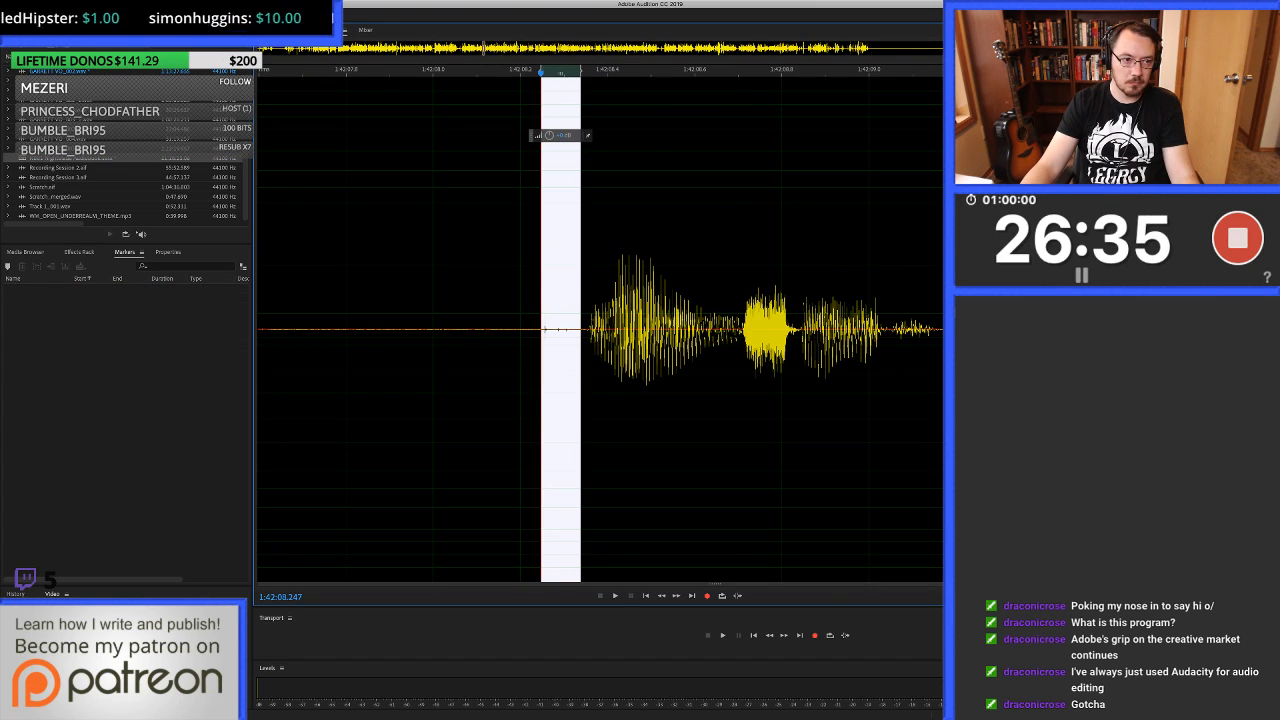
{"action": "key", "text": "super+u"}
{"action": "left_click", "coordinate": [70, 158]}
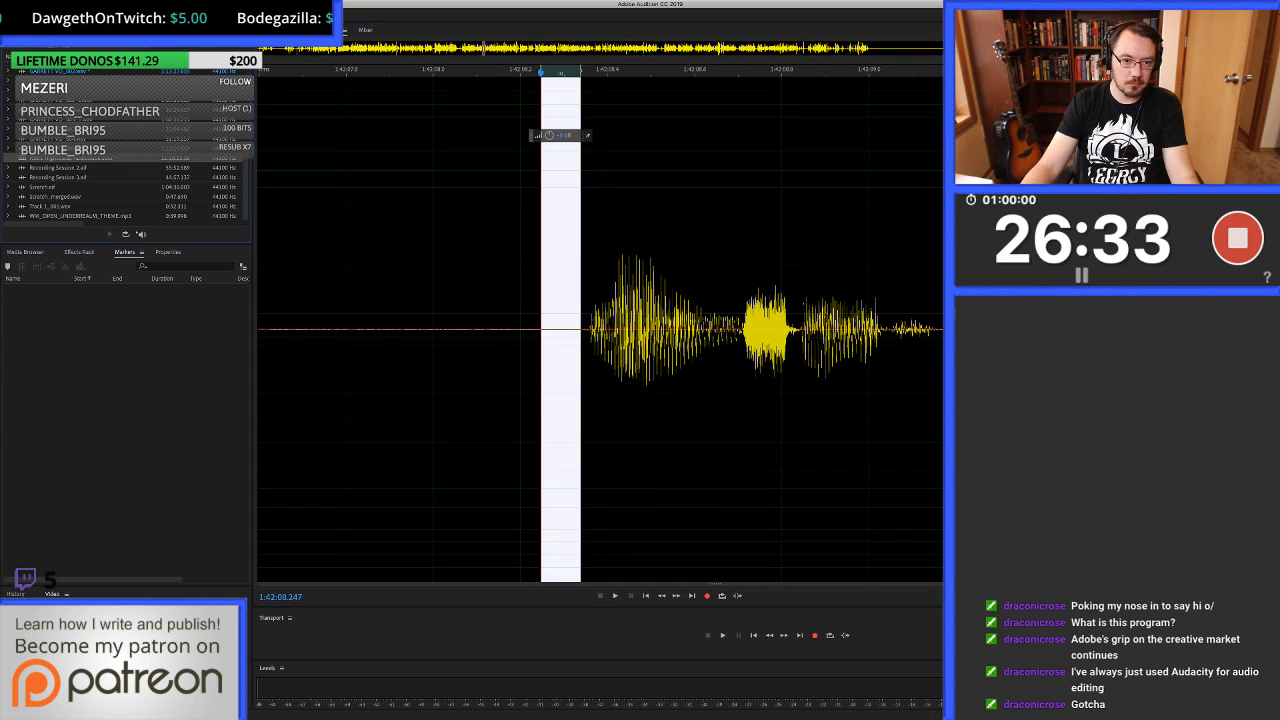
{"action": "double_click", "coordinate": [70, 158]}
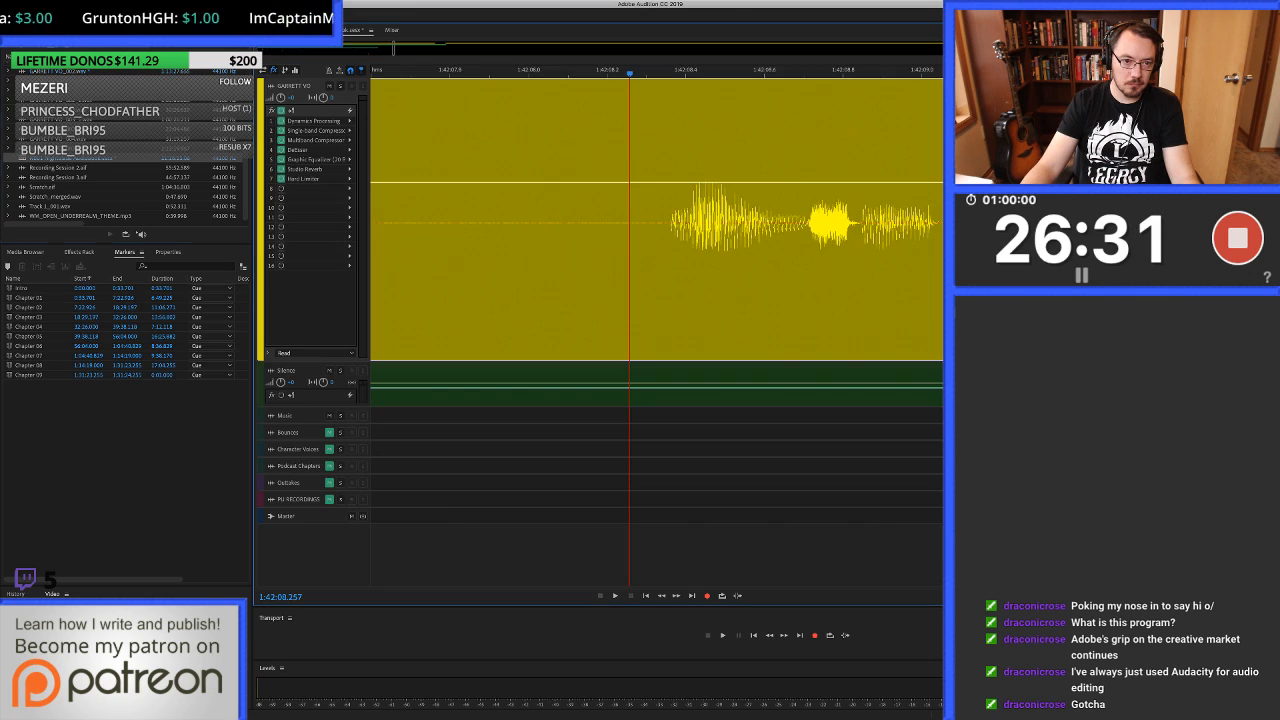
Play from just before the healed section at 1:42:08.25 and listen on to about 1:42:10.1.
{"action": "scroll", "coordinate": [440, 73], "scroll_direction": "down", "scroll_amount": 5}
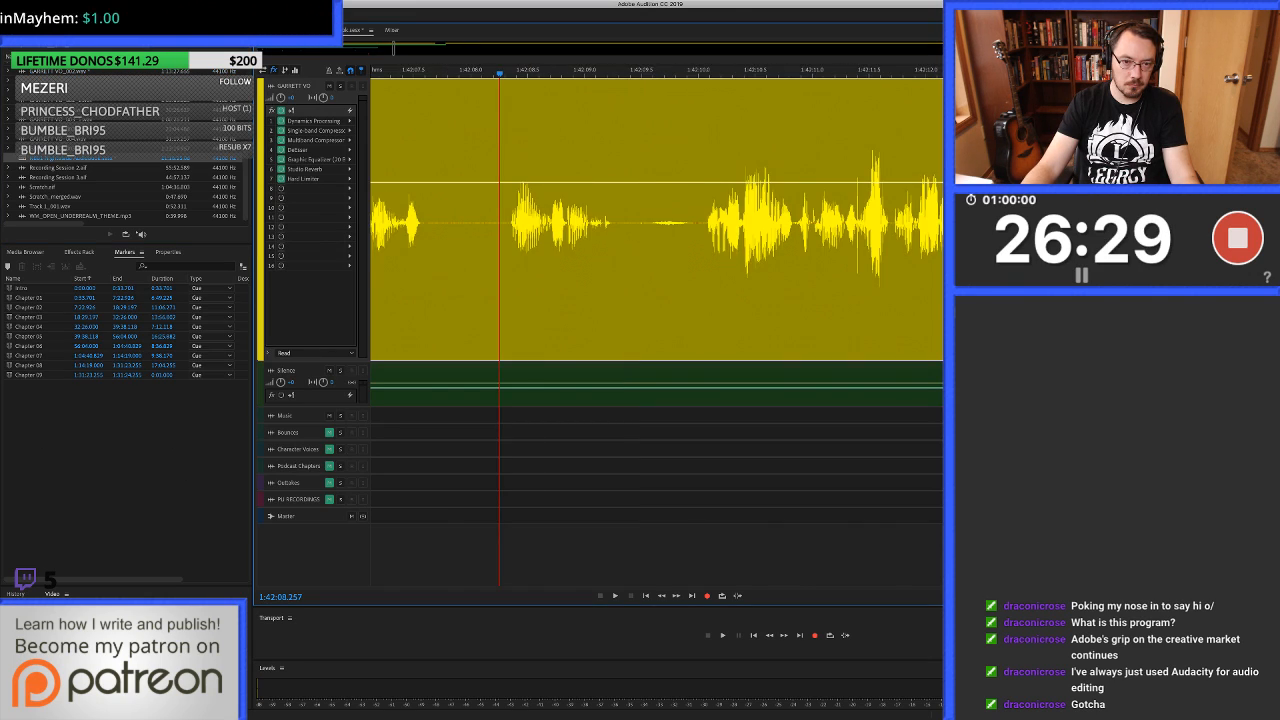
{"action": "scroll", "coordinate": [430, 73], "scroll_direction": "left", "scroll_amount": 1}
{"action": "left_click", "coordinate": [425, 73]}
{"action": "key", "text": "space"}
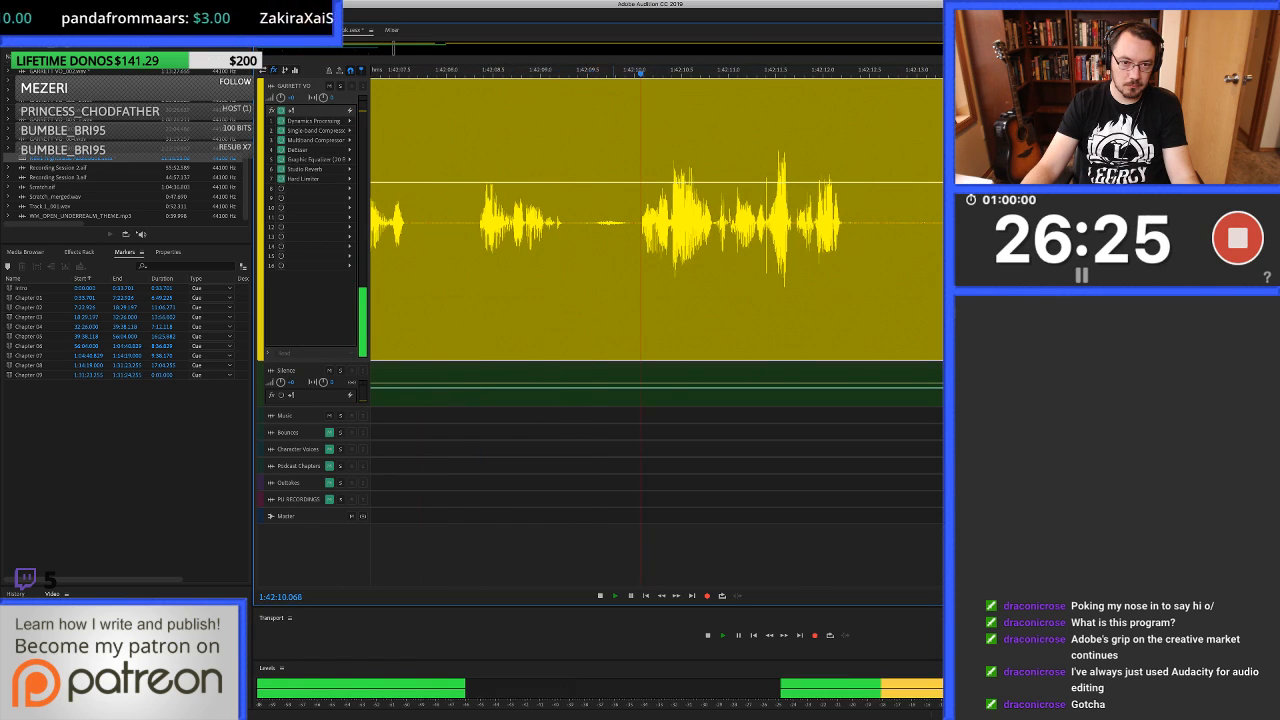
{"action": "key", "text": "space"}
Heal the click before the breath from 1:42:09.467 to about 1:42:09.53 and place the session playhead at 1:42:08.429.
{"action": "double_click", "coordinate": [586, 222]}
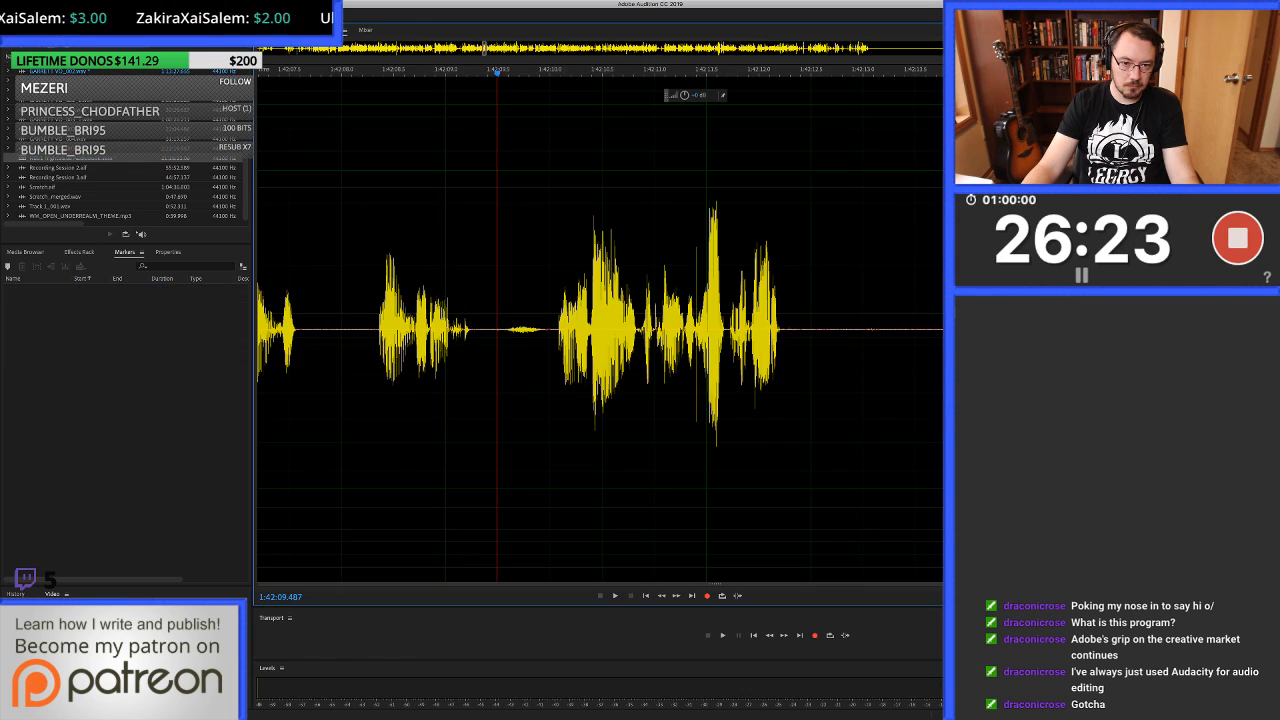
{"action": "key", "text": "equal"}
{"action": "key", "text": "equal"}
{"action": "left_click_drag", "start_coordinate": [688, 330], "coordinate": [713, 330]}
{"action": "key", "text": "super+u"}
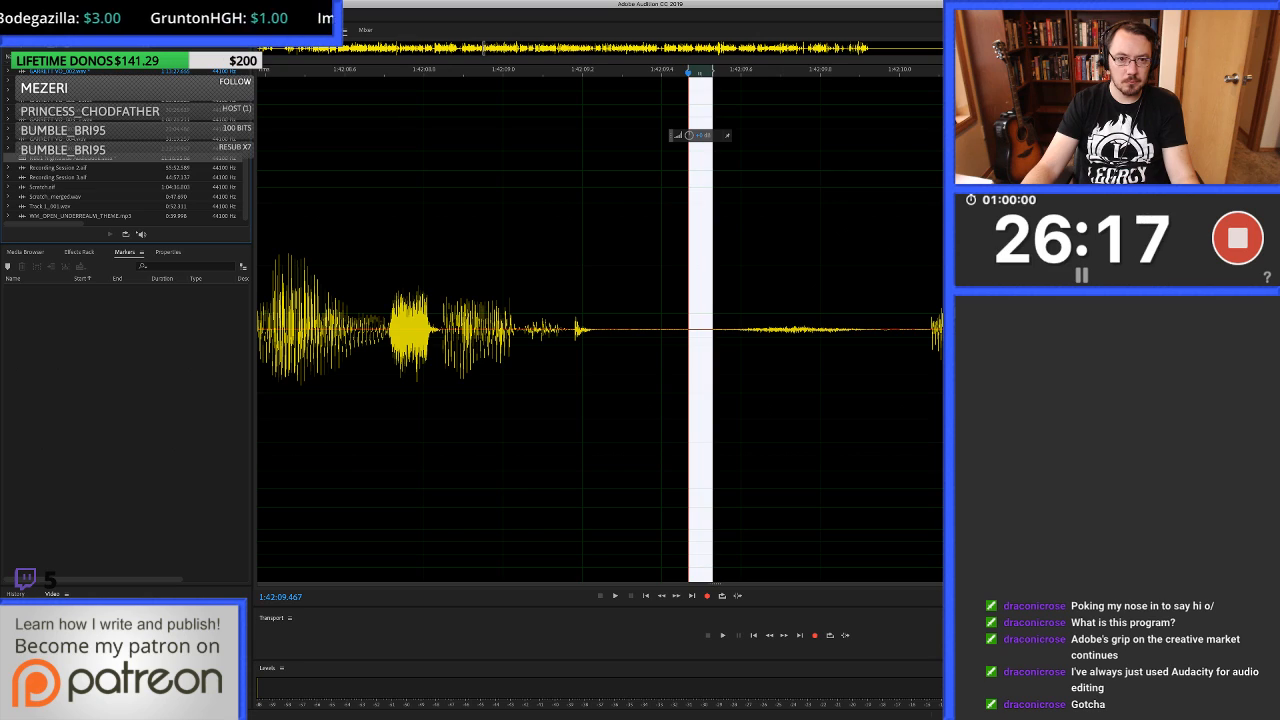
{"action": "key", "text": "0"}
{"action": "left_click", "coordinate": [486, 222]}
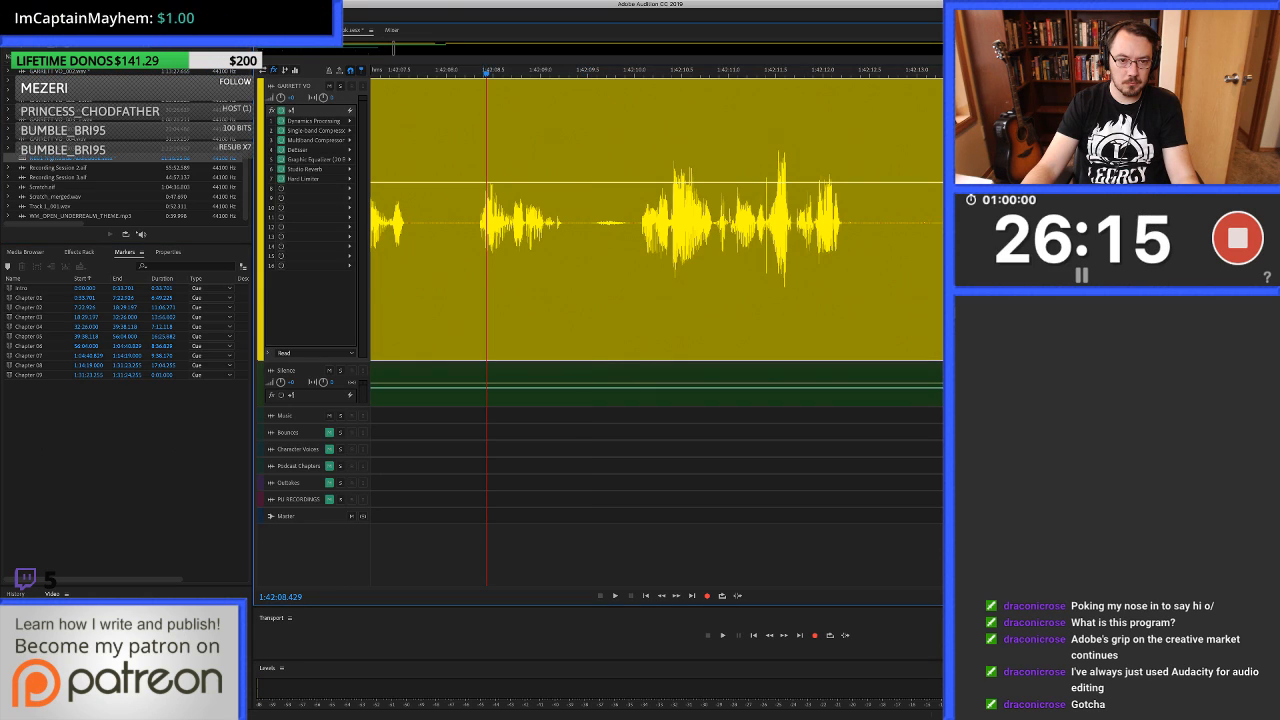
Play from 1:42:08.429 to about 1:42:11.5 and place the playhead on the click at 1:42:11.397.
{"action": "key", "text": "space"}
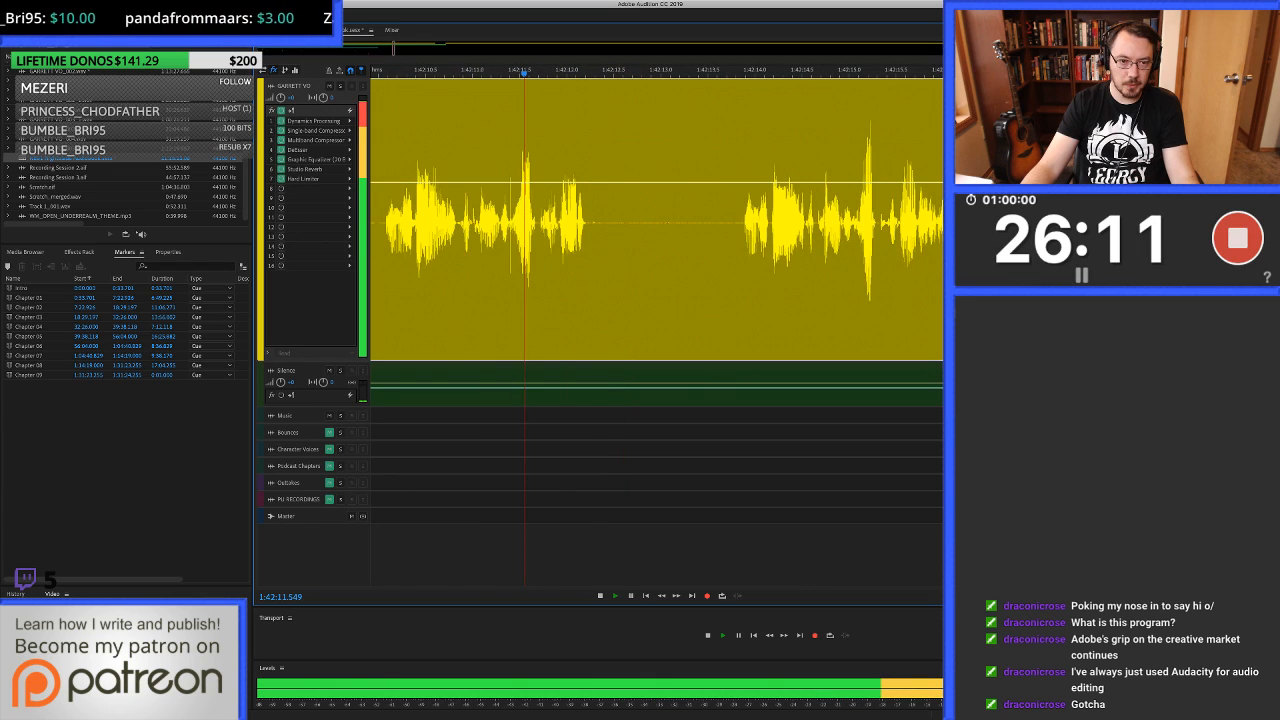
{"action": "key", "text": "space"}
{"action": "left_click", "coordinate": [508, 222]}
{"action": "scroll", "coordinate": [508, 222], "scroll_direction": "up", "scroll_amount": 5}
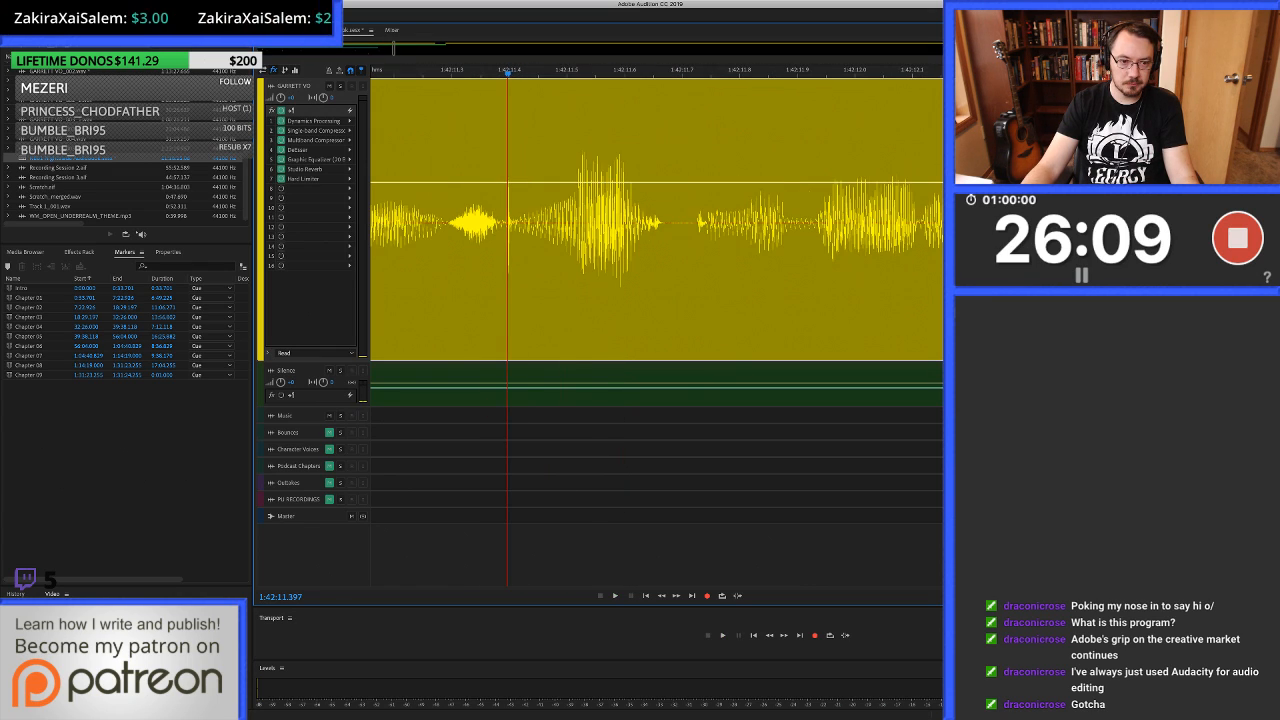
Heal the click from 1:42:11.392 to about 1:42:11.41 in the waveform, save the file and reopen the multitrack session.
{"action": "double_click", "coordinate": [508, 222]}
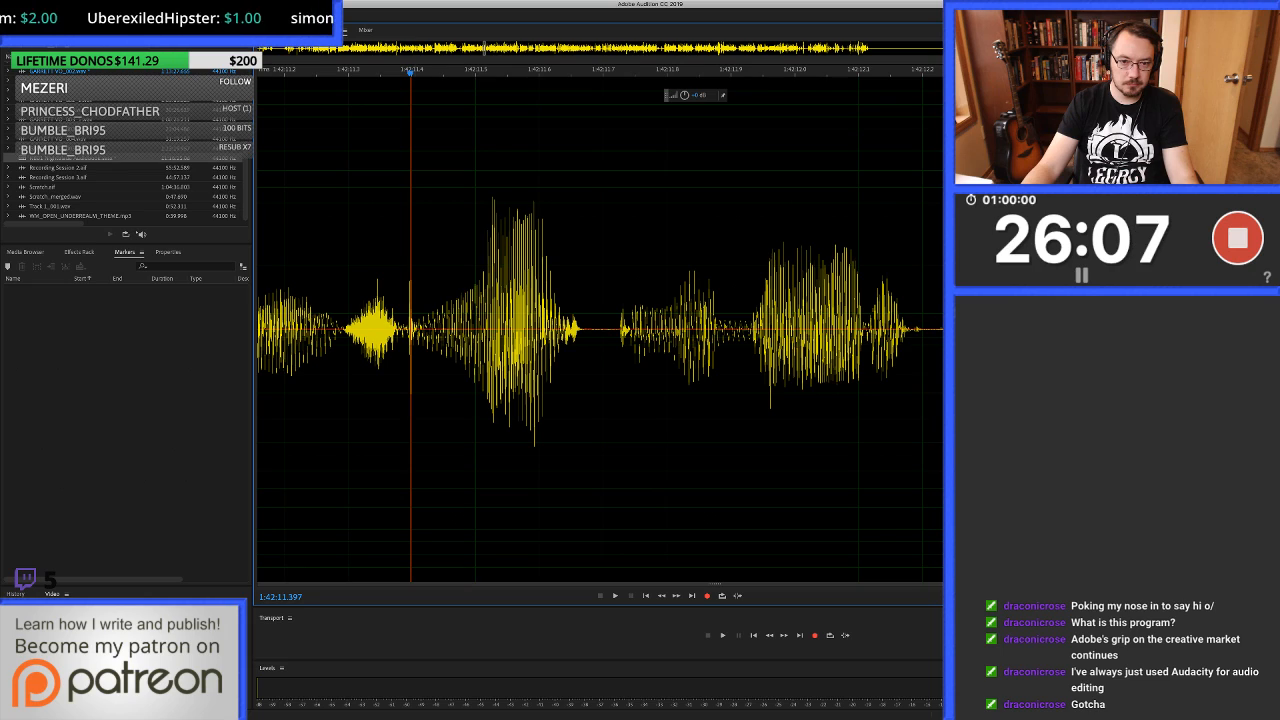
{"action": "scroll", "coordinate": [308, 330], "scroll_direction": "up", "scroll_amount": 4}
{"action": "scroll", "coordinate": [600, 330], "scroll_direction": "up", "scroll_amount": 2}
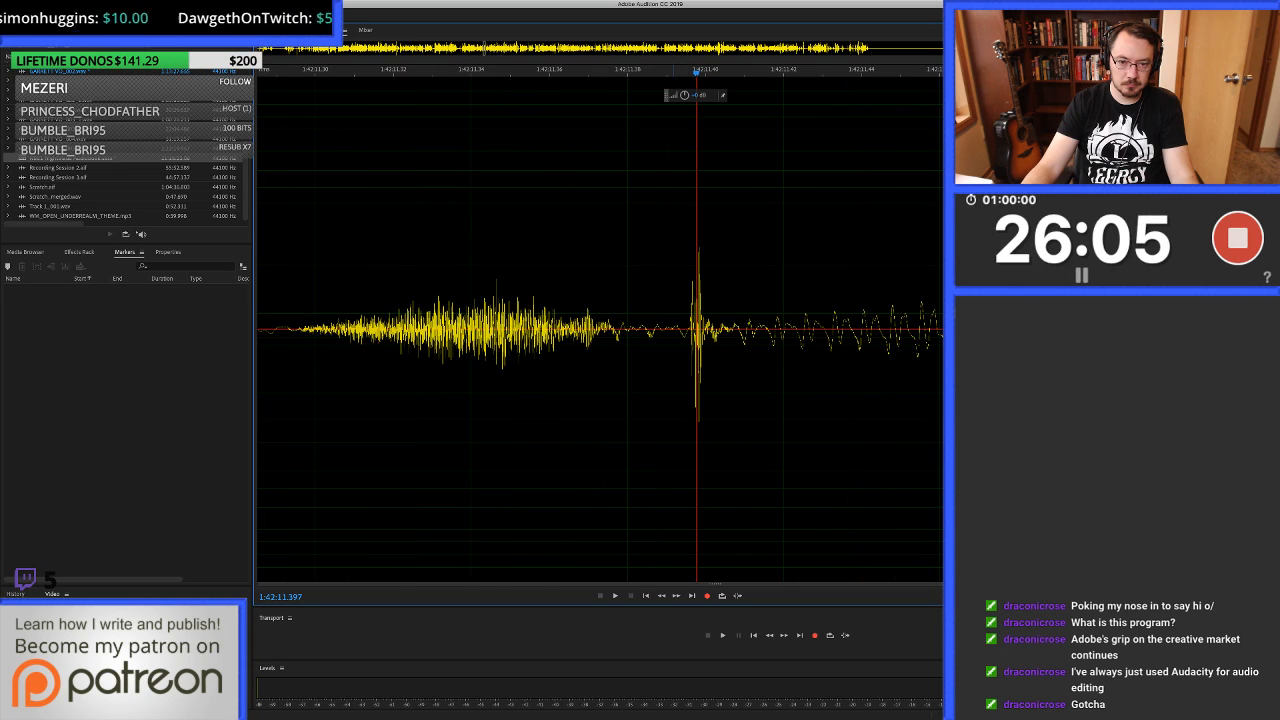
{"action": "left_click_drag", "start_coordinate": [675, 330], "coordinate": [754, 330]}
{"action": "key", "text": "super+u"}
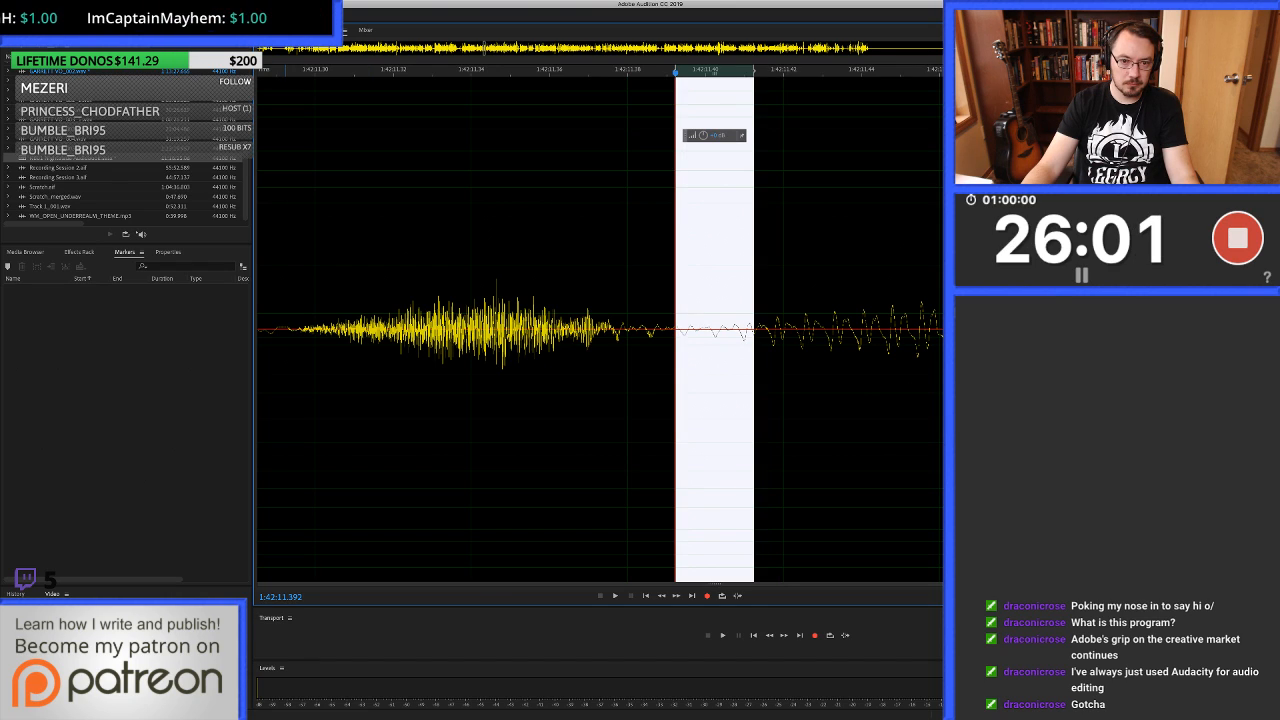
{"action": "key", "text": "super+s"}
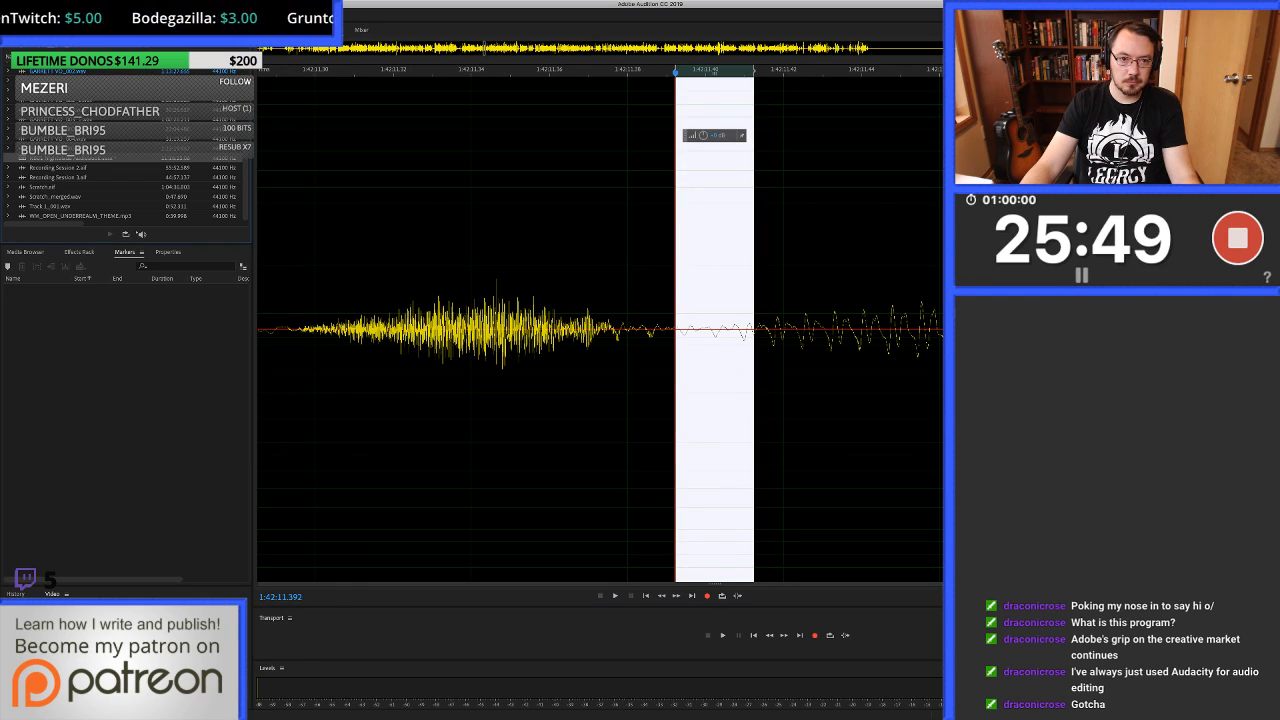
{"action": "key", "text": "0"}
{"action": "scroll", "coordinate": [562, 260], "scroll_direction": "down", "scroll_amount": 5}
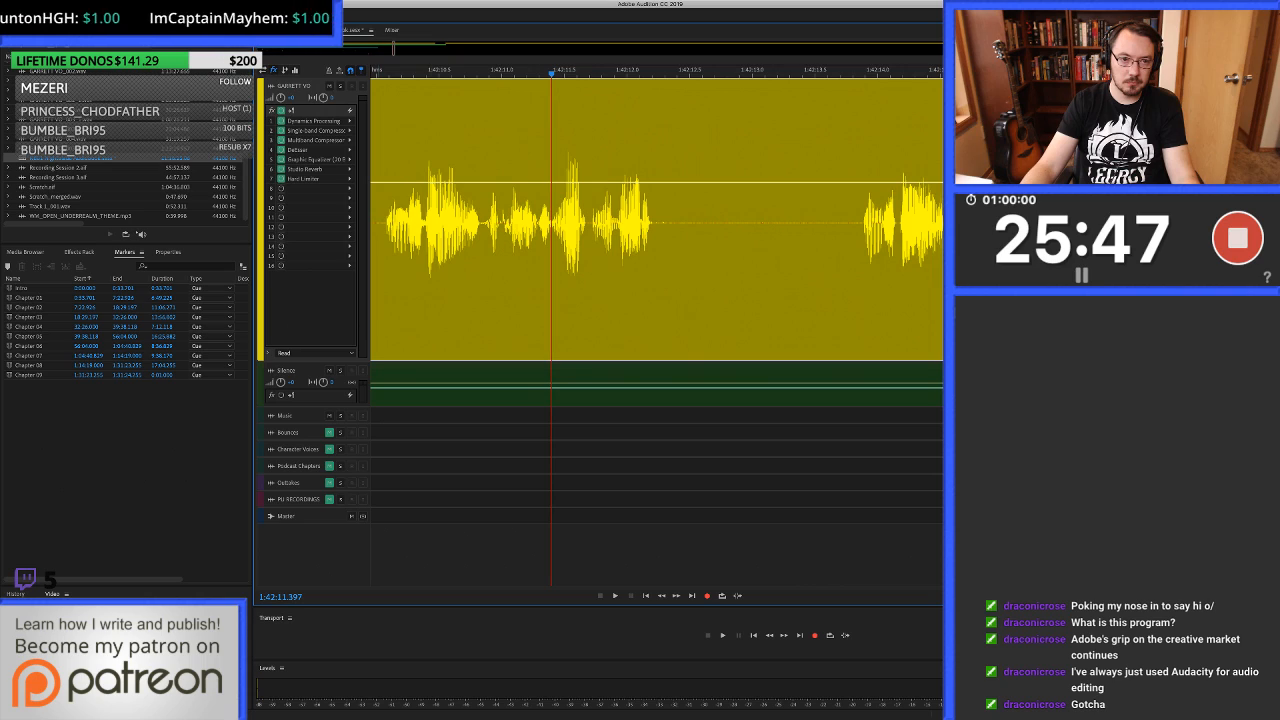
Play the phrase from about 1:42:10.0 and listen on to about 1:42:14.7.
{"action": "left_click", "coordinate": [382, 260]}
{"action": "key", "text": "space"}
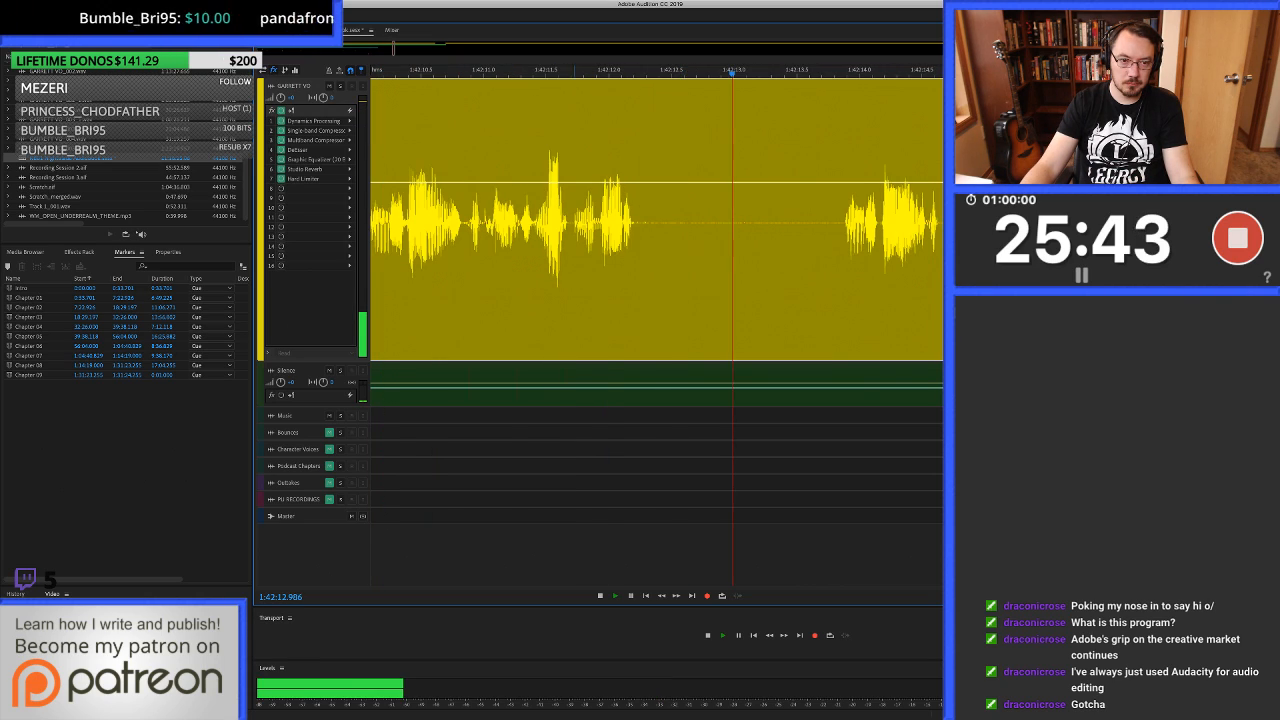
{"action": "key", "text": "space"}
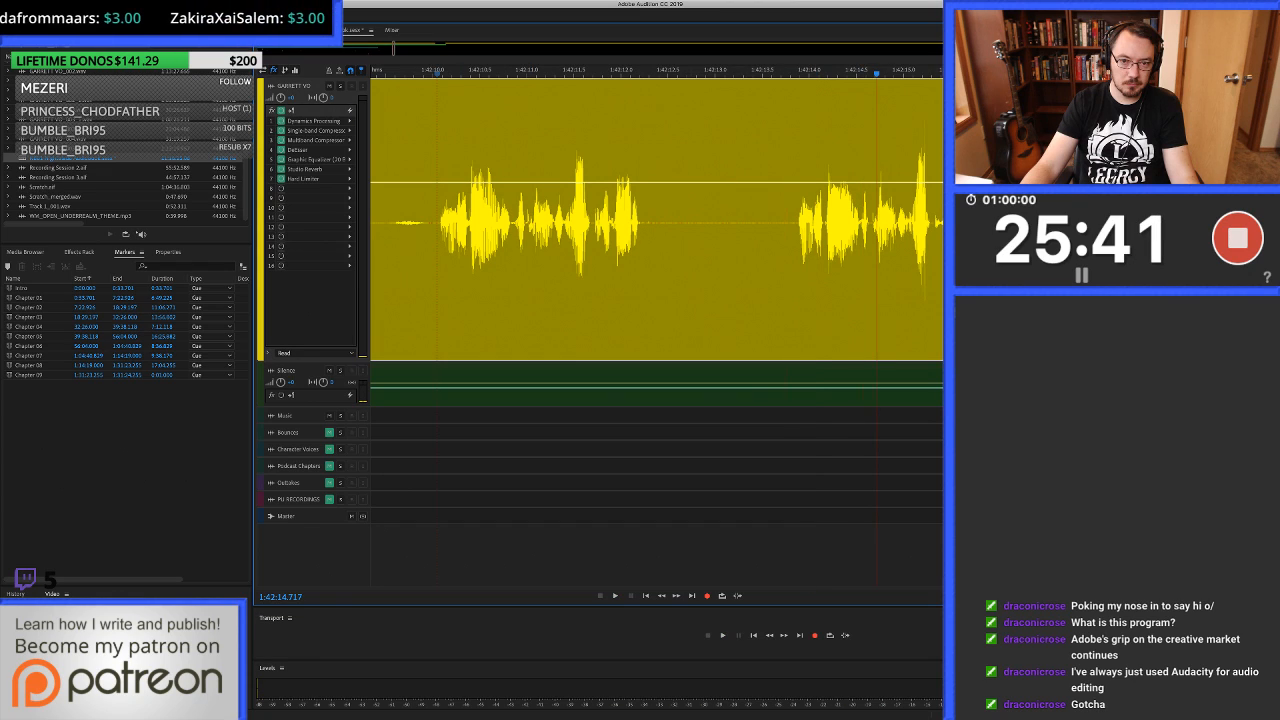
Ripple-delete the unwanted take from 1:42:10.039 to about 1:42:13.9 and crossfade the clips at the cut.
{"action": "left_click_drag", "start_coordinate": [797, 270], "coordinate": [481, 270]}
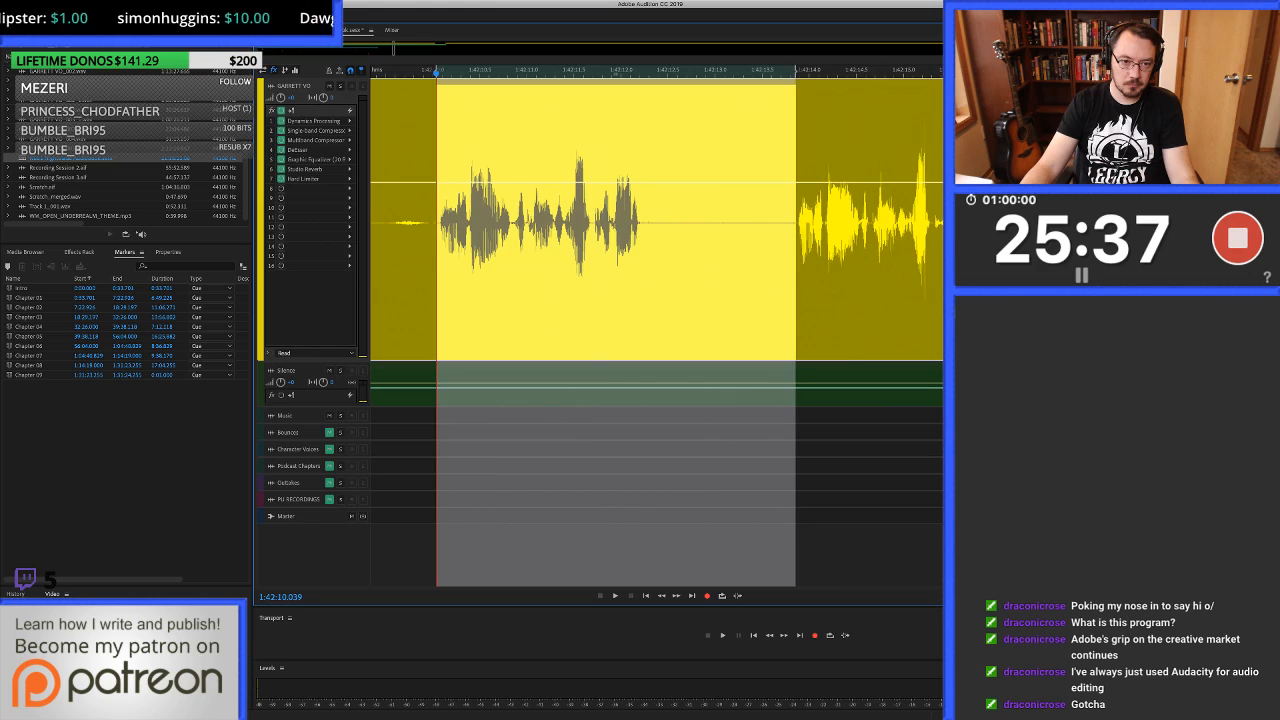
{"action": "key", "text": "shift+super+BackSpace"}
{"action": "scroll", "coordinate": [436, 270], "scroll_direction": "up", "scroll_amount": 5}
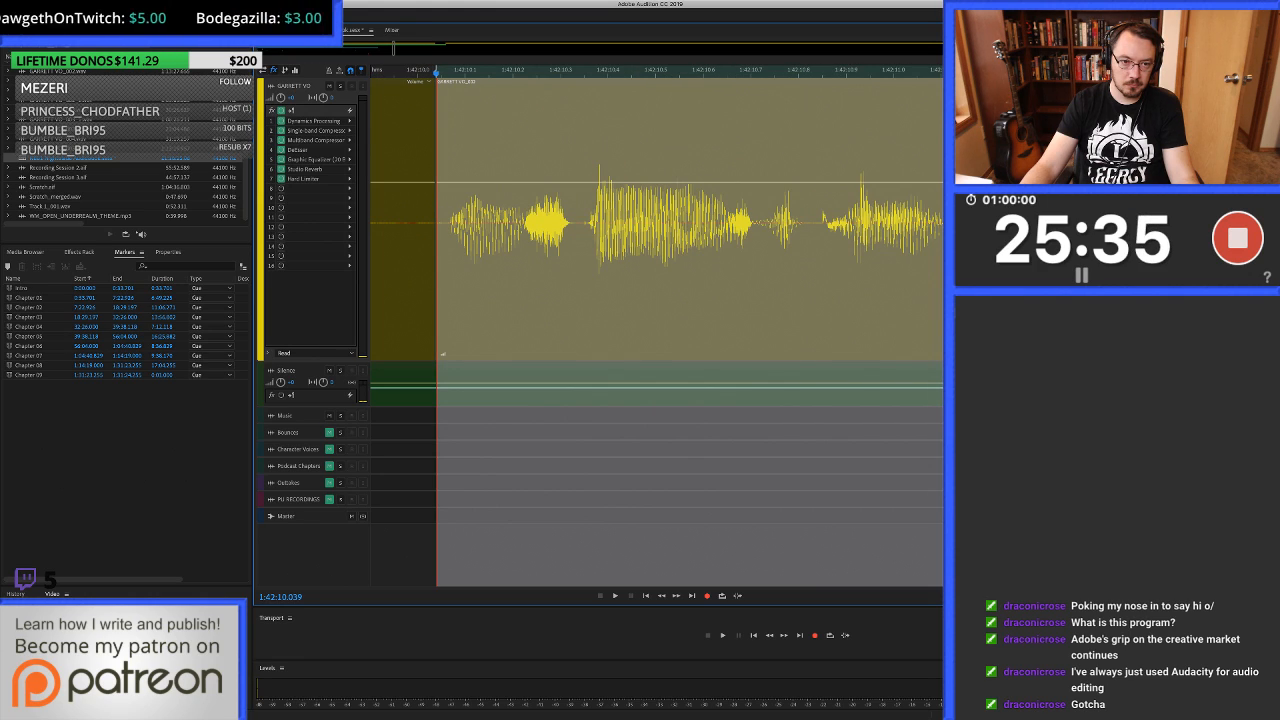
{"action": "left_click_drag", "start_coordinate": [436, 270], "coordinate": [452, 270]}
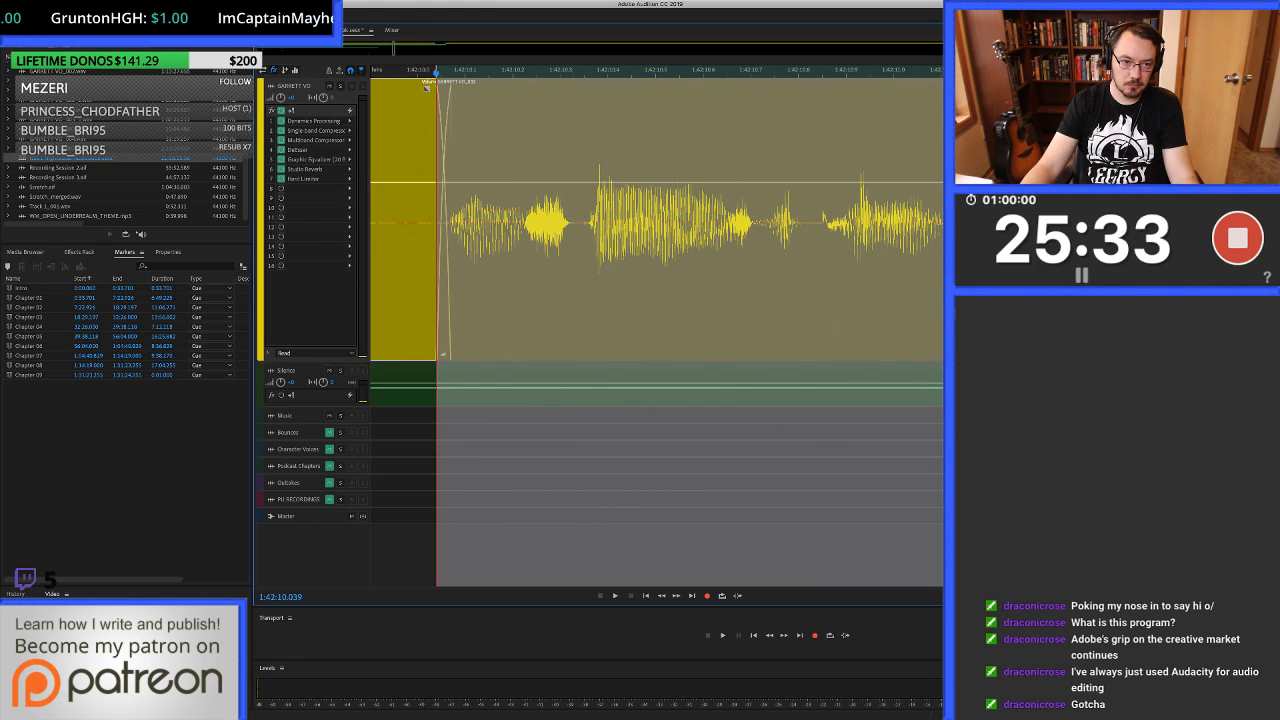
Play across the new join at 1:42:10.039 and listen on to about 1:42:13.1.
{"action": "scroll", "coordinate": [427, 88], "scroll_direction": "down", "scroll_amount": 3}
{"action": "key", "text": "space"}
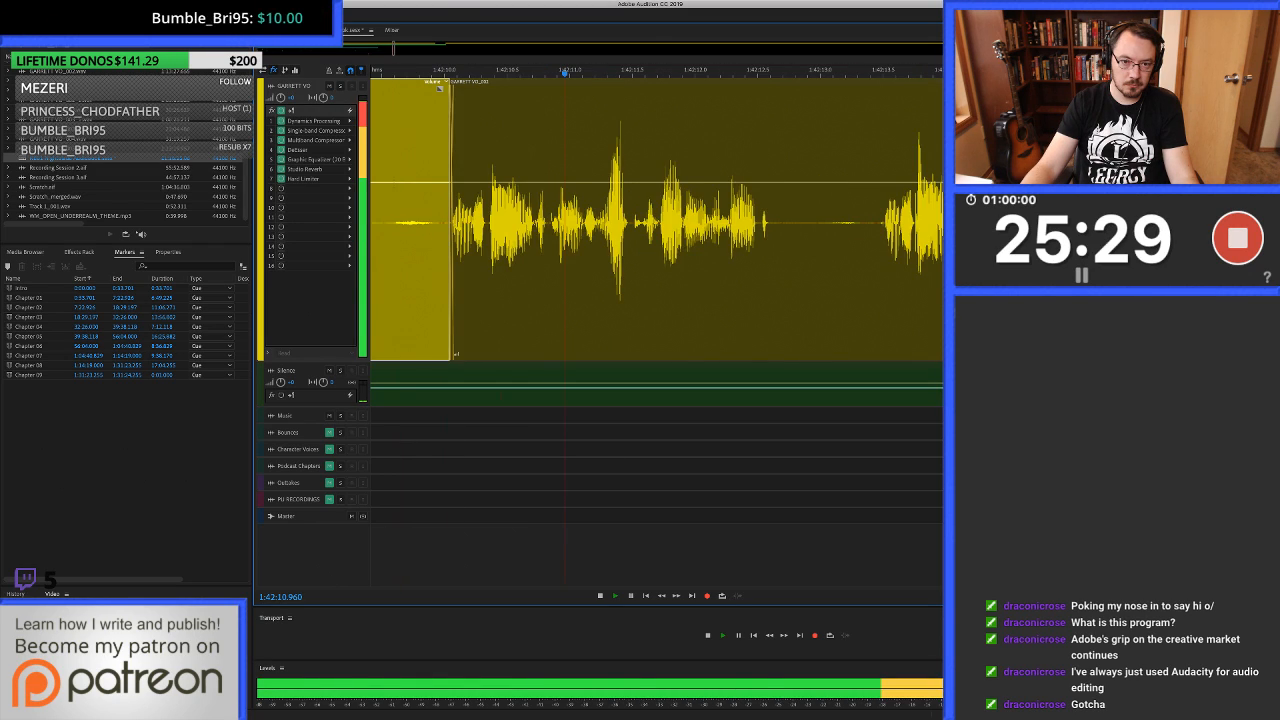
{"action": "key", "text": "space"}
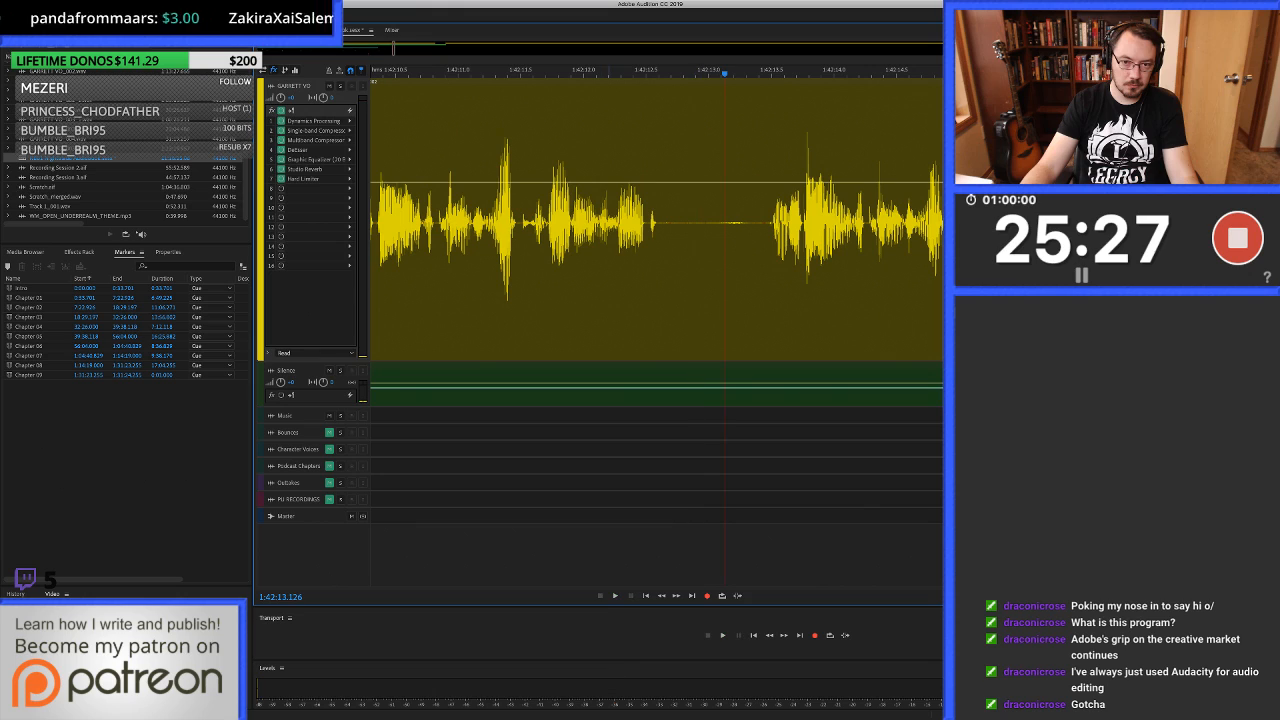
Ripple-delete the repeated take from 1:42:10.039 to about 1:42:13.5 and crossfade the clips at the cut.
{"action": "left_click", "coordinate": [768, 225]}
{"action": "scroll", "coordinate": [656, 225], "scroll_direction": "left", "scroll_amount": 4}
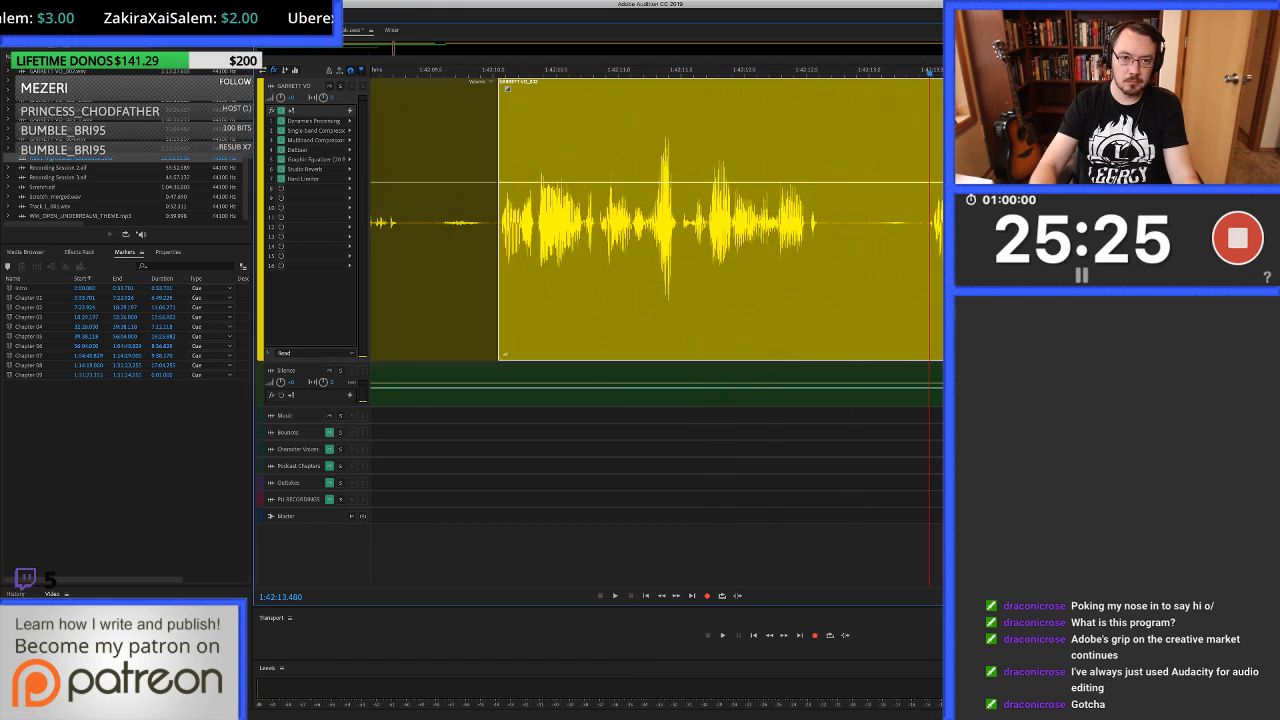
{"action": "left_click", "coordinate": [511, 225]}
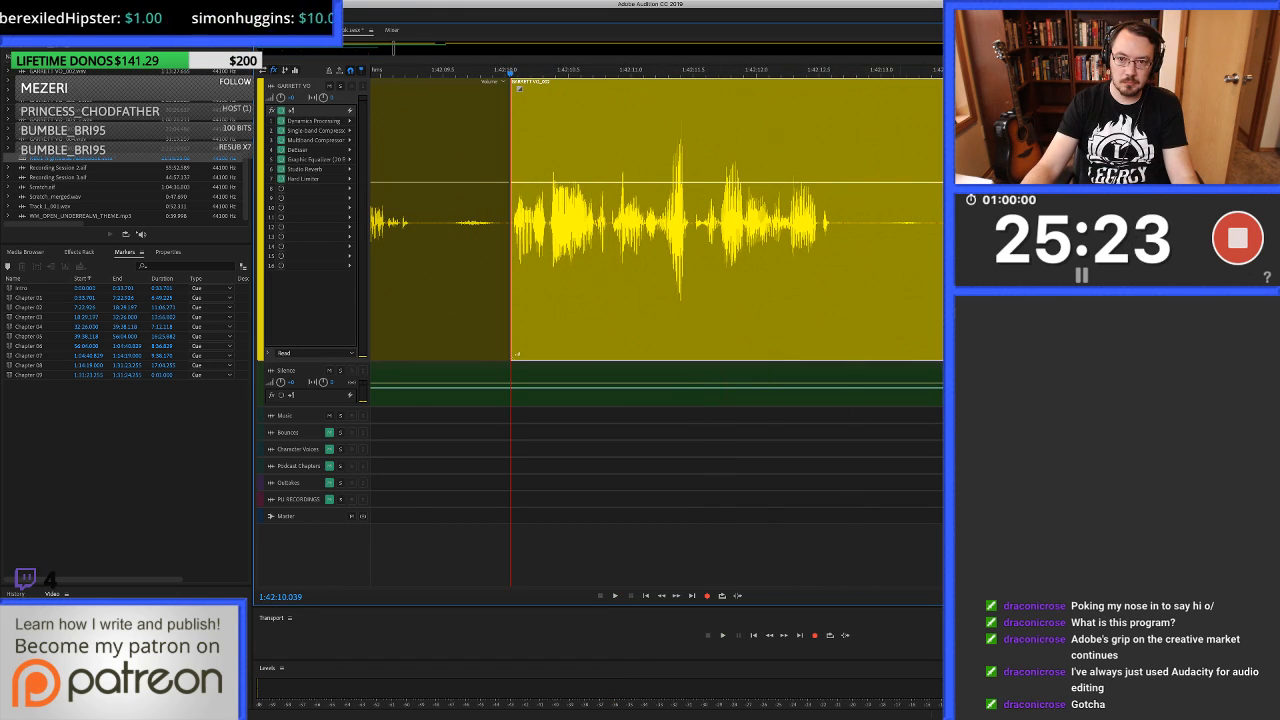
{"action": "left_click_drag", "start_coordinate": [511, 225], "coordinate": [943, 225]}
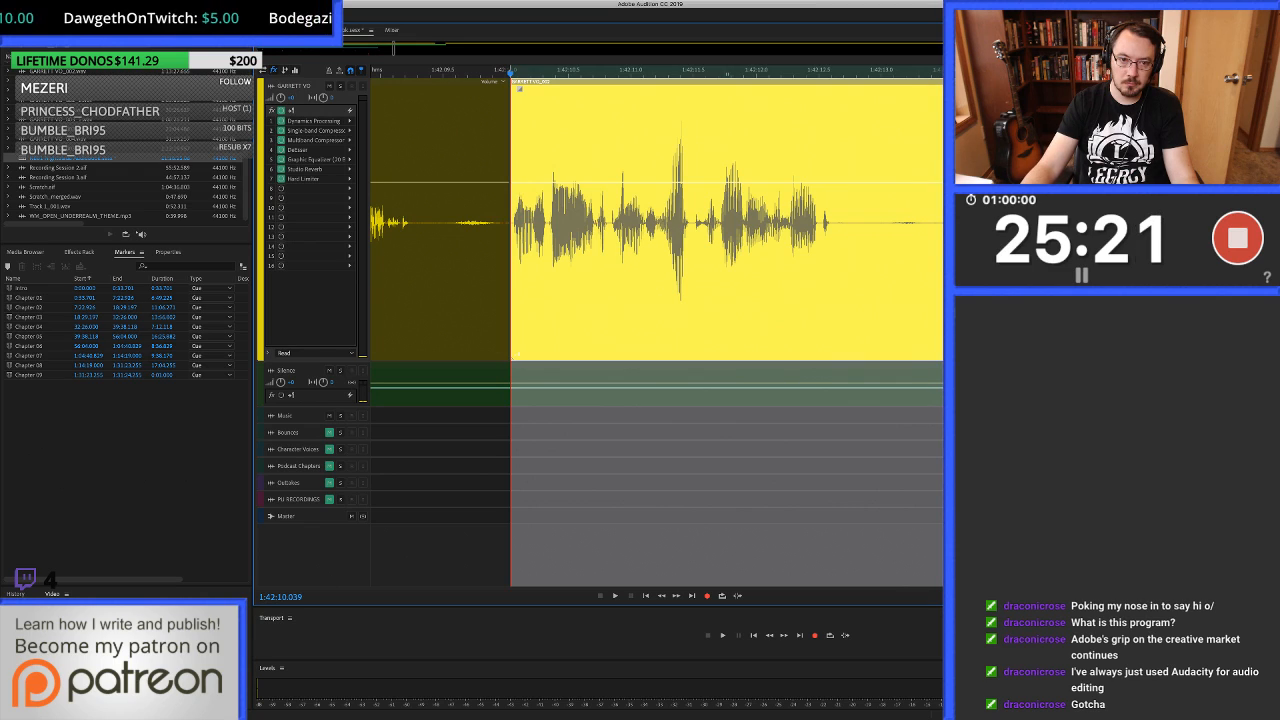
{"action": "key", "text": "shift+BackSpace"}
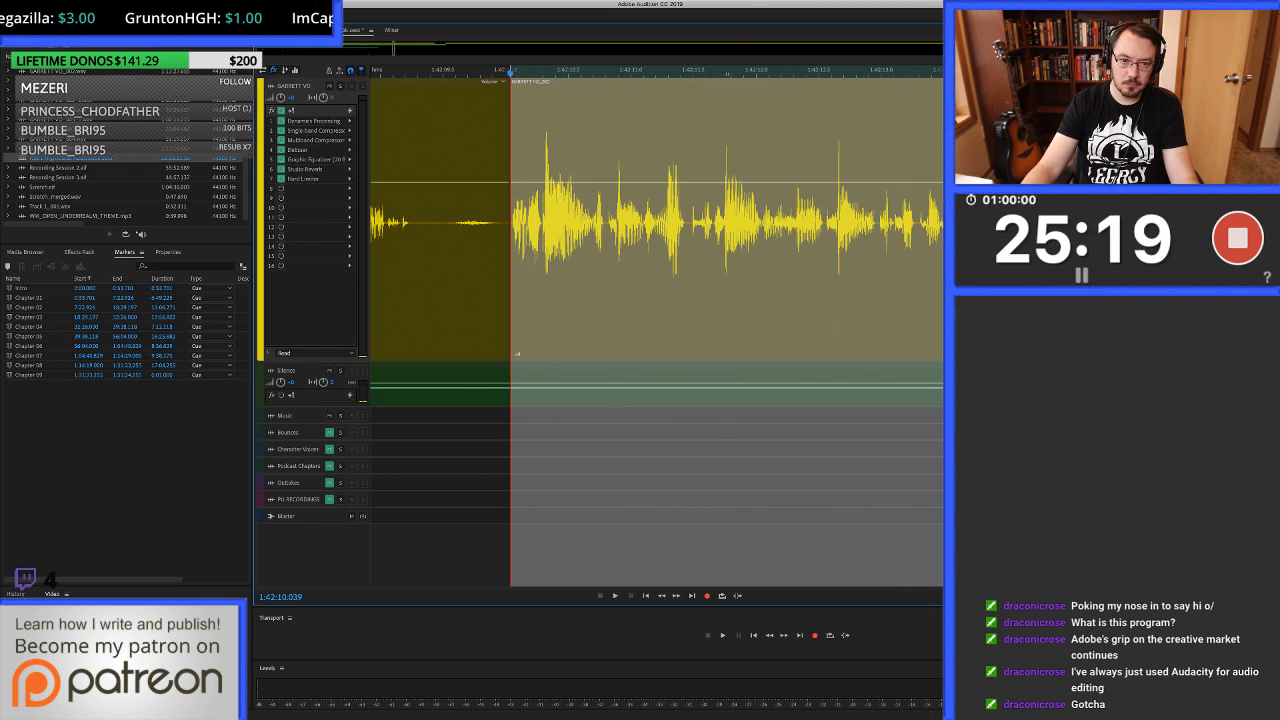
{"action": "scroll", "coordinate": [511, 225], "scroll_direction": "up", "scroll_amount": 4}
{"action": "left_click_drag", "start_coordinate": [512, 225], "coordinate": [521, 225]}
Play from 1:42:08.304 across the cut and listen to the following takes up to about 1:42:18.6.
{"action": "scroll", "coordinate": [520, 225], "scroll_direction": "down", "scroll_amount": 5}
{"action": "left_click", "coordinate": [418, 225]}
{"action": "left_click", "coordinate": [407, 225]}
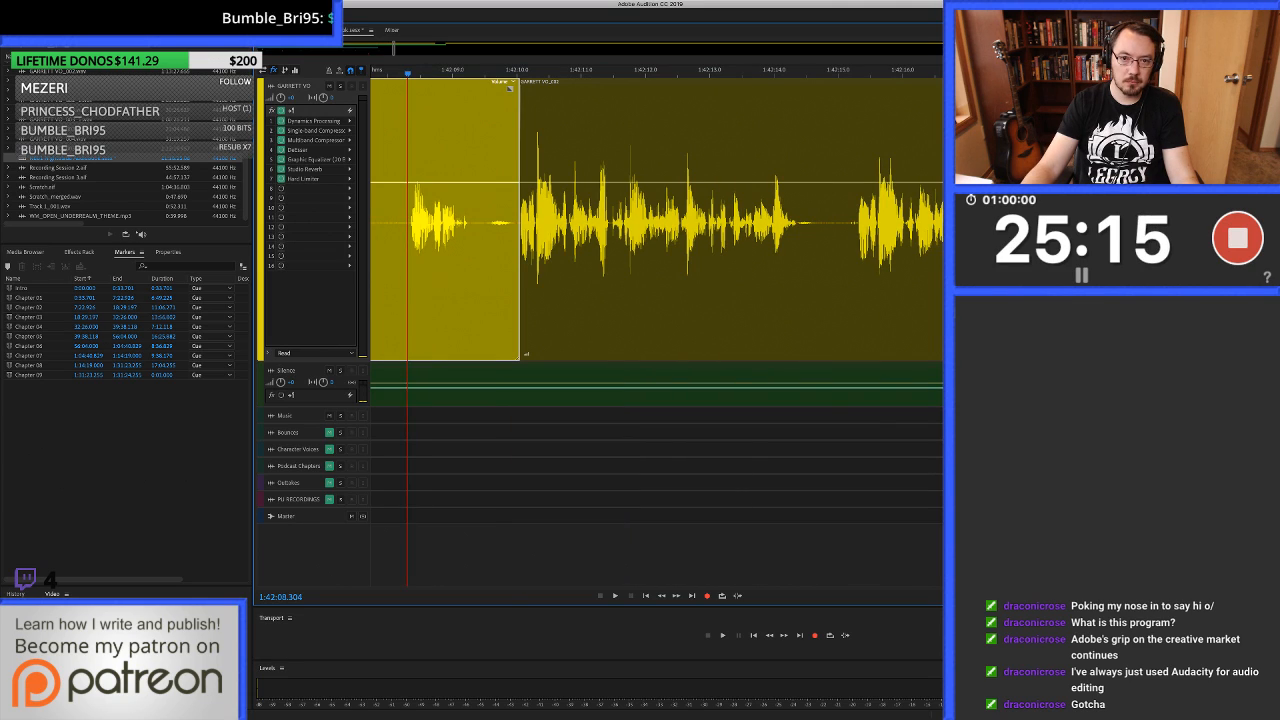
{"action": "key", "text": "space"}
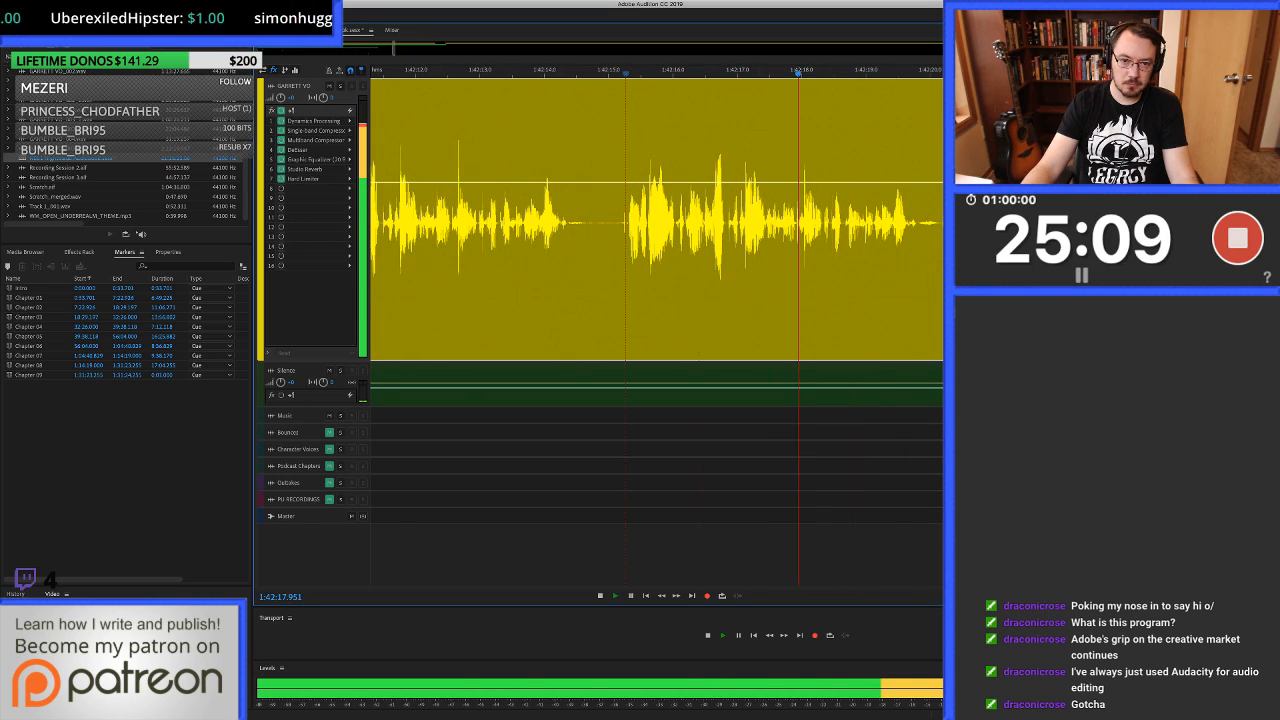
{"action": "key", "text": "space"}
Ripple-delete the take from 1:42:10.039 to about 1:42:15.3, just before the next phrase.
{"action": "scroll", "coordinate": [656, 220], "scroll_direction": "left", "scroll_amount": 4}
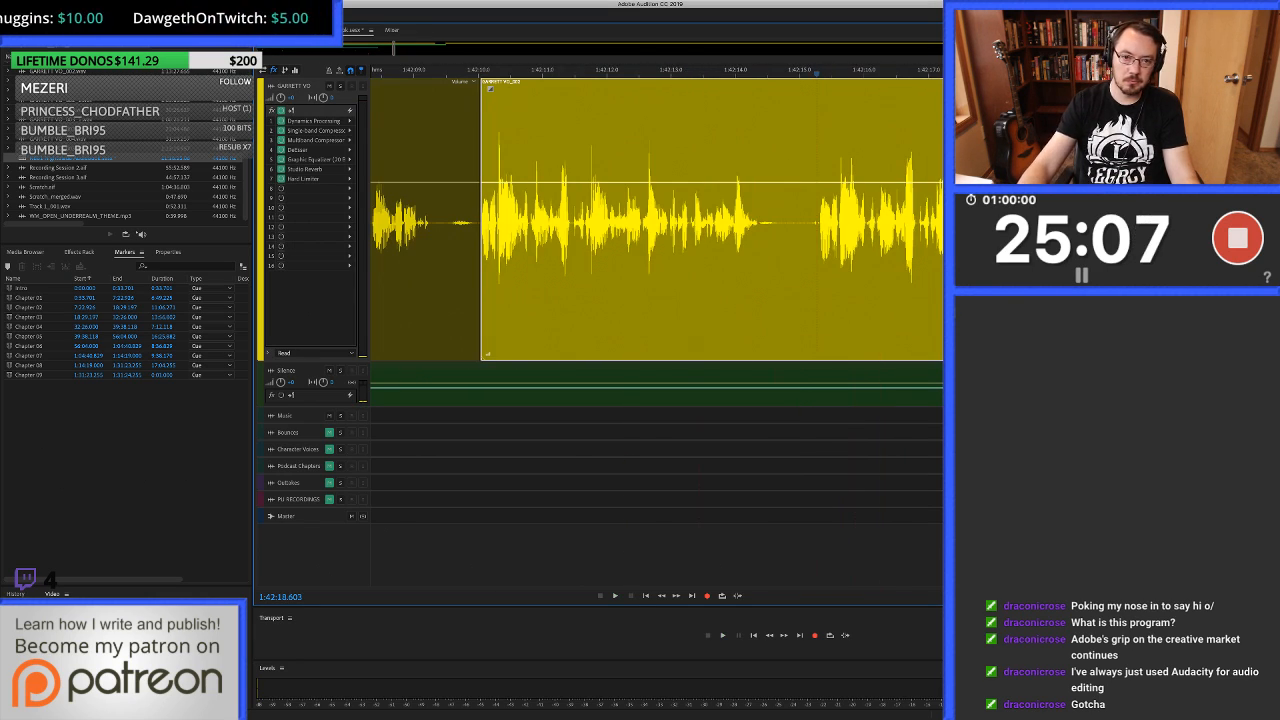
{"action": "left_click", "coordinate": [481, 220]}
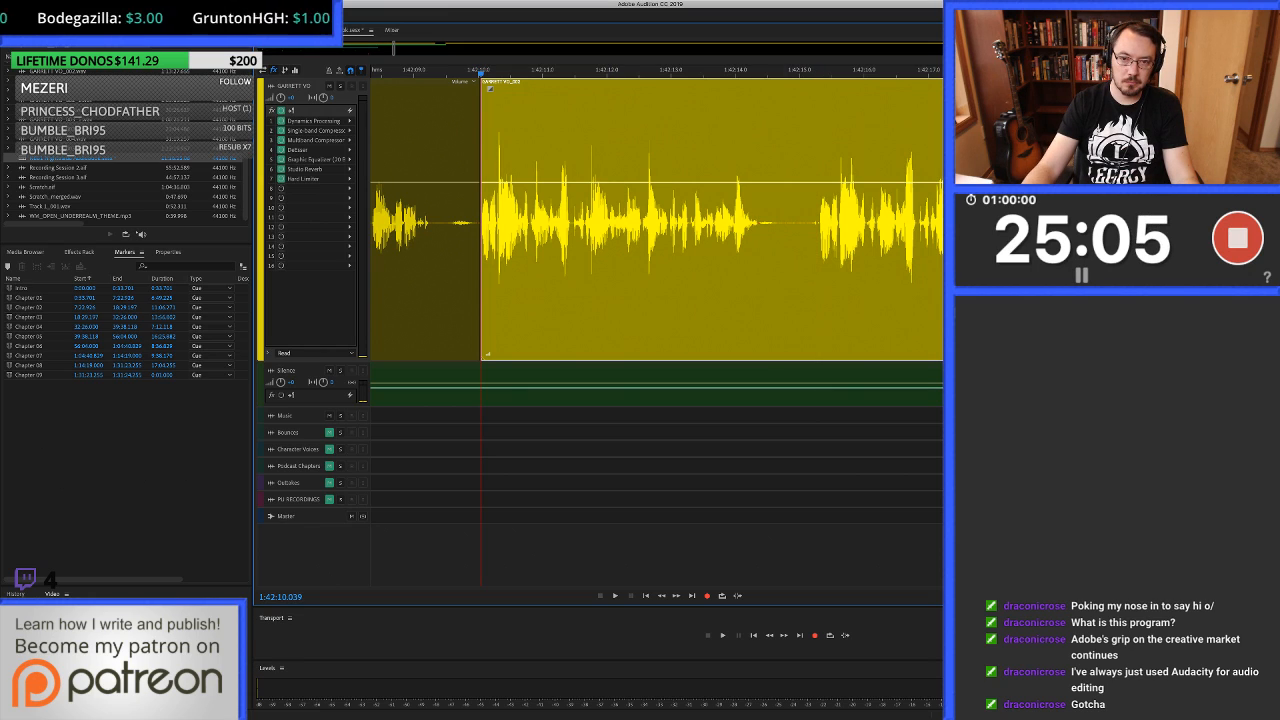
{"action": "scroll", "coordinate": [656, 214], "scroll_direction": "left", "scroll_amount": 1}
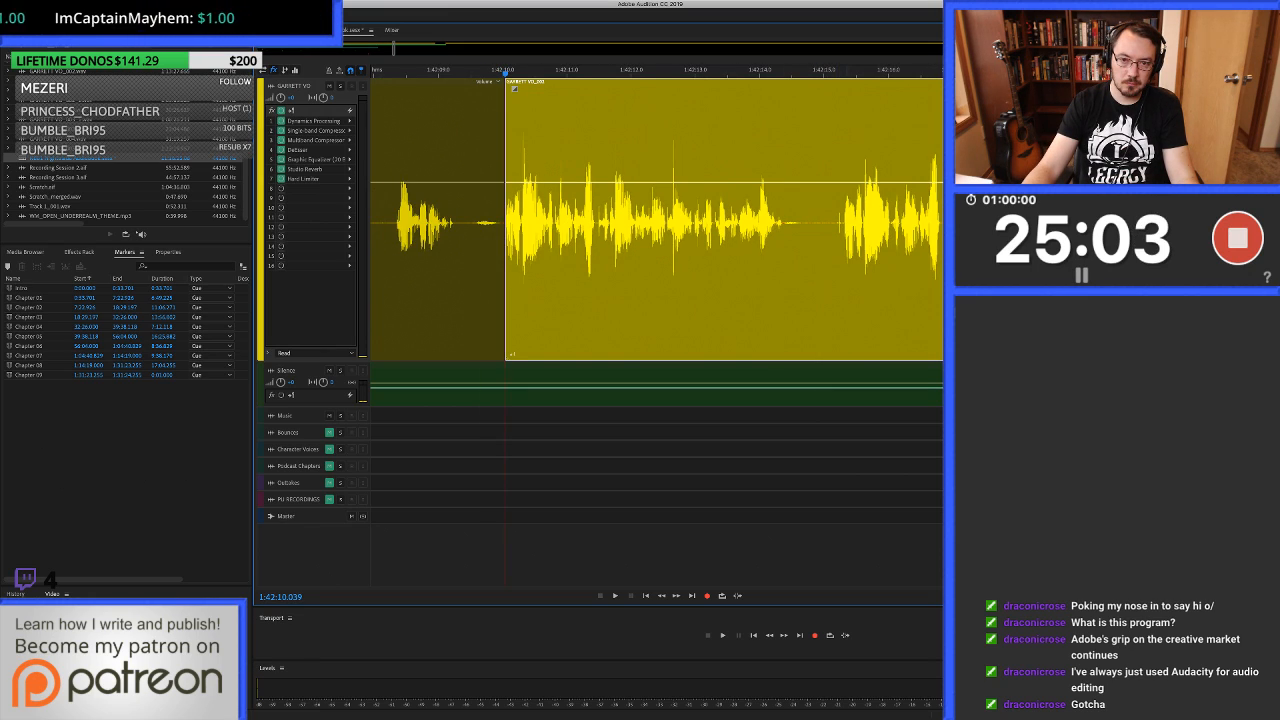
{"action": "scroll", "coordinate": [845, 220], "scroll_direction": "up", "scroll_amount": 3}
{"action": "left_click", "coordinate": [839, 220], "text": "shift"}
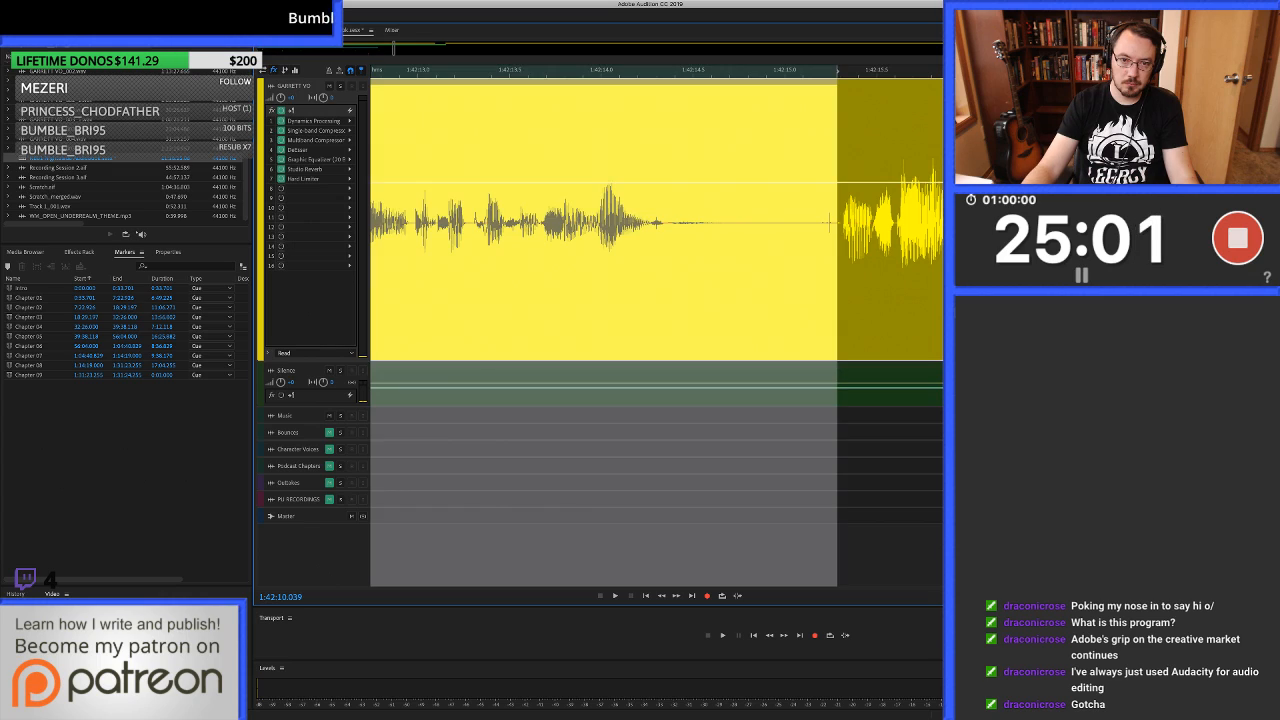
{"action": "key", "text": "shift+BackSpace"}
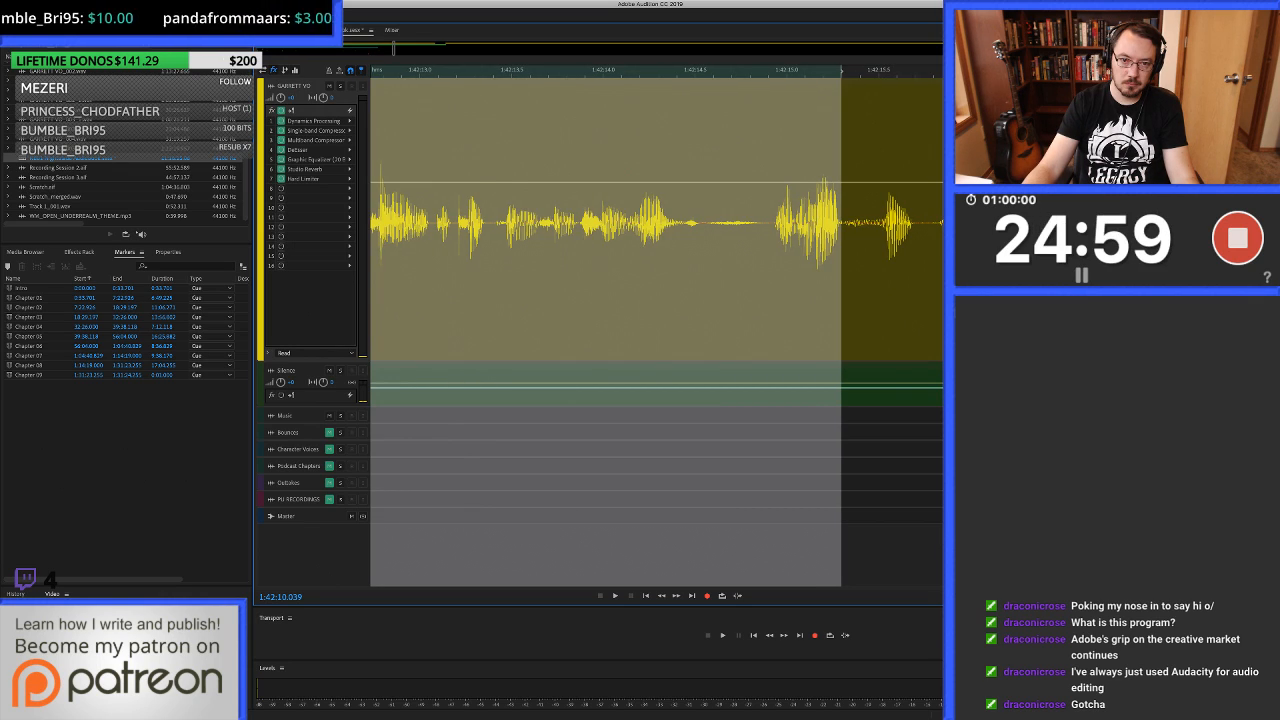
{"action": "scroll", "coordinate": [656, 220], "scroll_direction": "left", "scroll_amount": 4}
{"action": "scroll", "coordinate": [840, 220], "scroll_direction": "down", "scroll_amount": 3}
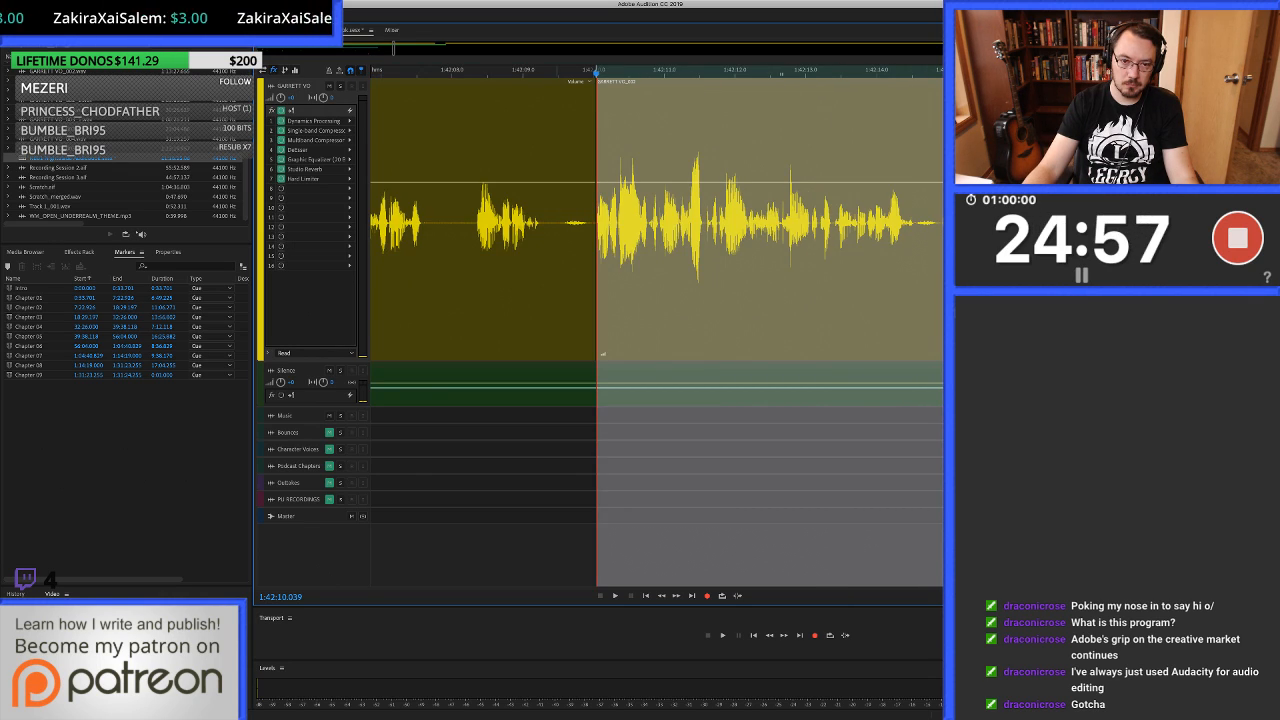
Select the clip before the cut at 1:42:10.039 and crossfade it briefly into the next take.
{"action": "left_click", "coordinate": [591, 220]}
{"action": "scroll", "coordinate": [591, 220], "scroll_direction": "up", "scroll_amount": 10}
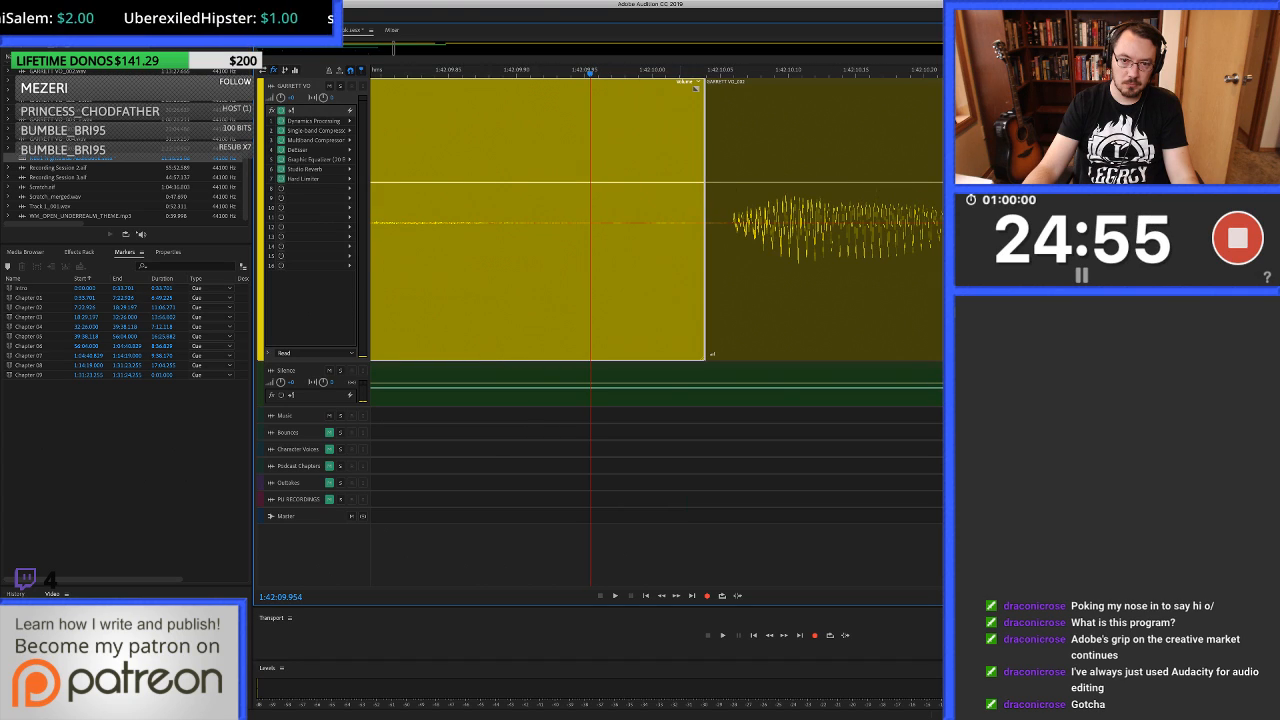
{"action": "scroll", "coordinate": [591, 220], "scroll_direction": "down", "scroll_amount": 10}
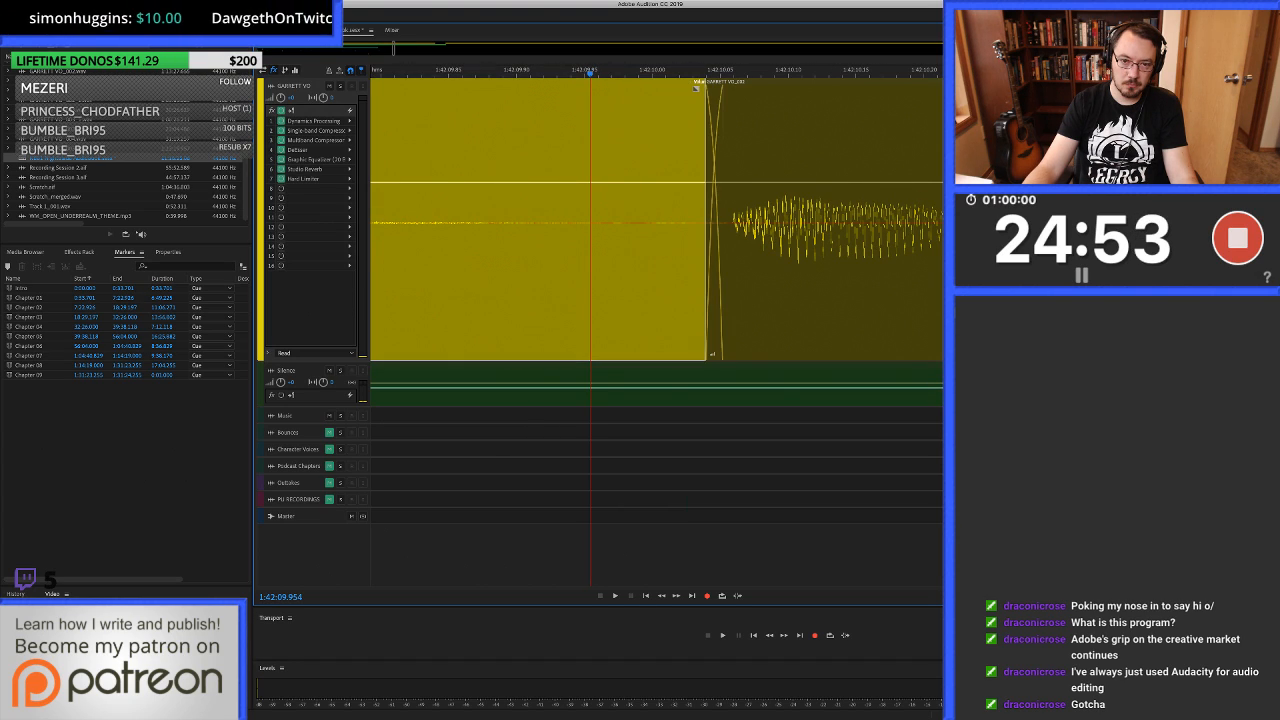
Play from before the new crossfade and listen on to about 1:42:22.2.
{"action": "key", "text": "space"}
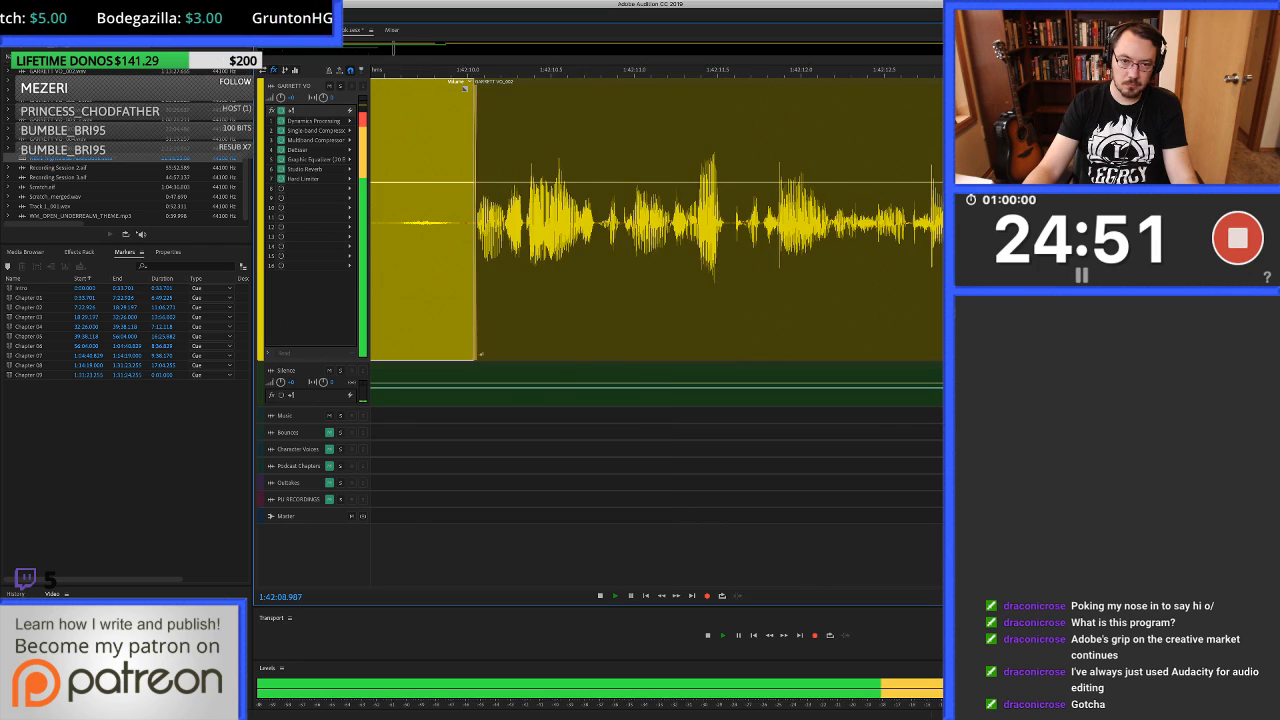
{"action": "scroll", "coordinate": [840, 220], "scroll_direction": "down", "scroll_amount": 5}
{"action": "scroll", "coordinate": [808, 220], "scroll_direction": "up", "scroll_amount": 5}
{"action": "scroll", "coordinate": [808, 220], "scroll_direction": "down", "scroll_amount": 1}
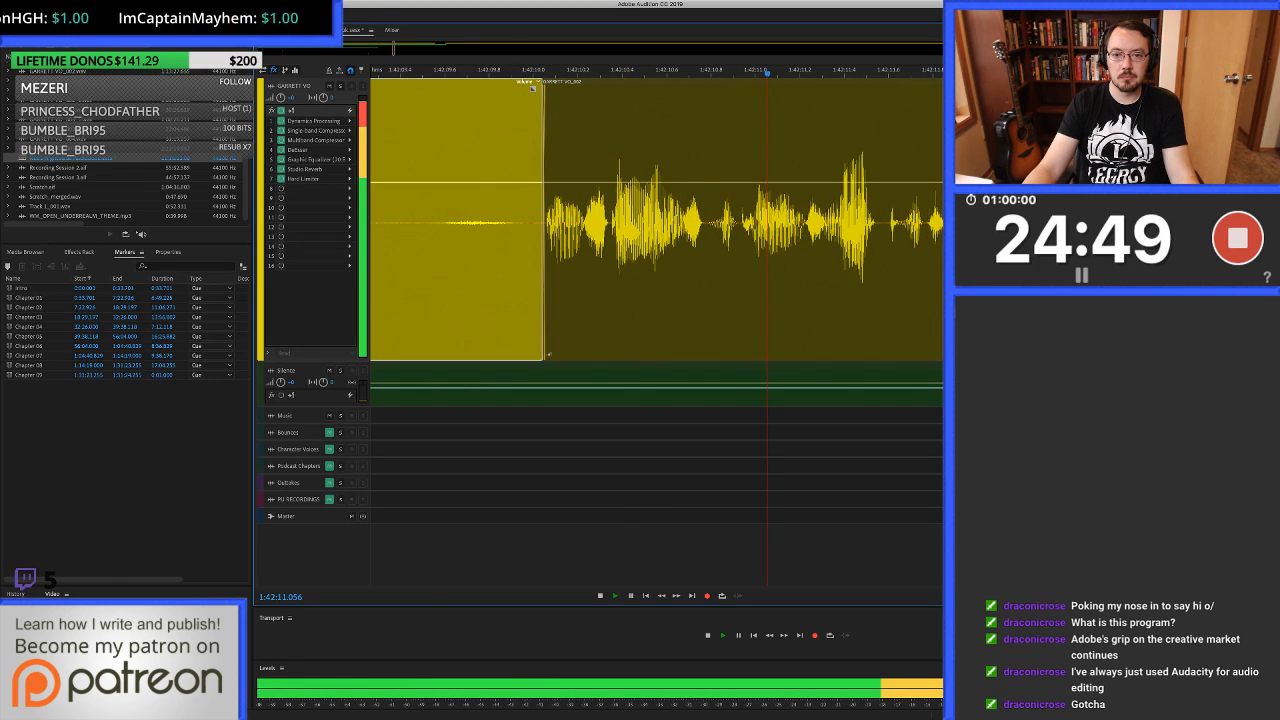
{"action": "scroll", "coordinate": [810, 220], "scroll_direction": "down", "scroll_amount": 4}
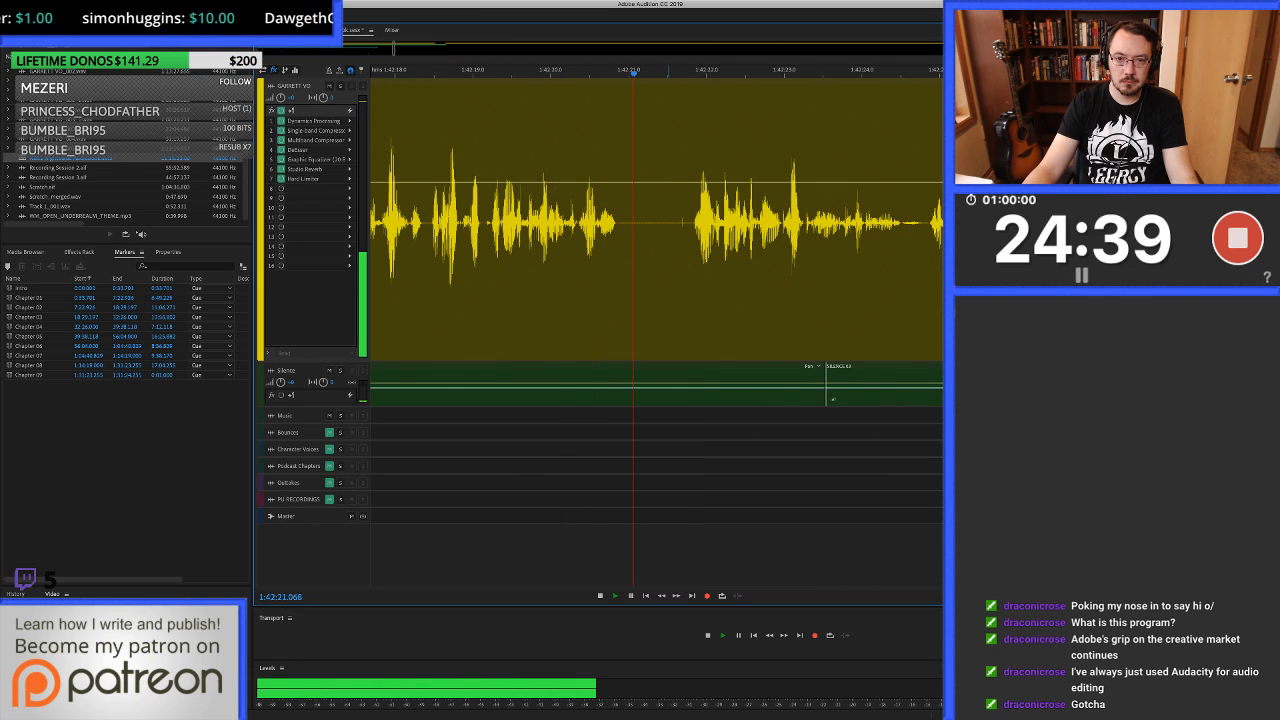
{"action": "key", "text": "space"}
Shorten the pause before the next phrase by ripple-deleting from 1:42:21.660 to about 1:42:21.82.
{"action": "scroll", "coordinate": [680, 222], "scroll_direction": "up", "scroll_amount": 4}
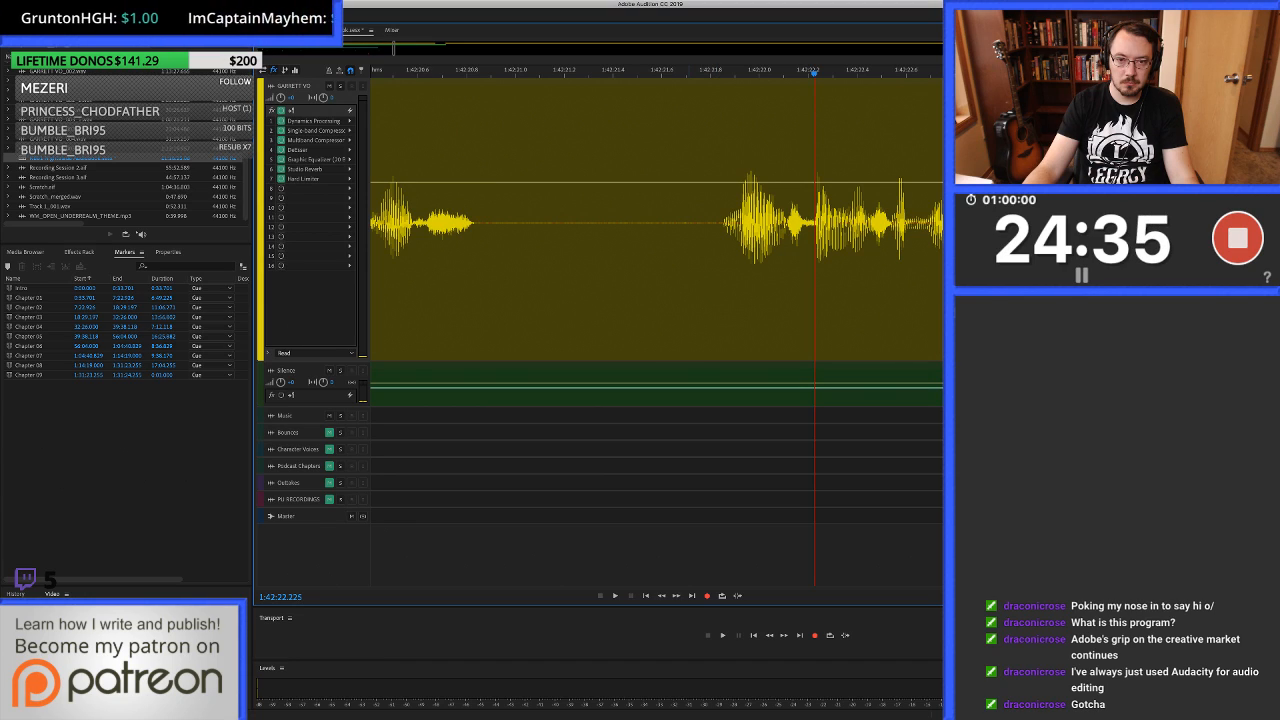
{"action": "left_click_drag", "start_coordinate": [717, 222], "coordinate": [677, 222]}
{"action": "key", "text": "shift+BackSpace"}
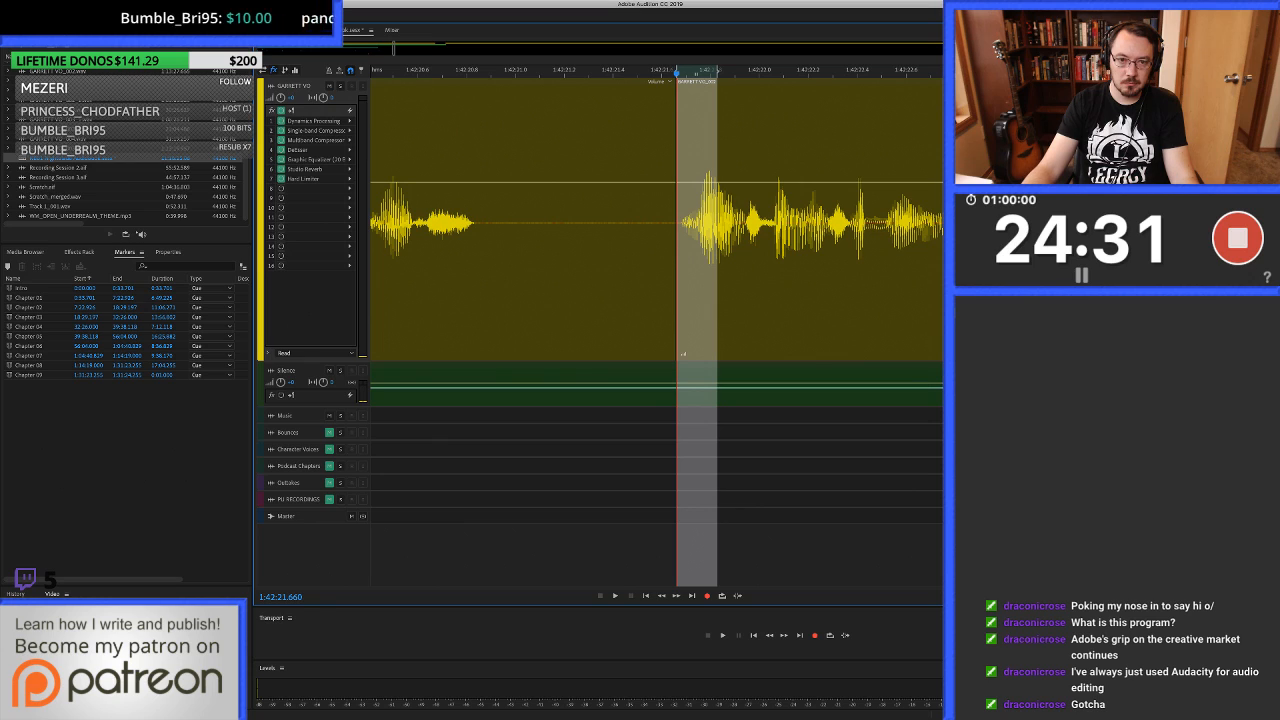
Play across the shortened pause and listen on to about 1:42:25.5, checking for clicks.
{"action": "scroll", "coordinate": [684, 353], "scroll_direction": "down", "scroll_amount": 8}
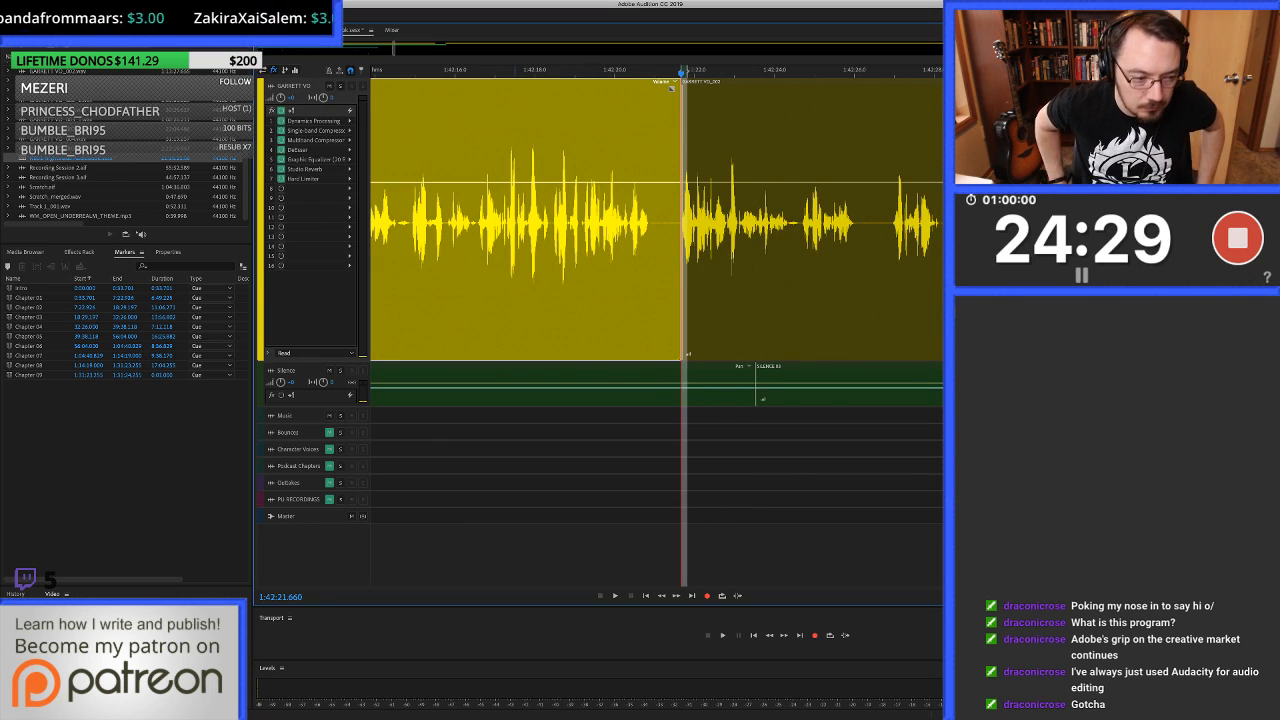
{"action": "key", "text": "space"}
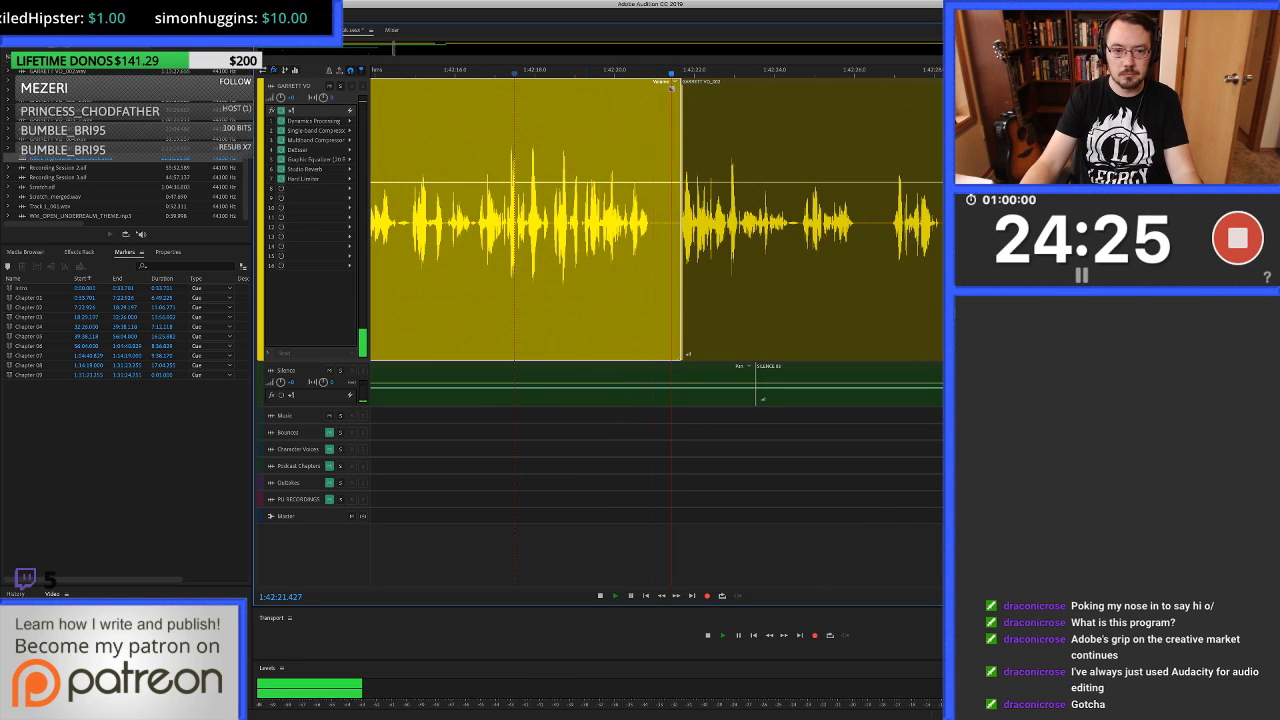
{"action": "scroll", "coordinate": [637, 220], "scroll_direction": "right", "scroll_amount": 3}
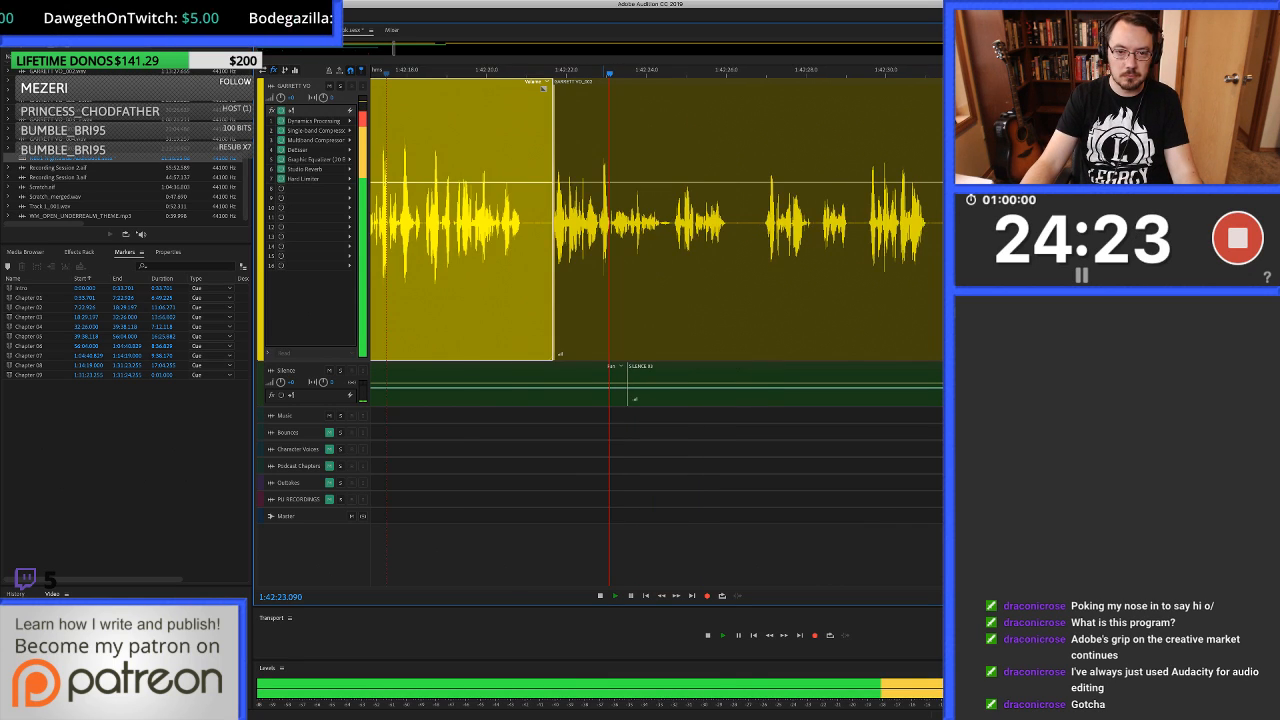
{"action": "left_click", "coordinate": [637, 220]}
{"action": "scroll", "coordinate": [637, 220], "scroll_direction": "right", "scroll_amount": 2}
{"action": "scroll", "coordinate": [637, 220], "scroll_direction": "right", "scroll_amount": 1}
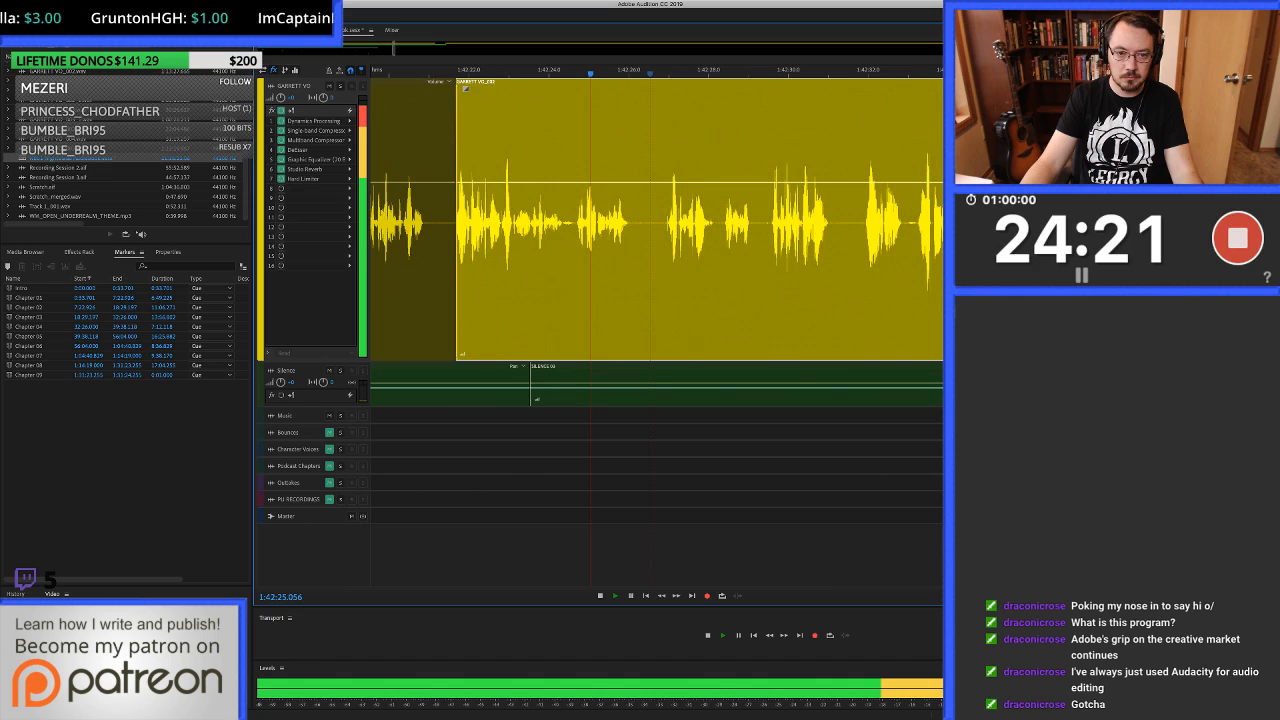
{"action": "scroll", "coordinate": [651, 220], "scroll_direction": "up", "scroll_amount": 3}
{"action": "key", "text": "space"}
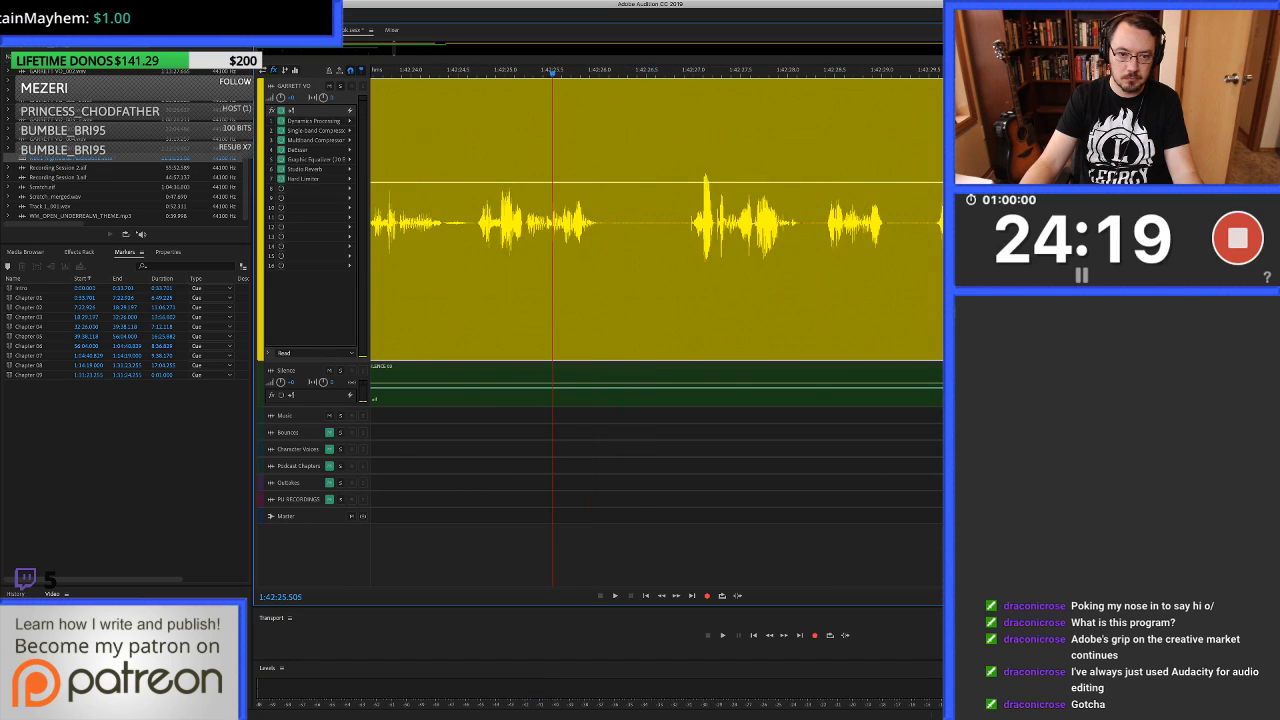
Open the clip's waveform, heal the click from 1:42:25.491 to about 1:42:25.51, and return to the multitrack session.
{"action": "scroll", "coordinate": [552, 220], "scroll_direction": "up", "scroll_amount": 4}
{"action": "double_click", "coordinate": [547, 220]}
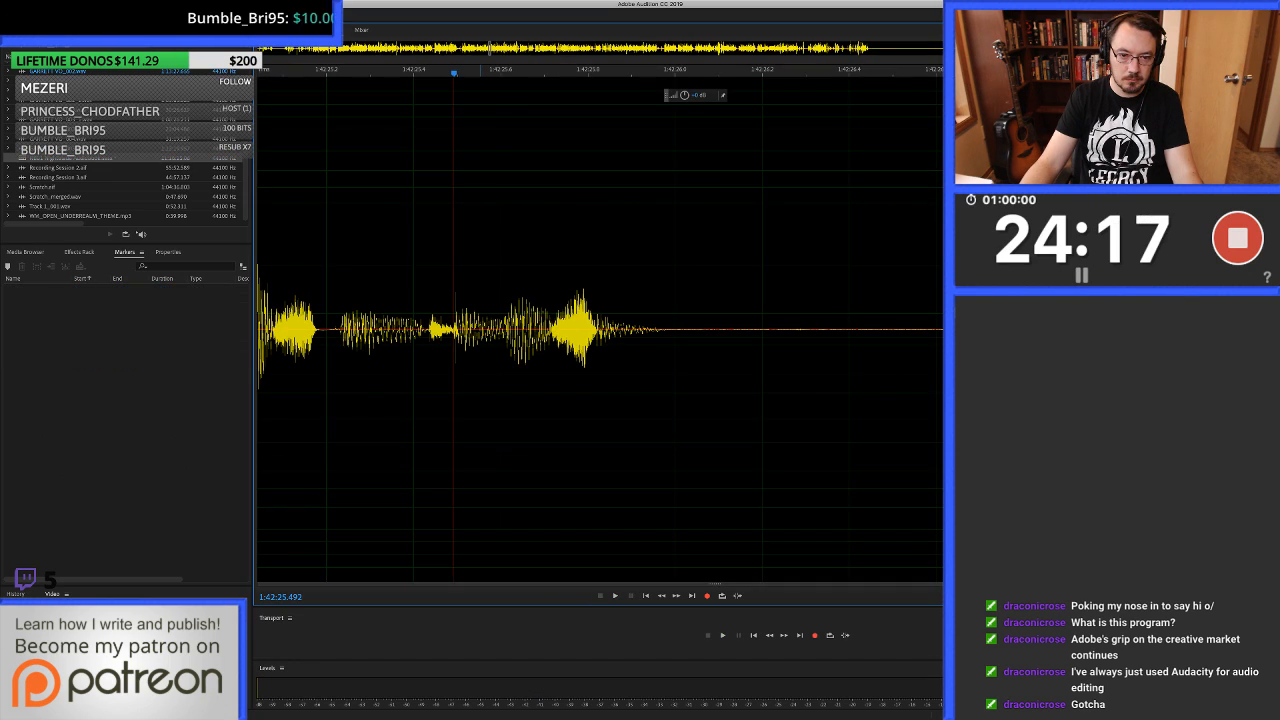
{"action": "key", "text": "="}
{"action": "key", "text": "="}
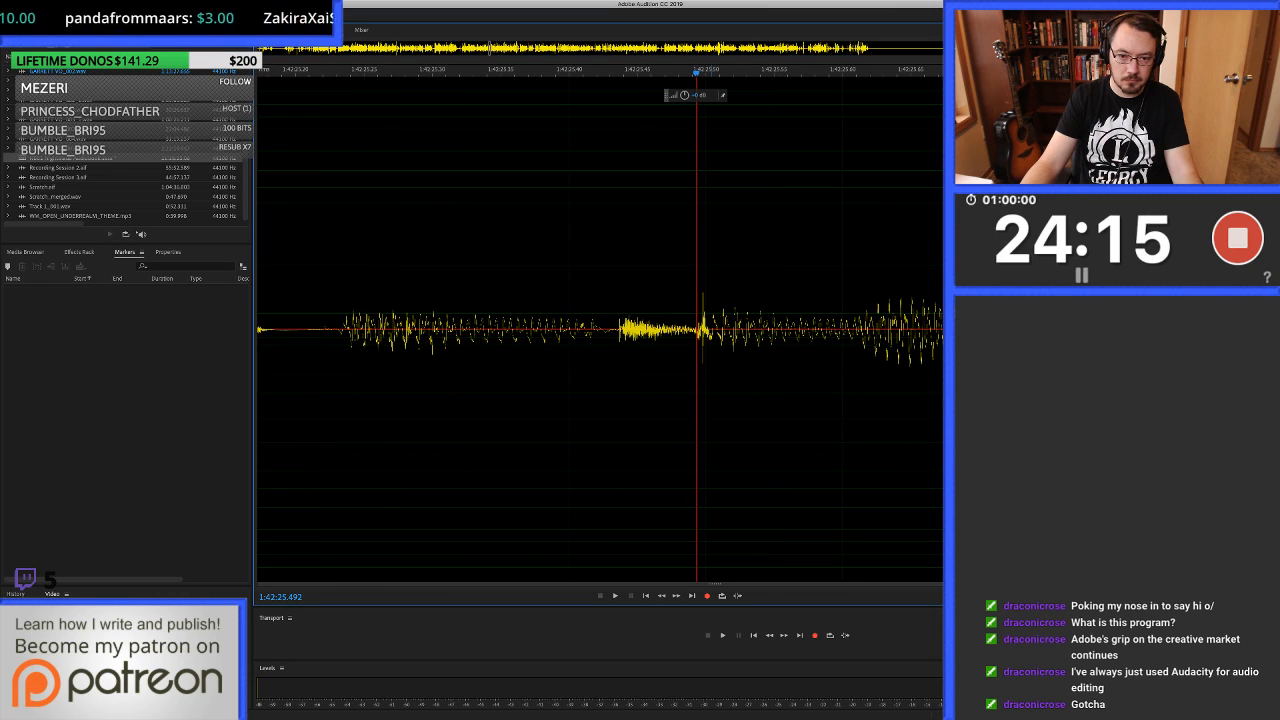
{"action": "key", "text": "="}
{"action": "left_click_drag", "start_coordinate": [693, 330], "coordinate": [727, 330]}
{"action": "key", "text": "ctrl+u"}
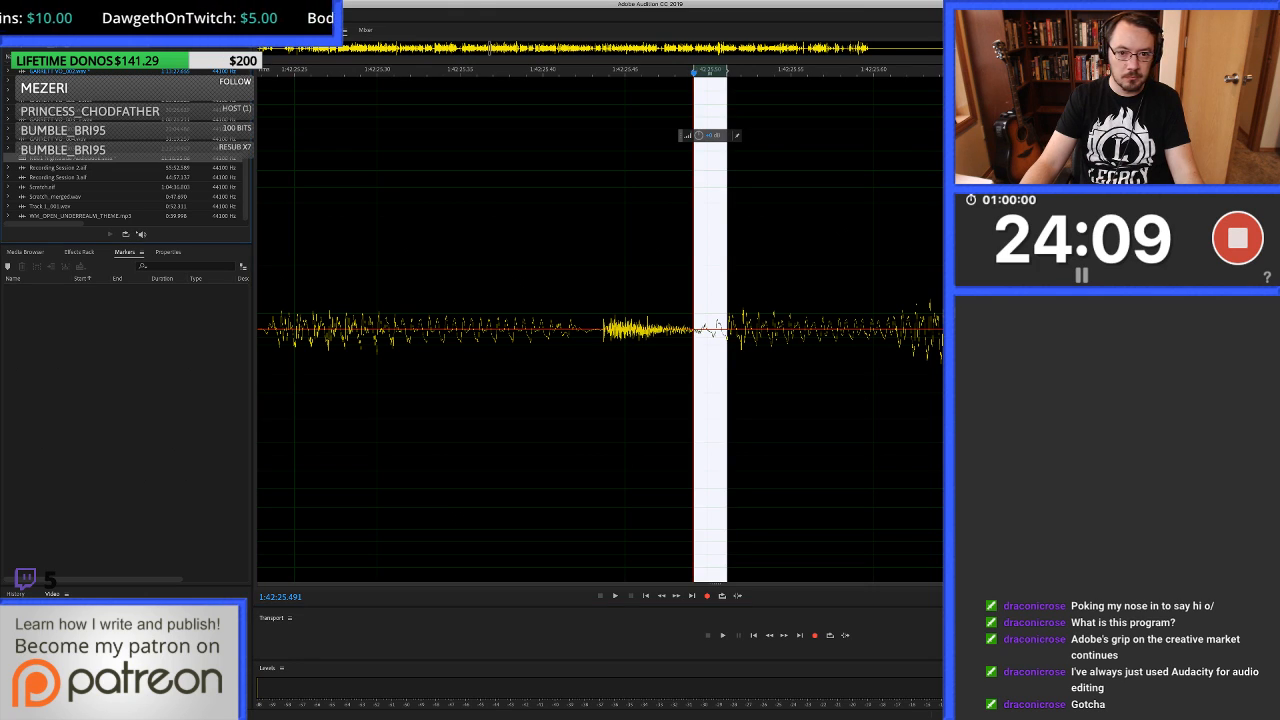
{"action": "key", "text": "0"}
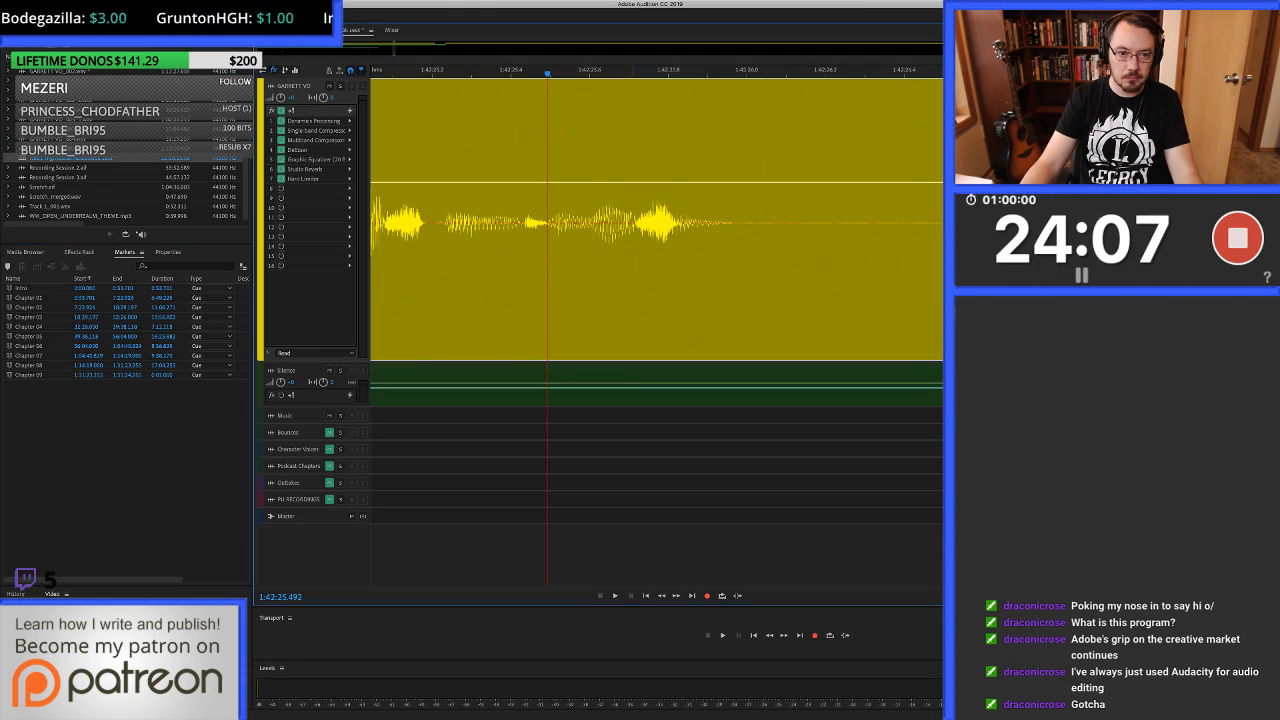
Play from before the healed click and listen on to about 1:42:26.4.
{"action": "key", "text": "minus"}
{"action": "key", "text": "minus"}
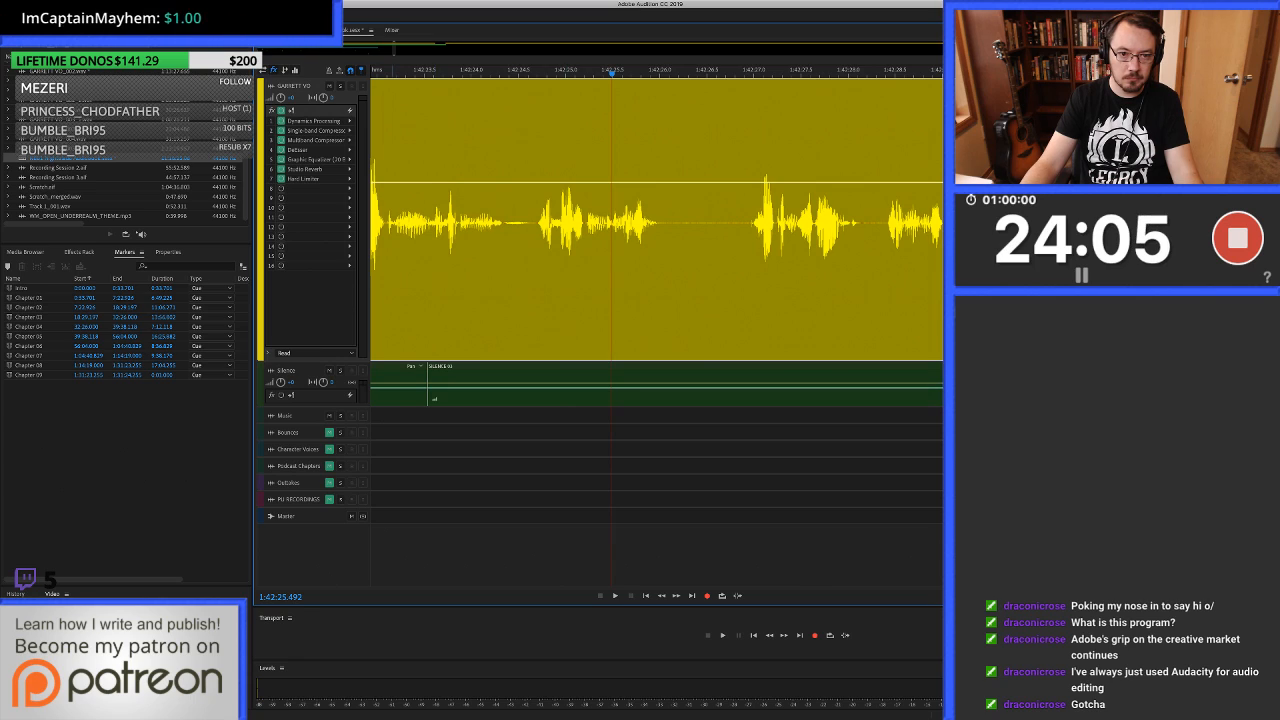
{"action": "key", "text": "space"}
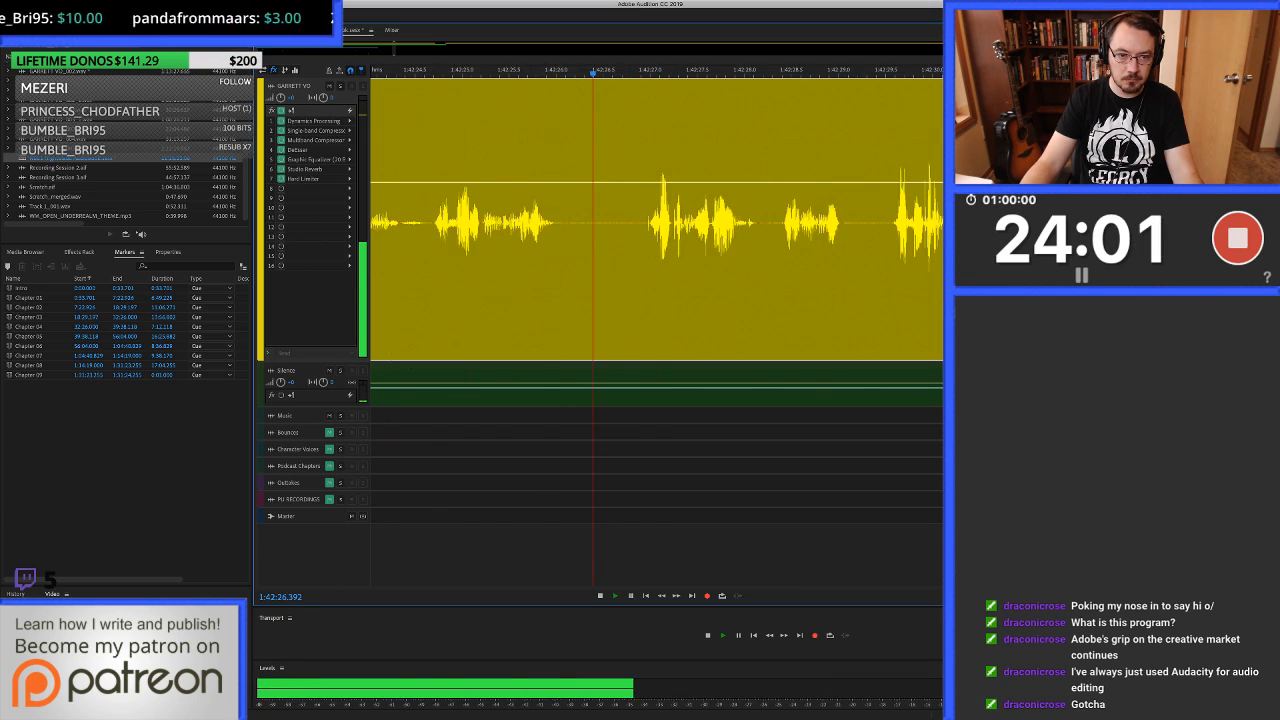
{"action": "key", "text": "space"}
Delete the noisy pause from 1:42:26.229 to about 1:42:27.0 and cover the gap from 1:42:26.122 with clean silence.
{"action": "key", "text": "equal"}
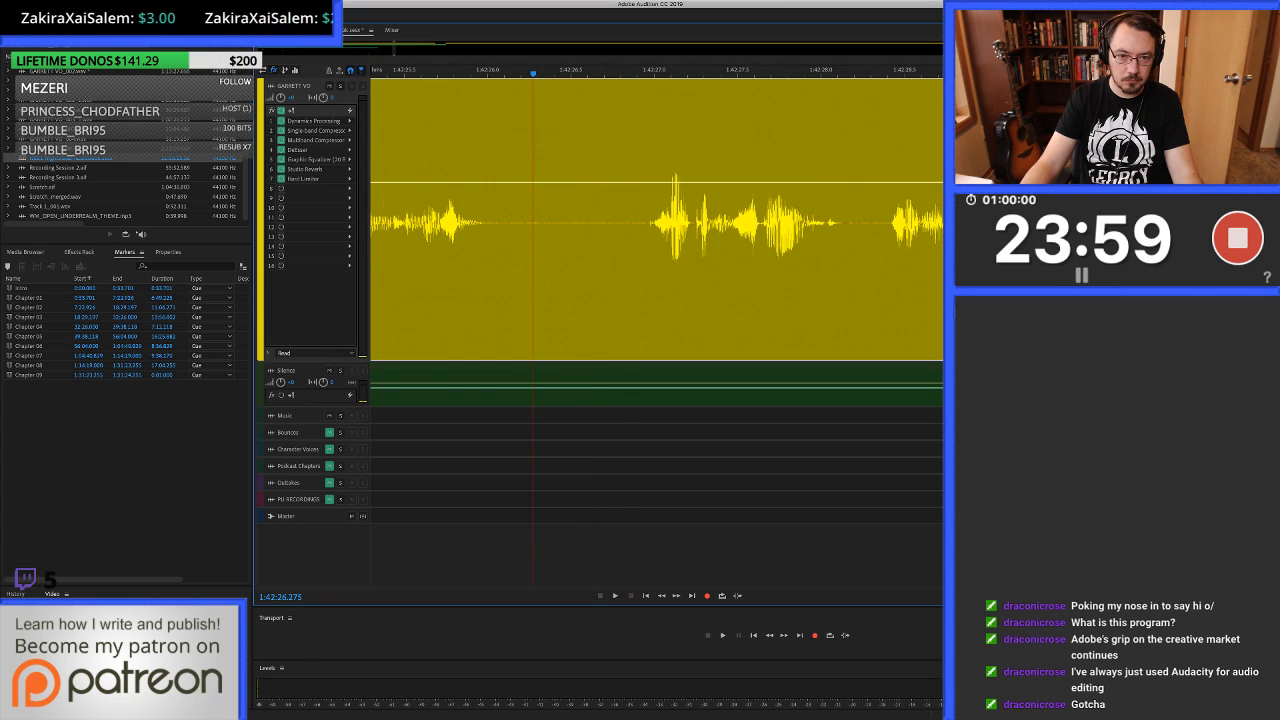
{"action": "left_click_drag", "start_coordinate": [526, 300], "coordinate": [653, 300]}
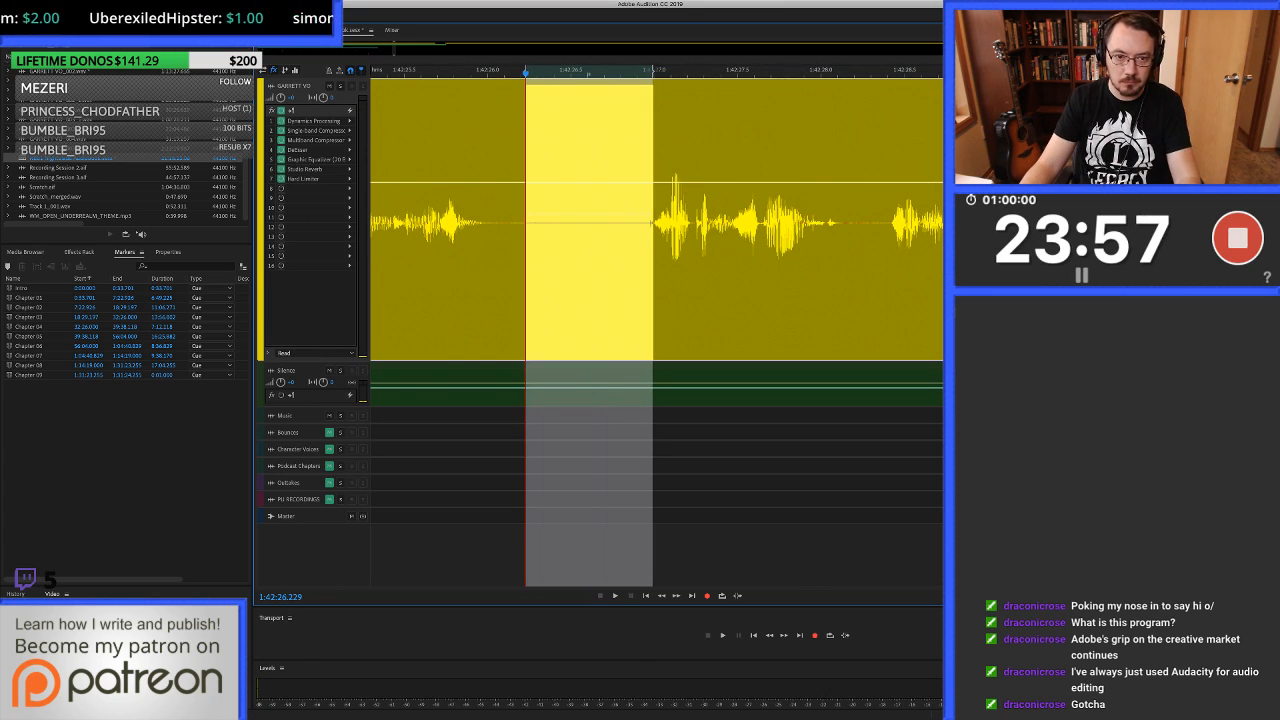
{"action": "key", "text": "Delete"}
{"action": "key", "text": "equal"}
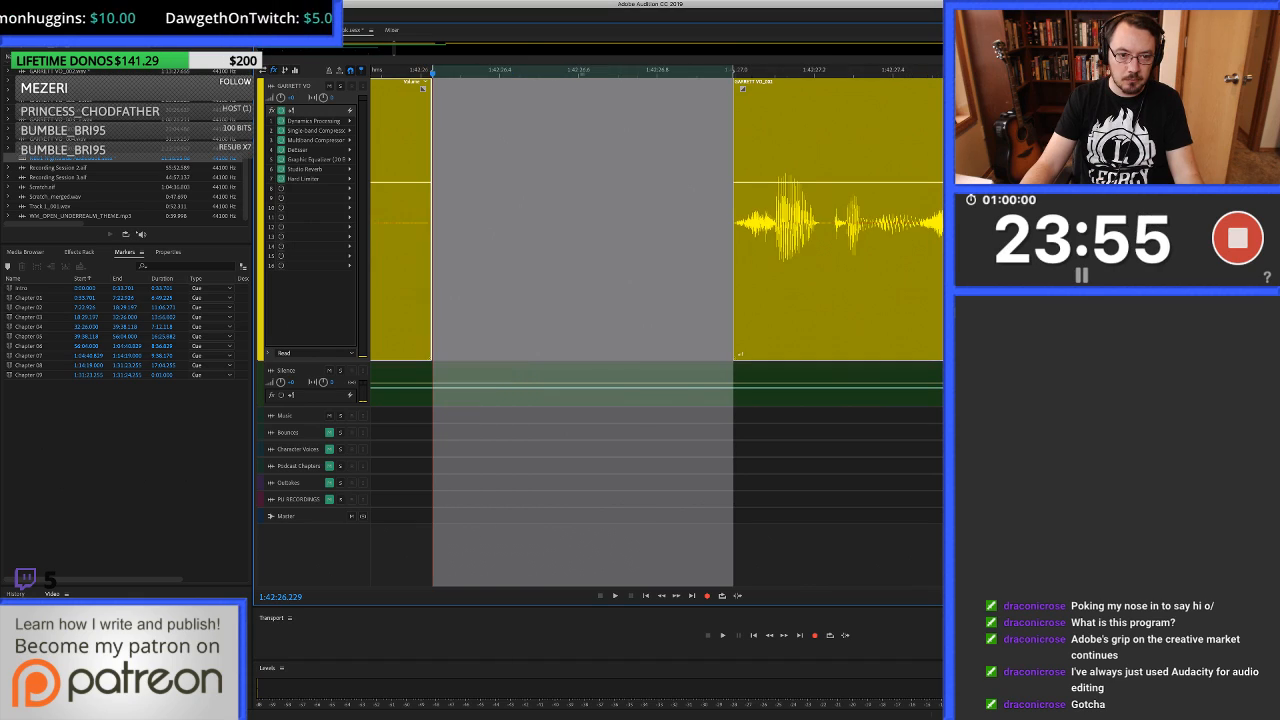
{"action": "left_click_drag", "start_coordinate": [391, 232], "coordinate": [739, 232]}
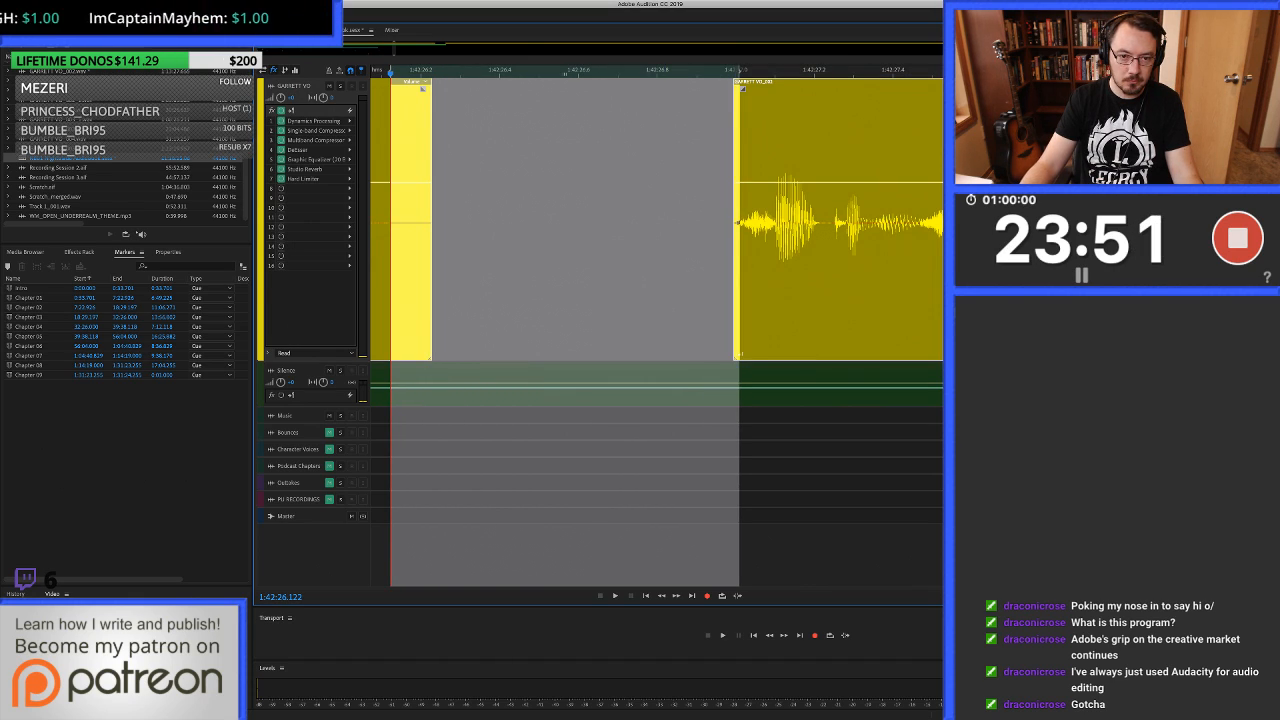
{"action": "left_click_drag", "start_coordinate": [643, 385], "coordinate": [643, 230]}
{"action": "scroll", "coordinate": [643, 230], "scroll_direction": "down", "scroll_amount": 5}
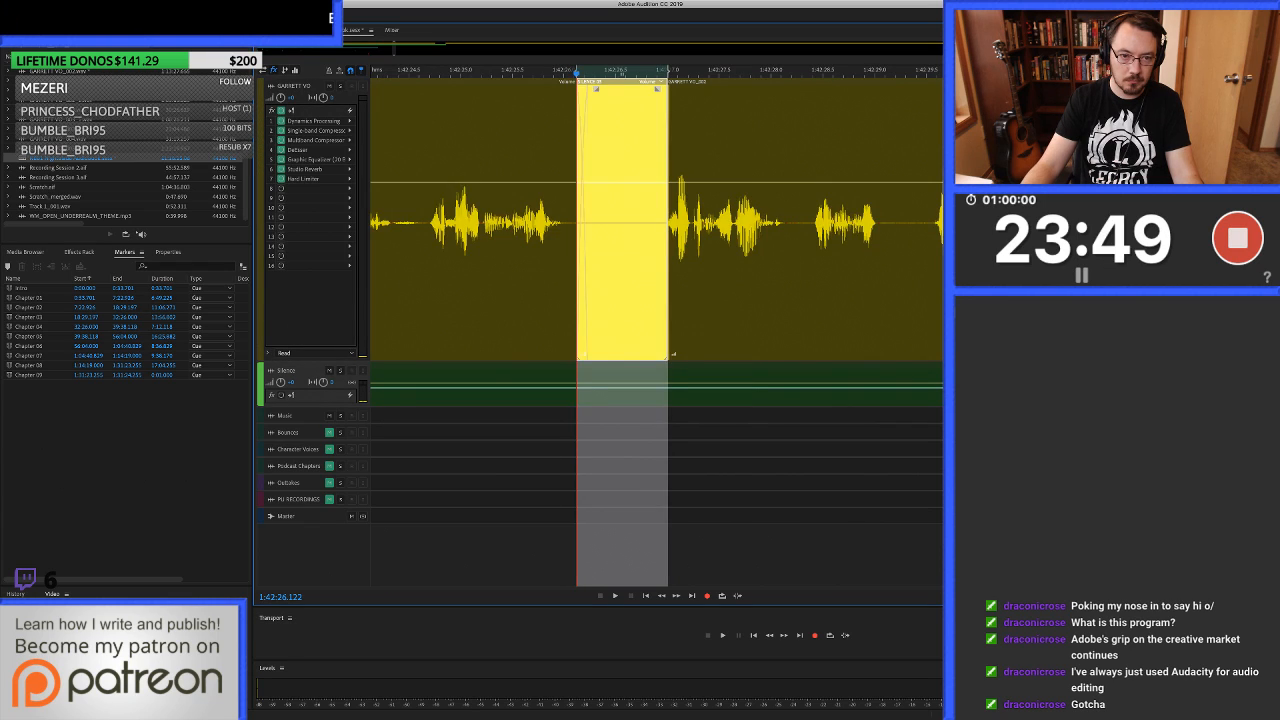
Play from before the silence fill and listen on to about 1:42:33.1.
{"action": "scroll", "coordinate": [643, 230], "scroll_direction": "down", "scroll_amount": 1}
{"action": "left_click", "coordinate": [465, 230]}
{"action": "key", "text": "space"}
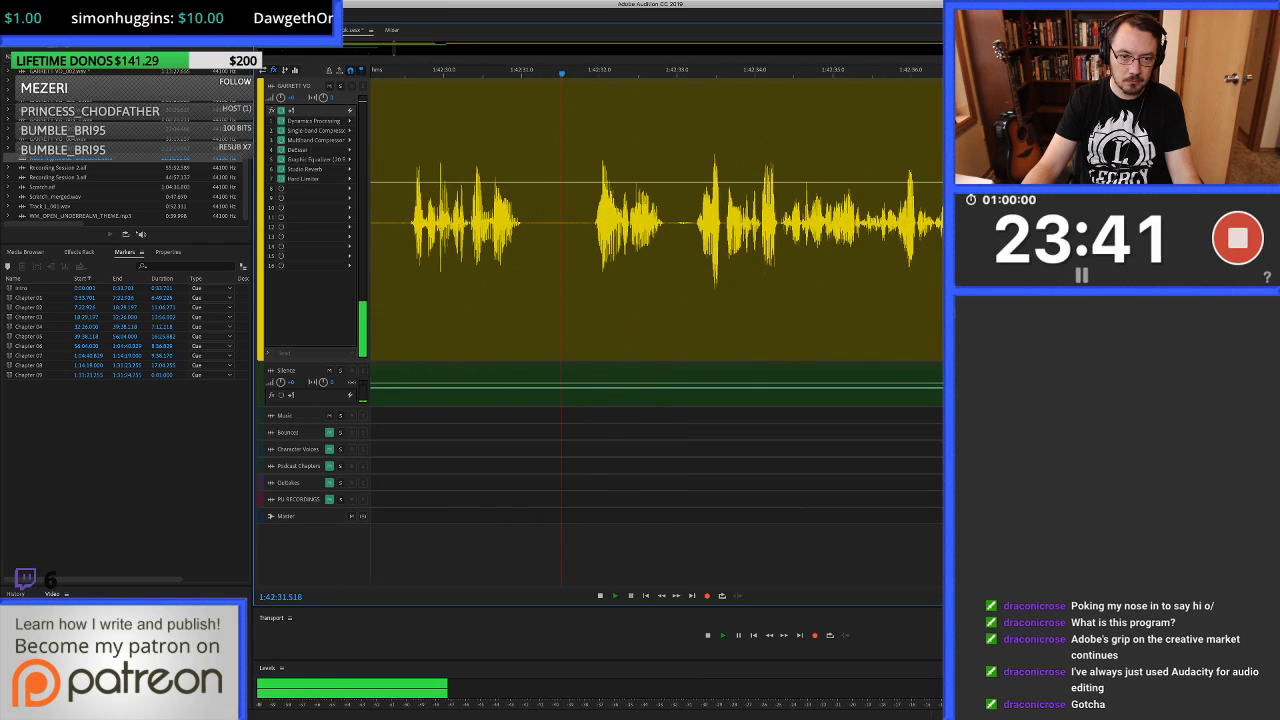
{"action": "key", "text": "space"}
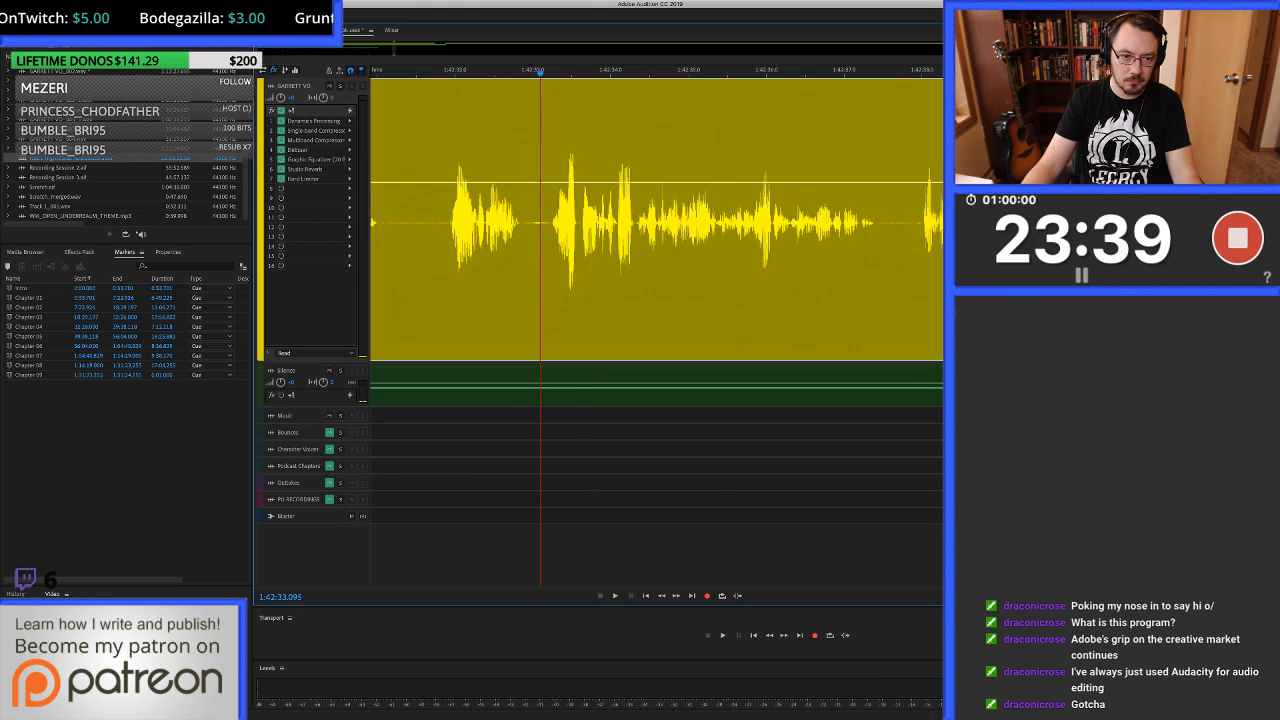
Open the clip's waveform and heal the click at 1:42:31.937, just before the phrase starts.
{"action": "left_click", "coordinate": [456, 222]}
{"action": "scroll", "coordinate": [456, 222], "scroll_direction": "up", "scroll_amount": 5}
{"action": "left_click", "coordinate": [429, 222]}
{"action": "scroll", "coordinate": [429, 222], "scroll_direction": "up", "scroll_amount": 3}
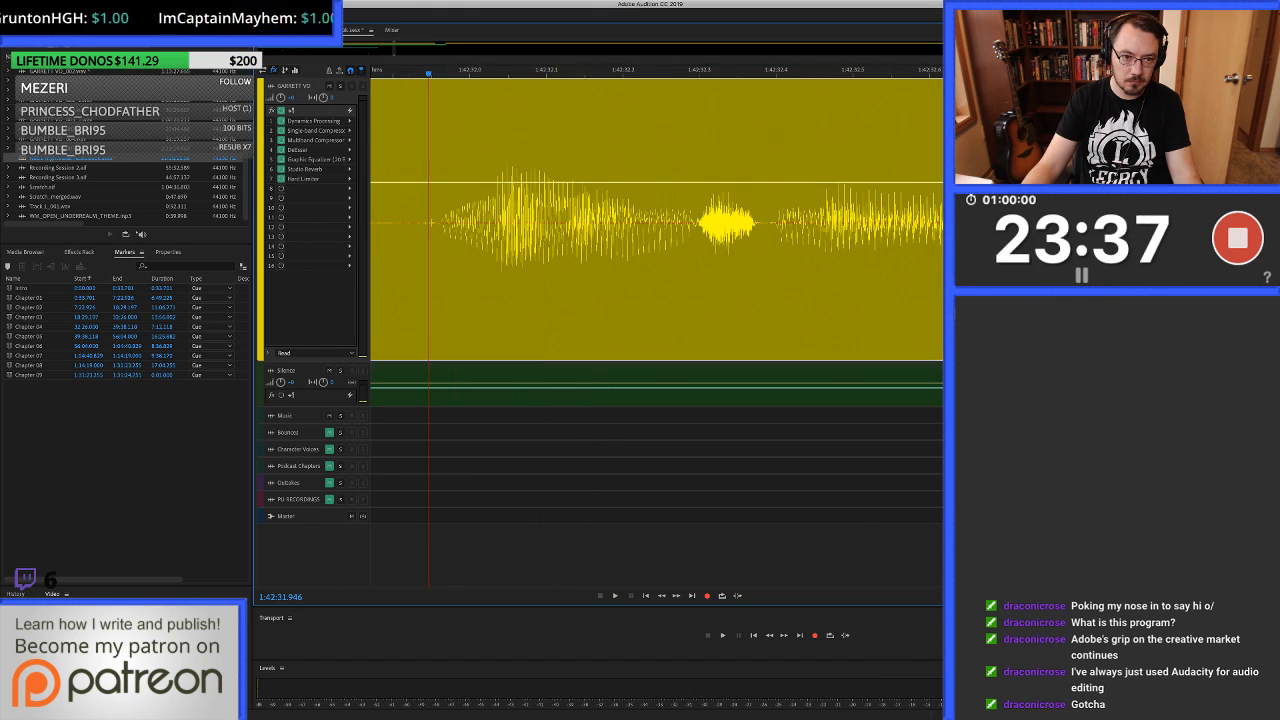
{"action": "double_click", "coordinate": [430, 222]}
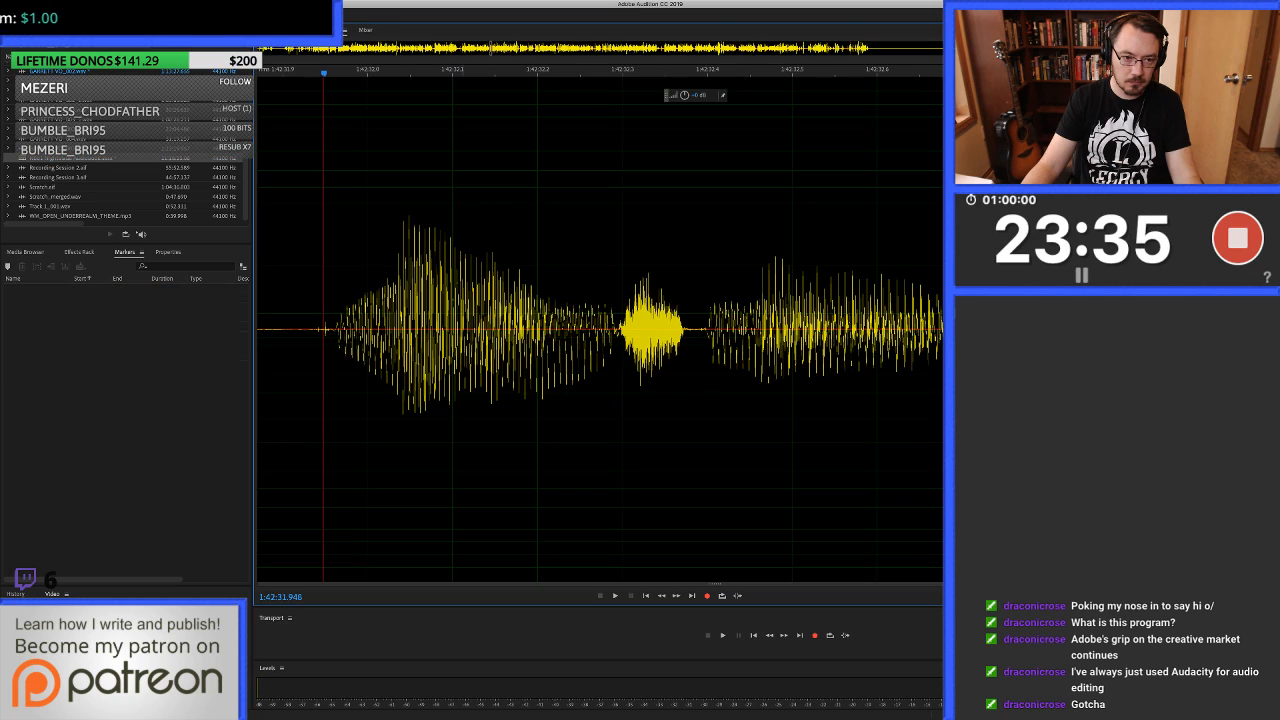
{"action": "left_click_drag", "start_coordinate": [316, 329], "coordinate": [330, 329]}
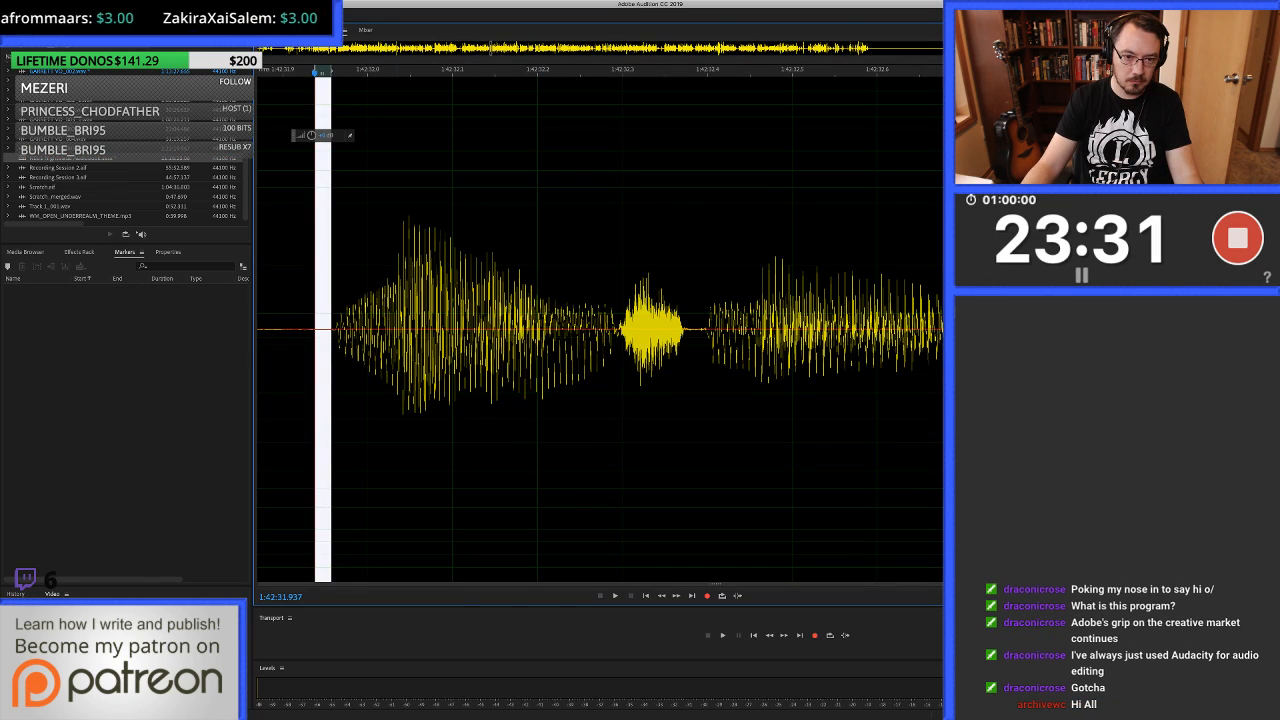
Replay the healed phrase and its short passage around 1:42:32.4 in the waveform, then return to the multitrack session.
{"action": "left_click", "coordinate": [324, 329]}
{"action": "key", "text": "space"}
{"action": "key", "text": "space"}
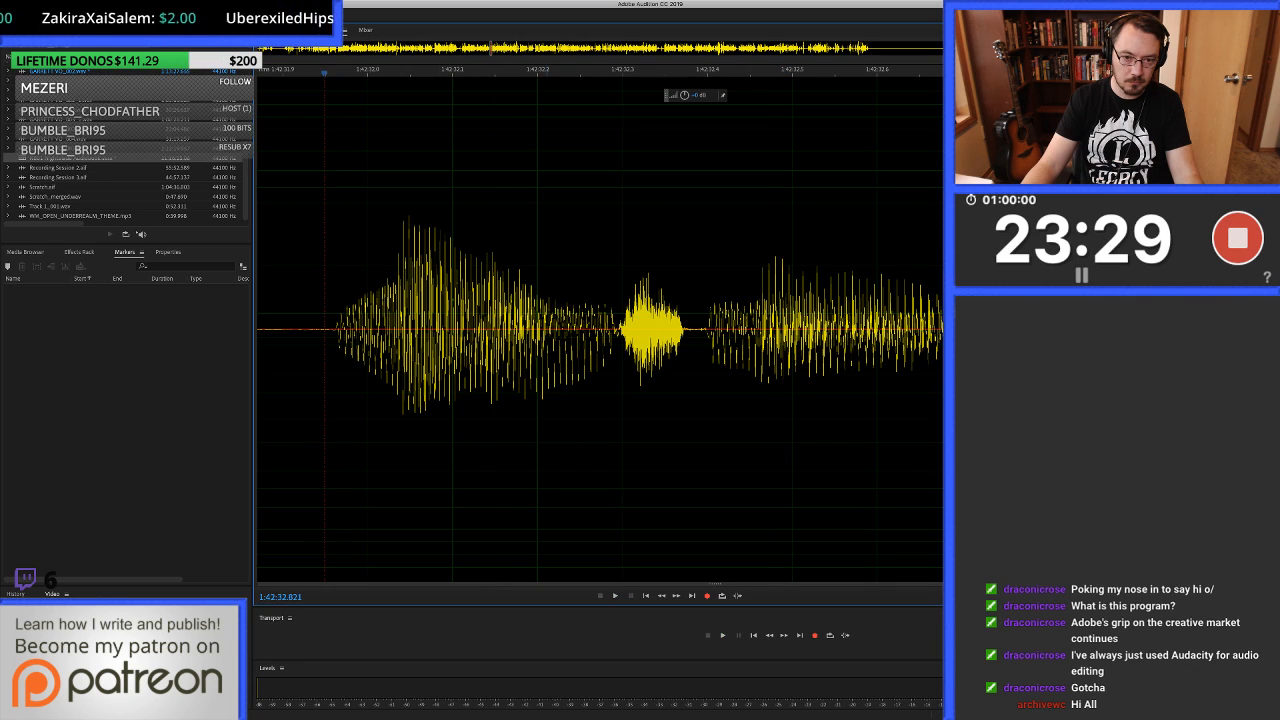
{"action": "key", "text": "space"}
{"action": "key", "text": "space"}
{"action": "left_click_drag", "start_coordinate": [549, 329], "coordinate": [752, 329]}
{"action": "key", "text": "space"}
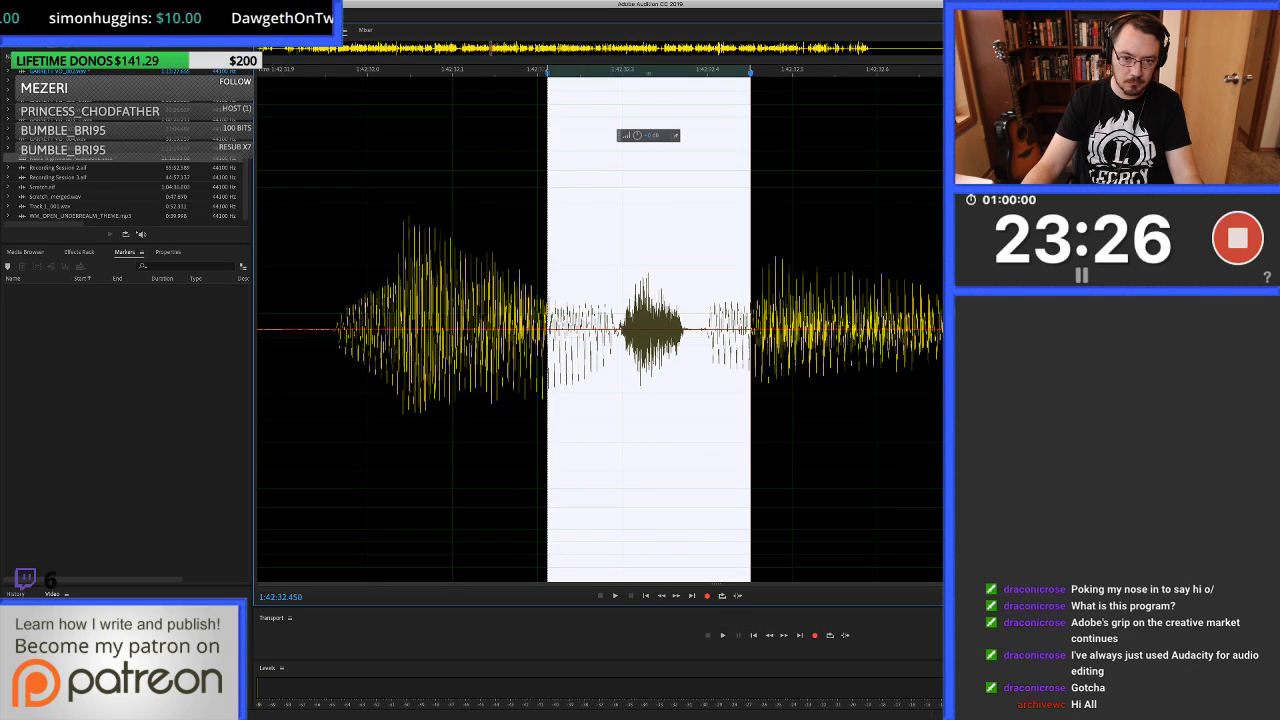
{"action": "left_click_drag", "start_coordinate": [549, 329], "coordinate": [674, 329]}
{"action": "key", "text": "space"}
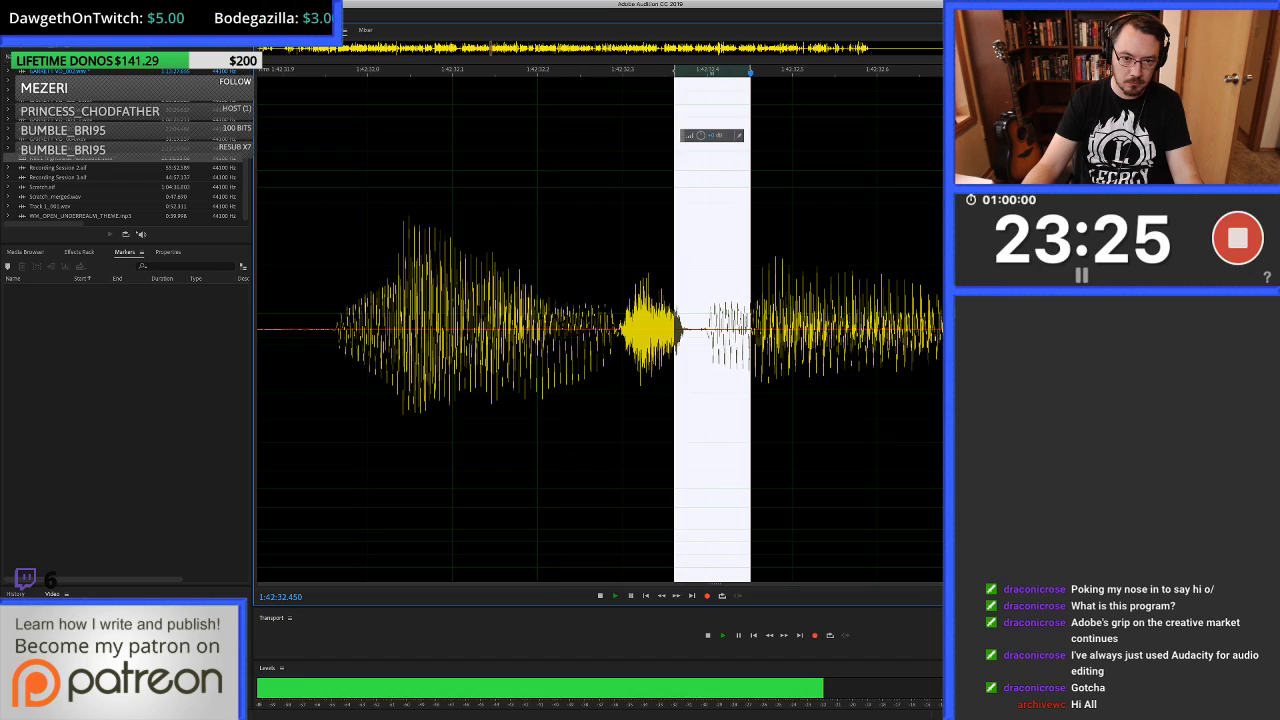
{"action": "key", "text": "space"}
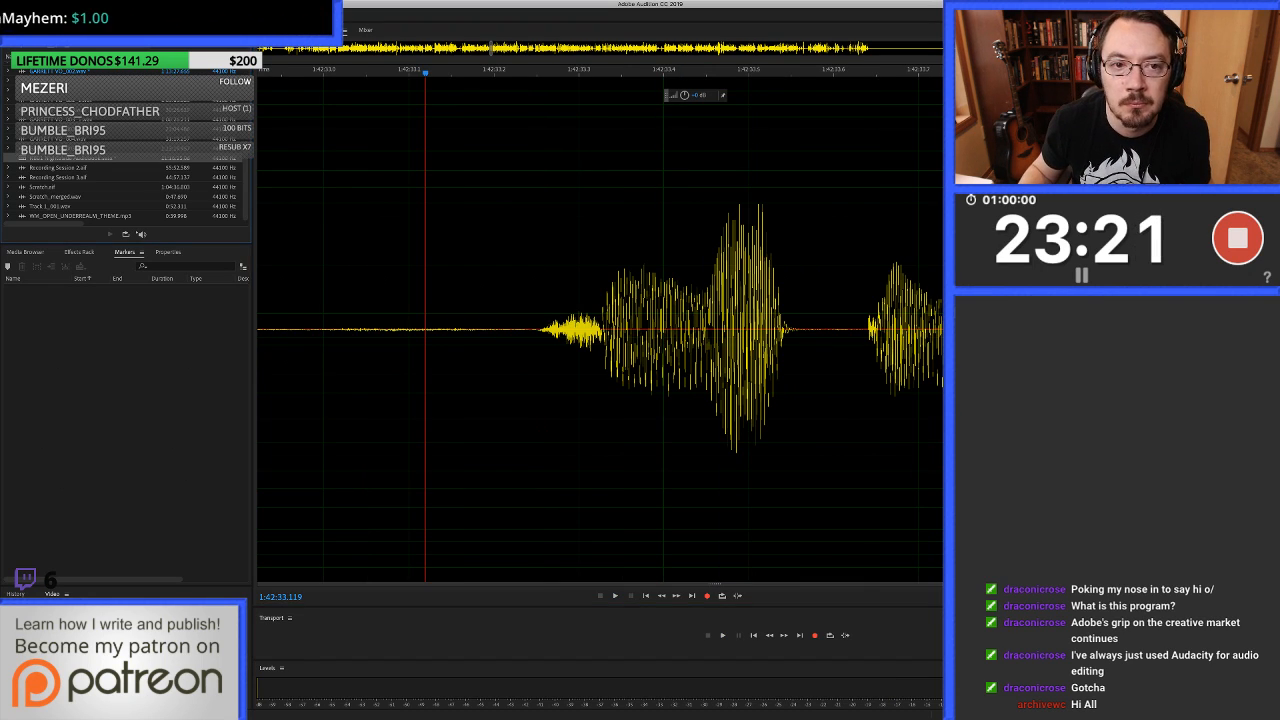
{"action": "key", "text": "0"}
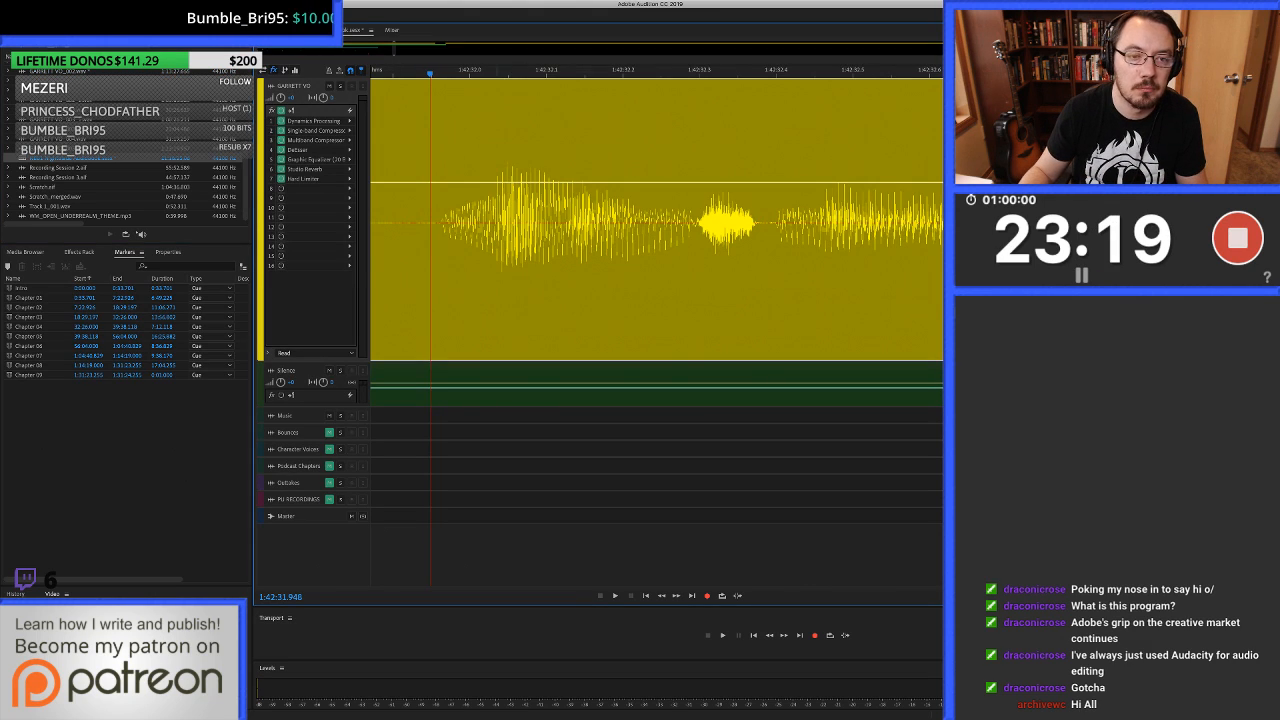
Play from before the phrase at 1:42:32 and listen on to about 1:42:39.1.
{"action": "scroll", "coordinate": [496, 70], "scroll_direction": "down", "scroll_amount": 5}
{"action": "left_click", "coordinate": [383, 71]}
{"action": "key", "text": "space"}
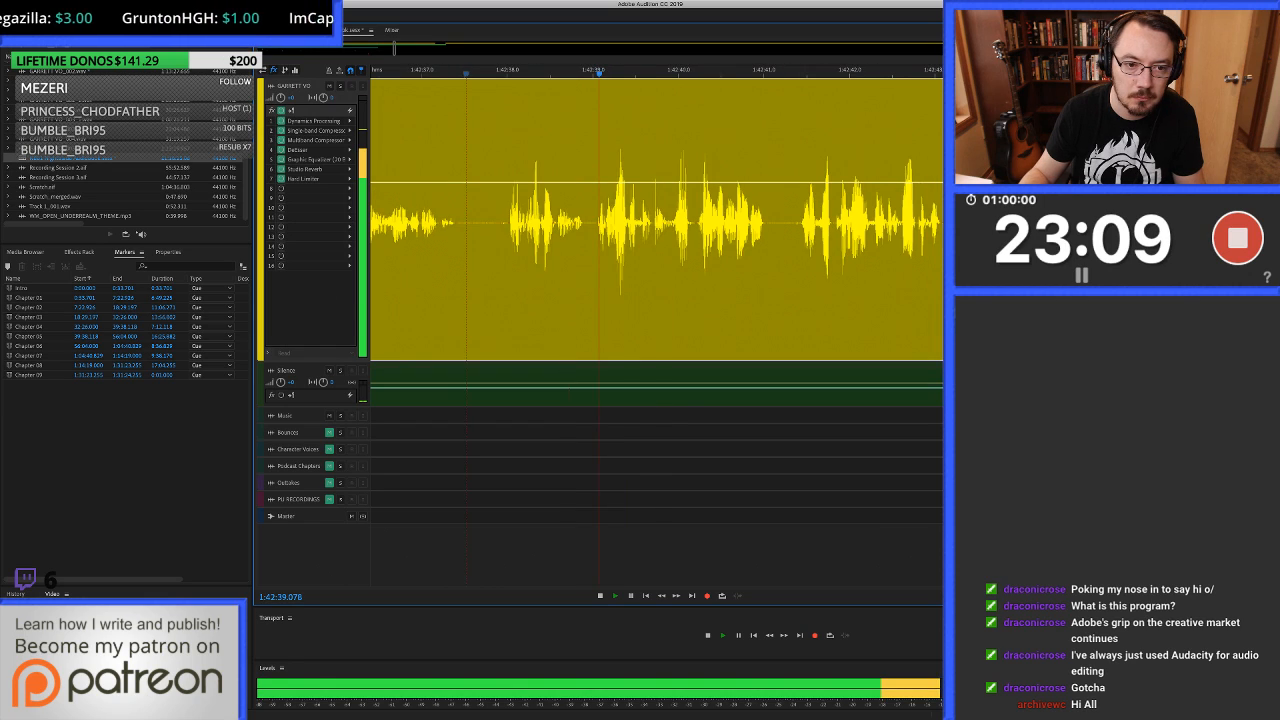
Heal the clicks at about 1:42:37.965 and 1:42:37.739 in the clip's waveform and return to the multitrack session.
{"action": "left_click", "coordinate": [474, 222]}
{"action": "key", "text": "space"}
{"action": "scroll", "coordinate": [474, 222], "scroll_direction": "up", "scroll_amount": 4}
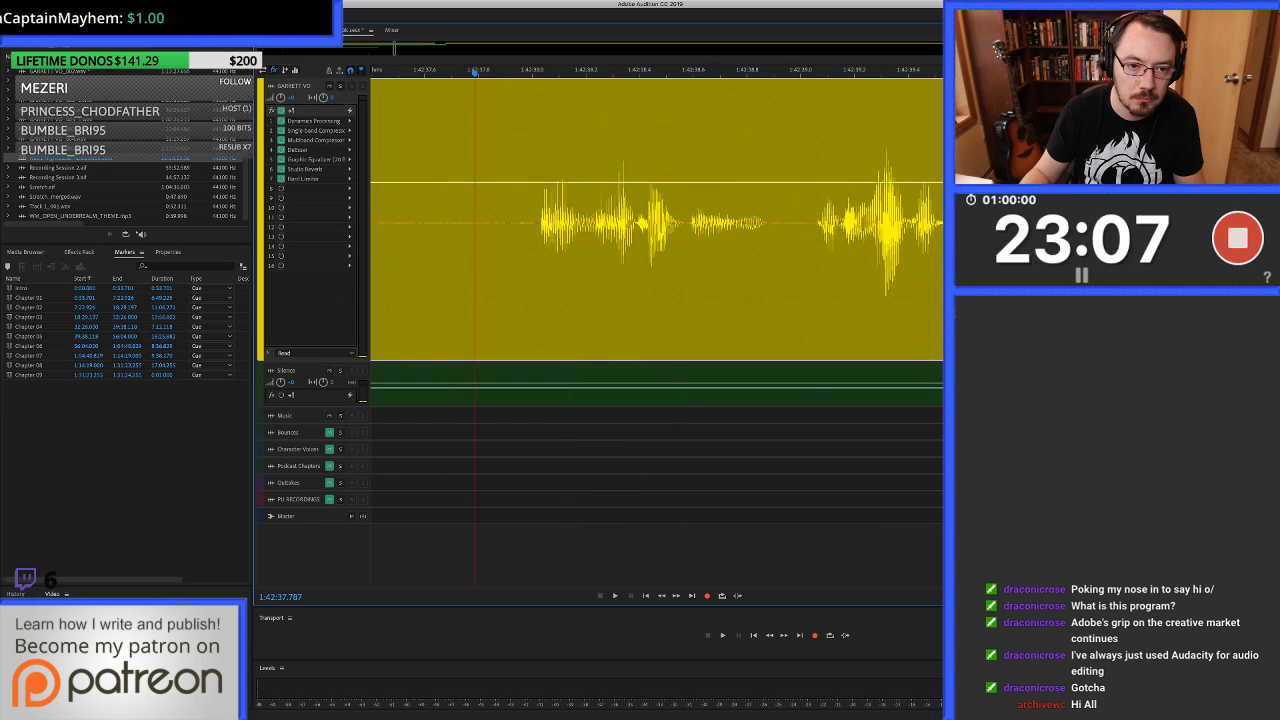
{"action": "double_click", "coordinate": [523, 240]}
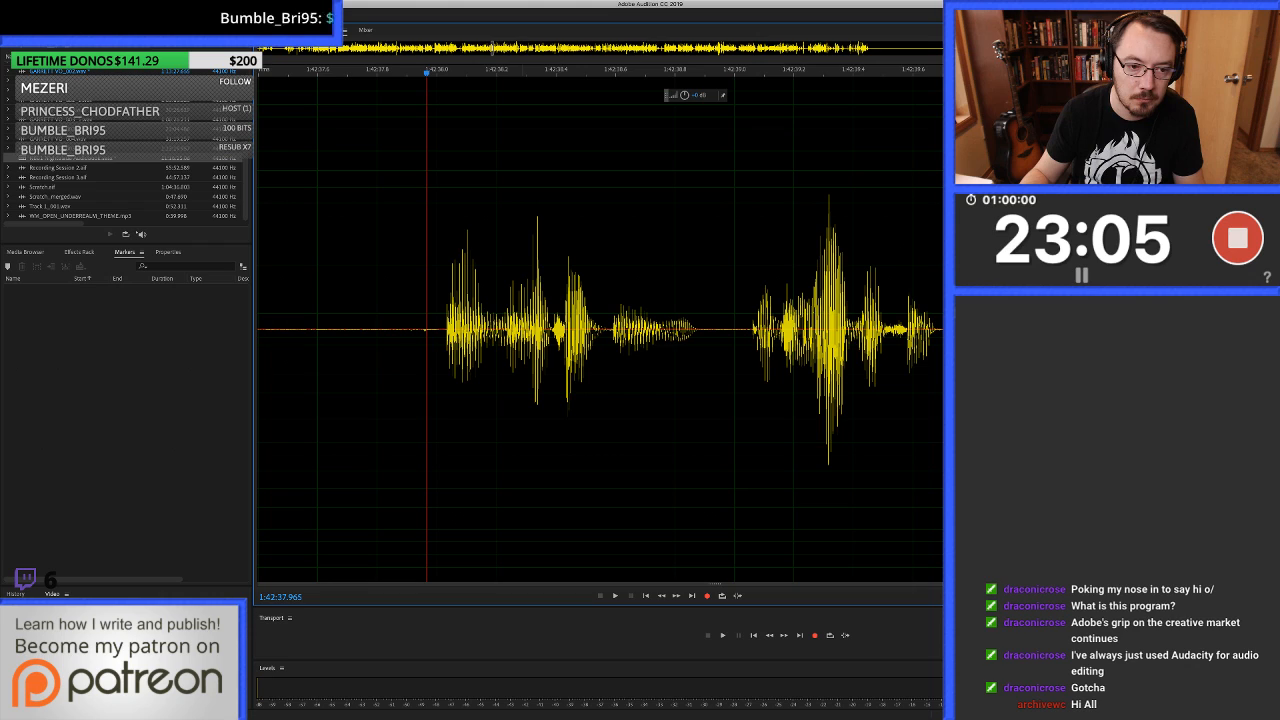
{"action": "mouse_move", "coordinate": [418, 222]}
{"action": "left_mouse_down"}
{"action": "mouse_move", "coordinate": [436, 222]}
{"action": "mouse_move", "coordinate": [368, 222]}
{"action": "left_mouse_up"}
{"action": "key", "text": "super+u"}
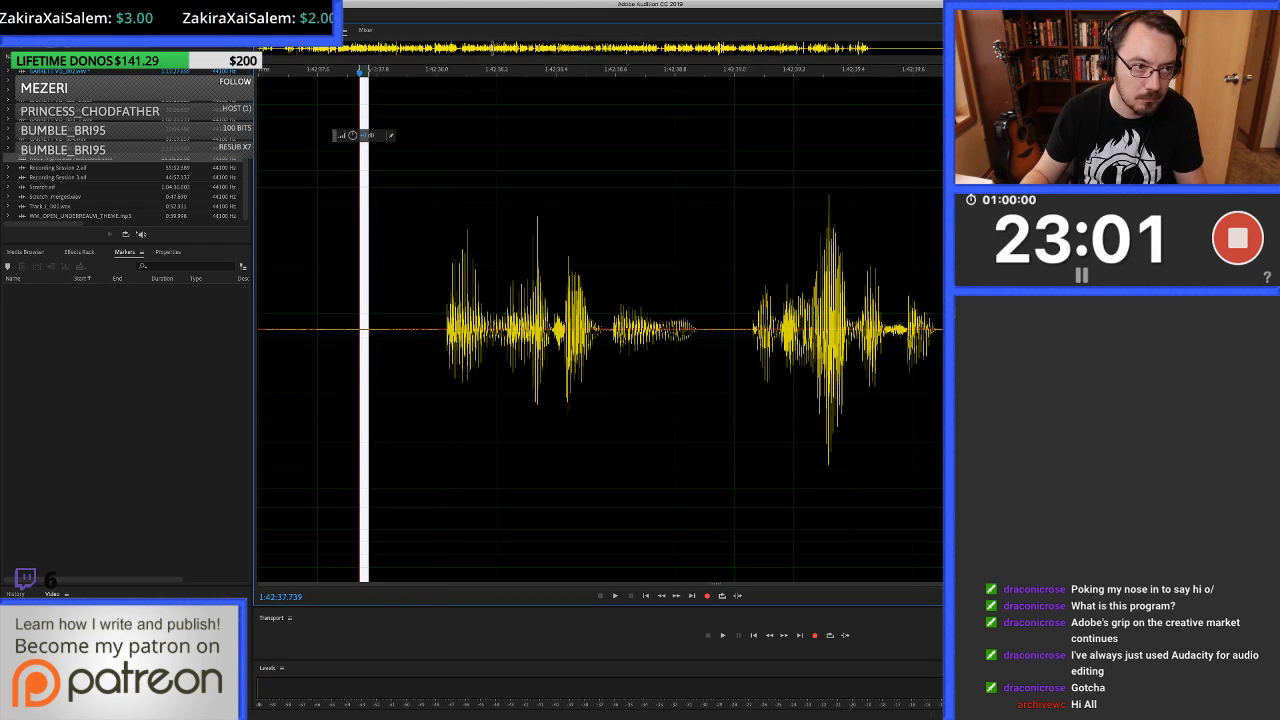
{"action": "key", "text": "super+u"}
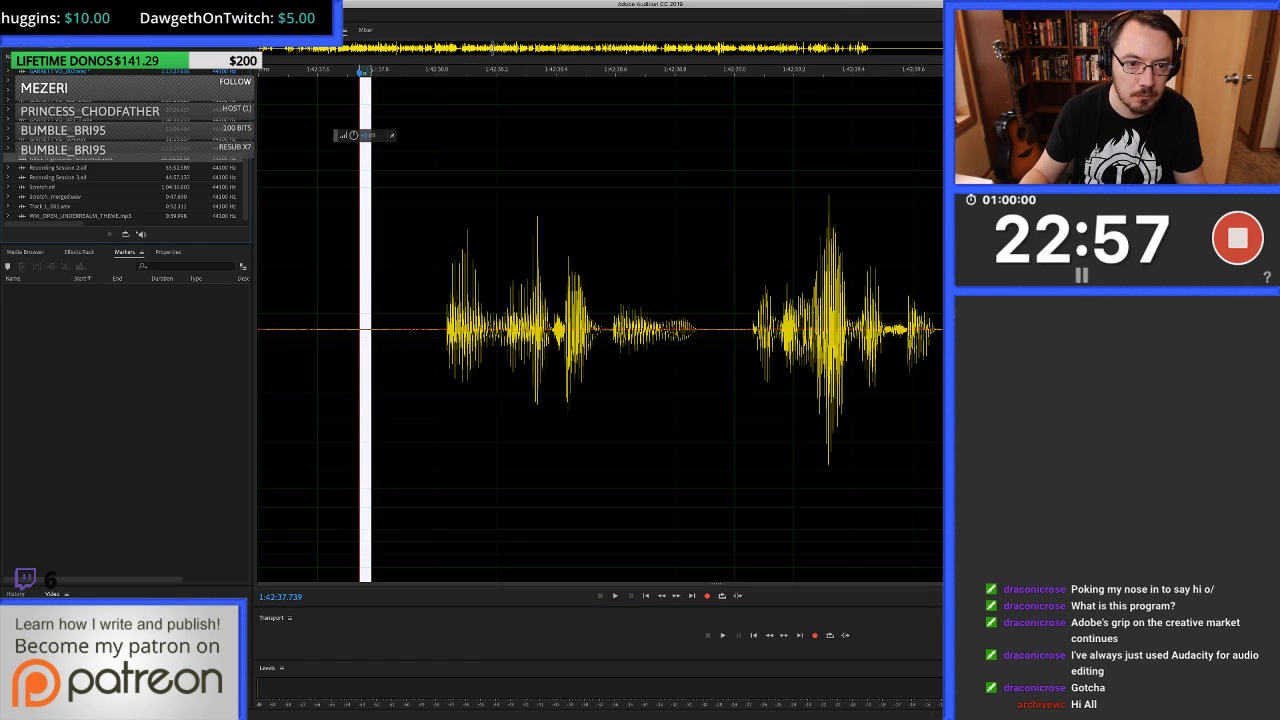
{"action": "key", "text": "0"}
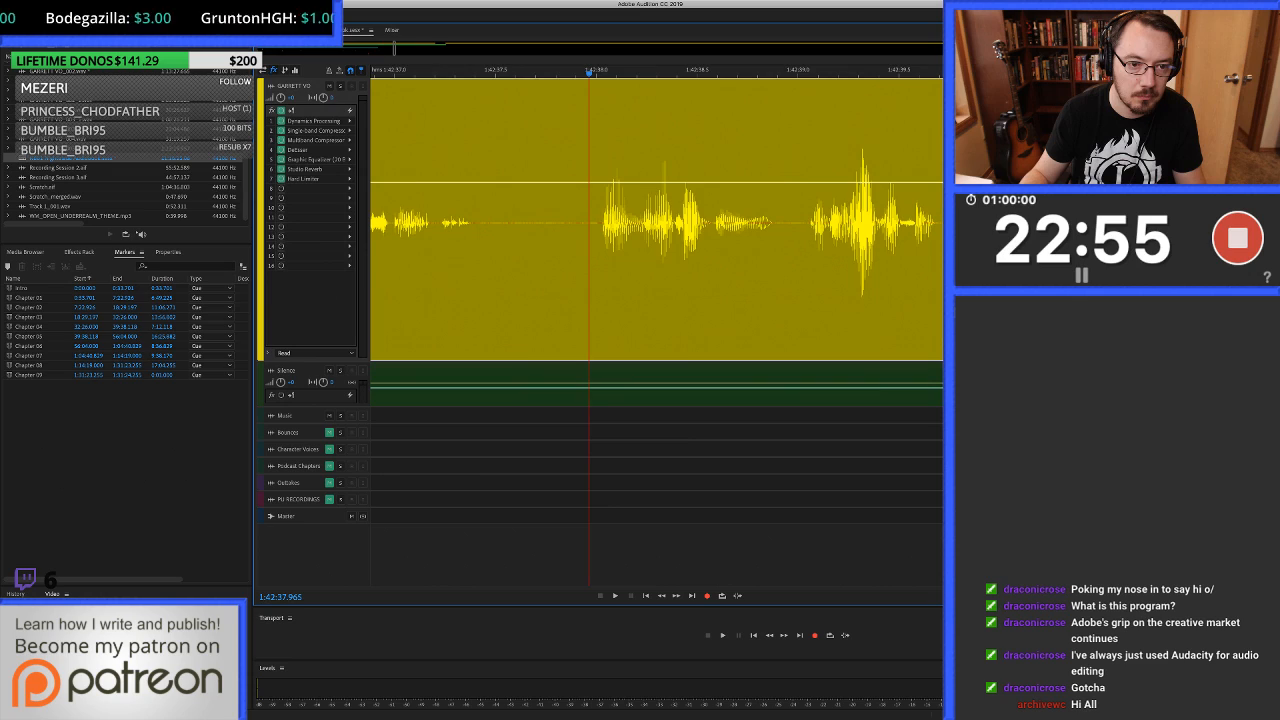
Play from before the pause at 1:42:37.7 and listen on to about 1:42:41.3.
{"action": "scroll", "coordinate": [485, 220], "scroll_direction": "down", "scroll_amount": 3}
{"action": "left_click", "coordinate": [411, 220]}
{"action": "key", "text": "space"}
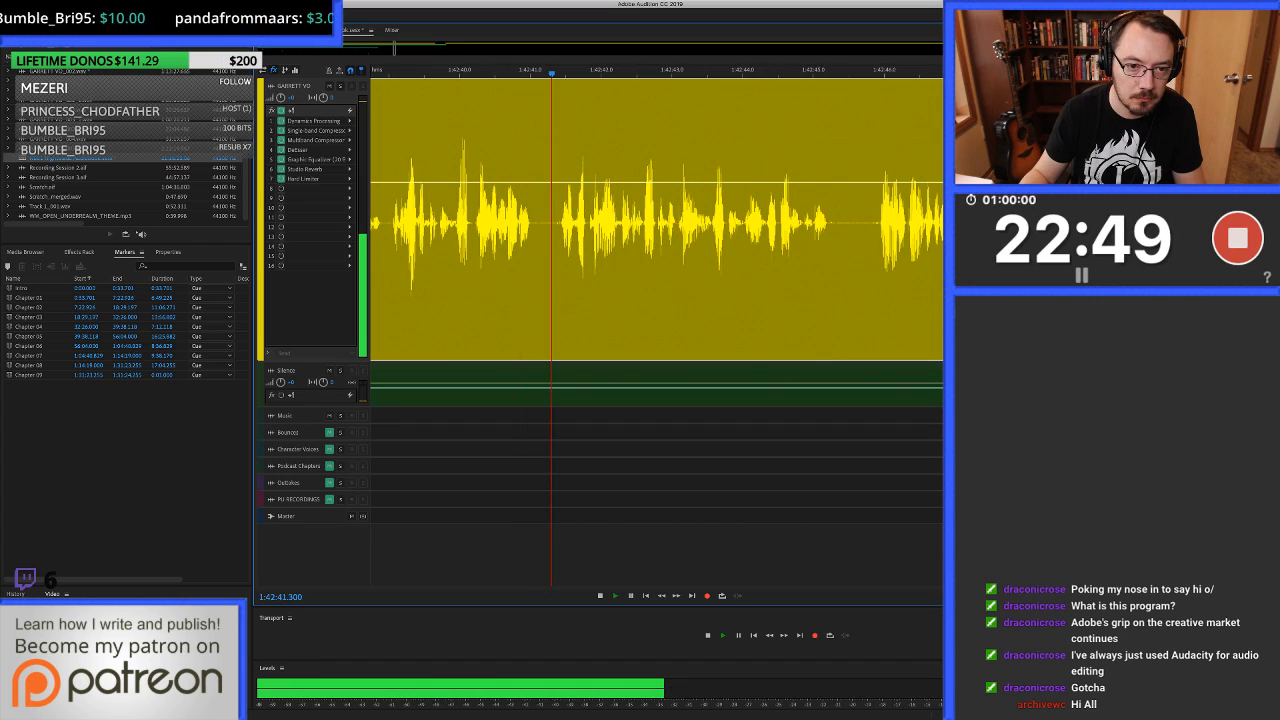
Heal the click at about 1:42:41.4 in the clip's waveform and return to the multitrack session.
{"action": "key", "text": "space"}
{"action": "left_click", "coordinate": [560, 220]}
{"action": "scroll", "coordinate": [560, 220], "scroll_direction": "up", "scroll_amount": 3}
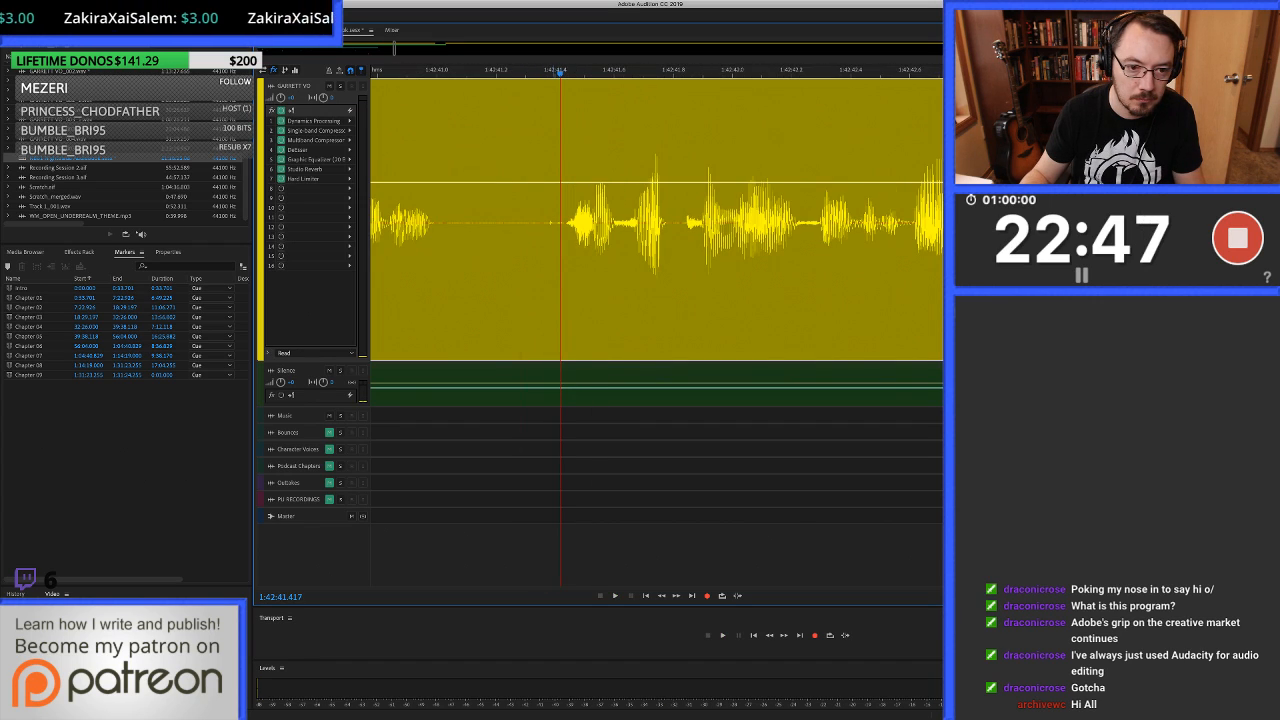
{"action": "double_click", "coordinate": [553, 260]}
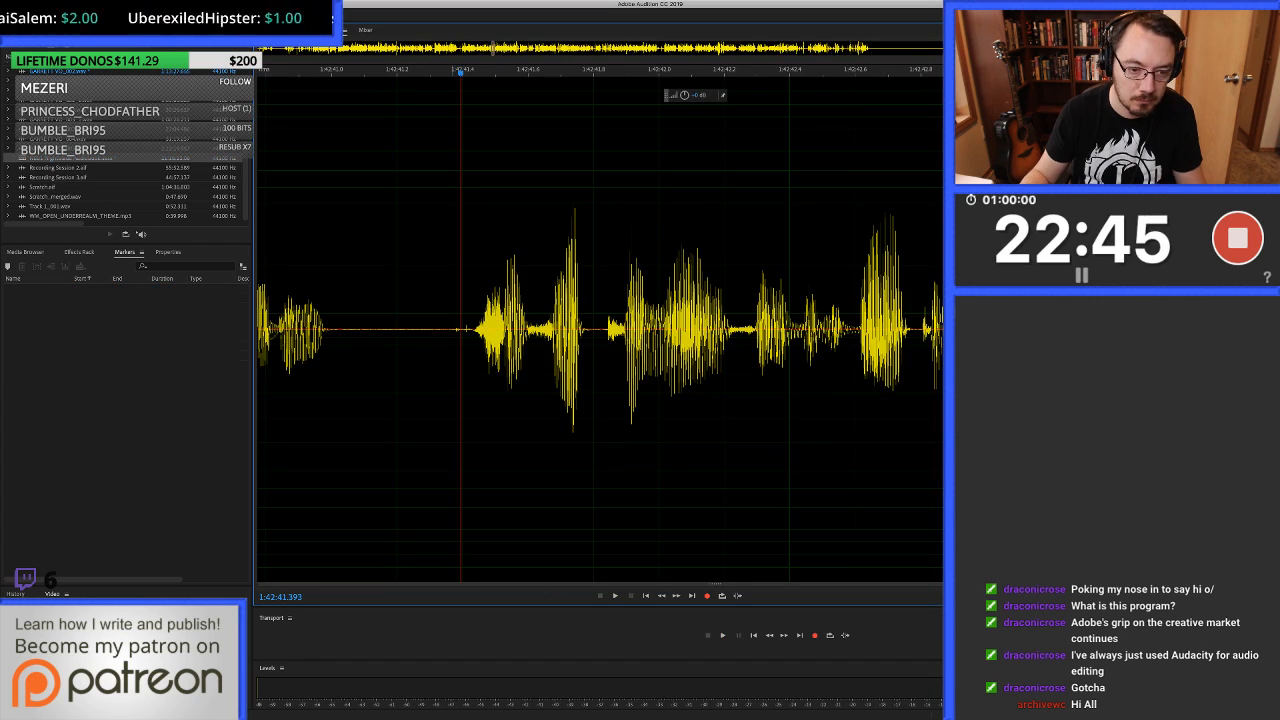
{"action": "left_click_drag", "start_coordinate": [453, 329], "coordinate": [471, 329]}
{"action": "key", "text": "ctrl+u"}
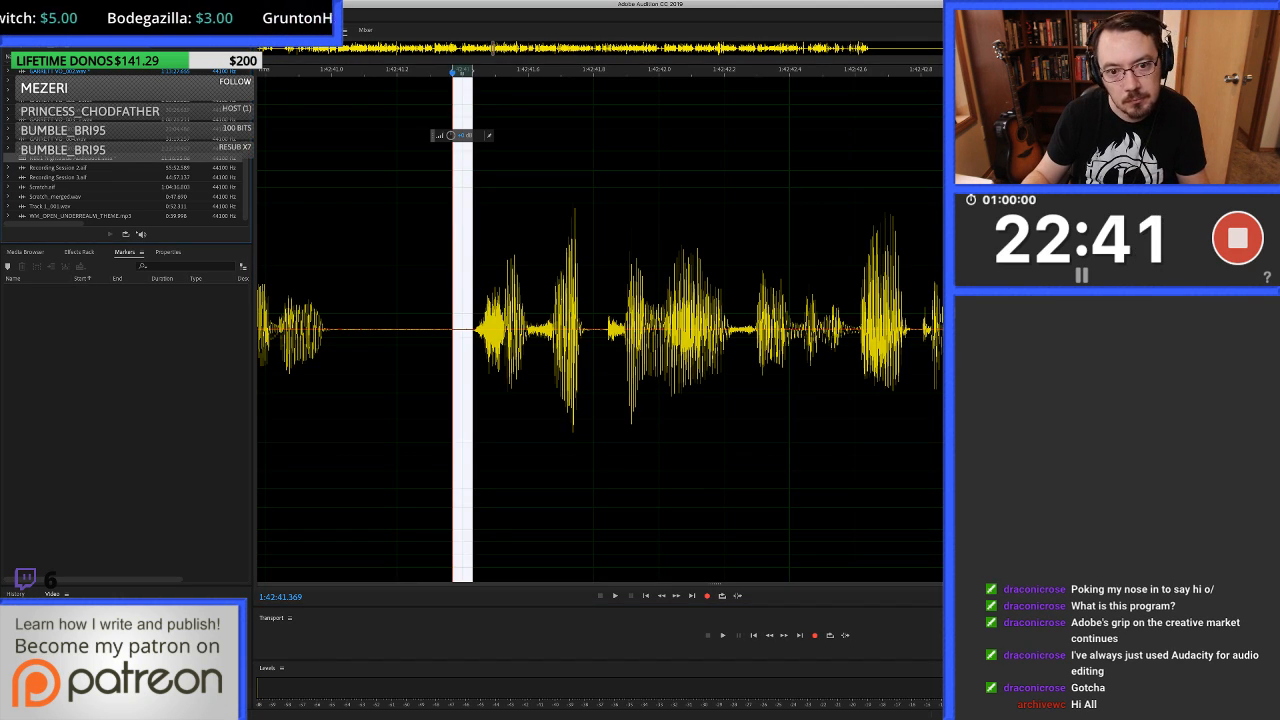
{"action": "key", "text": "0"}
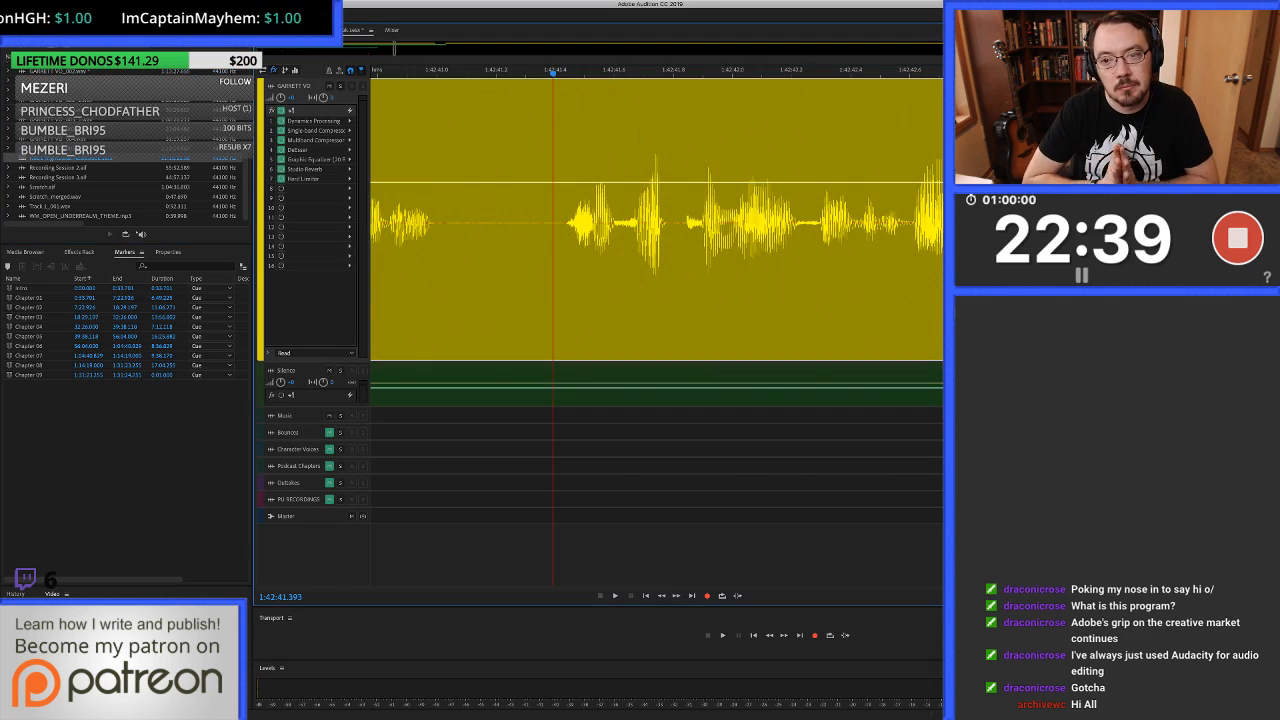
Listen on to about 1:42:46.8, heal the click just before 1:42:45.9 in the clip's waveform and return to the multitrack session.
{"action": "key", "text": "space"}
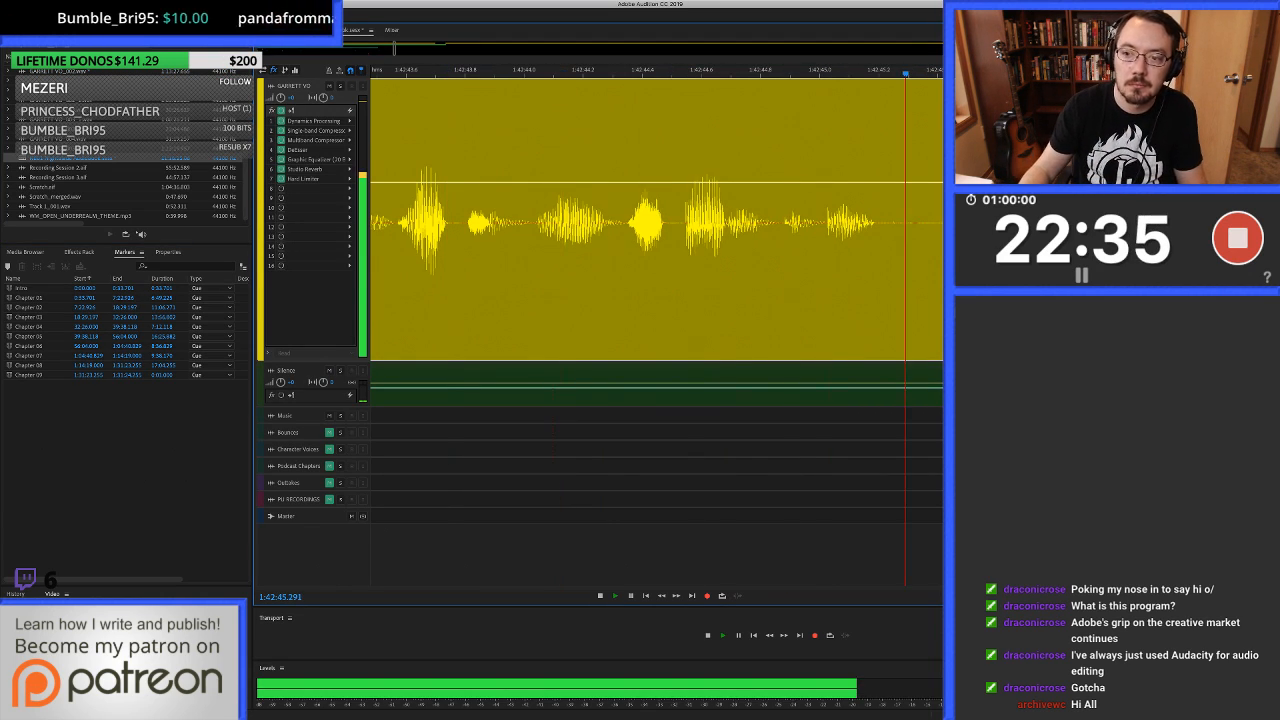
{"action": "key", "text": "space"}
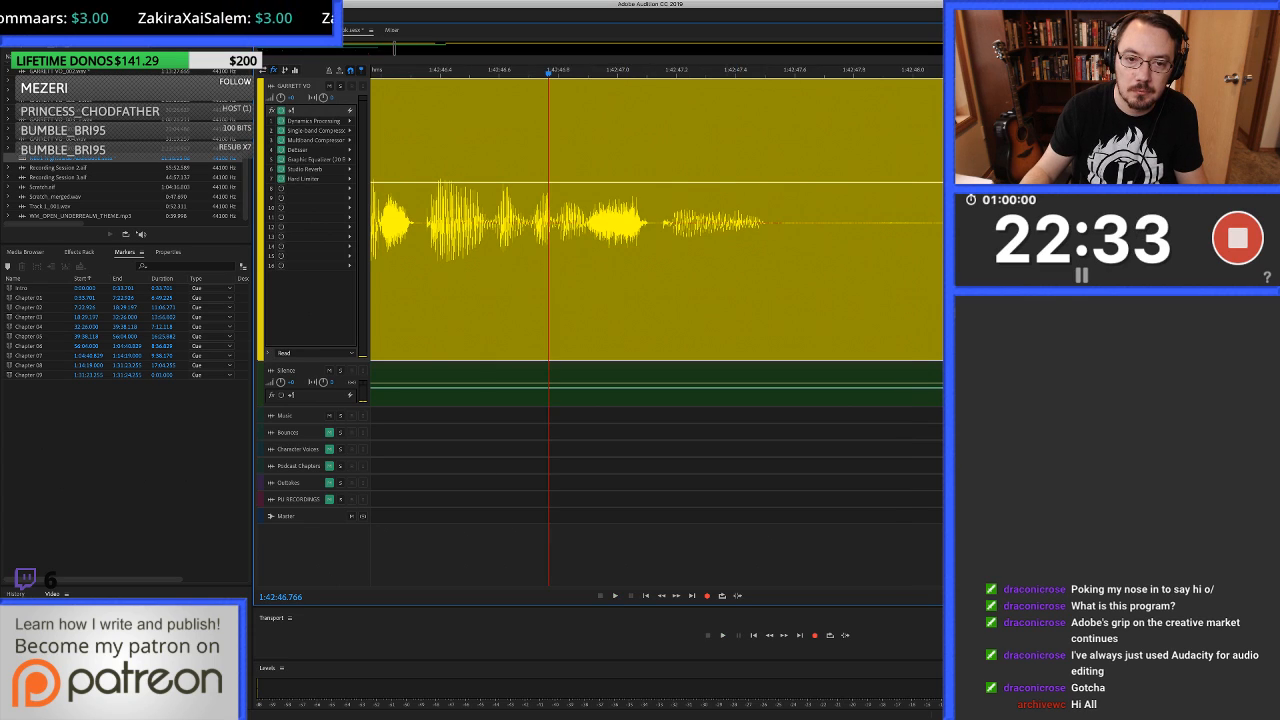
{"action": "scroll", "coordinate": [656, 222], "scroll_direction": "left", "scroll_amount": 5}
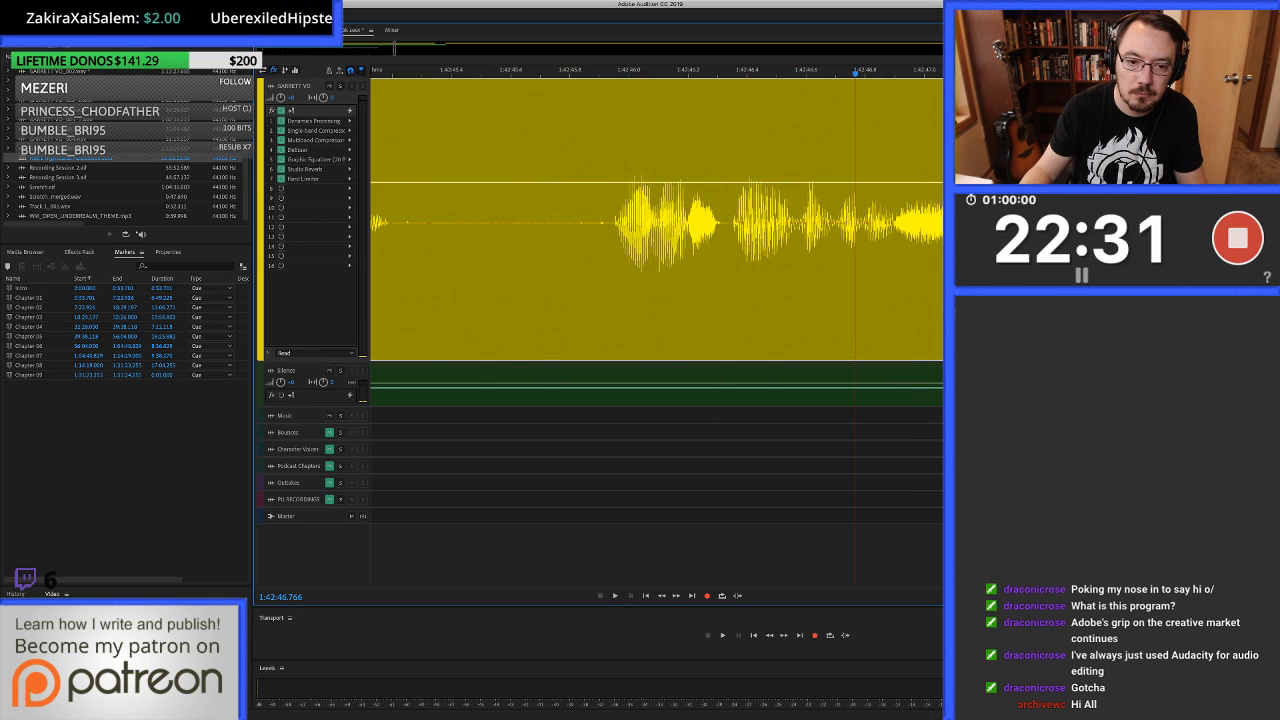
{"action": "key", "text": "9"}
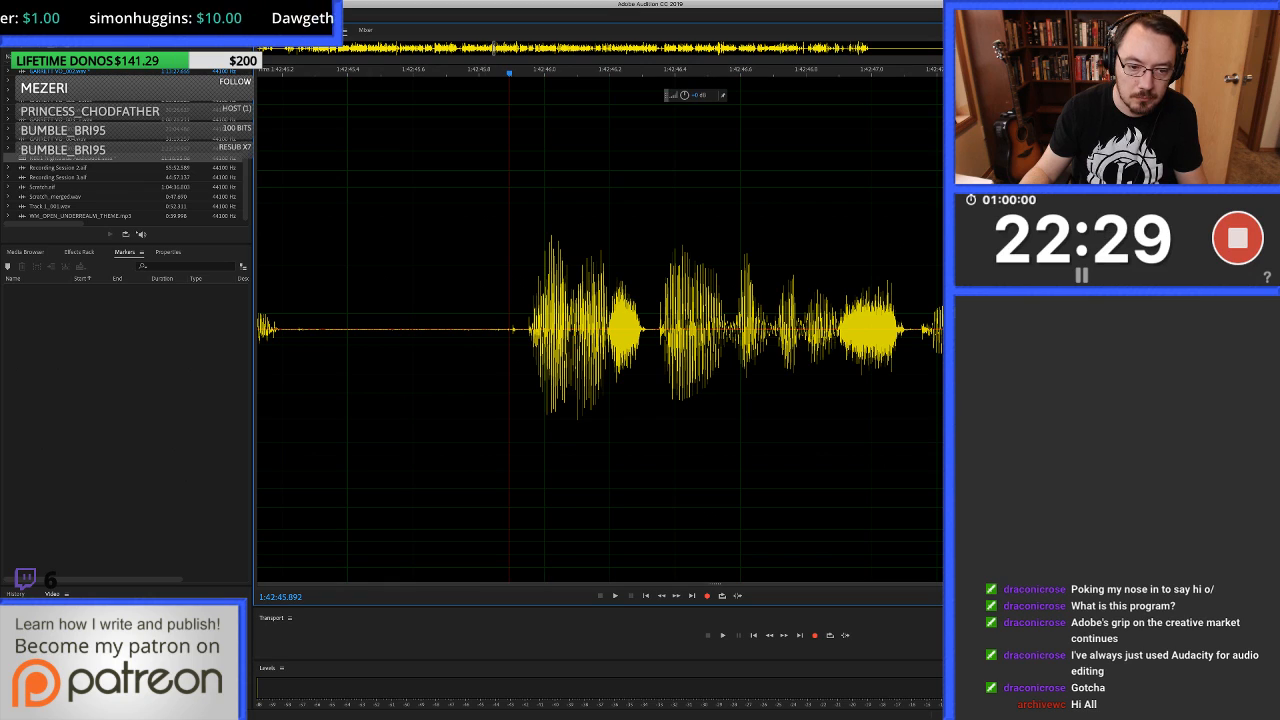
{"action": "left_click_drag", "start_coordinate": [486, 300], "coordinate": [517, 300]}
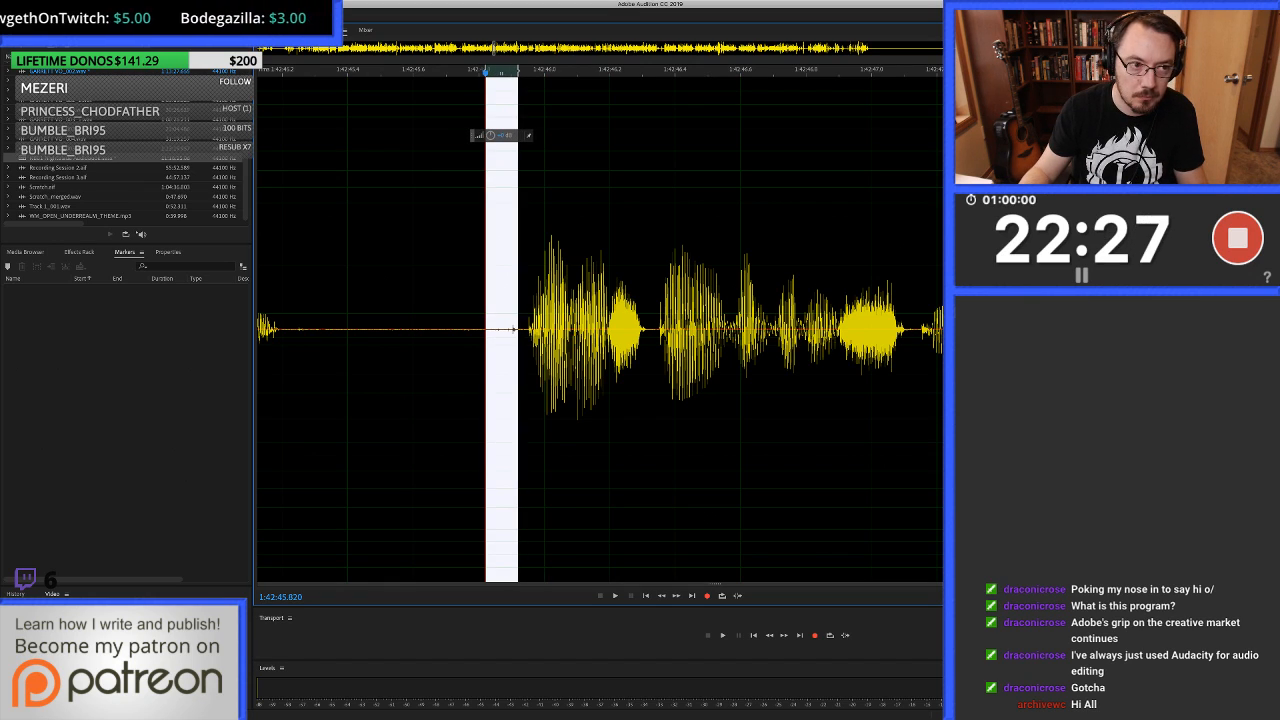
{"action": "key", "text": "super+u"}
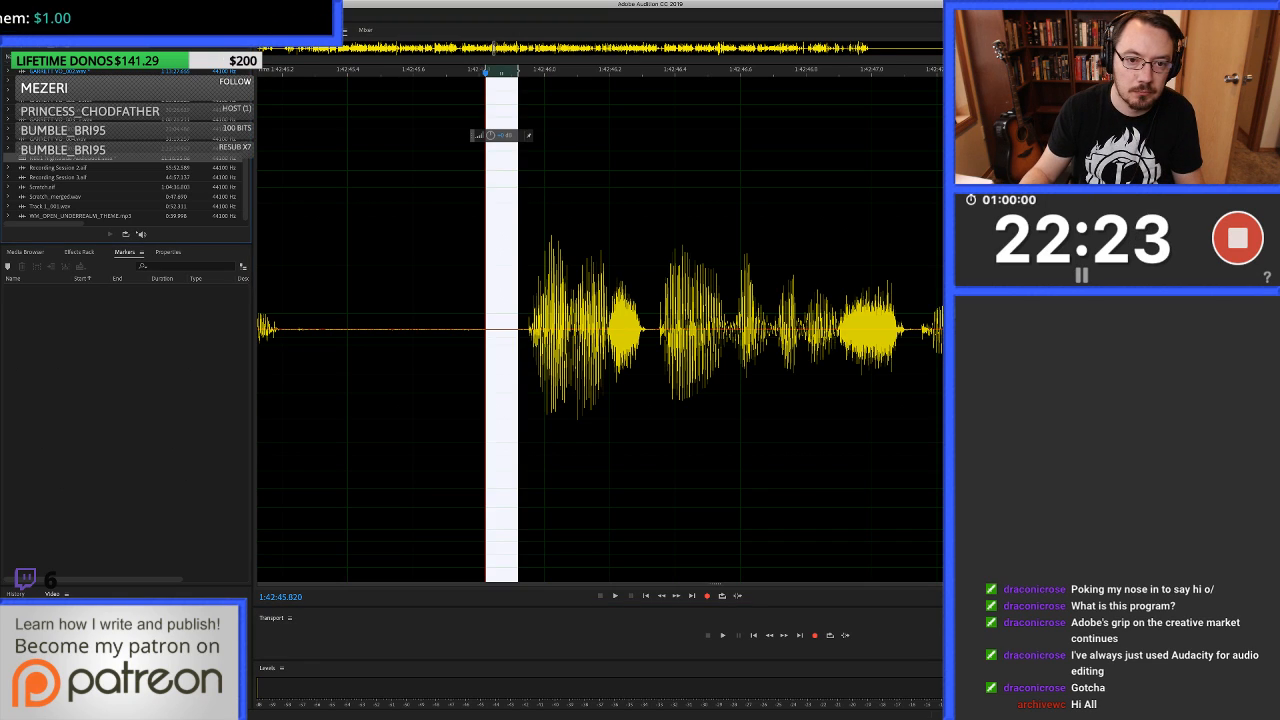
{"action": "key", "text": "0"}
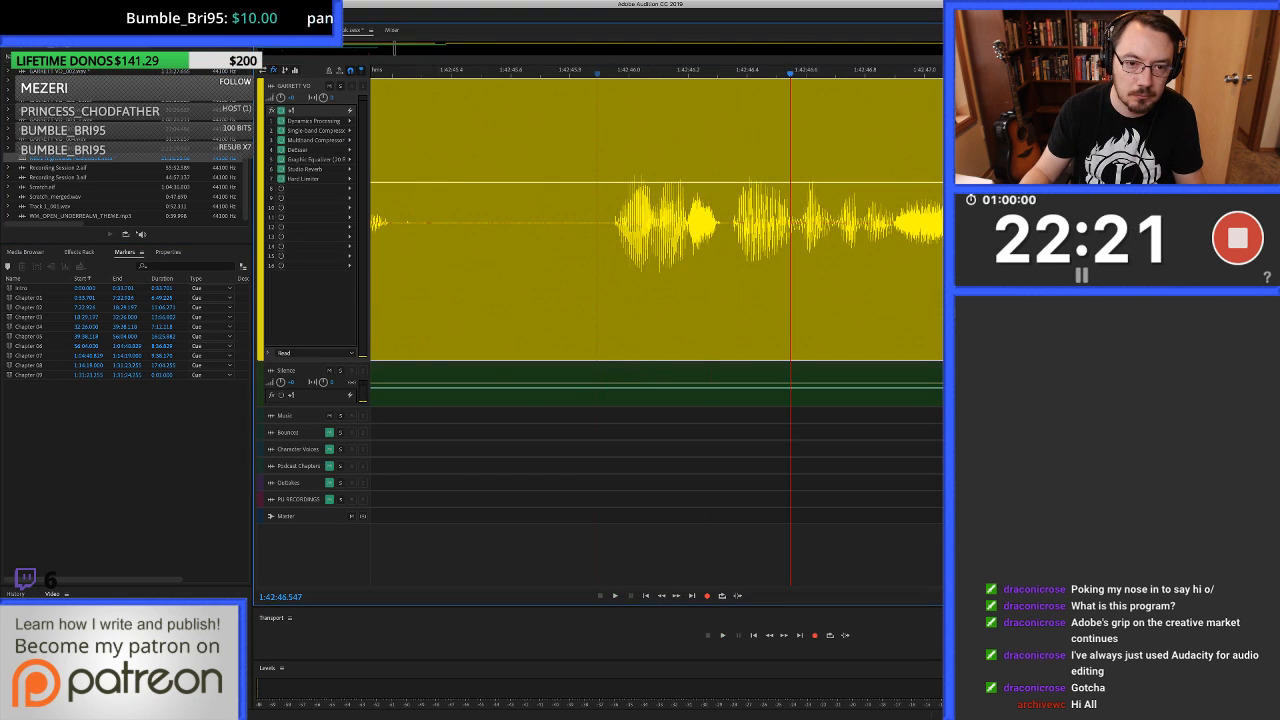
Play on to about 1:42:52.6, then heal the clicks at about 1:42:51.75 and 1:42:51.92 in the waveform and return to the multitrack.
{"action": "key", "text": "space"}
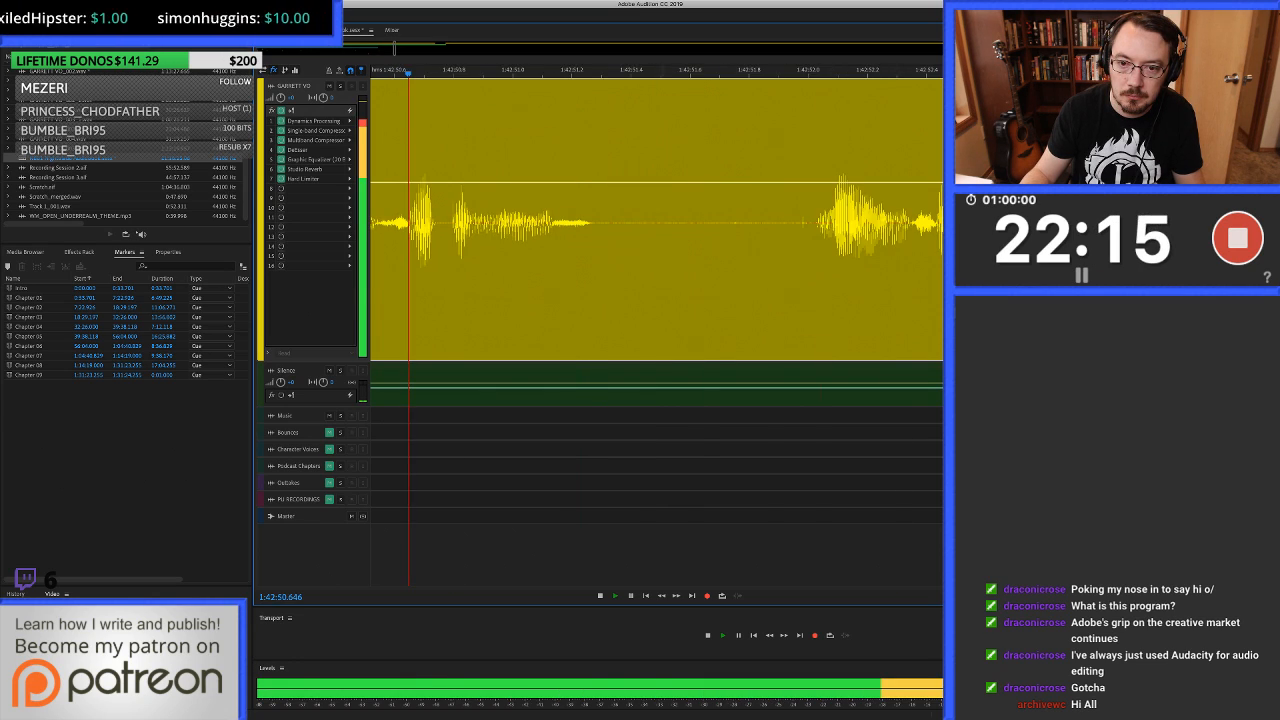
{"action": "key", "text": "space"}
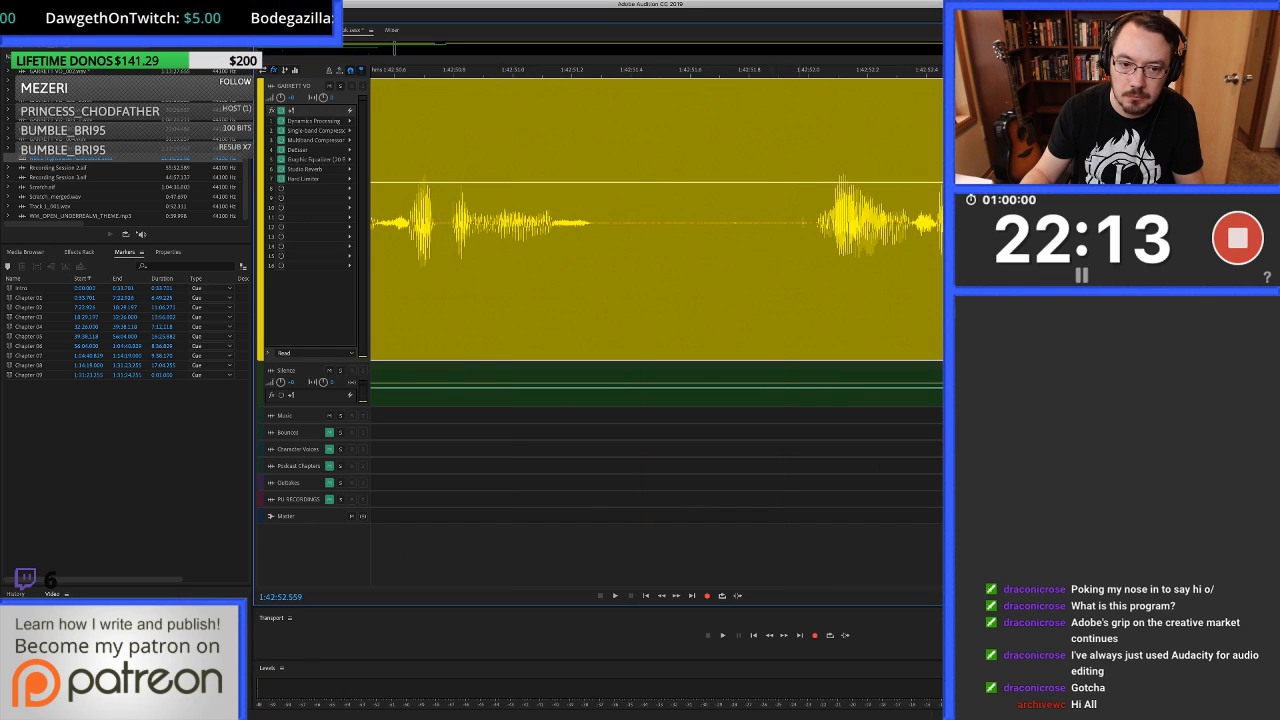
{"action": "double_click", "coordinate": [801, 265]}
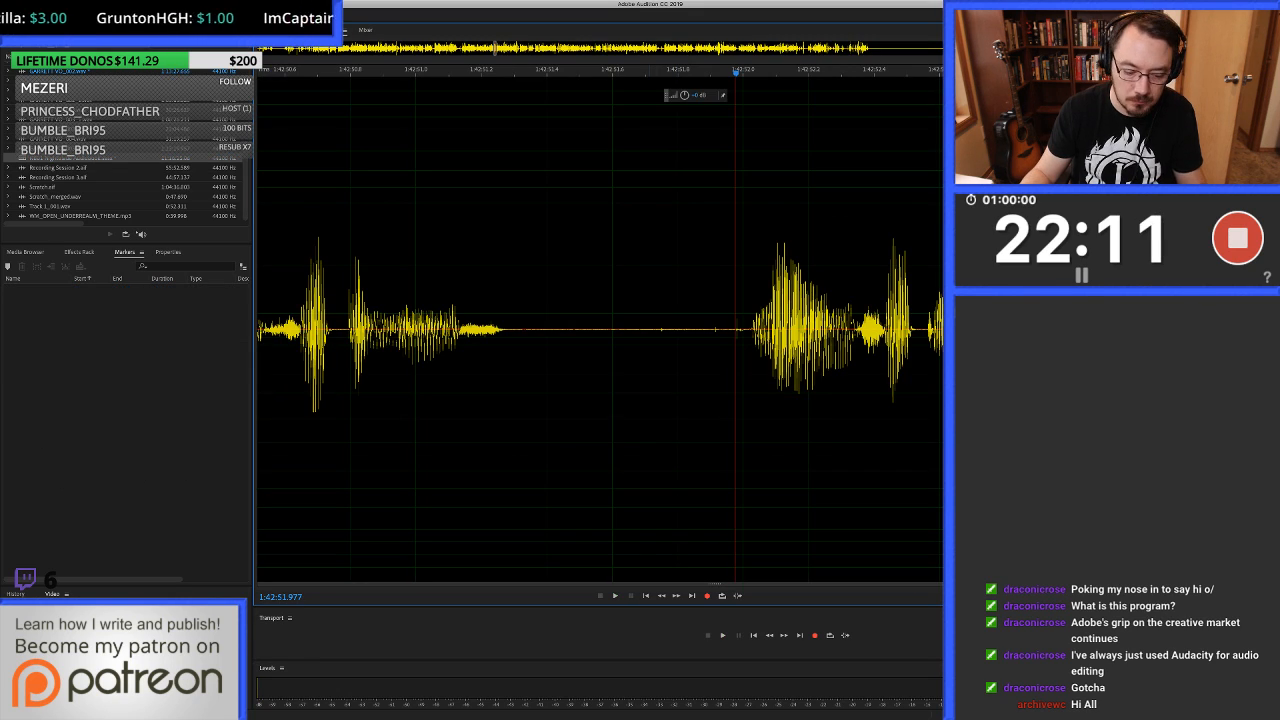
{"action": "left_click_drag", "start_coordinate": [658, 300], "coordinate": [744, 330]}
{"action": "key", "text": "ctrl+u"}
{"action": "key", "text": "super+u"}
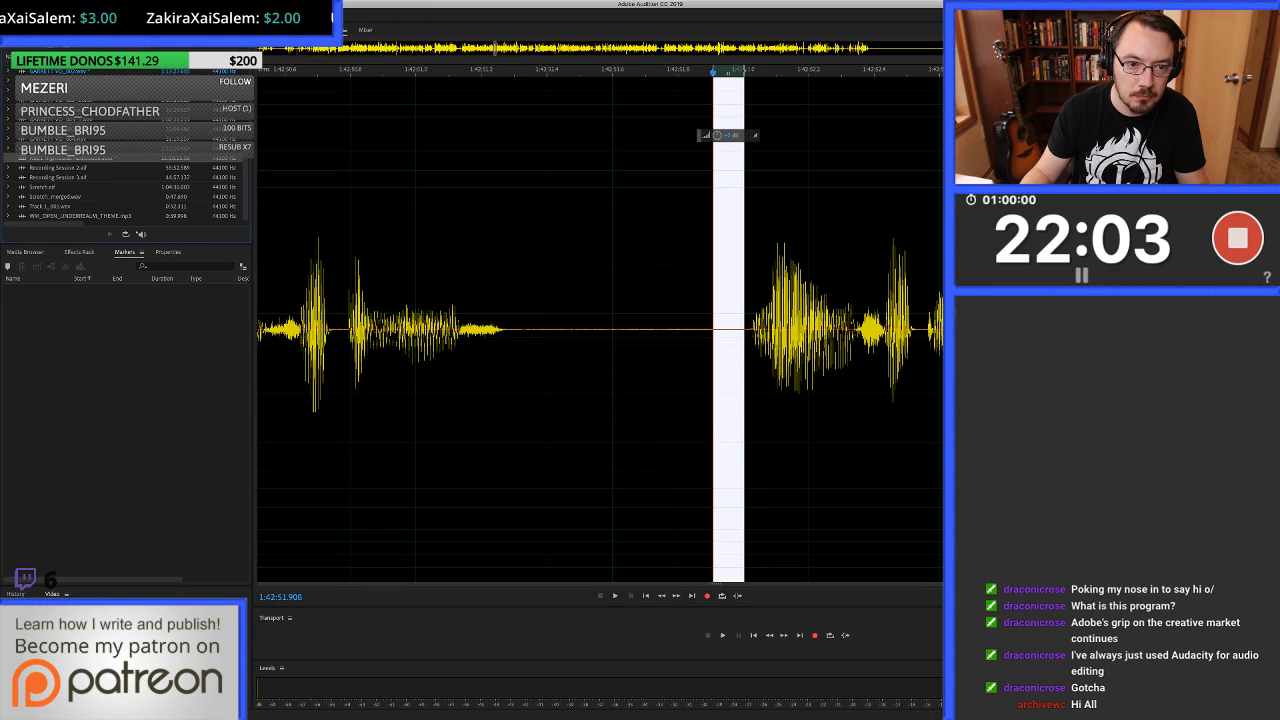
{"action": "key", "text": "0"}
Listen on to about 1:42:55.4 to check the repeated take against the earlier one.
{"action": "key", "text": "space"}
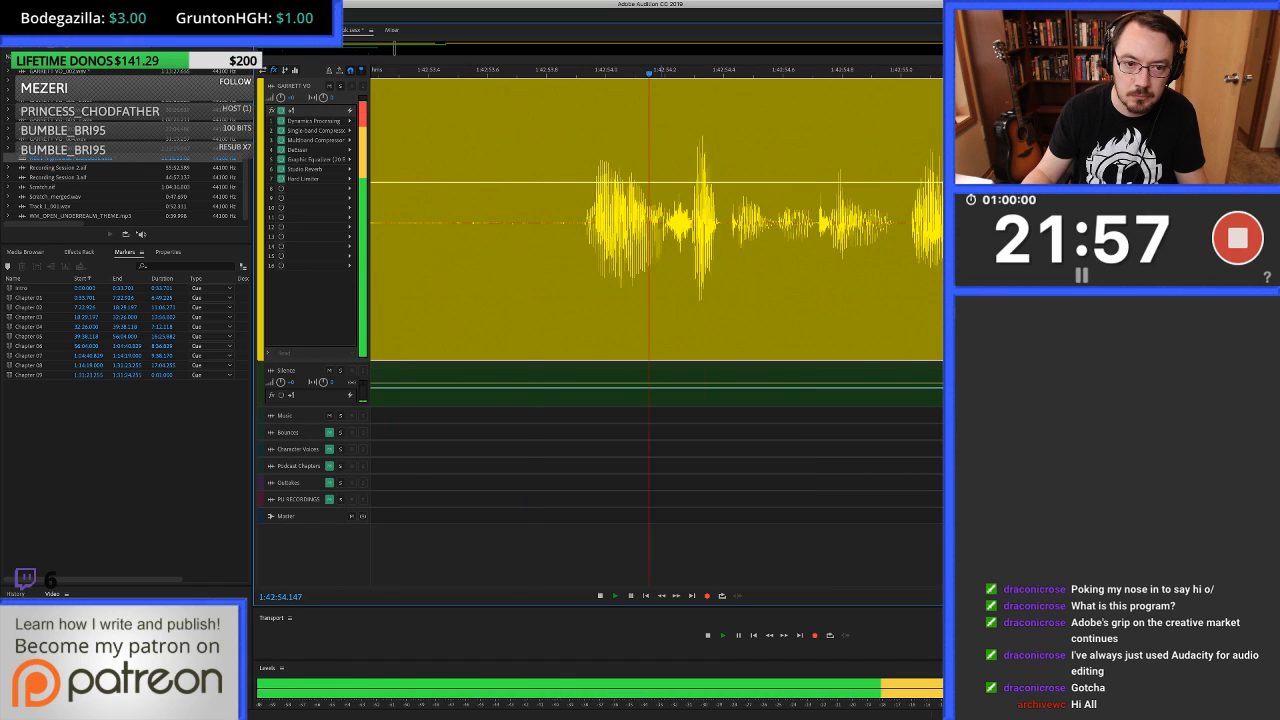
{"action": "key", "text": "minus"}
{"action": "key", "text": "space"}
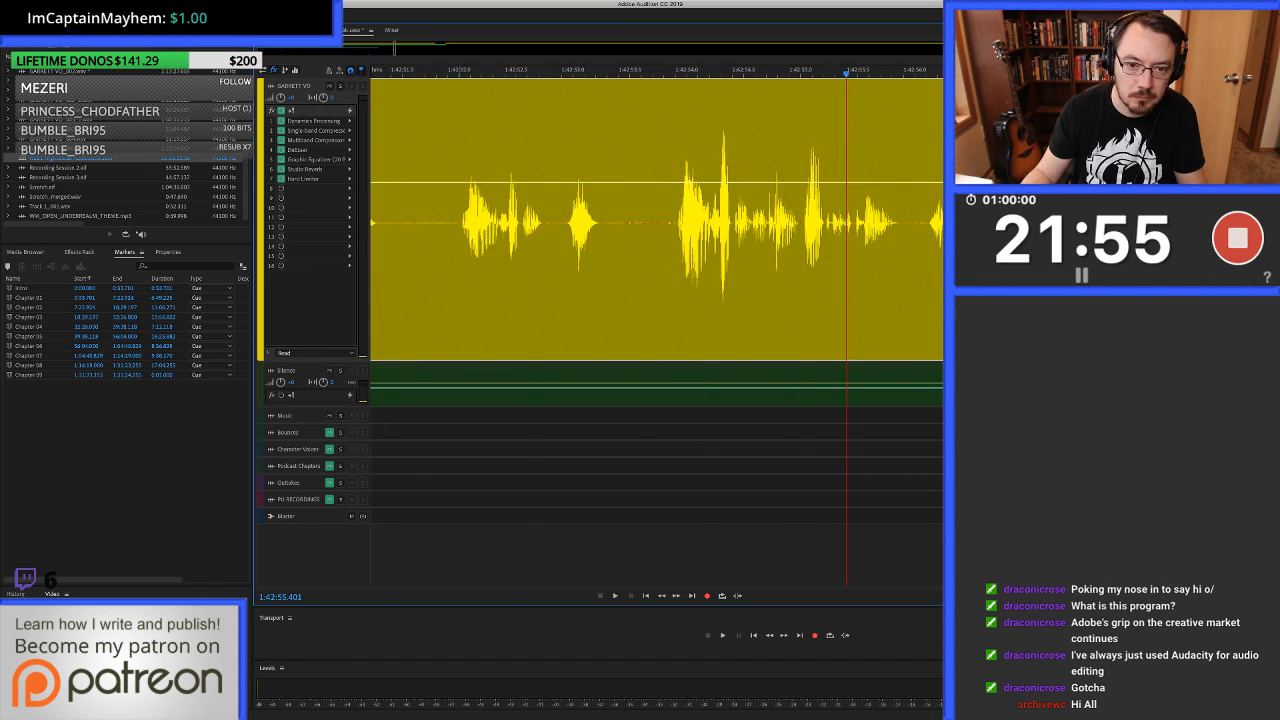
Remove the unwanted take from about 1:42:52.0 to 1:42:53.9, closing the gap, and crossfade the cut.
{"action": "left_click_drag", "start_coordinate": [459, 220], "coordinate": [674, 220]}
{"action": "key", "text": "Delete"}
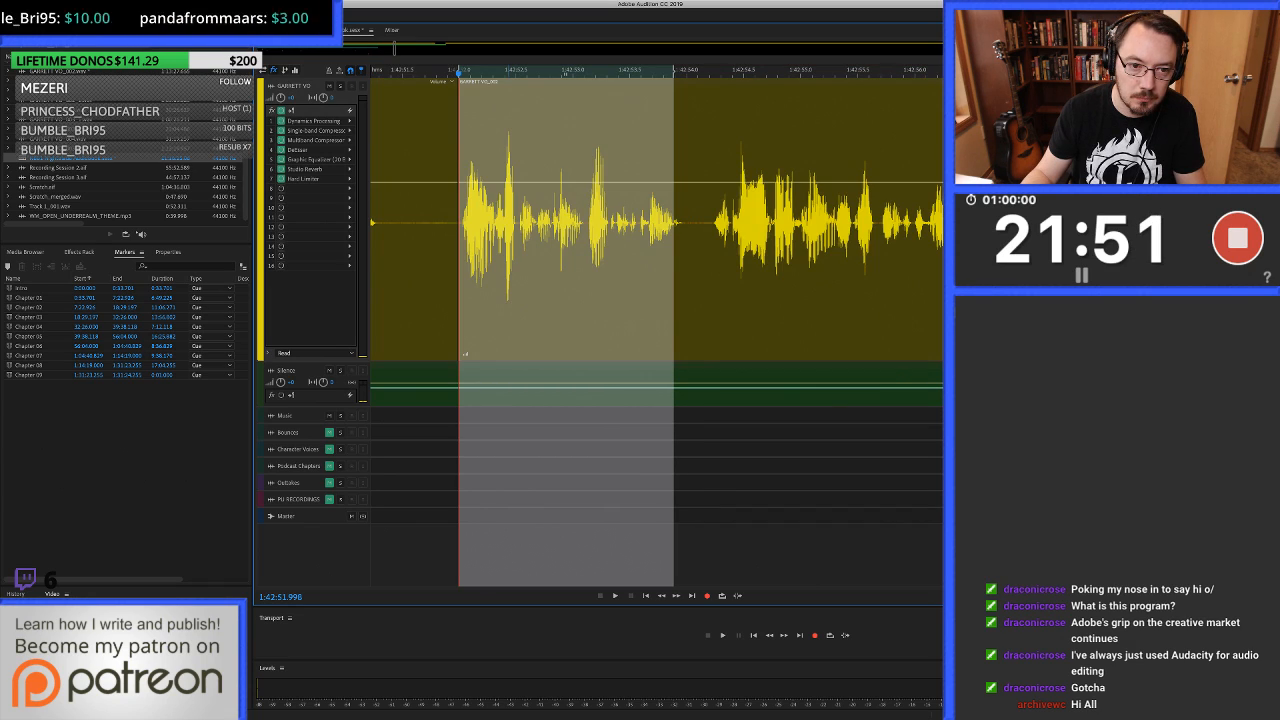
{"action": "scroll", "coordinate": [454, 220], "scroll_direction": "up", "scroll_amount": 5}
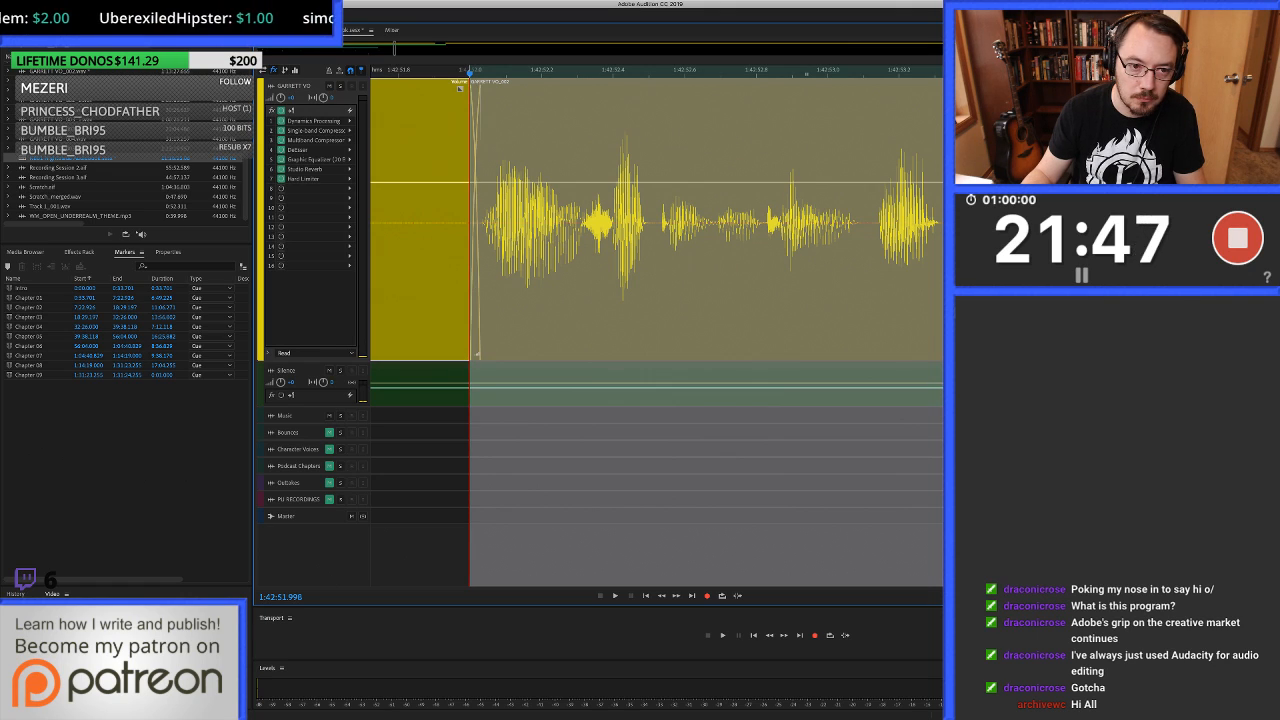
{"action": "scroll", "coordinate": [544, 354], "scroll_direction": "down", "scroll_amount": 3}
{"action": "key", "text": "Delete"}
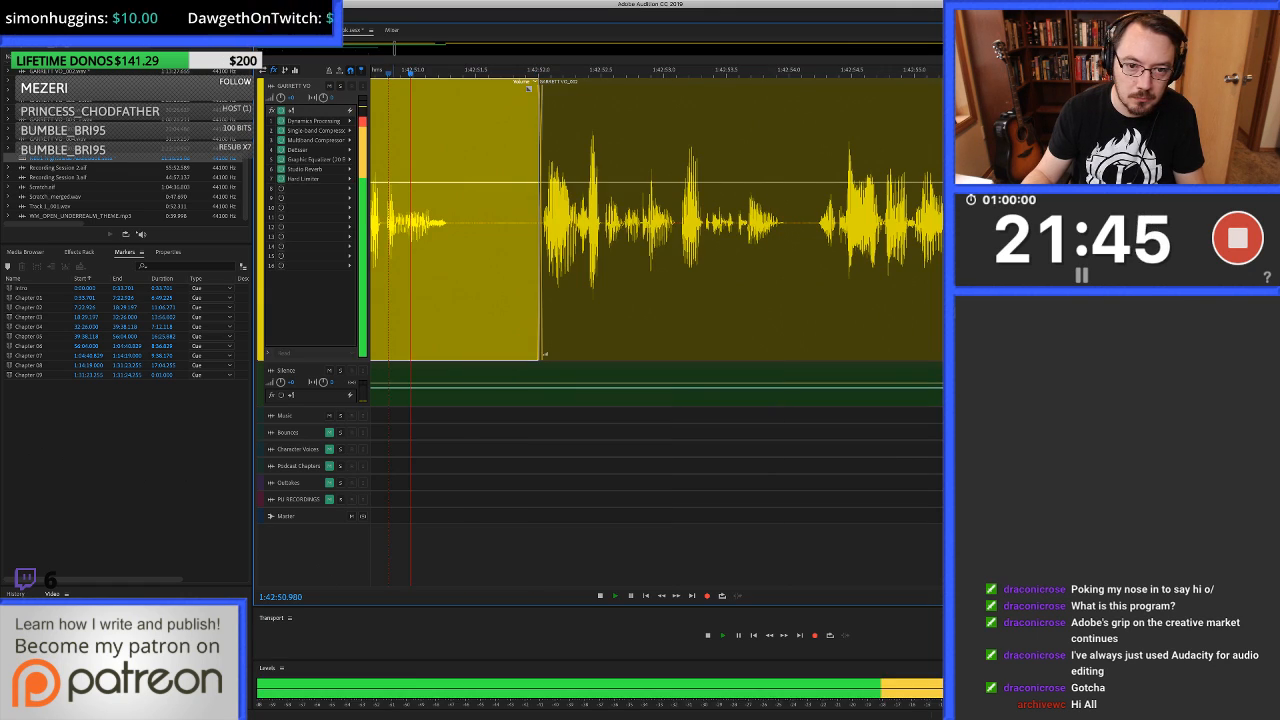
Listen past 1:43:00.8, shorten the following pause by about 0.25 s and fill 1:43:01.6 to about 1:43:02.2 with clean silence.
{"action": "key", "text": "space"}
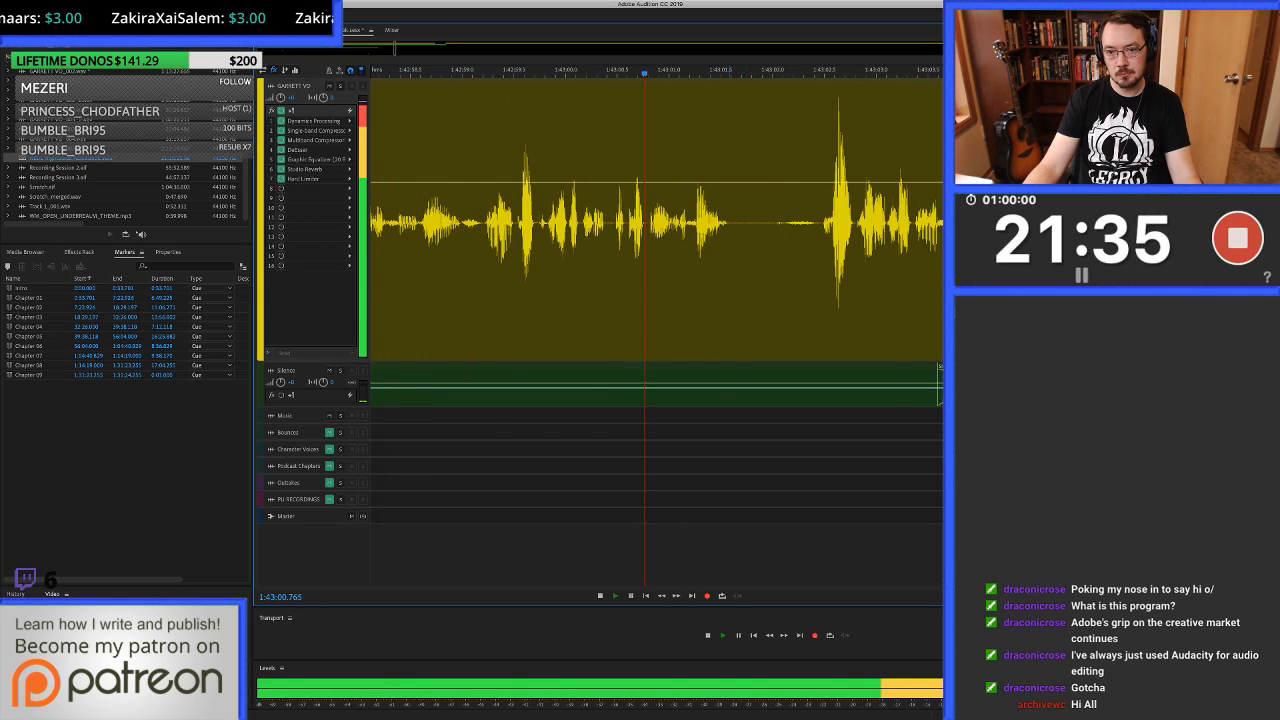
{"action": "key", "text": "space"}
{"action": "left_click", "coordinate": [782, 230]}
{"action": "scroll", "coordinate": [782, 230], "scroll_direction": "up", "scroll_amount": 5}
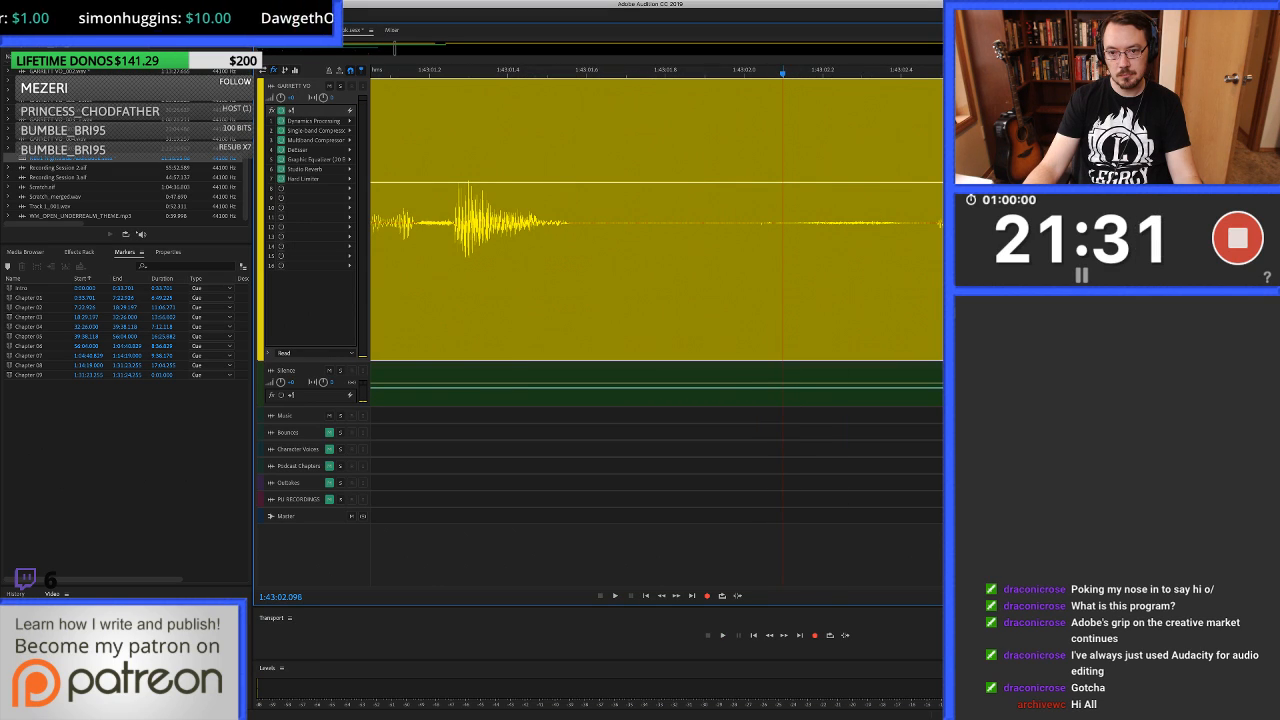
{"action": "left_click_drag", "start_coordinate": [926, 260], "coordinate": [829, 260]}
{"action": "key", "text": "shift+BackSpace"}
{"action": "left_click_drag", "start_coordinate": [707, 384], "coordinate": [707, 240]}
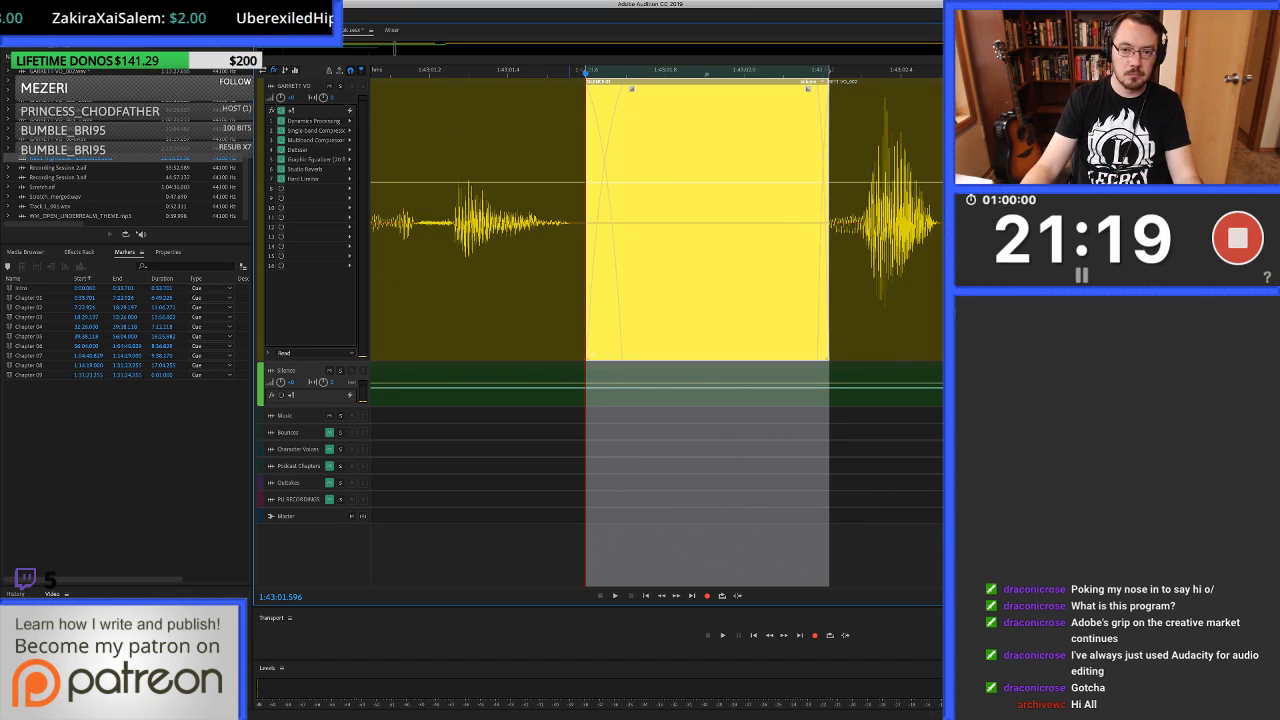
Replay the tightened pause from about 1:43:00.1 and listen on to about 1:43:04.0.
{"action": "scroll", "coordinate": [648, 225], "scroll_direction": "down", "scroll_amount": 3}
{"action": "scroll", "coordinate": [648, 225], "scroll_direction": "down", "scroll_amount": 1}
{"action": "left_click", "coordinate": [443, 225]}
{"action": "key", "text": "space"}
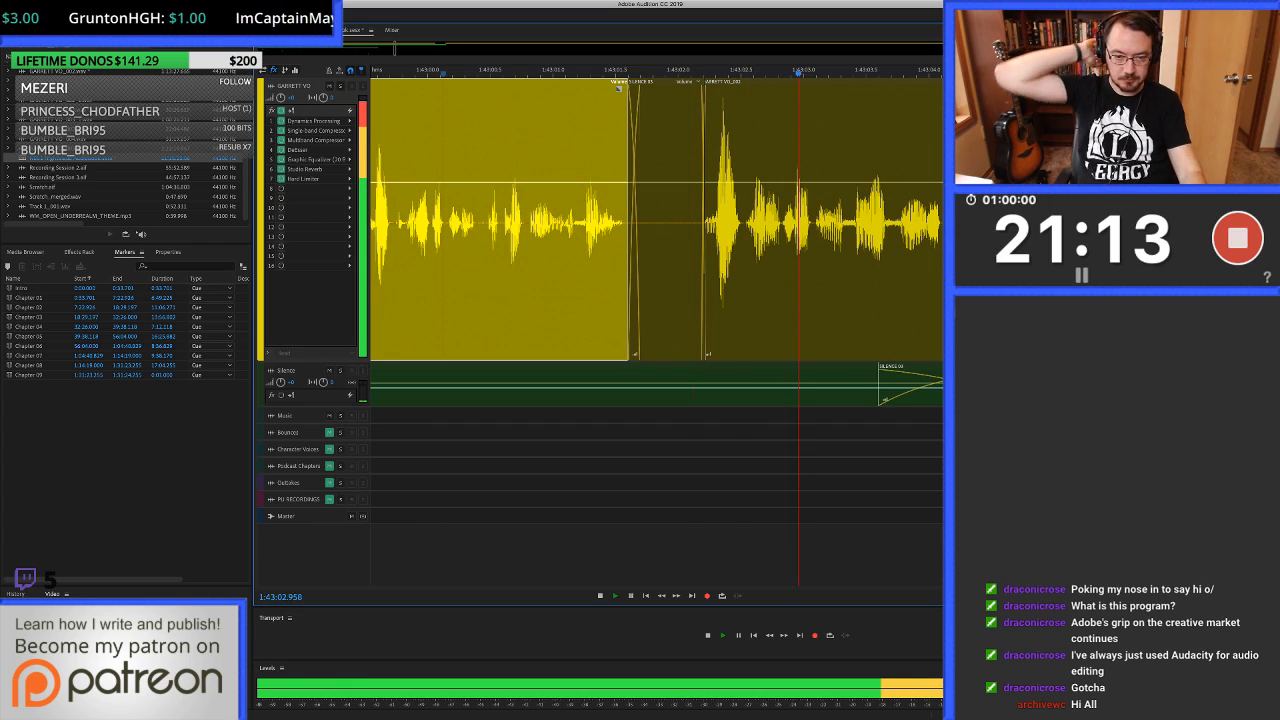
{"action": "key", "text": "space"}
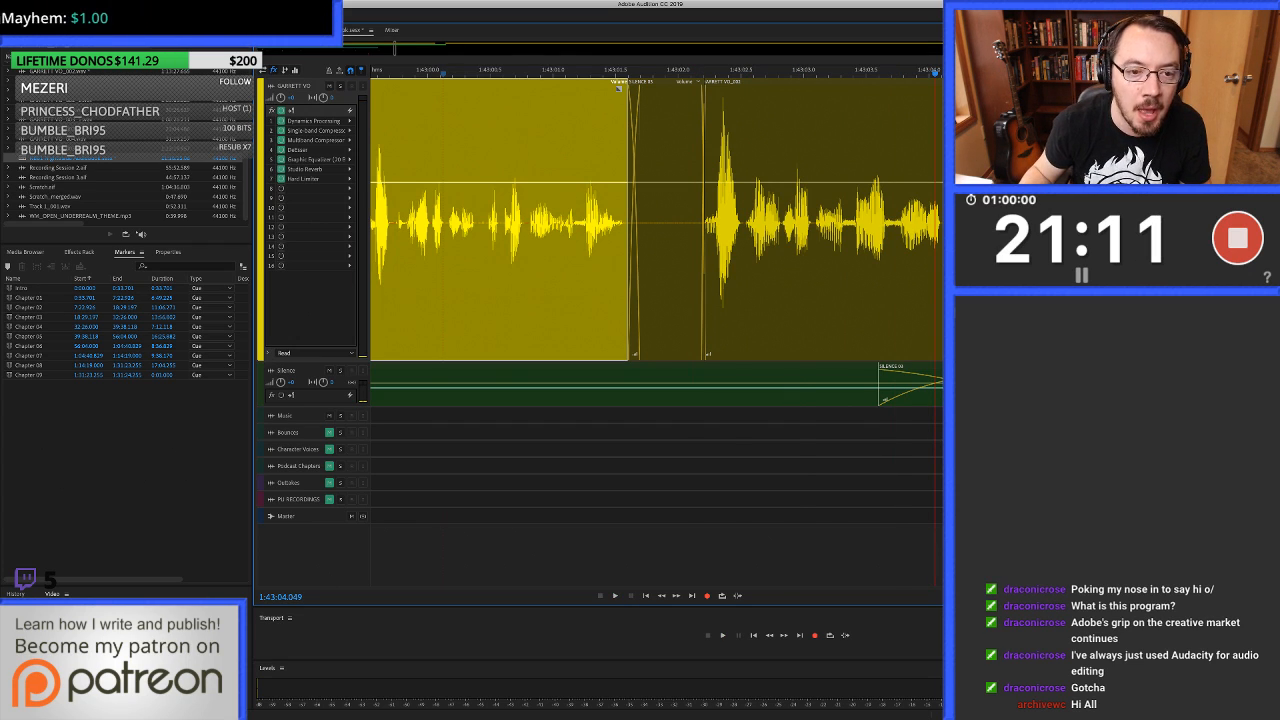
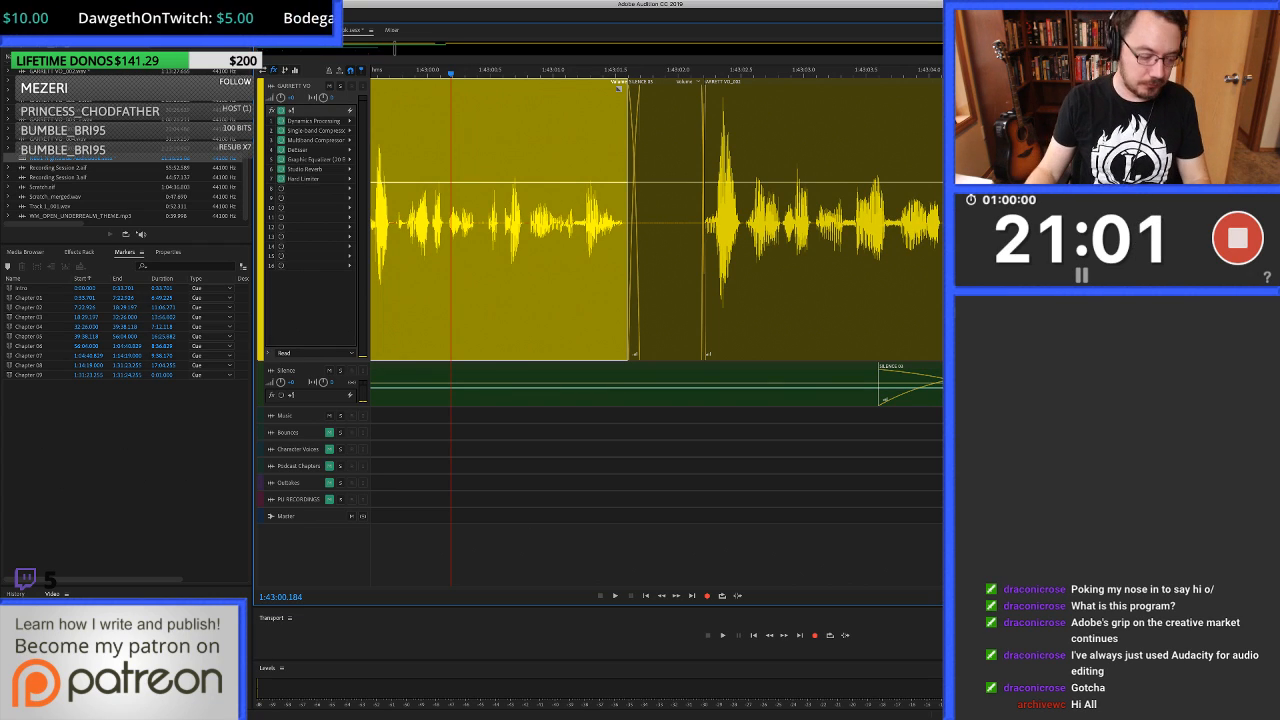
Listen on to about 1:43:11.3 and heal the pause from about 1:43:11.18 to 1:43:11.3, just before the next phrase.
{"action": "key", "text": "space"}
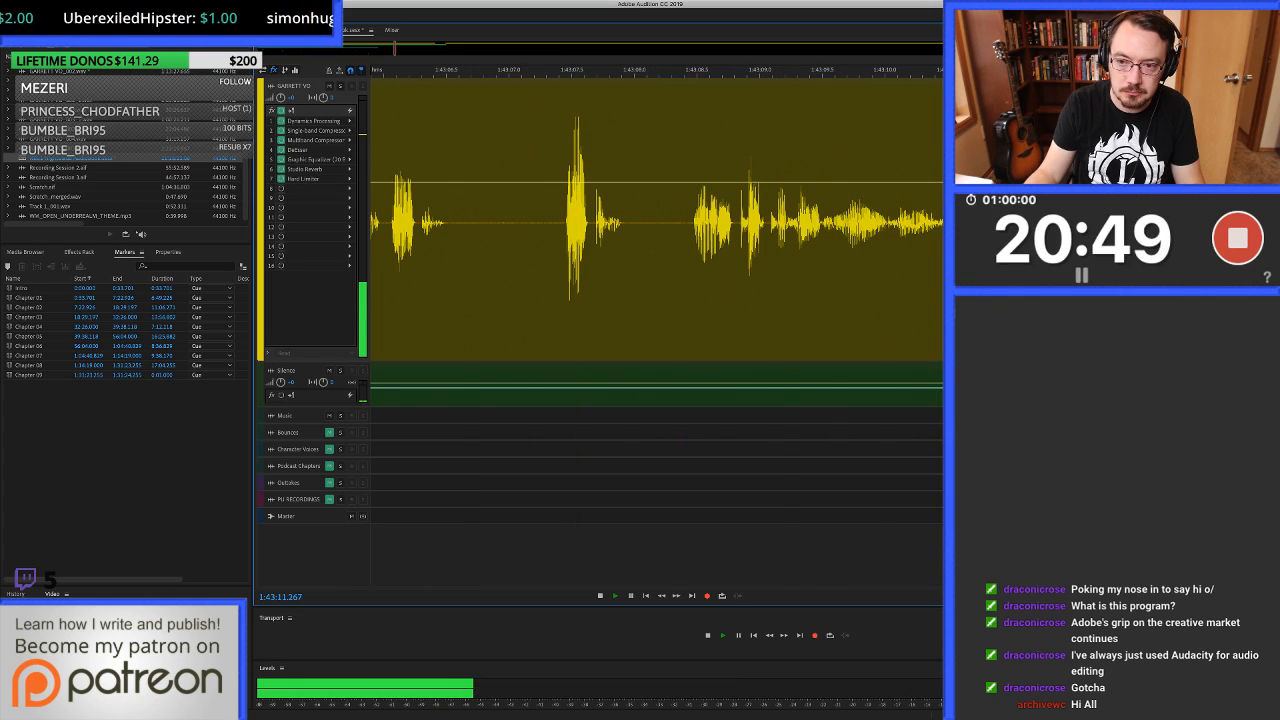
{"action": "key", "text": "space"}
{"action": "double_click", "coordinate": [1035, 222]}
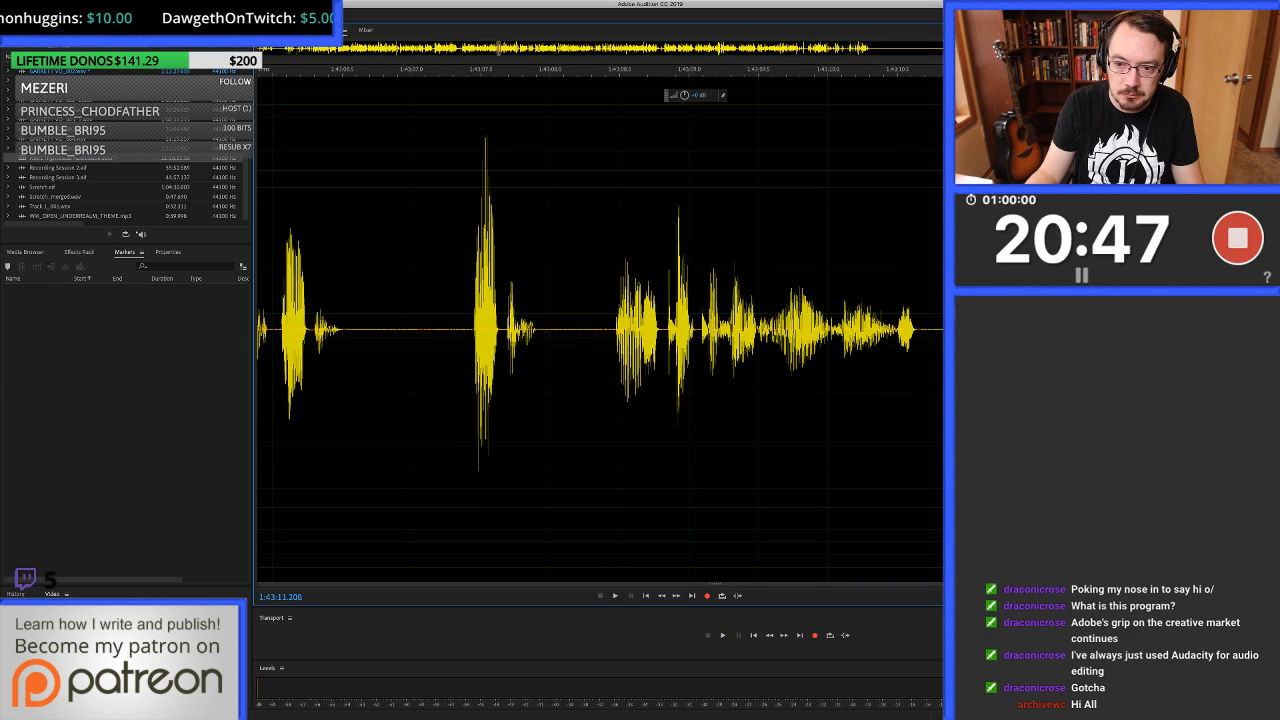
{"action": "scroll", "coordinate": [600, 329], "scroll_direction": "right", "scroll_amount": 4}
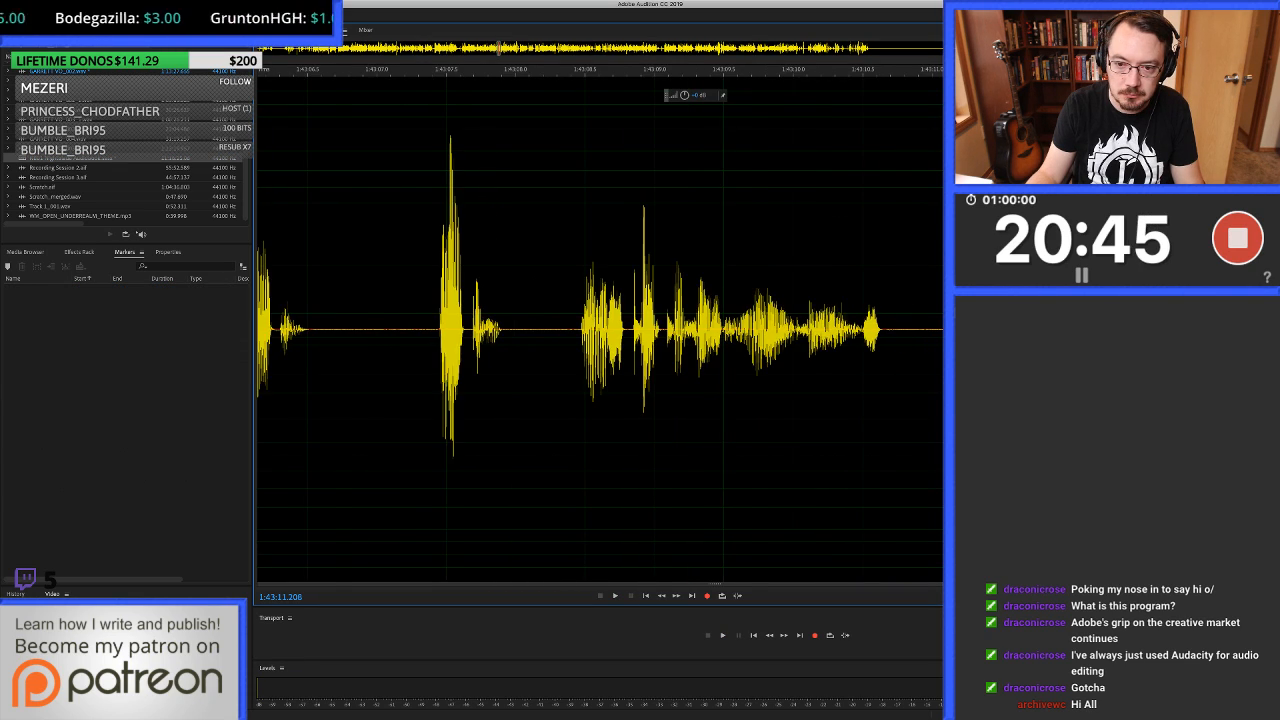
{"action": "left_click_drag", "start_coordinate": [845, 260], "coordinate": [861, 260]}
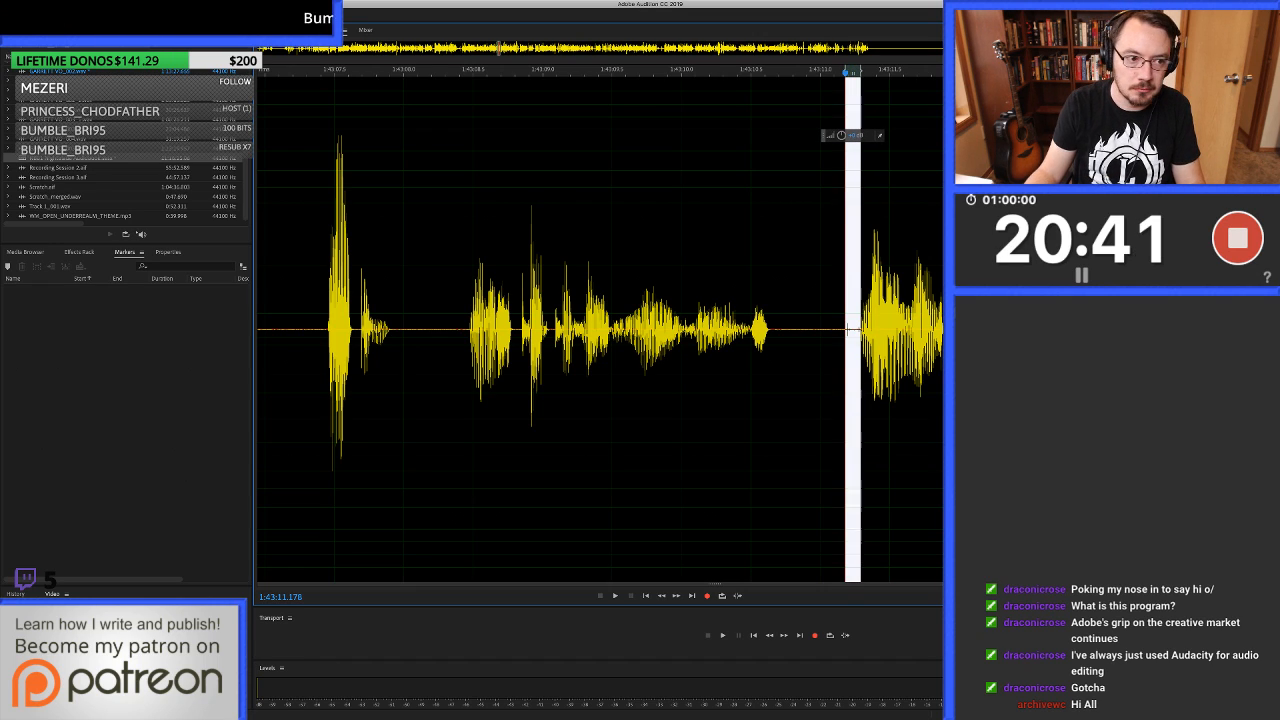
{"action": "key", "text": "super+u"}
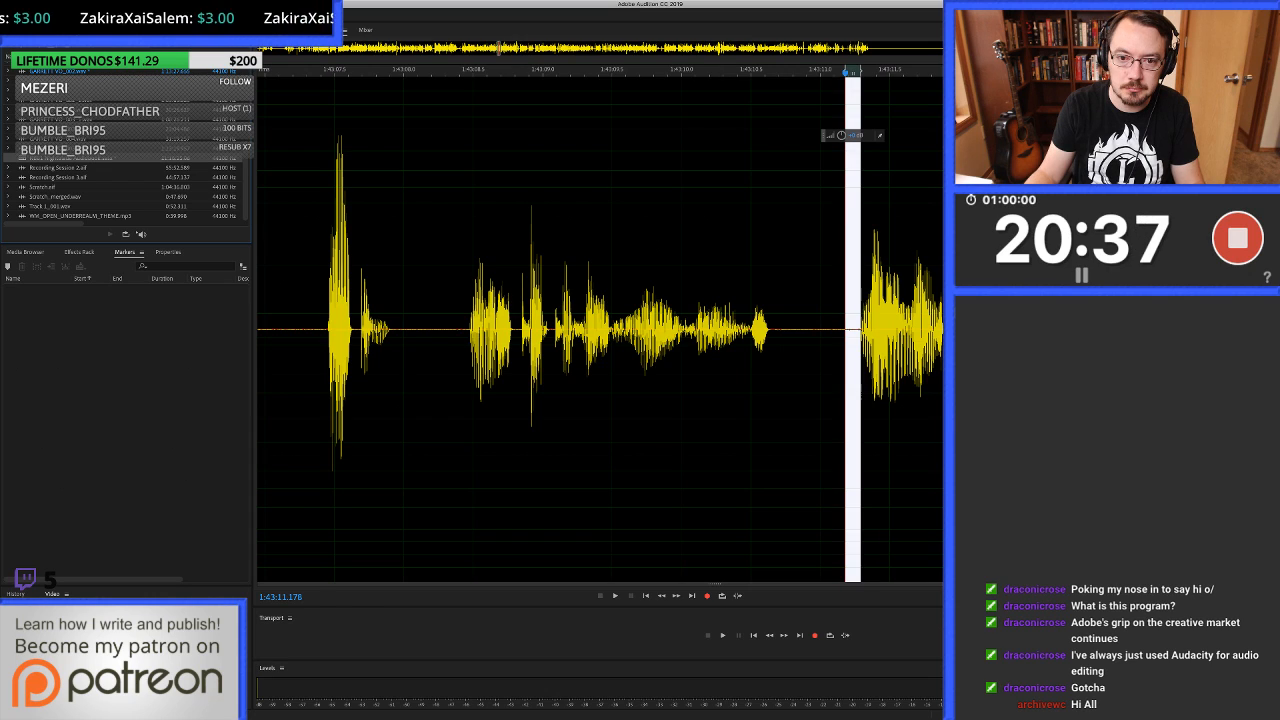
{"action": "key", "text": "0"}
Listen on to about 1:43:20.0, then continue playback to about 1:43:21.4 to locate the next click.
{"action": "key", "text": "space"}
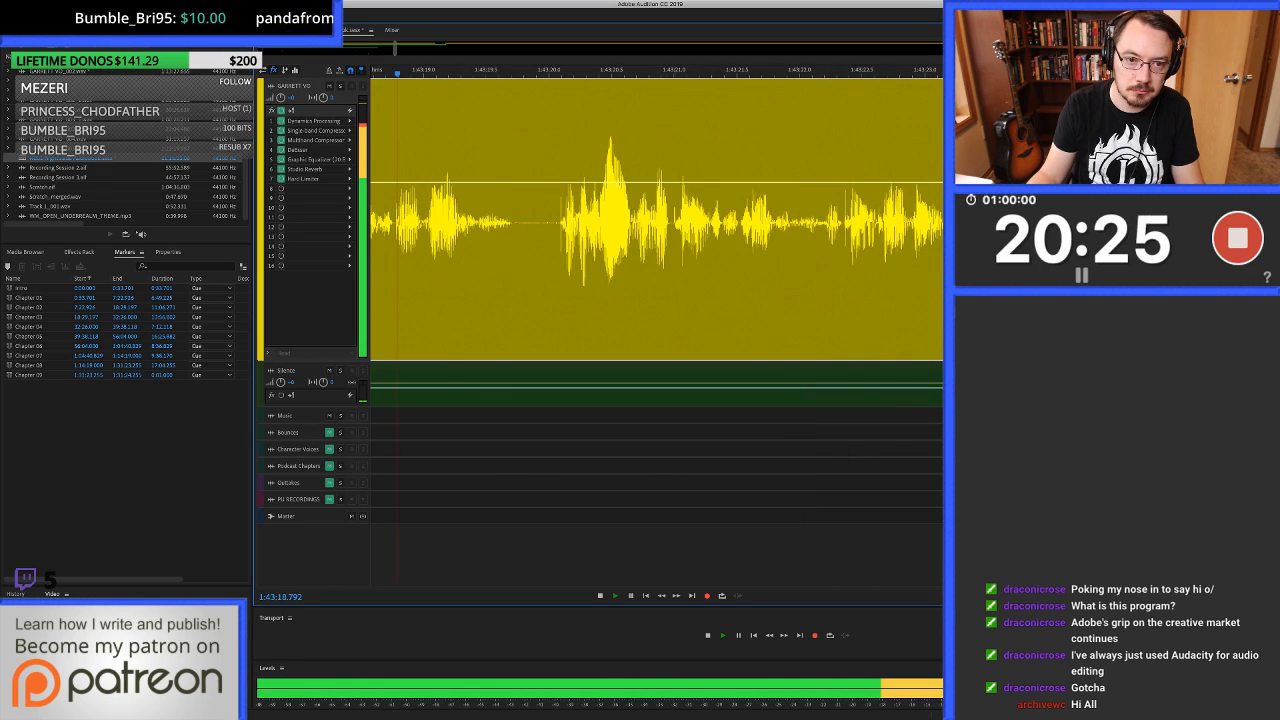
{"action": "key", "text": "space"}
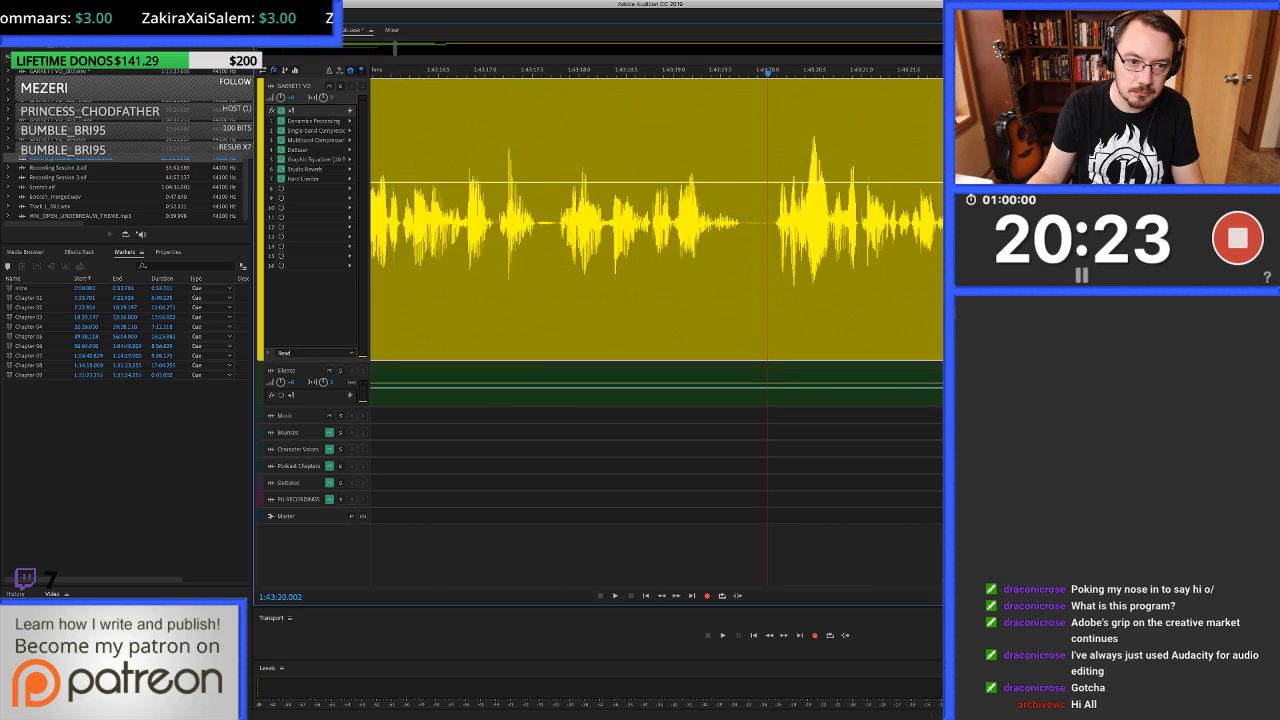
{"action": "key", "text": "space"}
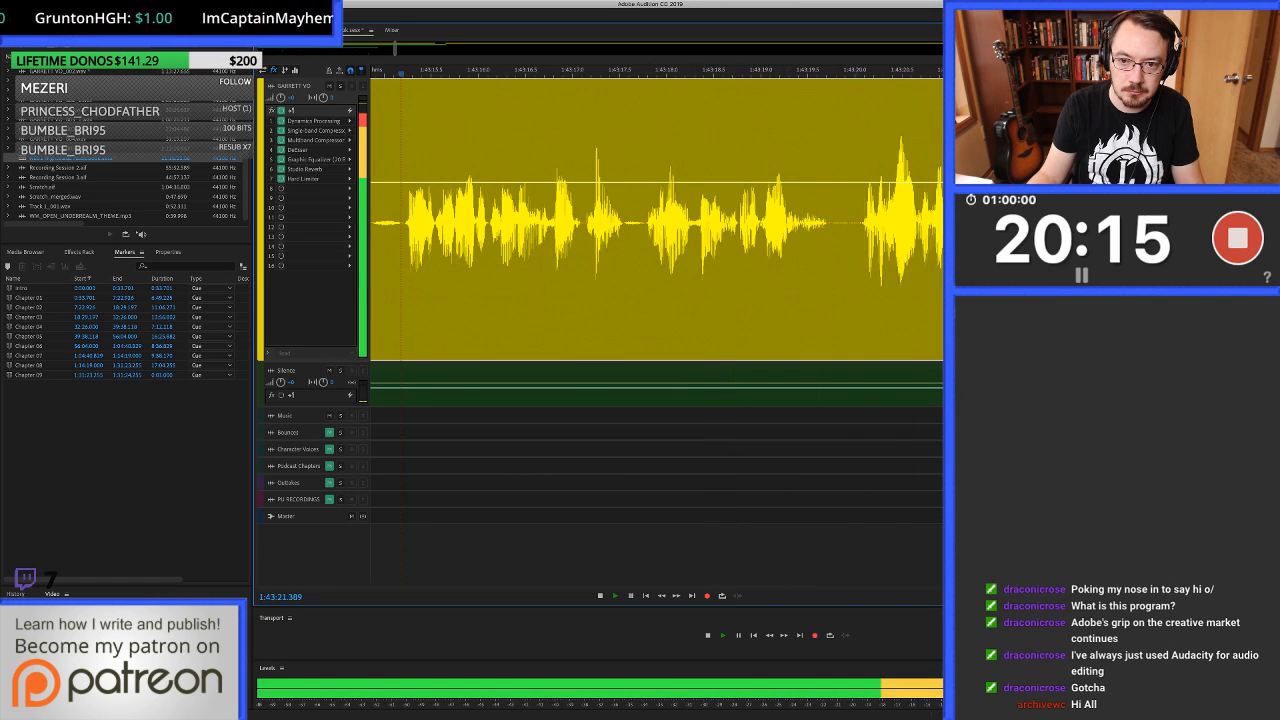
{"action": "key", "text": "space"}
Heal the click from about 1:43:20.06 to 1:43:20.10 and the short stretch of the pause from about 1:43:19.98 to 1:43:20.0.
{"action": "left_click", "coordinate": [865, 220]}
{"action": "scroll", "coordinate": [865, 220], "scroll_direction": "up", "scroll_amount": 4}
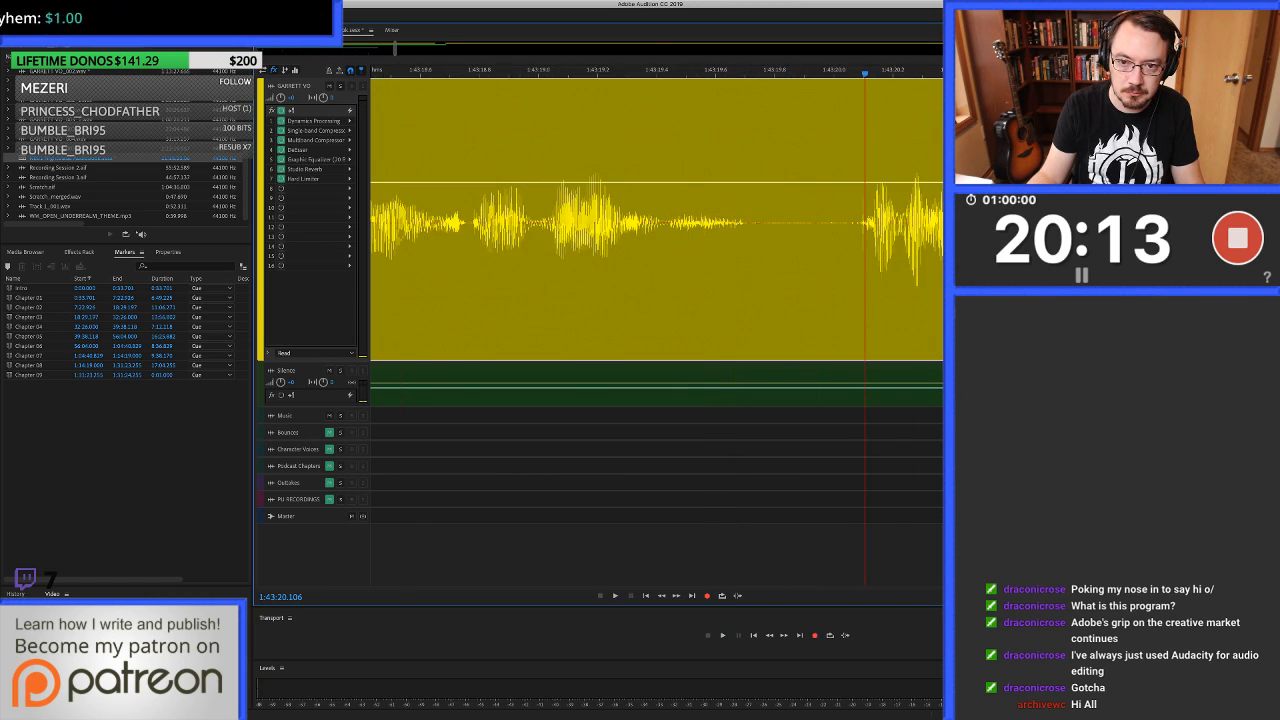
{"action": "double_click", "coordinate": [865, 220]}
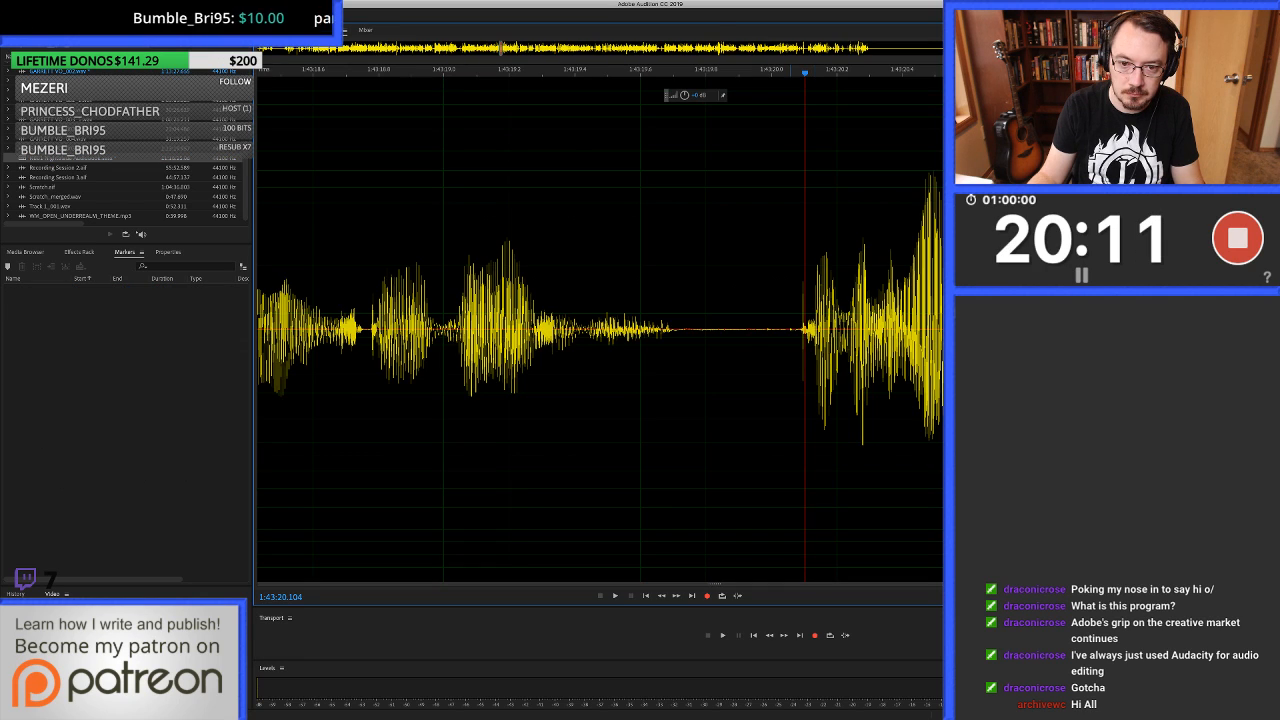
{"action": "scroll", "coordinate": [865, 220], "scroll_direction": "up", "scroll_amount": 3}
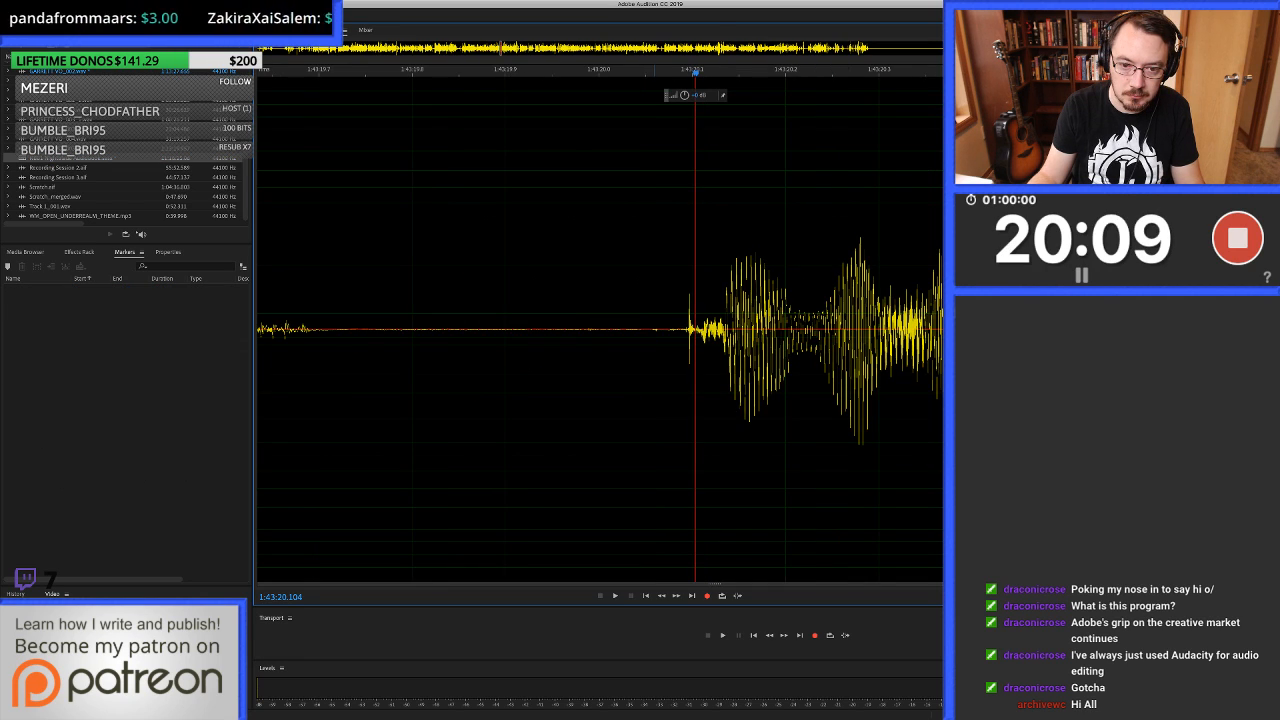
{"action": "left_click_drag", "start_coordinate": [650, 300], "coordinate": [698, 300]}
{"action": "key", "text": "super+u"}
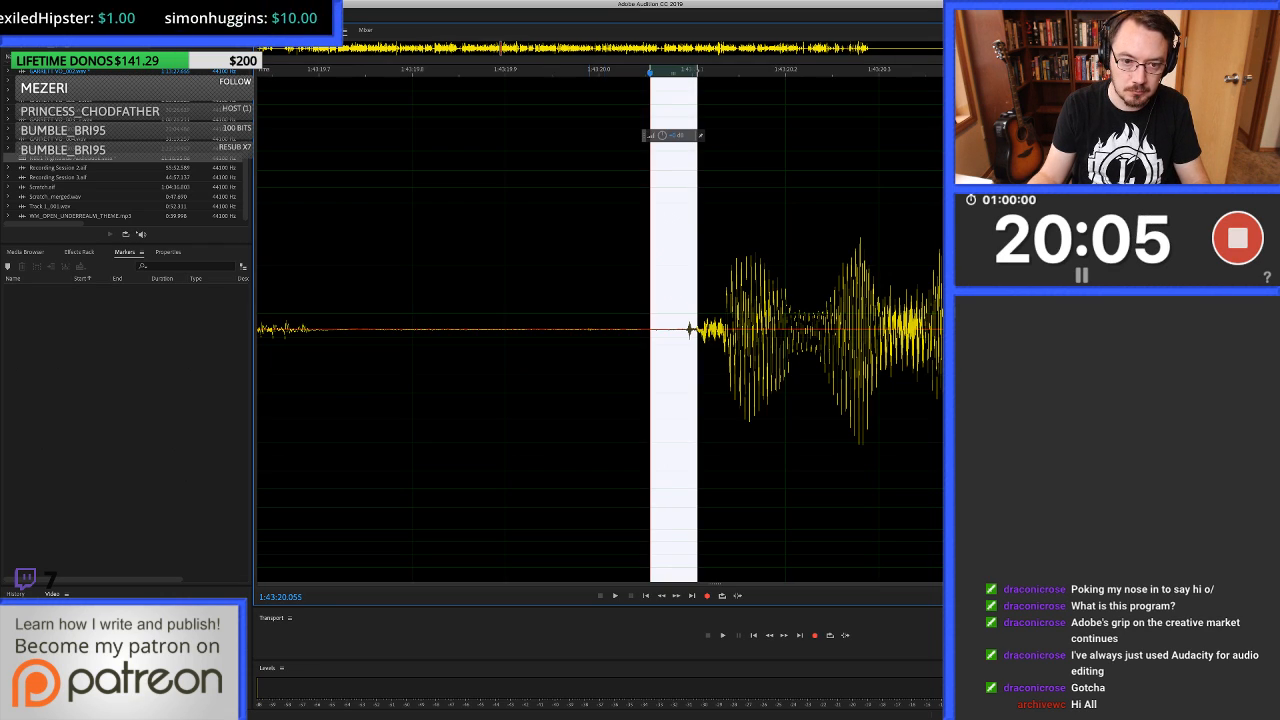
{"action": "left_click_drag", "start_coordinate": [584, 300], "coordinate": [599, 300]}
{"action": "key", "text": "super+u"}
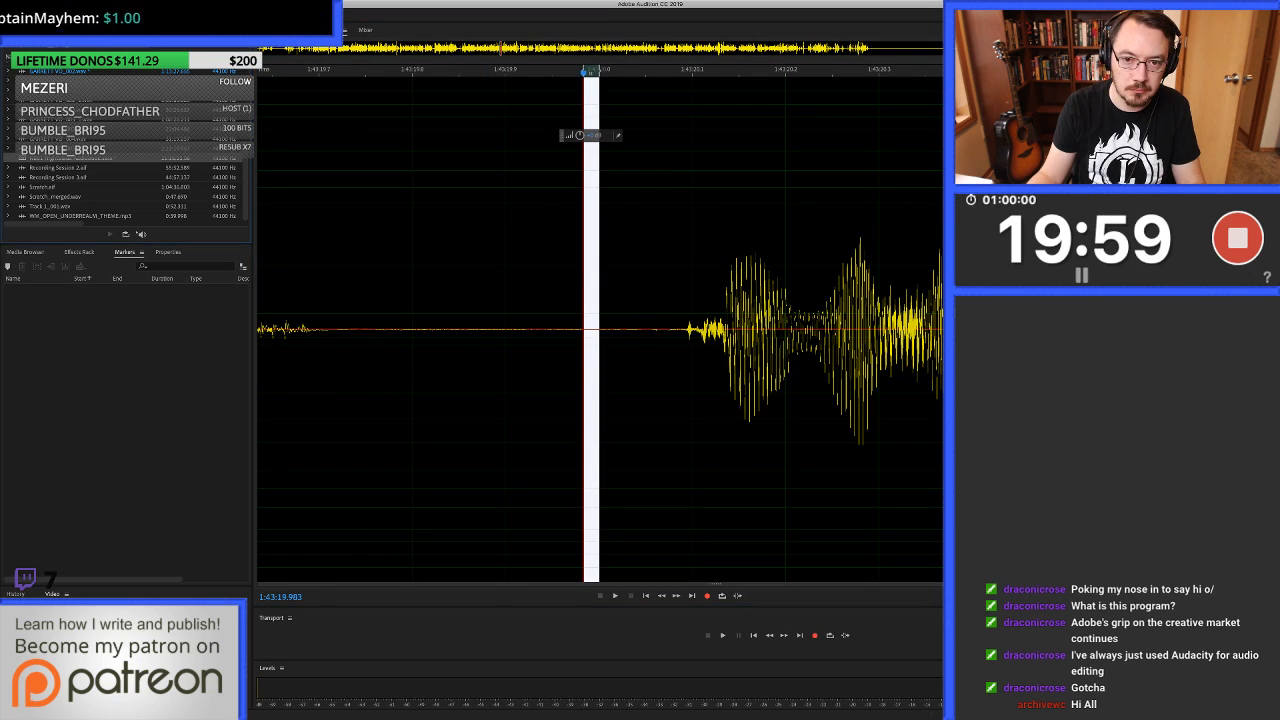
{"action": "key", "text": "0"}
Play the healed passage around 1:43:20.1 and listen on to about 1:43:32.8.
{"action": "scroll", "coordinate": [686, 222], "scroll_direction": "down", "scroll_amount": 3}
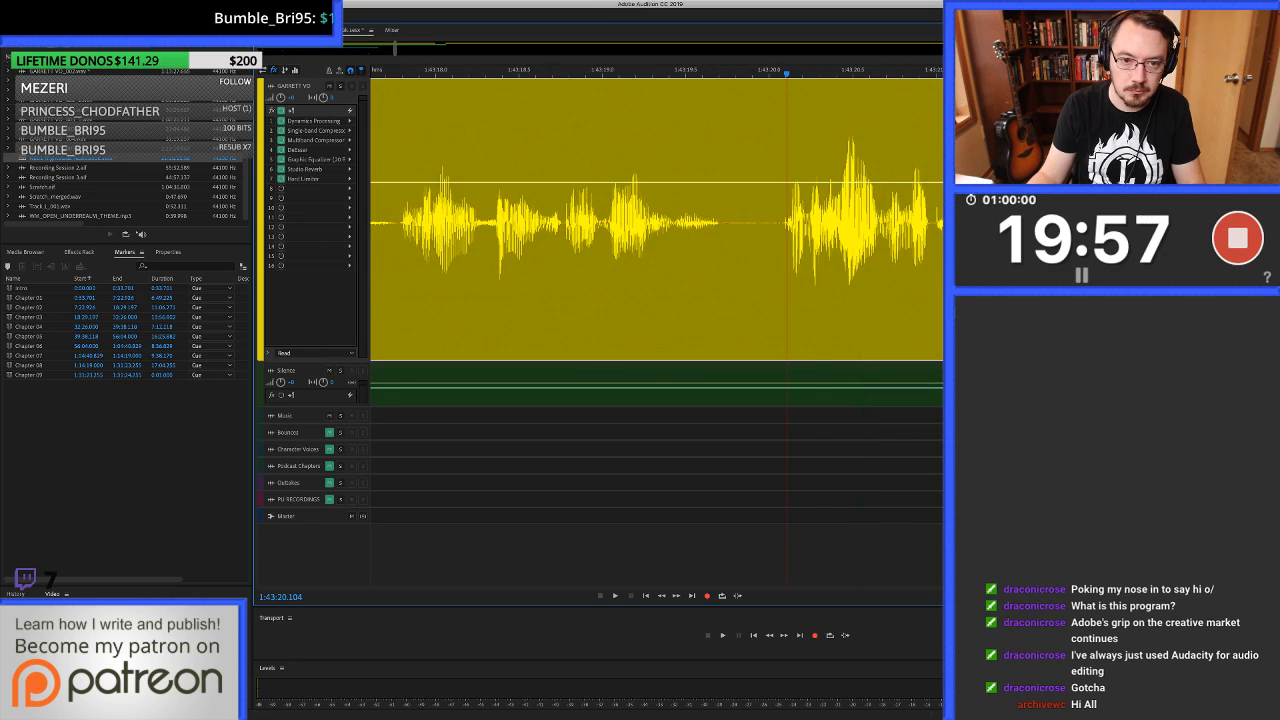
{"action": "key", "text": "space"}
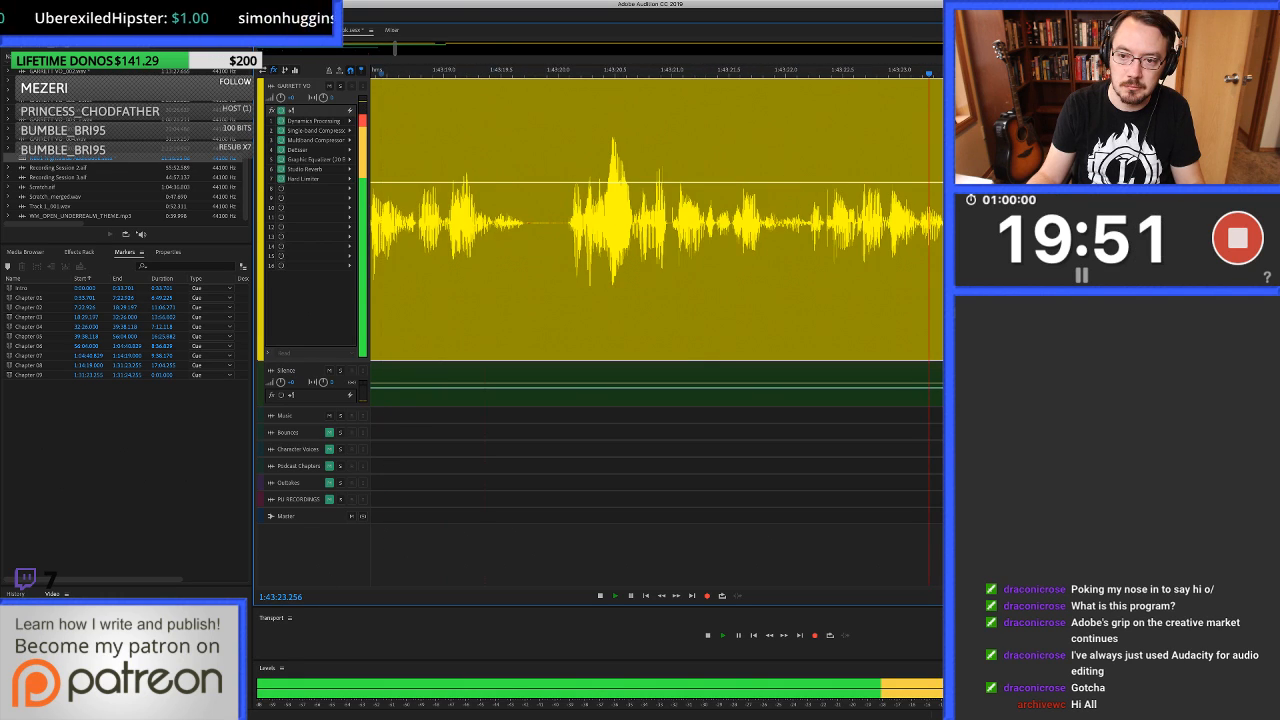
{"action": "scroll", "coordinate": [778, 222], "scroll_direction": "down", "scroll_amount": 1}
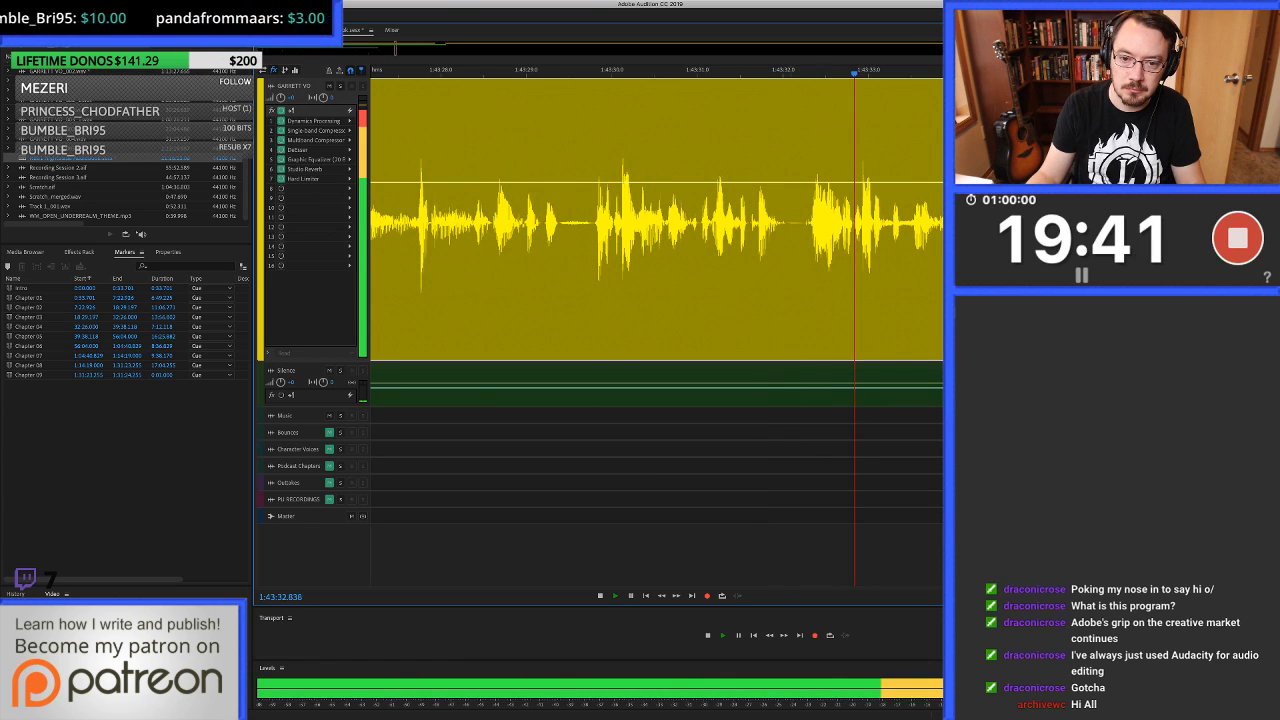
{"action": "key", "text": "space"}
Heal the small clicks between about 1:43:32.24 and 1:43:32.32 in repeated passes, and return to the multitrack session.
{"action": "double_click", "coordinate": [808, 222]}
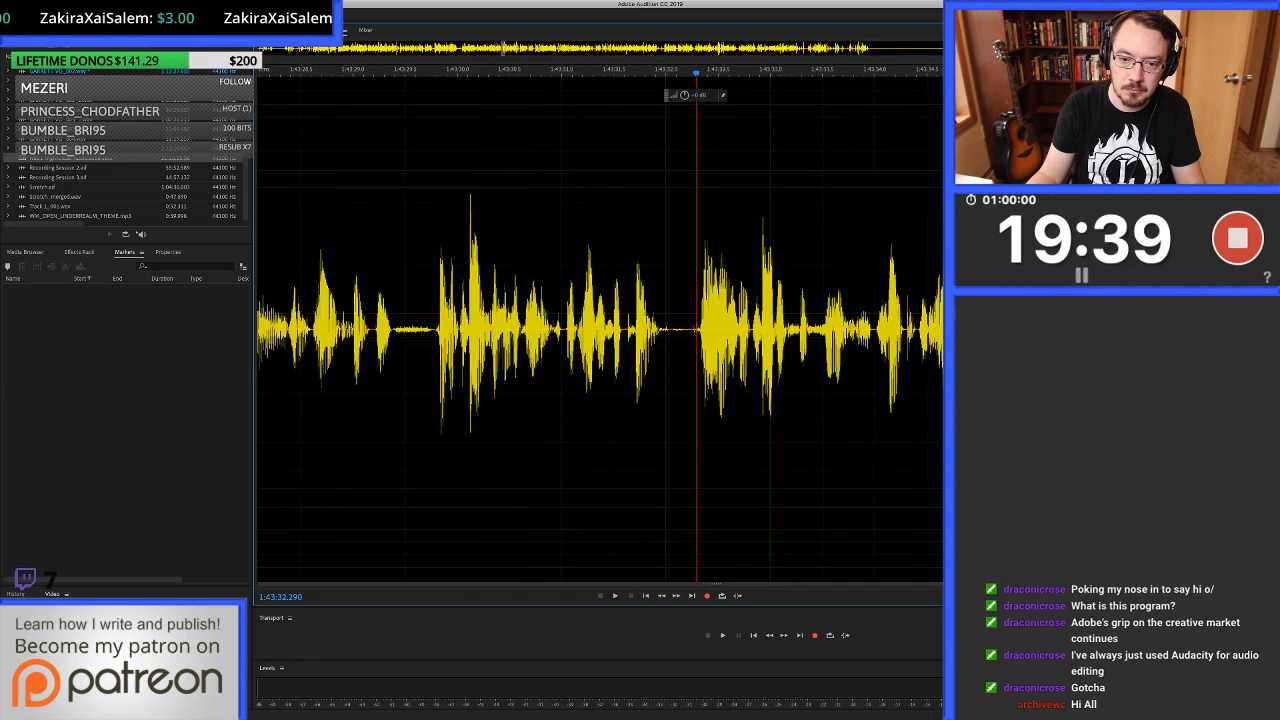
{"action": "key", "text": "="}
{"action": "left_click_drag", "start_coordinate": [676, 308], "coordinate": [709, 308]}
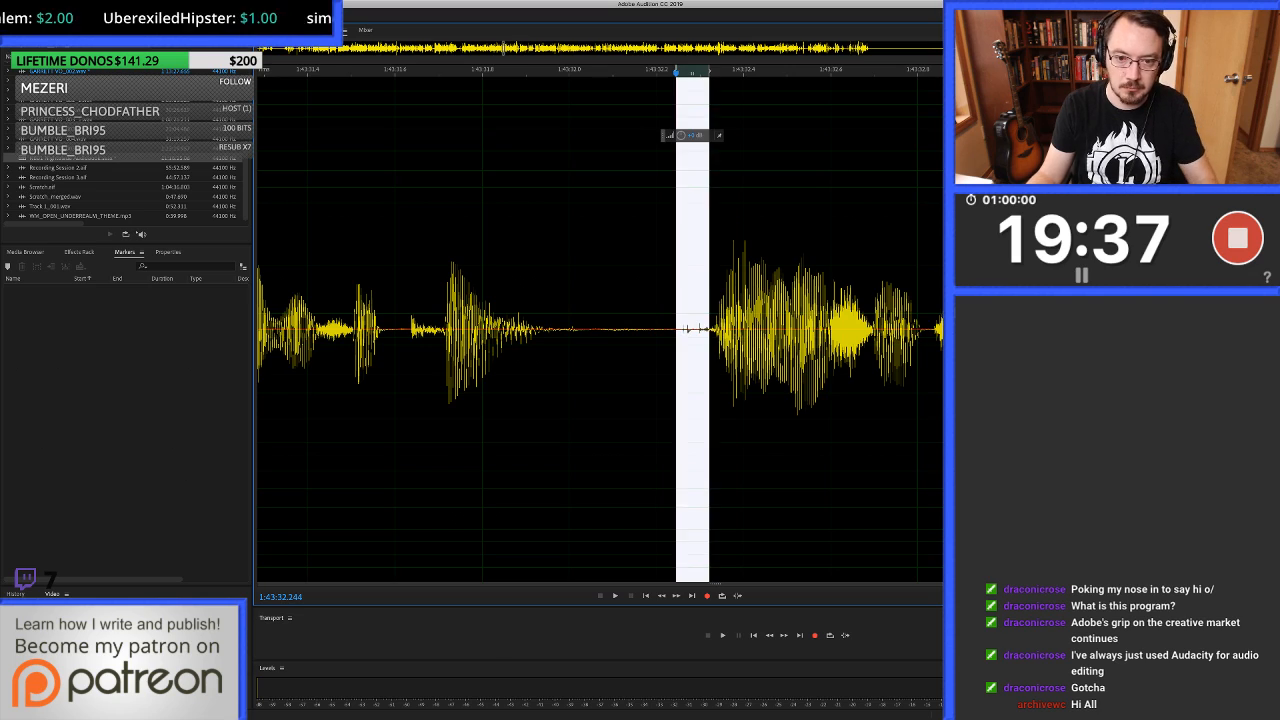
{"action": "key", "text": "ctrl+u"}
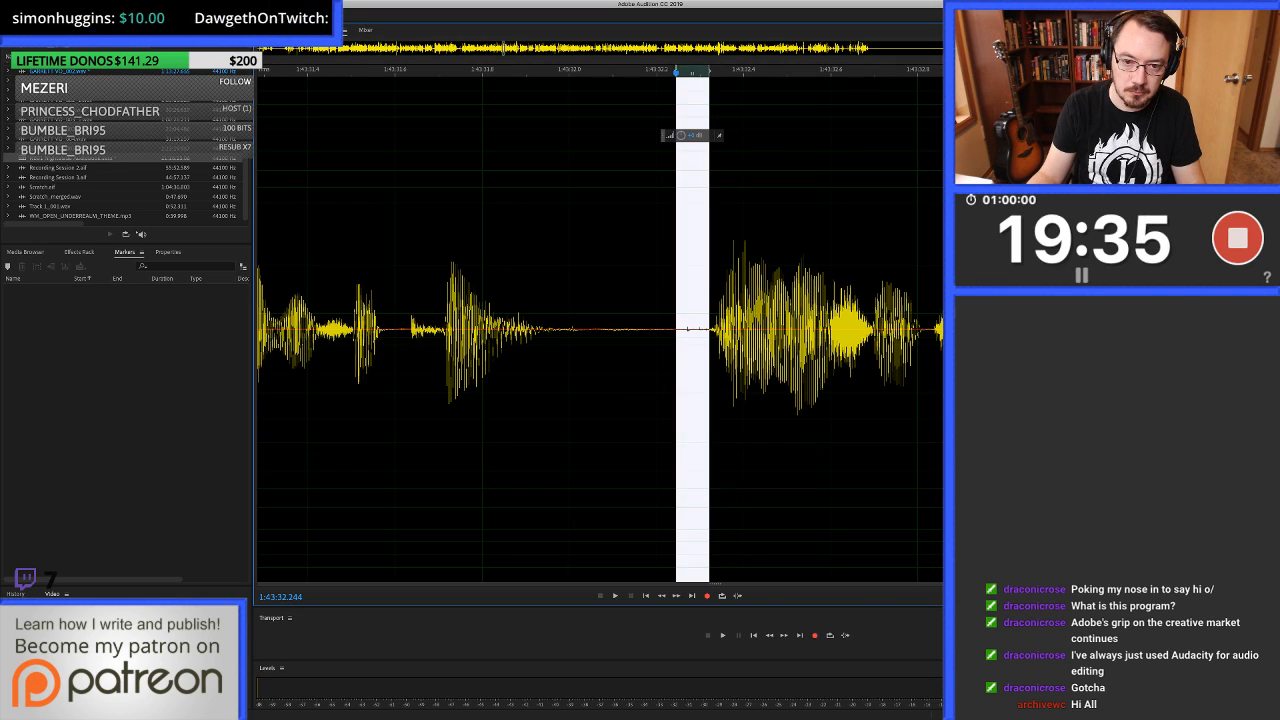
{"action": "left_click", "coordinate": [686, 328]}
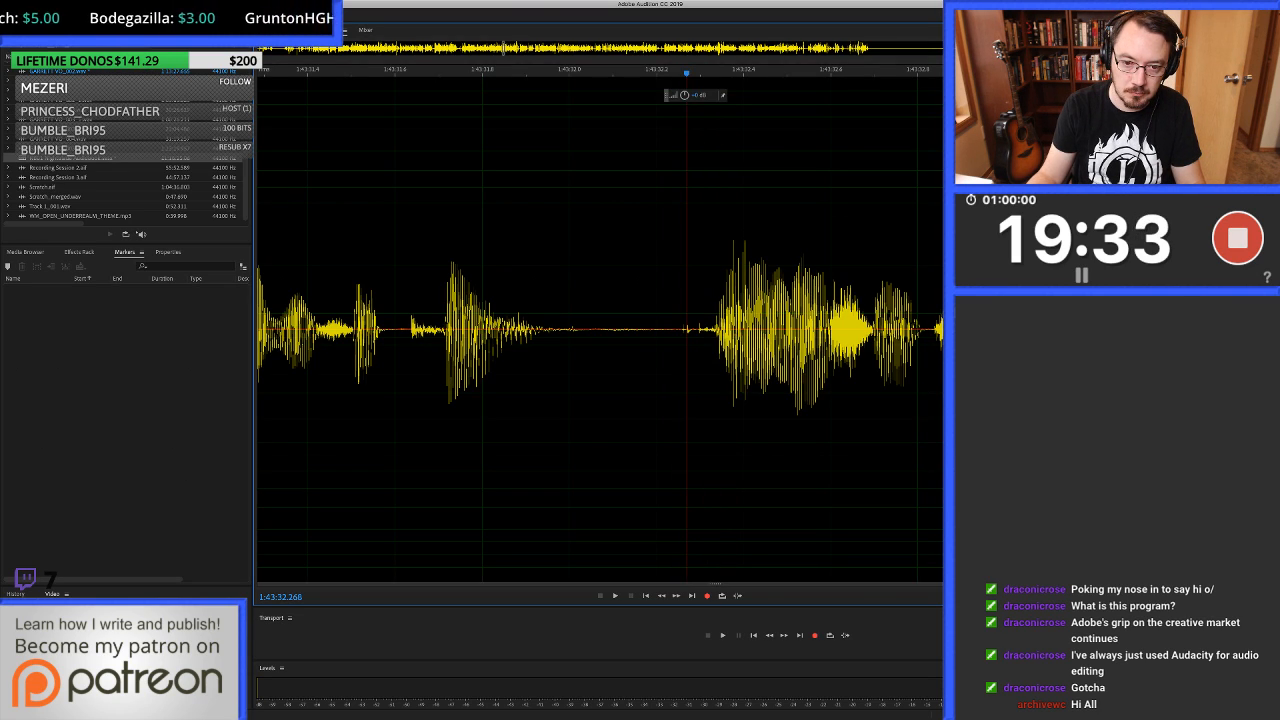
{"action": "left_click_drag", "start_coordinate": [679, 330], "coordinate": [698, 330]}
{"action": "key", "text": "super+u"}
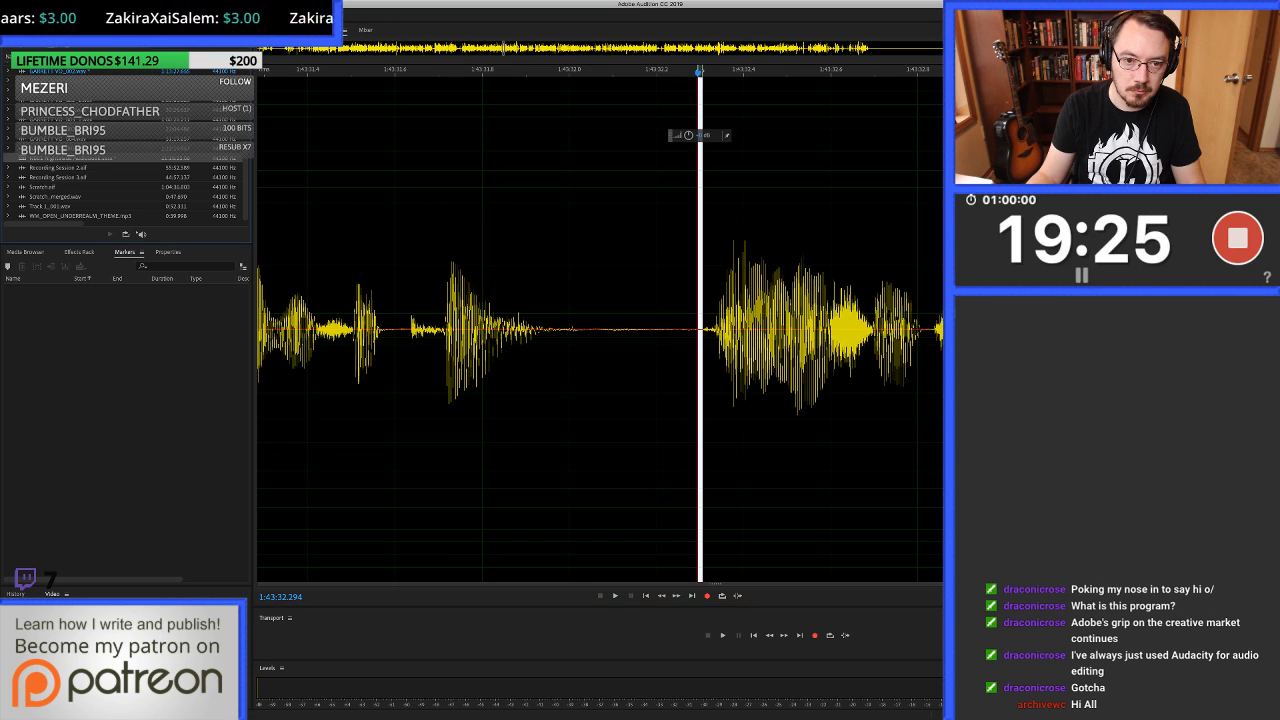
{"action": "key", "text": "0"}
Replay from just before the healed pause at about 1:43:32.3 and listen on to about 1:43:37.6.
{"action": "left_click", "coordinate": [697, 280]}
{"action": "left_click", "coordinate": [681, 280]}
{"action": "key", "text": "space"}
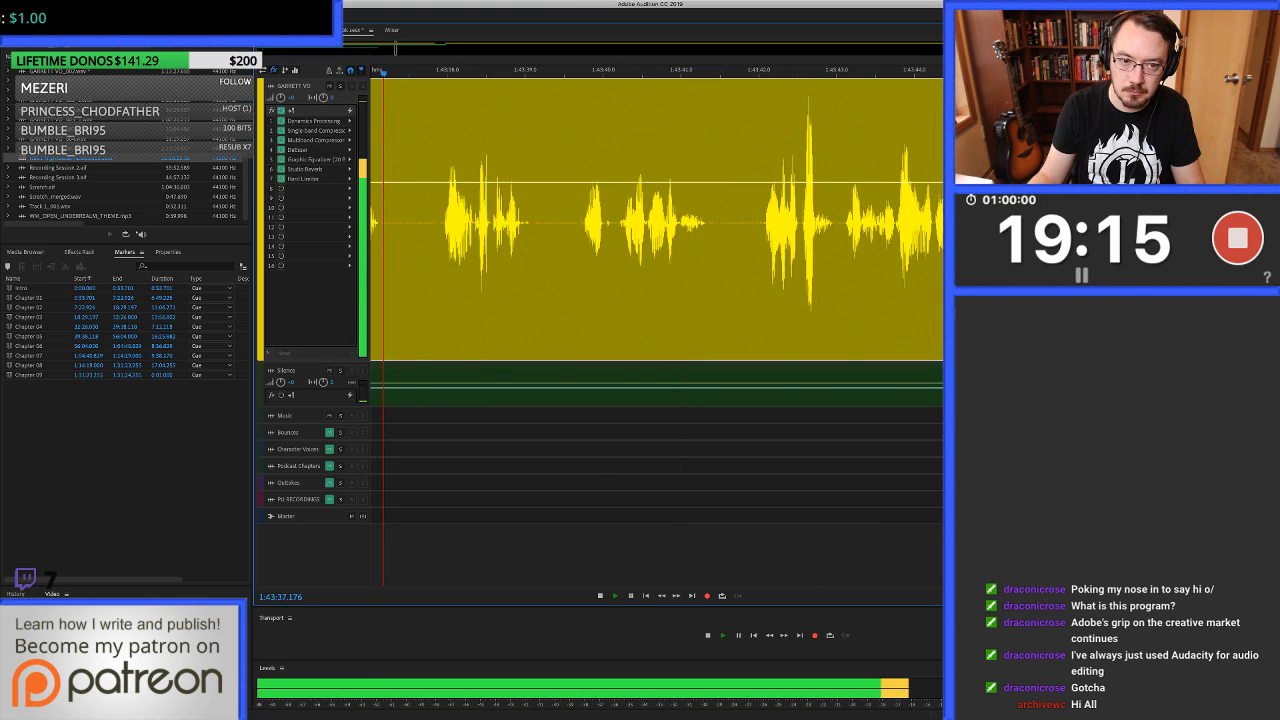
{"action": "key", "text": "space"}
Heal the click at about 1:43:36.59, just before the short word, in two passes and return to the multitrack session.
{"action": "scroll", "coordinate": [656, 222], "scroll_direction": "left", "scroll_amount": 3}
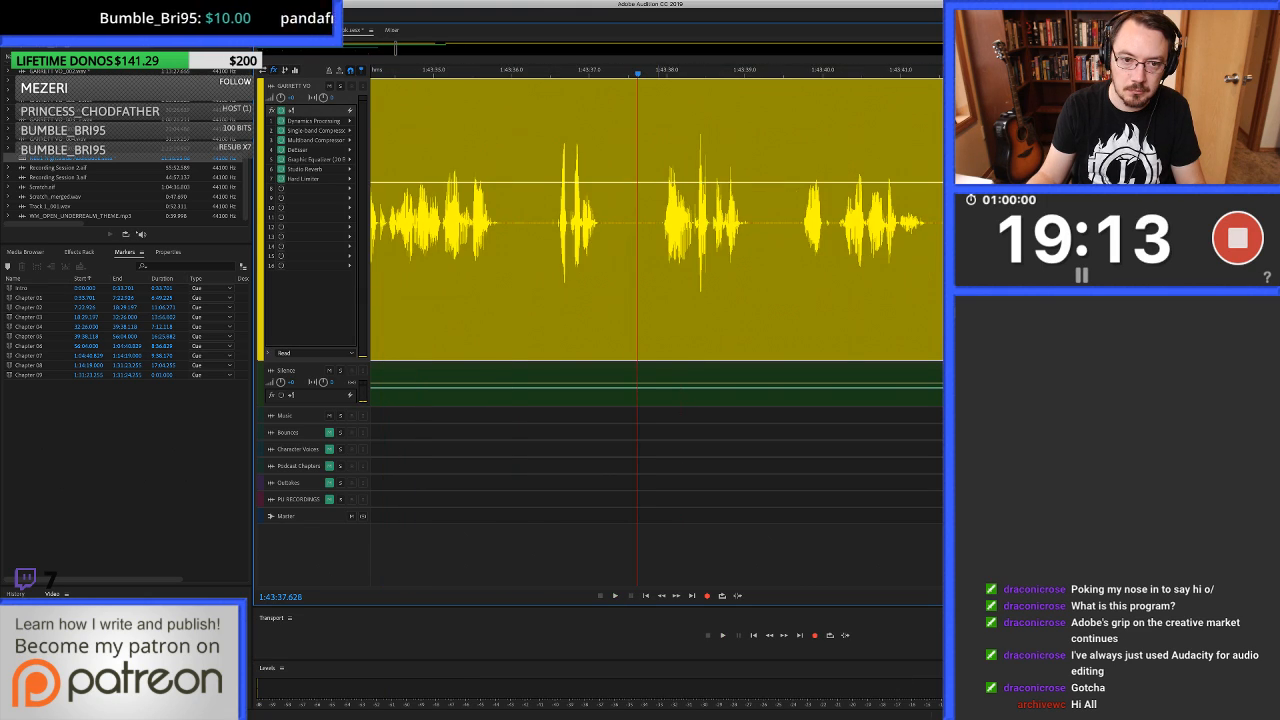
{"action": "double_click", "coordinate": [558, 240]}
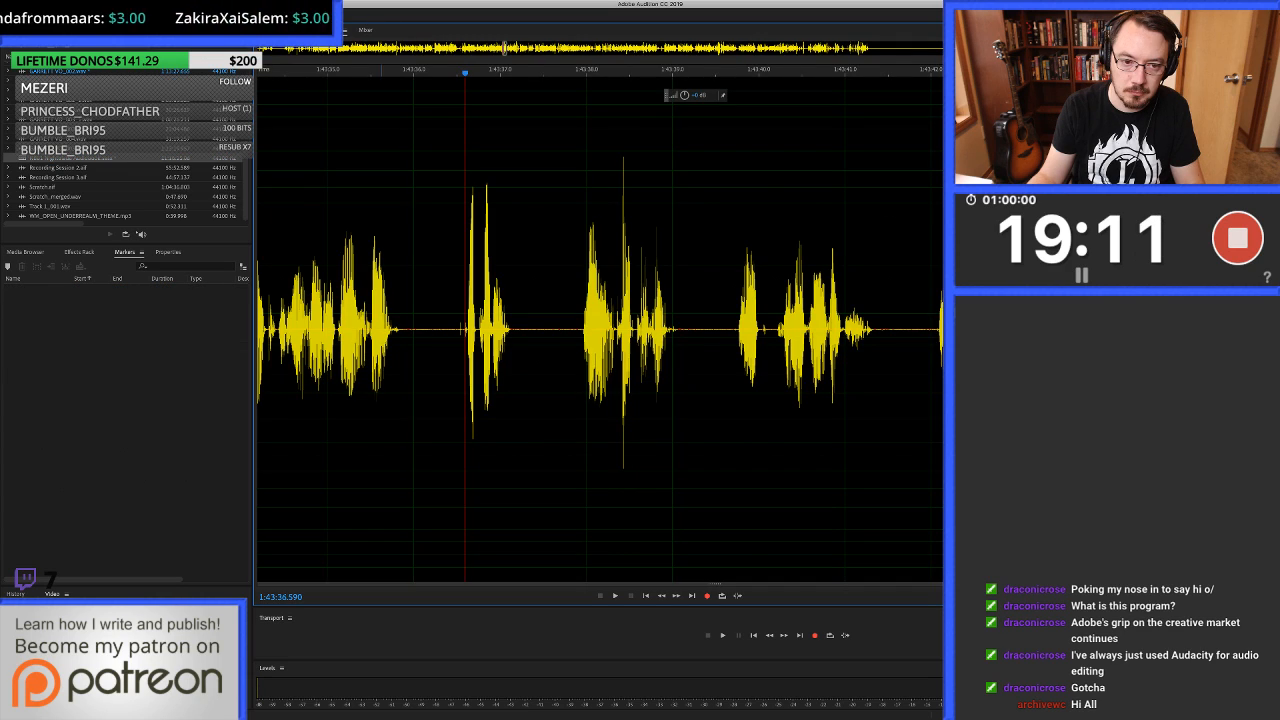
{"action": "key", "text": "="}
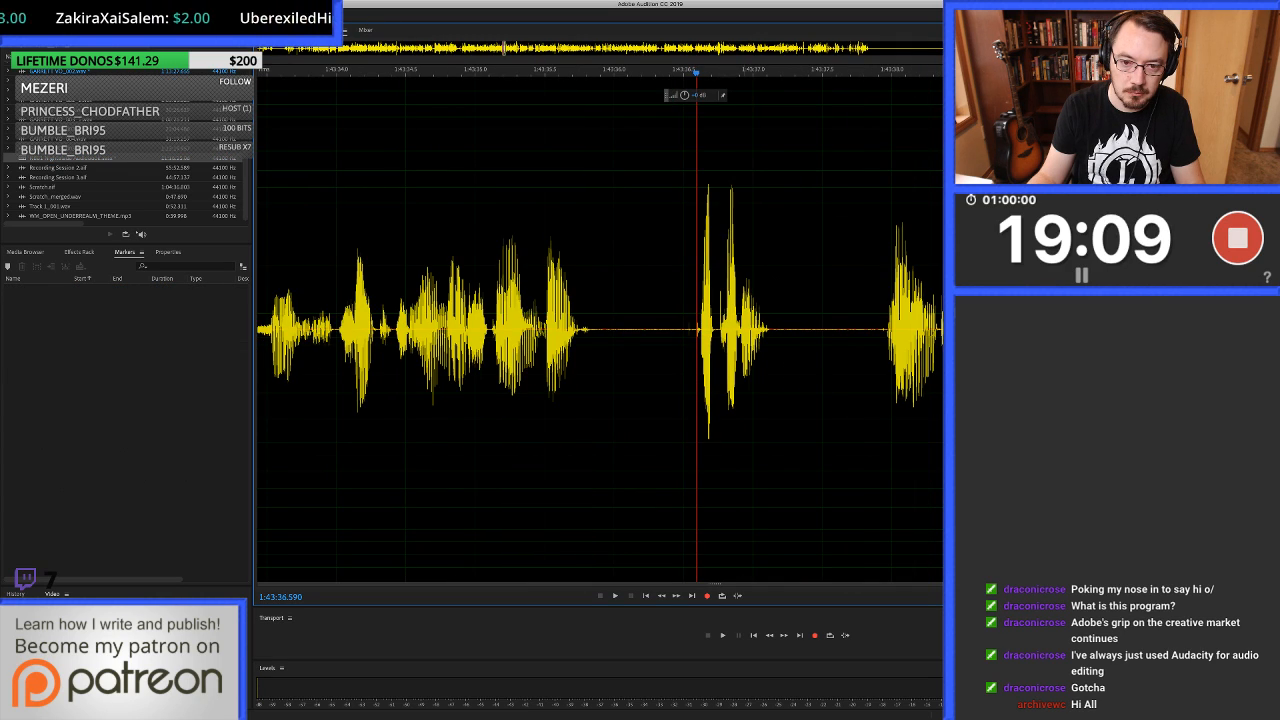
{"action": "left_click_drag", "start_coordinate": [687, 300], "coordinate": [701, 300]}
{"action": "key", "text": "super+u"}
{"action": "key", "text": "super+u"}
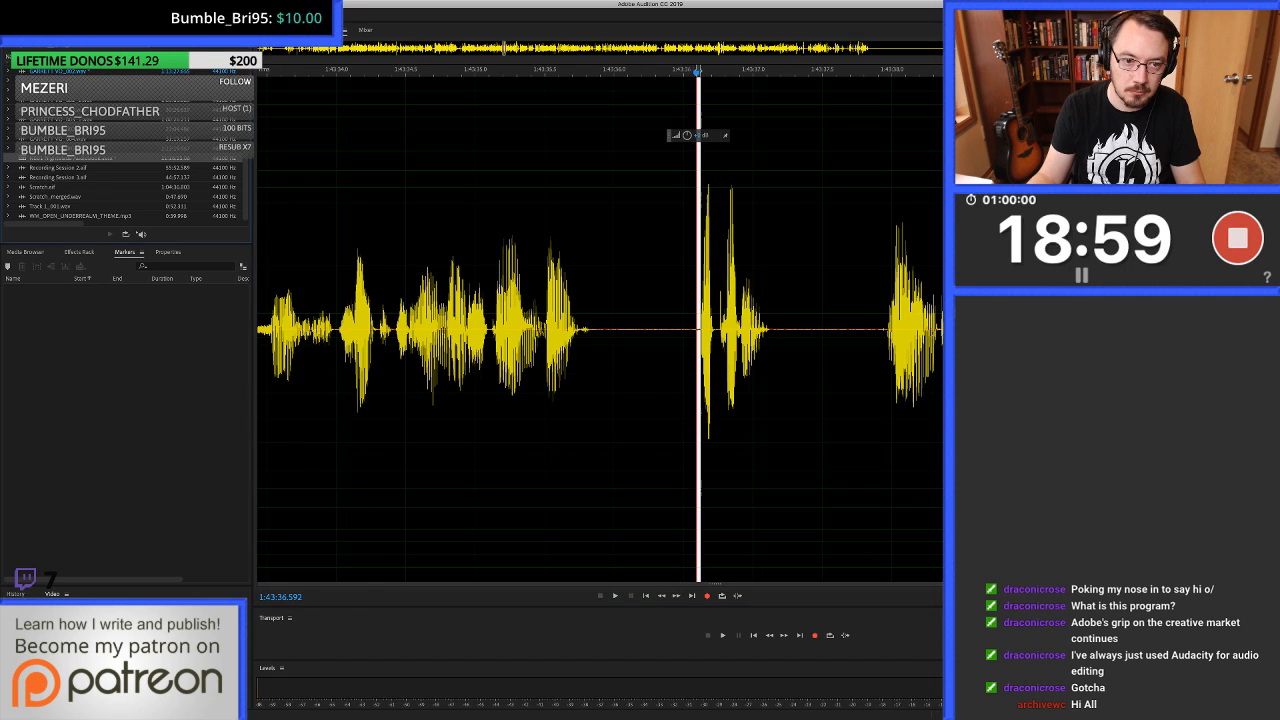
{"action": "key", "text": "0"}
Replay from about 1:43:35.0 to 1:43:39.7 to check the healed click and the following phrase.
{"action": "left_click", "coordinate": [427, 220]}
{"action": "key", "text": "space"}
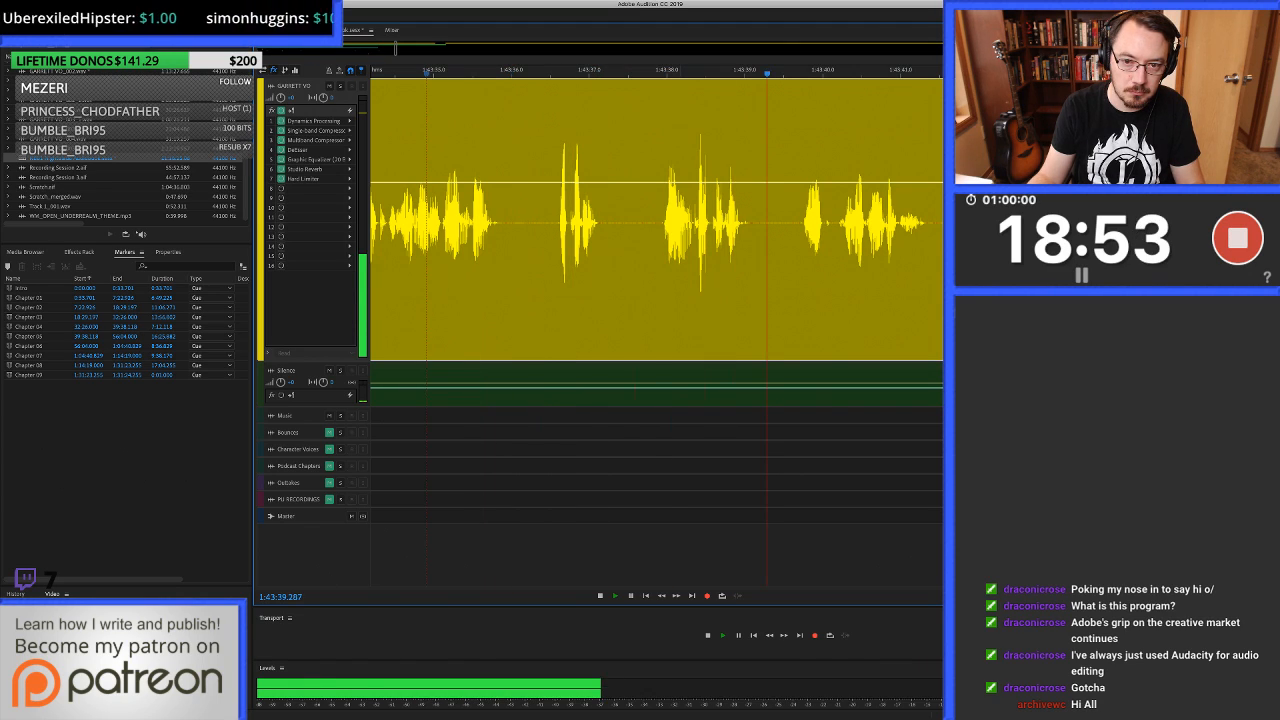
{"action": "key", "text": "space"}
Heal the tiny click from about 1:43:39.72 to 1:43:39.74, just before the next word, and return to the multitrack session.
{"action": "key", "text": "9"}
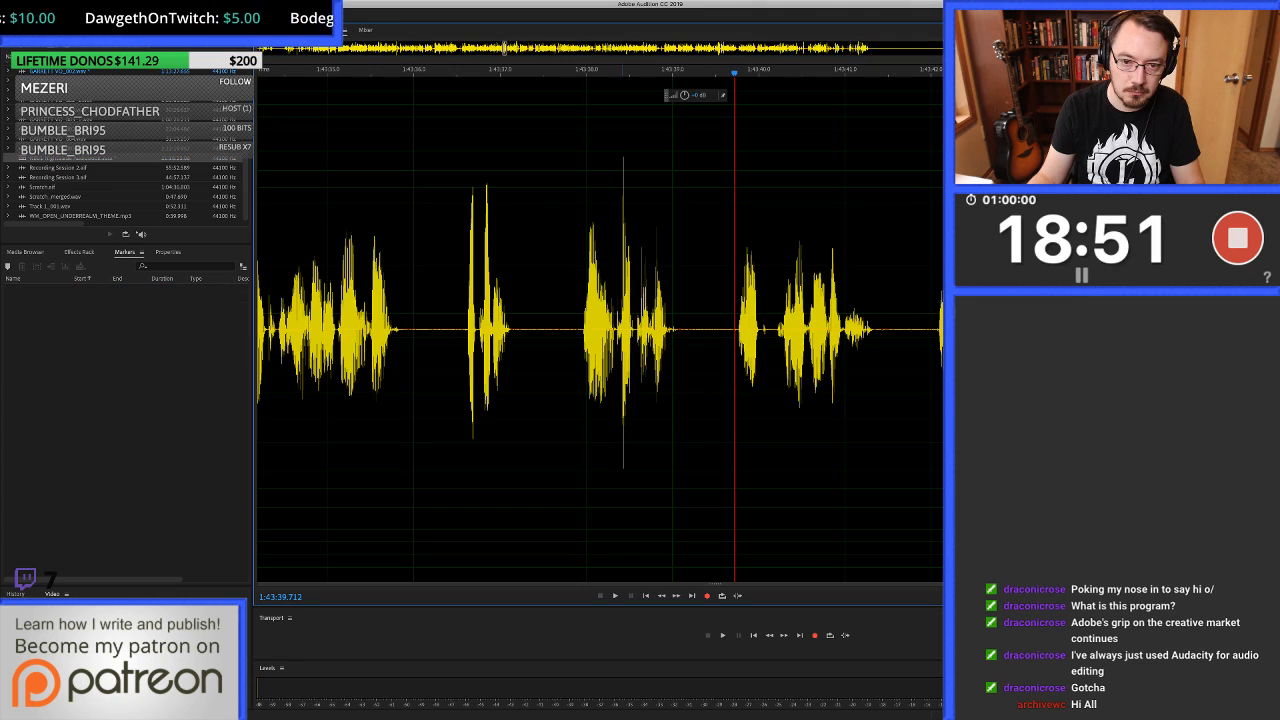
{"action": "key", "text": "equal"}
{"action": "key", "text": "equal"}
{"action": "key", "text": "equal"}
{"action": "key", "text": "equal"}
{"action": "key", "text": "equal"}
{"action": "key", "text": "equal"}
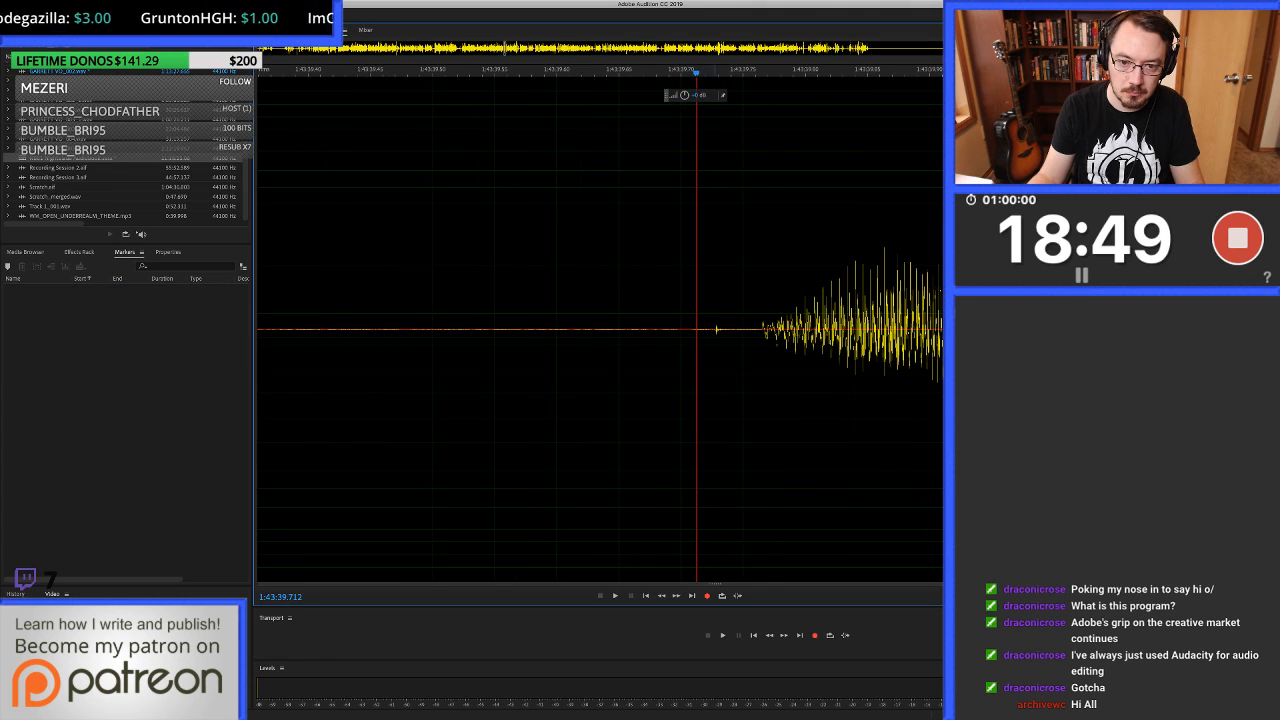
{"action": "key", "text": "Right"}
{"action": "left_click_drag", "start_coordinate": [703, 329], "coordinate": [732, 329]}
{"action": "key", "text": "super+u"}
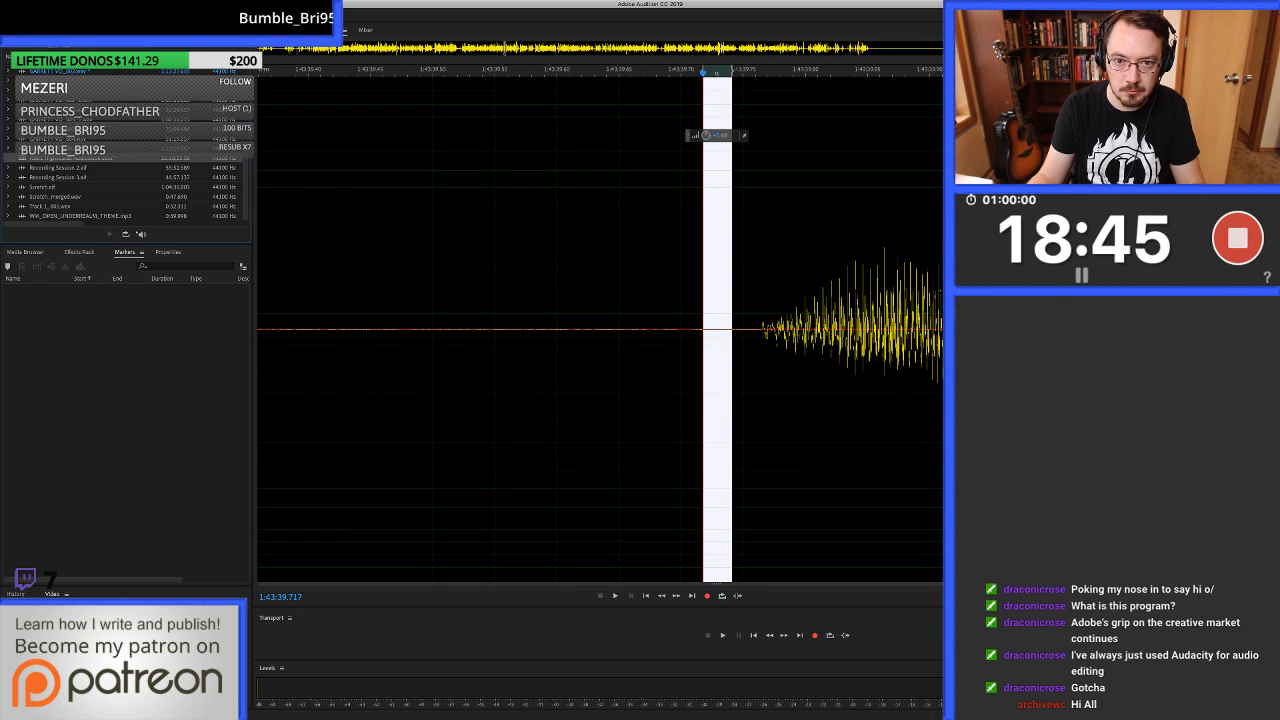
{"action": "key", "text": "0"}
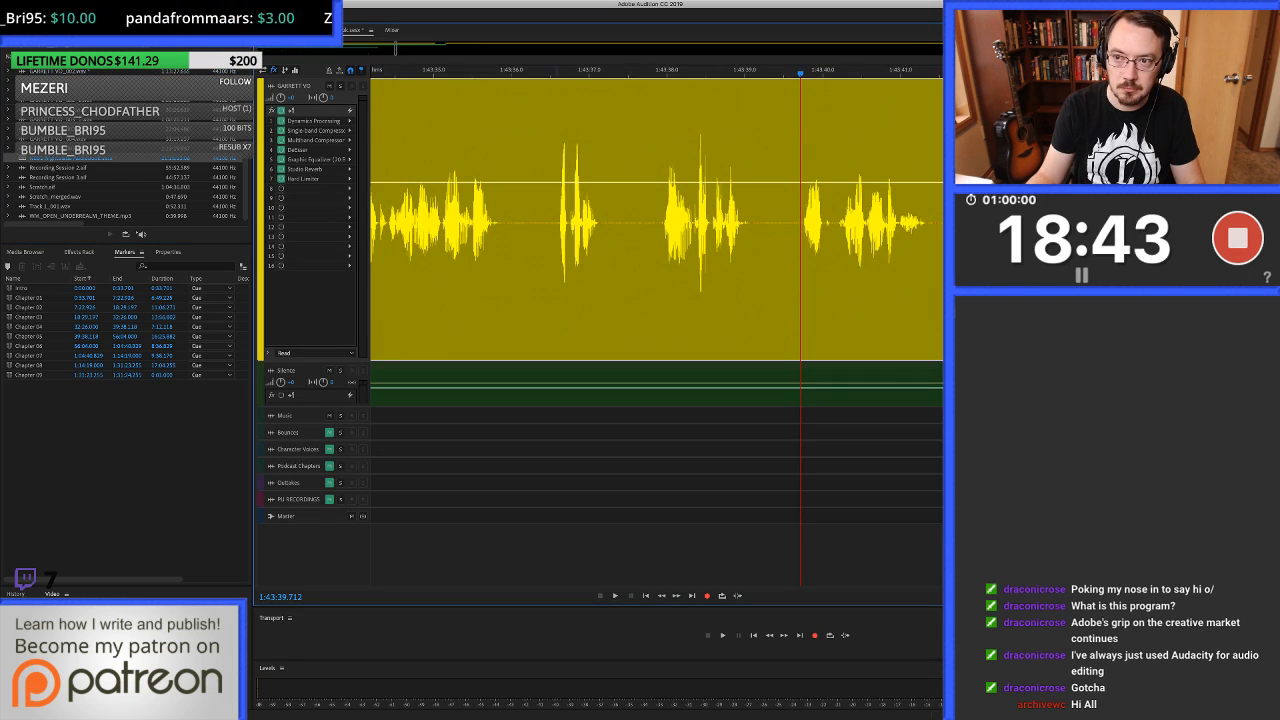
Replay from about 1:43:36.5 and listen on to about 1:43:51.8.
{"action": "left_click", "coordinate": [547, 222]}
{"action": "key", "text": "space"}
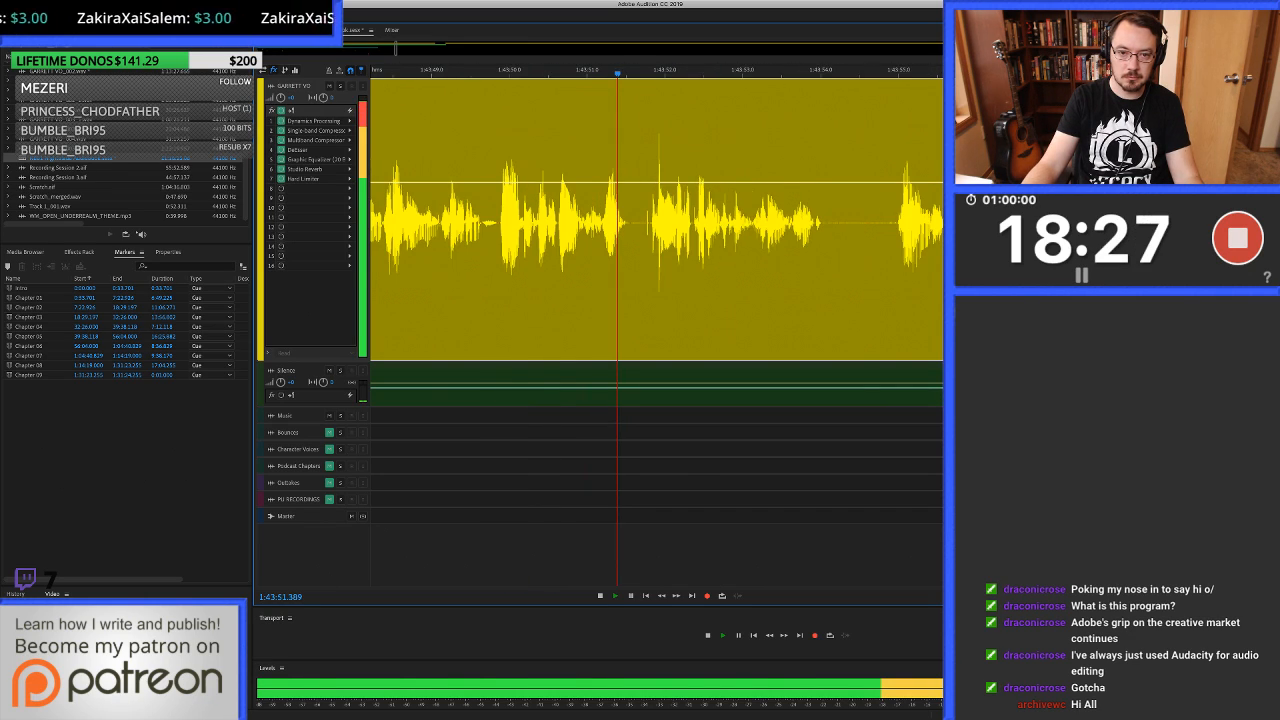
{"action": "key", "text": "space"}
Heal the click from about 1:43:51.77 to 1:43:51.80 in the pause before the next phrase.
{"action": "key", "text": "9"}
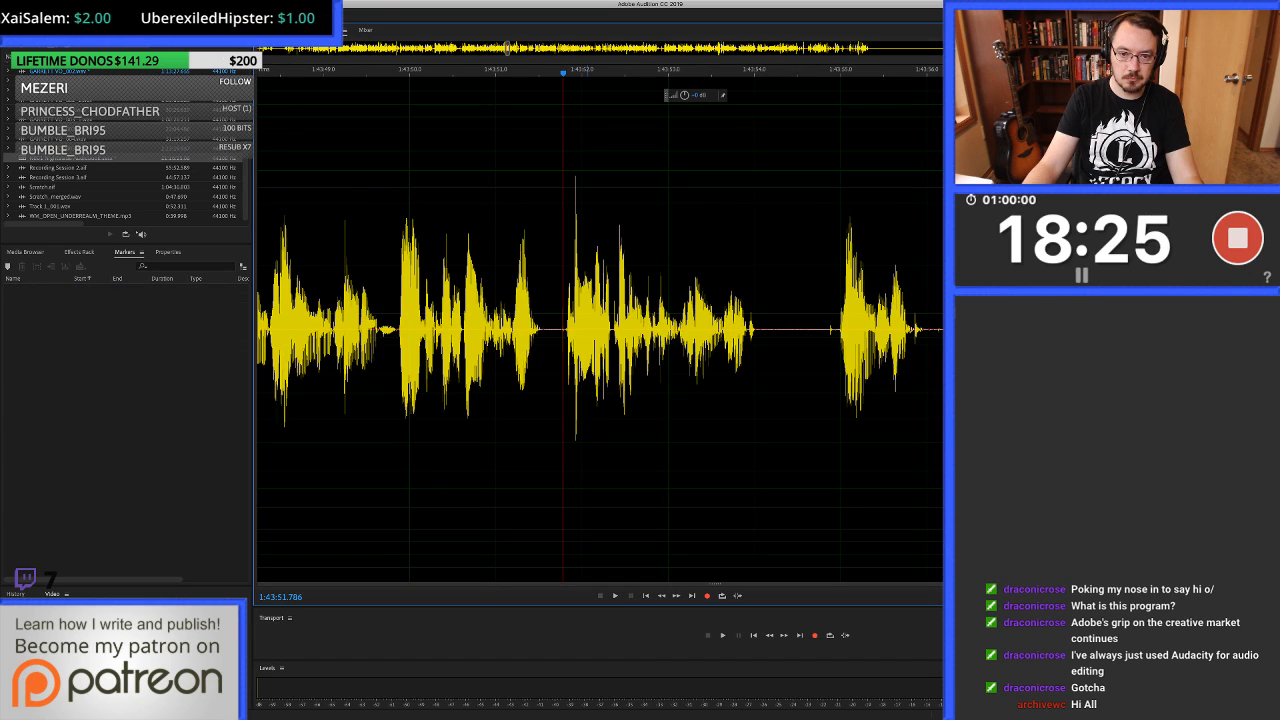
{"action": "scroll", "coordinate": [535, 330], "scroll_direction": "up", "scroll_amount": 5}
{"action": "scroll", "coordinate": [690, 330], "scroll_direction": "up", "scroll_amount": 2}
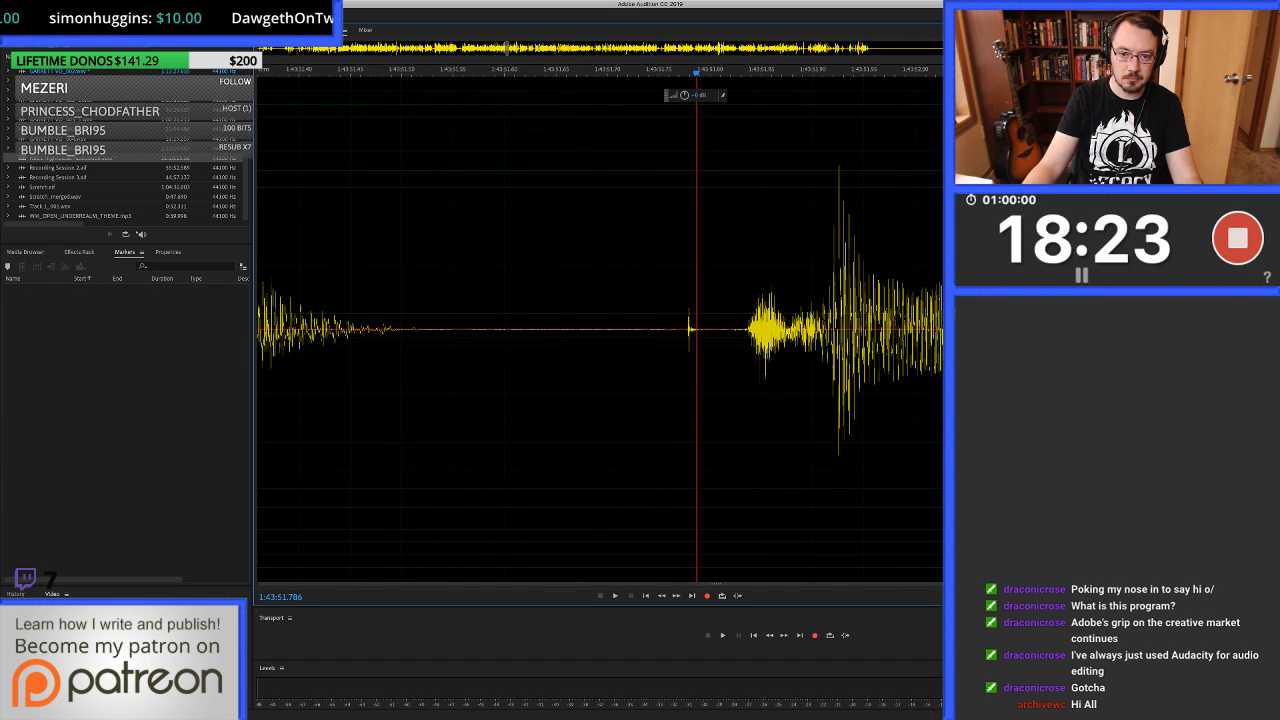
{"action": "mouse_move", "coordinate": [679, 330]}
{"action": "left_mouse_down"}
{"action": "mouse_move", "coordinate": [741, 330]}
{"action": "mouse_move", "coordinate": [708, 330]}
{"action": "left_mouse_up"}
{"action": "key", "text": "super+u"}
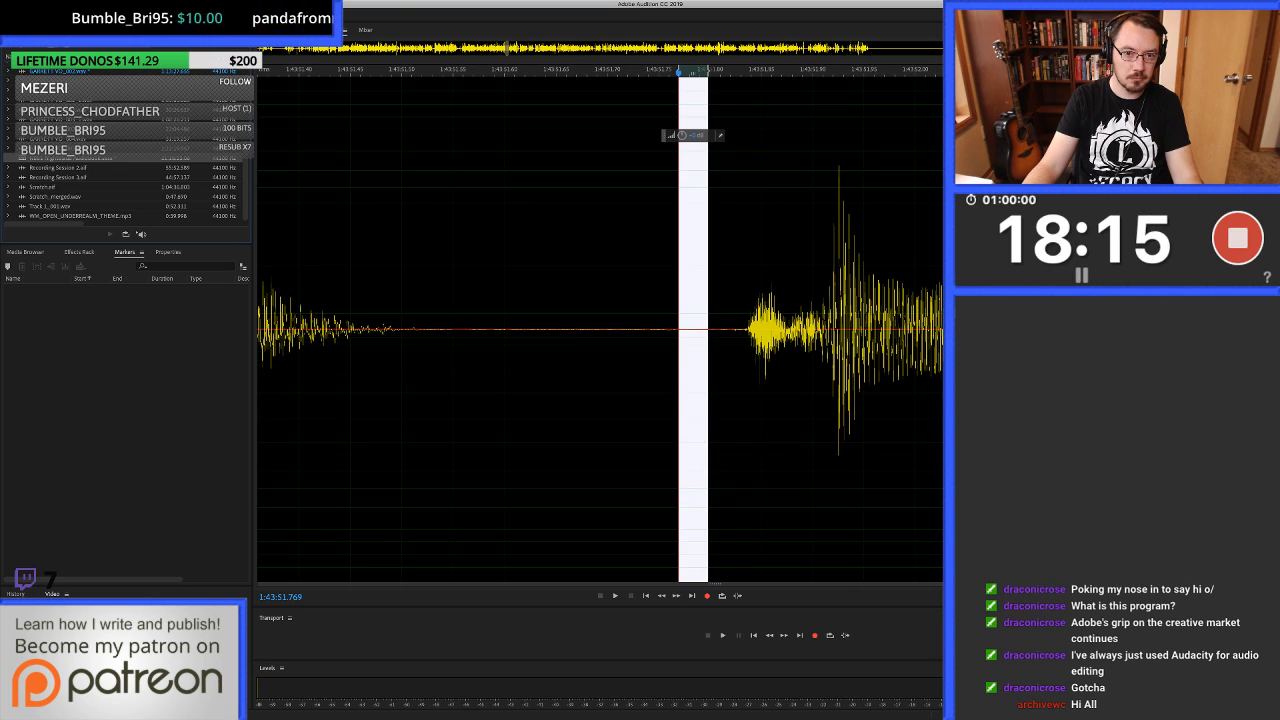
Return to the multitrack session and replay from about 1:43:49.8 into the pause near 1:43:54.
{"action": "key", "text": "0"}
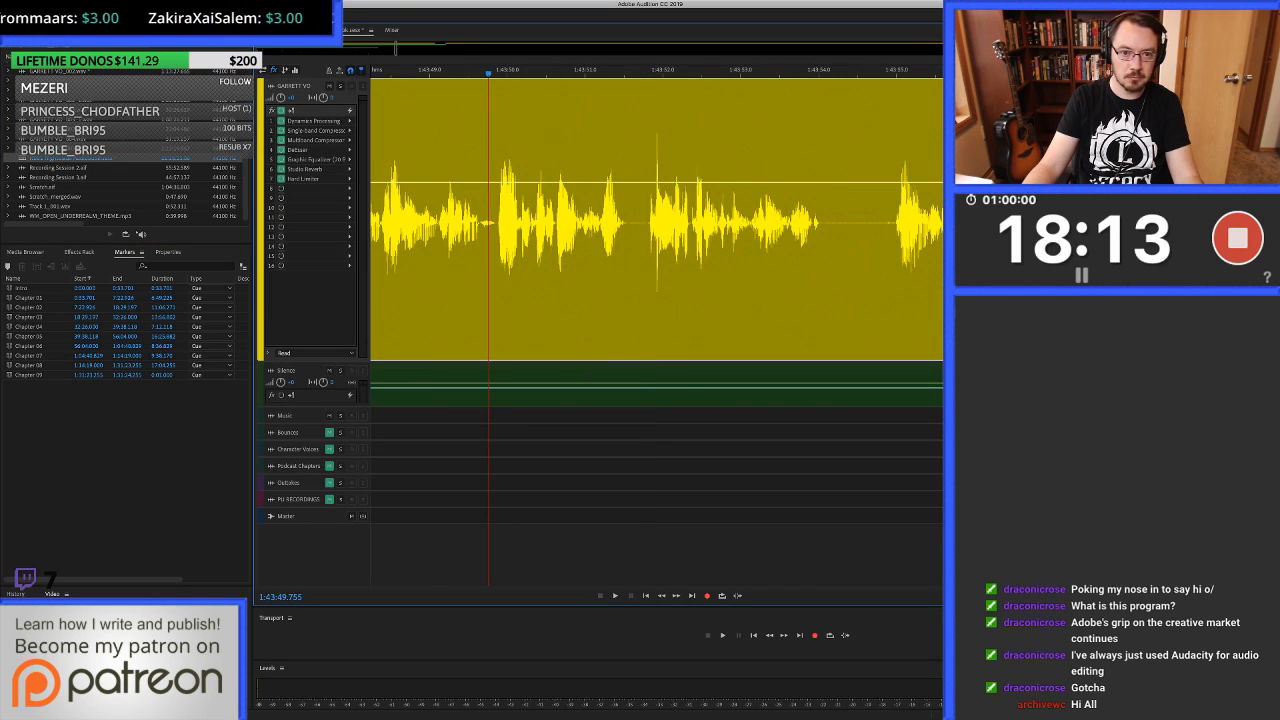
{"action": "key", "text": "space"}
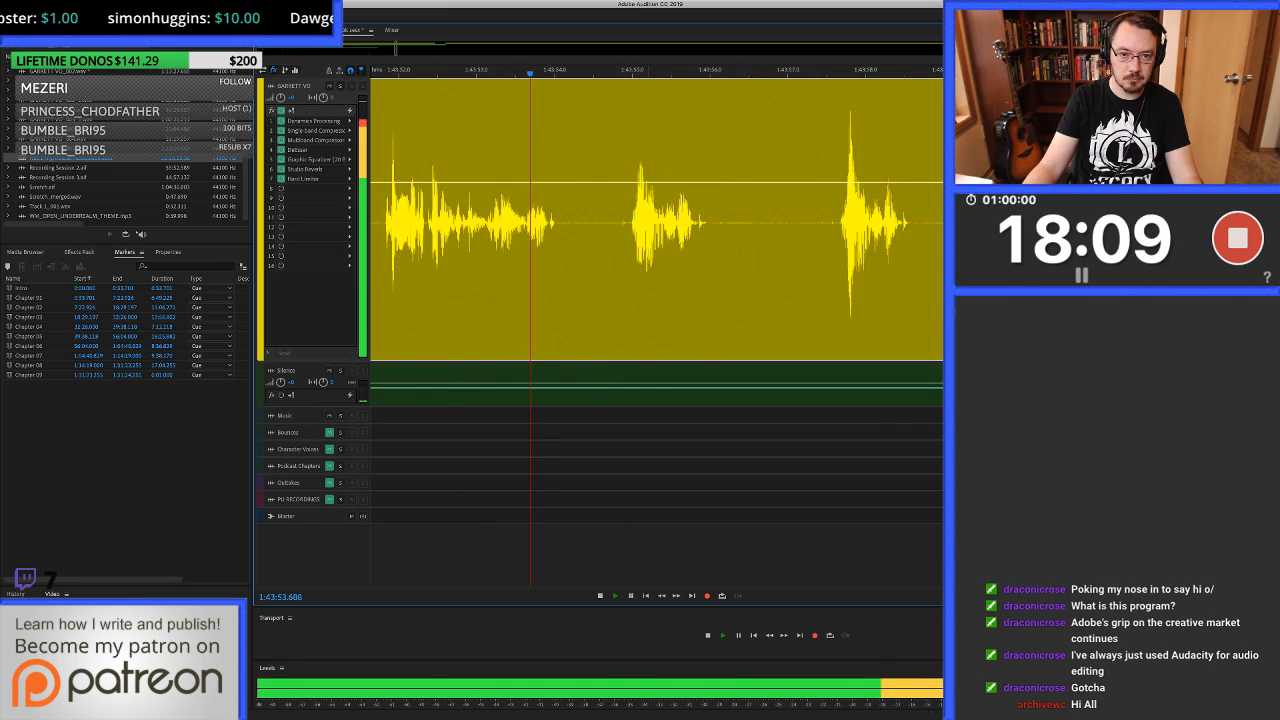
{"action": "key", "text": "space"}
Cut out the noise in the pause before 1:43:55 and fill about 1:43:54.21 to 1:43:54.96 with clean silence.
{"action": "key", "text": "equal"}
{"action": "left_click_drag", "start_coordinate": [623, 220], "coordinate": [631, 220]}
{"action": "key", "text": "Delete"}
{"action": "left_click_drag", "start_coordinate": [529, 220], "coordinate": [637, 220]}
{"action": "left_click_drag", "start_coordinate": [583, 385], "coordinate": [583, 222]}
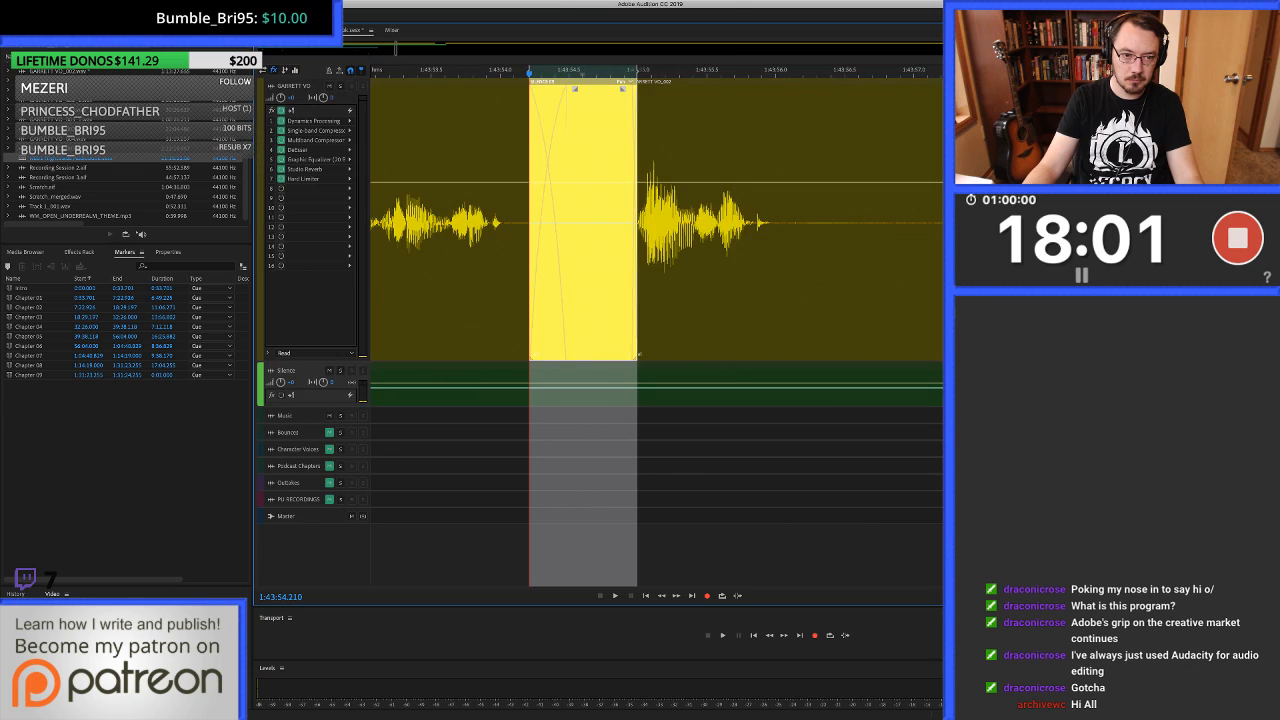
Replay the edited pause from about 1:43:53, and listen again from 1:43:54.96 to about 1:44:00 to compare the takes.
{"action": "left_click", "coordinate": [378, 222]}
{"action": "key", "text": "space"}
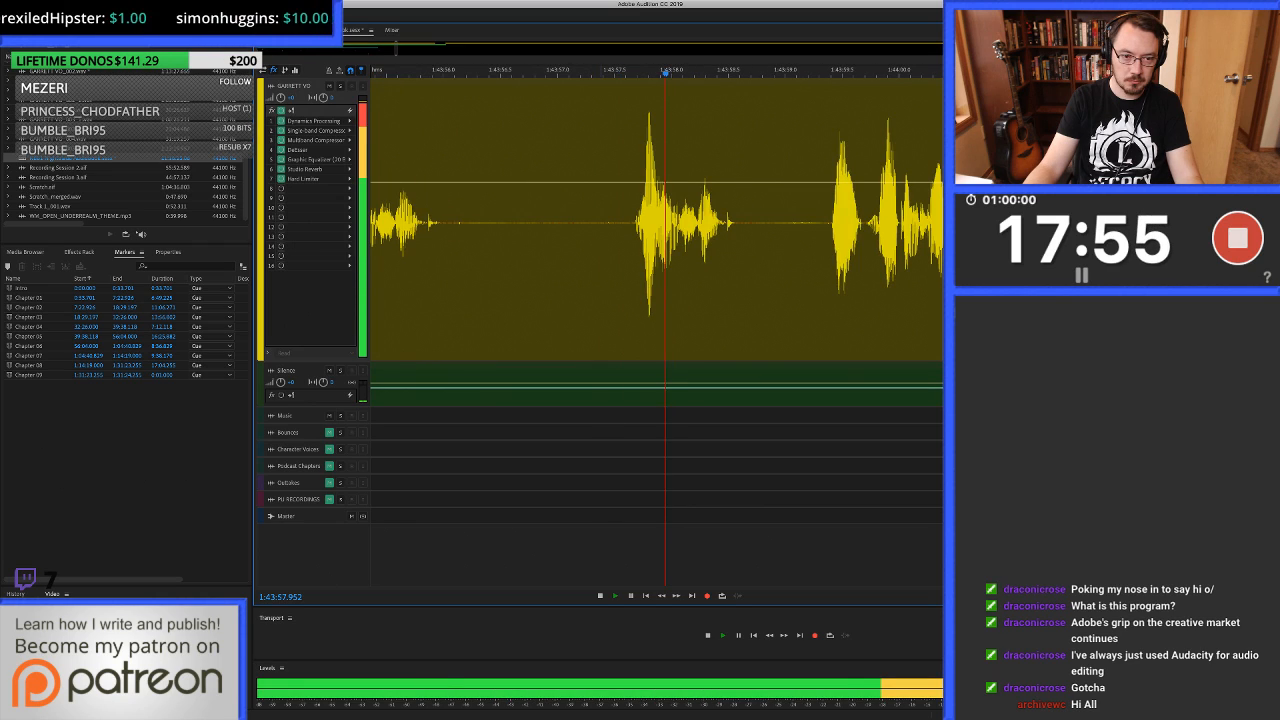
{"action": "key", "text": "space"}
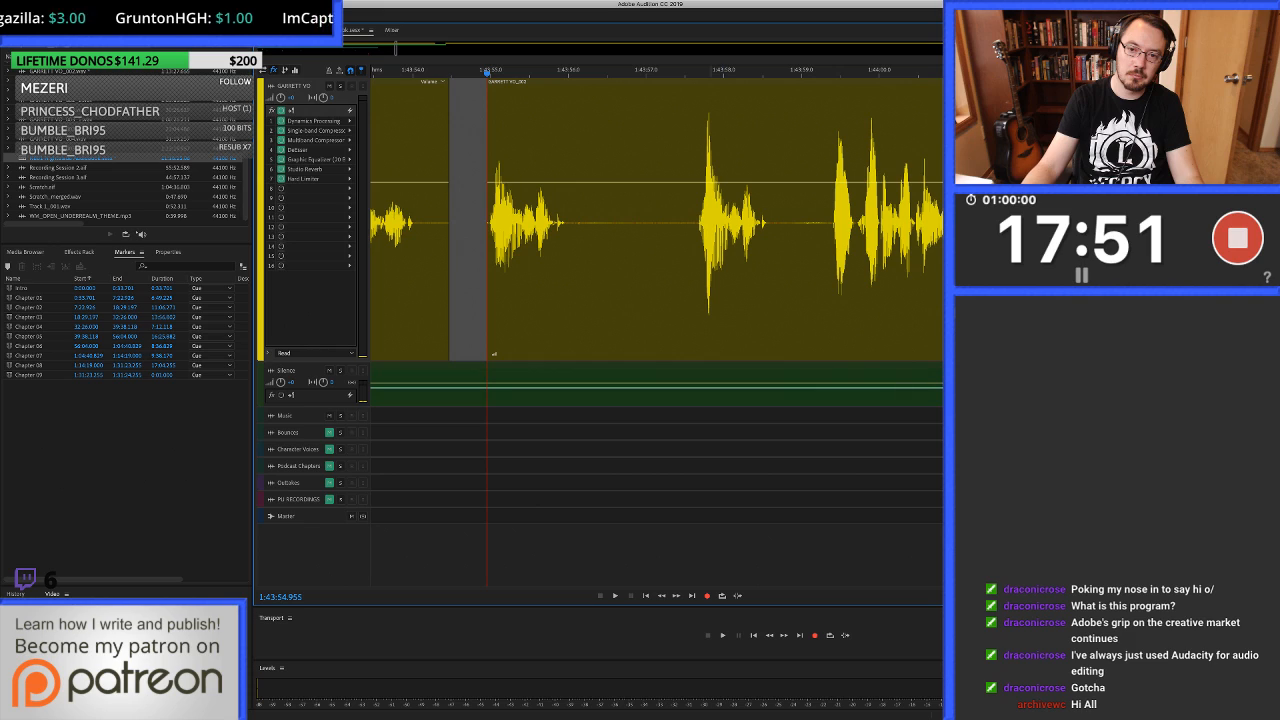
{"action": "key", "text": "space"}
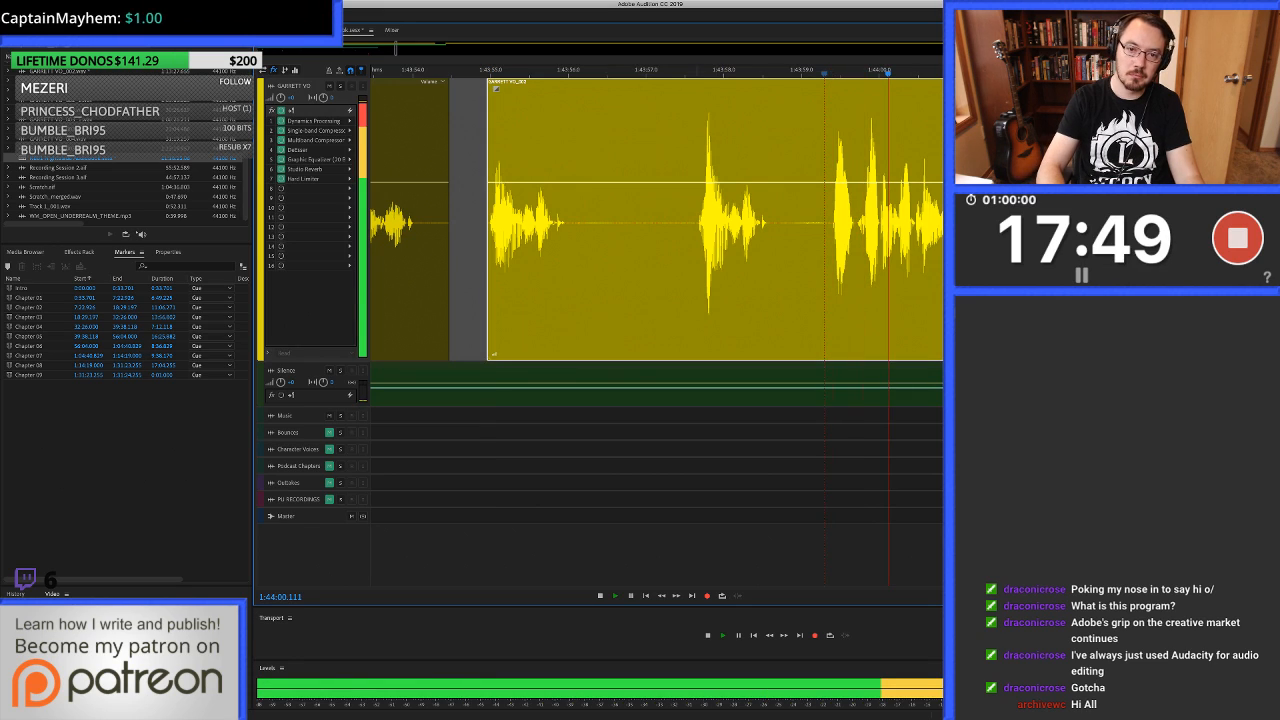
{"action": "key", "text": "space"}
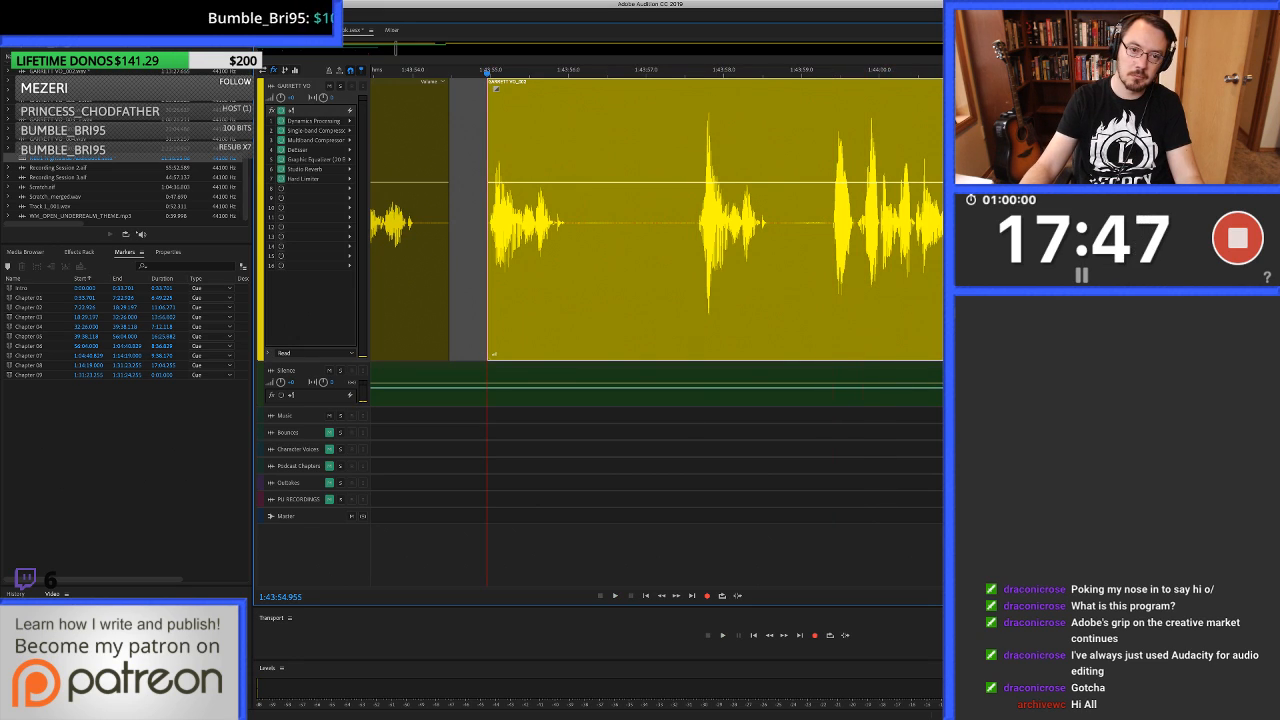
Ripple-delete the unwanted take from about 1:43:54.96 to 1:43:57.6 and fill the gap before it from 1:43:54.27 with clean silence.
{"action": "left_click_drag", "start_coordinate": [696, 250], "coordinate": [487, 250]}
{"action": "key", "text": "Delete"}
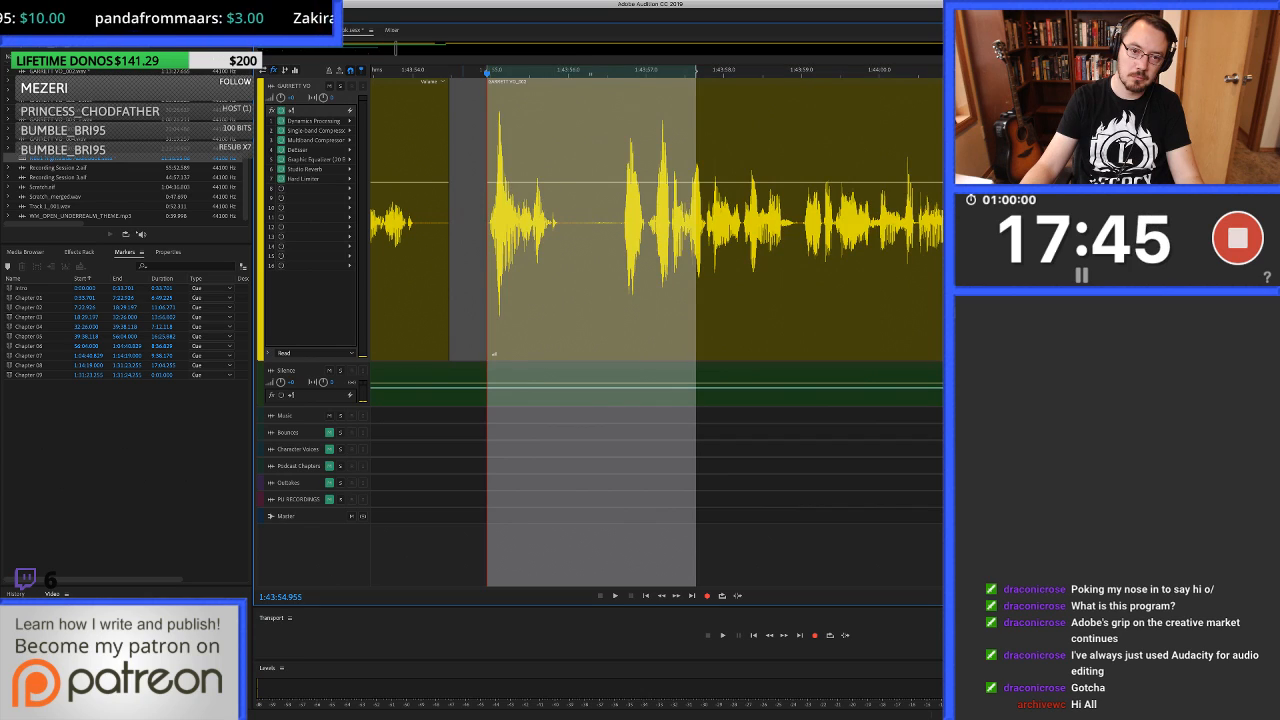
{"action": "scroll", "coordinate": [463, 250], "scroll_direction": "up", "scroll_amount": 3}
{"action": "left_click_drag", "start_coordinate": [526, 354], "coordinate": [393, 354]}
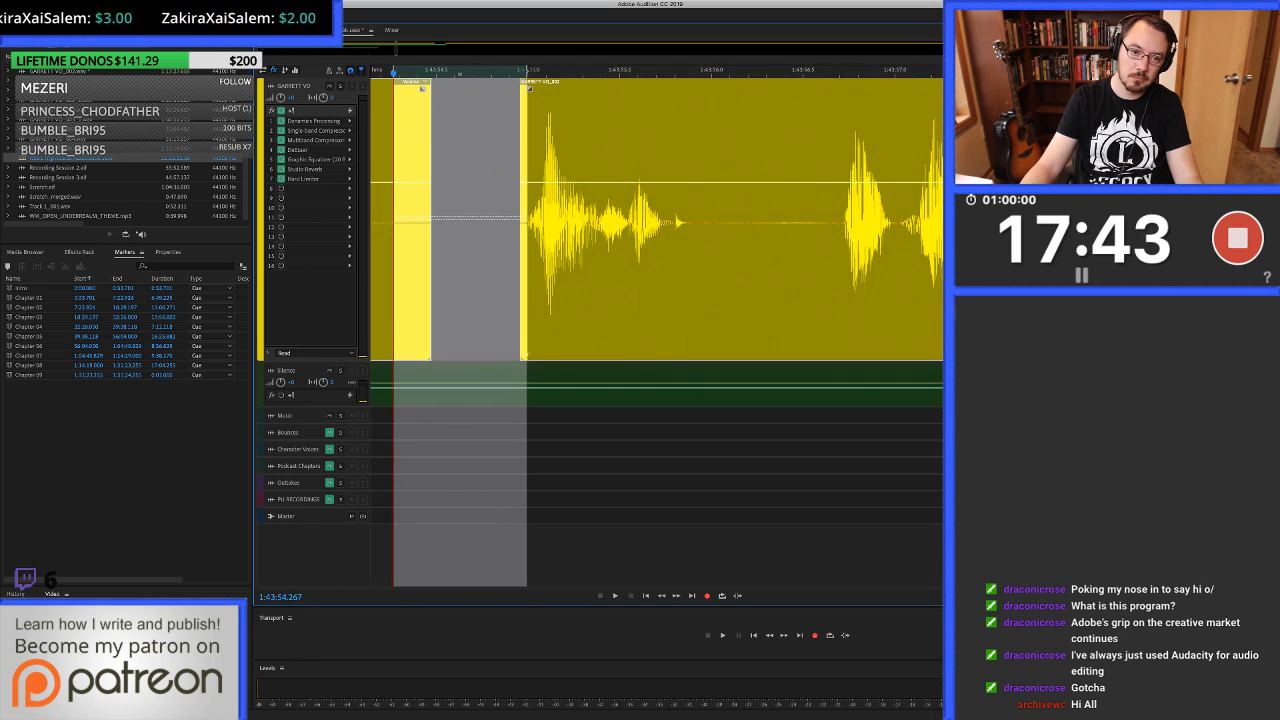
{"action": "left_click_drag", "start_coordinate": [460, 385], "coordinate": [460, 250]}
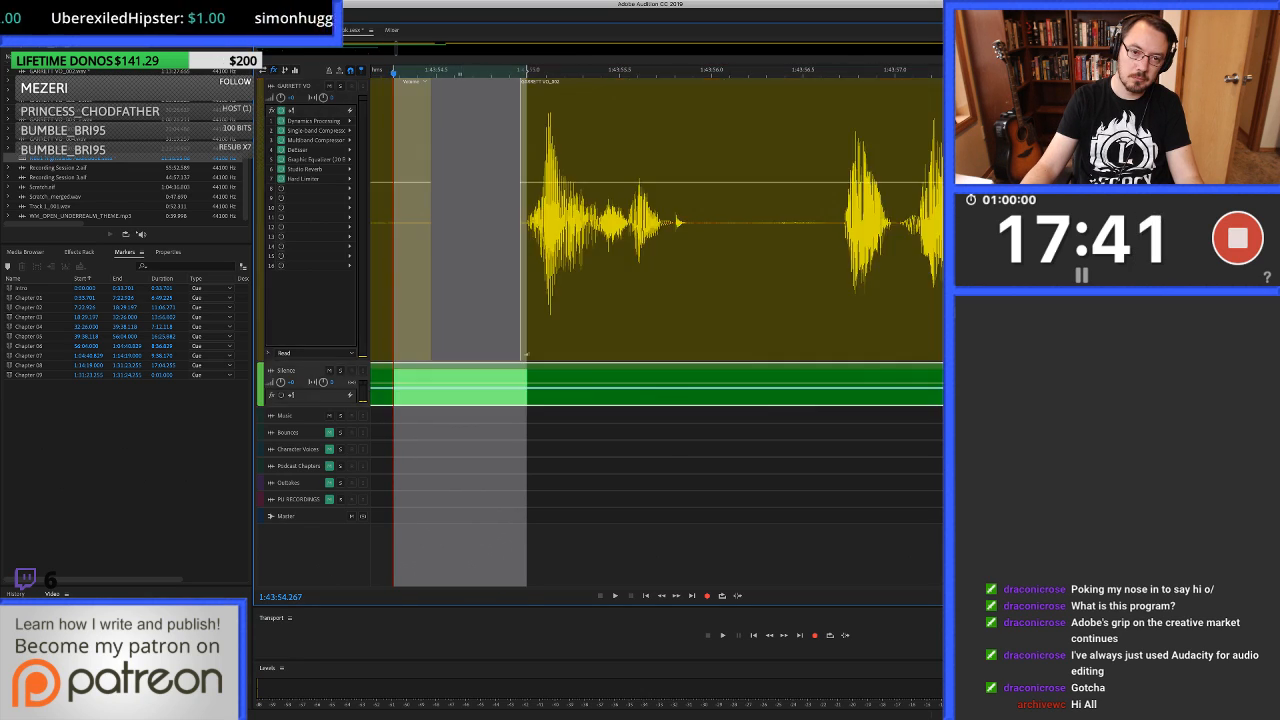
Replay from about 1:43:52.5 across the edit and listen on to about 1:44:08.
{"action": "scroll", "coordinate": [690, 222], "scroll_direction": "down", "scroll_amount": 3}
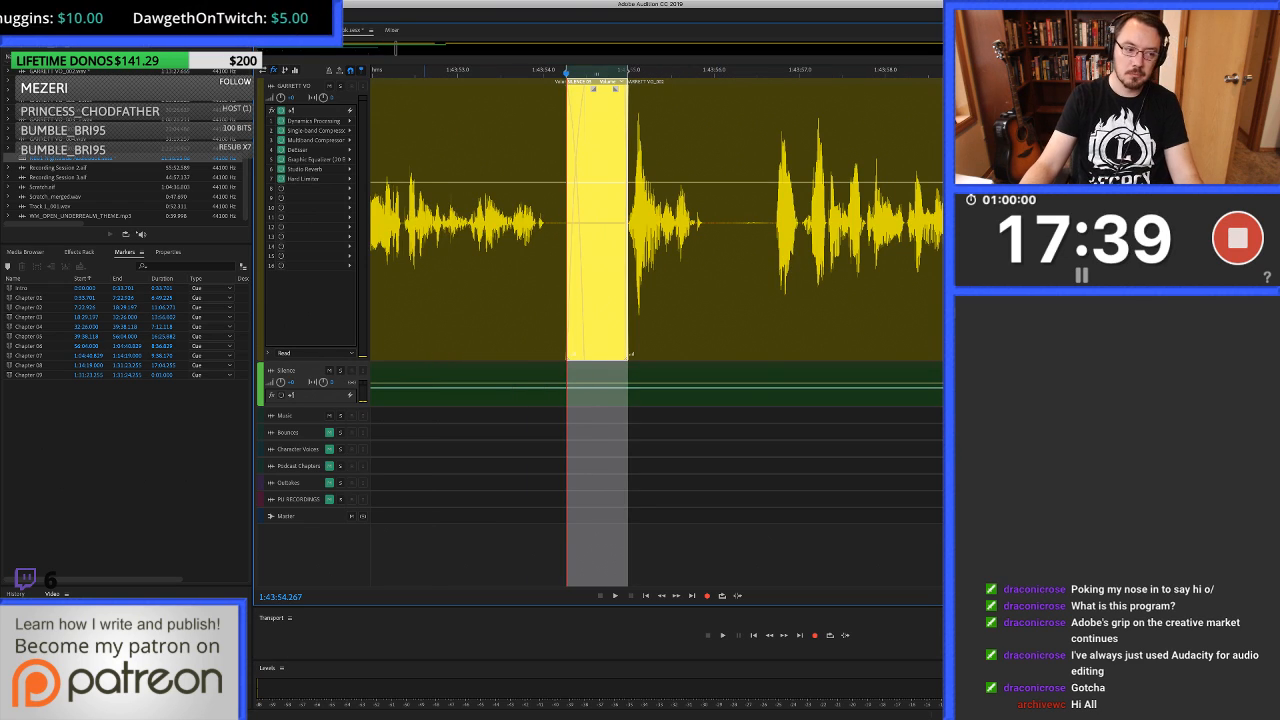
{"action": "left_click", "coordinate": [417, 280]}
{"action": "key", "text": "space"}
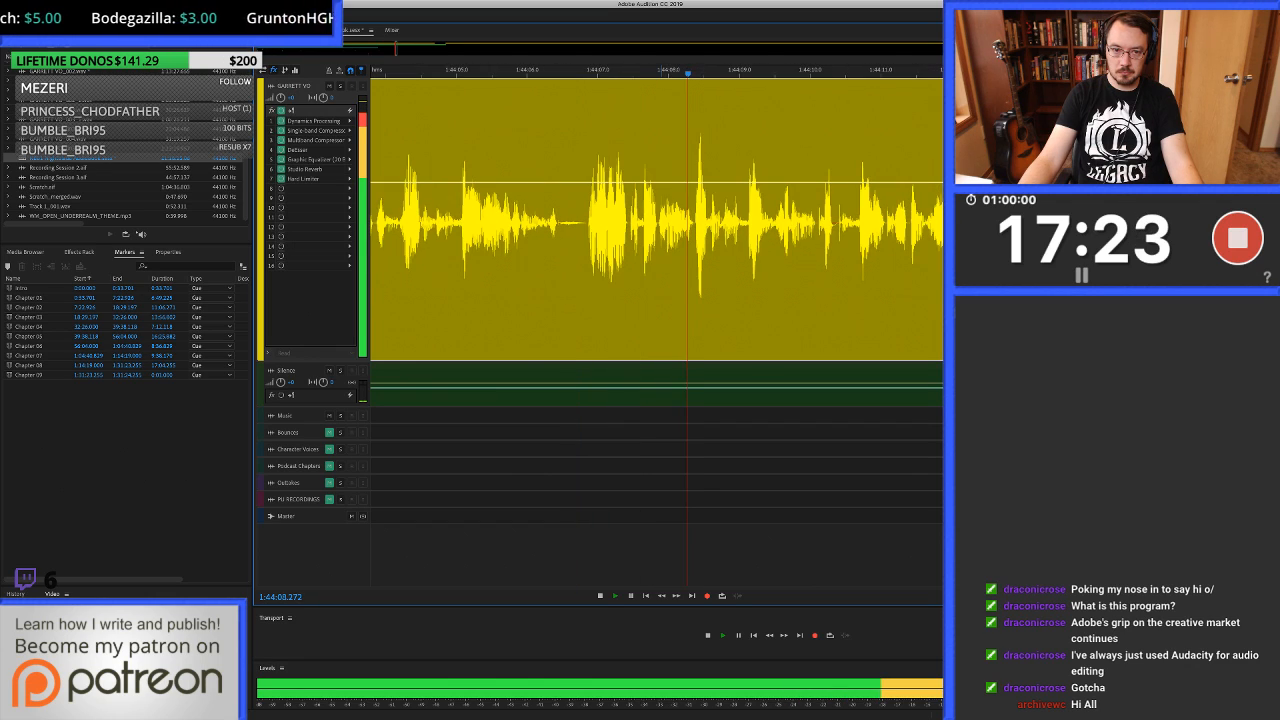
{"action": "key", "text": "space"}
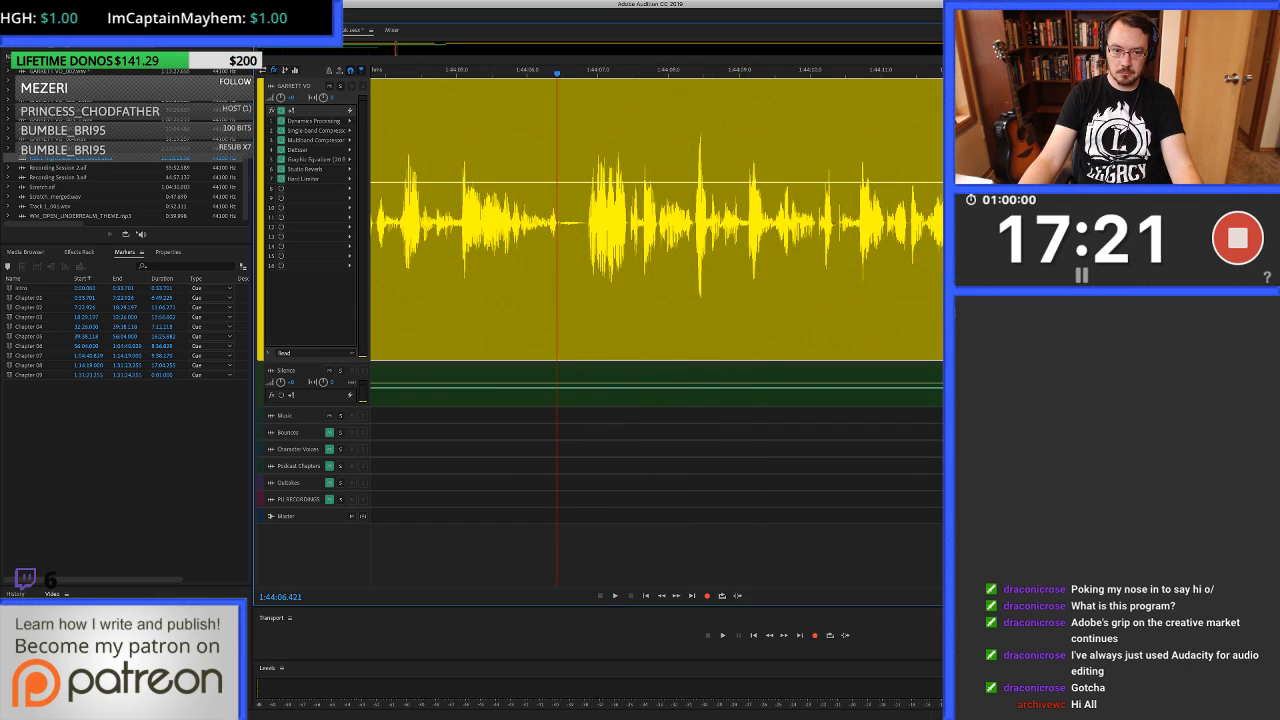
Heal the click from about 1:44:06.43 to 1:44:06.47 in the waveform editor, just after the word ends.
{"action": "key", "text": "9"}
{"action": "key", "text": "="}
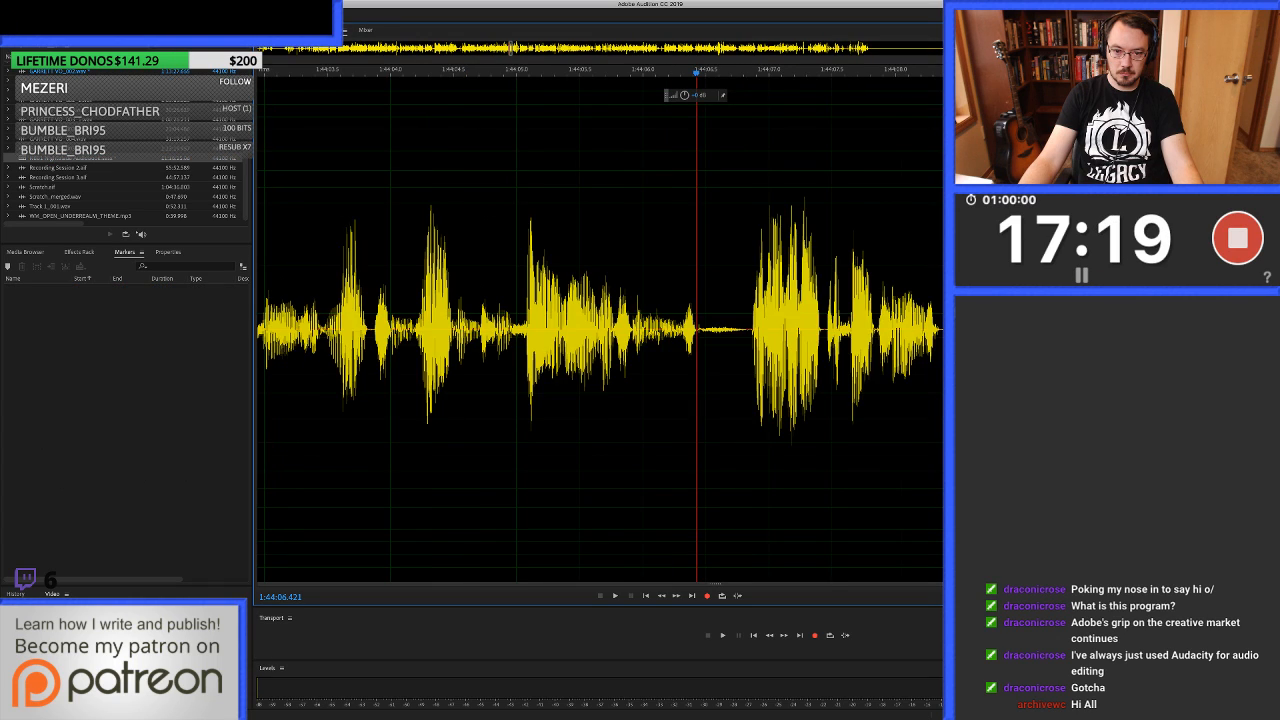
{"action": "key", "text": "="}
{"action": "key", "text": "="}
{"action": "left_click_drag", "start_coordinate": [703, 330], "coordinate": [729, 330]}
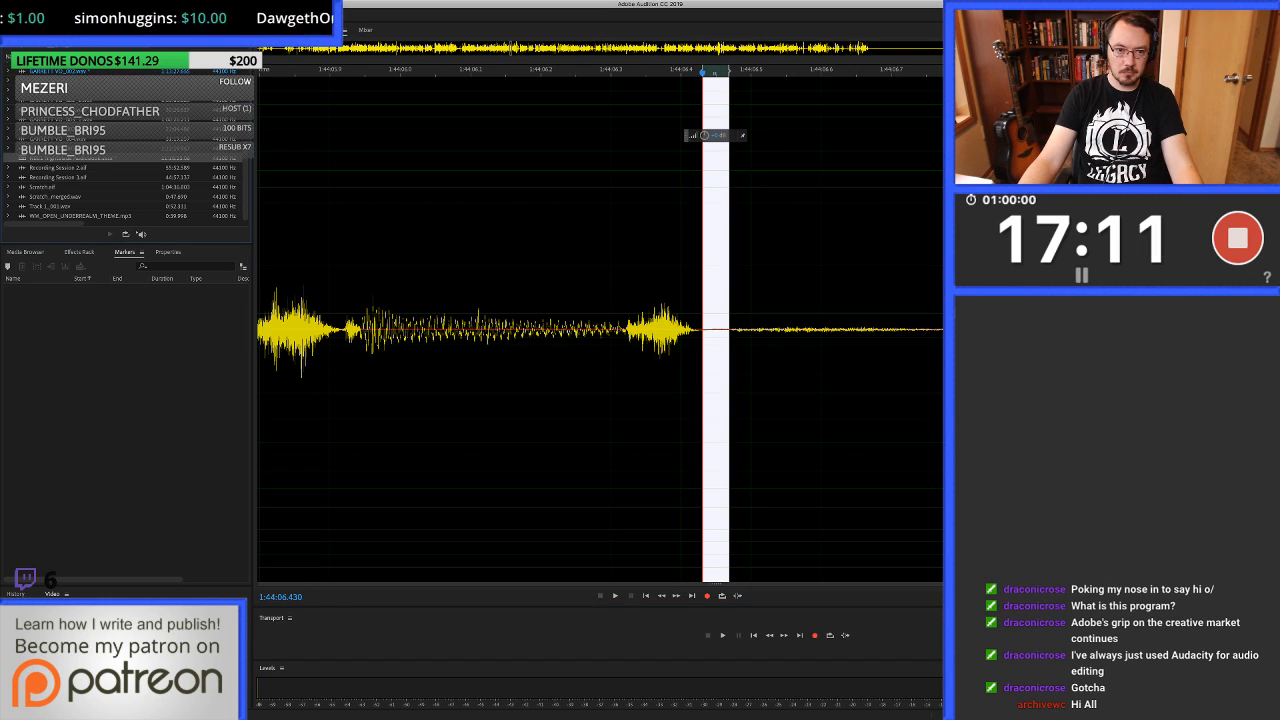
Return to the multitrack session and listen on to about 1:44:14.4.
{"action": "key", "text": "0"}
{"action": "key", "text": "space"}
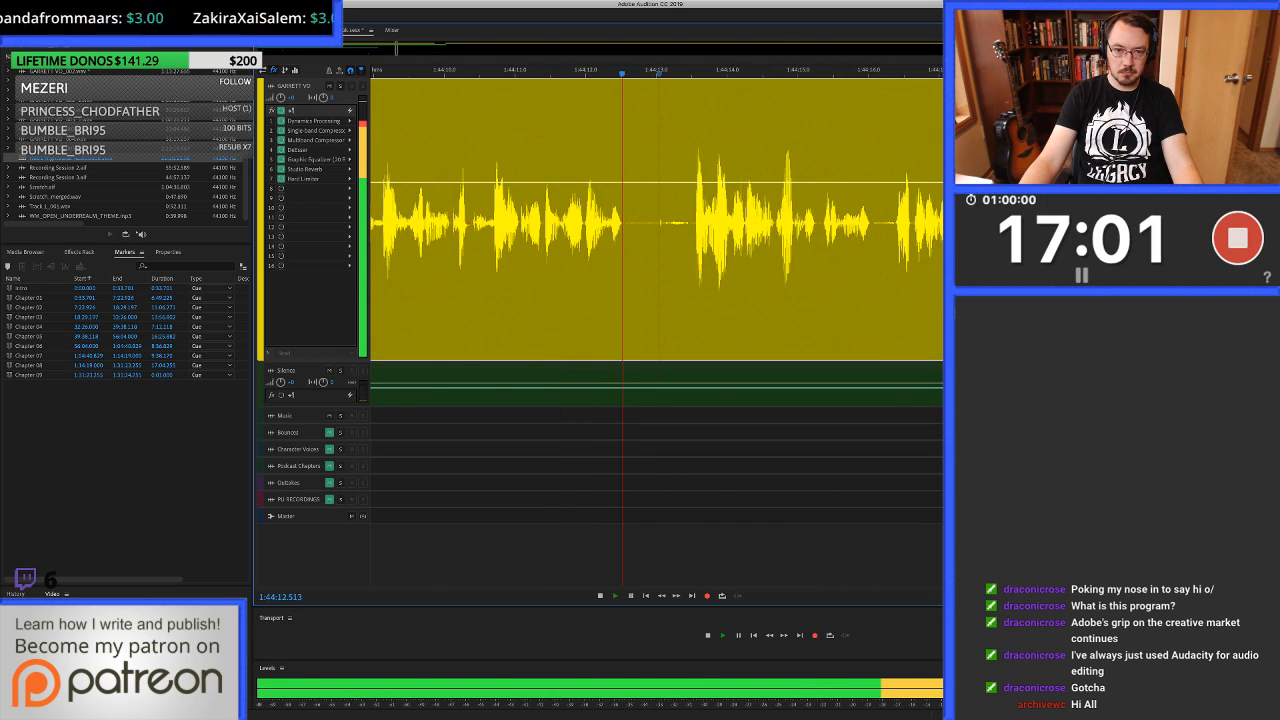
{"action": "key", "text": "space"}
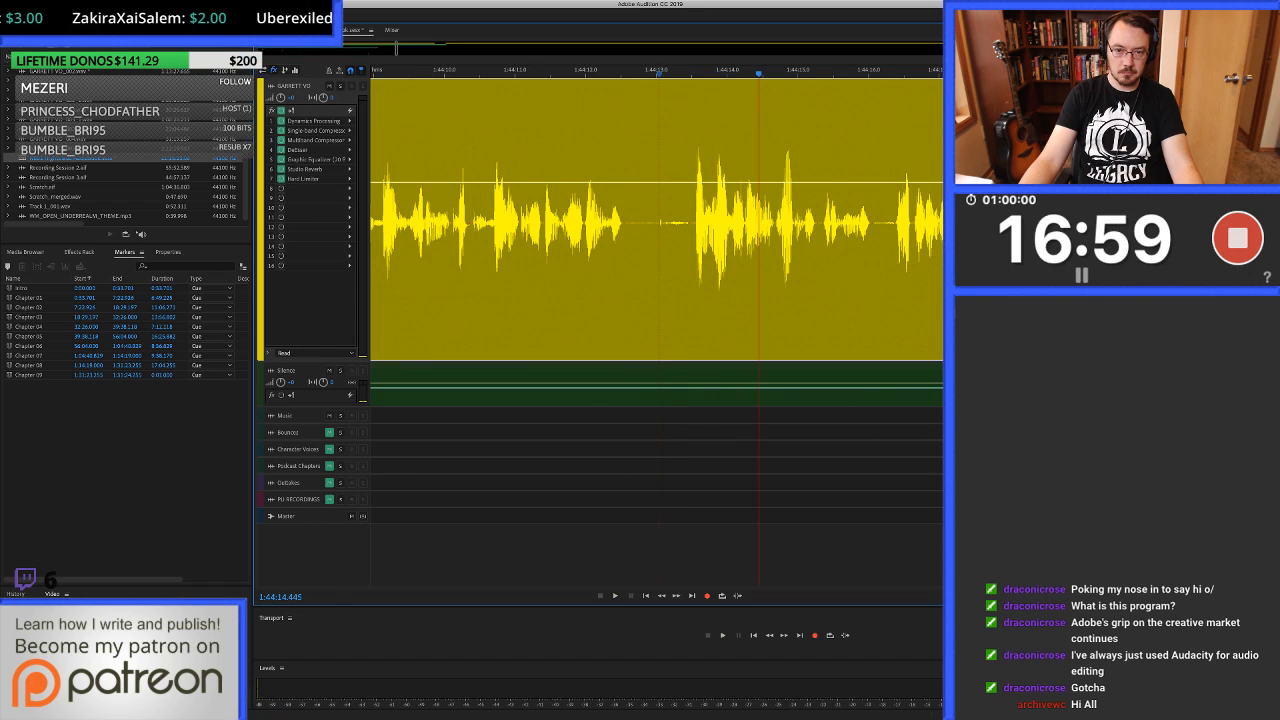
Ripple-delete about 1:44:13.23 to 1:44:13.48 and fill the remaining pause from about 1:44:12.60 to 1:44:13.30 with clean silence.
{"action": "left_click_drag", "start_coordinate": [716, 220], "coordinate": [682, 220]}
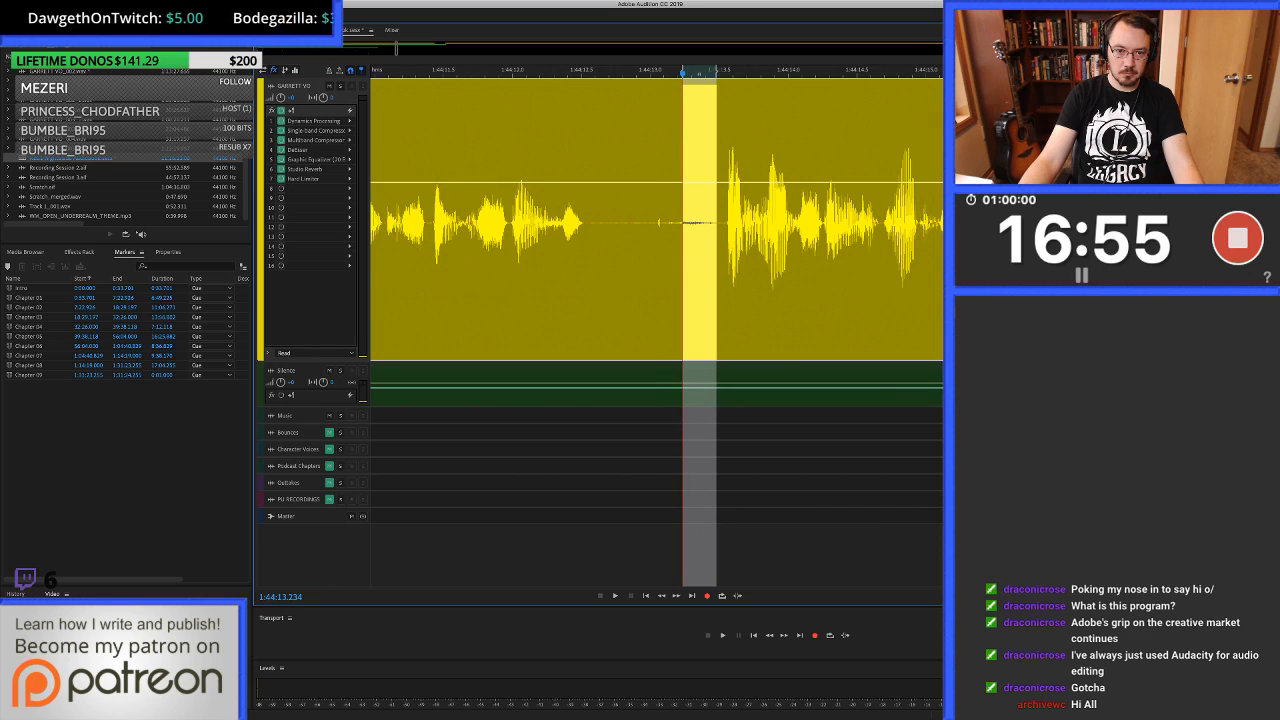
{"action": "key", "text": "shift+BackSpace"}
{"action": "left_click", "coordinate": [618, 220]}
{"action": "key", "text": "alt+]"}
{"action": "left_click_drag", "start_coordinate": [595, 278], "coordinate": [691, 278]}
{"action": "left_click_drag", "start_coordinate": [646, 367], "coordinate": [646, 278]}
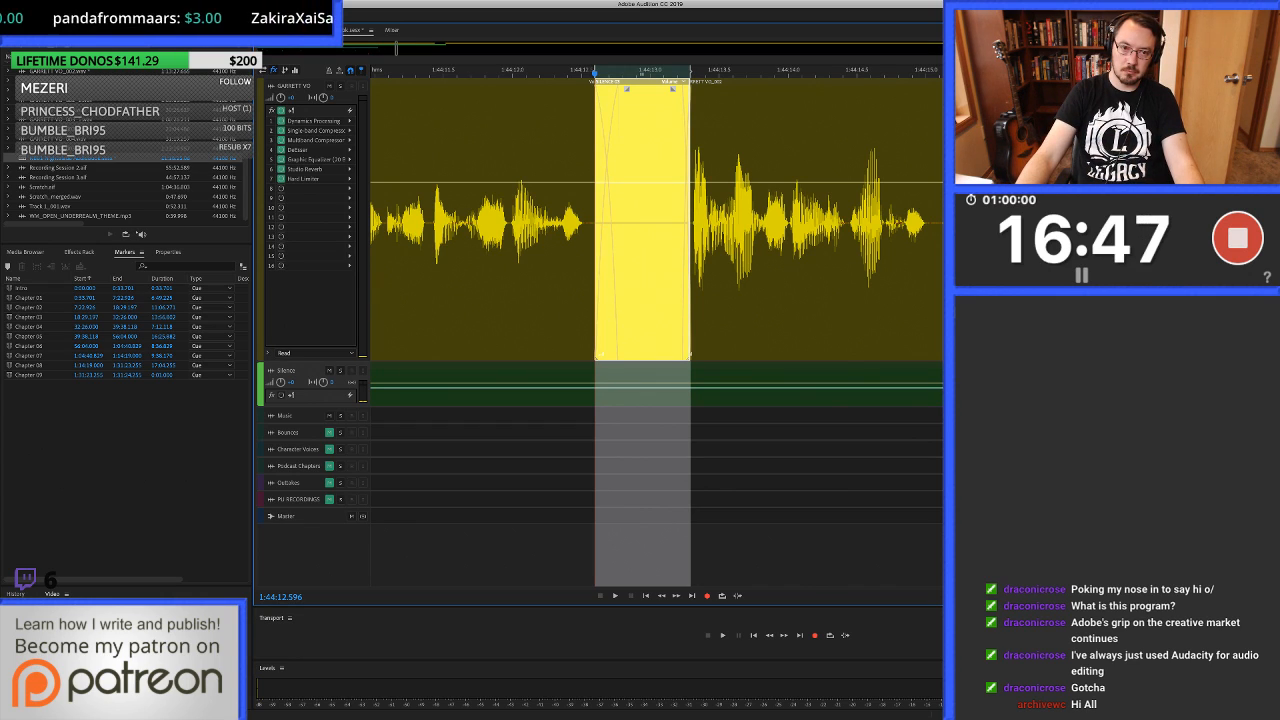
Replay across the silence-filled pause near 1:44:13 and the phrase that follows it.
{"action": "scroll", "coordinate": [644, 278], "scroll_direction": "down", "scroll_amount": 3}
{"action": "left_click", "coordinate": [418, 275]}
{"action": "key", "text": "space"}
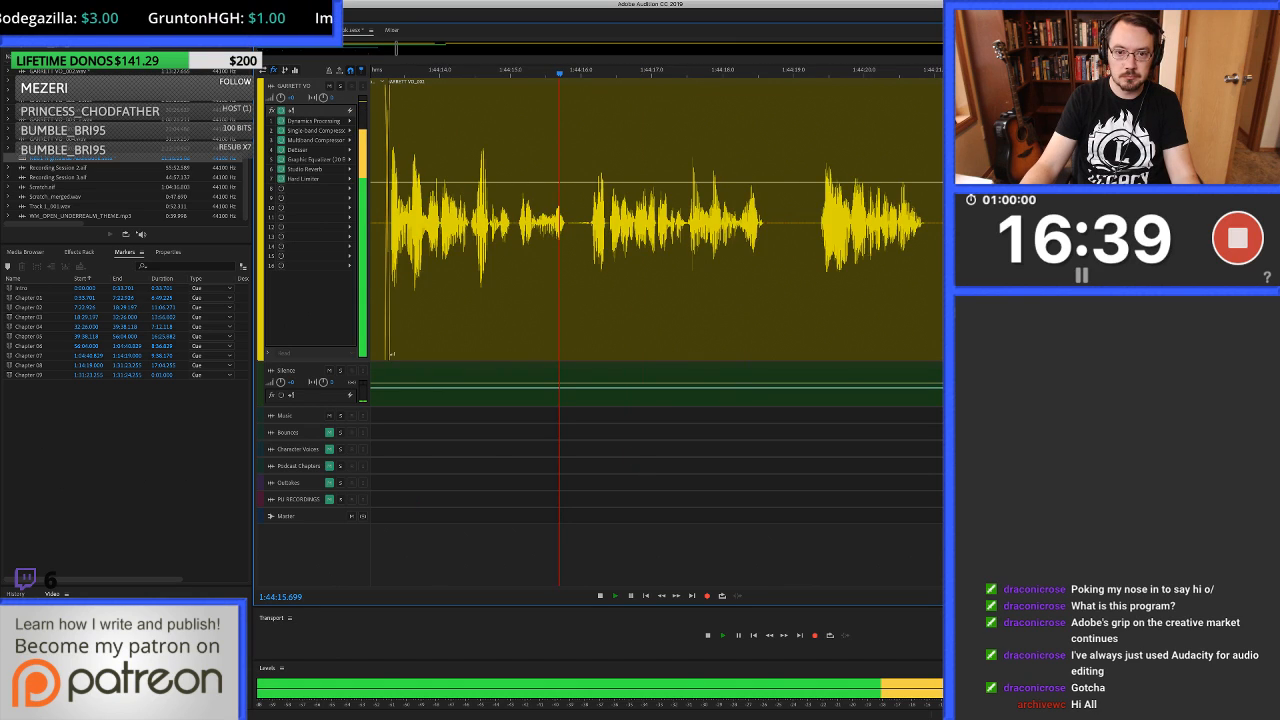
{"action": "key", "text": "space"}
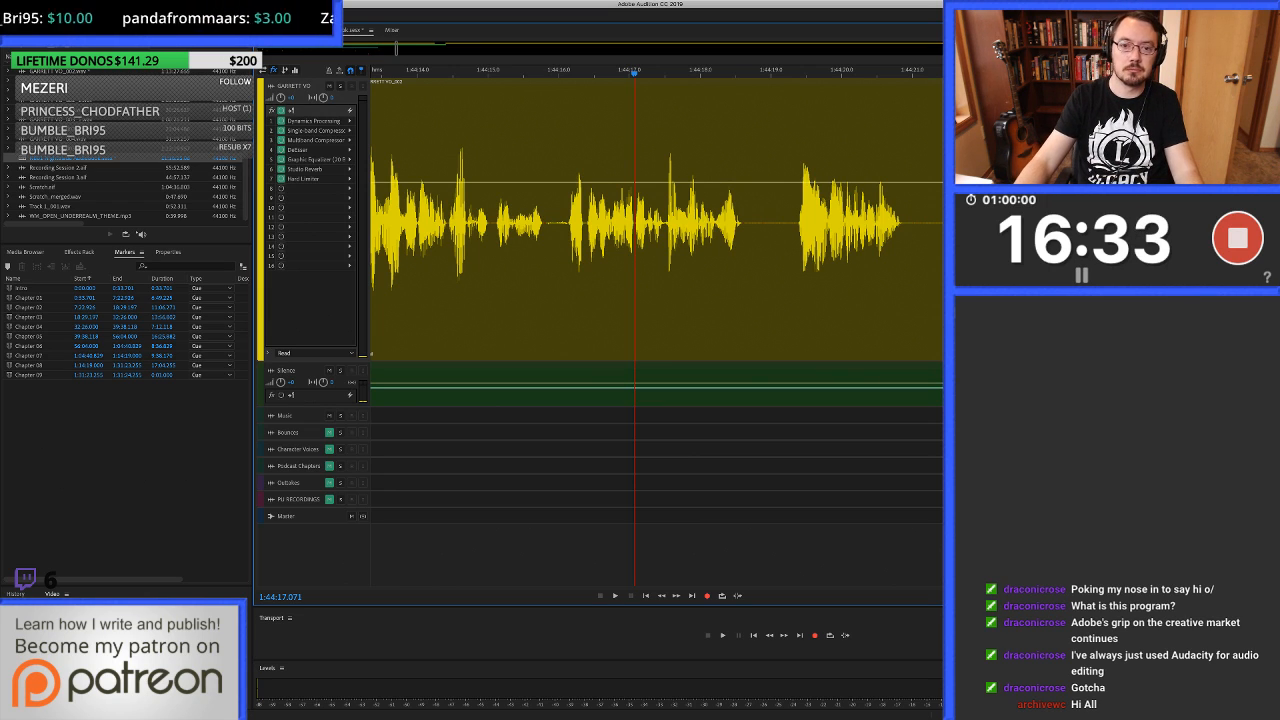
Listen on from about 1:44:17.1 to about 1:44:31, checking the phrases and pauses for noises.
{"action": "key", "text": "space"}
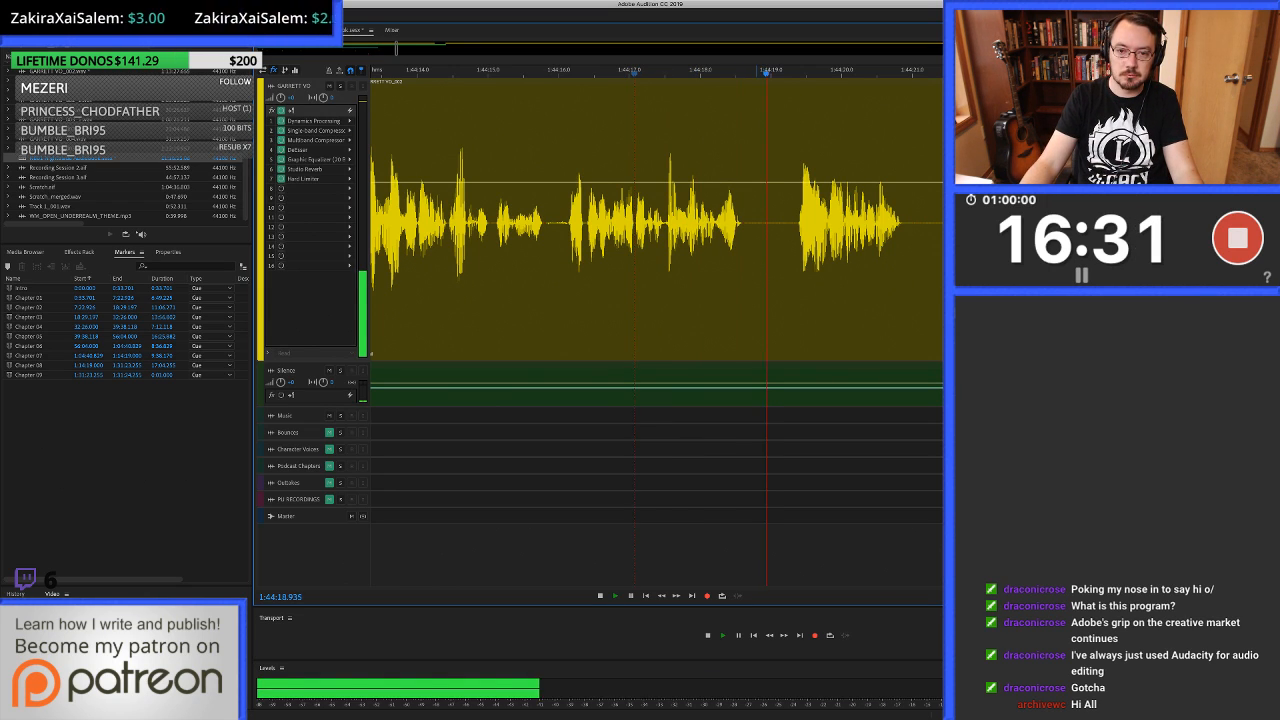
{"action": "scroll", "coordinate": [740, 222], "scroll_direction": "down", "scroll_amount": 2}
{"action": "scroll", "coordinate": [740, 222], "scroll_direction": "right", "scroll_amount": 2}
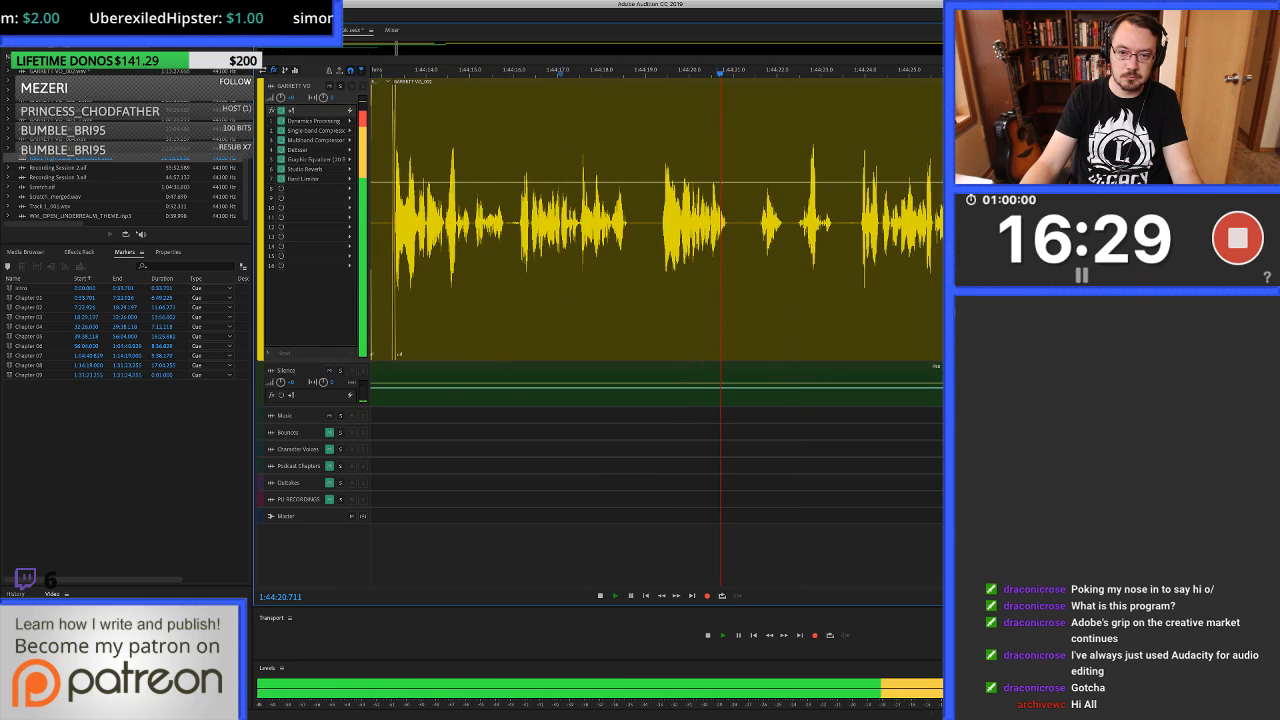
{"action": "scroll", "coordinate": [656, 222], "scroll_direction": "right", "scroll_amount": 2}
{"action": "scroll", "coordinate": [656, 222], "scroll_direction": "right", "scroll_amount": 1}
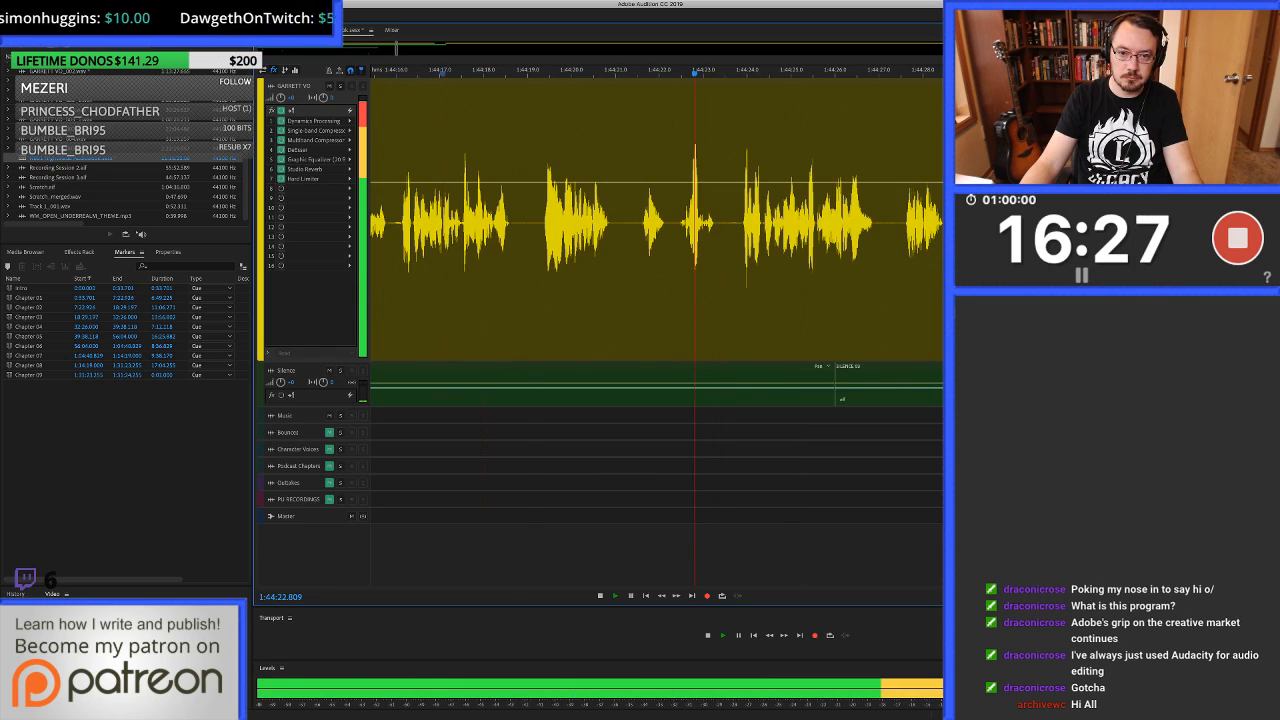
{"action": "scroll", "coordinate": [656, 222], "scroll_direction": "right", "scroll_amount": 3}
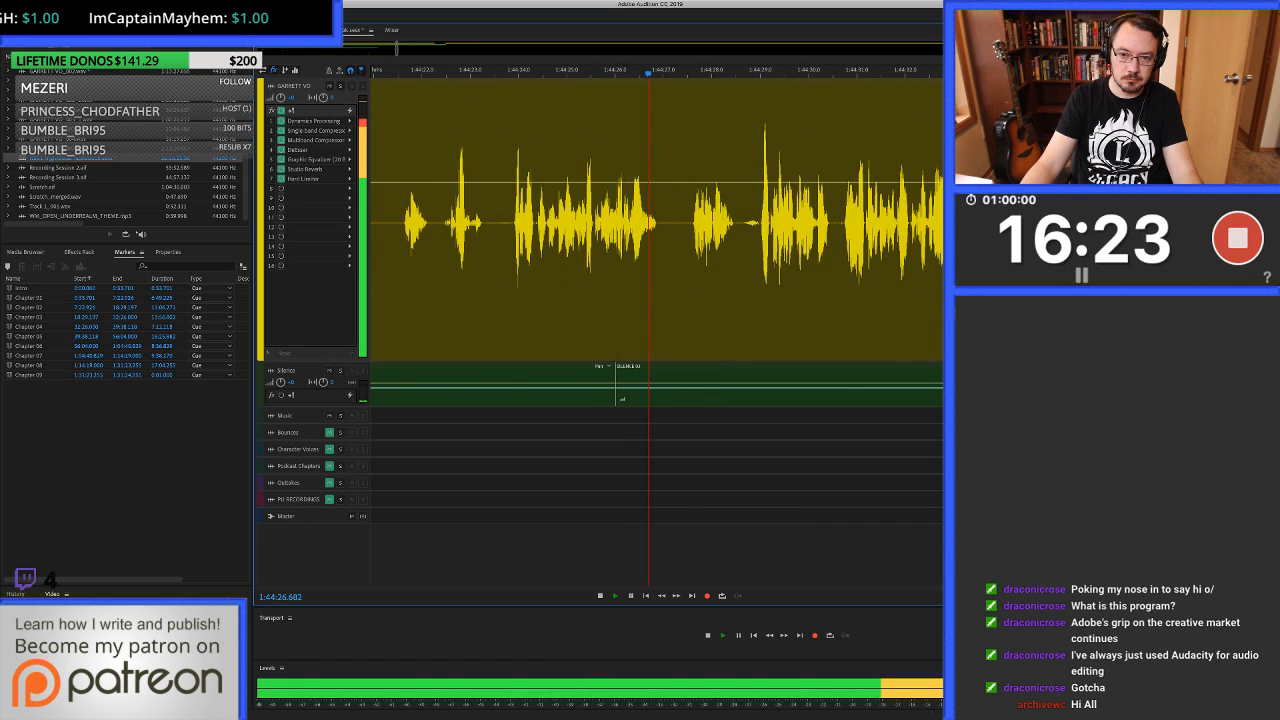
{"action": "key", "text": "="}
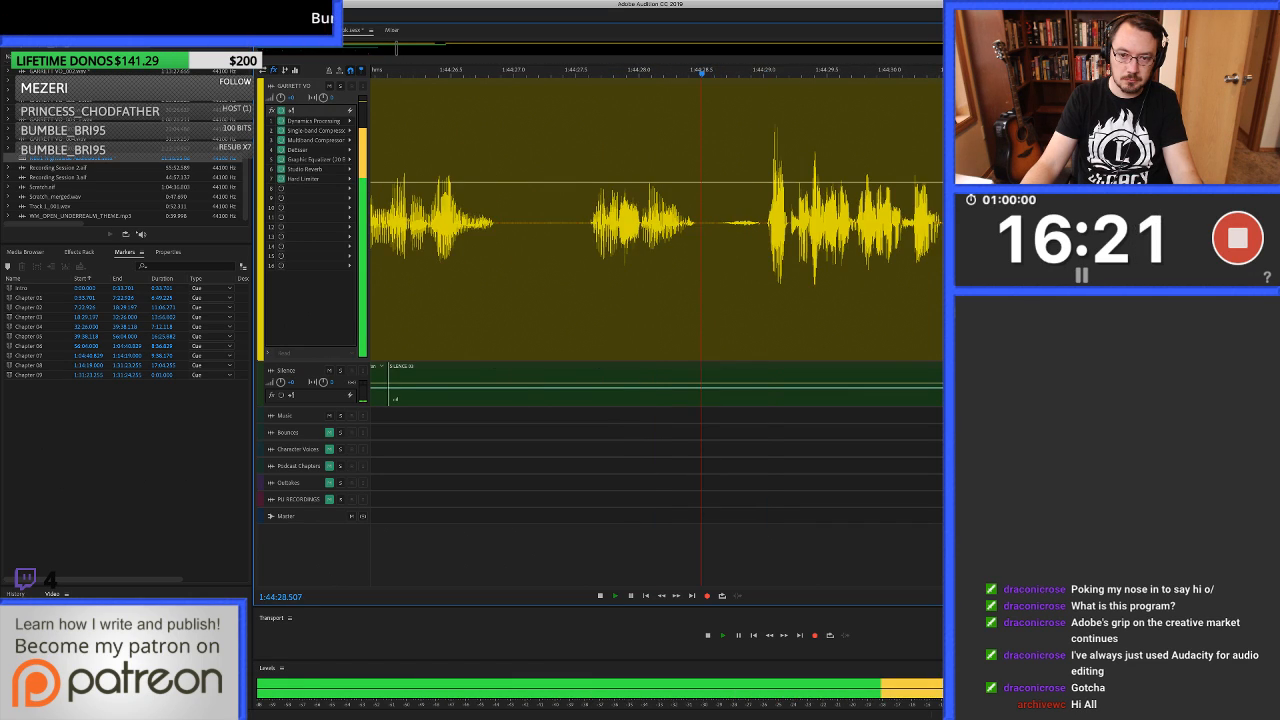
{"action": "key", "text": "minus"}
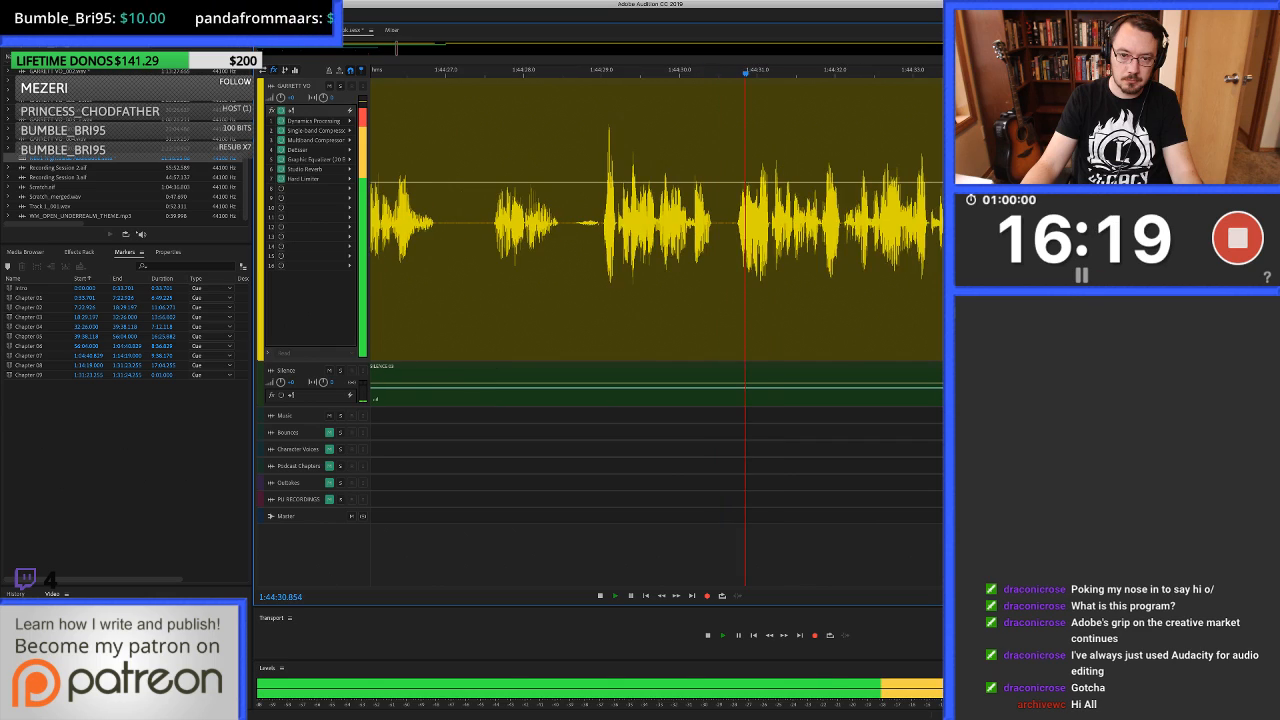
{"action": "key", "text": "space"}
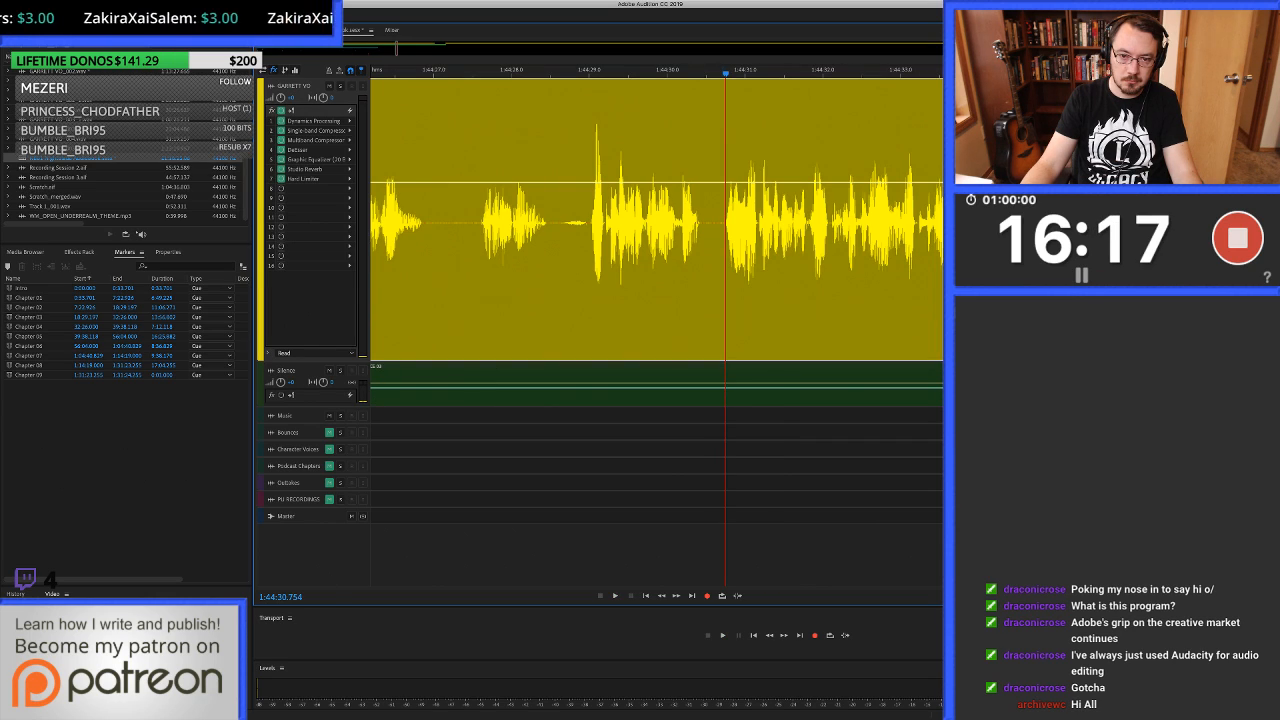
Cut out about 1:44:30.58 to 1:44:30.72 in the short pause and paste clean silence over about 1:44:30.50 to 1:44:30.74.
{"action": "scroll", "coordinate": [721, 222], "scroll_direction": "up", "scroll_amount": 5}
{"action": "left_click_drag", "start_coordinate": [668, 250], "coordinate": [727, 250]}
{"action": "key", "text": "Delete"}
{"action": "left_click_drag", "start_coordinate": [633, 250], "coordinate": [736, 250]}
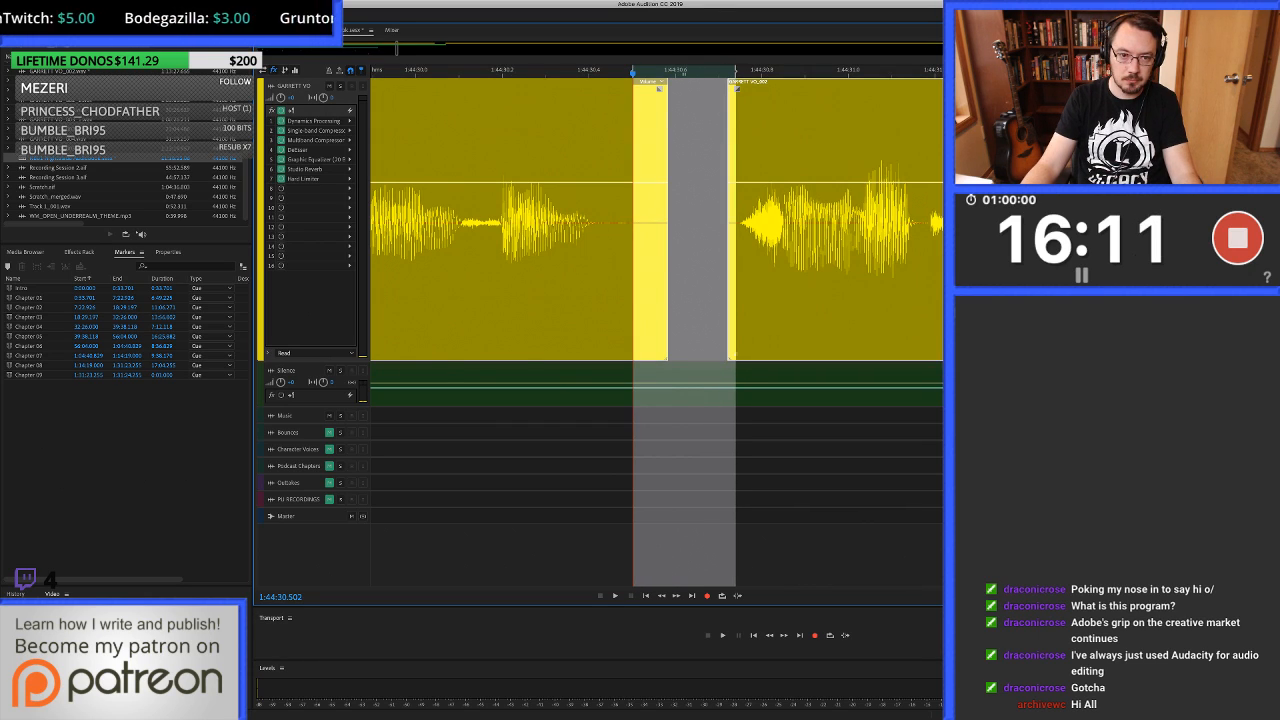
{"action": "key", "text": "super+v"}
Replay from about 1:44:29.6 across the new silence and listen on to about 1:44:35.5.
{"action": "scroll", "coordinate": [582, 250], "scroll_direction": "down", "scroll_amount": 5}
{"action": "left_click", "coordinate": [505, 250]}
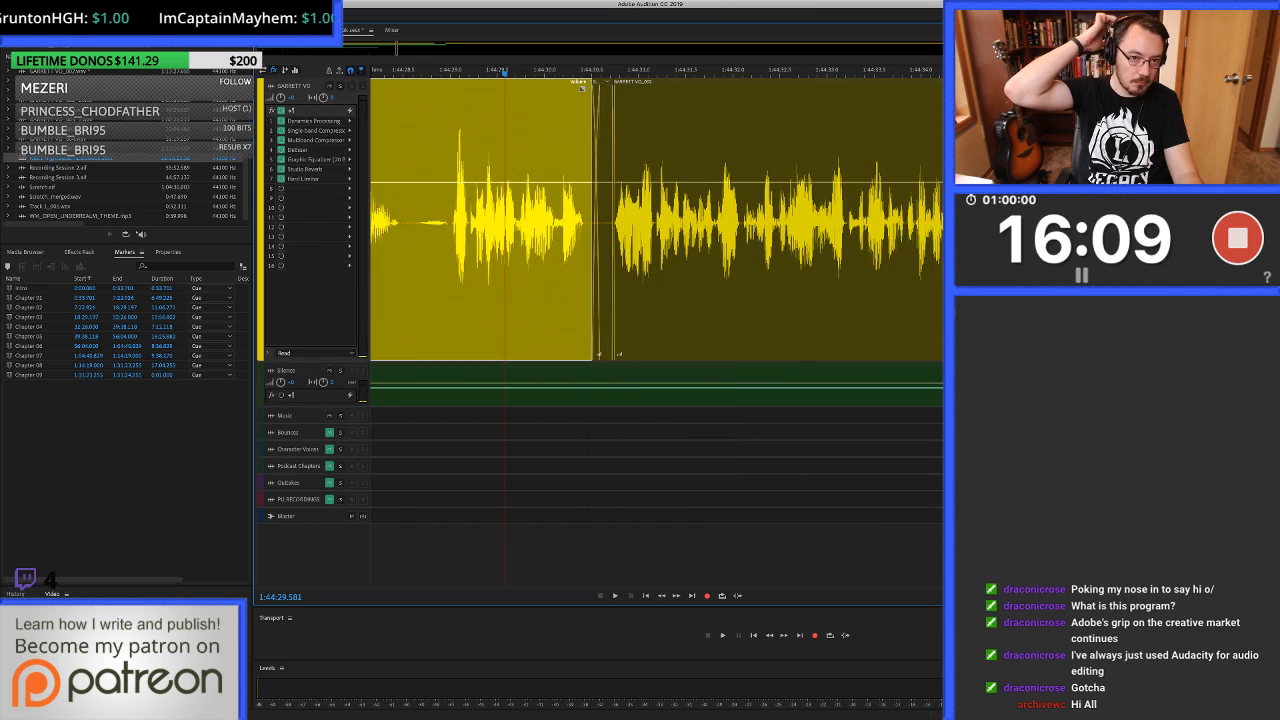
{"action": "key", "text": "space"}
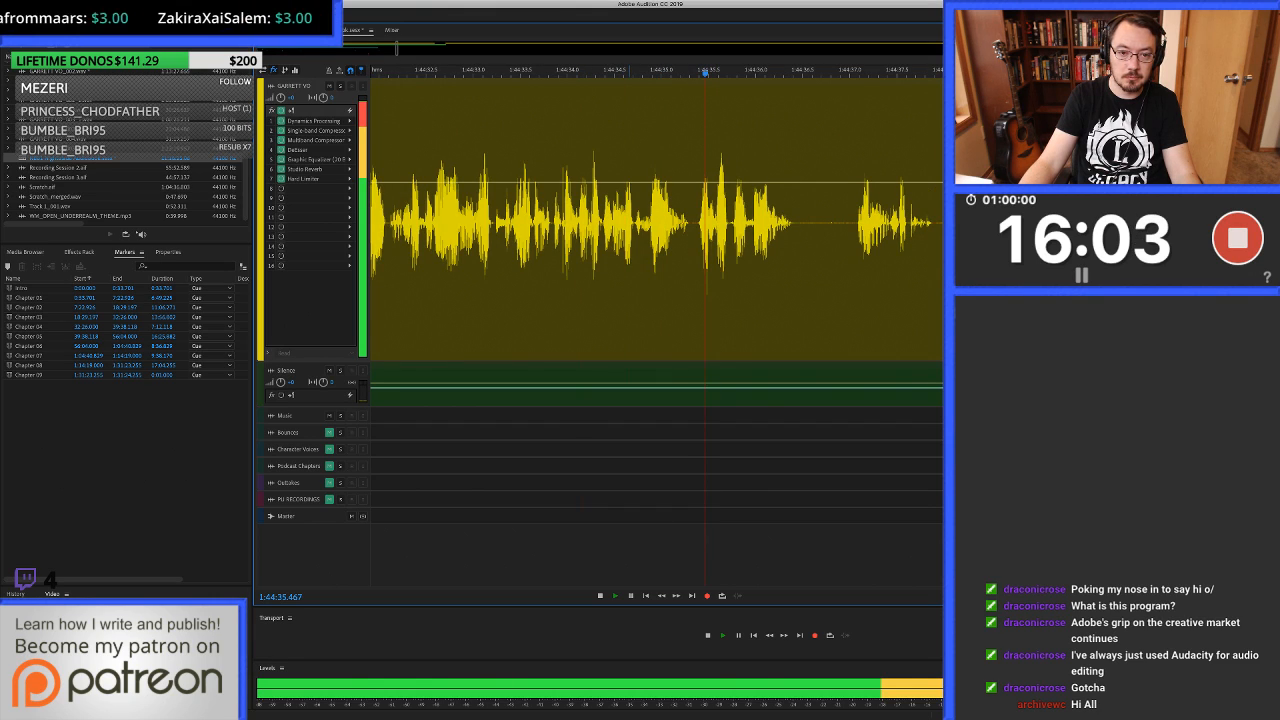
{"action": "key", "text": "space"}
Heal the click from about 1:44:33.953 to 1:44:33.969 in the waveform editor, just before the next syllable.
{"action": "left_click", "coordinate": [563, 240]}
{"action": "key", "text": "equal"}
{"action": "key", "text": "equal"}
{"action": "key", "text": "equal"}
{"action": "key", "text": "equal"}
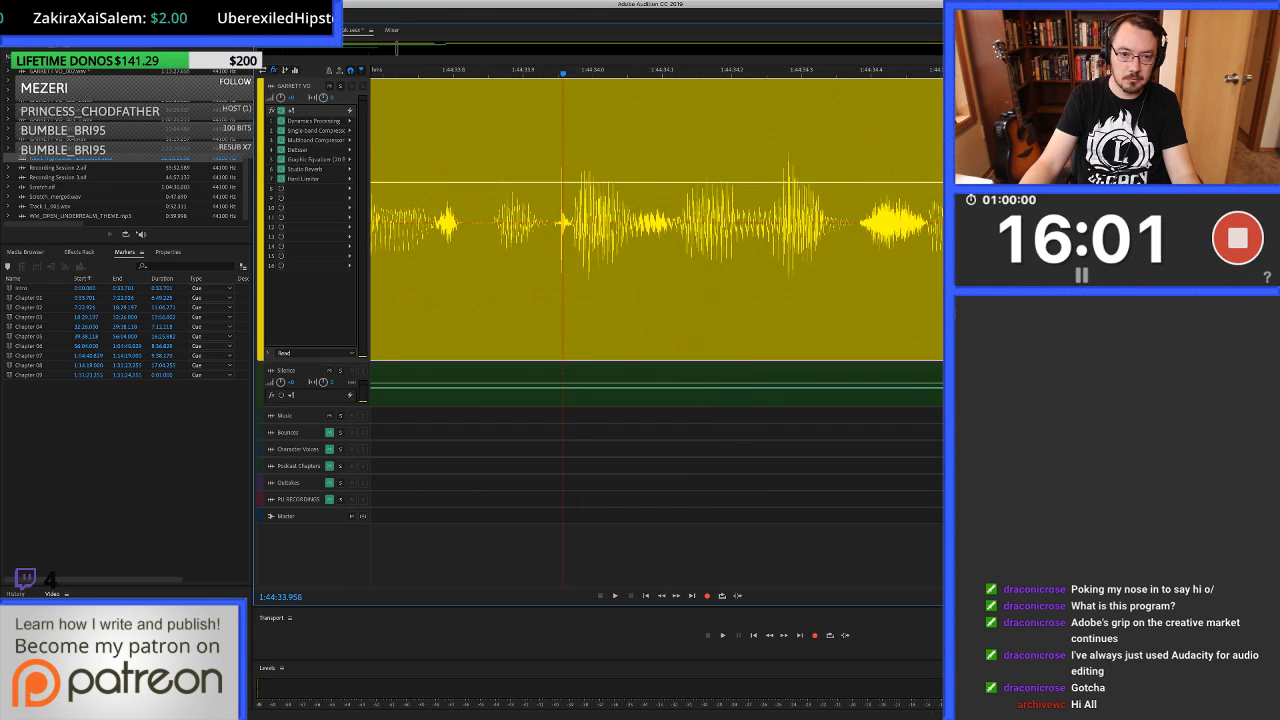
{"action": "key", "text": "9"}
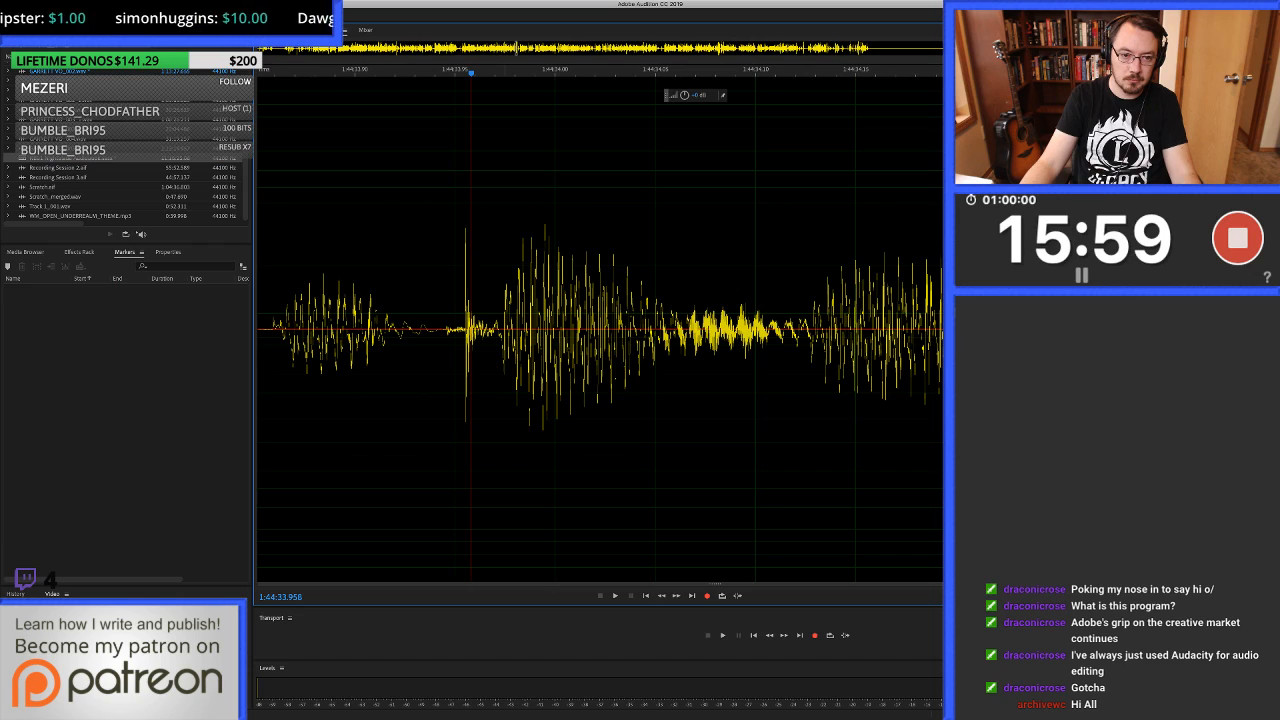
{"action": "key", "text": "space"}
{"action": "left_click_drag", "start_coordinate": [462, 165], "coordinate": [492, 165]}
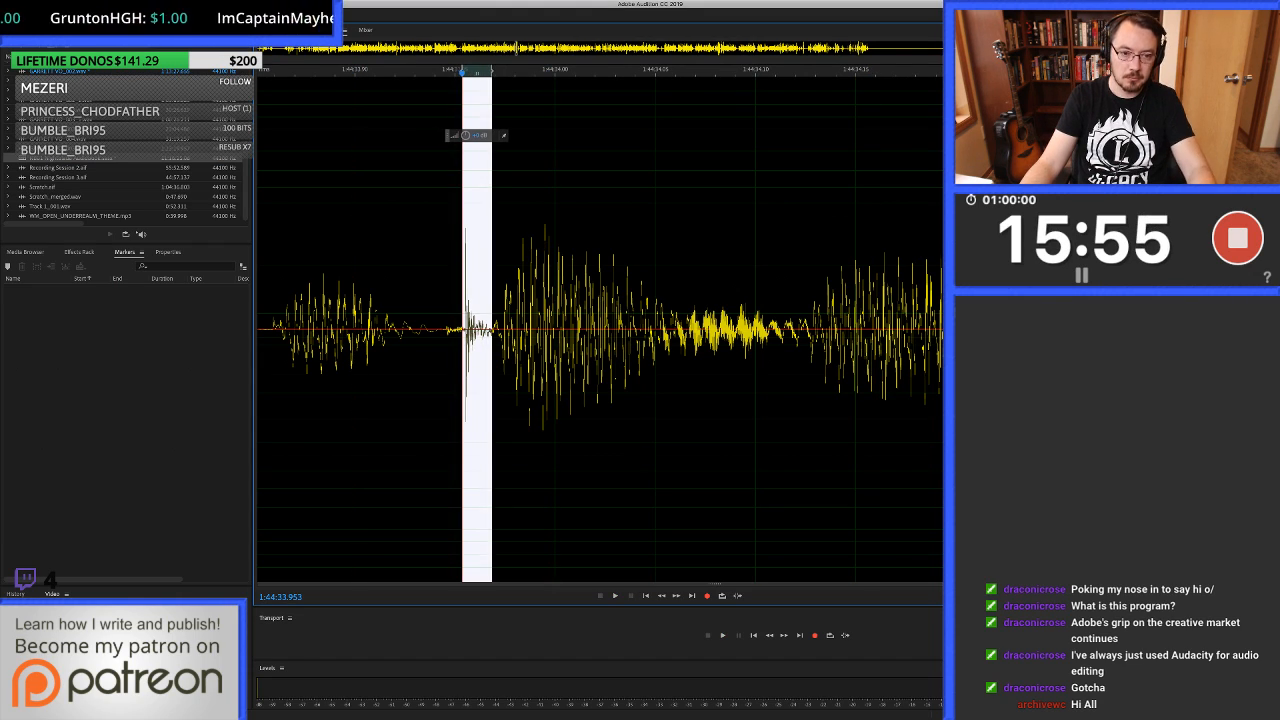
{"action": "key", "text": "ctrl+u"}
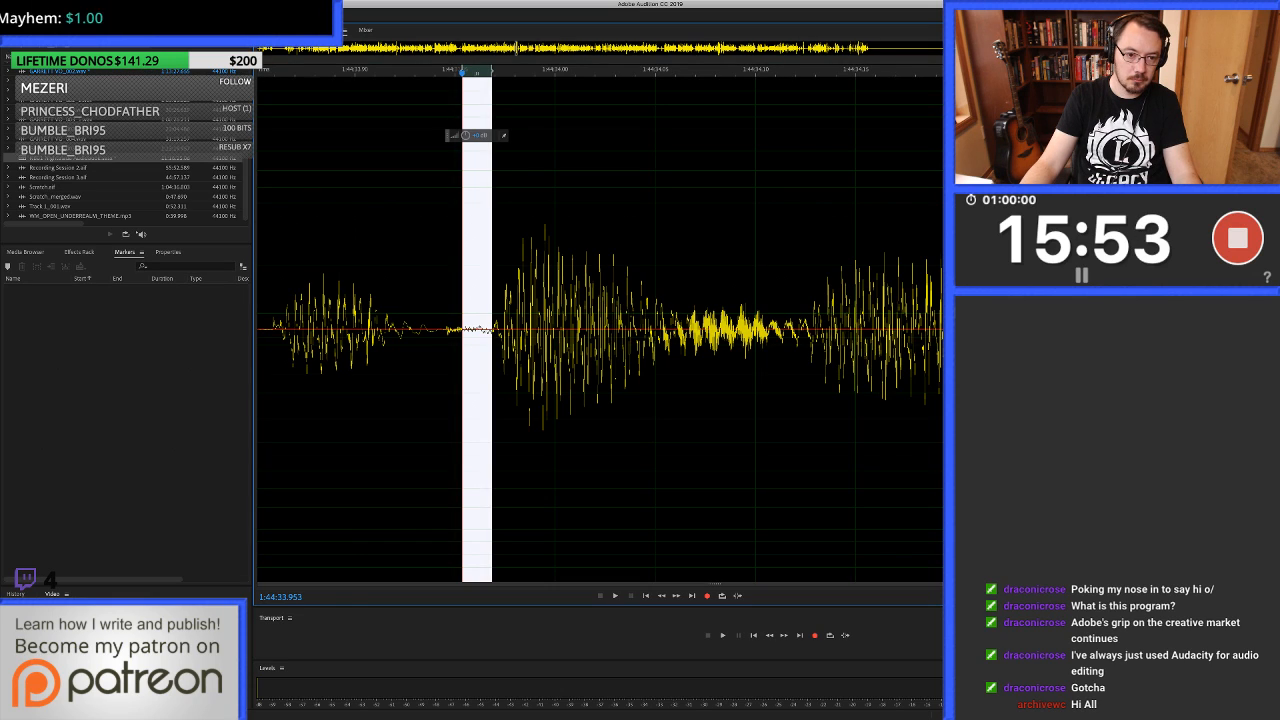
{"action": "key", "text": "minus"}
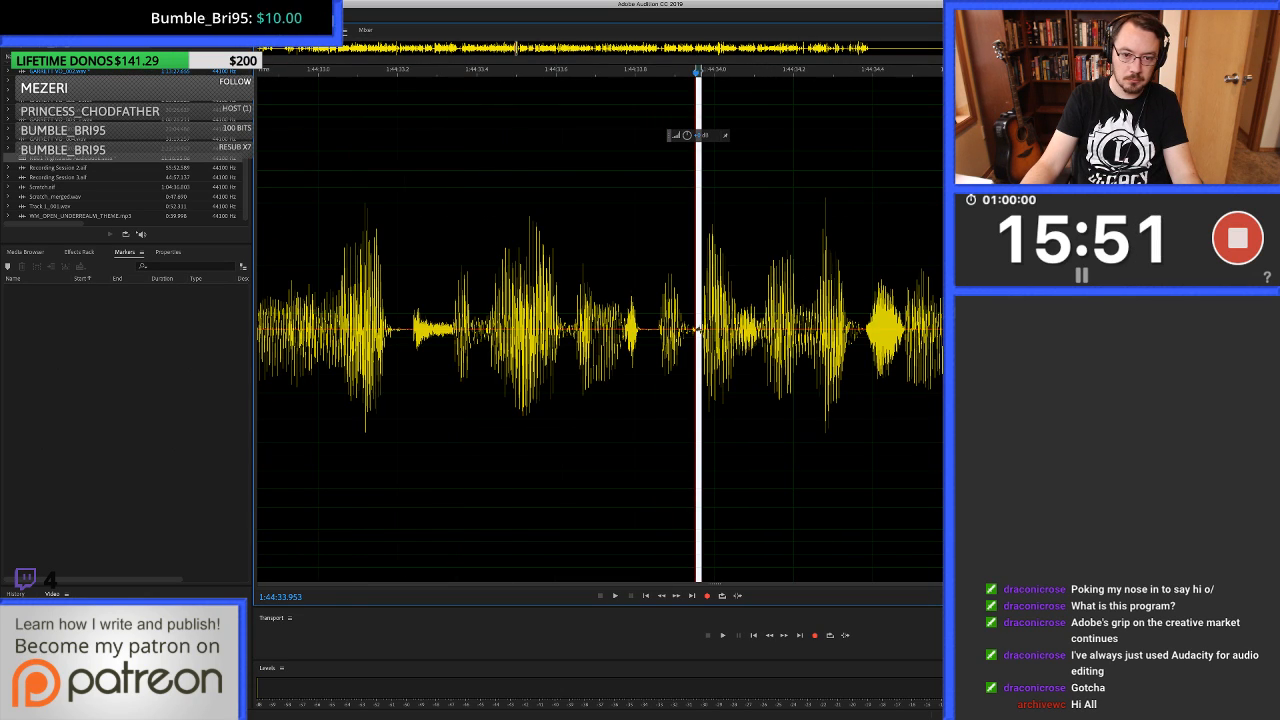
Replay the healed click at about 1:44:33.95 and undo the last edit there before returning to the multitrack session.
{"action": "key", "text": "space"}
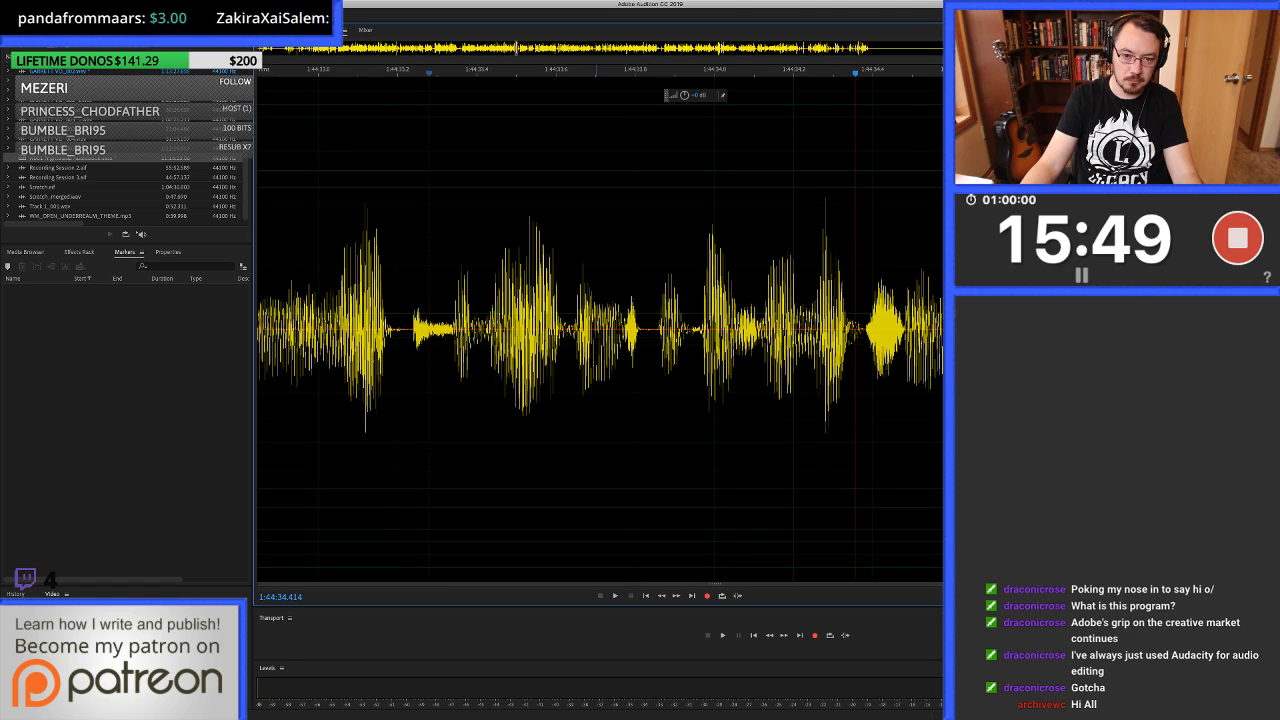
{"action": "key", "text": "super+z"}
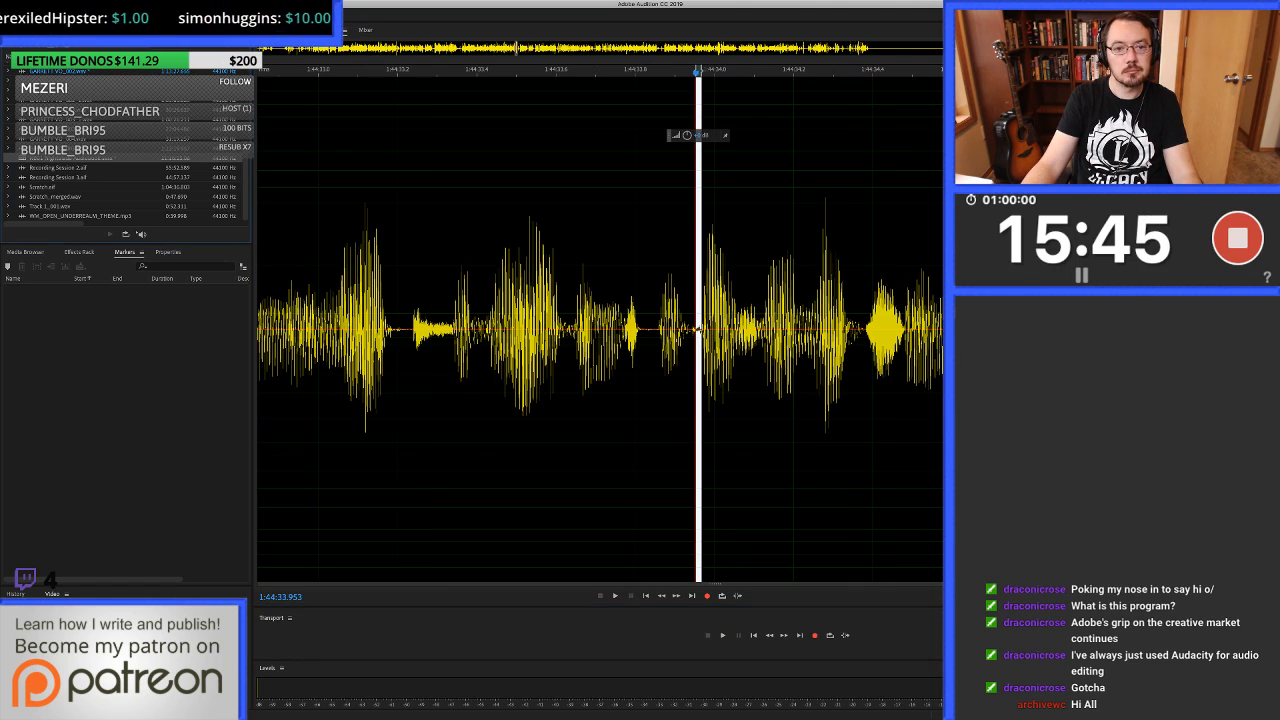
{"action": "key", "text": "0"}
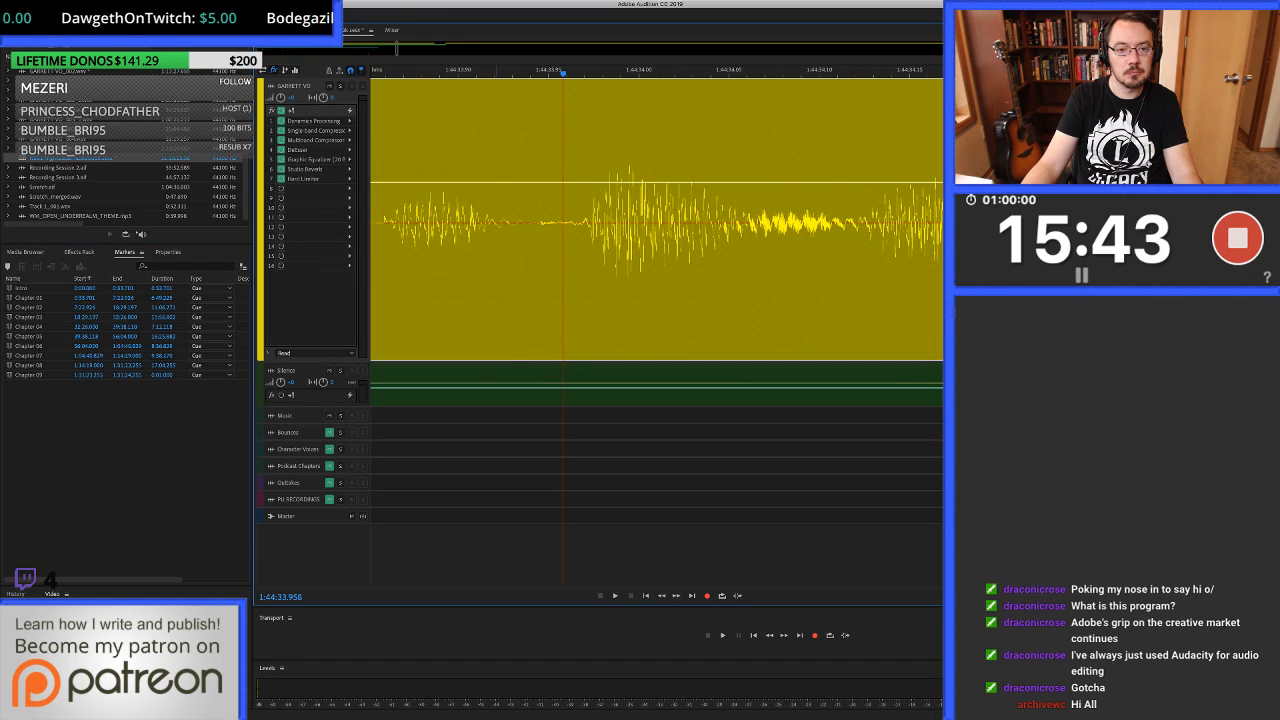
Replay the multitrack session from about 1:44:33.6 and listen on to about 1:44:37.3.
{"action": "scroll", "coordinate": [496, 222], "scroll_direction": "down", "scroll_amount": 5}
{"action": "left_click", "coordinate": [403, 222]}
{"action": "key", "text": "space"}
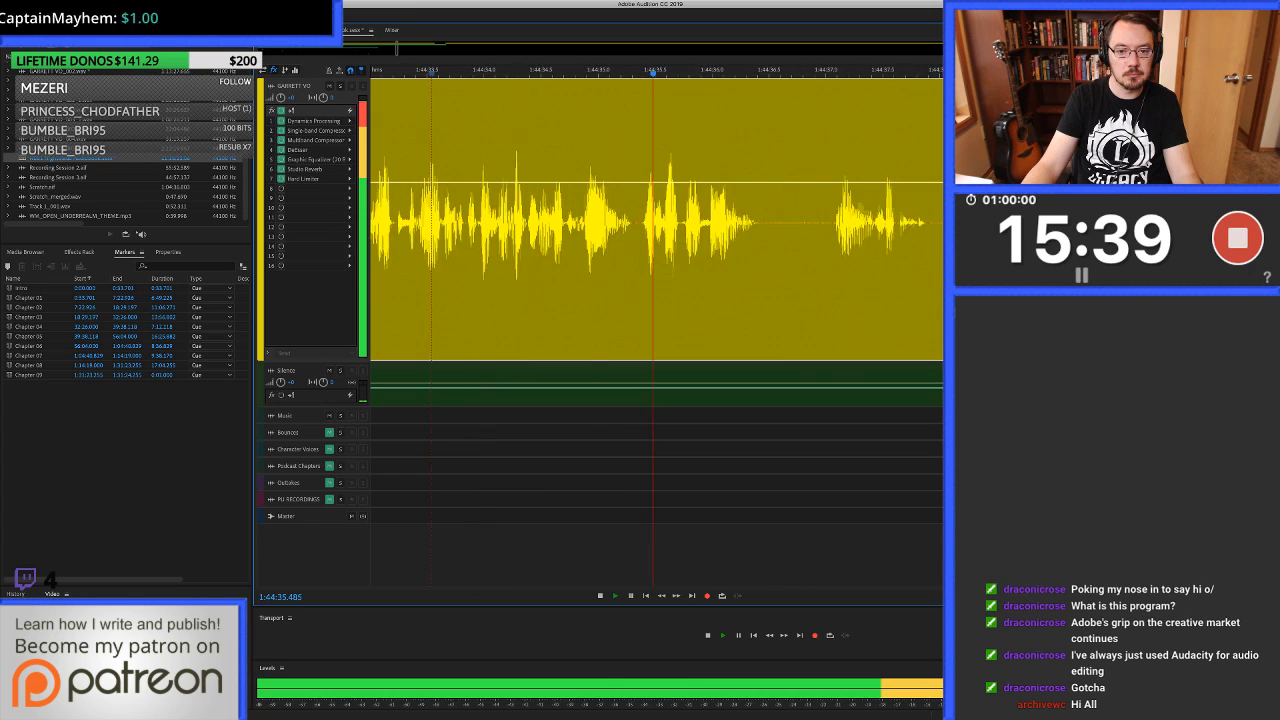
{"action": "key", "text": "space"}
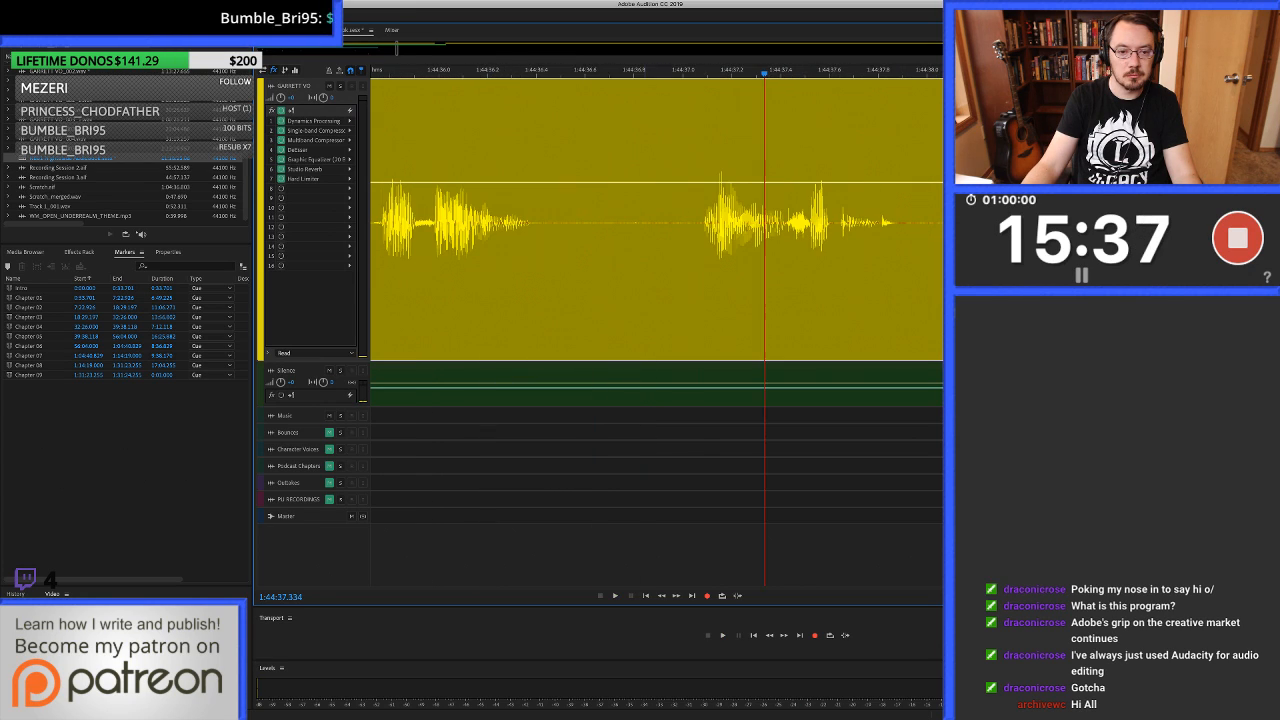
{"action": "scroll", "coordinate": [640, 222], "scroll_direction": "up", "scroll_amount": 3}
{"action": "double_click", "coordinate": [637, 222]}
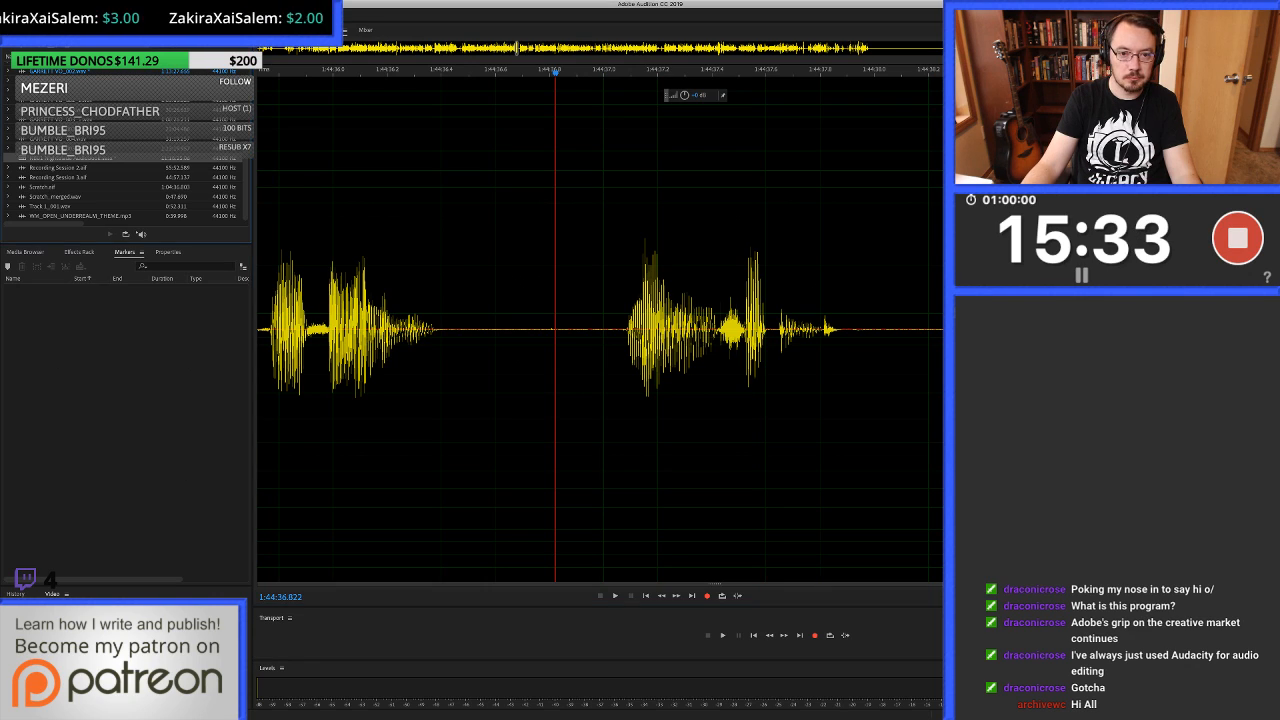
{"action": "key", "text": "0"}
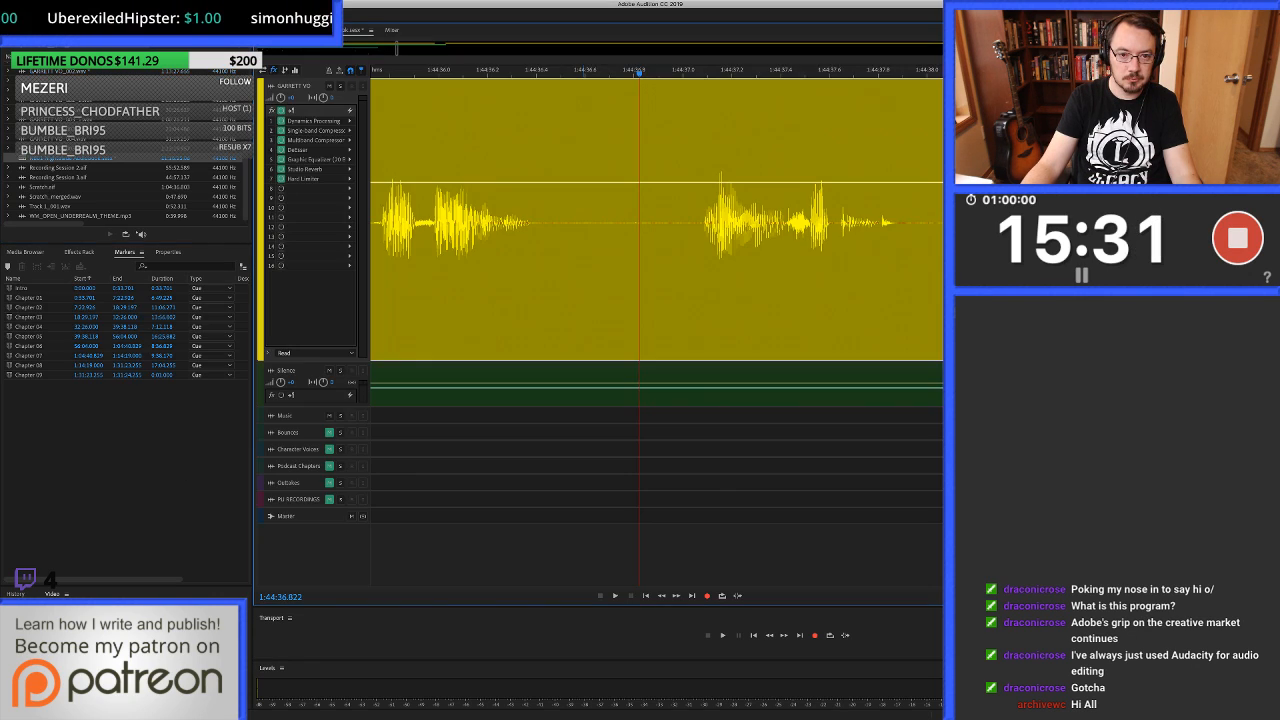
Cut out about 1:44:36.57 to 1:44:37.04 in the pause and paste clean silence over about 1:44:36.44 to 1:44:37.07.
{"action": "left_click_drag", "start_coordinate": [576, 250], "coordinate": [691, 250]}
{"action": "key", "text": "Delete"}
{"action": "left_click_drag", "start_coordinate": [547, 250], "coordinate": [700, 250]}
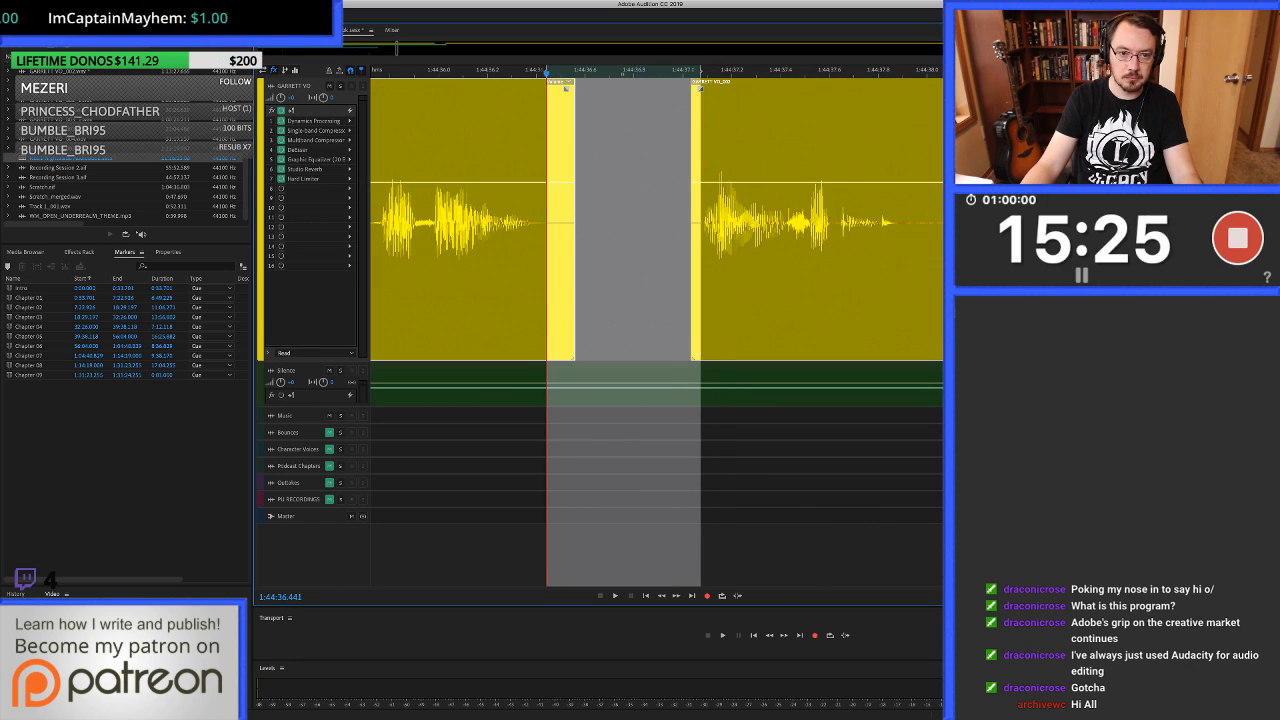
{"action": "key", "text": "super+v"}
Replay from about 1:44:35.95 across the new silence and listen on to about 1:44:39.9.
{"action": "left_click", "coordinate": [426, 250]}
{"action": "key", "text": "space"}
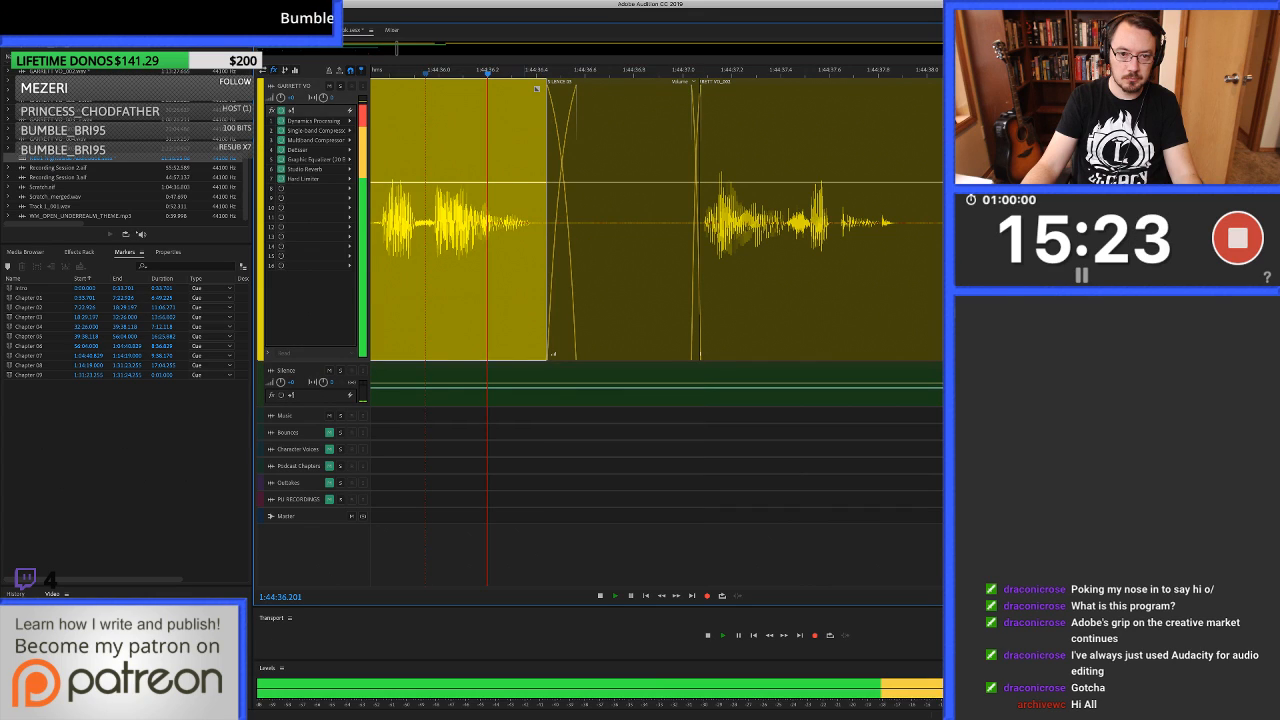
{"action": "key", "text": "minus"}
{"action": "key", "text": "minus"}
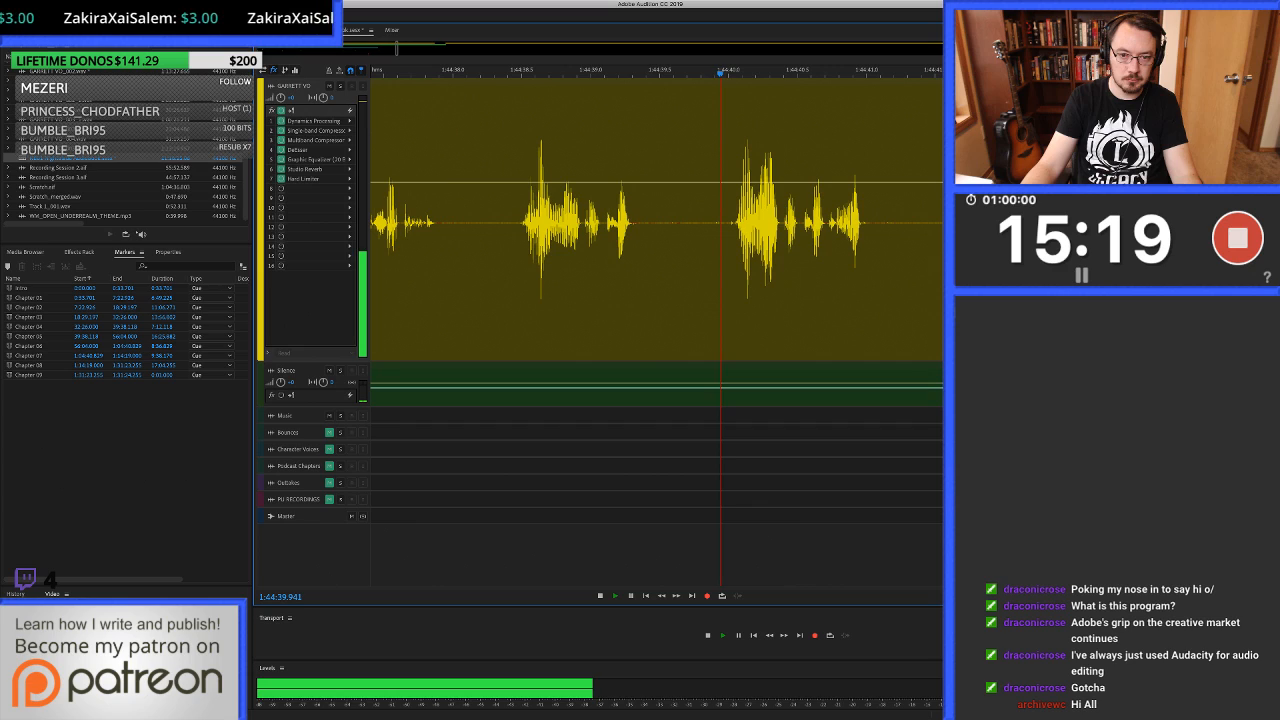
{"action": "key", "text": "space"}
Ripple delete the unwanted phrase from about 1:44:38.43 to 1:44:40.03, closing the gap.
{"action": "left_click_drag", "start_coordinate": [513, 260], "coordinate": [733, 260]}
{"action": "key", "text": "shift+BackSpace"}
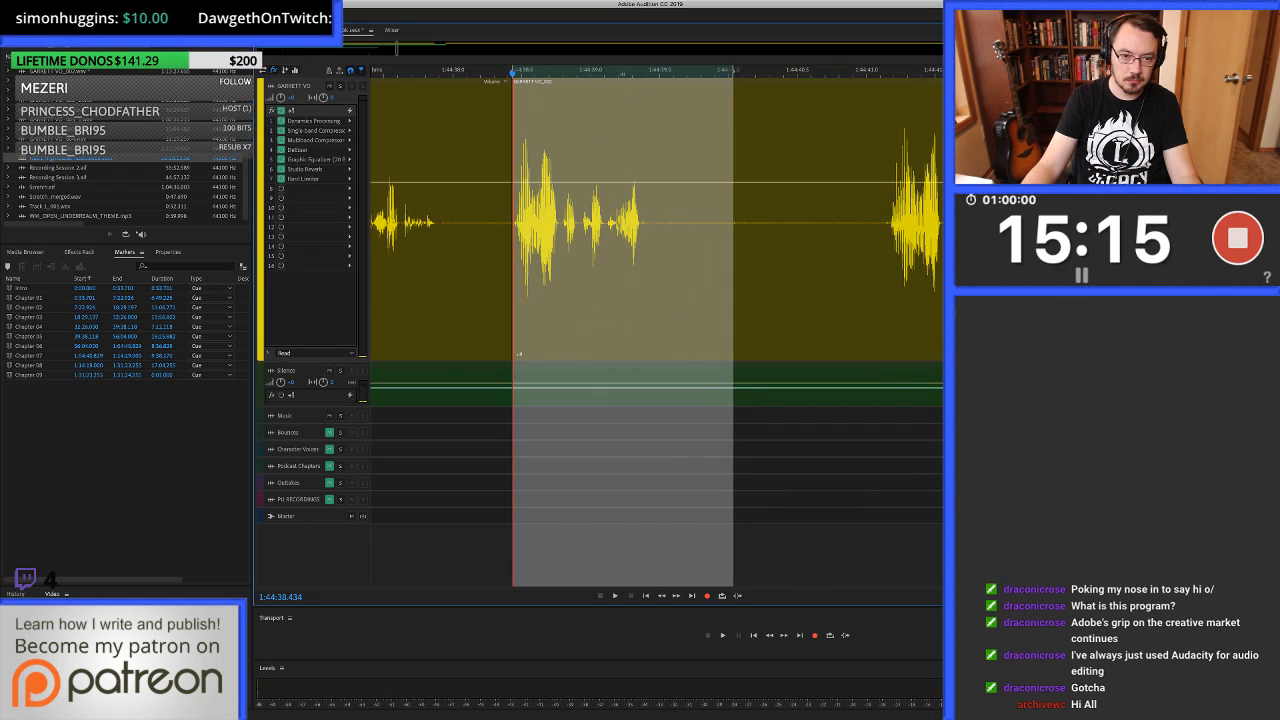
{"action": "scroll", "coordinate": [508, 260], "scroll_direction": "up", "scroll_amount": 5}
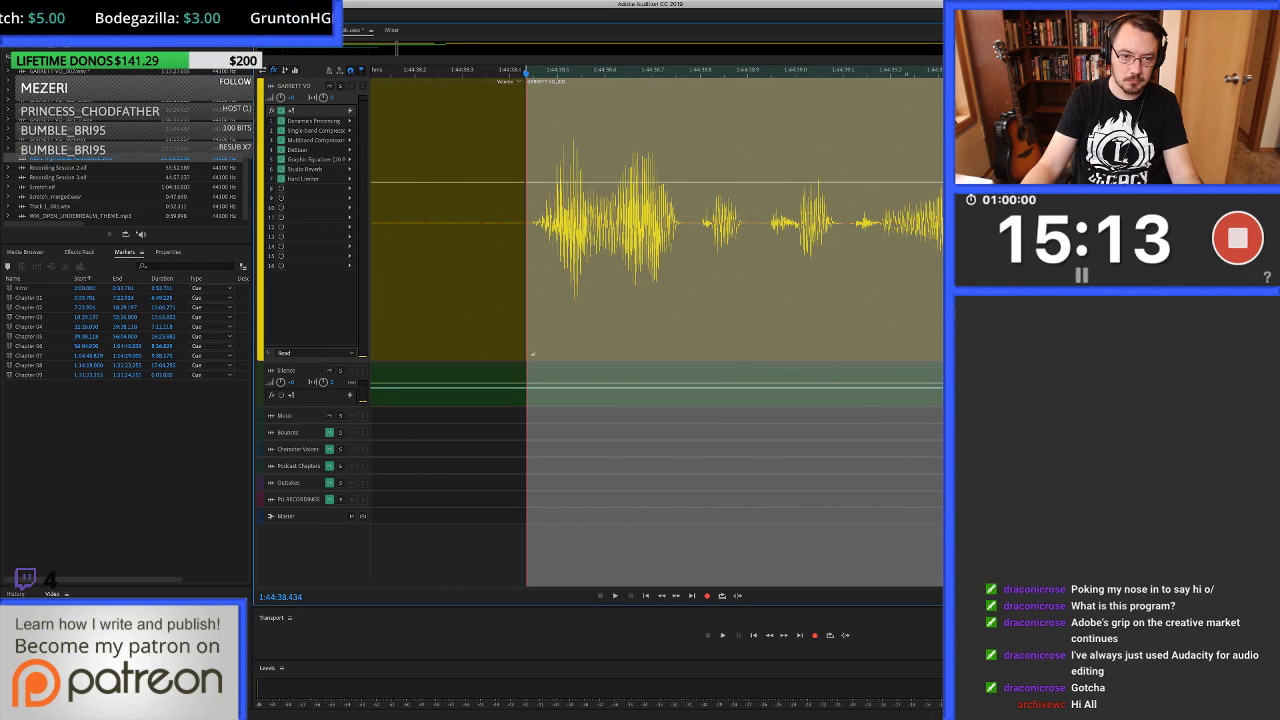
{"action": "left_click", "coordinate": [532, 353]}
{"action": "scroll", "coordinate": [532, 353], "scroll_direction": "down", "scroll_amount": 5}
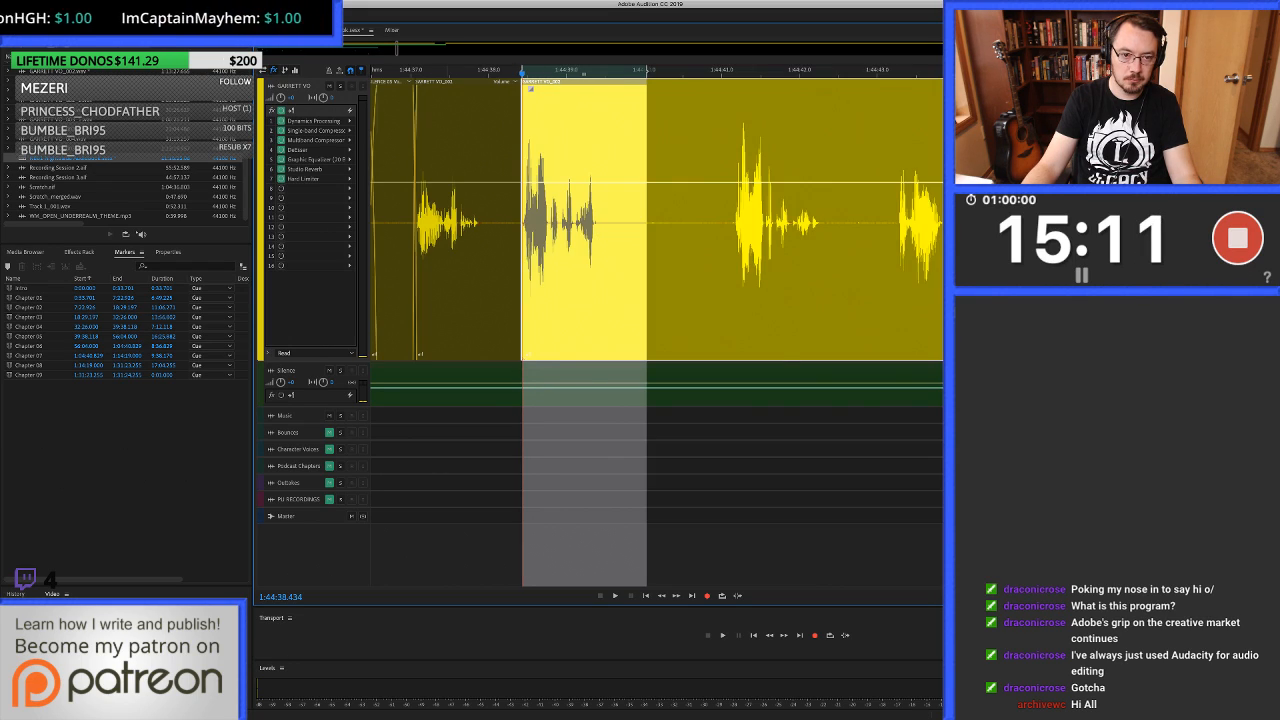
Replay from about 1:44:37.5 across the cut, and listen to the next phrase from about 1:44:41.1 to 1:44:42.5.
{"action": "left_click", "coordinate": [447, 260]}
{"action": "key", "text": "space"}
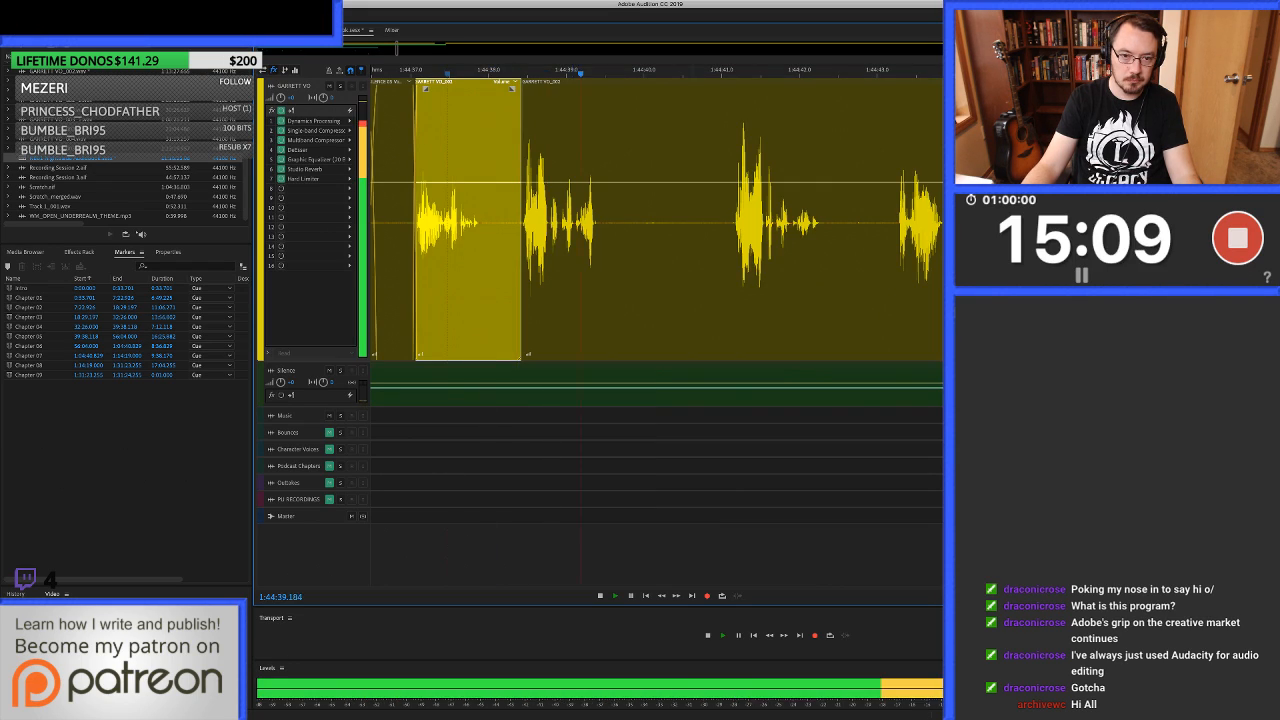
{"action": "key", "text": "space"}
{"action": "left_click", "coordinate": [696, 260]}
{"action": "left_click_drag", "start_coordinate": [605, 260], "coordinate": [671, 260]}
{"action": "left_click", "coordinate": [601, 260]}
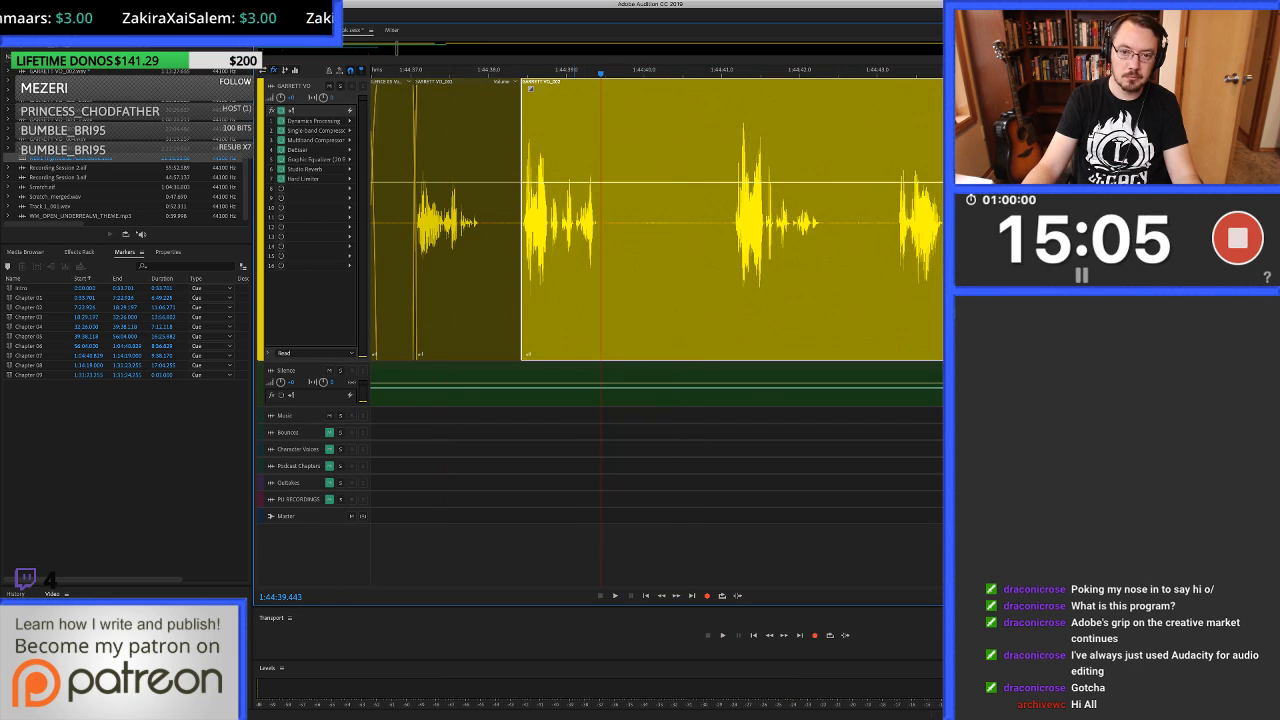
{"action": "key", "text": "space"}
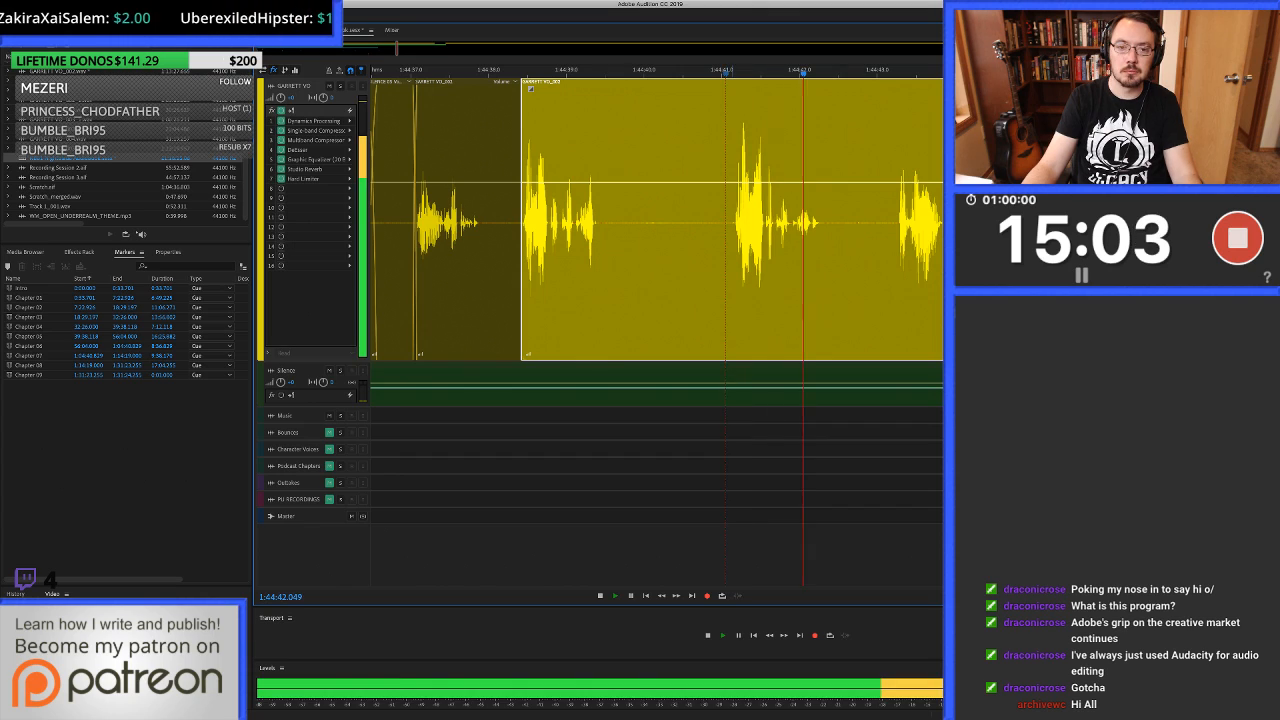
{"action": "key", "text": "space"}
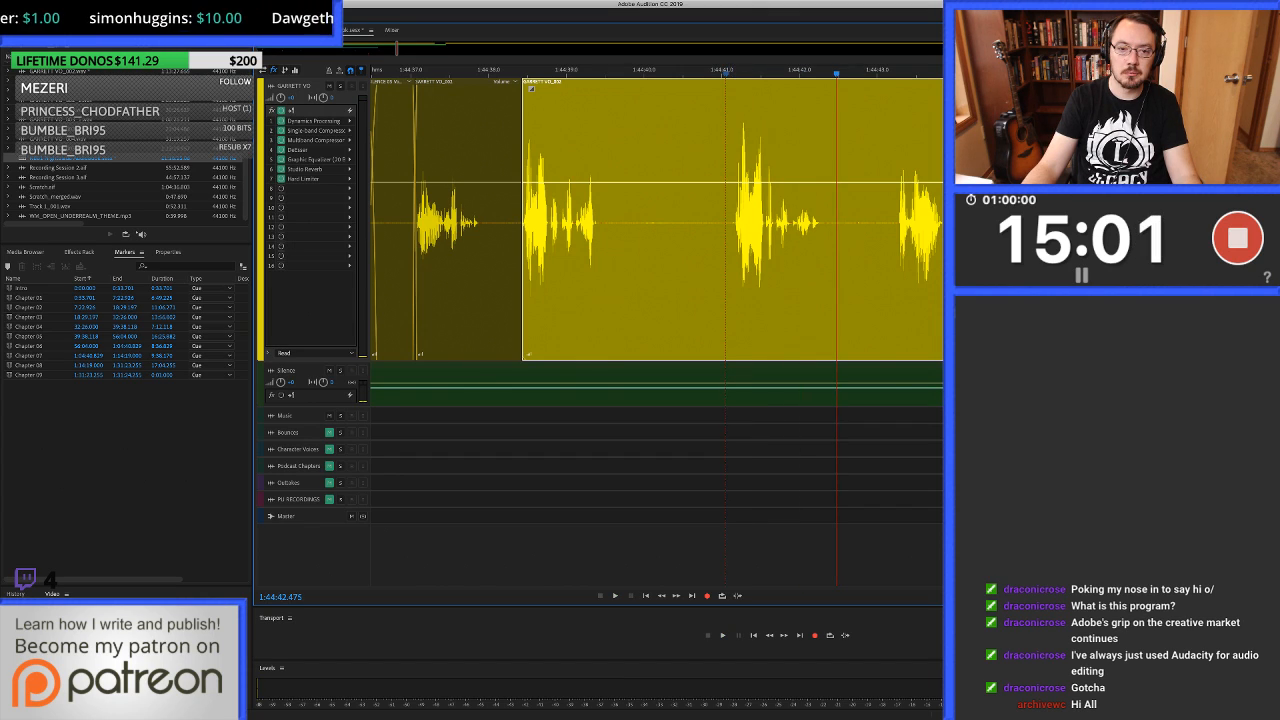
Ripple delete the unwanted take from about 1:44:38.43 to 1:44:41.13.
{"action": "left_click_drag", "start_coordinate": [726, 73], "coordinate": [711, 73]}
{"action": "left_click", "coordinate": [522, 73]}
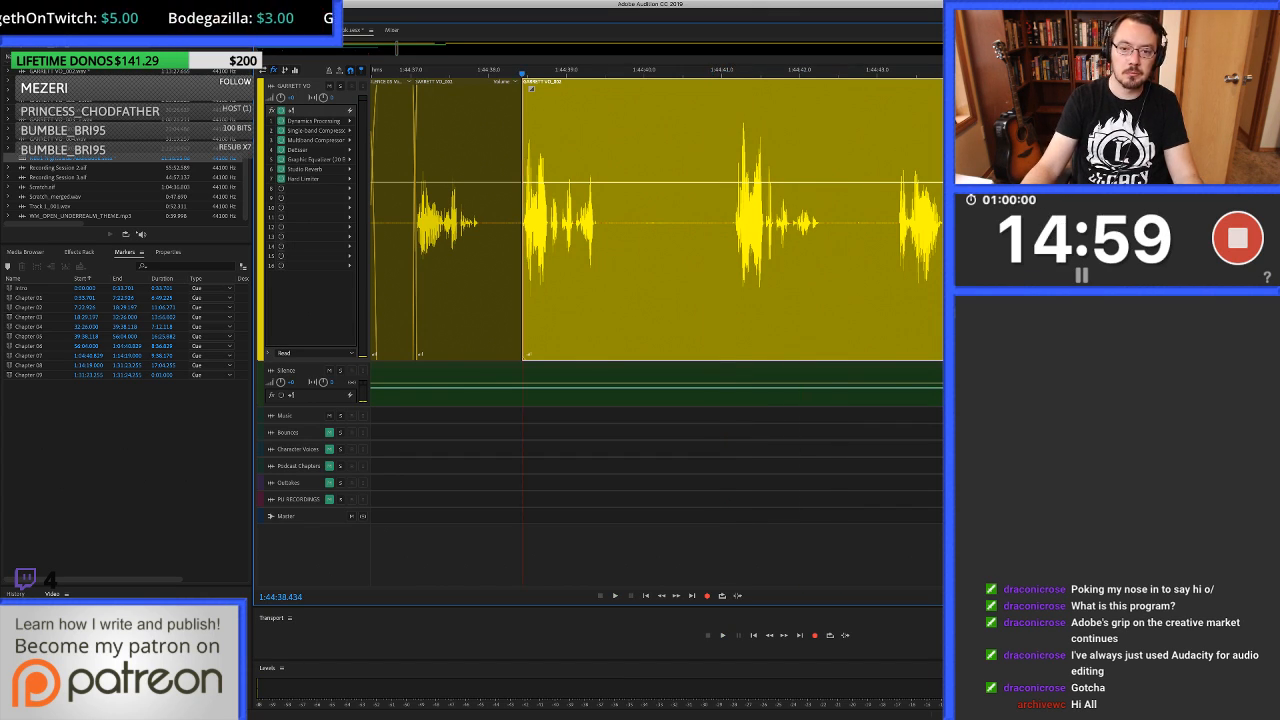
{"action": "left_click_drag", "start_coordinate": [522, 73], "coordinate": [734, 73]}
{"action": "key", "text": "shift+Delete"}
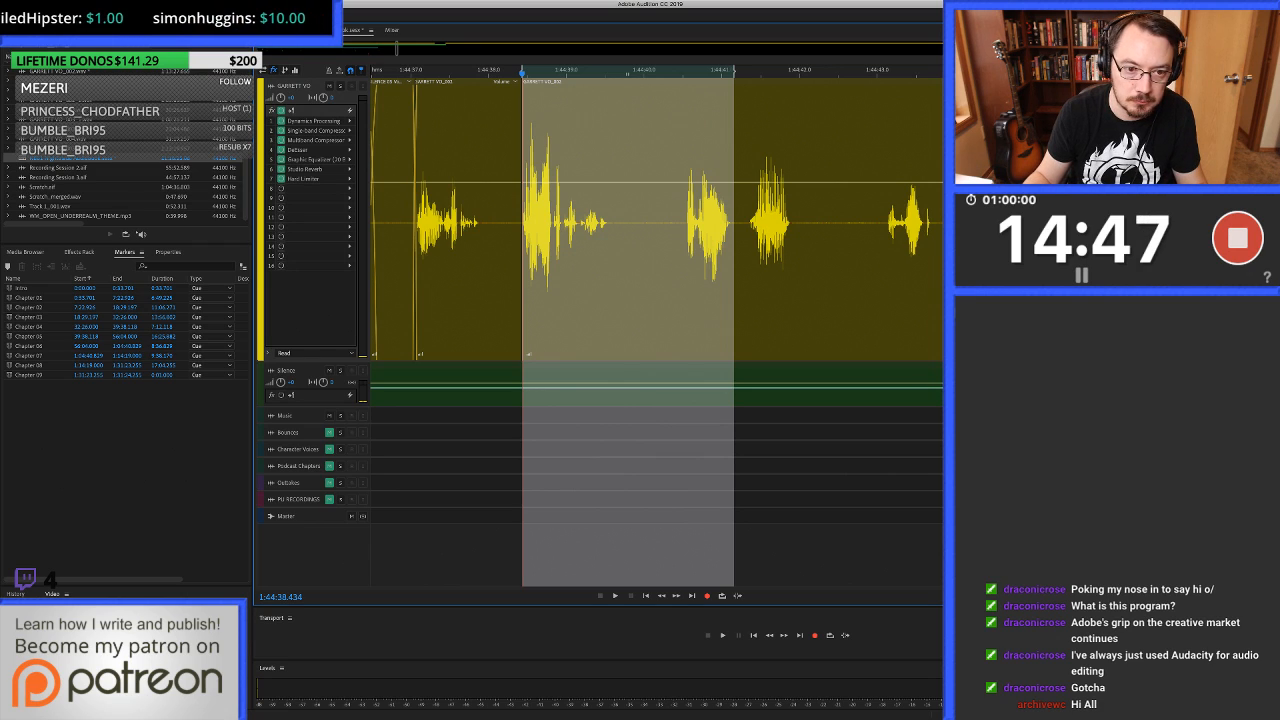
Overlap the clips at the 1:44:38.43 cut with a very short crossfade.
{"action": "key", "text": "backslash"}
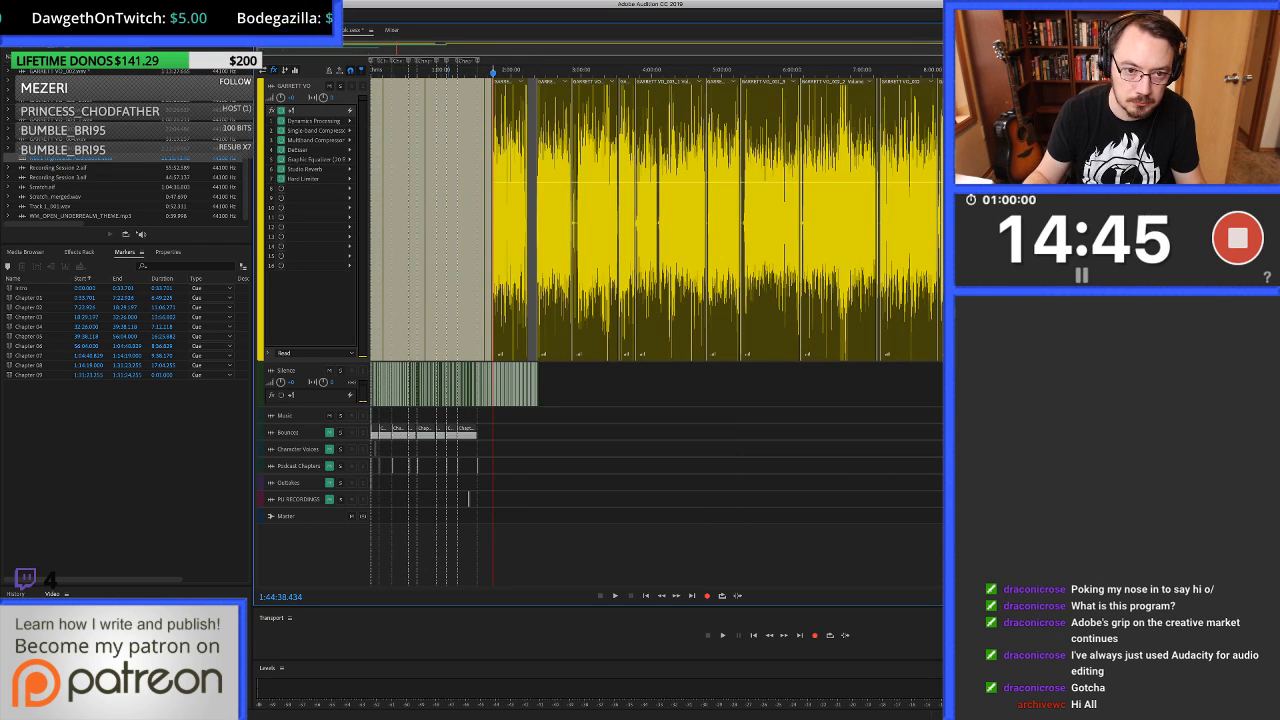
{"action": "scroll", "coordinate": [512, 240], "scroll_direction": "up", "scroll_amount": 8}
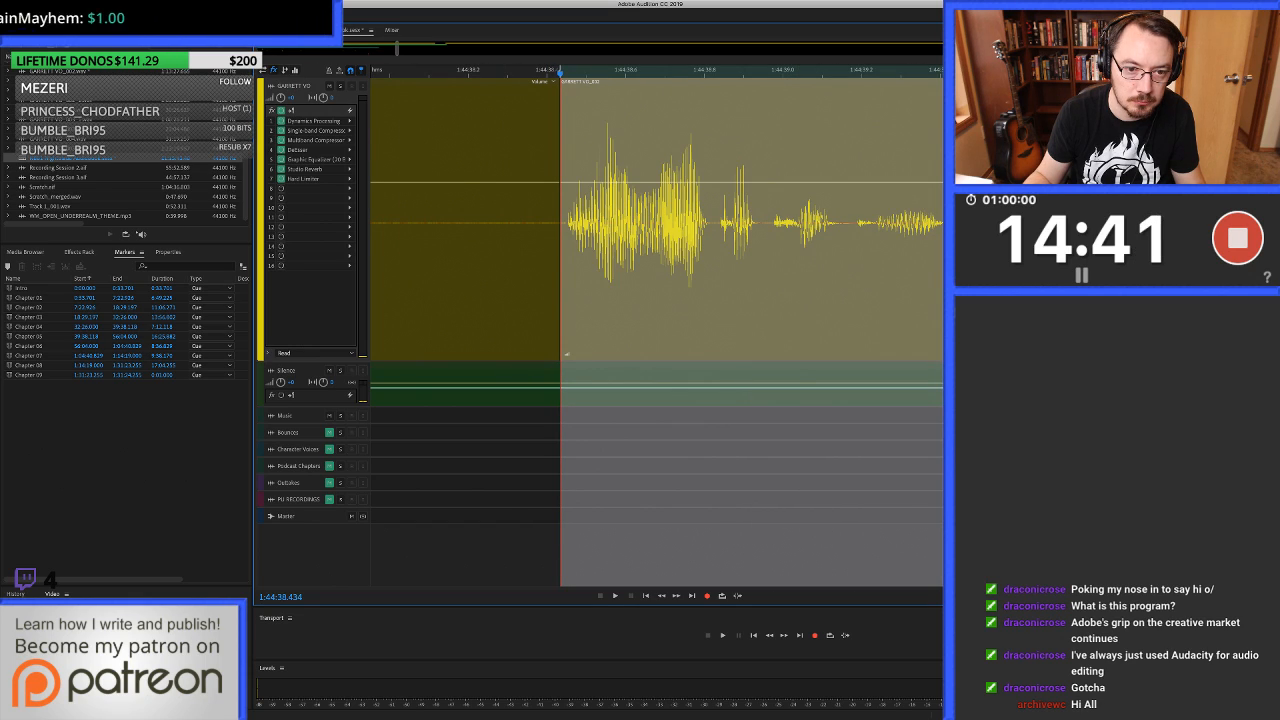
{"action": "left_click", "coordinate": [564, 354]}
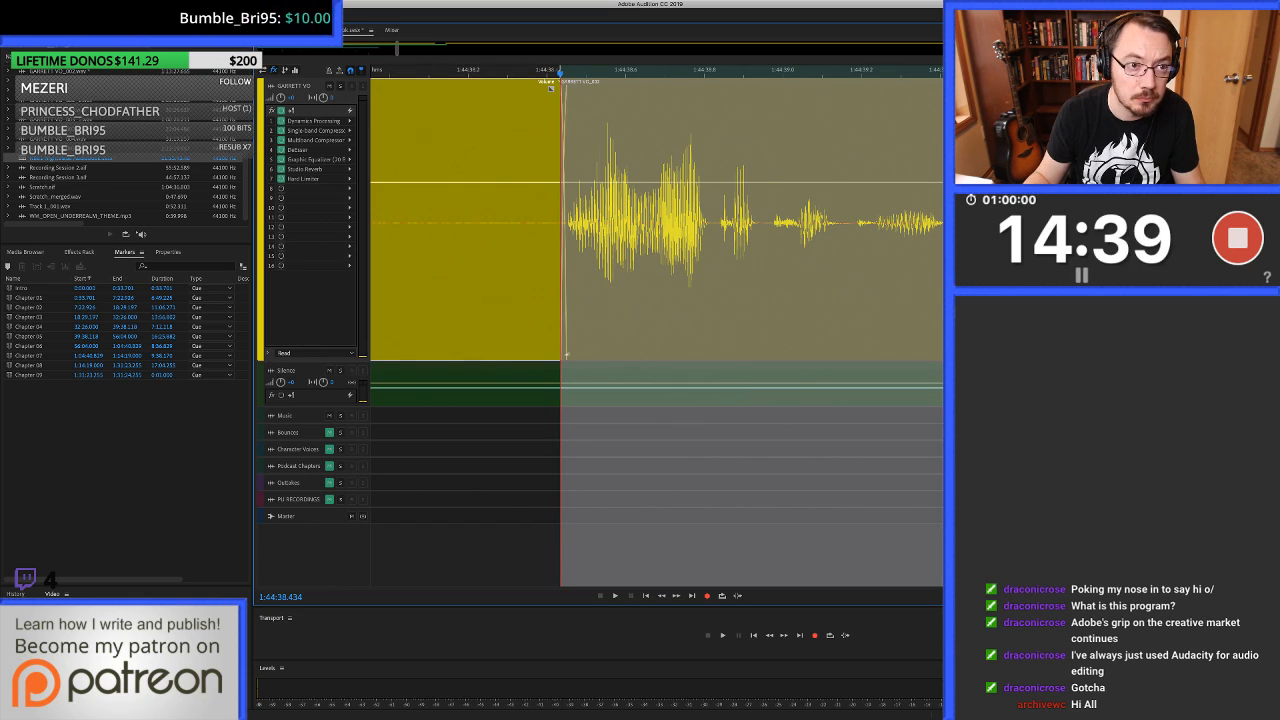
{"action": "scroll", "coordinate": [566, 354], "scroll_direction": "down", "scroll_amount": 3}
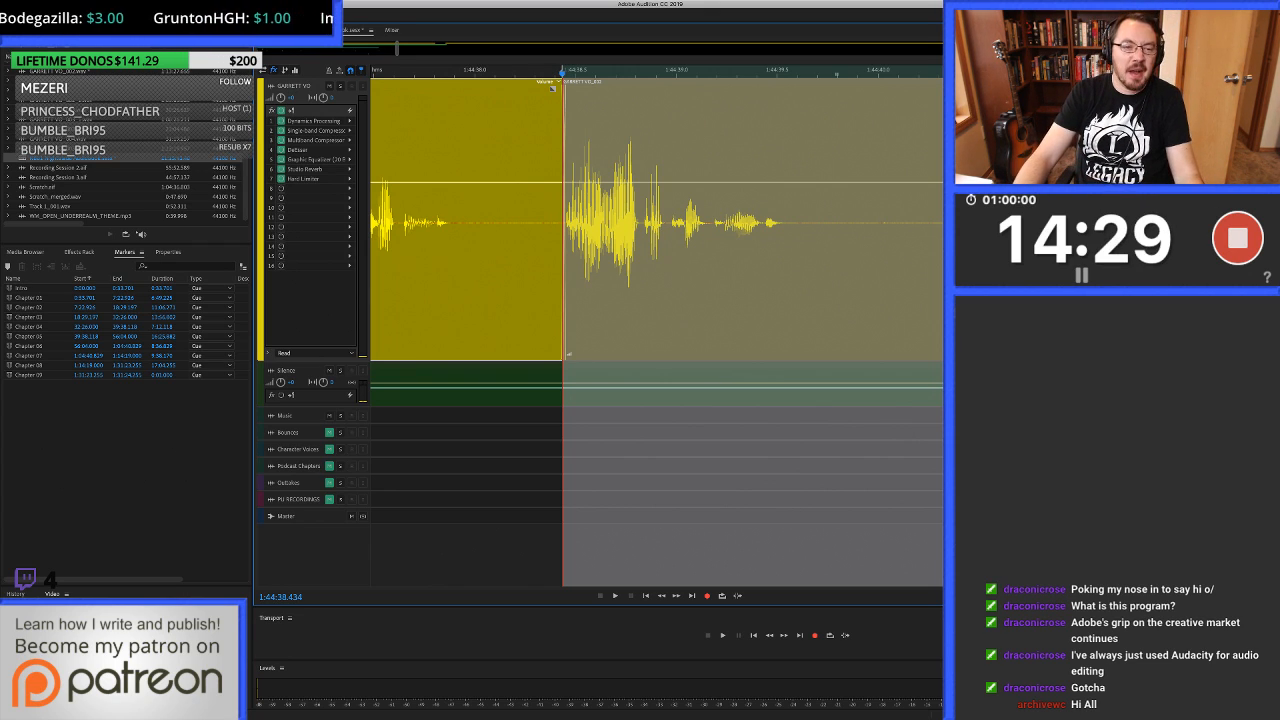
Replay from about 1:44:37.6 across the cut and check the following takes, skipping ahead to about 1:44:51.1.
{"action": "left_click", "coordinate": [391, 260]}
{"action": "key", "text": "space"}
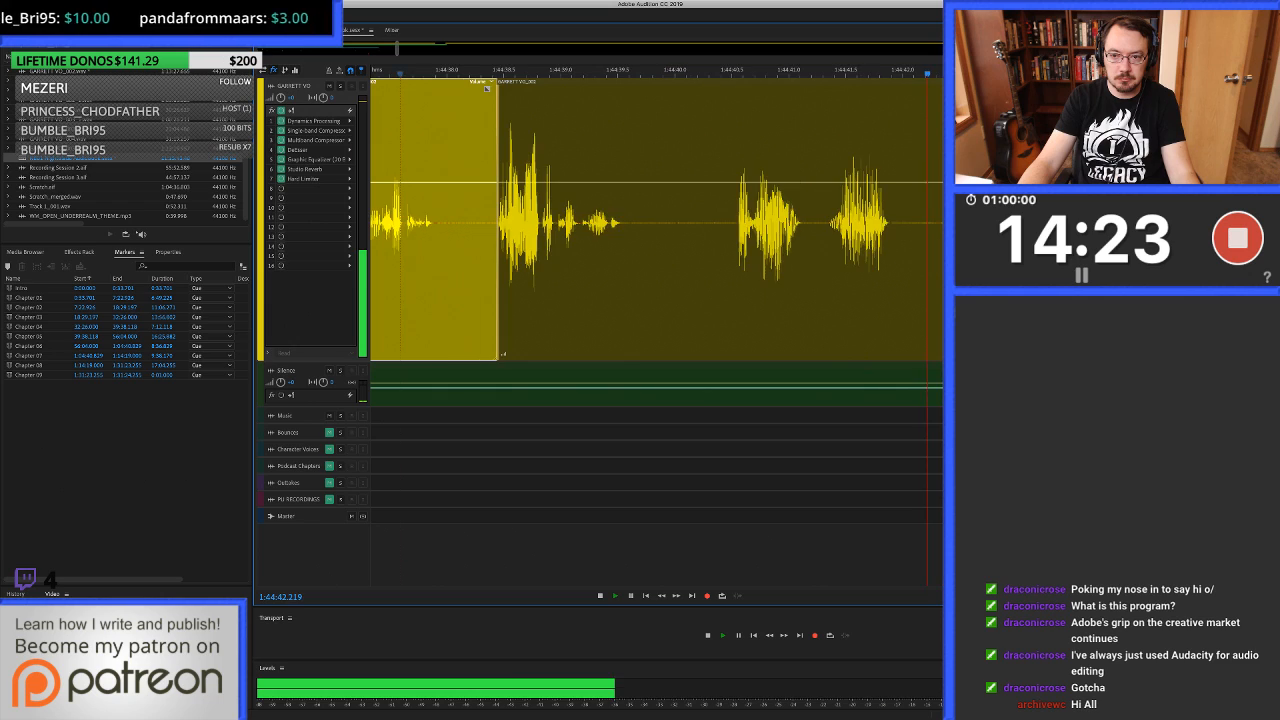
{"action": "scroll", "coordinate": [665, 220], "scroll_direction": "down", "scroll_amount": 3}
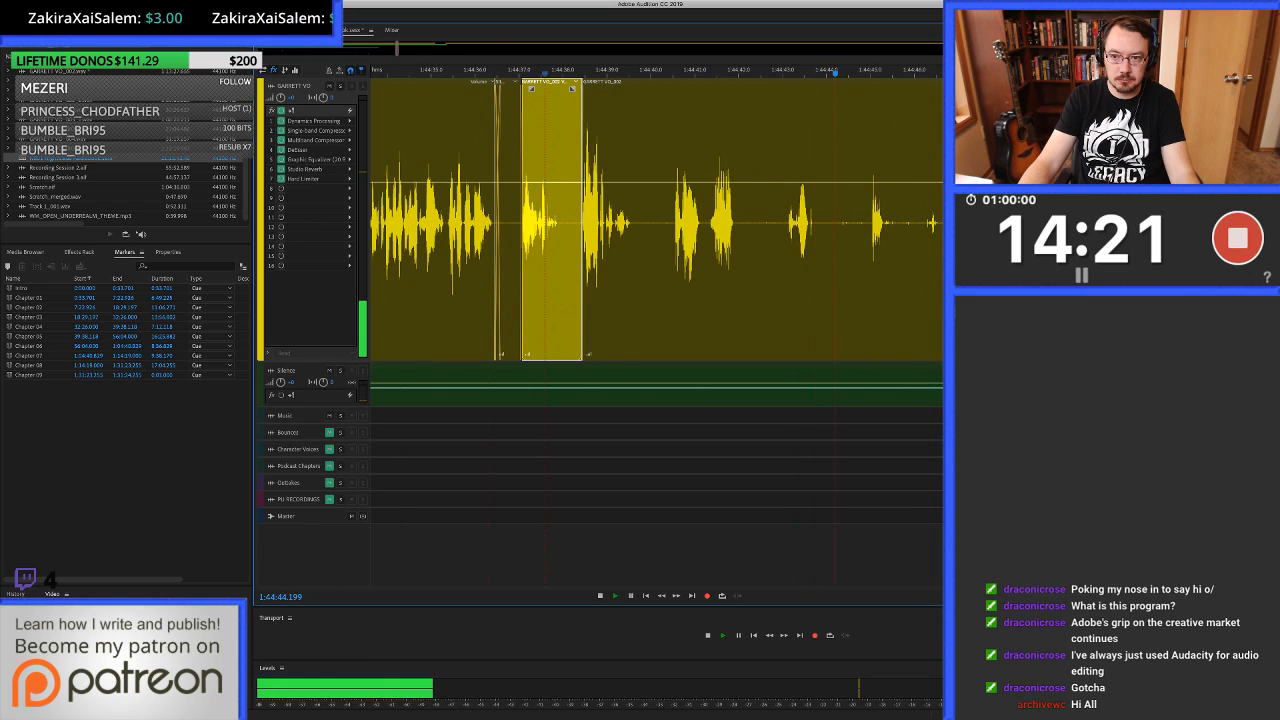
{"action": "left_click", "coordinate": [1068, 220]}
{"action": "scroll", "coordinate": [1082, 220], "scroll_direction": "down", "scroll_amount": 1}
{"action": "key", "text": "space"}
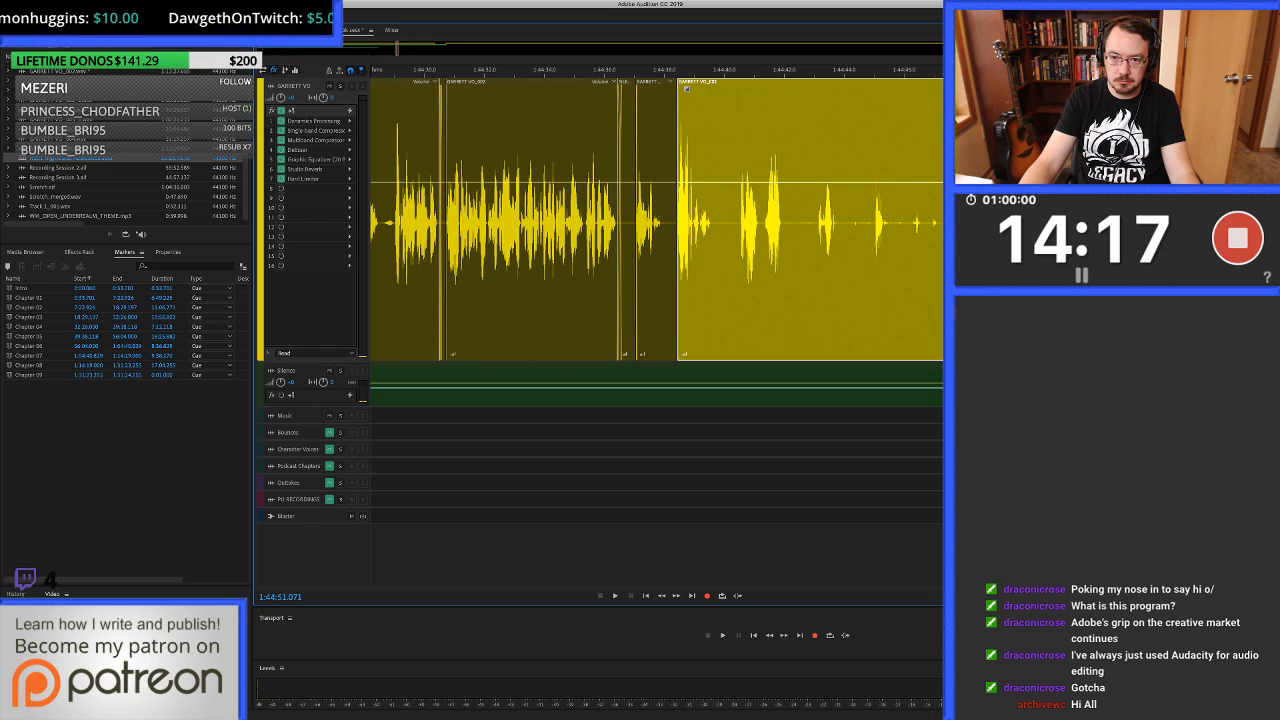
Ripple delete the unwanted takes from about 1:44:38.43 up to the start of the next usable take and crossfade the cut.
{"action": "left_click_drag", "start_coordinate": [759, 220], "coordinate": [678, 220]}
{"action": "left_click", "coordinate": [679, 220]}
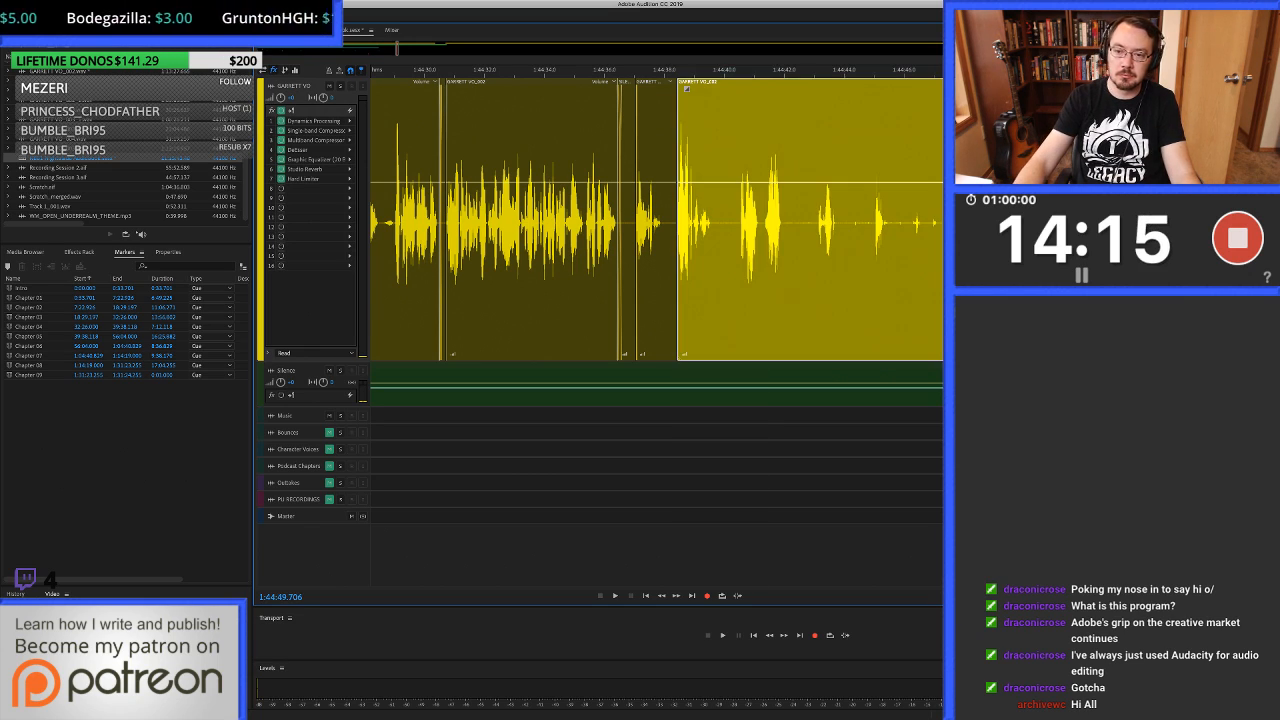
{"action": "left_click", "coordinate": [678, 220]}
{"action": "scroll", "coordinate": [656, 220], "scroll_direction": "up", "scroll_amount": 10}
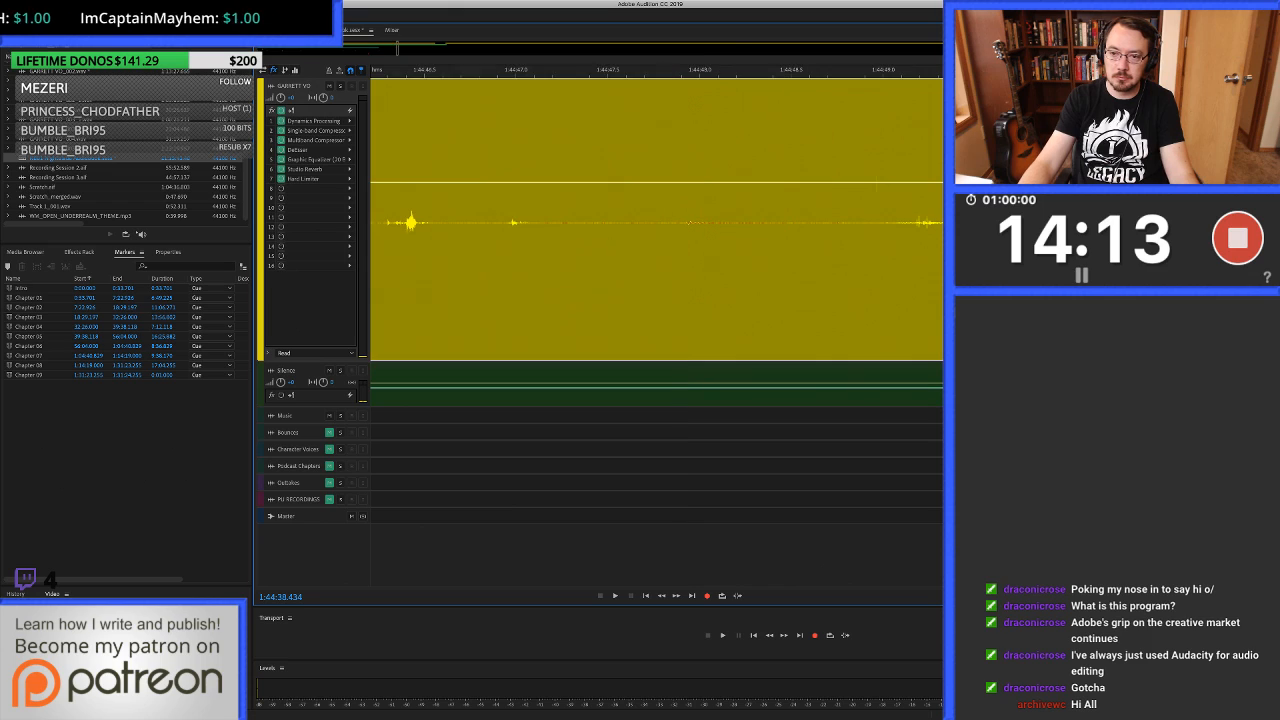
{"action": "scroll", "coordinate": [656, 220], "scroll_direction": "right", "scroll_amount": 5}
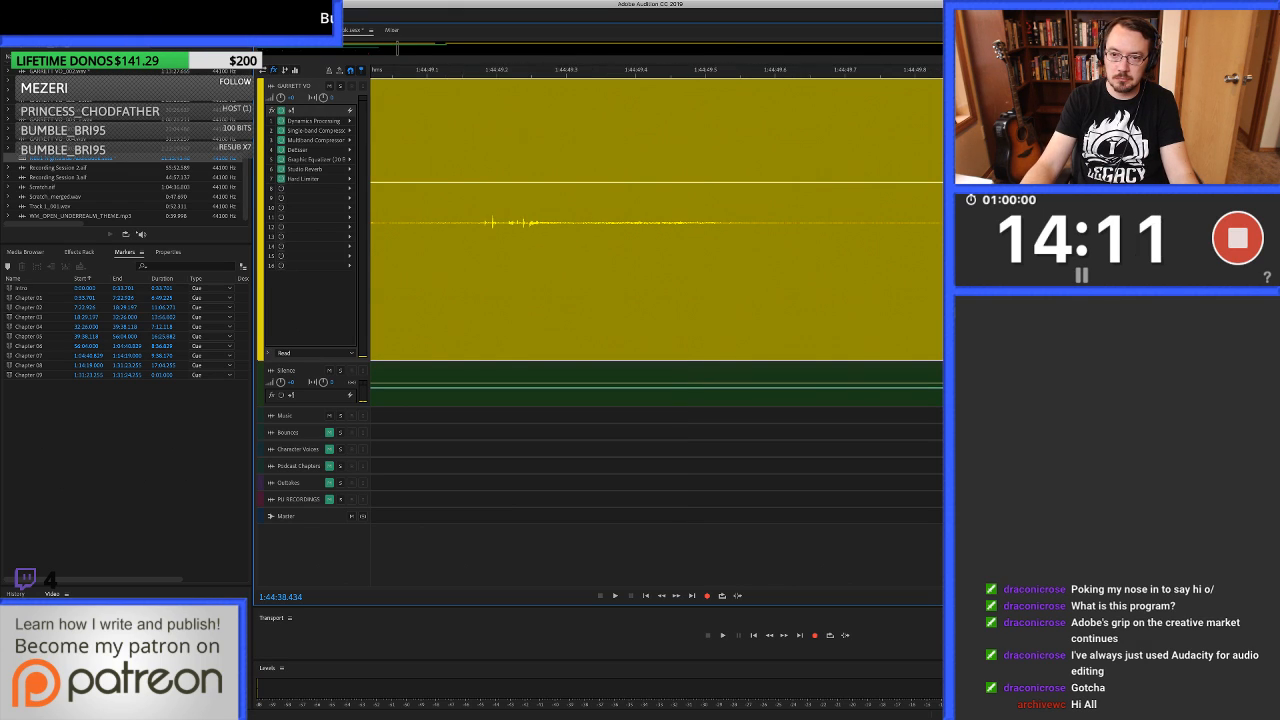
{"action": "key", "text": "super+z"}
{"action": "key", "text": "super+shift+z"}
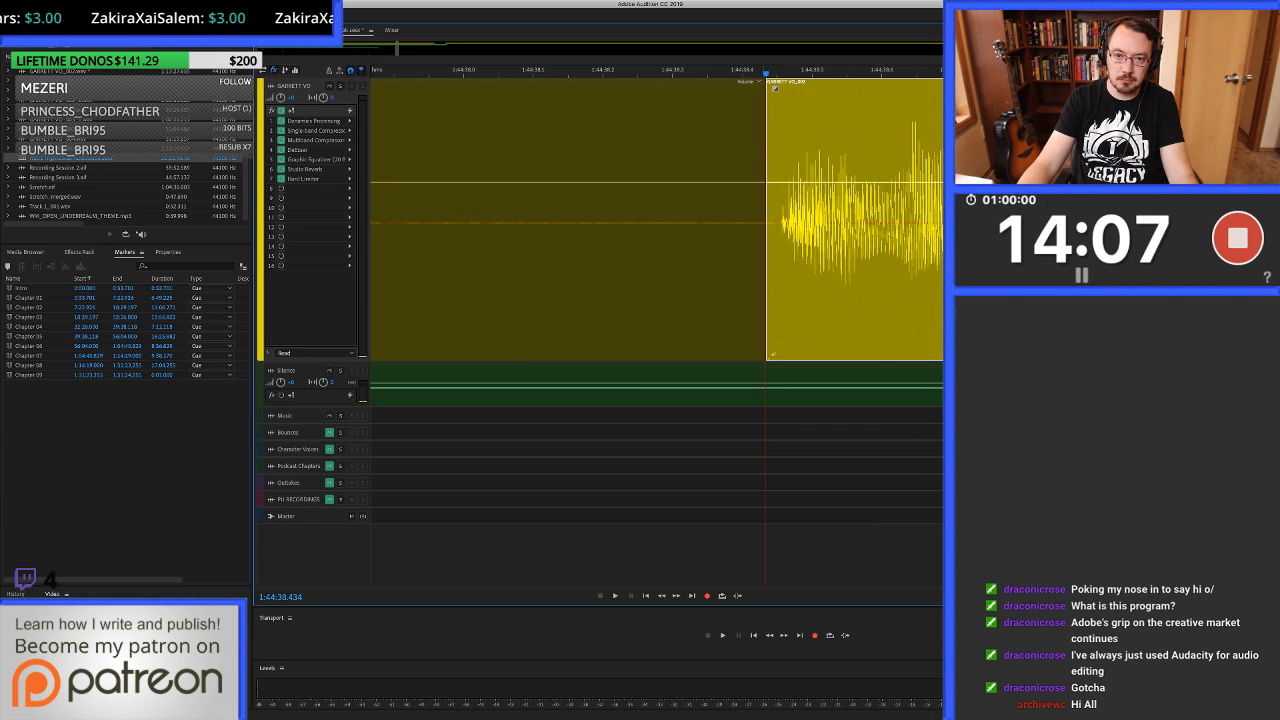
{"action": "left_click_drag", "start_coordinate": [765, 222], "coordinate": [776, 222]}
{"action": "scroll", "coordinate": [776, 222], "scroll_direction": "down", "scroll_amount": 5}
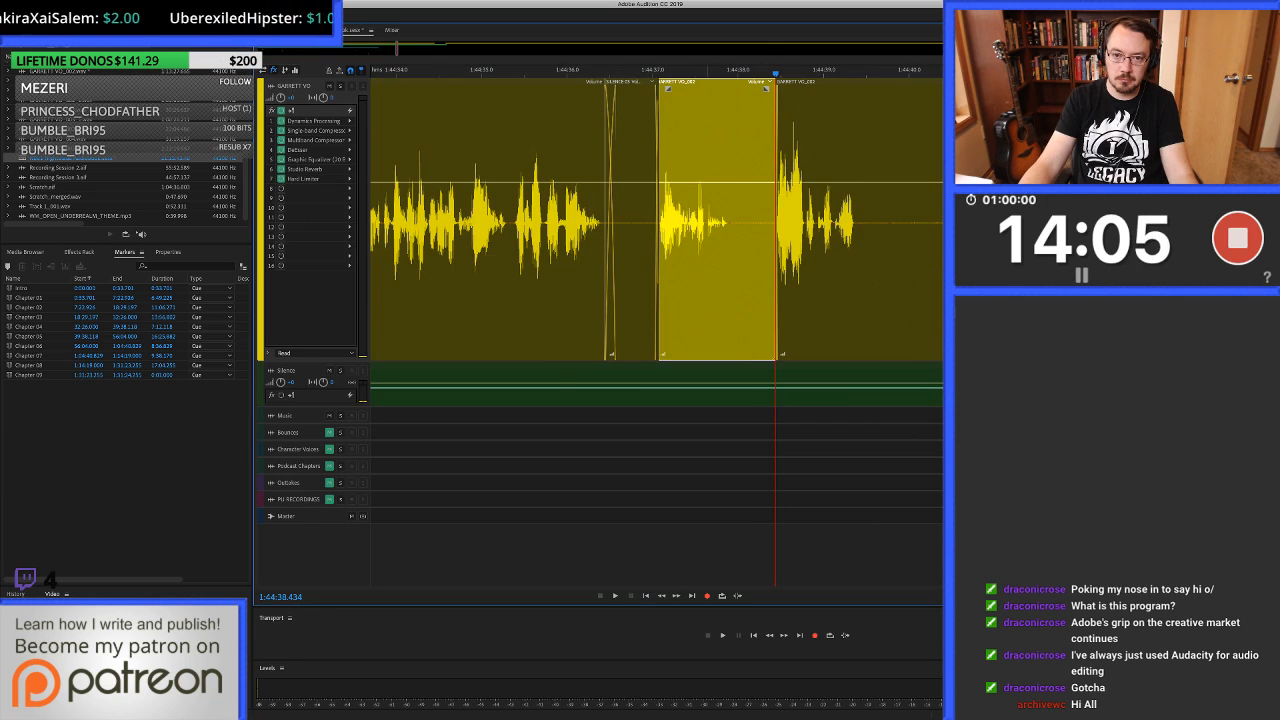
Replay from about 1:44:36.9 across the new join and listen on past 1:44:40.1.
{"action": "left_click", "coordinate": [644, 222]}
{"action": "key", "text": "space"}
{"action": "scroll", "coordinate": [644, 222], "scroll_direction": "right", "scroll_amount": 3}
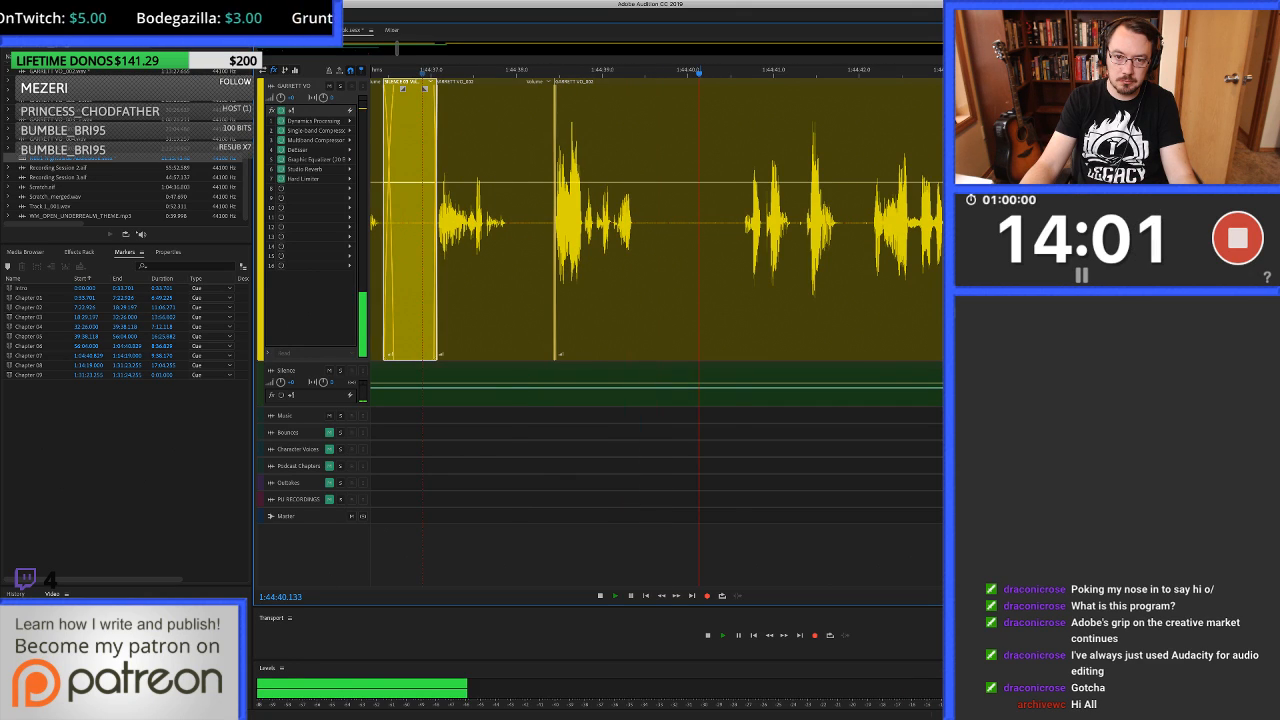
{"action": "key", "text": "space"}
Cut out about 1:44:39.72 to 1:44:40.57 in the pause and fill about 1:44:39.52 to 1:44:40.66 with clean silence.
{"action": "scroll", "coordinate": [701, 222], "scroll_direction": "up", "scroll_amount": 5}
{"action": "left_click_drag", "start_coordinate": [585, 222], "coordinate": [810, 222]}
{"action": "key", "text": "Delete"}
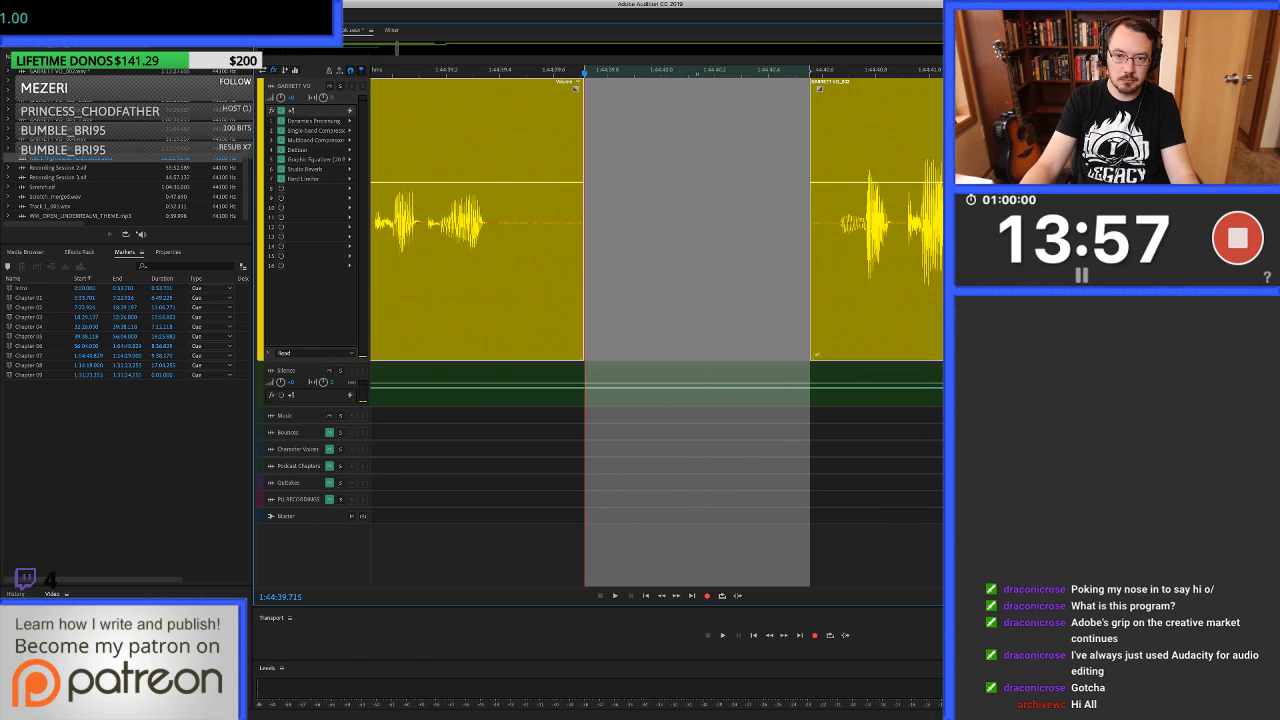
{"action": "left_click_drag", "start_coordinate": [533, 222], "coordinate": [832, 222]}
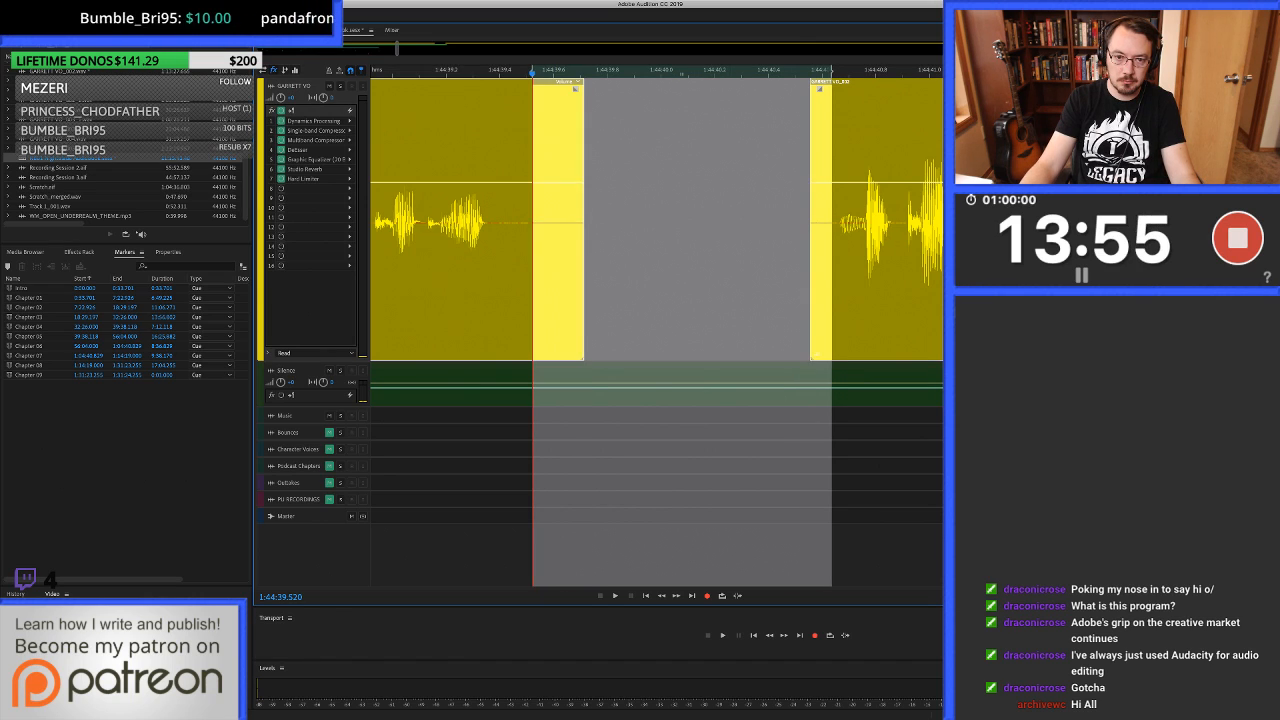
{"action": "left_click_drag", "start_coordinate": [726, 385], "coordinate": [726, 222]}
{"action": "scroll", "coordinate": [726, 222], "scroll_direction": "down", "scroll_amount": 5}
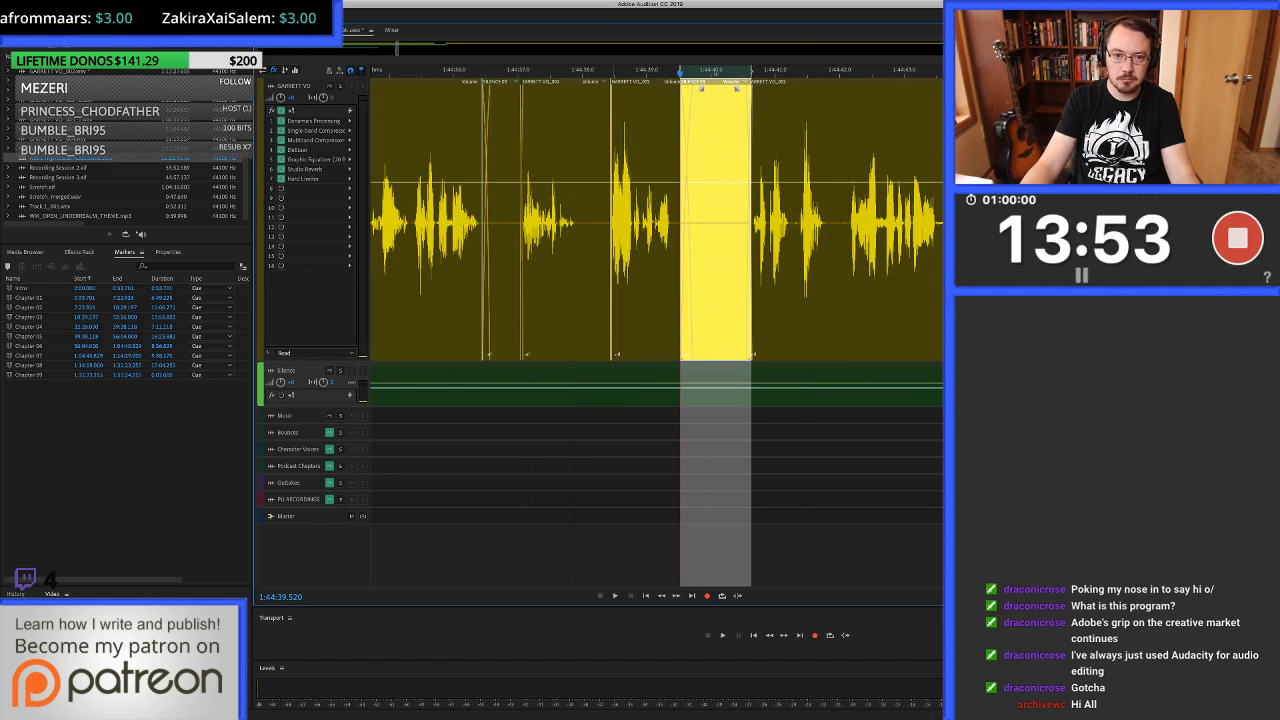
Replay from about 1:44:38.2 across the silence-filled pause and listen on to about 1:44:41.0.
{"action": "left_click", "coordinate": [593, 222]}
{"action": "key", "text": "space"}
{"action": "scroll", "coordinate": [593, 222], "scroll_direction": "right", "scroll_amount": 3}
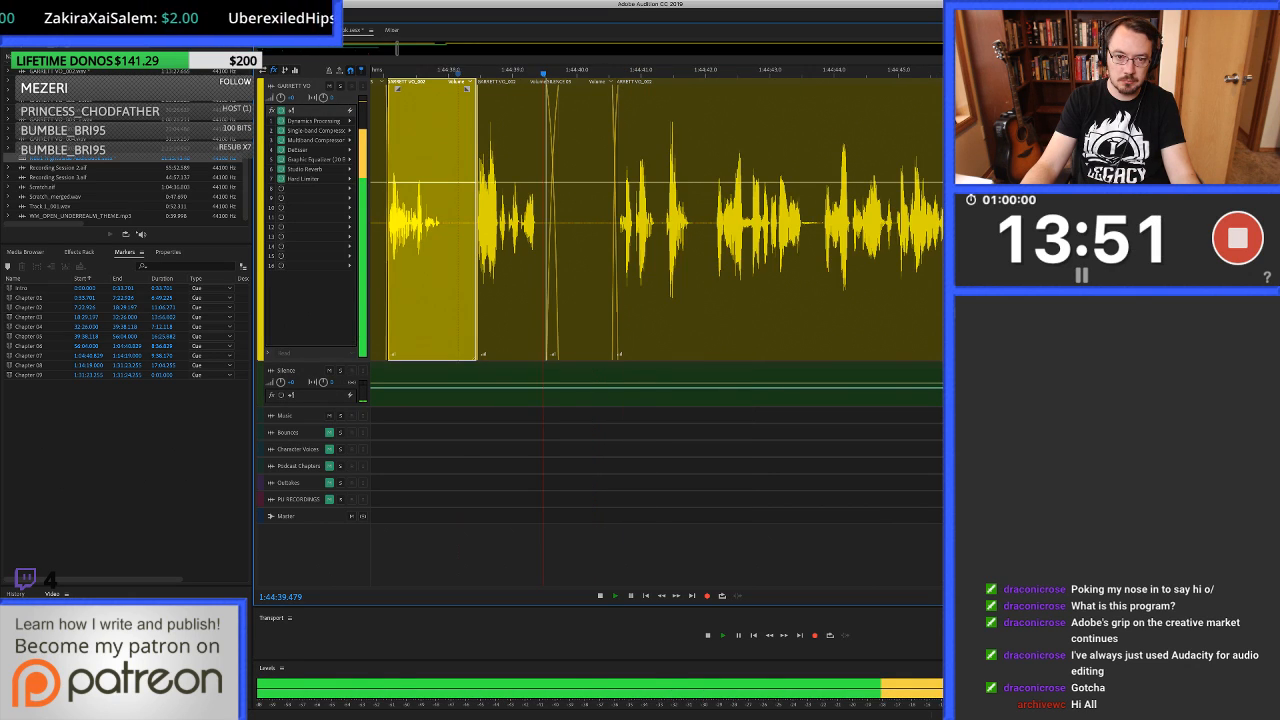
{"action": "key", "text": "space"}
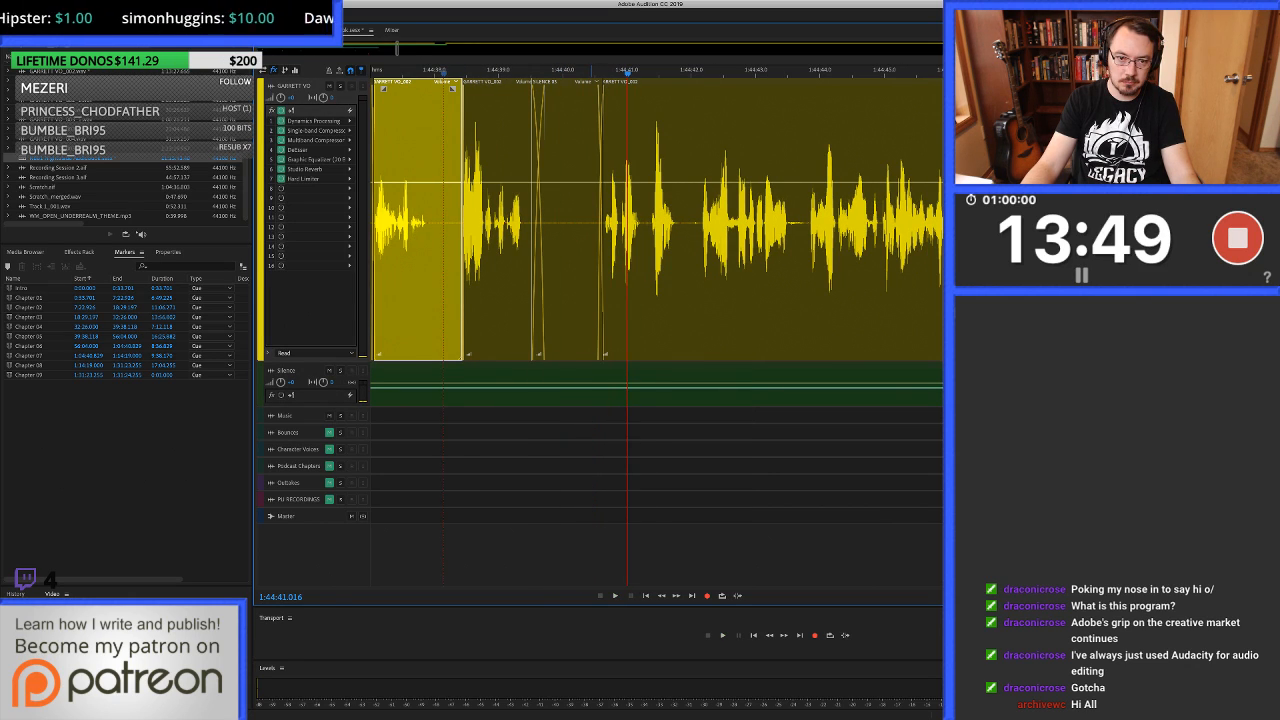
Remove the silence clip, shift the following take earlier and refill about 1:44:39.51 to 1:44:40.15 with clean silence.
{"action": "key", "text": "Delete"}
{"action": "scroll", "coordinate": [590, 222], "scroll_direction": "up", "scroll_amount": 4}
{"action": "left_click_drag", "start_coordinate": [660, 240], "coordinate": [582, 240]}
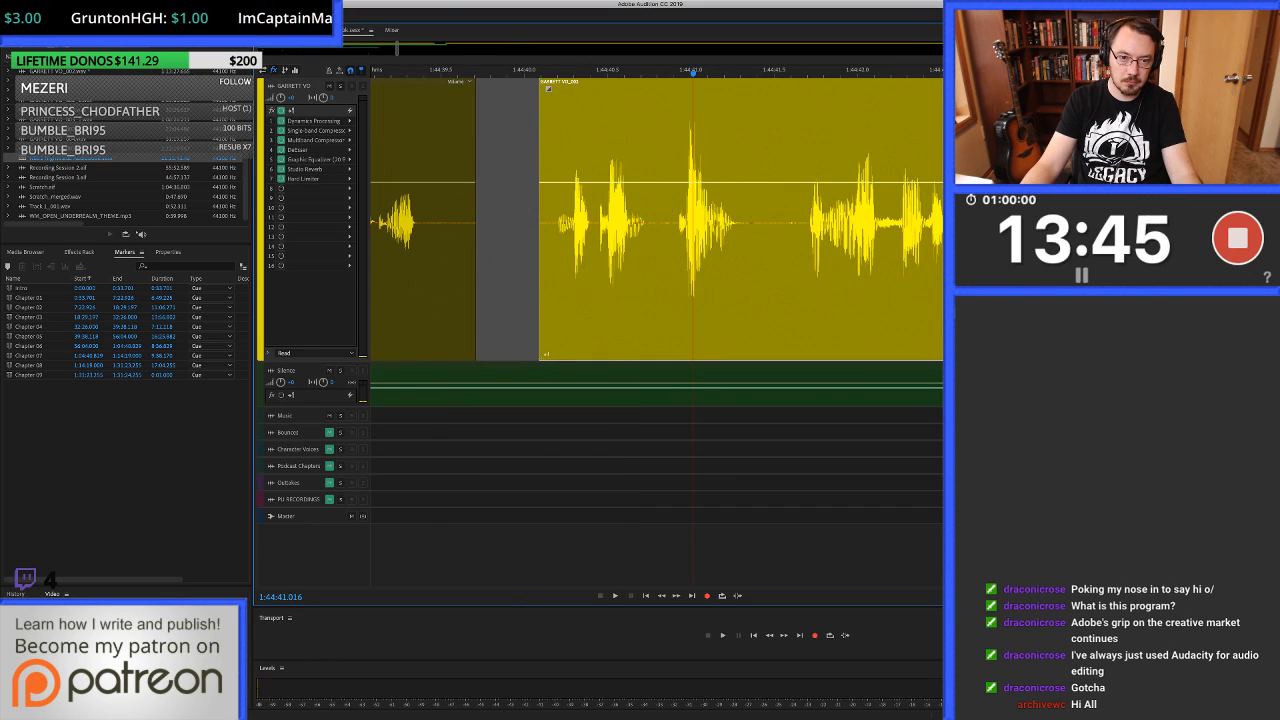
{"action": "left_click_drag", "start_coordinate": [443, 240], "coordinate": [548, 240]}
{"action": "key", "text": "super+v"}
{"action": "scroll", "coordinate": [609, 240], "scroll_direction": "down", "scroll_amount": 4}
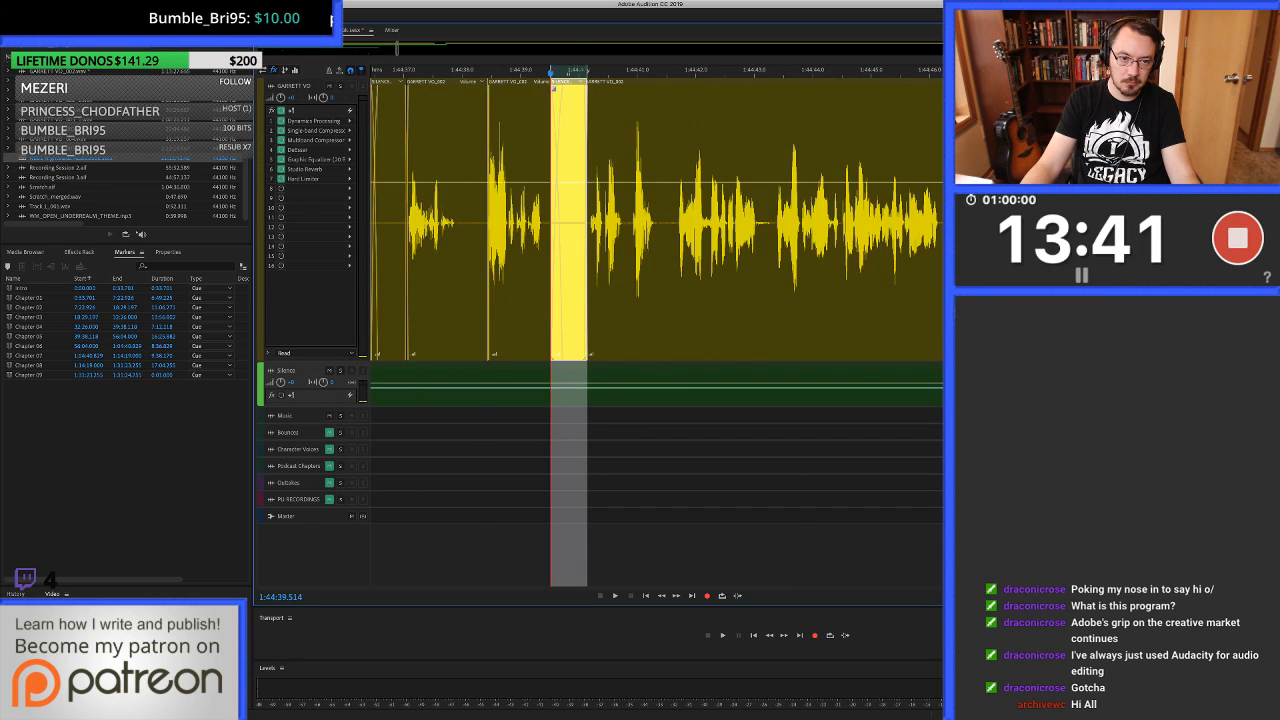
Replay from about 1:44:37.5 across the tightened pause and locate the click near 1:44:40.84.
{"action": "left_click", "coordinate": [433, 240]}
{"action": "key", "text": "space"}
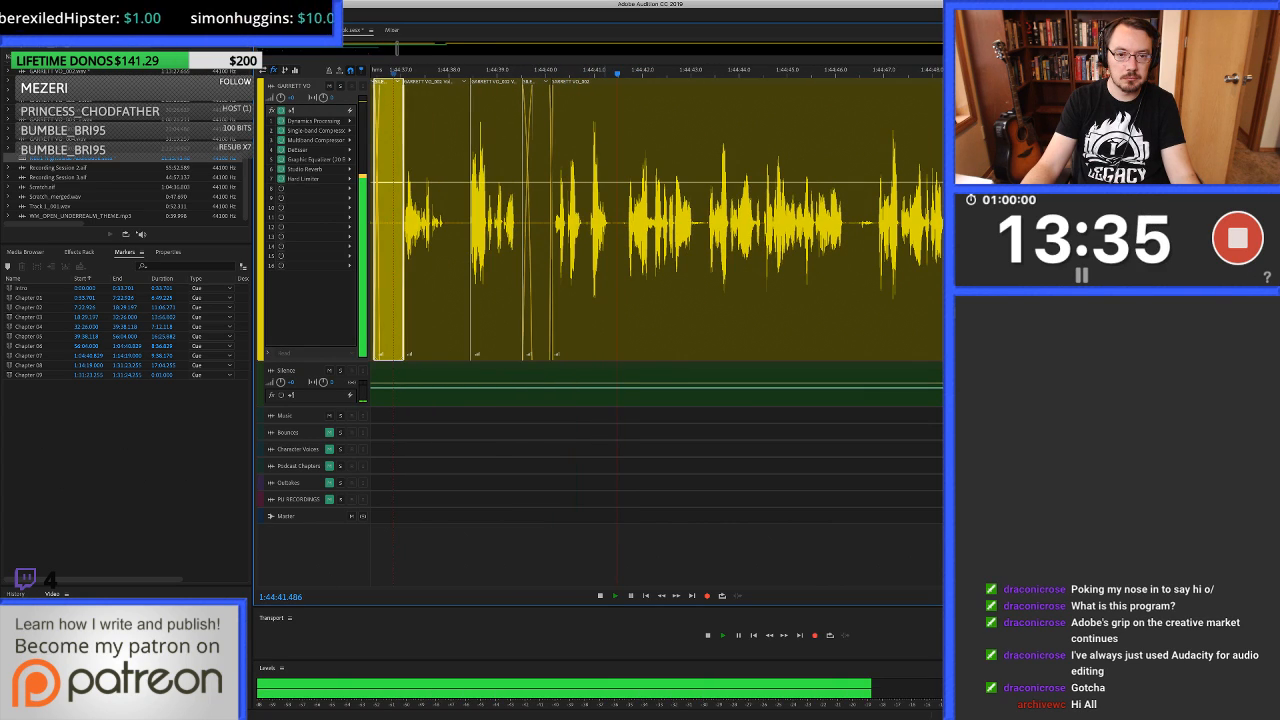
{"action": "key", "text": "space"}
{"action": "left_click", "coordinate": [586, 240]}
{"action": "key", "text": "="}
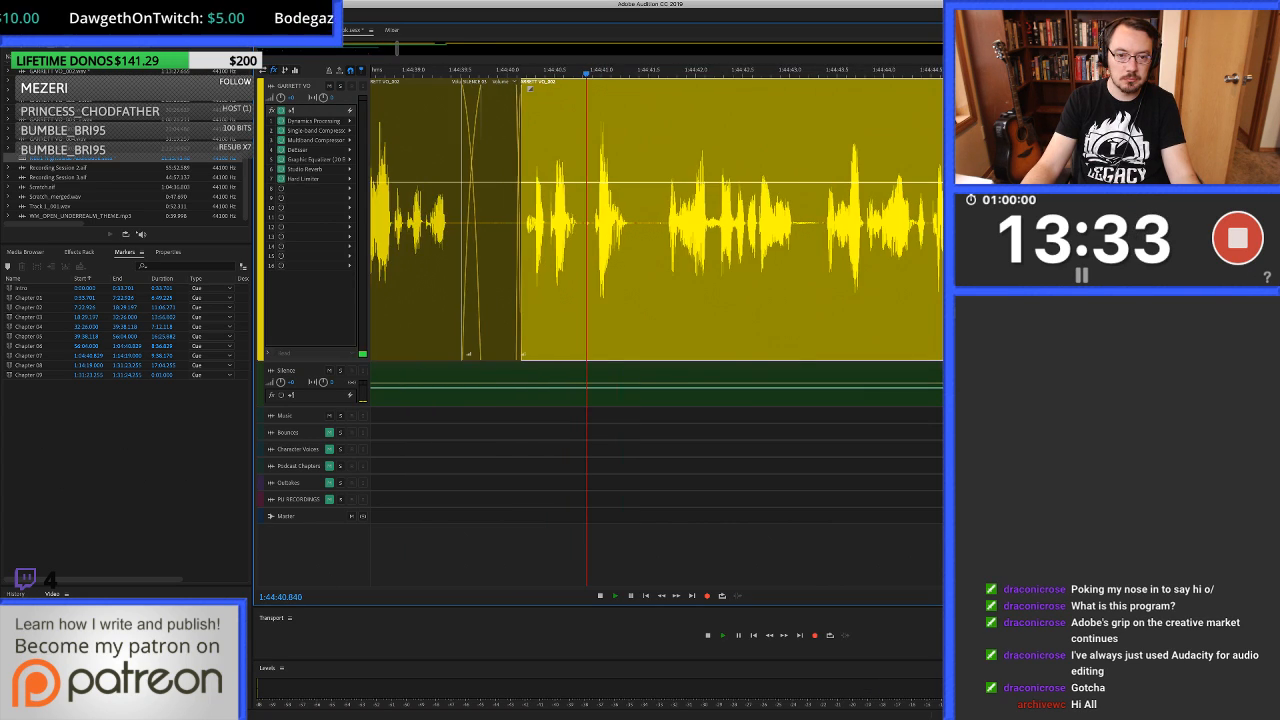
{"action": "key", "text": "space"}
{"action": "key", "text": "space"}
{"action": "scroll", "coordinate": [590, 240], "scroll_direction": "up", "scroll_amount": 3}
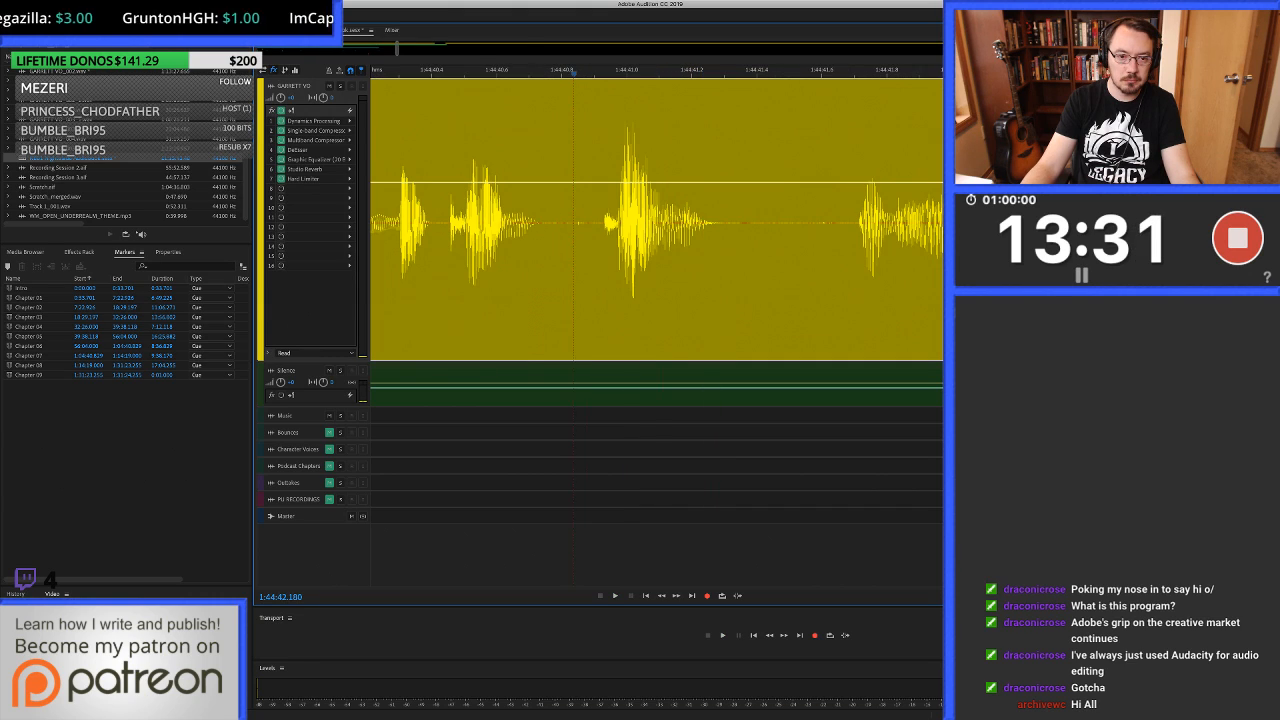
Heal the clicks at about 1:44:40.84 and 1:44:41.58 in the clip's waveform and return to the multitrack session.
{"action": "double_click", "coordinate": [581, 240]}
{"action": "left_click_drag", "start_coordinate": [485, 330], "coordinate": [496, 330]}
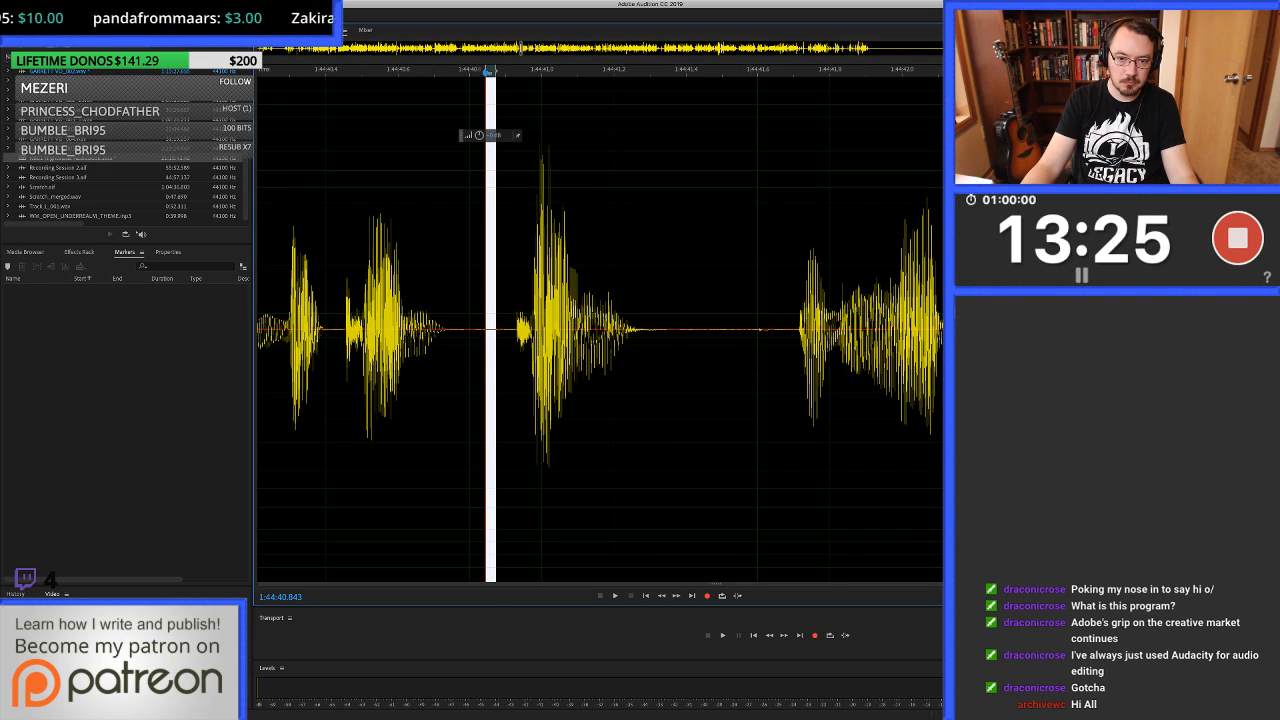
{"action": "left_click_drag", "start_coordinate": [751, 330], "coordinate": [776, 330]}
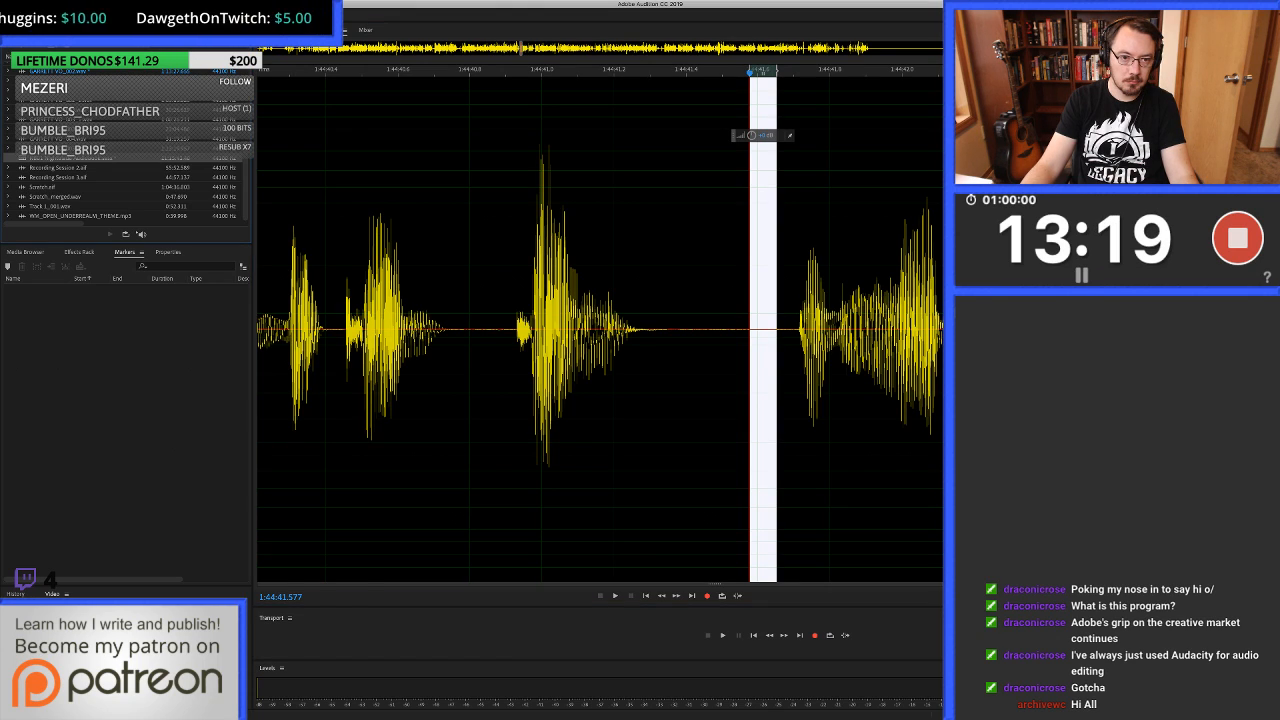
{"action": "key", "text": "0"}
{"action": "scroll", "coordinate": [490, 220], "scroll_direction": "down", "scroll_amount": 3}
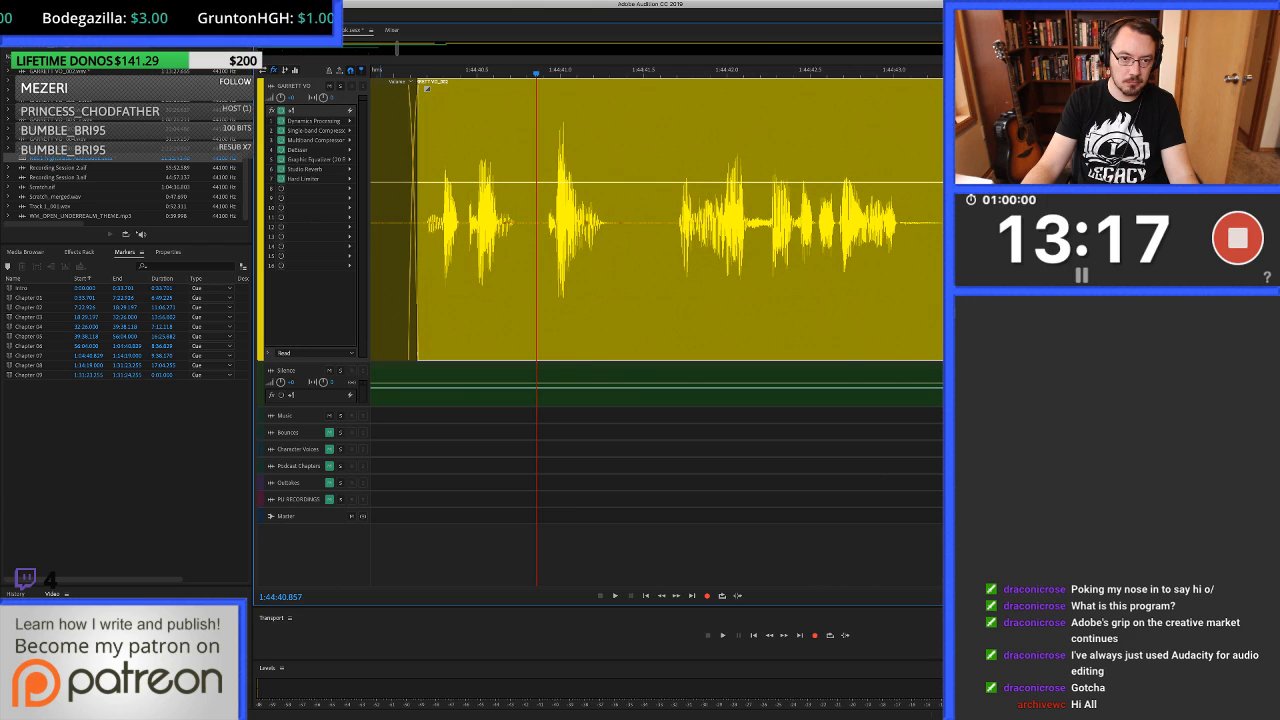
Replay from about 1:44:39.9 over the healed spots and recheck the take starting at about 1:44:43.2.
{"action": "left_click", "coordinate": [382, 240]}
{"action": "key", "text": "space"}
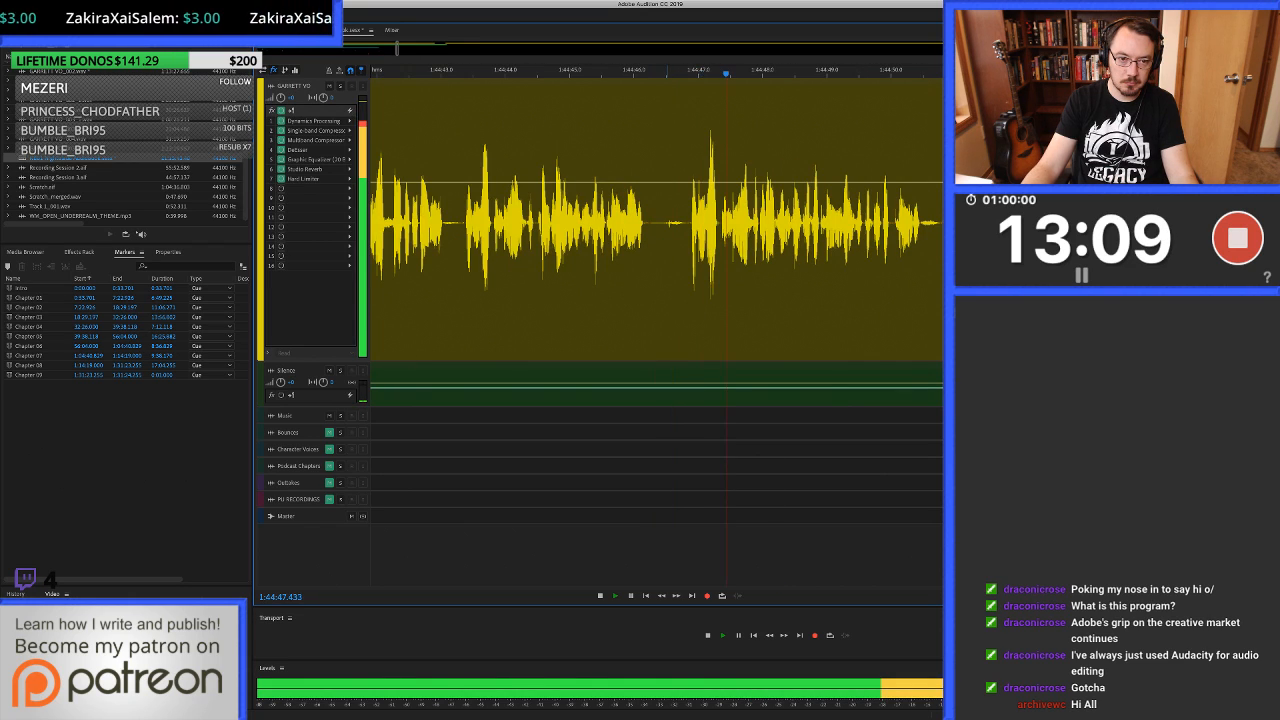
{"action": "left_click", "coordinate": [456, 270]}
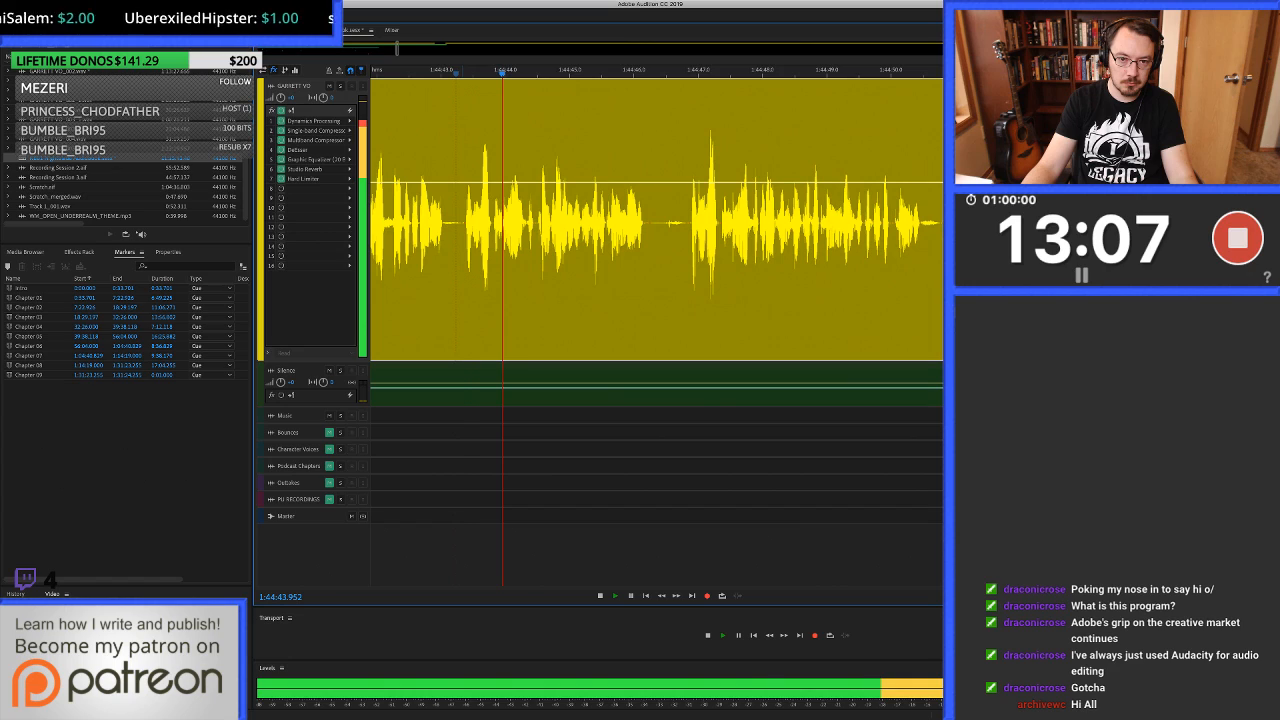
{"action": "key", "text": "space"}
Ripple delete the unwanted take from about 1:44:43.35 to 1:44:46.83 and adjust the join.
{"action": "left_click", "coordinate": [692, 270], "text": "shift"}
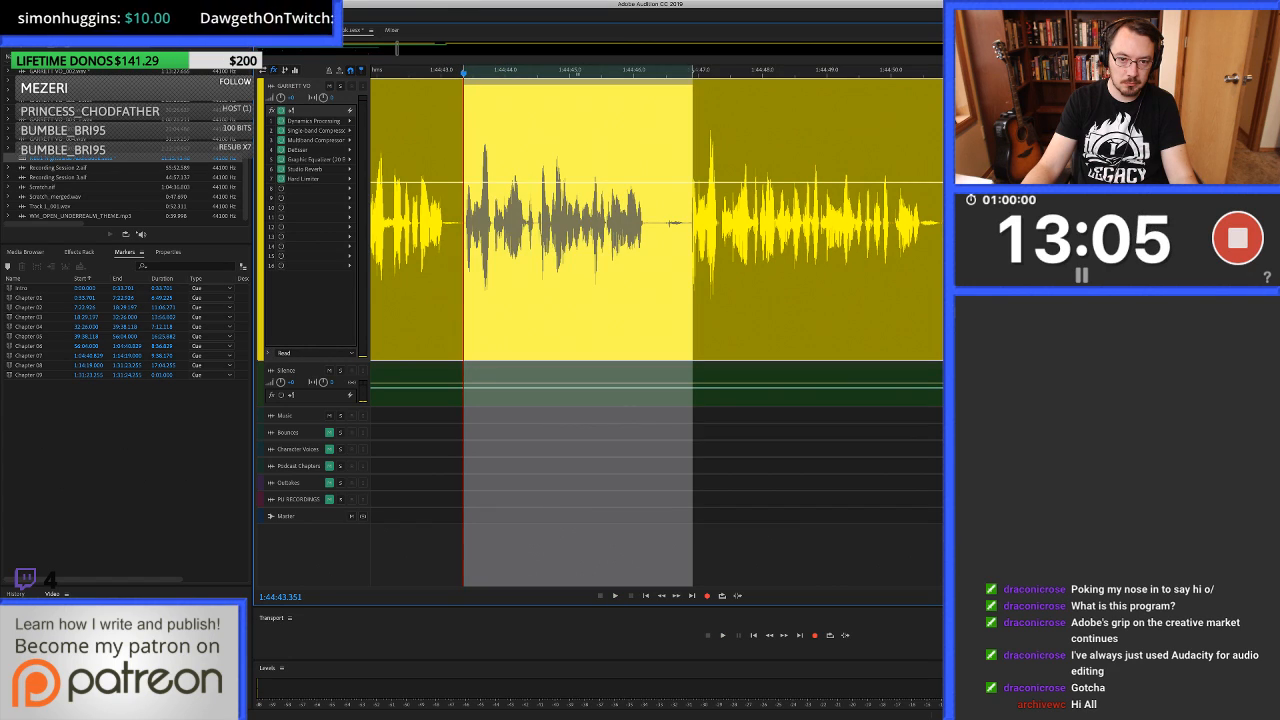
{"action": "left_click_drag", "start_coordinate": [692, 270], "coordinate": [689, 270]}
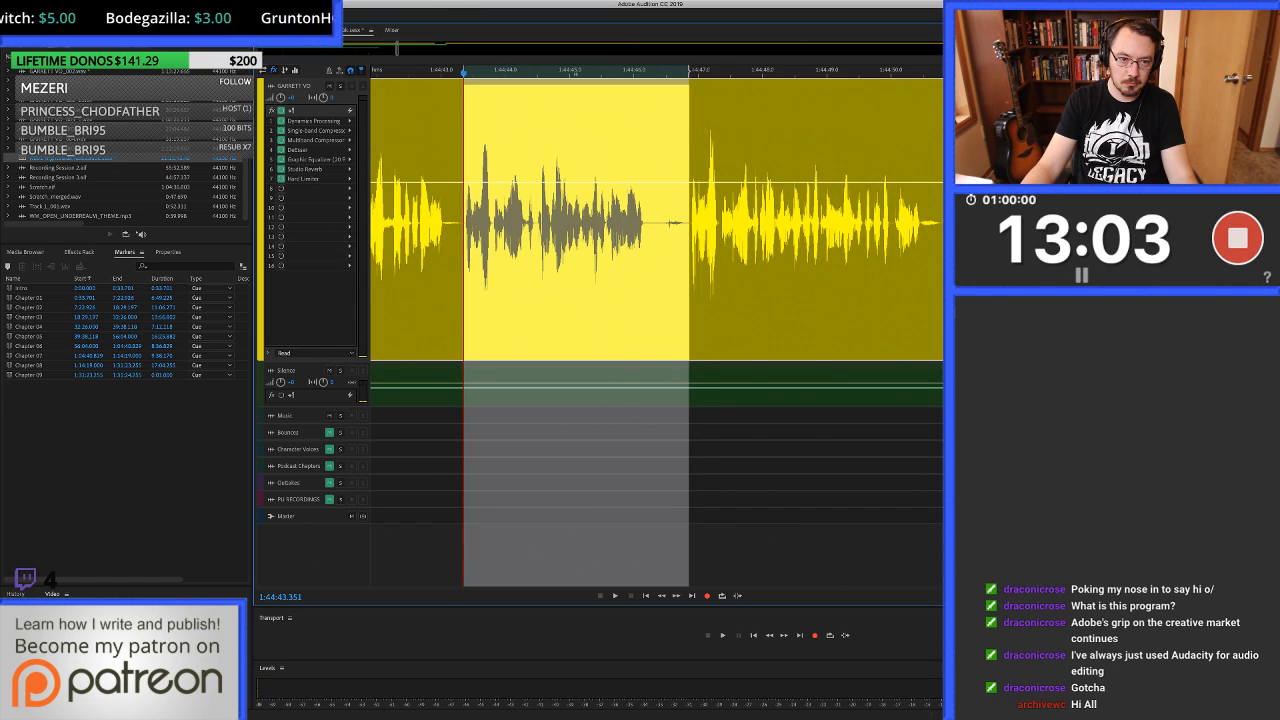
{"action": "key", "text": "shift+Delete"}
{"action": "scroll", "coordinate": [461, 270], "scroll_direction": "up", "scroll_amount": 12}
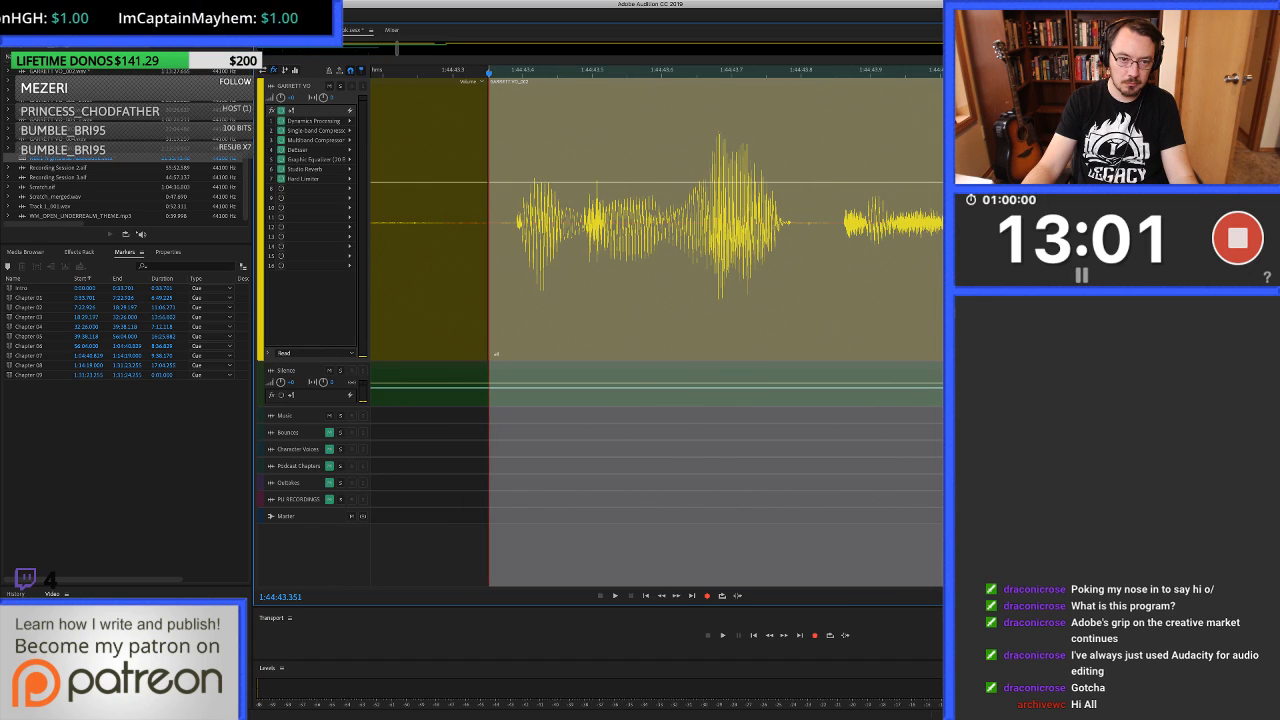
{"action": "left_click_drag", "start_coordinate": [538, 270], "coordinate": [588, 270]}
{"action": "scroll", "coordinate": [588, 270], "scroll_direction": "down", "scroll_amount": 10}
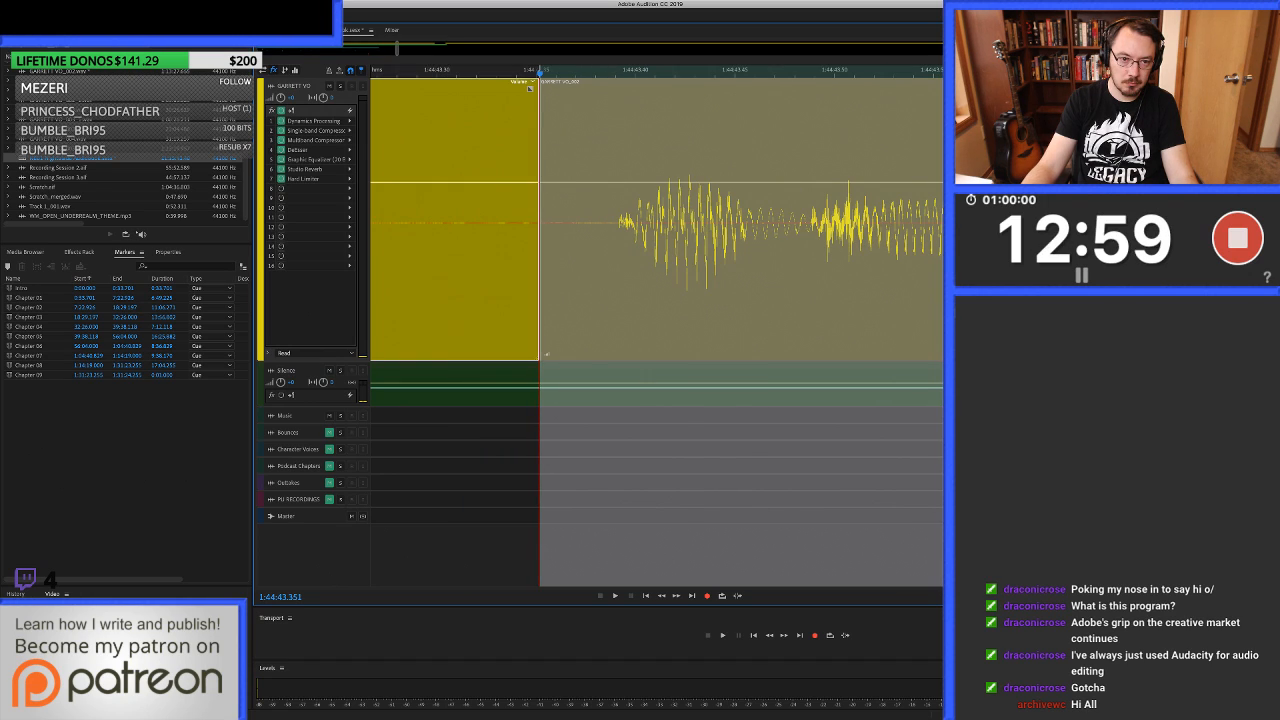
{"action": "scroll", "coordinate": [588, 270], "scroll_direction": "down", "scroll_amount": 1}
Replay from about 1:44:41.5 across the new join and listen on past 1:44:49.2.
{"action": "left_click", "coordinate": [457, 270]}
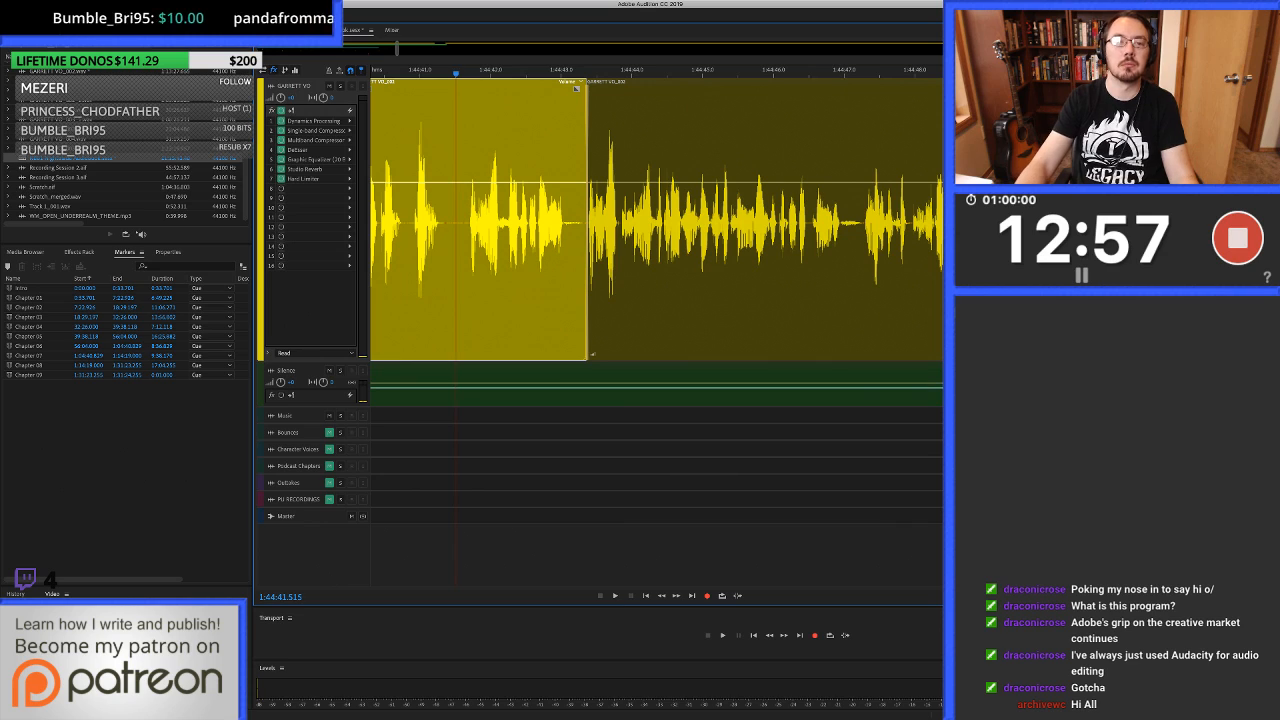
{"action": "key", "text": "space"}
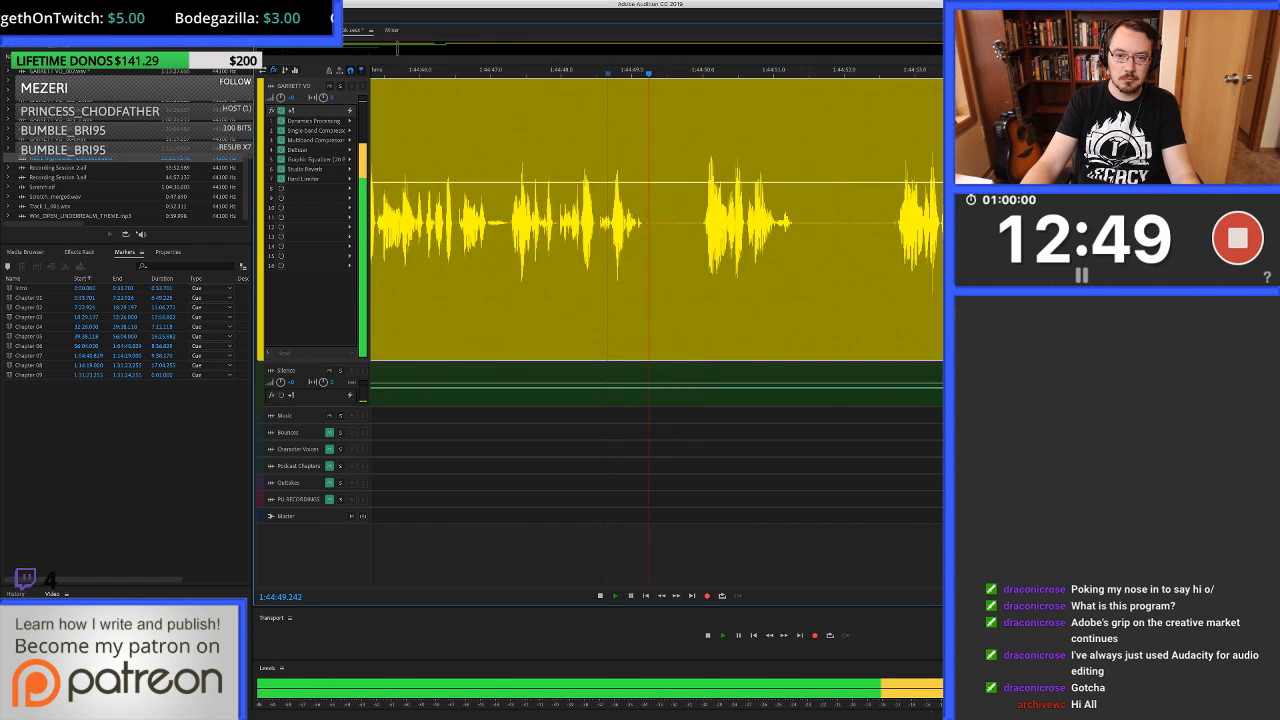
{"action": "key", "text": "space"}
Cut out about 1:44:49.28 to 1:44:49.98 in the pause and fill about 1:44:49.20 to 1:44:50.01 with clean silence.
{"action": "scroll", "coordinate": [697, 222], "scroll_direction": "up", "scroll_amount": 4}
{"action": "mouse_move", "coordinate": [582, 220]}
{"action": "left_mouse_down"}
{"action": "mouse_move", "coordinate": [722, 220]}
{"action": "mouse_move", "coordinate": [565, 220]}
{"action": "left_mouse_up"}
{"action": "key", "text": "Delete"}
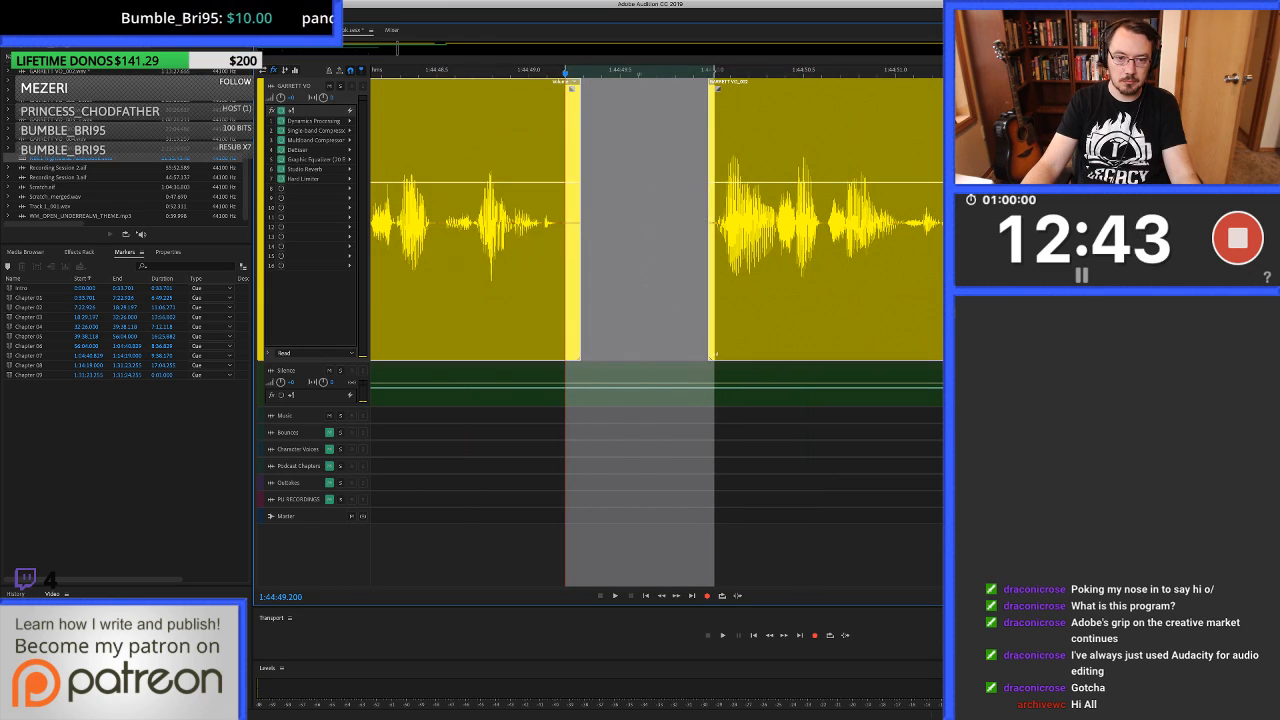
{"action": "left_click_drag", "start_coordinate": [672, 385], "coordinate": [672, 220]}
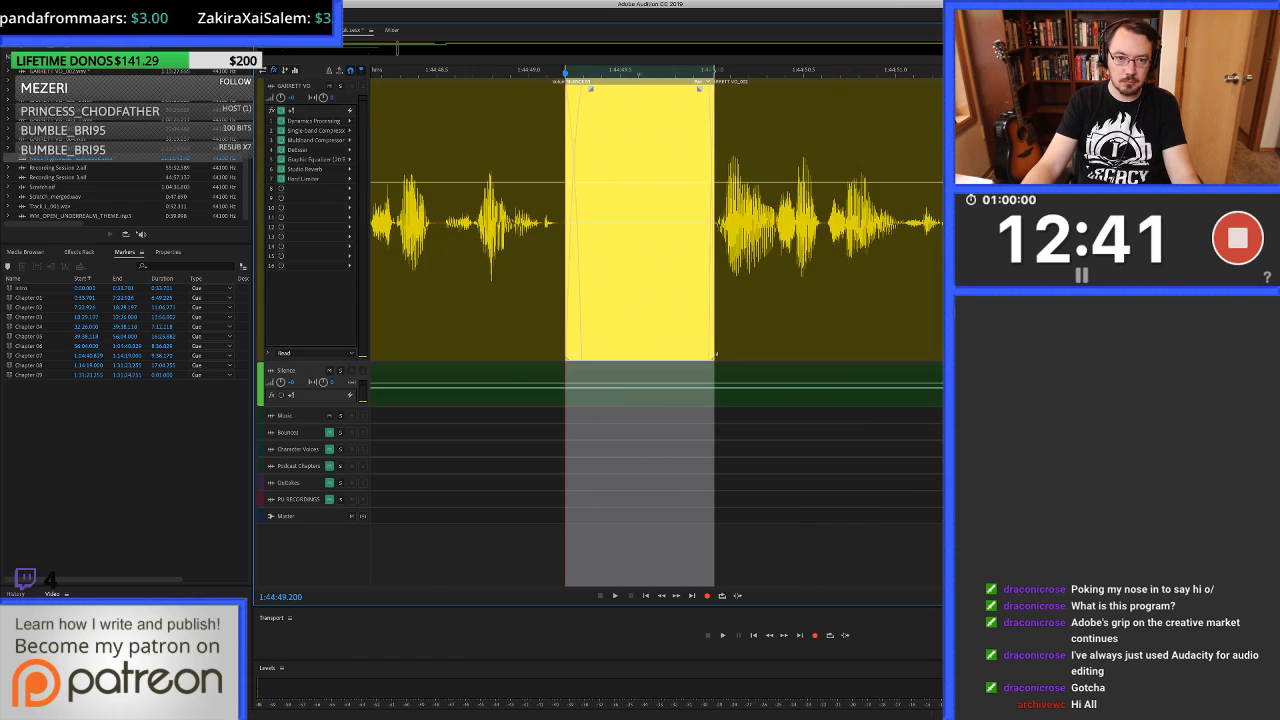
Replay from about 1:44:47.3 across the filled pause and check the short phrase and repeated take after it.
{"action": "scroll", "coordinate": [672, 220], "scroll_direction": "down", "scroll_amount": 5}
{"action": "scroll", "coordinate": [672, 220], "scroll_direction": "down", "scroll_amount": 1}
{"action": "left_click", "coordinate": [537, 220]}
{"action": "key", "text": "space"}
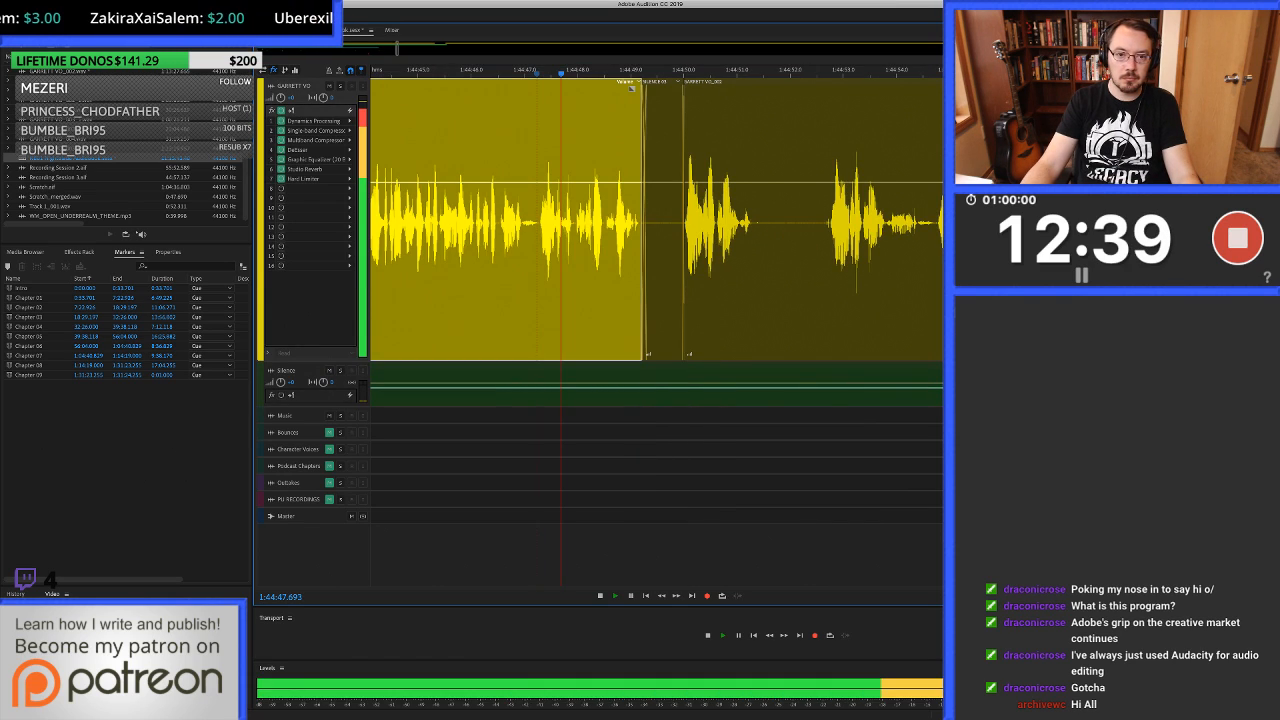
{"action": "scroll", "coordinate": [537, 220], "scroll_direction": "right", "scroll_amount": 2}
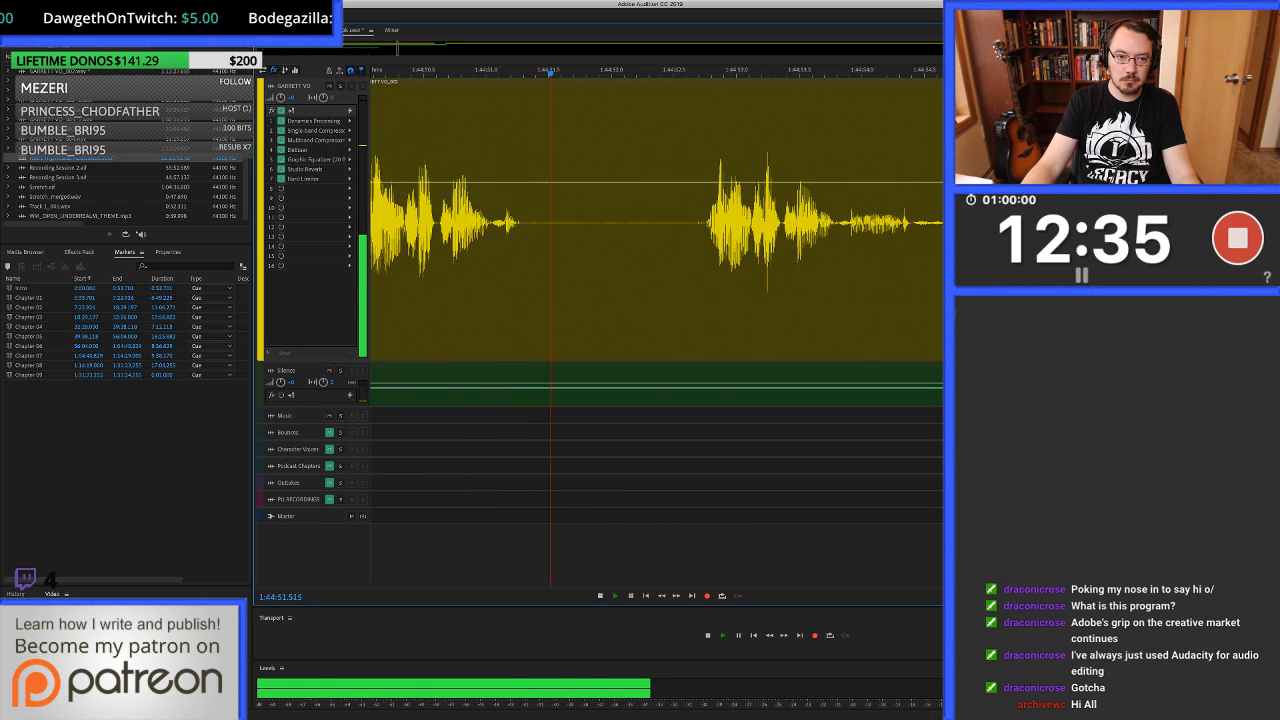
{"action": "scroll", "coordinate": [466, 220], "scroll_direction": "down", "scroll_amount": 1}
Remove the silence clip from the pause and ripple delete the unwanted take from about 1:44:49.98 to 1:44:52.73.
{"action": "left_click_drag", "start_coordinate": [465, 220], "coordinate": [411, 220]}
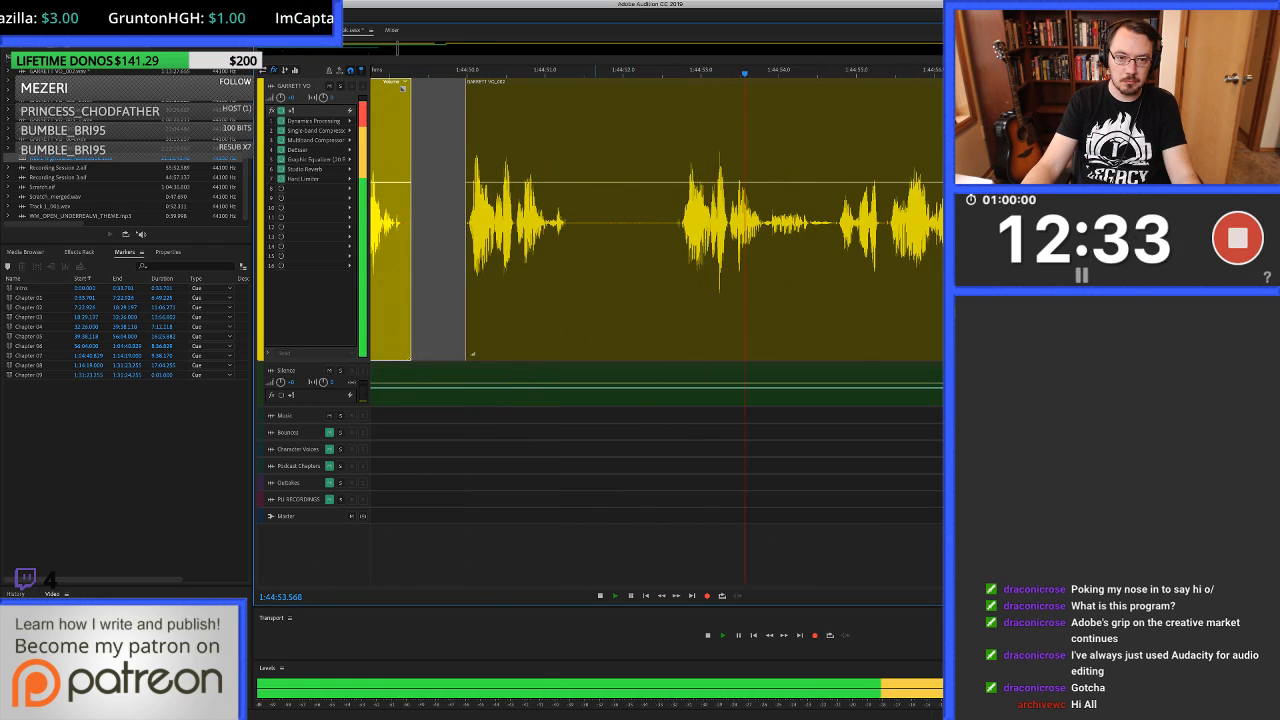
{"action": "key", "text": "space"}
{"action": "left_click", "coordinate": [651, 250]}
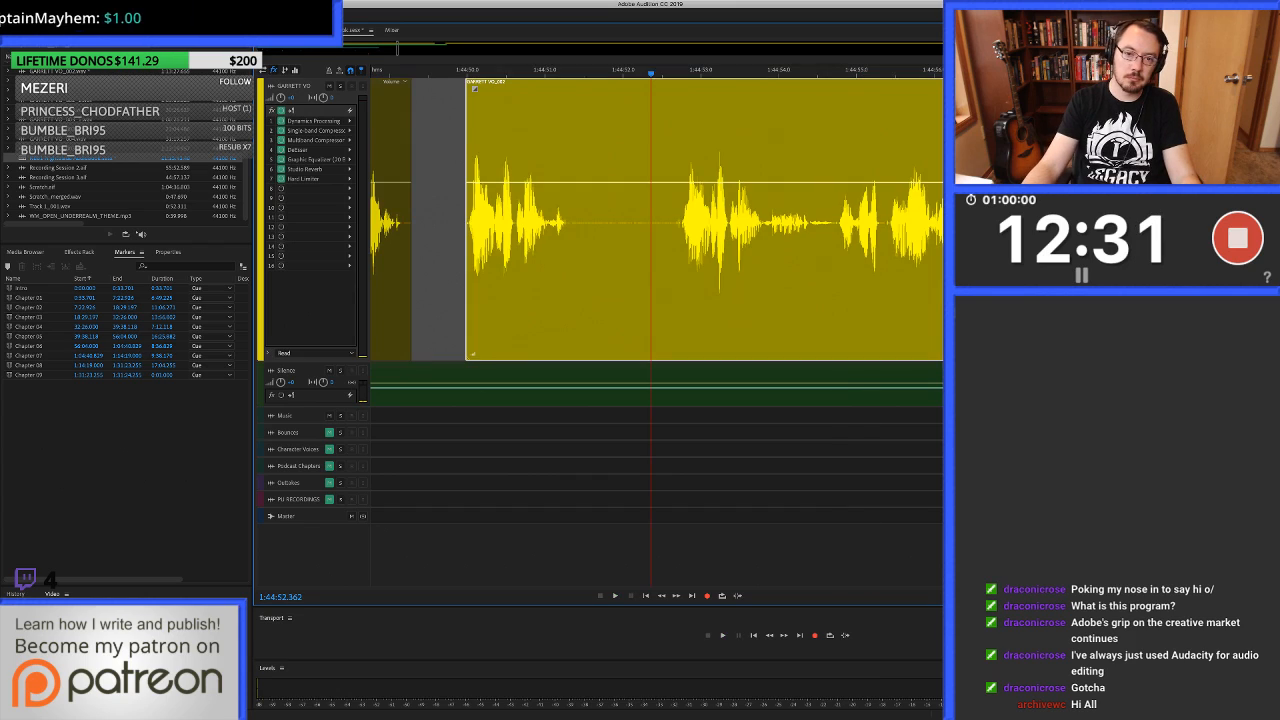
{"action": "key", "text": "super+Left"}
{"action": "left_click_drag", "start_coordinate": [466, 220], "coordinate": [680, 220]}
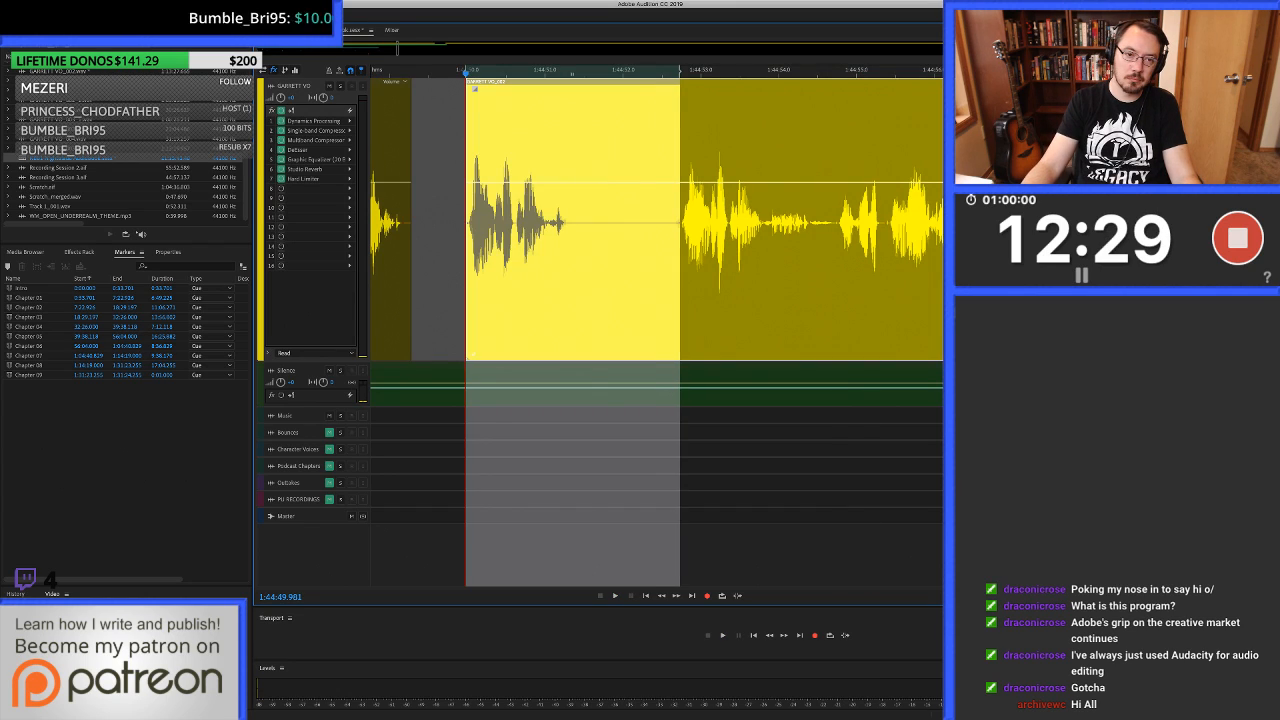
{"action": "key", "text": "shift+super+BackSpace"}
Fill the gap from about 1:44:49.18 to 1:44:50.0 with clean silence.
{"action": "scroll", "coordinate": [411, 220], "scroll_direction": "up", "scroll_amount": 5}
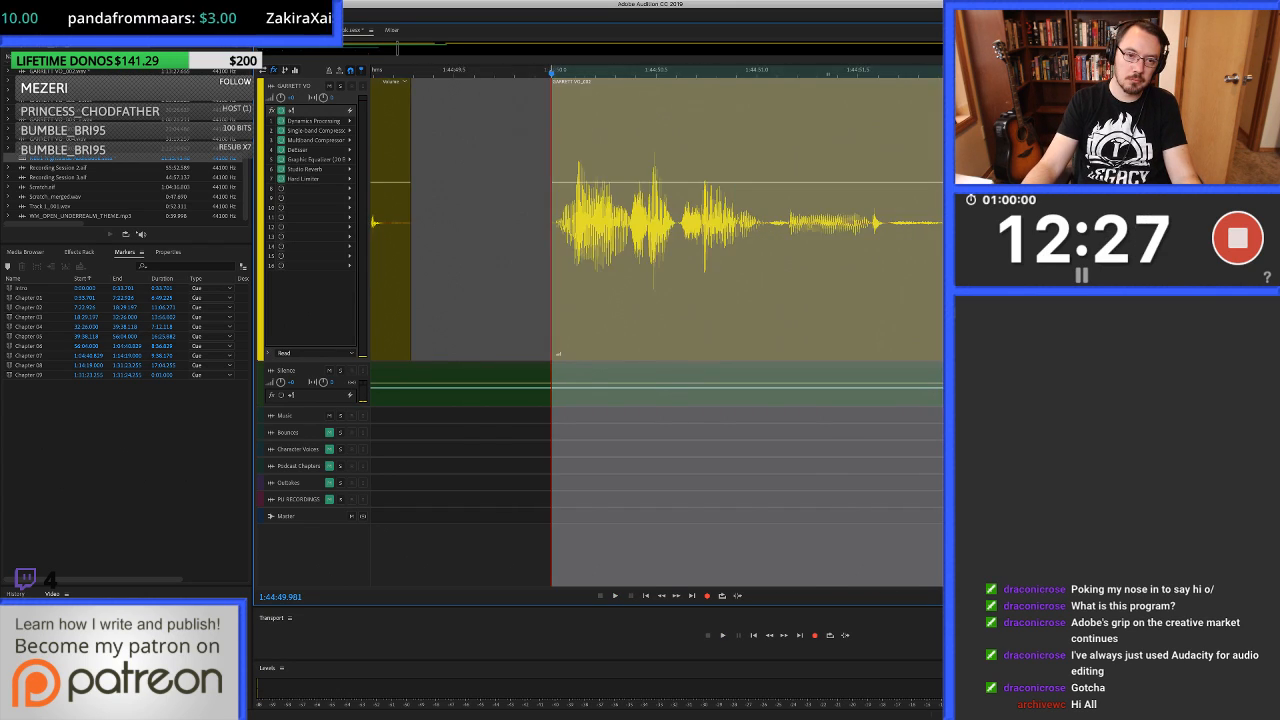
{"action": "left_click_drag", "start_coordinate": [384, 220], "coordinate": [585, 220]}
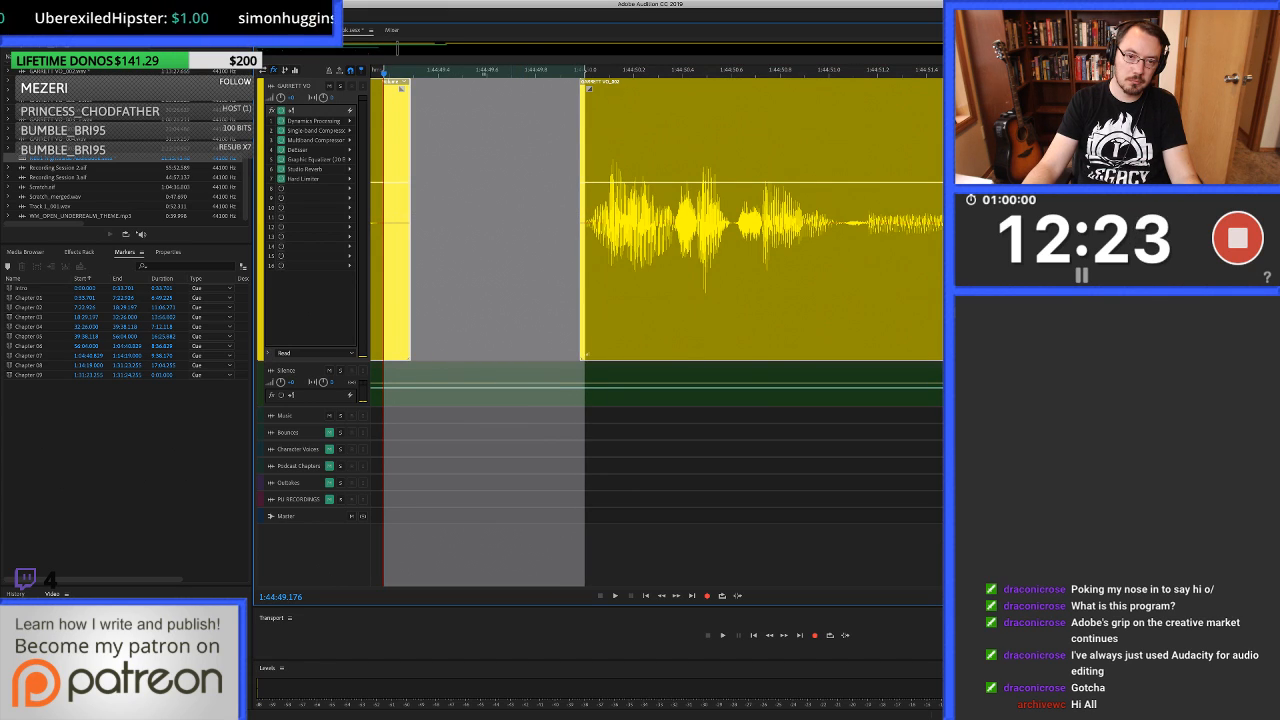
{"action": "key", "text": "super+v"}
{"action": "scroll", "coordinate": [723, 220], "scroll_direction": "down", "scroll_amount": 5}
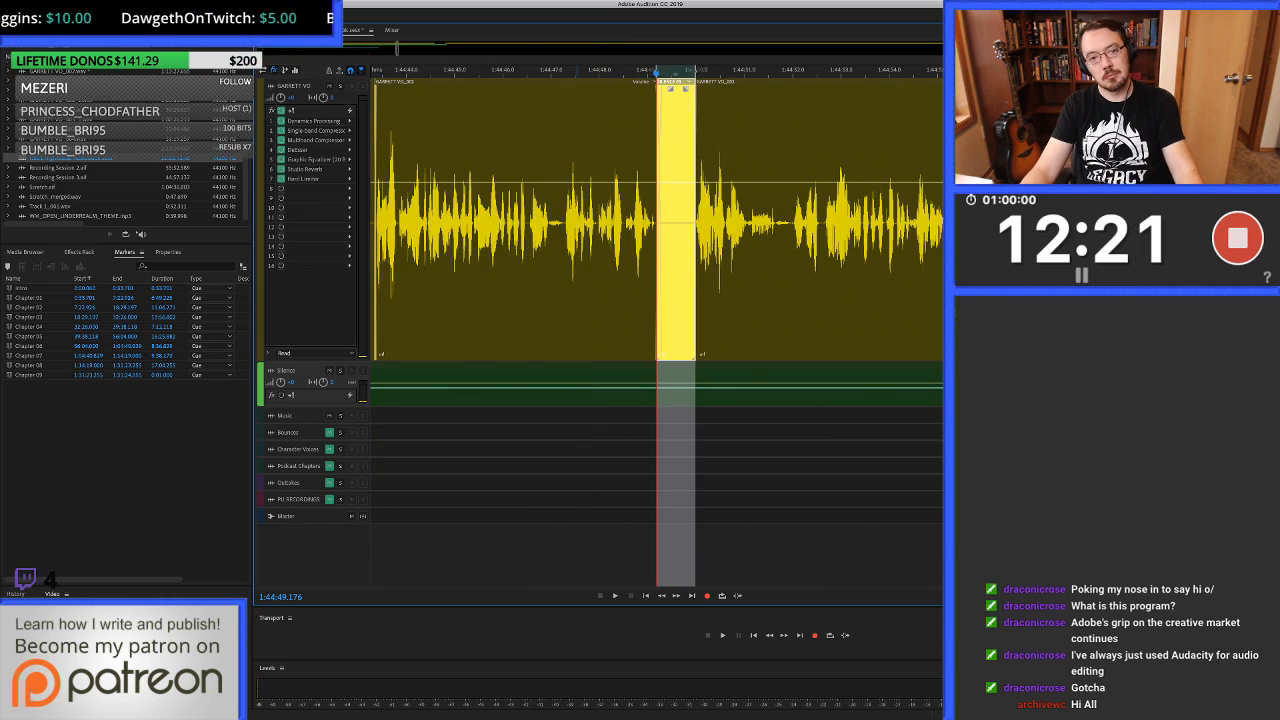
Replay from shortly before the refilled gap and listen on to about 1:44:57.3.
{"action": "left_click", "coordinate": [575, 220]}
{"action": "key", "text": "space"}
{"action": "scroll", "coordinate": [575, 220], "scroll_direction": "right", "scroll_amount": 1}
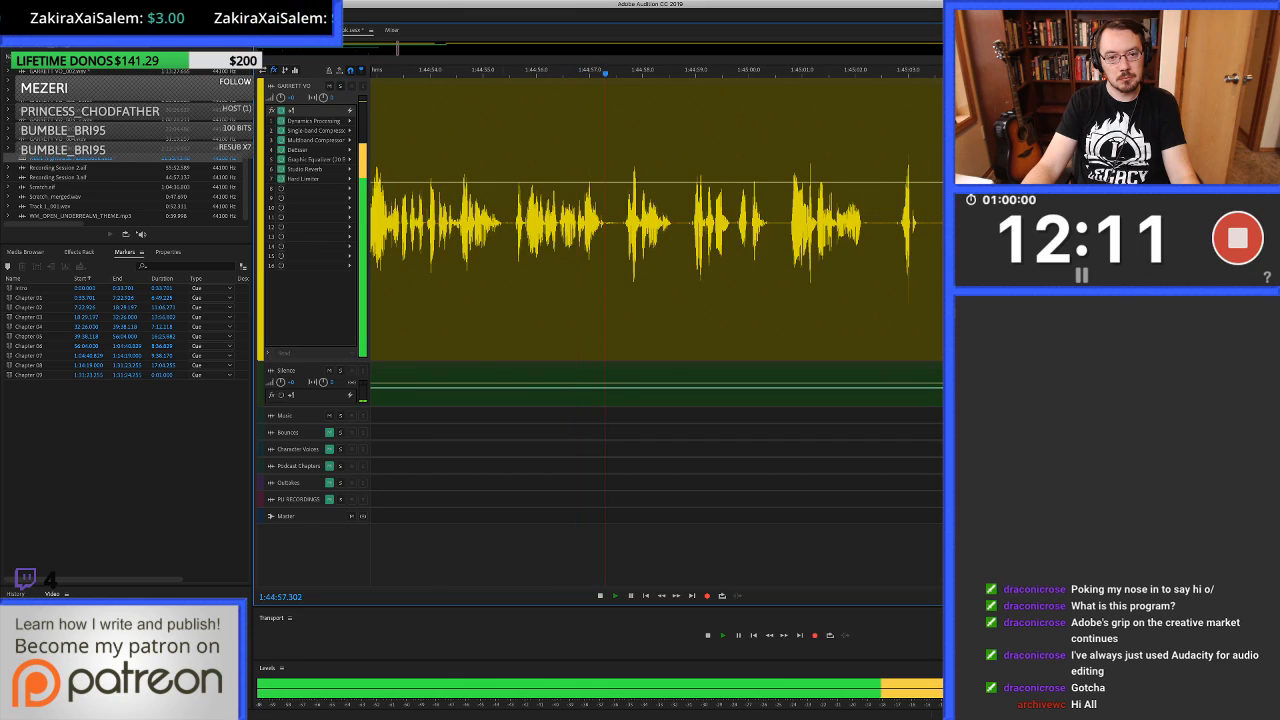
Heal the click at about 1:44:55.53 in the clip's waveform and return to the multitrack session.
{"action": "key", "text": "space"}
{"action": "left_click", "coordinate": [508, 240]}
{"action": "scroll", "coordinate": [508, 240], "scroll_direction": "up", "scroll_amount": 5}
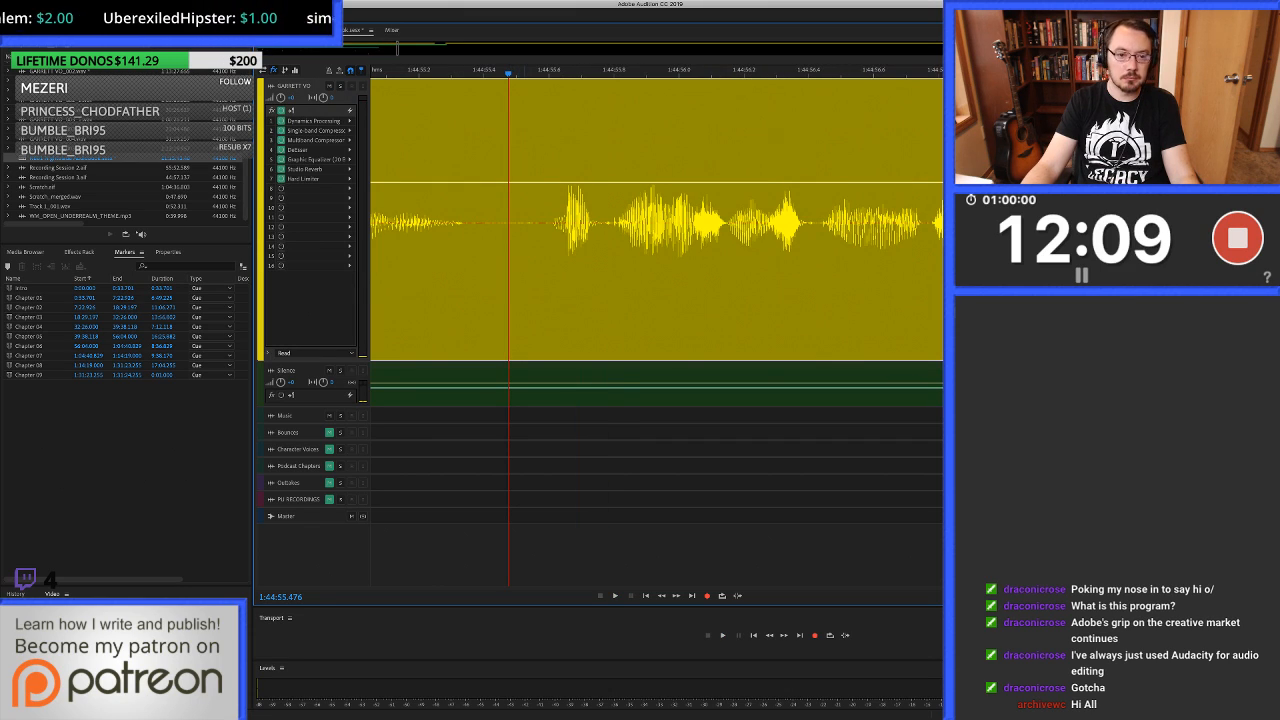
{"action": "double_click", "coordinate": [530, 340]}
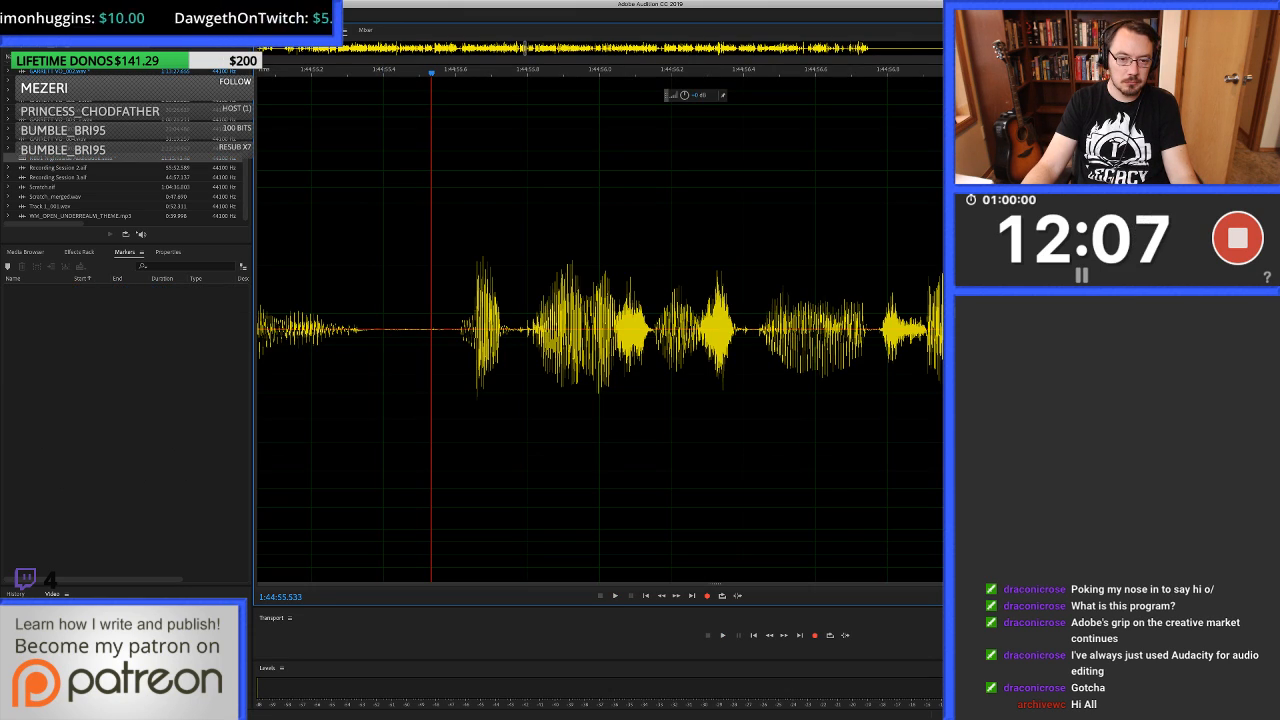
{"action": "key", "text": "="}
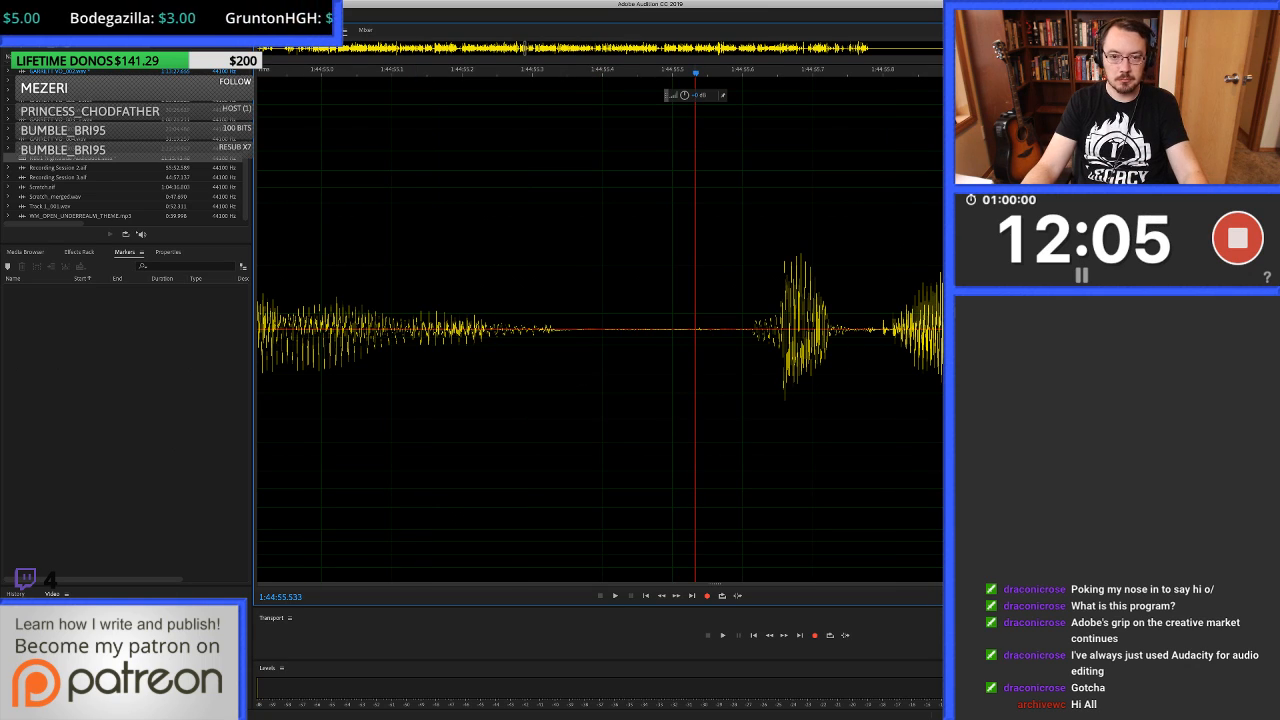
{"action": "left_click_drag", "start_coordinate": [696, 330], "coordinate": [713, 330]}
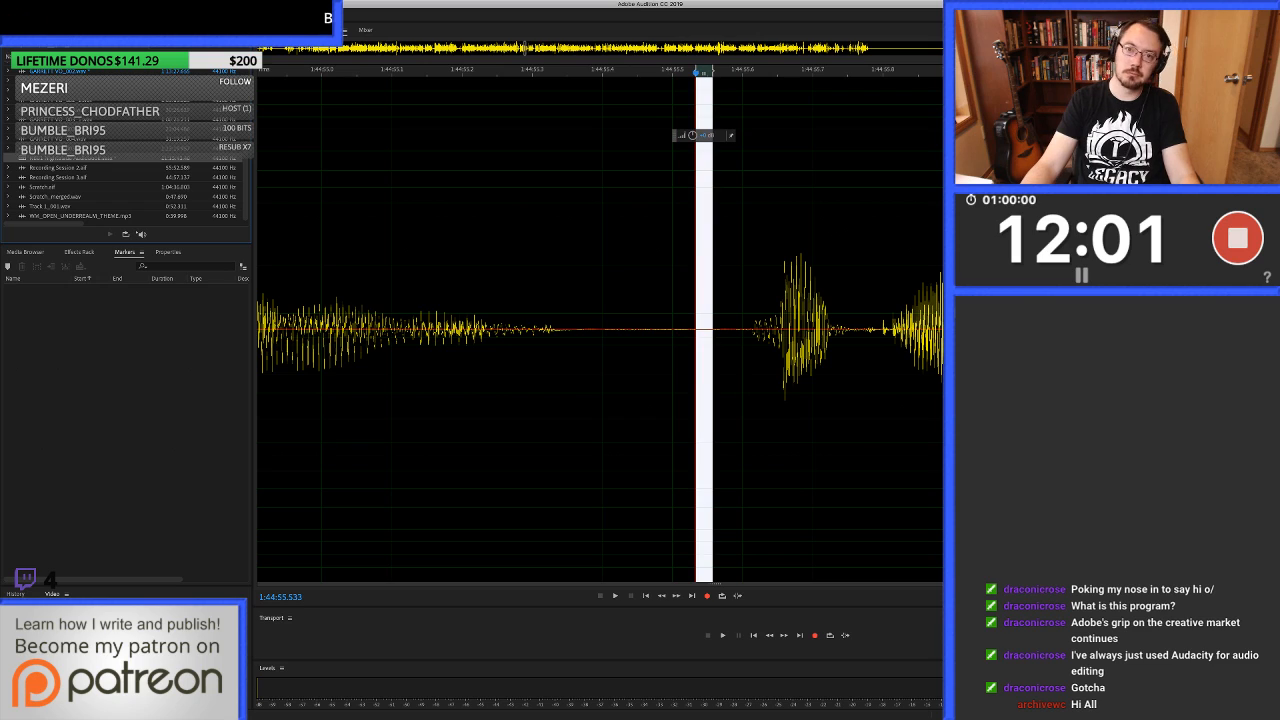
{"action": "key", "text": "0"}
{"action": "scroll", "coordinate": [592, 71], "scroll_direction": "down", "scroll_amount": 4}
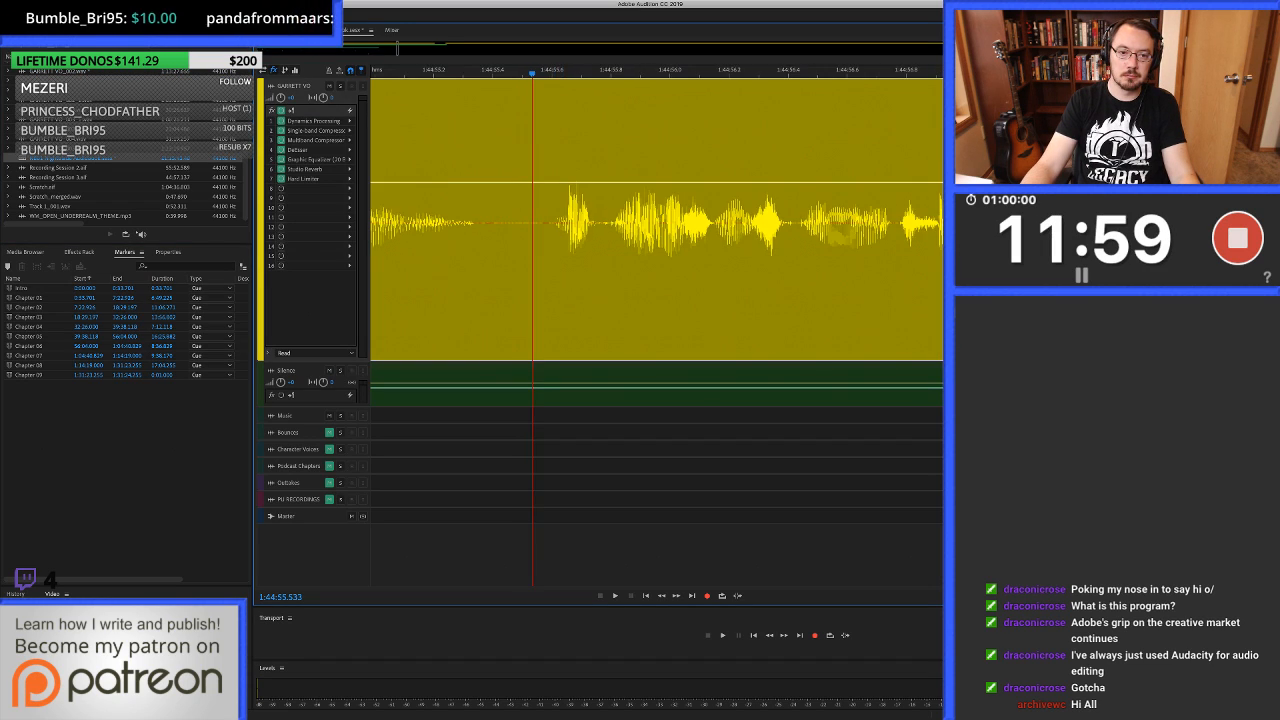
Replay from shortly before the healed click and listen on to about 1:44:58.97.
{"action": "left_click", "coordinate": [444, 71]}
{"action": "key", "text": "space"}
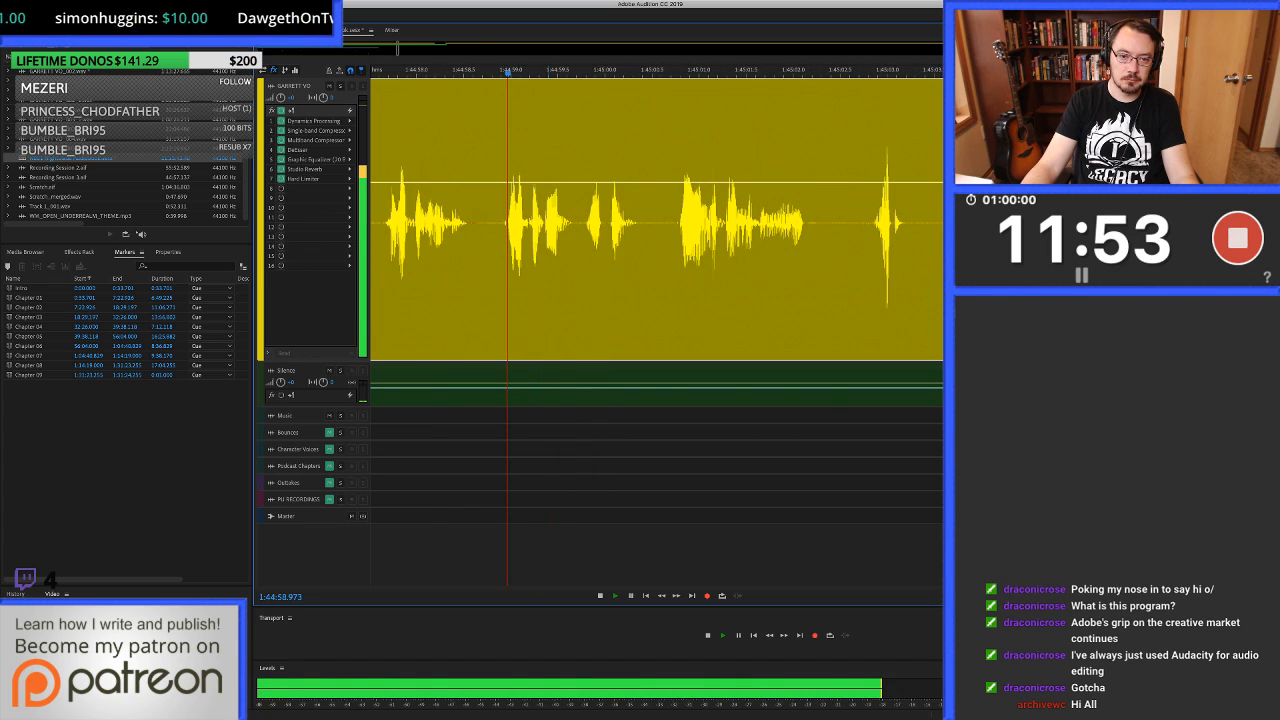
{"action": "key", "text": "space"}
{"action": "double_click", "coordinate": [501, 240]}
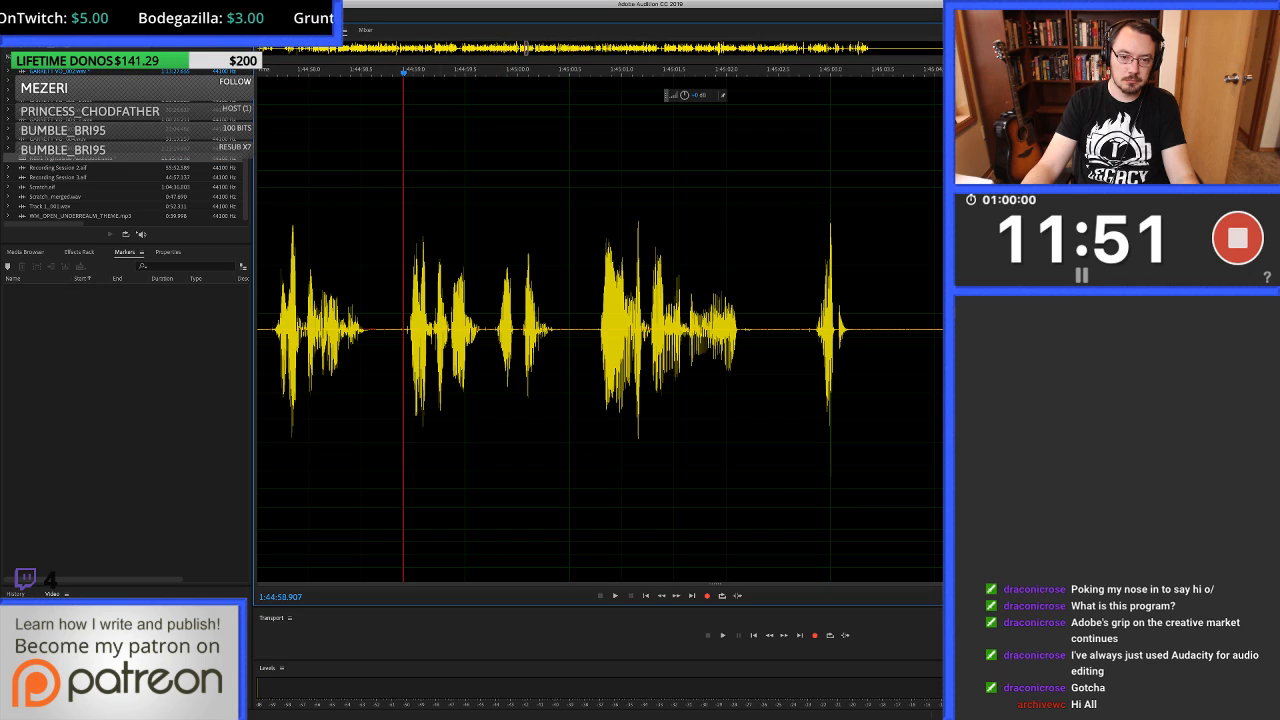
{"action": "scroll", "coordinate": [331, 330], "scroll_direction": "up", "scroll_amount": 5}
{"action": "left_click_drag", "start_coordinate": [680, 330], "coordinate": [718, 331]}
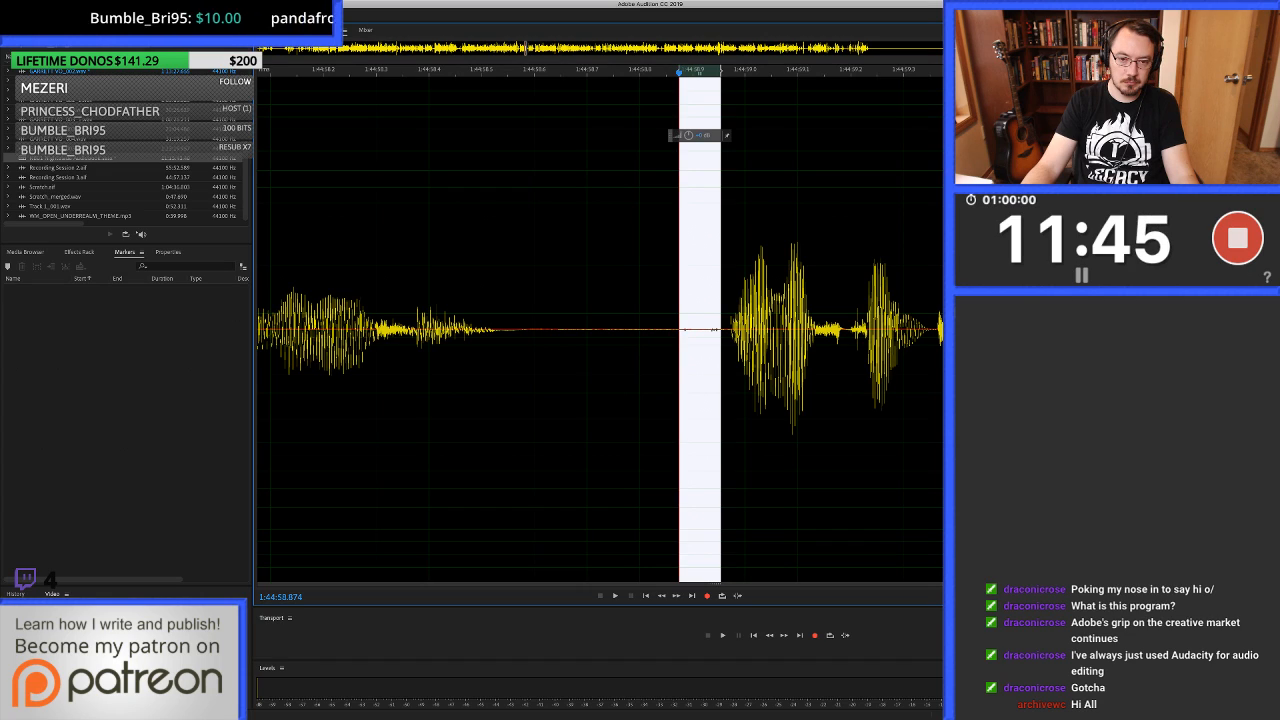
{"action": "left_click", "coordinate": [673, 310]}
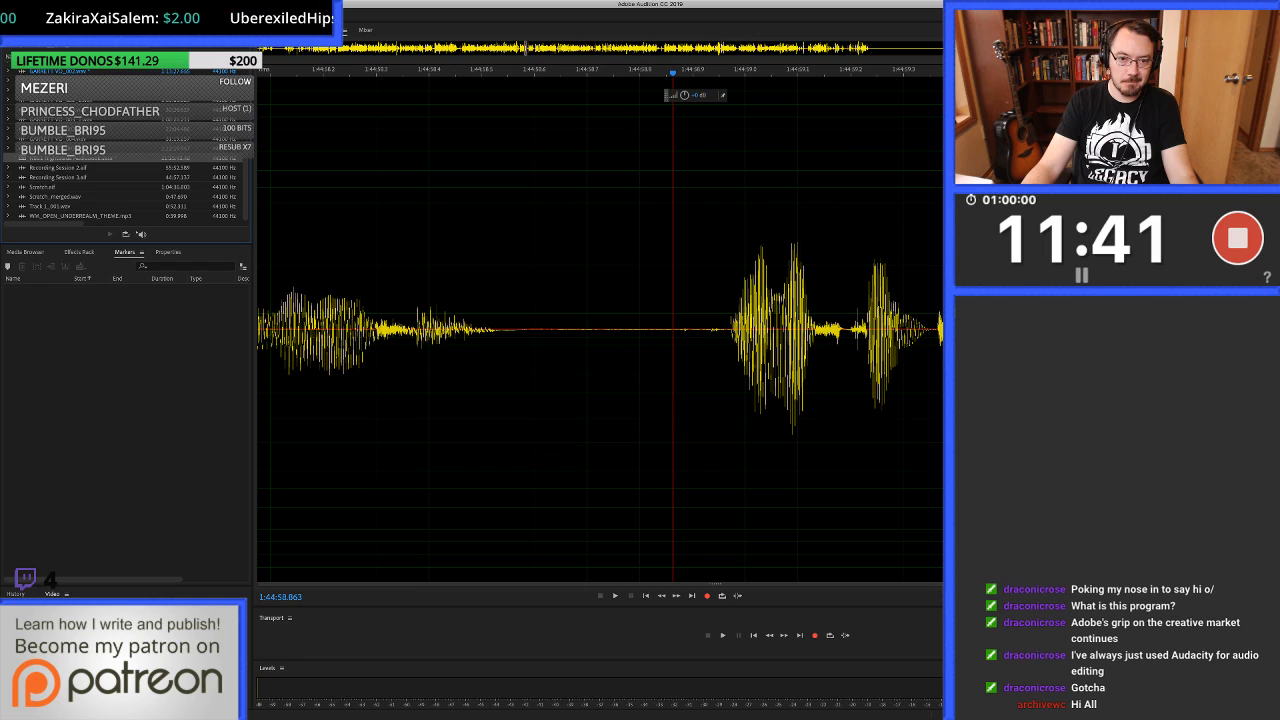
{"action": "key", "text": "0"}
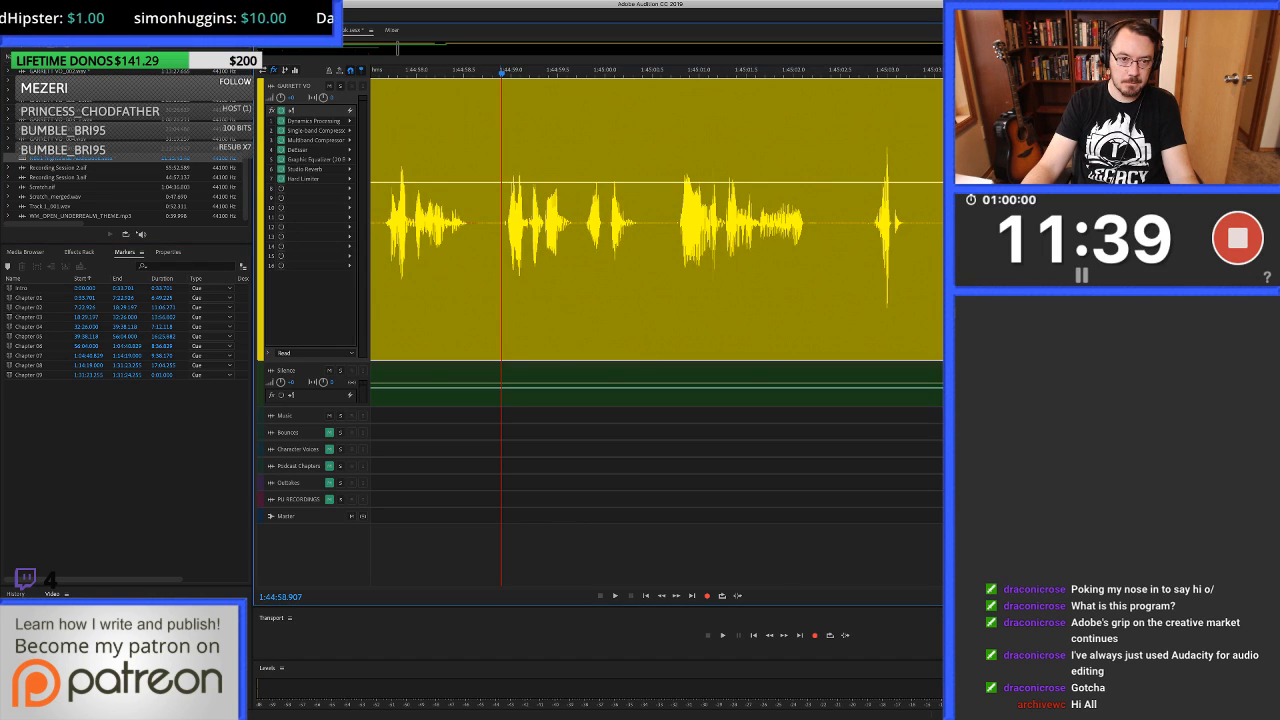
Cut the noise just before the phrase and fill about 1:44:58.81 to 1:44:58.97 with clean silence.
{"action": "scroll", "coordinate": [501, 222], "scroll_direction": "up", "scroll_amount": 4}
{"action": "left_click_drag", "start_coordinate": [485, 222], "coordinate": [522, 222]}
{"action": "key", "text": "Delete"}
{"action": "left_click_drag", "start_coordinate": [494, 385], "coordinate": [494, 222]}
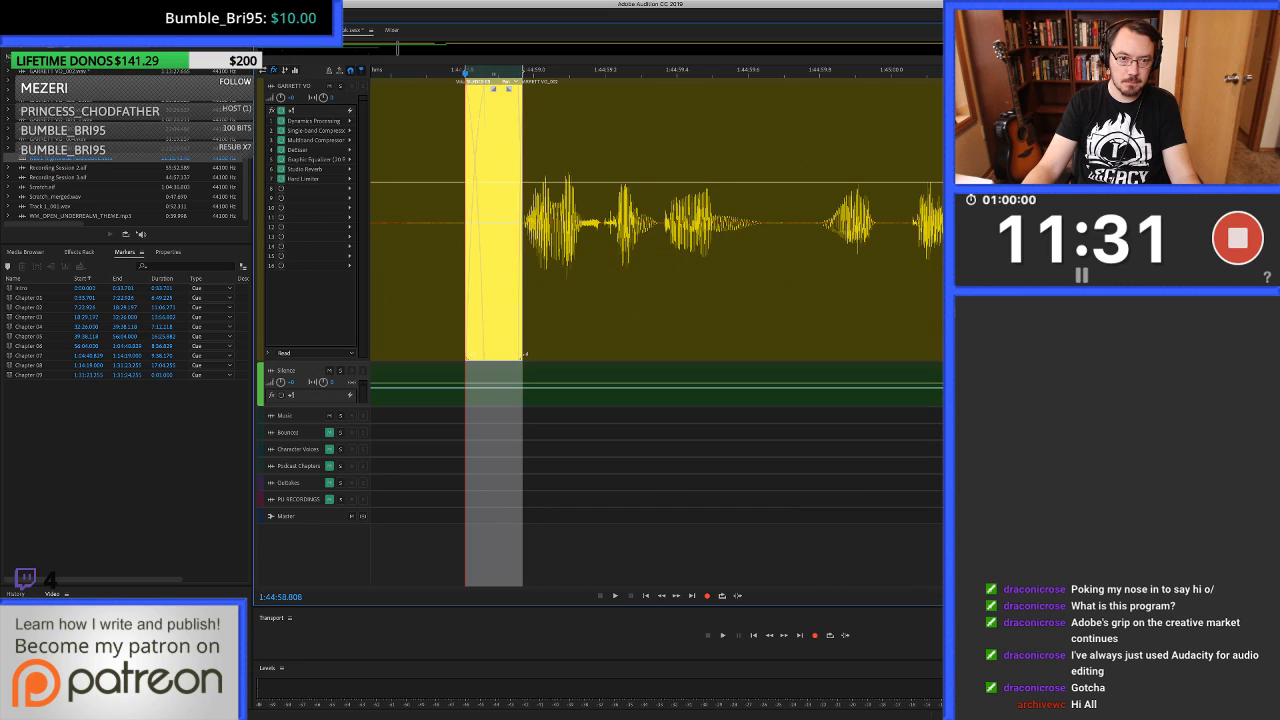
Replay from about 1:44:57.99 across the new silence and listen on to about 1:45:04.24.
{"action": "key", "text": "-"}
{"action": "key", "text": "-"}
{"action": "left_click", "coordinate": [471, 222]}
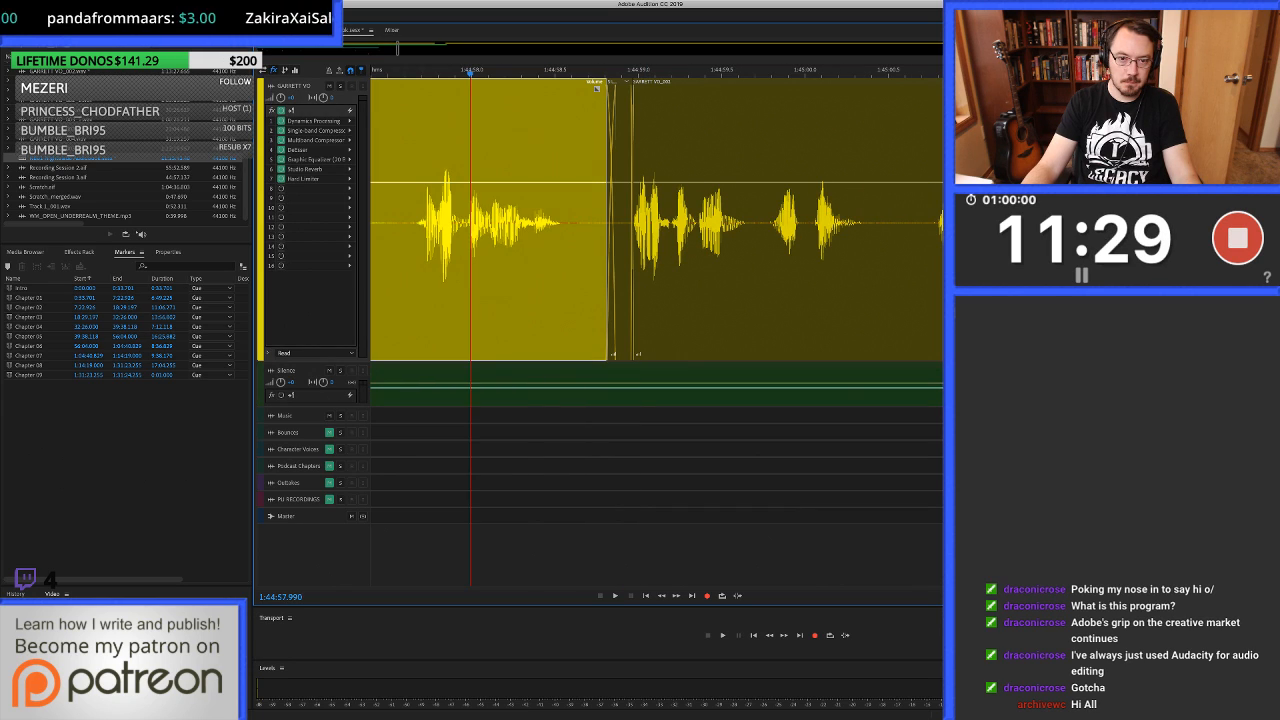
{"action": "key", "text": "space"}
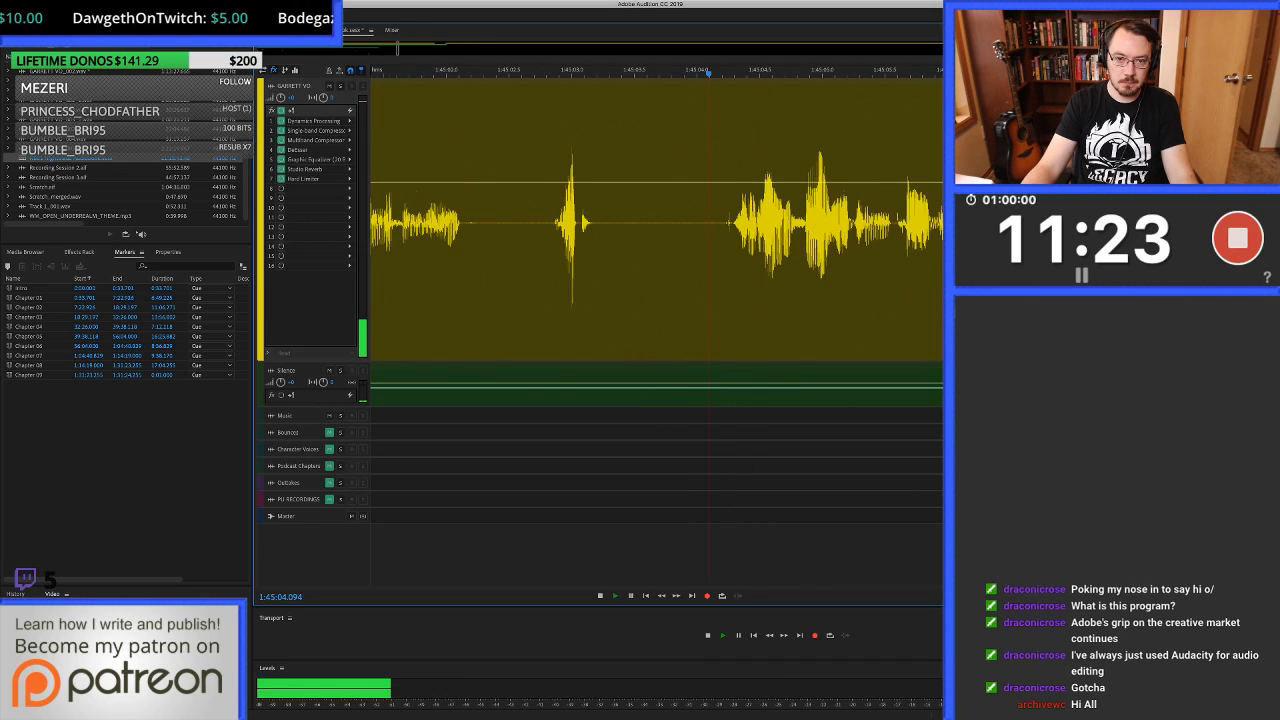
{"action": "key", "text": "space"}
Cut the click at about 1:45:04.25 and fill about 1:45:04.17 to 1:45:04.30 with clean silence.
{"action": "scroll", "coordinate": [717, 222], "scroll_direction": "up", "scroll_amount": 5}
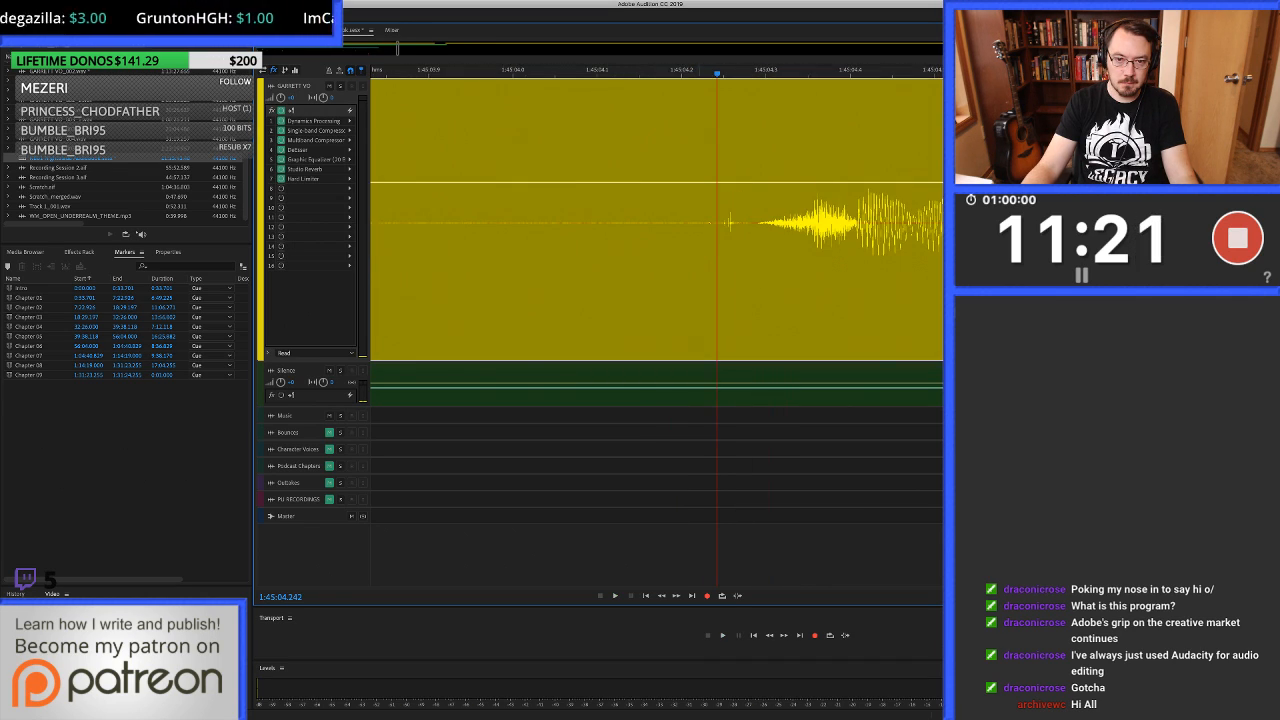
{"action": "left_click_drag", "start_coordinate": [691, 222], "coordinate": [743, 222]}
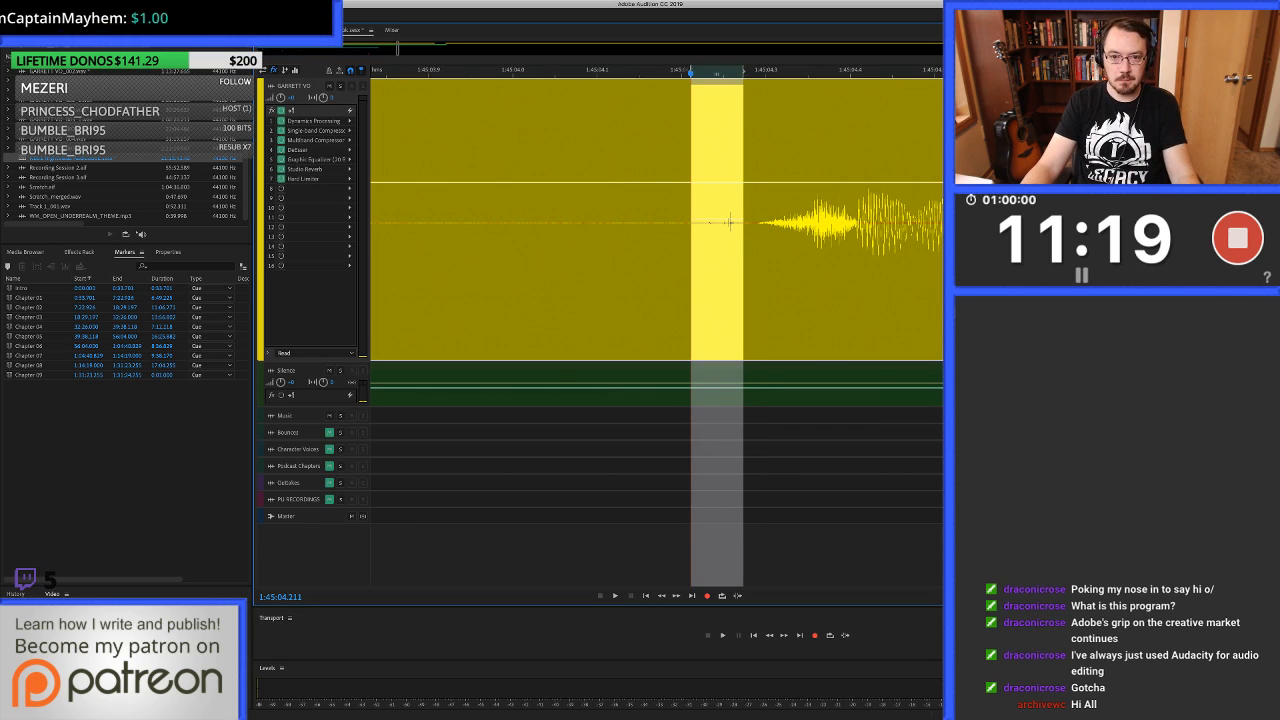
{"action": "key", "text": "Delete"}
{"action": "left_click_drag", "start_coordinate": [653, 222], "coordinate": [764, 222]}
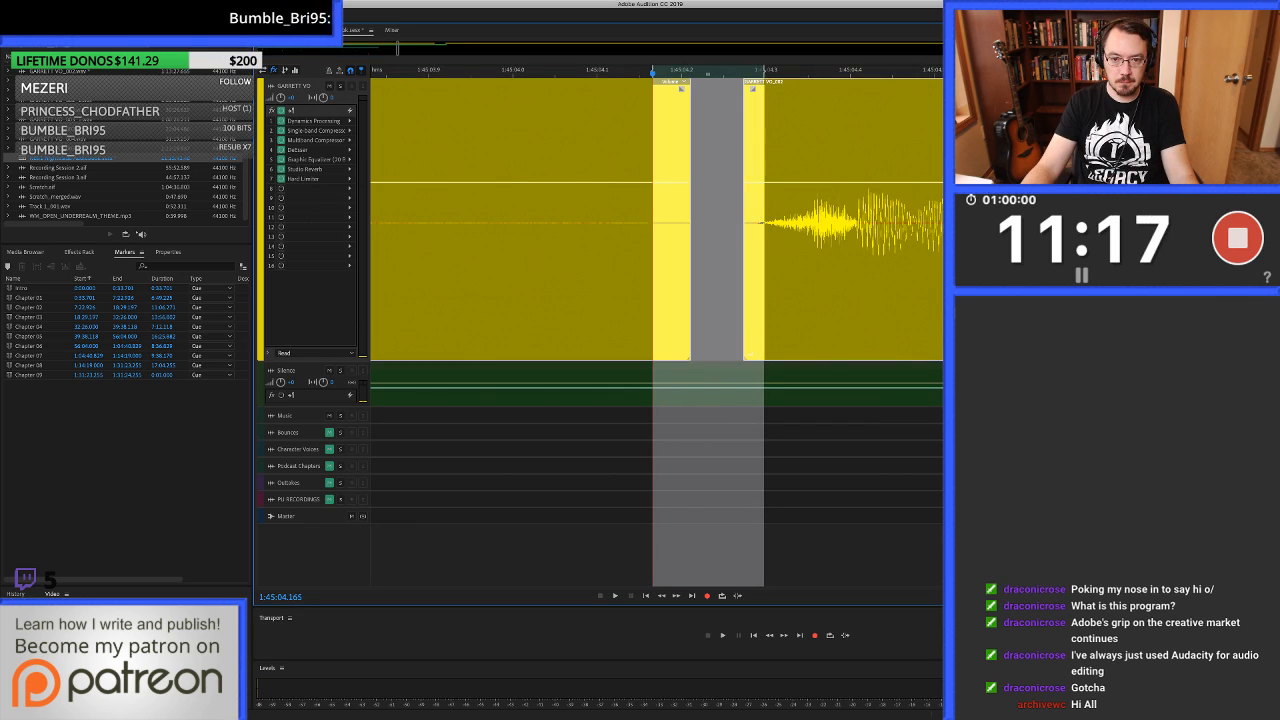
{"action": "left_click_drag", "start_coordinate": [710, 378], "coordinate": [710, 230]}
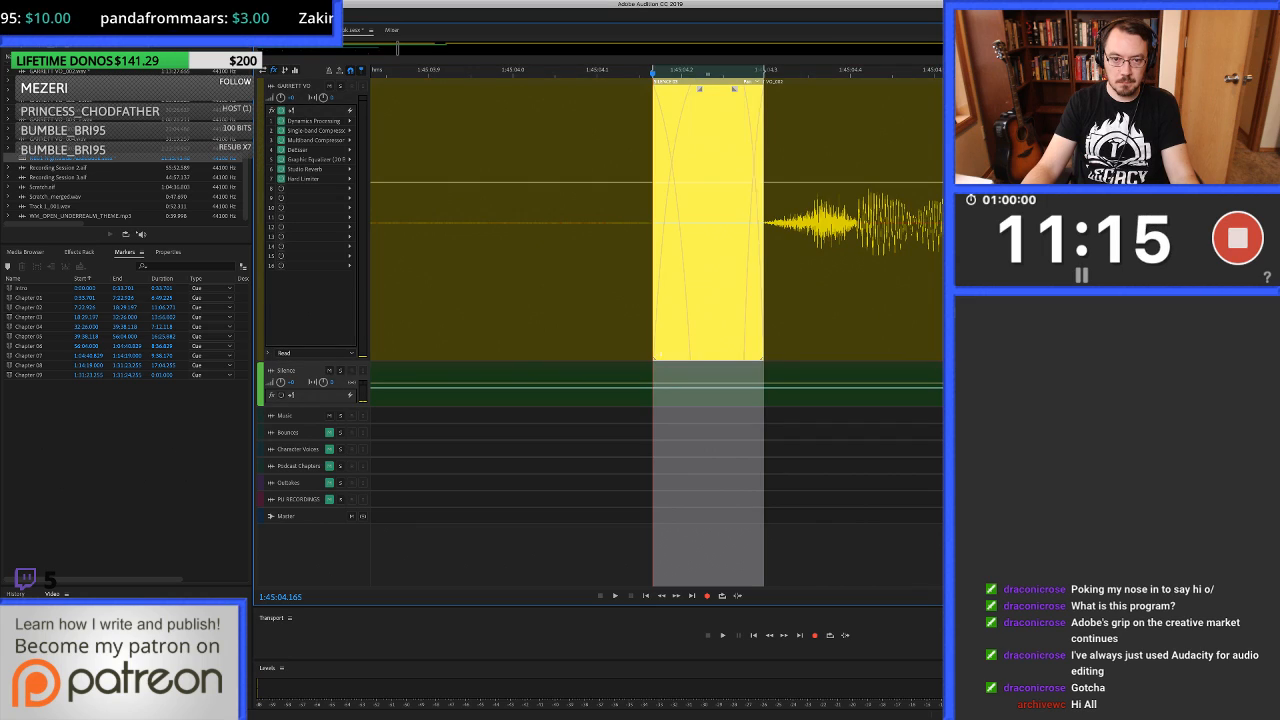
Replay from before the silence inserted at about 1:45:04.17 and check the takes up to about 1:45:12.3.
{"action": "scroll", "coordinate": [822, 222], "scroll_direction": "down", "scroll_amount": 3}
{"action": "left_click", "coordinate": [450, 222]}
{"action": "key", "text": "space"}
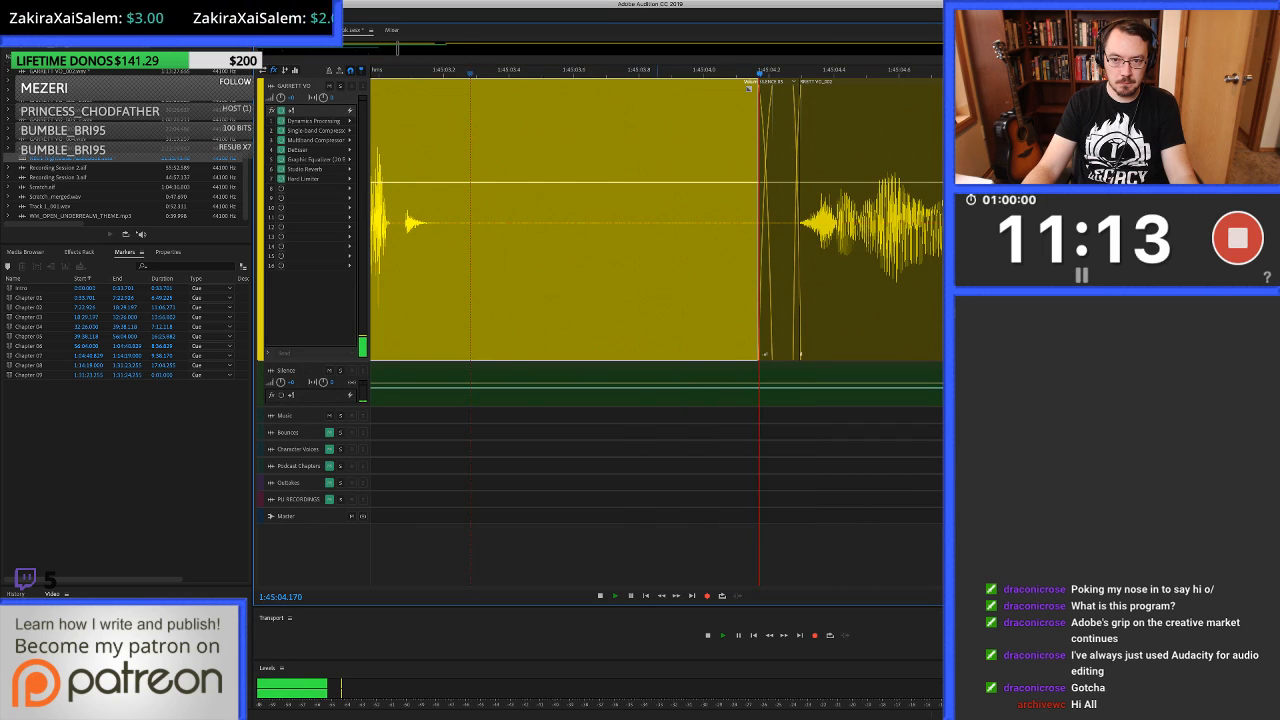
{"action": "scroll", "coordinate": [655, 222], "scroll_direction": "down", "scroll_amount": 3}
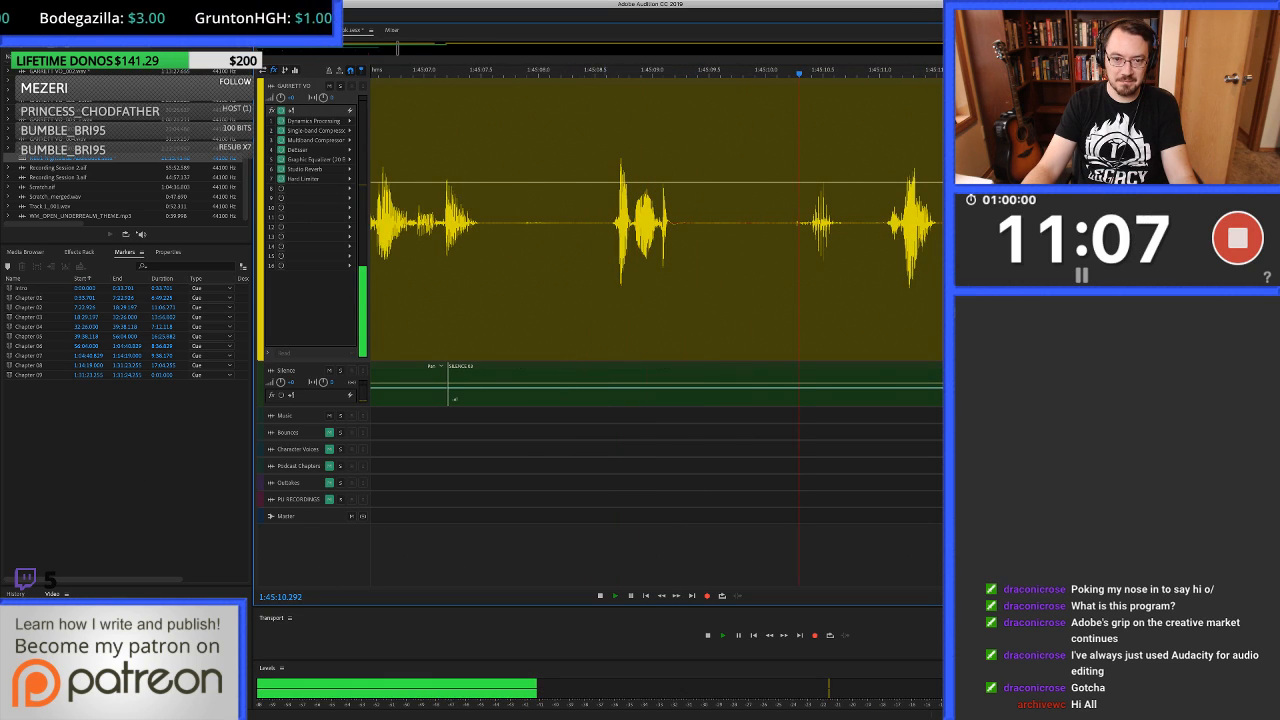
{"action": "left_click", "coordinate": [603, 260]}
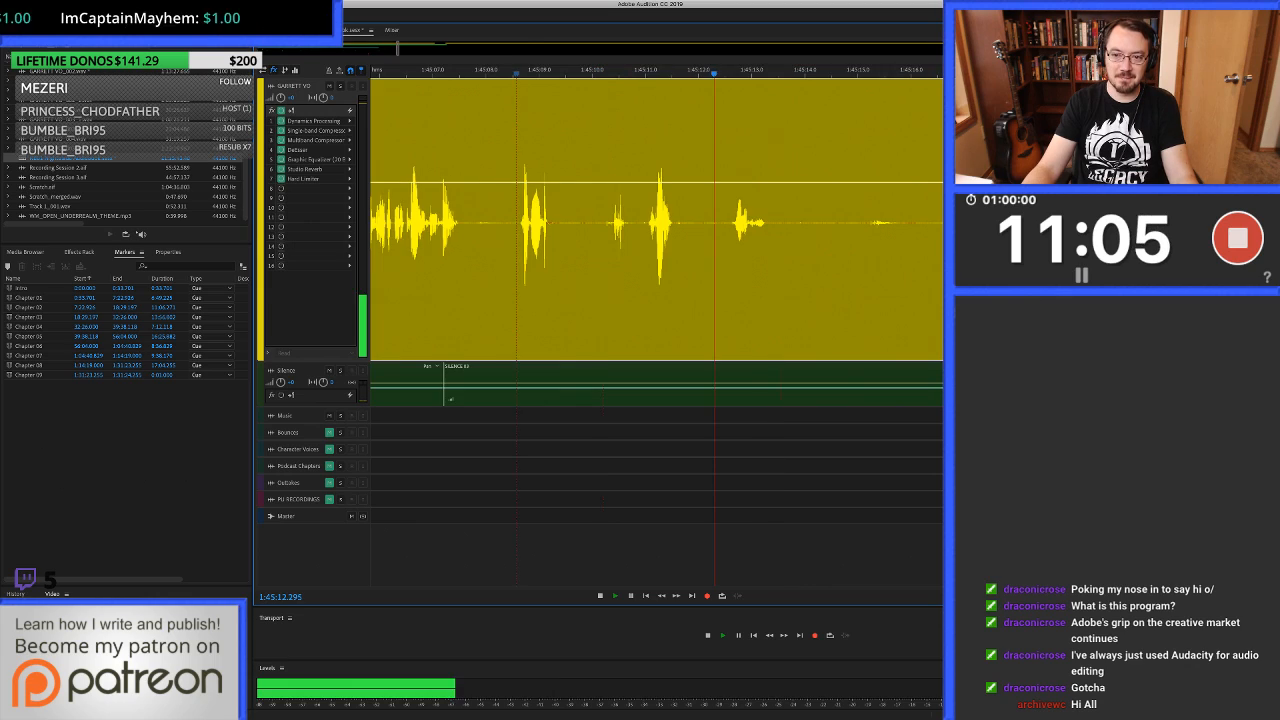
Select the unwanted take starting at about 1:45:08.58 and ripple delete it.
{"action": "key", "text": "space"}
{"action": "key", "text": "i"}
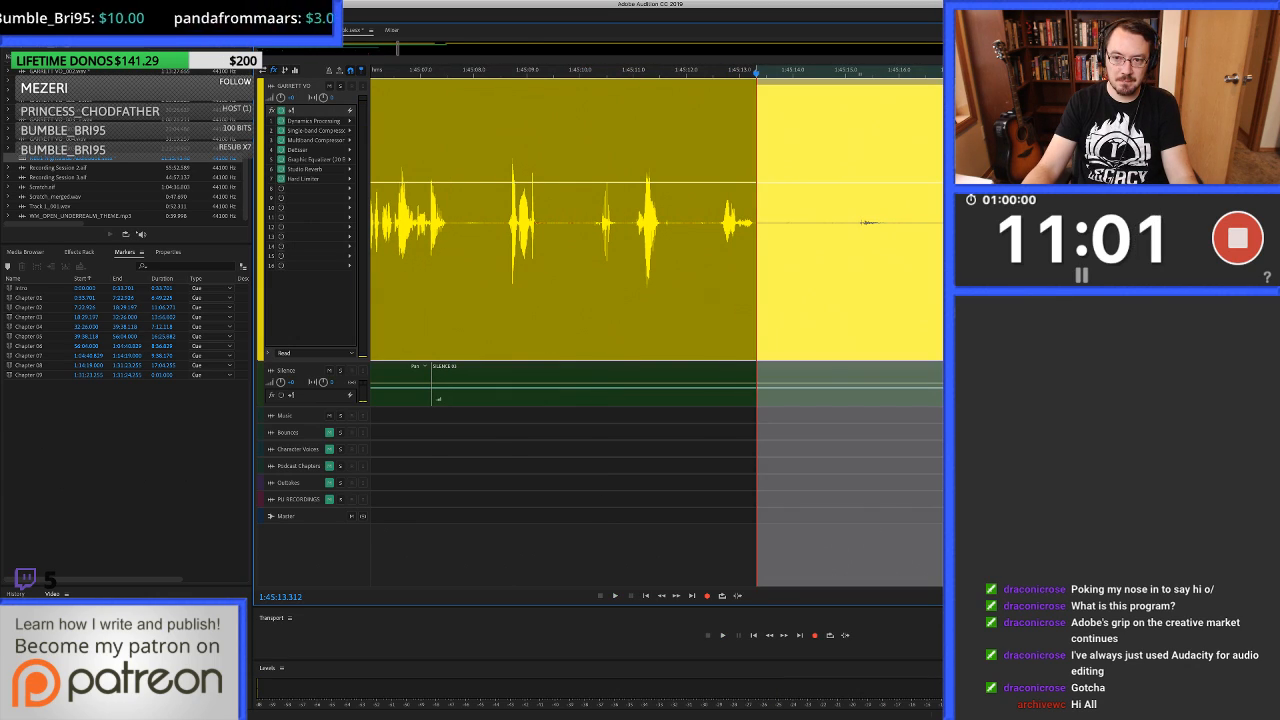
{"action": "left_click", "coordinate": [950, 222]}
{"action": "left_click_drag", "start_coordinate": [940, 222], "coordinate": [505, 222]}
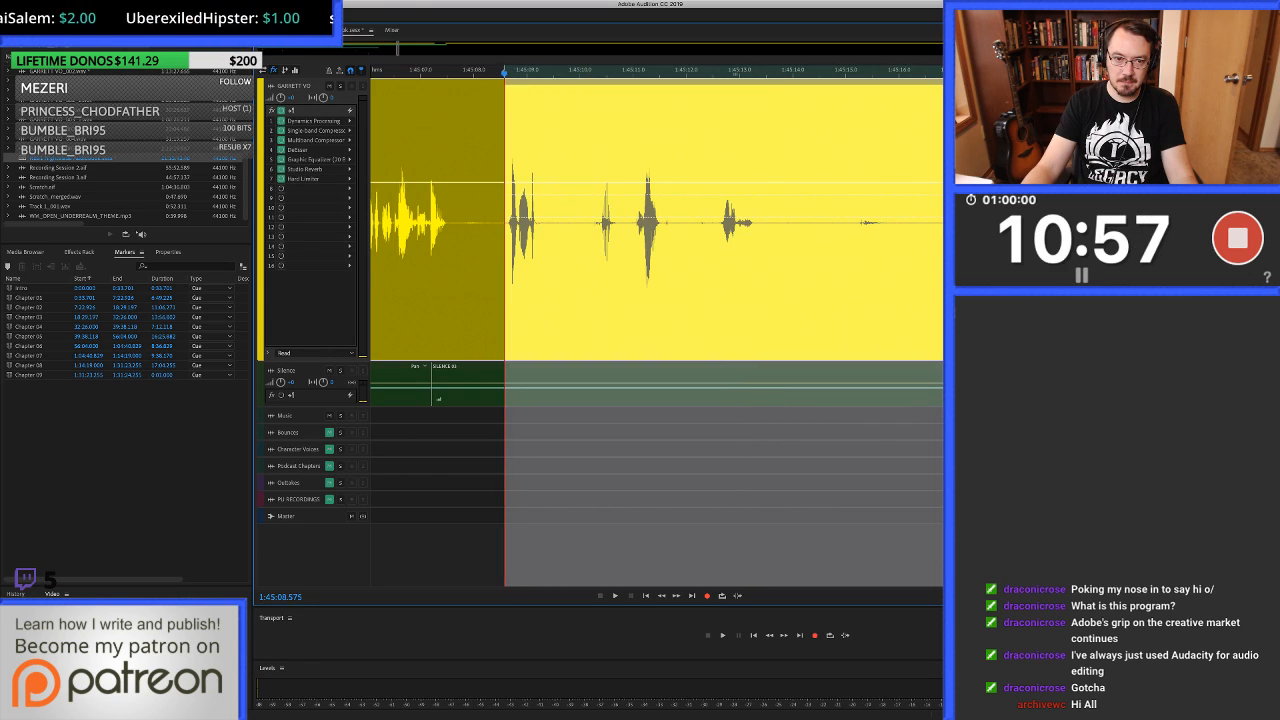
{"action": "key", "text": "shift+BackSpace"}
Join the cut at about 1:45:08.58 by extending the earlier clip slightly over the next one as a short crossfade.
{"action": "key", "text": "equal"}
{"action": "key", "text": "equal"}
{"action": "key", "text": "equal"}
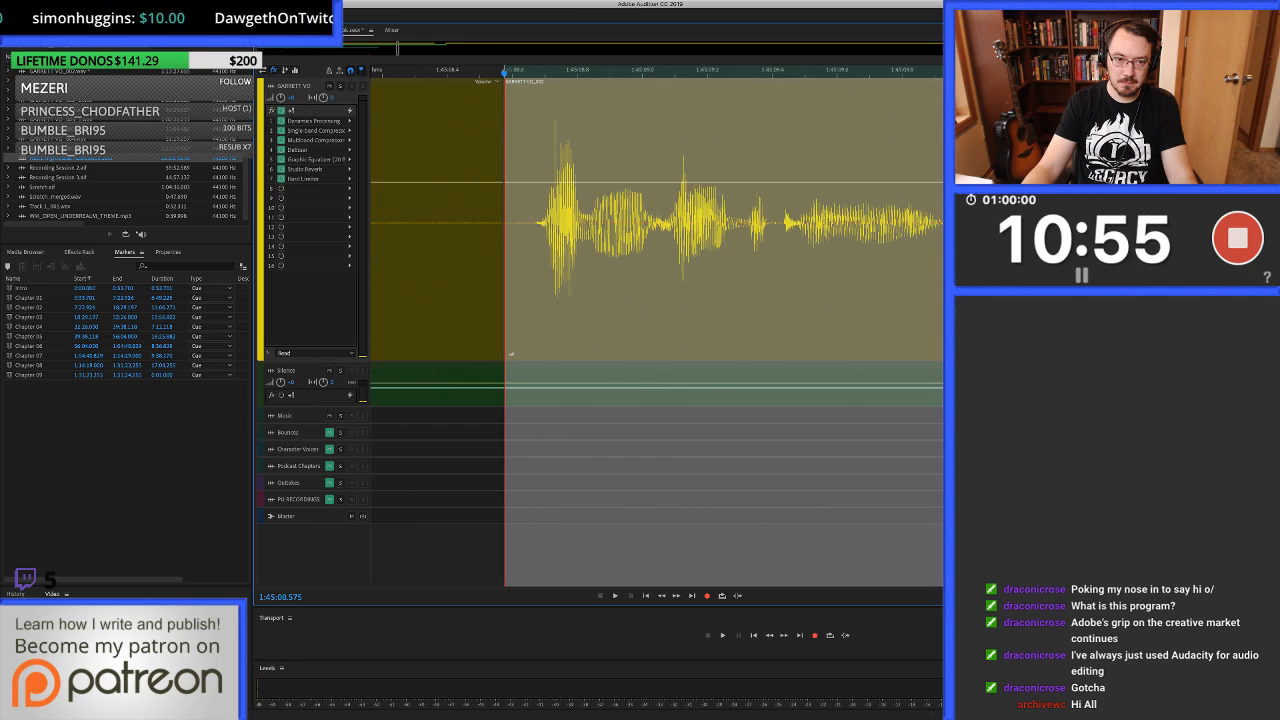
{"action": "left_click", "coordinate": [496, 82]}
{"action": "left_click_drag", "start_coordinate": [503, 222], "coordinate": [512, 222]}
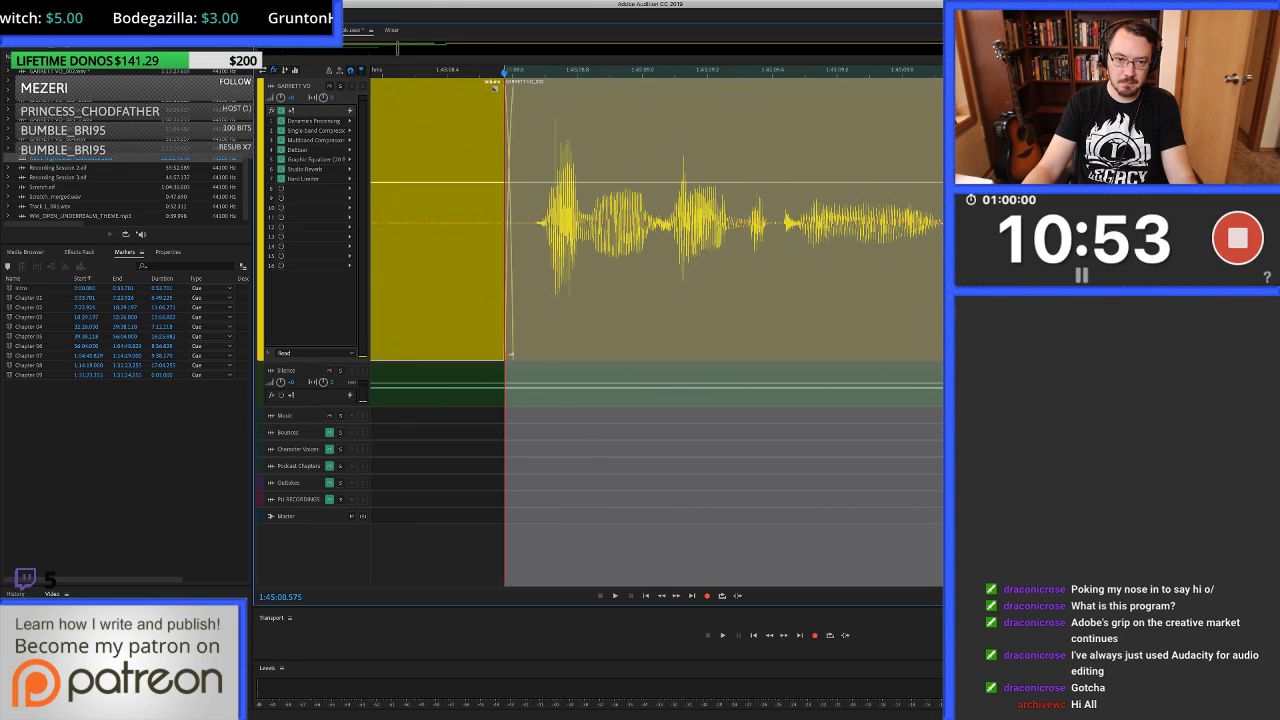
Replay from about 1:45:05.6 across the joined cut and listen on to about 1:45:11.5.
{"action": "key", "text": "minus"}
{"action": "key", "text": "minus"}
{"action": "key", "text": "minus"}
{"action": "scroll", "coordinate": [616, 72], "scroll_direction": "down", "scroll_amount": 3}
{"action": "left_click", "coordinate": [471, 72]}
{"action": "key", "text": "space"}
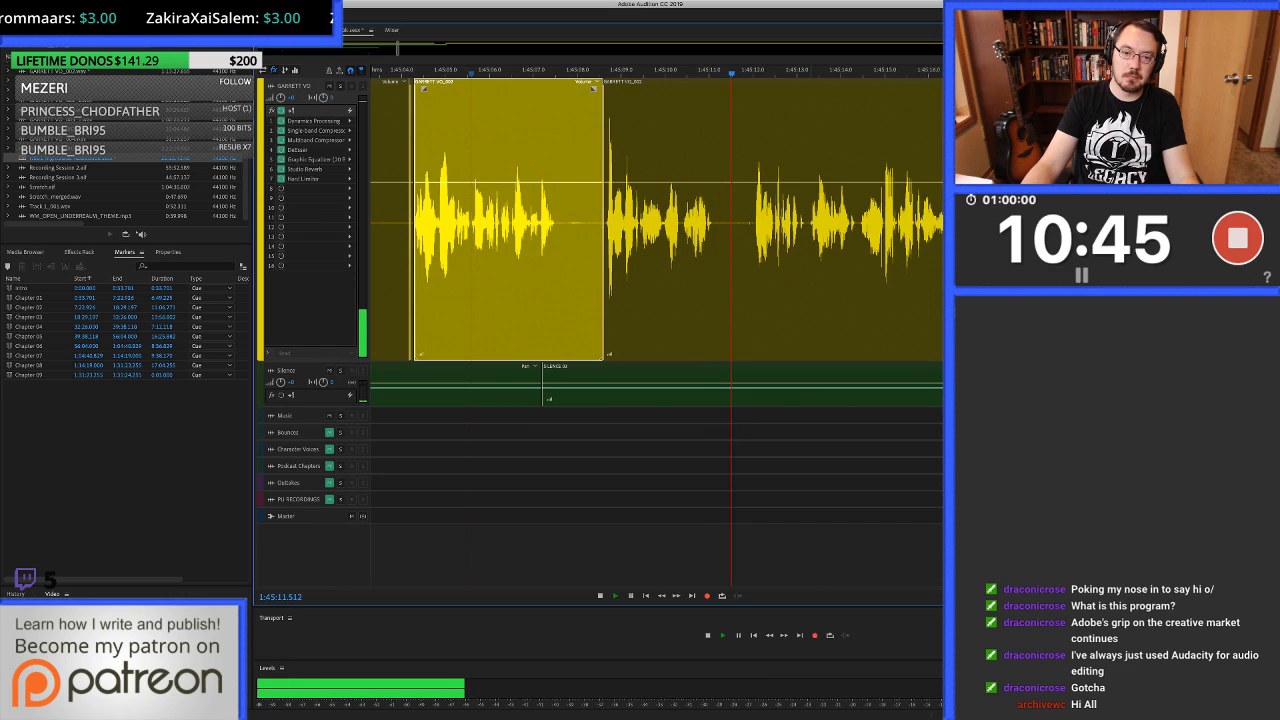
Replay parts of the phrase after the cut repeatedly and examine the word at about 1:45:10.1.
{"action": "left_click", "coordinate": [623, 222]}
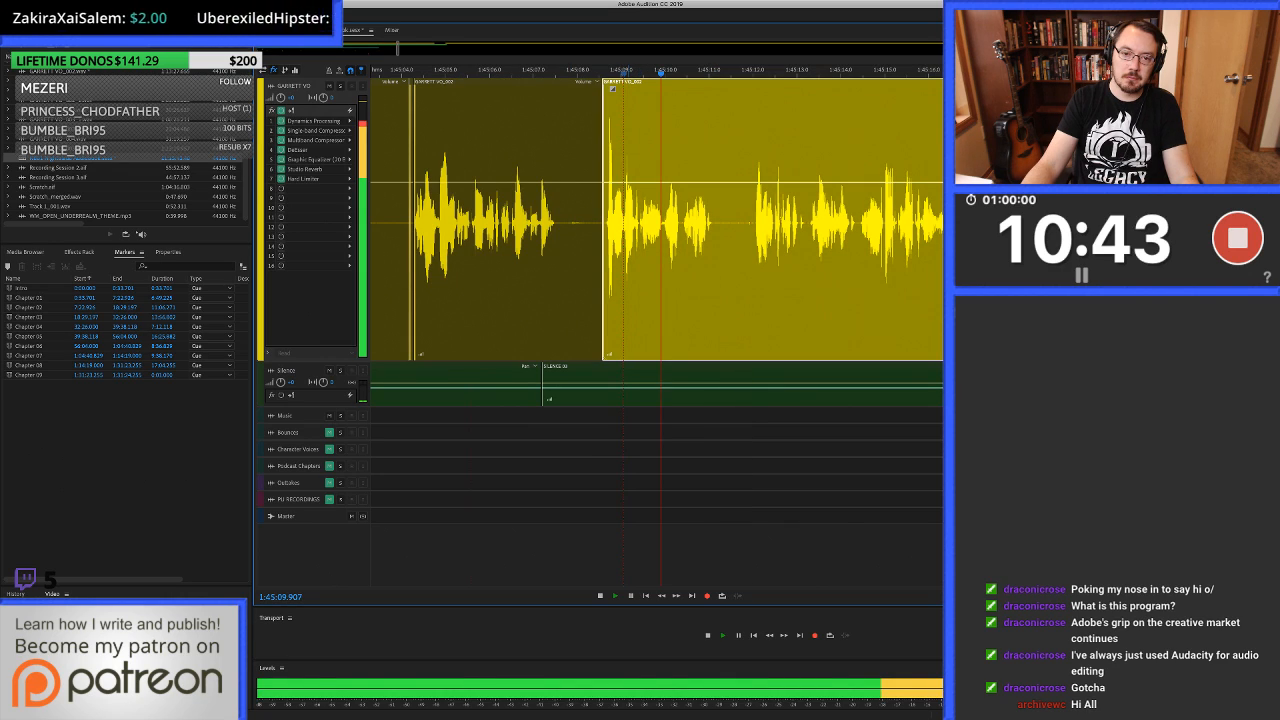
{"action": "key", "text": "space"}
{"action": "left_click", "coordinate": [663, 222]}
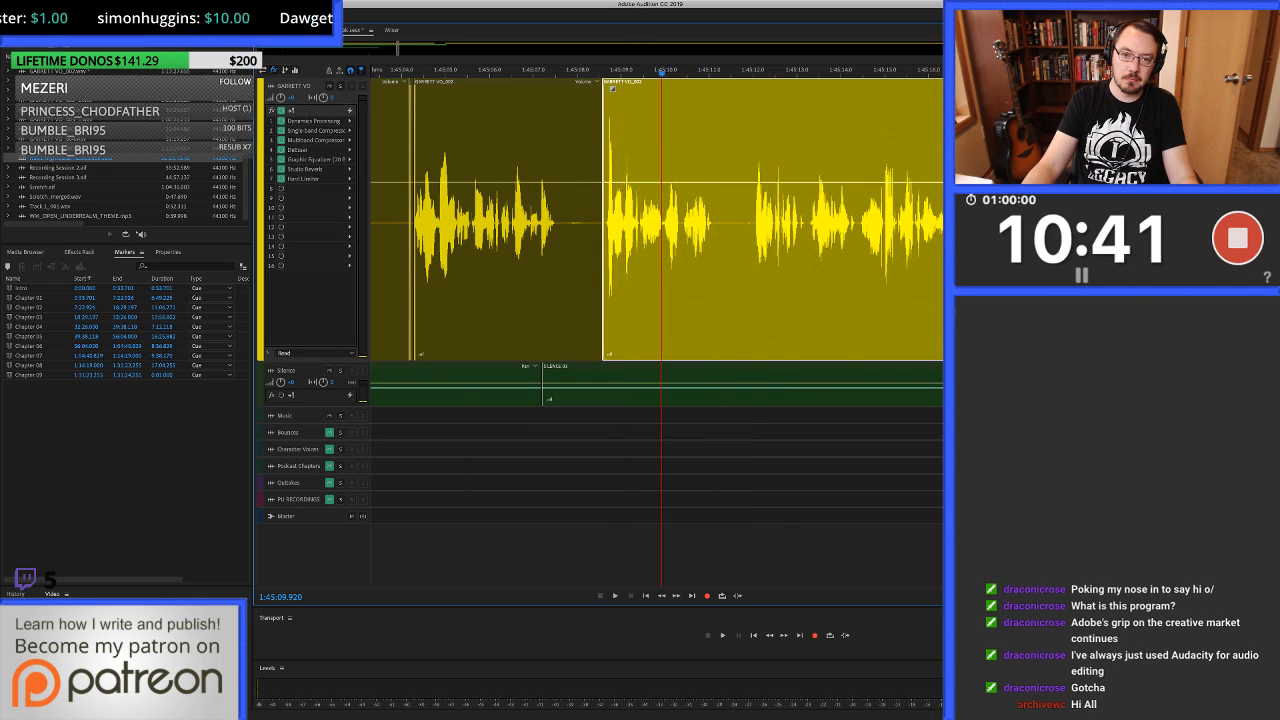
{"action": "scroll", "coordinate": [663, 222], "scroll_direction": "up", "scroll_amount": 3}
{"action": "key", "text": "space"}
{"action": "left_click", "coordinate": [612, 222]}
{"action": "key", "text": "space"}
{"action": "left_click_drag", "start_coordinate": [685, 222], "coordinate": [731, 222]}
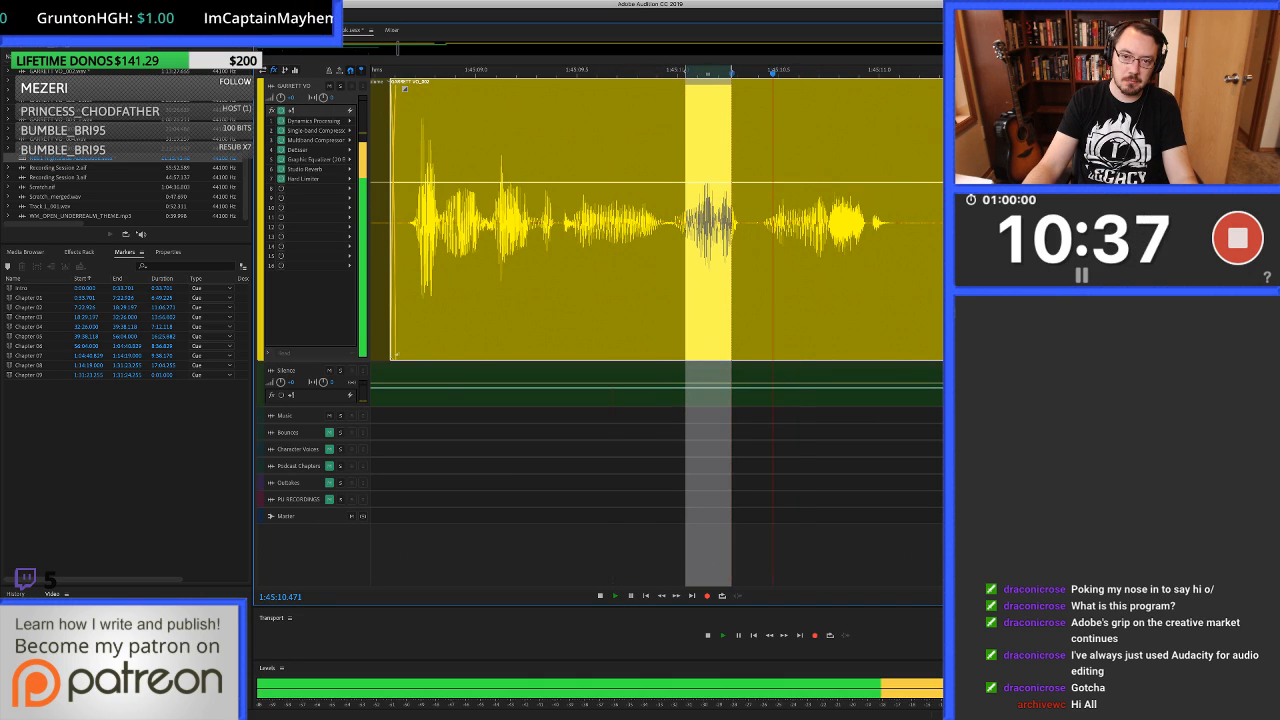
{"action": "key", "text": "space"}
{"action": "left_click", "coordinate": [661, 222]}
{"action": "key", "text": "space"}
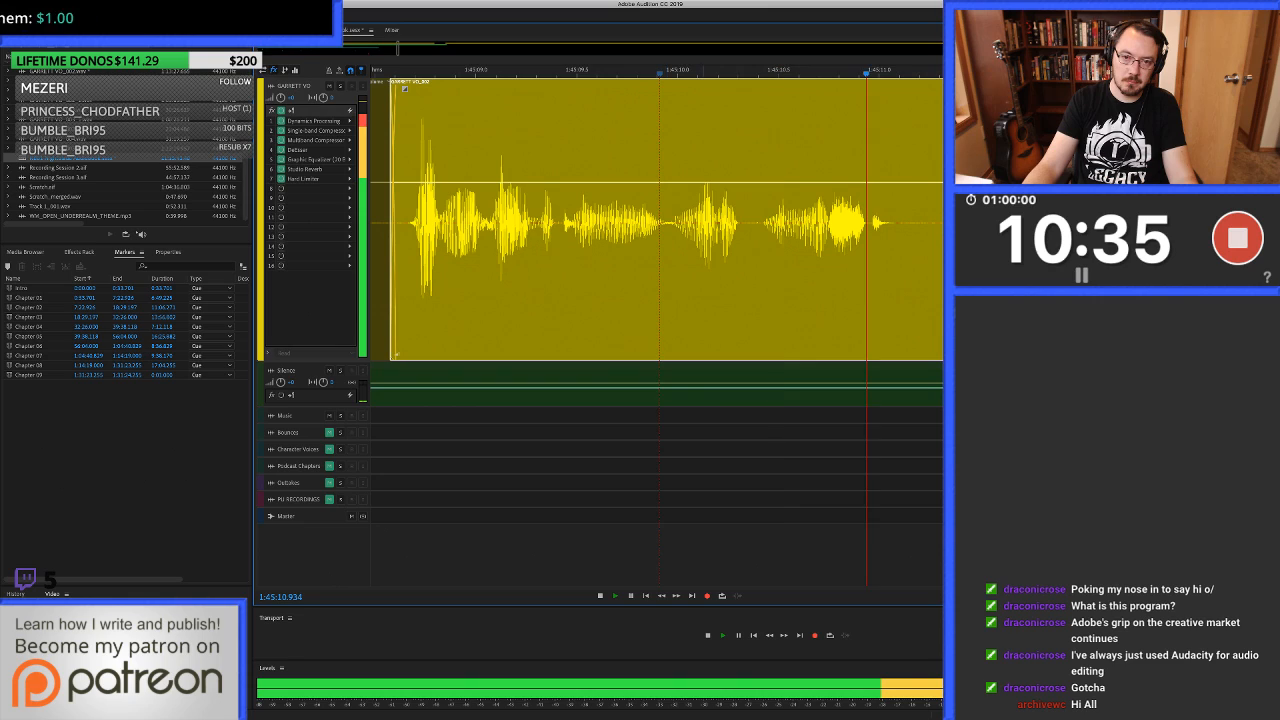
{"action": "key", "text": "space"}
Examine the same word's waveform closely, replay from about 1:45:09.9 and listen on to about 1:45:12.2.
{"action": "left_click", "coordinate": [707, 222]}
{"action": "scroll", "coordinate": [707, 222], "scroll_direction": "up", "scroll_amount": 3}
{"action": "scroll", "coordinate": [707, 222], "scroll_direction": "down", "scroll_amount": 3}
{"action": "left_click", "coordinate": [638, 222]}
{"action": "key", "text": "space"}
{"action": "scroll", "coordinate": [638, 222], "scroll_direction": "down", "scroll_amount": 2}
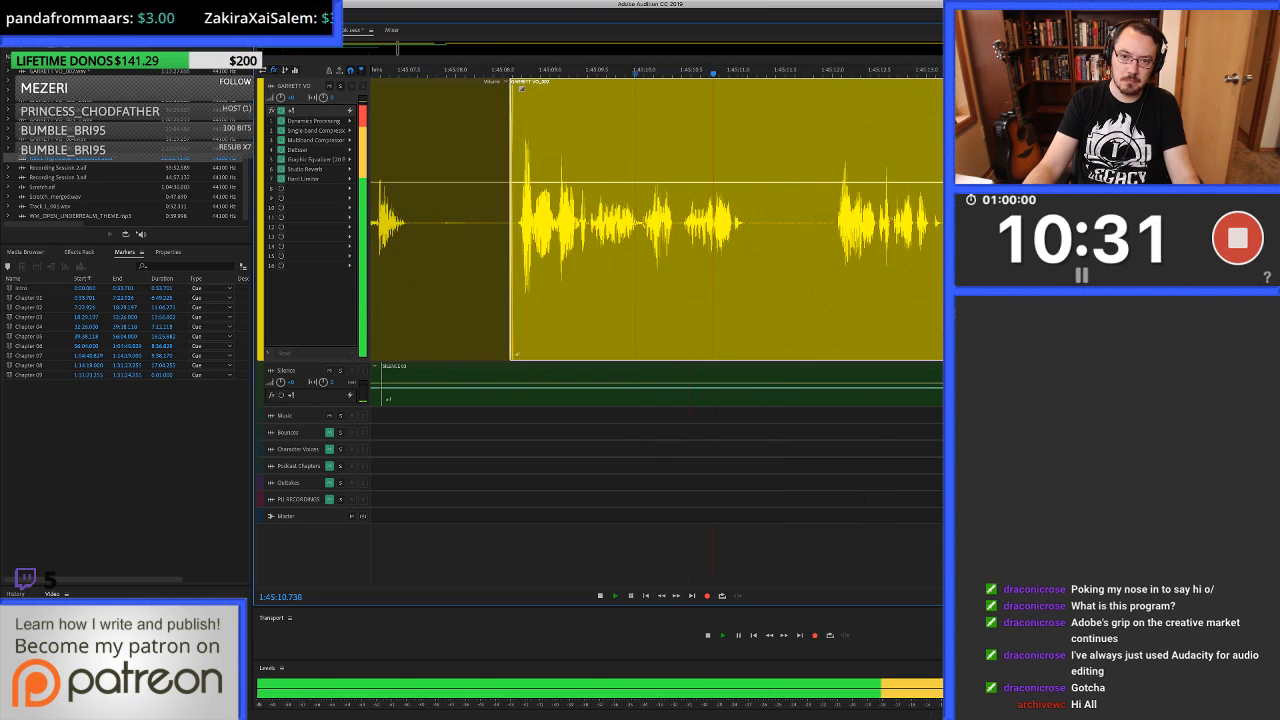
{"action": "scroll", "coordinate": [638, 222], "scroll_direction": "down", "scroll_amount": 1}
{"action": "scroll", "coordinate": [638, 222], "scroll_direction": "right", "scroll_amount": 3}
{"action": "key", "text": "space"}
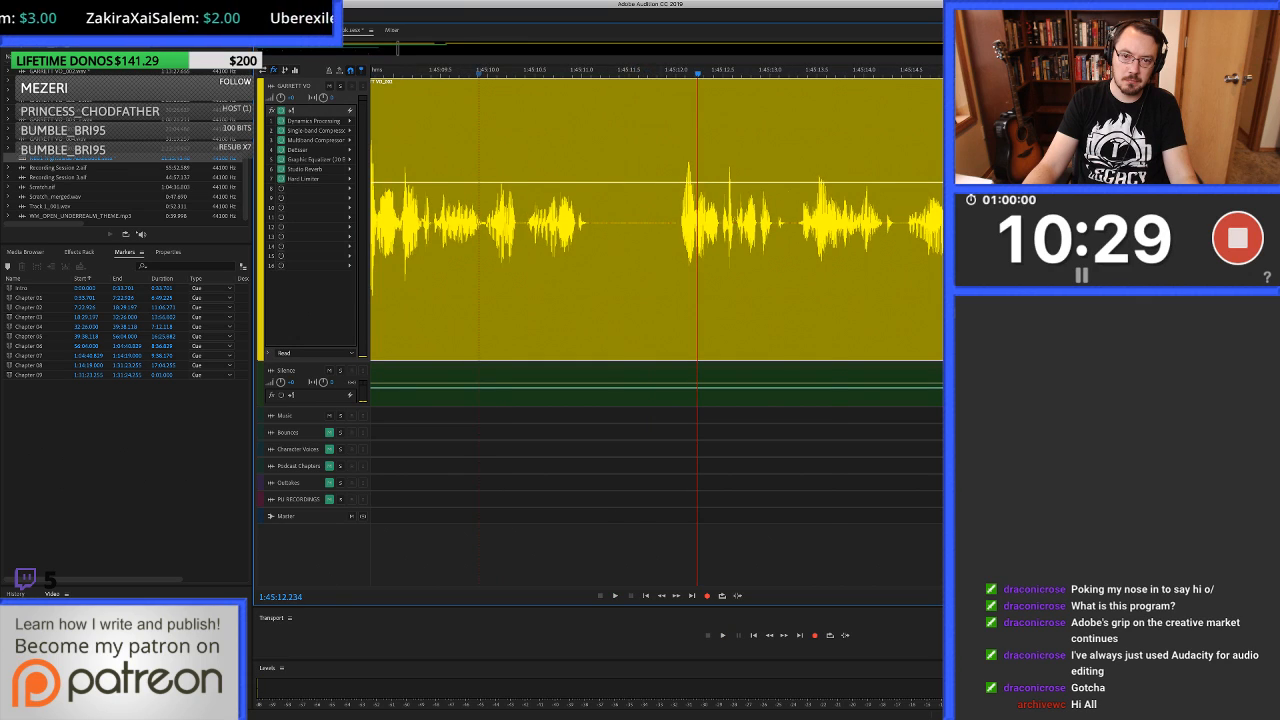
Cut the noise from the pause and fill about 1:45:11.39 to 1:45:12.03 with clean silence.
{"action": "scroll", "coordinate": [660, 222], "scroll_direction": "up", "scroll_amount": 3}
{"action": "left_click_drag", "start_coordinate": [528, 222], "coordinate": [725, 222]}
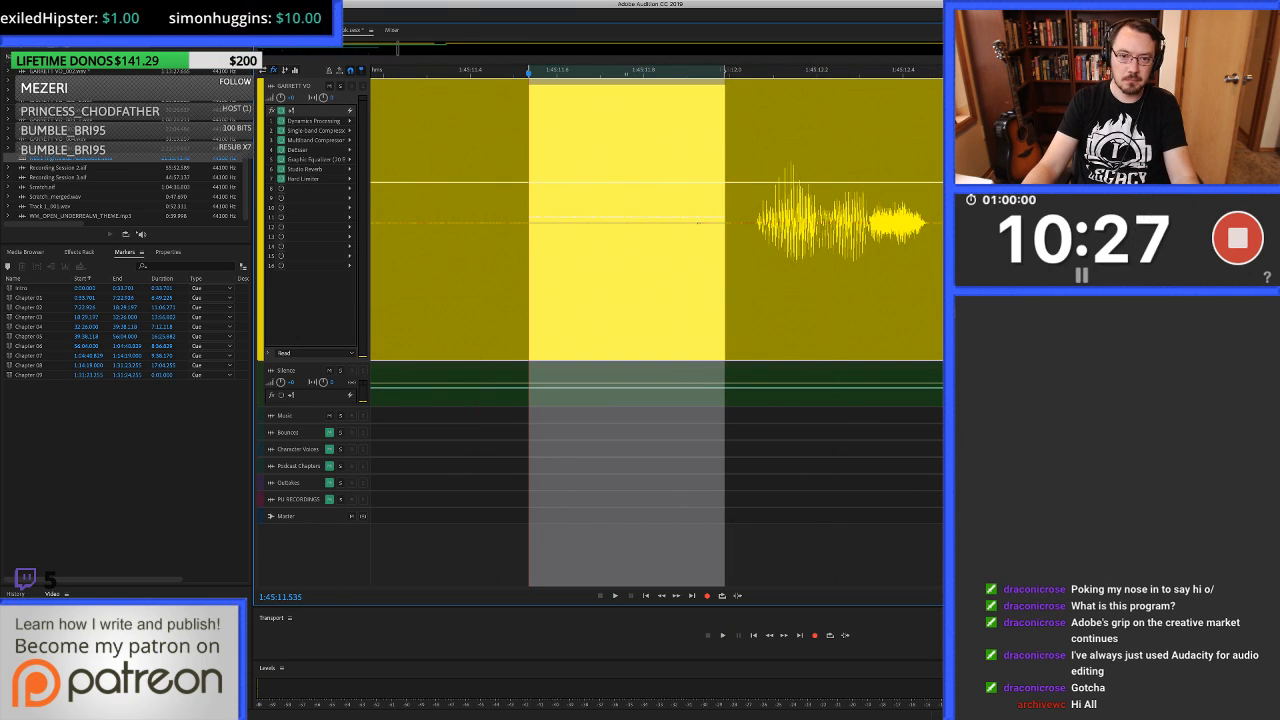
{"action": "key", "text": "Delete"}
{"action": "left_click_drag", "start_coordinate": [467, 232], "coordinate": [745, 232]}
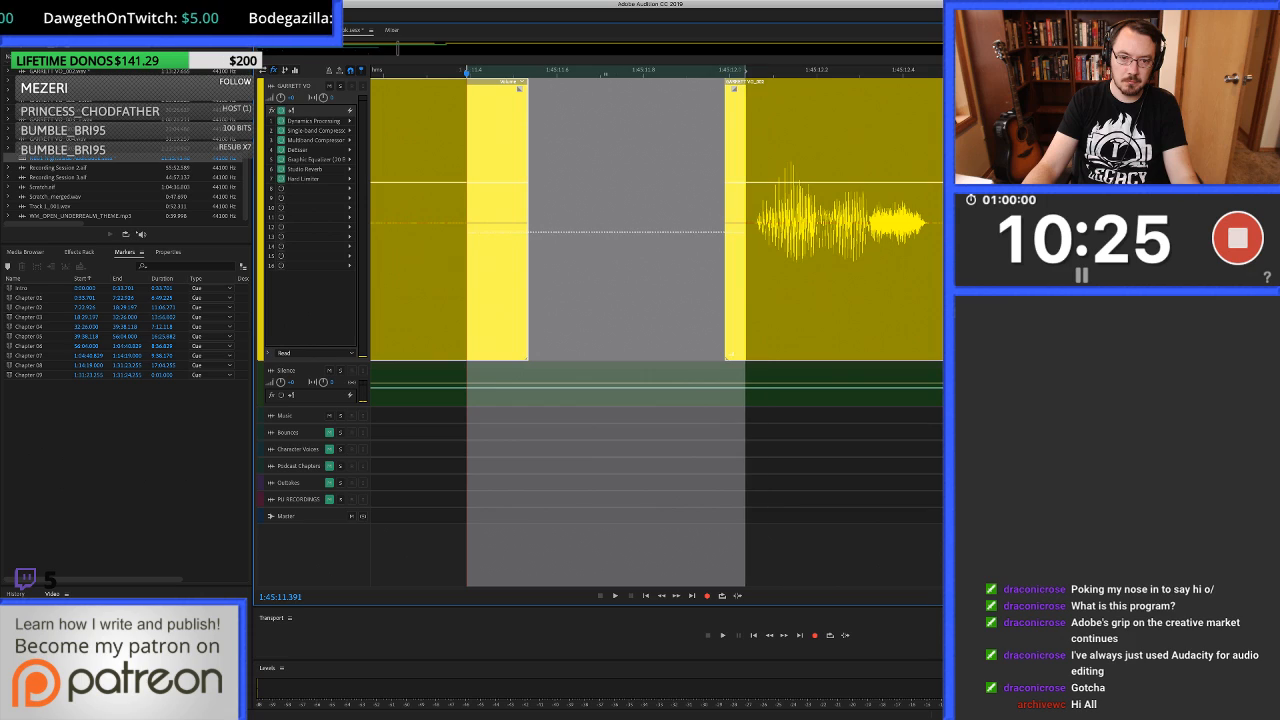
{"action": "key", "text": "super+v"}
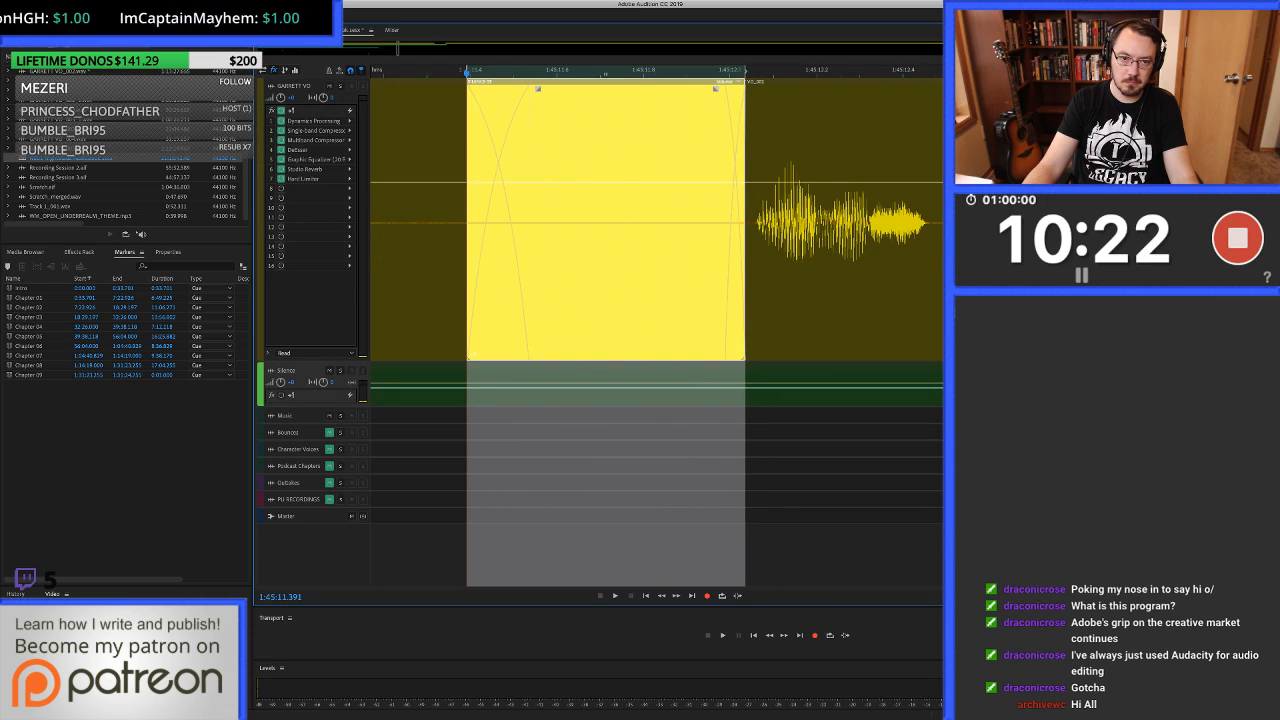
Replay from about 1:45:09.72 across the filled pause and listen on to about 1:45:23.9.
{"action": "scroll", "coordinate": [654, 232], "scroll_direction": "down", "scroll_amount": 5}
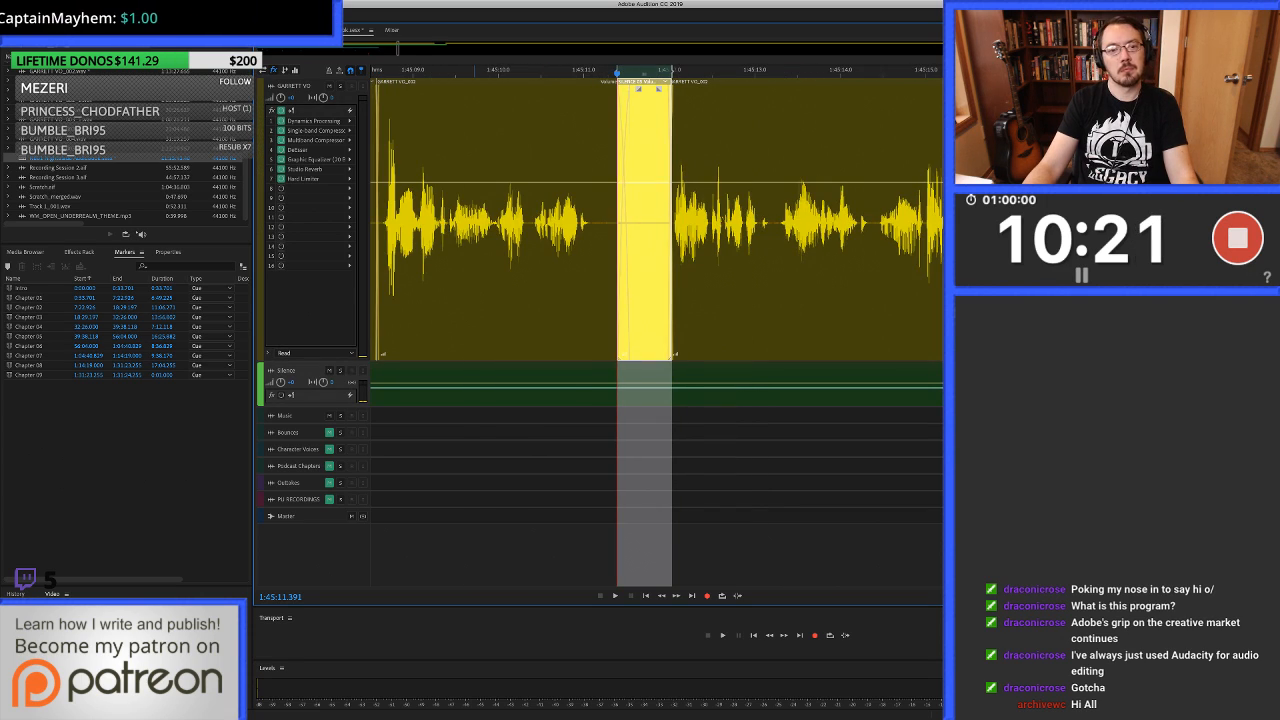
{"action": "left_click", "coordinate": [475, 240]}
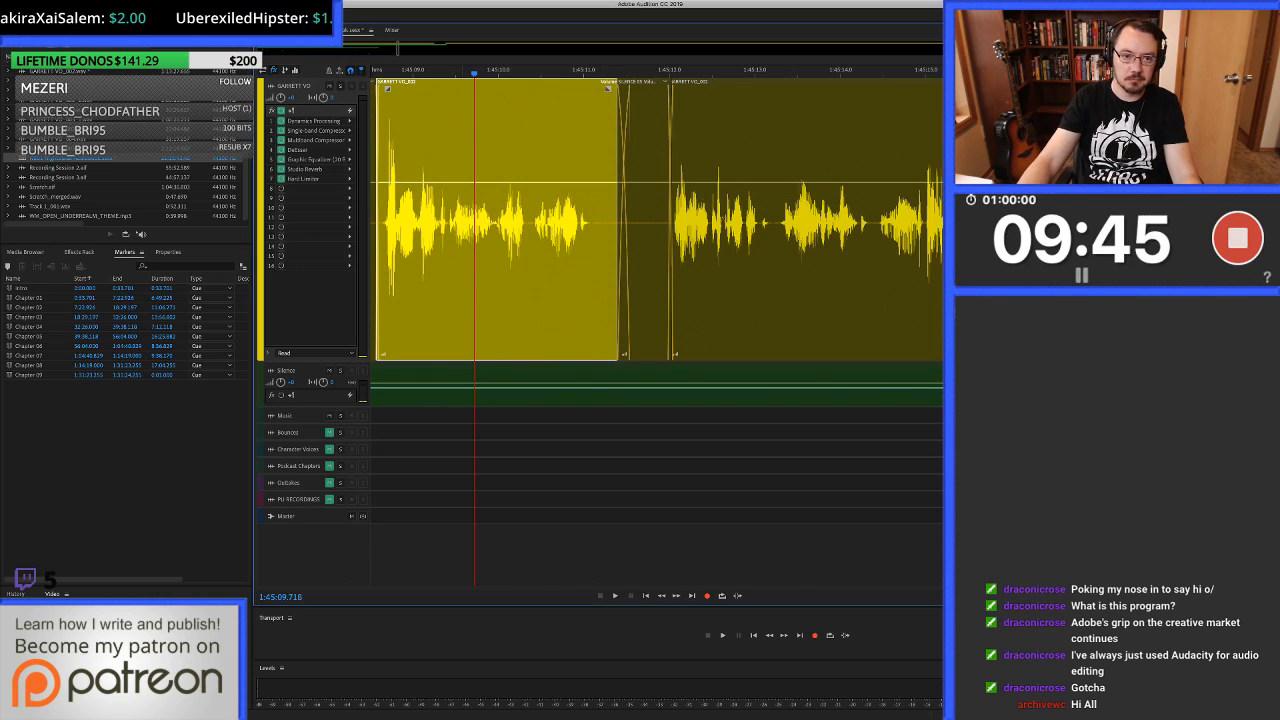
{"action": "key", "text": "space"}
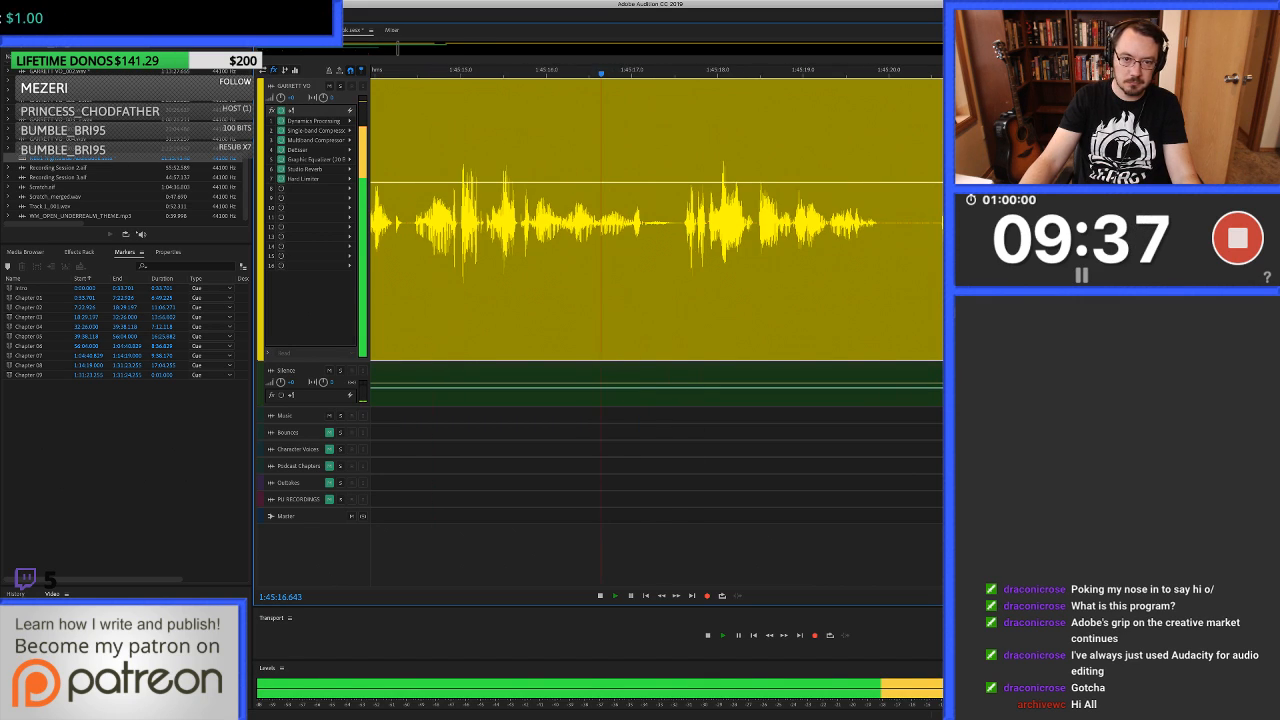
{"action": "key", "text": "space"}
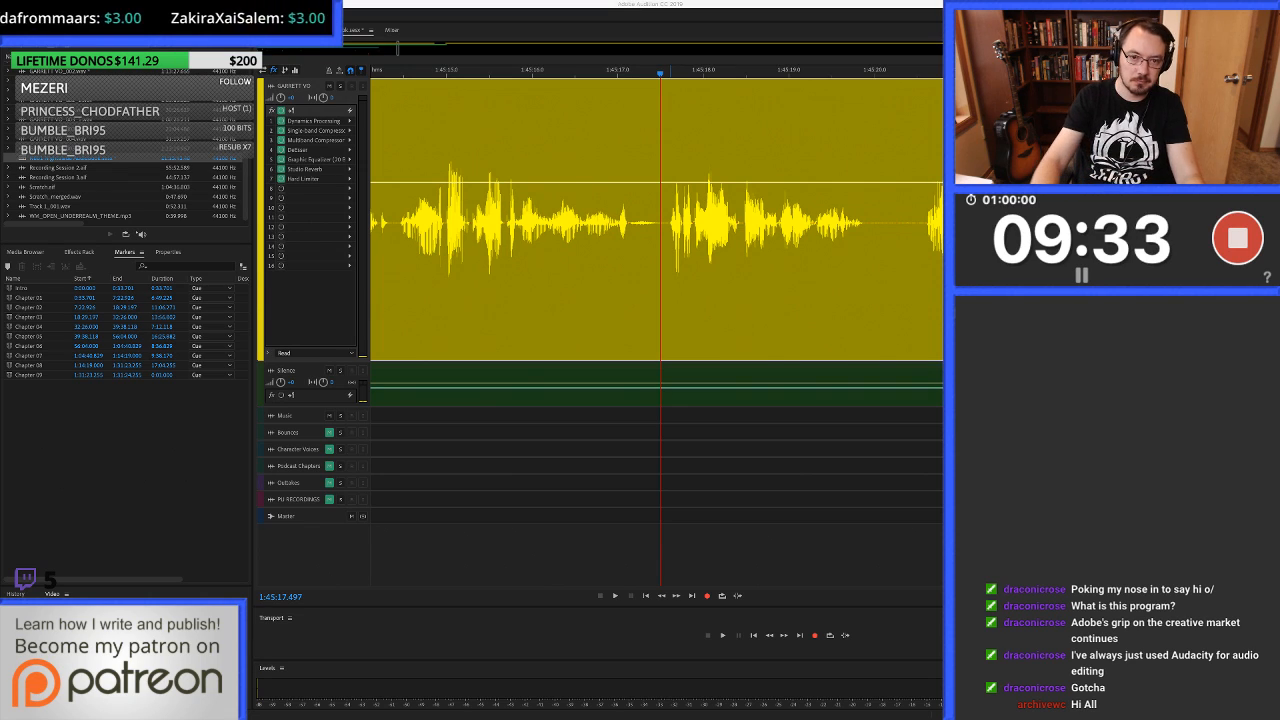
{"action": "key", "text": "space"}
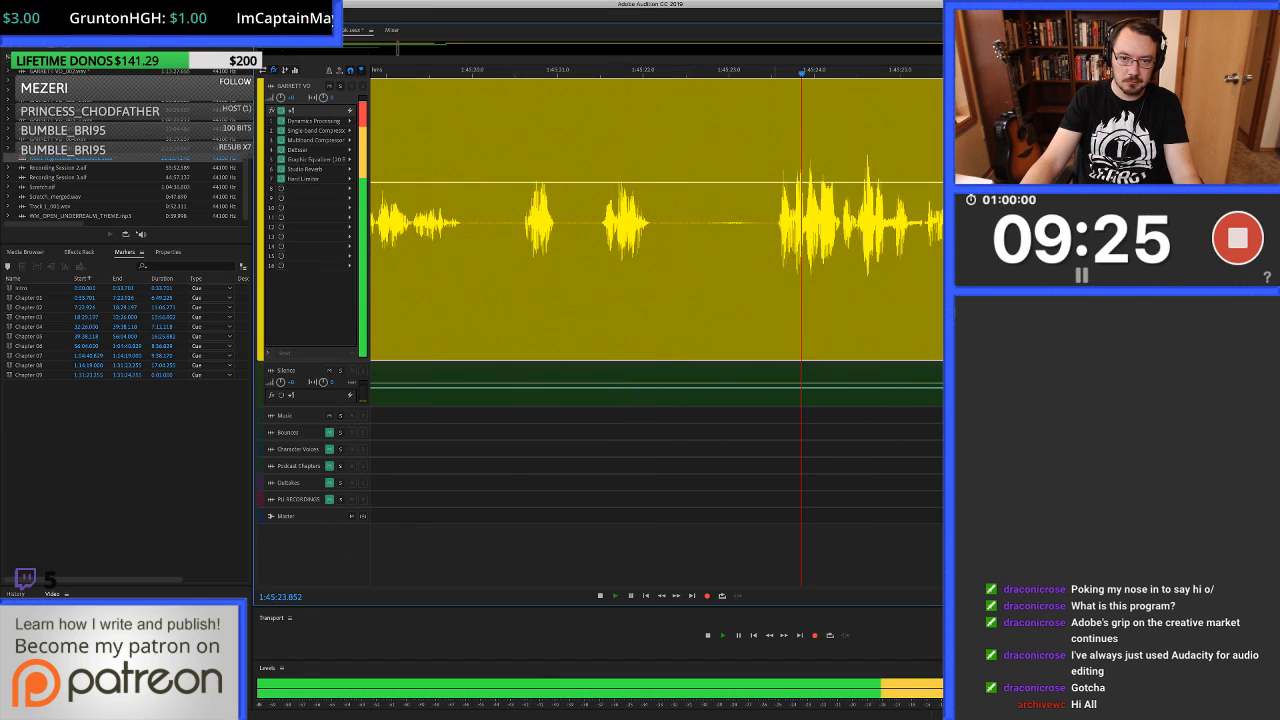
Try to tighten the pause before the next phrase by ripple-deleting short slices at about 1:45:22.25 and 1:45:23.24.
{"action": "left_click_drag", "start_coordinate": [770, 270], "coordinate": [737, 270]}
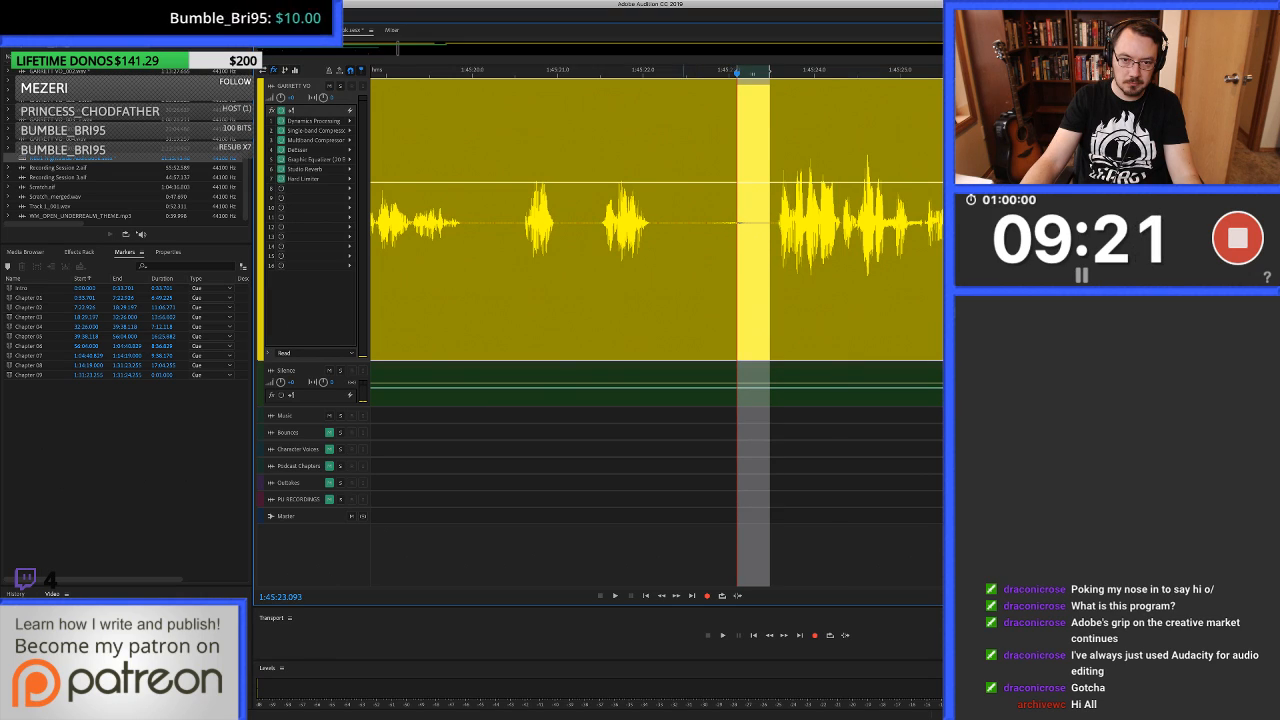
{"action": "left_click_drag", "start_coordinate": [679, 270], "coordinate": [665, 270]}
{"action": "key", "text": "super+shift+BackSpace"}
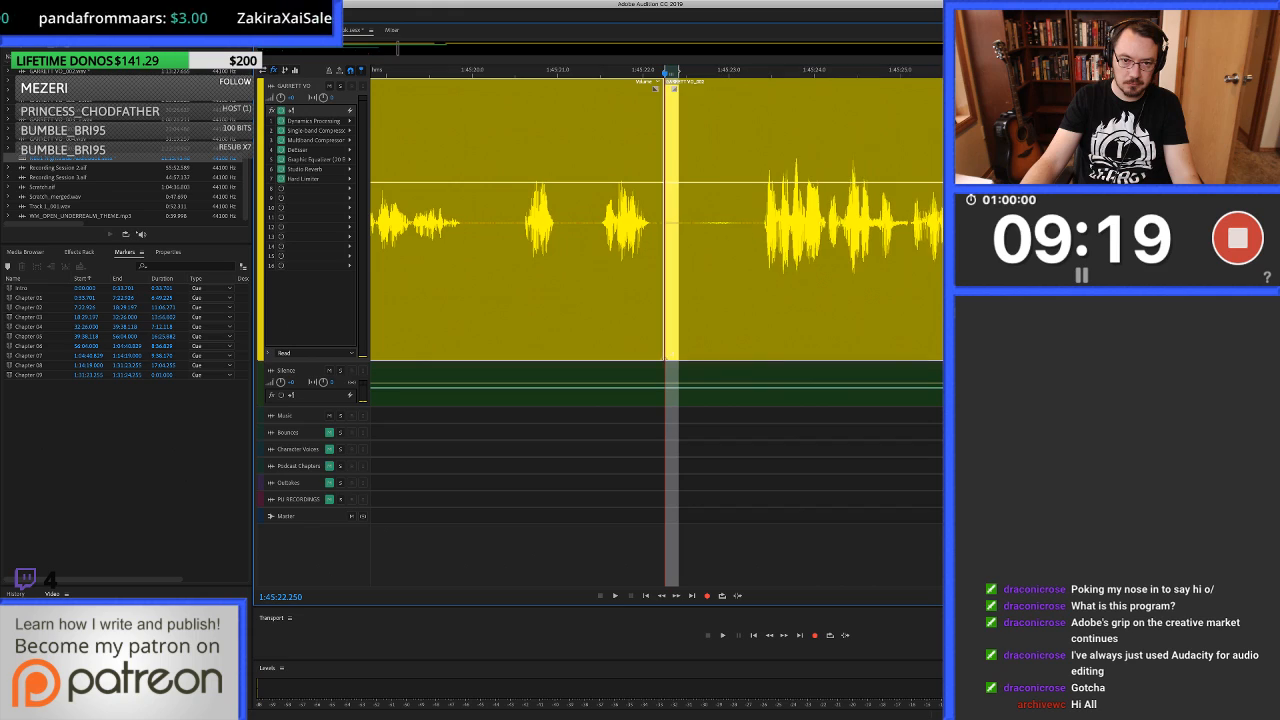
{"action": "left_click", "coordinate": [741, 270]}
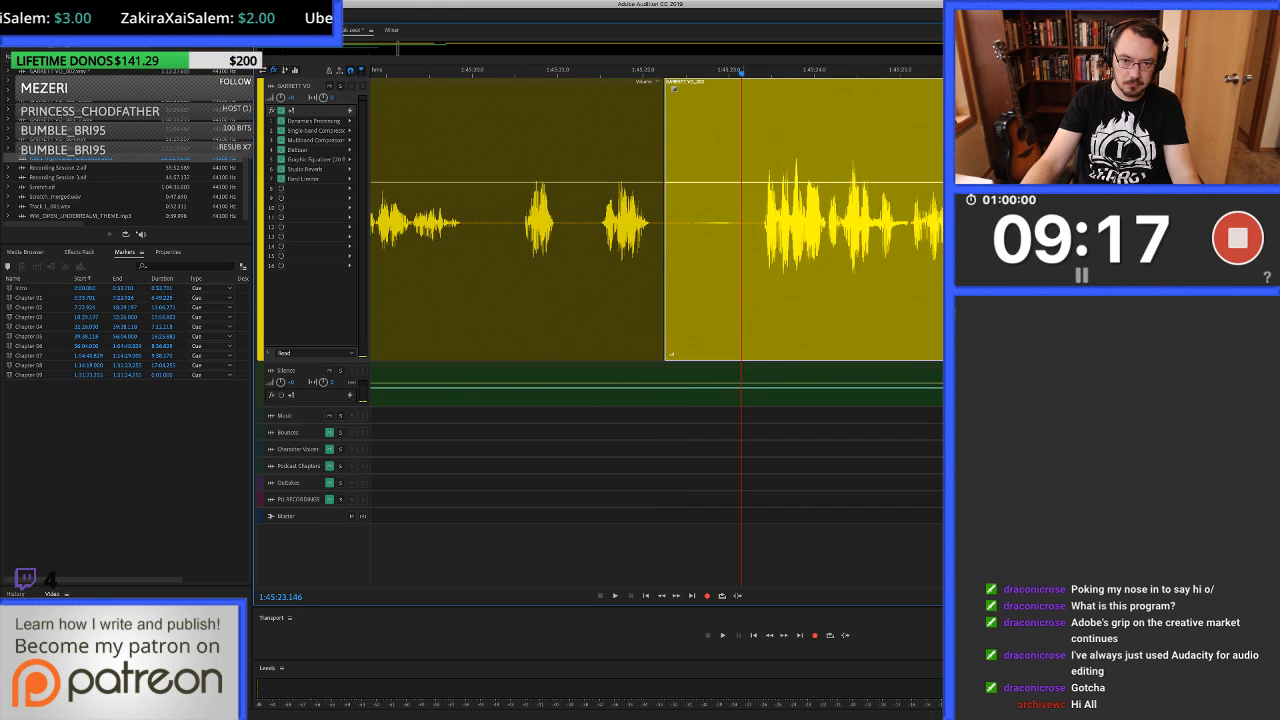
{"action": "left_click_drag", "start_coordinate": [750, 270], "coordinate": [756, 270]}
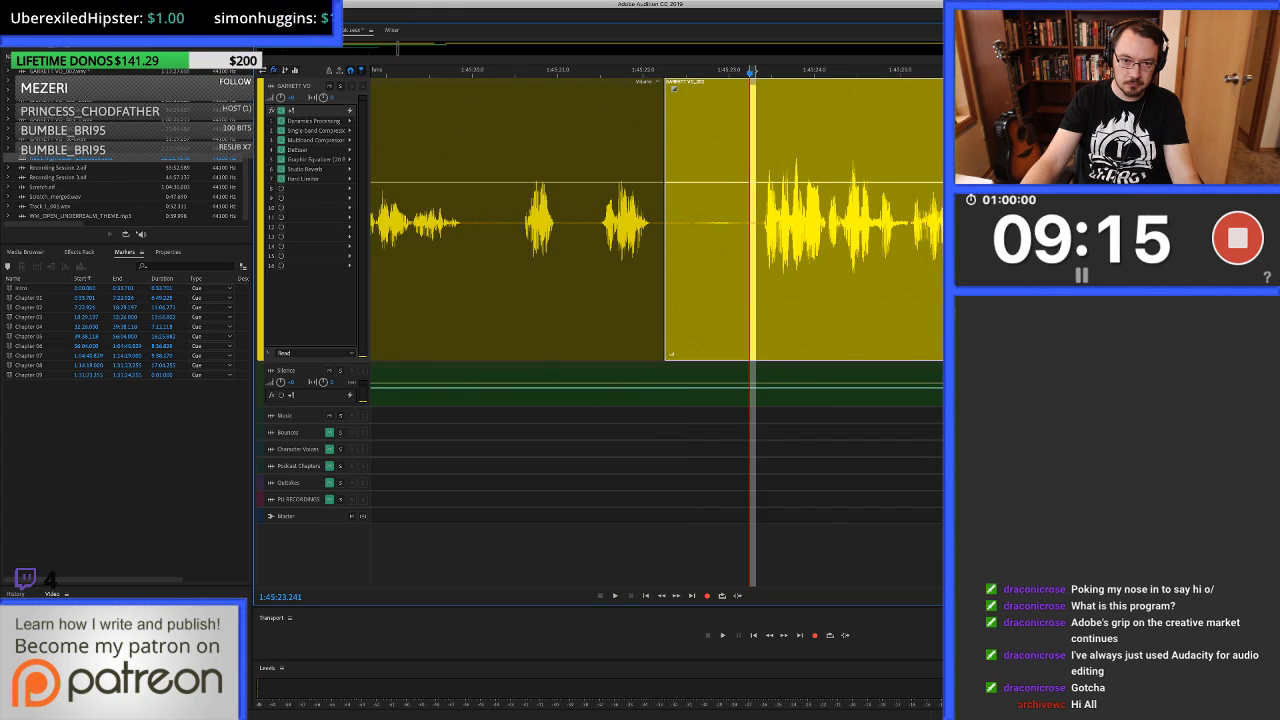
{"action": "key", "text": "shift+BackSpace"}
Try to smooth the two cuts in the pause with short crossfades at about 1:45:22.25 and 1:45:23.24.
{"action": "scroll", "coordinate": [662, 270], "scroll_direction": "up", "scroll_amount": 6}
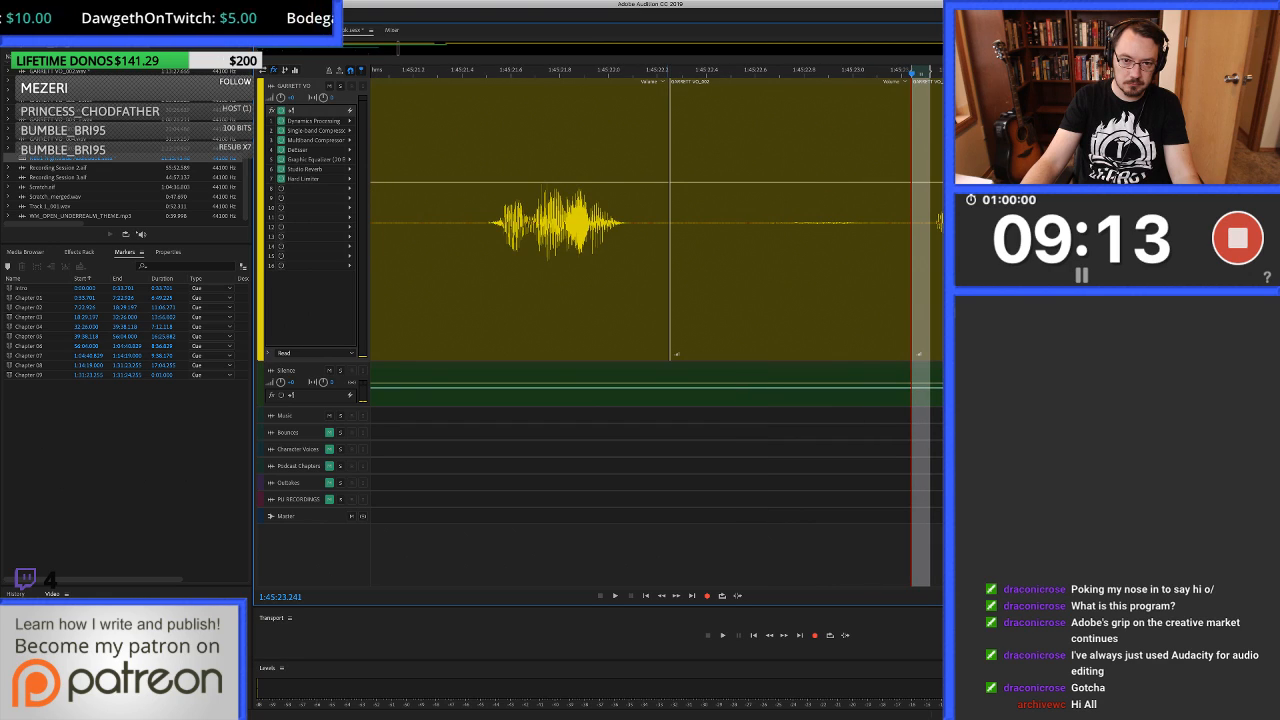
{"action": "left_click_drag", "start_coordinate": [669, 270], "coordinate": [682, 270]}
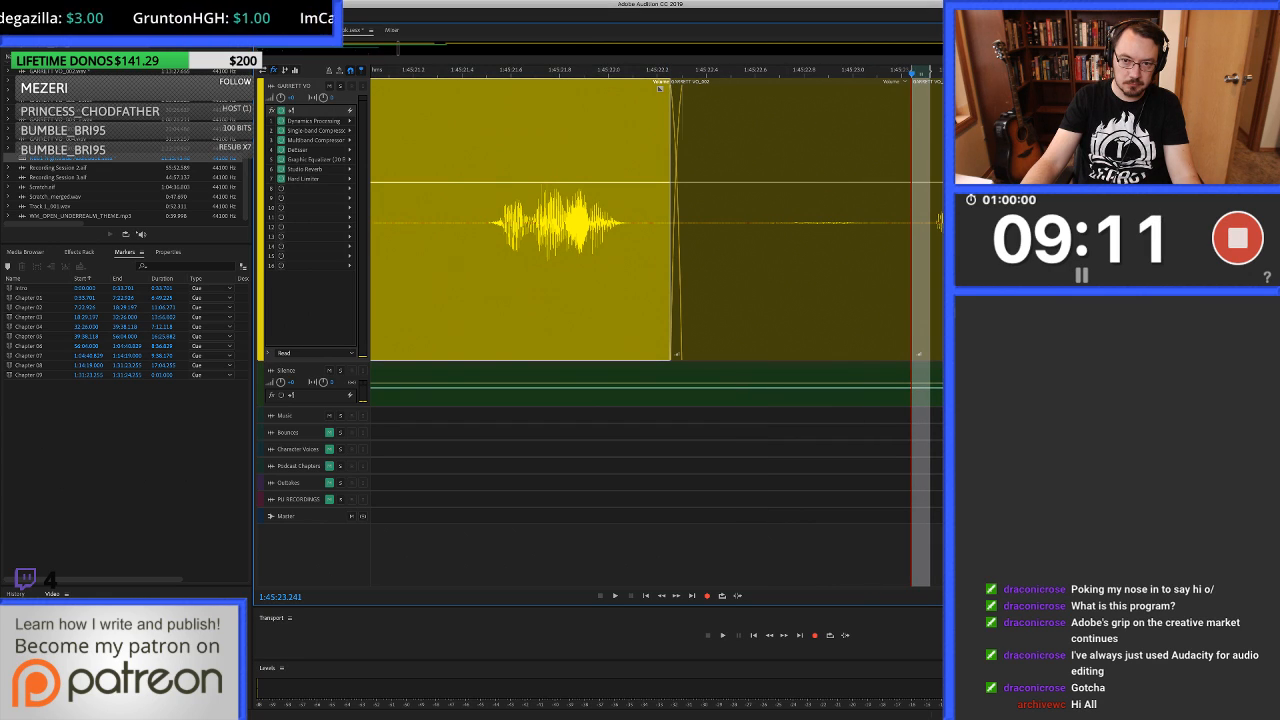
{"action": "left_click", "coordinate": [800, 270]}
{"action": "left_click_drag", "start_coordinate": [911, 270], "coordinate": [922, 270]}
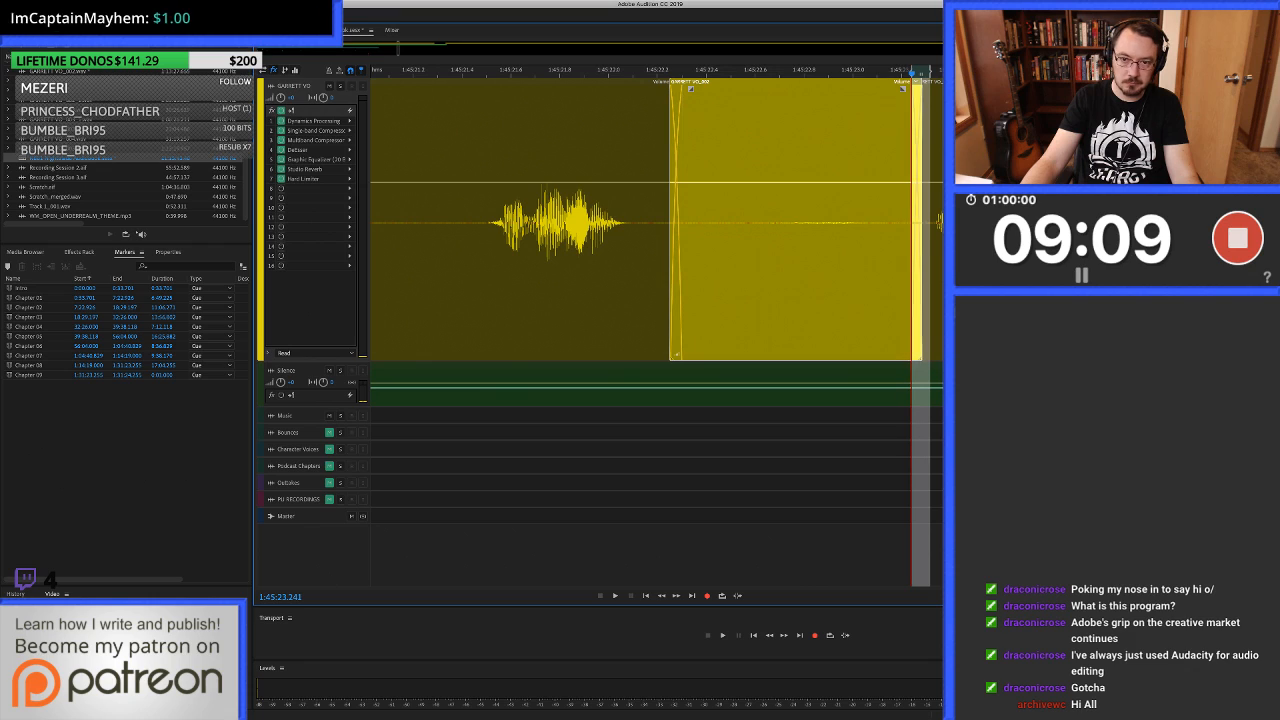
Replay from about 1:45:20 across the two crossfaded cuts and listen on to about 1:45:26.5.
{"action": "scroll", "coordinate": [922, 270], "scroll_direction": "down", "scroll_amount": 5}
{"action": "left_click", "coordinate": [731, 270]}
{"action": "key", "text": "space"}
{"action": "scroll", "coordinate": [731, 270], "scroll_direction": "right", "scroll_amount": 3}
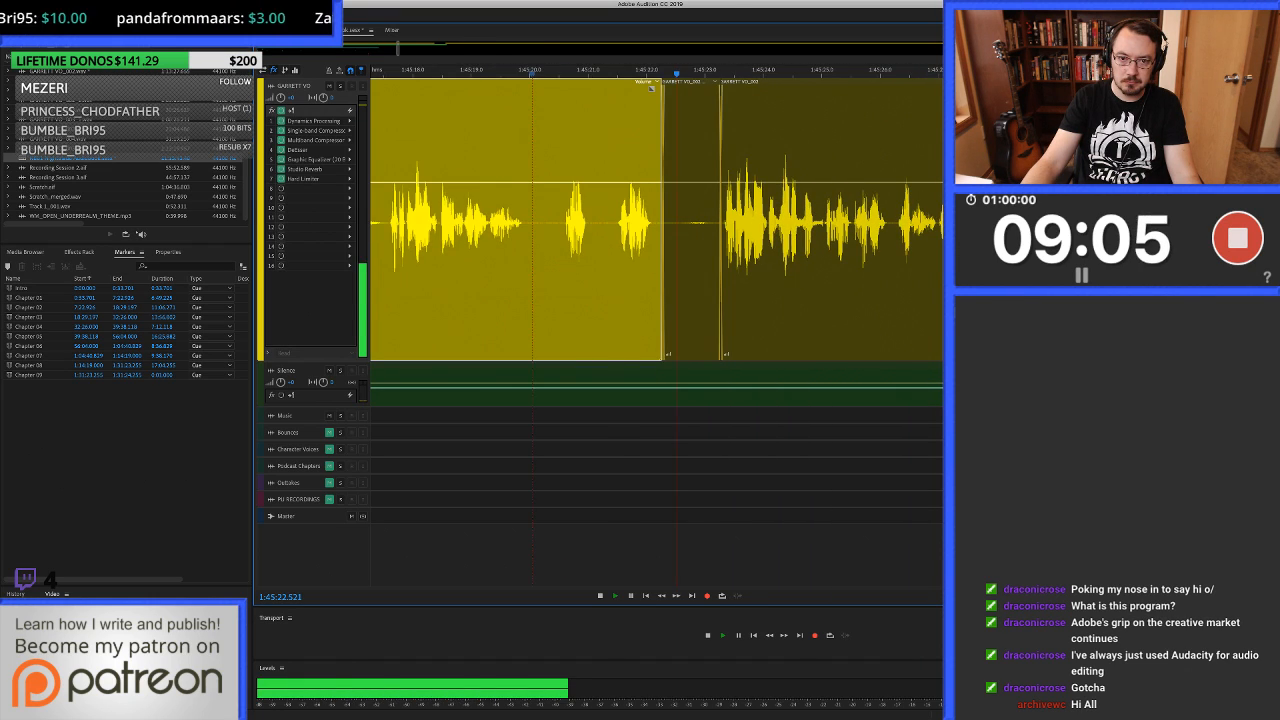
{"action": "scroll", "coordinate": [834, 270], "scroll_direction": "right", "scroll_amount": 3}
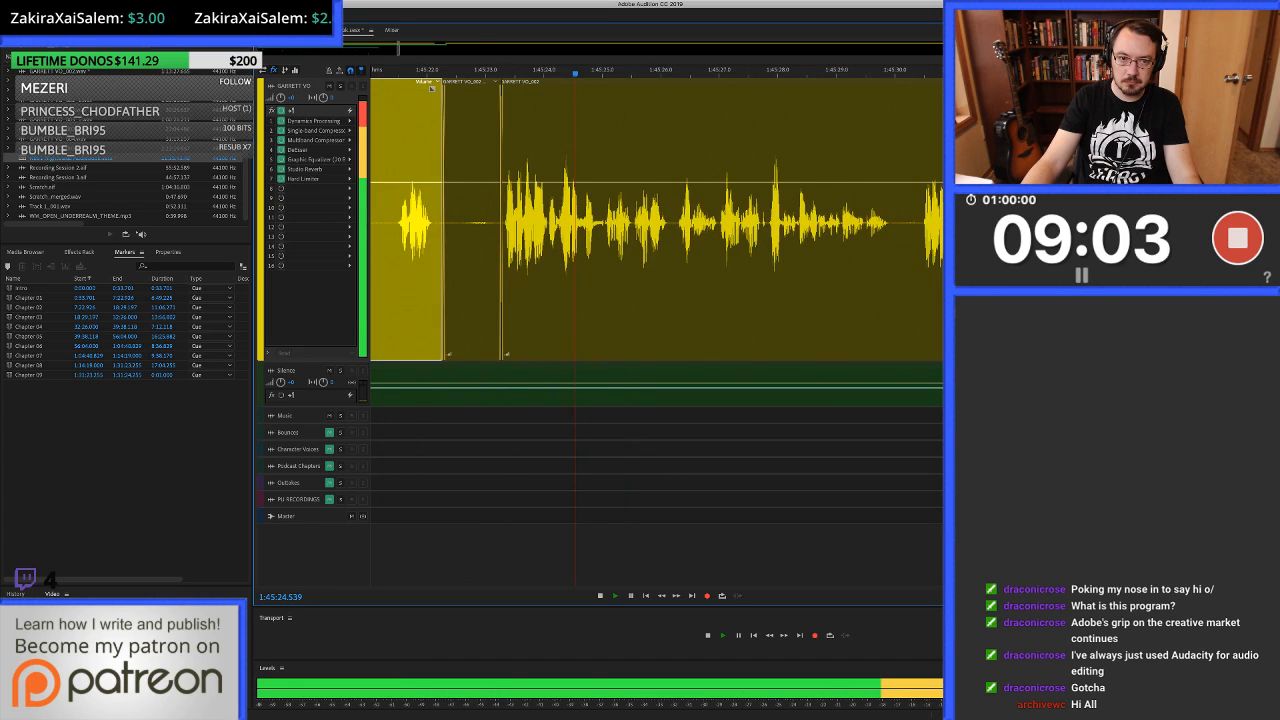
{"action": "left_click", "coordinate": [834, 270]}
{"action": "key", "text": "space"}
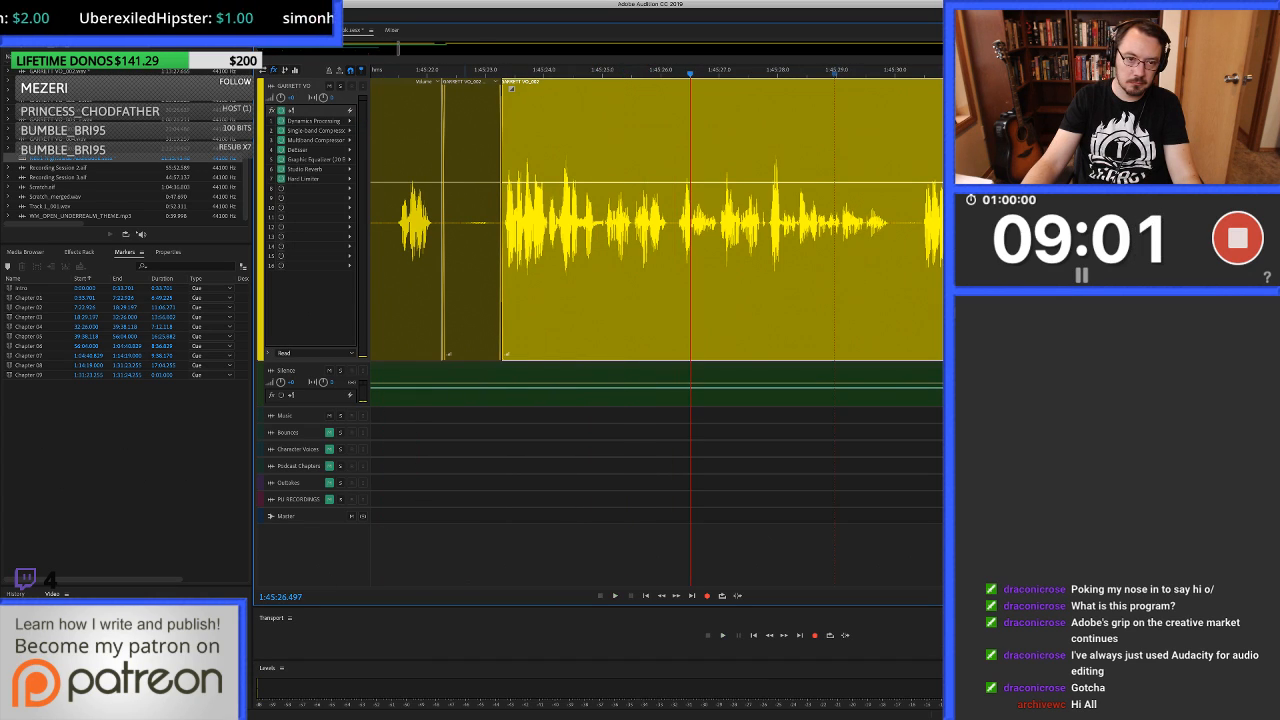
Undo the crossfades and slice deletions in the pause between about 1:45:22.25 and 1:45:23.24.
{"action": "key", "text": "super+z"}
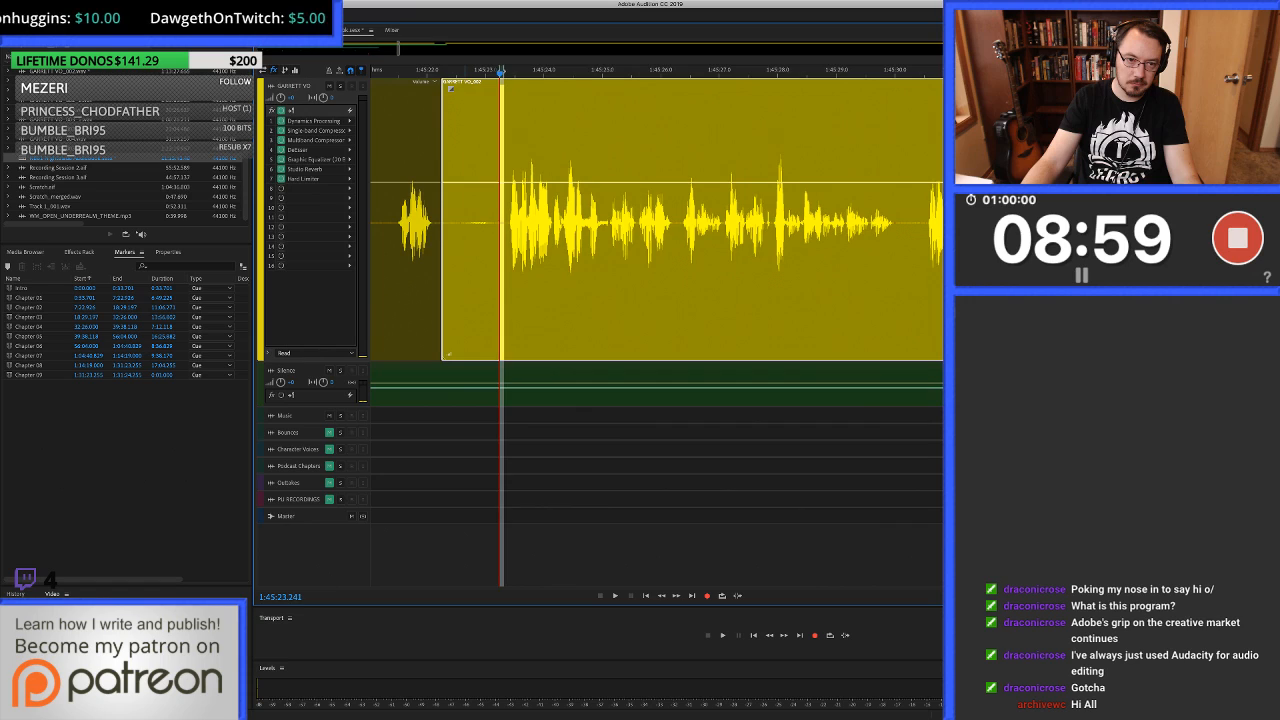
{"action": "key", "text": "super+z"}
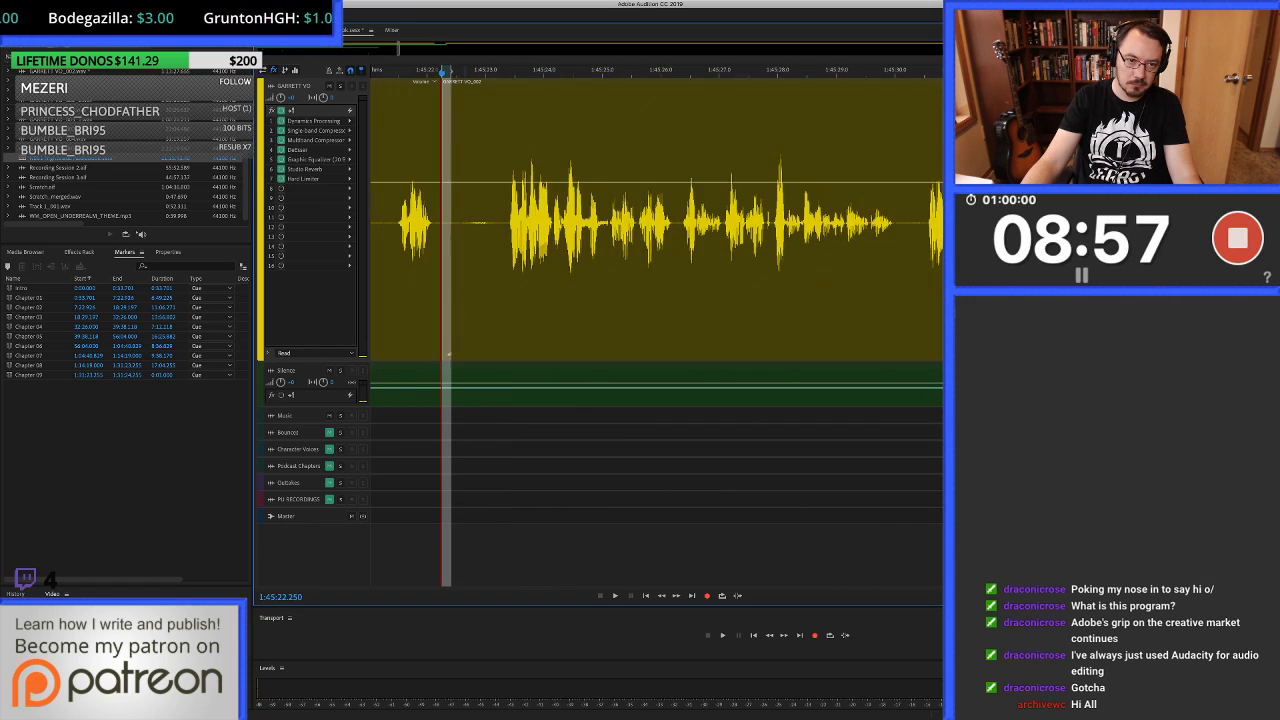
{"action": "scroll", "coordinate": [466, 250], "scroll_direction": "up", "scroll_amount": 4}
{"action": "left_click", "coordinate": [464, 250]}
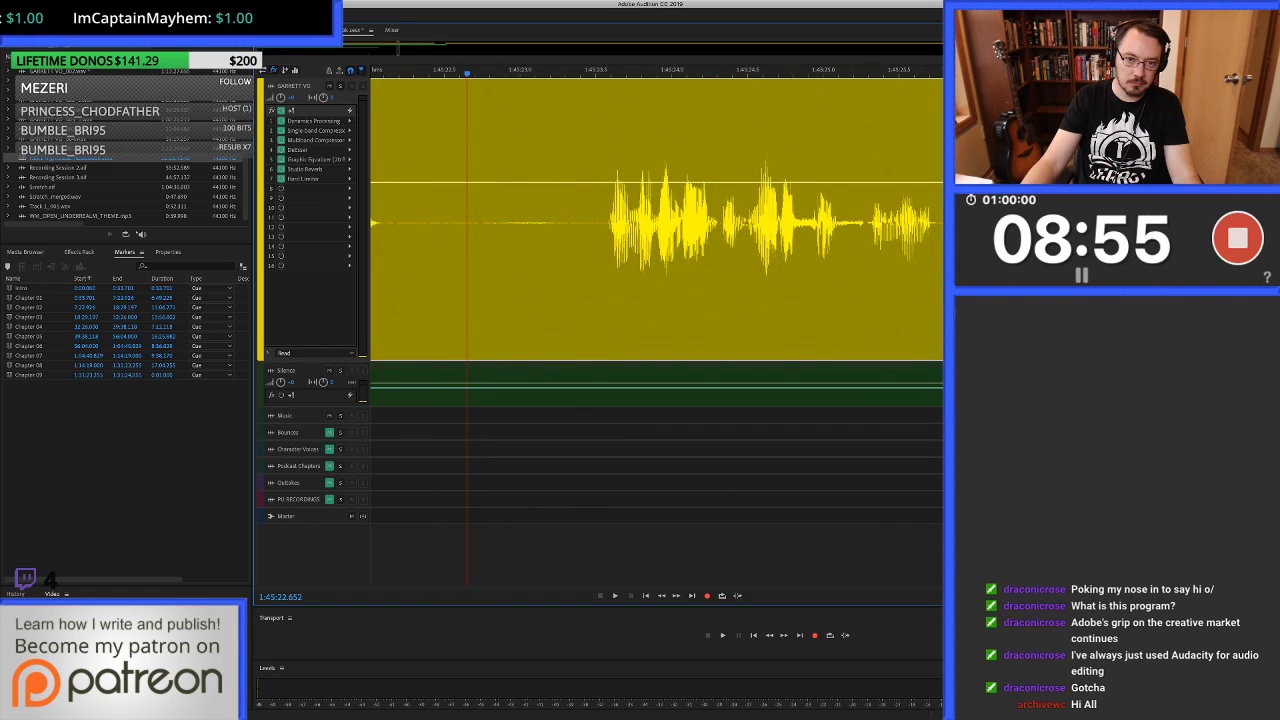
Ripple-delete the end of the pause from about 1:45:23.12 up to just before the next phrase.
{"action": "scroll", "coordinate": [466, 250], "scroll_direction": "left", "scroll_amount": 3}
{"action": "left_click_drag", "start_coordinate": [501, 250], "coordinate": [607, 250]}
{"action": "key", "text": "shift+Delete"}
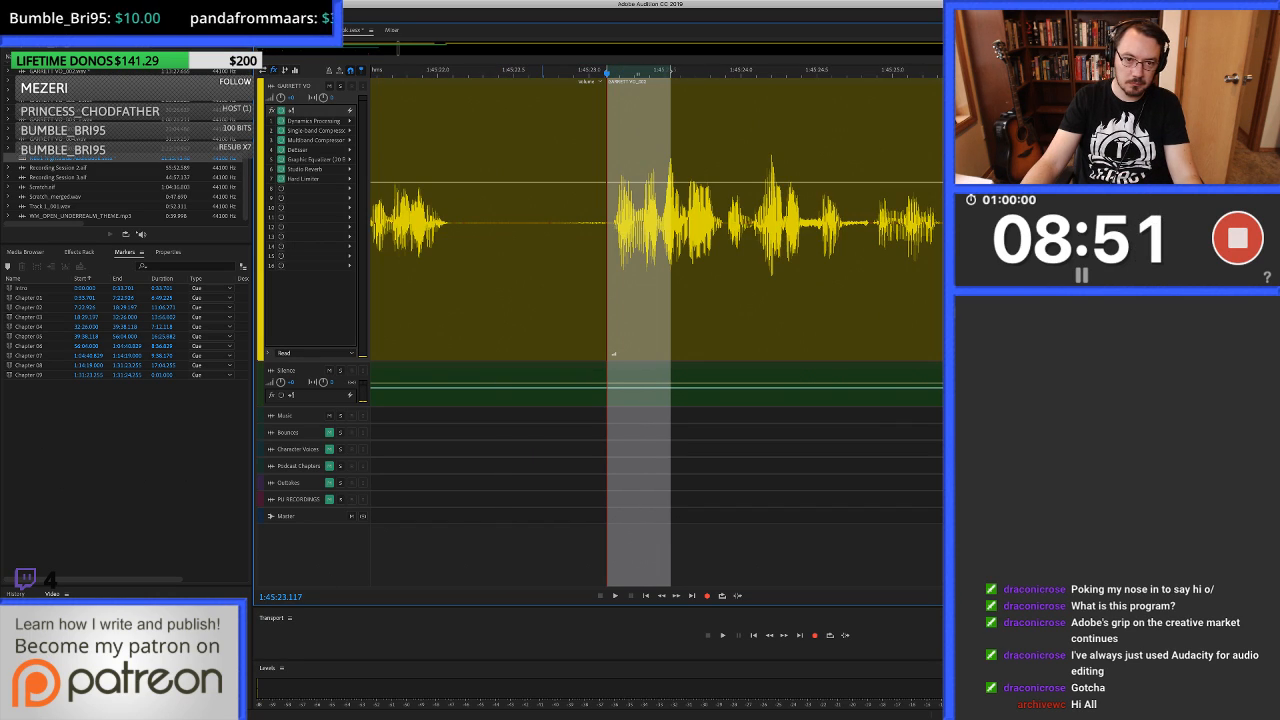
Cut the noise from the remaining pause and fill about 1:45:22.3 to 1:45:23.12 with clean silence.
{"action": "left_click", "coordinate": [483, 250]}
{"action": "key", "text": "alt+]"}
{"action": "left_click_drag", "start_coordinate": [461, 250], "coordinate": [611, 250]}
{"action": "left_click_drag", "start_coordinate": [535, 368], "coordinate": [535, 260]}
Replay across the filled pause and listen on to about 1:45:44.95.
{"action": "scroll", "coordinate": [680, 250], "scroll_direction": "down", "scroll_amount": 3}
{"action": "left_click", "coordinate": [601, 88]}
{"action": "key", "text": "space"}
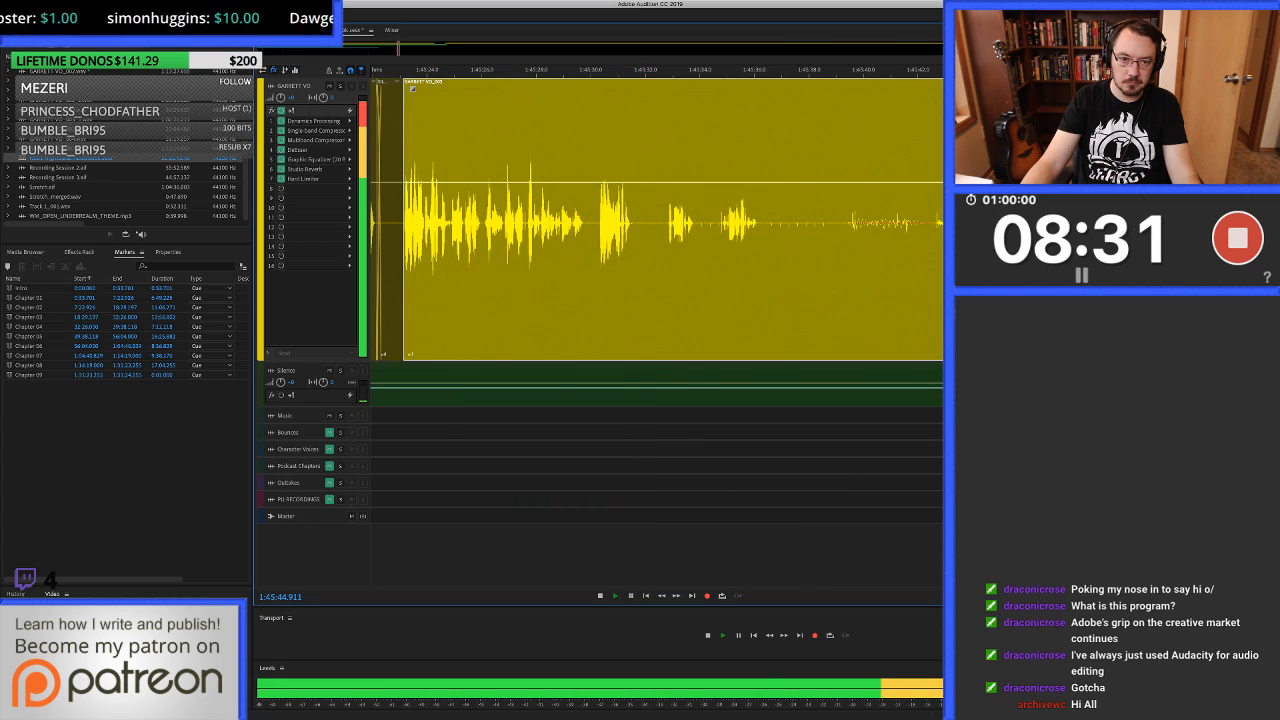
{"action": "key", "text": "space"}
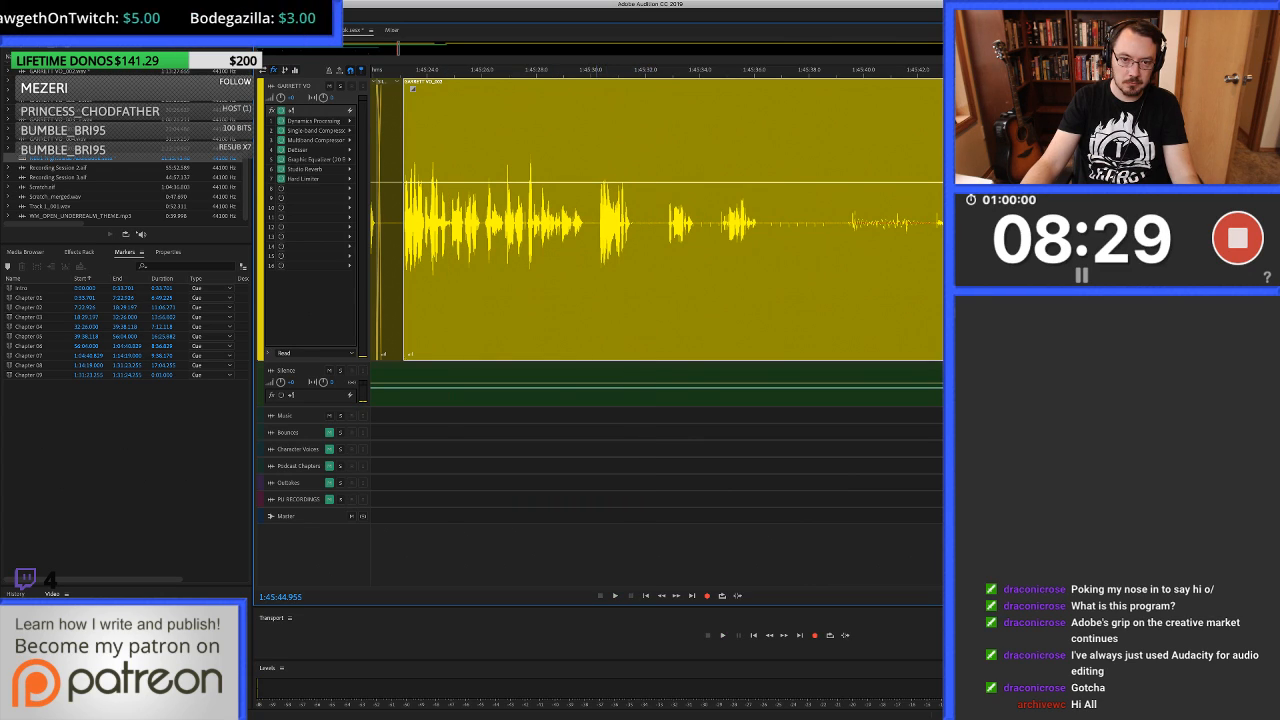
Try setting the start of the unwanted take in the pause at about 1:45:30.25.
{"action": "scroll", "coordinate": [598, 320], "scroll_direction": "up", "scroll_amount": 5}
{"action": "left_click", "coordinate": [604, 320], "text": "shift"}
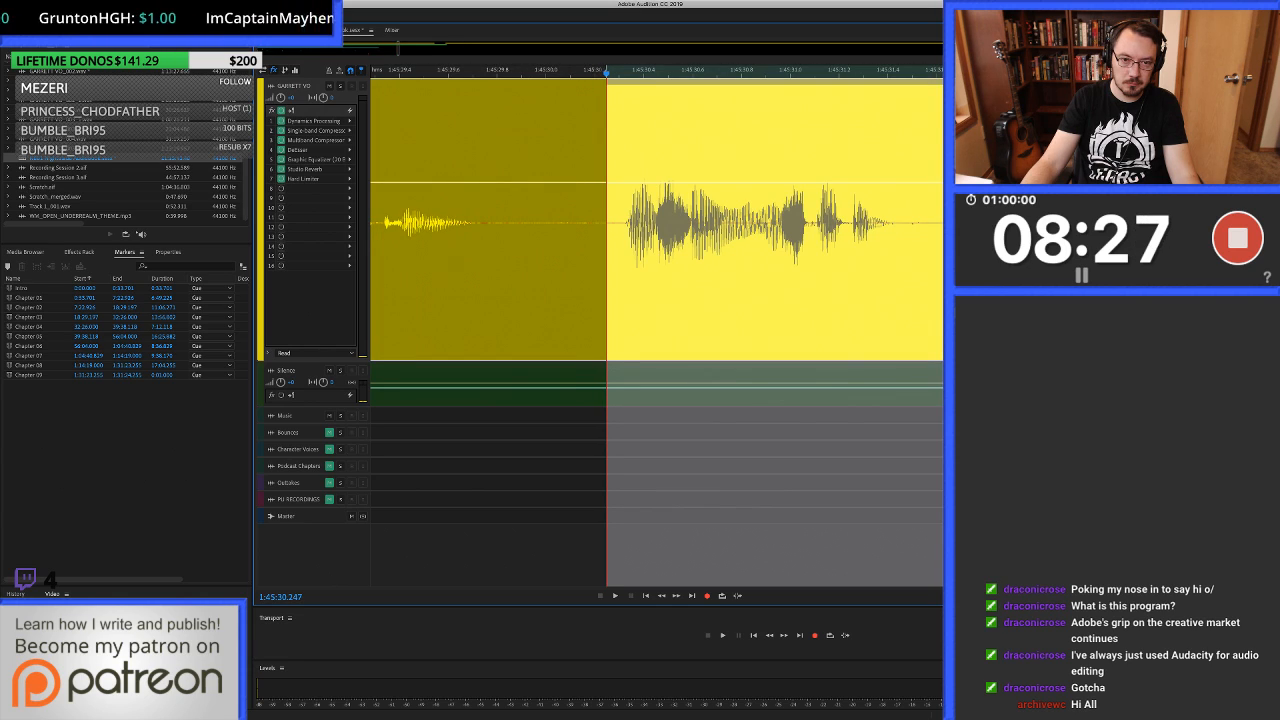
{"action": "left_click_drag", "start_coordinate": [606, 320], "coordinate": [601, 320]}
{"action": "key", "text": "shift+Delete"}
{"action": "key", "text": "super+z"}
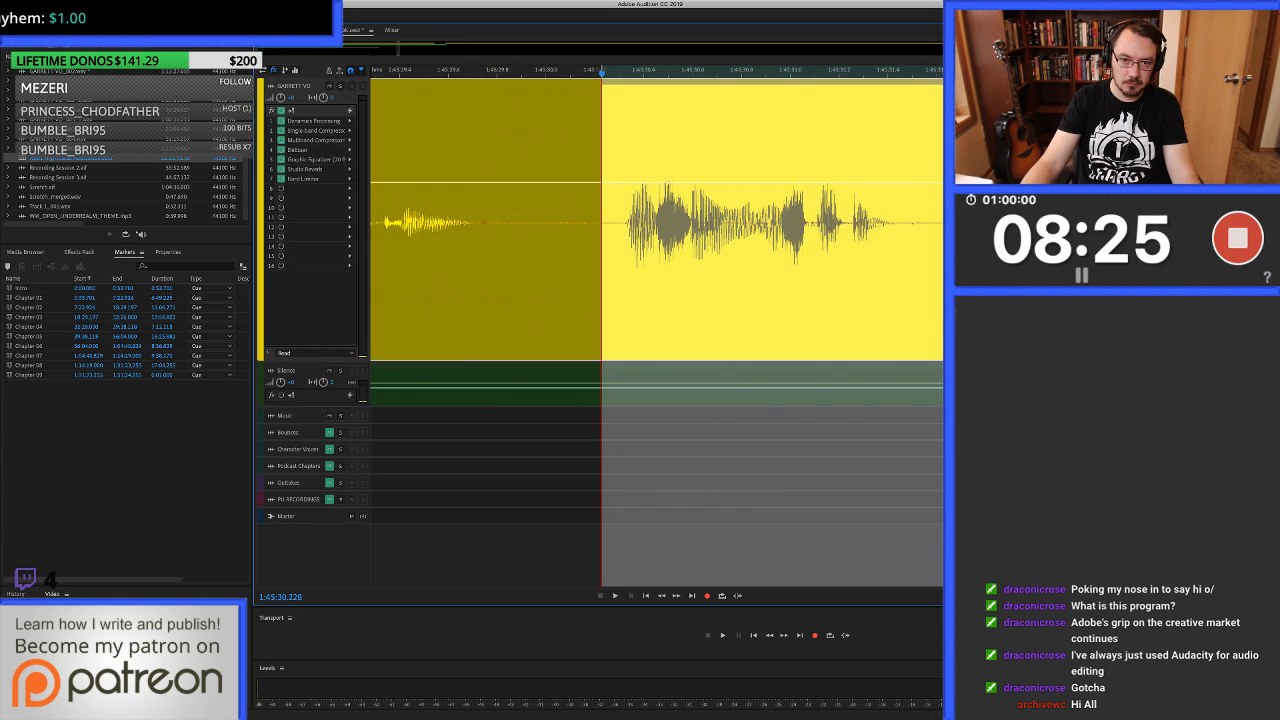
{"action": "left_click", "coordinate": [607, 320]}
Extend the selection to about 1:45:43.8, just before the next take, and try to delete the unwanted audio.
{"action": "scroll", "coordinate": [566, 320], "scroll_direction": "down", "scroll_amount": 5}
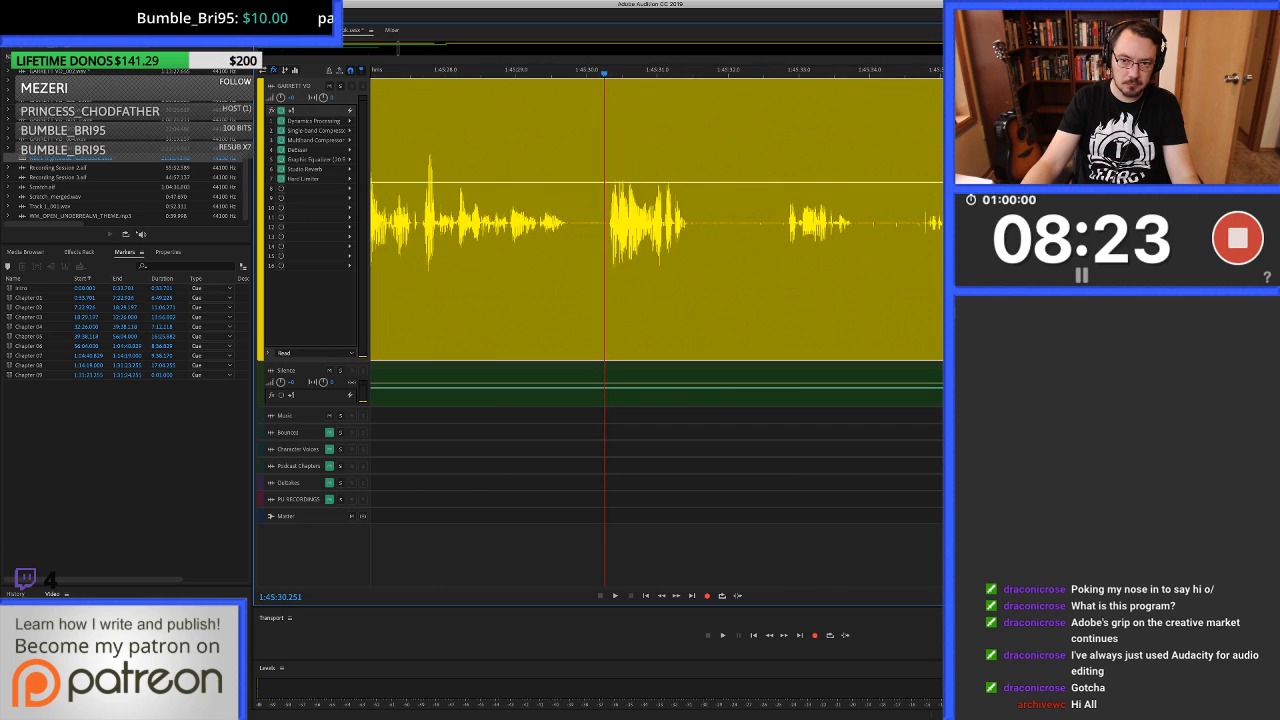
{"action": "scroll", "coordinate": [600, 300], "scroll_direction": "right", "scroll_amount": 3}
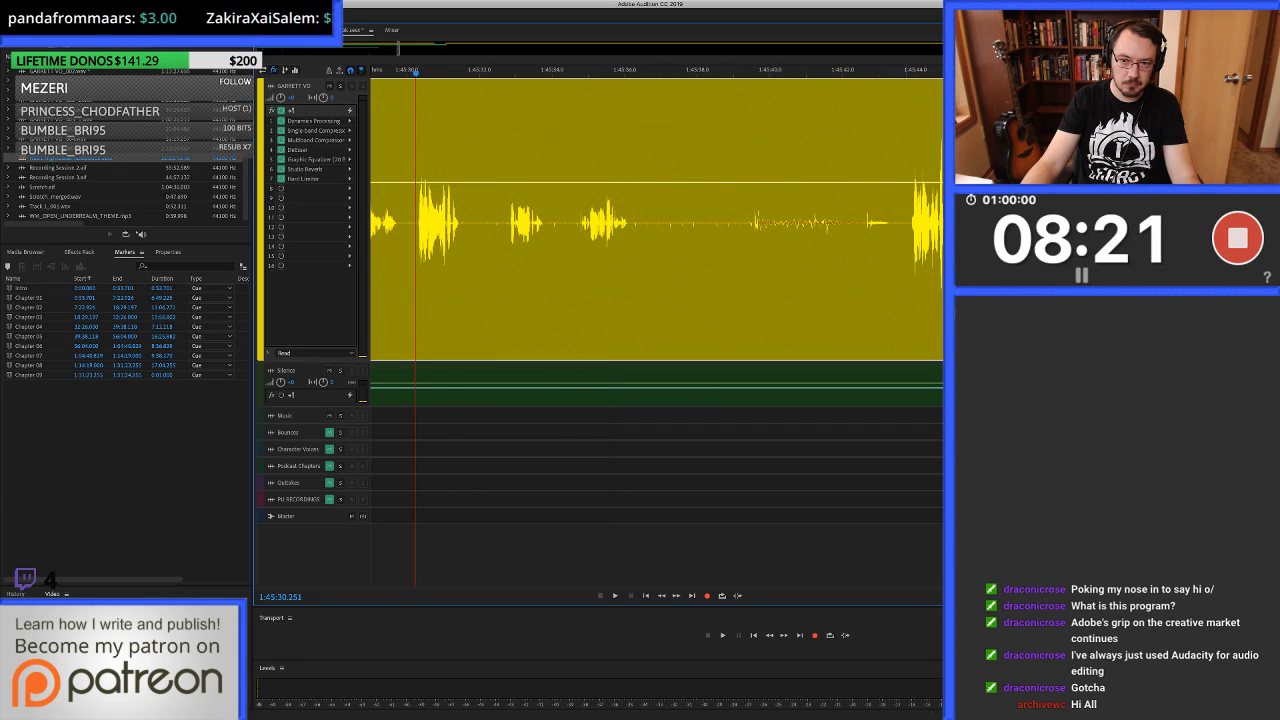
{"action": "scroll", "coordinate": [910, 300], "scroll_direction": "up", "scroll_amount": 5}
{"action": "left_click", "coordinate": [890, 300], "text": "shift"}
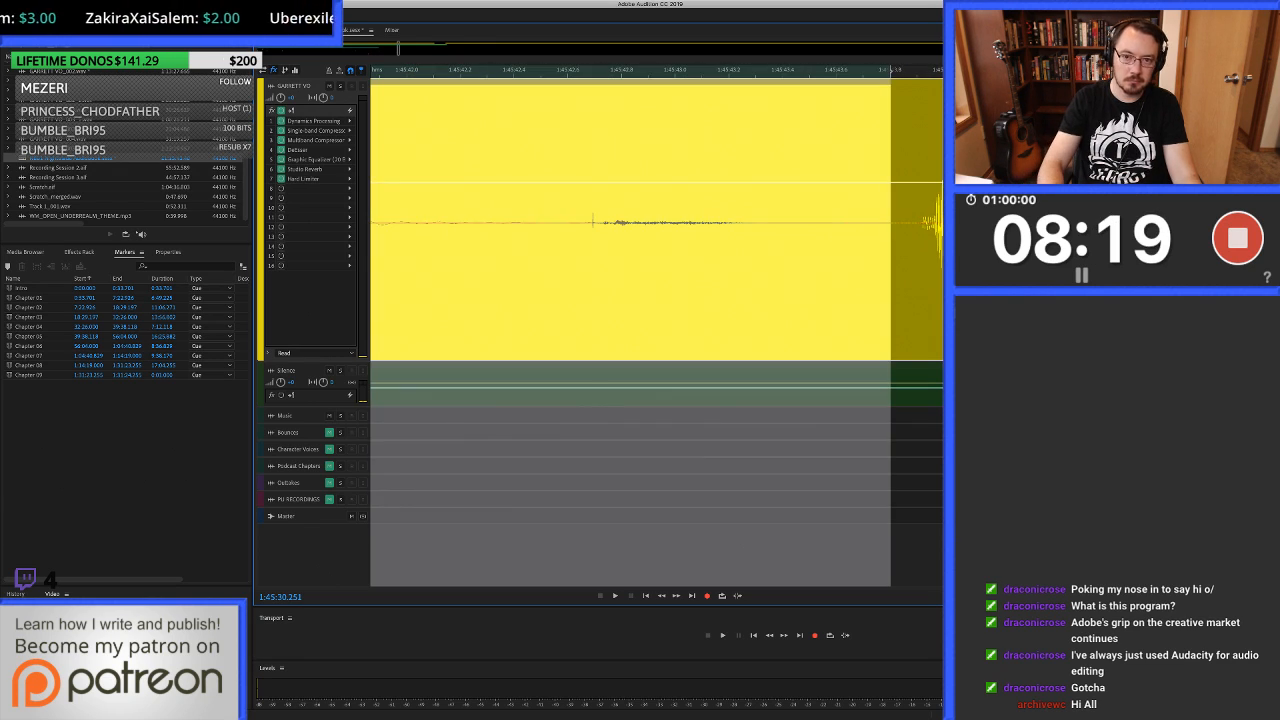
{"action": "key", "text": "Delete"}
{"action": "key", "text": "super+a"}
{"action": "key", "text": "super+shift+BackSpace"}
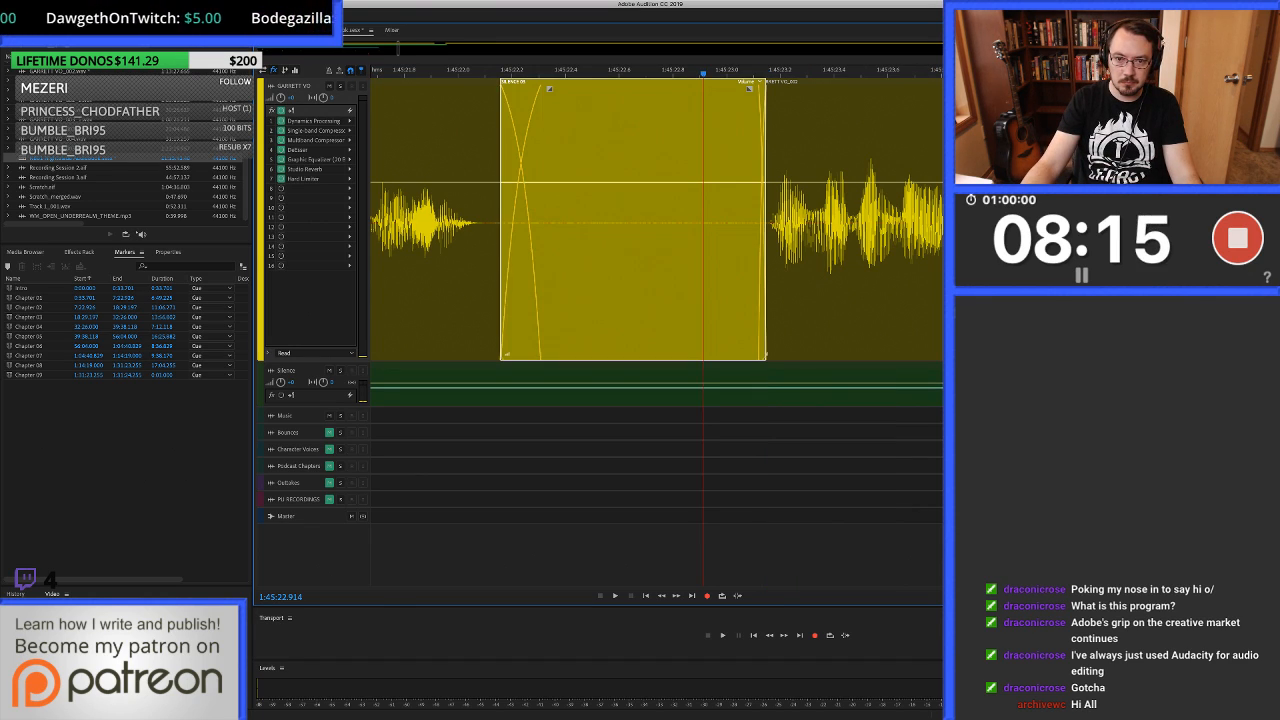
Step back through the latest edits, including the silence fill in the pause after 1:45:22.3.
{"action": "key", "text": "super+z"}
{"action": "key", "text": "super+z"}
{"action": "key", "text": "super+z"}
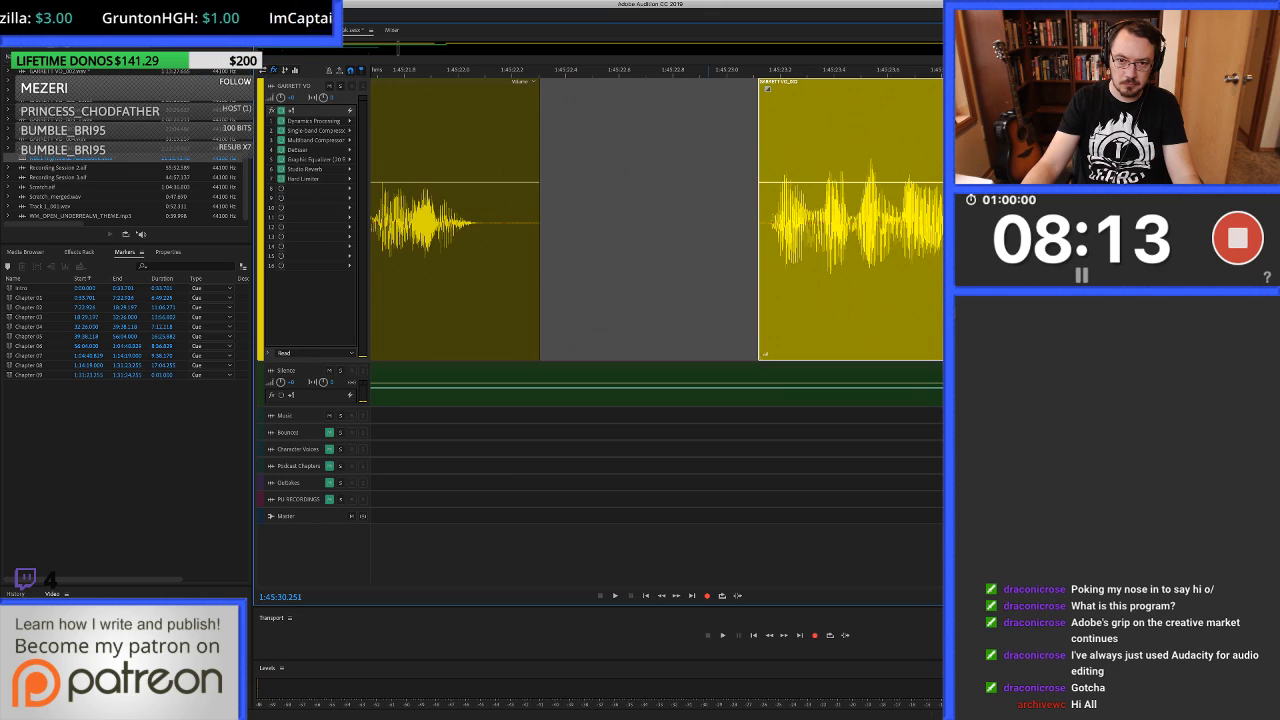
{"action": "key", "text": "super+shift+z"}
{"action": "key", "text": "super+z"}
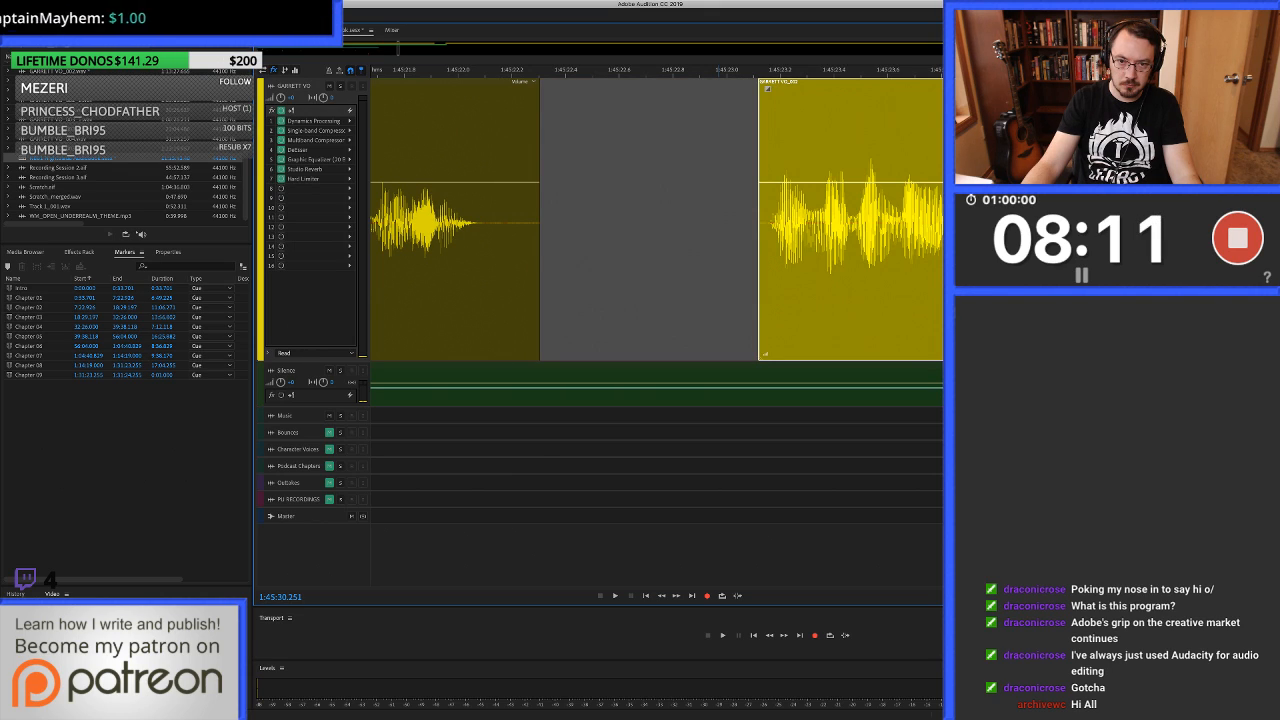
Place the playhead in the pause just before the unwanted take, at about 1:45:30.28, and check the spot by playing it.
{"action": "scroll", "coordinate": [718, 240], "scroll_direction": "down", "scroll_amount": 5}
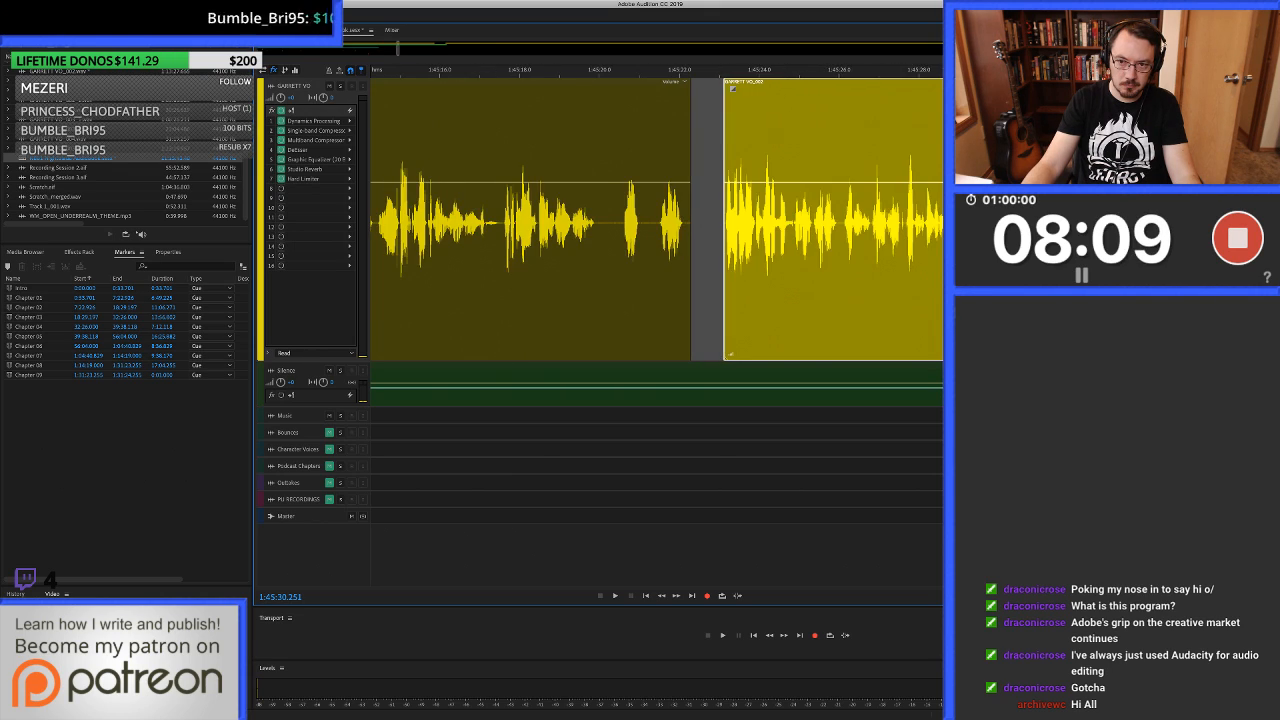
{"action": "left_click", "coordinate": [798, 240]}
{"action": "scroll", "coordinate": [798, 240], "scroll_direction": "right", "scroll_amount": 2}
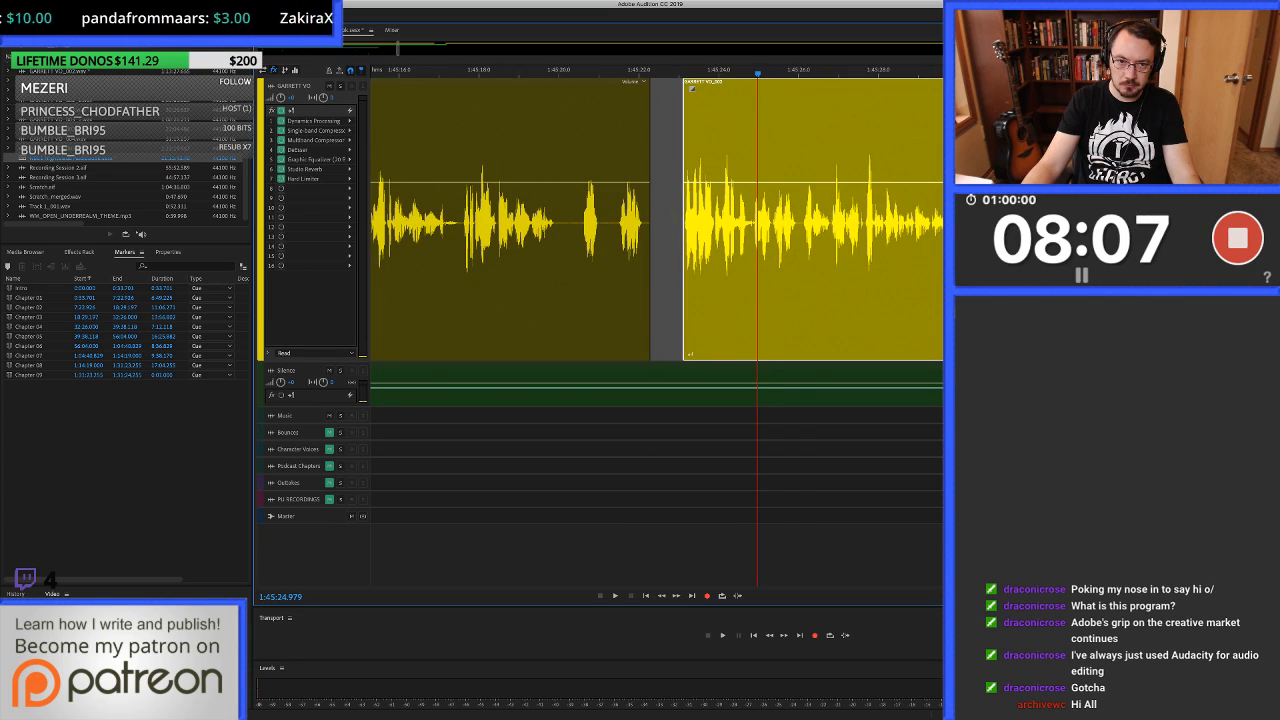
{"action": "left_click", "coordinate": [967, 240]}
{"action": "scroll", "coordinate": [967, 240], "scroll_direction": "up", "scroll_amount": 5}
{"action": "key", "text": "minus"}
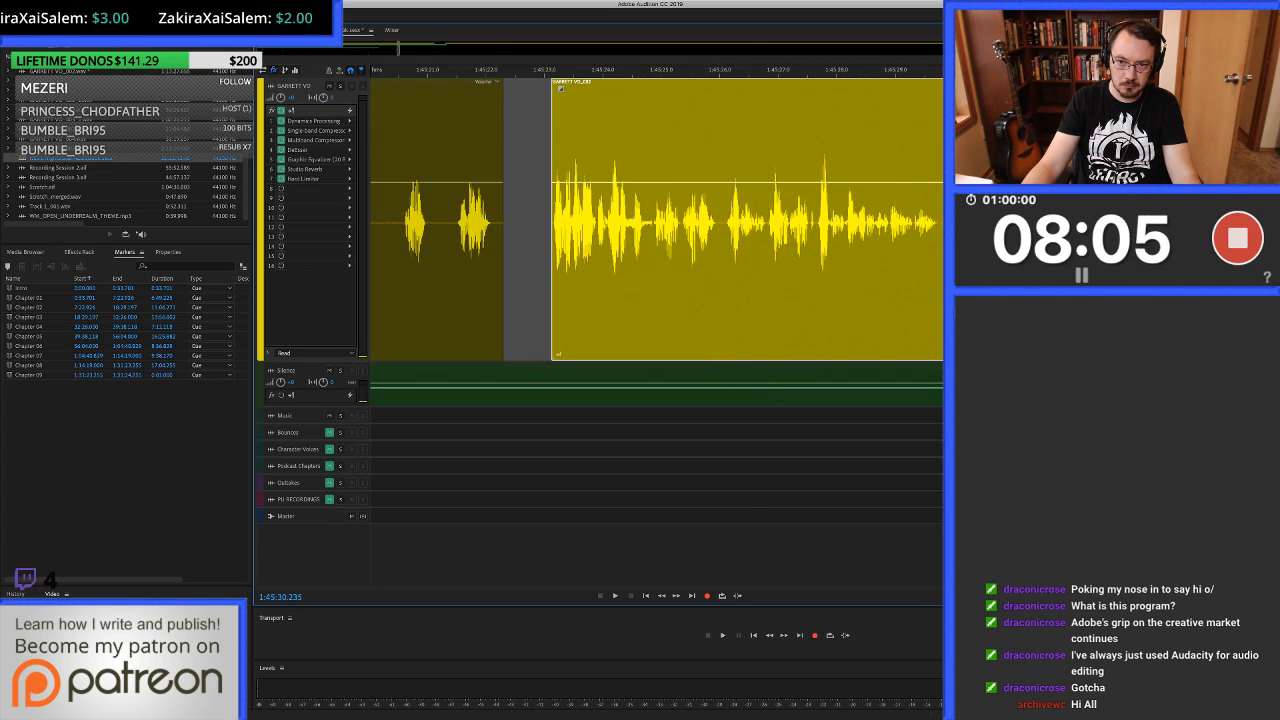
{"action": "key", "text": "equal"}
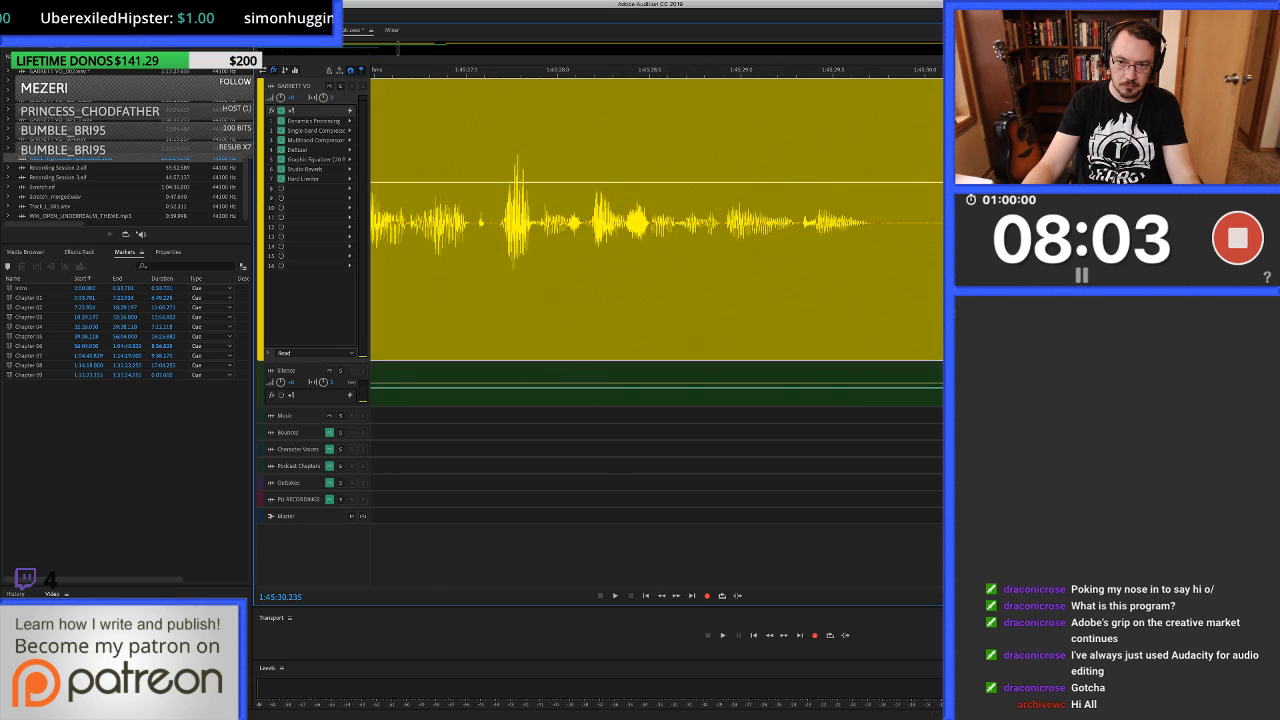
{"action": "scroll", "coordinate": [657, 220], "scroll_direction": "right", "scroll_amount": 3}
{"action": "scroll", "coordinate": [657, 220], "scroll_direction": "down", "scroll_amount": 1}
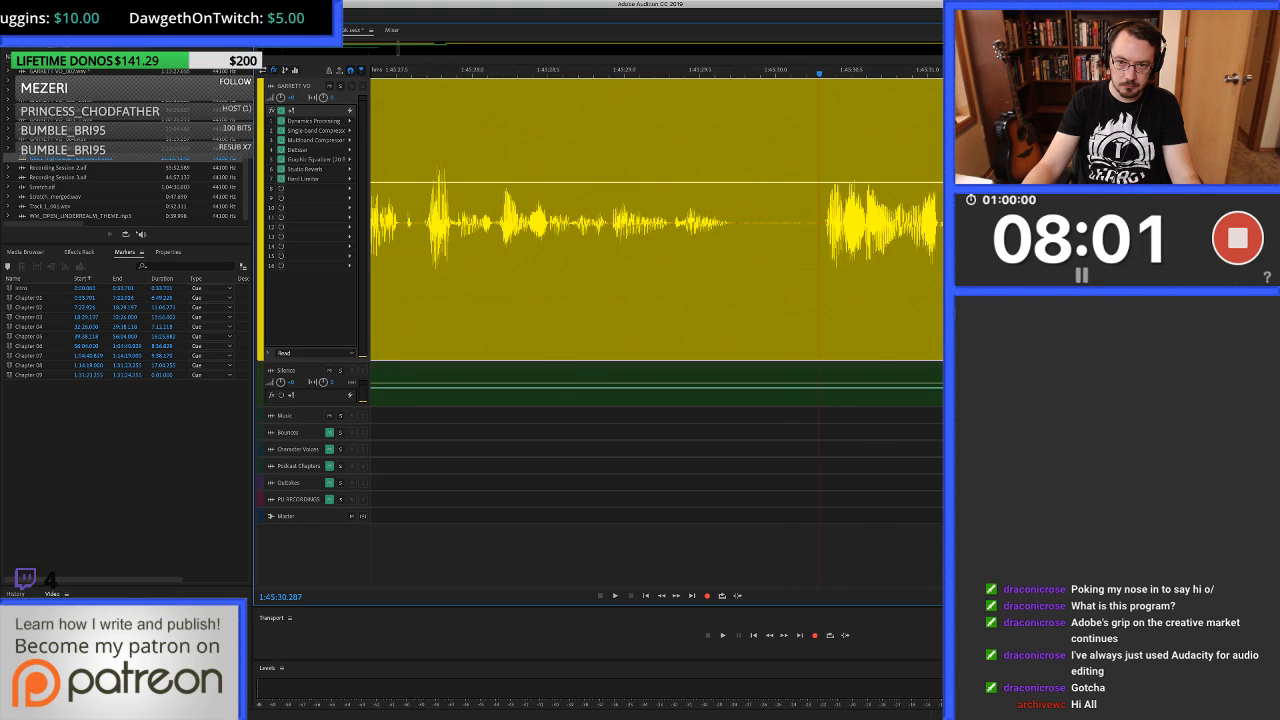
{"action": "scroll", "coordinate": [657, 220], "scroll_direction": "right", "scroll_amount": 3}
{"action": "scroll", "coordinate": [657, 220], "scroll_direction": "down", "scroll_amount": 1}
{"action": "key", "text": "minus"}
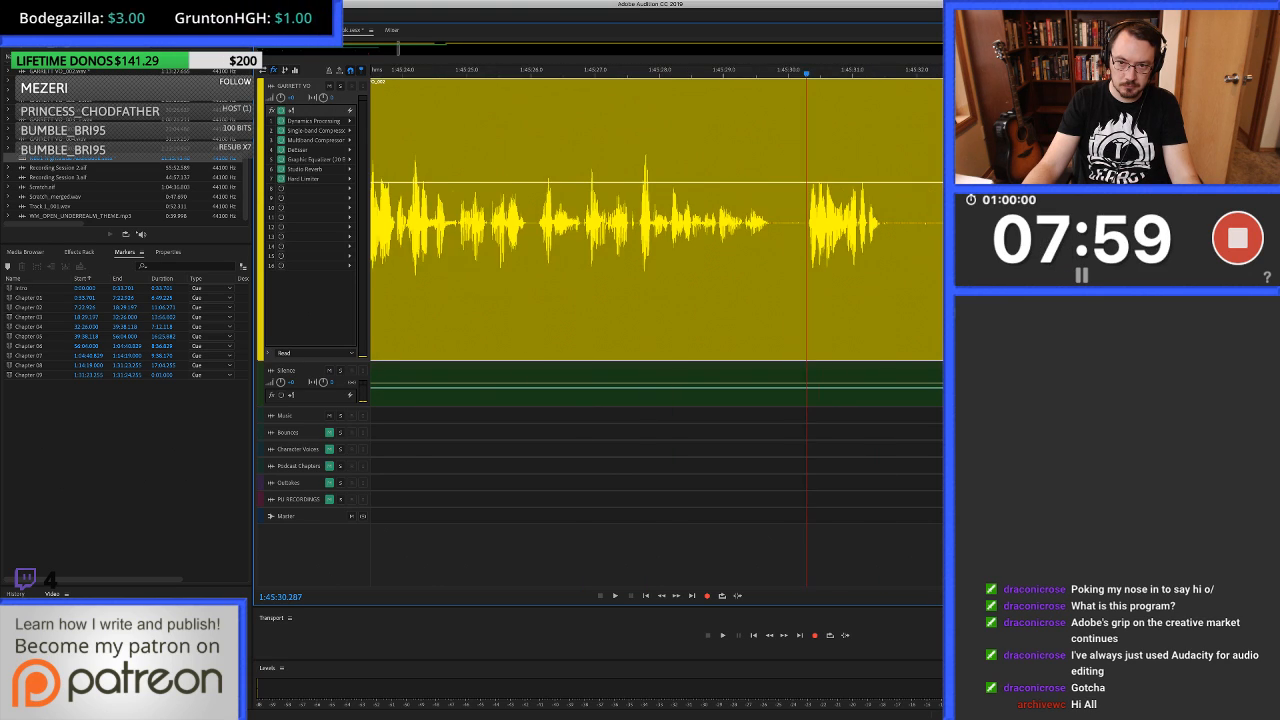
{"action": "key", "text": "space"}
{"action": "key", "text": "space"}
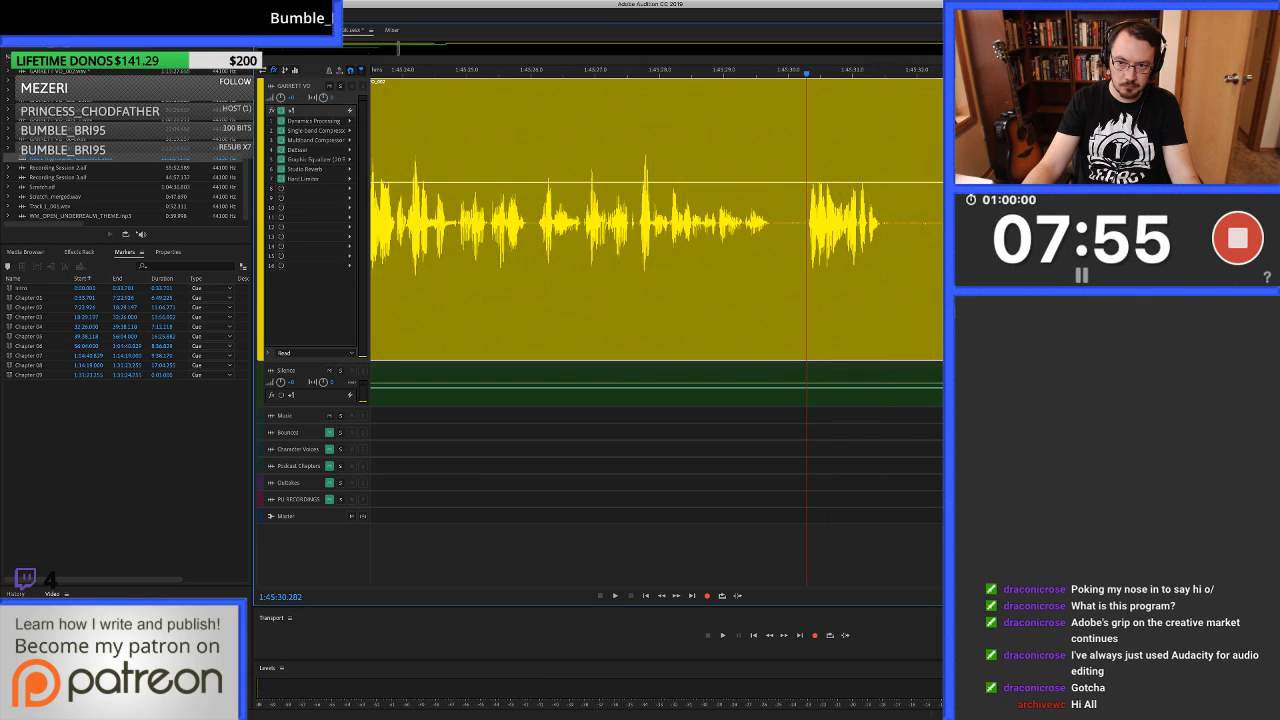
Ripple-delete the unwanted take from about 1:45:30.28 up to the start of the next take.
{"action": "scroll", "coordinate": [657, 220], "scroll_direction": "right", "scroll_amount": 4}
{"action": "key", "text": "minus"}
{"action": "key", "text": "minus"}
{"action": "key", "text": "minus"}
{"action": "key", "text": "minus"}
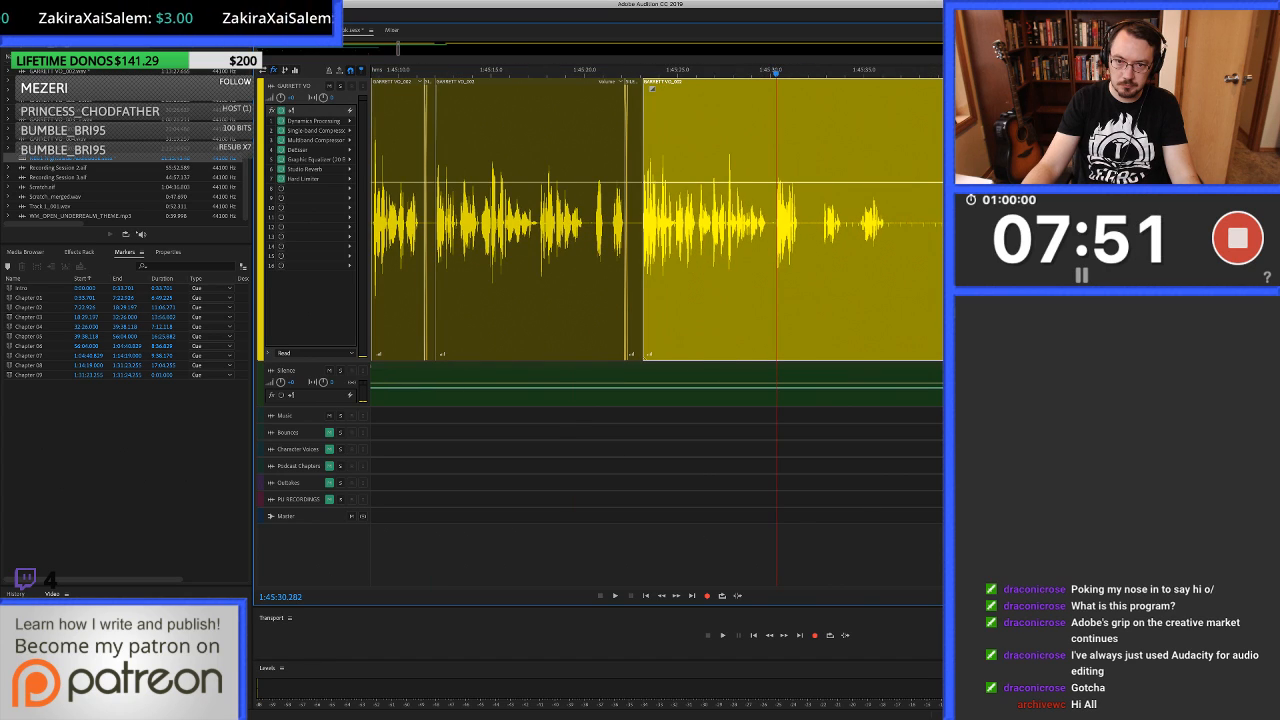
{"action": "key", "text": "alt+shift+super+Right"}
{"action": "key", "text": "shift+BackSpace"}
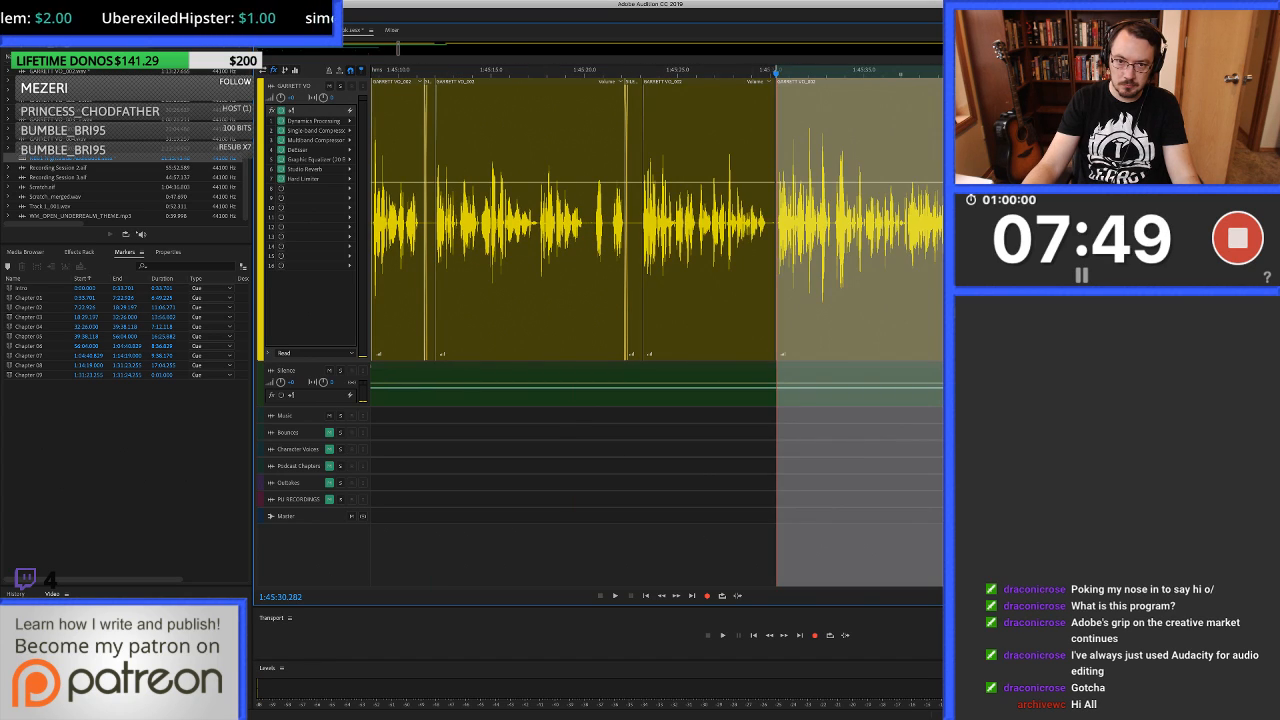
Check the new join at about 1:45:30.28 by playing across it.
{"action": "key", "text": "equal"}
{"action": "key", "text": "equal"}
{"action": "key", "text": "equal"}
{"action": "key", "text": "equal"}
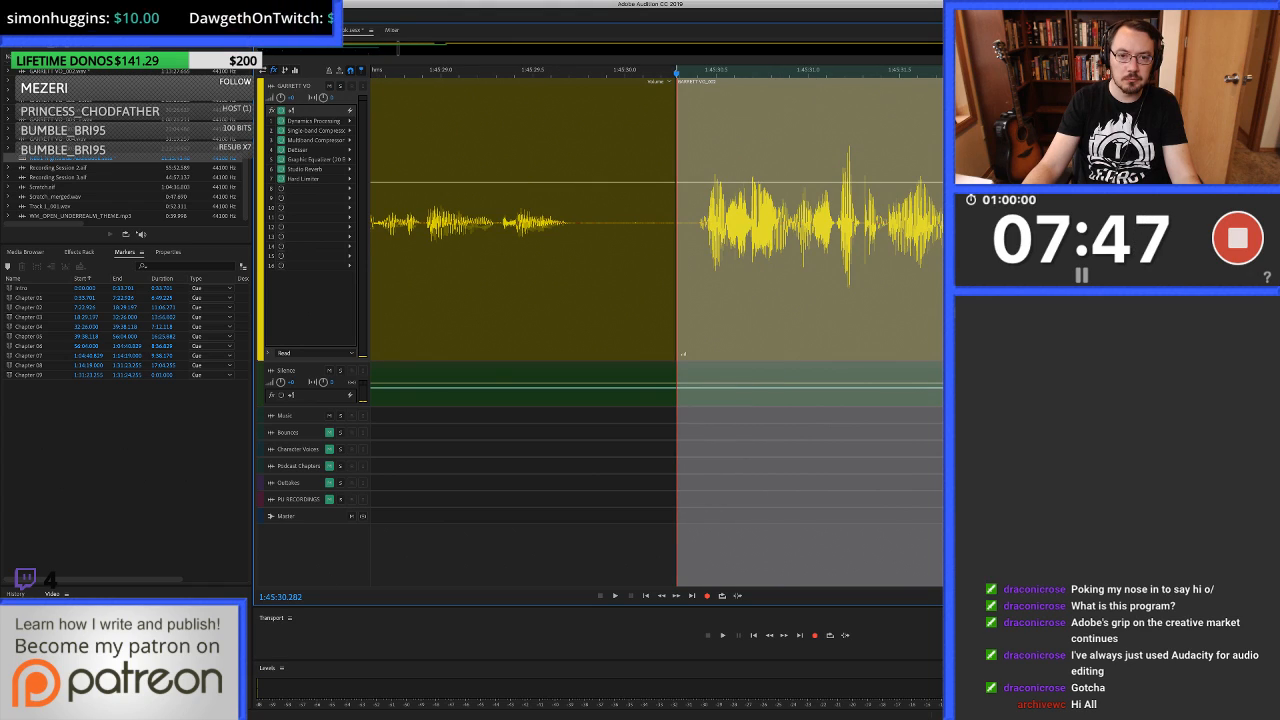
{"action": "key", "text": "space"}
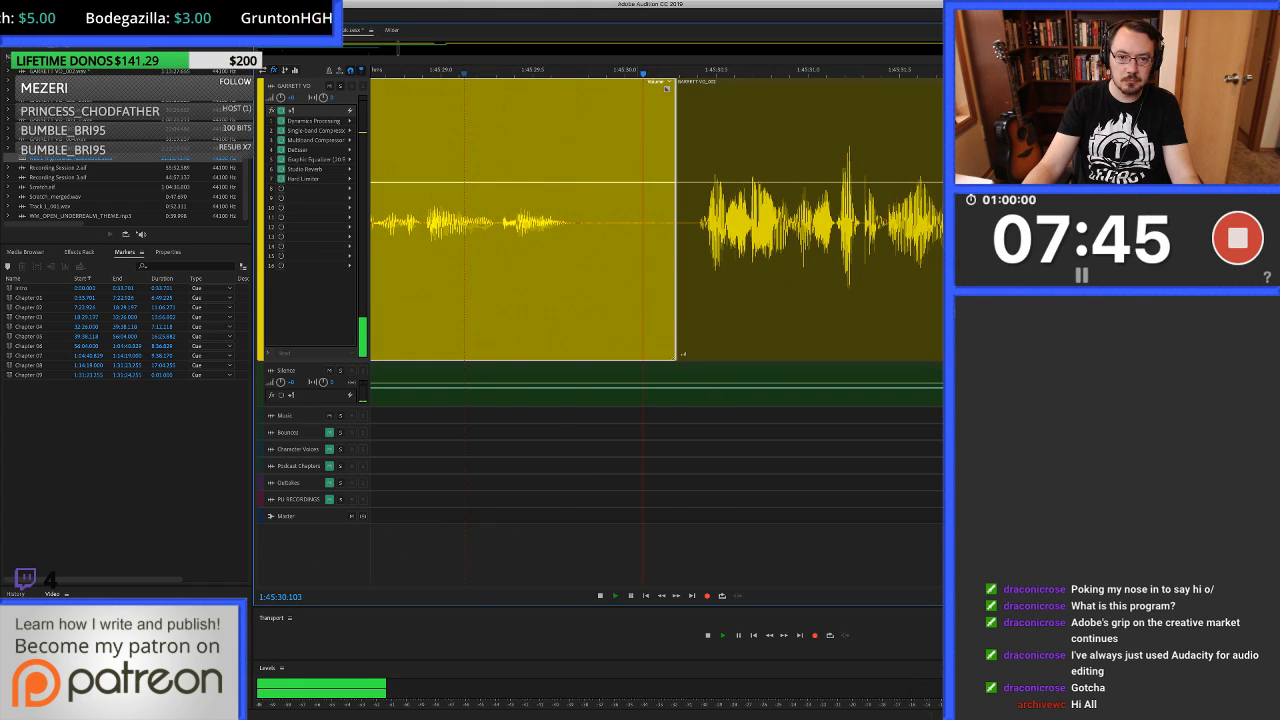
{"action": "key", "text": "space"}
Trim the preceding clip's end to about 1:45:29.9 and fill from 1:45:29.81 to about 1:45:30.36 with clean silence.
{"action": "key", "text": "alt+]"}
{"action": "left_click_drag", "start_coordinate": [589, 290], "coordinate": [691, 290]}
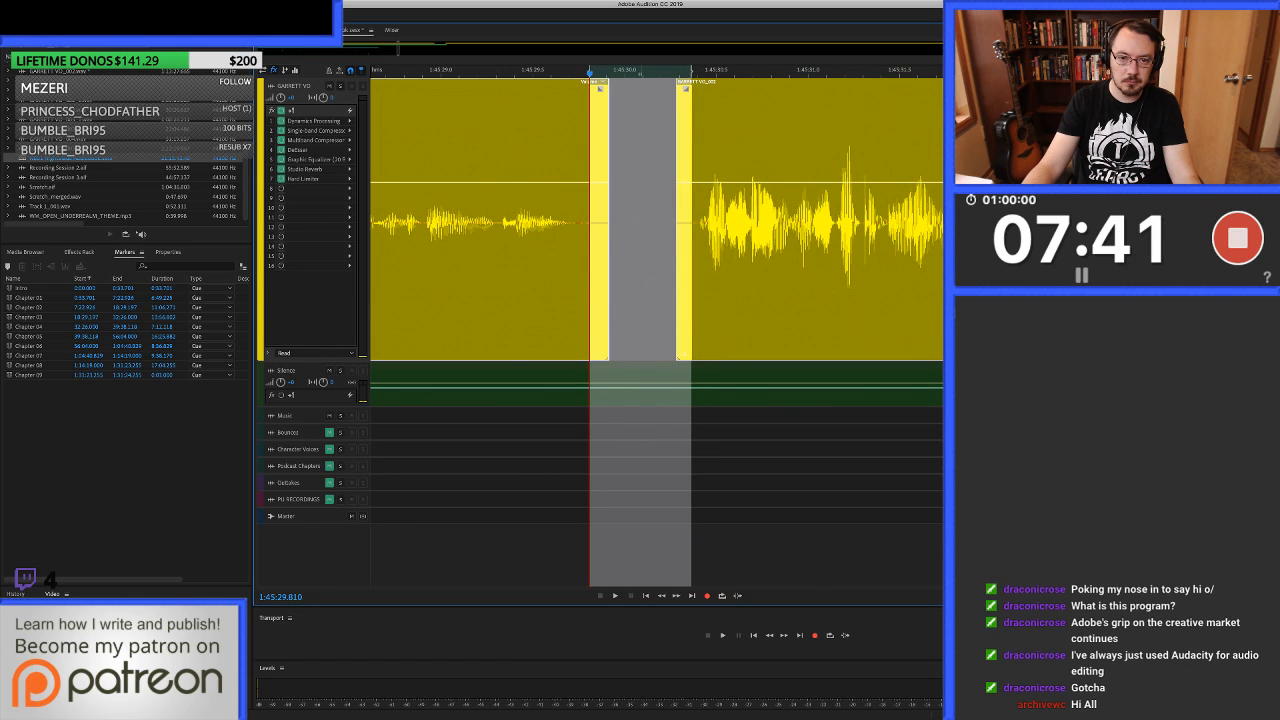
{"action": "key", "text": "super+v"}
{"action": "scroll", "coordinate": [815, 290], "scroll_direction": "down", "scroll_amount": 5}
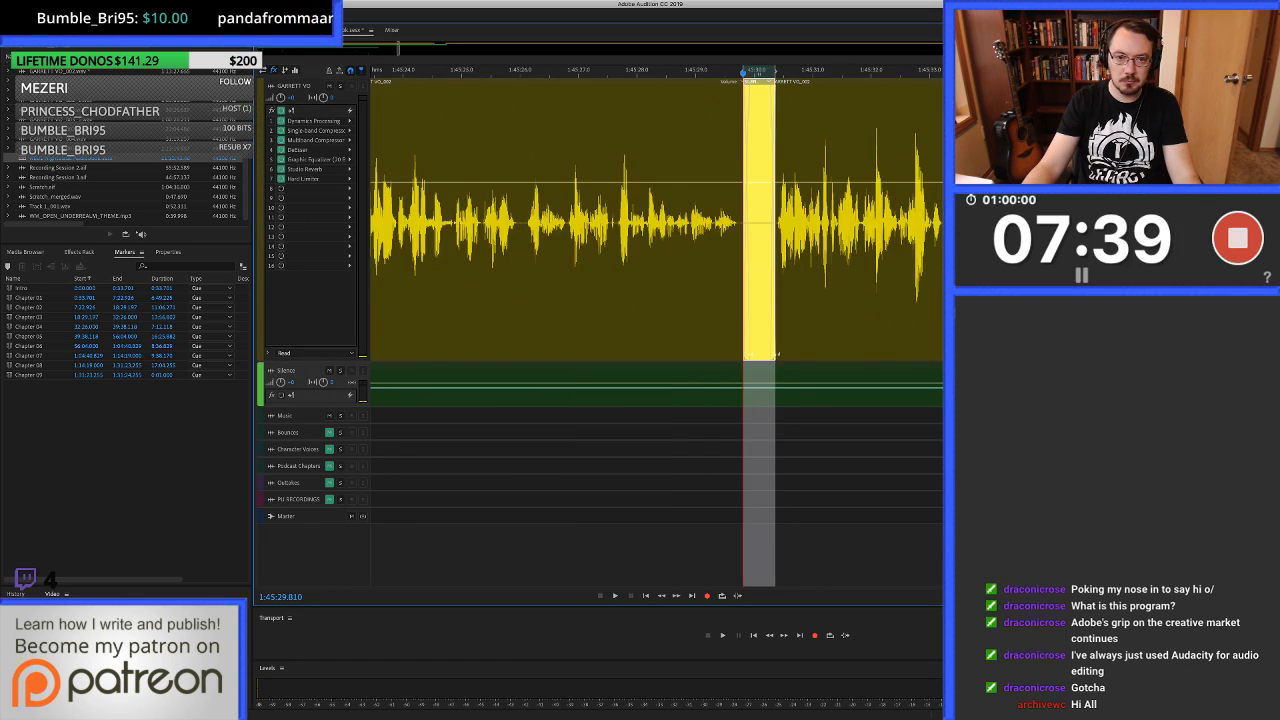
Listen on from the filled join to about 1:45:44.4, and replay the pause from about 1:45:42.
{"action": "scroll", "coordinate": [817, 290], "scroll_direction": "down", "scroll_amount": 1}
{"action": "left_click", "coordinate": [532, 290]}
{"action": "key", "text": "space"}
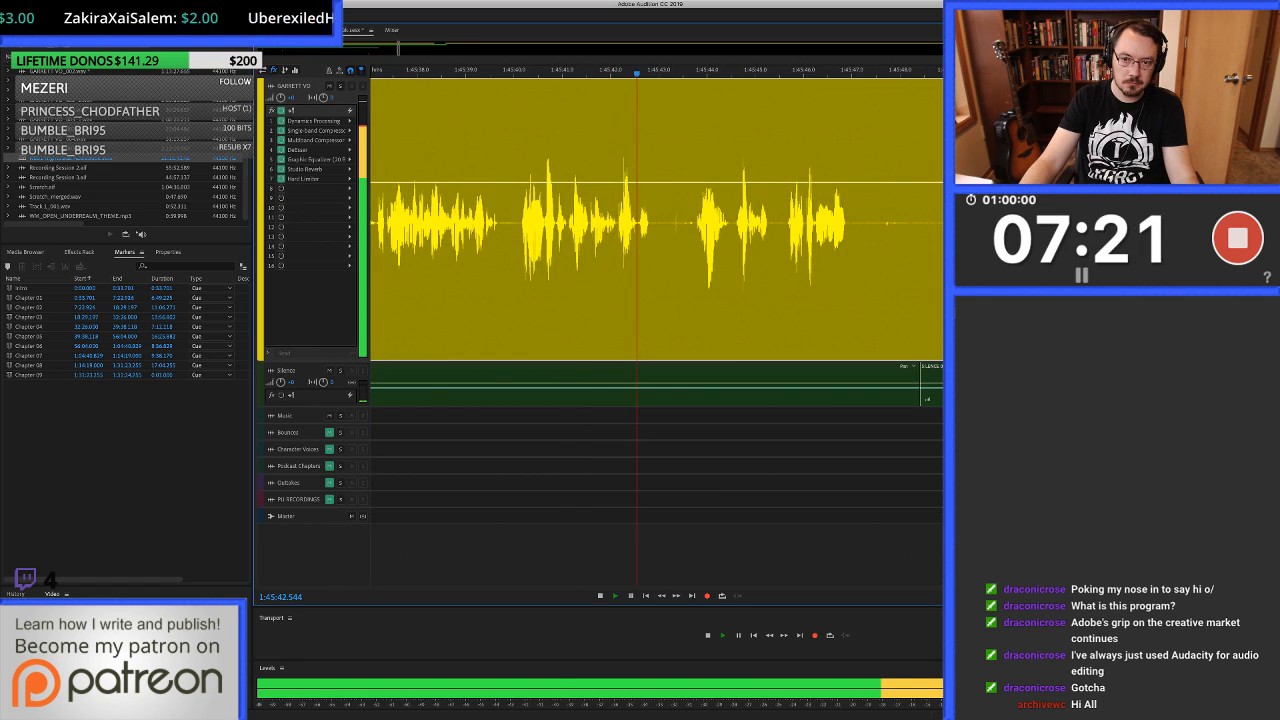
{"action": "key", "text": "space"}
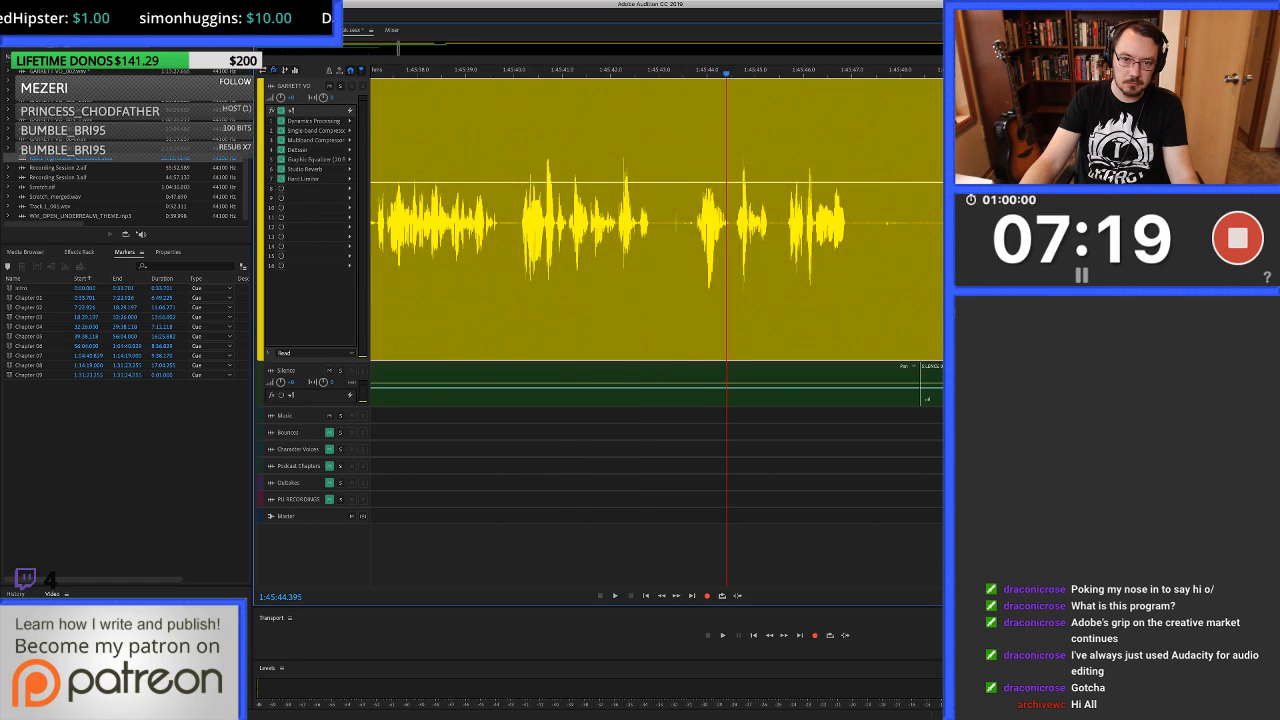
{"action": "key", "text": "j"}
{"action": "key", "text": "k"}
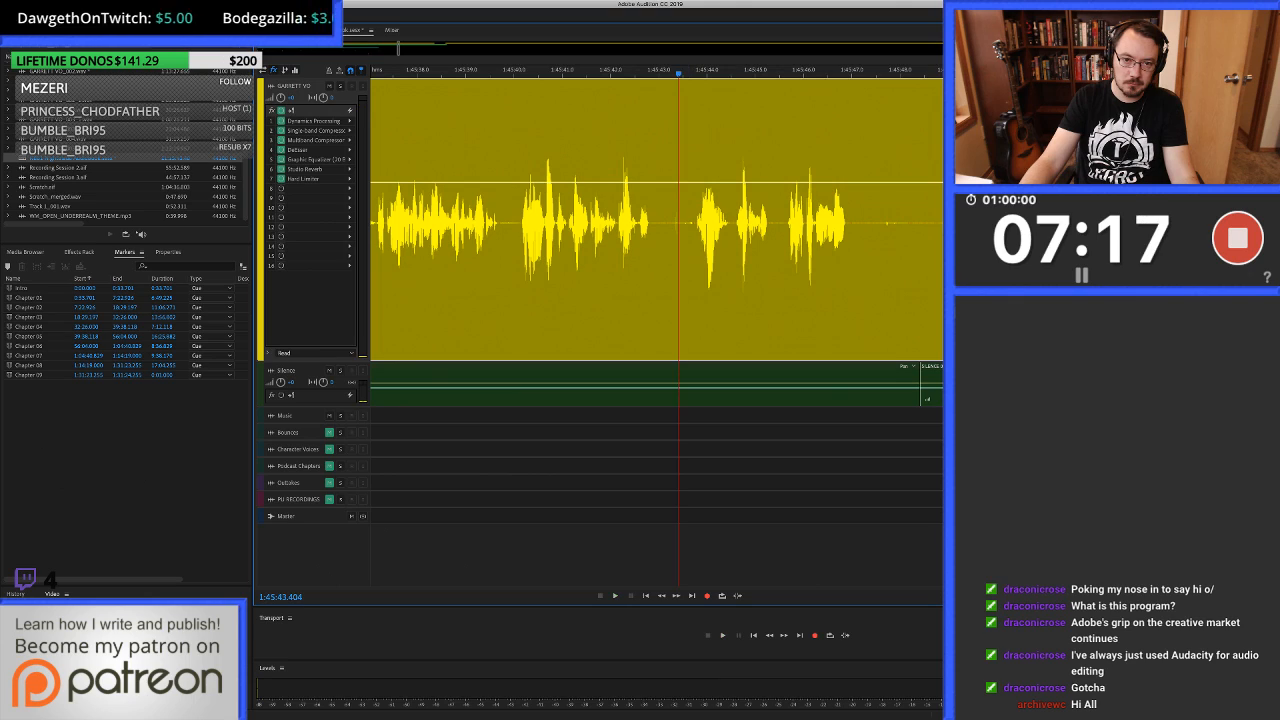
{"action": "left_click", "coordinate": [614, 72]}
{"action": "key", "text": "space"}
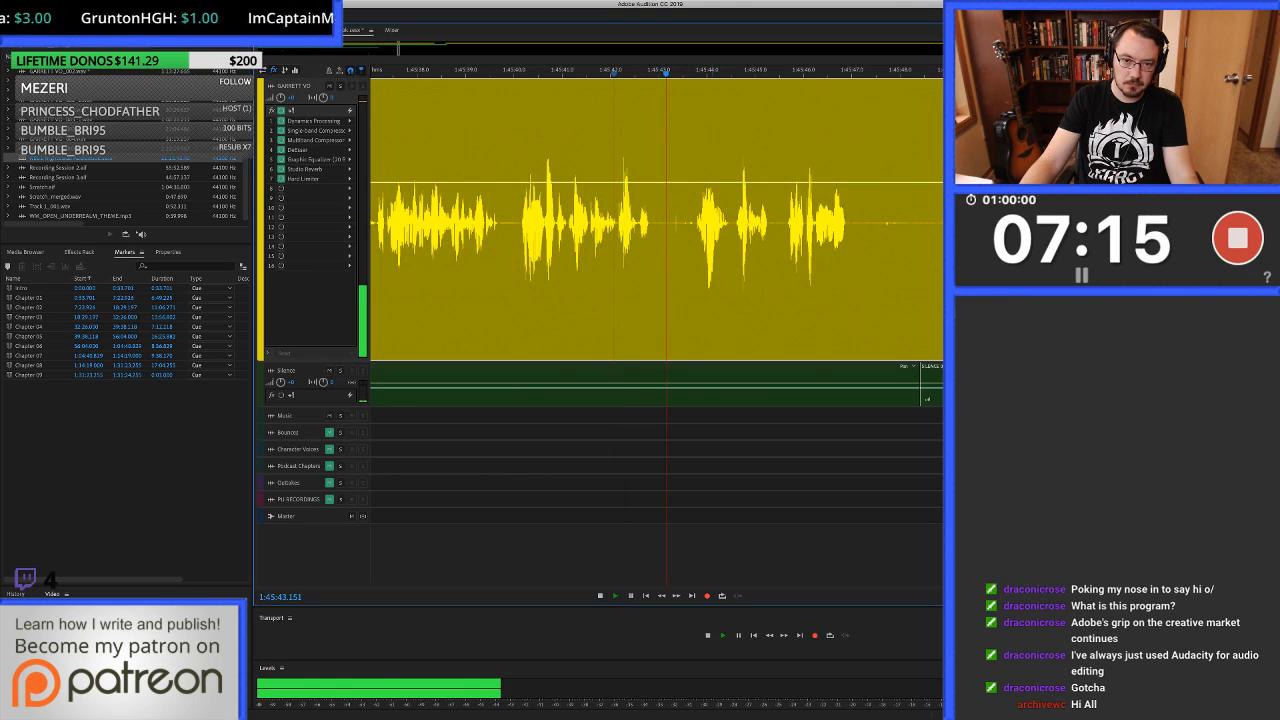
{"action": "key", "text": "space"}
Shorten the pause before the phrase at about 1:45:43.8 by about 0.25 s and trim the preceding clip's end to about 1:45:43.04.
{"action": "key", "text": "equal"}
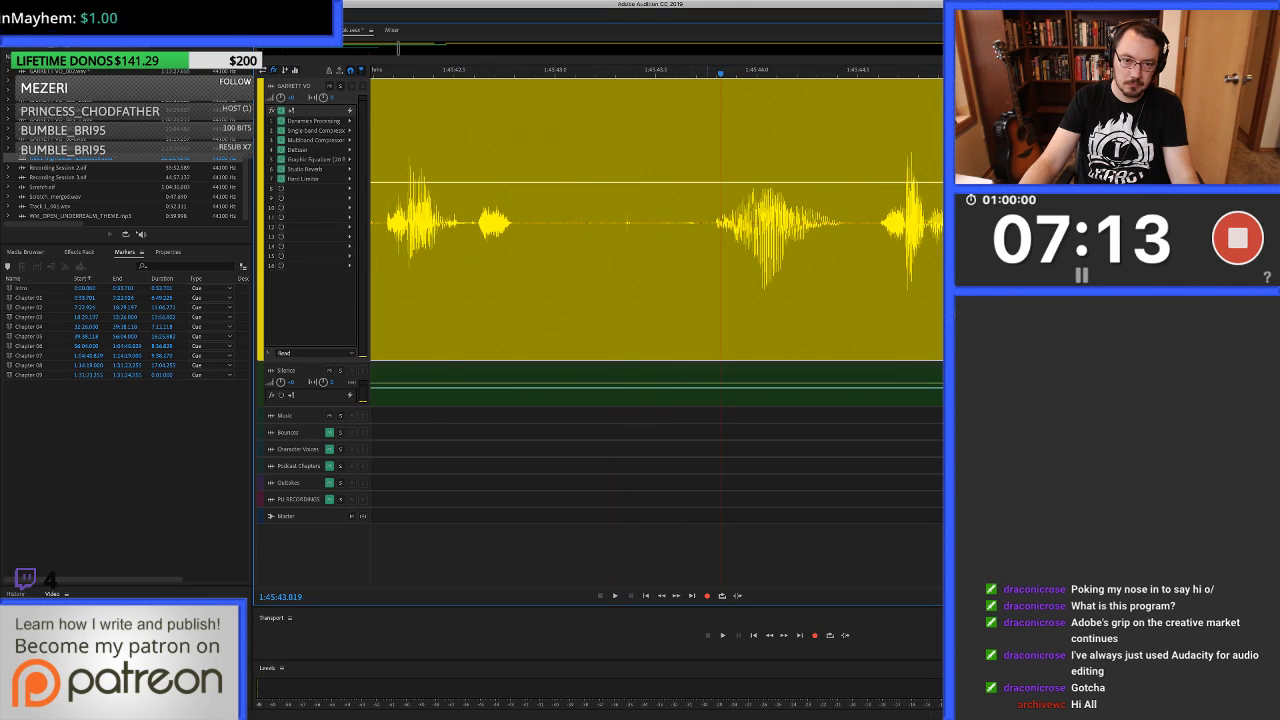
{"action": "left_click_drag", "start_coordinate": [707, 340], "coordinate": [657, 353]}
{"action": "left_click", "coordinate": [563, 300]}
{"action": "key", "text": "alt+bracketright"}
Fill the gap from 1:45:42.89 to about 1:45:43.5 with clean silence copied from the silence track.
{"action": "left_click_drag", "start_coordinate": [533, 300], "coordinate": [661, 300]}
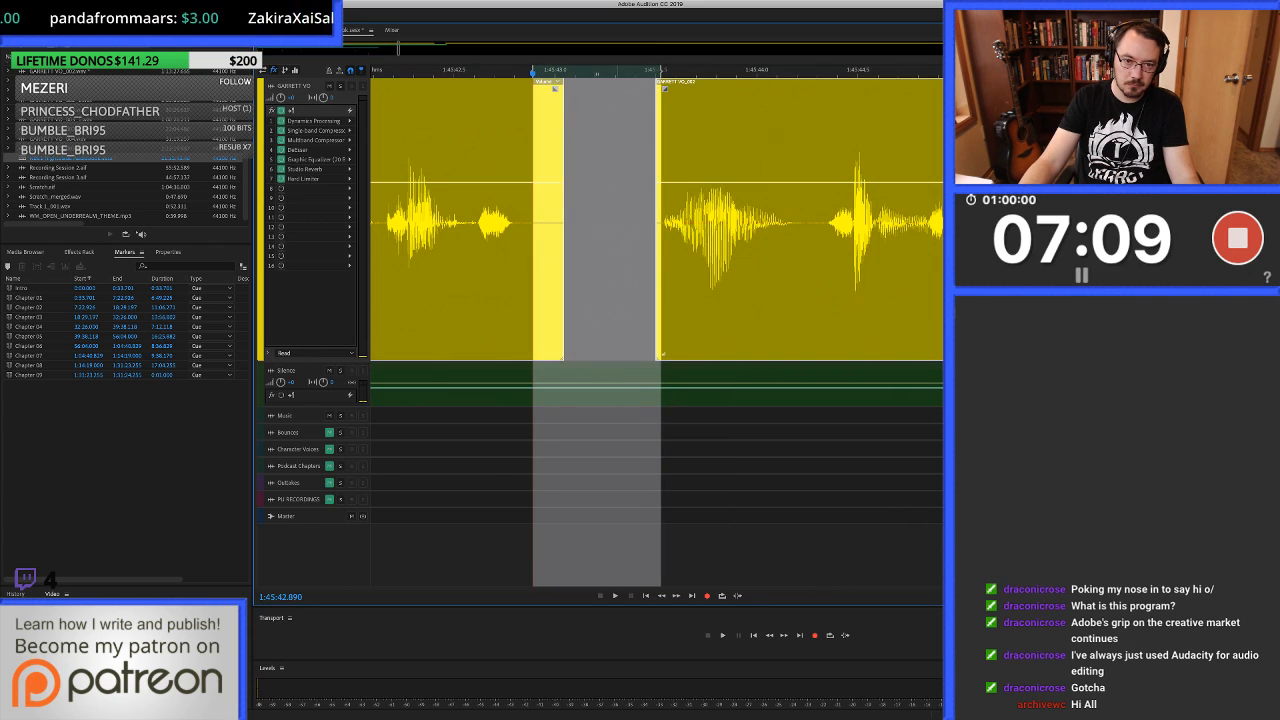
{"action": "left_click", "coordinate": [597, 385]}
{"action": "key", "text": "super+c"}
{"action": "key", "text": "super+v"}
{"action": "key", "text": "minus"}
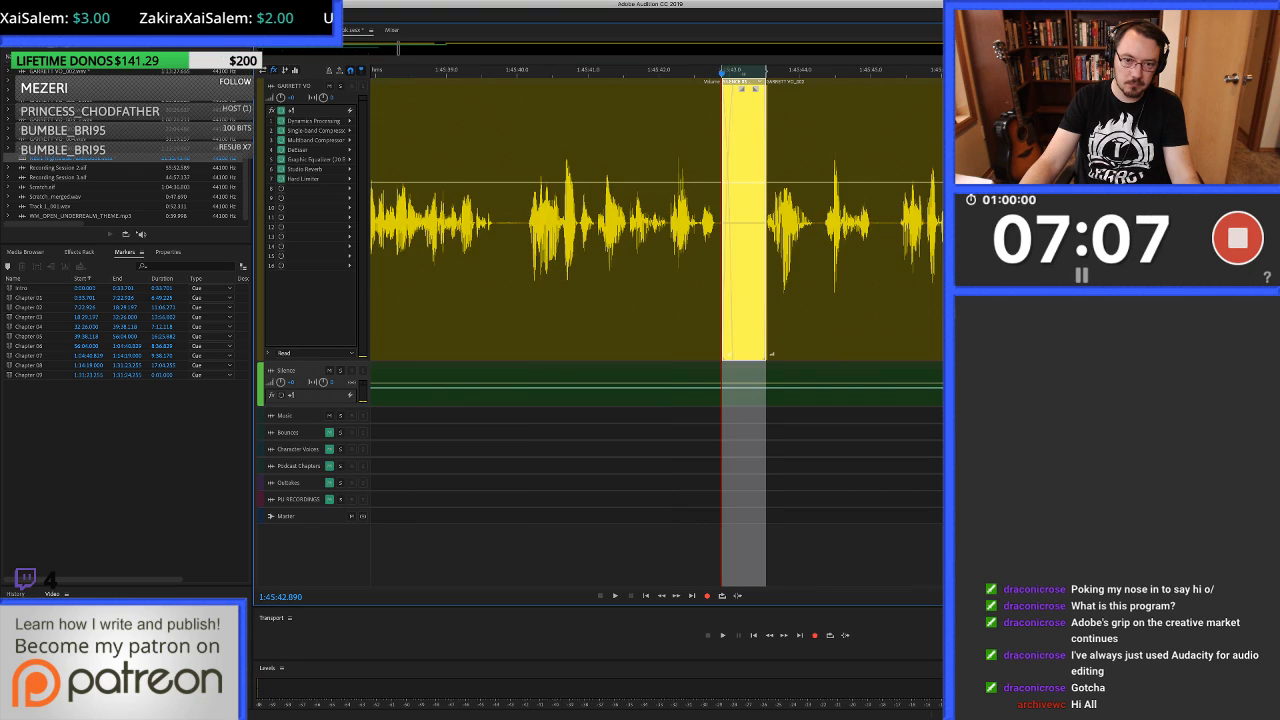
Play across the silence fill at 1:45:42.89 and listen on into the pause at about 1:45:47.7.
{"action": "left_click", "coordinate": [510, 300]}
{"action": "key", "text": "space"}
{"action": "scroll", "coordinate": [510, 300], "scroll_direction": "right", "scroll_amount": 2}
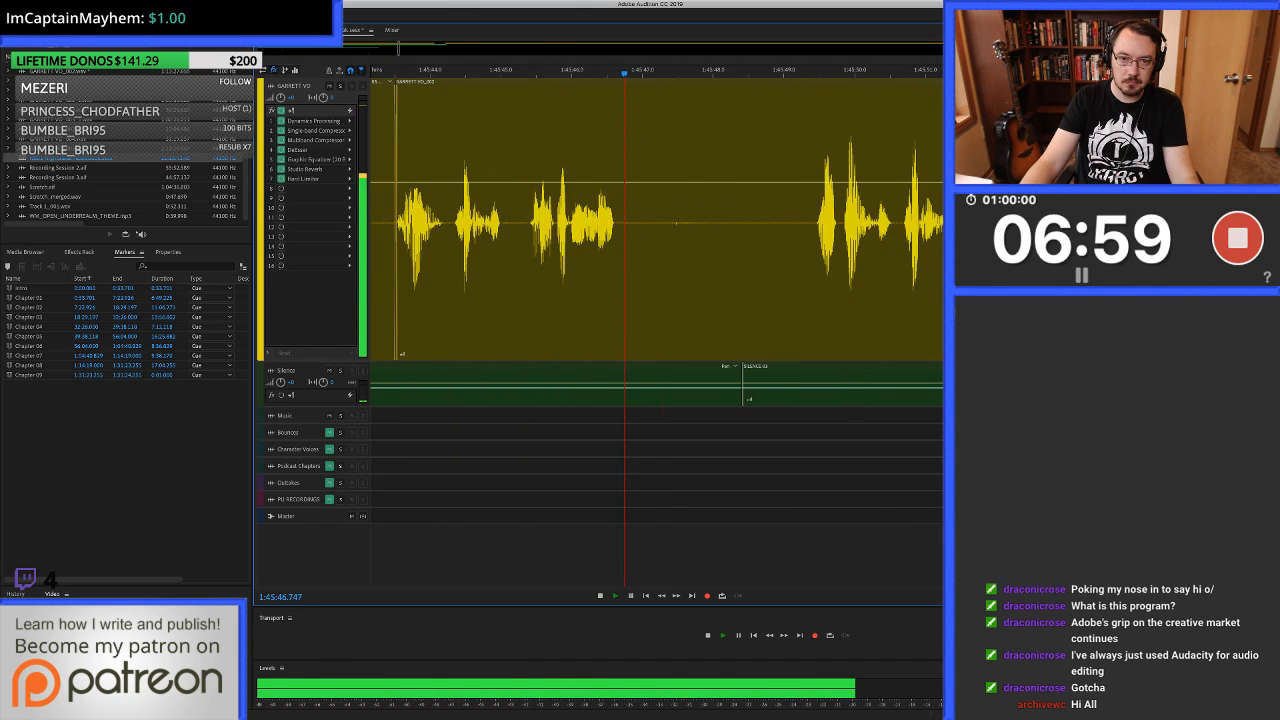
{"action": "key", "text": "space"}
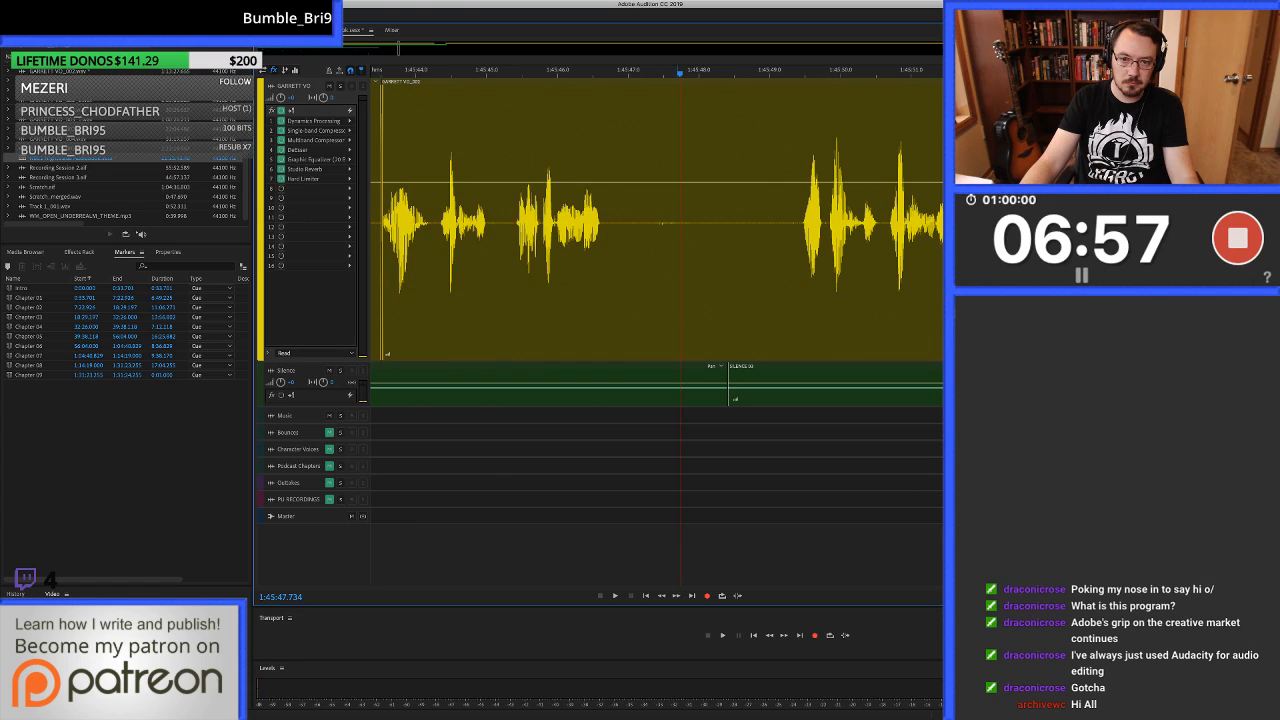
Ripple-delete the pause from 1:45:48.165 to just before the next phrase, and trim the preceding clip's end to about 1:45:47.1.
{"action": "left_click", "coordinate": [801, 222], "text": "shift"}
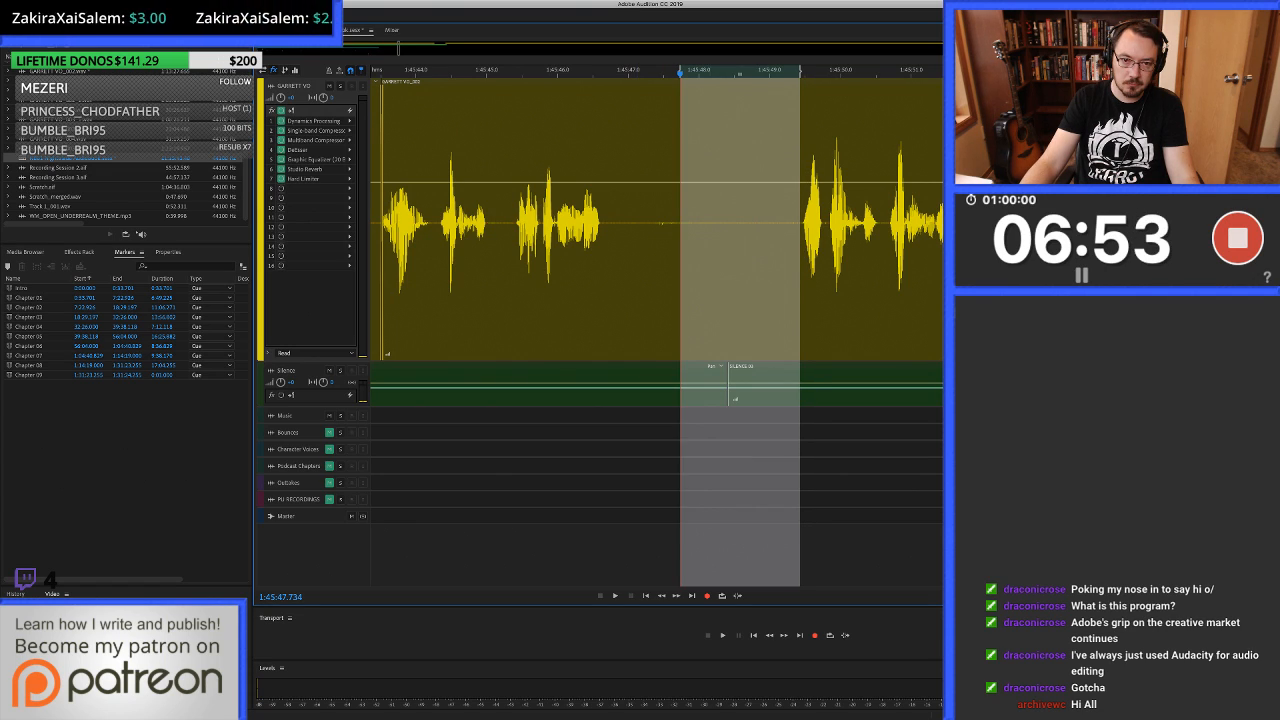
{"action": "left_click", "coordinate": [711, 222]}
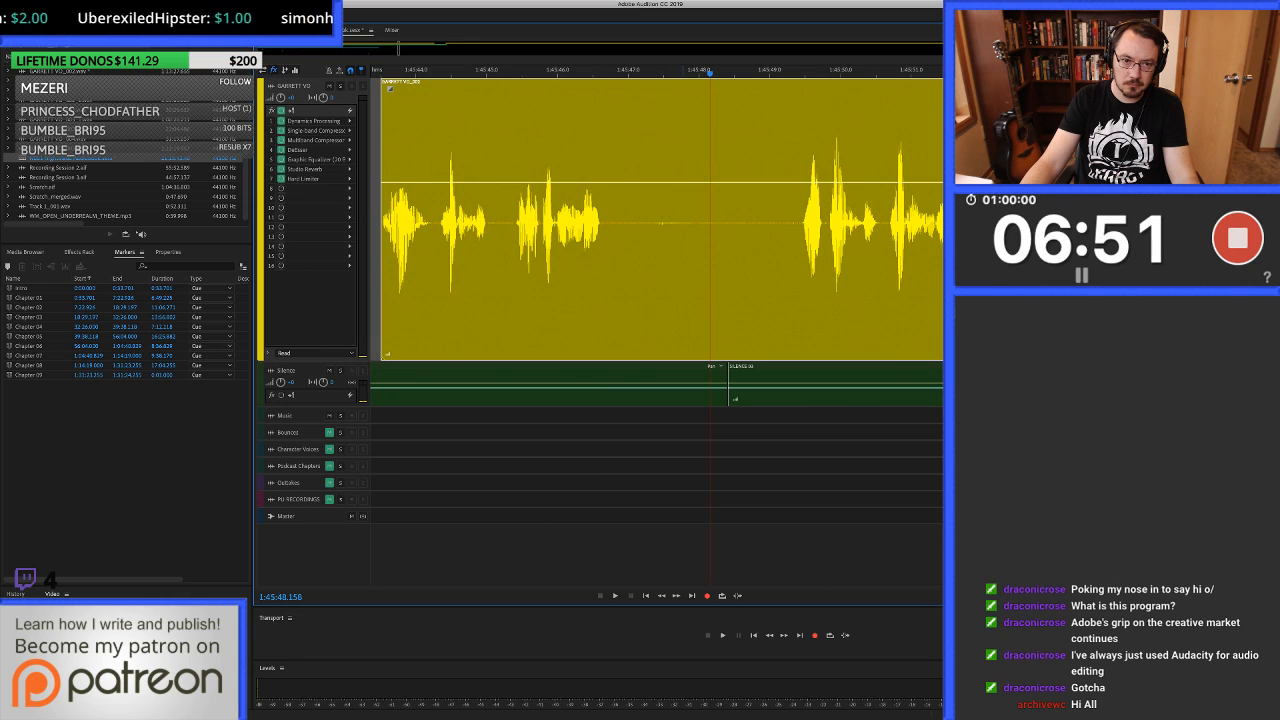
{"action": "scroll", "coordinate": [680, 222], "scroll_direction": "down", "scroll_amount": 2}
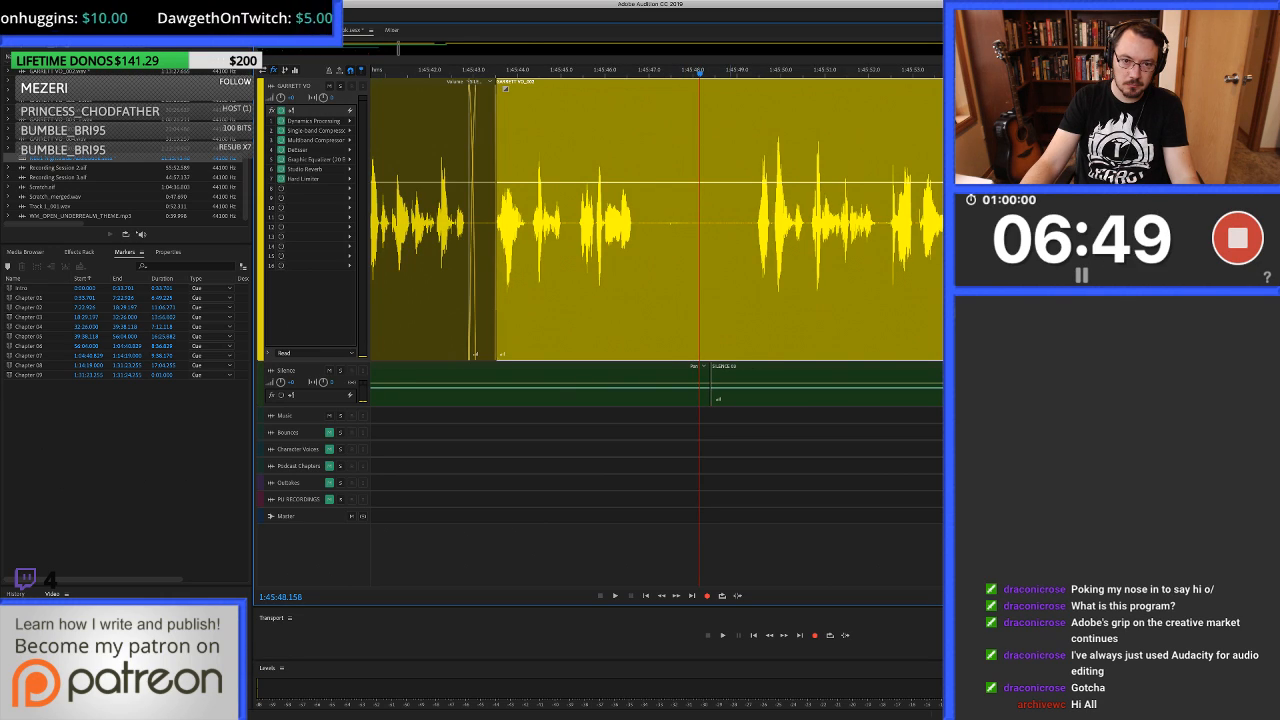
{"action": "scroll", "coordinate": [732, 222], "scroll_direction": "up", "scroll_amount": 2}
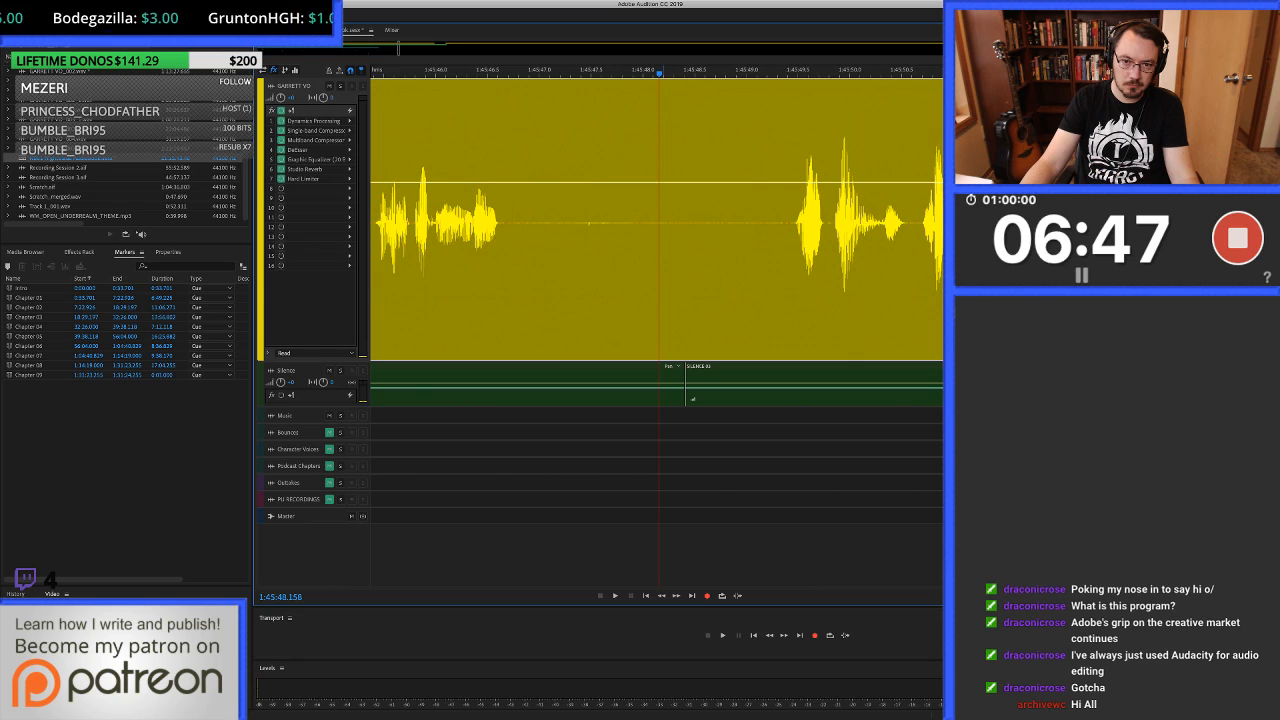
{"action": "left_click_drag", "start_coordinate": [659, 222], "coordinate": [788, 222]}
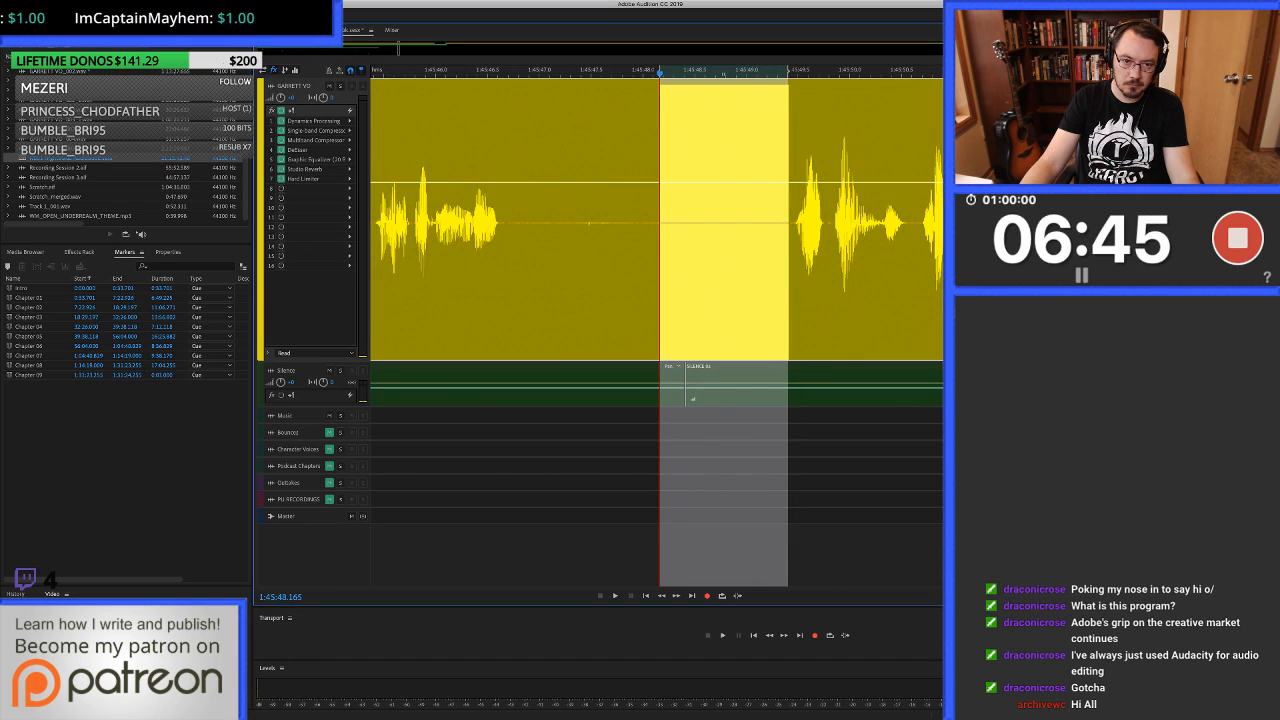
{"action": "key", "text": "shift+BackSpace"}
{"action": "left_click", "coordinate": [551, 222]}
{"action": "key", "text": "alt+]"}
Fill the gap from 1:45:46.845 to the start of the next phrase with clean silence.
{"action": "left_click_drag", "start_coordinate": [523, 222], "coordinate": [665, 222]}
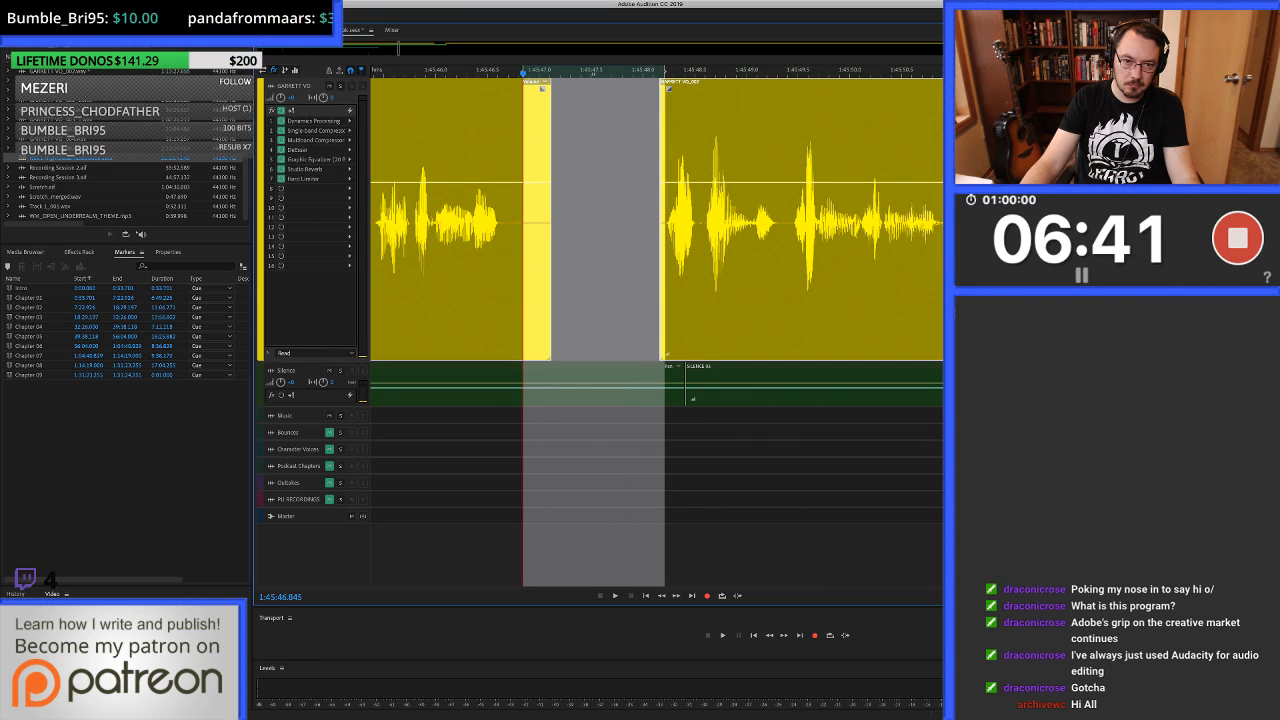
{"action": "left_click_drag", "start_coordinate": [615, 385], "coordinate": [615, 222]}
{"action": "scroll", "coordinate": [615, 222], "scroll_direction": "down", "scroll_amount": 4}
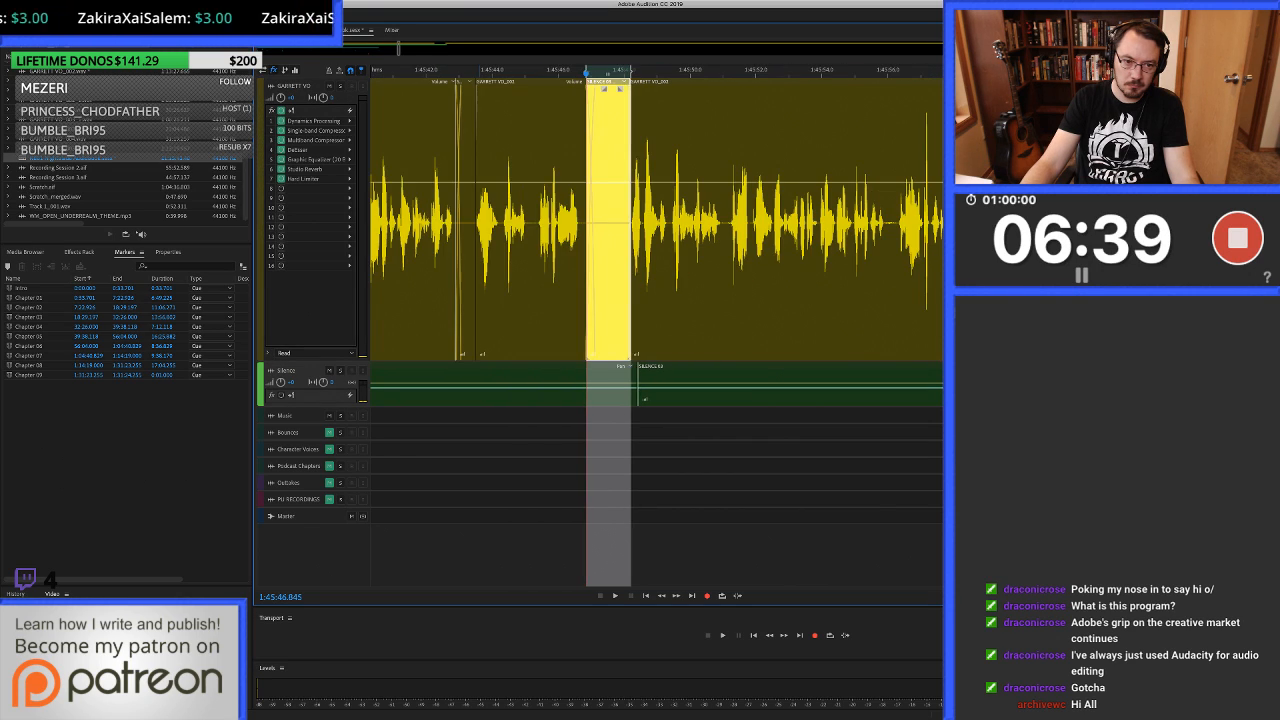
Play across the filled pause after 1:45:46.8 and undo the silence fill.
{"action": "left_click", "coordinate": [478, 222]}
{"action": "left_click", "coordinate": [526, 222]}
{"action": "key", "text": "space"}
{"action": "scroll", "coordinate": [526, 222], "scroll_direction": "up", "scroll_amount": 4}
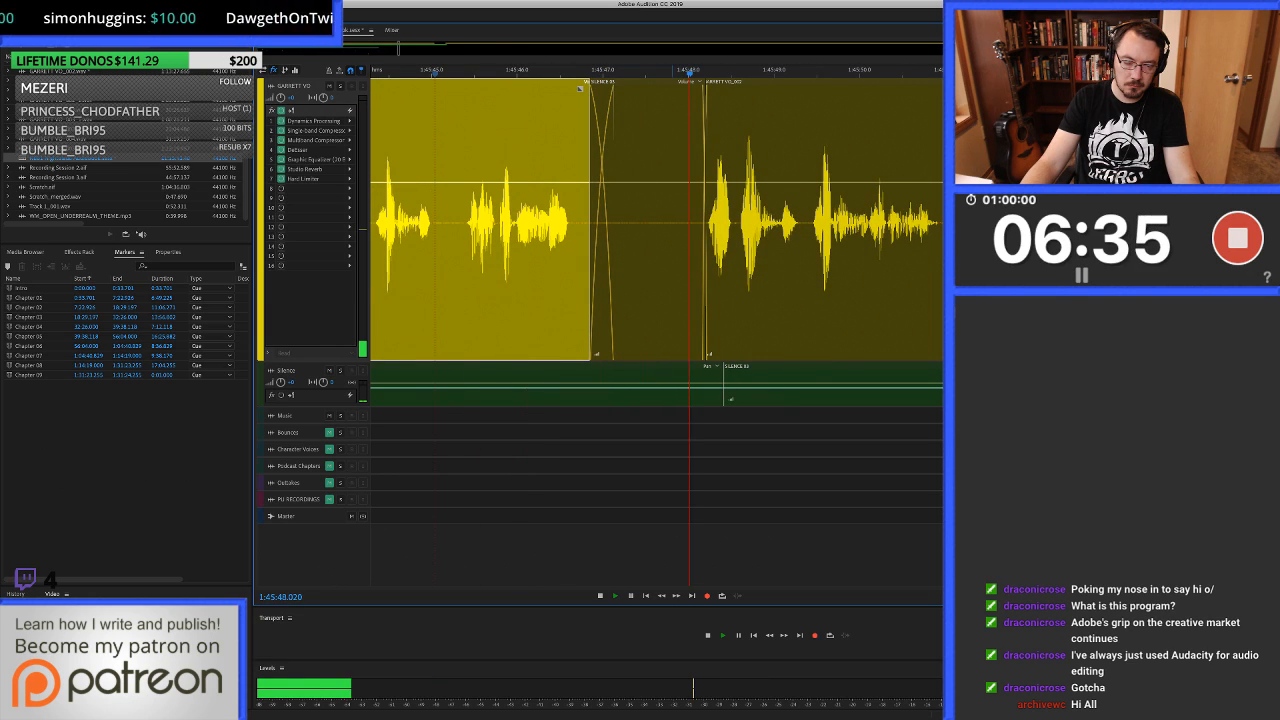
{"action": "key", "text": "space"}
{"action": "key", "text": "super+z"}
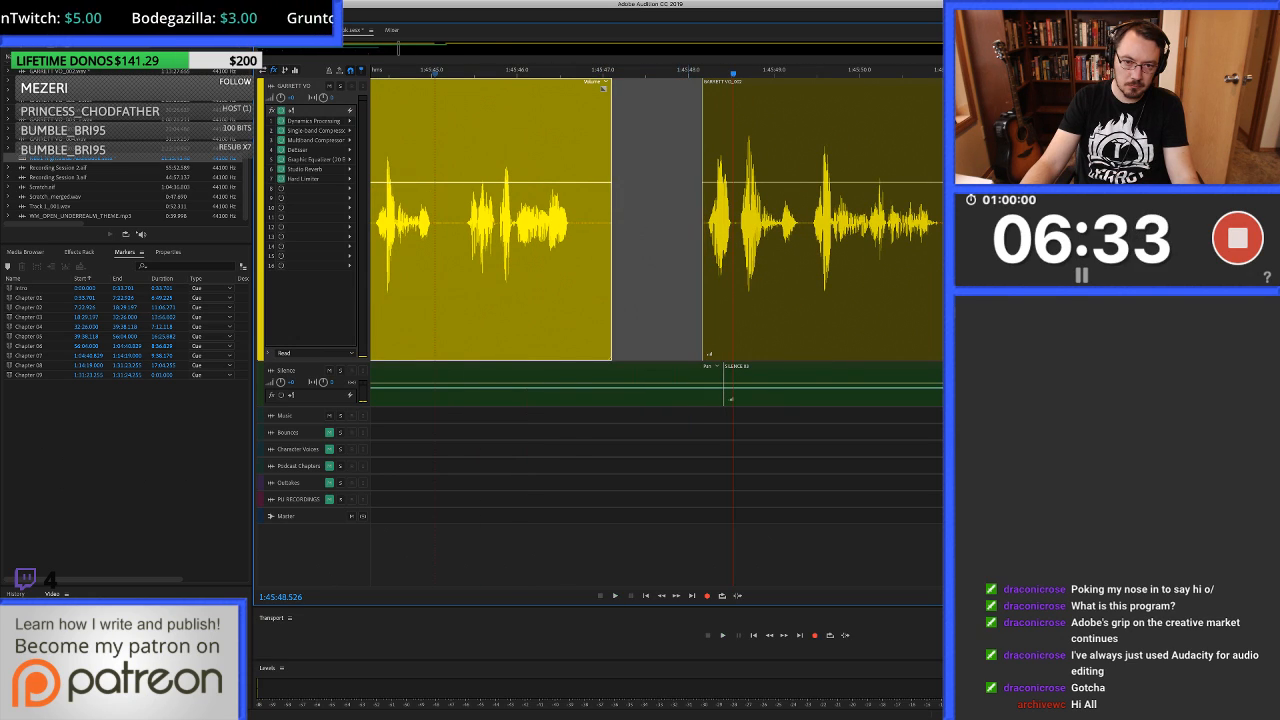
Move the next phrase's clip earlier to start at about 1:45:47.7 and play the shortened pause.
{"action": "scroll", "coordinate": [686, 88], "scroll_direction": "up", "scroll_amount": 2}
{"action": "left_click", "coordinate": [715, 88]}
{"action": "left_click_drag", "start_coordinate": [722, 86], "coordinate": [671, 86]}
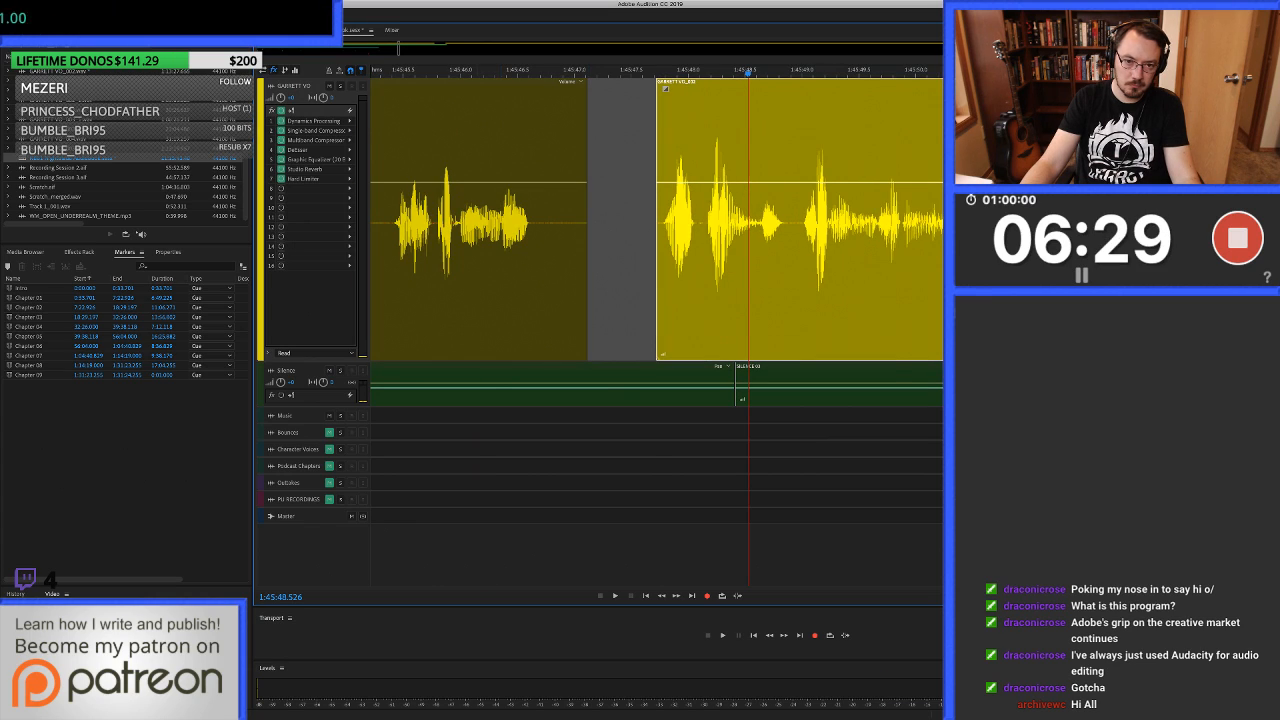
{"action": "left_click", "coordinate": [578, 88]}
{"action": "key", "text": "space"}
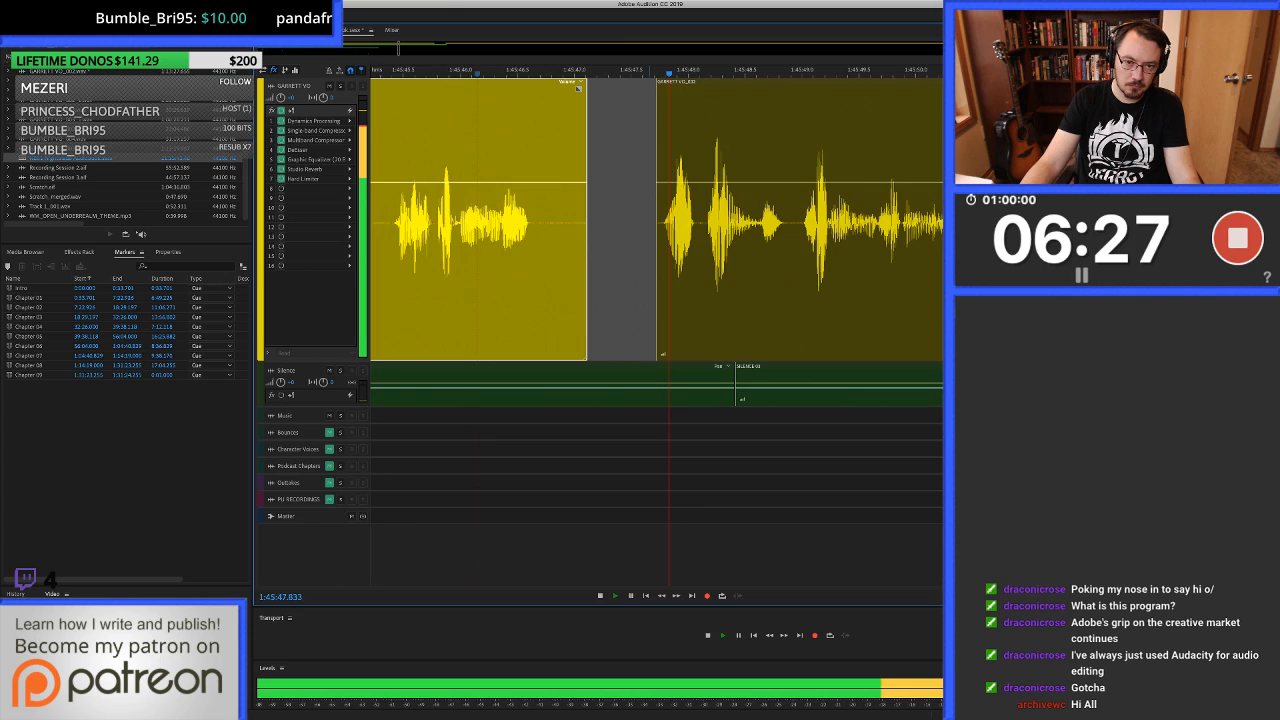
{"action": "key", "text": "space"}
{"action": "left_click", "coordinate": [666, 88]}
{"action": "key", "text": "space"}
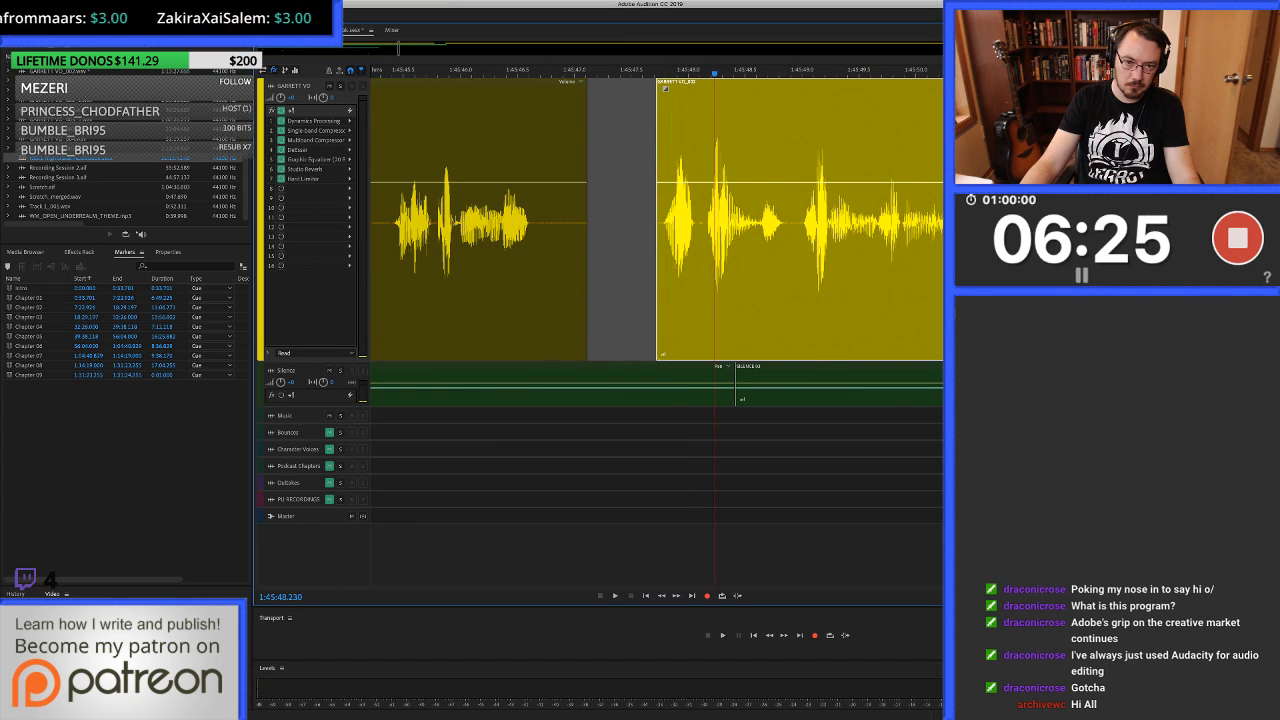
Move the clip about 0.2 s earlier to start at about 1:45:47.5, and fill the gap from about 1:45:46.8 with clean silence.
{"action": "left_click_drag", "start_coordinate": [690, 88], "coordinate": [666, 88]}
{"action": "left_click_drag", "start_coordinate": [554, 220], "coordinate": [637, 220]}
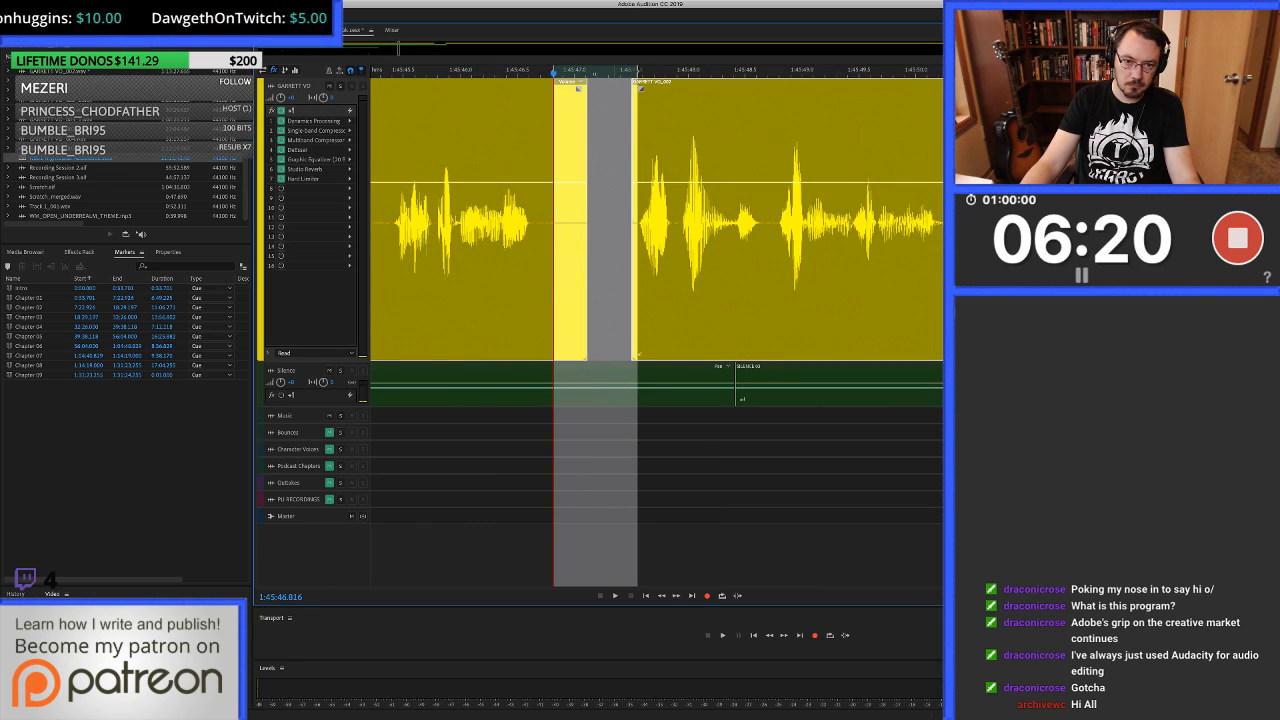
{"action": "left_click_drag", "start_coordinate": [600, 367], "coordinate": [600, 220]}
Play across the filled gap and listen to the short pause at about 1:45:50.6.
{"action": "scroll", "coordinate": [734, 220], "scroll_direction": "down", "scroll_amount": 3}
{"action": "left_click", "coordinate": [572, 220]}
{"action": "key", "text": "space"}
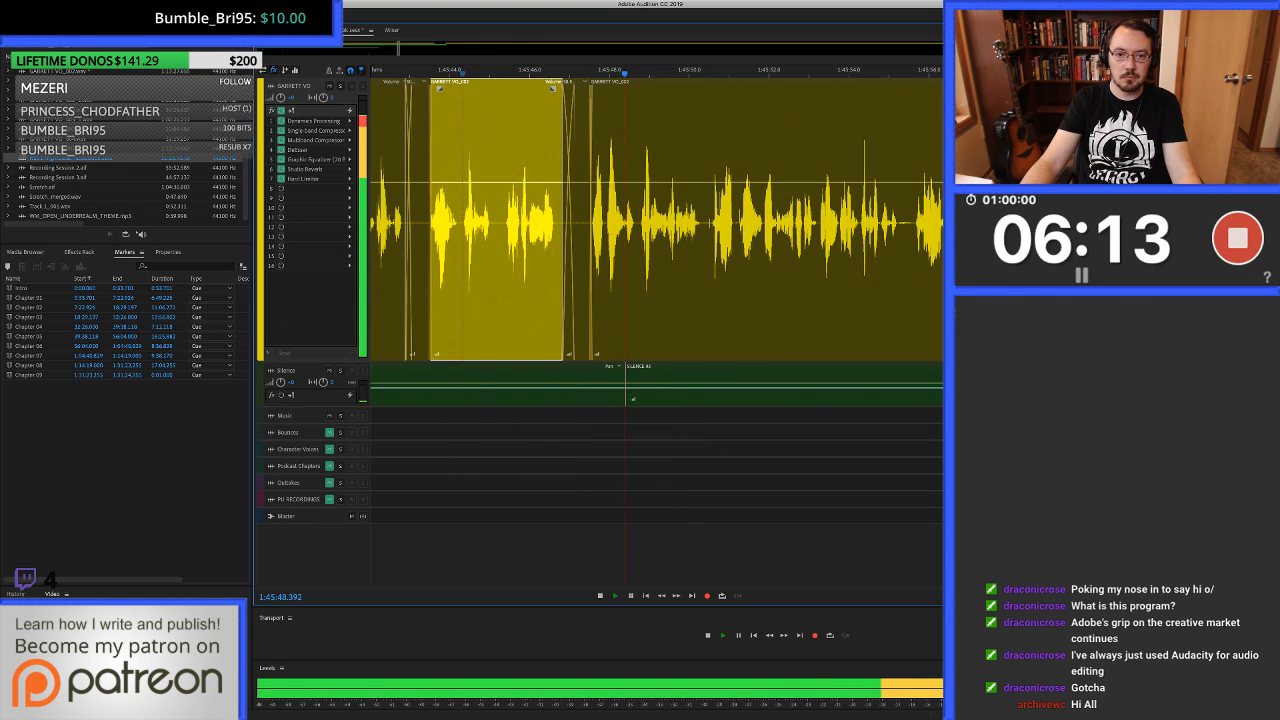
{"action": "left_click", "coordinate": [654, 220]}
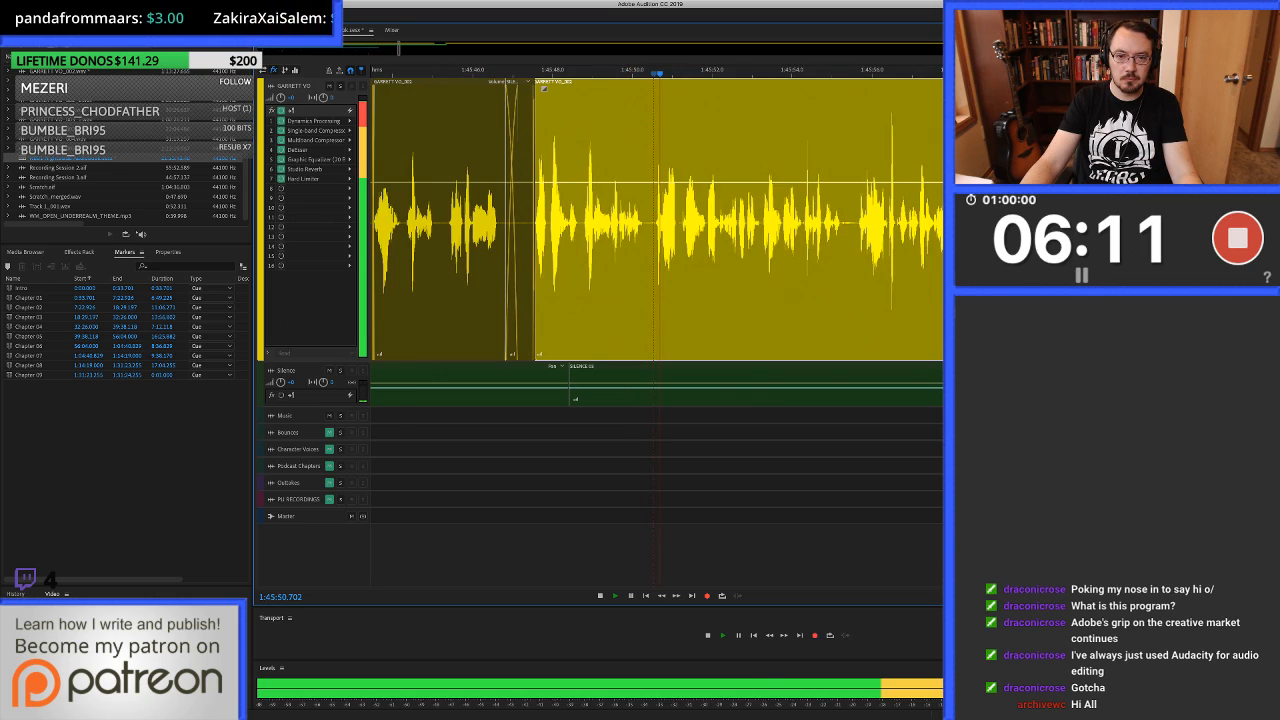
{"action": "scroll", "coordinate": [654, 220], "scroll_direction": "up", "scroll_amount": 5}
{"action": "key", "text": "space"}
Delete the audio with the clicks from 1:45:50.436 to about 1:45:50.6 and fill from 1:45:50.336 up to the next word with clean silence.
{"action": "left_click_drag", "start_coordinate": [629, 220], "coordinate": [671, 220]}
{"action": "scroll", "coordinate": [671, 220], "scroll_direction": "up", "scroll_amount": 2}
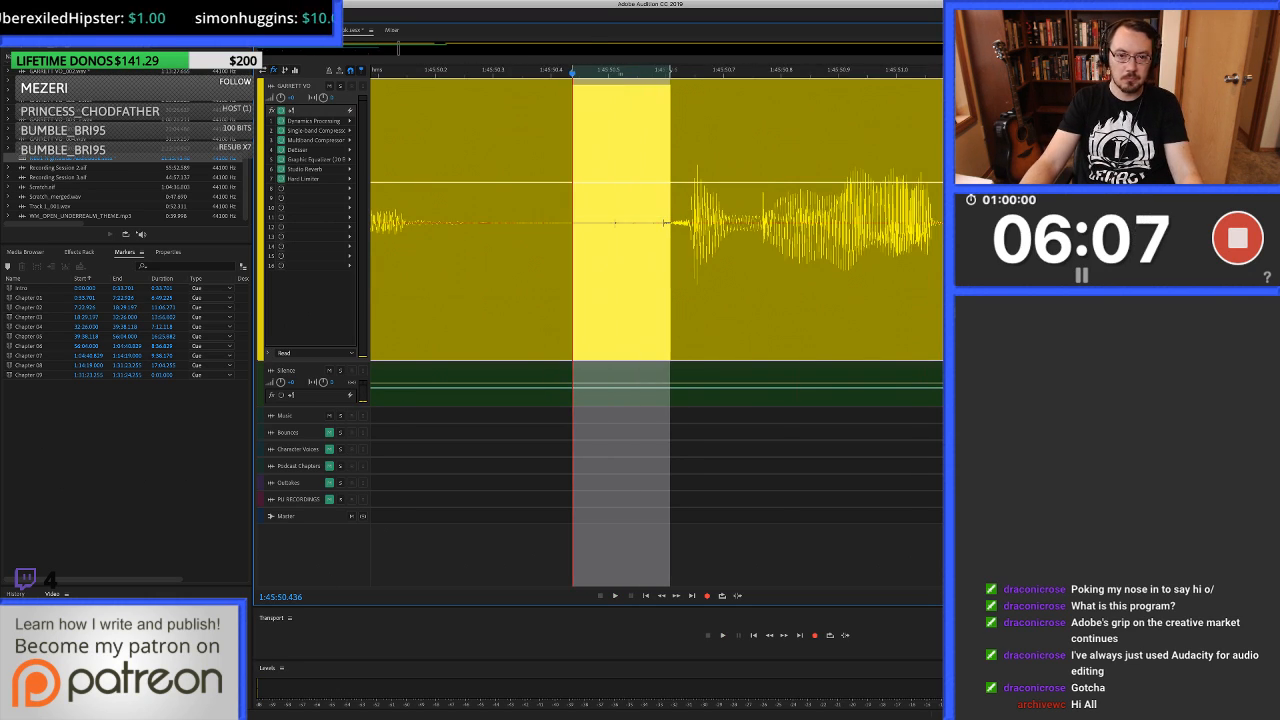
{"action": "key", "text": "Delete"}
{"action": "left_click_drag", "start_coordinate": [514, 220], "coordinate": [675, 220]}
{"action": "key", "text": "alt+Down"}
{"action": "key", "text": "super+c"}
{"action": "key", "text": "alt+Up"}
{"action": "key", "text": "super+v"}
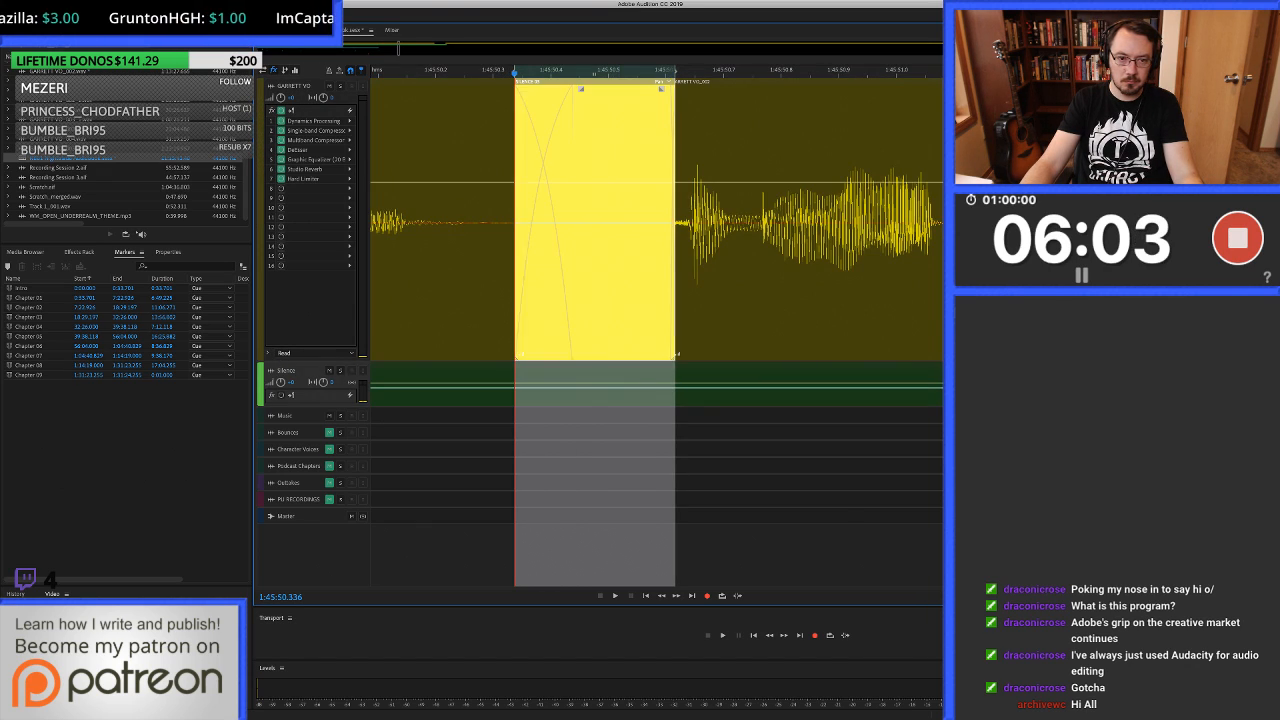
Play across the silence fill at about 1:45:50.4 from about 1:45:49.5 and listen on past 1:45:51.6.
{"action": "scroll", "coordinate": [779, 220], "scroll_direction": "down", "scroll_amount": 3}
{"action": "left_click", "coordinate": [552, 220]}
{"action": "key", "text": "space"}
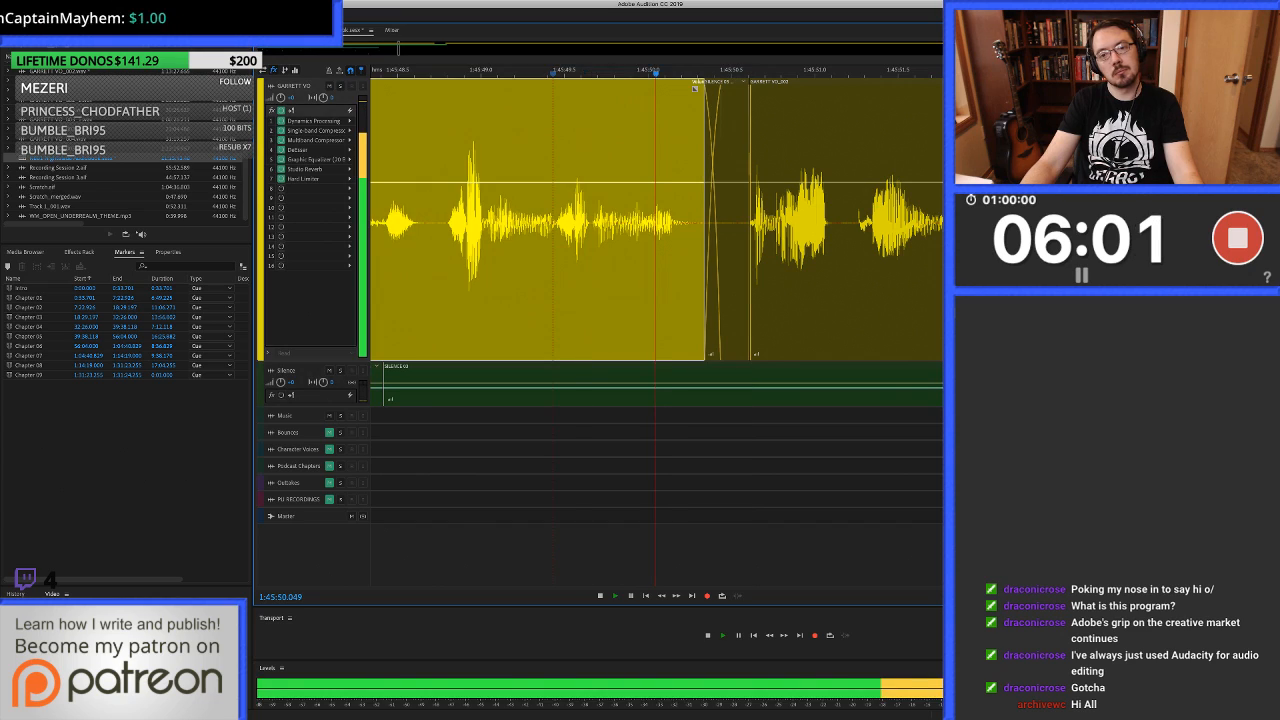
{"action": "scroll", "coordinate": [560, 220], "scroll_direction": "down", "scroll_amount": 1}
{"action": "scroll", "coordinate": [560, 220], "scroll_direction": "right", "scroll_amount": 1}
{"action": "scroll", "coordinate": [560, 220], "scroll_direction": "right", "scroll_amount": 1}
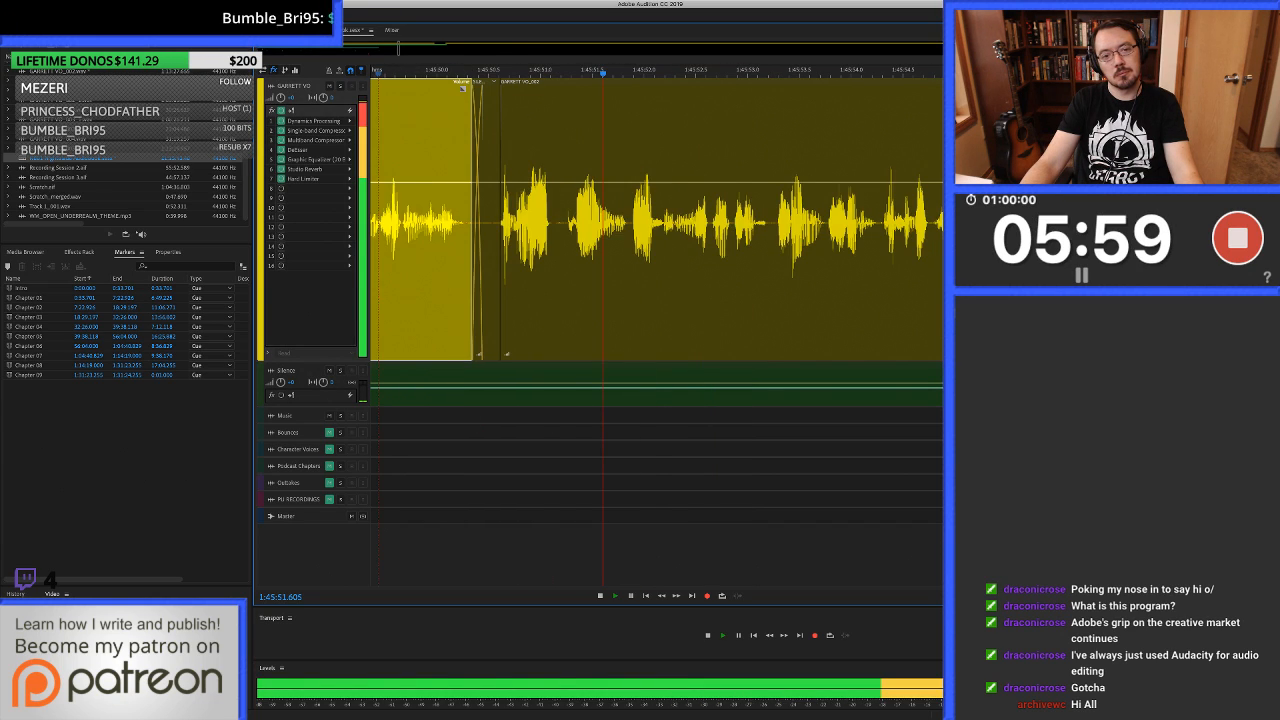
{"action": "scroll", "coordinate": [560, 220], "scroll_direction": "down", "scroll_amount": 1}
{"action": "scroll", "coordinate": [560, 220], "scroll_direction": "right", "scroll_amount": 1}
{"action": "key", "text": "space"}
Listen on from about 1:45:51.4 past 1:45:57.6, and replay the stretch from about 1:45:55.8.
{"action": "left_click", "coordinate": [486, 220]}
{"action": "key", "text": "space"}
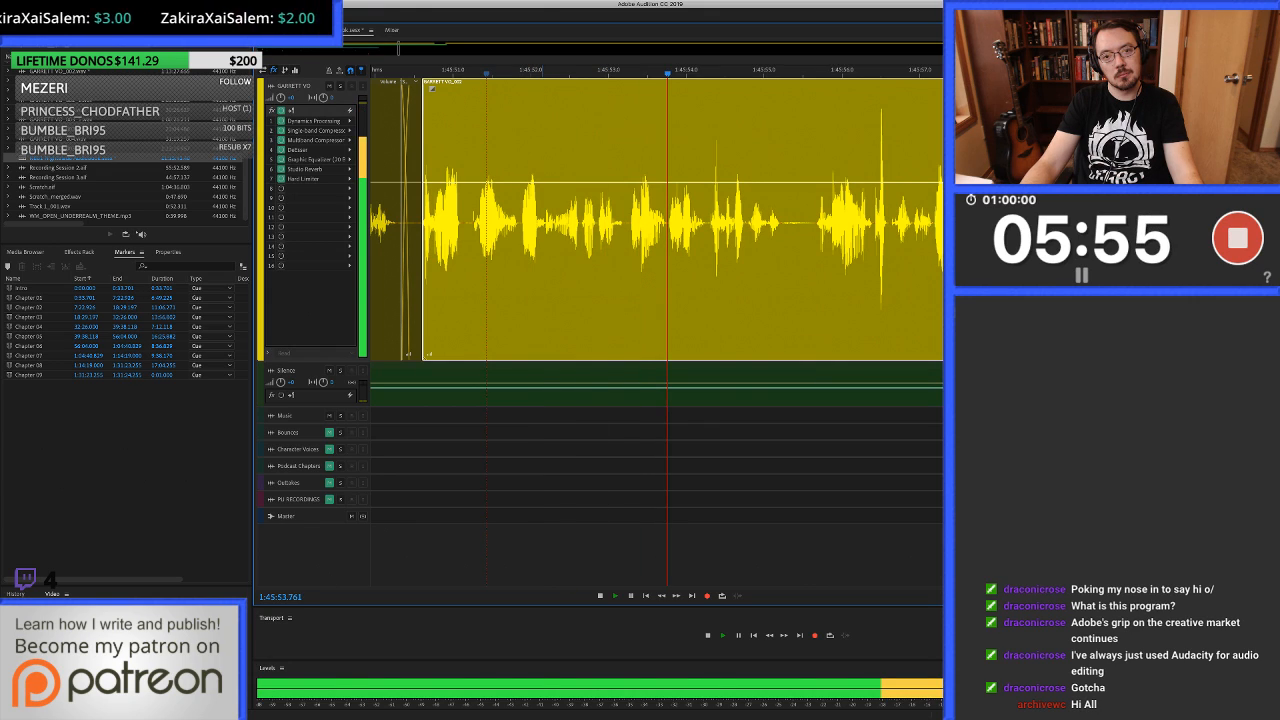
{"action": "scroll", "coordinate": [656, 220], "scroll_direction": "right", "scroll_amount": 1}
{"action": "scroll", "coordinate": [664, 220], "scroll_direction": "right", "scroll_amount": 3}
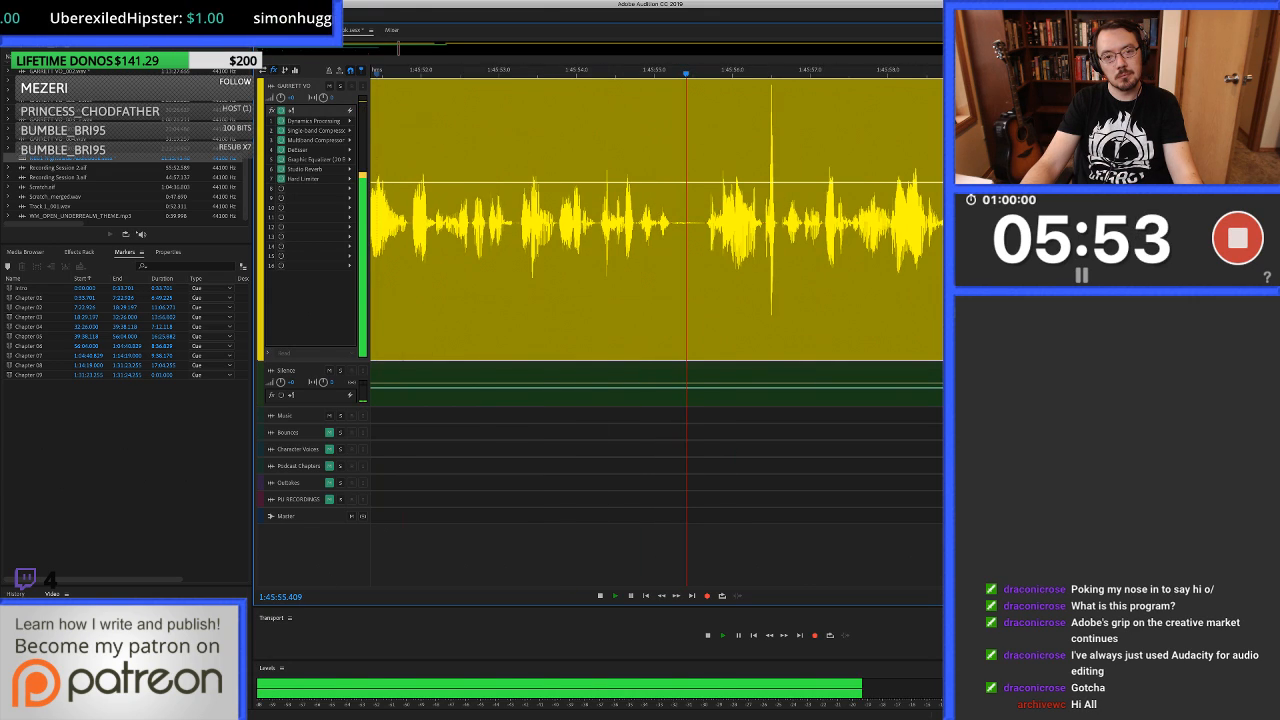
{"action": "left_click", "coordinate": [664, 220]}
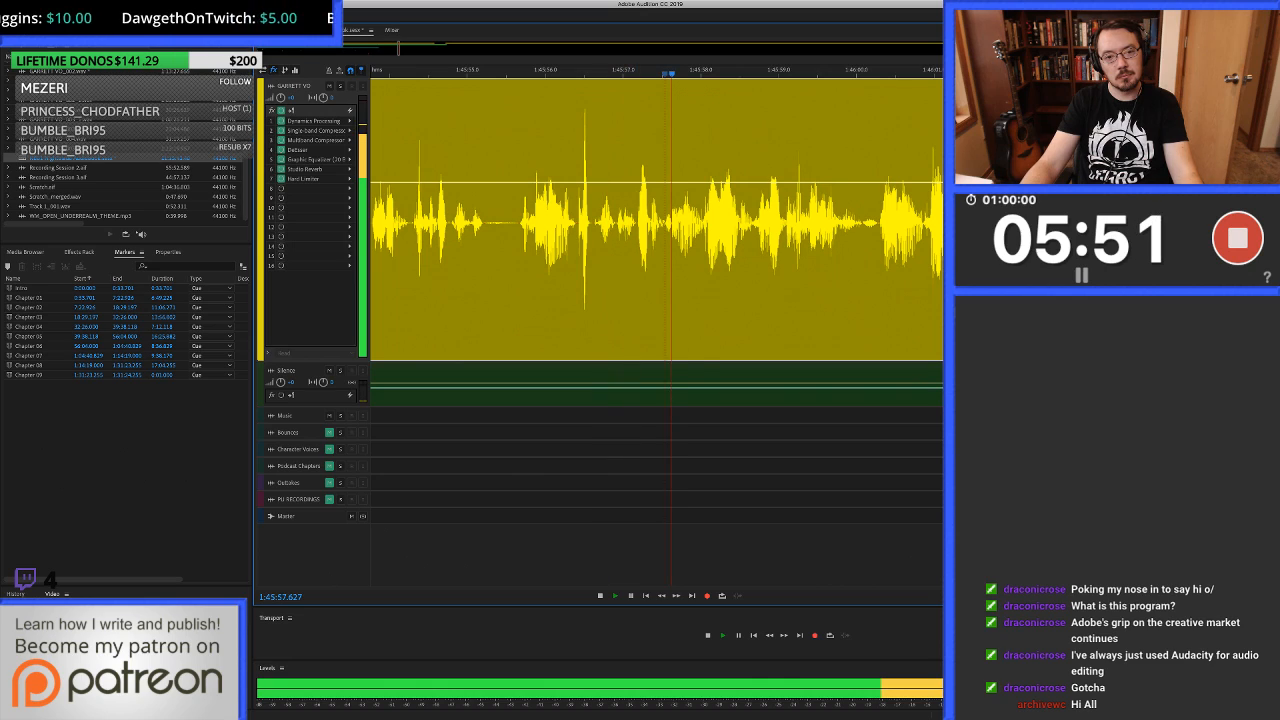
{"action": "left_click", "coordinate": [532, 220]}
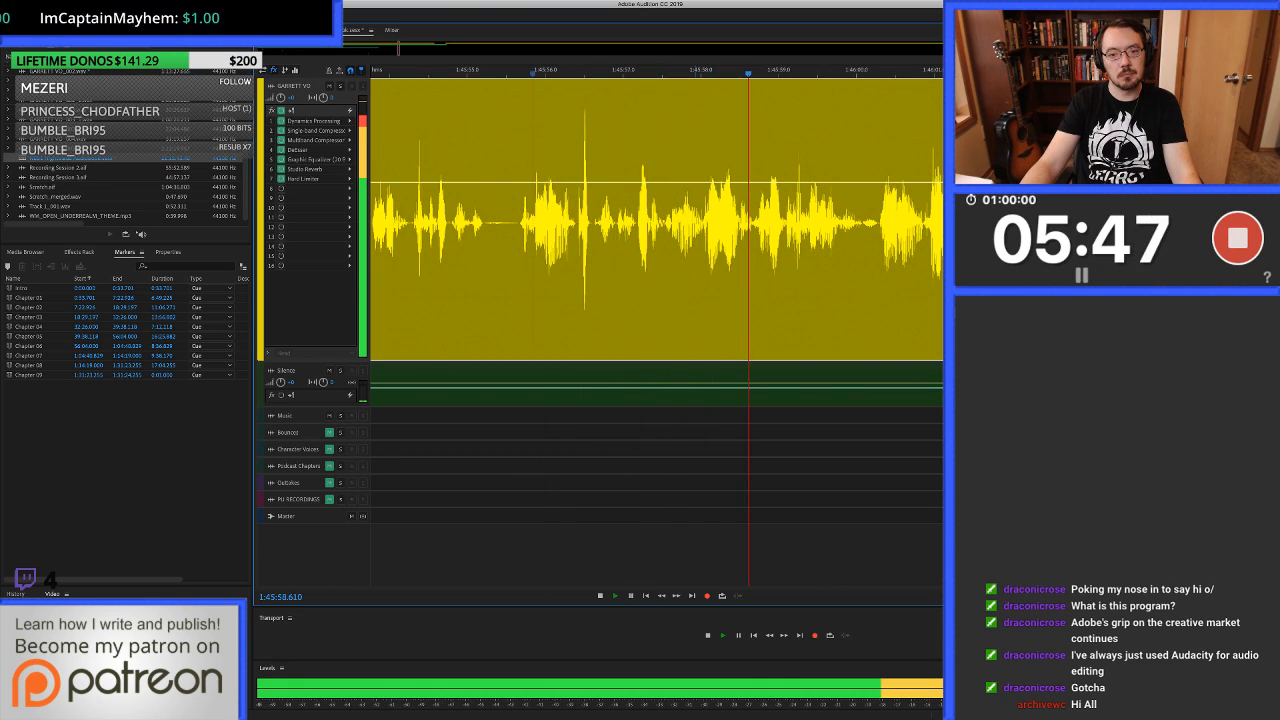
Open the voice-over clip in the waveform editor at about 1:45:58.0, mark the click there and play that spot.
{"action": "key", "text": "space"}
{"action": "left_click", "coordinate": [705, 220]}
{"action": "scroll", "coordinate": [705, 220], "scroll_direction": "up", "scroll_amount": 5}
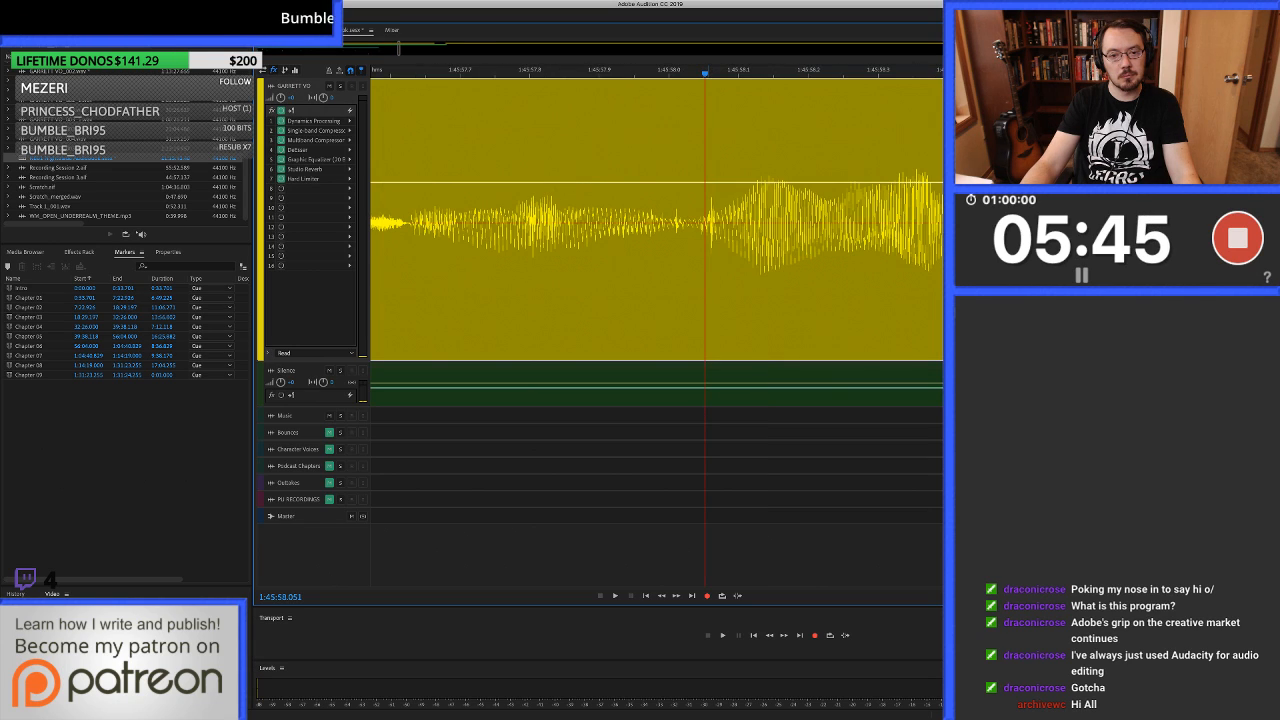
{"action": "double_click", "coordinate": [711, 220]}
{"action": "scroll", "coordinate": [640, 328], "scroll_direction": "up", "scroll_amount": 4}
{"action": "scroll", "coordinate": [640, 328], "scroll_direction": "up", "scroll_amount": 1}
{"action": "left_click_drag", "start_coordinate": [500, 328], "coordinate": [626, 328]}
{"action": "key", "text": "space"}
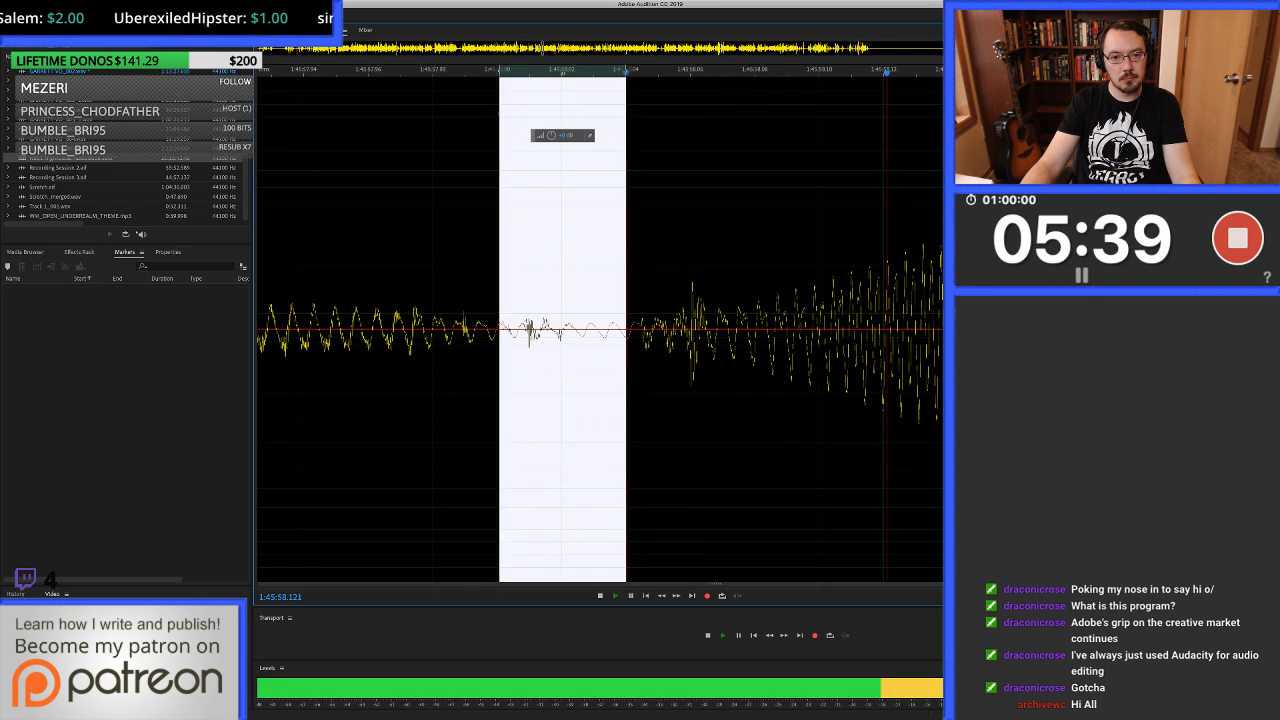
{"action": "key", "text": "space"}
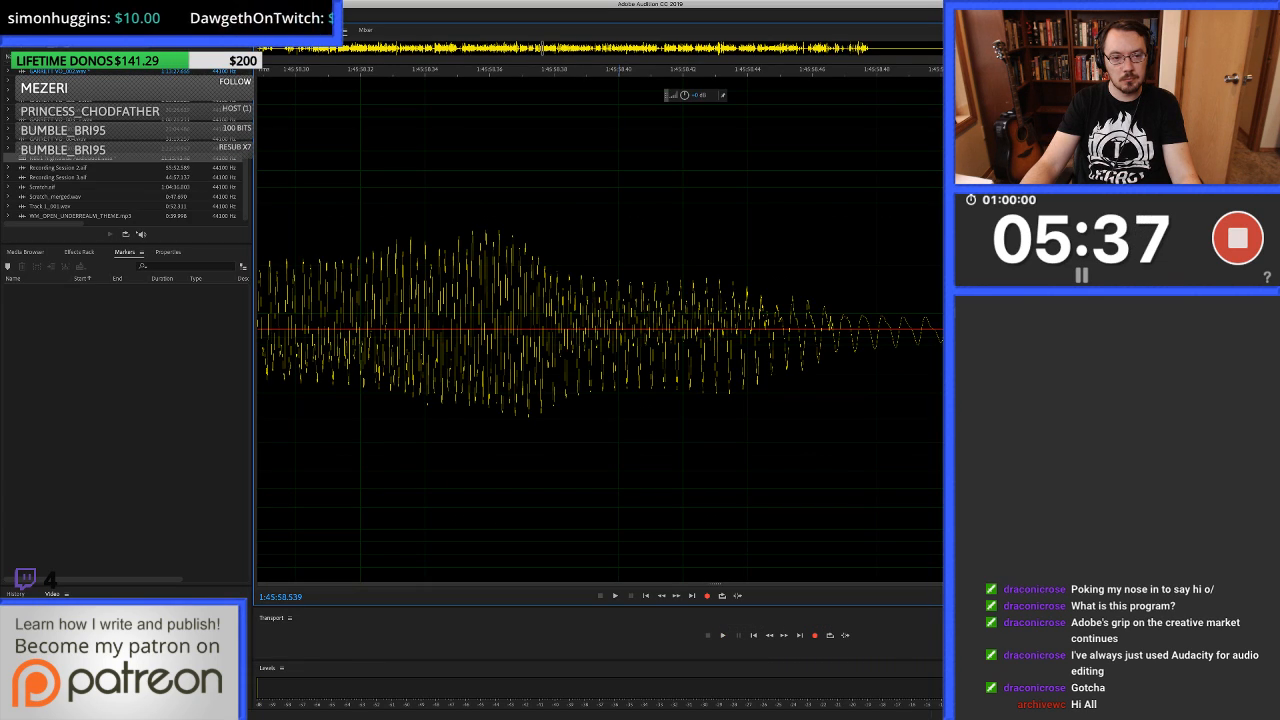
Auto-heal the click from 1:45:58.003 to about 1:45:58.025 in the waveform and return to the multitrack session.
{"action": "scroll", "coordinate": [593, 328], "scroll_direction": "down", "scroll_amount": 5}
{"action": "scroll", "coordinate": [615, 328], "scroll_direction": "left", "scroll_amount": 3}
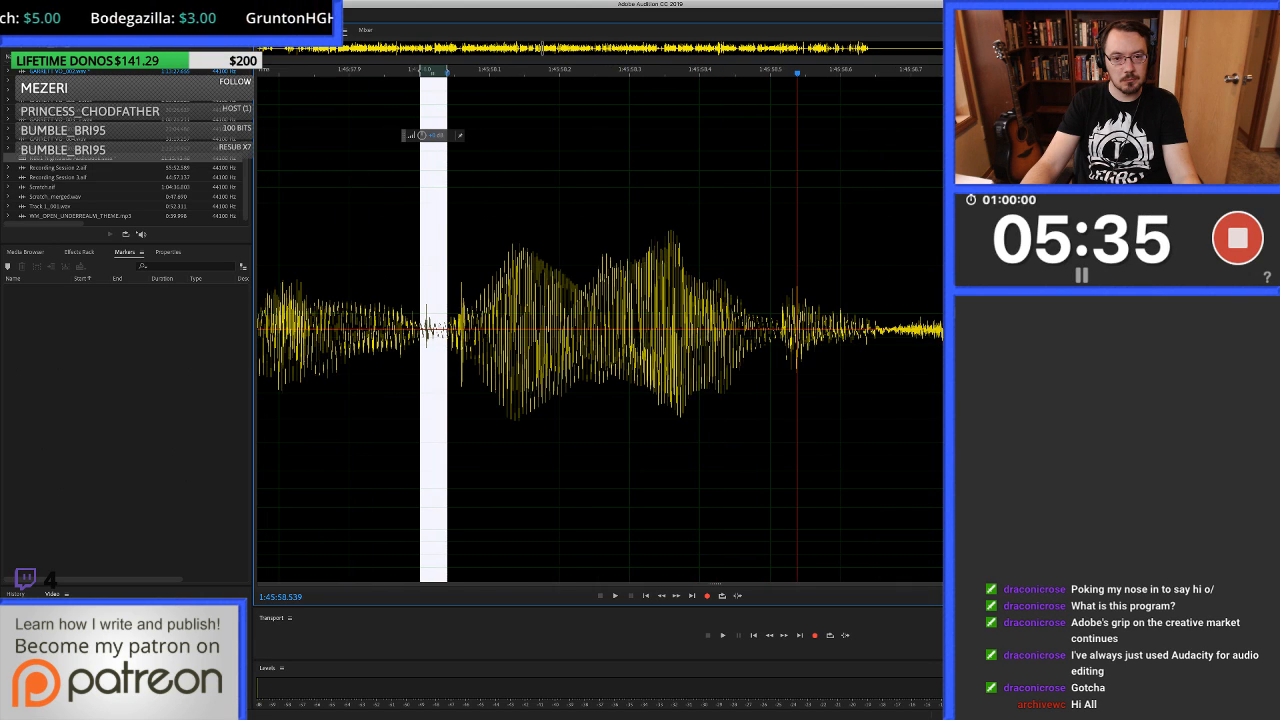
{"action": "scroll", "coordinate": [712, 328], "scroll_direction": "up", "scroll_amount": 5}
{"action": "scroll", "coordinate": [700, 328], "scroll_direction": "down", "scroll_amount": 4}
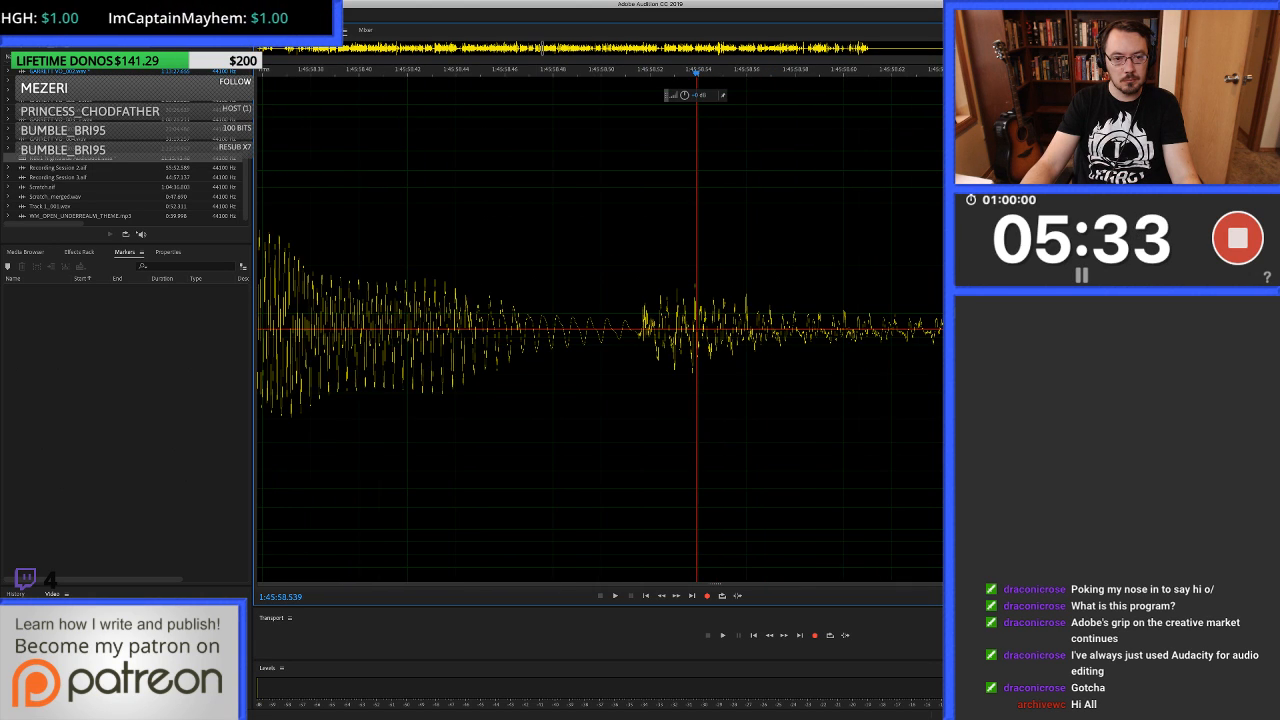
{"action": "scroll", "coordinate": [700, 328], "scroll_direction": "left", "scroll_amount": 5}
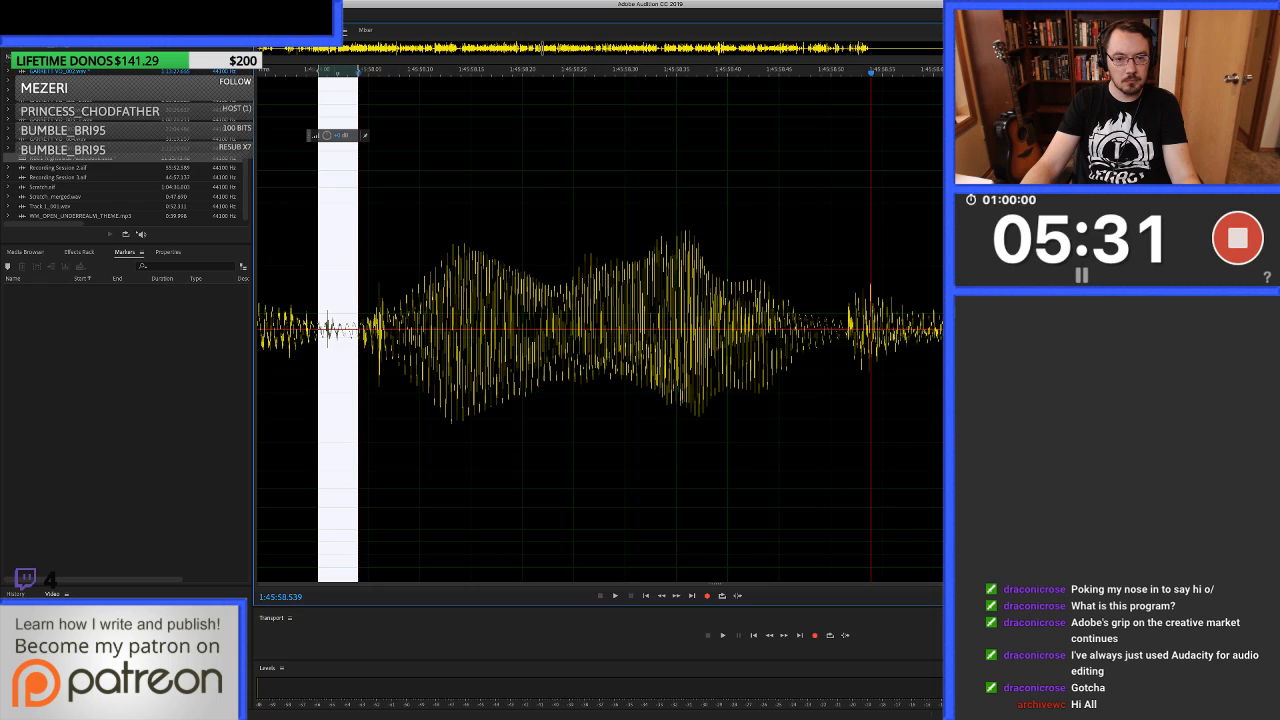
{"action": "left_click", "coordinate": [334, 328]}
{"action": "key", "text": "equal"}
{"action": "key", "text": "equal"}
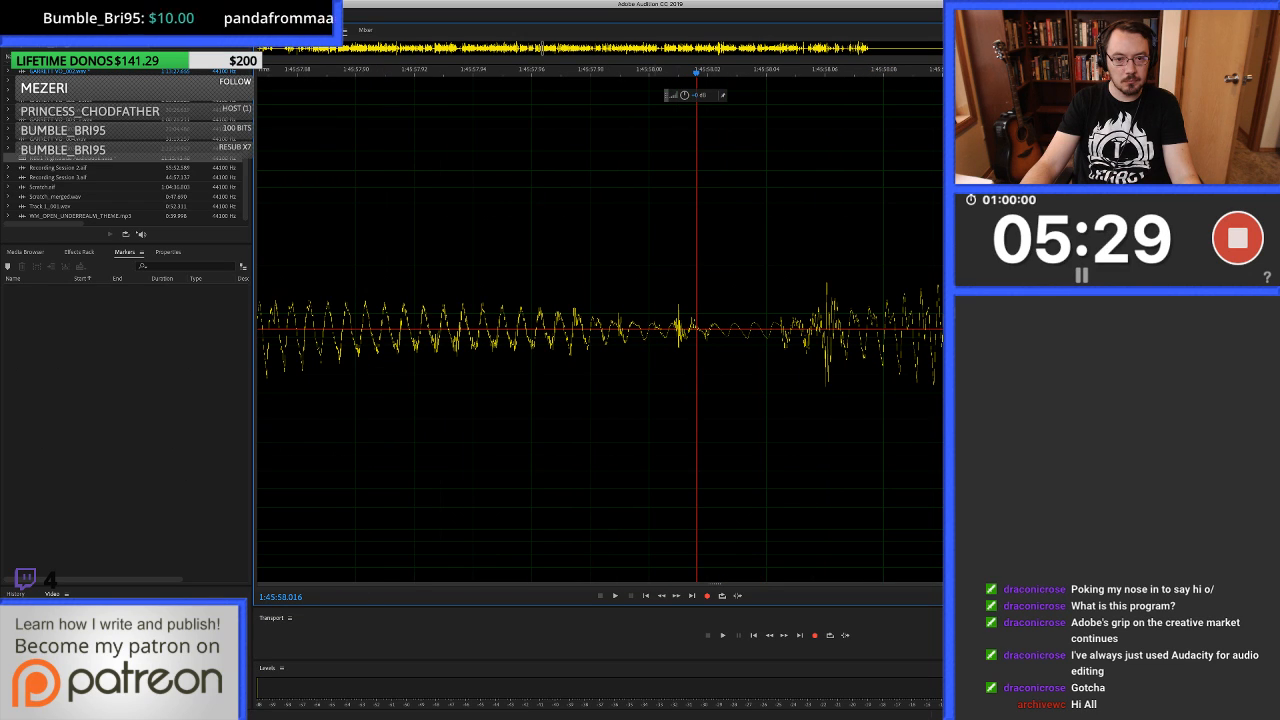
{"action": "left_click_drag", "start_coordinate": [659, 328], "coordinate": [722, 328]}
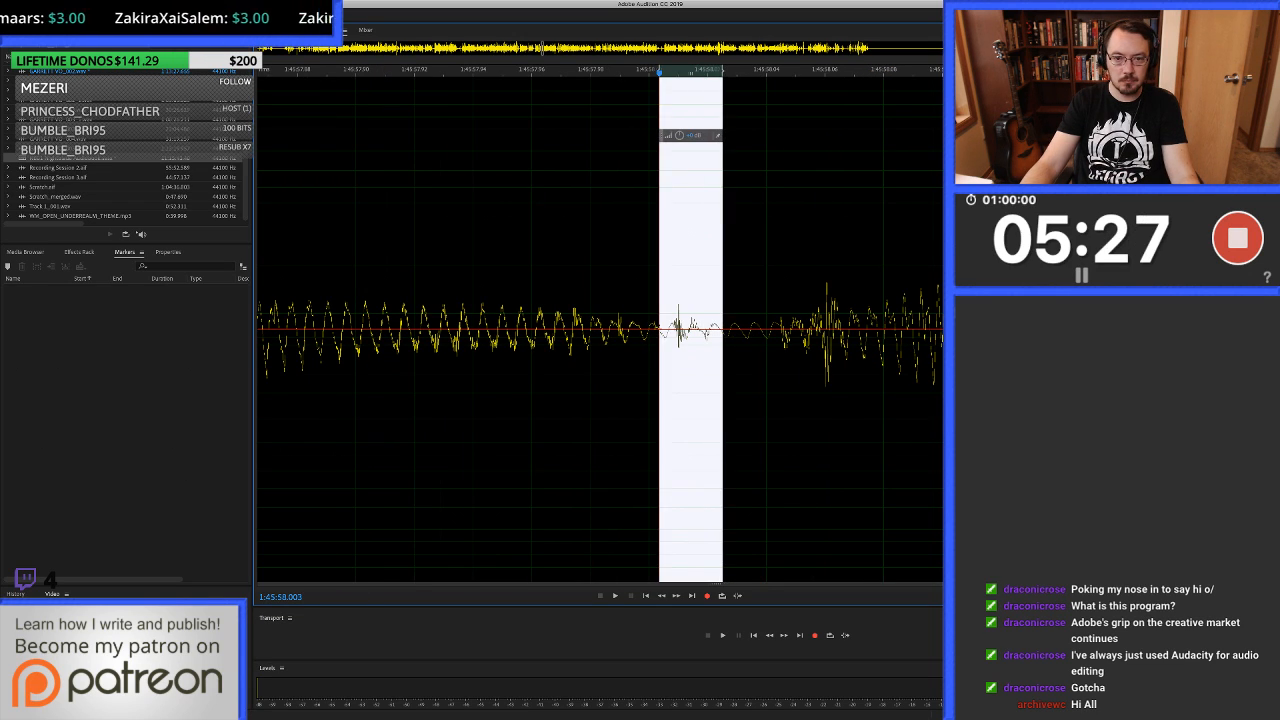
{"action": "key", "text": "ctrl+u"}
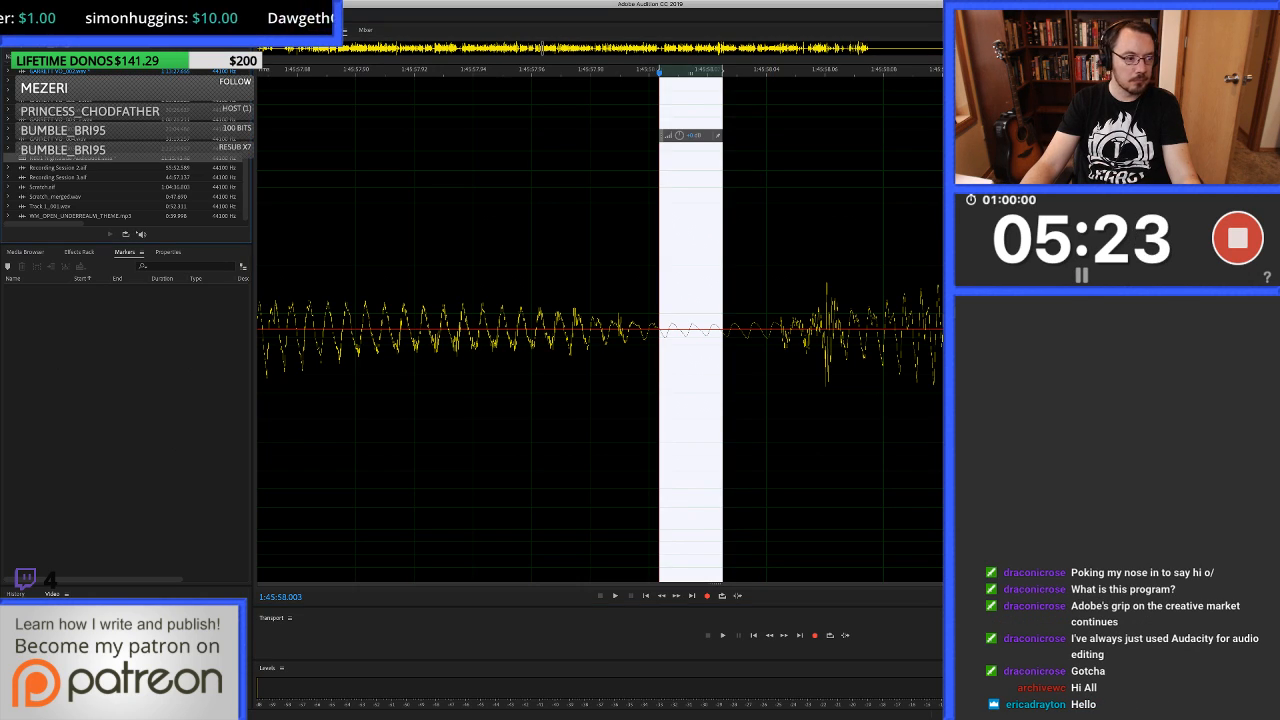
{"action": "key", "text": "0"}
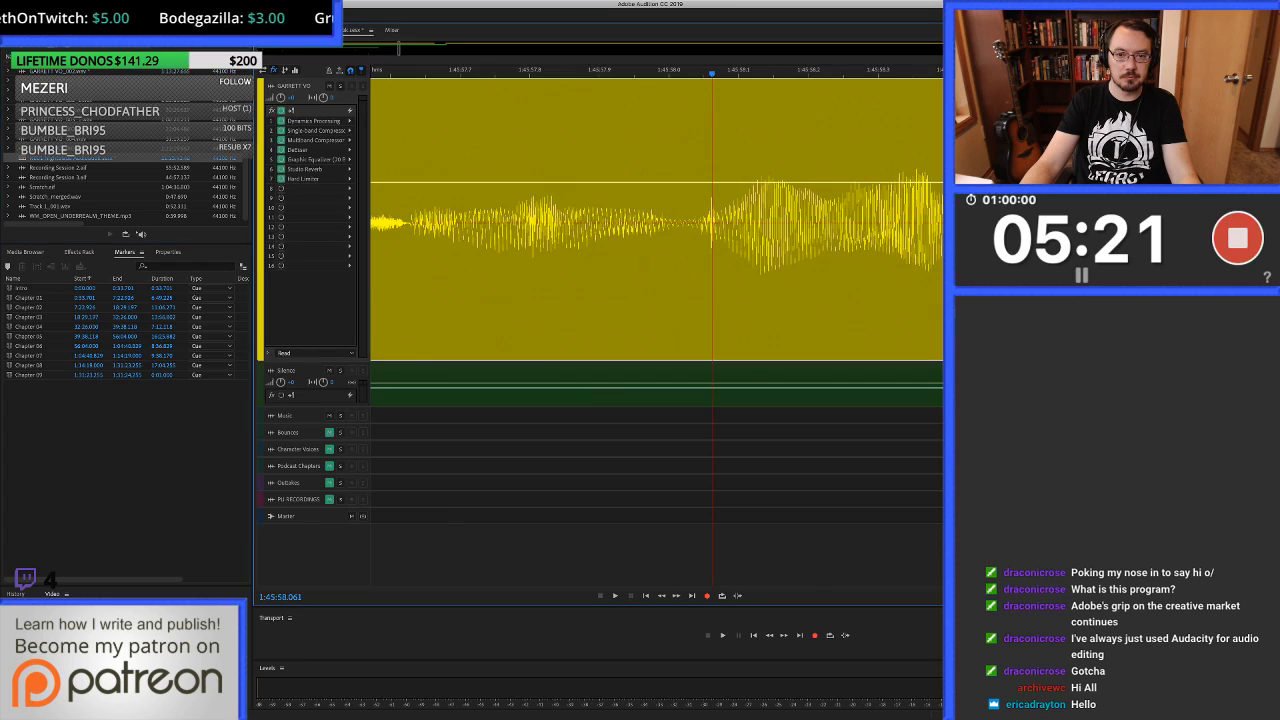
Play across the healed click and listen on from about 1:45:58 to about 1:46:03.8.
{"action": "key", "text": "minus"}
{"action": "key", "text": "space"}
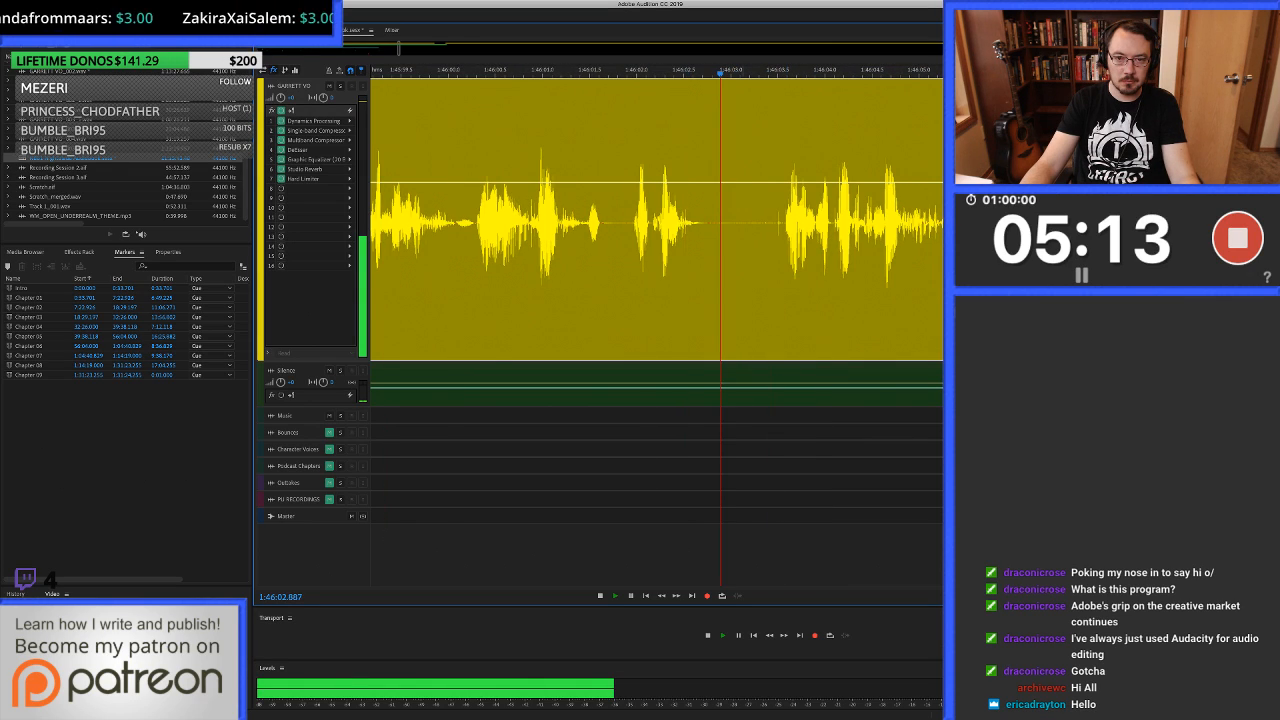
{"action": "key", "text": "space"}
Delete the audio with the click from 1:46:03.260 to about 1:46:03.55 and fill the pause before the next word with clean silence.
{"action": "scroll", "coordinate": [768, 222], "scroll_direction": "up", "scroll_amount": 5}
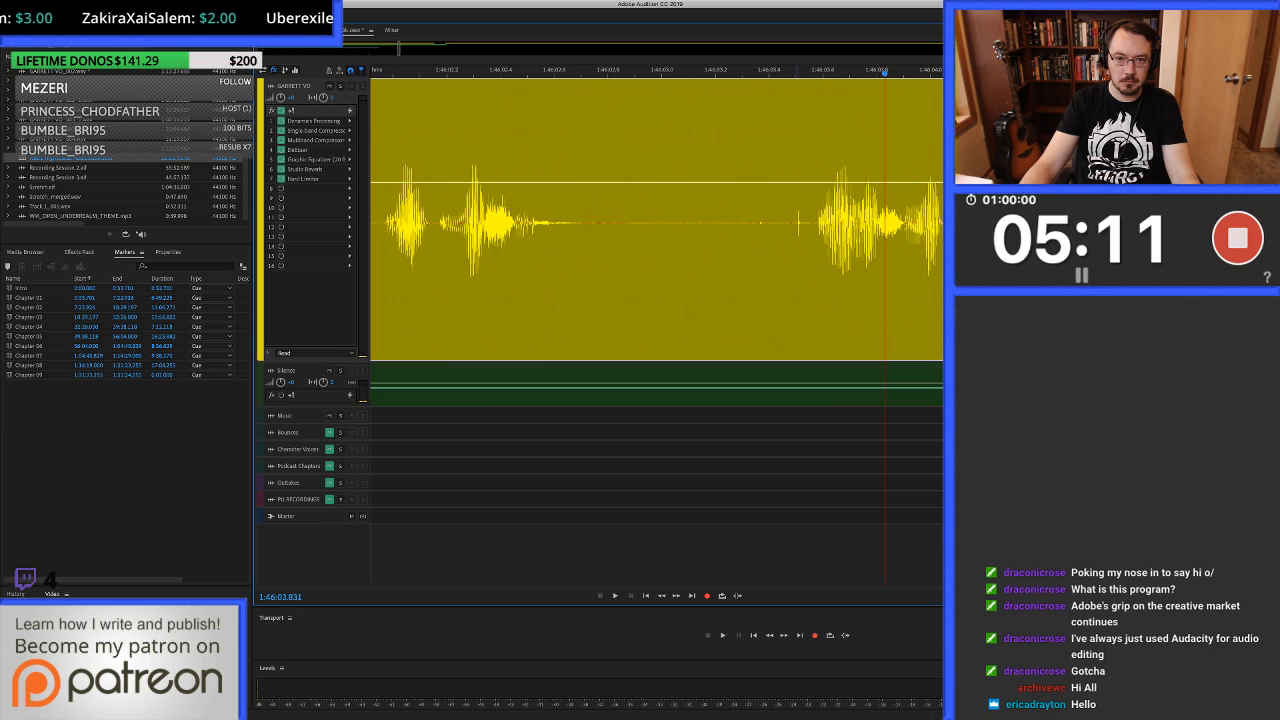
{"action": "left_click_drag", "start_coordinate": [795, 222], "coordinate": [732, 222]}
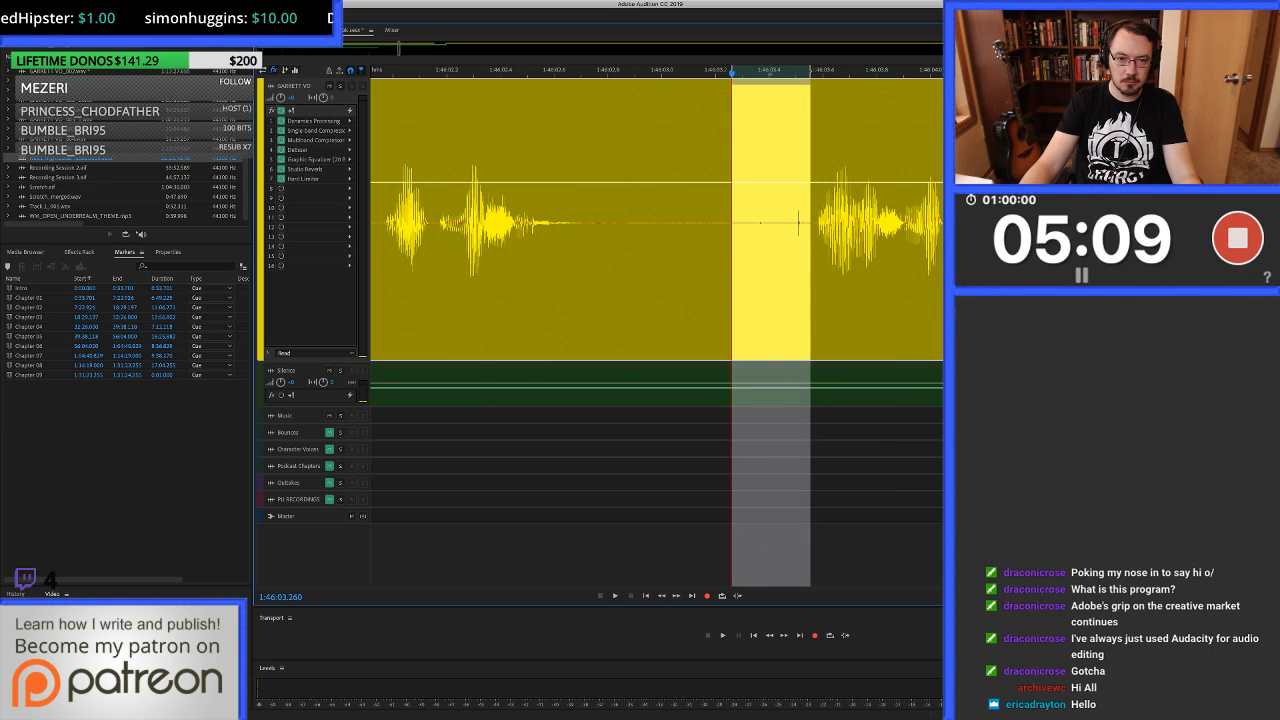
{"action": "key", "text": "shift+BackSpace"}
{"action": "left_click", "coordinate": [631, 222]}
{"action": "key", "text": "alt+]"}
{"action": "left_click_drag", "start_coordinate": [604, 222], "coordinate": [736, 222]}
{"action": "left_click_drag", "start_coordinate": [670, 396], "coordinate": [670, 222]}
Play across the silence fill at about 1:46:03 and listen on past 1:46:07.7.
{"action": "scroll", "coordinate": [811, 222], "scroll_direction": "down", "scroll_amount": 5}
{"action": "left_click", "coordinate": [598, 222]}
{"action": "key", "text": "space"}
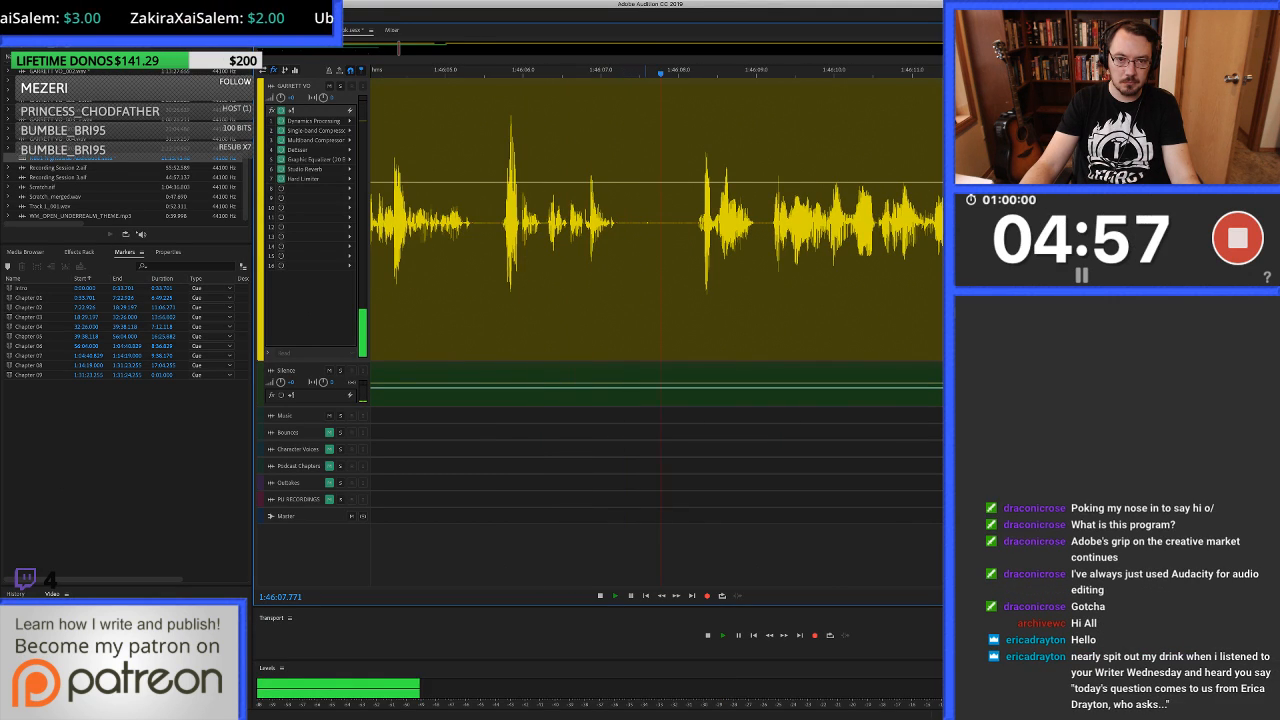
{"action": "key", "text": "space"}
Delete the pause audio from about 1:46:07.5 to 1:46:08.0 and fill from 1:46:07.293 to about 1:46:08.1 with clean silence.
{"action": "left_click", "coordinate": [718, 222]}
{"action": "left_click_drag", "start_coordinate": [638, 222], "coordinate": [687, 222]}
{"action": "key", "text": "Delete"}
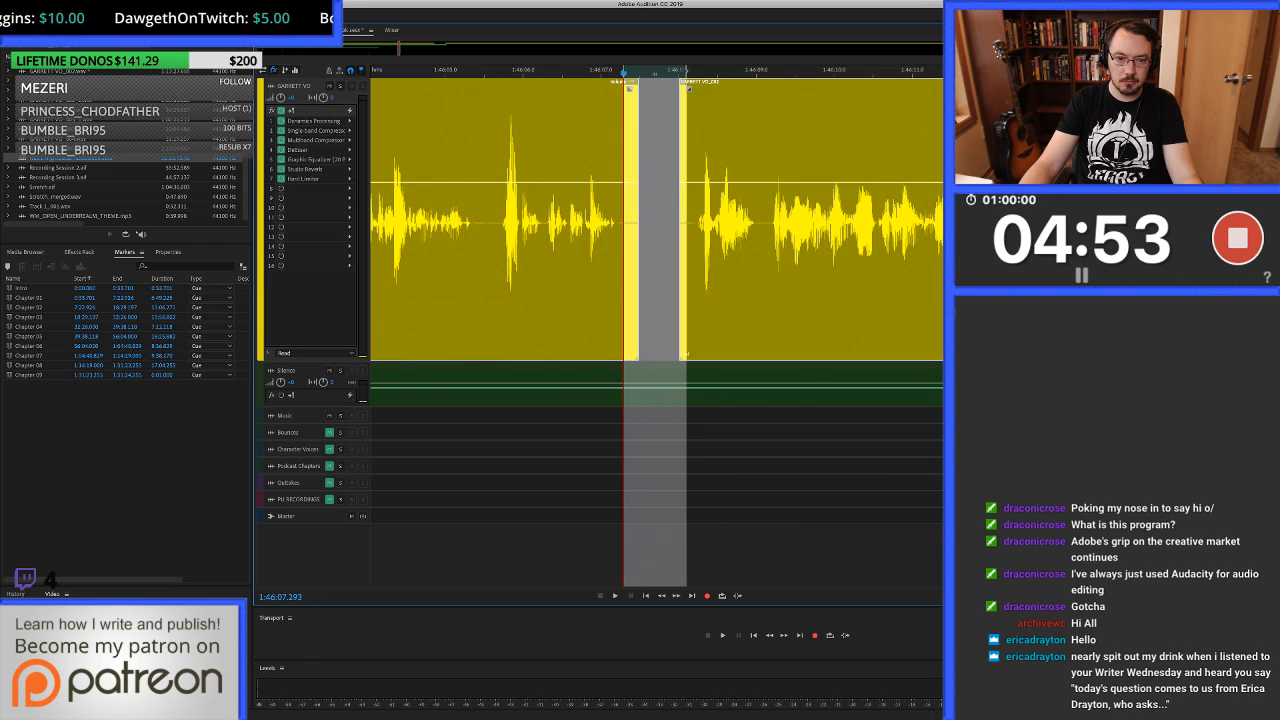
{"action": "key", "text": "super+v"}
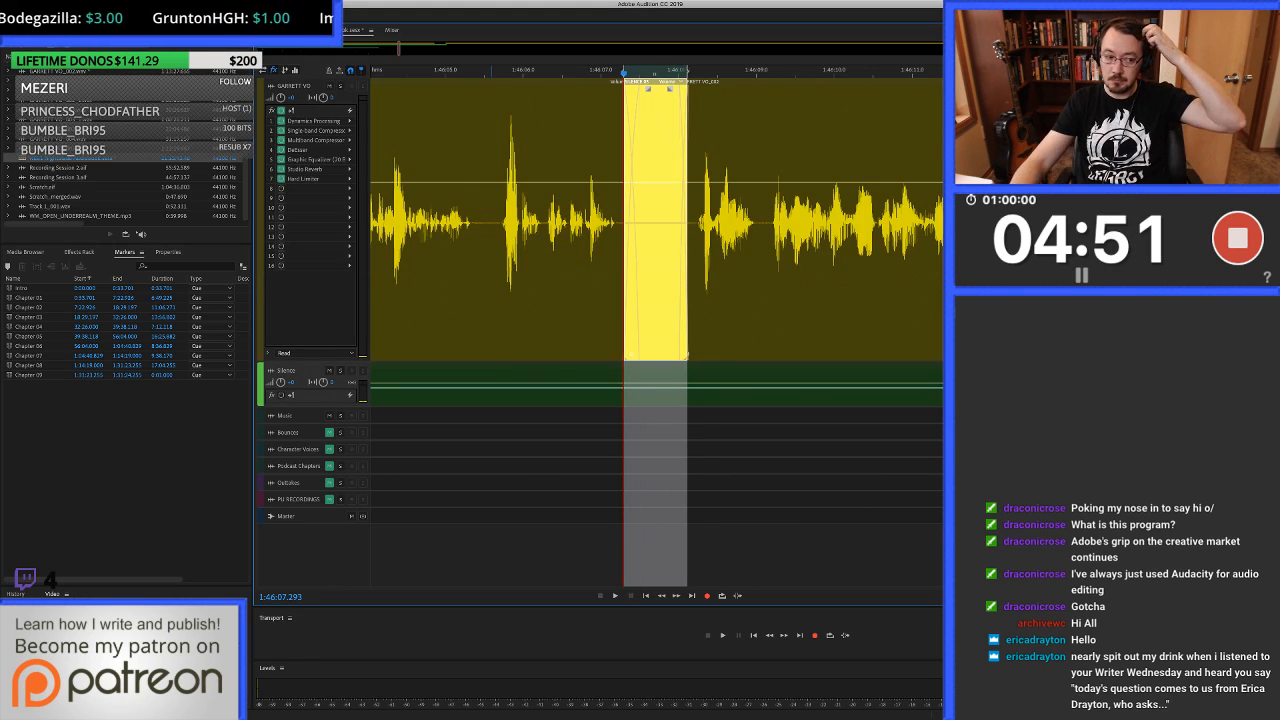
Play from about 1:46:05.5 across the silence fill, listen on past 1:46:12.9, and replay the start of the phrase after the fill.
{"action": "left_click", "coordinate": [487, 222]}
{"action": "key", "text": "space"}
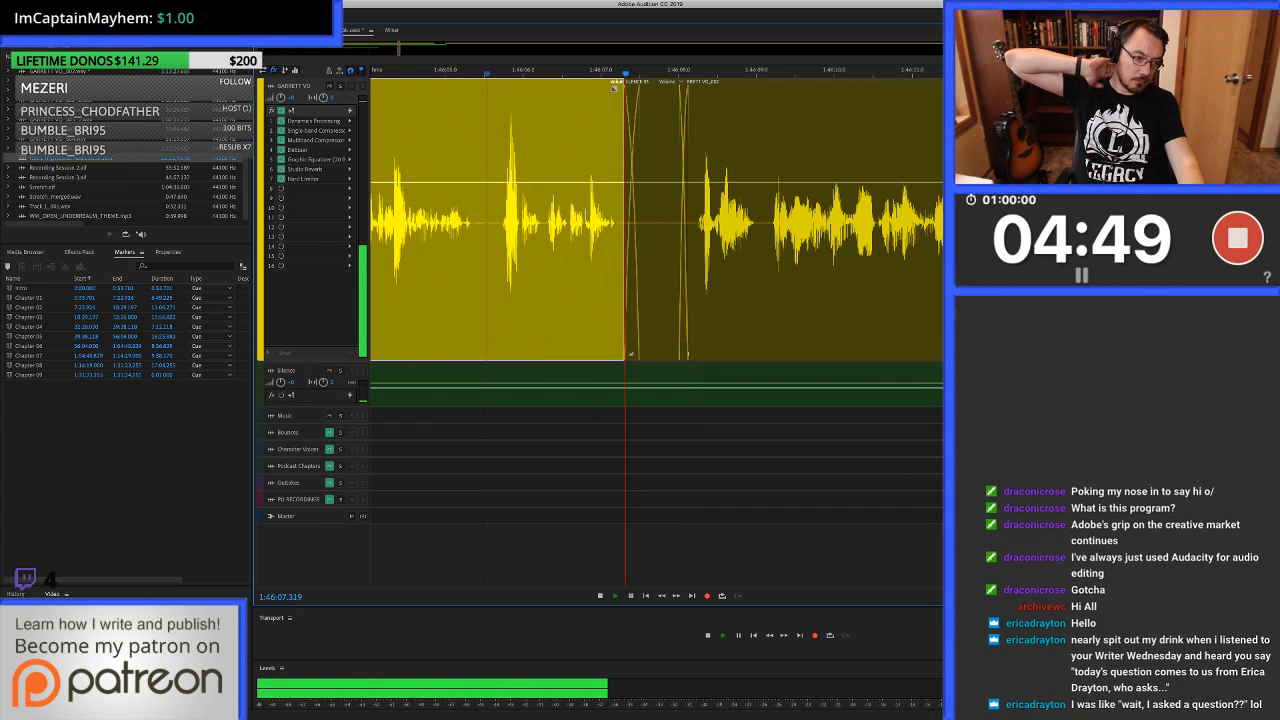
{"action": "key", "text": "space"}
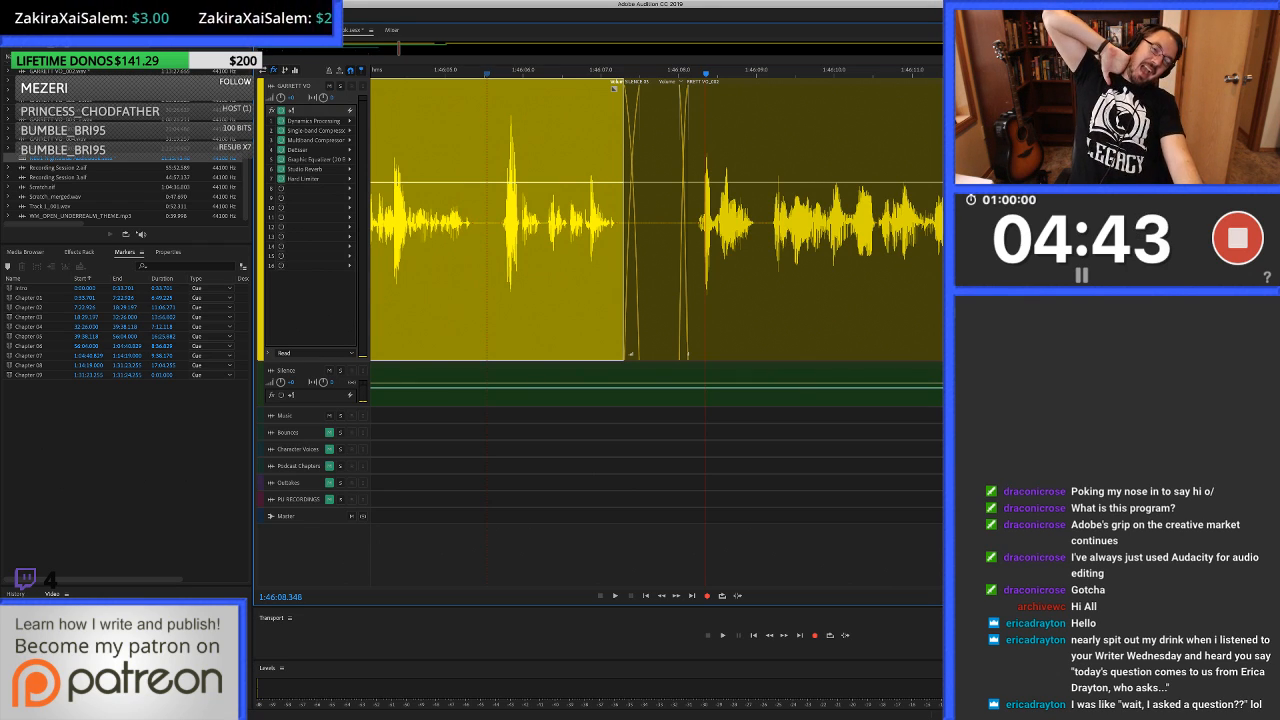
{"action": "key", "text": "space"}
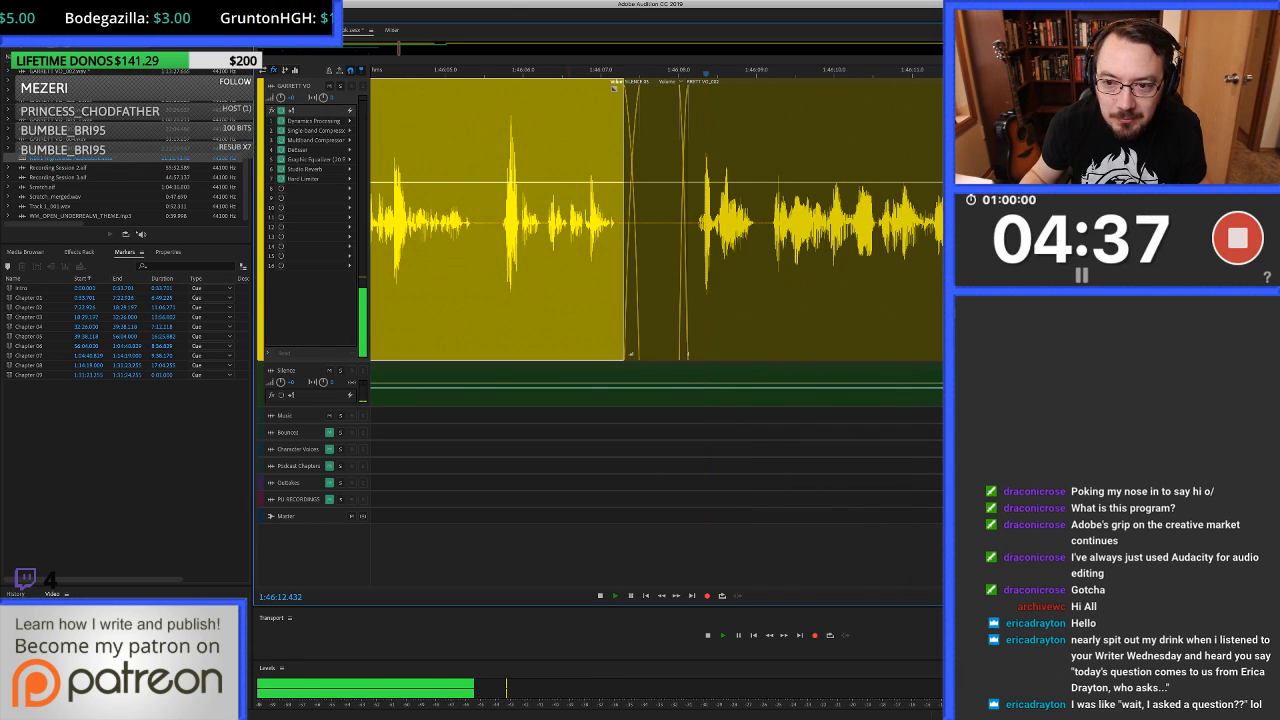
{"action": "key", "text": "space"}
{"action": "key", "text": "space"}
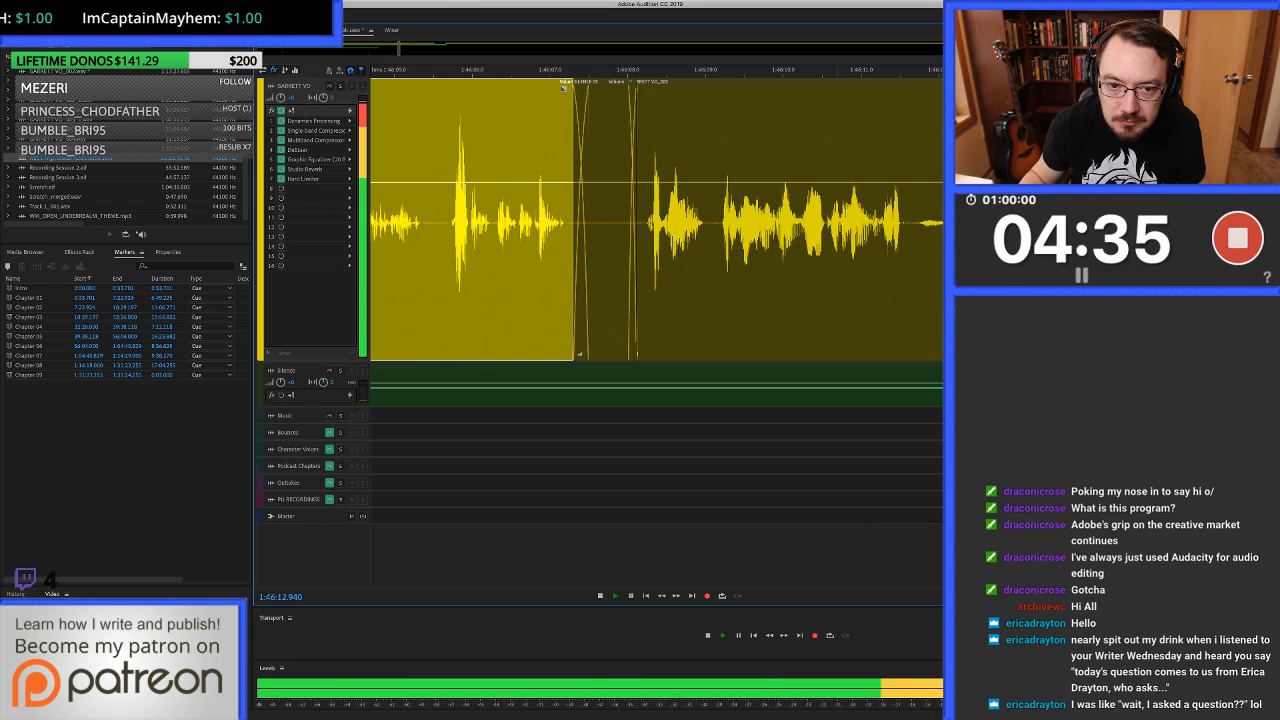
{"action": "key", "text": "space"}
{"action": "left_click", "coordinate": [603, 222]}
{"action": "key", "text": "space"}
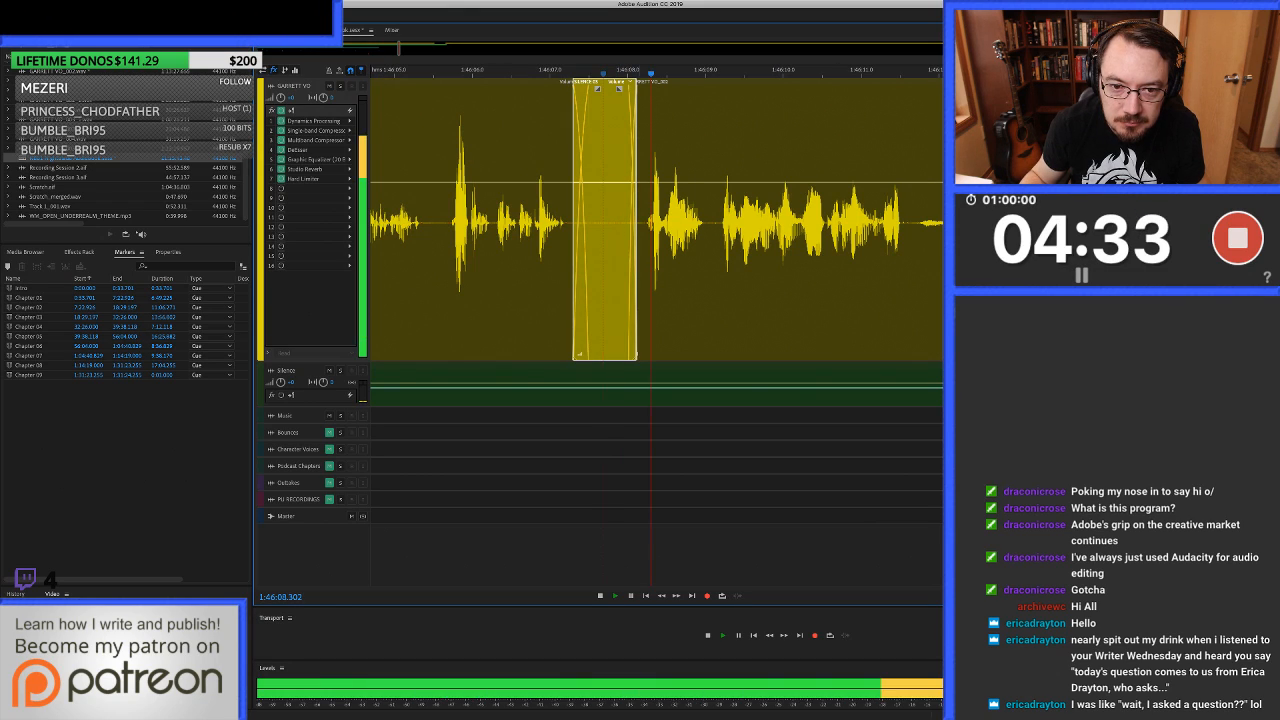
Remove the silence fill before 1:46:08.1 and ripple-delete the unwanted take from about 1:46:08.1 to 1:46:12.35.
{"action": "key", "text": "Delete"}
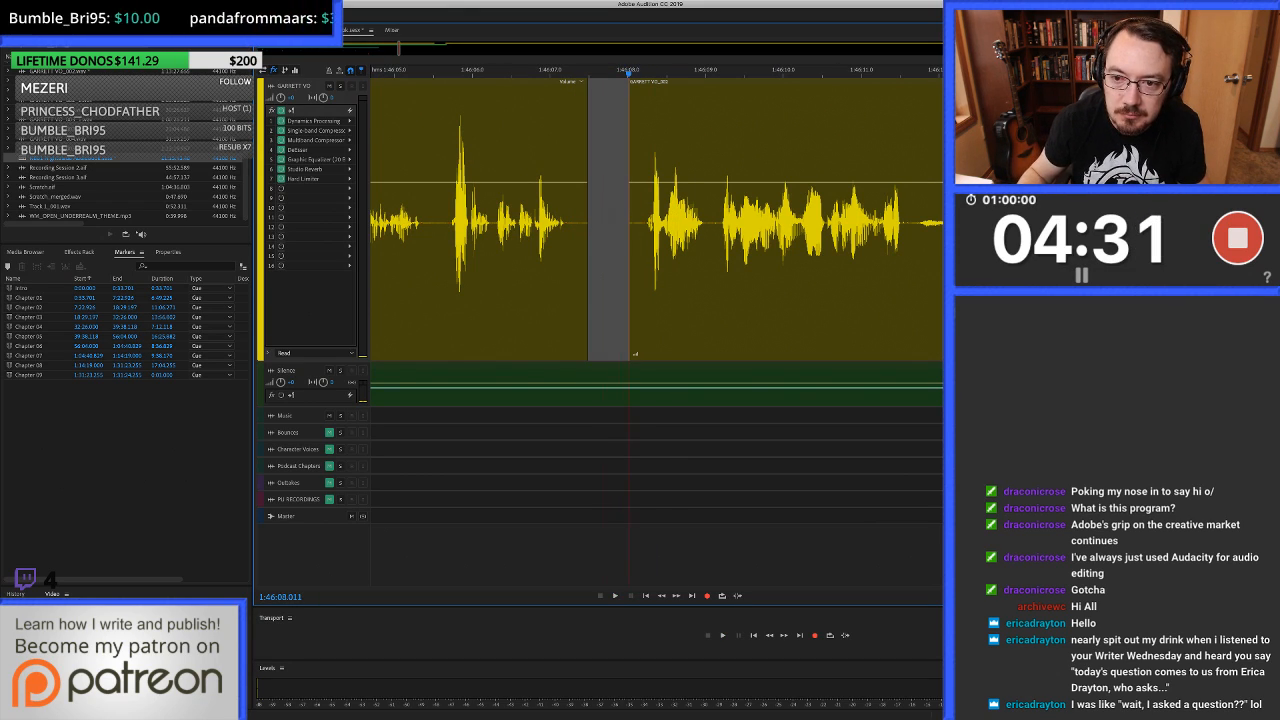
{"action": "key", "text": "shift+End"}
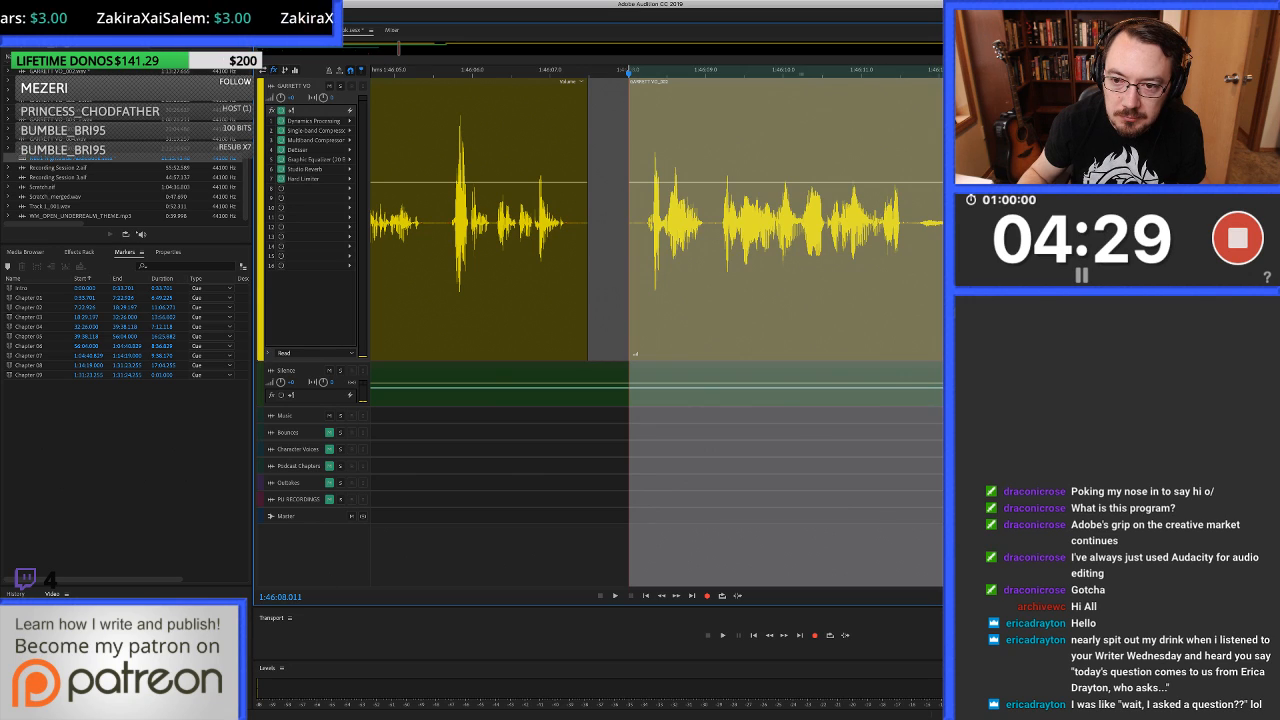
{"action": "left_click", "coordinate": [961, 240]}
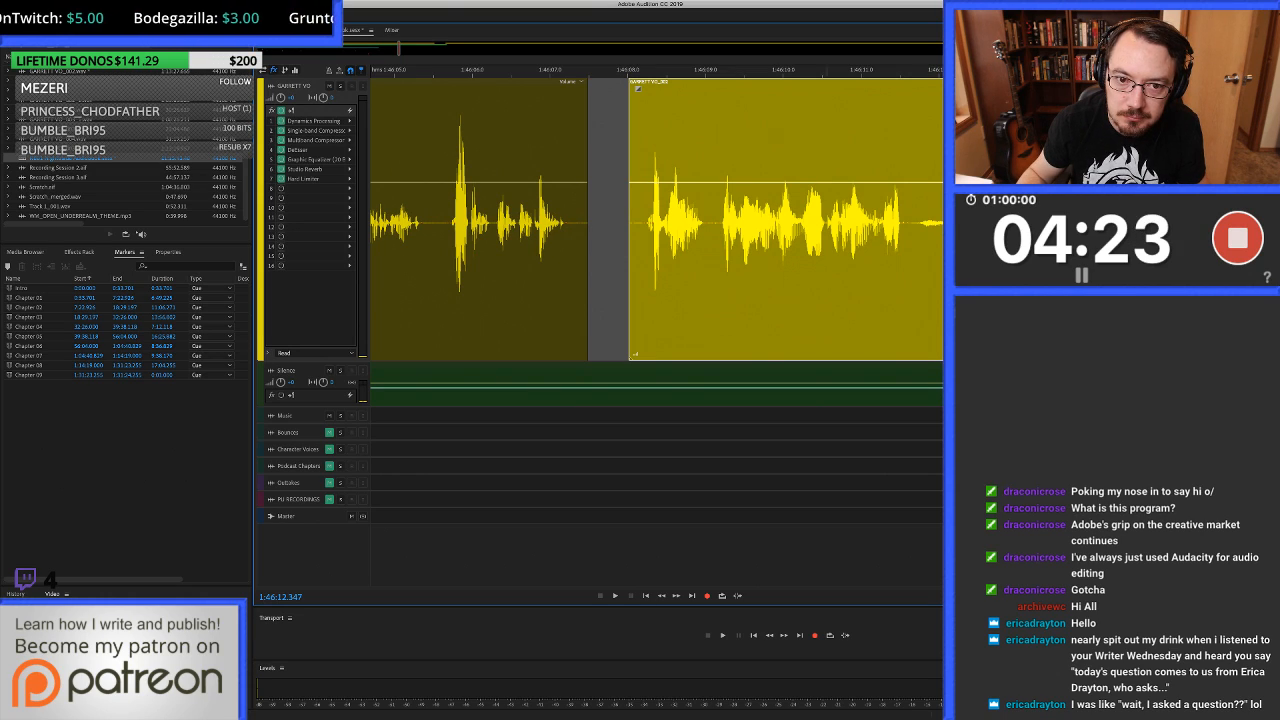
{"action": "left_click_drag", "start_coordinate": [966, 220], "coordinate": [638, 220]}
{"action": "key", "text": "shift+BackSpace"}
Fill the gap from 1:46:07.358 to about 1:46:08.1 with clean silence and play across it to about 1:46:08.9.
{"action": "left_click_drag", "start_coordinate": [607, 384], "coordinate": [607, 330]}
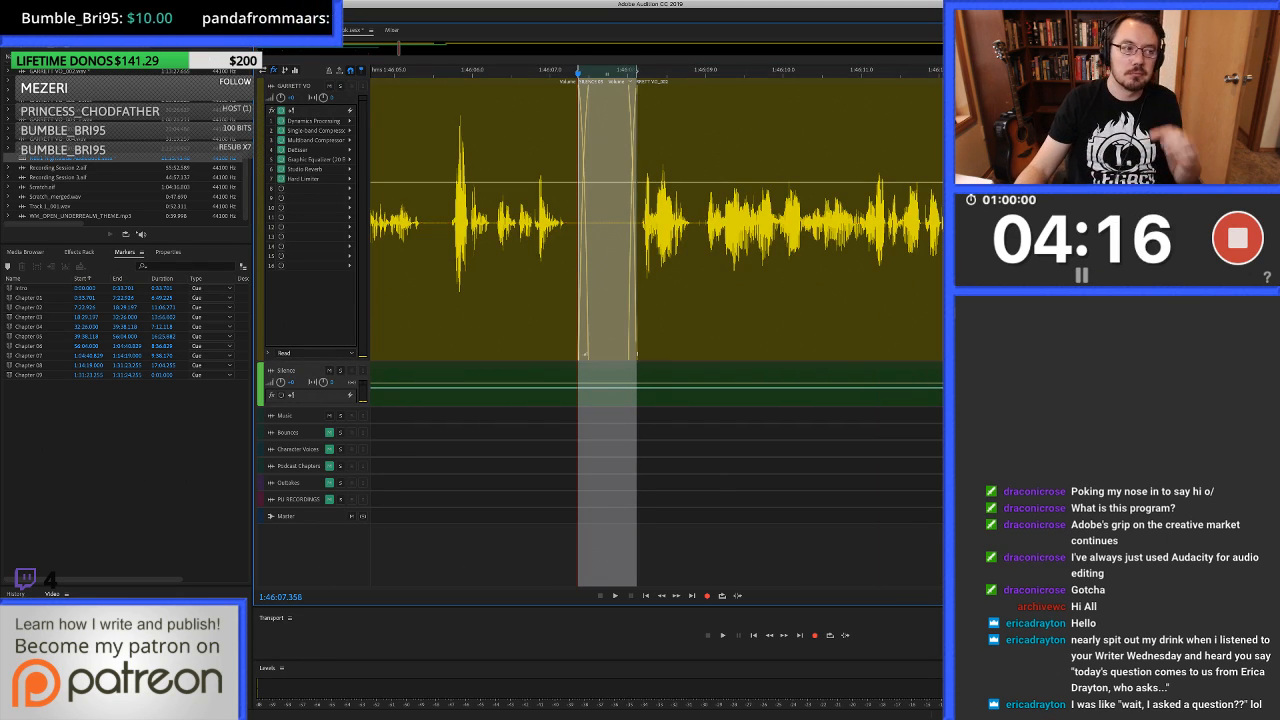
{"action": "left_click", "coordinate": [567, 88]}
{"action": "key", "text": "space"}
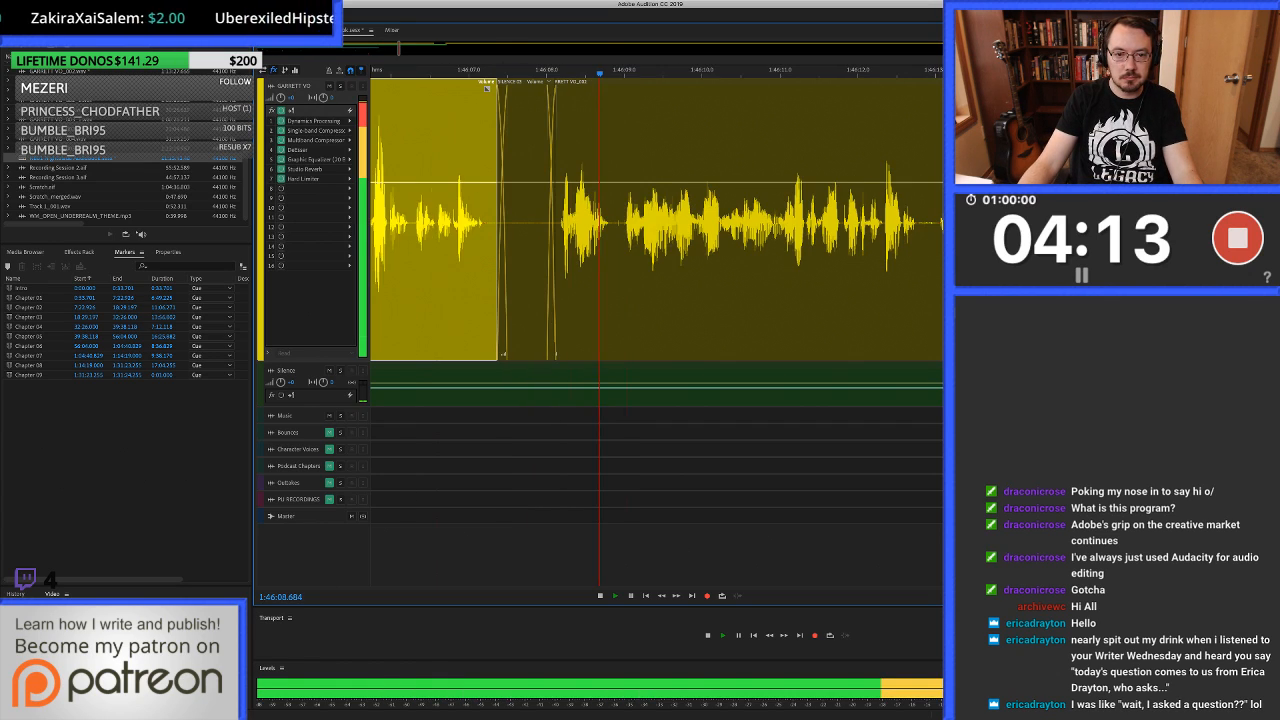
{"action": "key", "text": "space"}
Delete the audio in the short pause from about 1:46:08.9 and fill from 1:46:08.872 to about 1:46:09.0 with clean silence.
{"action": "key", "text": "equal"}
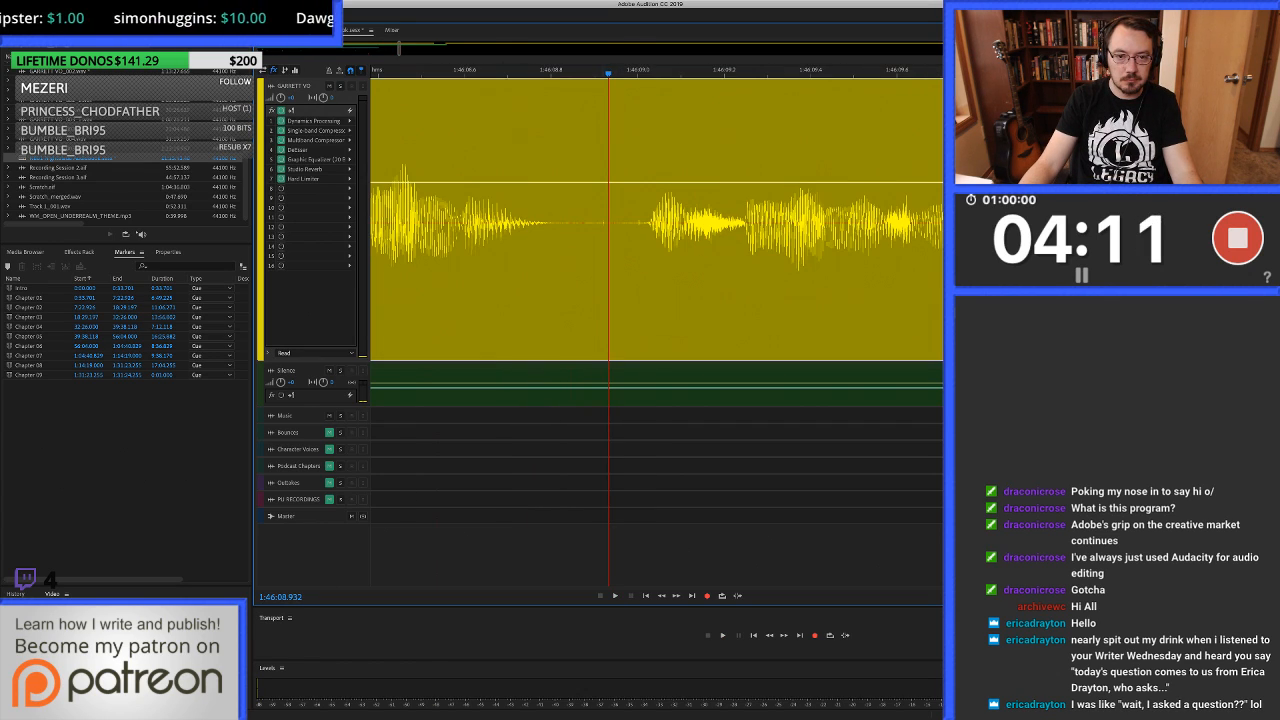
{"action": "left_click_drag", "start_coordinate": [597, 250], "coordinate": [649, 250]}
{"action": "key", "text": "Delete"}
{"action": "left_click_drag", "start_coordinate": [616, 395], "coordinate": [616, 250]}
Play across the short silence fill at about 1:46:08.9 and listen on past 1:46:11.8.
{"action": "key", "text": "minus"}
{"action": "key", "text": "minus"}
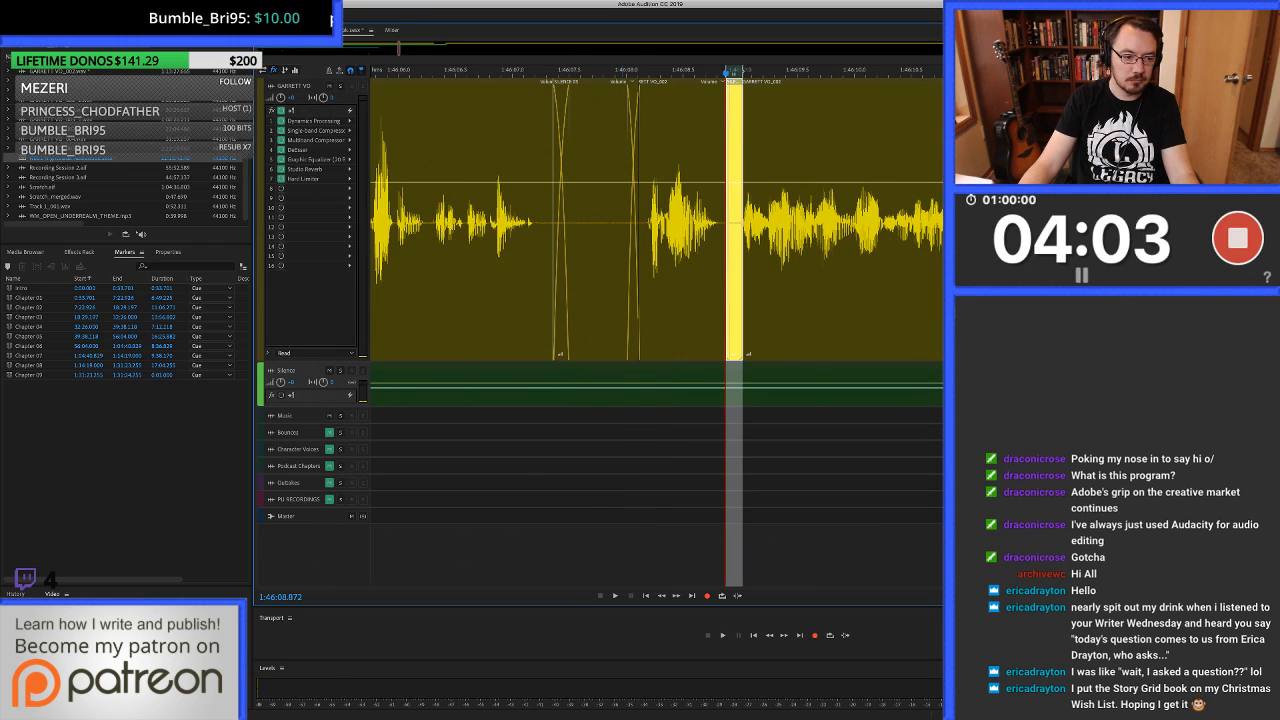
{"action": "key", "text": "space"}
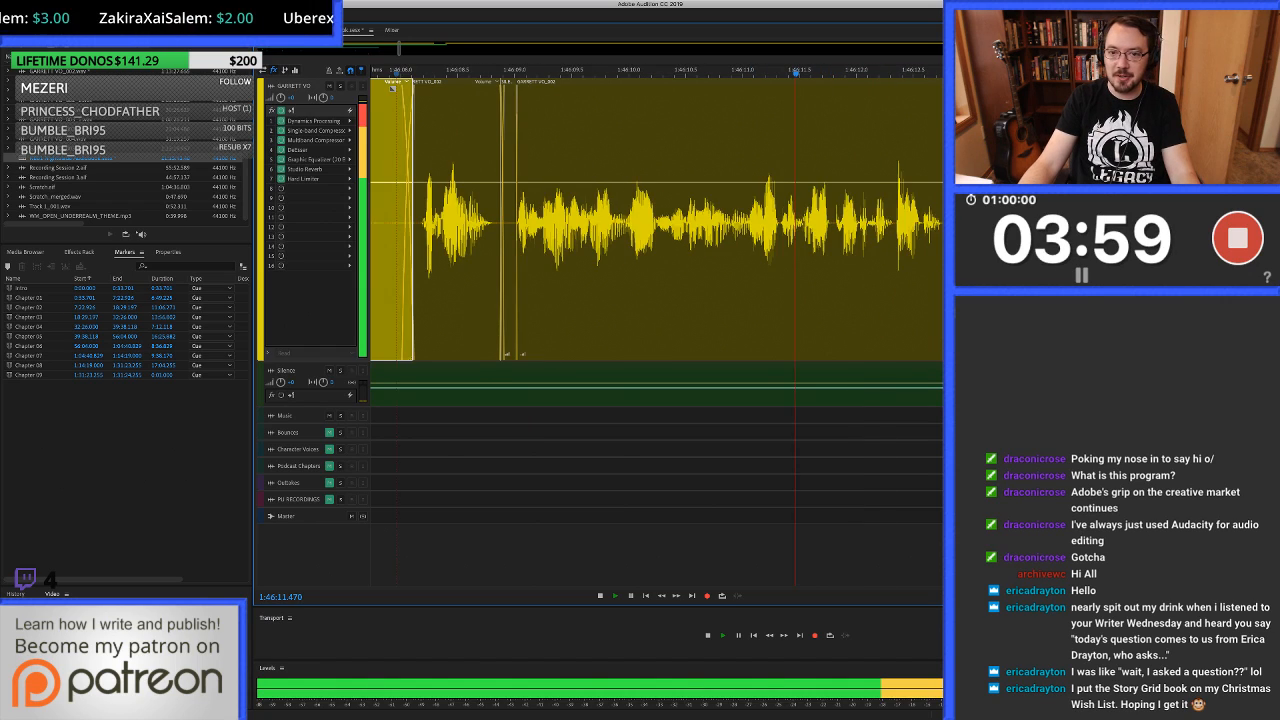
{"action": "key", "text": "space"}
{"action": "key", "text": "space"}
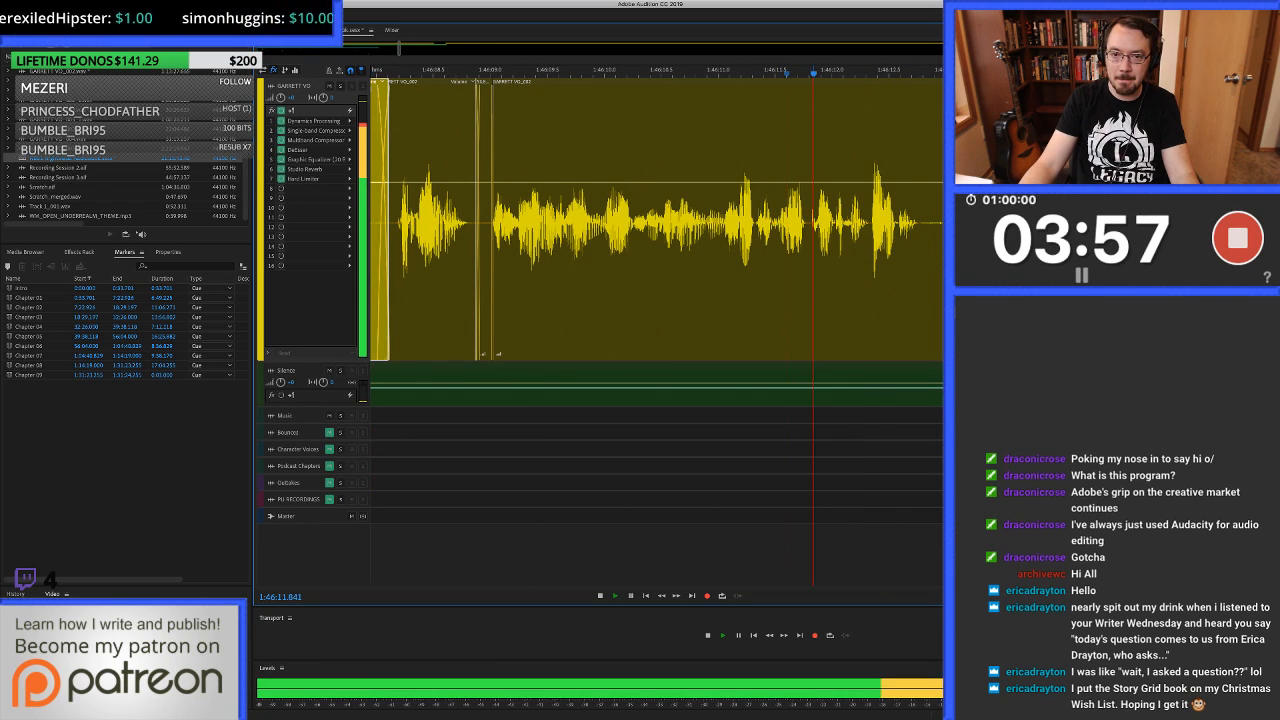
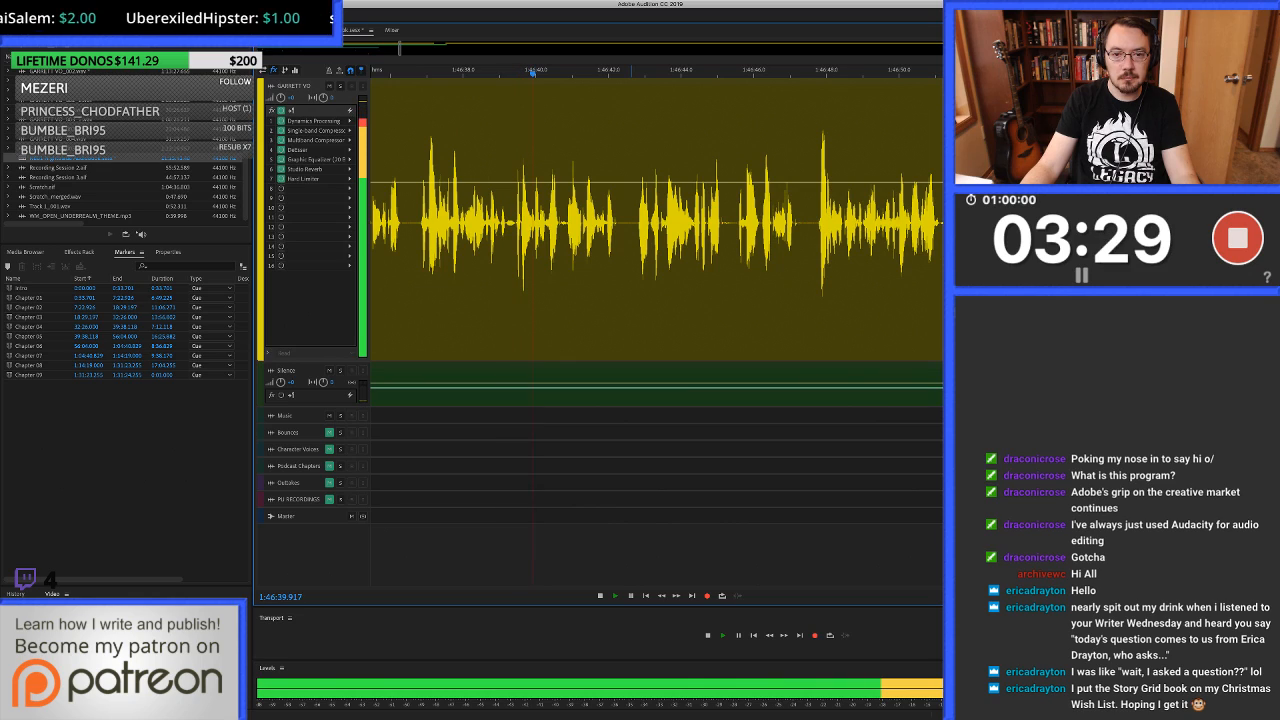
Listen through the voice-over from 1:46:40 and replay the passage around 1:46:50.
{"action": "left_click", "coordinate": [656, 221]}
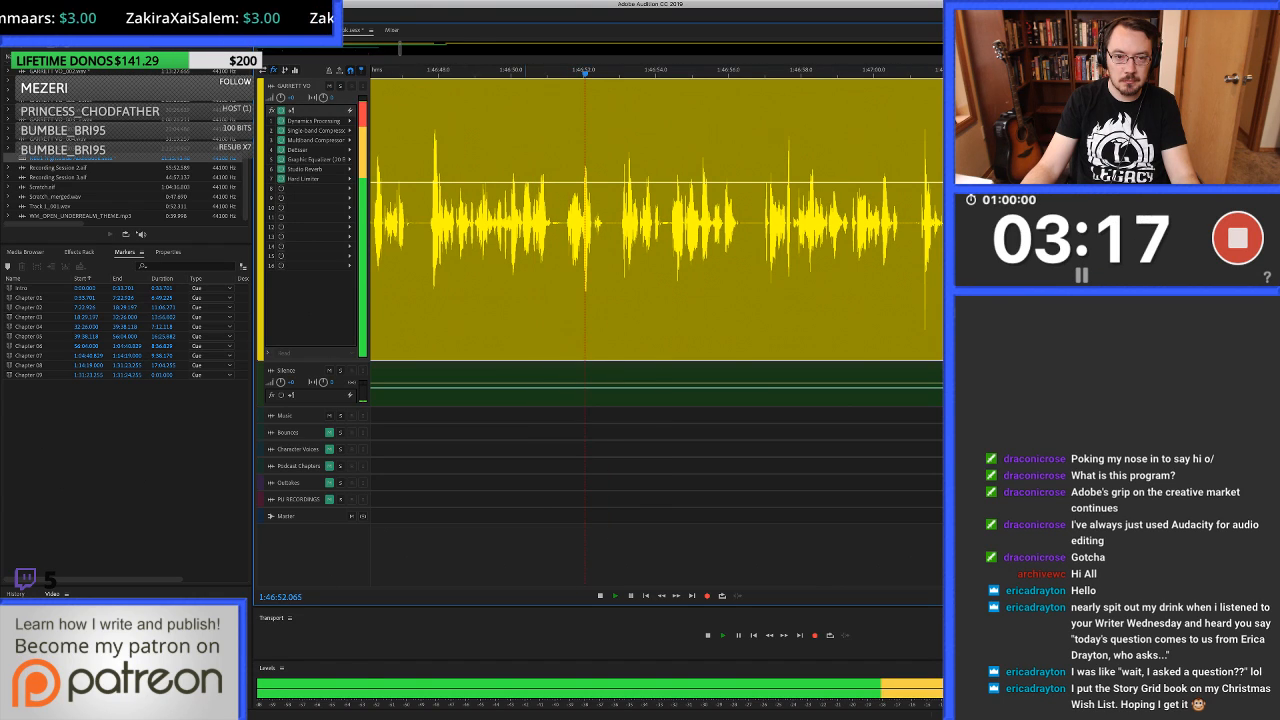
{"action": "key", "text": "space"}
{"action": "left_click", "coordinate": [503, 220]}
{"action": "key", "text": "space"}
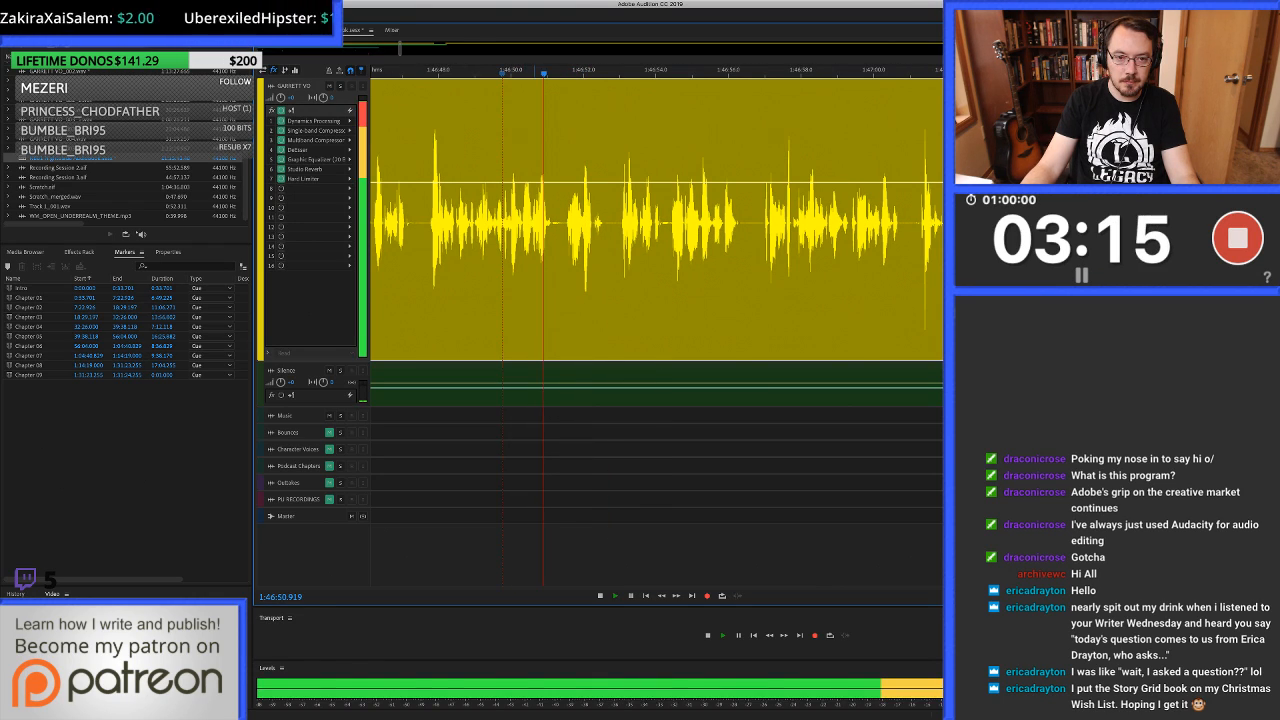
Stop playback near 1:46:50.8 and open the voice-over clip in the waveform editor.
{"action": "key", "text": "space"}
{"action": "left_click", "coordinate": [535, 220]}
{"action": "scroll", "coordinate": [535, 220], "scroll_direction": "up", "scroll_amount": 6}
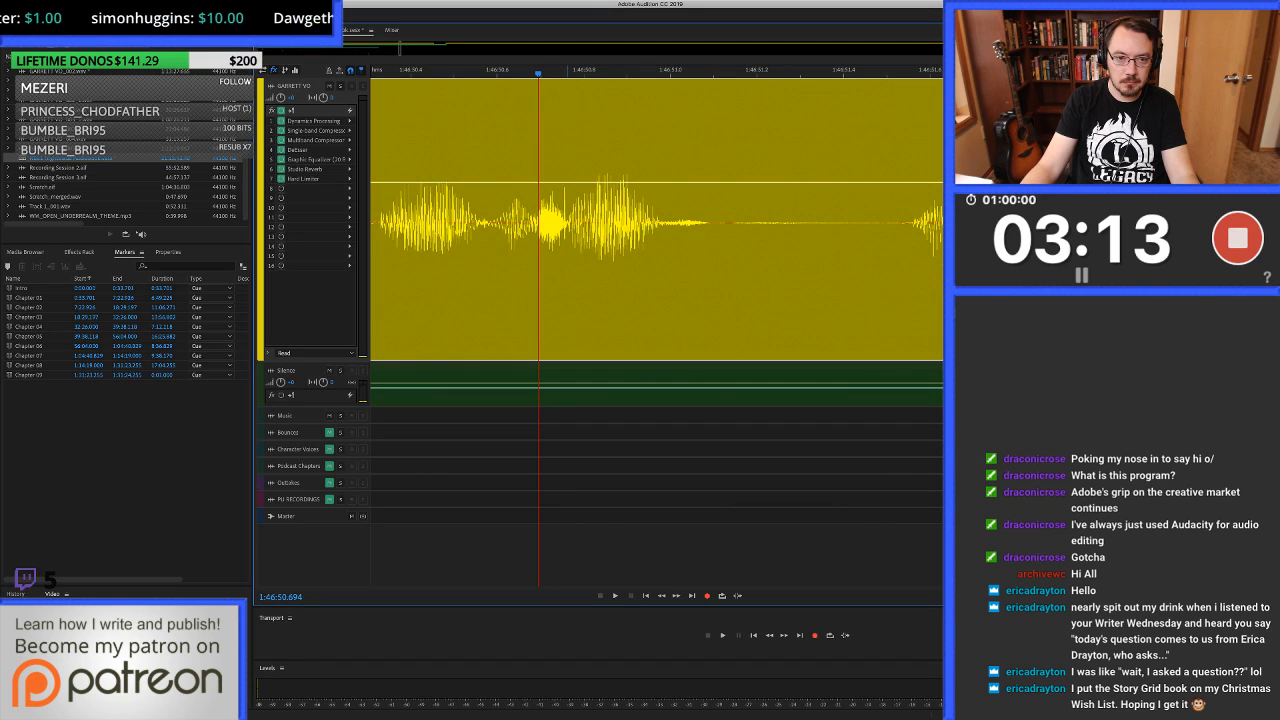
{"action": "left_click", "coordinate": [567, 220]}
{"action": "double_click", "coordinate": [566, 220]}
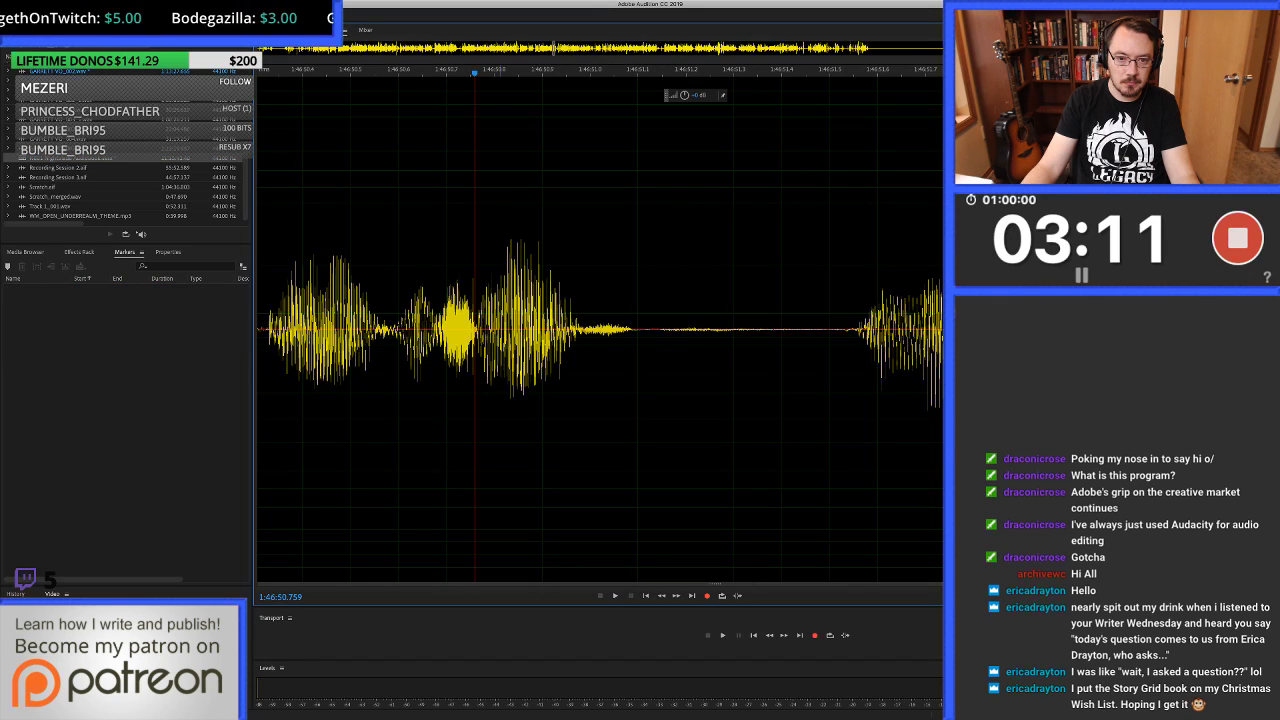
Select the short noise between words starting at 1:46:50.750 and auto-heal it.
{"action": "key", "text": "="}
{"action": "key", "text": "="}
{"action": "key", "text": "="}
{"action": "left_click", "coordinate": [658, 330]}
{"action": "left_click_drag", "start_coordinate": [658, 330], "coordinate": [725, 330]}
{"action": "key", "text": "super+u"}
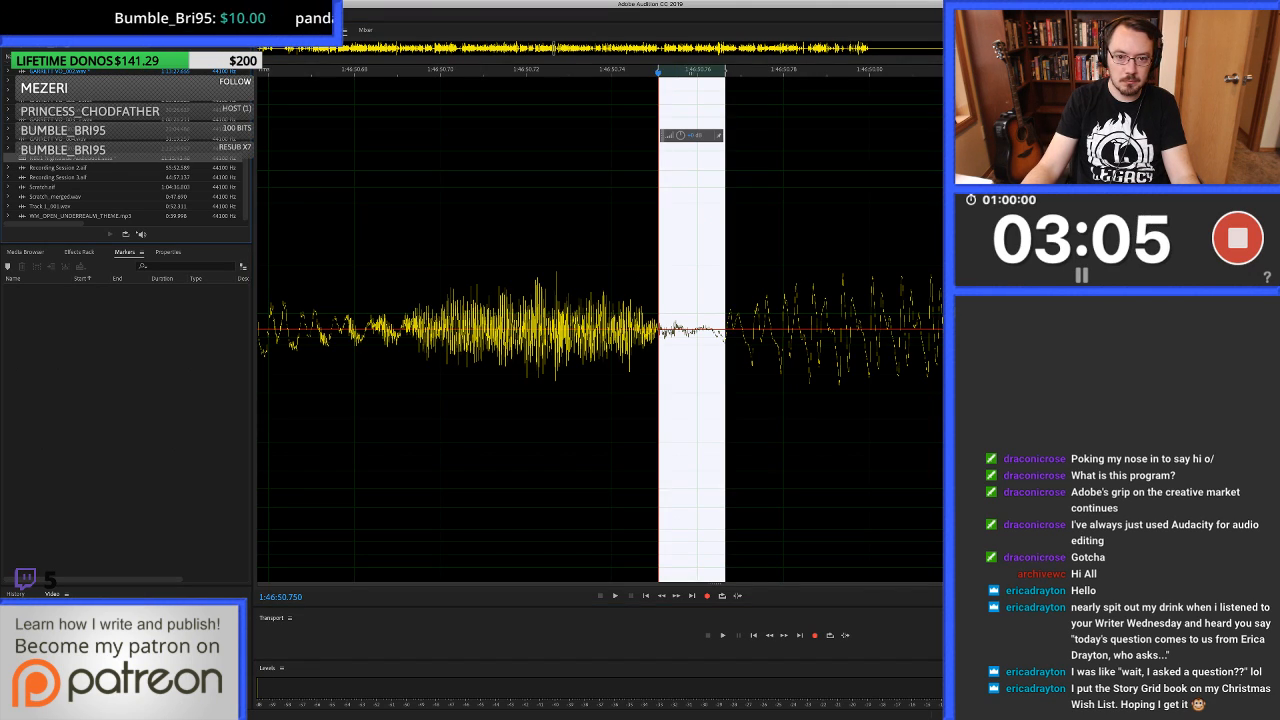
Return to the multitrack session and listen on through the voice-over to about 1:47:00.
{"action": "key", "text": "0"}
{"action": "key", "text": "minus"}
{"action": "key", "text": "space"}
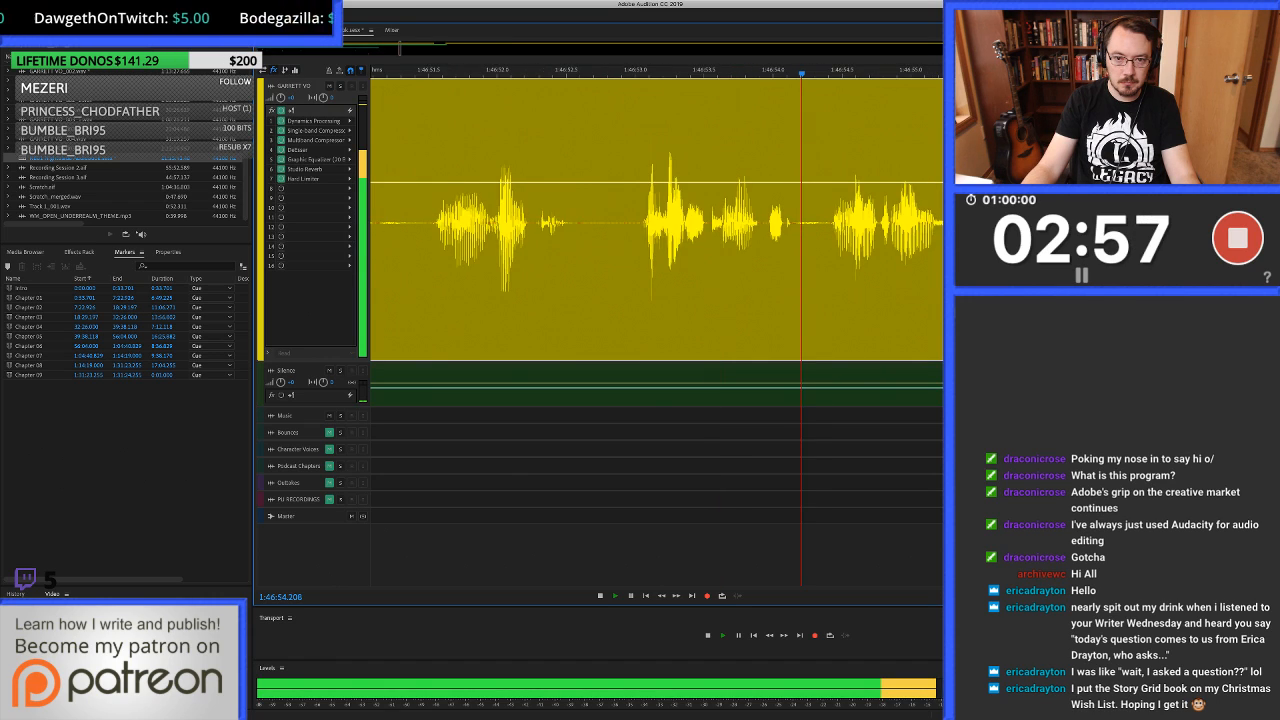
{"action": "key", "text": "minus"}
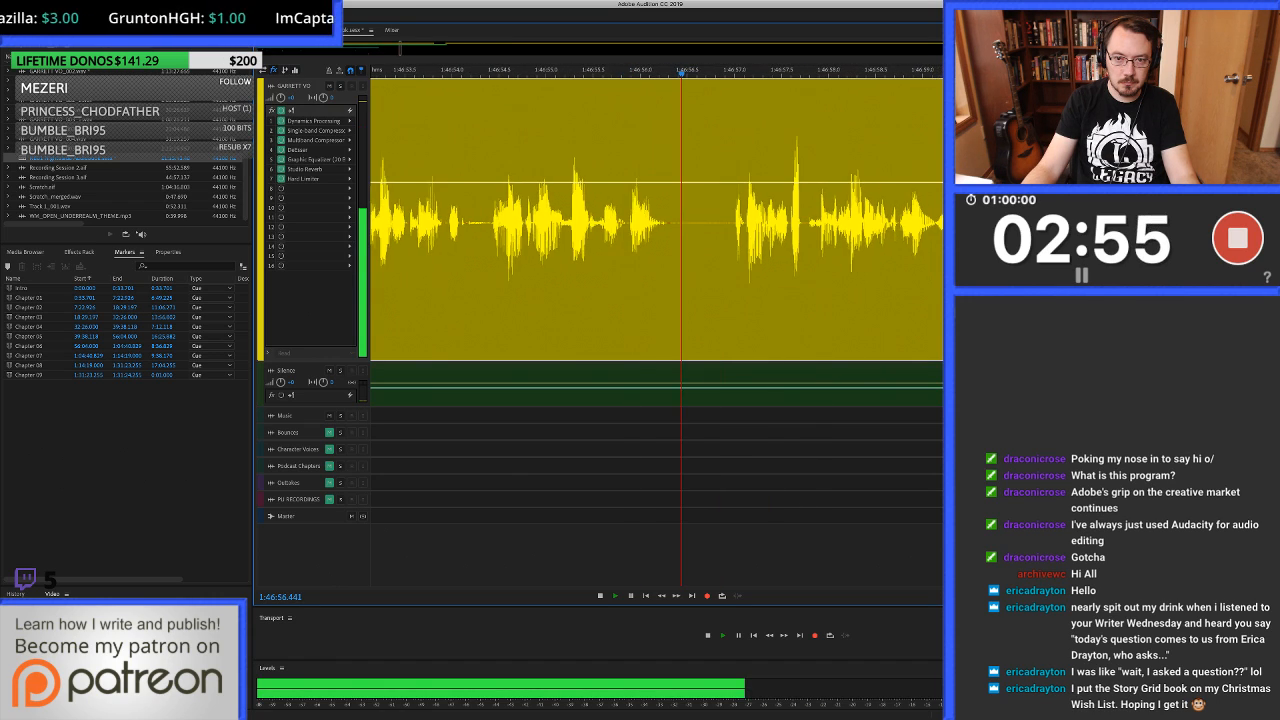
{"action": "key", "text": "minus"}
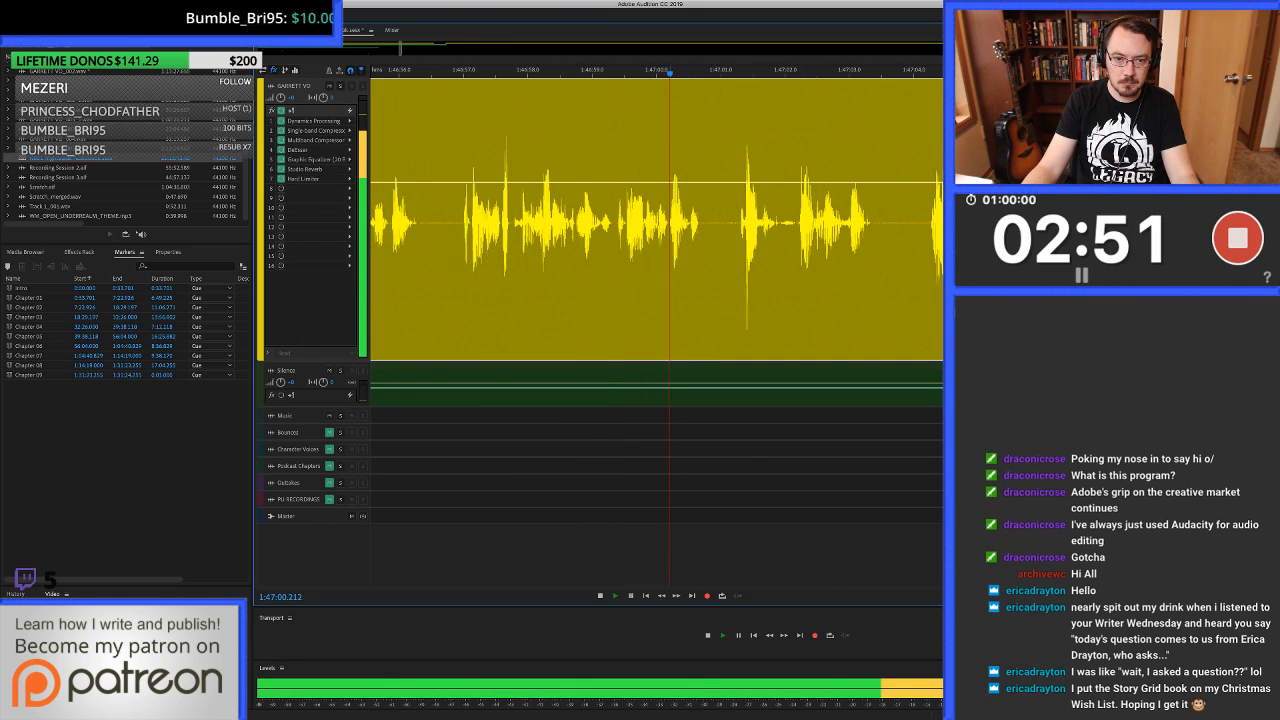
Listen to the voice-over around 1:47:04 and 1:47:20 to locate the start and end of the unwanted take.
{"action": "left_click", "coordinate": [597, 72]}
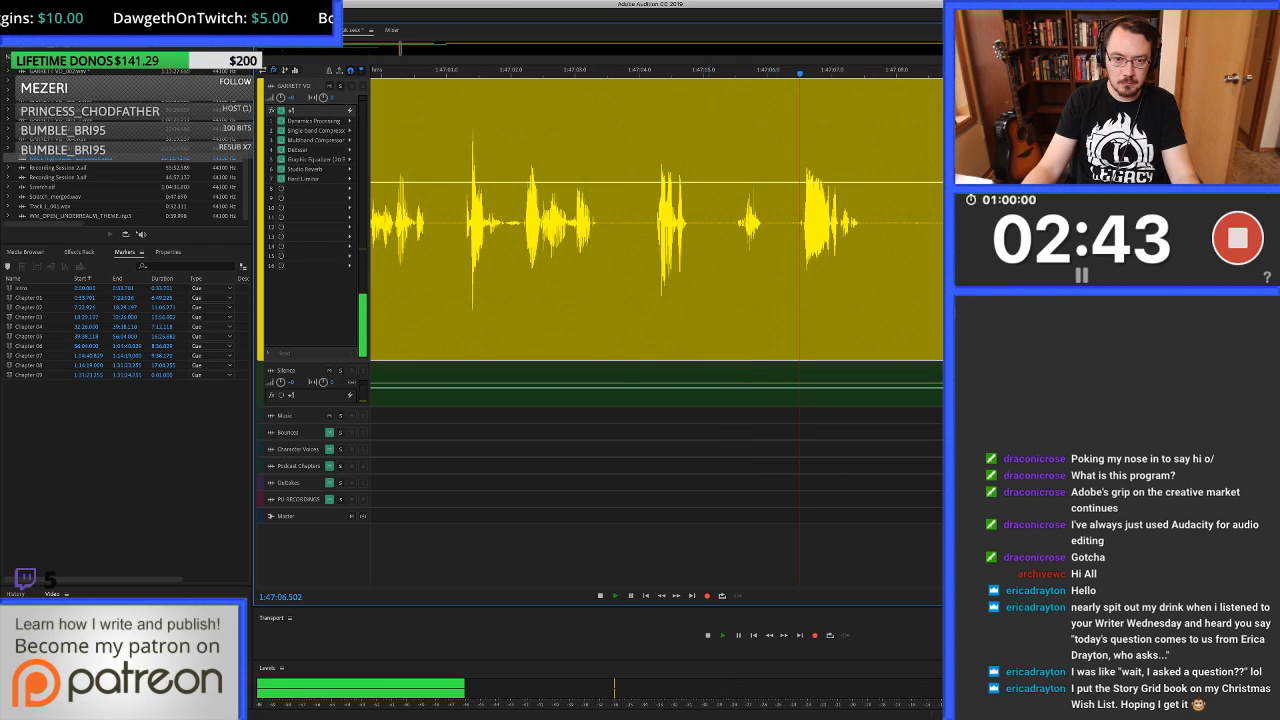
{"action": "key", "text": "space"}
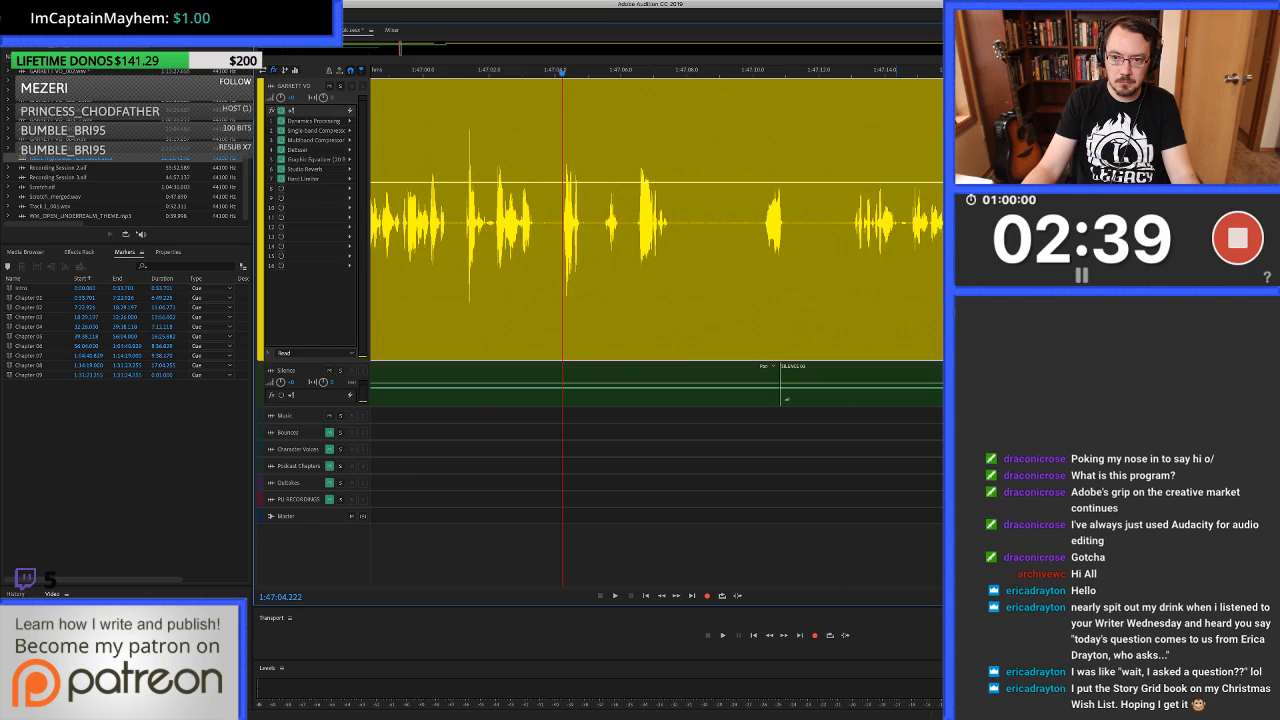
{"action": "key", "text": "space"}
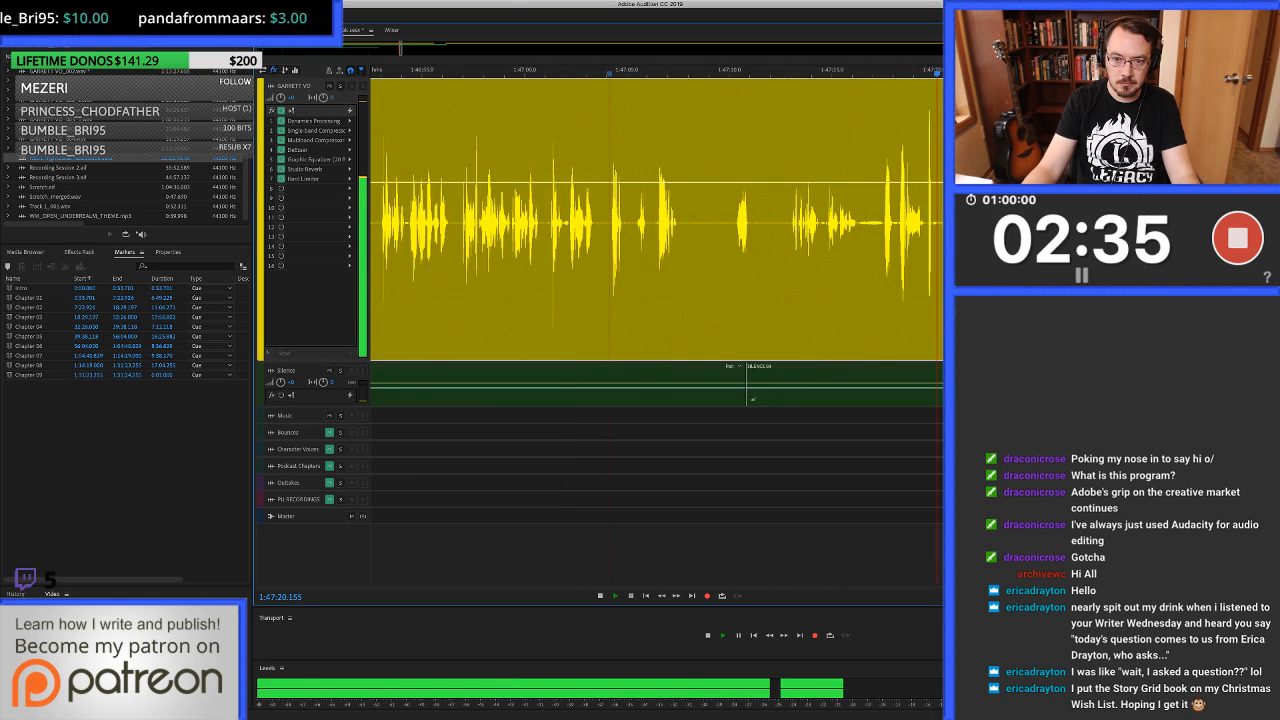
{"action": "key", "text": "space"}
{"action": "left_click", "coordinate": [880, 223], "text": "shift"}
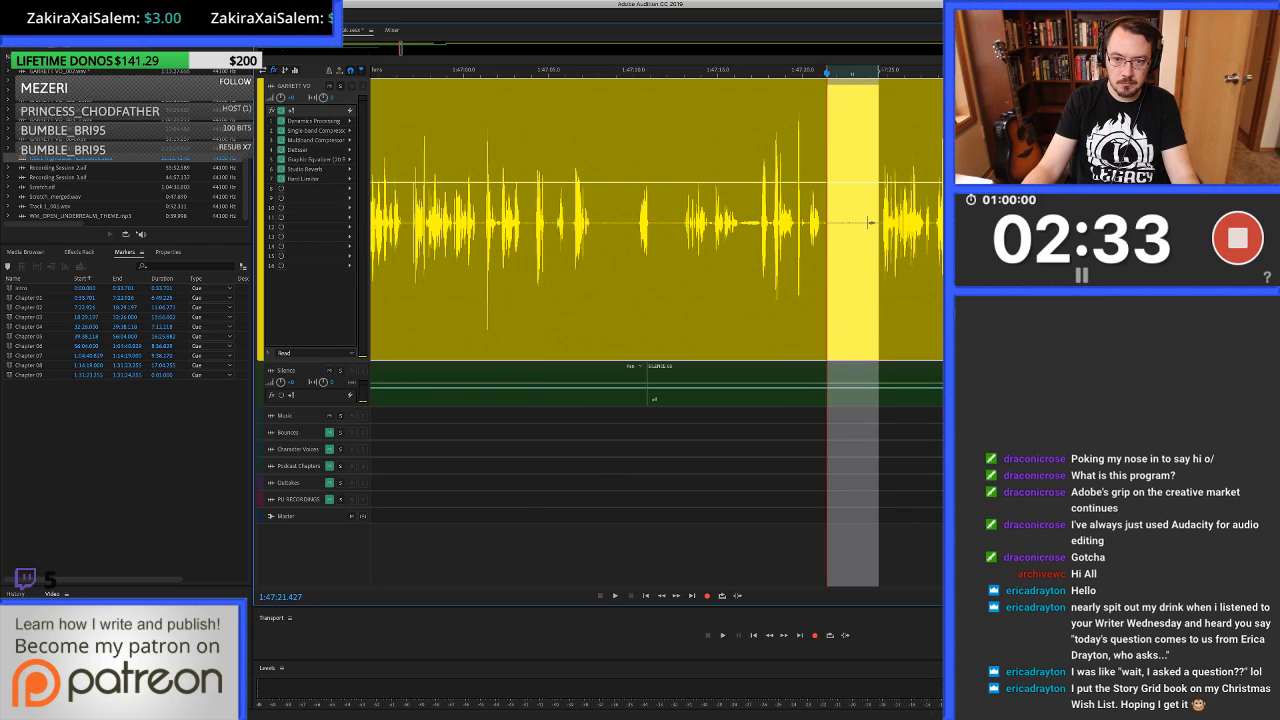
{"action": "left_click", "coordinate": [870, 222]}
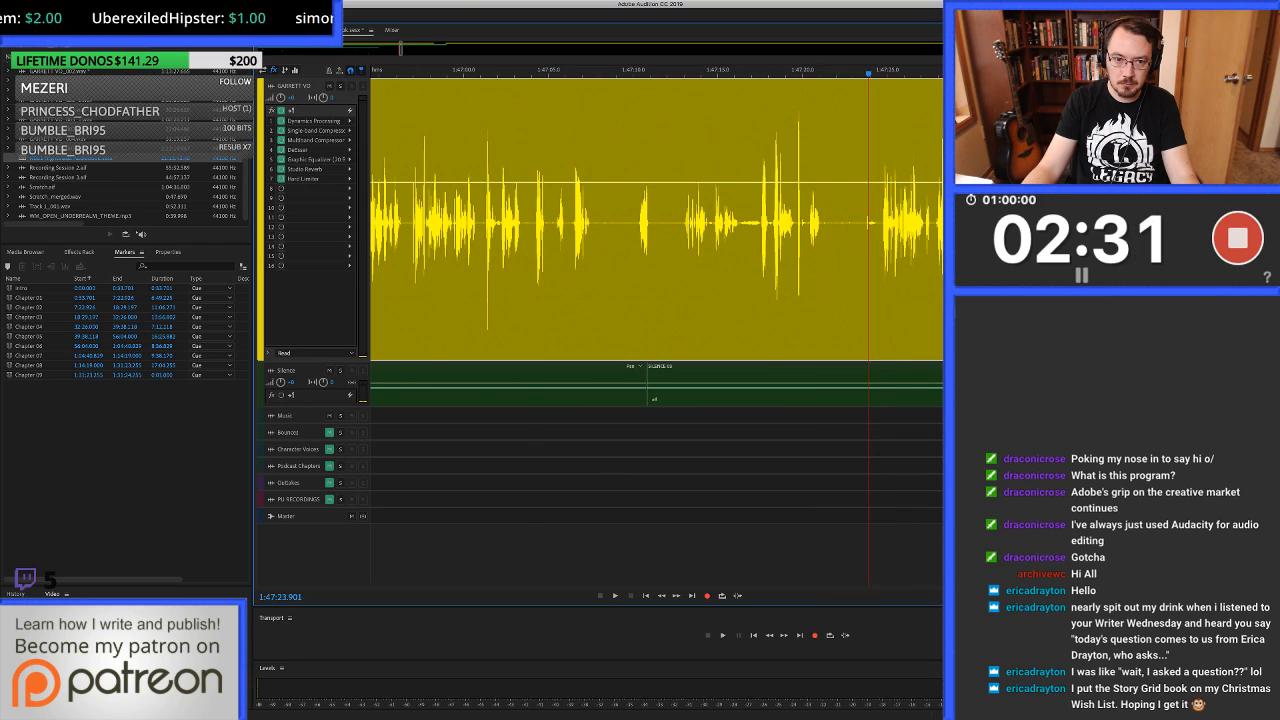
Replay the voice-over from about 1:47:01 and split the clip at 1:47:04.184.
{"action": "left_click", "coordinate": [488, 222]}
{"action": "key", "text": "space"}
{"action": "scroll", "coordinate": [500, 222], "scroll_direction": "up", "scroll_amount": 5}
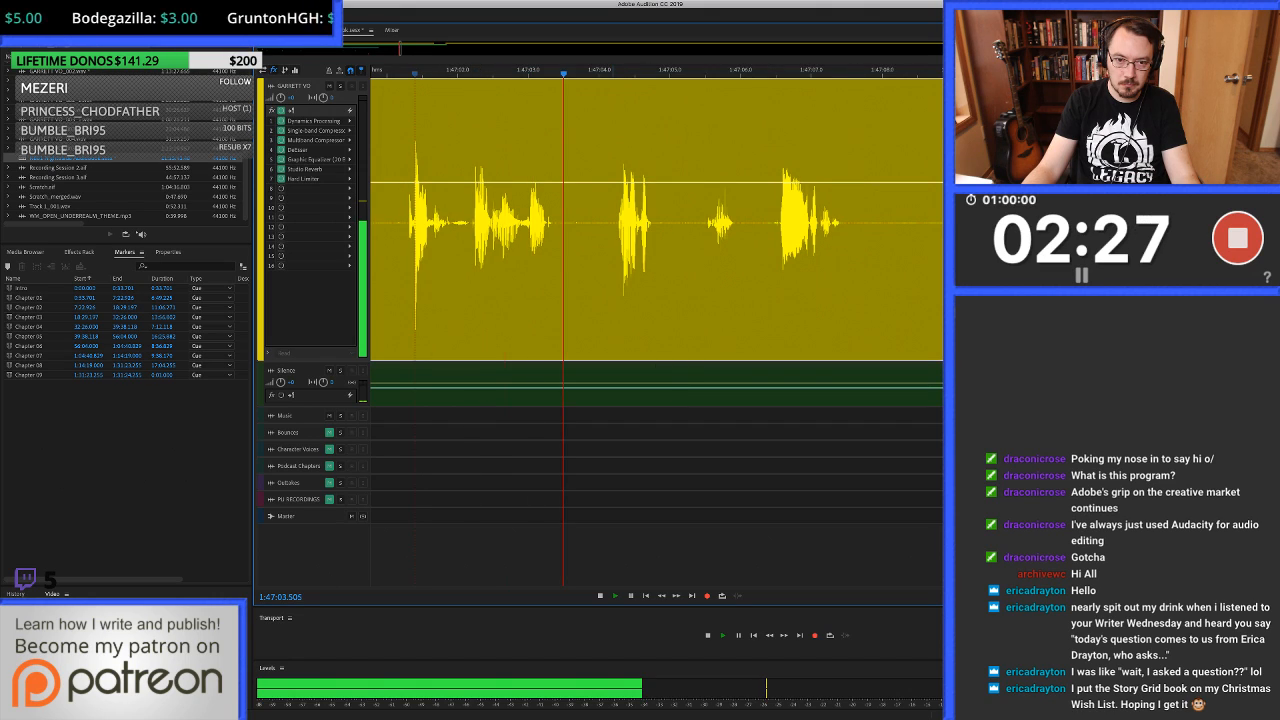
{"action": "key", "text": "space"}
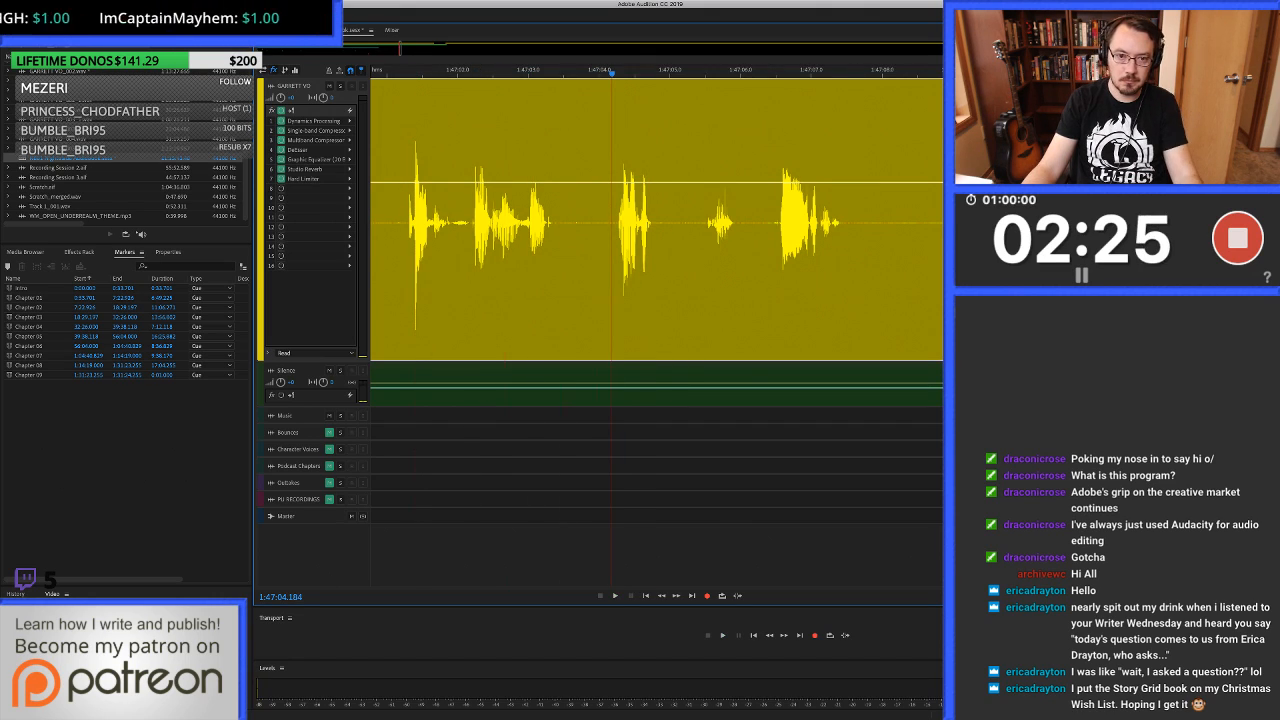
{"action": "key", "text": "super+k"}
Ripple delete the unwanted take in the voice-over clip from 1:47:04.184 to about 1:47:24.
{"action": "scroll", "coordinate": [751, 222], "scroll_direction": "down", "scroll_amount": 4}
{"action": "scroll", "coordinate": [751, 222], "scroll_direction": "right", "scroll_amount": 3}
{"action": "left_click", "coordinate": [984, 222]}
{"action": "key", "text": "space"}
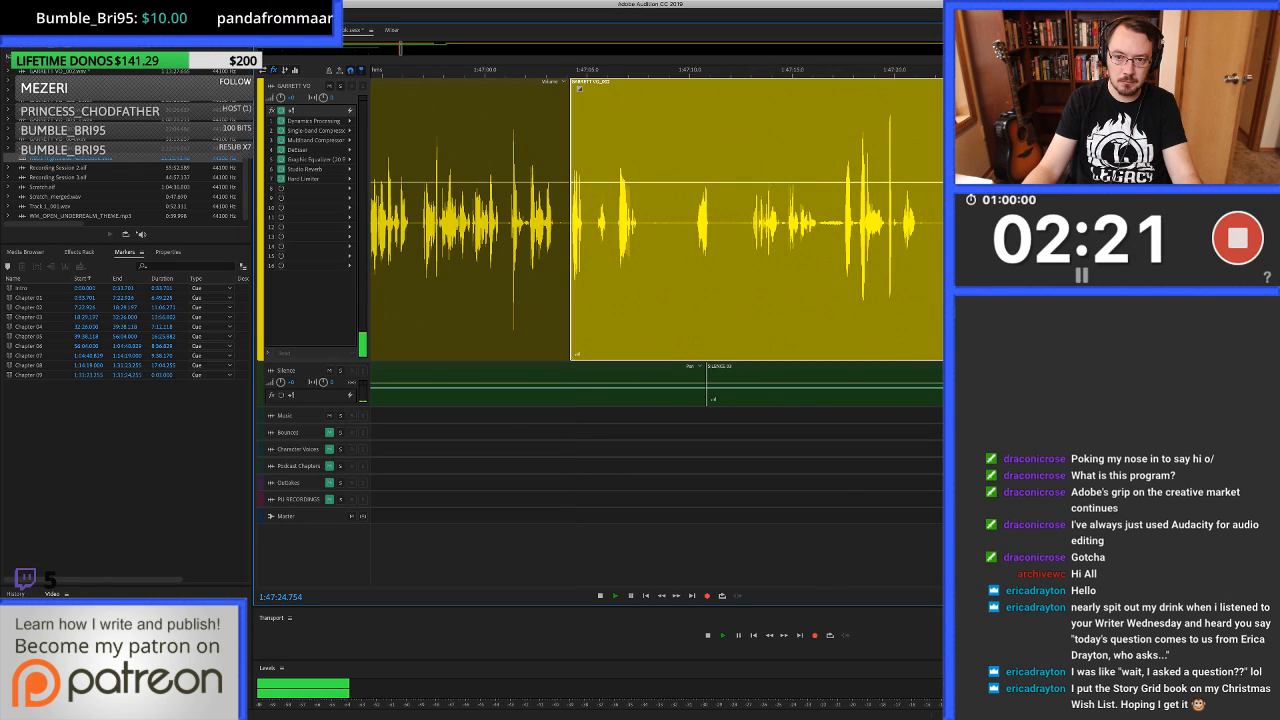
{"action": "key", "text": "space"}
{"action": "left_click_drag", "start_coordinate": [987, 222], "coordinate": [571, 222]}
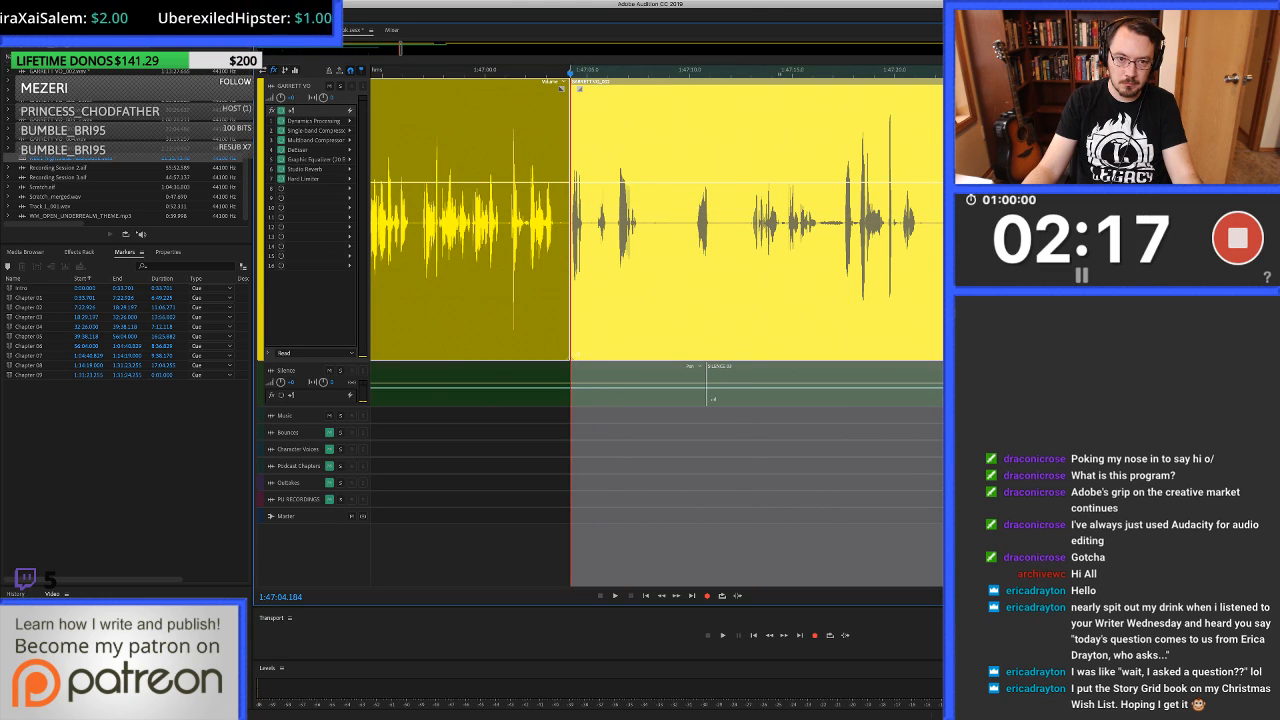
{"action": "key", "text": "shift+BackSpace"}
Listen to the end of the earlier voice-over clip and trim its out-point to 1:47:03.601.
{"action": "scroll", "coordinate": [571, 222], "scroll_direction": "up", "scroll_amount": 5}
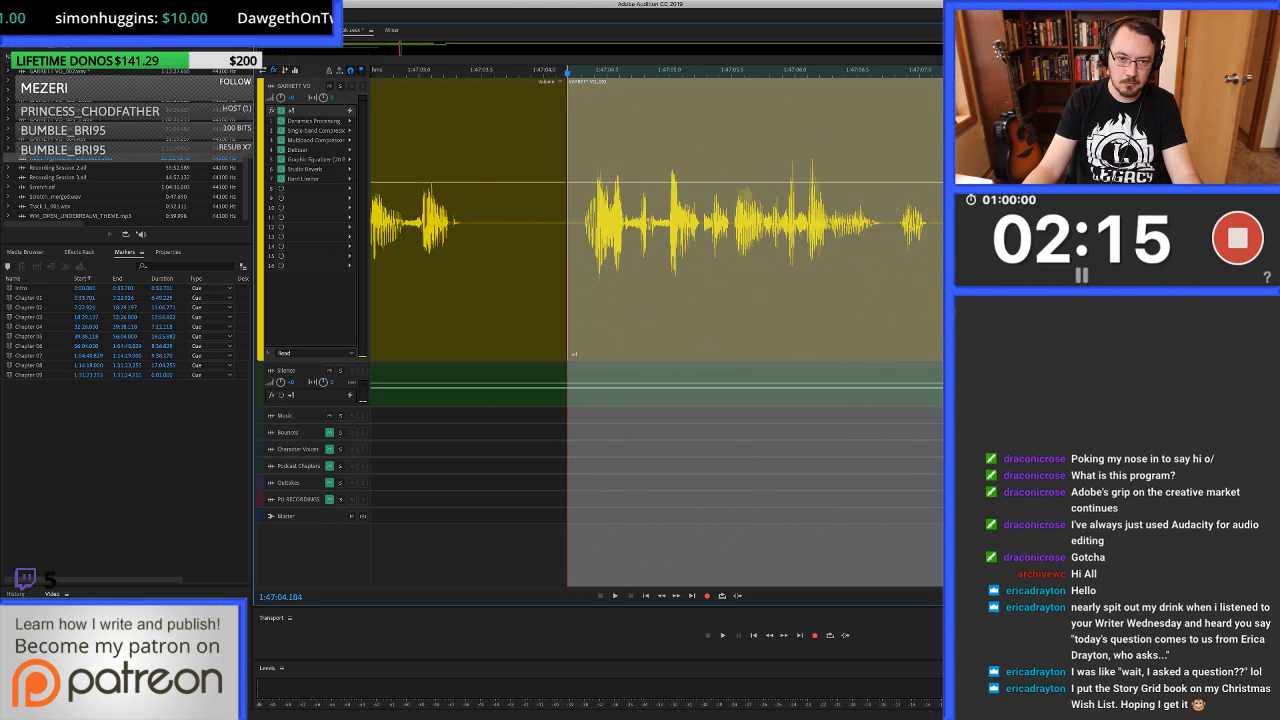
{"action": "scroll", "coordinate": [571, 222], "scroll_direction": "left", "scroll_amount": 3}
{"action": "left_click", "coordinate": [467, 222]}
{"action": "key", "text": "space"}
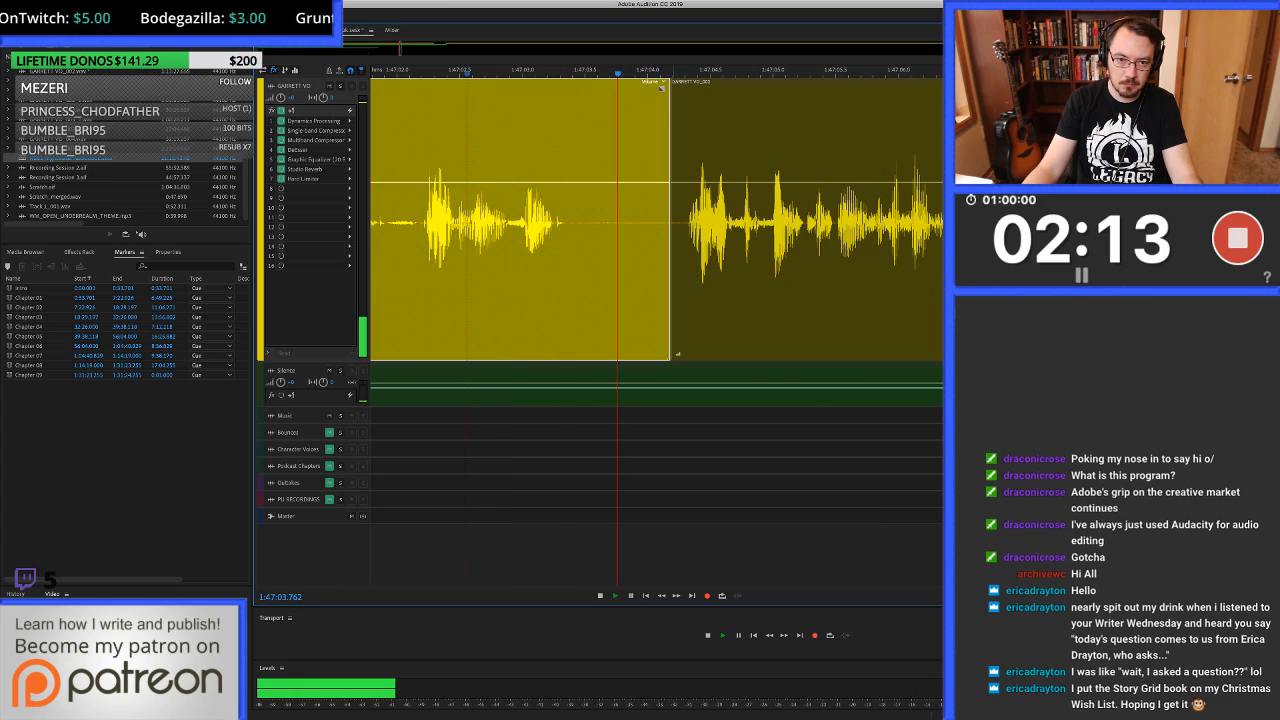
{"action": "key", "text": "space"}
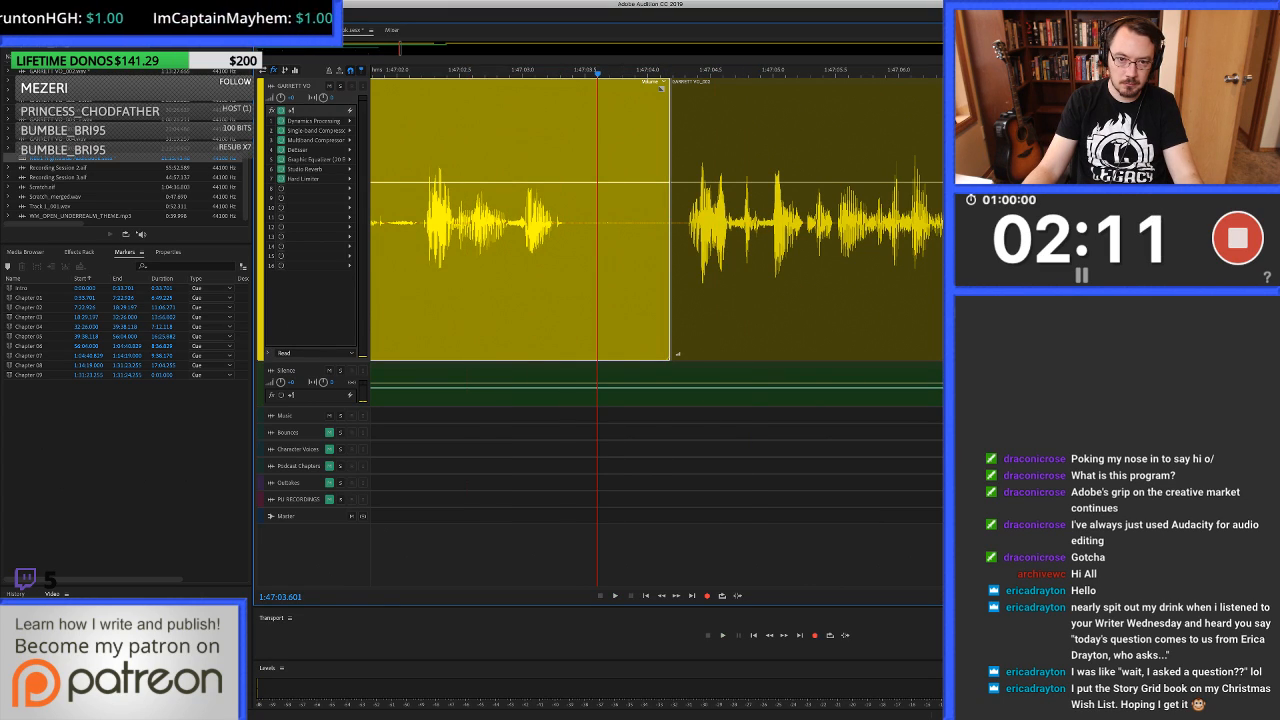
{"action": "key", "text": "alt+bracketright"}
Fill the gap from 1:47:03.451 on the voice-over track with room tone copied from the Silence track, overlapping both clips.
{"action": "left_click_drag", "start_coordinate": [579, 220], "coordinate": [684, 219]}
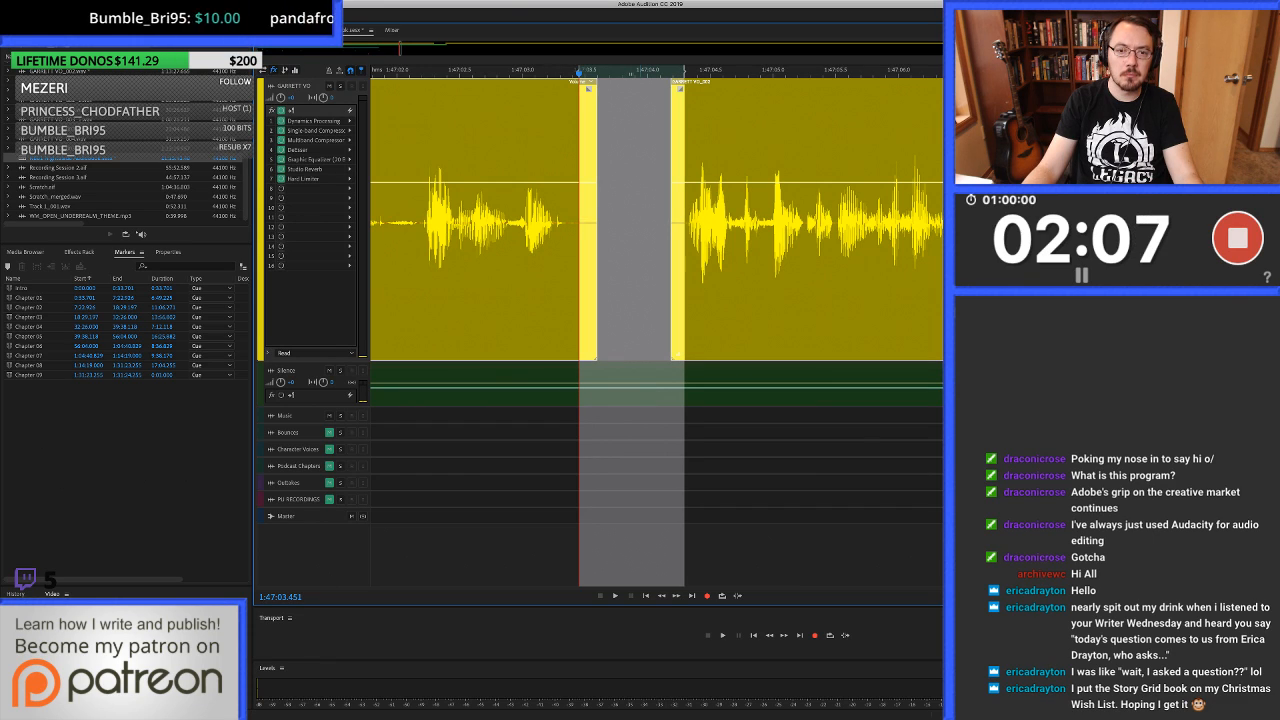
{"action": "key", "text": "alt+Down"}
{"action": "key", "text": "super+c"}
{"action": "key", "text": "super+v"}
{"action": "scroll", "coordinate": [638, 220], "scroll_direction": "down", "scroll_amount": 3}
{"action": "key", "text": "alt+Up"}
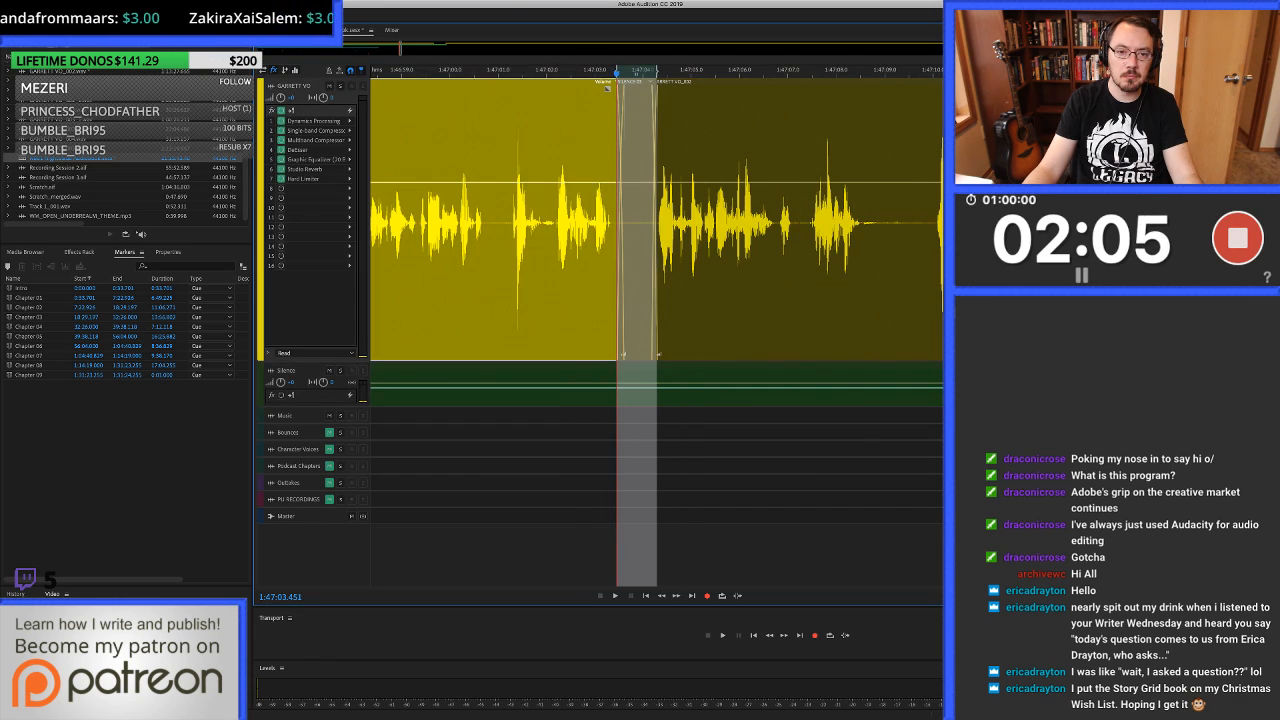
Listen across the edit and ripple delete the phrase from 1:47:04.184 to about 1:47:10 in the following voice-over clip.
{"action": "left_click", "coordinate": [517, 220]}
{"action": "key", "text": "space"}
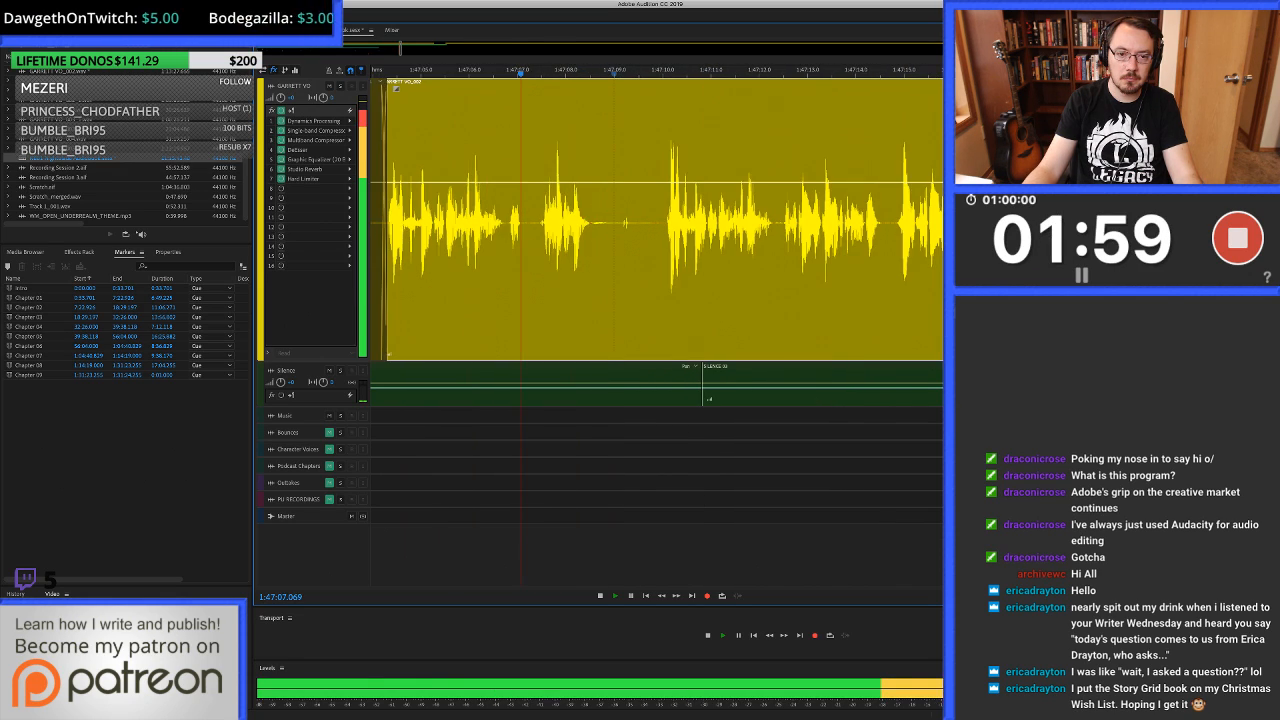
{"action": "key", "text": "space"}
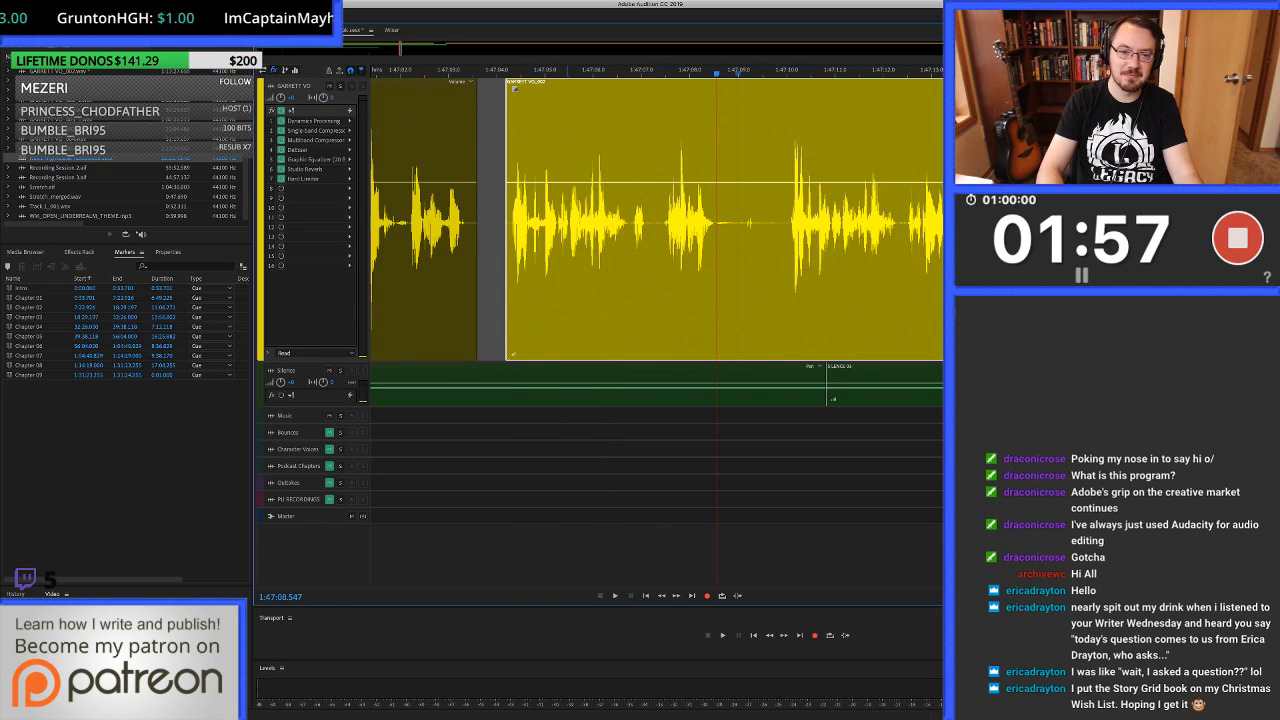
{"action": "left_click", "coordinate": [506, 250]}
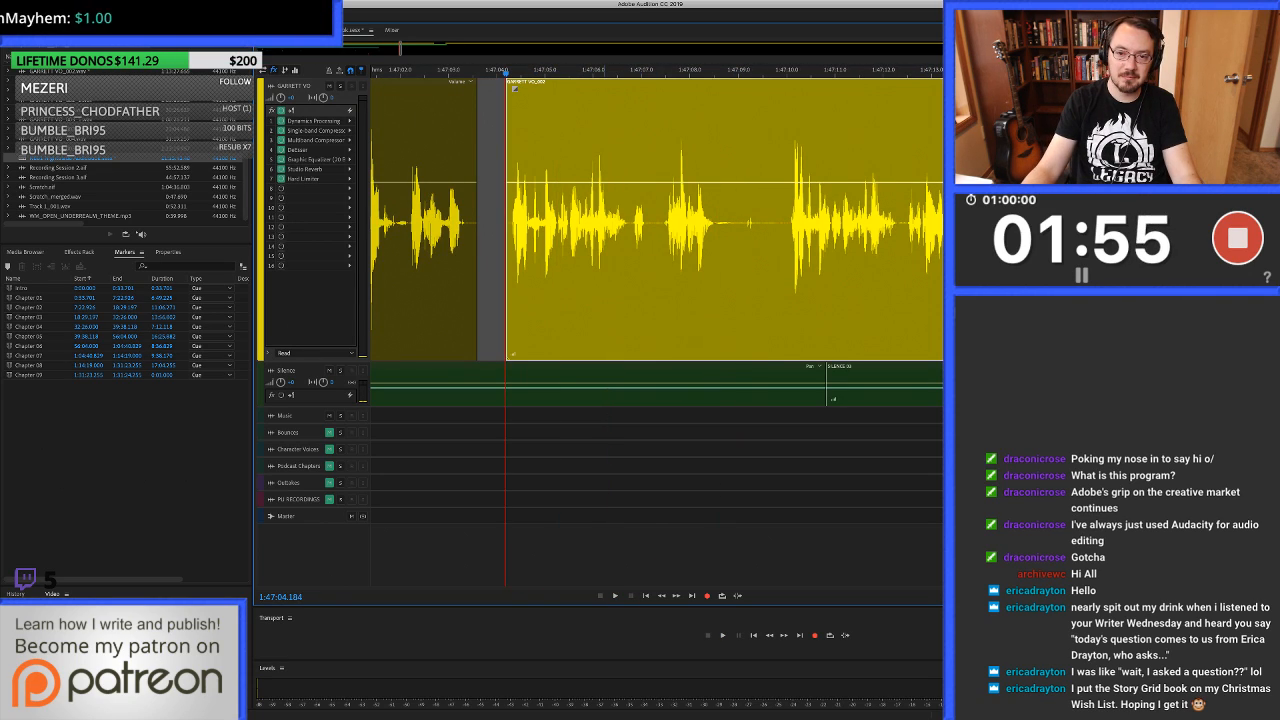
{"action": "left_click_drag", "start_coordinate": [506, 250], "coordinate": [785, 250]}
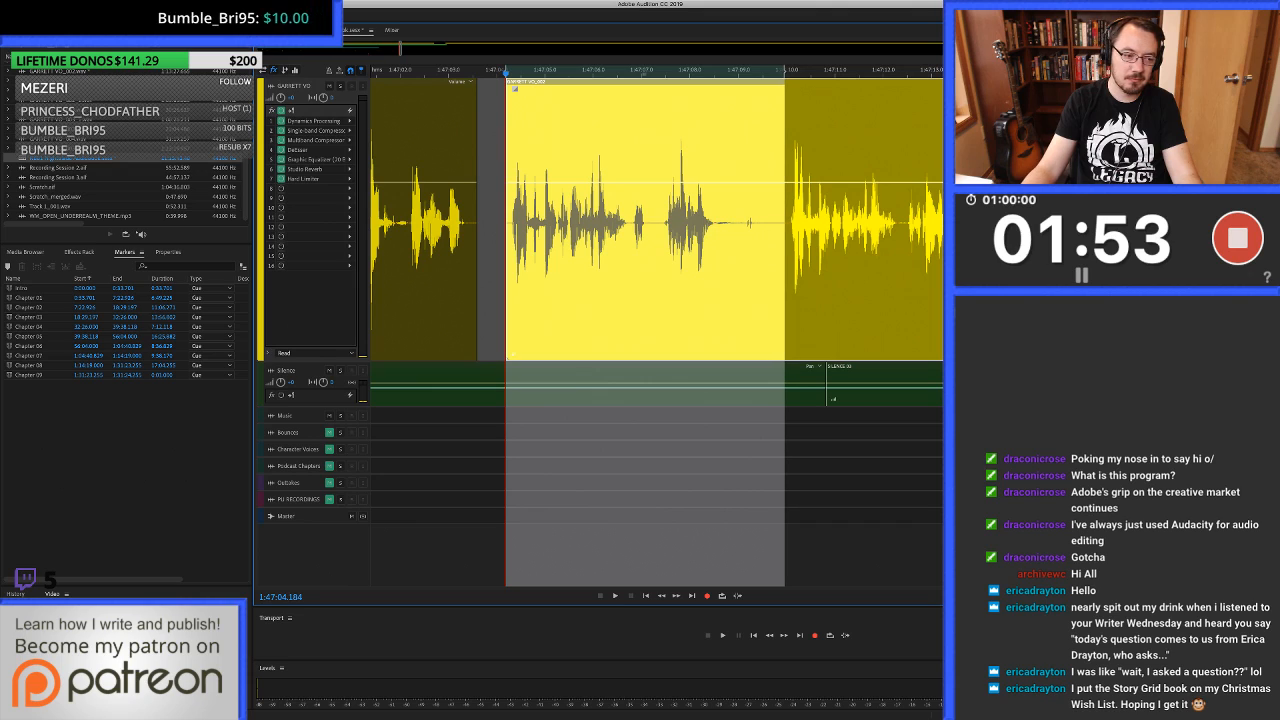
{"action": "key", "text": "shift+BackSpace"}
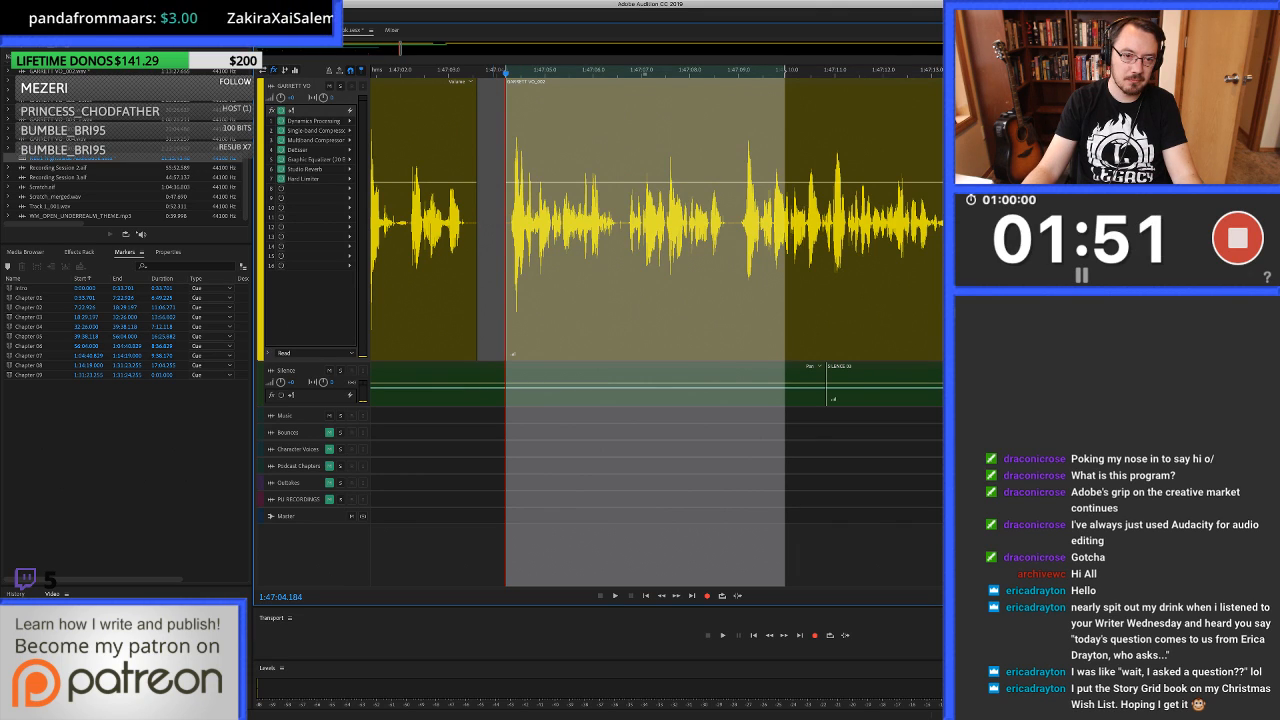
Paste the copied room tone across the gap from 1:47:03.450 into the start of the next voice-over clip.
{"action": "scroll", "coordinate": [490, 250], "scroll_direction": "up", "scroll_amount": 5}
{"action": "left_click_drag", "start_coordinate": [441, 250], "coordinate": [534, 250]}
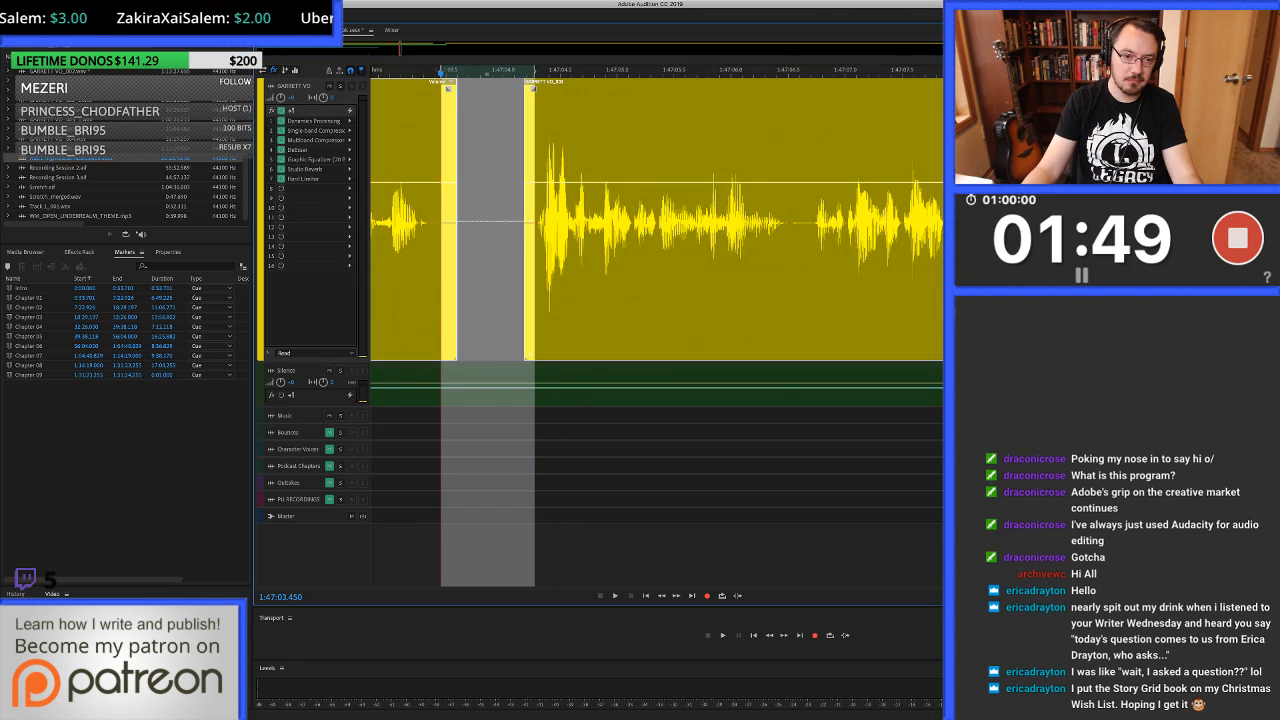
{"action": "key", "text": "super+v"}
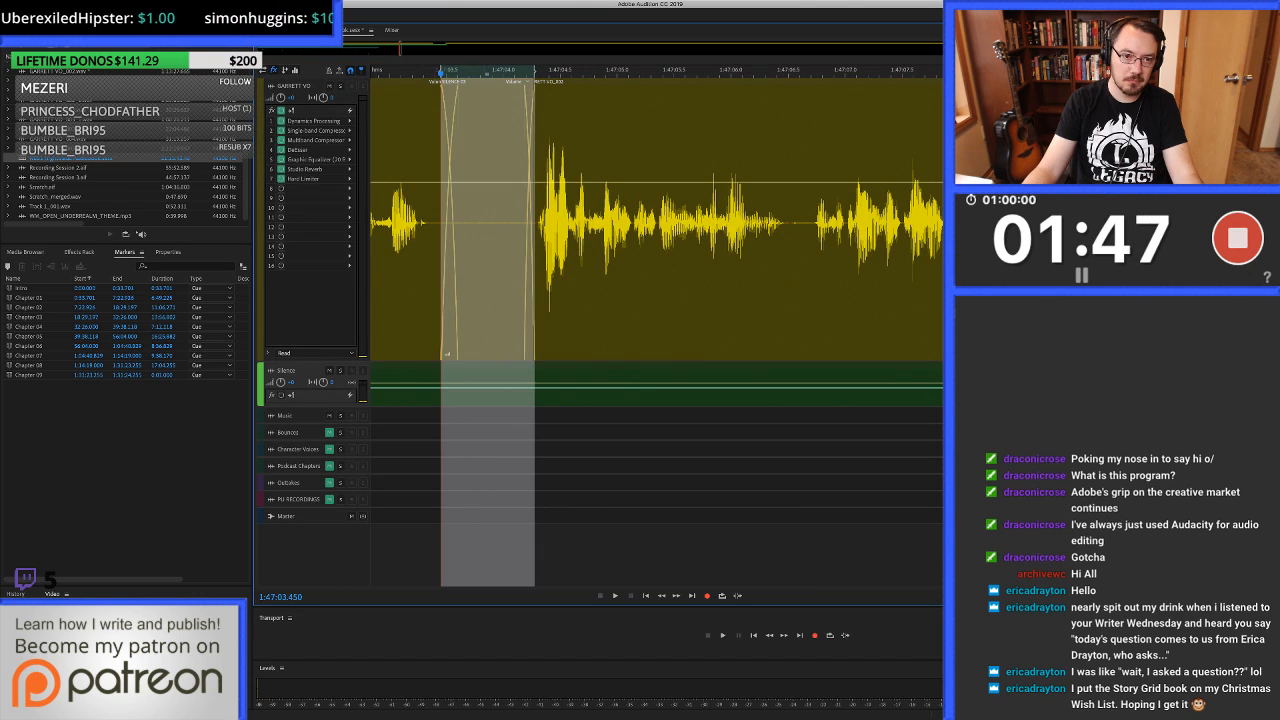
{"action": "scroll", "coordinate": [570, 250], "scroll_direction": "down", "scroll_amount": 2}
{"action": "scroll", "coordinate": [570, 250], "scroll_direction": "down", "scroll_amount": 2}
{"action": "scroll", "coordinate": [570, 250], "scroll_direction": "left", "scroll_amount": 1}
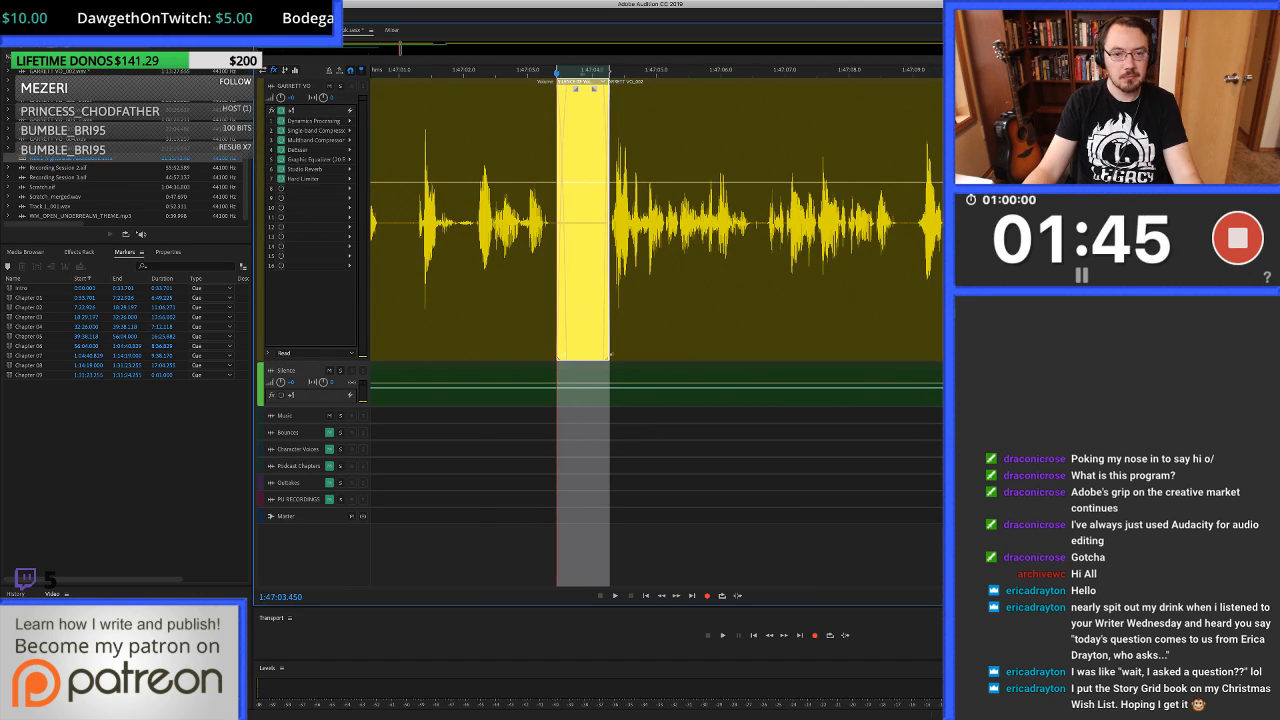
Play from about 1:47:01 to check the new join and listen on to 1:47:16.
{"action": "left_click", "coordinate": [415, 250]}
{"action": "key", "text": "space"}
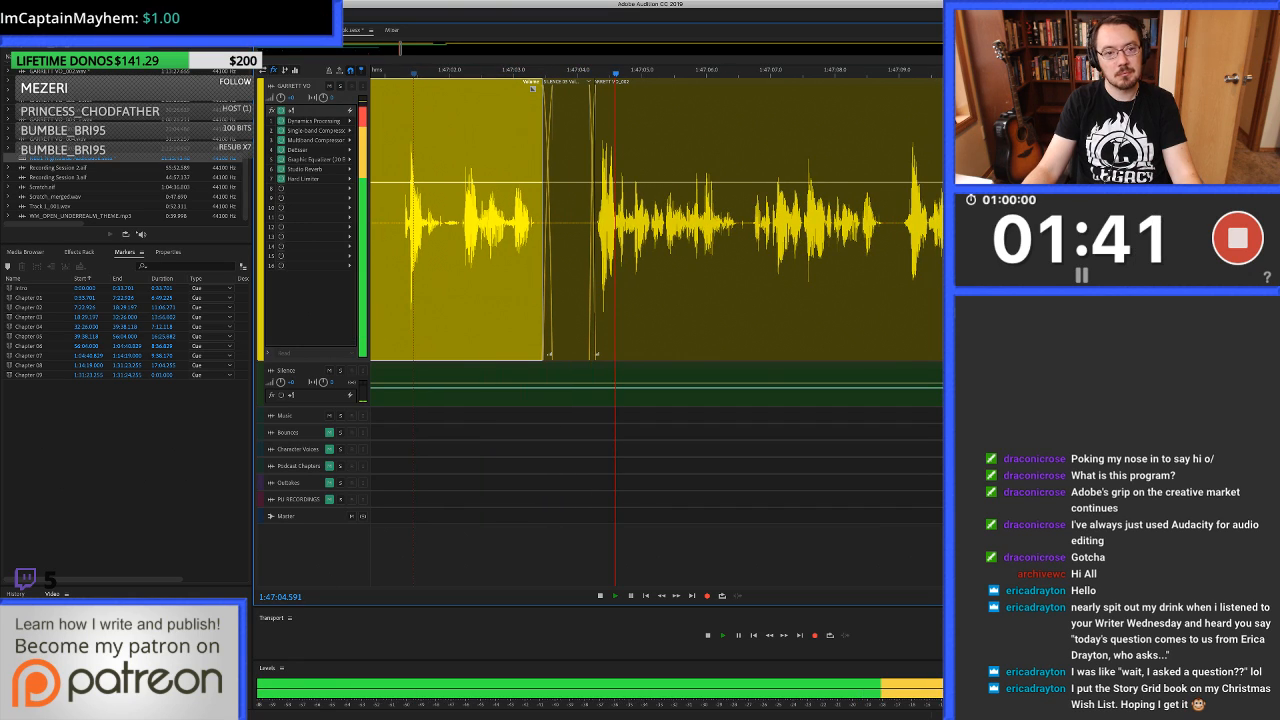
{"action": "left_click", "coordinate": [660, 250]}
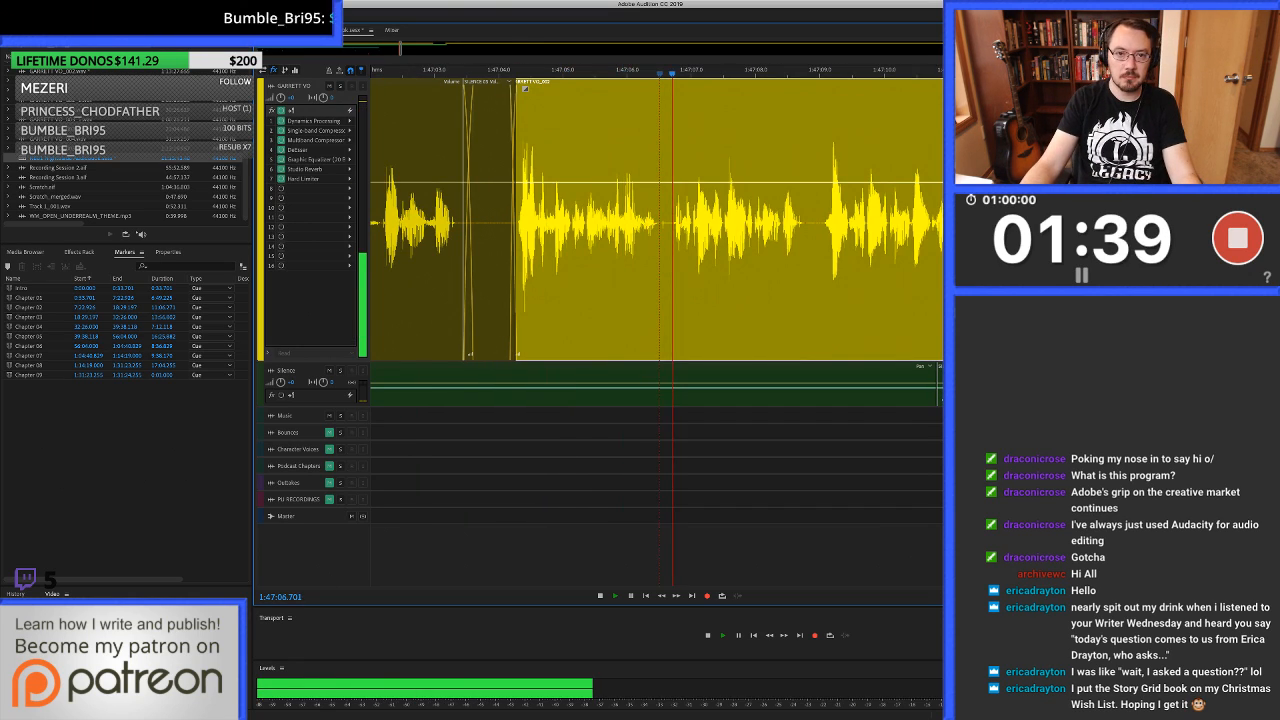
{"action": "scroll", "coordinate": [660, 250], "scroll_direction": "down", "scroll_amount": 1}
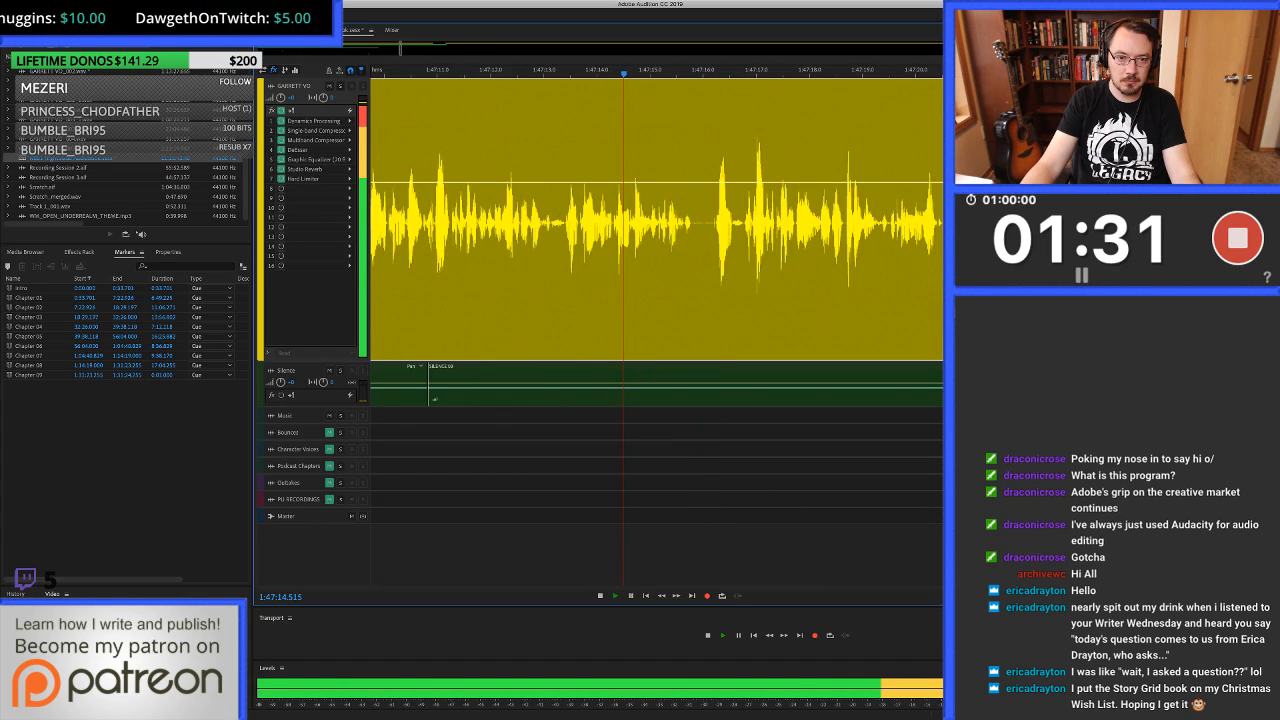
{"action": "key", "text": "space"}
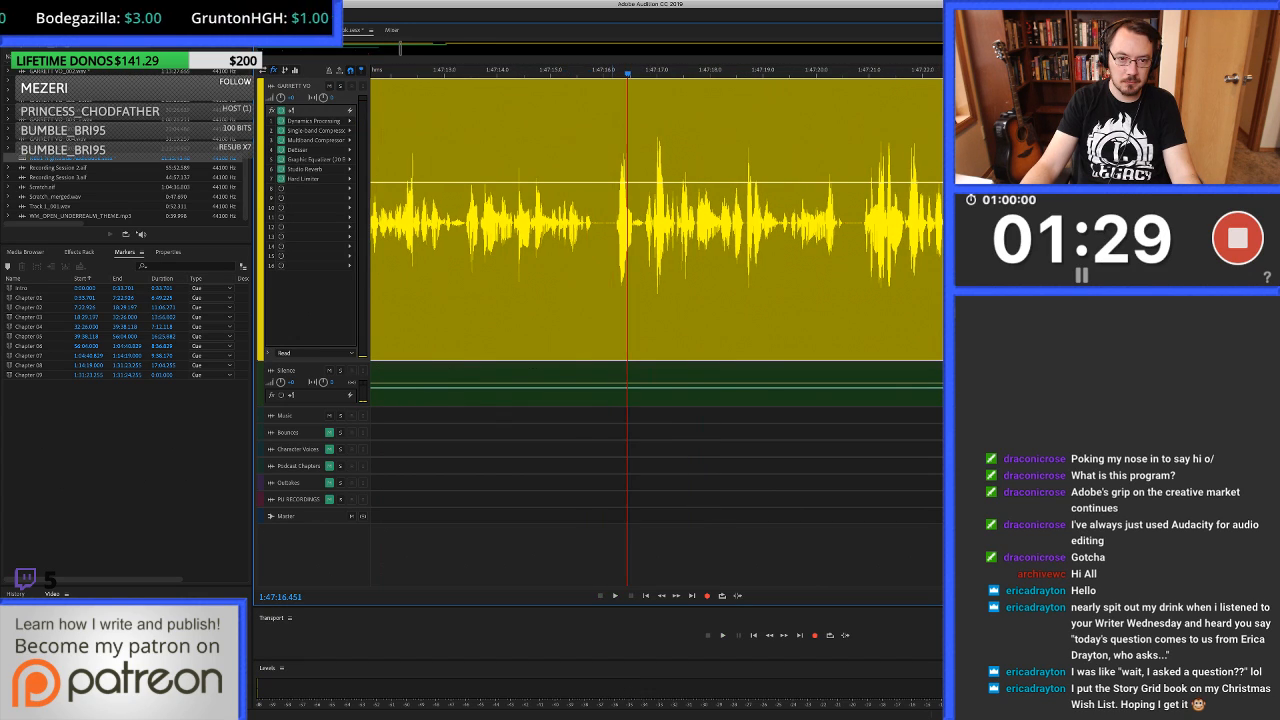
Delete the noise starting at 1:47:16.014 from the voice-over and cover the gap from 1:47:15.889 with room tone from the Silence track.
{"action": "key", "text": "equal"}
{"action": "key", "text": "equal"}
{"action": "key", "text": "equal"}
{"action": "left_click_drag", "start_coordinate": [549, 220], "coordinate": [637, 220]}
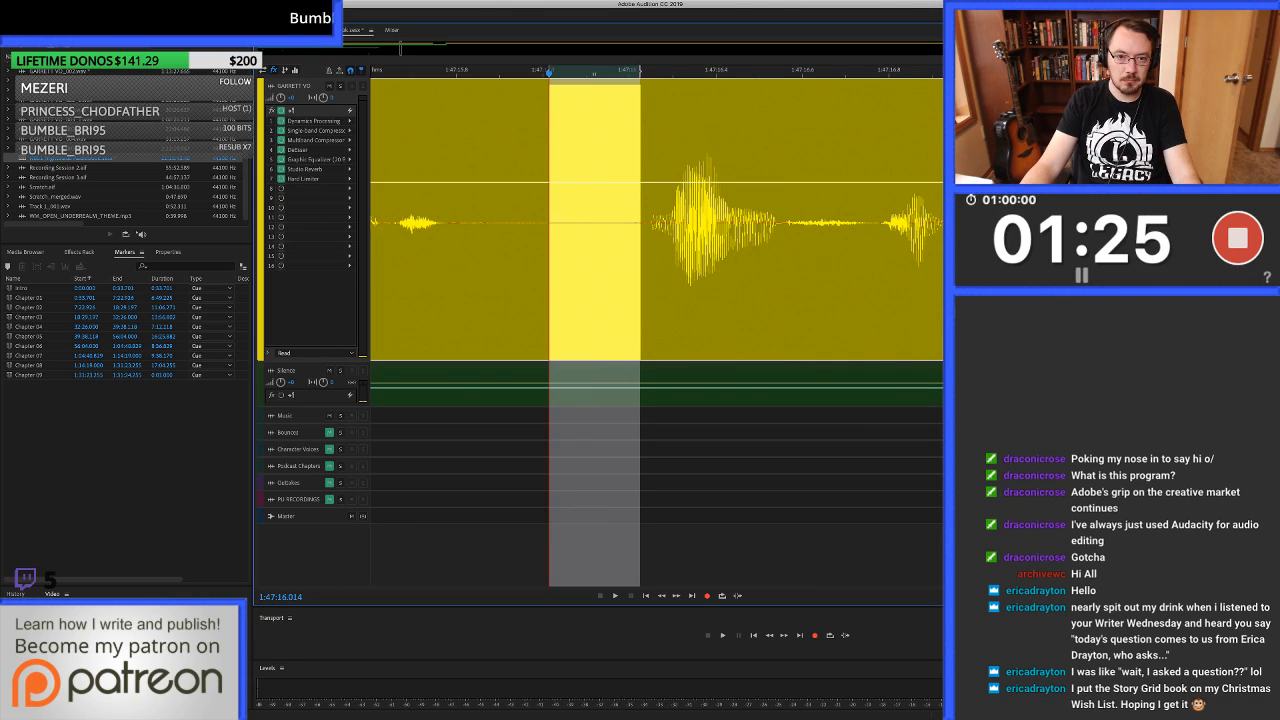
{"action": "key", "text": "Delete"}
{"action": "left_click_drag", "start_coordinate": [495, 290], "coordinate": [648, 290]}
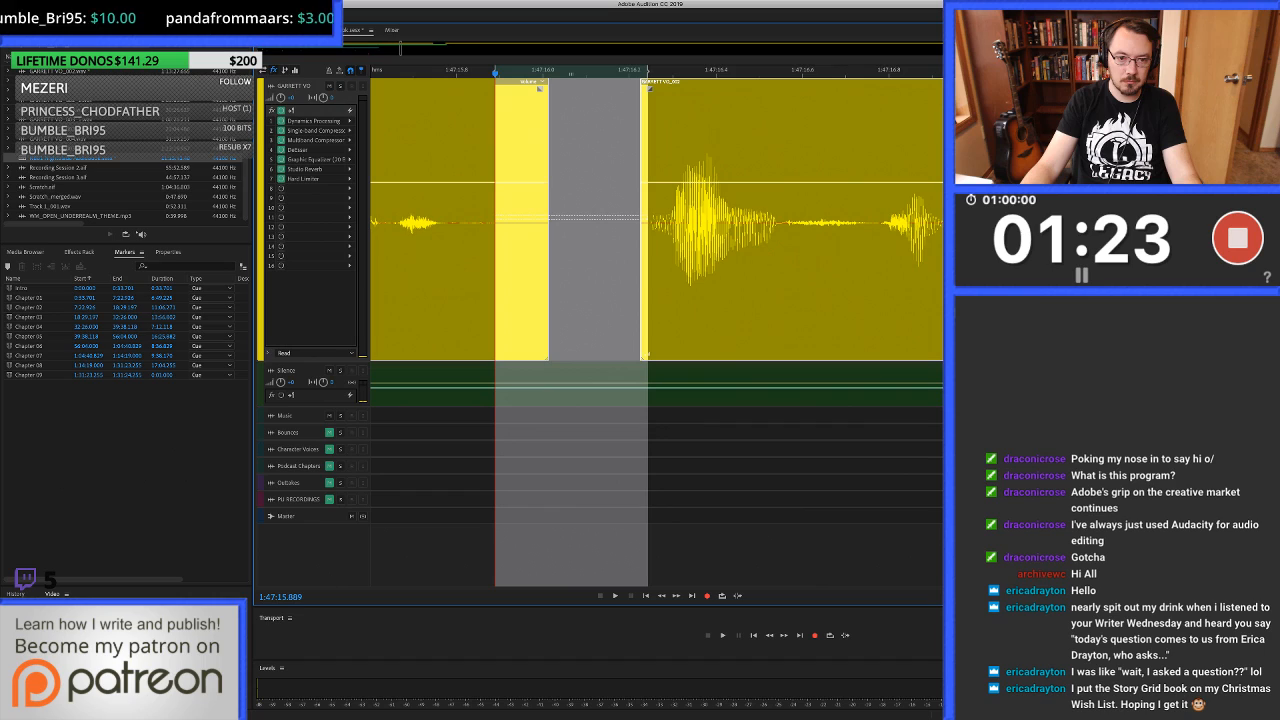
{"action": "left_click_drag", "start_coordinate": [600, 367], "coordinate": [600, 290]}
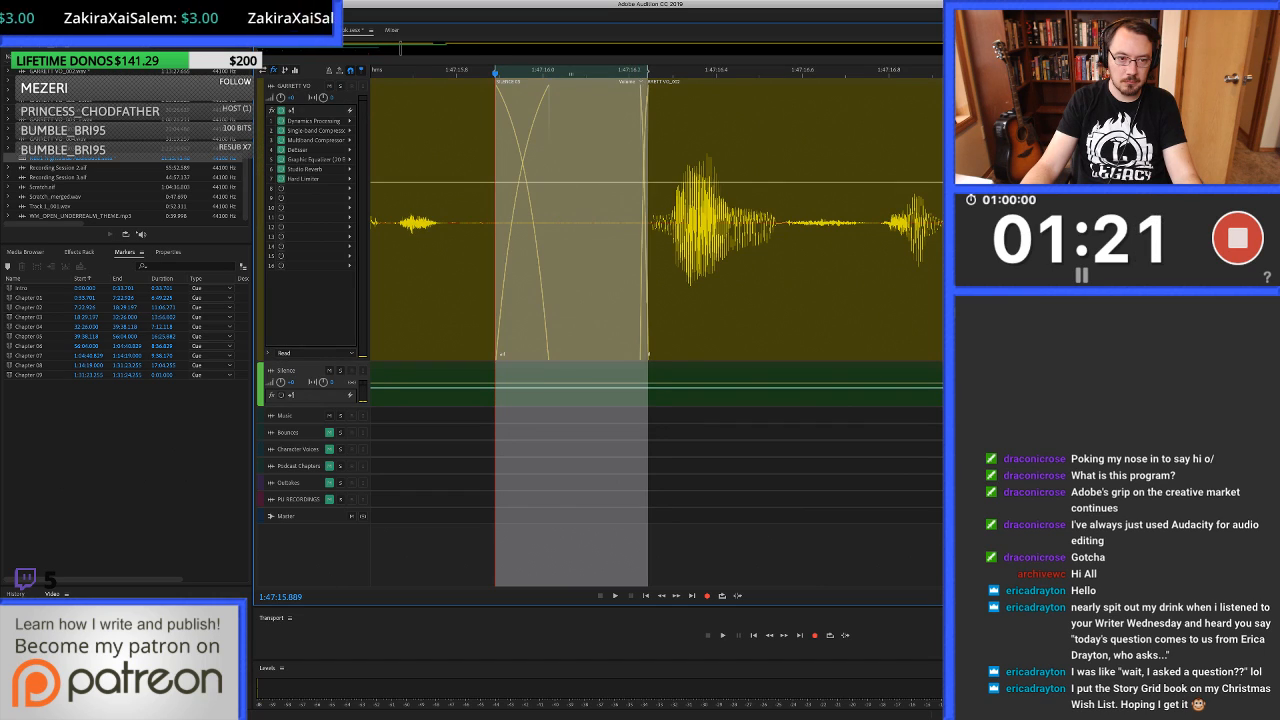
Play from about 1:47:13 across the new room-tone join and listen on to 1:47:38.
{"action": "scroll", "coordinate": [753, 290], "scroll_direction": "down", "scroll_amount": 5}
{"action": "left_click", "coordinate": [687, 88]}
{"action": "key", "text": "space"}
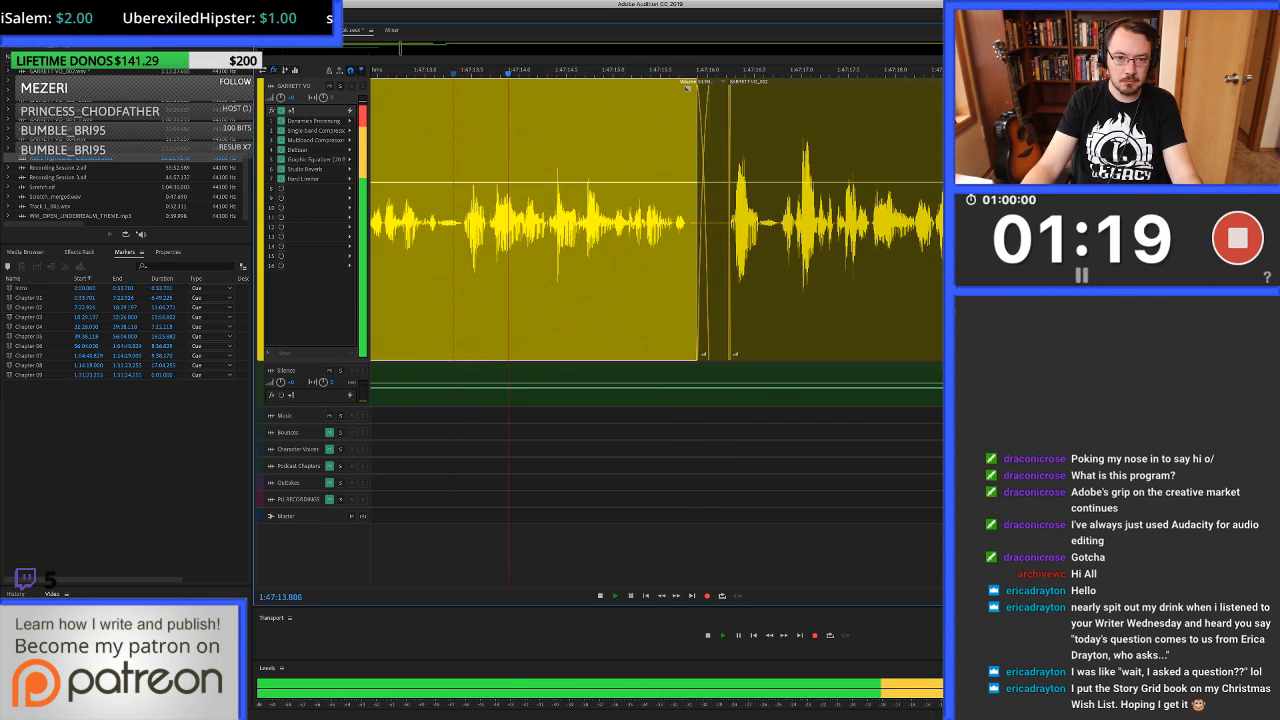
{"action": "scroll", "coordinate": [657, 222], "scroll_direction": "down", "scroll_amount": 3}
{"action": "scroll", "coordinate": [657, 222], "scroll_direction": "right", "scroll_amount": 3}
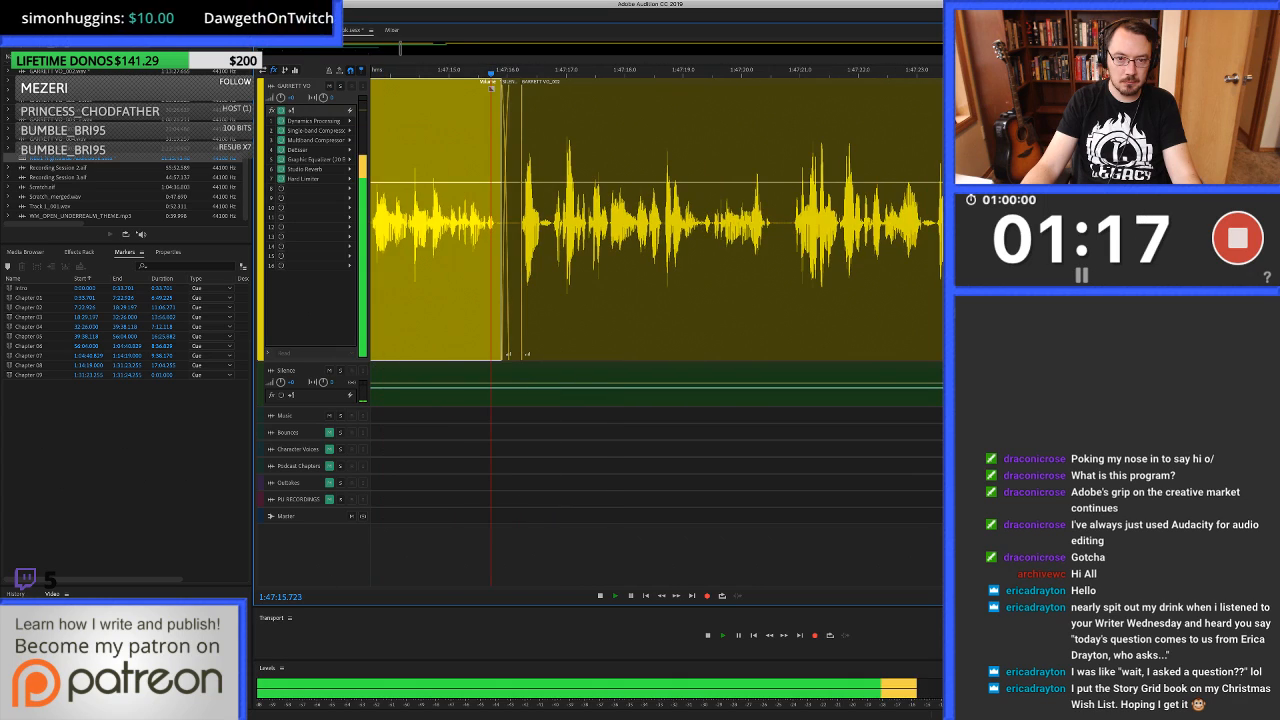
{"action": "scroll", "coordinate": [653, 222], "scroll_direction": "right", "scroll_amount": 2}
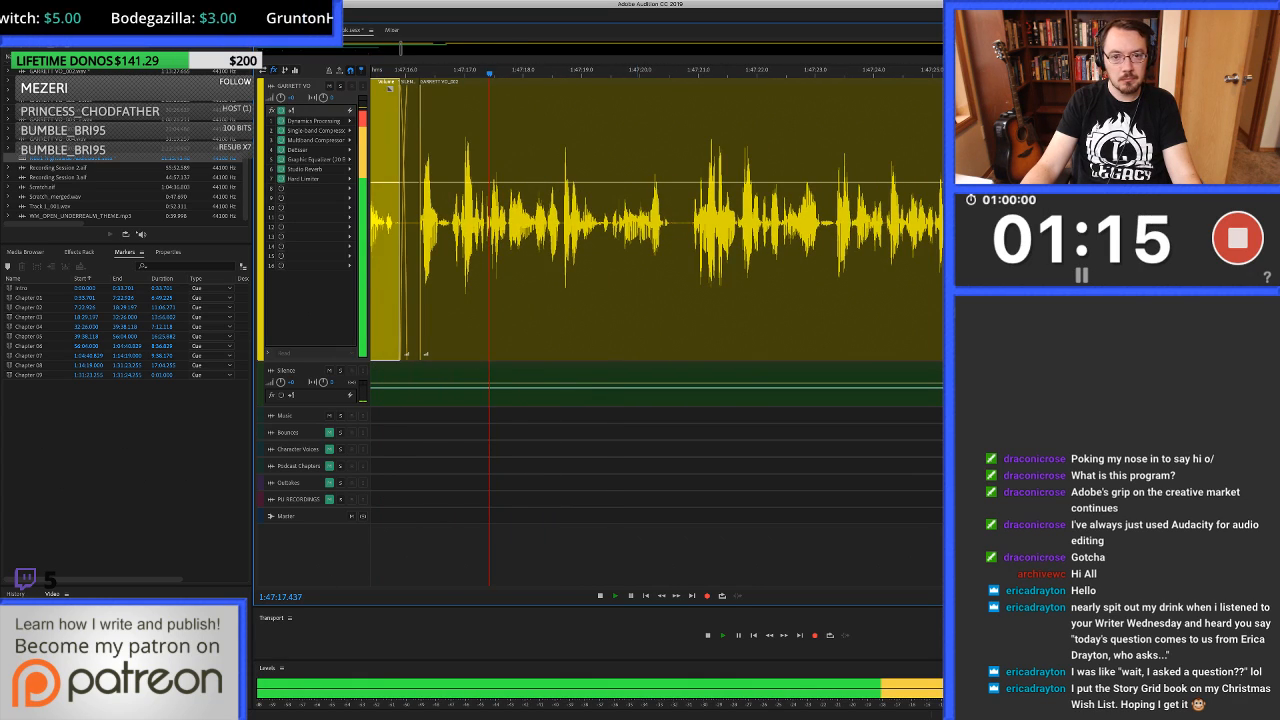
{"action": "left_click", "coordinate": [653, 222]}
{"action": "scroll", "coordinate": [653, 222], "scroll_direction": "right", "scroll_amount": 3}
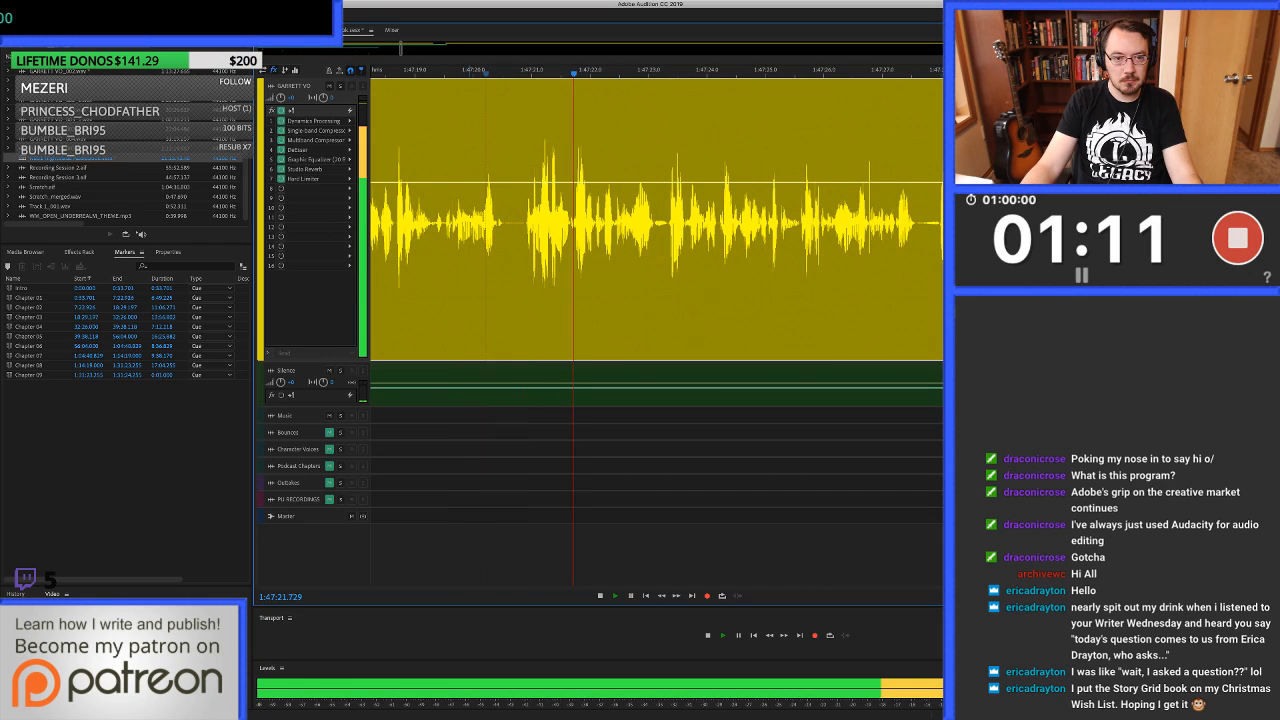
{"action": "left_click", "coordinate": [425, 222]}
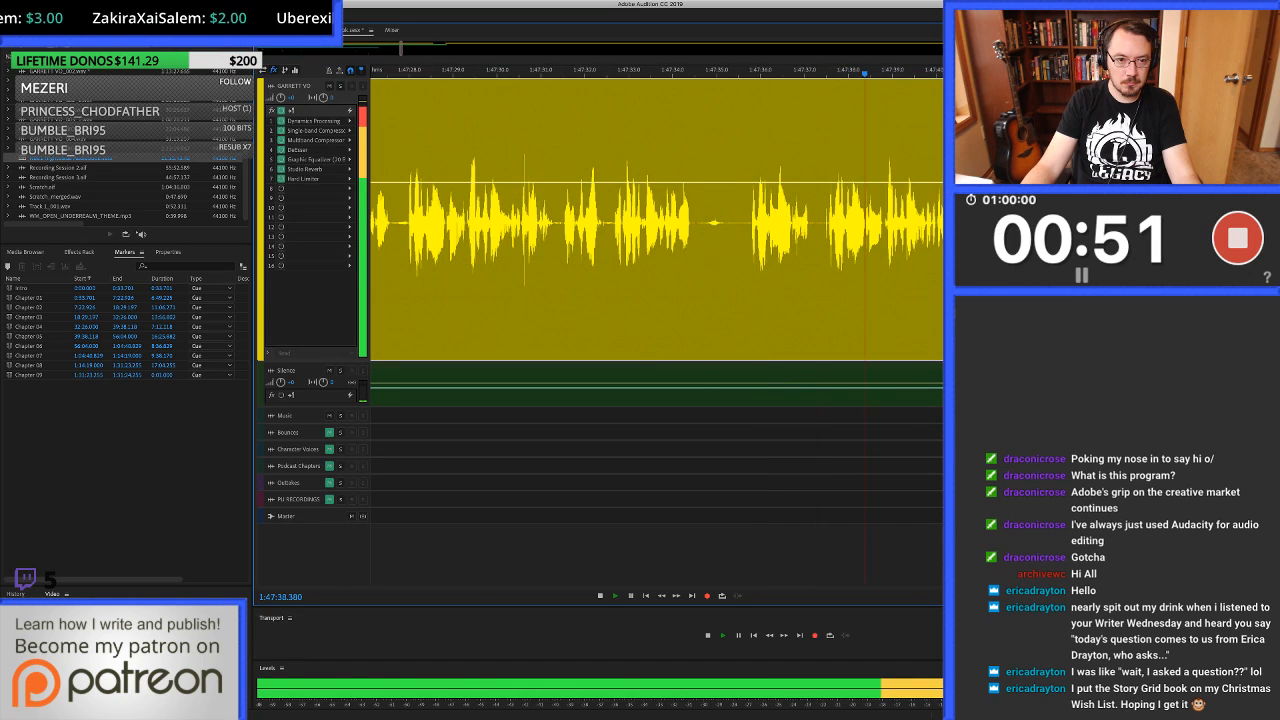
Locate the start of the repeated phrase and split the voice-over clip at 1:47:27.983.
{"action": "left_click", "coordinate": [413, 230]}
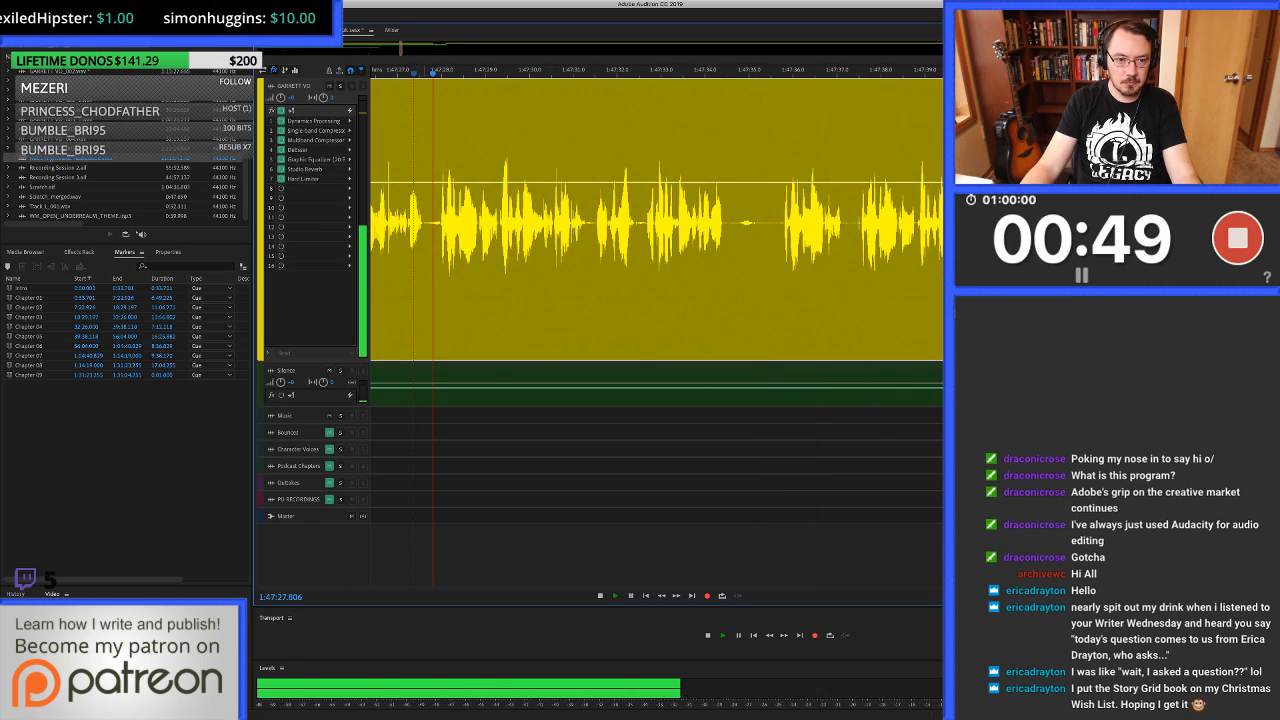
{"action": "key", "text": "space"}
{"action": "left_click", "coordinate": [439, 230]}
{"action": "scroll", "coordinate": [439, 230], "scroll_direction": "up", "scroll_amount": 10}
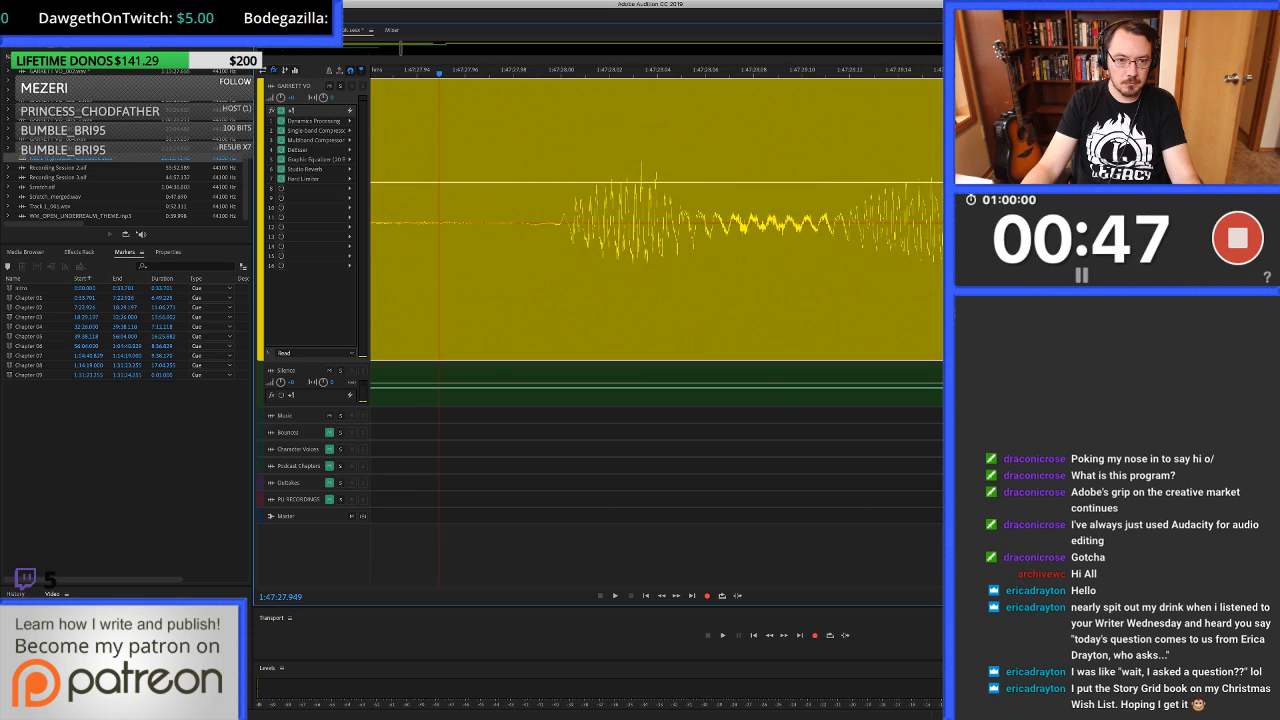
{"action": "left_click", "coordinate": [541, 353]}
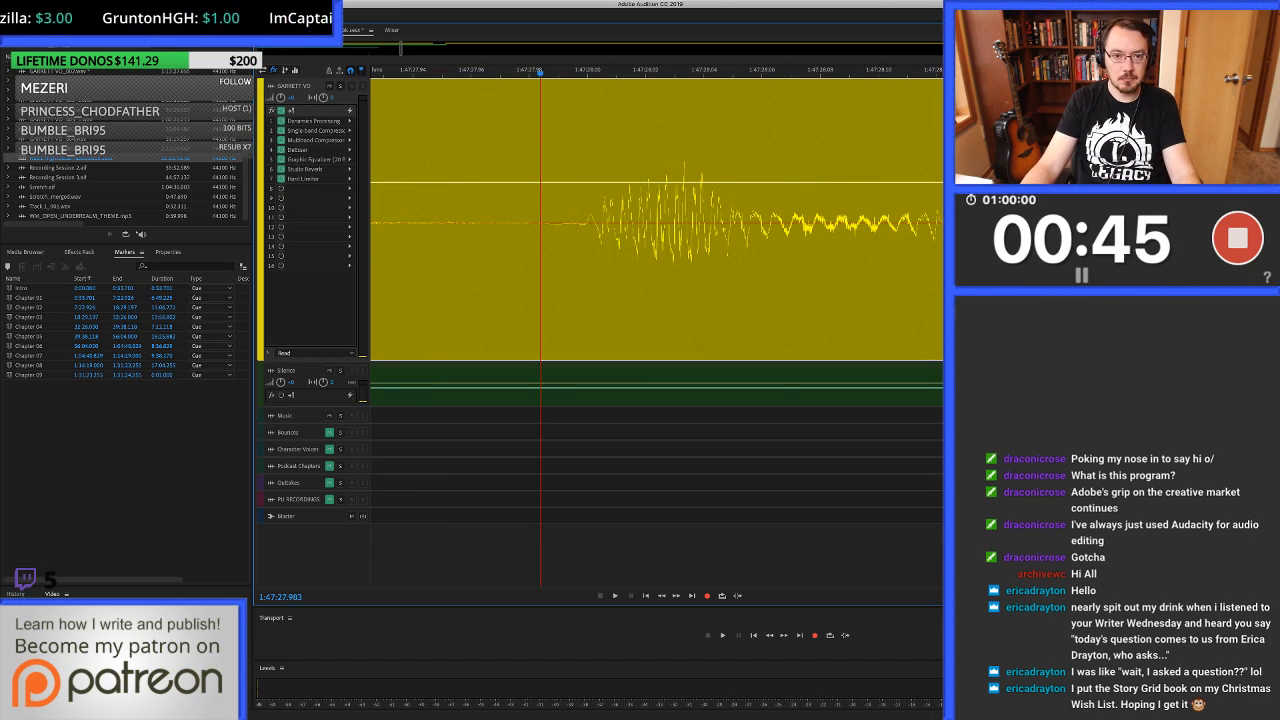
{"action": "scroll", "coordinate": [630, 353], "scroll_direction": "down", "scroll_amount": 10}
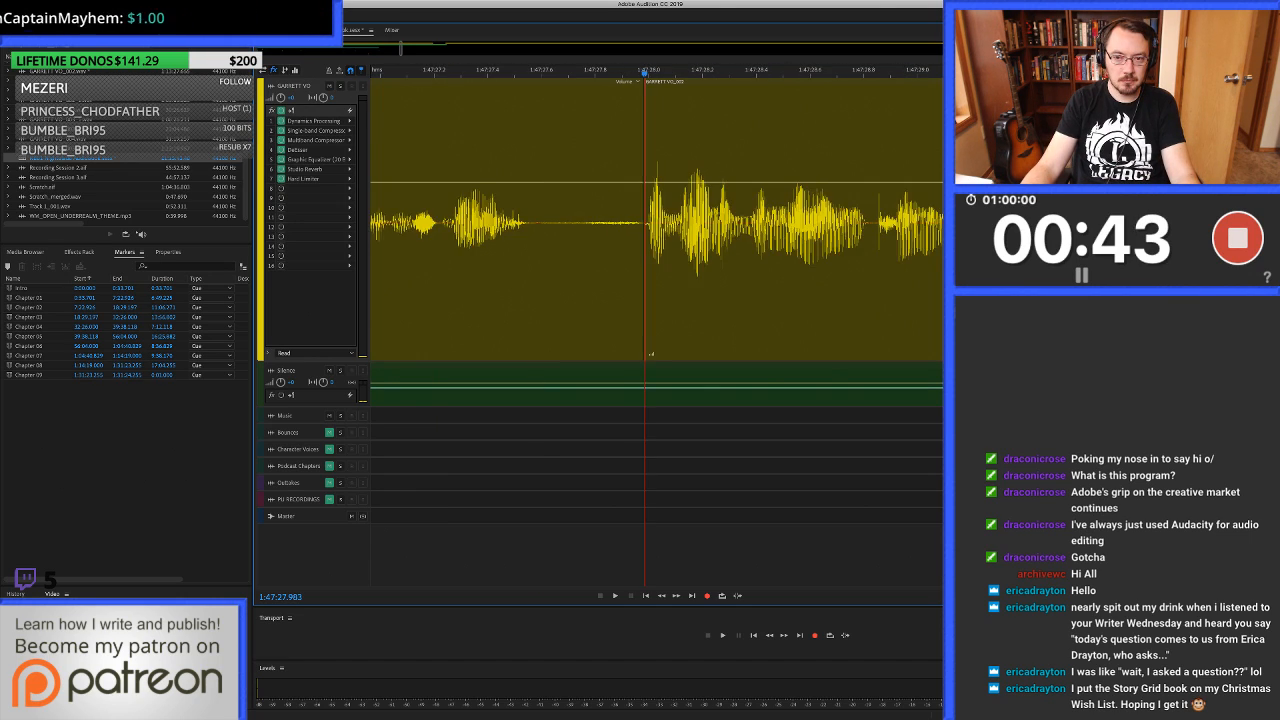
{"action": "scroll", "coordinate": [630, 230], "scroll_direction": "down", "scroll_amount": 3}
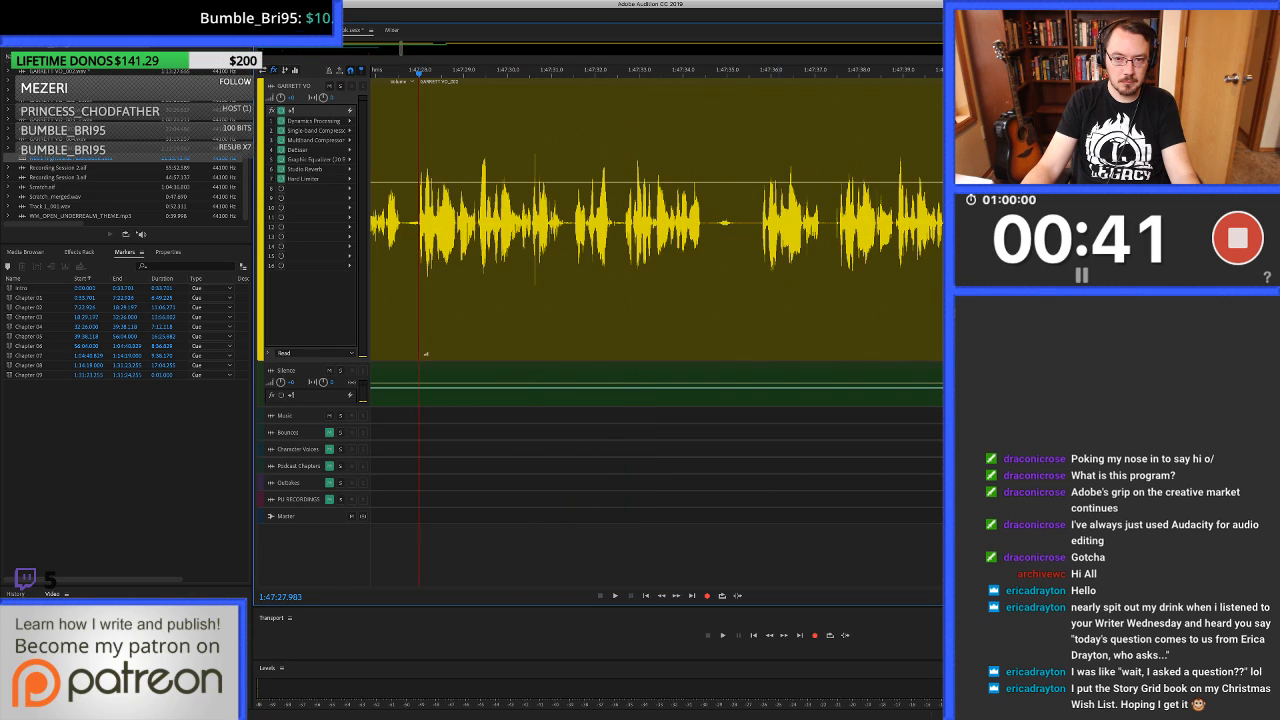
Split the voice-over at 1:47:37.559, just before the retake begins, and ripple delete the section back to the 1:47:27.983 cut.
{"action": "left_click", "coordinate": [841, 230]}
{"action": "key", "text": "space"}
{"action": "scroll", "coordinate": [841, 230], "scroll_direction": "up", "scroll_amount": 5}
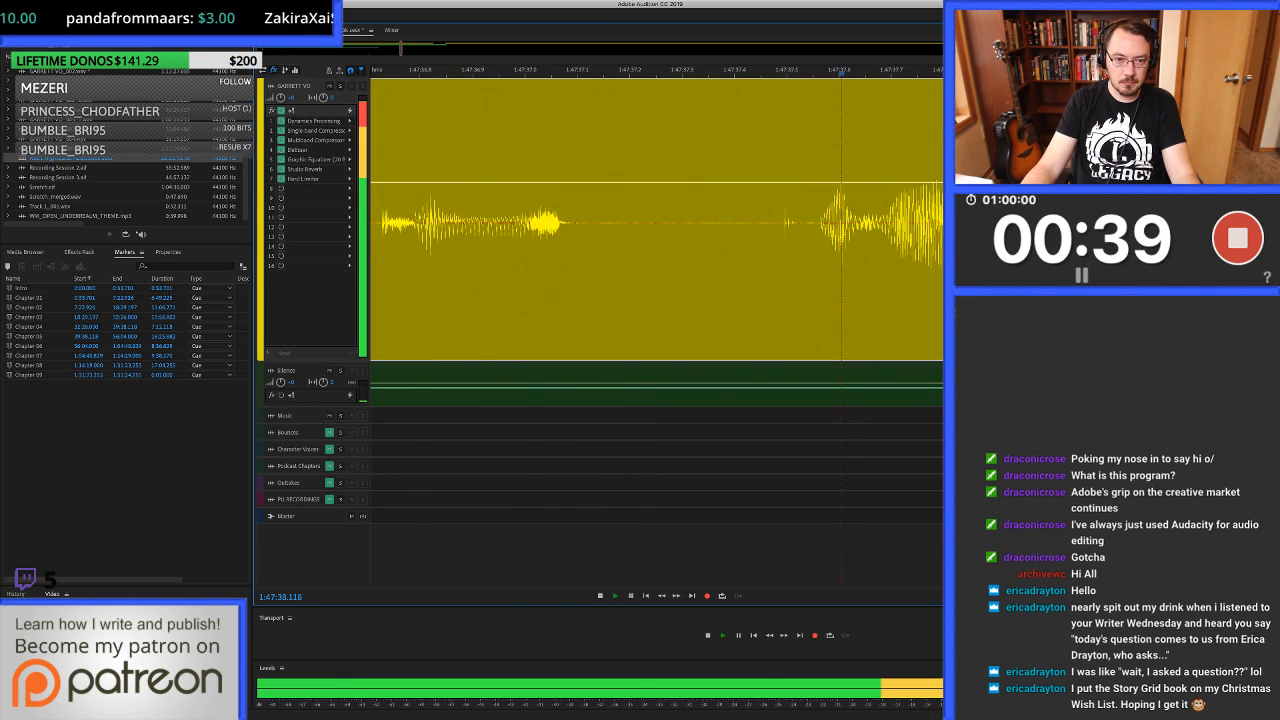
{"action": "key", "text": "space"}
{"action": "scroll", "coordinate": [656, 220], "scroll_direction": "left", "scroll_amount": 8}
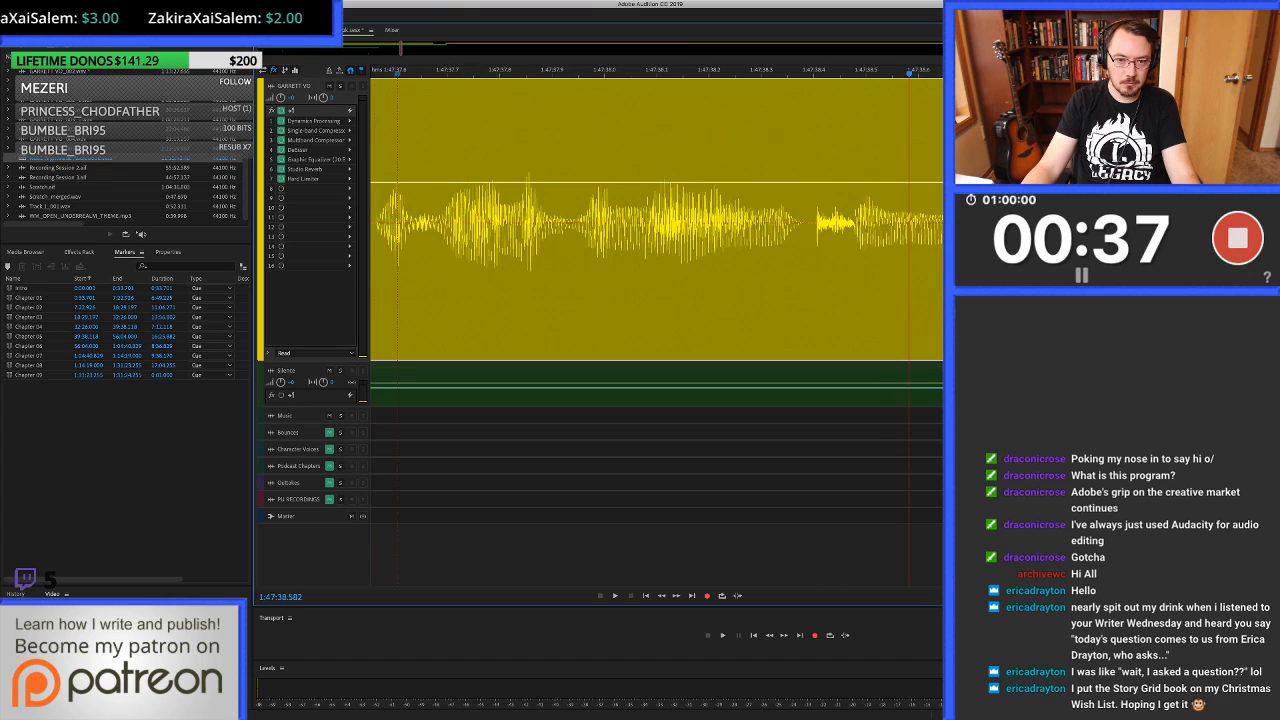
{"action": "left_click", "coordinate": [654, 222]}
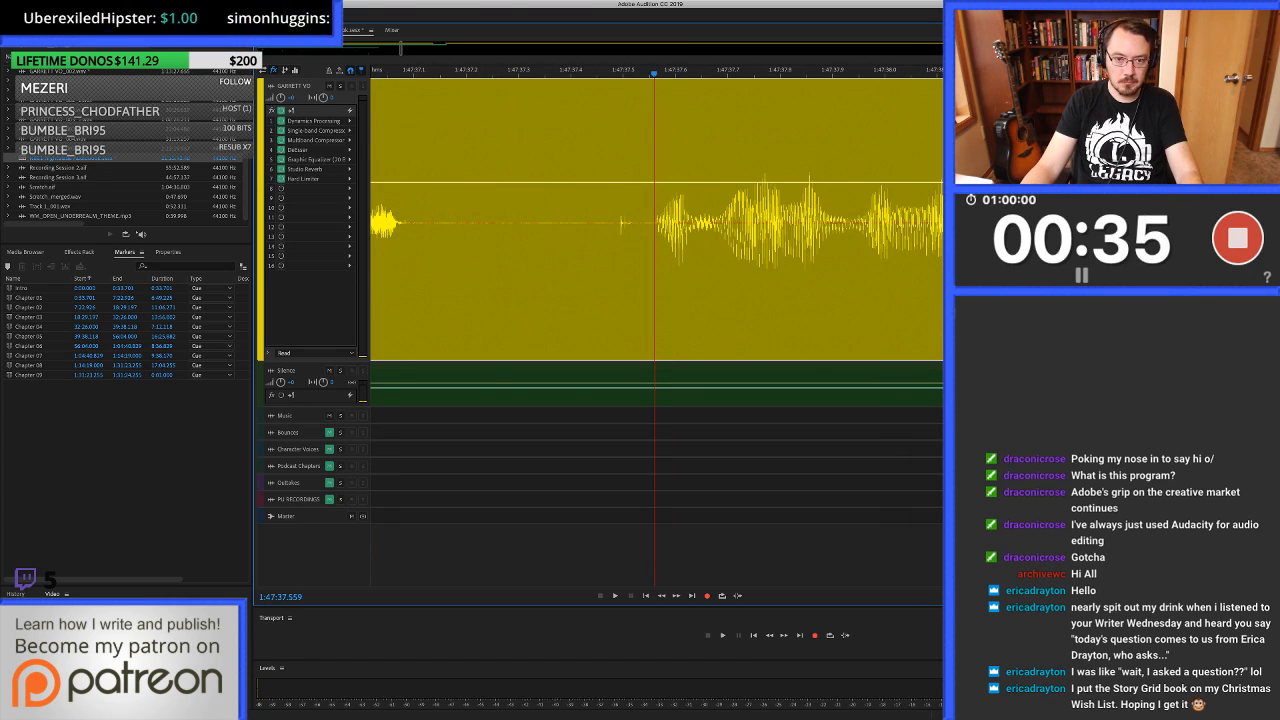
{"action": "key", "text": "super+k"}
{"action": "left_click", "coordinate": [605, 230]}
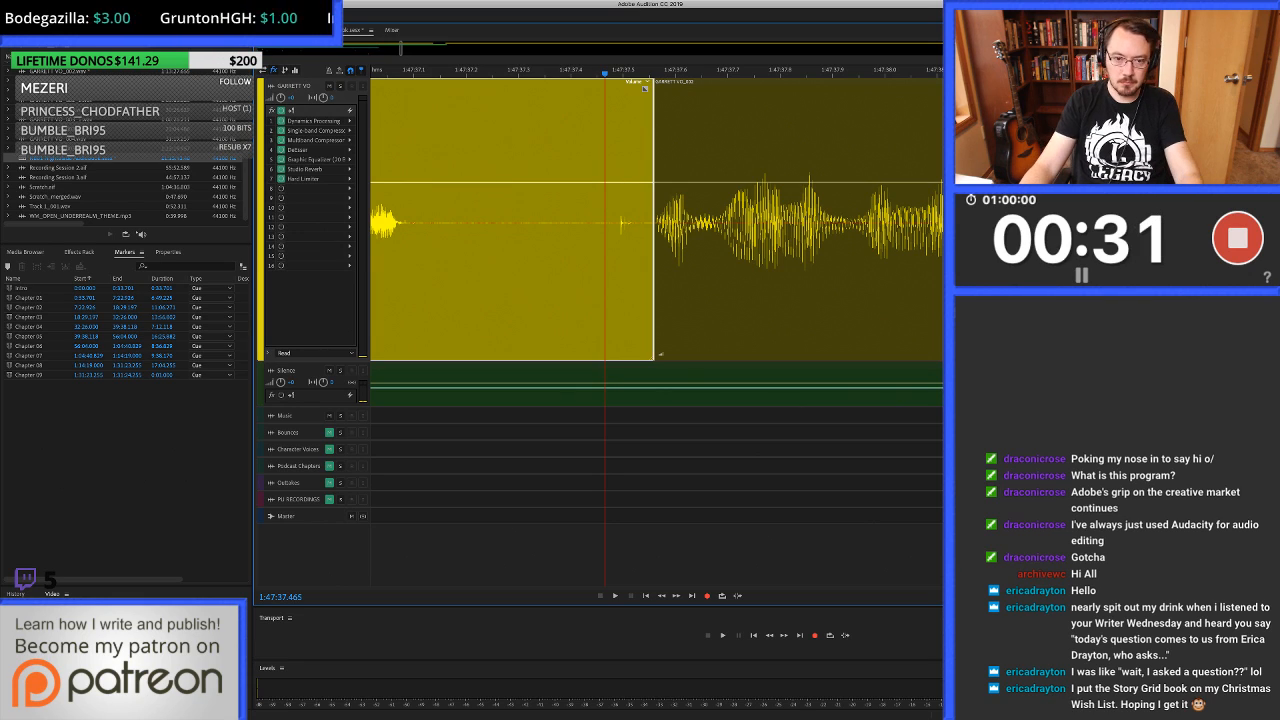
{"action": "key", "text": "Delete"}
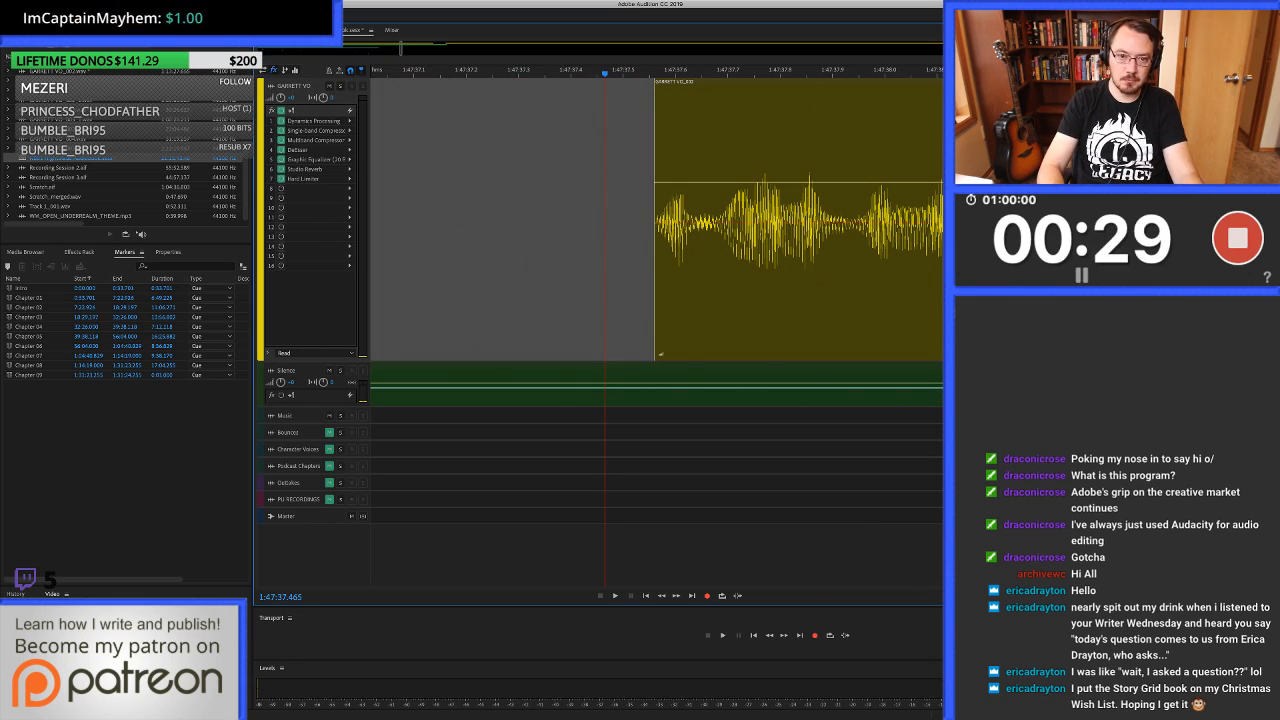
{"action": "key", "text": "Delete"}
{"action": "key", "text": "super+Left"}
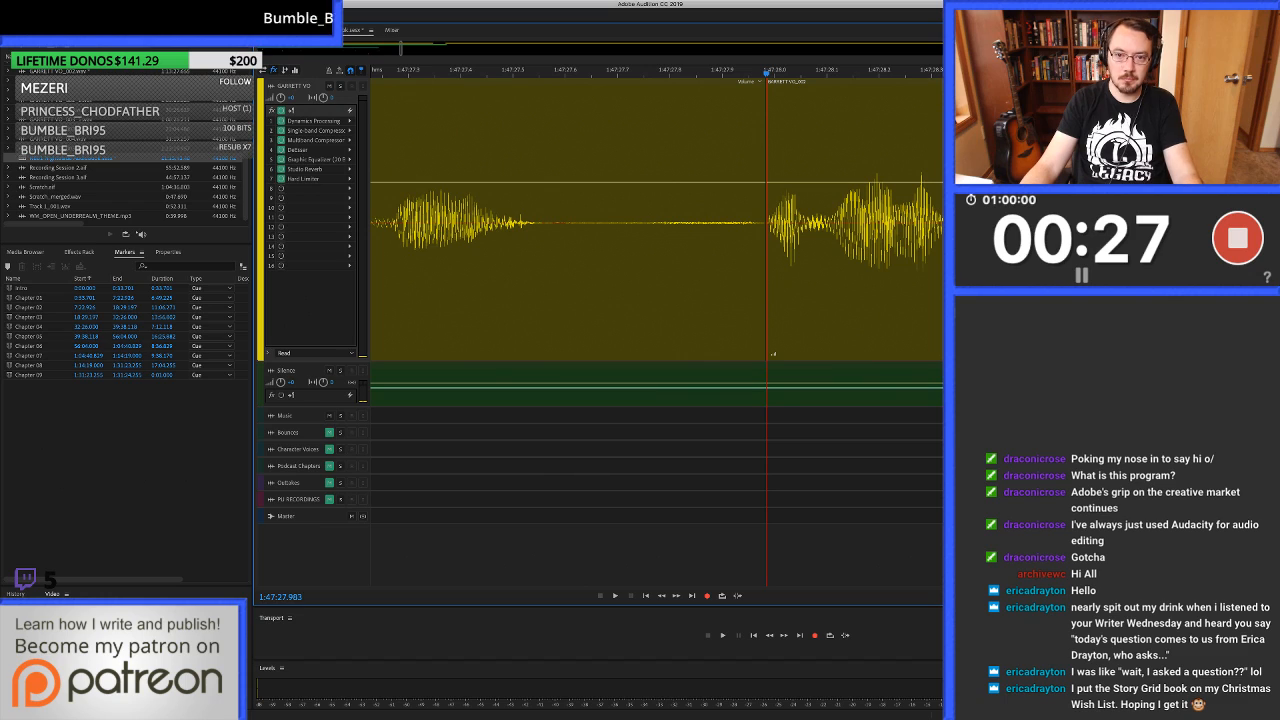
Overlap the two voice-over clips slightly at the 1:47:27.983 join to form a very short crossfade.
{"action": "scroll", "coordinate": [771, 240], "scroll_direction": "up", "scroll_amount": 5}
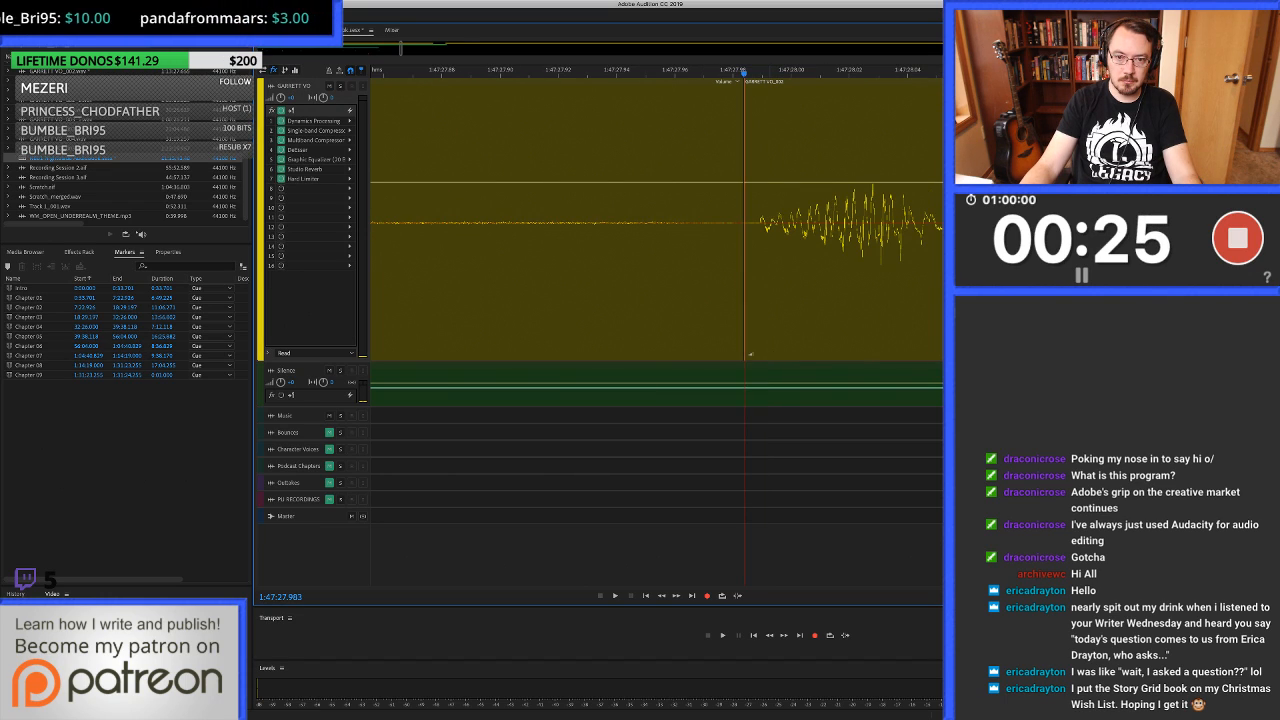
{"action": "left_click", "coordinate": [738, 250]}
{"action": "scroll", "coordinate": [750, 240], "scroll_direction": "down", "scroll_amount": 4}
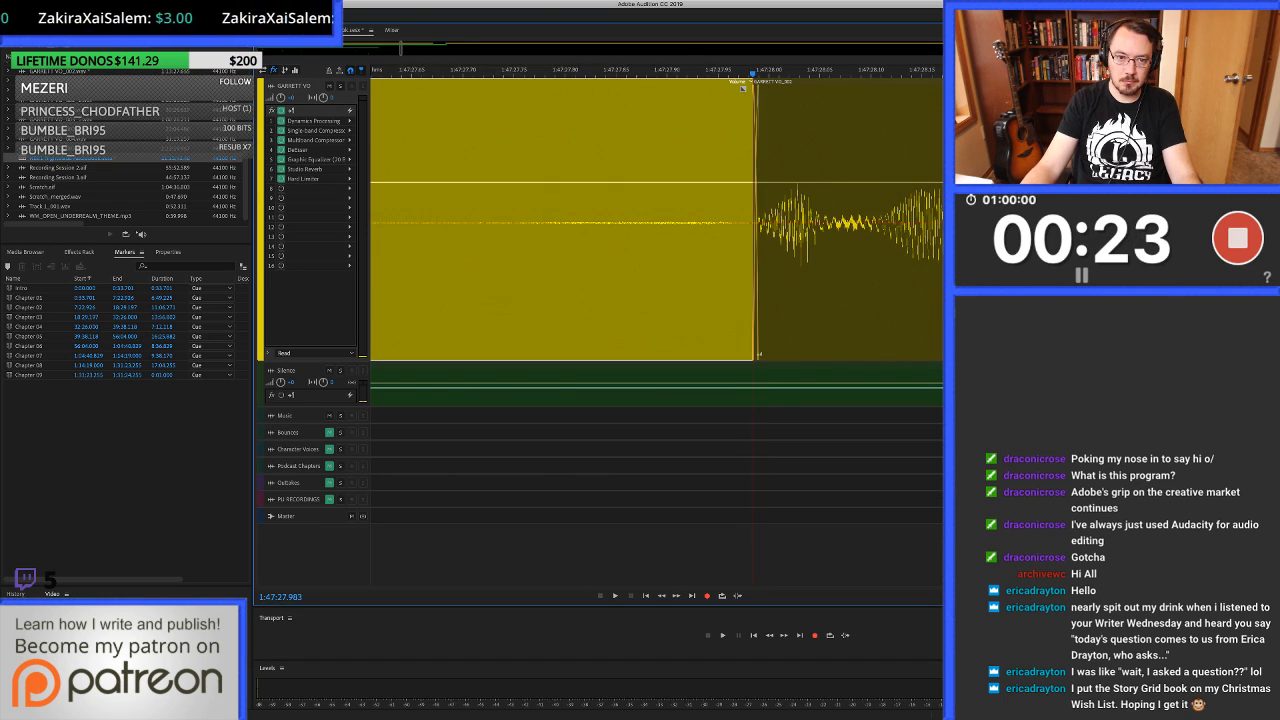
Play from just before the join at 1:47:27.983 and listen on to the pause at about 1:47:35.7.
{"action": "left_click", "coordinate": [475, 250]}
{"action": "key", "text": "space"}
{"action": "scroll", "coordinate": [475, 250], "scroll_direction": "down", "scroll_amount": 4}
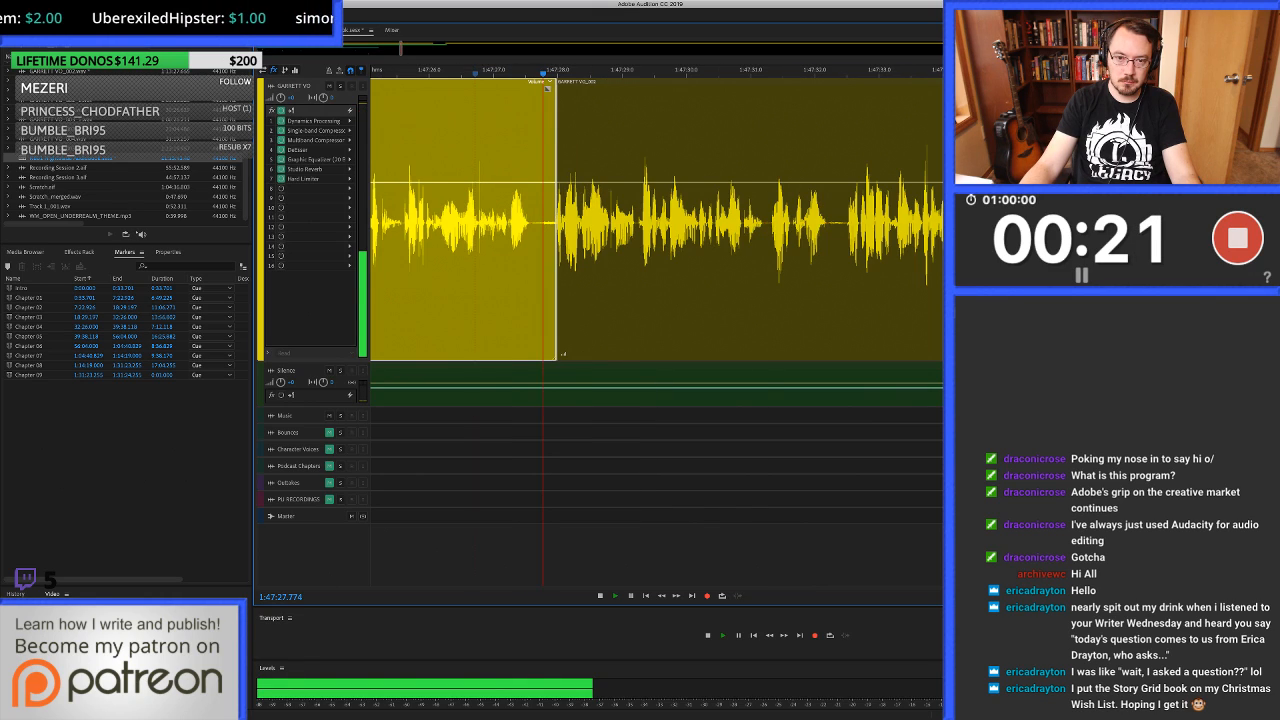
{"action": "left_click", "coordinate": [691, 250]}
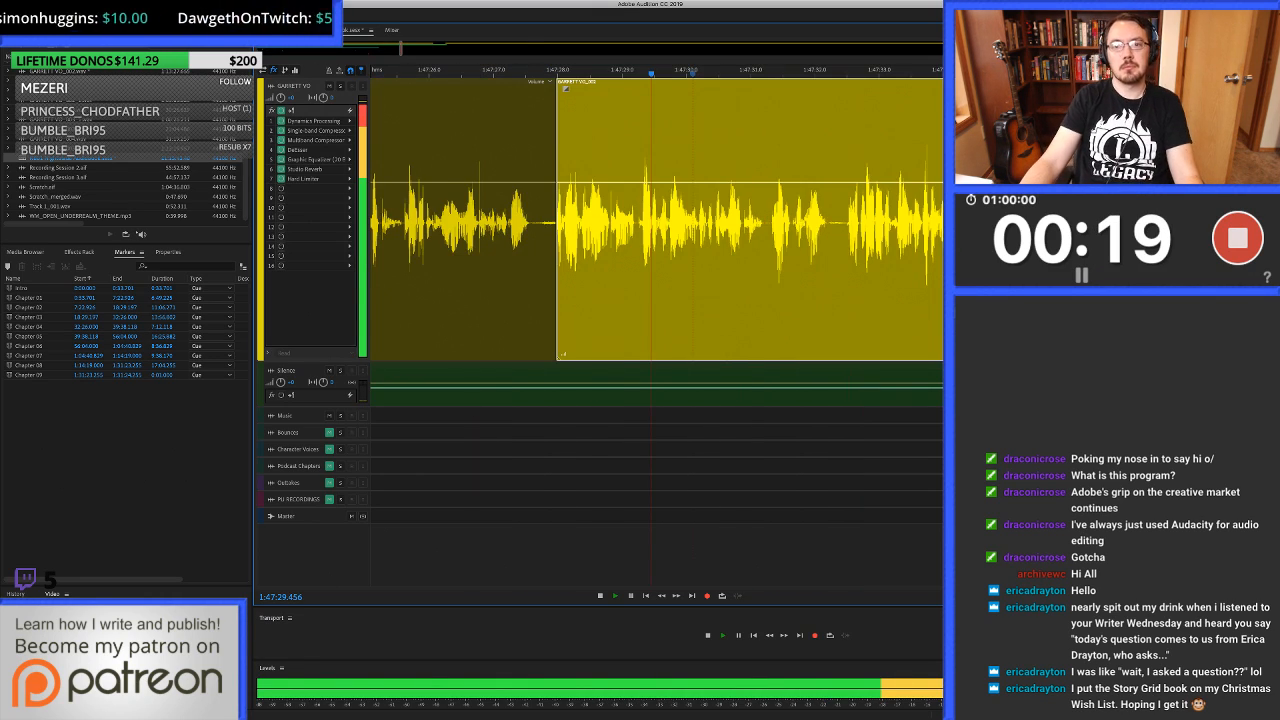
{"action": "scroll", "coordinate": [691, 250], "scroll_direction": "right", "scroll_amount": 3}
{"action": "scroll", "coordinate": [656, 240], "scroll_direction": "right", "scroll_amount": 2}
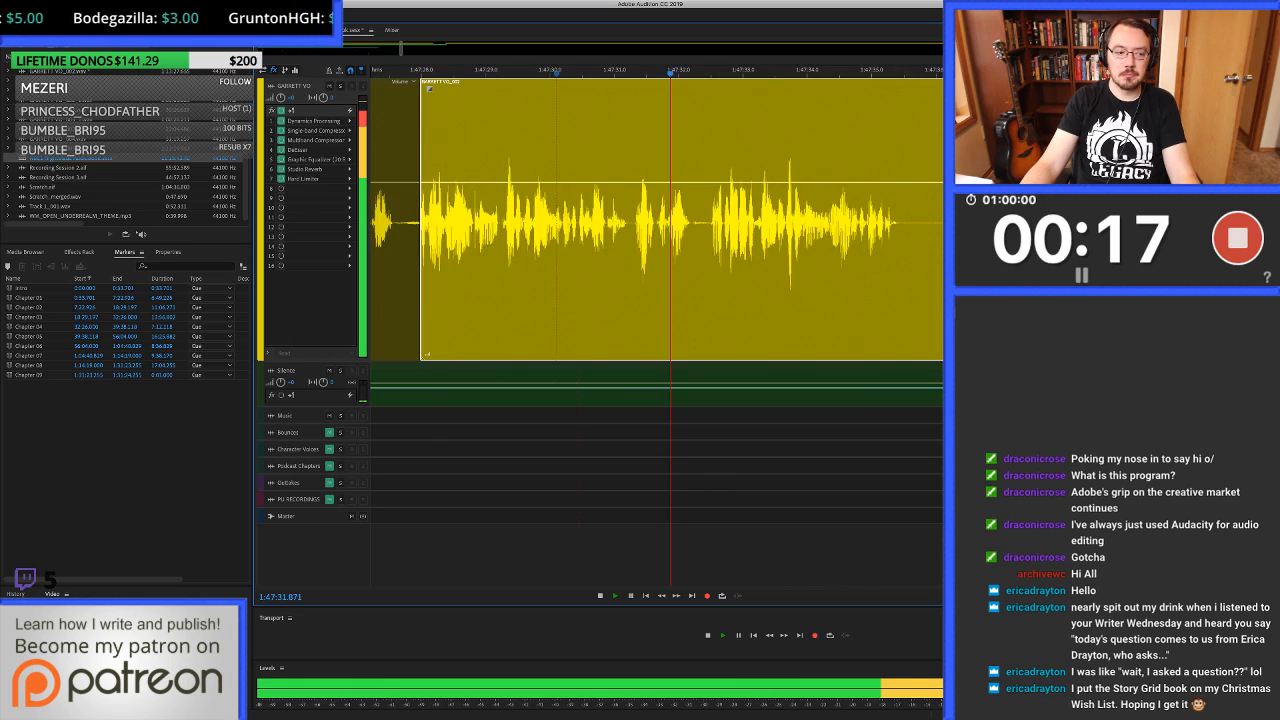
{"action": "scroll", "coordinate": [656, 240], "scroll_direction": "right", "scroll_amount": 5}
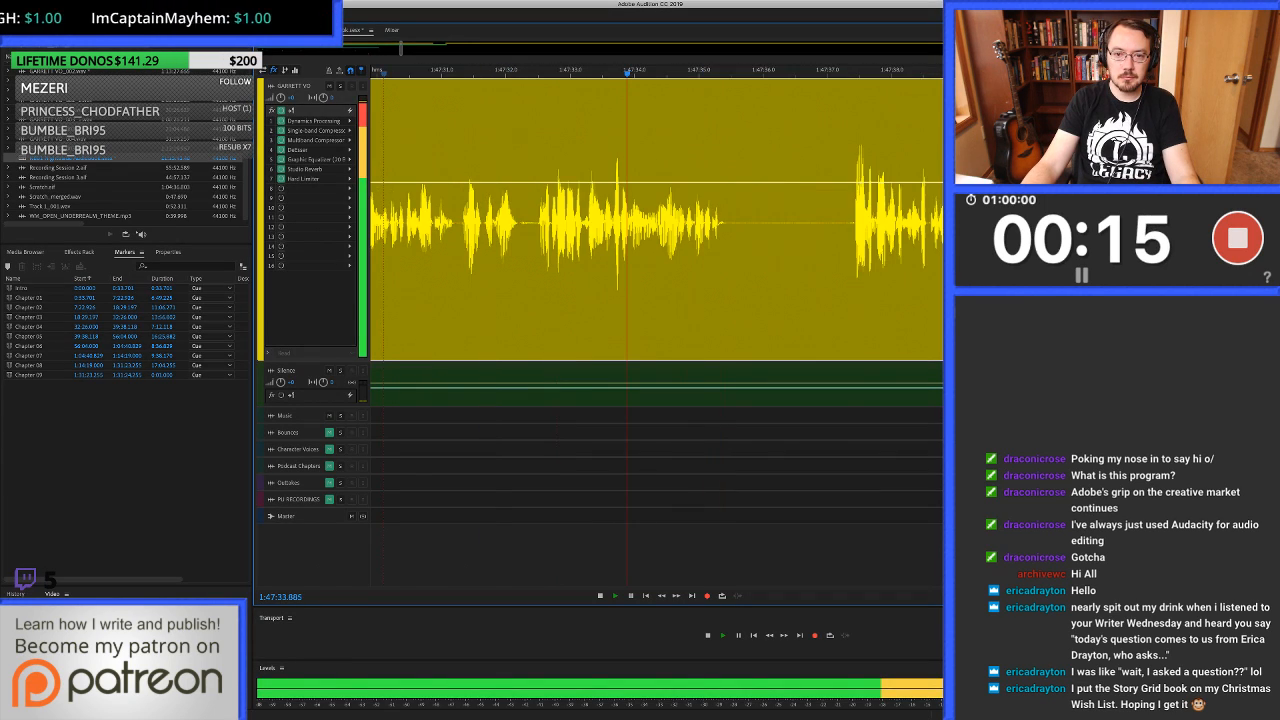
{"action": "scroll", "coordinate": [656, 240], "scroll_direction": "right", "scroll_amount": 2}
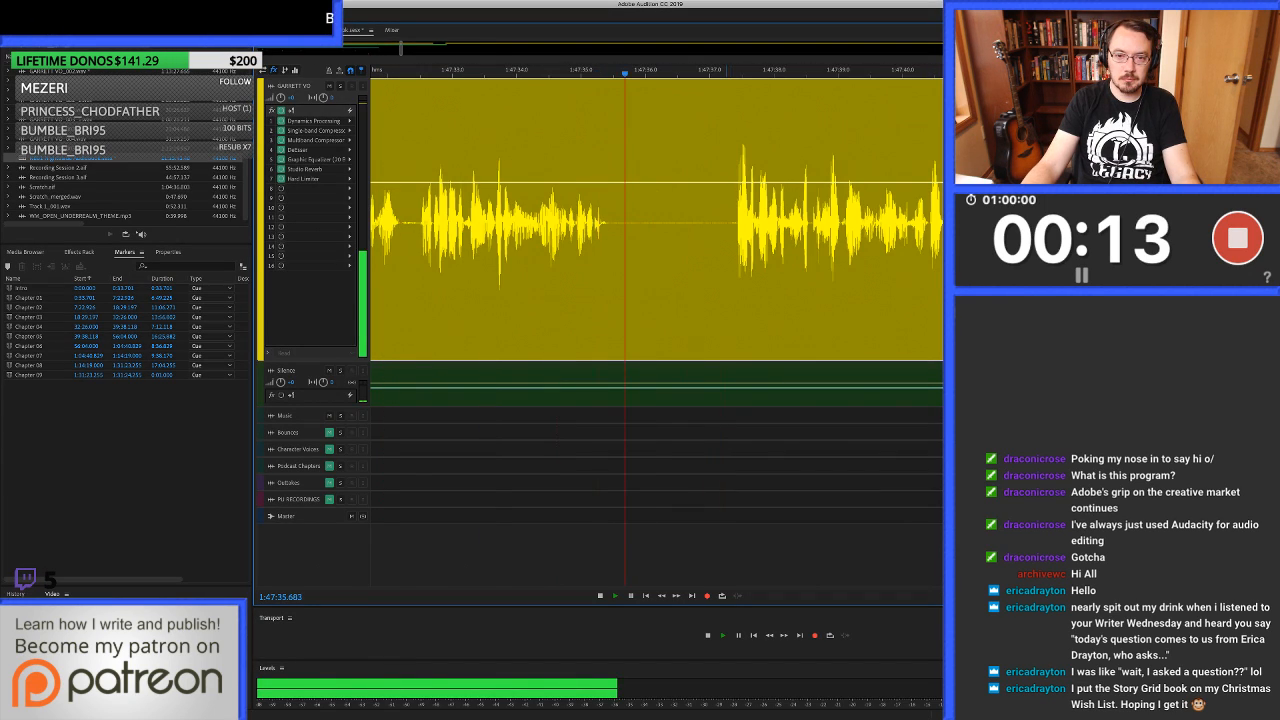
Shorten the long pause by ripple deleting the voice-over from 1:47:36.730 to about 1:47:37.4.
{"action": "scroll", "coordinate": [738, 240], "scroll_direction": "up", "scroll_amount": 4}
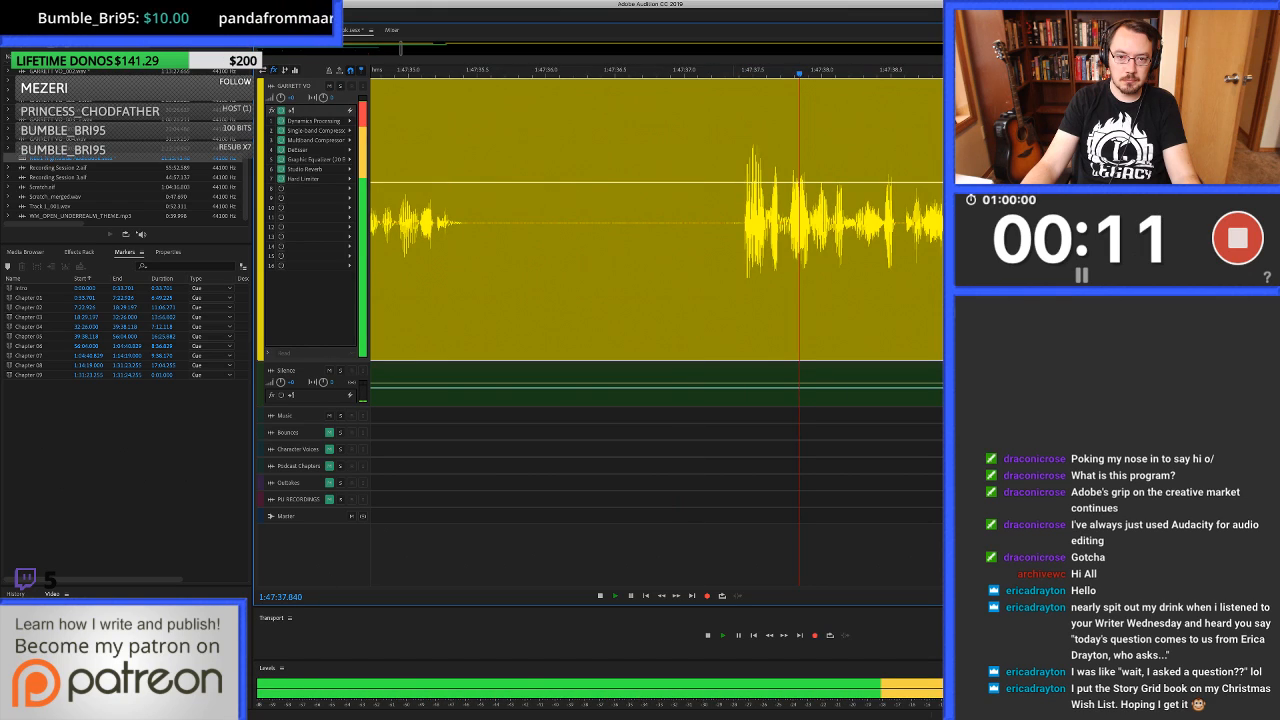
{"action": "key", "text": "space"}
{"action": "left_click", "coordinate": [739, 240]}
{"action": "left_click_drag", "start_coordinate": [740, 353], "coordinate": [648, 353]}
{"action": "key", "text": "Delete"}
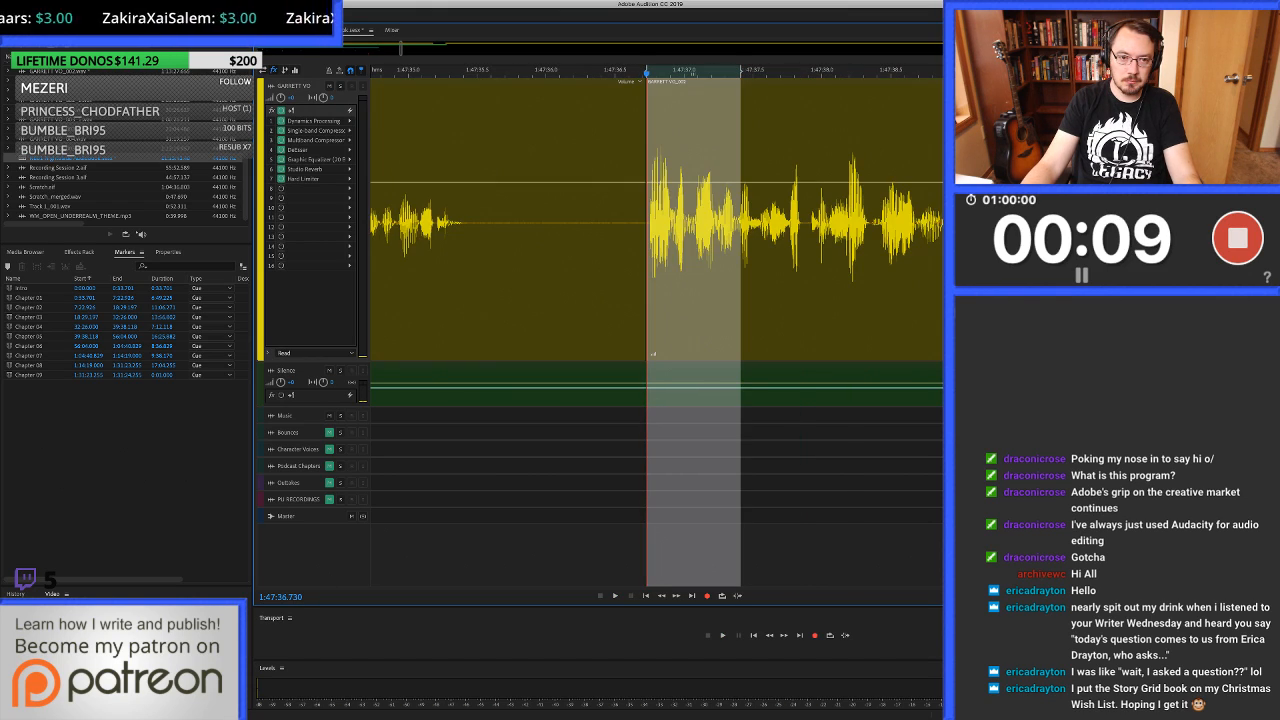
Clear the remaining pause before the 1:47:36.730 cut and fill it from 1:47:35.506 with room tone overlapping both voice-over clips.
{"action": "mouse_move", "coordinate": [646, 300]}
{"action": "left_mouse_down"}
{"action": "mouse_move", "coordinate": [503, 300]}
{"action": "mouse_move", "coordinate": [650, 300]}
{"action": "left_mouse_up"}
{"action": "scroll", "coordinate": [310, 300], "scroll_direction": "up", "scroll_amount": 4}
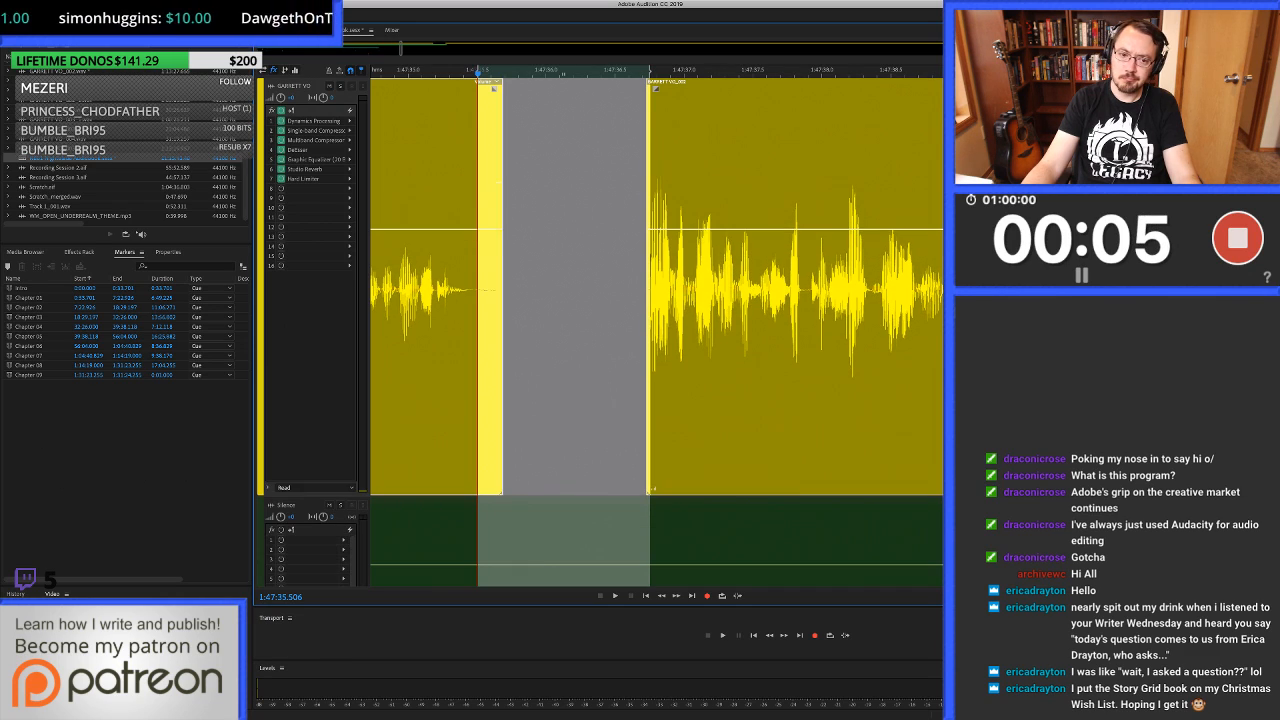
{"action": "scroll", "coordinate": [310, 300], "scroll_direction": "down", "scroll_amount": 1}
{"action": "scroll", "coordinate": [600, 330], "scroll_direction": "down", "scroll_amount": 4}
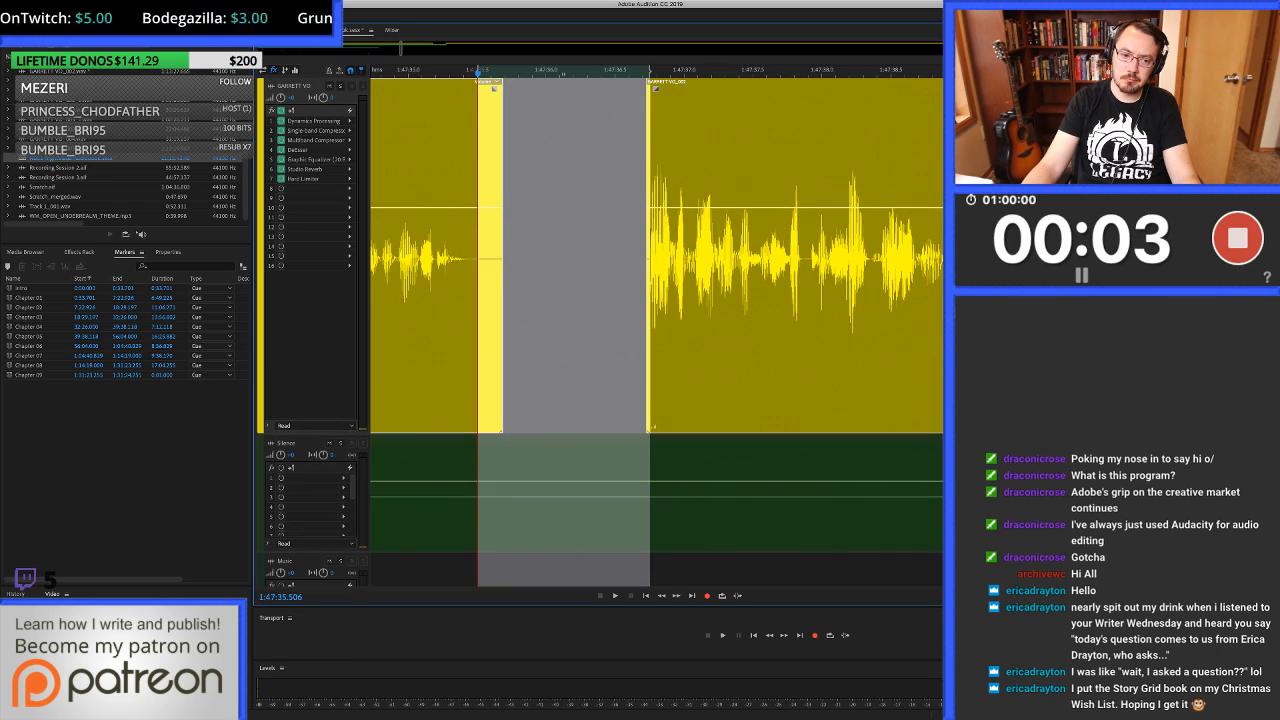
{"action": "scroll", "coordinate": [600, 330], "scroll_direction": "down", "scroll_amount": 2}
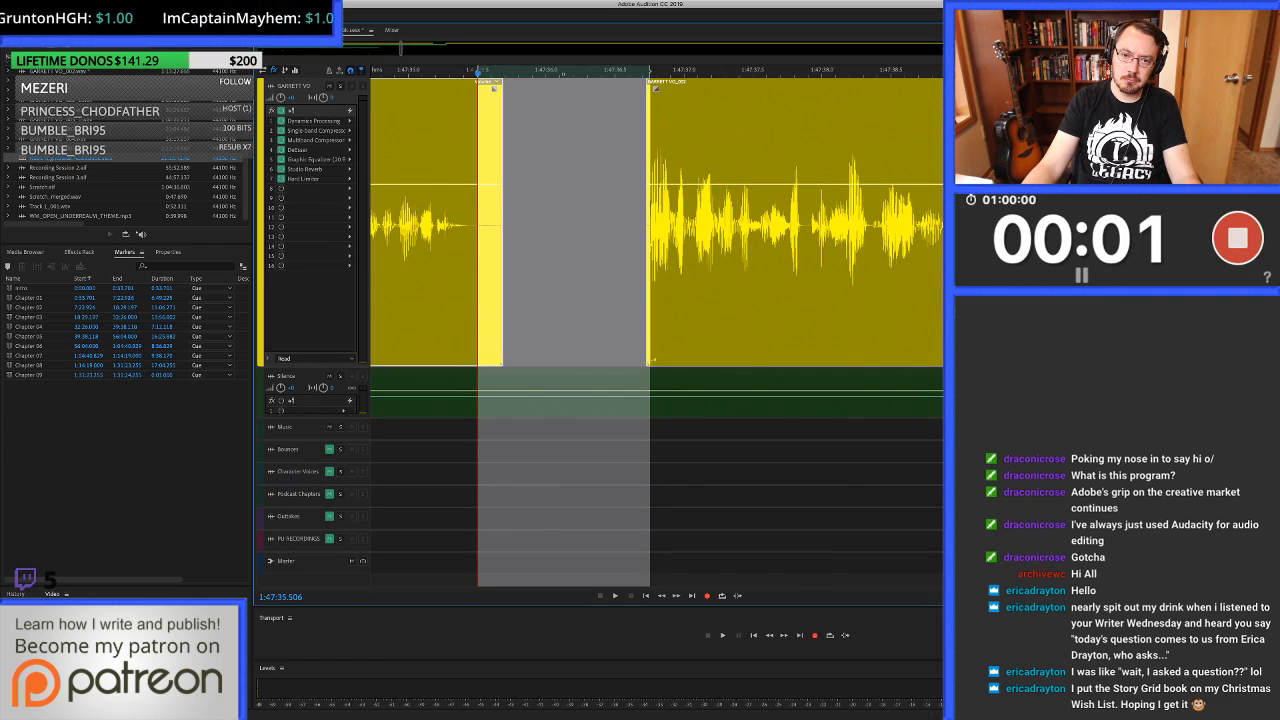
{"action": "scroll", "coordinate": [650, 300], "scroll_direction": "up", "scroll_amount": 5}
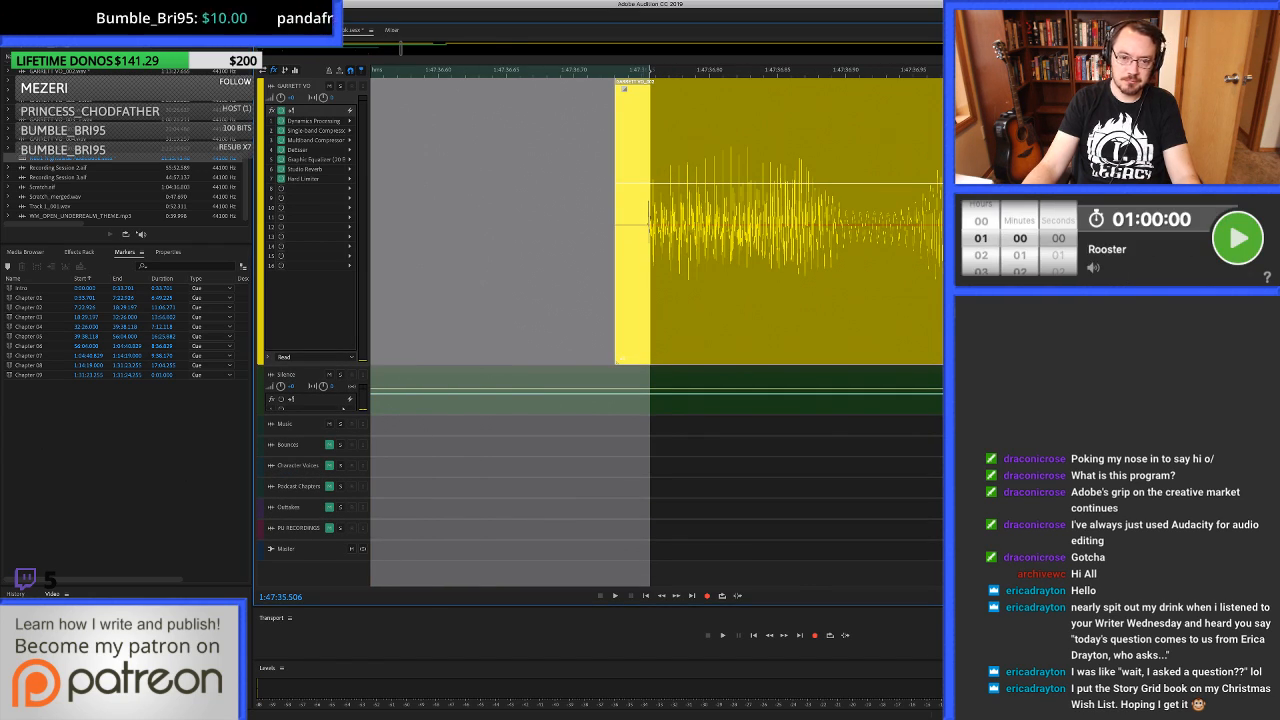
{"action": "left_click_drag", "start_coordinate": [650, 300], "coordinate": [642, 300]}
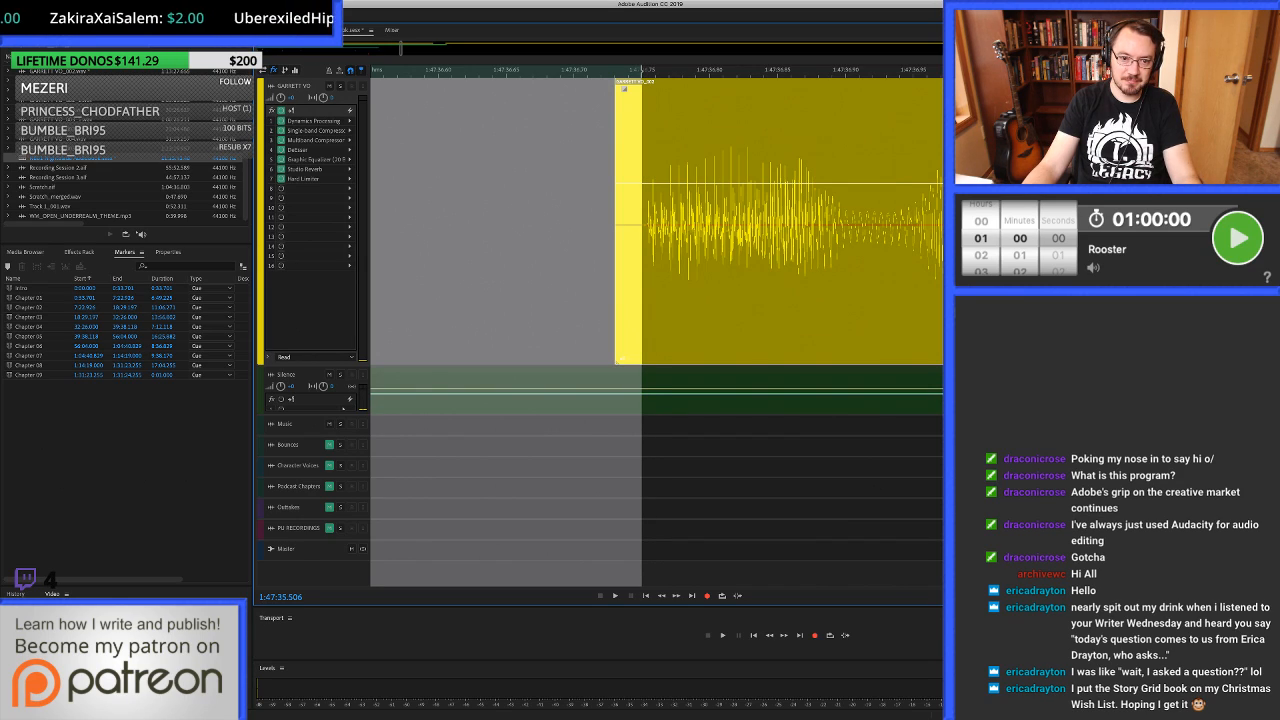
{"action": "scroll", "coordinate": [650, 220], "scroll_direction": "down", "scroll_amount": 5}
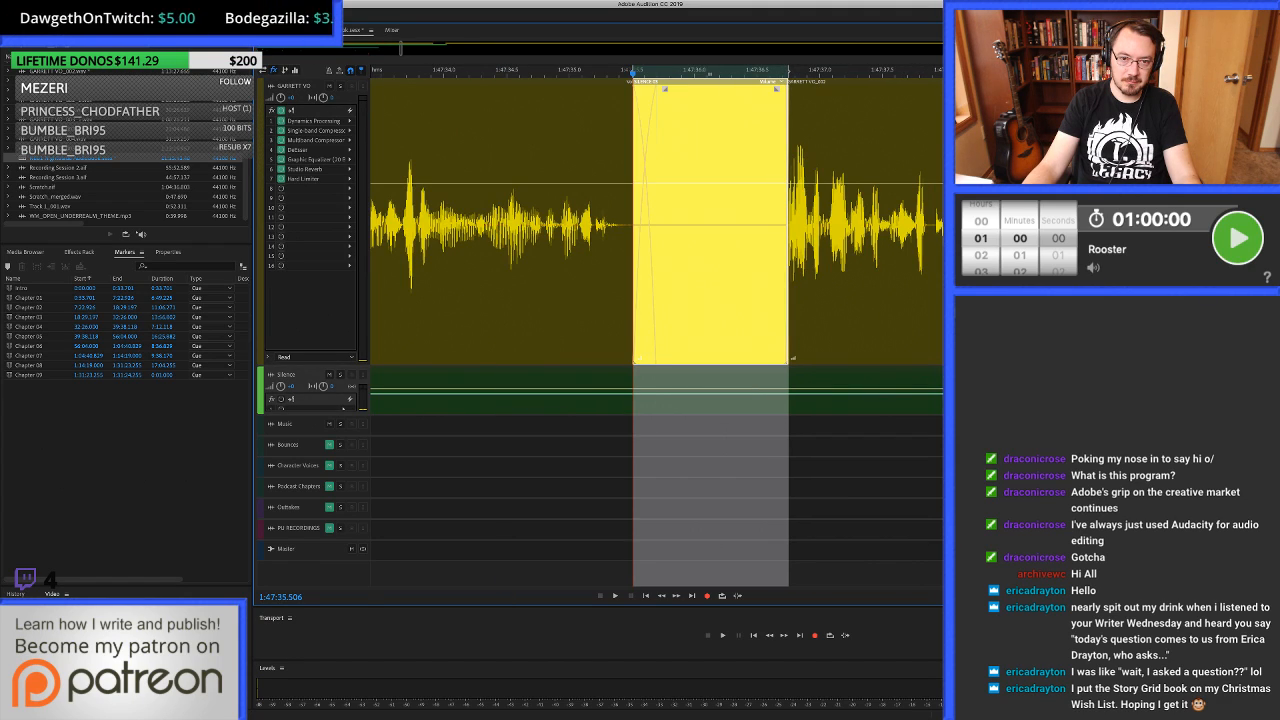
Play across the room-tone fill at 1:47:35.506 and undo that fill.
{"action": "left_click", "coordinate": [459, 250]}
{"action": "key", "text": "space"}
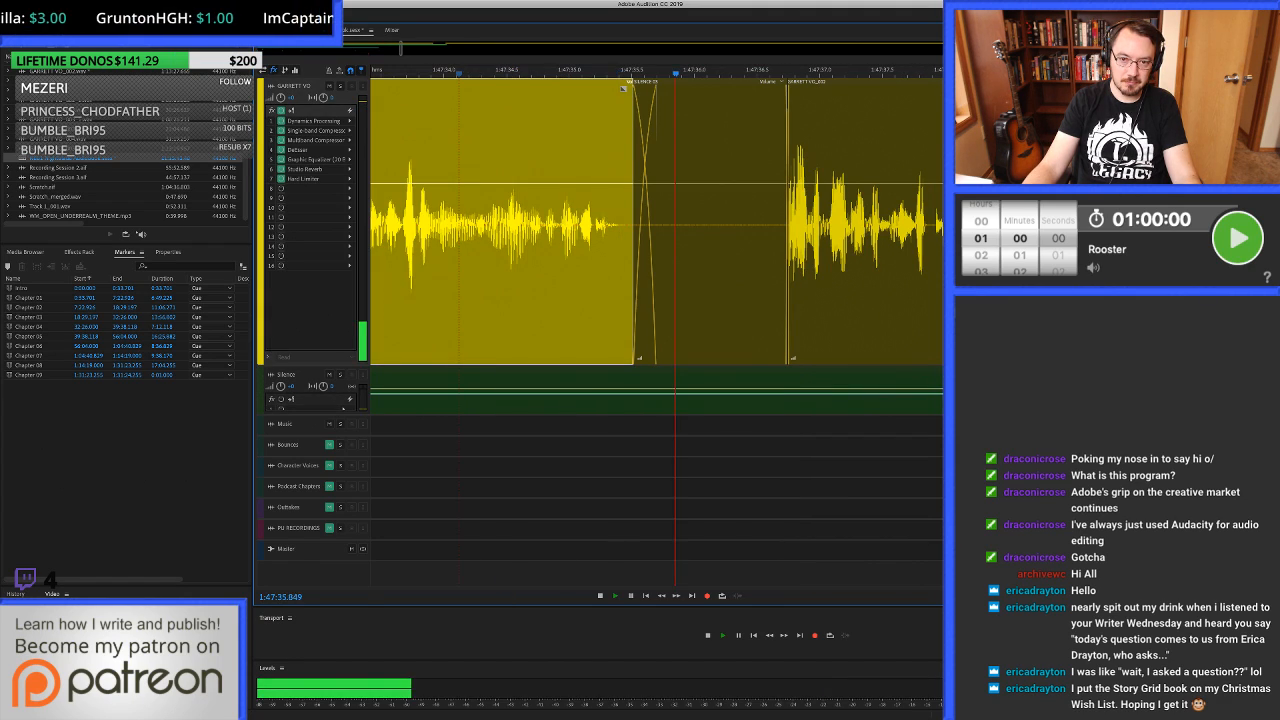
{"action": "key", "text": "space"}
{"action": "key", "text": "super+z"}
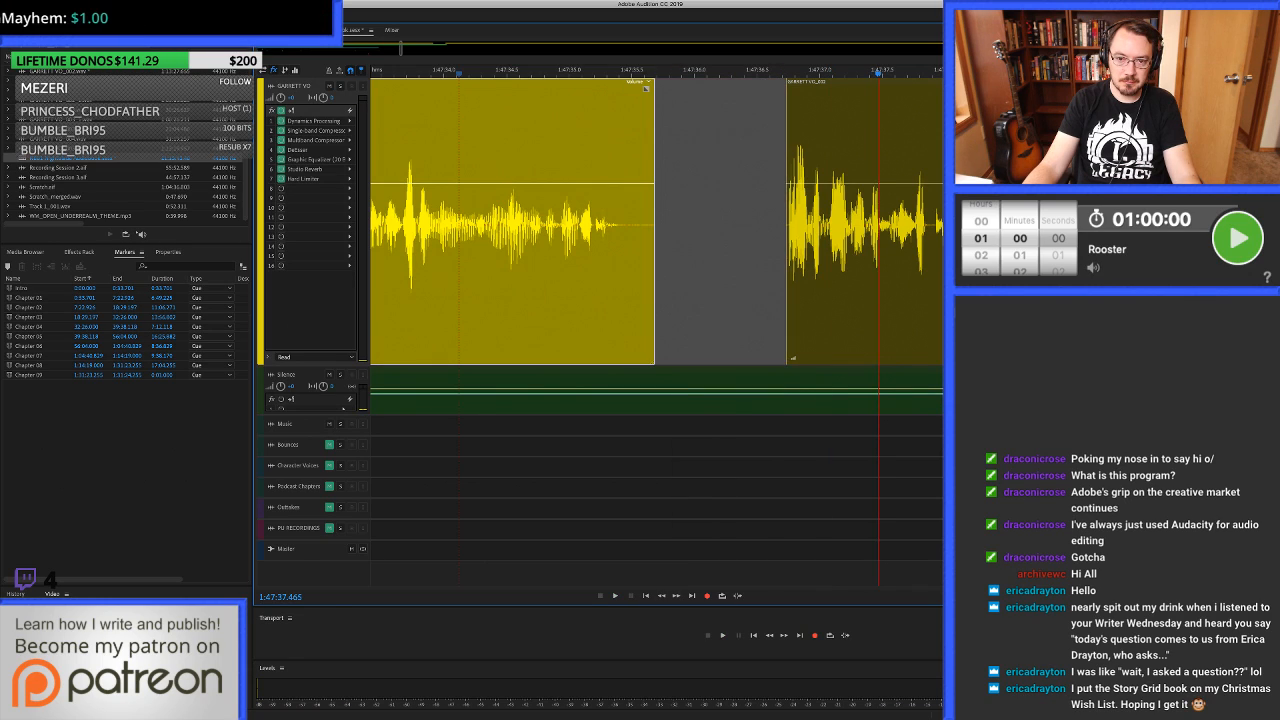
Move the voice-over clip after the gap slightly earlier and fill the gap from 1:47:35.513 with room tone overlapping both clips.
{"action": "left_click", "coordinate": [858, 82]}
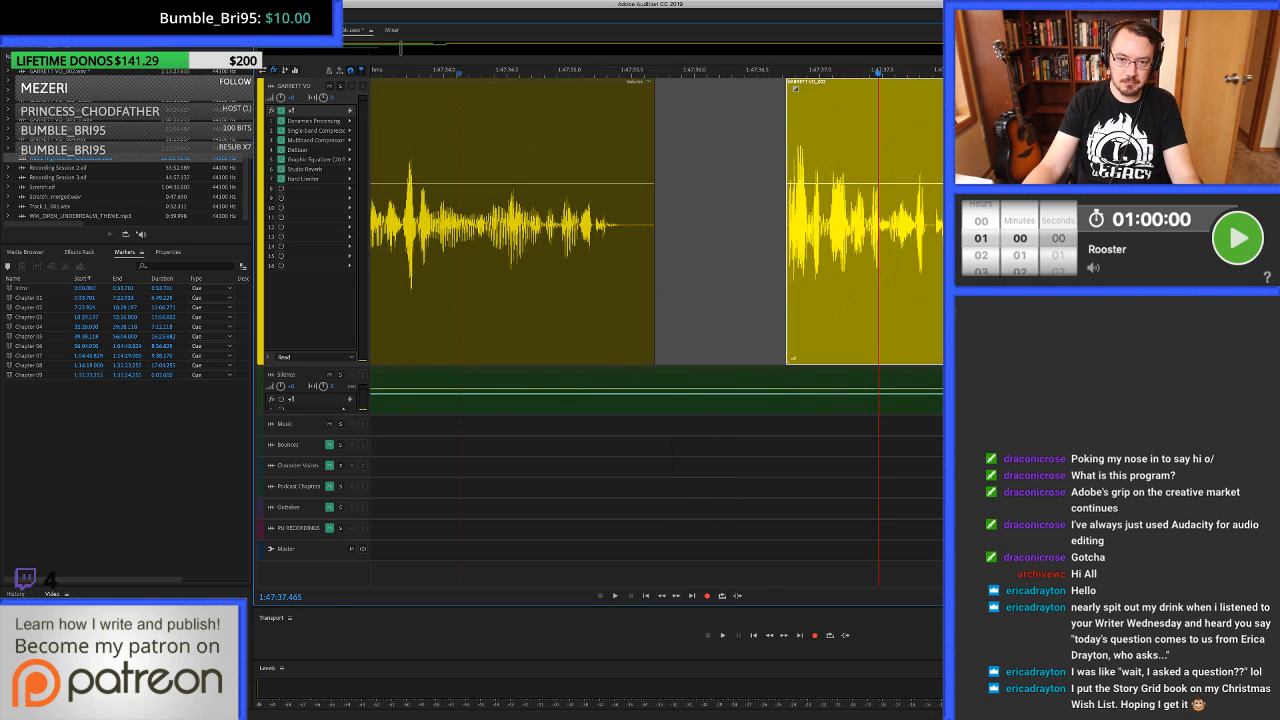
{"action": "left_click_drag", "start_coordinate": [858, 82], "coordinate": [828, 82]}
{"action": "scroll", "coordinate": [784, 220], "scroll_direction": "up", "scroll_amount": 3}
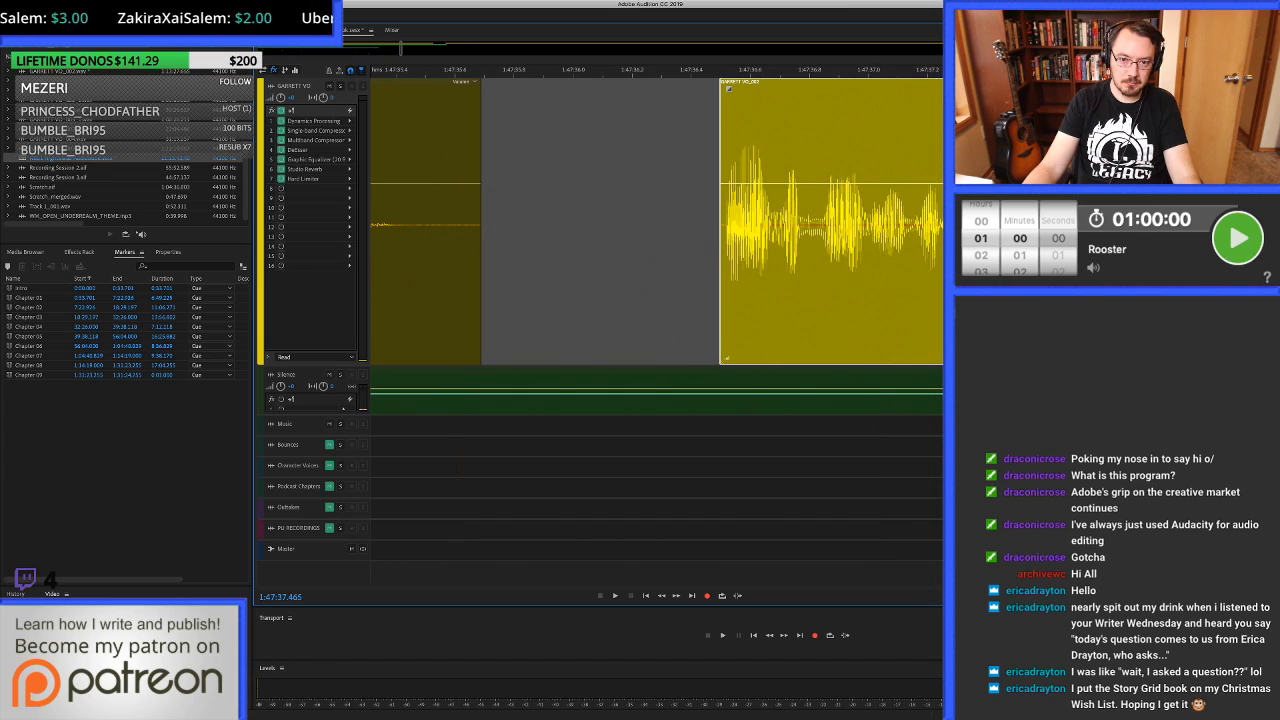
{"action": "left_click_drag", "start_coordinate": [429, 226], "coordinate": [725, 226]}
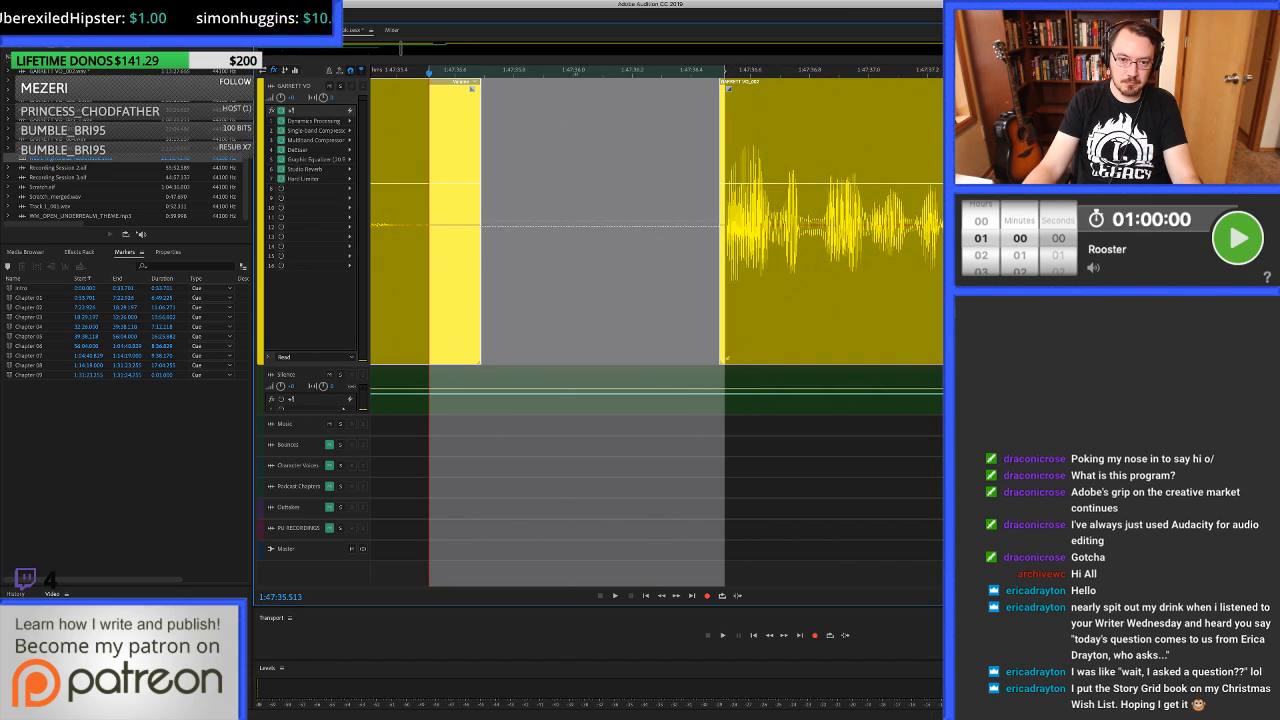
{"action": "key", "text": "super+v"}
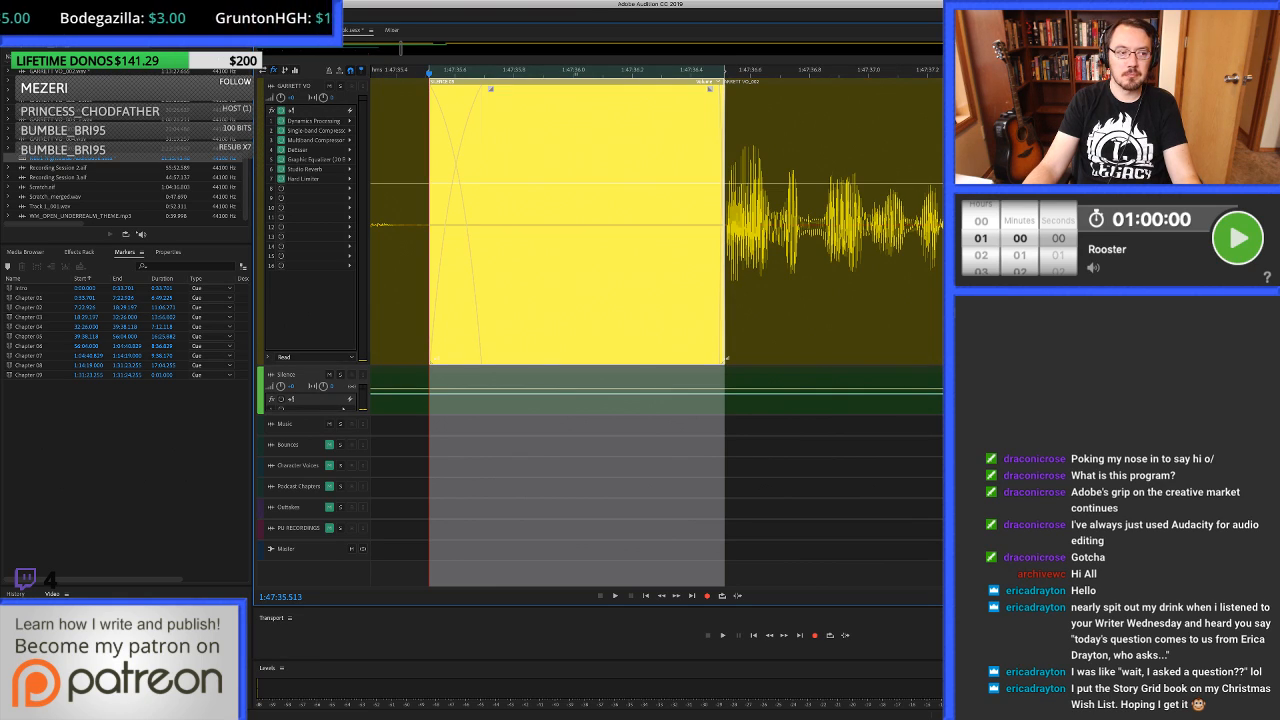
{"action": "key", "text": "super+Tab"}
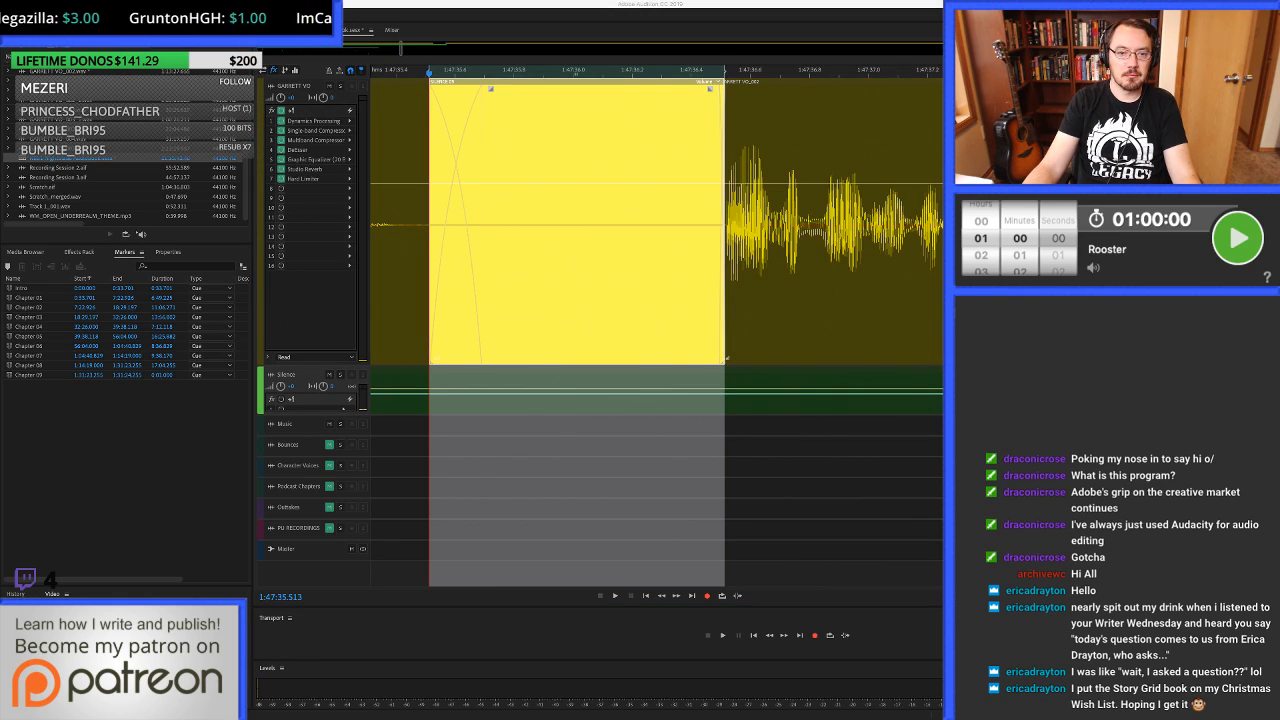
{"action": "key", "text": "super+Tab"}
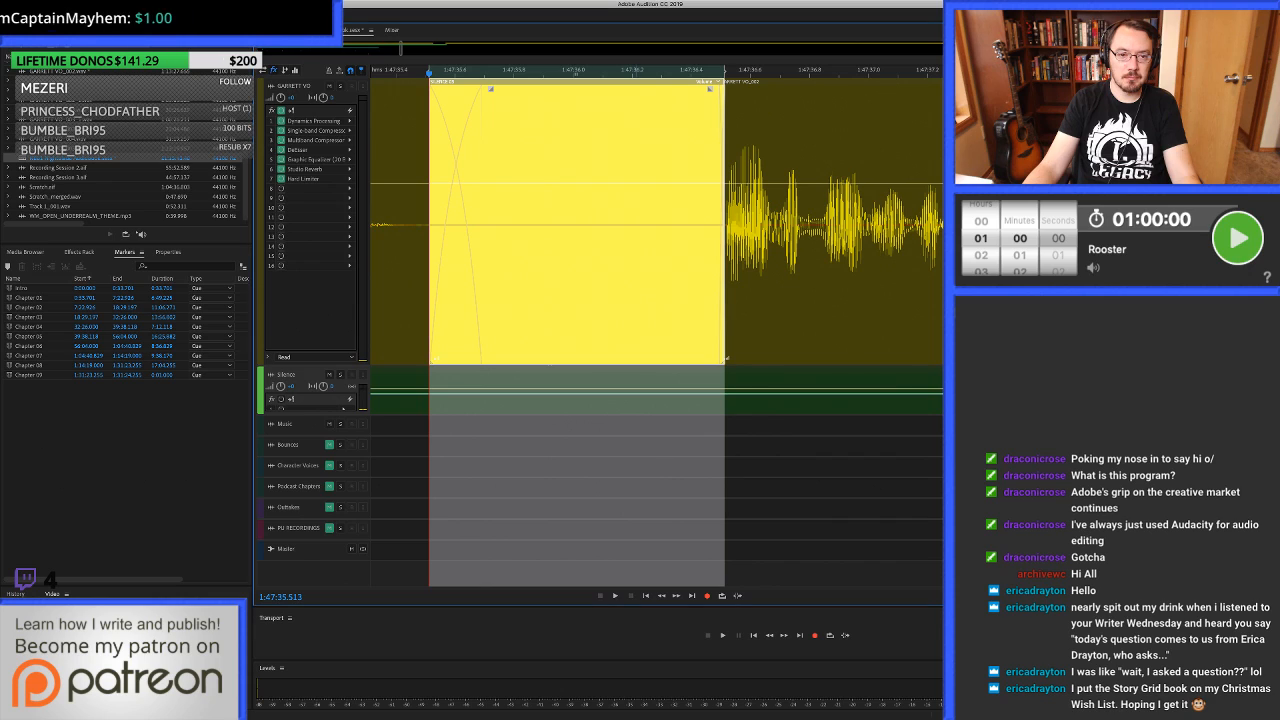
Play from just before the room-tone fill at 1:47:35.513 and listen on to about 1:47:51.7.
{"action": "scroll", "coordinate": [636, 225], "scroll_direction": "down", "scroll_amount": 4}
{"action": "left_click", "coordinate": [494, 225]}
{"action": "key", "text": "space"}
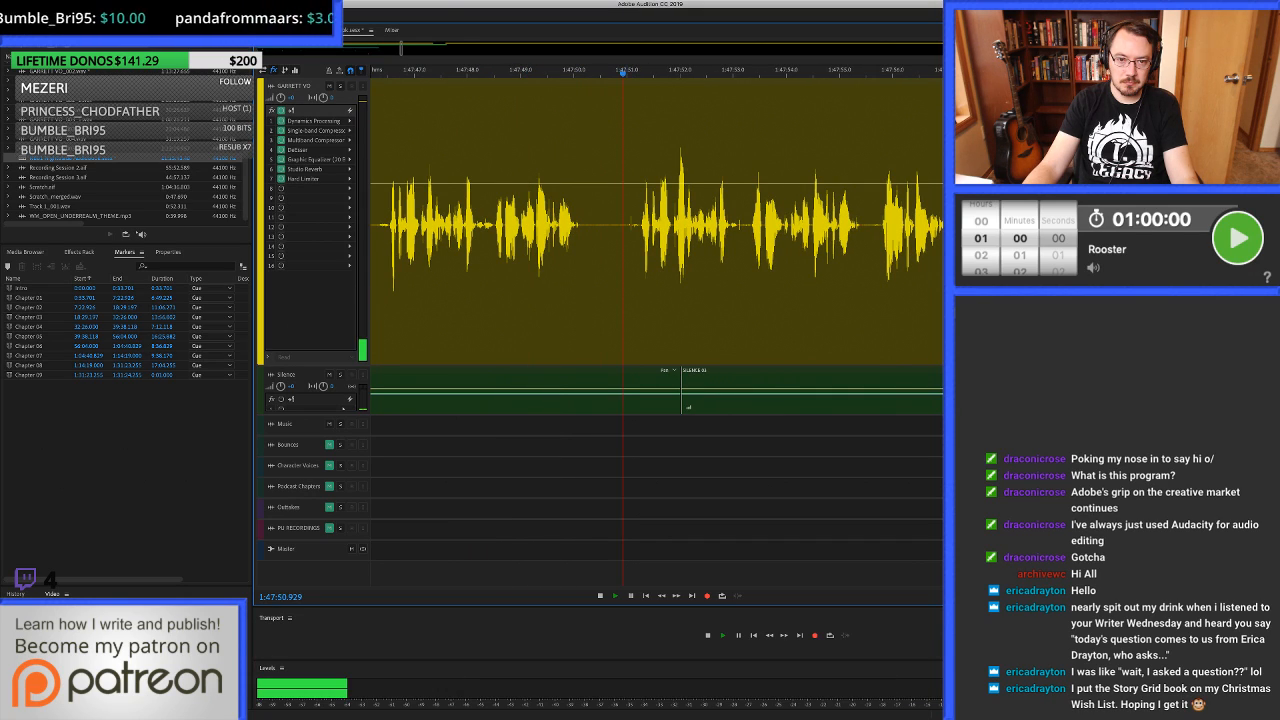
{"action": "key", "text": "space"}
Try to clear the noise in the voice-over pause from 1:47:50.762 to about 1:47:51.24, and play from there.
{"action": "scroll", "coordinate": [620, 225], "scroll_direction": "up", "scroll_amount": 5}
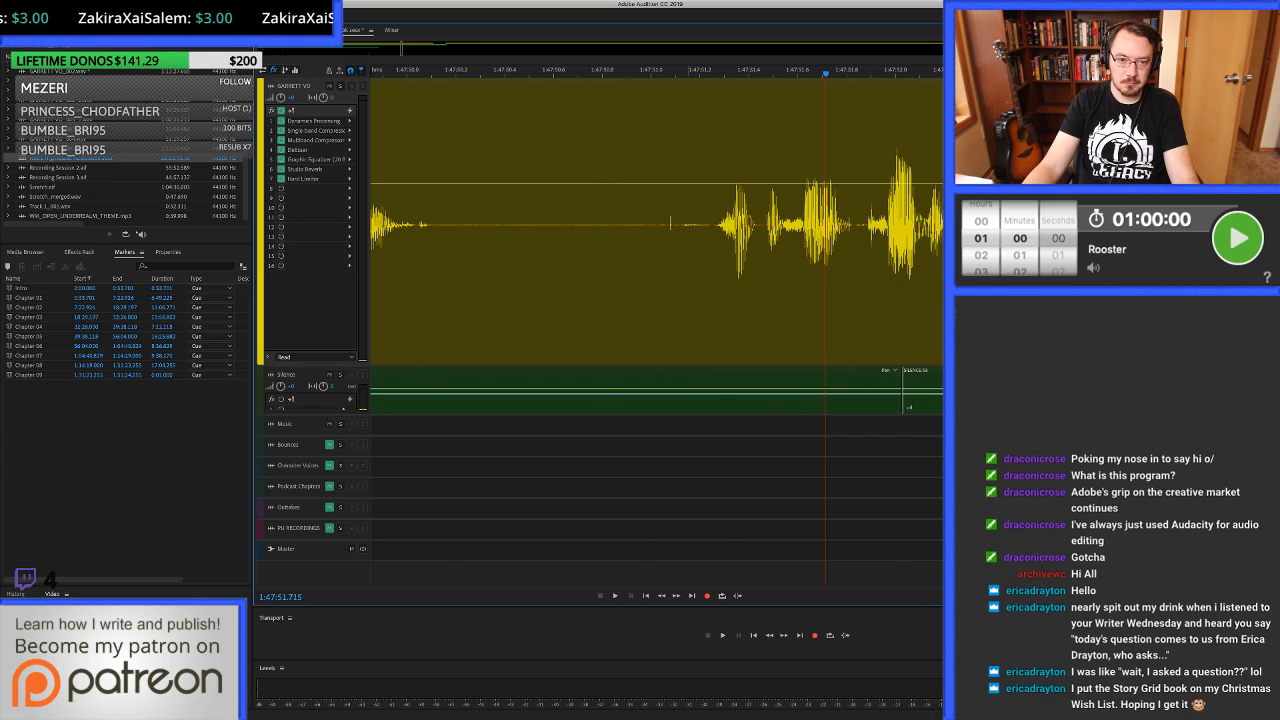
{"action": "left_click_drag", "start_coordinate": [710, 250], "coordinate": [593, 250]}
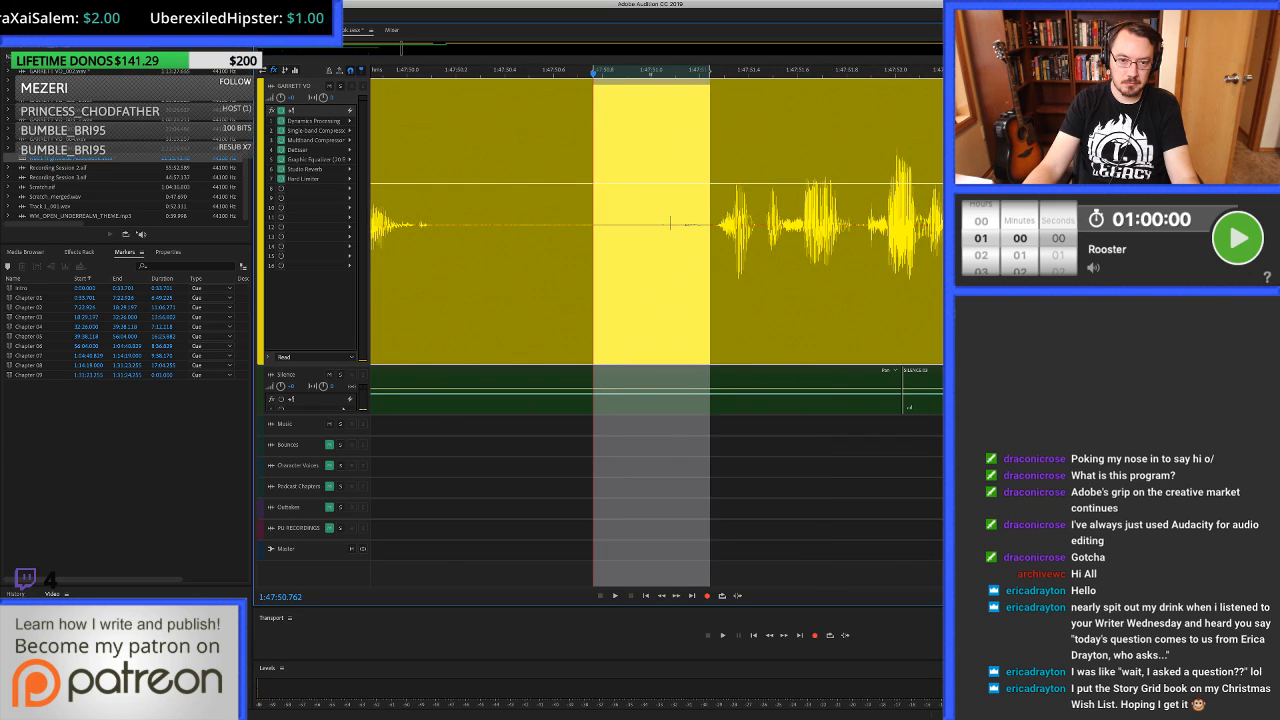
{"action": "scroll", "coordinate": [670, 222], "scroll_direction": "down", "scroll_amount": 3}
{"action": "key", "text": "Delete"}
{"action": "key", "text": "space"}
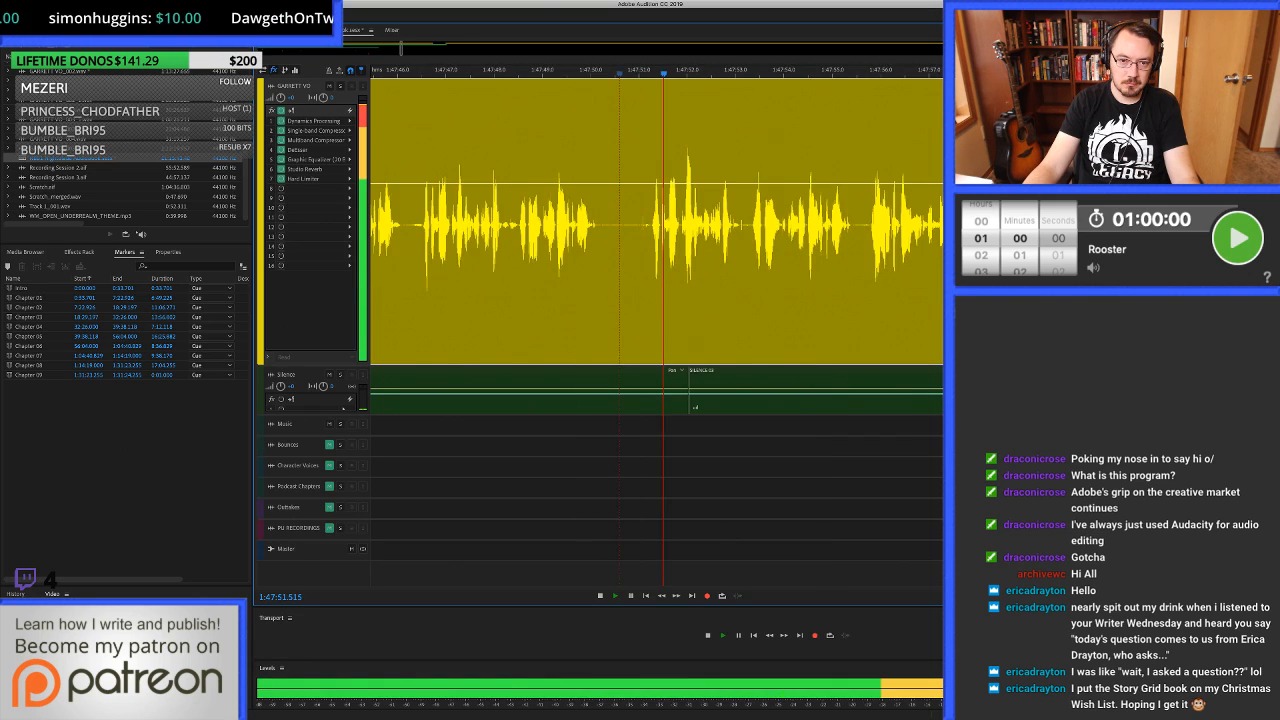
{"action": "key", "text": "space"}
Split the voice-over at 1:47:51.250, just before speech resumes after the pause.
{"action": "left_click", "coordinate": [725, 240]}
{"action": "scroll", "coordinate": [725, 240], "scroll_direction": "up", "scroll_amount": 5}
{"action": "left_click", "coordinate": [738, 240]}
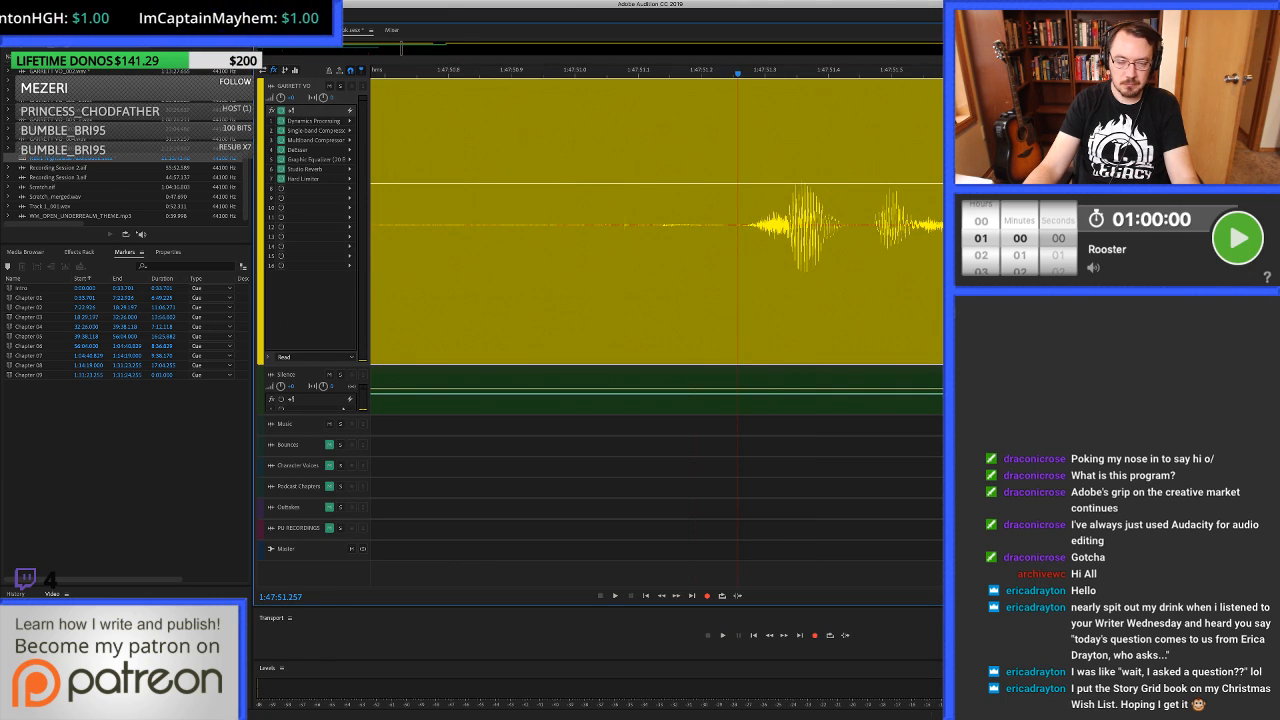
{"action": "left_click", "coordinate": [734, 240]}
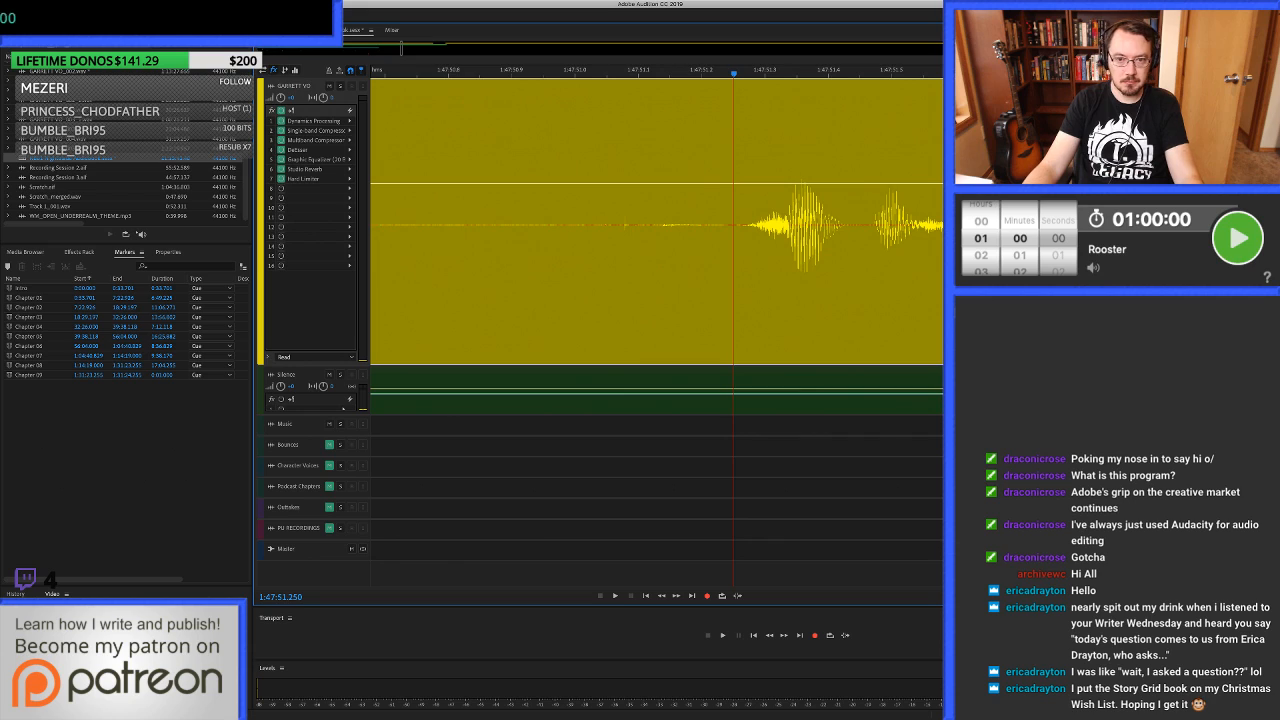
{"action": "key", "text": "super+k"}
Listen for the repeated take's start, split the voice-over at 1:47:46.533 and ripple delete the section up to the 1:47:51.250 cut.
{"action": "scroll", "coordinate": [680, 240], "scroll_direction": "down", "scroll_amount": 8}
{"action": "scroll", "coordinate": [680, 240], "scroll_direction": "left", "scroll_amount": 4}
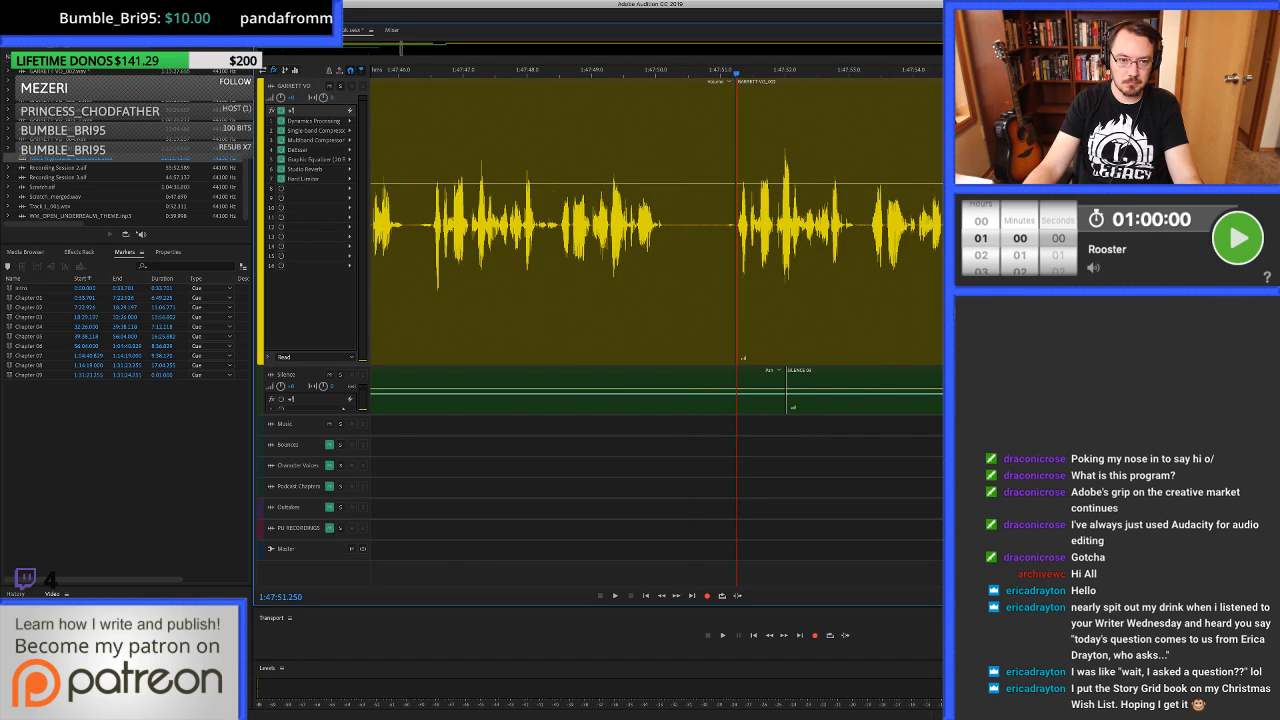
{"action": "left_click", "coordinate": [418, 240]}
{"action": "key", "text": "space"}
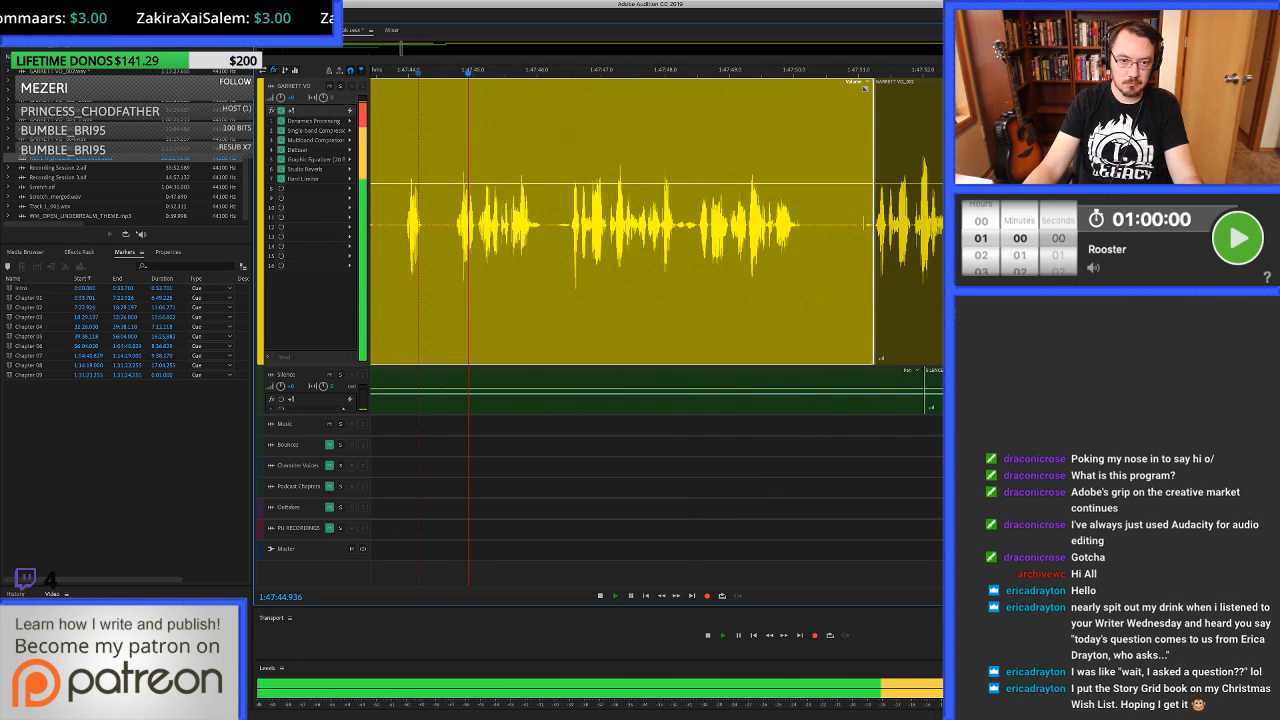
{"action": "scroll", "coordinate": [571, 240], "scroll_direction": "up", "scroll_amount": 6}
{"action": "key", "text": "space"}
{"action": "scroll", "coordinate": [571, 240], "scroll_direction": "up", "scroll_amount": 5}
{"action": "left_click", "coordinate": [567, 240]}
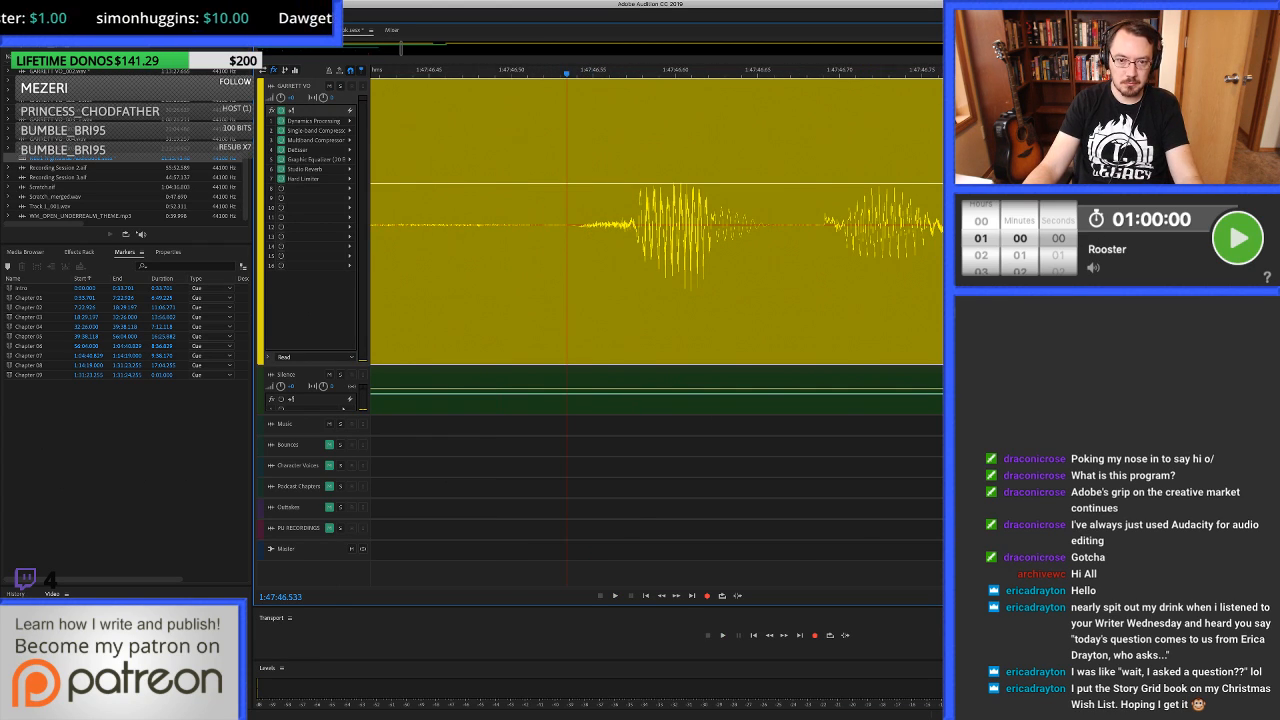
{"action": "key", "text": "super+k"}
{"action": "left_click", "coordinate": [647, 240]}
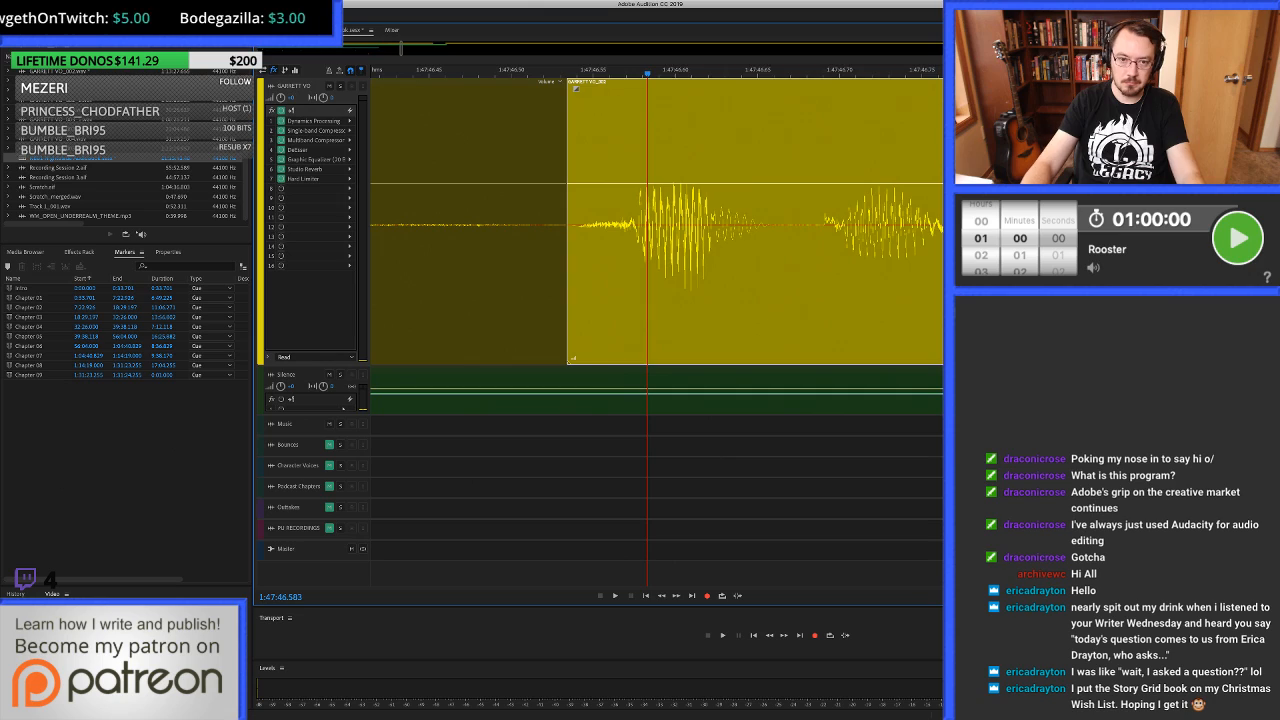
{"action": "key", "text": "Delete"}
{"action": "key", "text": "Delete"}
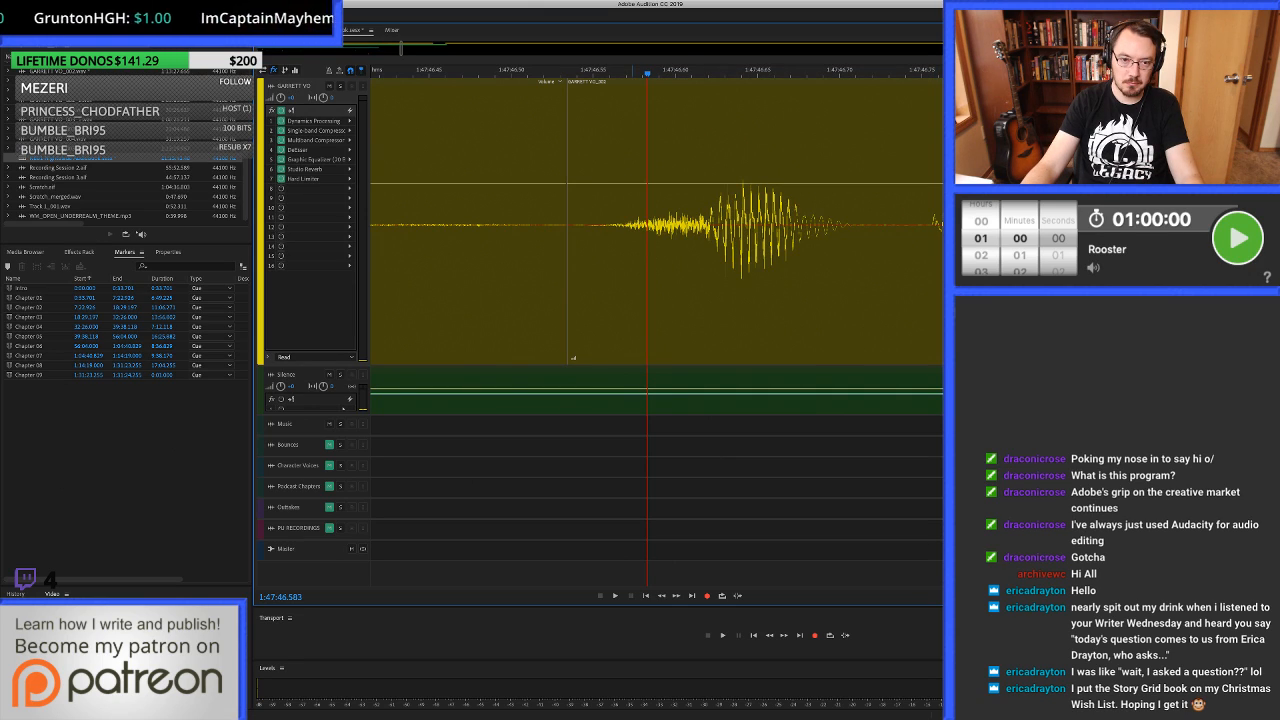
Overlap the two voice-over clips slightly at the 1:47:46.533 join and listen across it to the pause at about 1:47:48.5.
{"action": "mouse_move", "coordinate": [567, 240]}
{"action": "left_mouse_down"}
{"action": "mouse_move", "coordinate": [584, 240]}
{"action": "mouse_move", "coordinate": [546, 240]}
{"action": "left_mouse_up"}
{"action": "scroll", "coordinate": [546, 240], "scroll_direction": "down", "scroll_amount": 5}
{"action": "scroll", "coordinate": [546, 240], "scroll_direction": "down", "scroll_amount": 2}
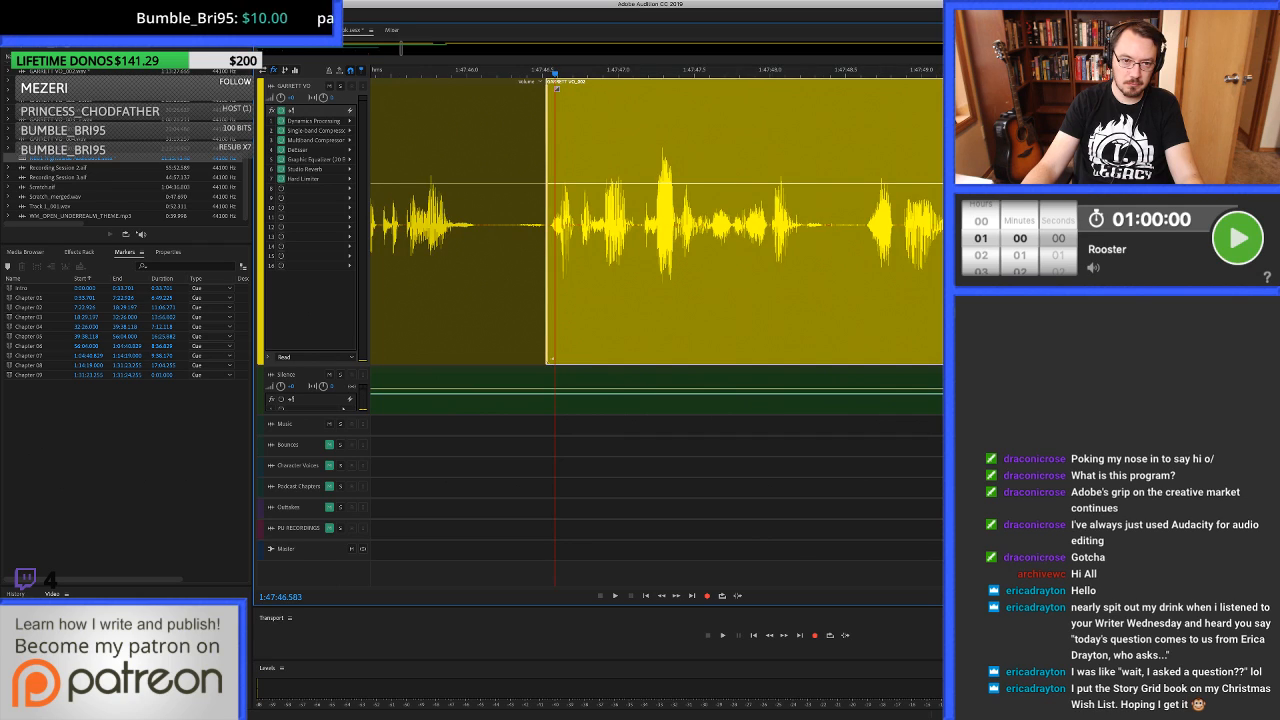
{"action": "scroll", "coordinate": [546, 240], "scroll_direction": "down", "scroll_amount": 4}
{"action": "left_click", "coordinate": [497, 240]}
{"action": "key", "text": "space"}
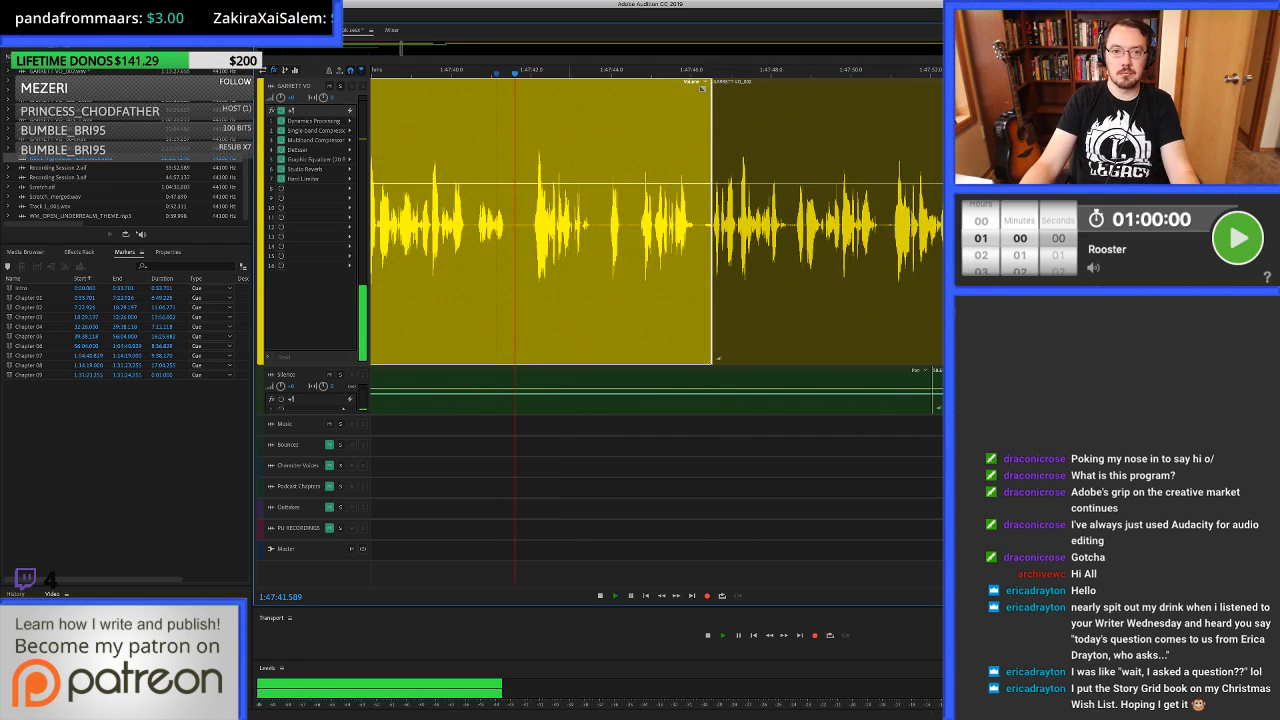
{"action": "scroll", "coordinate": [497, 240], "scroll_direction": "right", "scroll_amount": 1}
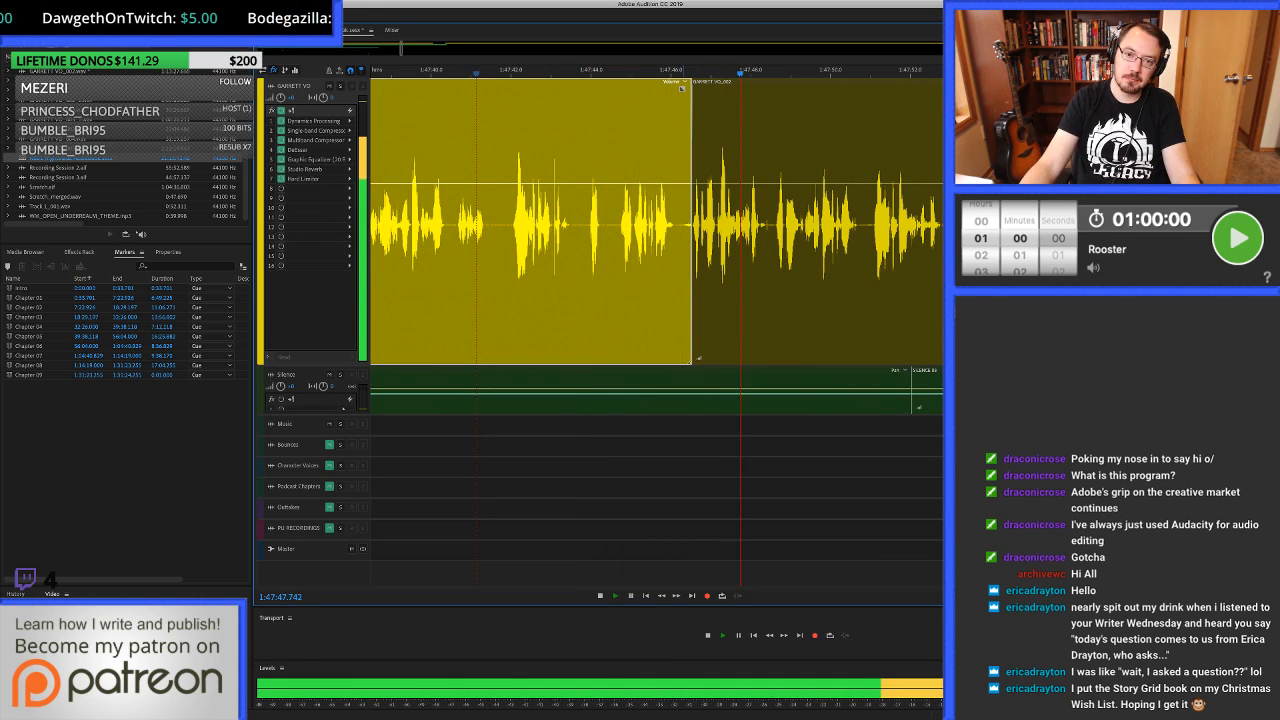
{"action": "scroll", "coordinate": [630, 225], "scroll_direction": "right", "scroll_amount": 3}
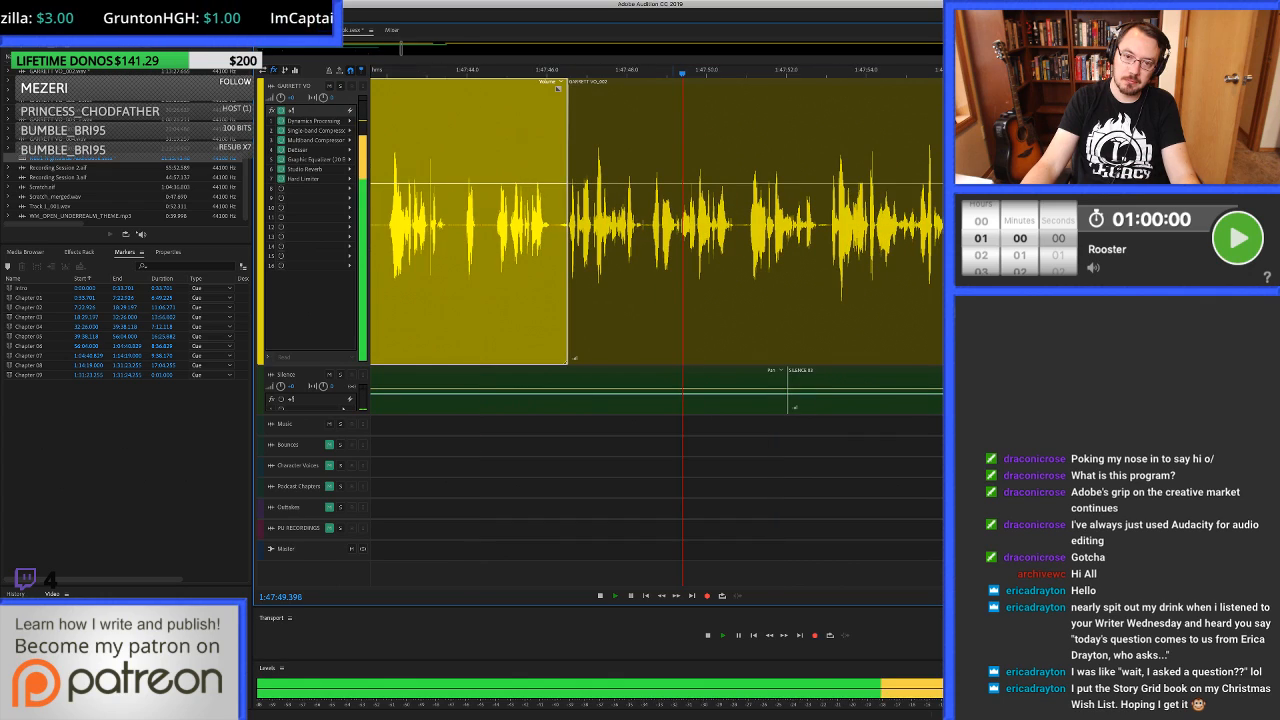
{"action": "left_click", "coordinate": [630, 225]}
{"action": "scroll", "coordinate": [630, 225], "scroll_direction": "up", "scroll_amount": 3}
{"action": "scroll", "coordinate": [630, 225], "scroll_direction": "up", "scroll_amount": 4}
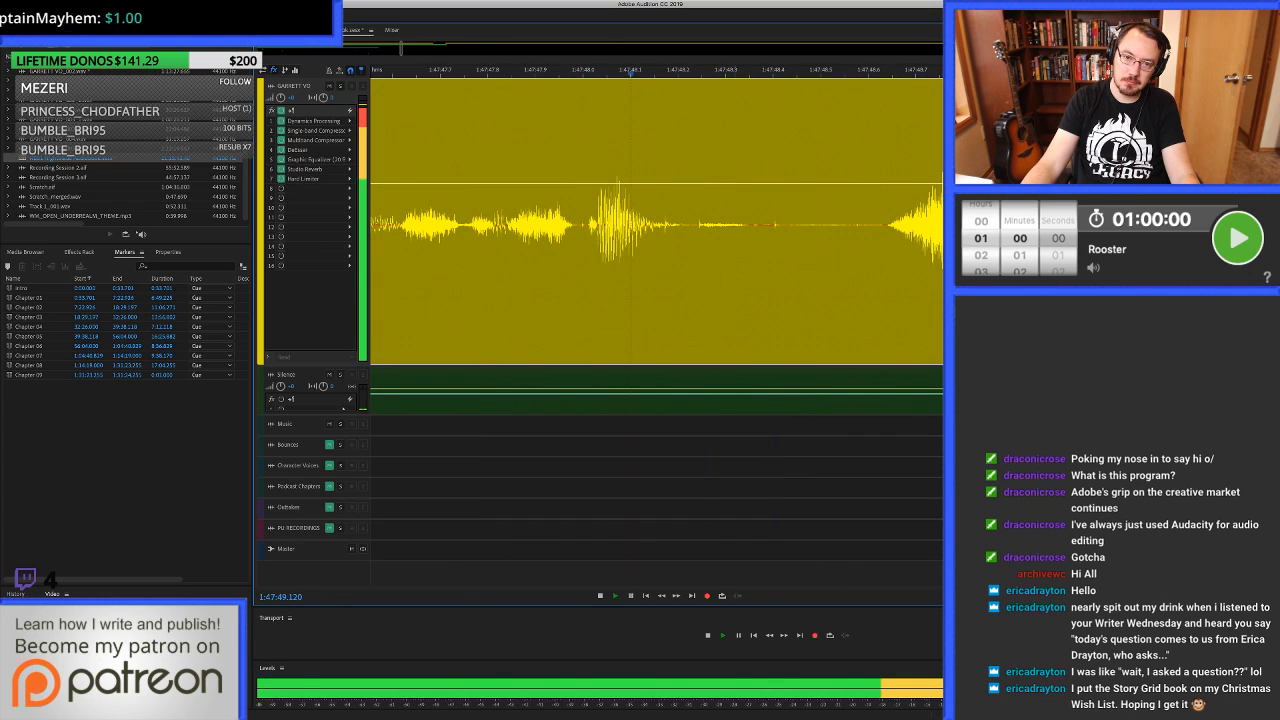
{"action": "key", "text": "space"}
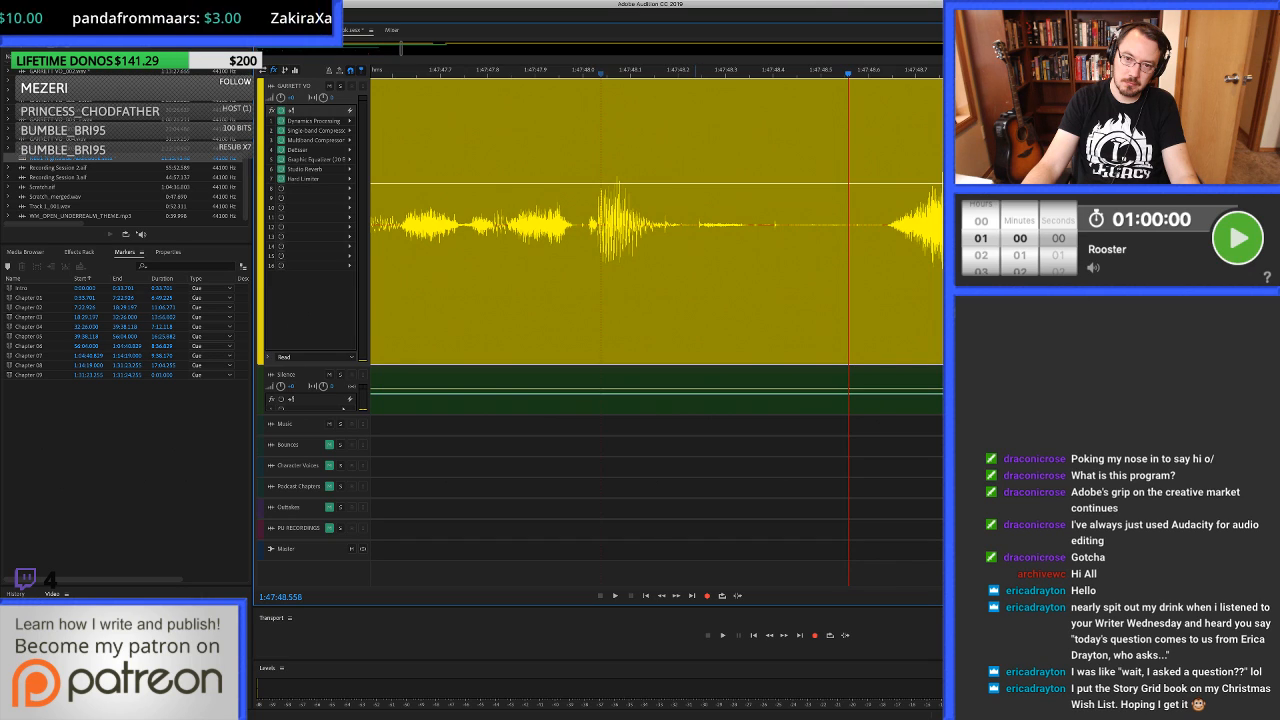
Try replacing the pause from 1:47:48.236 to about 1:47:48.45 with room tone, play across it and undo the replacement.
{"action": "left_click_drag", "start_coordinate": [695, 225], "coordinate": [797, 225]}
{"action": "key", "text": "Delete"}
{"action": "left_click_drag", "start_coordinate": [685, 225], "coordinate": [817, 225]}
{"action": "left_click_drag", "start_coordinate": [747, 390], "coordinate": [747, 225]}
{"action": "scroll", "coordinate": [747, 225], "scroll_direction": "down", "scroll_amount": 5}
{"action": "left_click", "coordinate": [603, 225]}
{"action": "key", "text": "space"}
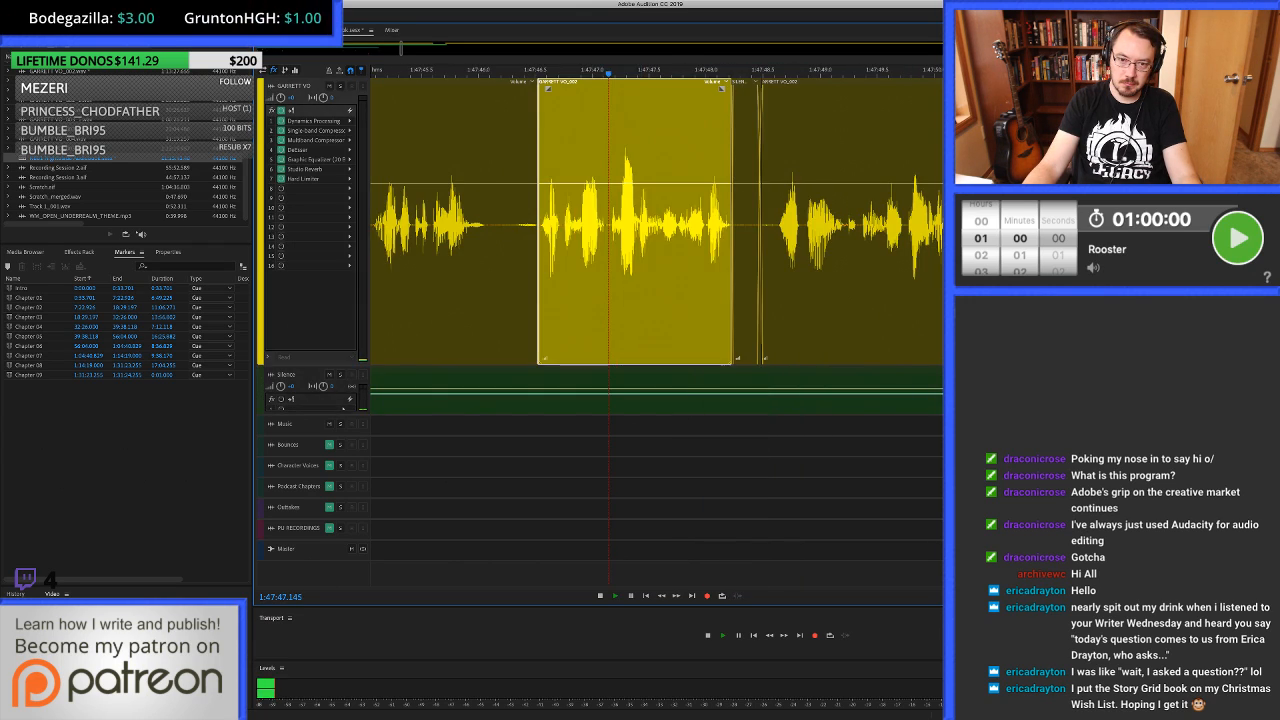
{"action": "key", "text": "space"}
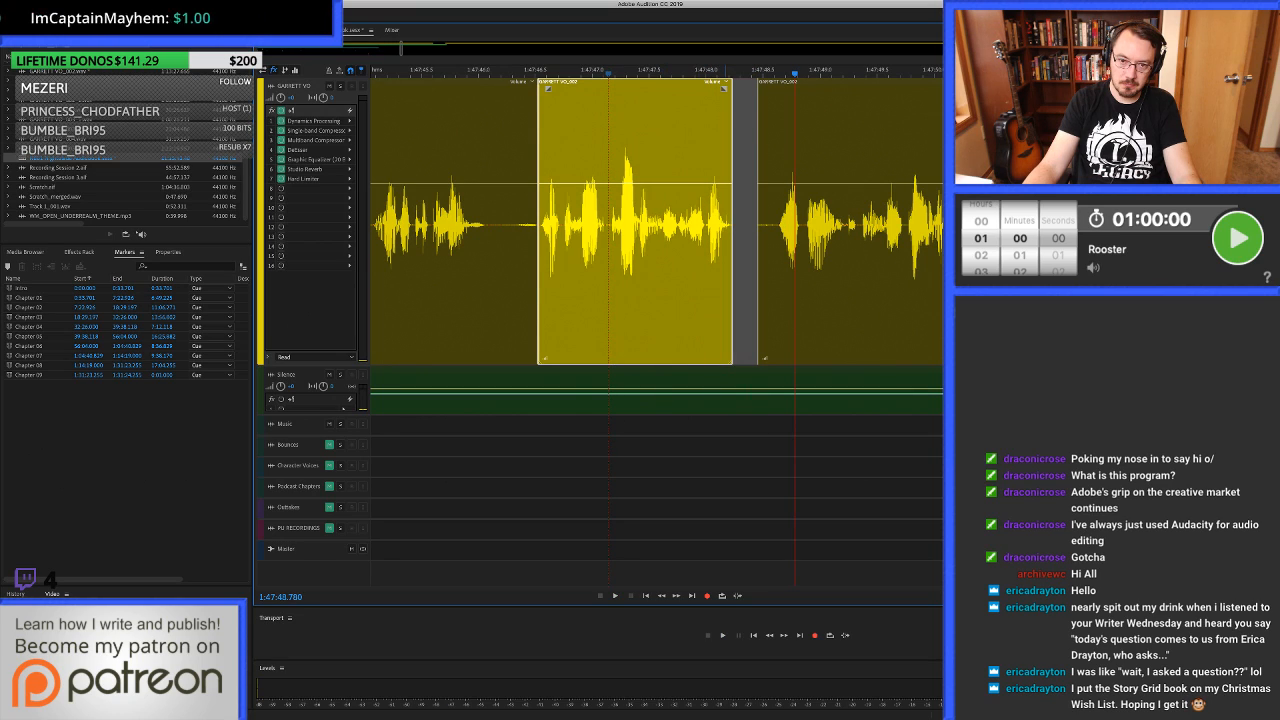
{"action": "key", "text": "super+z"}
Clear the voice-over from 1:47:48.353 to about 1:47:48.49 and fill from 1:47:48.325 with room tone overlapping both clips.
{"action": "scroll", "coordinate": [756, 225], "scroll_direction": "up", "scroll_amount": 5}
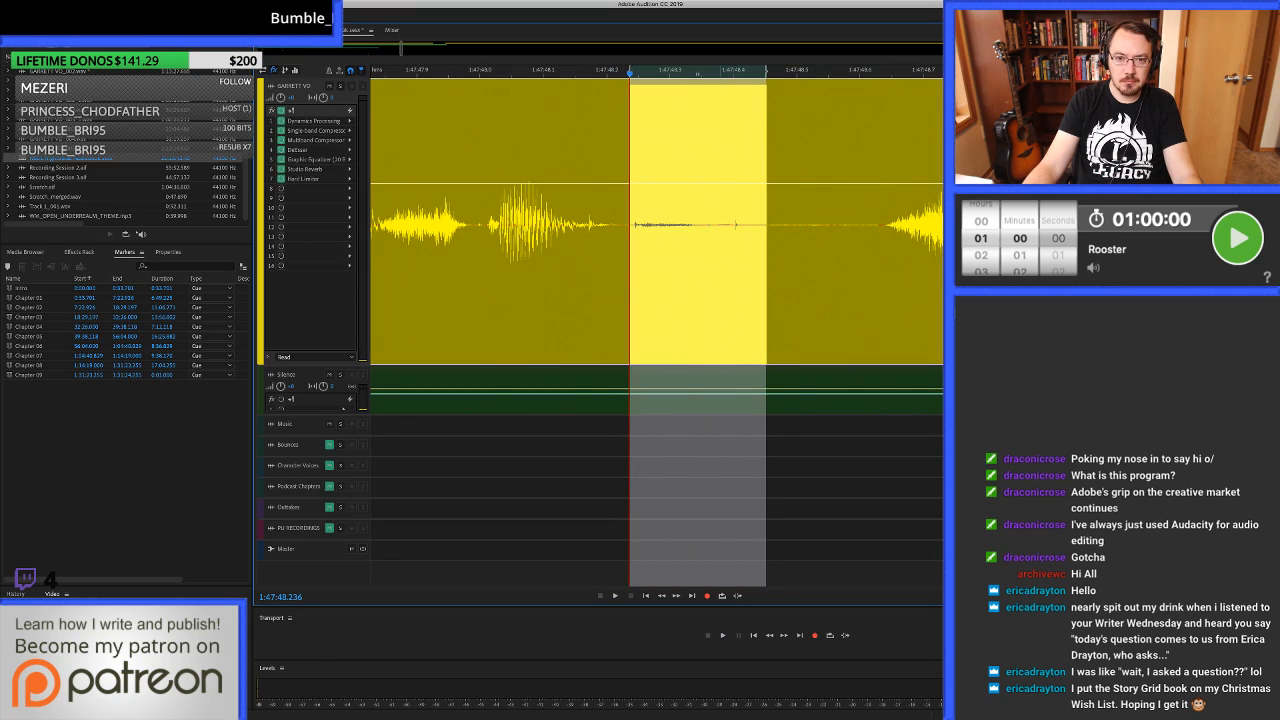
{"action": "left_click", "coordinate": [717, 225]}
{"action": "left_click_drag", "start_coordinate": [704, 225], "coordinate": [792, 225]}
{"action": "key", "text": "Delete"}
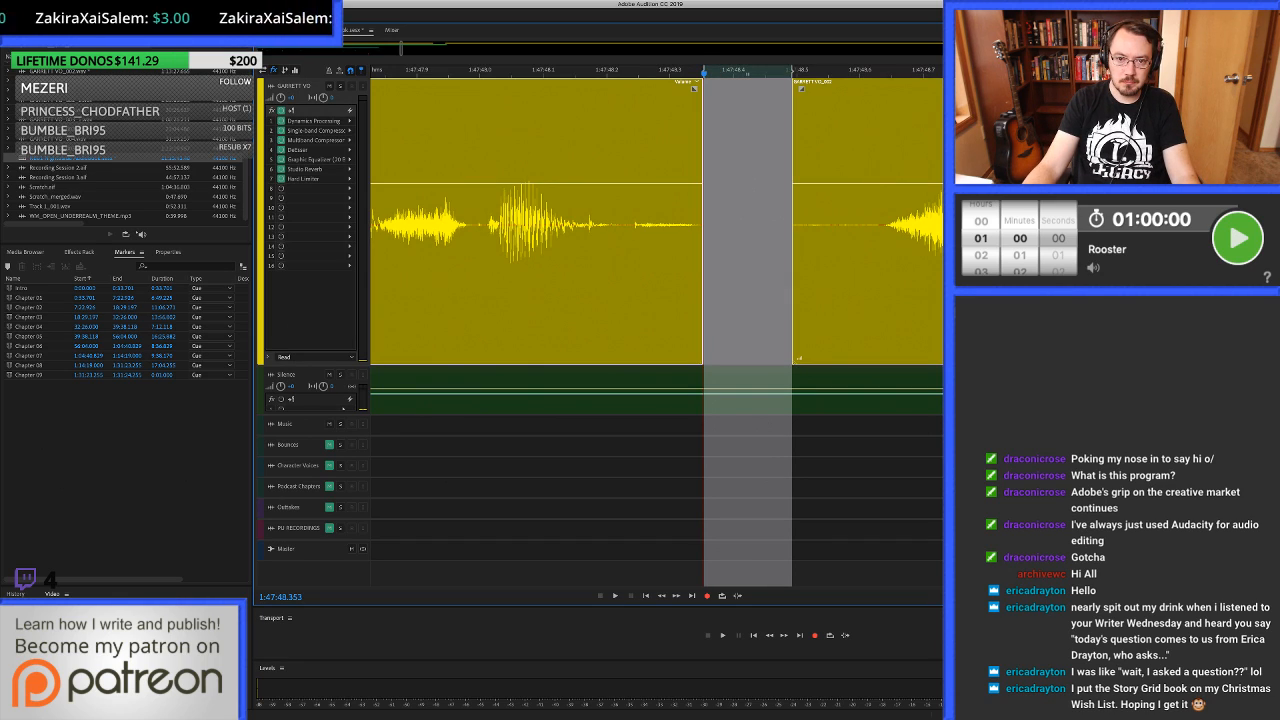
{"action": "left_click_drag", "start_coordinate": [704, 225], "coordinate": [686, 225]}
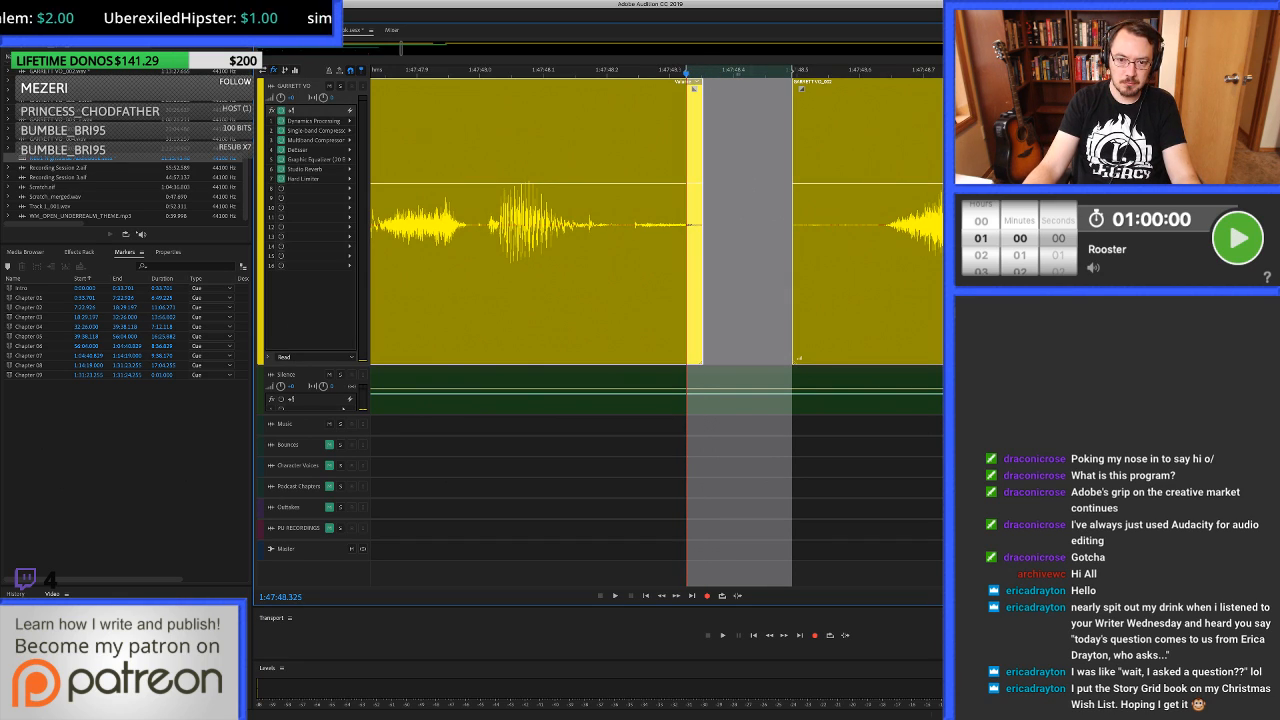
{"action": "left_click_drag", "start_coordinate": [792, 225], "coordinate": [811, 225]}
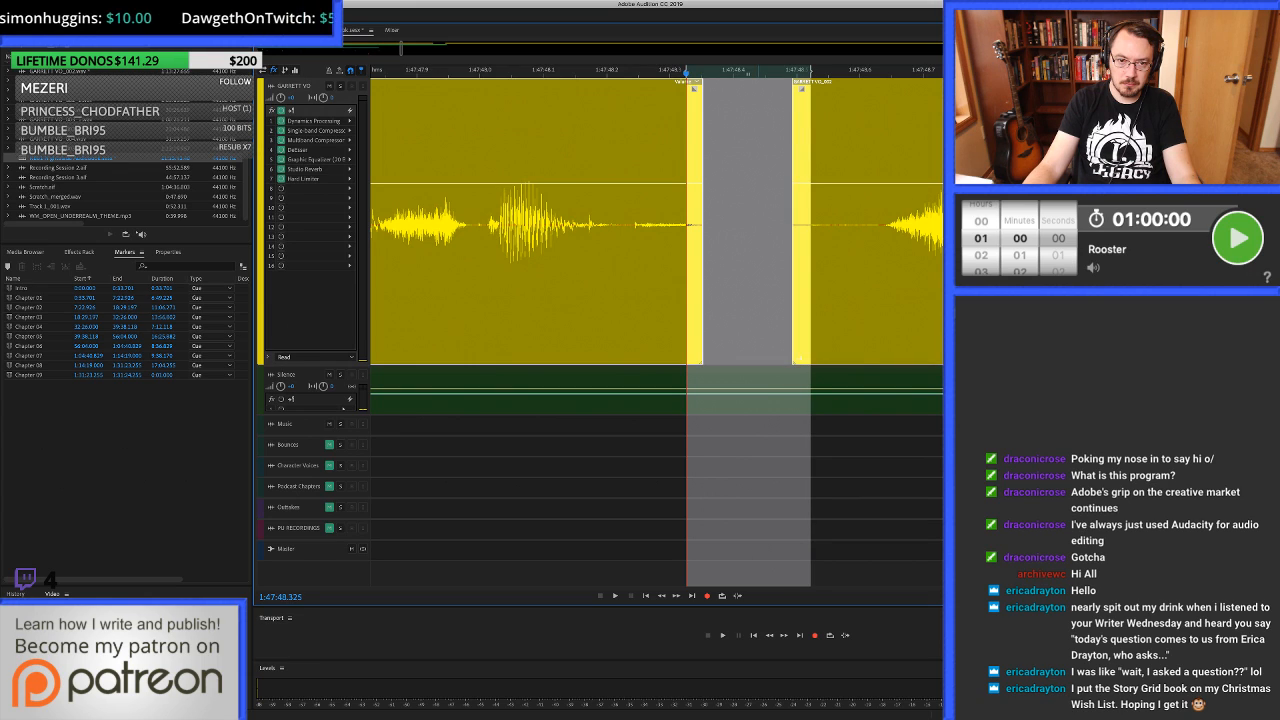
{"action": "left_click", "coordinate": [748, 390]}
{"action": "key", "text": "super+c"}
{"action": "key", "text": "super+v"}
Open the voice-over clip before the room tone in the waveform editor and auto-heal the small noise at 1:47:48.243.
{"action": "left_click", "coordinate": [660, 225]}
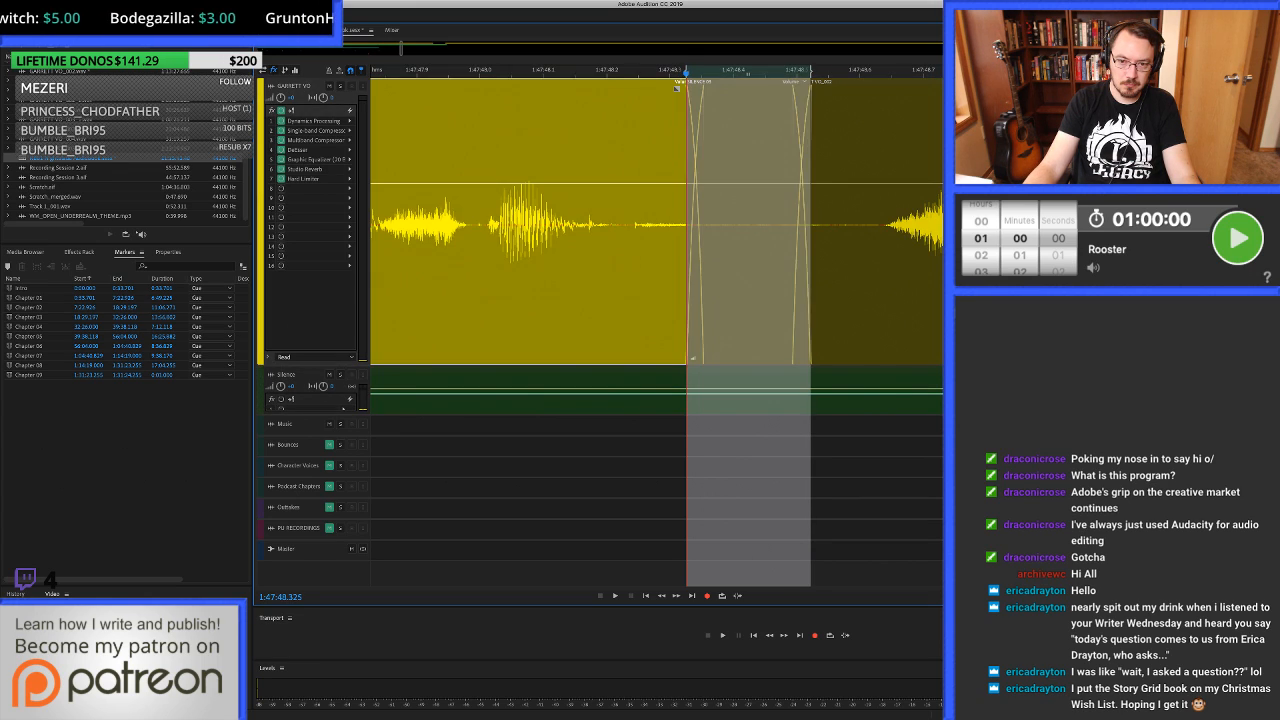
{"action": "double_click", "coordinate": [636, 225]}
{"action": "scroll", "coordinate": [695, 330], "scroll_direction": "up", "scroll_amount": 1}
{"action": "left_click_drag", "start_coordinate": [573, 330], "coordinate": [1051, 330]}
{"action": "key", "text": "super+u"}
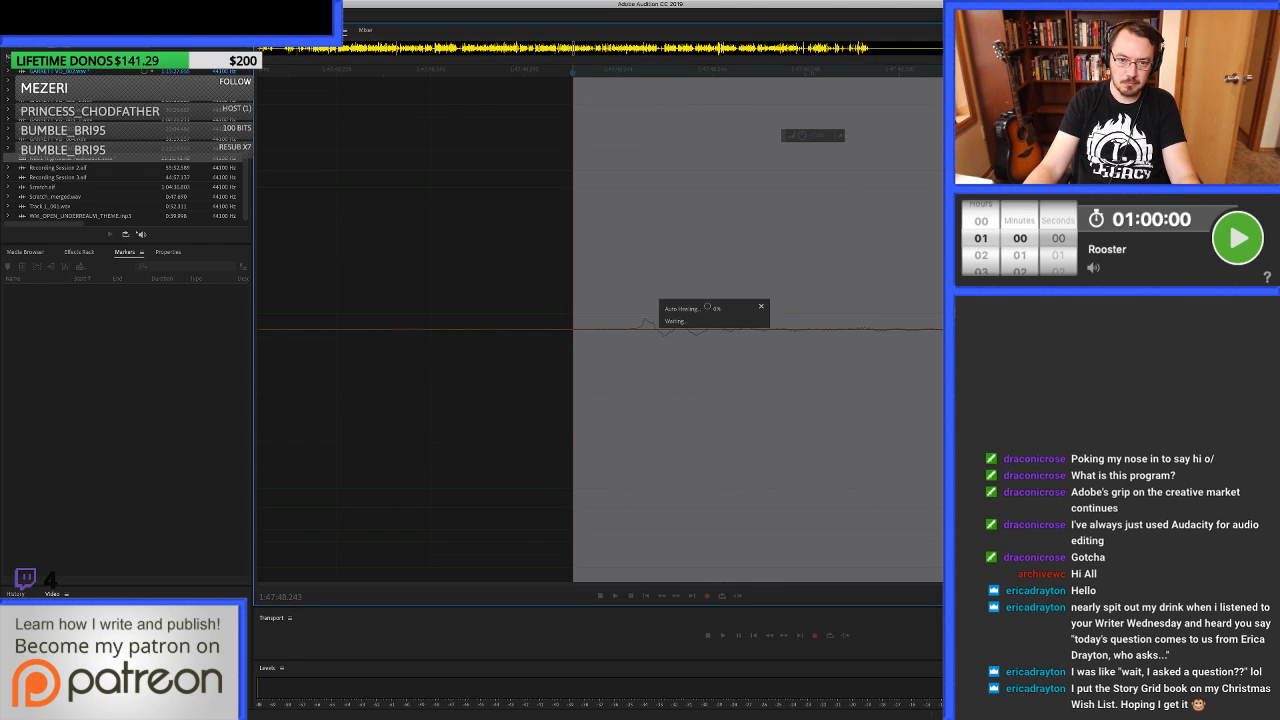
Auto-heal the click starting at 1:47:48.167 in the waveform and return to the multitrack session.
{"action": "scroll", "coordinate": [711, 330], "scroll_direction": "down", "scroll_amount": 5}
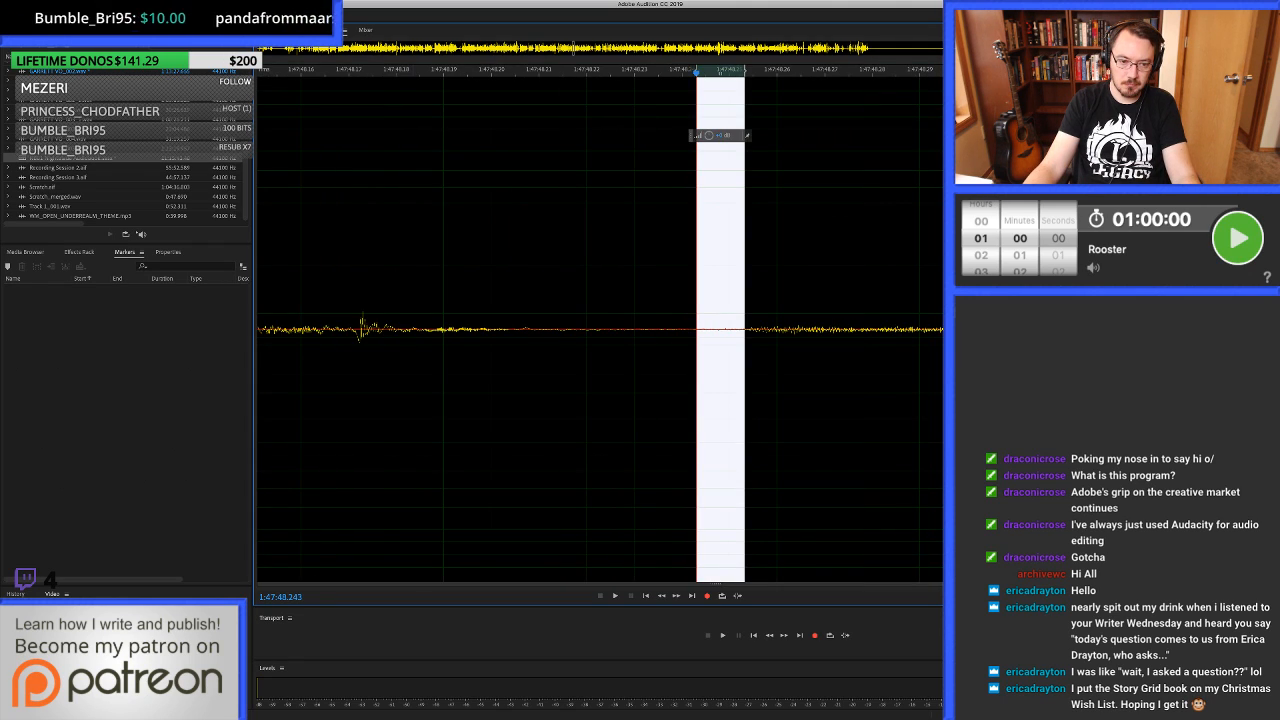
{"action": "left_click_drag", "start_coordinate": [338, 330], "coordinate": [423, 330]}
{"action": "key", "text": "super+u"}
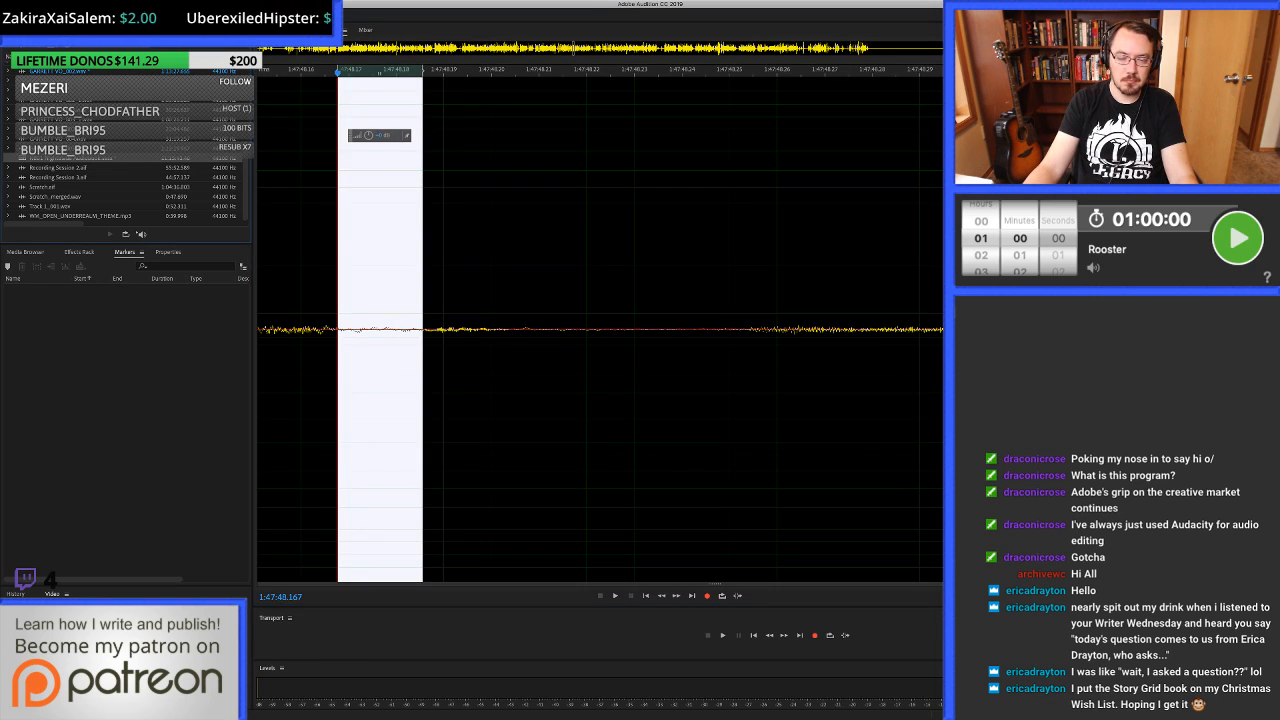
{"action": "key", "text": "0"}
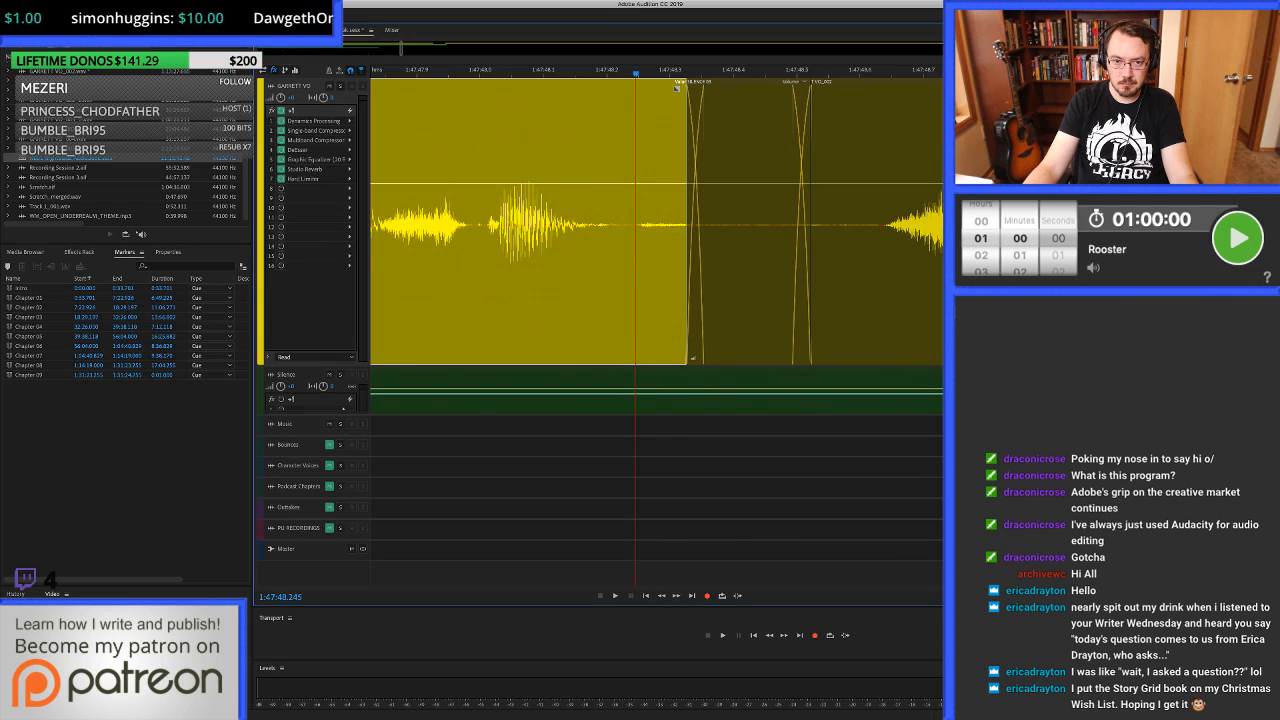
Play to the click near 1:48:02.161, auto-heal it from 1:48:02.153 in the waveform editor and return to the multitrack session.
{"action": "key", "text": "space"}
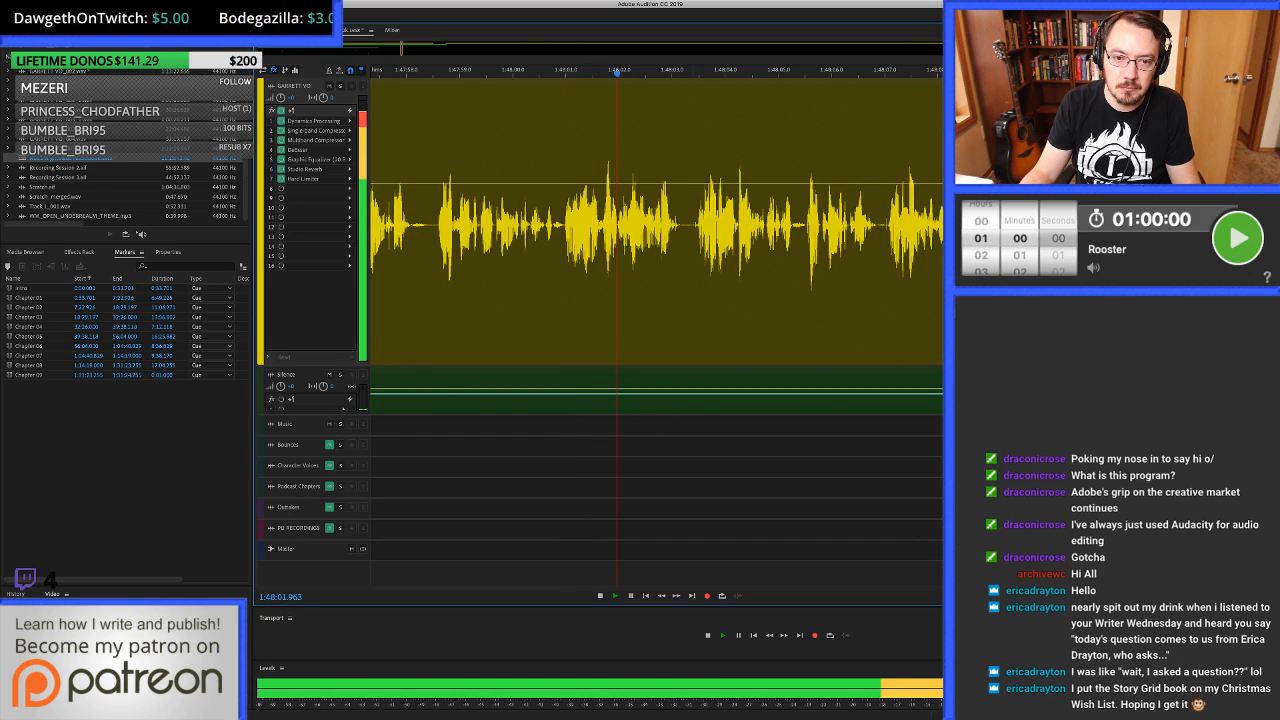
{"action": "left_click", "coordinate": [618, 240]}
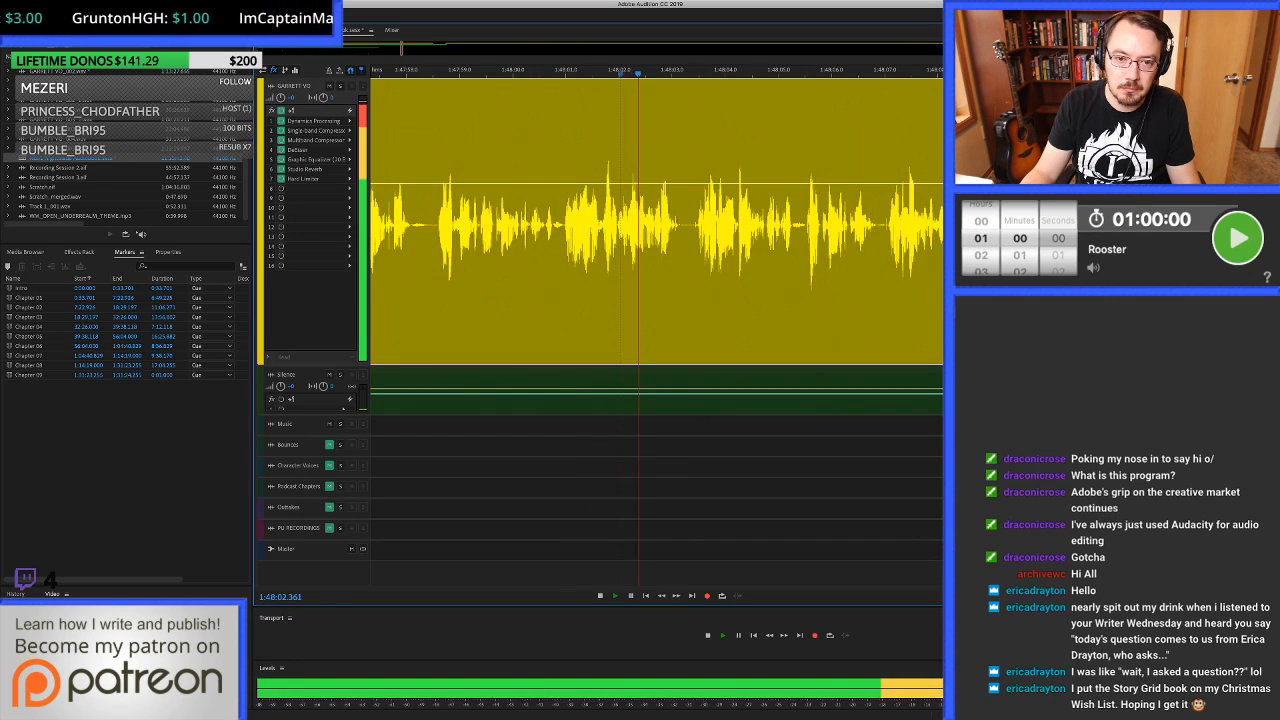
{"action": "key", "text": "space"}
{"action": "left_click", "coordinate": [627, 240]}
{"action": "double_click", "coordinate": [627, 240]}
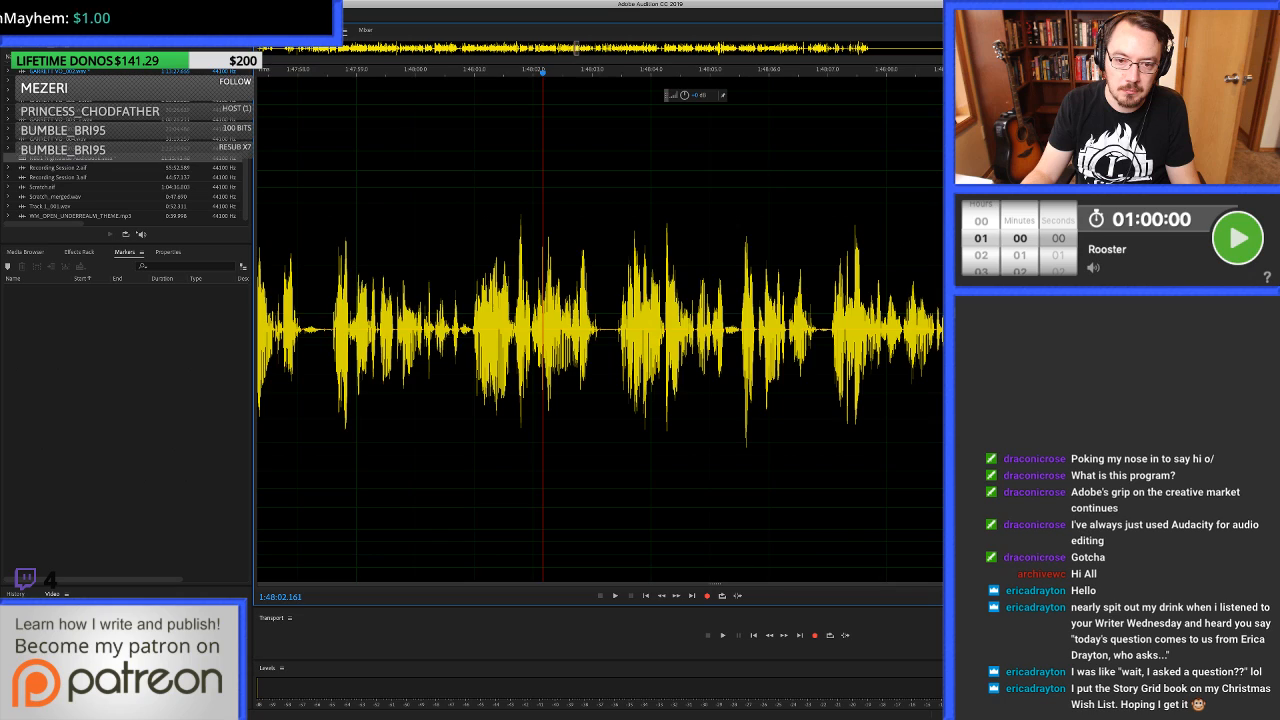
{"action": "scroll", "coordinate": [542, 330], "scroll_direction": "up", "scroll_amount": 15}
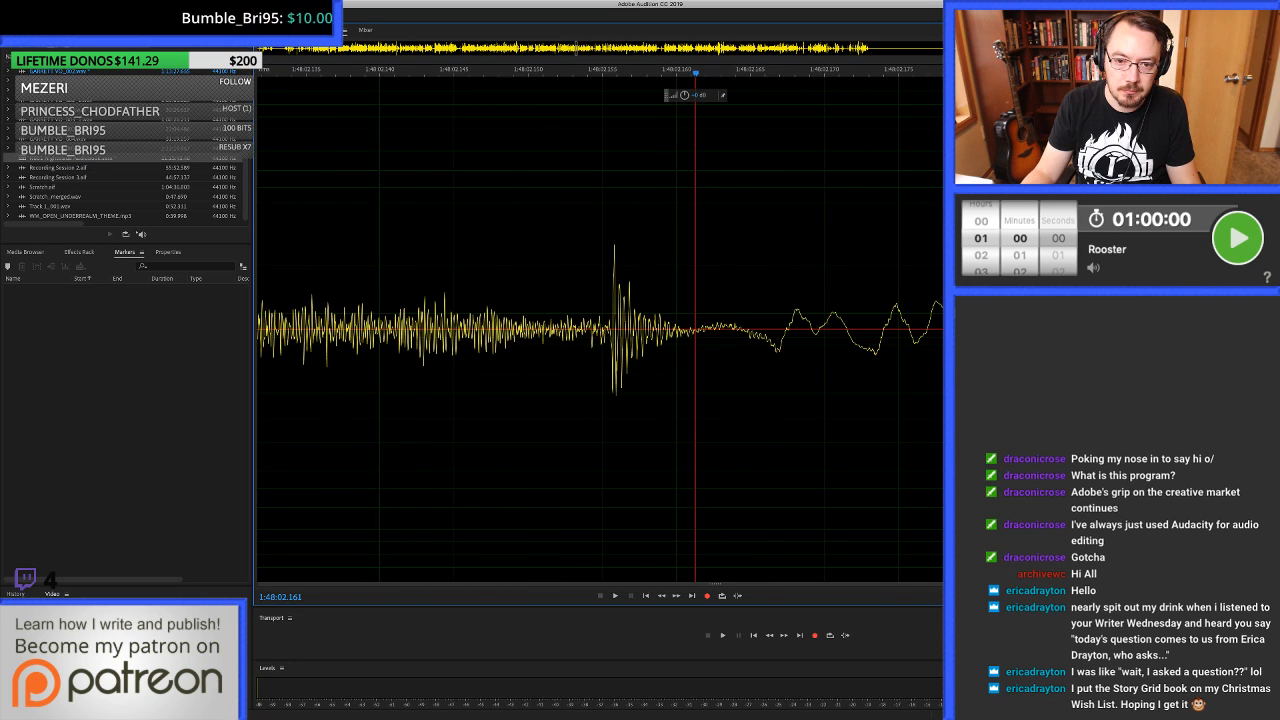
{"action": "scroll", "coordinate": [695, 330], "scroll_direction": "up", "scroll_amount": 2}
{"action": "left_click_drag", "start_coordinate": [537, 330], "coordinate": [735, 330]}
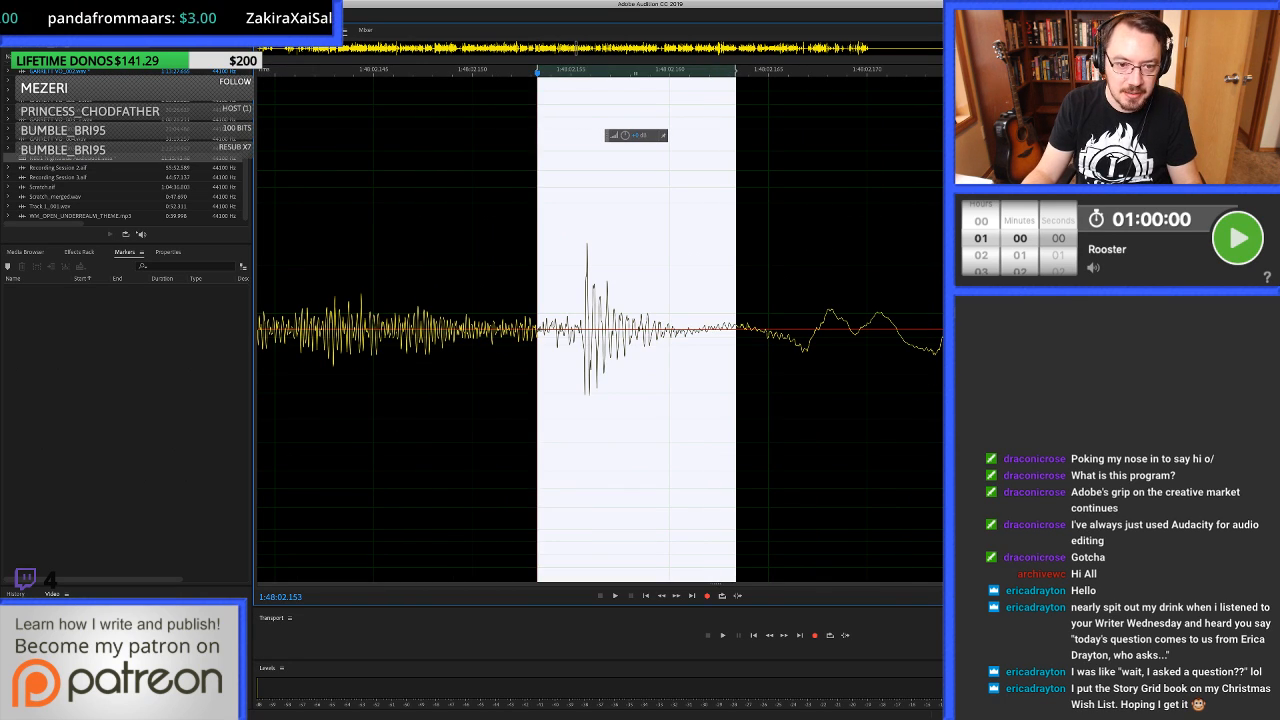
{"action": "key", "text": "super+u"}
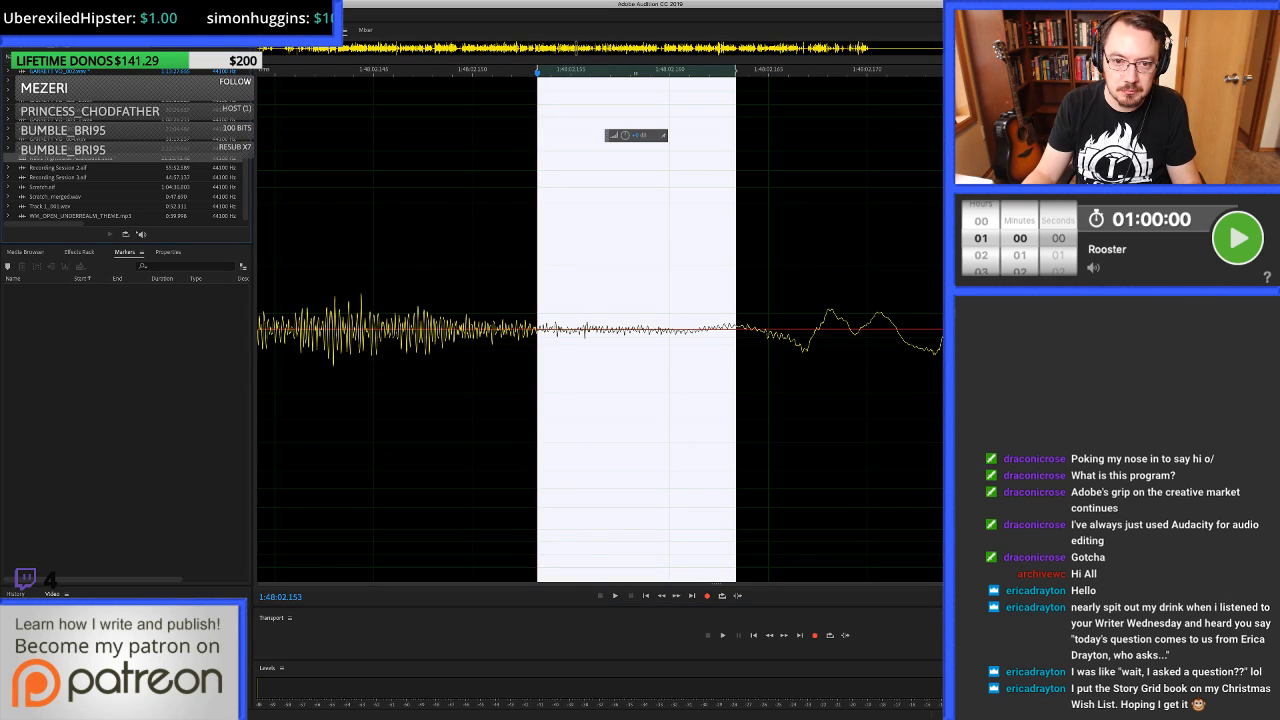
{"action": "key", "text": "0"}
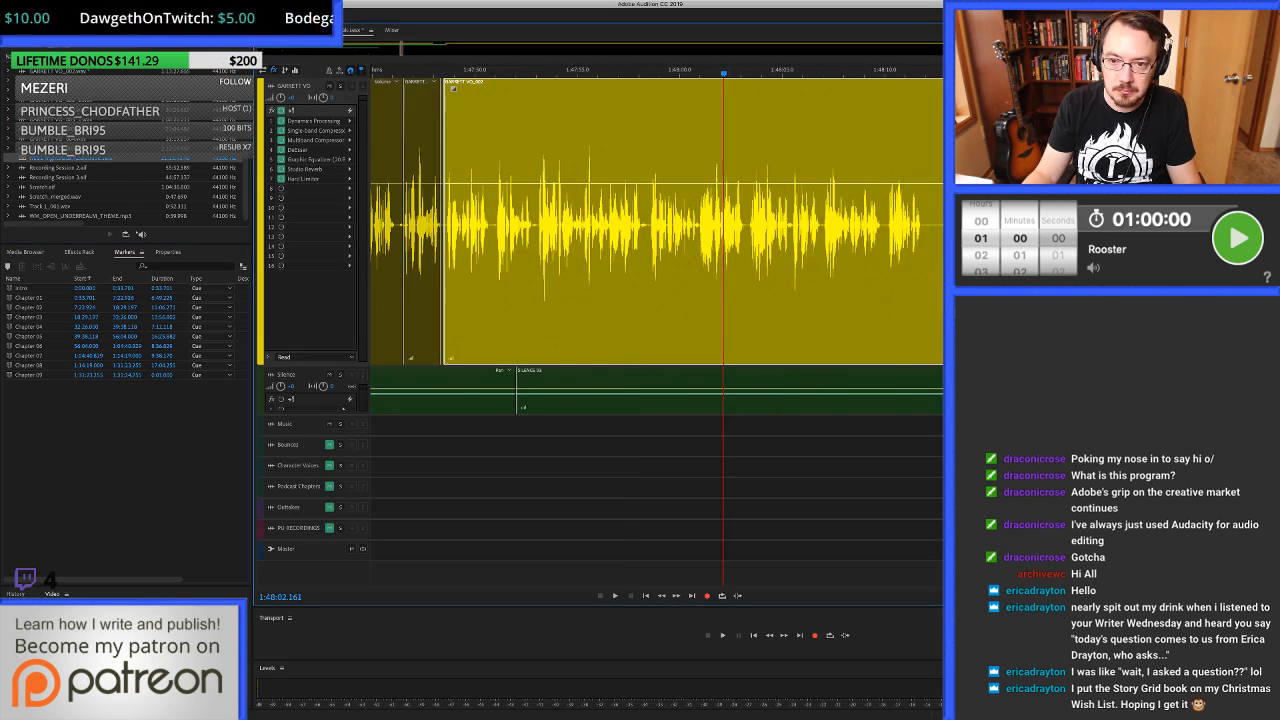
Play back the voice-over across the healed spot at 1:48:02 and examine the phrases and pauses after it.
{"action": "key", "text": "space"}
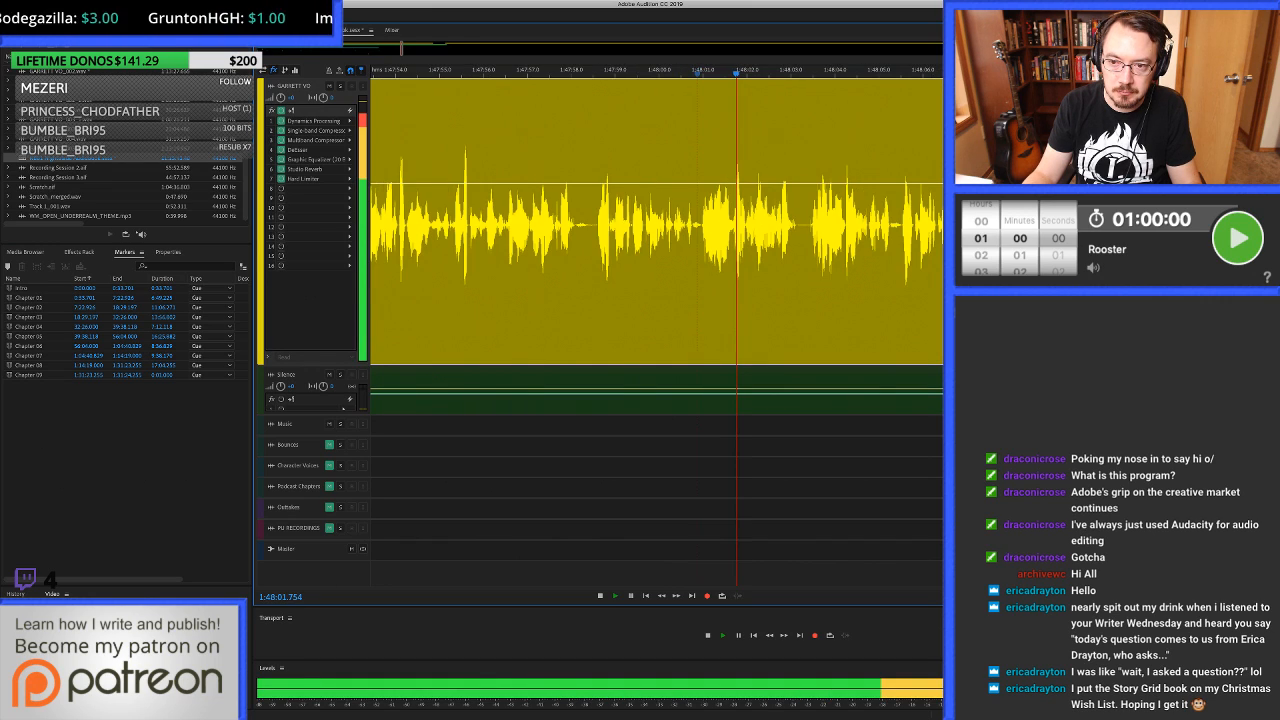
{"action": "scroll", "coordinate": [700, 225], "scroll_direction": "right", "scroll_amount": 3}
{"action": "scroll", "coordinate": [700, 225], "scroll_direction": "down", "scroll_amount": 4}
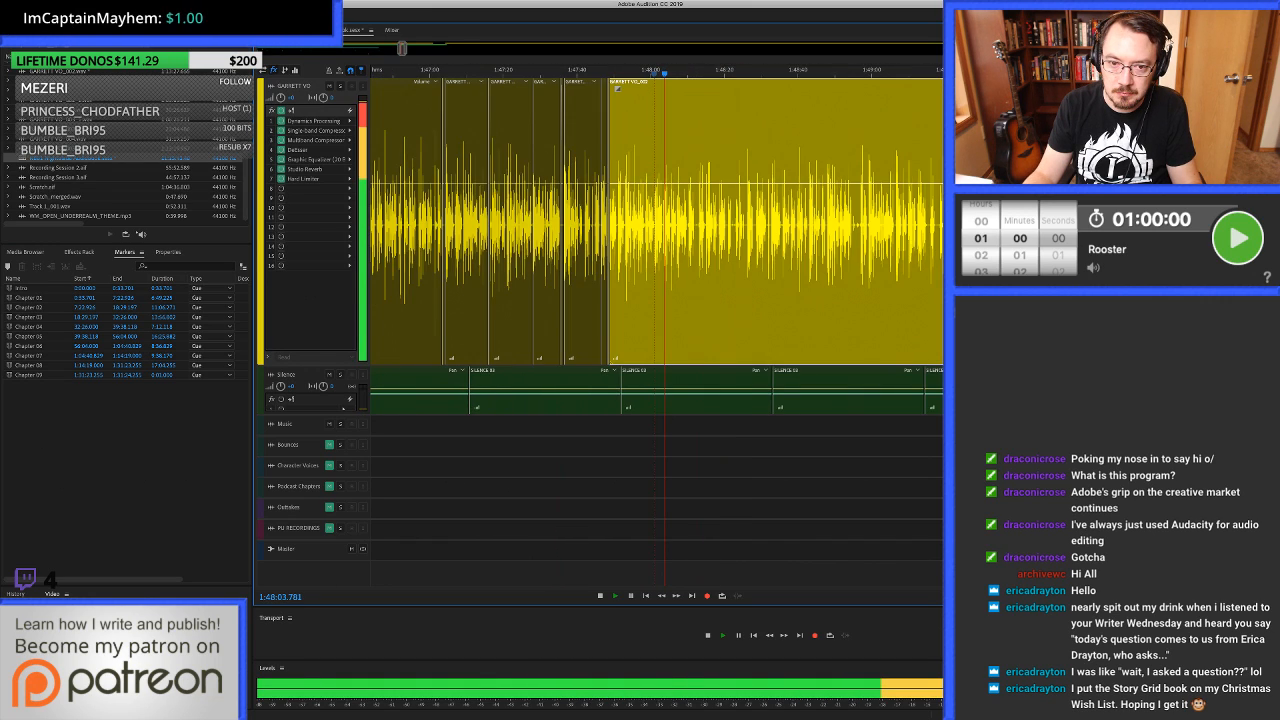
{"action": "scroll", "coordinate": [700, 225], "scroll_direction": "right", "scroll_amount": 2}
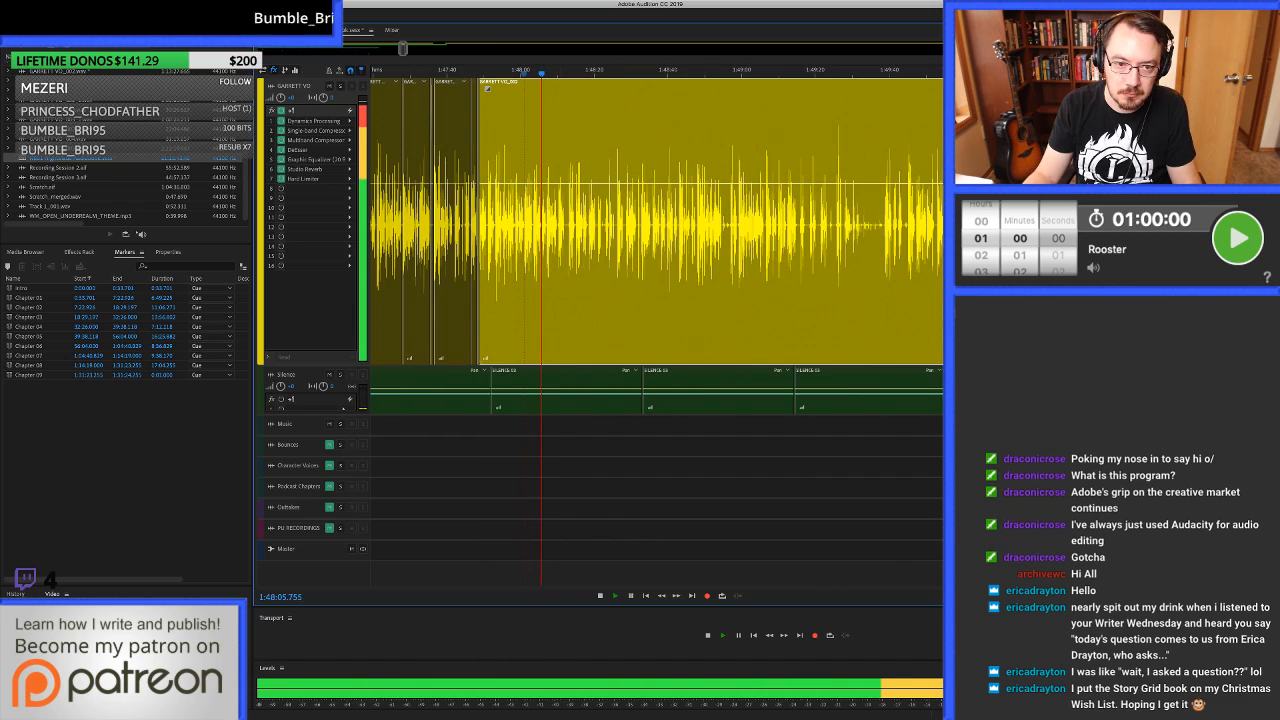
{"action": "scroll", "coordinate": [656, 225], "scroll_direction": "up", "scroll_amount": 5}
{"action": "key", "text": "space"}
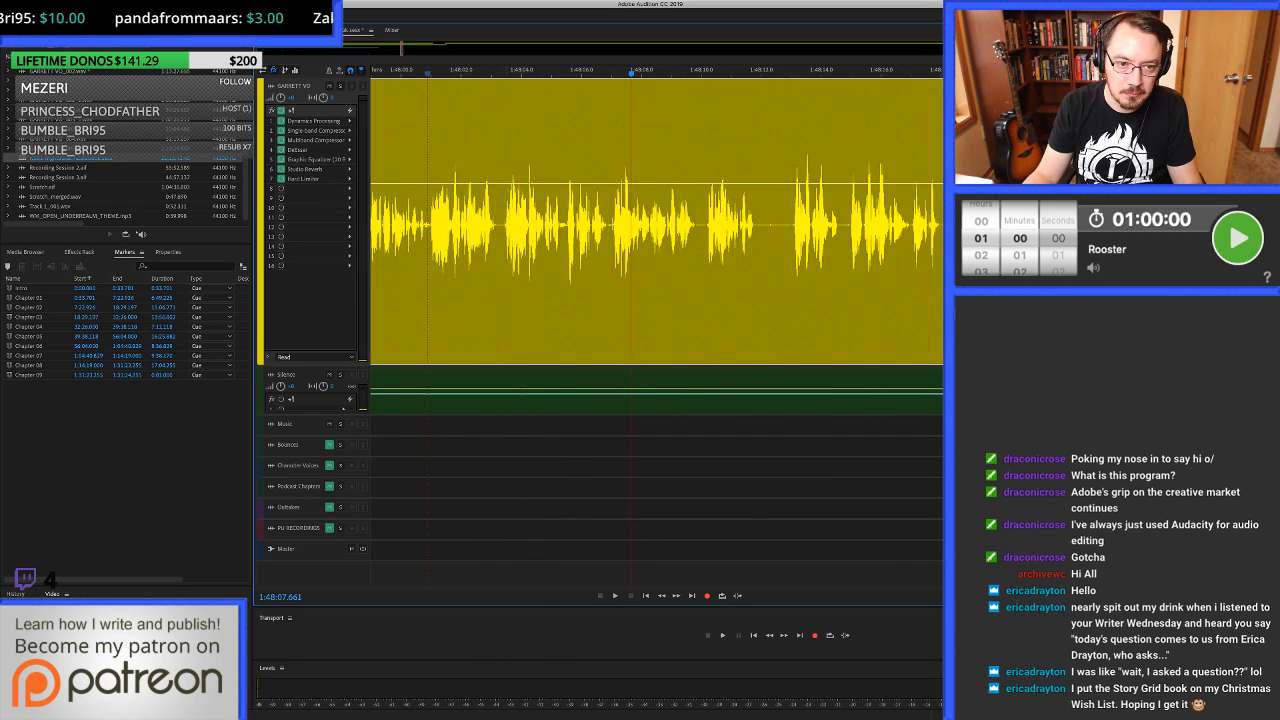
{"action": "key", "text": "space"}
{"action": "scroll", "coordinate": [656, 225], "scroll_direction": "up", "scroll_amount": 3}
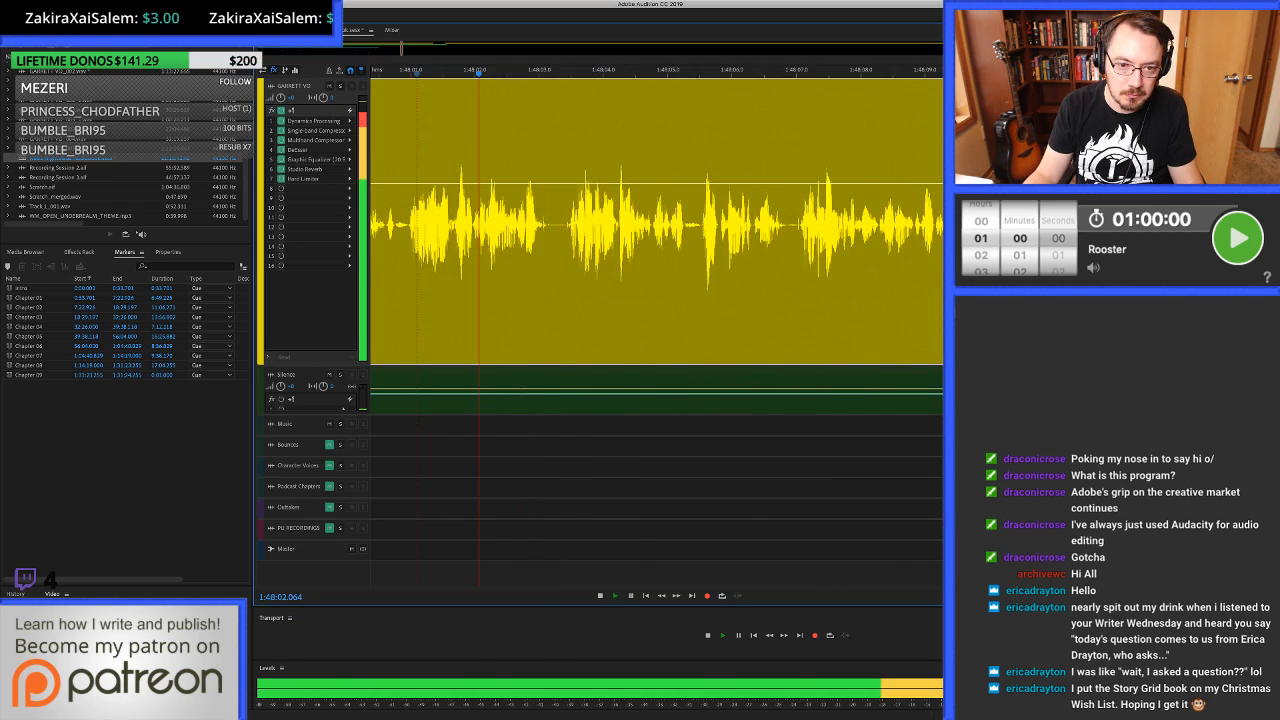
{"action": "key", "text": "space"}
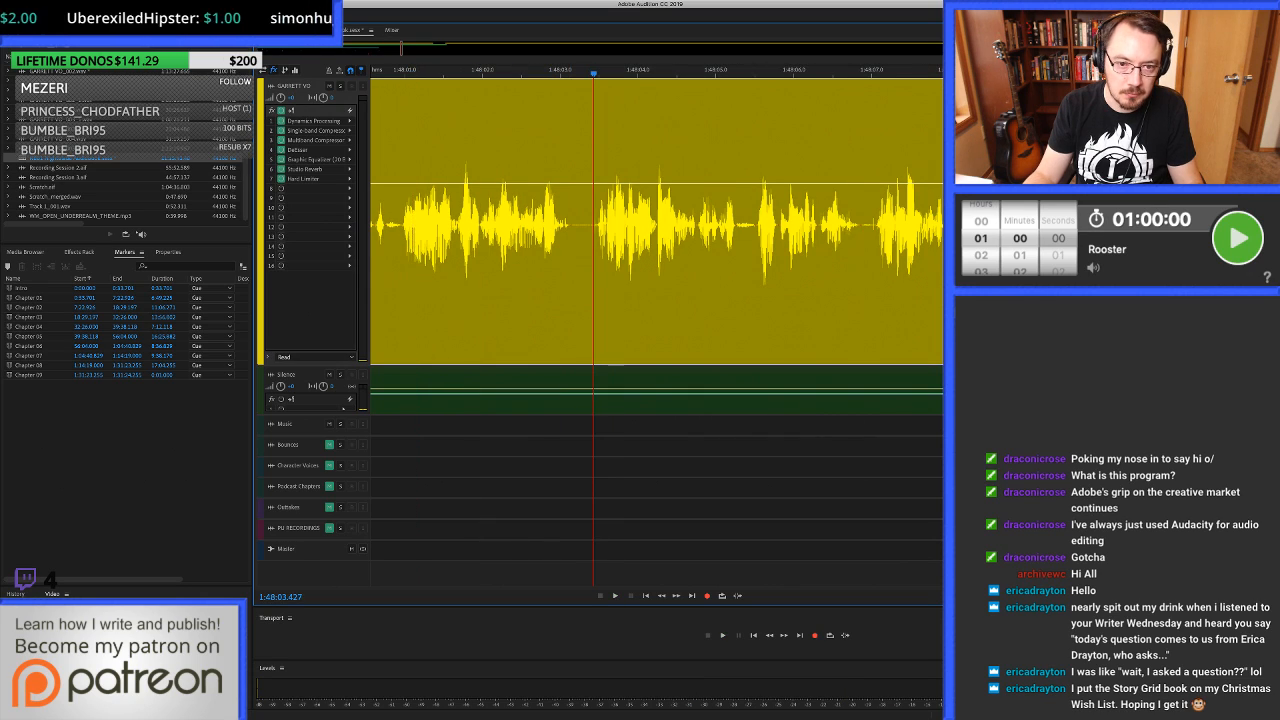
Clear the pause from about 1:48:03.3 to 1:48:03.47, fill from 1:48:03.247 with room tone overlapping both clips, and play across it.
{"action": "scroll", "coordinate": [656, 225], "scroll_direction": "up", "scroll_amount": 5}
{"action": "left_click_drag", "start_coordinate": [505, 224], "coordinate": [628, 224]}
{"action": "key", "text": "Delete"}
{"action": "left_click_drag", "start_coordinate": [469, 224], "coordinate": [638, 224]}
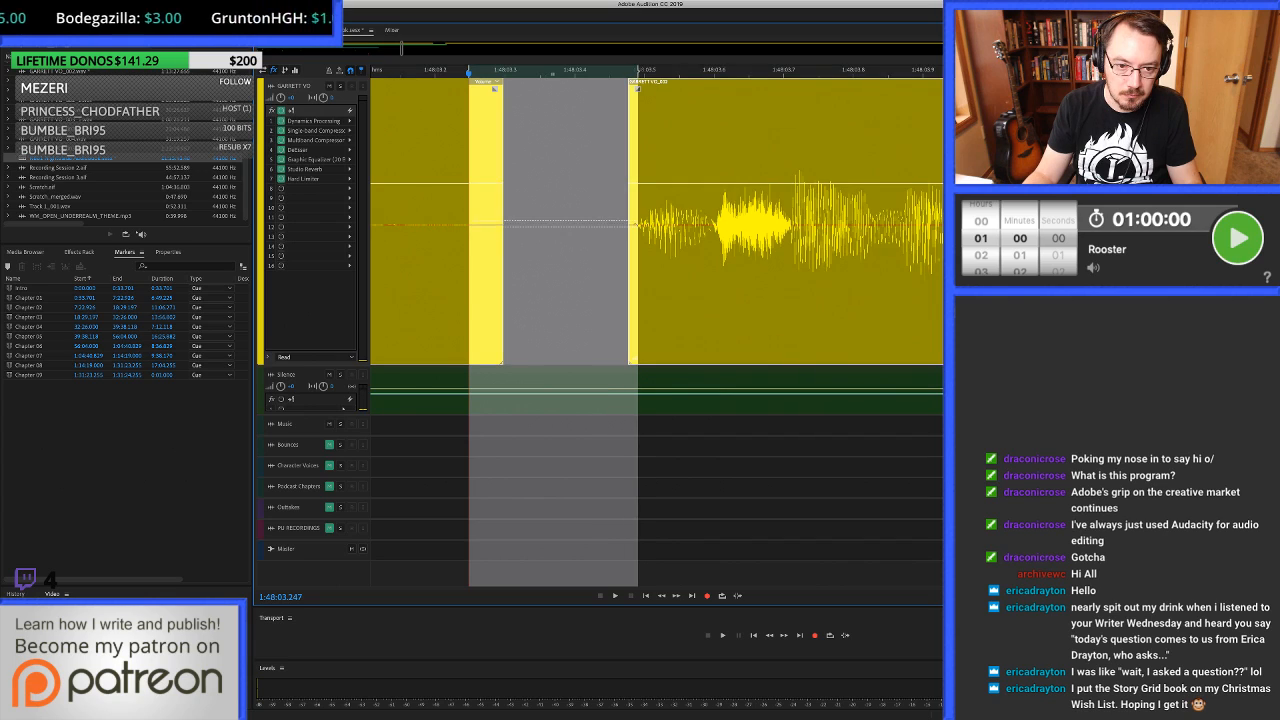
{"action": "key", "text": "super+v"}
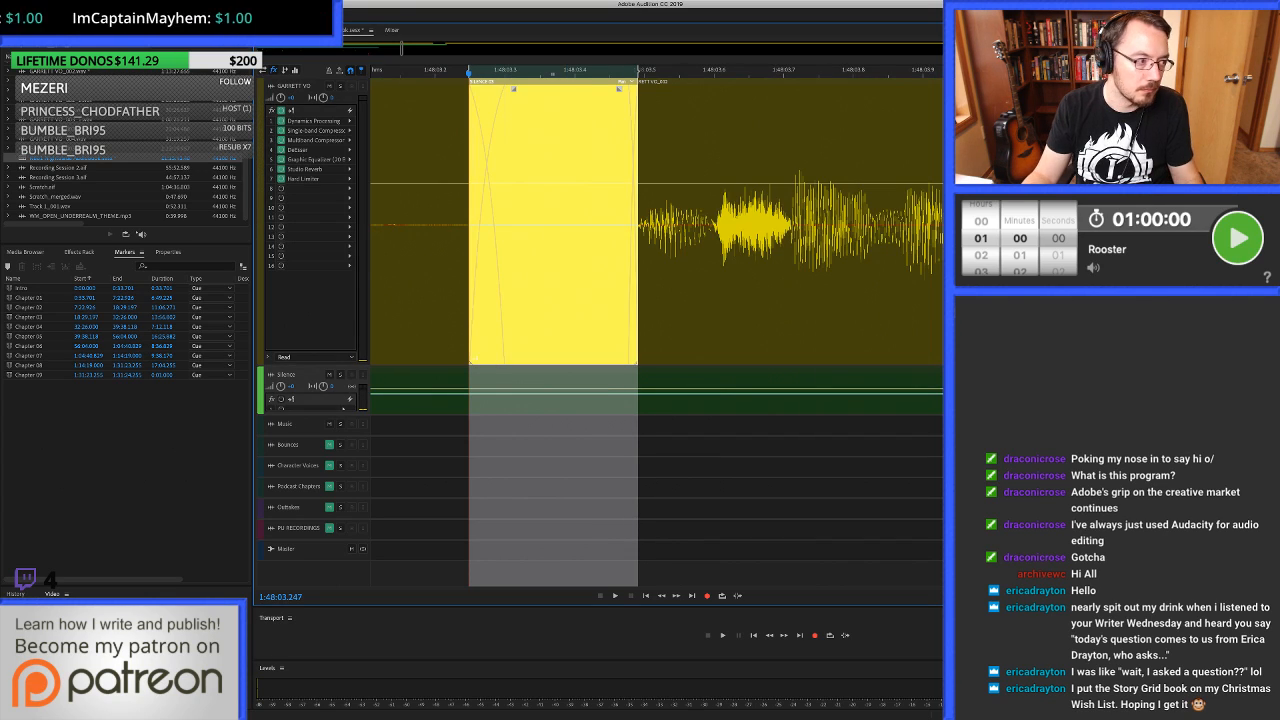
{"action": "scroll", "coordinate": [700, 224], "scroll_direction": "down", "scroll_amount": 5}
{"action": "left_click", "coordinate": [516, 224]}
{"action": "key", "text": "space"}
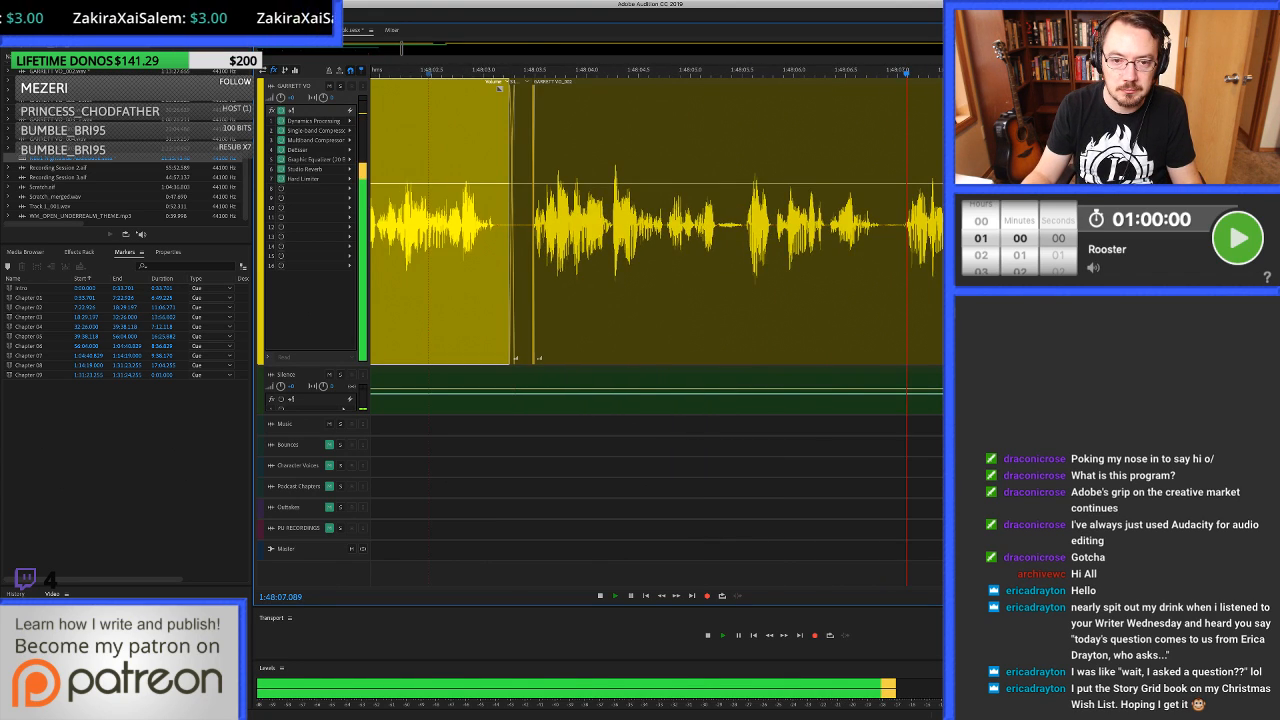
Clear the small noise from 1:48:07.020 to about 1:48:07.05, fill from 1:48:07.006 with overlapping room tone, and play across it.
{"action": "left_click", "coordinate": [637, 224]}
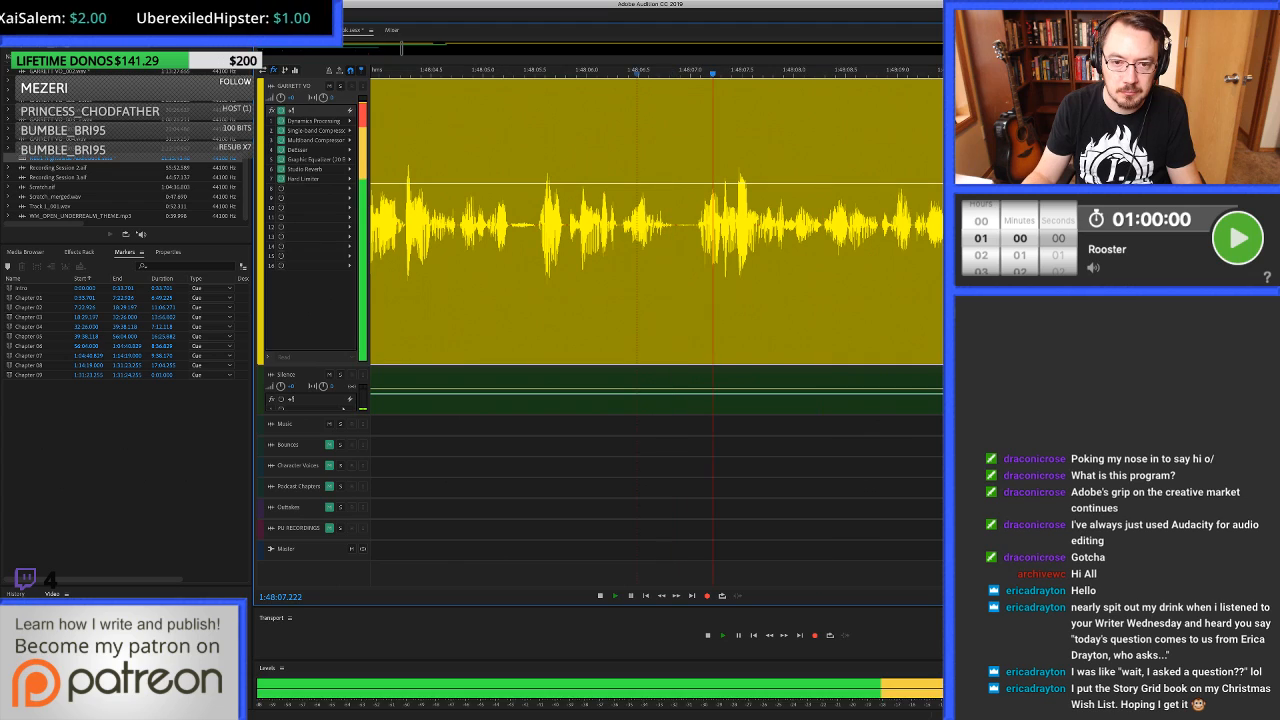
{"action": "key", "text": "space"}
{"action": "left_click", "coordinate": [691, 224]}
{"action": "scroll", "coordinate": [691, 224], "scroll_direction": "up", "scroll_amount": 4}
{"action": "scroll", "coordinate": [698, 224], "scroll_direction": "up", "scroll_amount": 2}
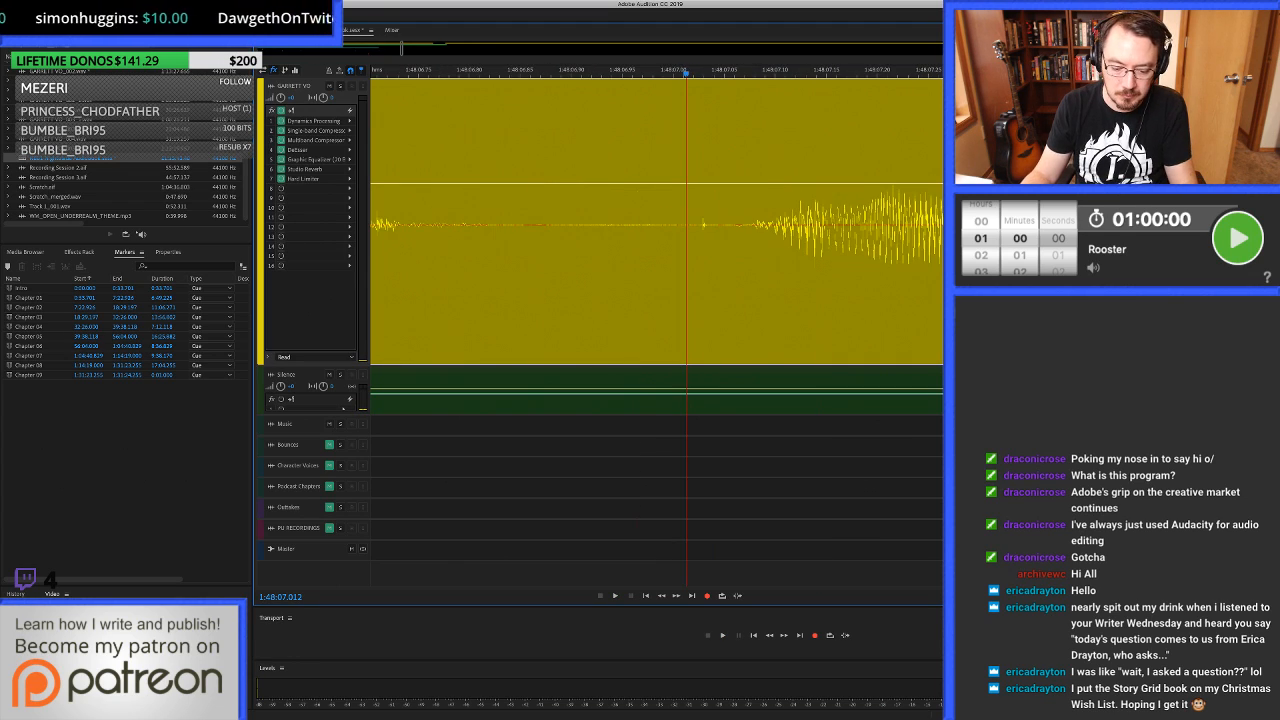
{"action": "left_click_drag", "start_coordinate": [694, 224], "coordinate": [728, 224]}
{"action": "key", "text": "Delete"}
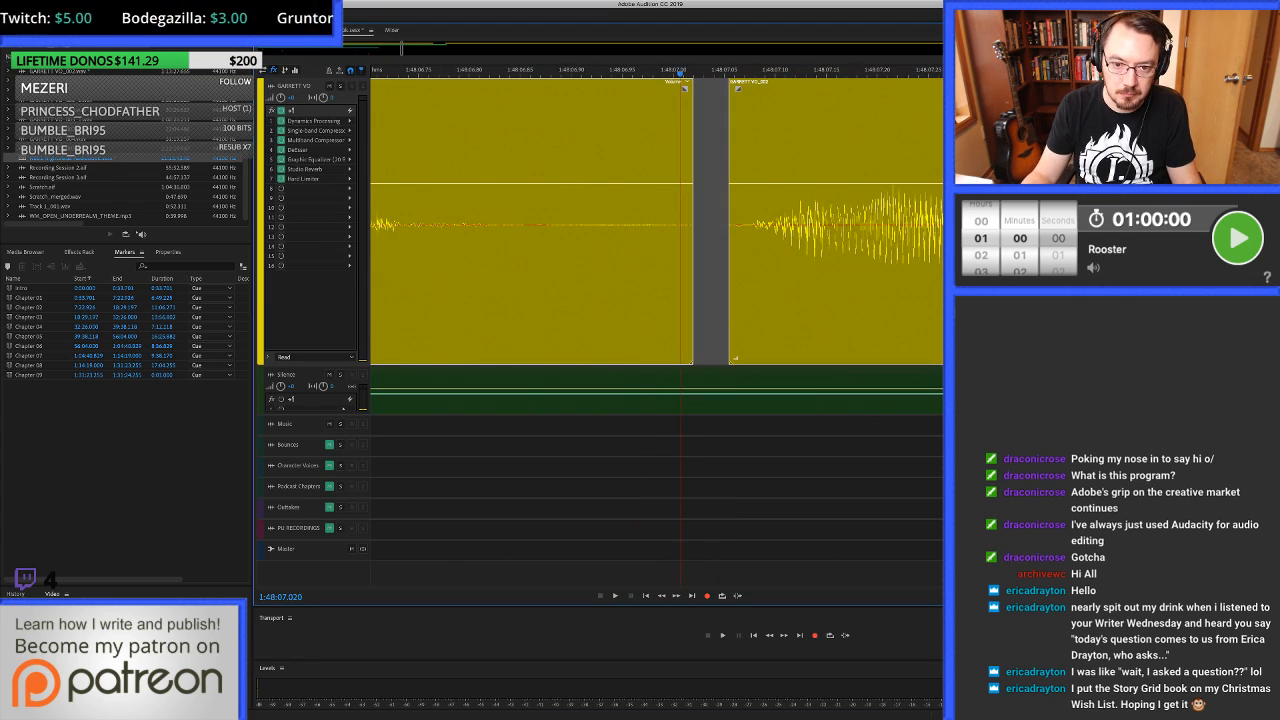
{"action": "left_click_drag", "start_coordinate": [710, 372], "coordinate": [710, 298]}
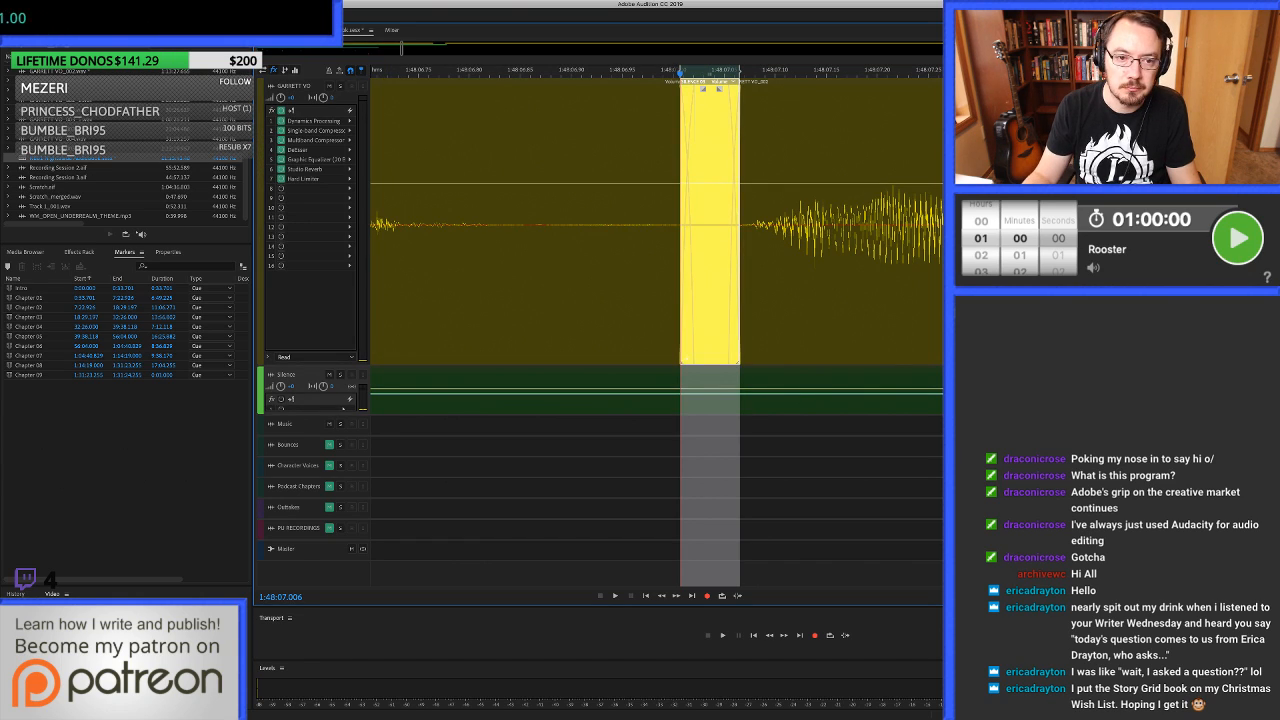
{"action": "scroll", "coordinate": [500, 224], "scroll_direction": "down", "scroll_amount": 5}
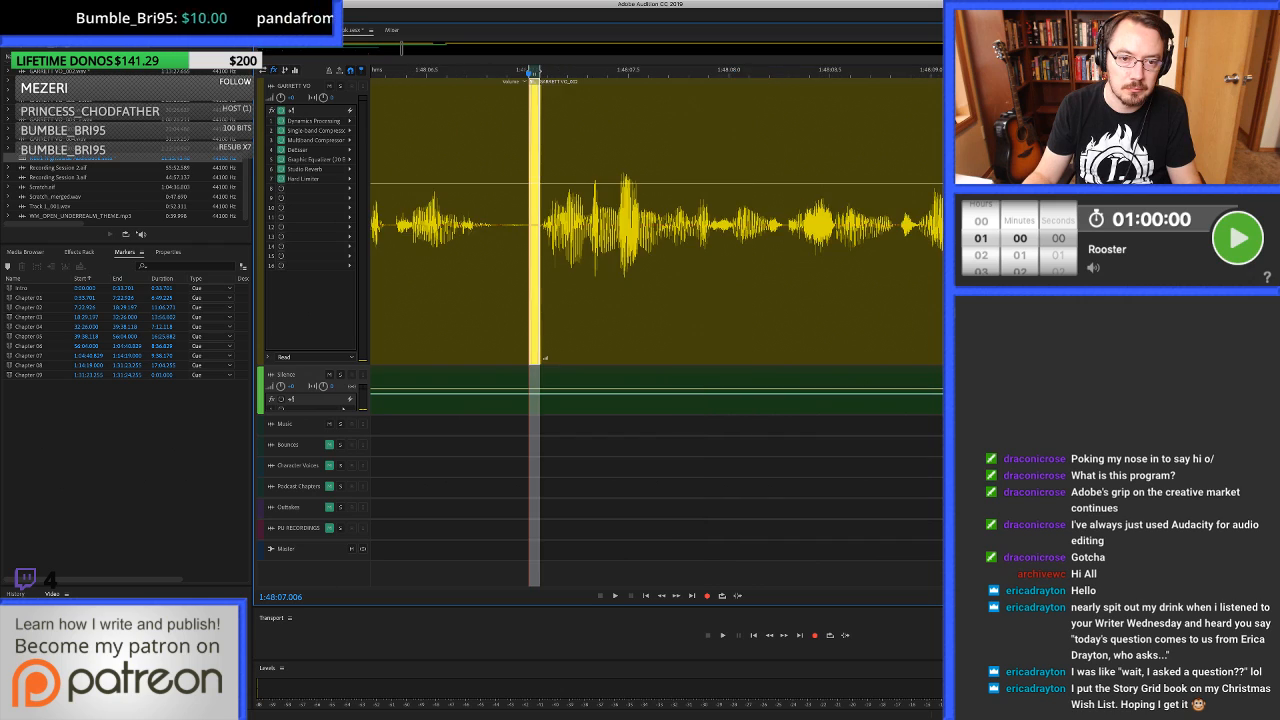
{"action": "left_click", "coordinate": [443, 224]}
{"action": "key", "text": "space"}
Shorten the long pause after the phrase ending near 1:48:11.7, clearing the voice-over from about 1:48:12.02 to 1:48:12.65.
{"action": "scroll", "coordinate": [656, 224], "scroll_direction": "down", "scroll_amount": 1}
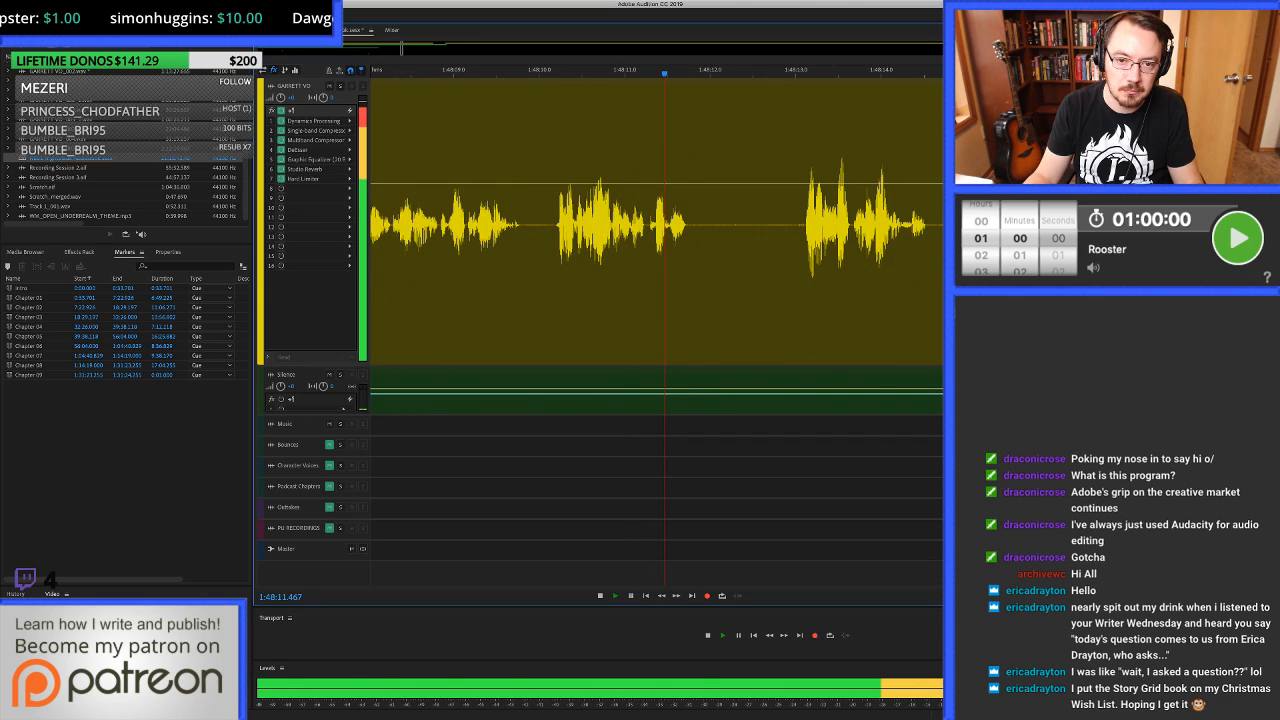
{"action": "key", "text": "space"}
{"action": "left_click_drag", "start_coordinate": [754, 225], "coordinate": [662, 225]}
{"action": "key", "text": "shift+BackSpace"}
{"action": "scroll", "coordinate": [662, 225], "scroll_direction": "up", "scroll_amount": 3}
Try filling the gap from 1:48:11.910 to about 1:48:12.66 with room tone, play across it and undo the fill.
{"action": "left_click_drag", "start_coordinate": [798, 225], "coordinate": [834, 225]}
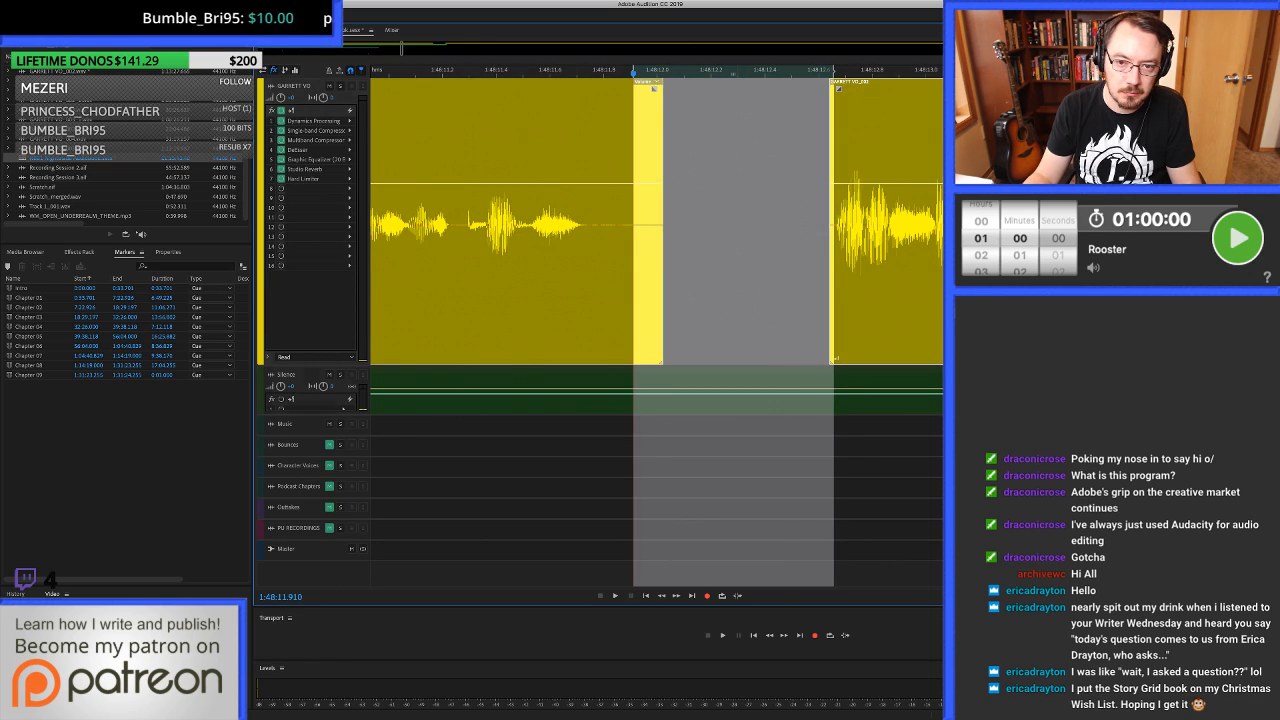
{"action": "left_click_drag", "start_coordinate": [732, 392], "coordinate": [732, 225]}
{"action": "scroll", "coordinate": [732, 225], "scroll_direction": "down", "scroll_amount": 5}
{"action": "left_click", "coordinate": [731, 225]}
{"action": "key", "text": "space"}
{"action": "scroll", "coordinate": [731, 225], "scroll_direction": "right", "scroll_amount": 2}
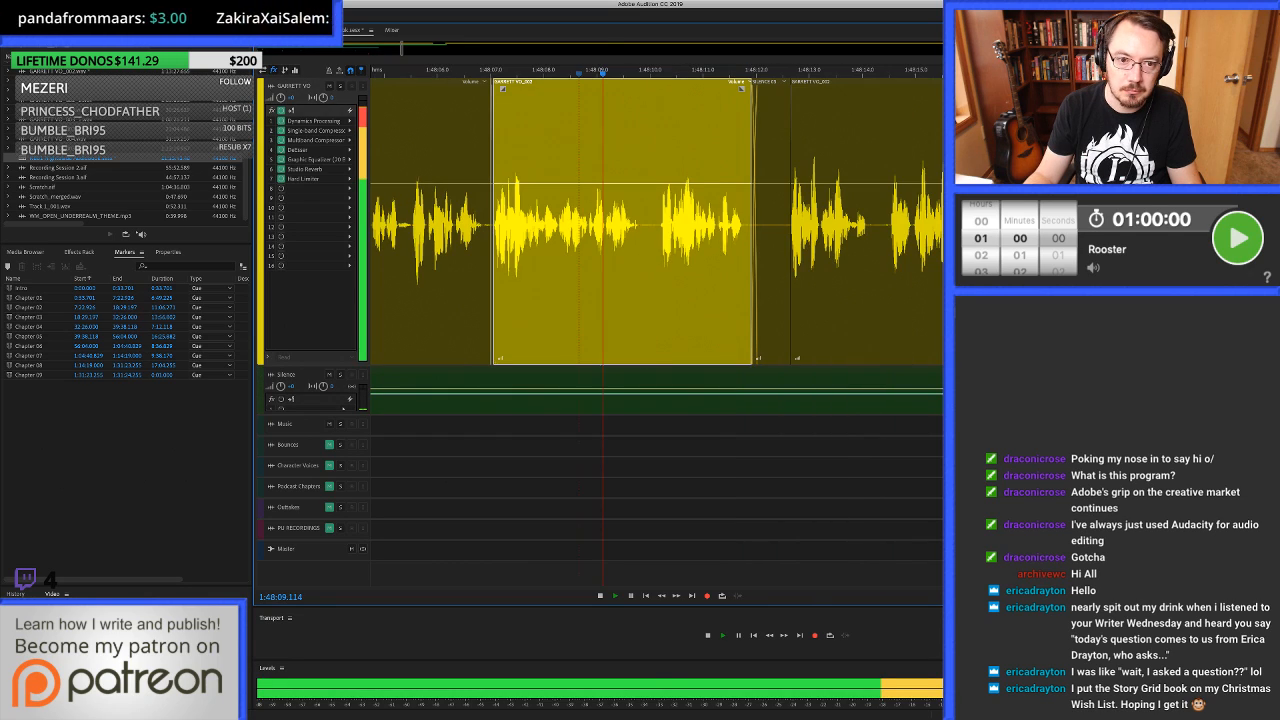
{"action": "scroll", "coordinate": [694, 225], "scroll_direction": "right", "scroll_amount": 3}
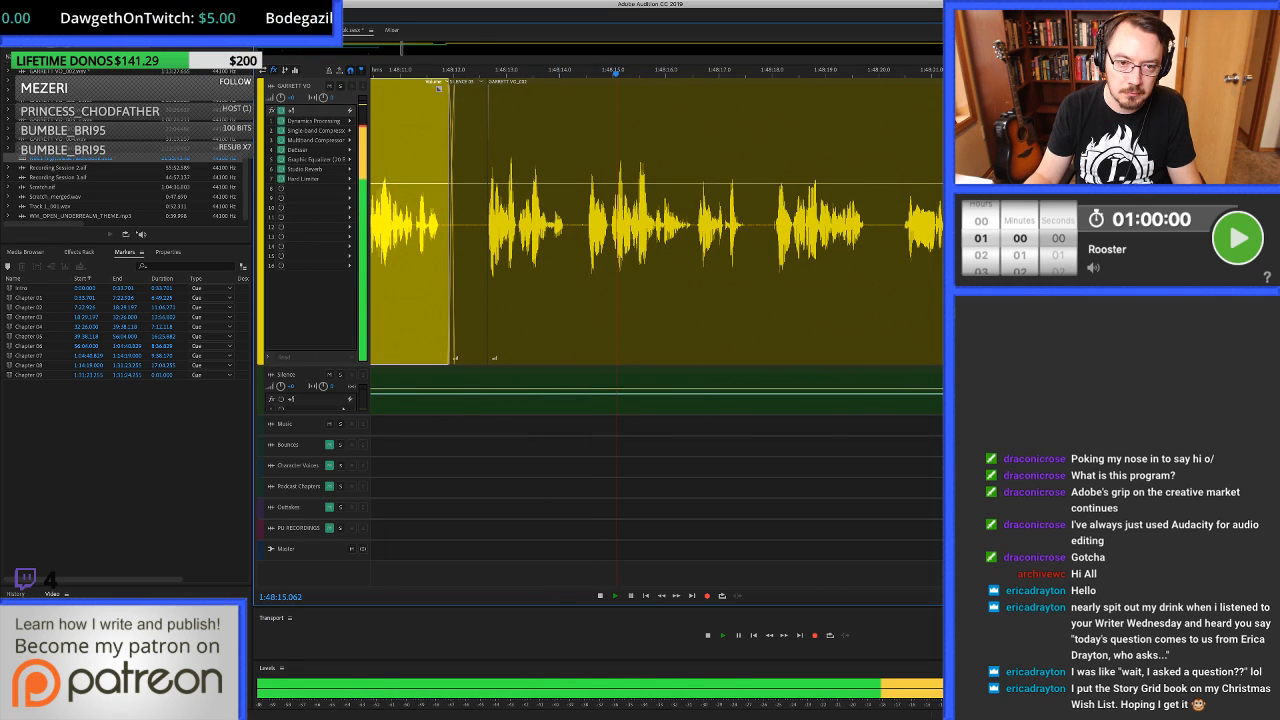
{"action": "key", "text": "super+z"}
Ripple-delete the repeated phrase from the clip start at 1:48:12.639 to about 1:48:14.5.
{"action": "key", "text": "space"}
{"action": "left_click", "coordinate": [554, 225]}
{"action": "key", "text": "super+alt+Left"}
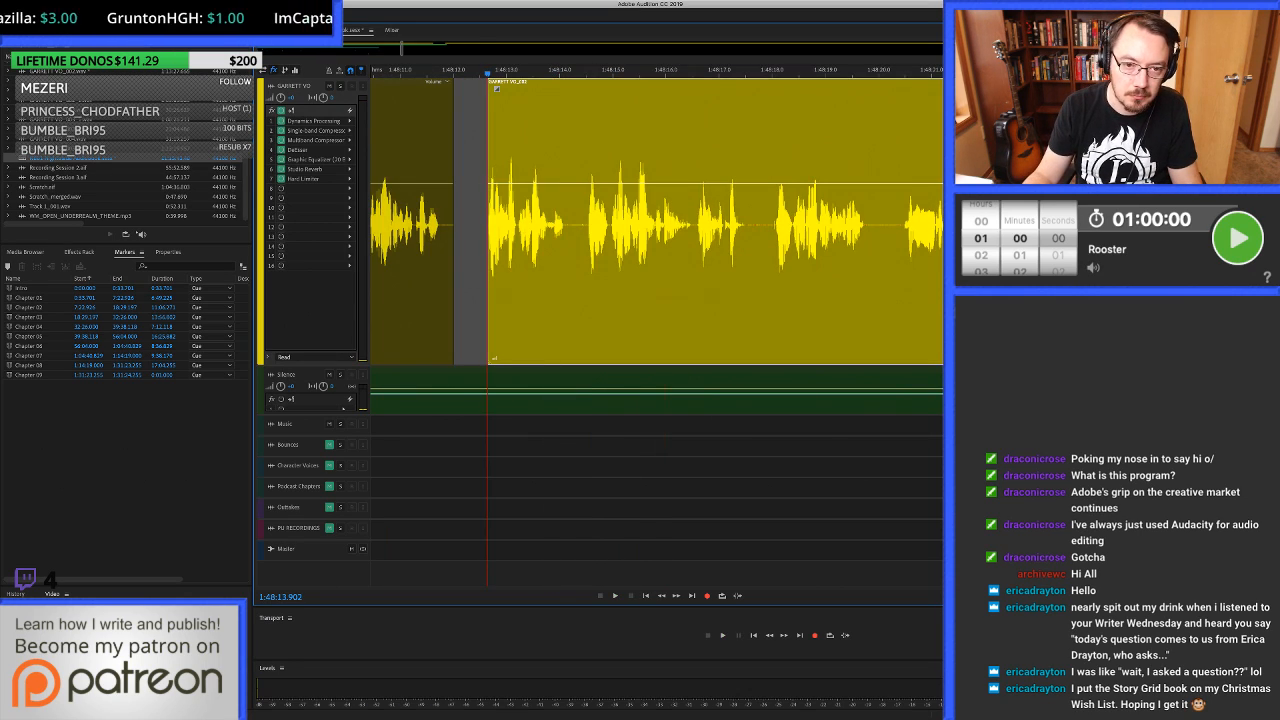
{"action": "left_click", "coordinate": [586, 225], "text": "shift"}
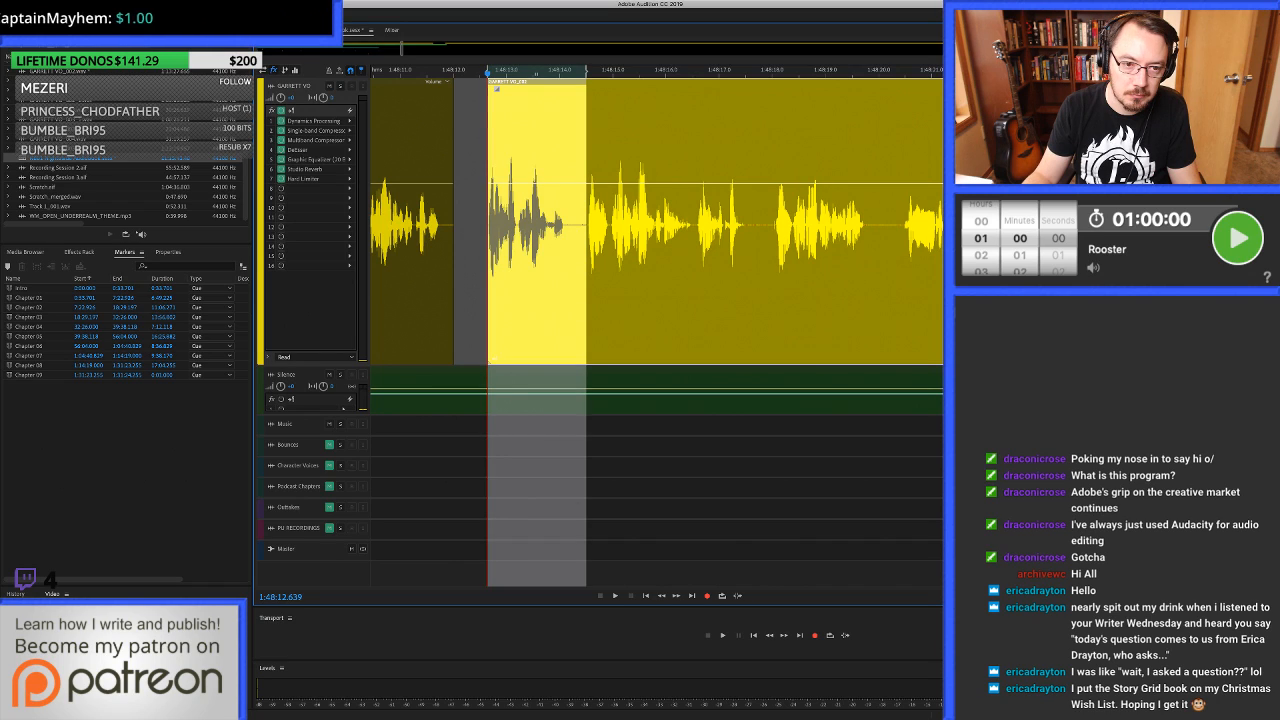
Fill the gap from 1:48:11.928 to about 1:48:12.68 with room tone overlapping both clips and play across it.
{"action": "scroll", "coordinate": [498, 225], "scroll_direction": "up", "scroll_amount": 6}
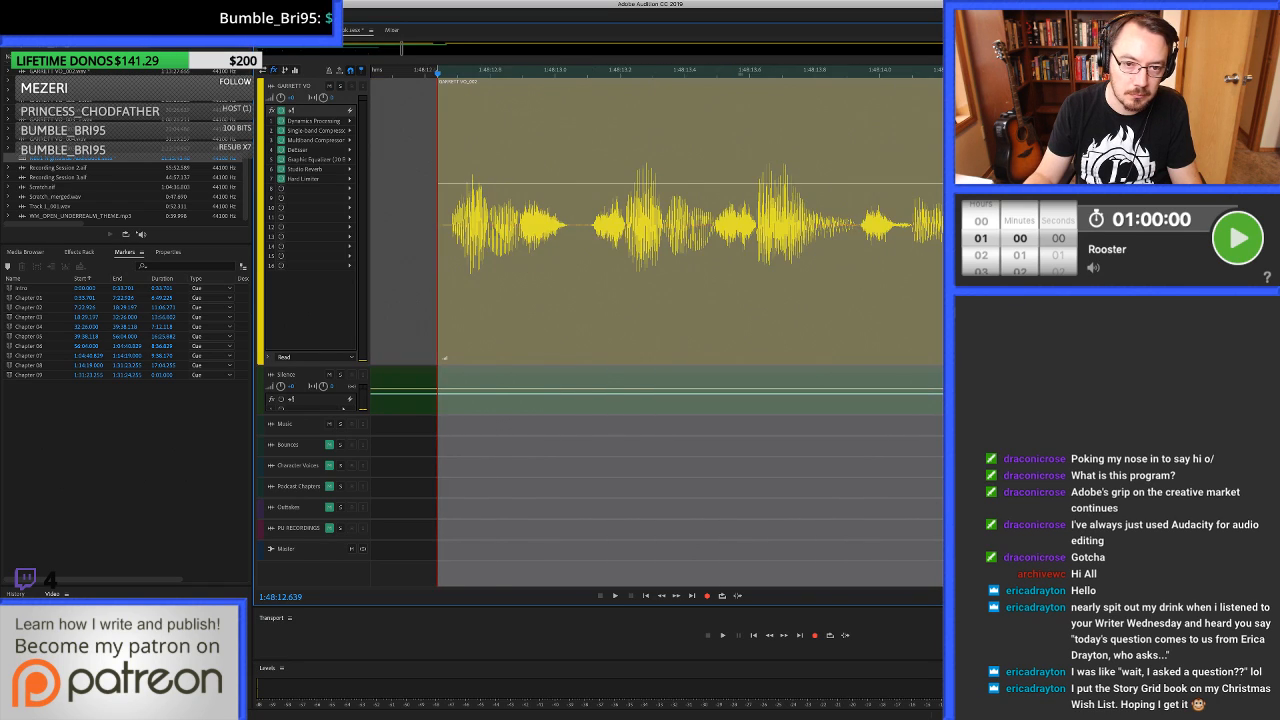
{"action": "scroll", "coordinate": [498, 225], "scroll_direction": "left", "scroll_amount": 2}
{"action": "scroll", "coordinate": [541, 225], "scroll_direction": "left", "scroll_amount": 3}
{"action": "left_click_drag", "start_coordinate": [461, 225], "coordinate": [706, 226]}
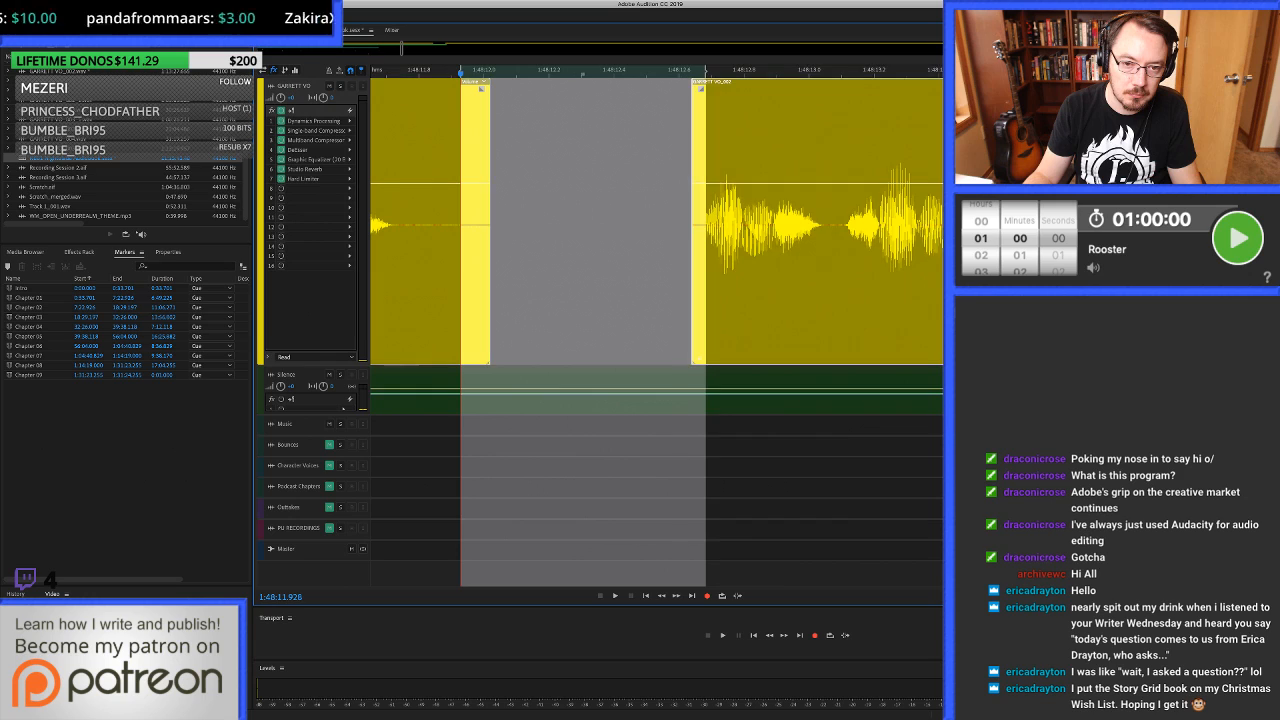
{"action": "left_click_drag", "start_coordinate": [640, 398], "coordinate": [640, 240]}
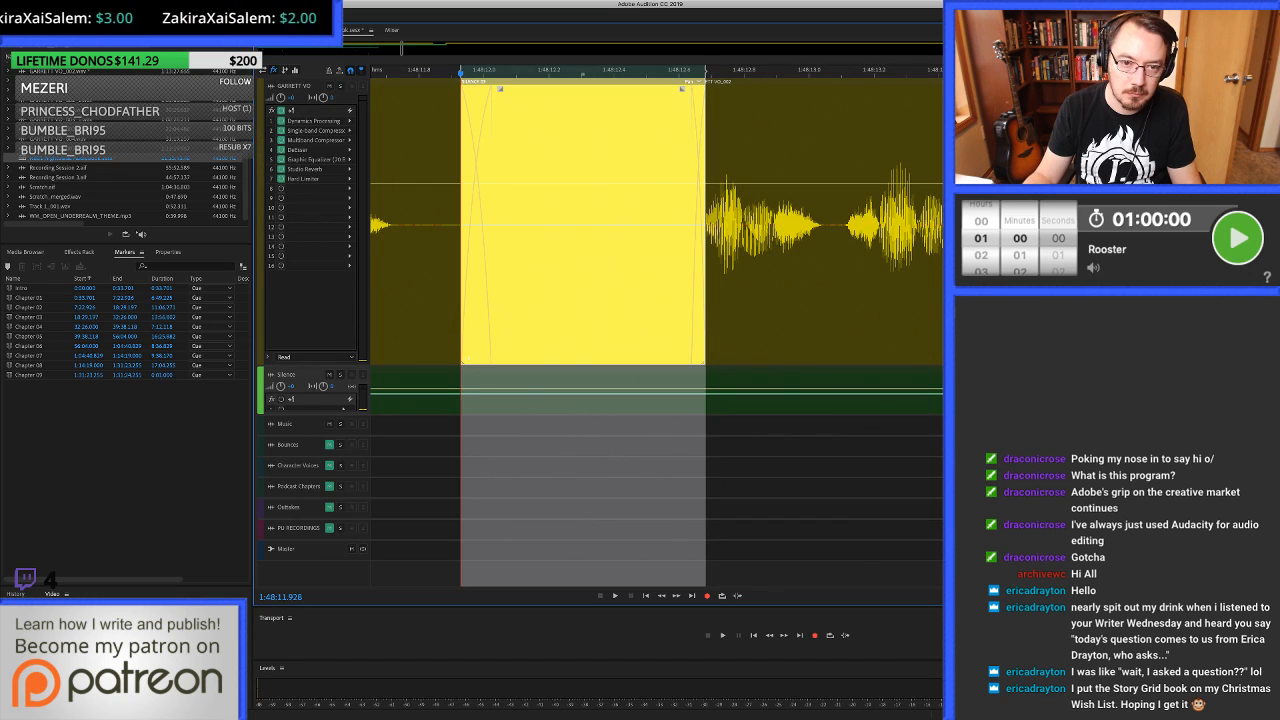
{"action": "scroll", "coordinate": [780, 225], "scroll_direction": "down", "scroll_amount": 6}
{"action": "left_click", "coordinate": [541, 225]}
{"action": "key", "text": "space"}
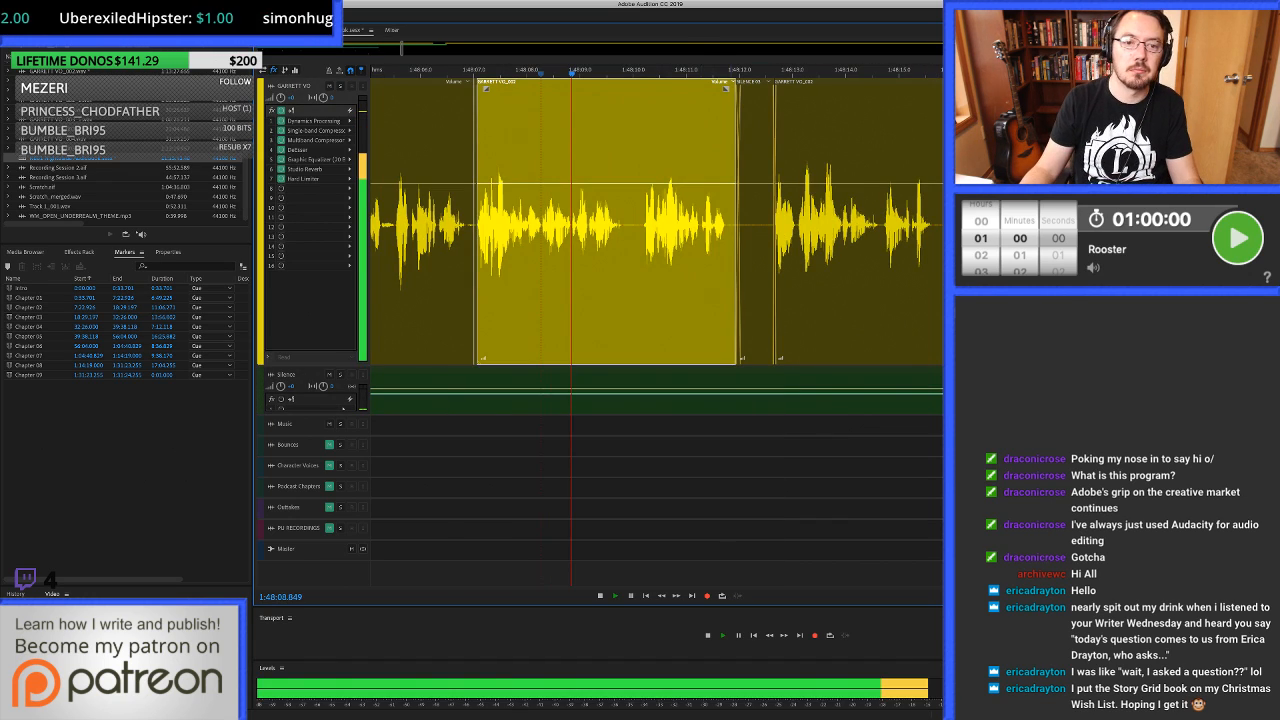
Play on through the next phrases and clear the noise in the voice-over pause from 1:48:15.833 to about 1:48:16.18.
{"action": "scroll", "coordinate": [541, 225], "scroll_direction": "right", "scroll_amount": 2}
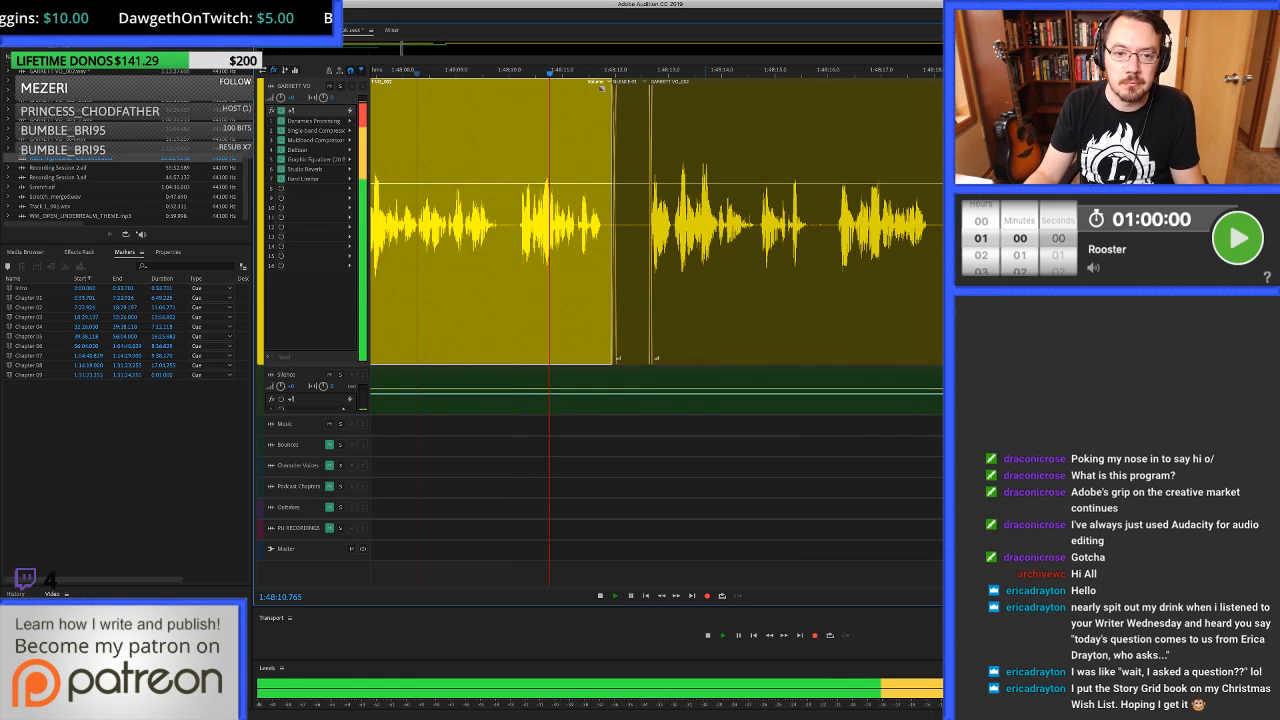
{"action": "scroll", "coordinate": [657, 216], "scroll_direction": "right", "scroll_amount": 2}
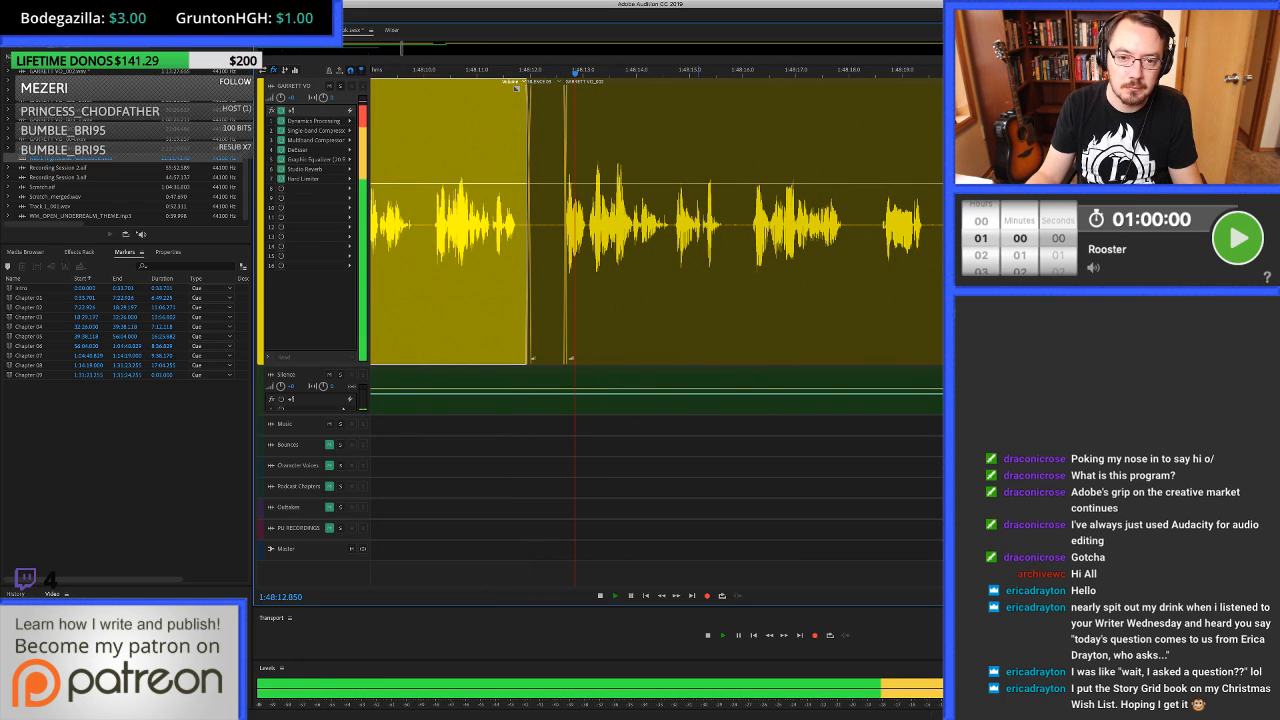
{"action": "scroll", "coordinate": [657, 220], "scroll_direction": "right", "scroll_amount": 2}
{"action": "left_click", "coordinate": [657, 220]}
{"action": "scroll", "coordinate": [657, 220], "scroll_direction": "right", "scroll_amount": 2}
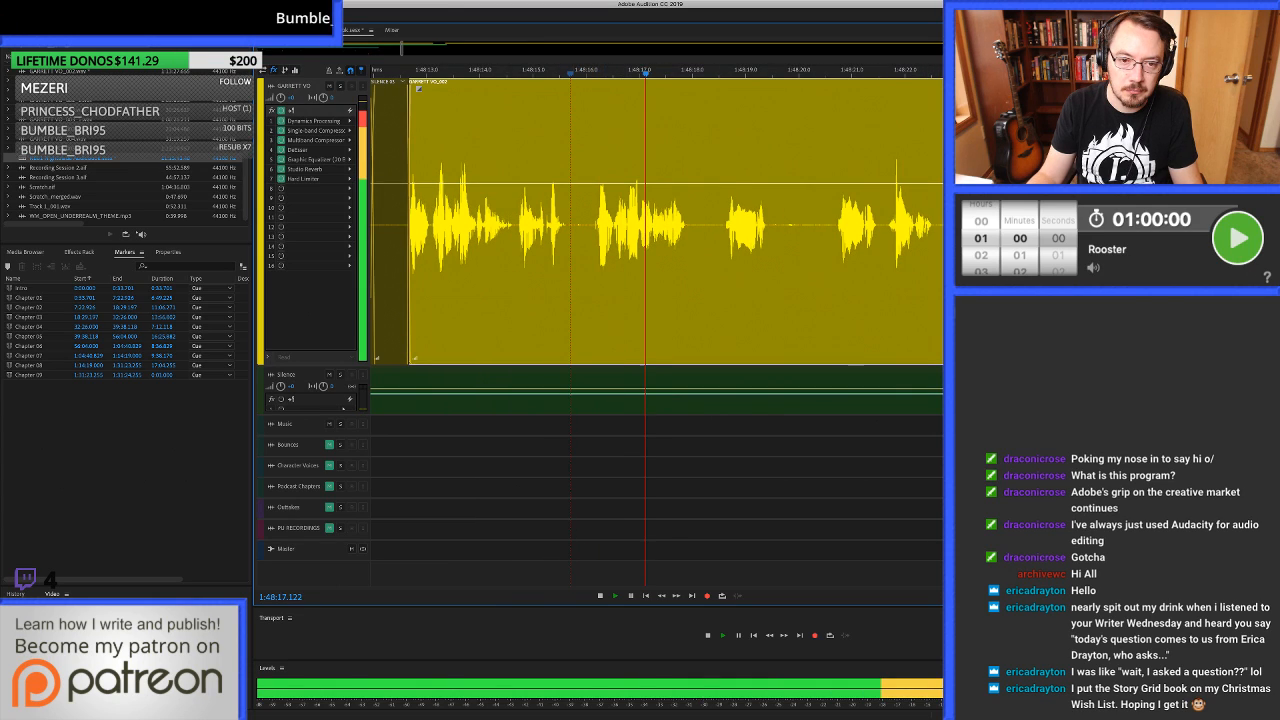
{"action": "key", "text": "space"}
{"action": "scroll", "coordinate": [580, 225], "scroll_direction": "up", "scroll_amount": 4}
{"action": "left_click", "coordinate": [580, 225]}
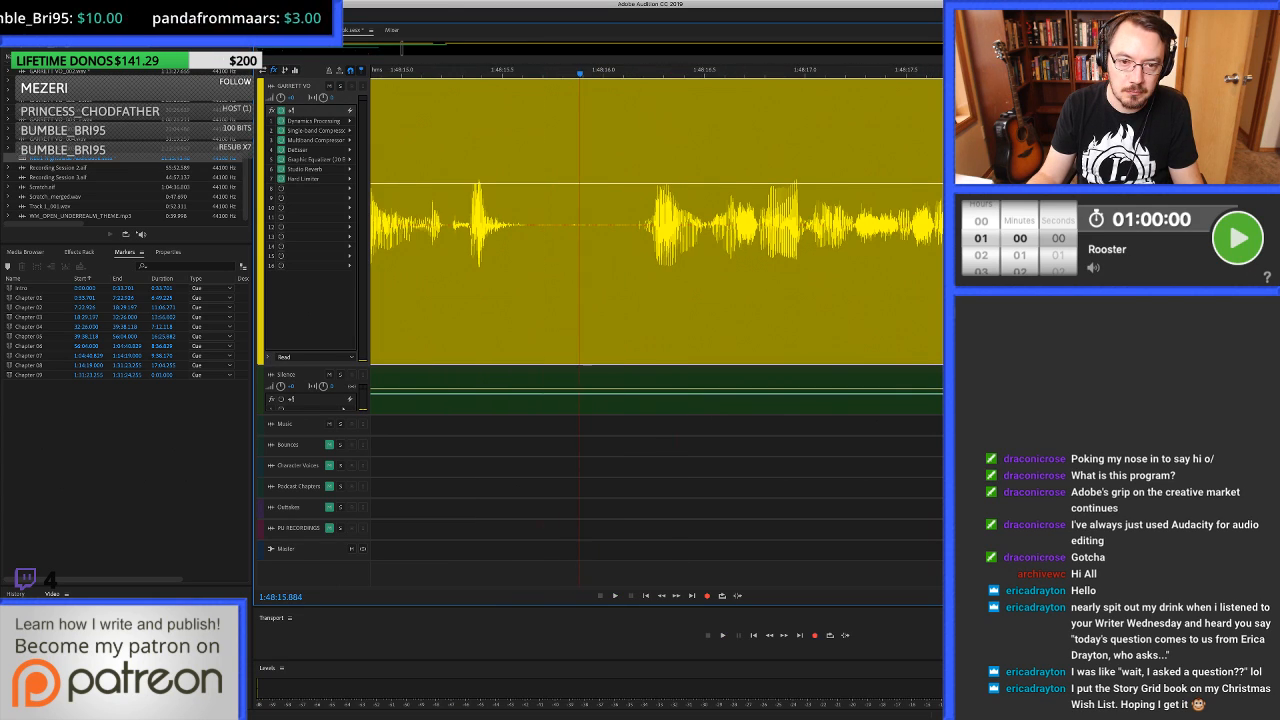
{"action": "double_click", "coordinate": [570, 225]}
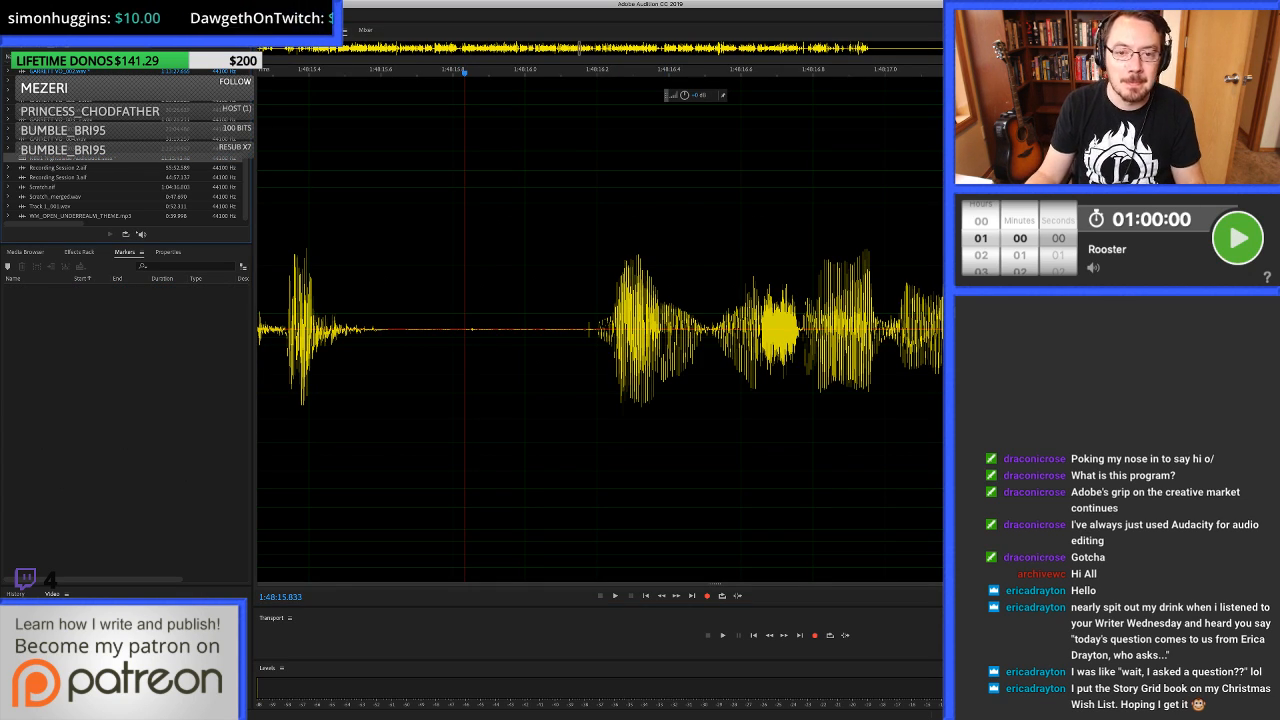
{"action": "key", "text": "0"}
{"action": "left_click_drag", "start_coordinate": [557, 270], "coordinate": [671, 270]}
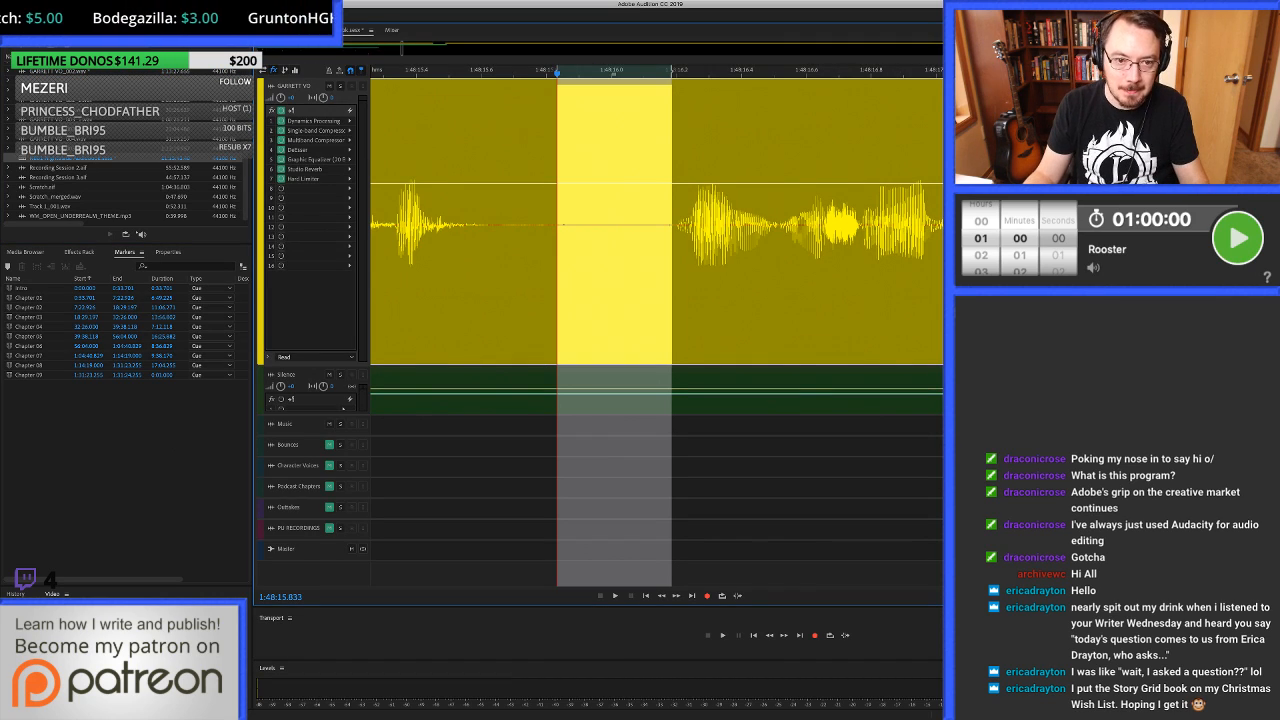
{"action": "key", "text": "Delete"}
Fill the gap from 1:48:15.762 to about 1:48:16.2 with room tone overlapping both clips and play across it.
{"action": "left_click_drag", "start_coordinate": [534, 358], "coordinate": [679, 358]}
{"action": "left_click_drag", "start_coordinate": [606, 390], "coordinate": [606, 330]}
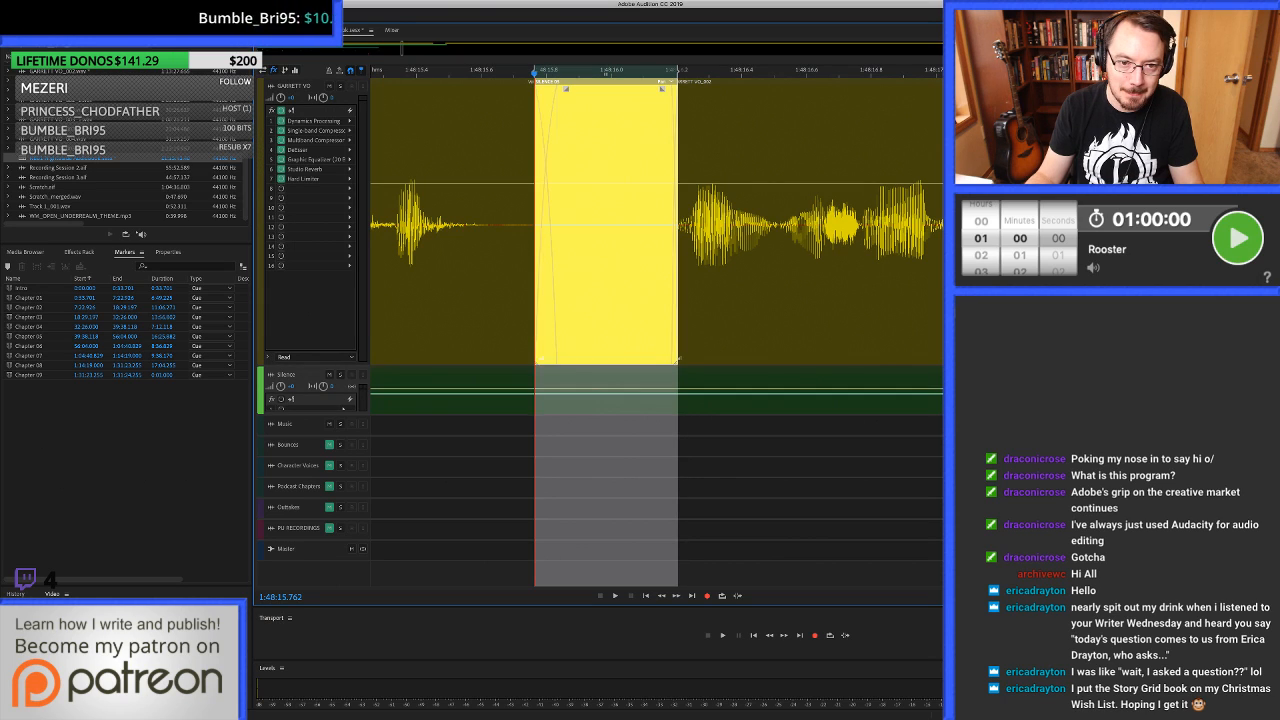
{"action": "scroll", "coordinate": [760, 358], "scroll_direction": "down", "scroll_amount": 2}
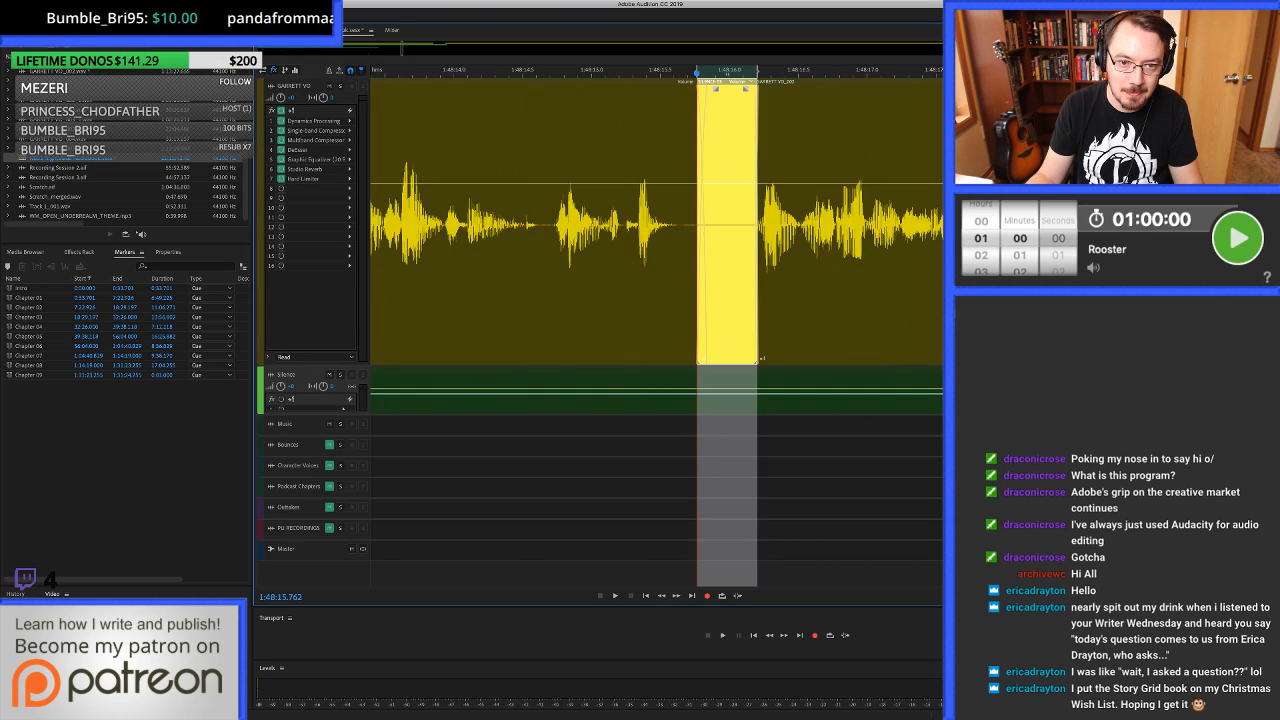
{"action": "key", "text": "space"}
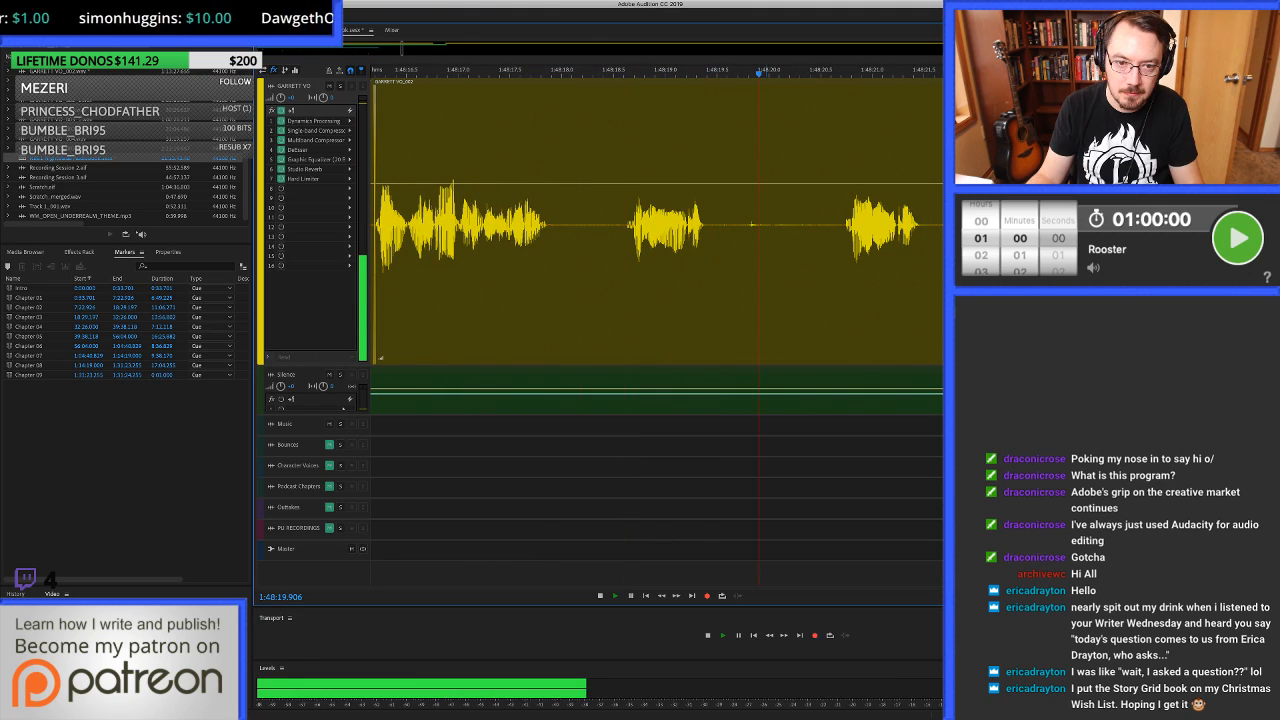
Ripple-delete the phrase and noise from 1:48:18.566 to about 1:48:20.67, overlap the clip edges slightly and play across the cut from 1:48:16.824.
{"action": "key", "text": "space"}
{"action": "left_click_drag", "start_coordinate": [567, 290], "coordinate": [785, 290]}
{"action": "left_click", "coordinate": [558, 88]}
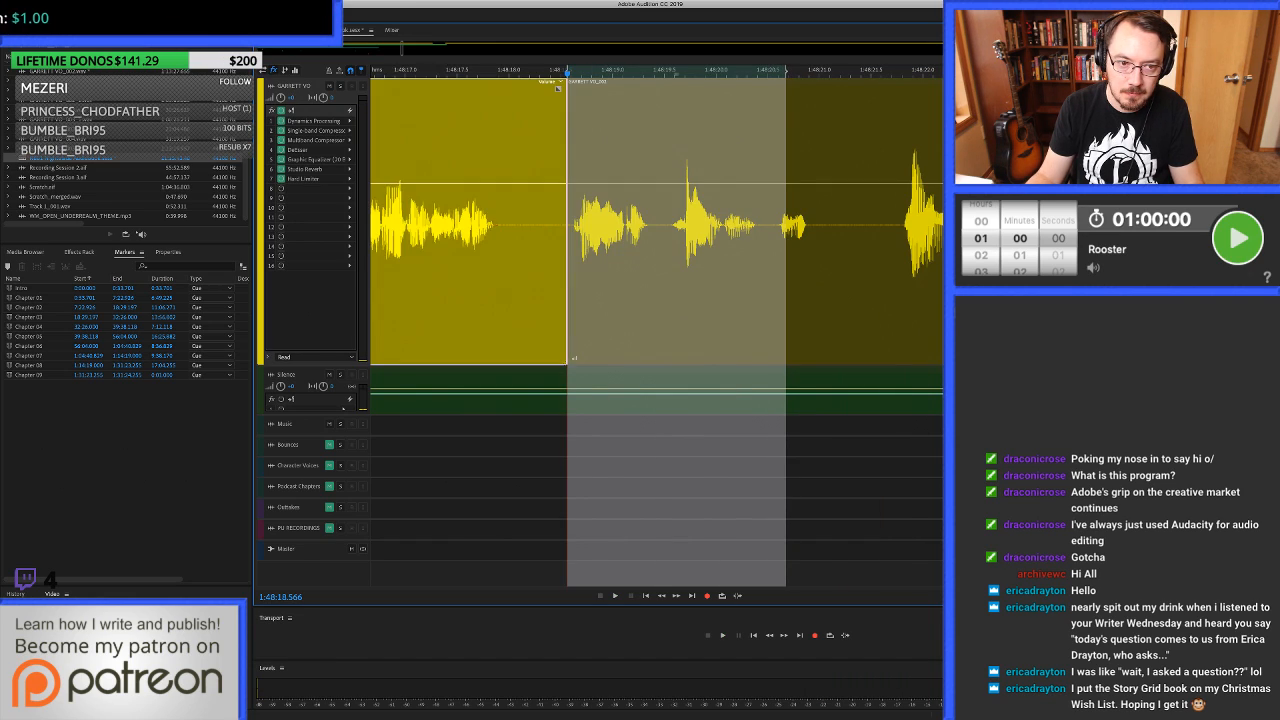
{"action": "left_click", "coordinate": [387, 290]}
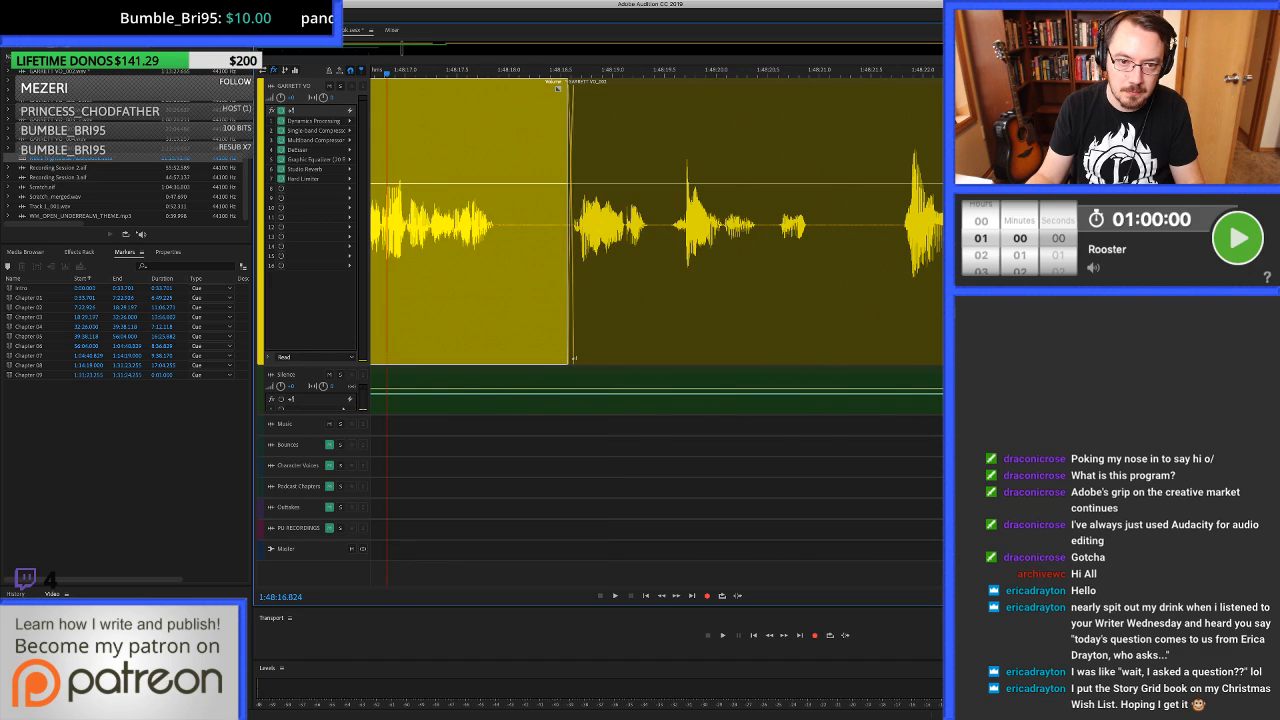
{"action": "key", "text": "space"}
Play on and clear the voice-over pause from about 1:48:33.3 to 1:48:33.6.
{"action": "scroll", "coordinate": [567, 290], "scroll_direction": "down", "scroll_amount": 1}
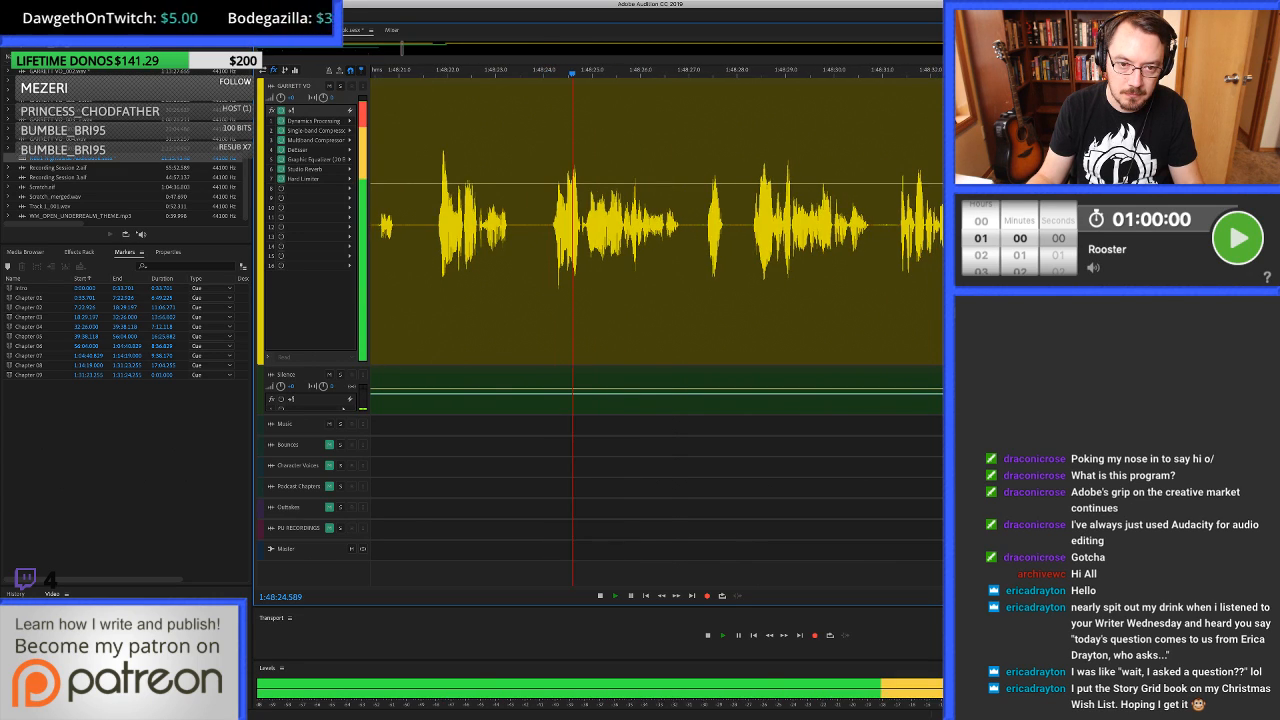
{"action": "left_click", "coordinate": [609, 222]}
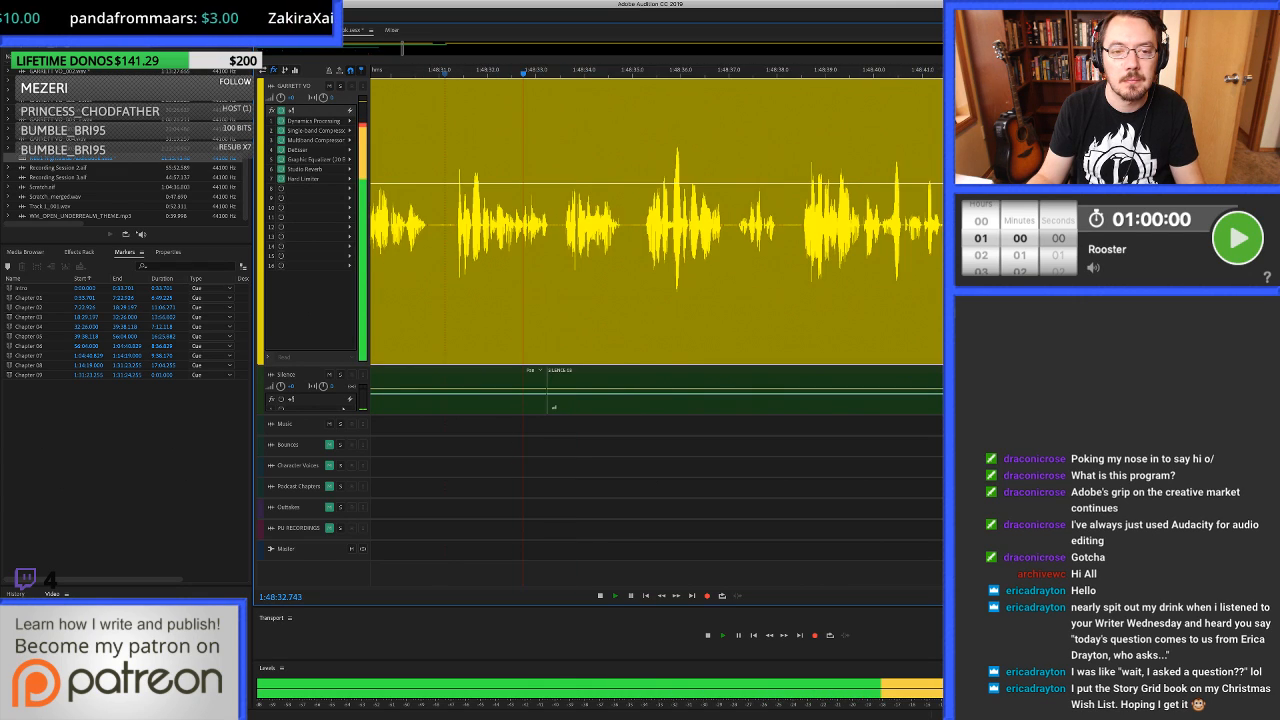
{"action": "key", "text": "space"}
{"action": "key", "text": "equal"}
{"action": "key", "text": "equal"}
{"action": "key", "text": "equal"}
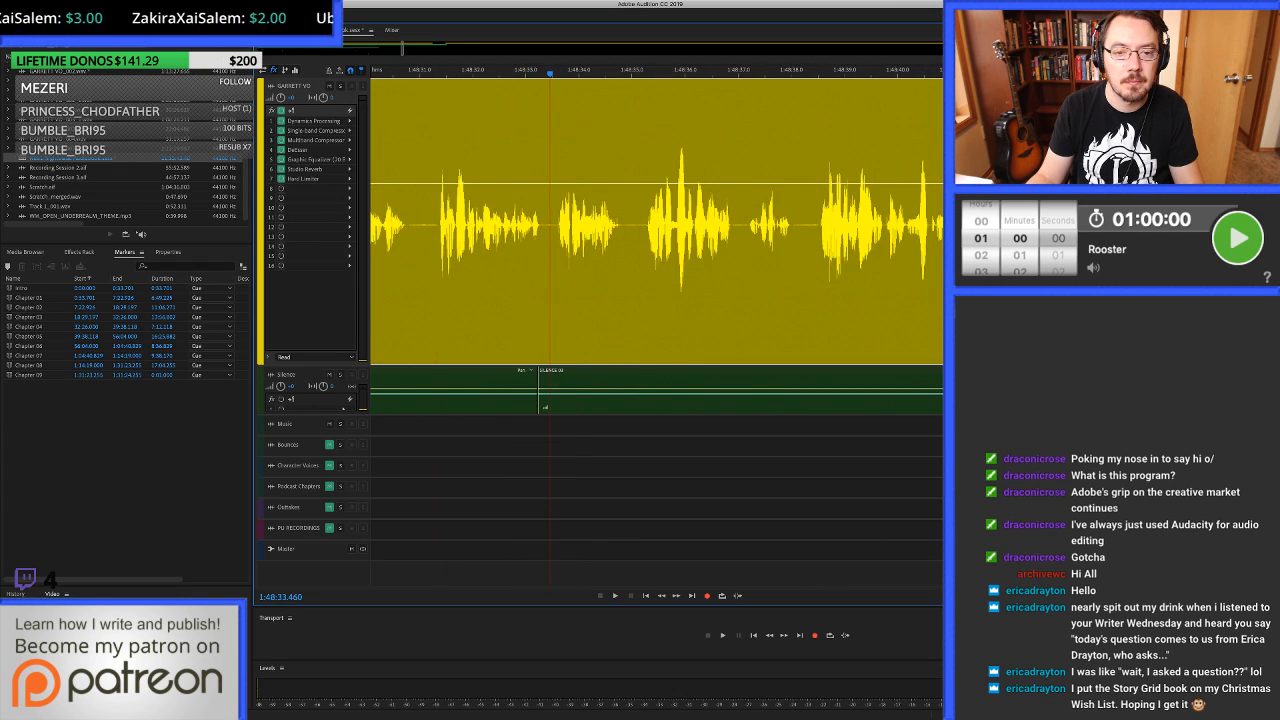
{"action": "left_click_drag", "start_coordinate": [530, 250], "coordinate": [588, 250]}
{"action": "key", "text": "Delete"}
Fill the gap from 1:48:33.316 to about 1:48:33.6 with room tone and play across it.
{"action": "key", "text": "super+v"}
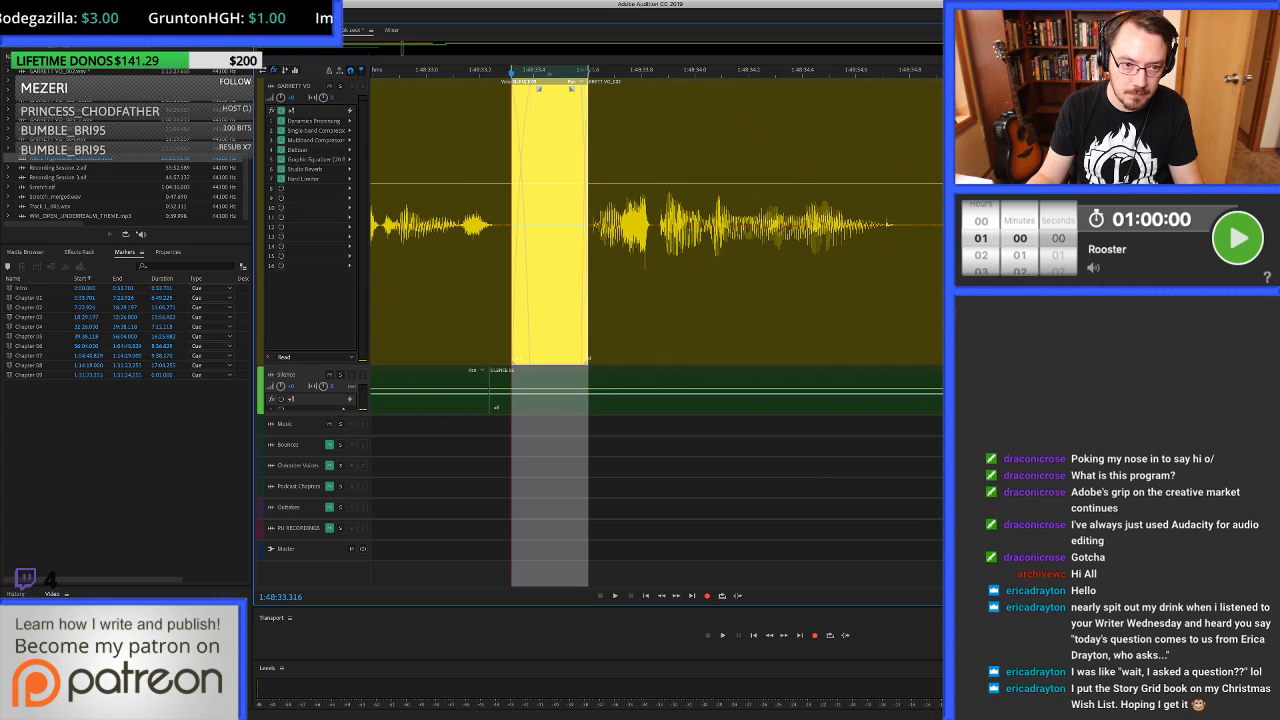
{"action": "key", "text": "minus"}
{"action": "key", "text": "minus"}
{"action": "key", "text": "minus"}
{"action": "left_click", "coordinate": [418, 250]}
{"action": "key", "text": "space"}
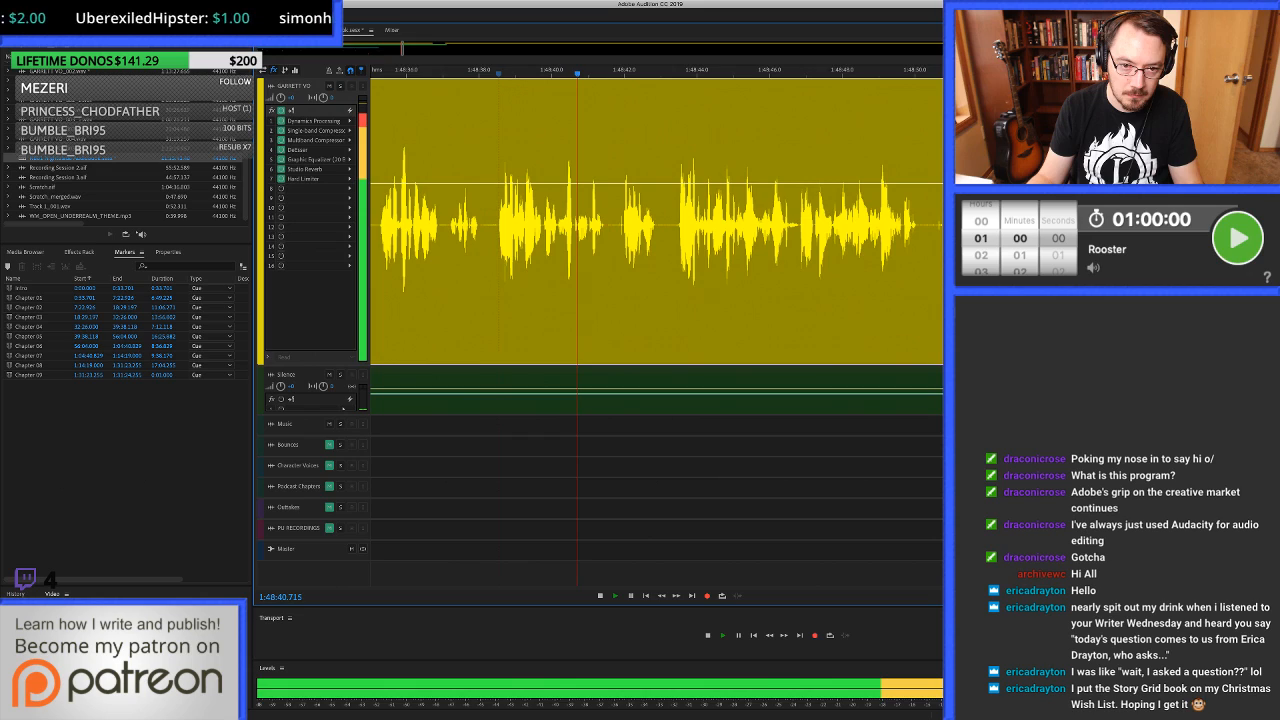
Clear the noise in the voice-over pause from about 1:48:41.82 to 1:48:41.97.
{"action": "scroll", "coordinate": [600, 225], "scroll_direction": "up", "scroll_amount": 4}
{"action": "key", "text": "space"}
{"action": "left_click_drag", "start_coordinate": [589, 225], "coordinate": [620, 225]}
{"action": "key", "text": "Delete"}
Fill the gap from 1:48:41.757 to about 1:48:41.98 with room tone overlapping both clips and play across it.
{"action": "scroll", "coordinate": [607, 224], "scroll_direction": "up", "scroll_amount": 2}
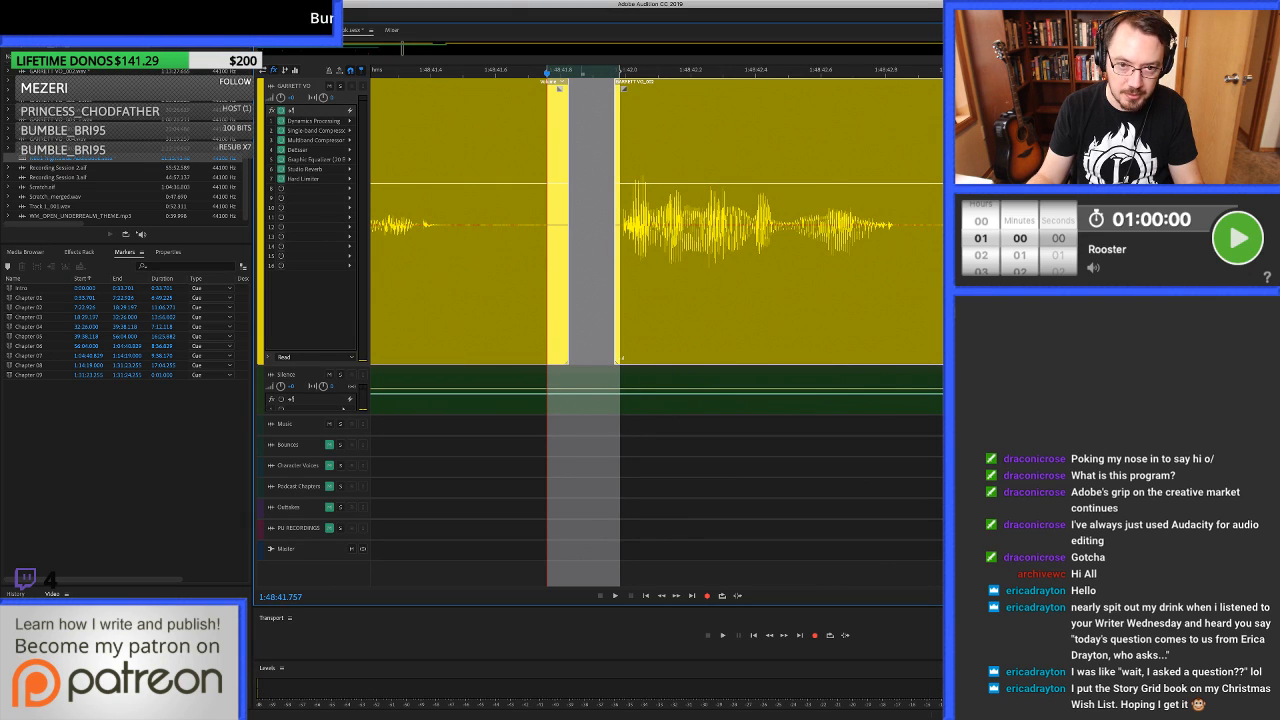
{"action": "left_click_drag", "start_coordinate": [584, 391], "coordinate": [584, 225]}
{"action": "scroll", "coordinate": [710, 225], "scroll_direction": "down", "scroll_amount": 3}
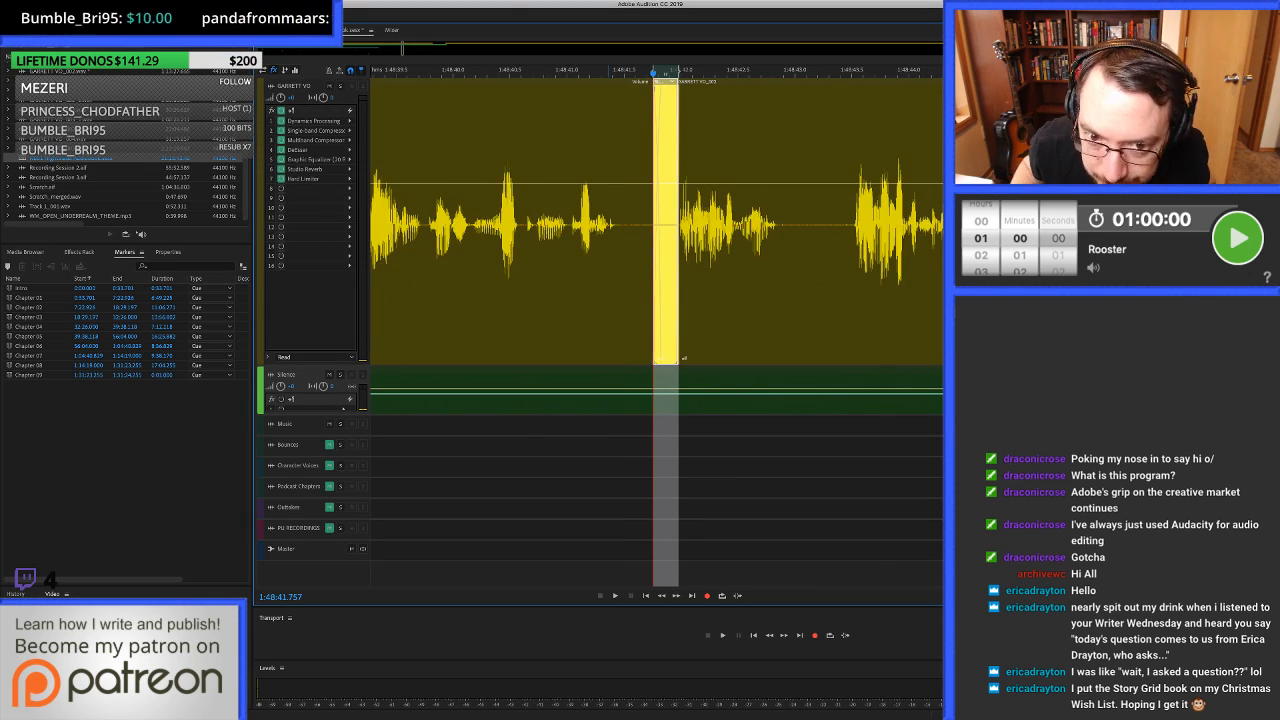
{"action": "left_click", "coordinate": [643, 88]}
{"action": "key", "text": "space"}
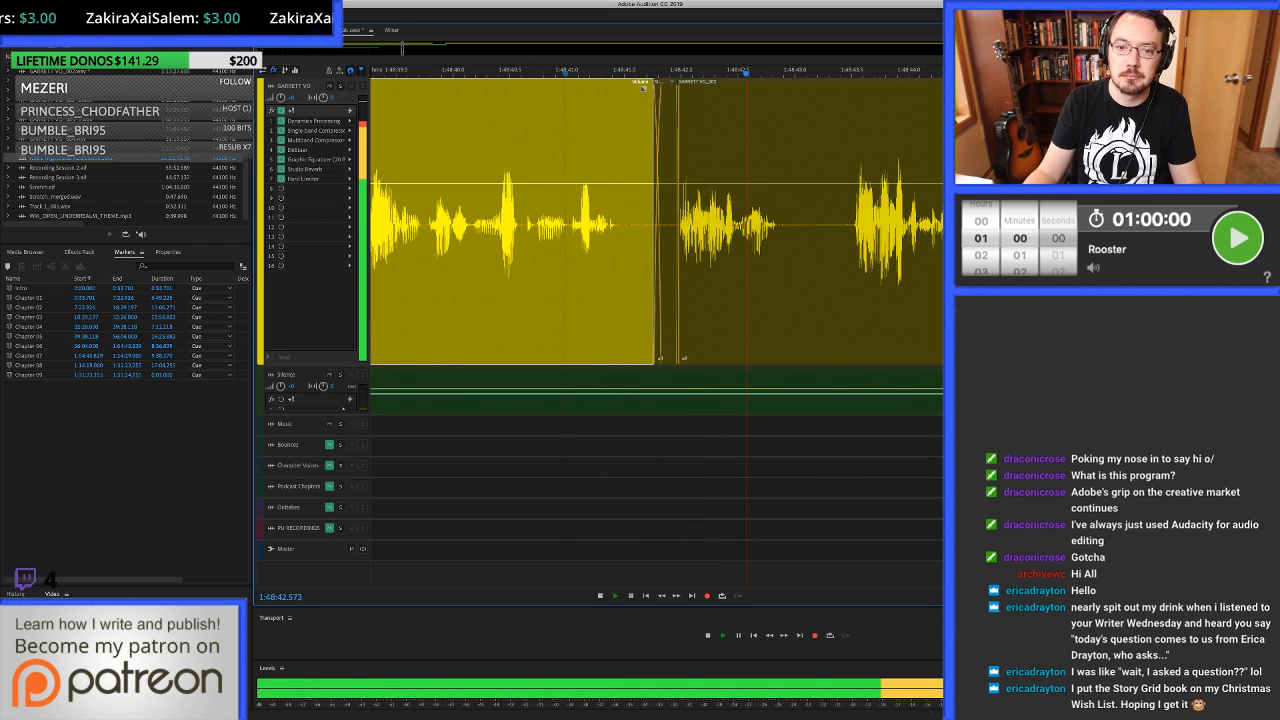
Play on past the noises in the long pause and split the voice-over at 1:48:52.493, just before the next phrase.
{"action": "scroll", "coordinate": [657, 225], "scroll_direction": "down", "scroll_amount": 3}
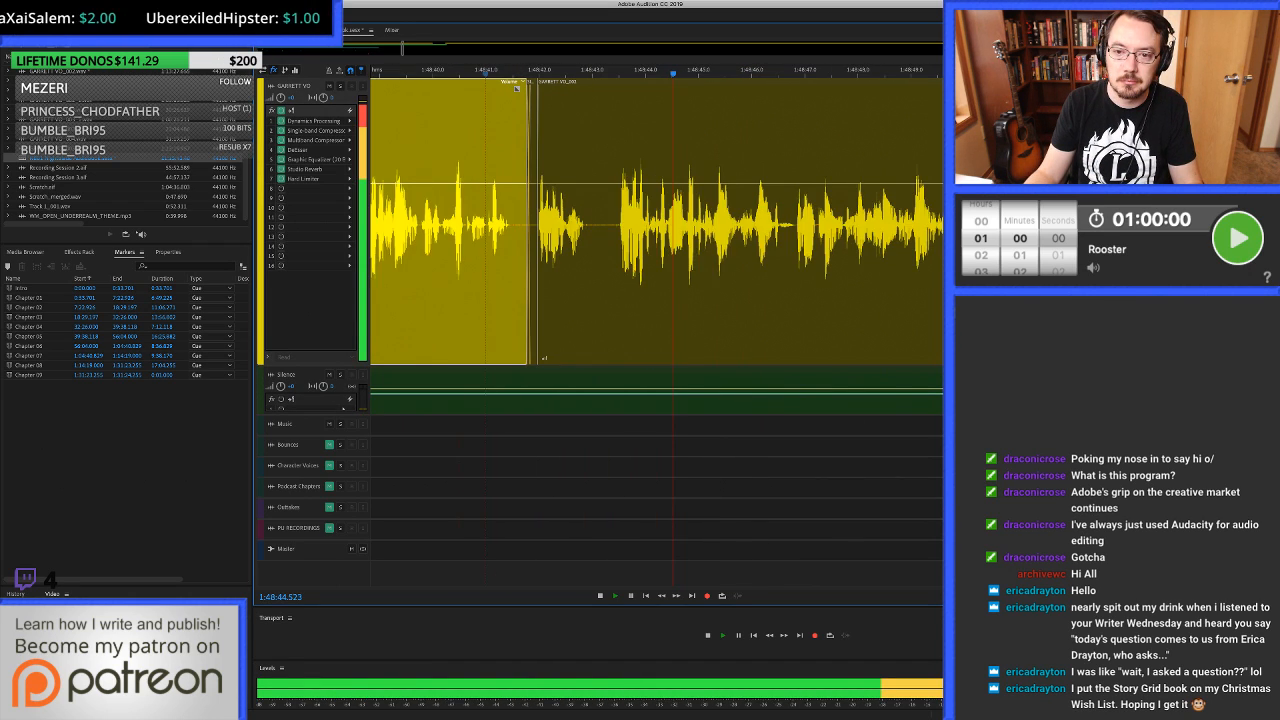
{"action": "scroll", "coordinate": [600, 225], "scroll_direction": "right", "scroll_amount": 2}
{"action": "scroll", "coordinate": [563, 225], "scroll_direction": "down", "scroll_amount": 3}
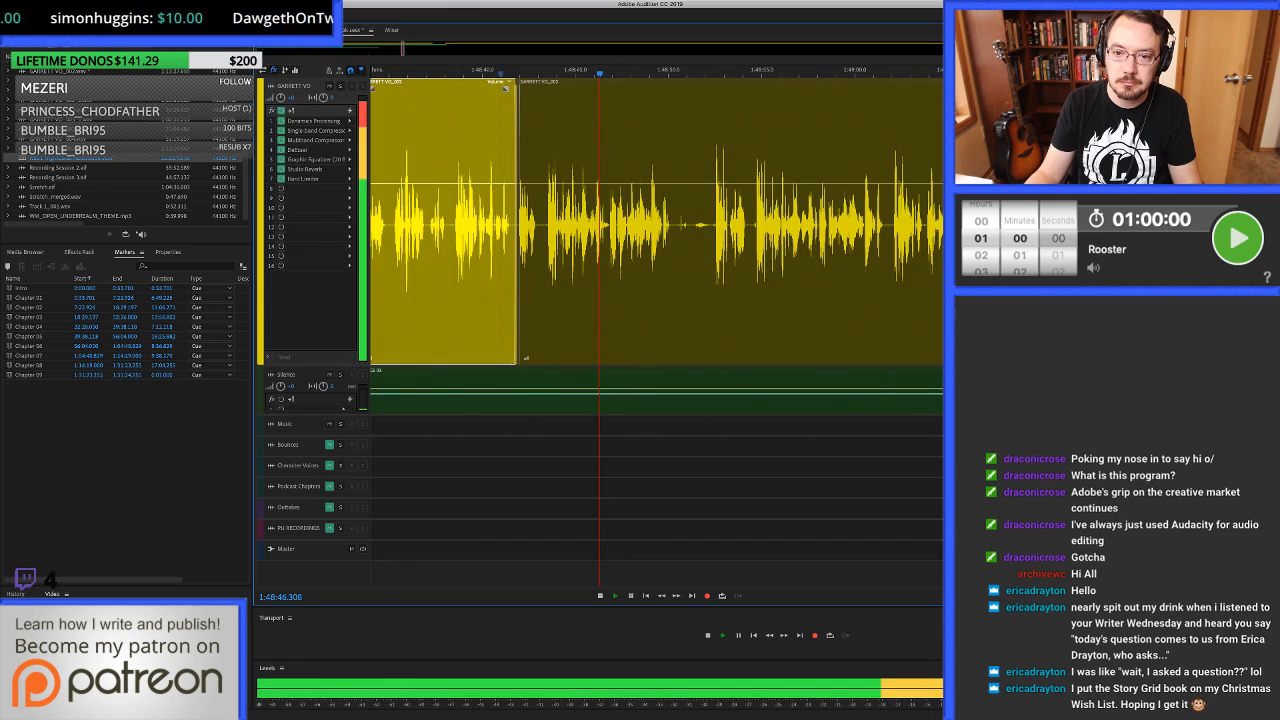
{"action": "scroll", "coordinate": [657, 225], "scroll_direction": "down", "scroll_amount": 2}
{"action": "scroll", "coordinate": [560, 225], "scroll_direction": "up", "scroll_amount": 3}
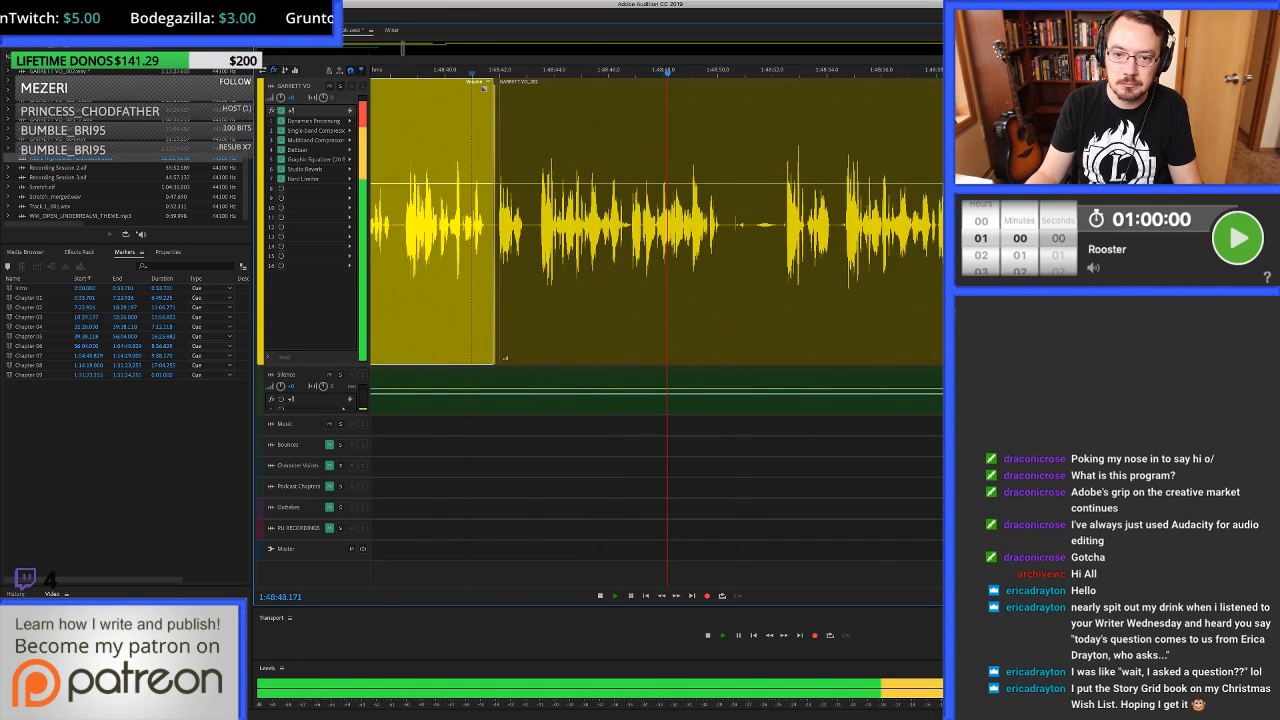
{"action": "scroll", "coordinate": [560, 225], "scroll_direction": "right", "scroll_amount": 1}
{"action": "scroll", "coordinate": [705, 225], "scroll_direction": "right", "scroll_amount": 1}
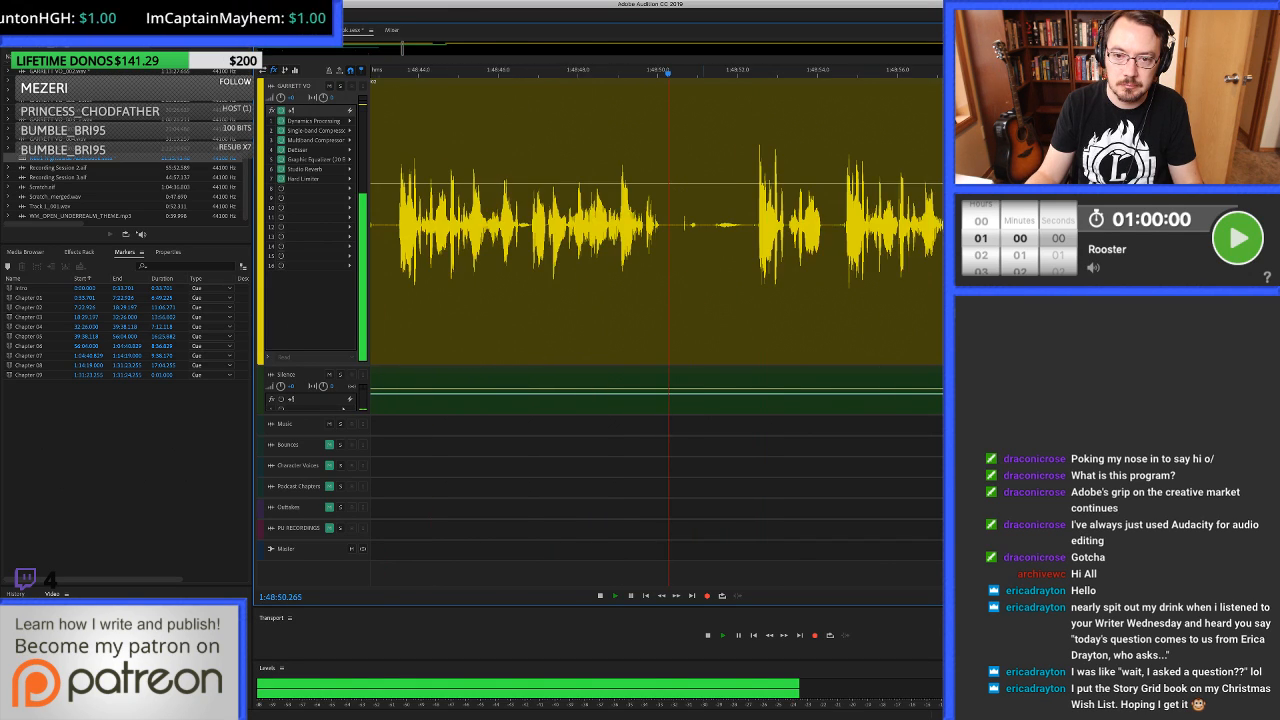
{"action": "scroll", "coordinate": [705, 225], "scroll_direction": "up", "scroll_amount": 3}
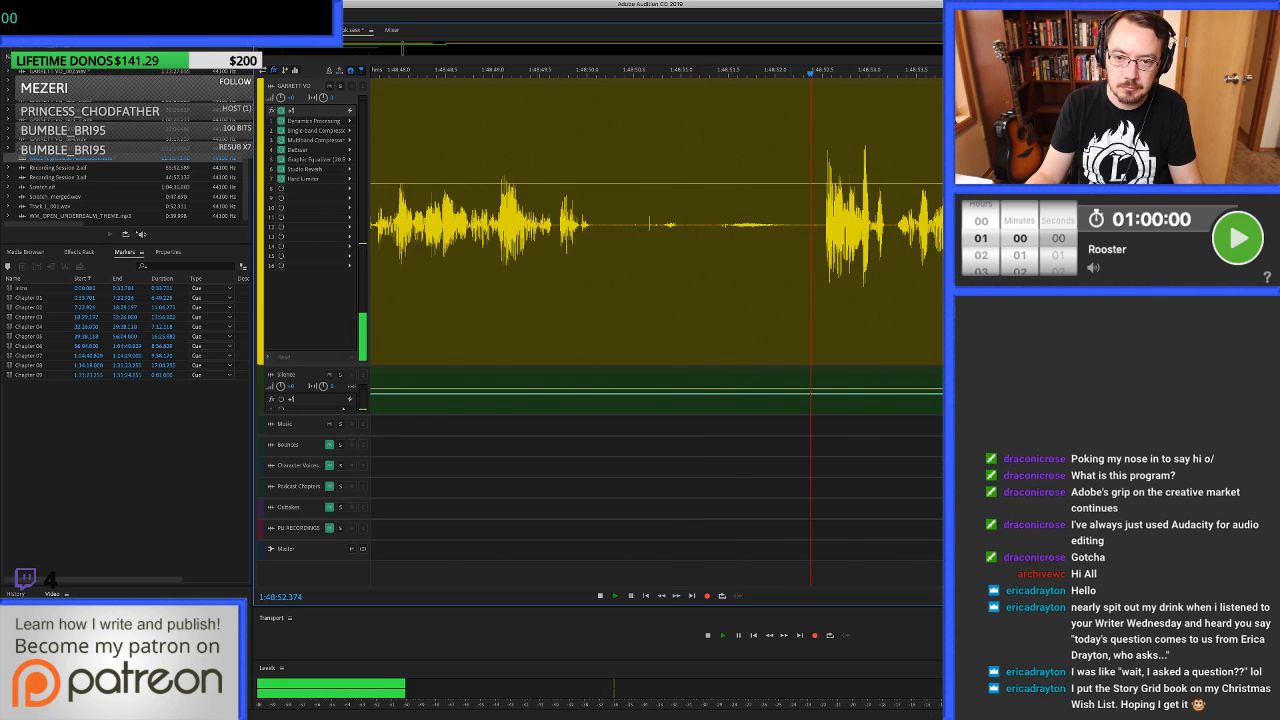
{"action": "key", "text": "space"}
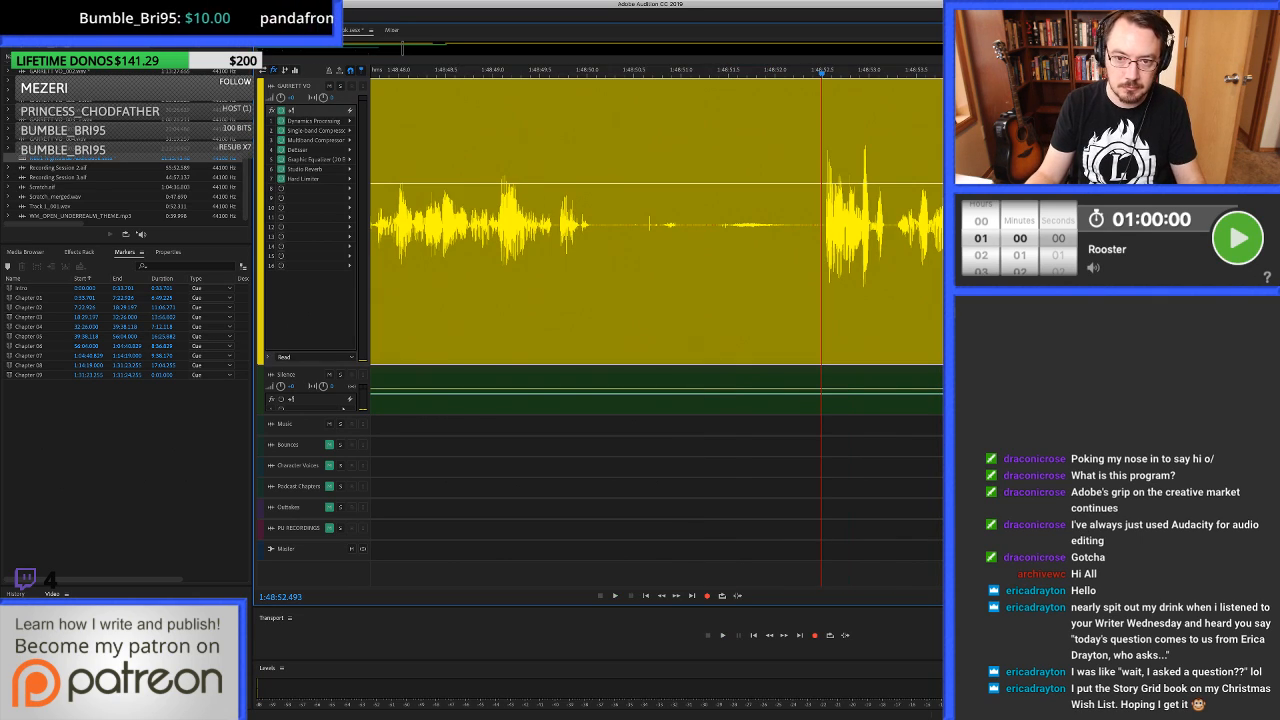
{"action": "key", "text": "super+k"}
Split the voice-over at about 1:48:43.48 and ripple-delete the unwanted take up to the split at 1:48:52.493.
{"action": "scroll", "coordinate": [821, 225], "scroll_direction": "down", "scroll_amount": 4}
{"action": "scroll", "coordinate": [821, 225], "scroll_direction": "left", "scroll_amount": 2}
{"action": "left_click", "coordinate": [617, 225]}
{"action": "key", "text": "space"}
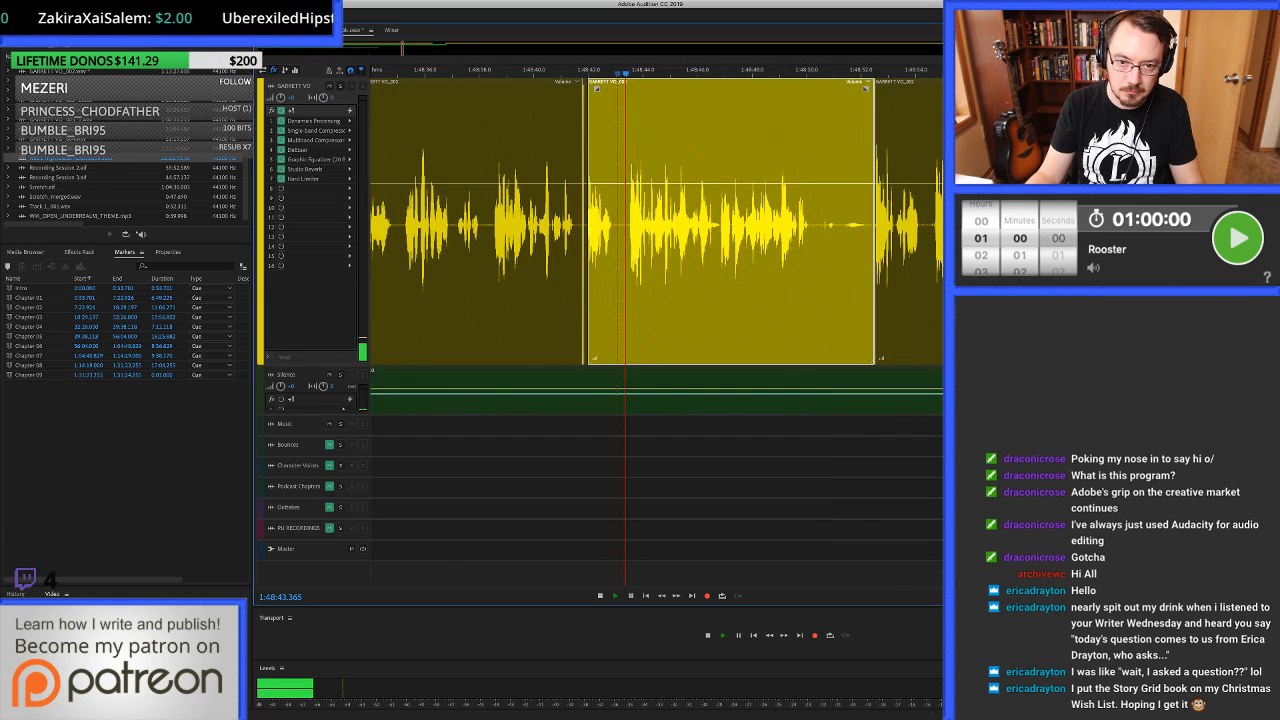
{"action": "scroll", "coordinate": [617, 225], "scroll_direction": "up", "scroll_amount": 4}
{"action": "key", "text": "space"}
{"action": "left_click", "coordinate": [665, 225]}
{"action": "key", "text": "super+k"}
{"action": "left_click", "coordinate": [697, 225]}
{"action": "key", "text": "Delete"}
{"action": "key", "text": "super+z"}
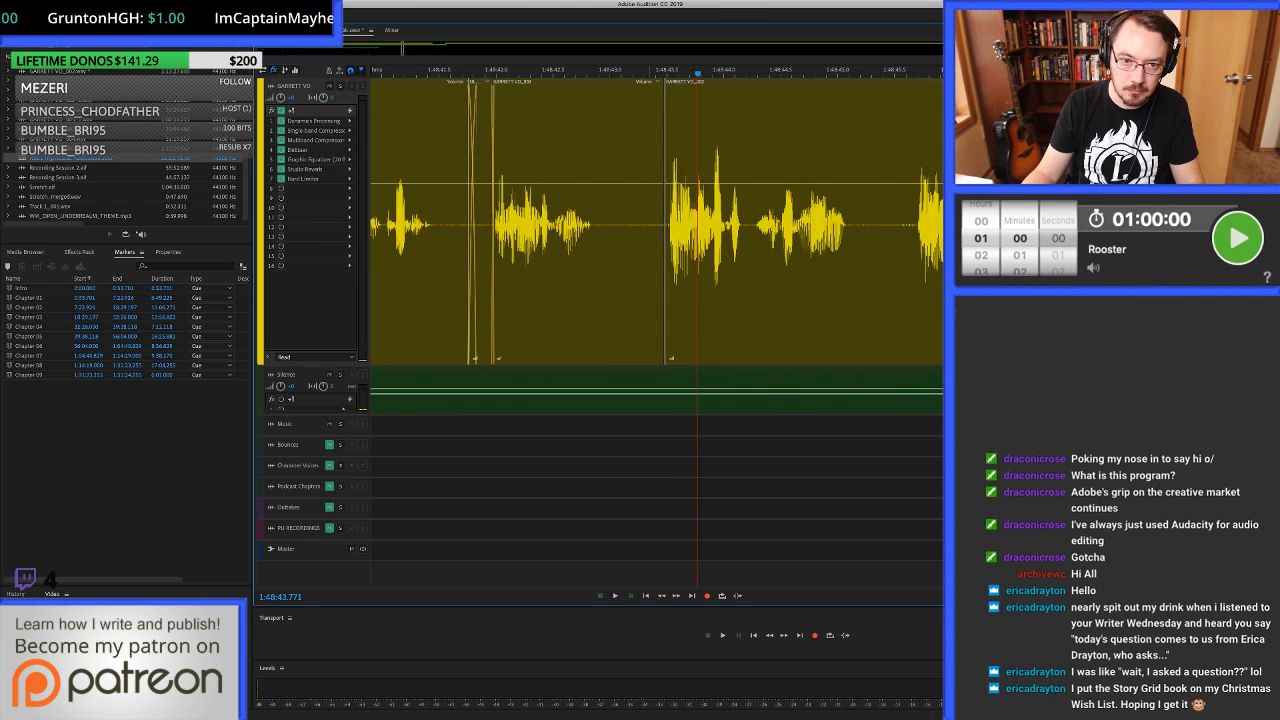
Clear the voice-over pause from about 1:48:43.14 to the start of the following clip near 1:48:43.48.
{"action": "left_click", "coordinate": [624, 225]}
{"action": "key", "text": "alt+]"}
{"action": "scroll", "coordinate": [624, 225], "scroll_direction": "up", "scroll_amount": 5}
Try filling the gap from 1:48:43.068 to about 1:48:43.52 with room tone and play across it.
{"action": "left_click_drag", "start_coordinate": [593, 225], "coordinate": [806, 225]}
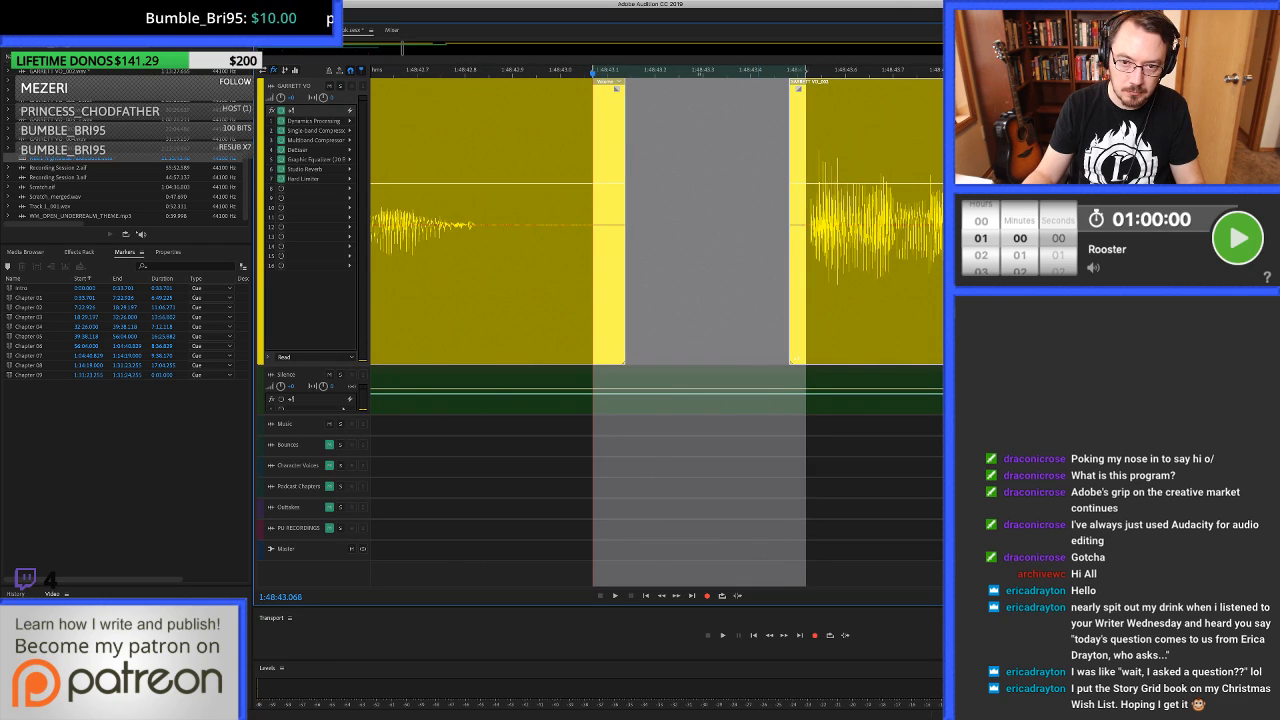
{"action": "left_click_drag", "start_coordinate": [733, 392], "coordinate": [733, 235]}
{"action": "scroll", "coordinate": [733, 235], "scroll_direction": "down", "scroll_amount": 5}
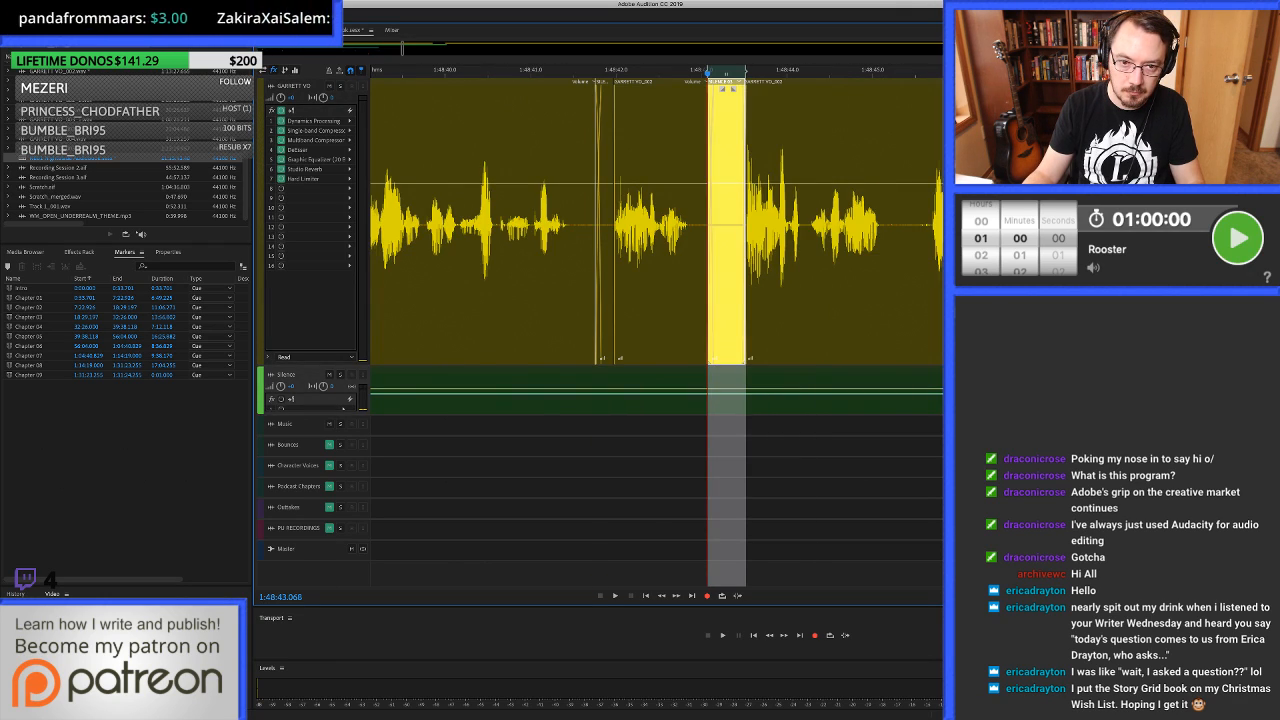
{"action": "left_click", "coordinate": [543, 230]}
{"action": "key", "text": "space"}
{"action": "scroll", "coordinate": [543, 230], "scroll_direction": "down", "scroll_amount": 2}
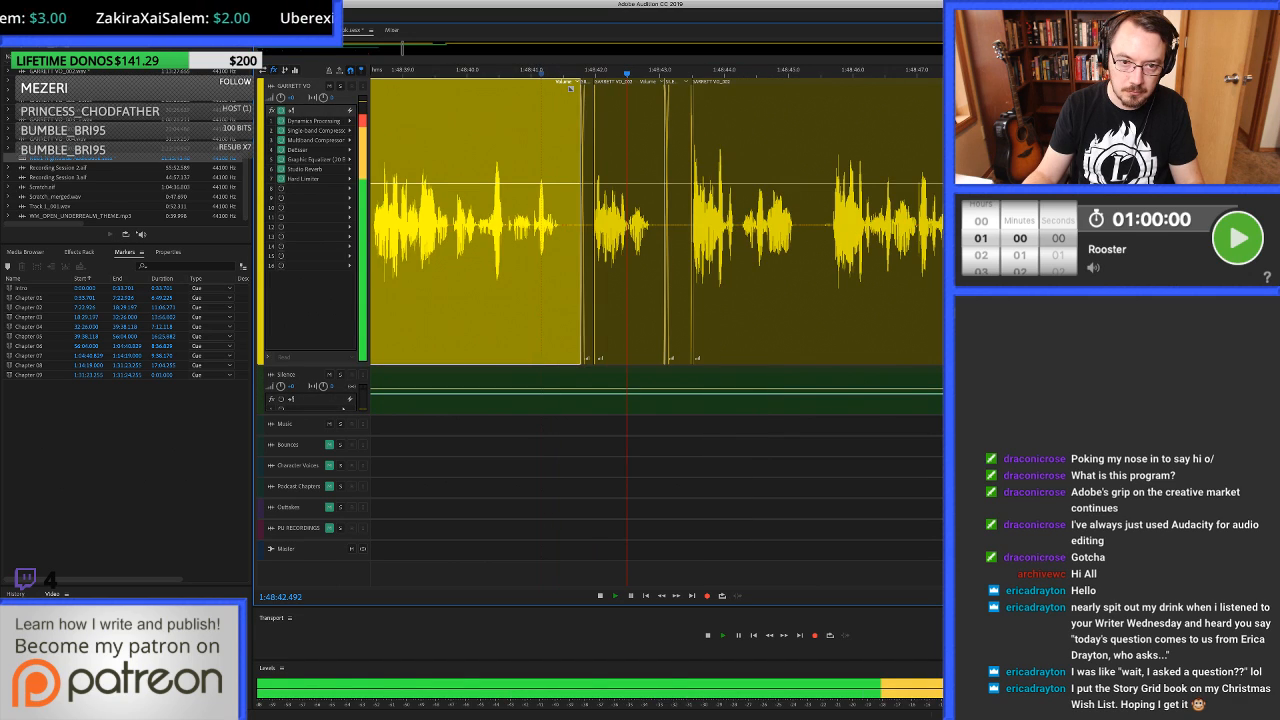
{"action": "scroll", "coordinate": [543, 230], "scroll_direction": "right", "scroll_amount": 5}
{"action": "scroll", "coordinate": [656, 225], "scroll_direction": "right", "scroll_amount": 1}
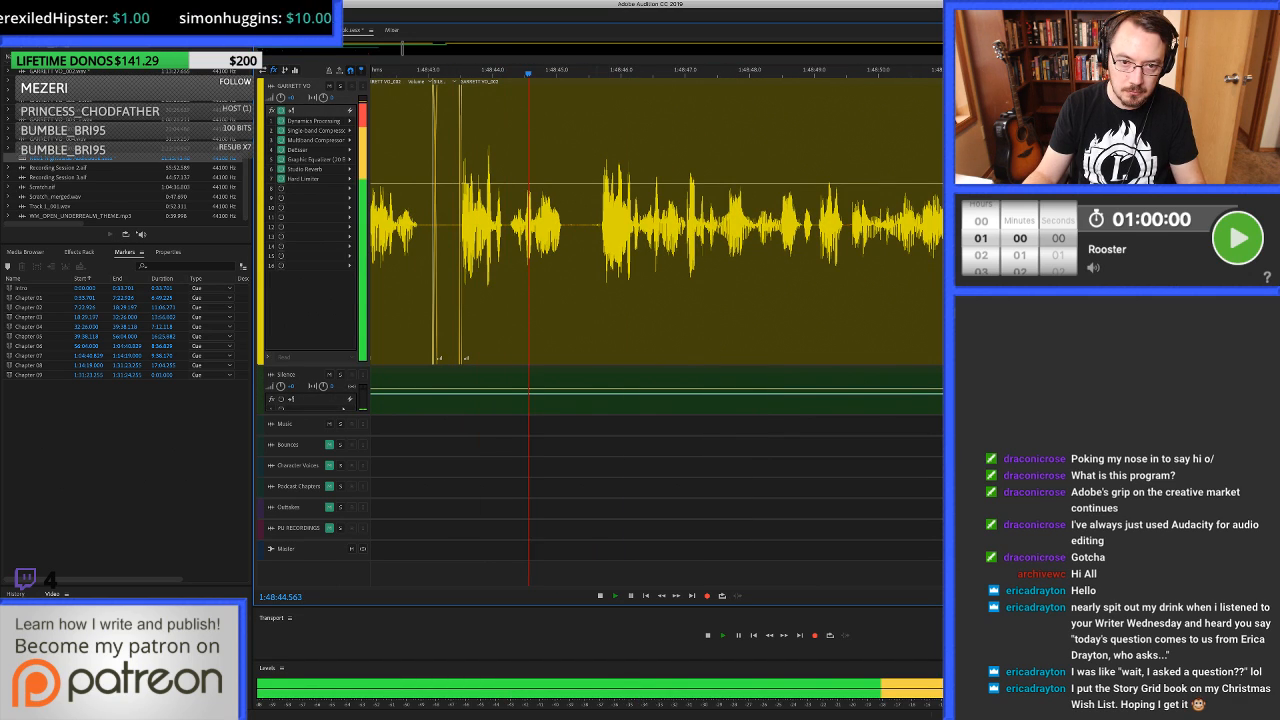
Stop playback, undo the room tone fill near 1:48:43.1 and split the voice-over at 1:48:45.679, just before the next phrase.
{"action": "key", "text": "space"}
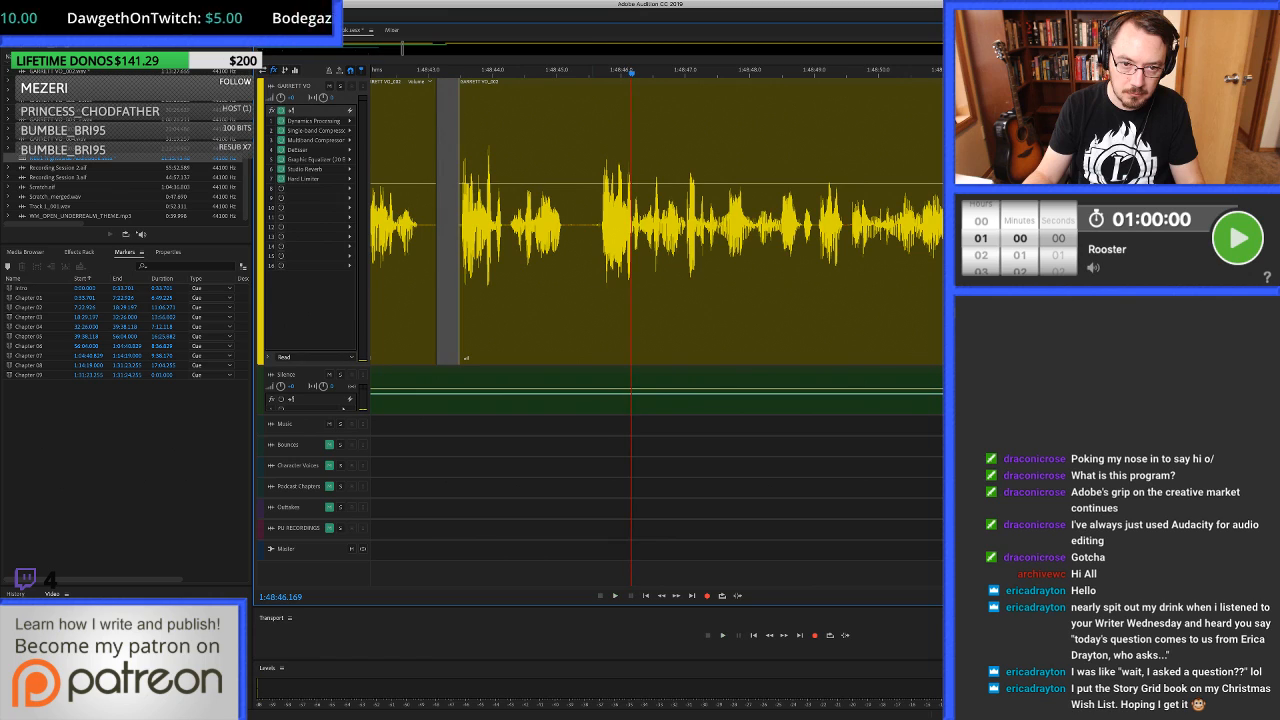
{"action": "left_click", "coordinate": [600, 230]}
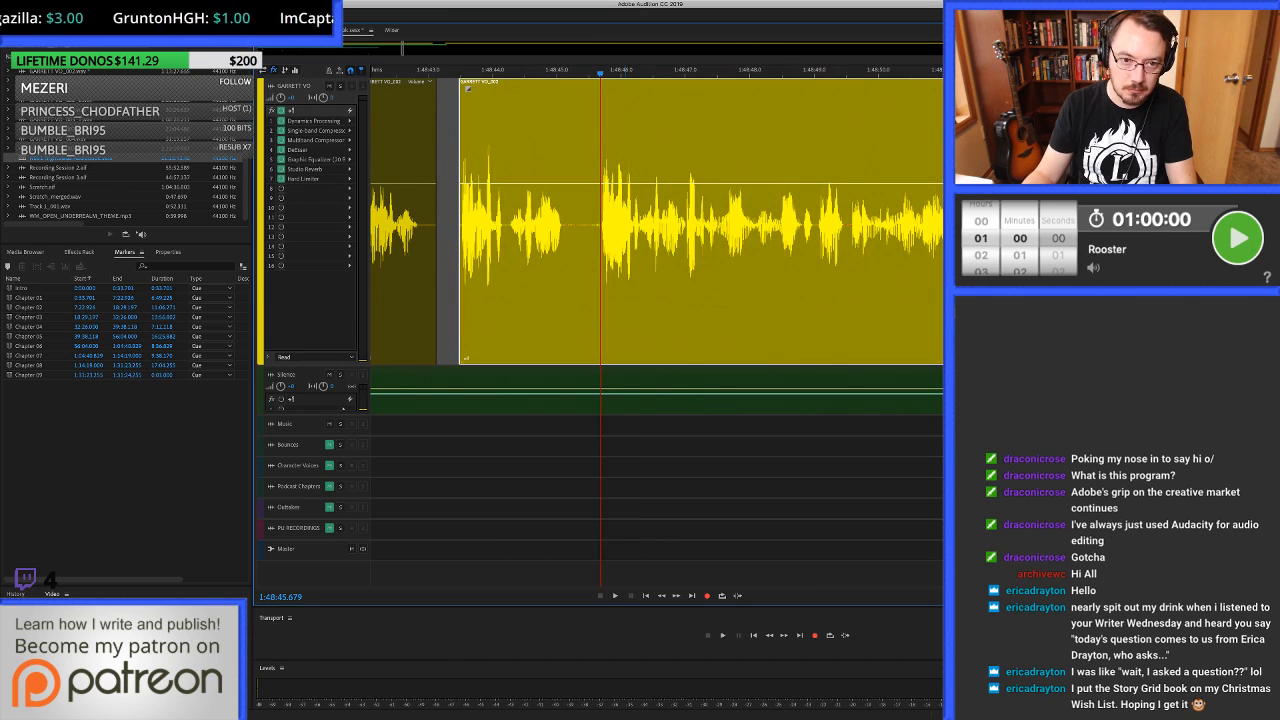
{"action": "key", "text": "super+k"}
Try deleting the short clip from about 1:48:43.48 to the split at 1:48:45.679 and undo the deletion.
{"action": "left_click", "coordinate": [555, 230]}
{"action": "key", "text": "Delete"}
{"action": "key", "text": "Delete"}
{"action": "key", "text": "super+z"}
{"action": "key", "text": "super+z"}
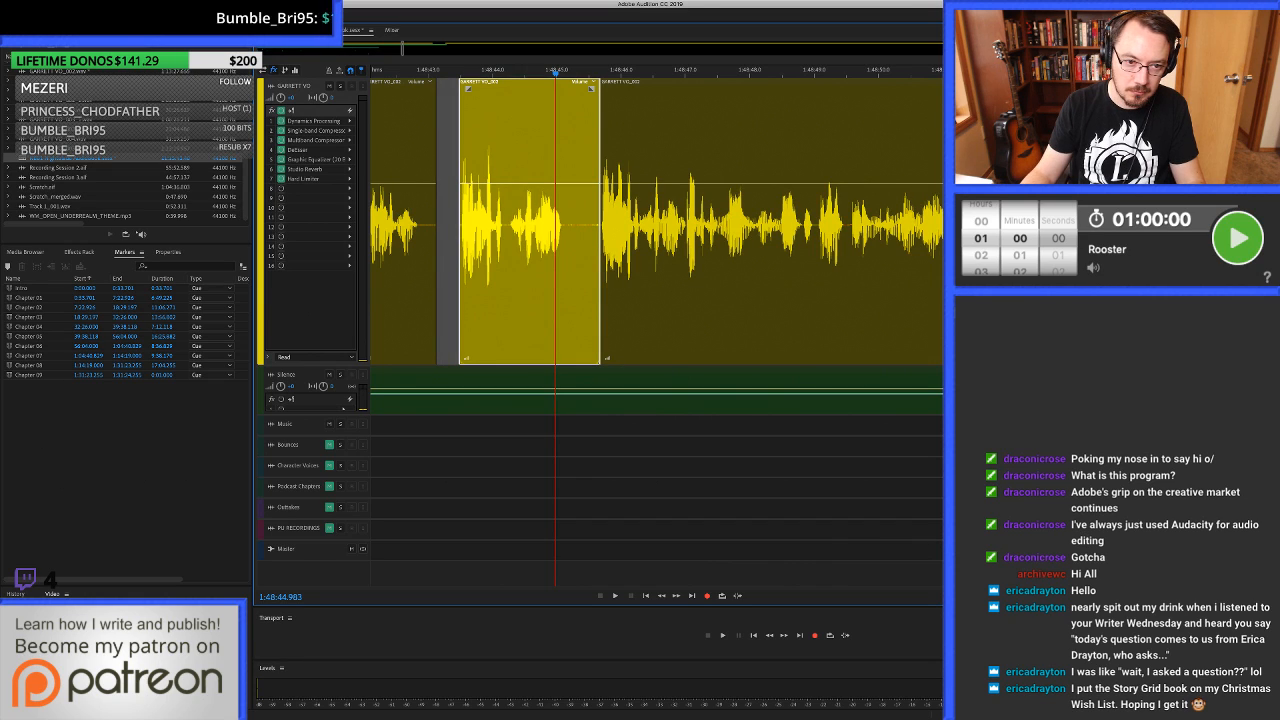
{"action": "scroll", "coordinate": [468, 222], "scroll_direction": "up", "scroll_amount": 4}
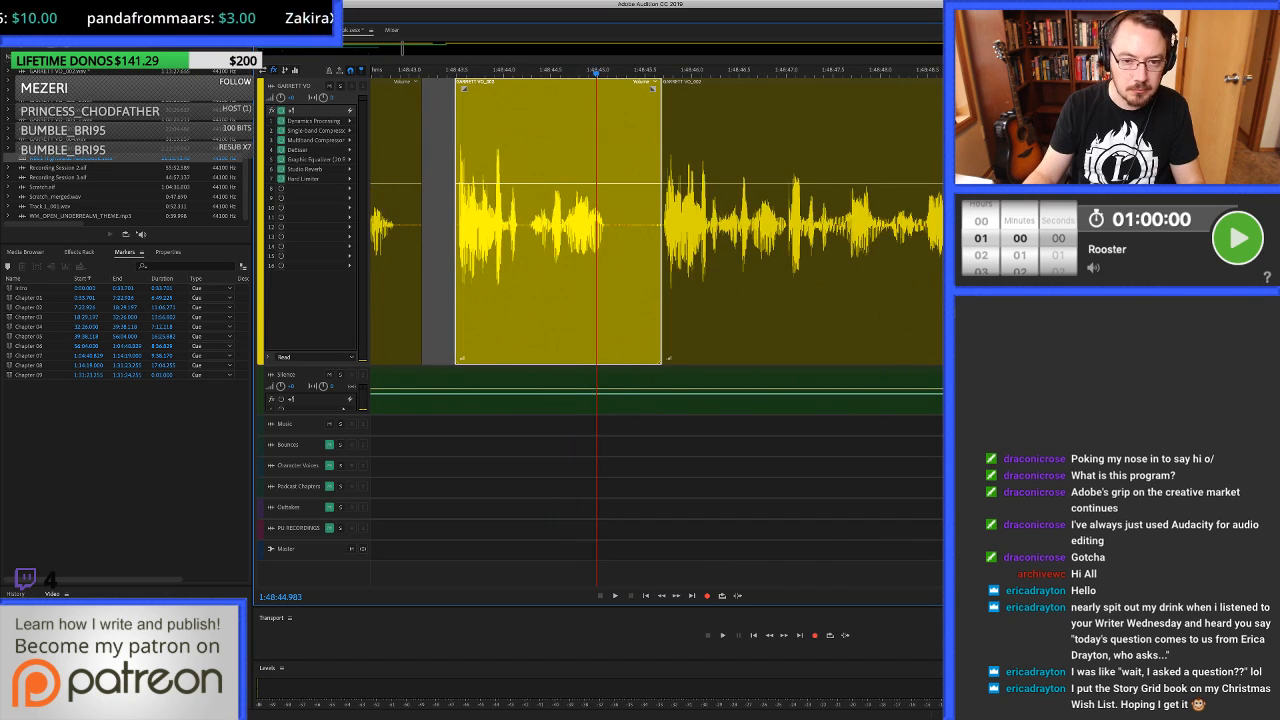
{"action": "scroll", "coordinate": [656, 222], "scroll_direction": "left", "scroll_amount": 1}
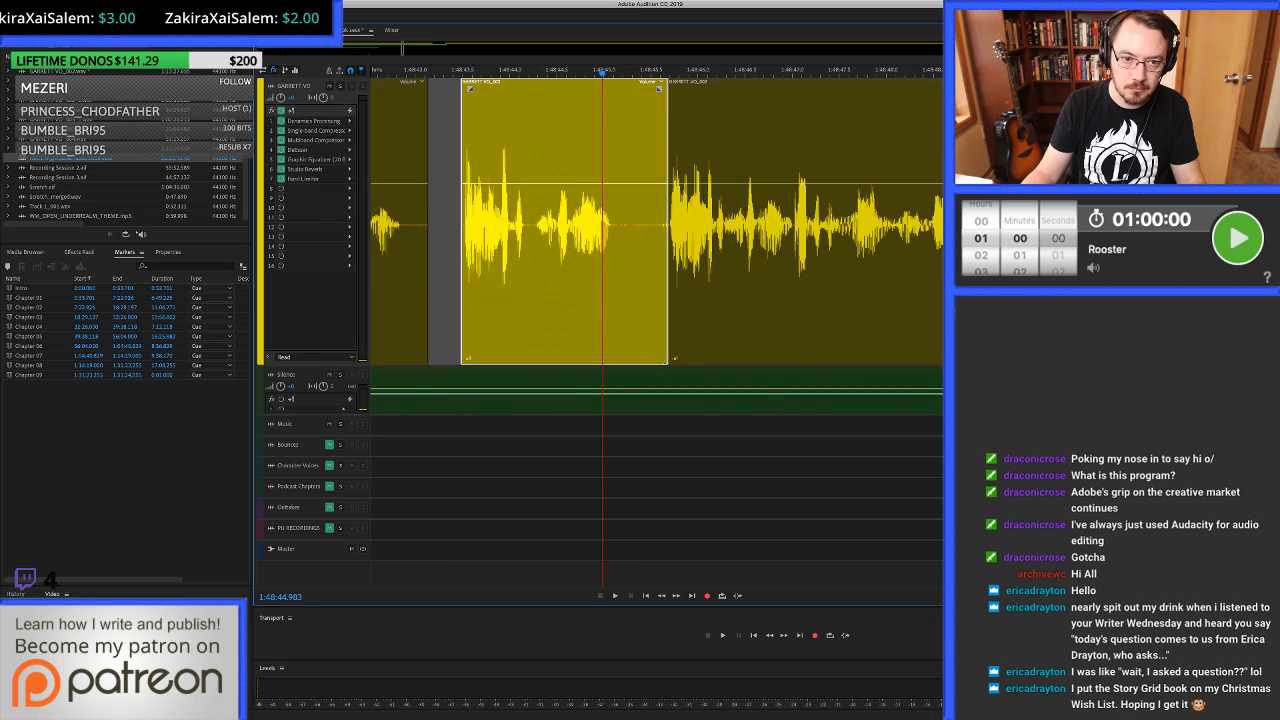
Ripple delete the short voice-over clip from about 1:48:43.48 to the split near 1:48:45.68.
{"action": "left_click", "coordinate": [577, 222]}
{"action": "left_click", "coordinate": [705, 222]}
{"action": "key", "text": "super+z"}
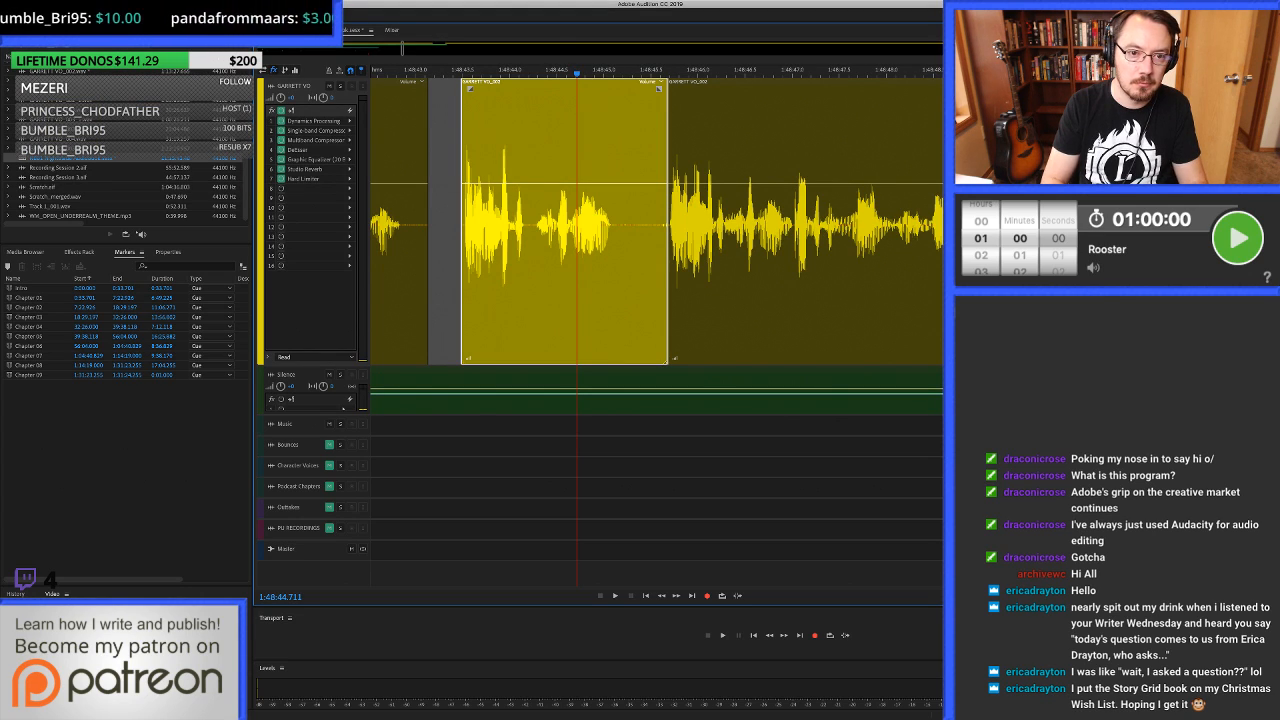
{"action": "key", "text": "shift+Delete"}
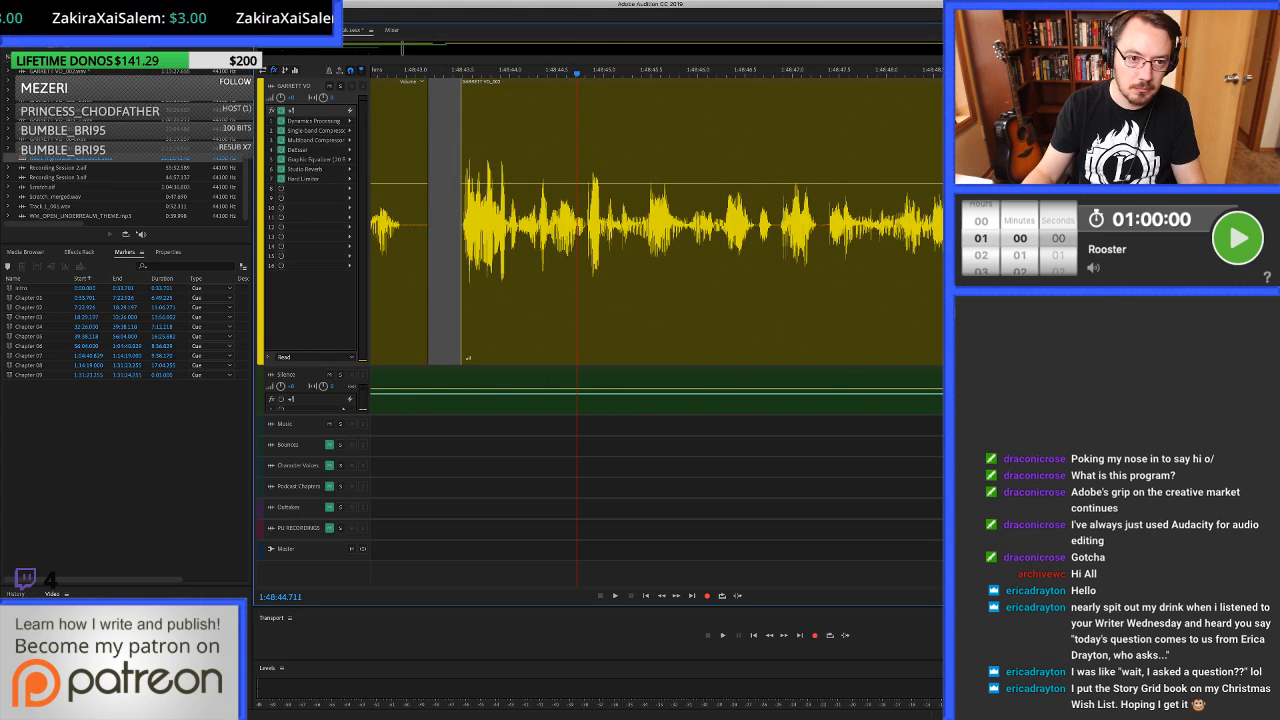
Fill the gap from 1:48:42.977 to about 1:48:43.49 with room tone and play across it into the following phrases.
{"action": "scroll", "coordinate": [416, 270], "scroll_direction": "up", "scroll_amount": 4}
{"action": "left_click_drag", "start_coordinate": [403, 270], "coordinate": [588, 270]}
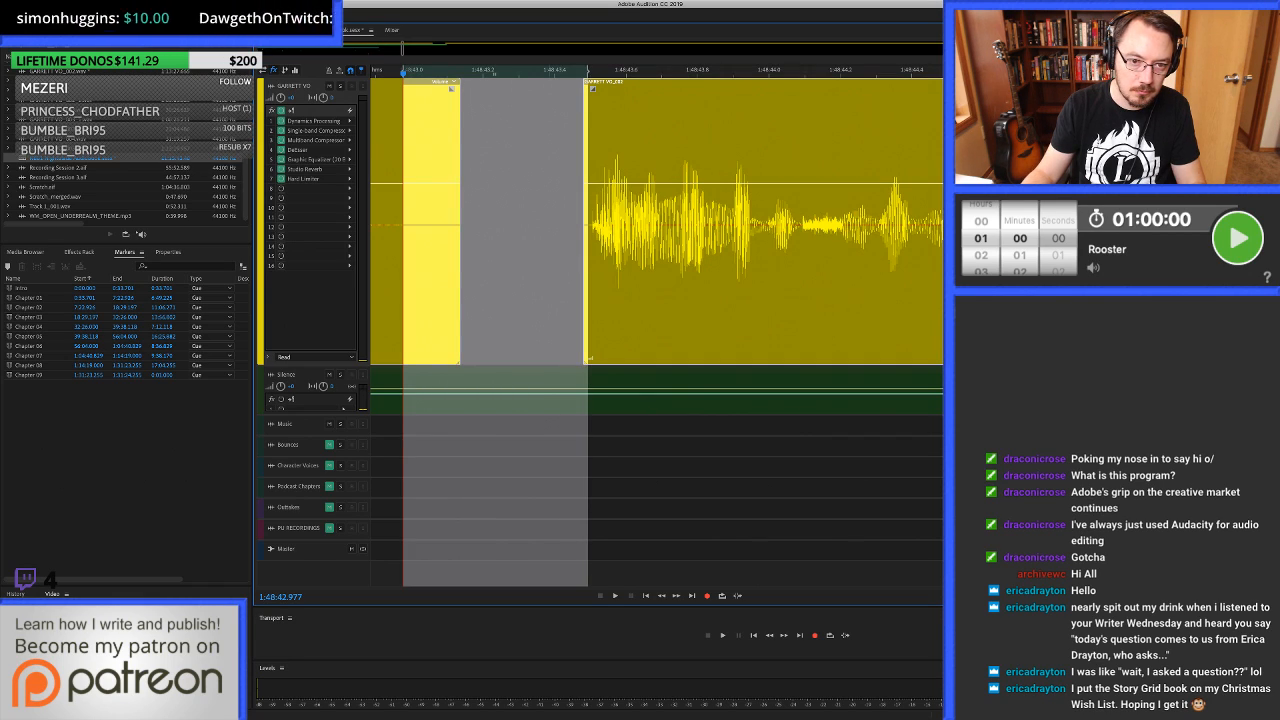
{"action": "left_click_drag", "start_coordinate": [500, 370], "coordinate": [500, 290]}
{"action": "scroll", "coordinate": [716, 270], "scroll_direction": "down", "scroll_amount": 4}
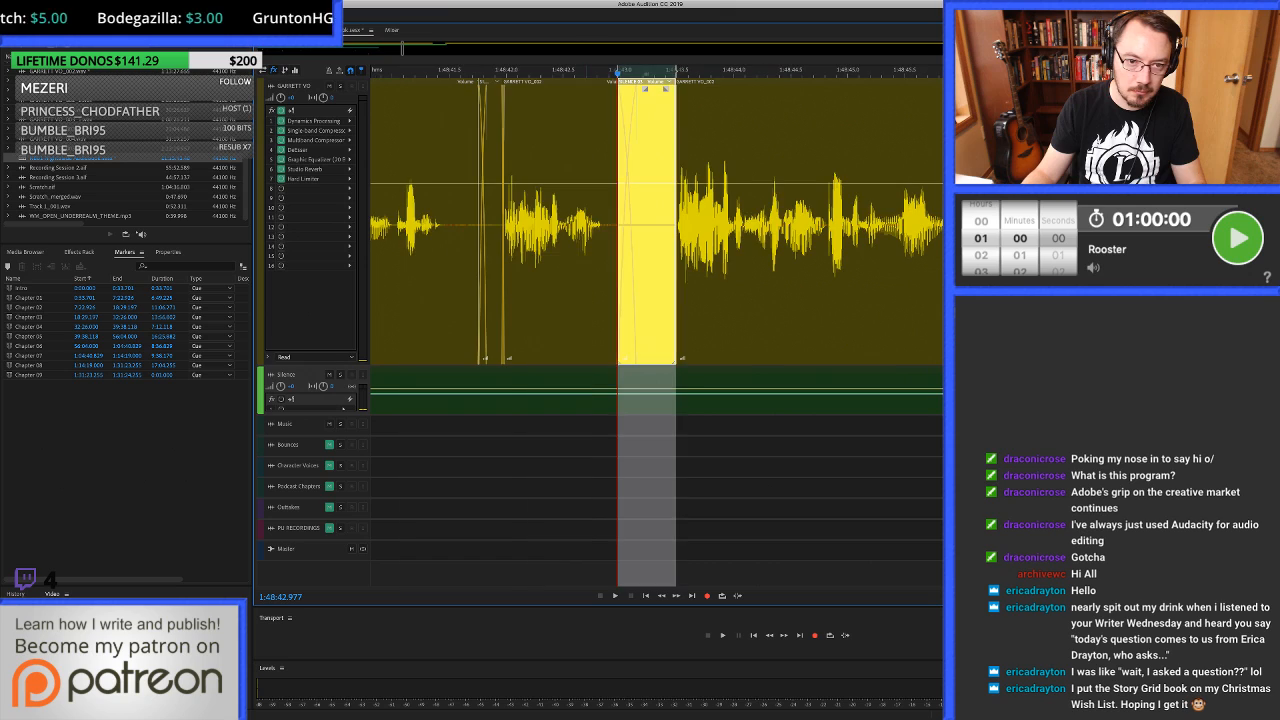
{"action": "left_click", "coordinate": [506, 270]}
{"action": "key", "text": "space"}
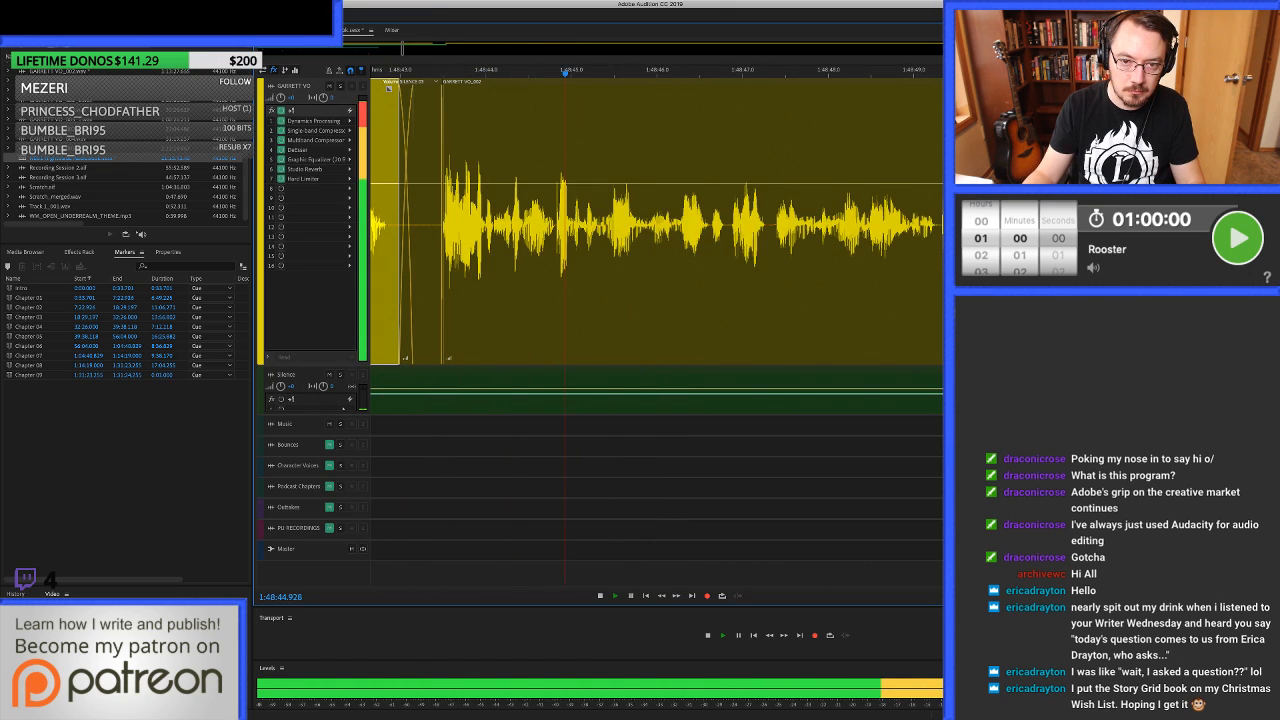
{"action": "scroll", "coordinate": [669, 270], "scroll_direction": "down", "scroll_amount": 1}
{"action": "scroll", "coordinate": [669, 270], "scroll_direction": "right", "scroll_amount": 3}
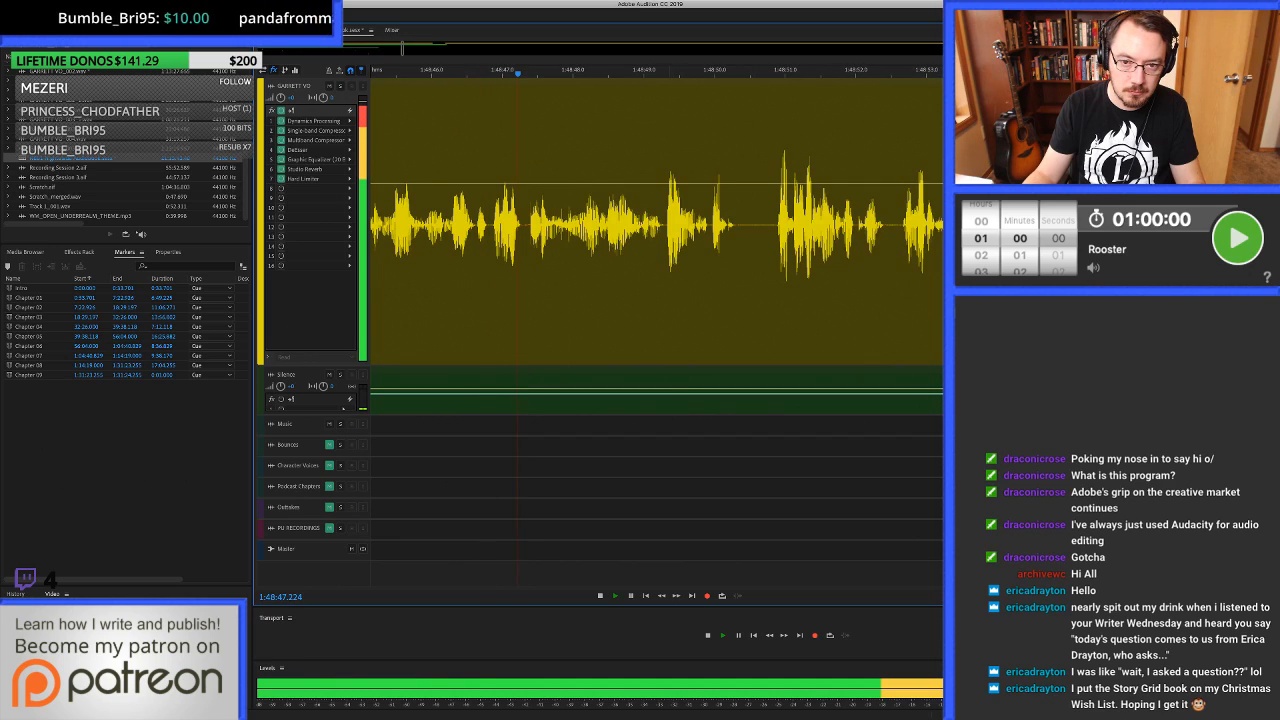
{"action": "left_click", "coordinate": [669, 270]}
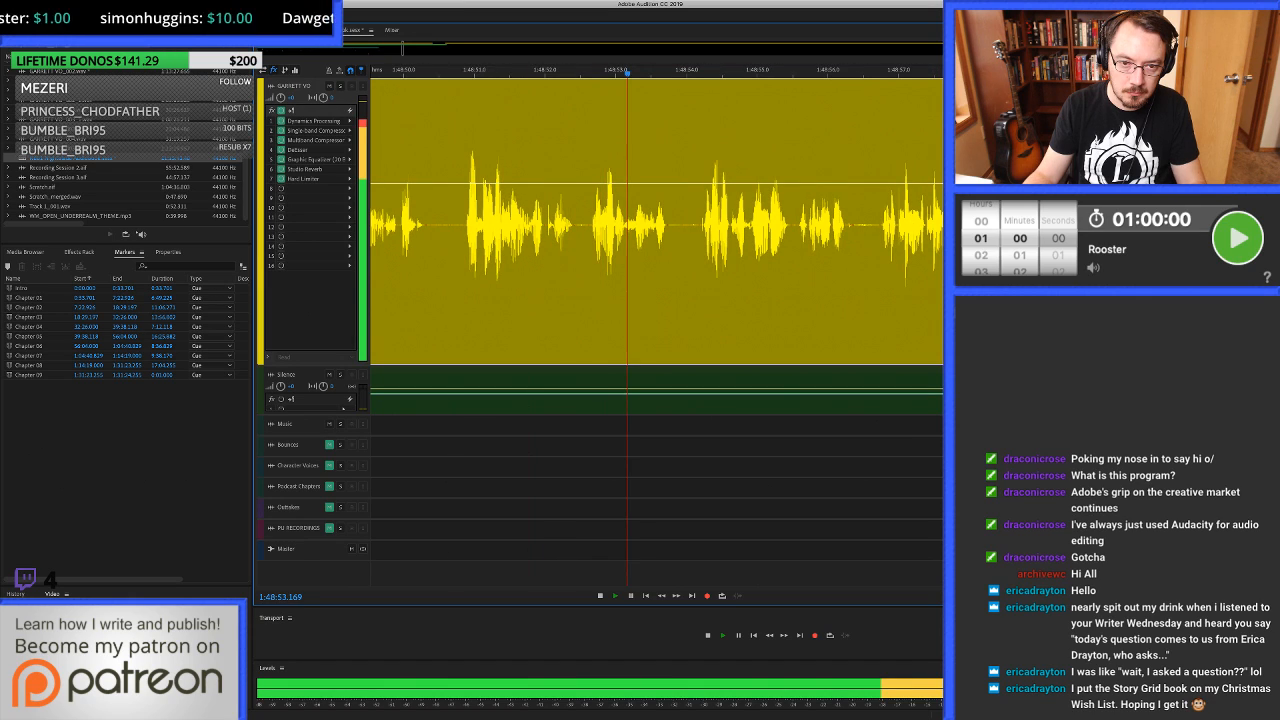
Stop playback, clear the voice-over pause near 1:48:54 and fill the gap with room tone.
{"action": "key", "text": "space"}
{"action": "key", "text": "equal"}
{"action": "key", "text": "equal"}
{"action": "key", "text": "equal"}
{"action": "key", "text": "equal"}
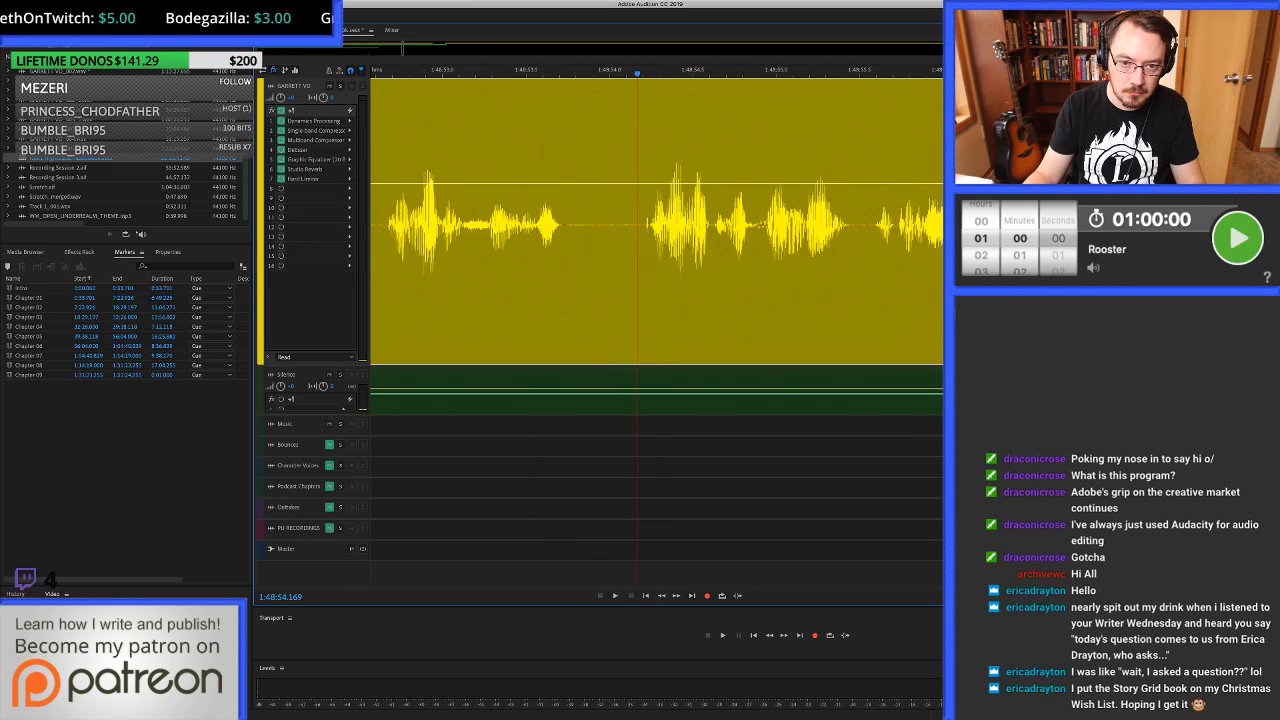
{"action": "left_click_drag", "start_coordinate": [604, 224], "coordinate": [667, 224]}
{"action": "key", "text": "Delete"}
{"action": "left_click", "coordinate": [627, 396]}
{"action": "key", "text": "super+c"}
{"action": "key", "text": "super+v"}
Play across the room tone fill near 1:48:54 and listen on to about 1:49:01.
{"action": "scroll", "coordinate": [767, 224], "scroll_direction": "down", "scroll_amount": 4}
{"action": "left_click", "coordinate": [617, 224]}
{"action": "key", "text": "space"}
{"action": "scroll", "coordinate": [629, 224], "scroll_direction": "right", "scroll_amount": 5}
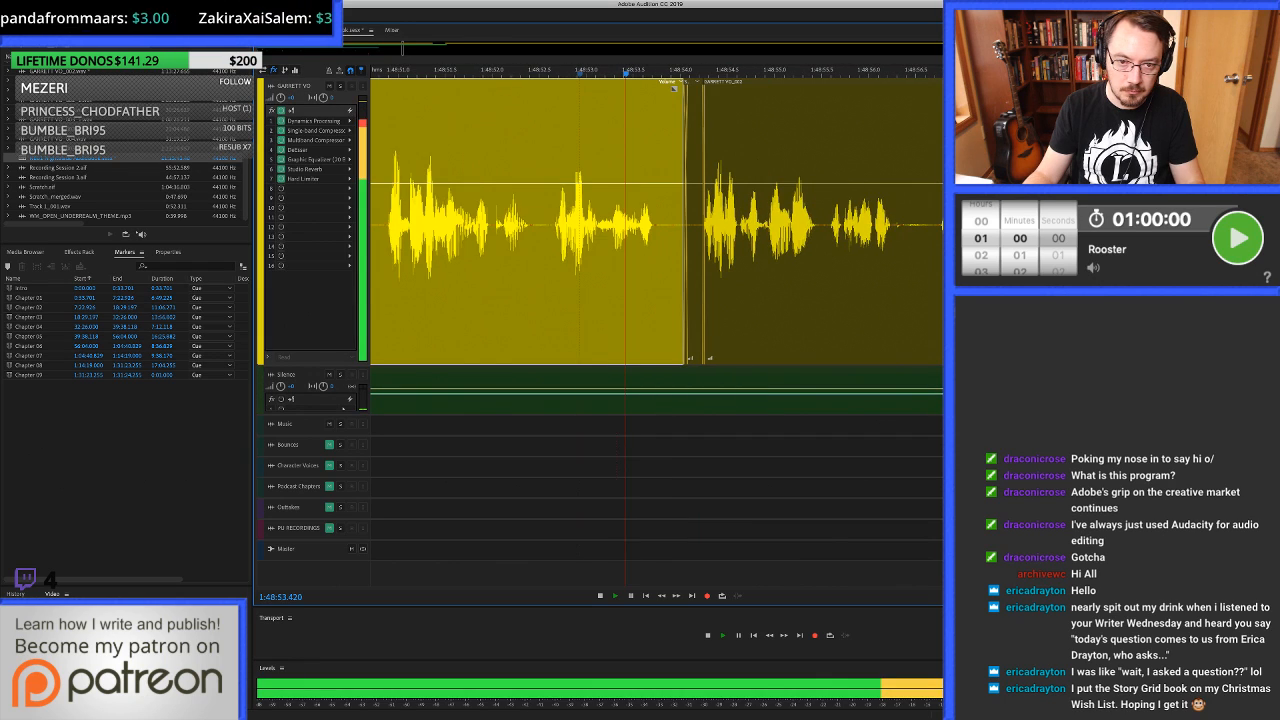
{"action": "scroll", "coordinate": [629, 224], "scroll_direction": "down", "scroll_amount": 1}
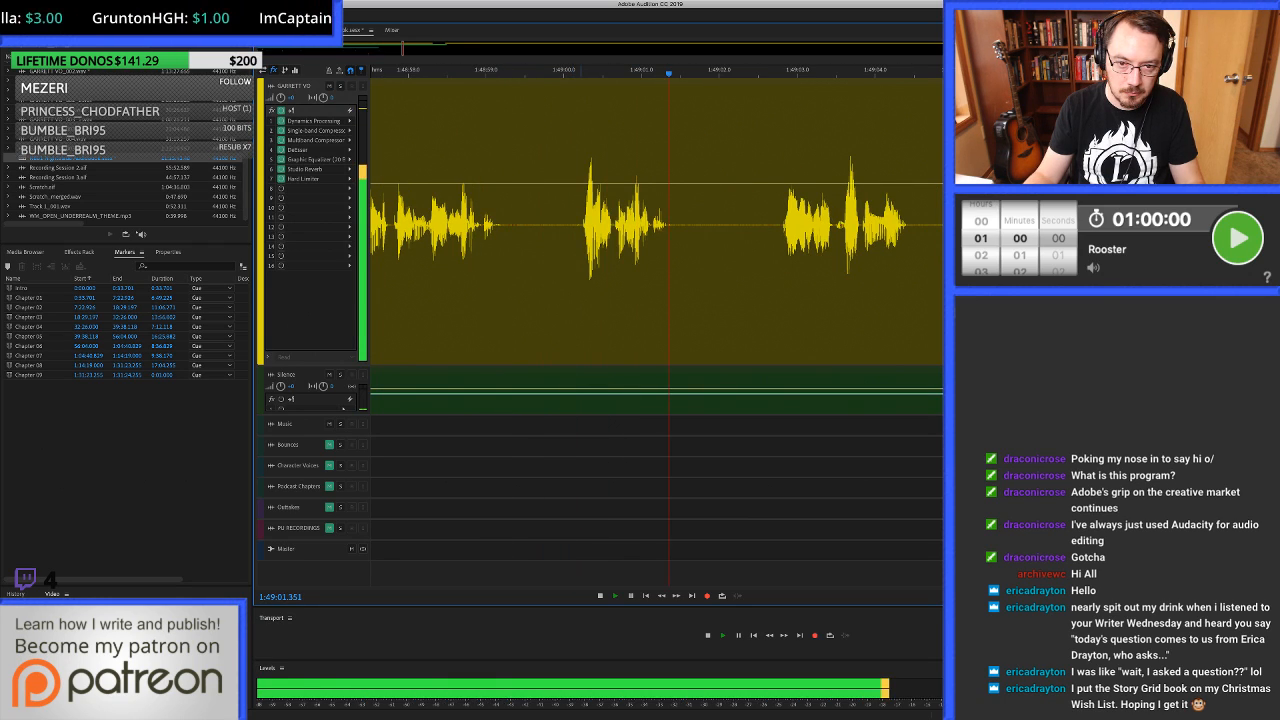
{"action": "key", "text": "space"}
Shorten two pauses by ripple deleting 1:49:00.030 to about 1:49:00.19 and 1:49:02.185 to about 1:49:02.58.
{"action": "left_click_drag", "start_coordinate": [567, 270], "coordinate": [580, 270]}
{"action": "key", "text": "shift+Delete"}
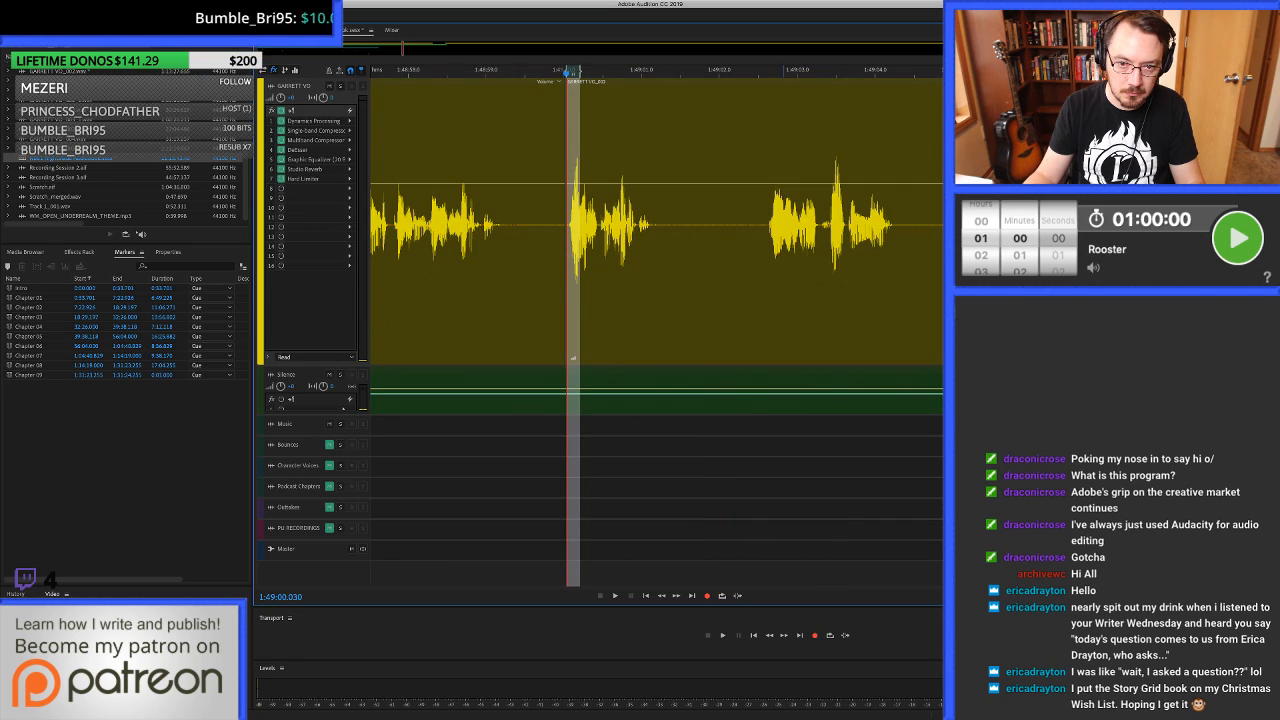
{"action": "left_click_drag", "start_coordinate": [765, 270], "coordinate": [734, 270]}
{"action": "key", "text": "shift+Delete"}
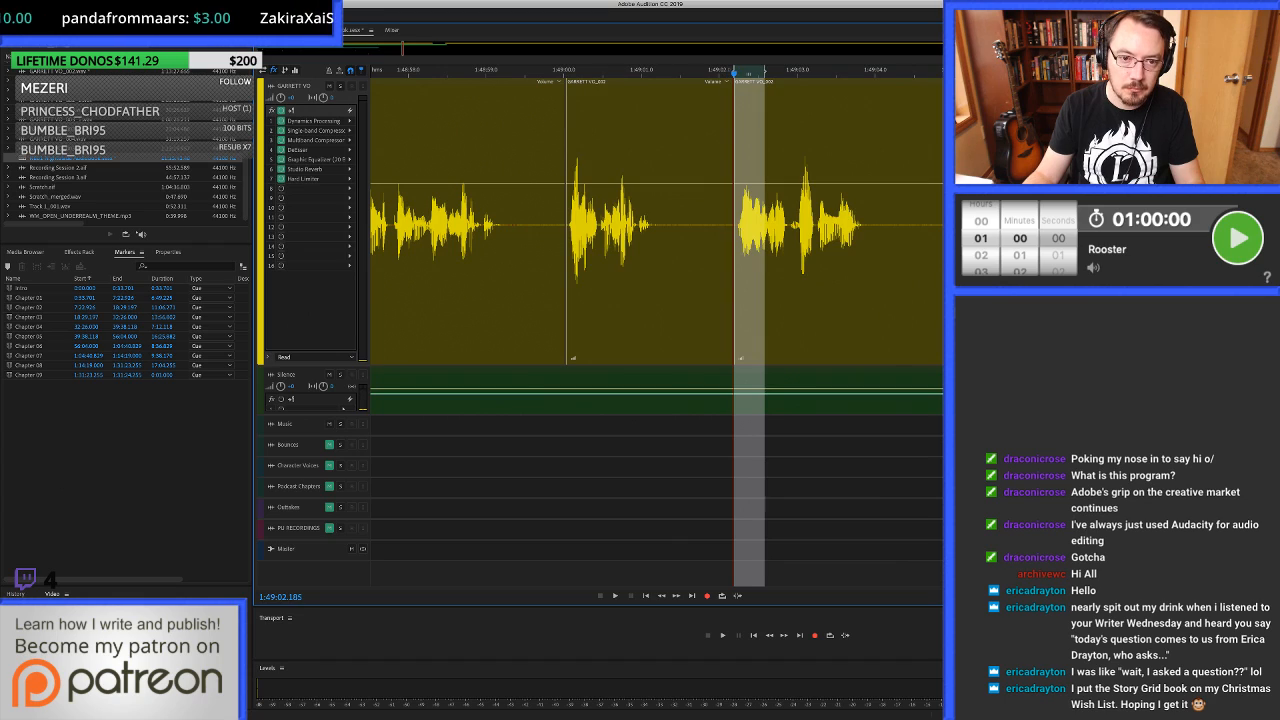
Extend the clip starts at the cuts near 1:49:00.03 and 1:49:02.19 slightly earlier to crossfade them, and play through both.
{"action": "left_click", "coordinate": [650, 240]}
{"action": "left_click_drag", "start_coordinate": [567, 270], "coordinate": [561, 270]}
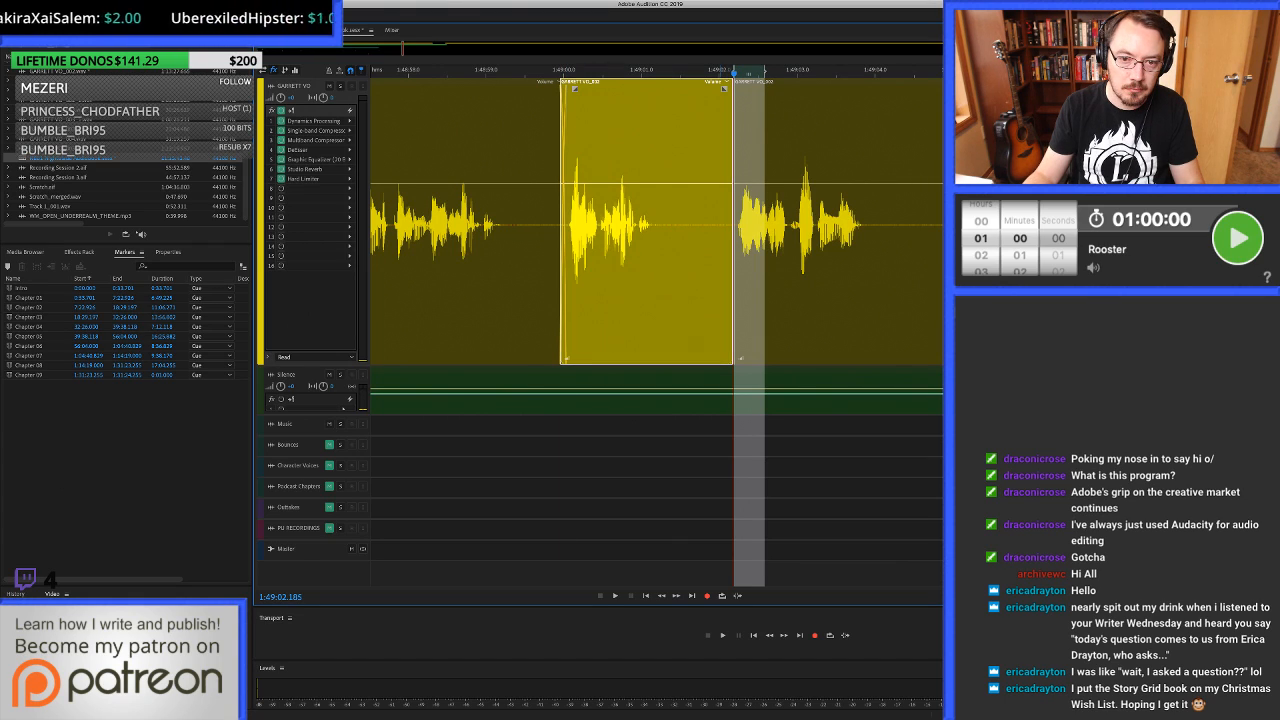
{"action": "left_click_drag", "start_coordinate": [735, 270], "coordinate": [728, 270]}
{"action": "left_click", "coordinate": [420, 270]}
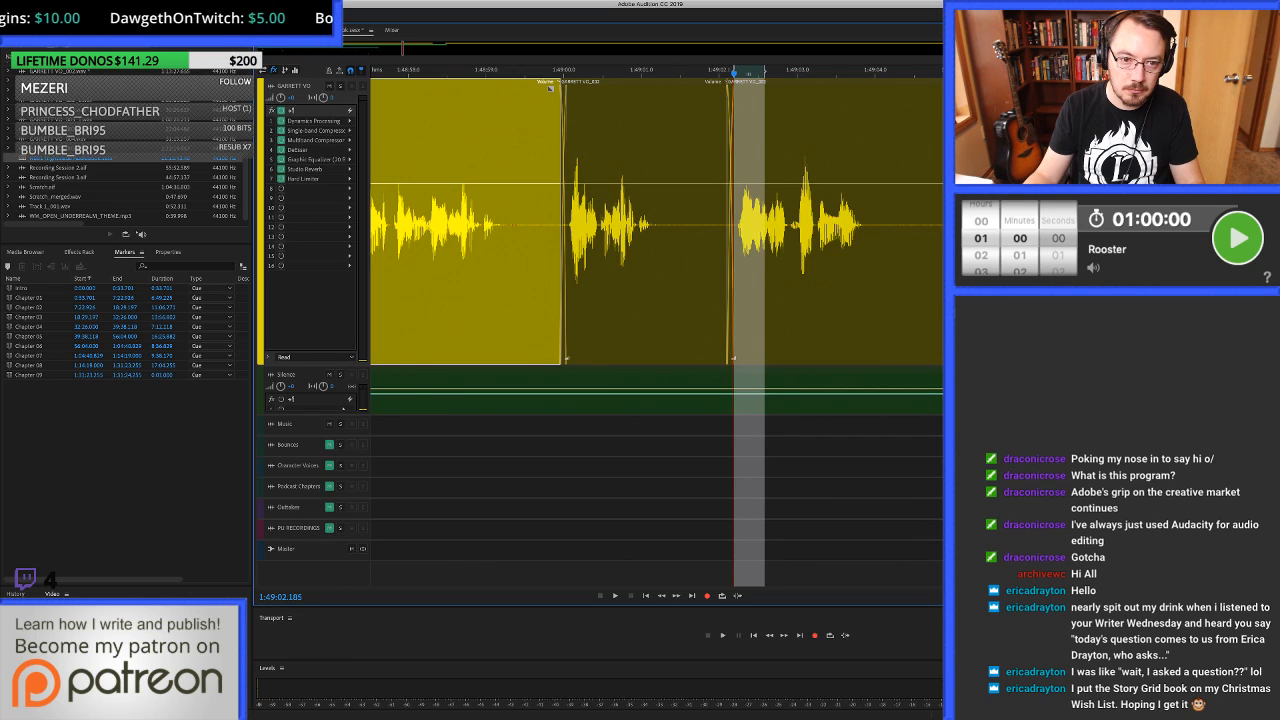
{"action": "key", "text": "space"}
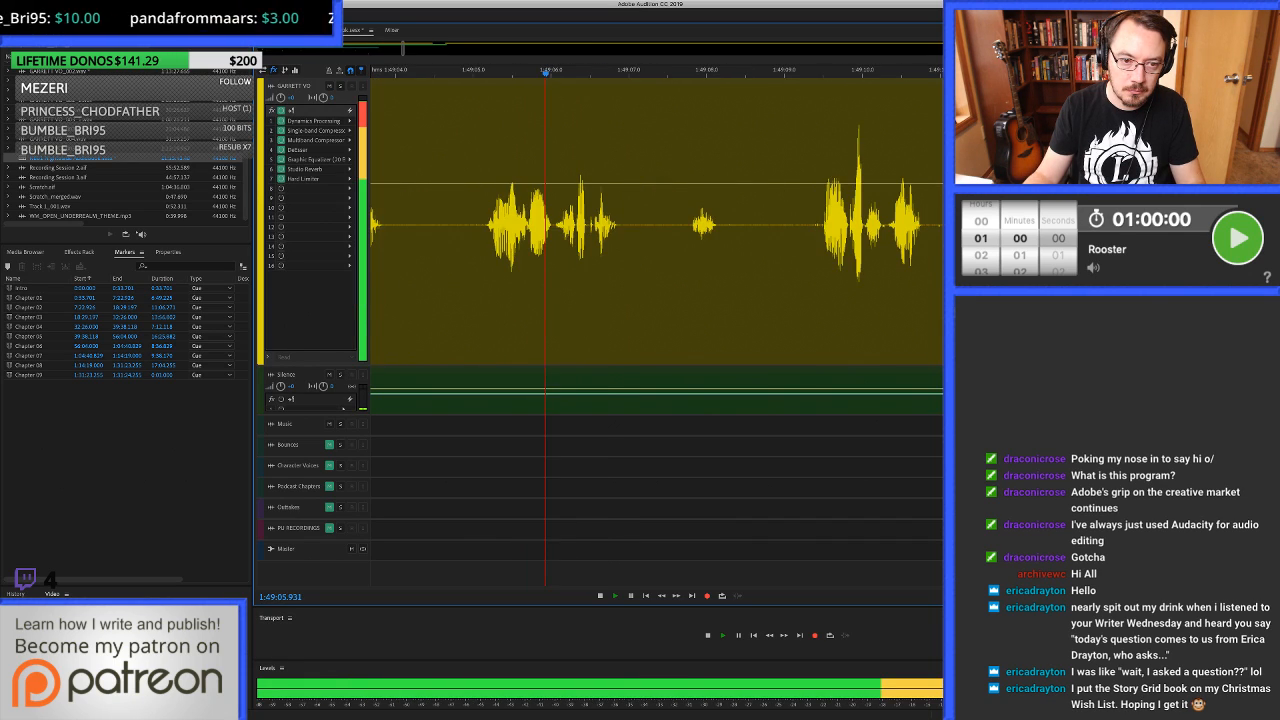
Stop playback and clear the voice-over pause from 1:49:04.646 to about 1:49:05.13.
{"action": "key", "text": "space"}
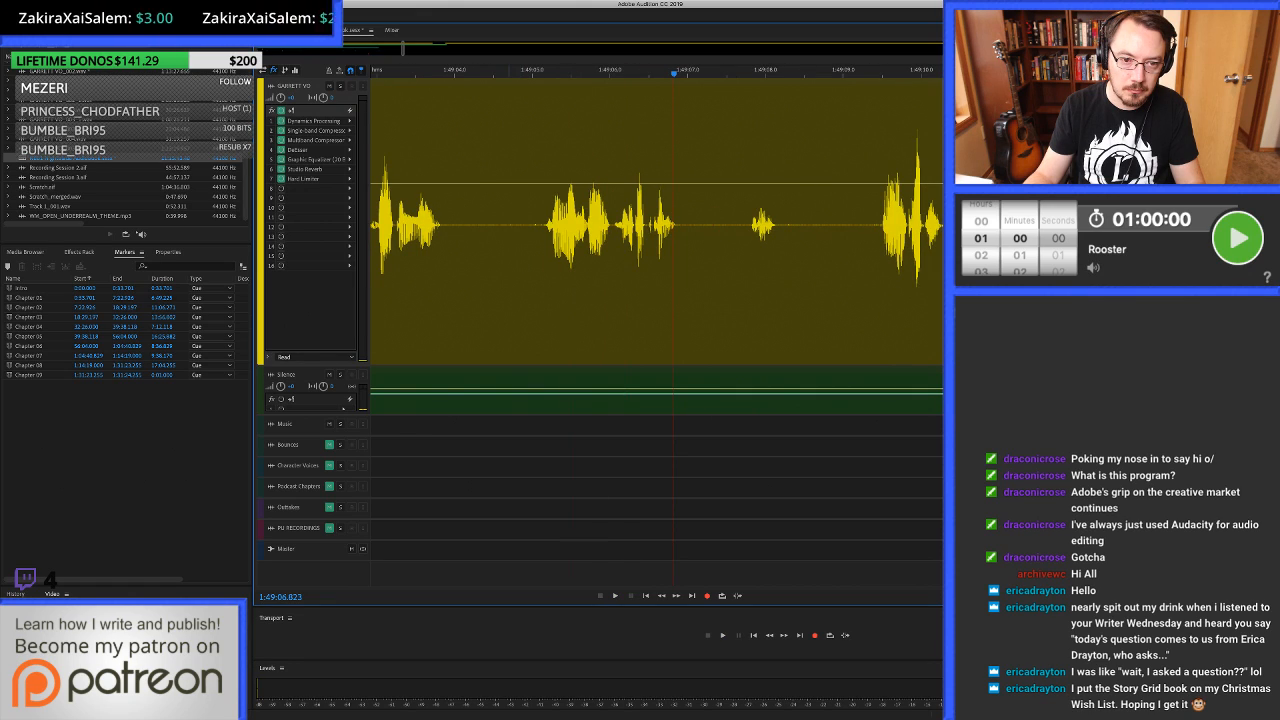
{"action": "left_click_drag", "start_coordinate": [505, 220], "coordinate": [543, 220]}
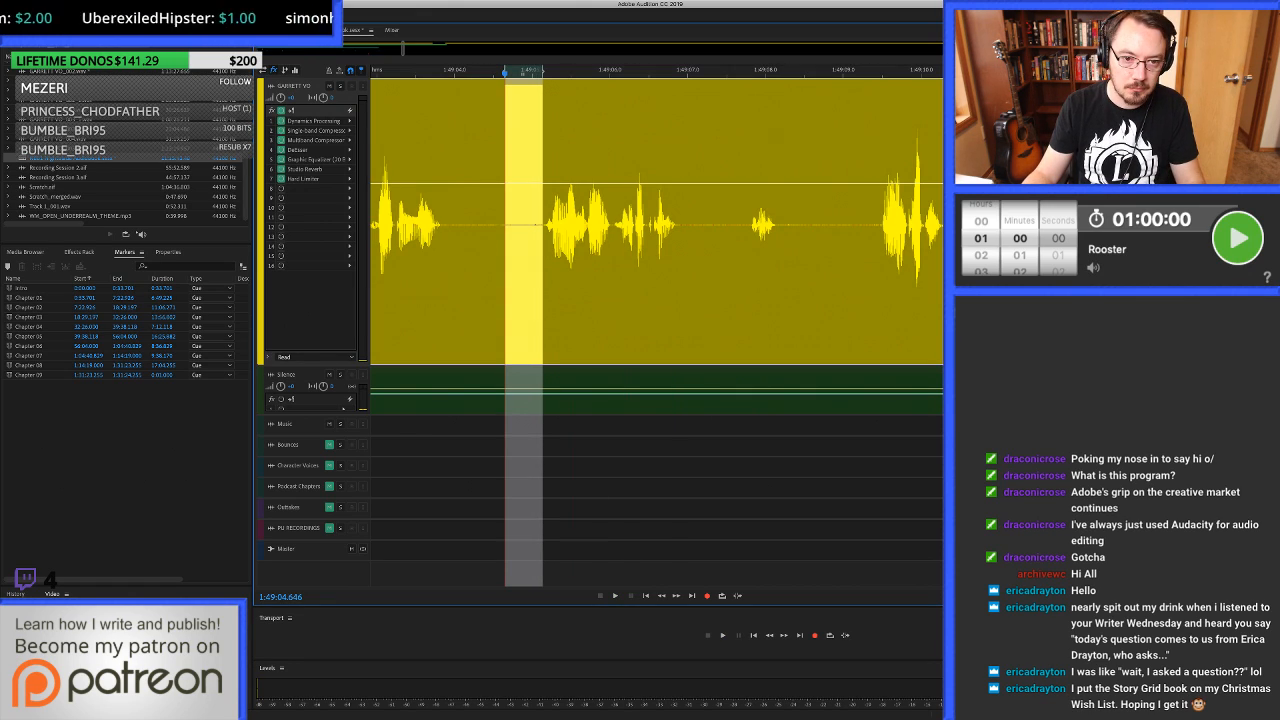
{"action": "key", "text": "Delete"}
Try filling the gap from 1:49:04.470 to about 1:49:05.19 with room tone and play across it.
{"action": "left_click_drag", "start_coordinate": [491, 225], "coordinate": [547, 225]}
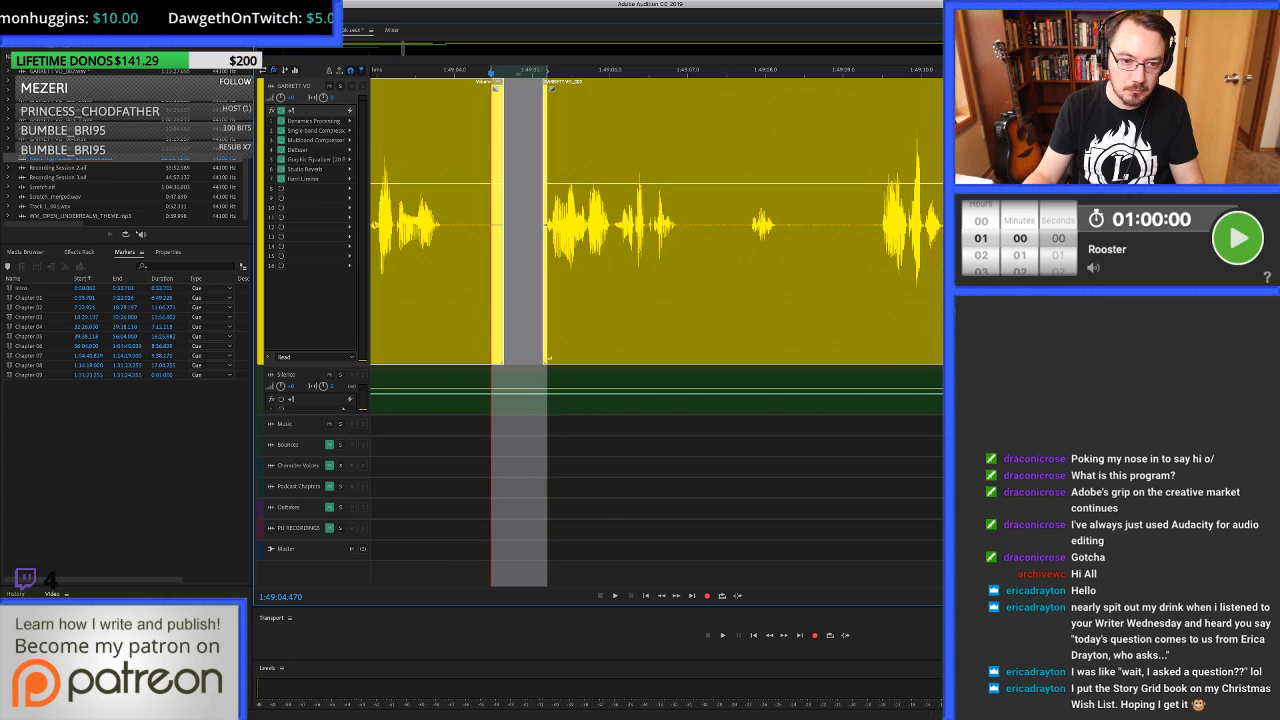
{"action": "key", "text": "super+v"}
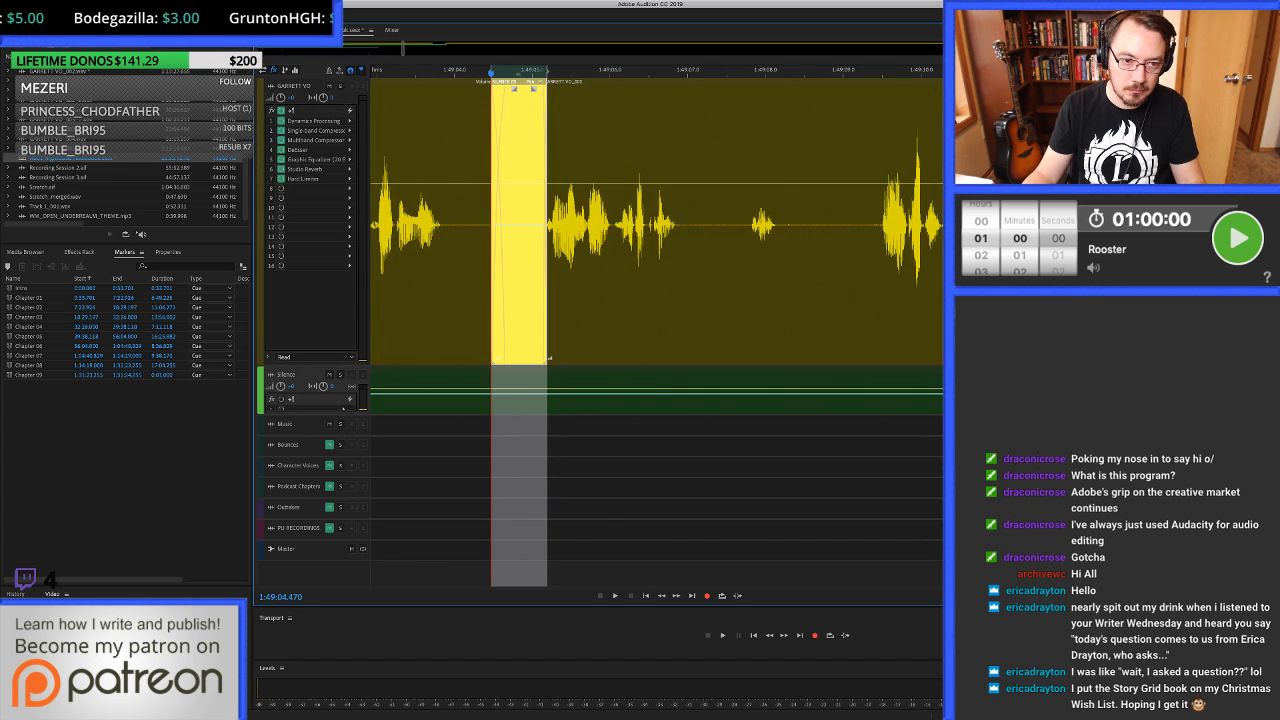
{"action": "left_click", "coordinate": [383, 225]}
{"action": "key", "text": "space"}
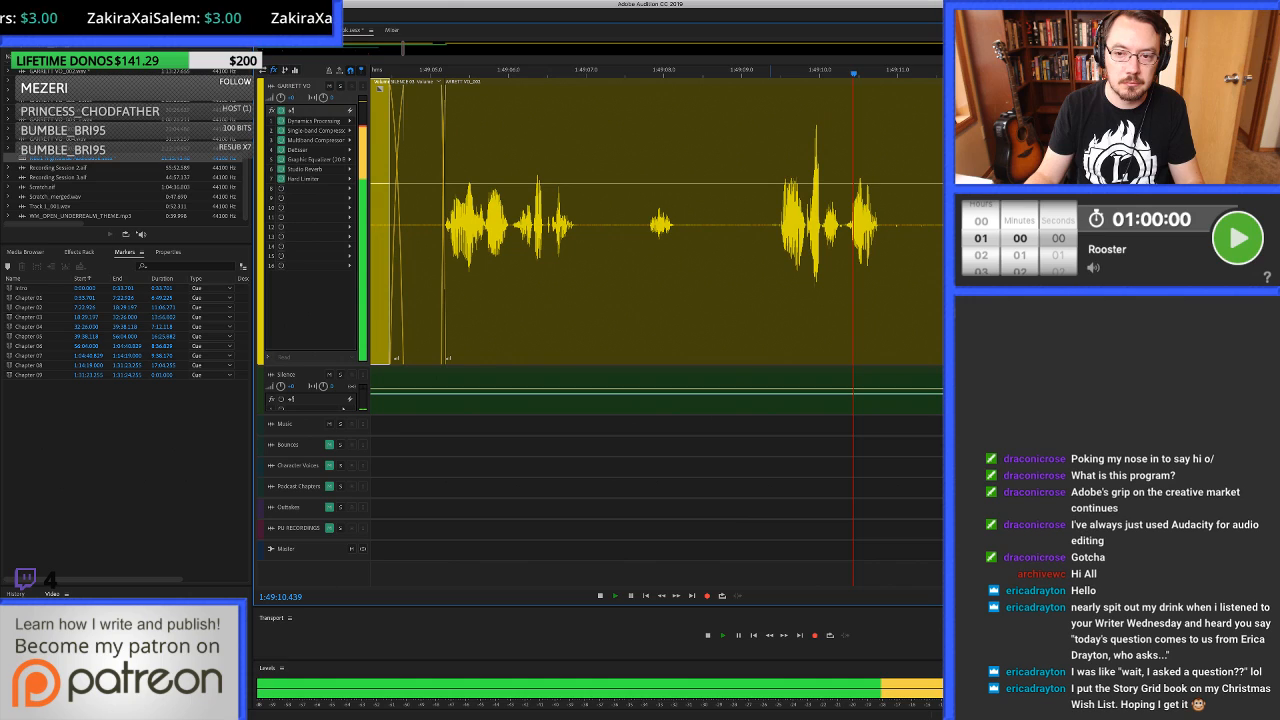
Split the voice-over at 1:49:22.492 and ripple delete the section from about 1:49:05.14 to the split.
{"action": "key", "text": "minus"}
{"action": "key", "text": "minus"}
{"action": "scroll", "coordinate": [656, 225], "scroll_direction": "right", "scroll_amount": 1}
{"action": "left_click", "coordinate": [978, 225]}
{"action": "key", "text": "space"}
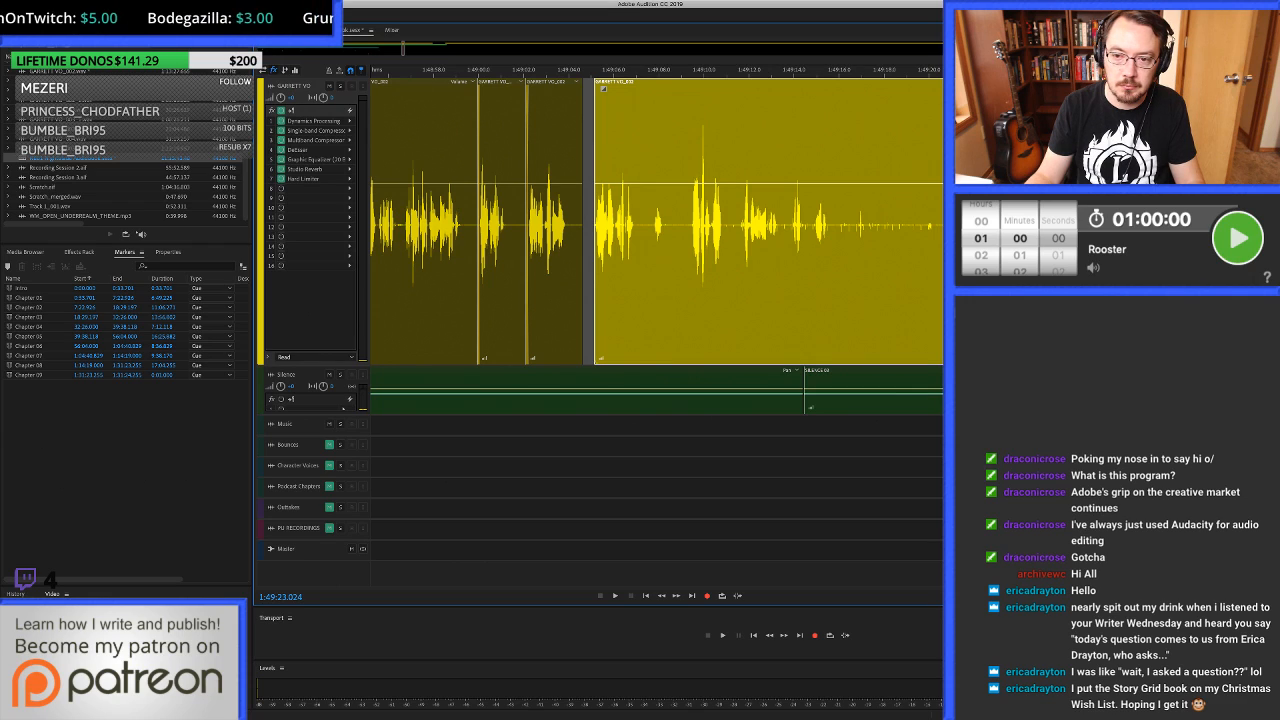
{"action": "scroll", "coordinate": [986, 225], "scroll_direction": "up", "scroll_amount": 5}
{"action": "left_click", "coordinate": [962, 225]}
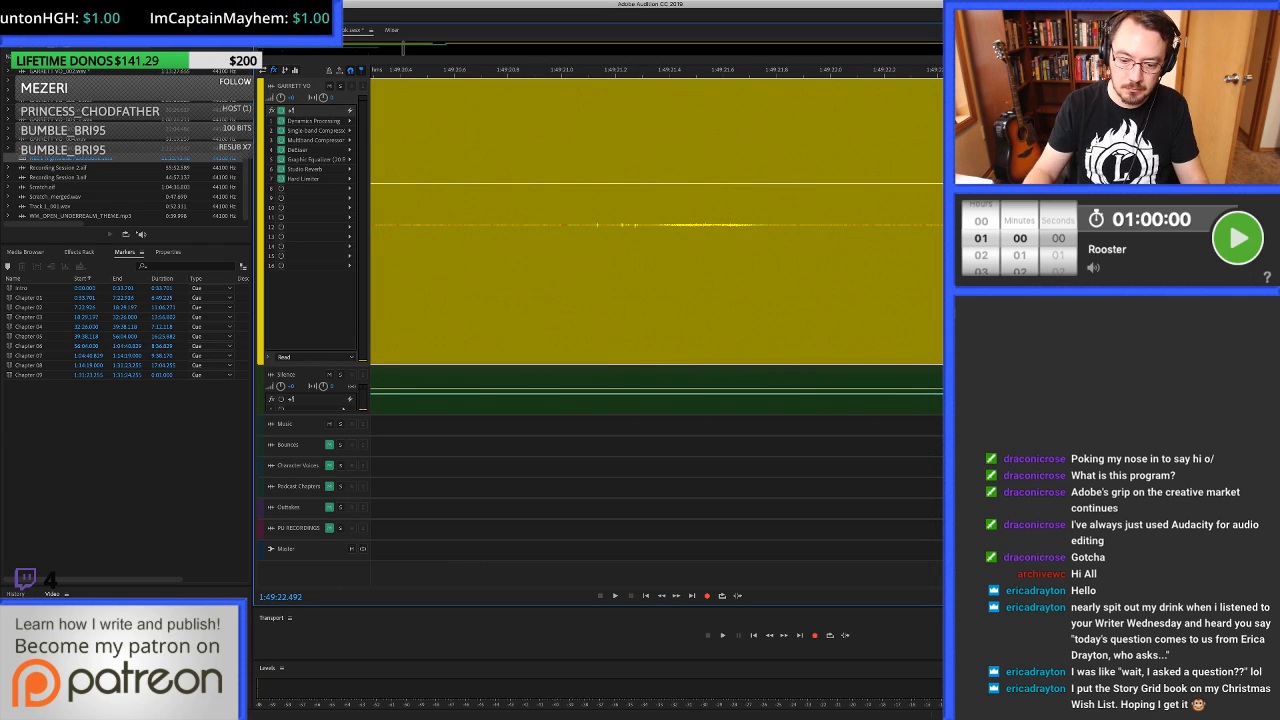
{"action": "key", "text": "super+k"}
{"action": "left_click", "coordinate": [875, 225]}
{"action": "key", "text": "shift+BackSpace"}
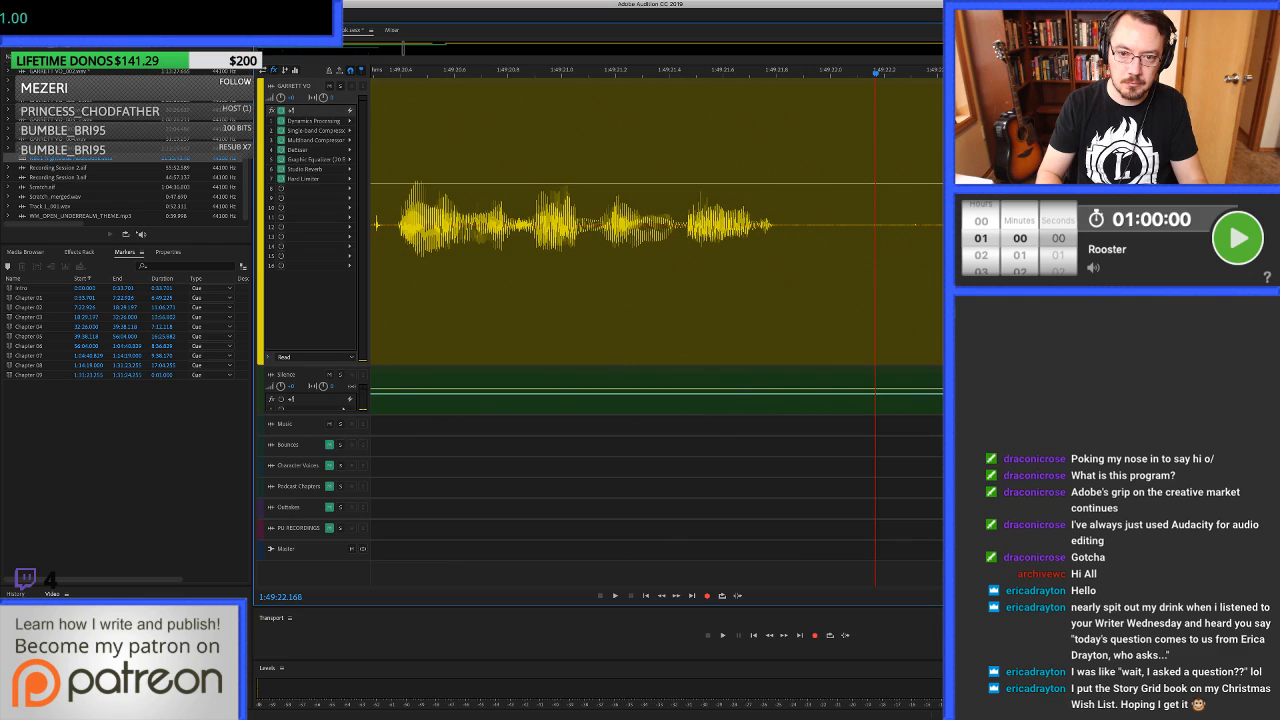
Return to the gap before 1:49:05.136 and fill from 1:49:04.392 to about 1:49:05.16 with room tone.
{"action": "key", "text": "alt+super+Left"}
{"action": "key", "text": "alt+super+Left"}
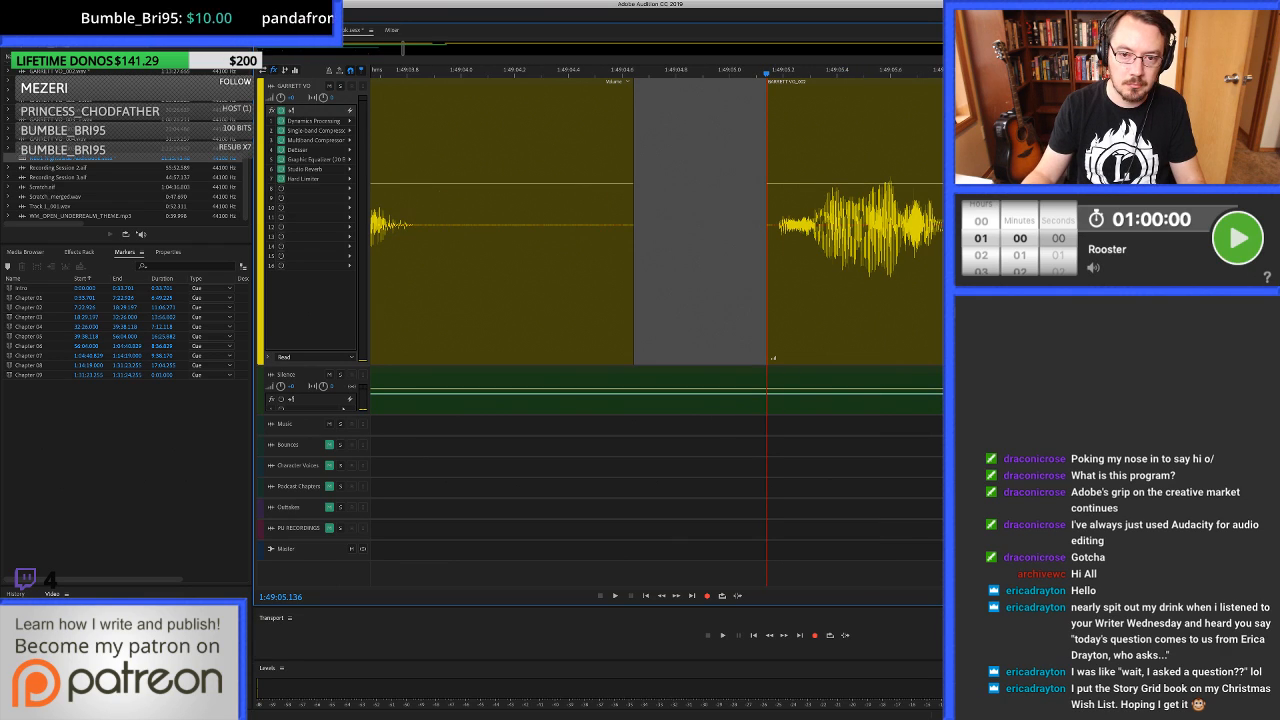
{"action": "left_click_drag", "start_coordinate": [566, 225], "coordinate": [773, 225]}
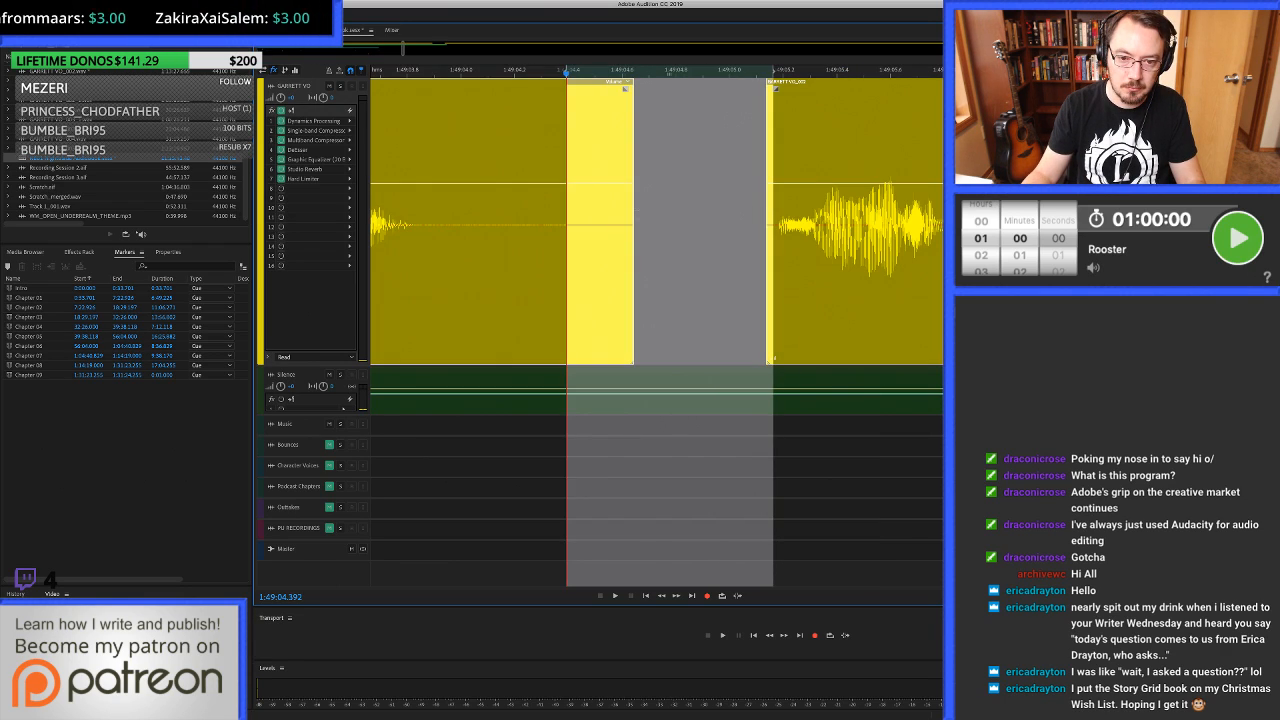
{"action": "key", "text": "shift+super+BackSpace"}
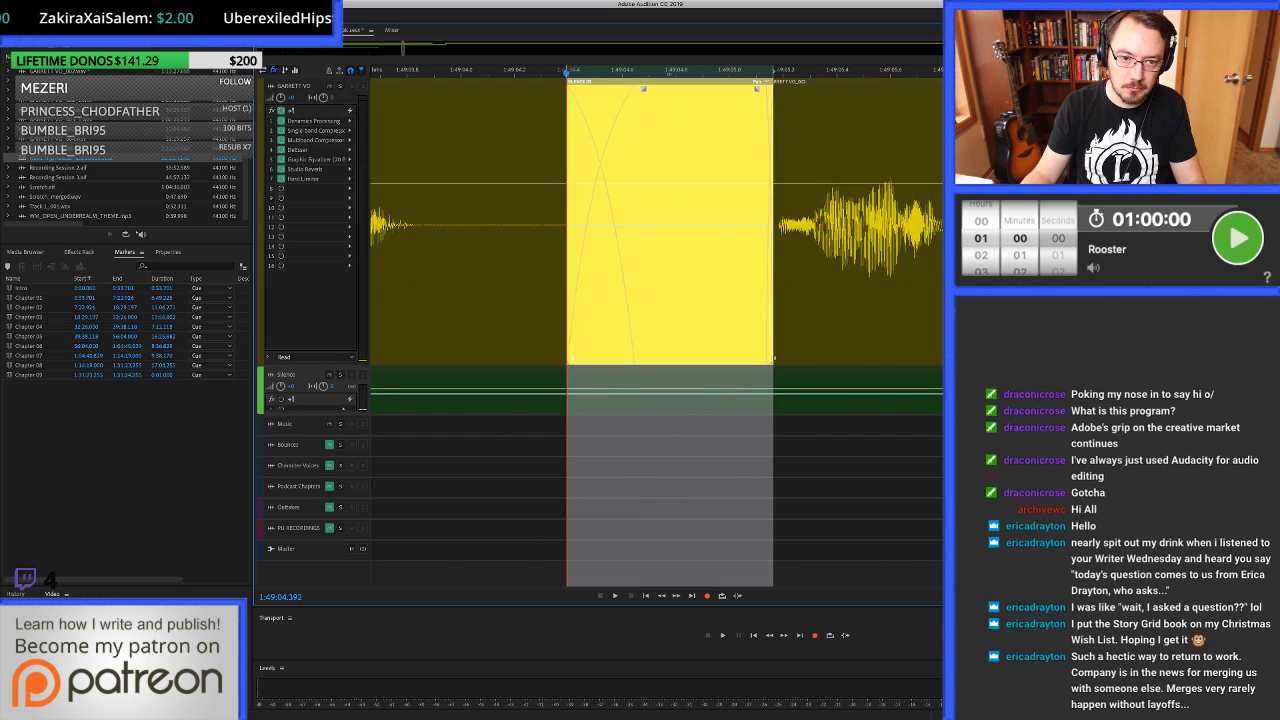
Play from about 1:49:02 across the room tone fill near 1:49:04.4 and listen on to about 1:49:12.
{"action": "scroll", "coordinate": [705, 225], "scroll_direction": "down", "scroll_amount": 2}
{"action": "left_click", "coordinate": [502, 225]}
{"action": "key", "text": "space"}
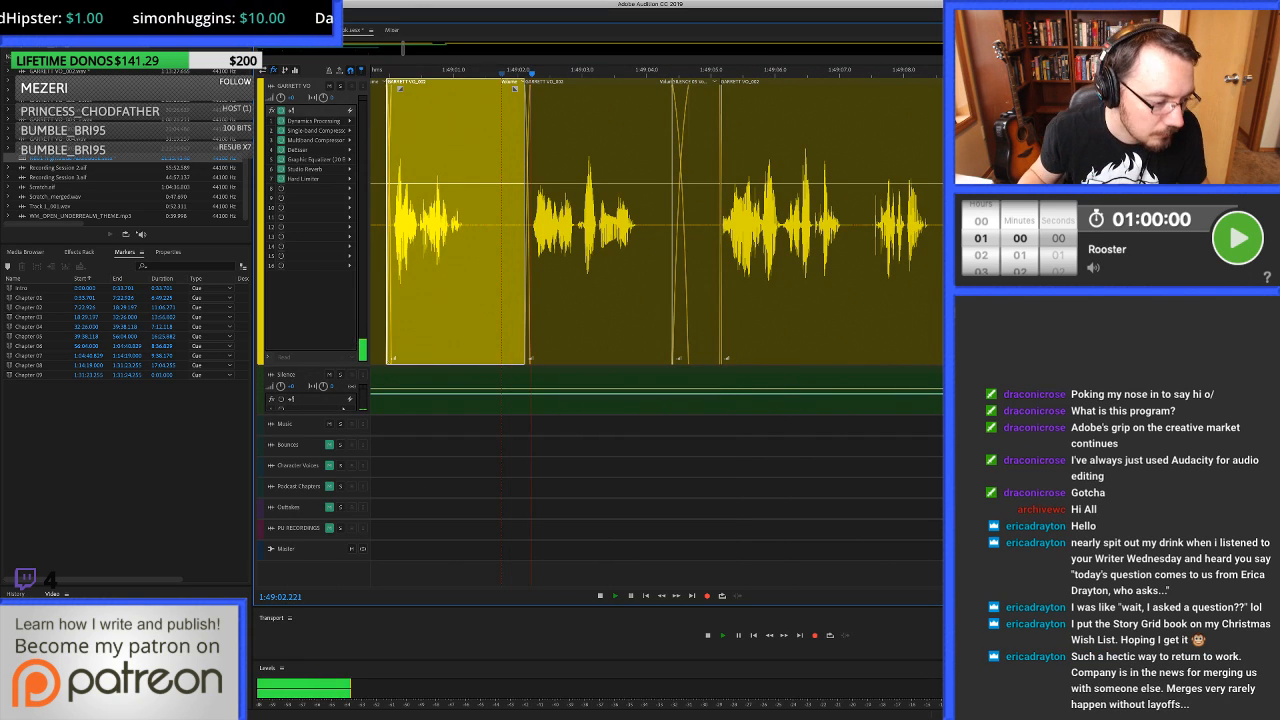
{"action": "key", "text": "space"}
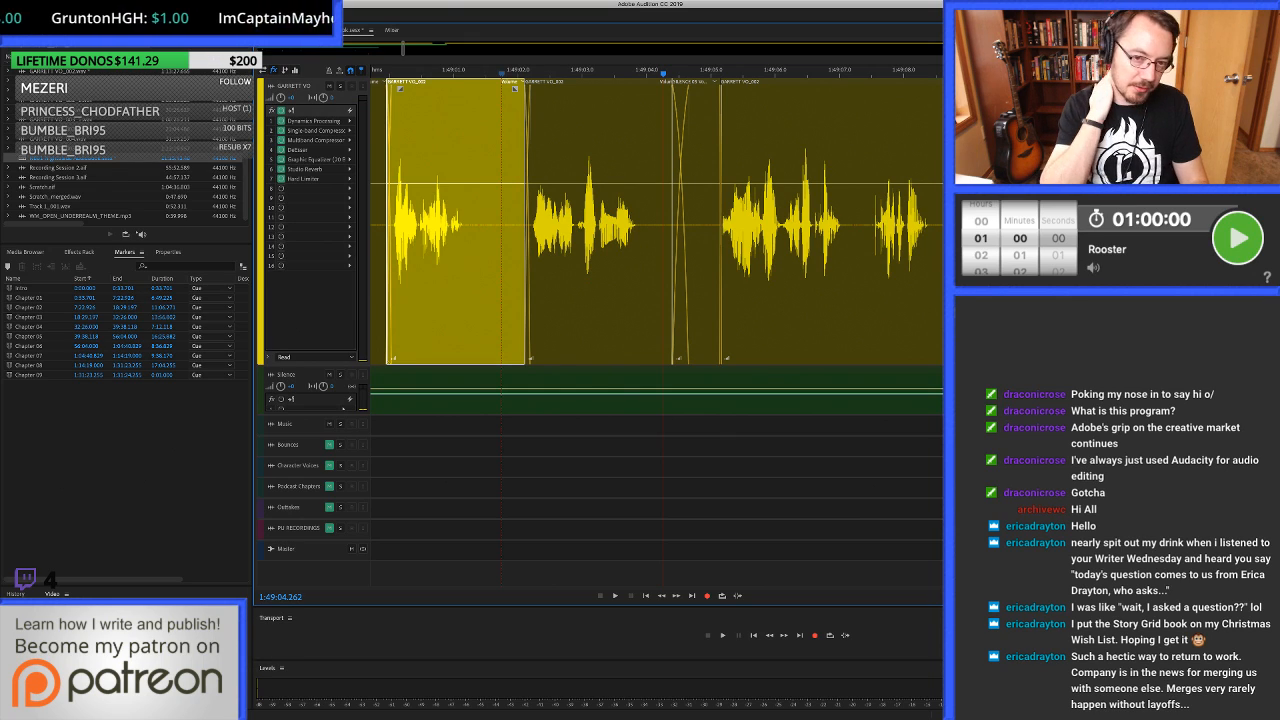
{"action": "key", "text": "space"}
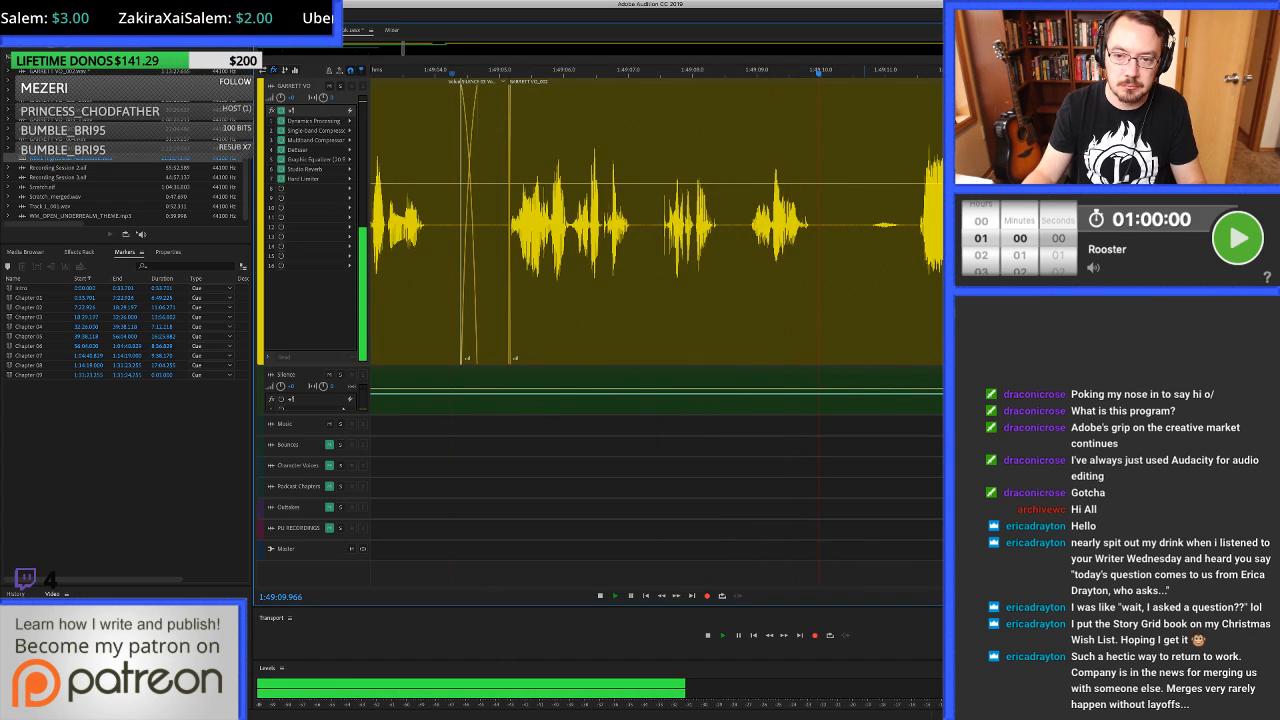
{"action": "left_click", "coordinate": [914, 272]}
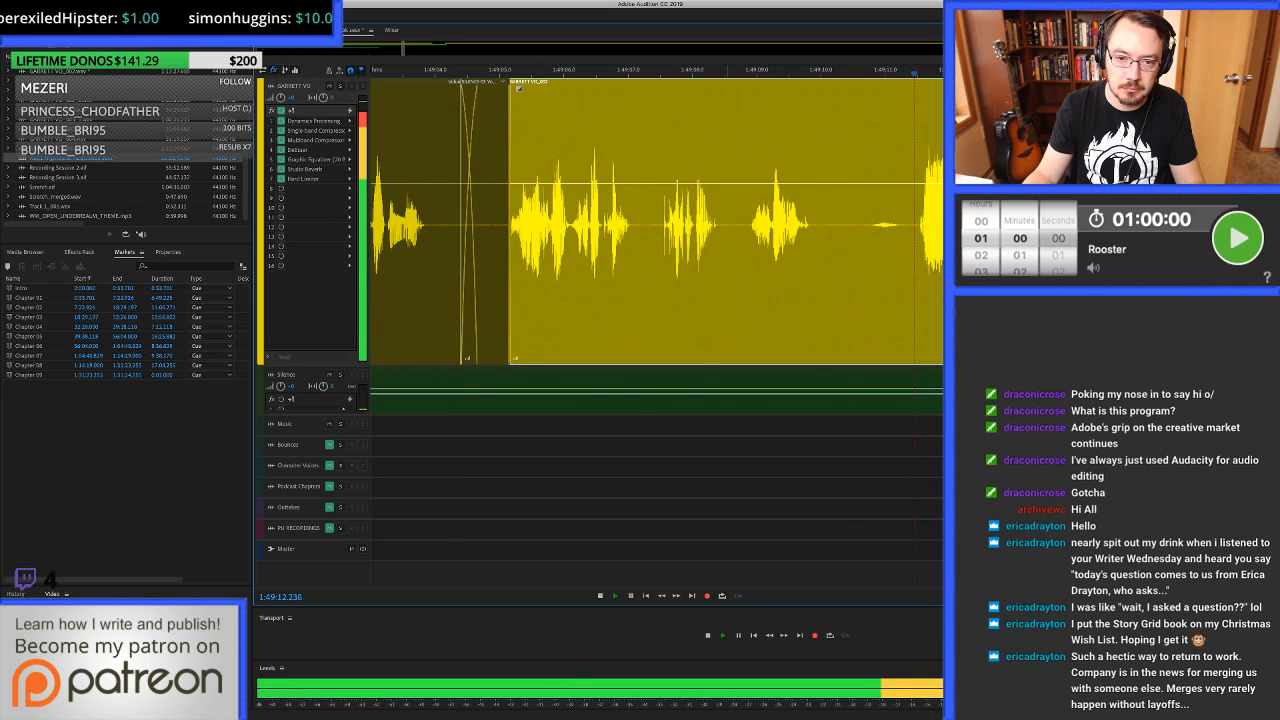
Stop playback and clear the small noise before the phrase, from 1:49:07.525 to about 1:49:07.61.
{"action": "key", "text": "space"}
{"action": "left_click", "coordinate": [664, 272]}
{"action": "scroll", "coordinate": [664, 272], "scroll_direction": "up", "scroll_amount": 5}
{"action": "left_click_drag", "start_coordinate": [638, 272], "coordinate": [707, 272]}
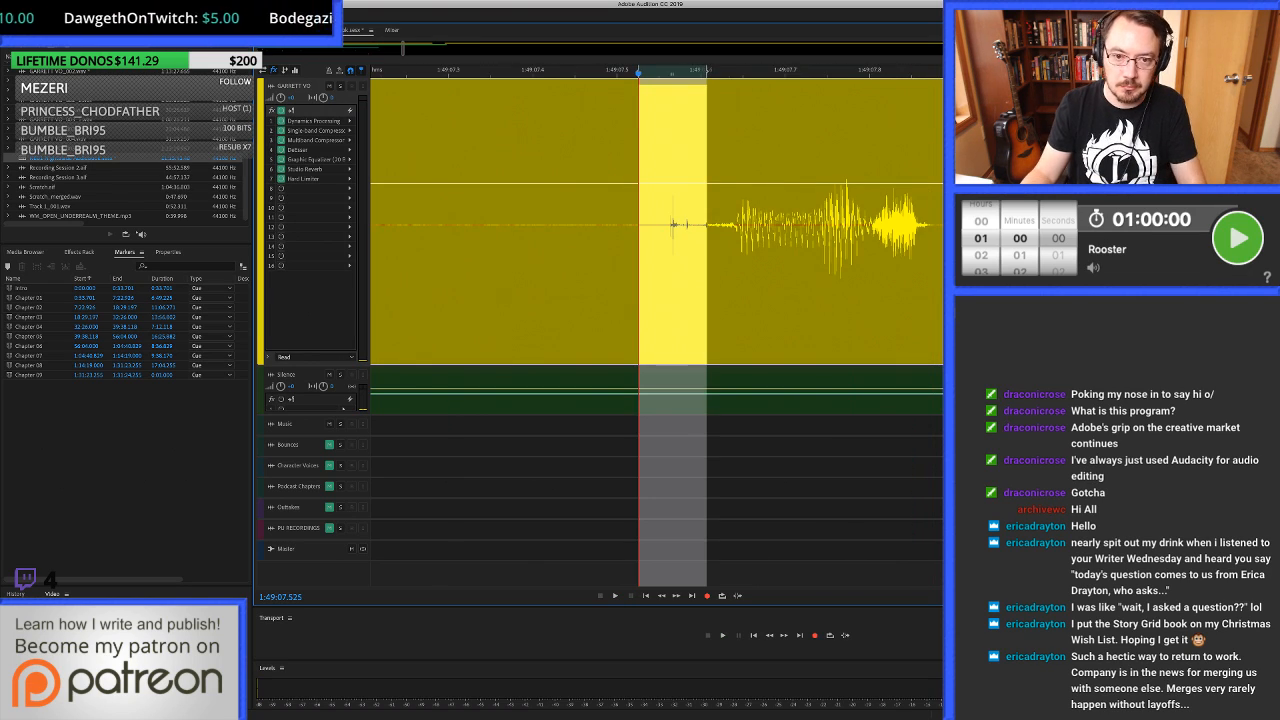
{"action": "key", "text": "Delete"}
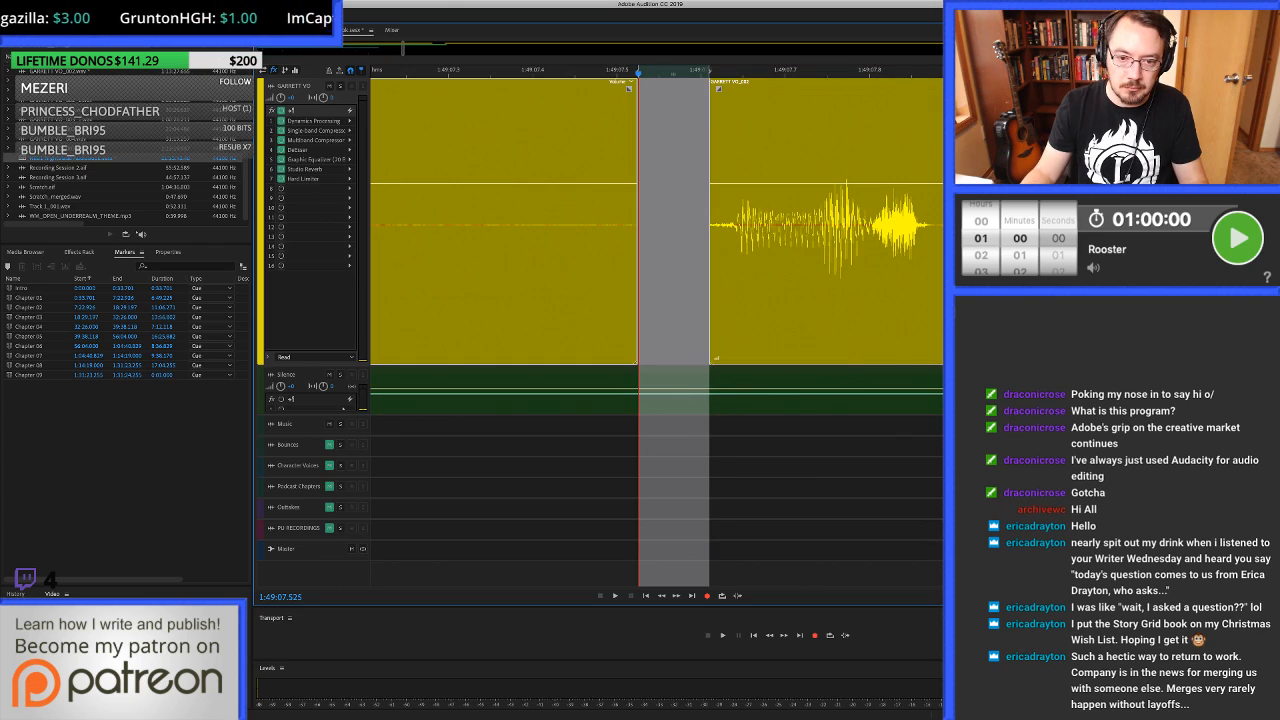
Fill the gap from 1:49:07.503 to about 1:49:07.62 with room tone and play across it to about 1:49:10.5.
{"action": "left_click_drag", "start_coordinate": [619, 272], "coordinate": [715, 272]}
{"action": "key", "text": "super+v"}
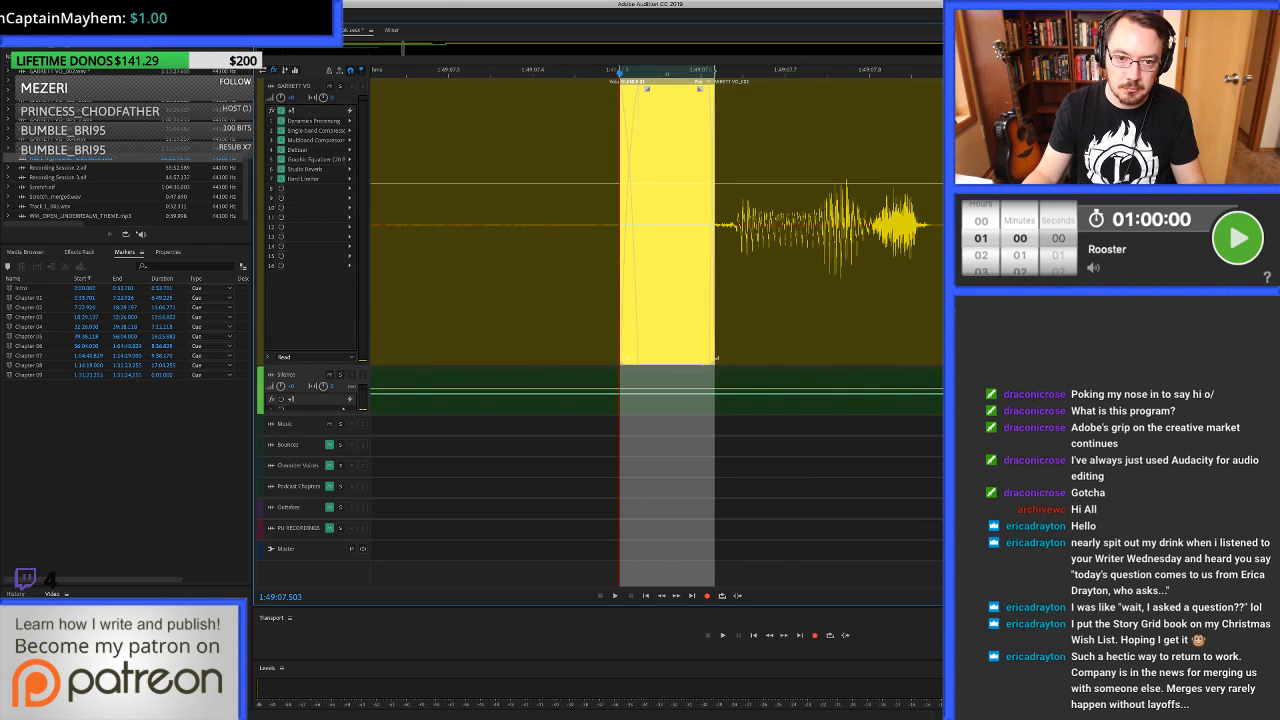
{"action": "scroll", "coordinate": [827, 272], "scroll_direction": "down", "scroll_amount": 5}
{"action": "left_click", "coordinate": [515, 272]}
{"action": "key", "text": "space"}
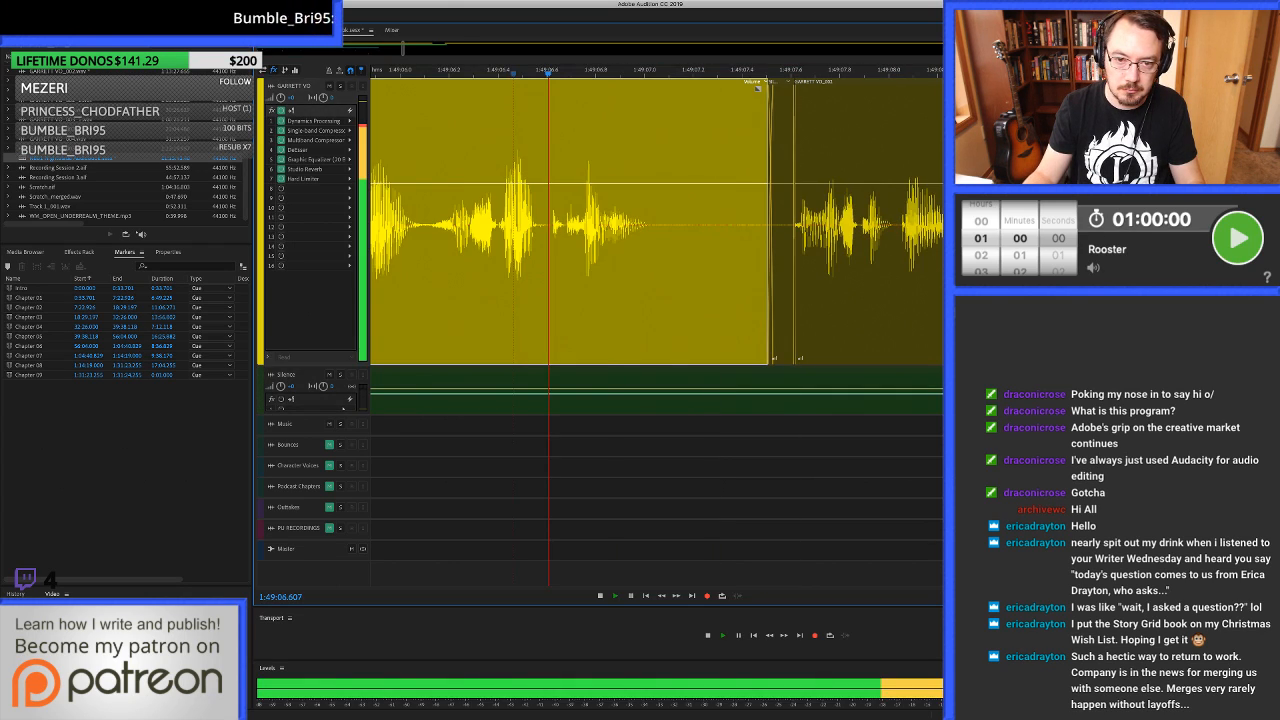
{"action": "scroll", "coordinate": [515, 272], "scroll_direction": "down", "scroll_amount": 4}
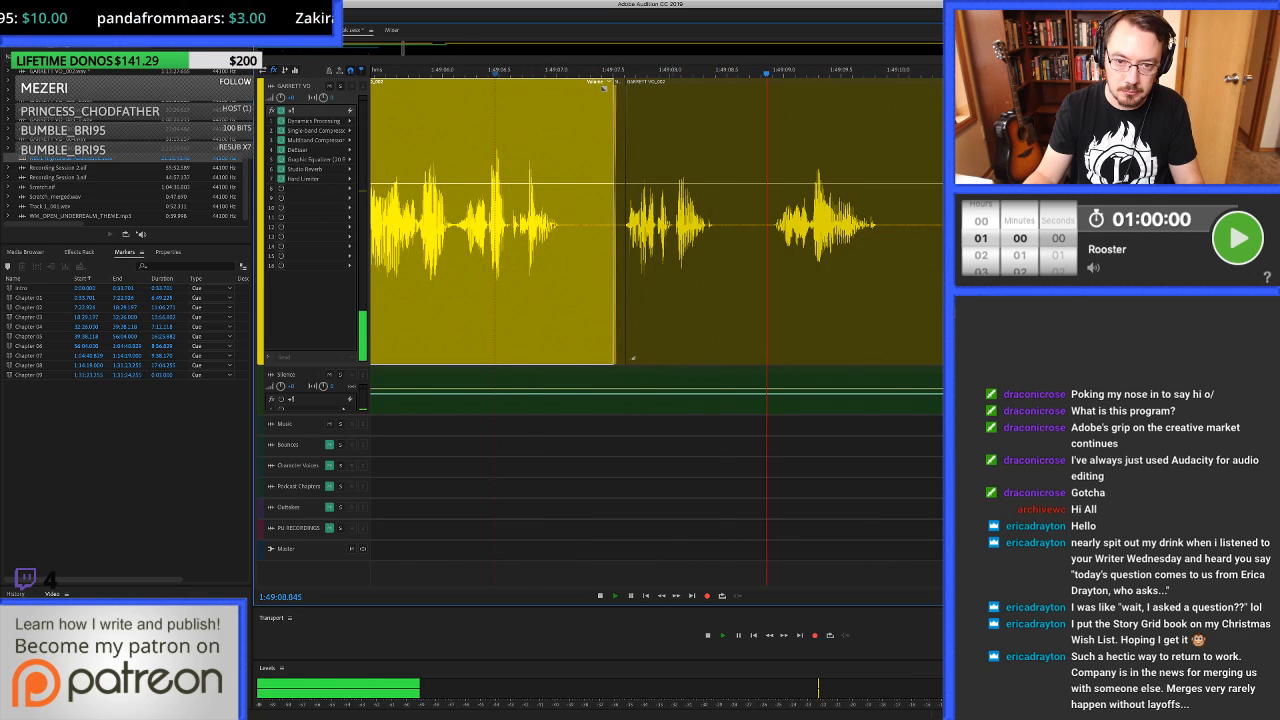
{"action": "key", "text": "space"}
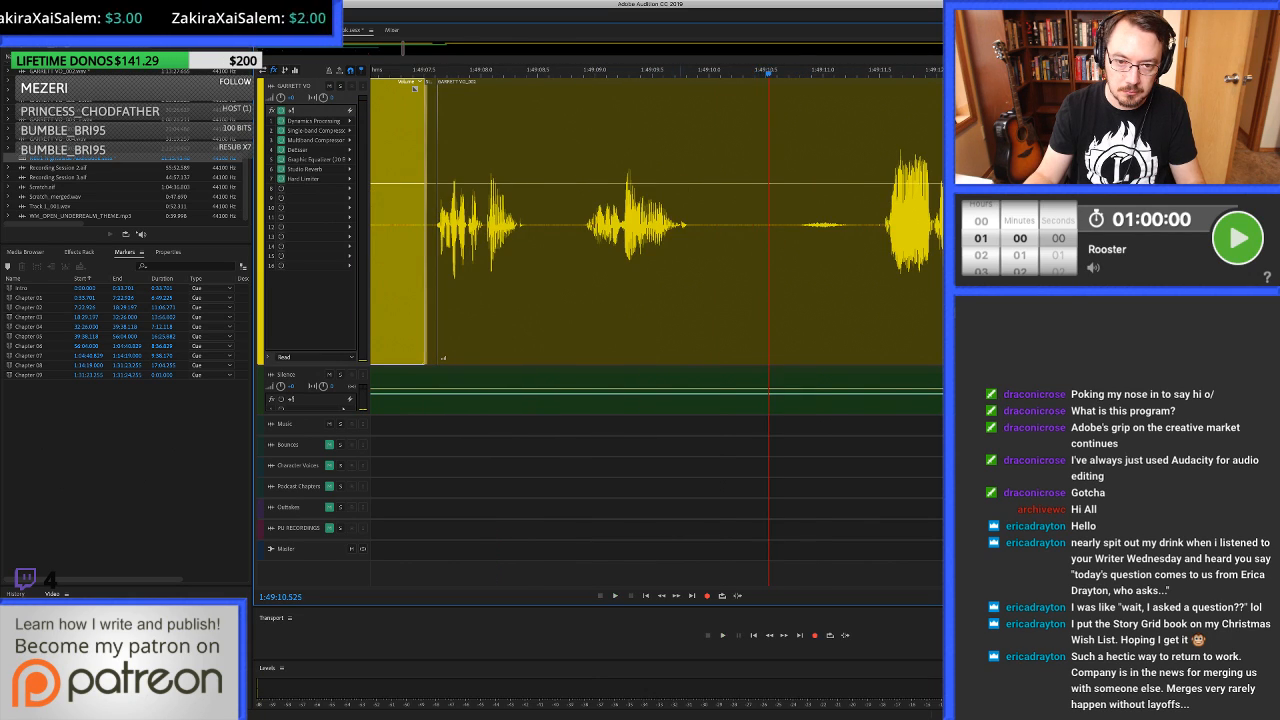
Replay the end of the phrase several times from about 1:49:09.3 and 1:49:09.5.
{"action": "left_click", "coordinate": [681, 272]}
{"action": "left_click", "coordinate": [622, 272]}
{"action": "key", "text": "space"}
{"action": "key", "text": "space"}
{"action": "left_click", "coordinate": [647, 272]}
{"action": "key", "text": "space"}
{"action": "key", "text": "space"}
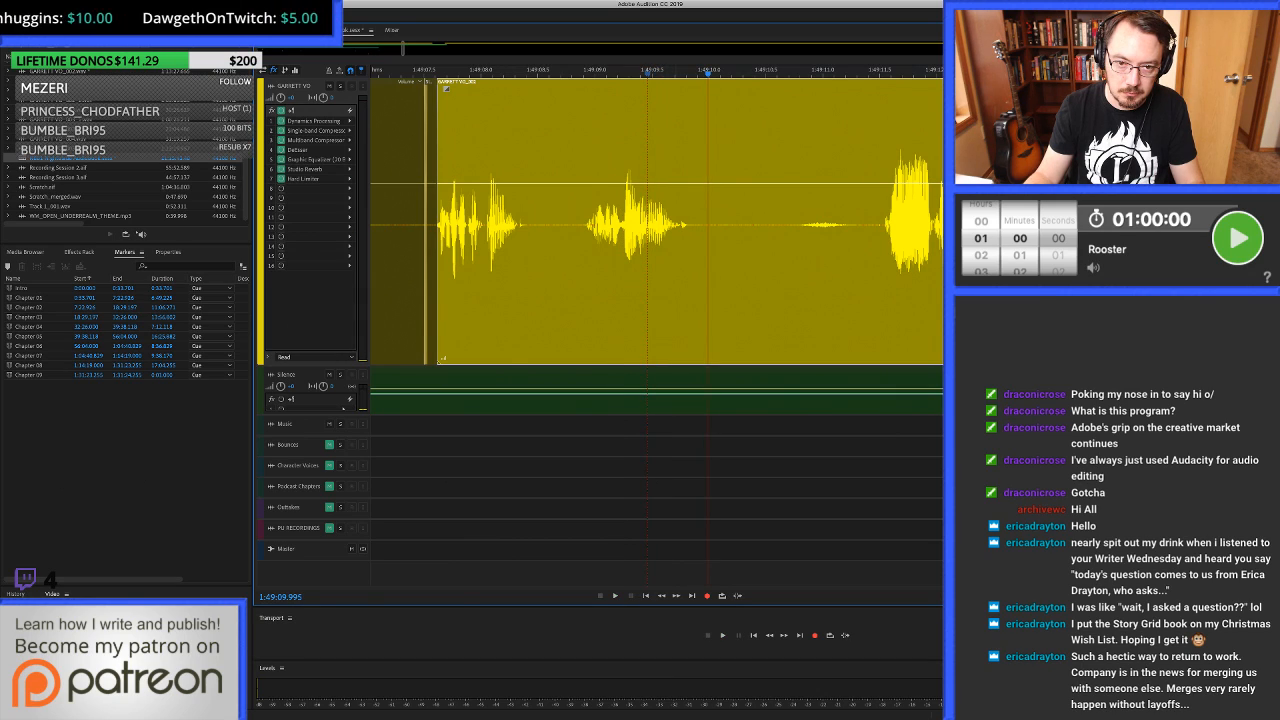
{"action": "key", "text": "space"}
{"action": "key", "text": "space"}
{"action": "key", "text": "space"}
{"action": "key", "text": "space"}
Open the clip's waveform at 1:49:09.510, inspect the end of the phrase closely, and return to the multitrack session.
{"action": "double_click", "coordinate": [654, 272]}
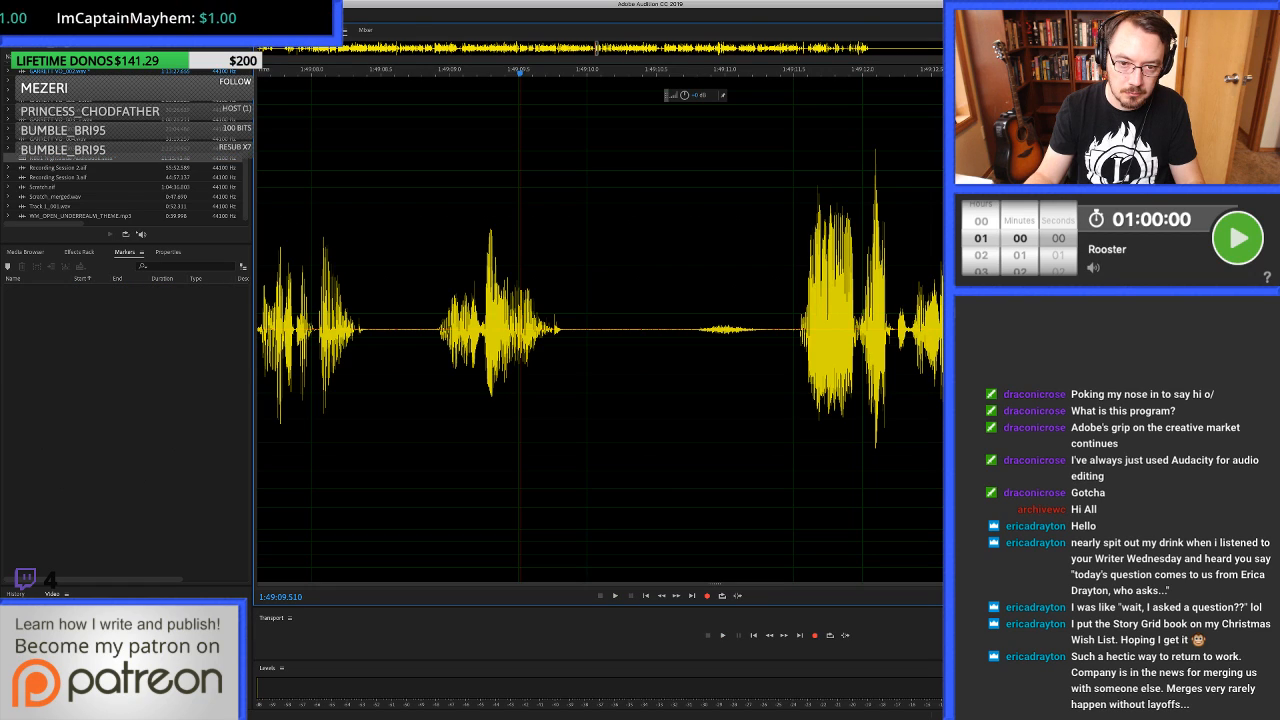
{"action": "key", "text": "="}
{"action": "key", "text": "="}
{"action": "key", "text": "="}
{"action": "key", "text": "="}
{"action": "key", "text": "="}
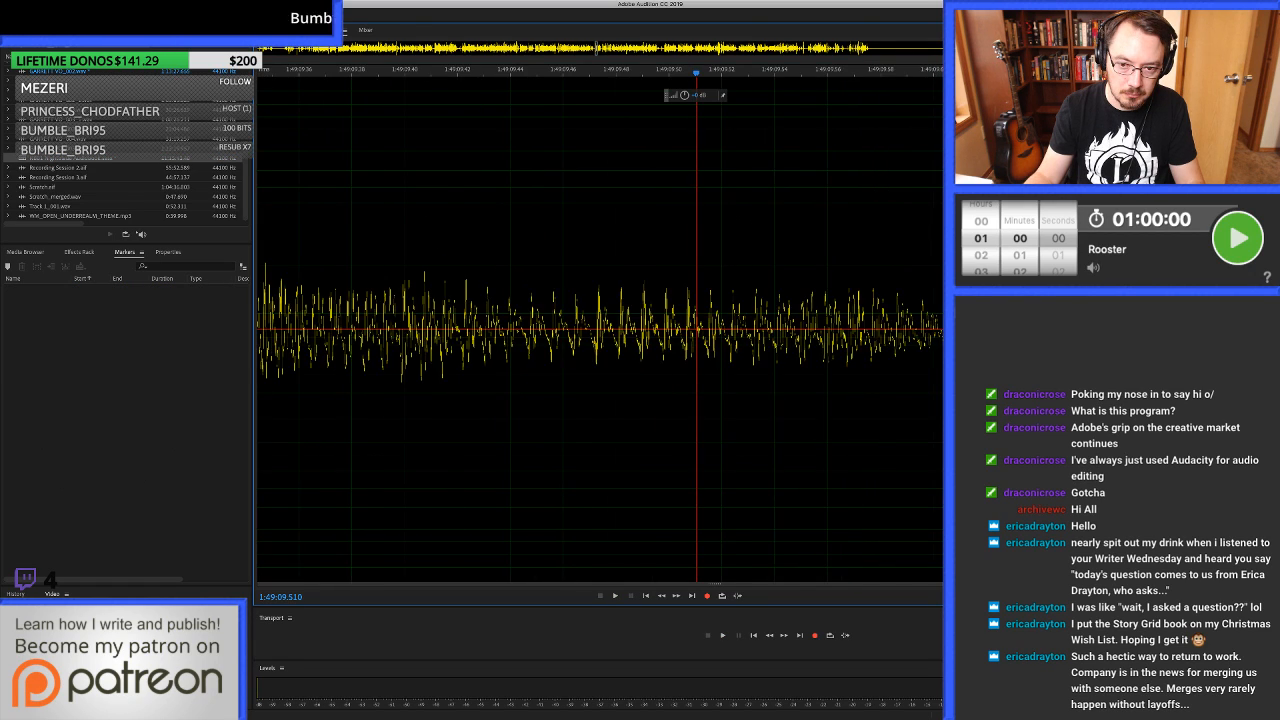
{"action": "key", "text": "minus"}
{"action": "key", "text": "minus"}
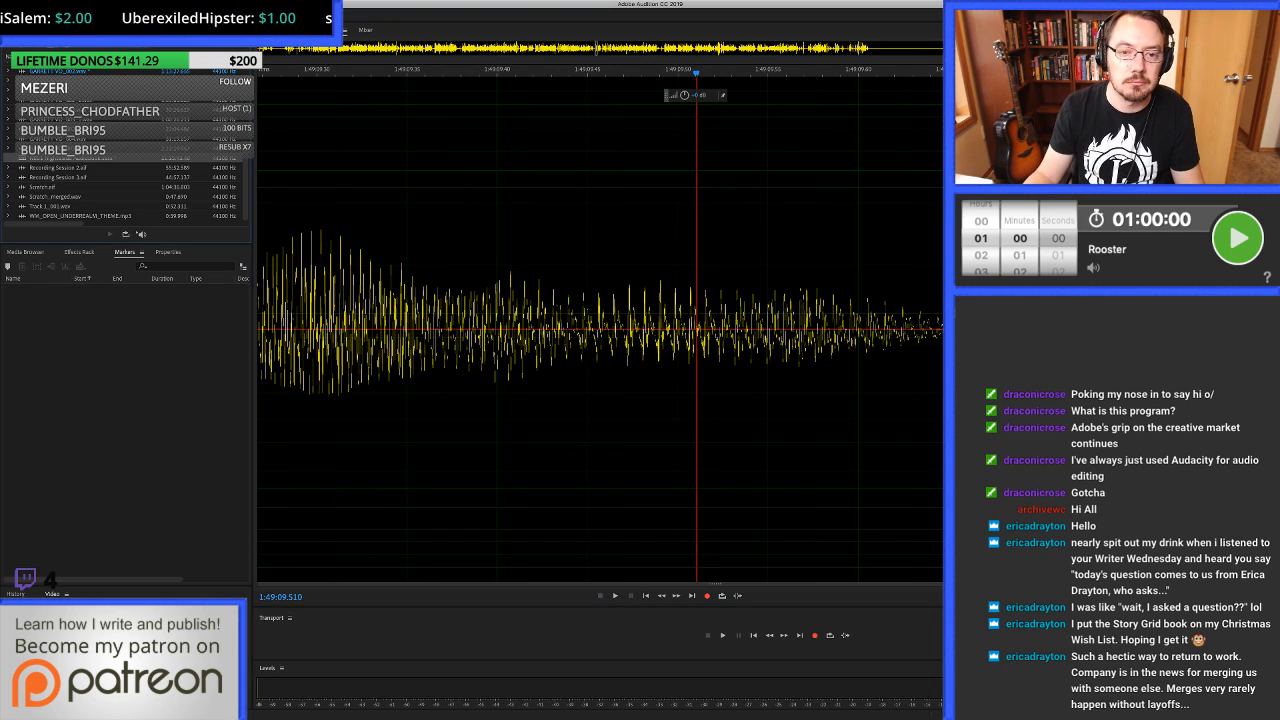
{"action": "key", "text": "0"}
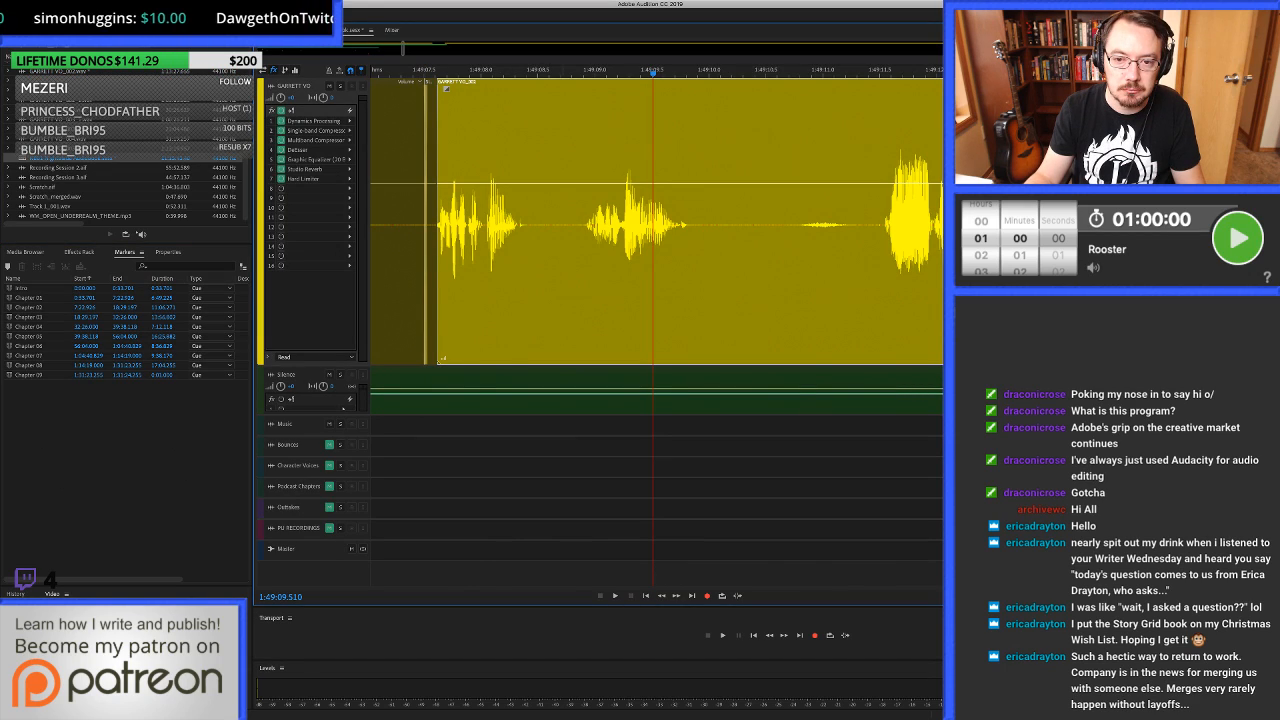
Play on to about 1:49:10.8, remove the faint noise after the phrase to shorten the pause, and clear the clip from about 1:49:10.1 to 1:49:10.94.
{"action": "key", "text": "space"}
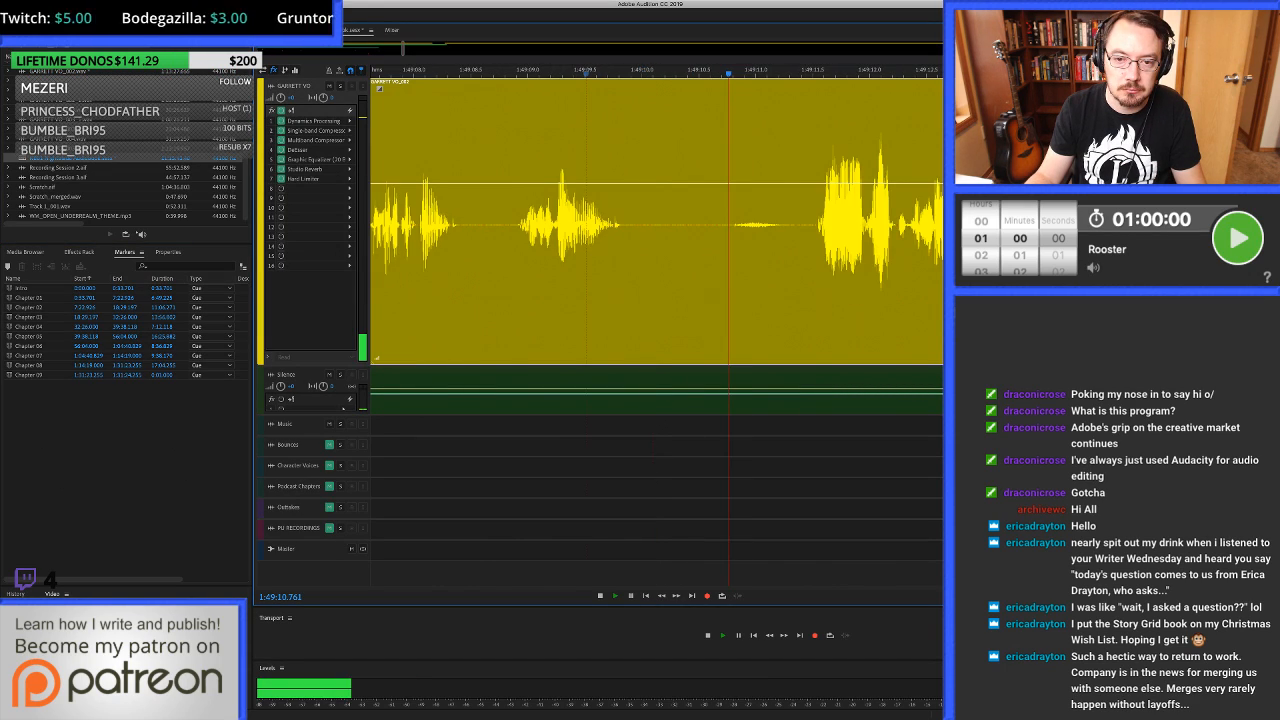
{"action": "scroll", "coordinate": [735, 225], "scroll_direction": "right", "scroll_amount": 1}
{"action": "key", "text": "space"}
{"action": "mouse_move", "coordinate": [734, 280]}
{"action": "left_mouse_down"}
{"action": "mouse_move", "coordinate": [776, 280]}
{"action": "mouse_move", "coordinate": [713, 280]}
{"action": "left_mouse_up"}
{"action": "key", "text": "shift+Delete"}
{"action": "left_click", "coordinate": [619, 280]}
{"action": "key", "text": "alt+]"}
Fill the gap from 1:49:09.969 to about 1:49:10.96 with room tone and play across it to 1:49:13.796.
{"action": "left_click_drag", "start_coordinate": [602, 280], "coordinate": [716, 280]}
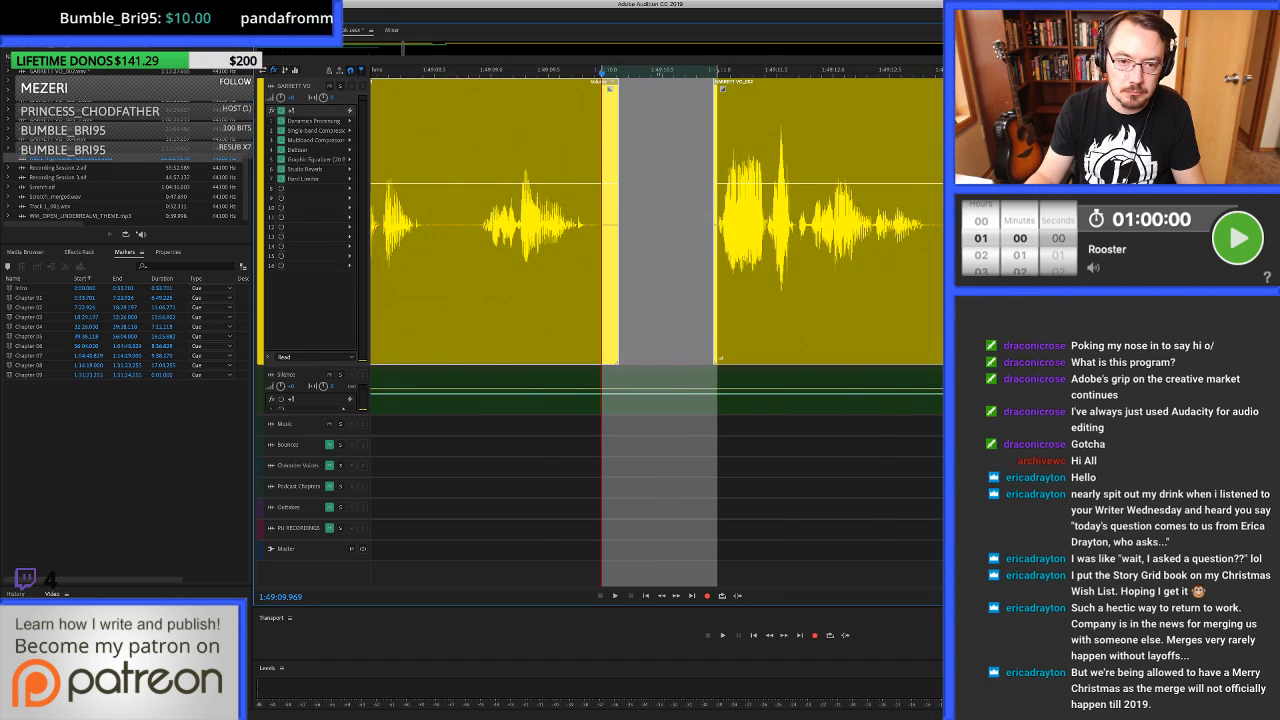
{"action": "left_click_drag", "start_coordinate": [660, 382], "coordinate": [660, 280]}
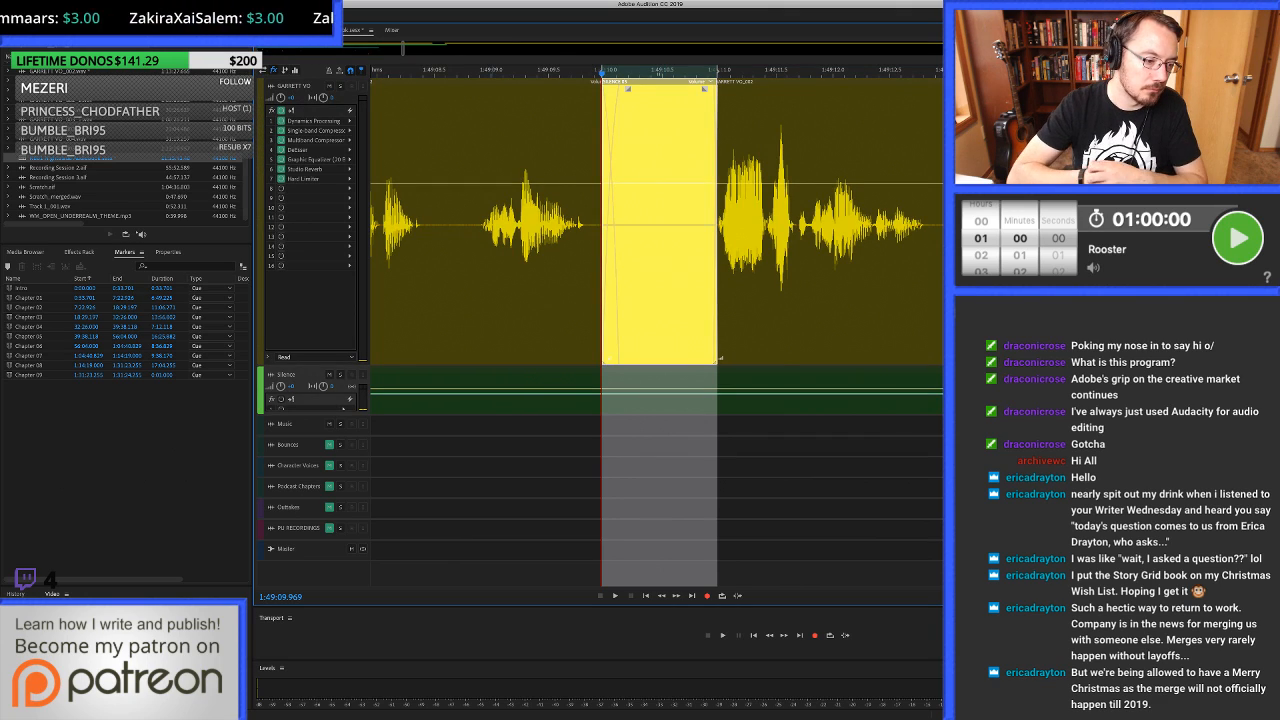
{"action": "left_click", "coordinate": [470, 280]}
{"action": "key", "text": "space"}
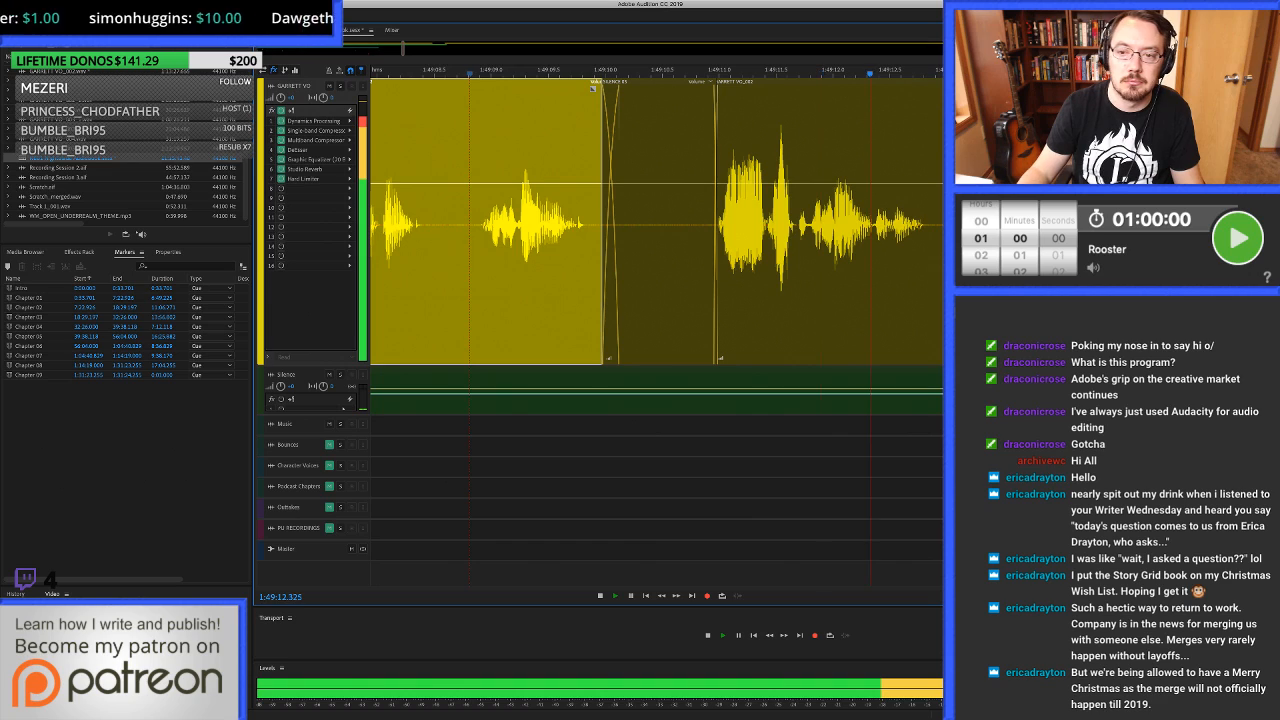
{"action": "key", "text": "space"}
Clear the pause before the phrase near 1:49:13.2, fill from 1:49:12.871 to about 1:49:13.22 with room tone, and play on.
{"action": "scroll", "coordinate": [872, 260], "scroll_direction": "up", "scroll_amount": 5}
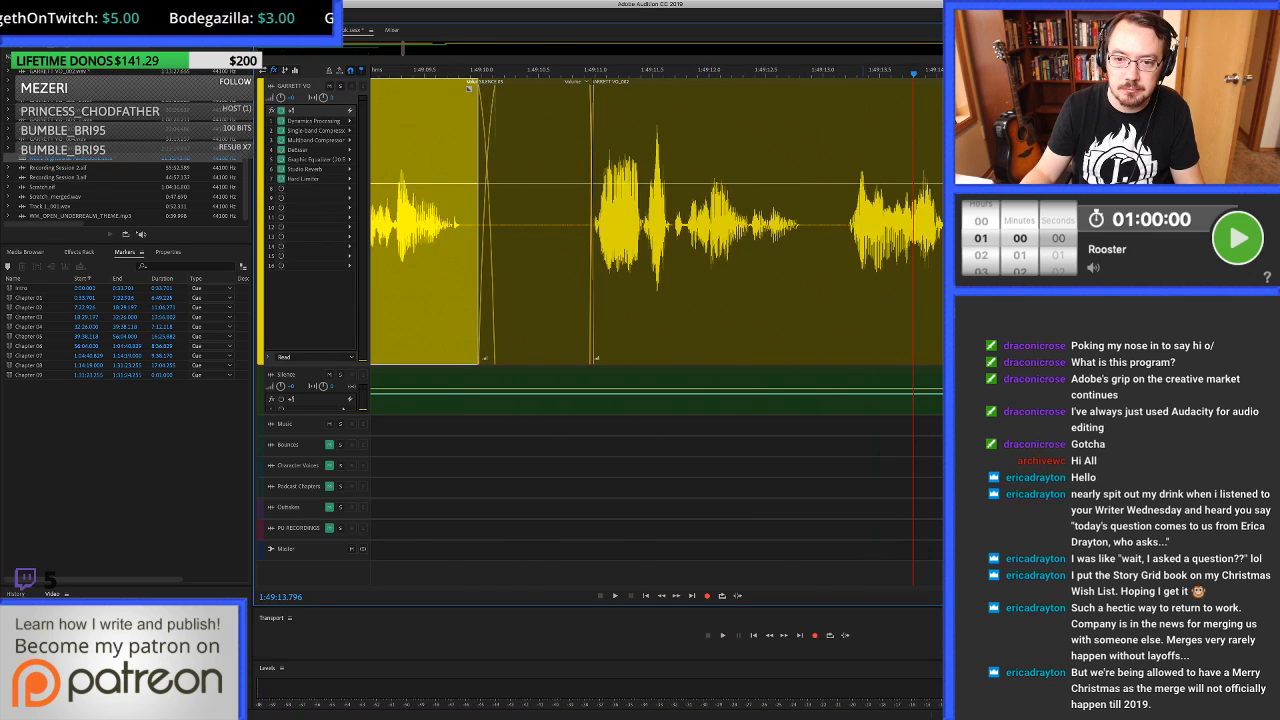
{"action": "left_click_drag", "start_coordinate": [729, 260], "coordinate": [812, 260]}
{"action": "key", "text": "Delete"}
{"action": "left_click_drag", "start_coordinate": [708, 260], "coordinate": [821, 260]}
{"action": "key", "text": "super+v"}
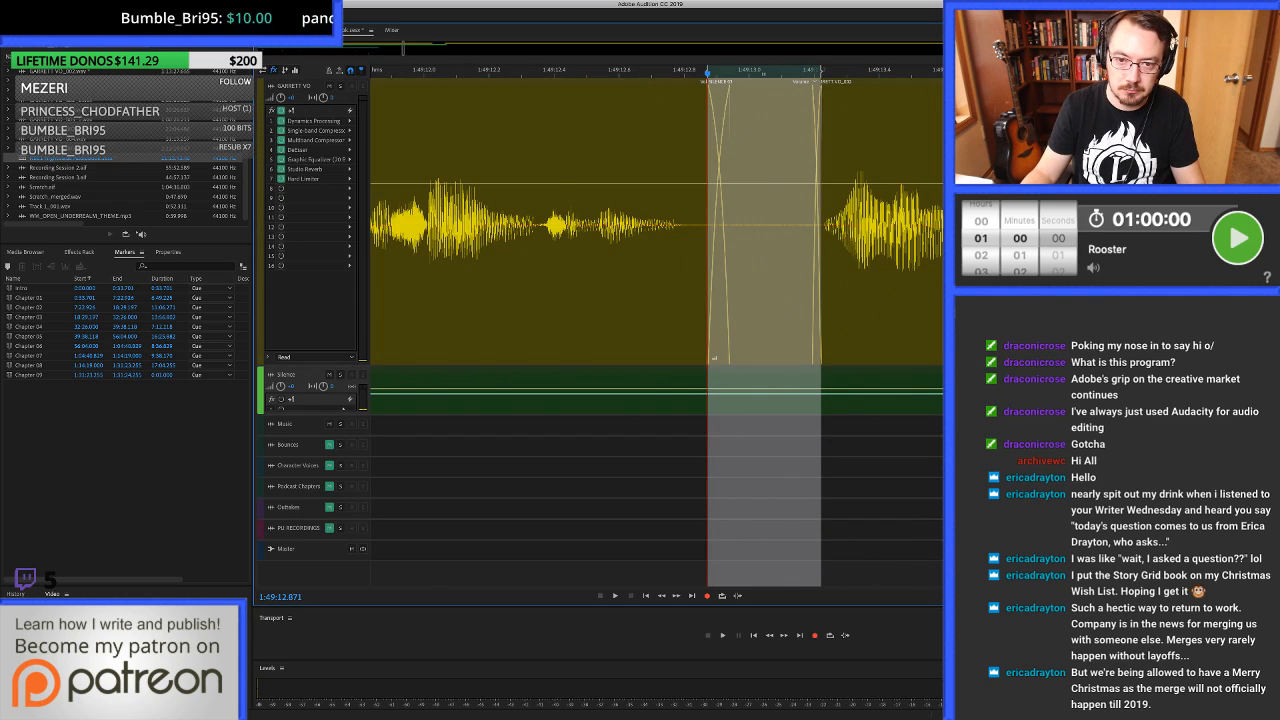
{"action": "scroll", "coordinate": [770, 260], "scroll_direction": "down", "scroll_amount": 5}
{"action": "left_click", "coordinate": [685, 260]}
{"action": "key", "text": "space"}
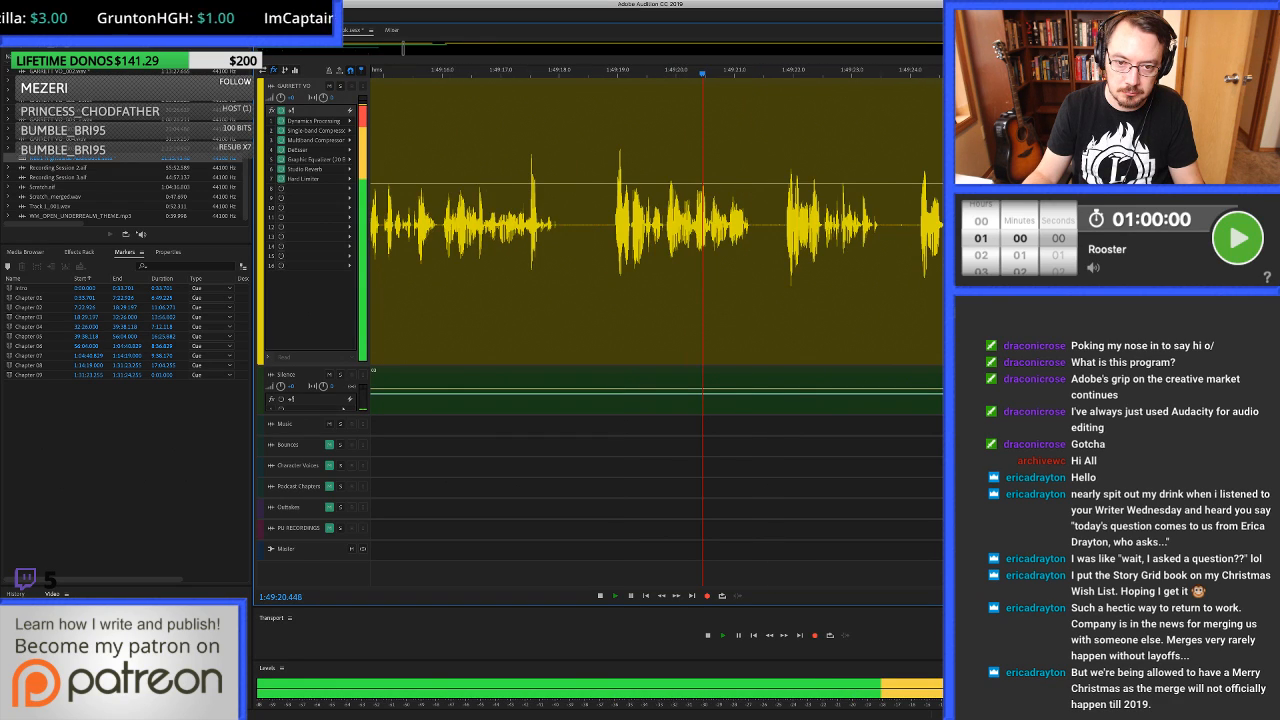
Clear the pause from 1:49:21.462 to about 1:49:21.87, fill from about 1:49:21.37 to 1:49:21.89 with room tone, and play across it.
{"action": "key", "text": "space"}
{"action": "scroll", "coordinate": [690, 230], "scroll_direction": "up", "scroll_amount": 3}
{"action": "left_click_drag", "start_coordinate": [653, 230], "coordinate": [735, 230]}
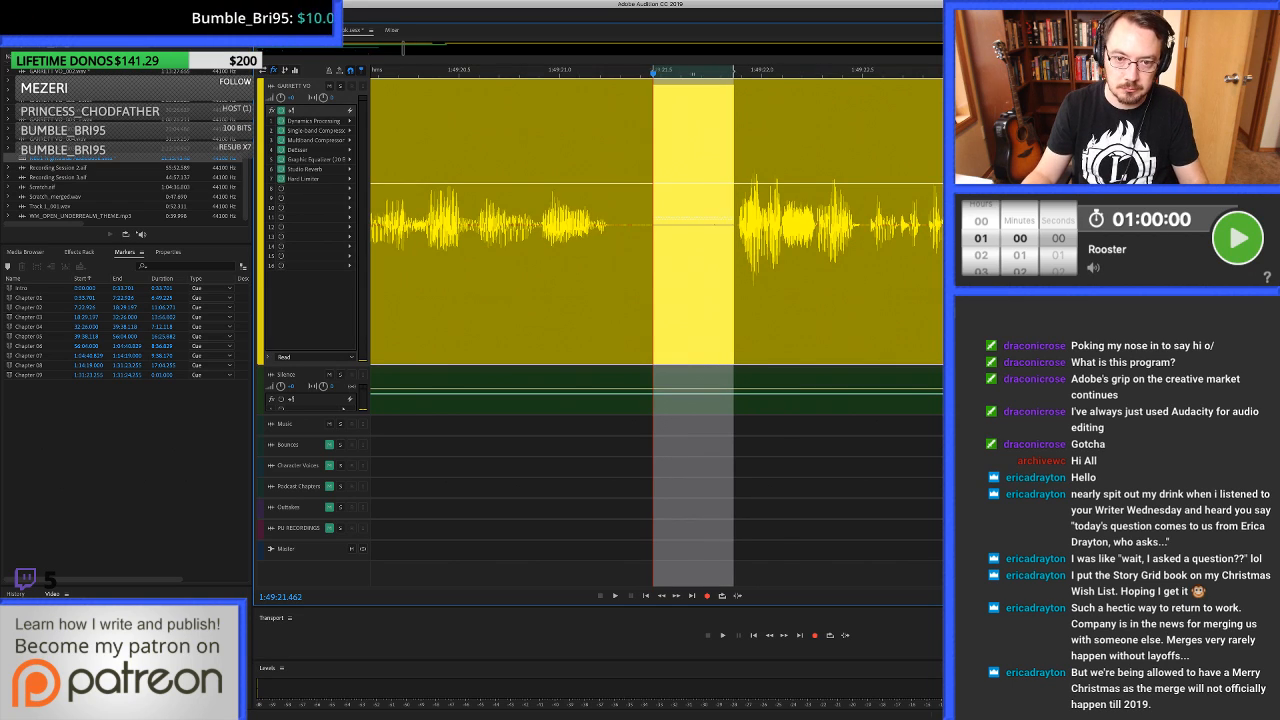
{"action": "key", "text": "Delete"}
{"action": "left_click_drag", "start_coordinate": [634, 230], "coordinate": [738, 230]}
{"action": "key", "text": "Down"}
{"action": "key", "text": "super+c"}
{"action": "key", "text": "Up"}
{"action": "key", "text": "super+v"}
{"action": "scroll", "coordinate": [696, 230], "scroll_direction": "down", "scroll_amount": 3}
{"action": "left_click", "coordinate": [584, 230]}
{"action": "key", "text": "space"}
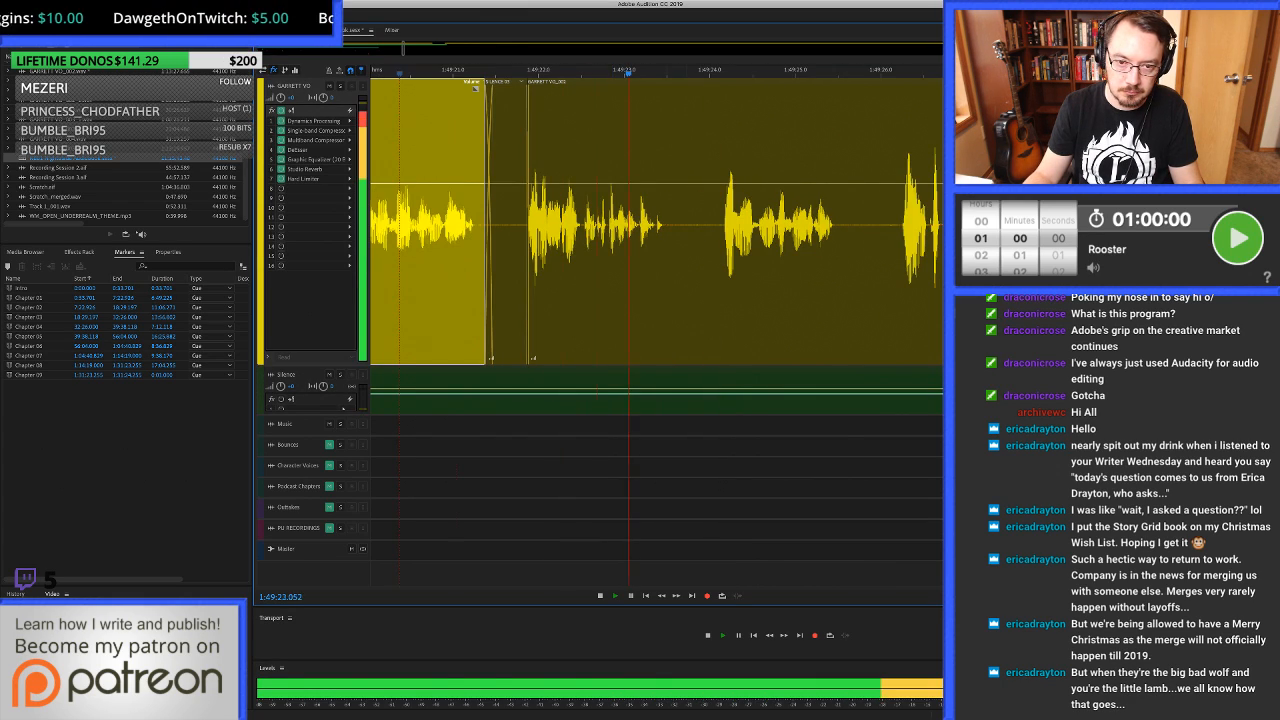
Clear the pause from about 1:49:23.64 to 1:49:24.14, fill from 1:49:23.543 to about 1:49:24.18 with room tone, and listen on.
{"action": "key", "text": "space"}
{"action": "left_click_drag", "start_coordinate": [668, 230], "coordinate": [769, 230]}
{"action": "key", "text": "Delete"}
{"action": "left_click_drag", "start_coordinate": [648, 230], "coordinate": [776, 230]}
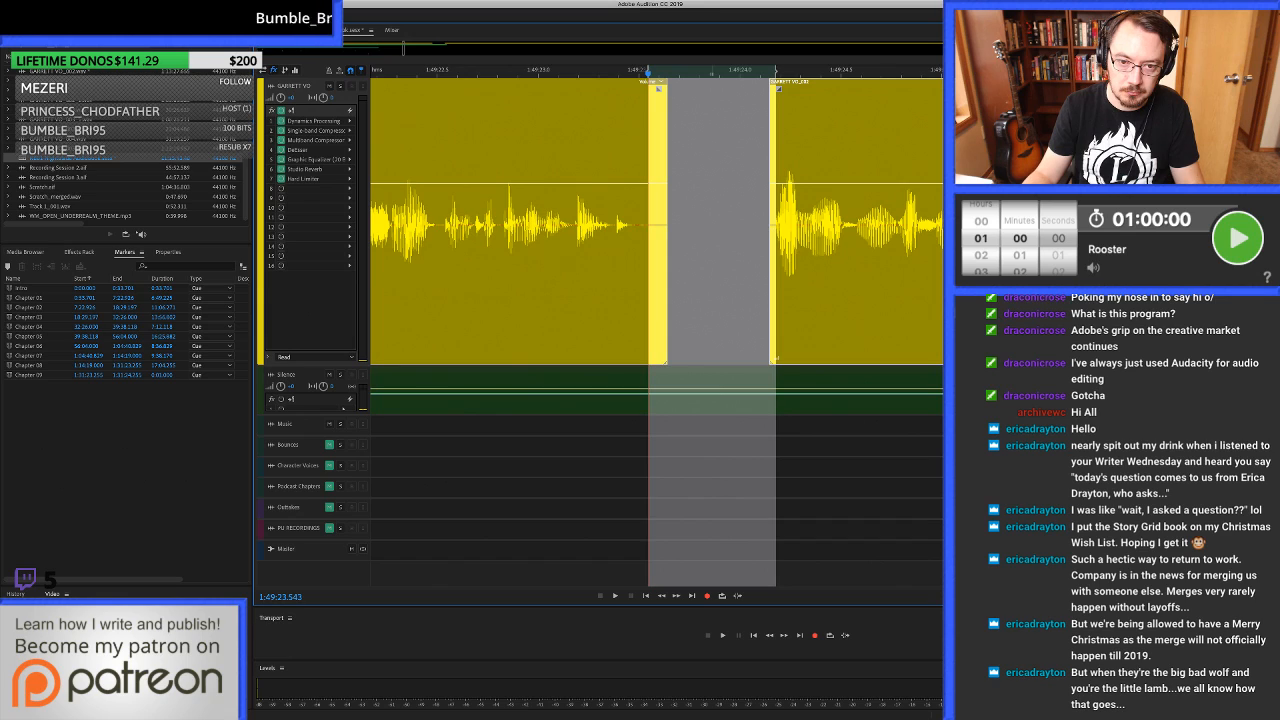
{"action": "left_click_drag", "start_coordinate": [708, 390], "coordinate": [708, 300]}
{"action": "scroll", "coordinate": [708, 300], "scroll_direction": "down", "scroll_amount": 3}
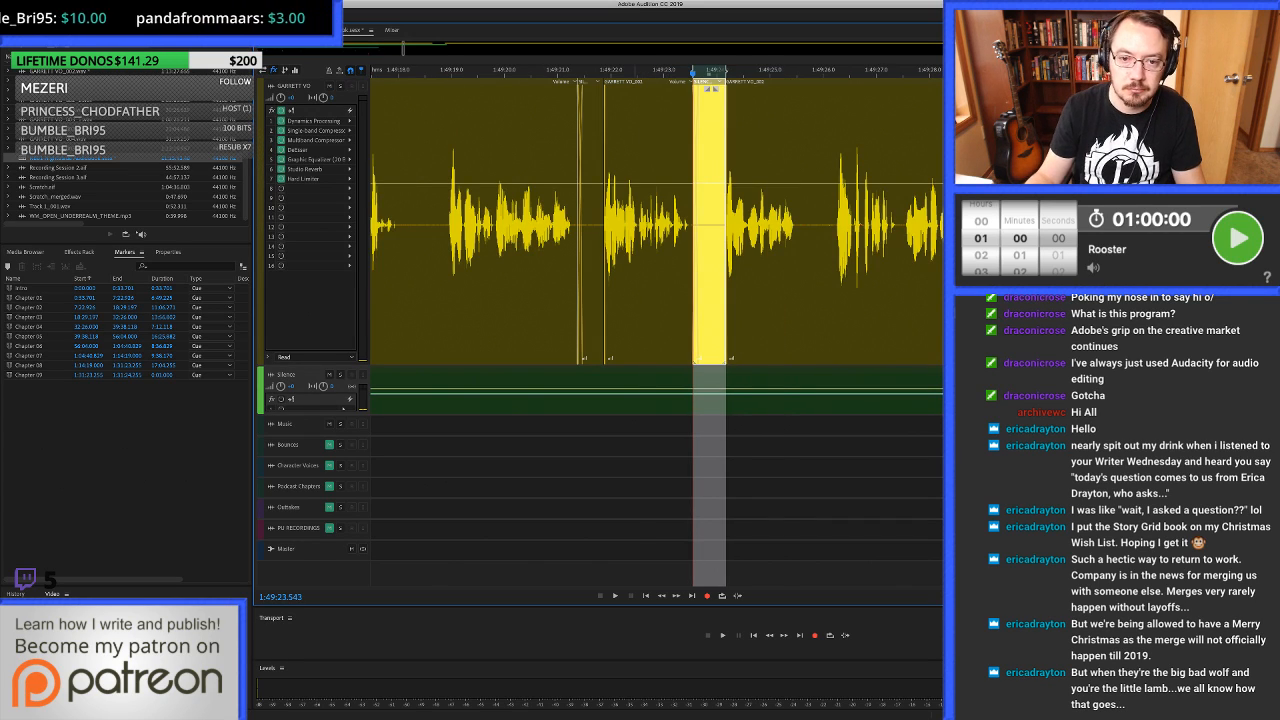
{"action": "key", "text": "space"}
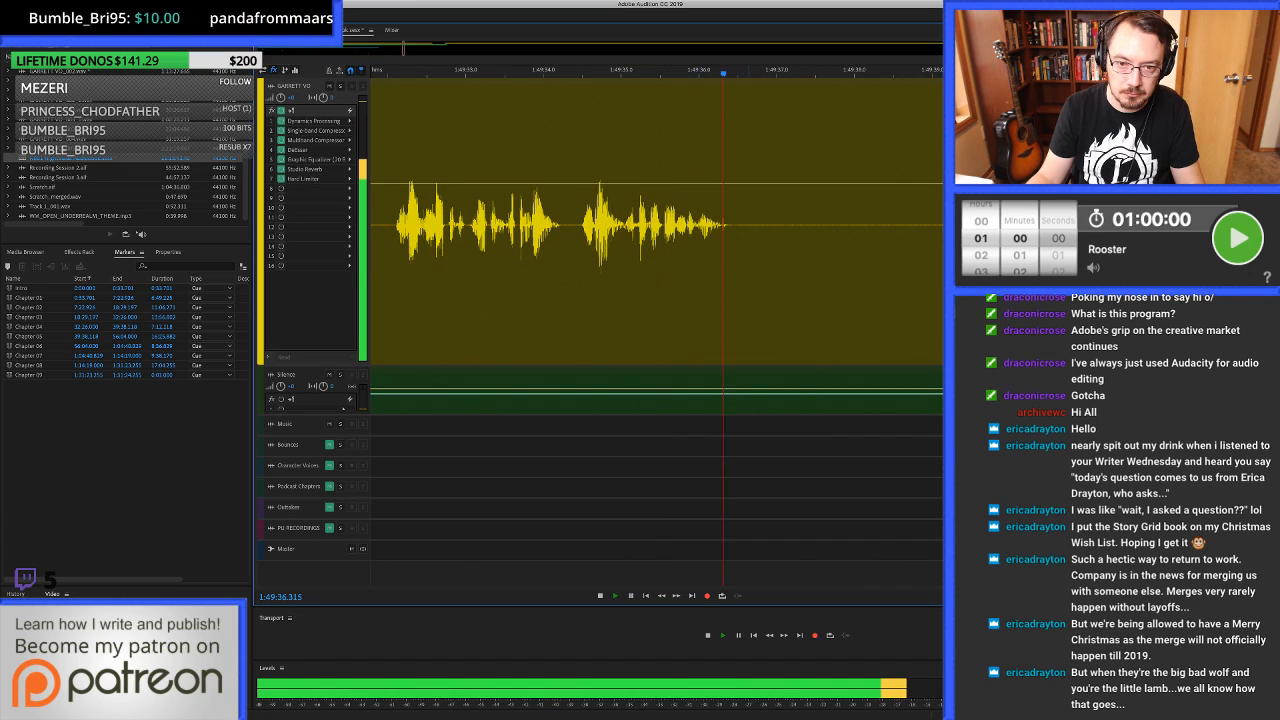
Stop playback, split the voice clip at 1:49:36.552 and 1:49:44.149, and delete the long silence between the splits.
{"action": "key", "text": "space"}
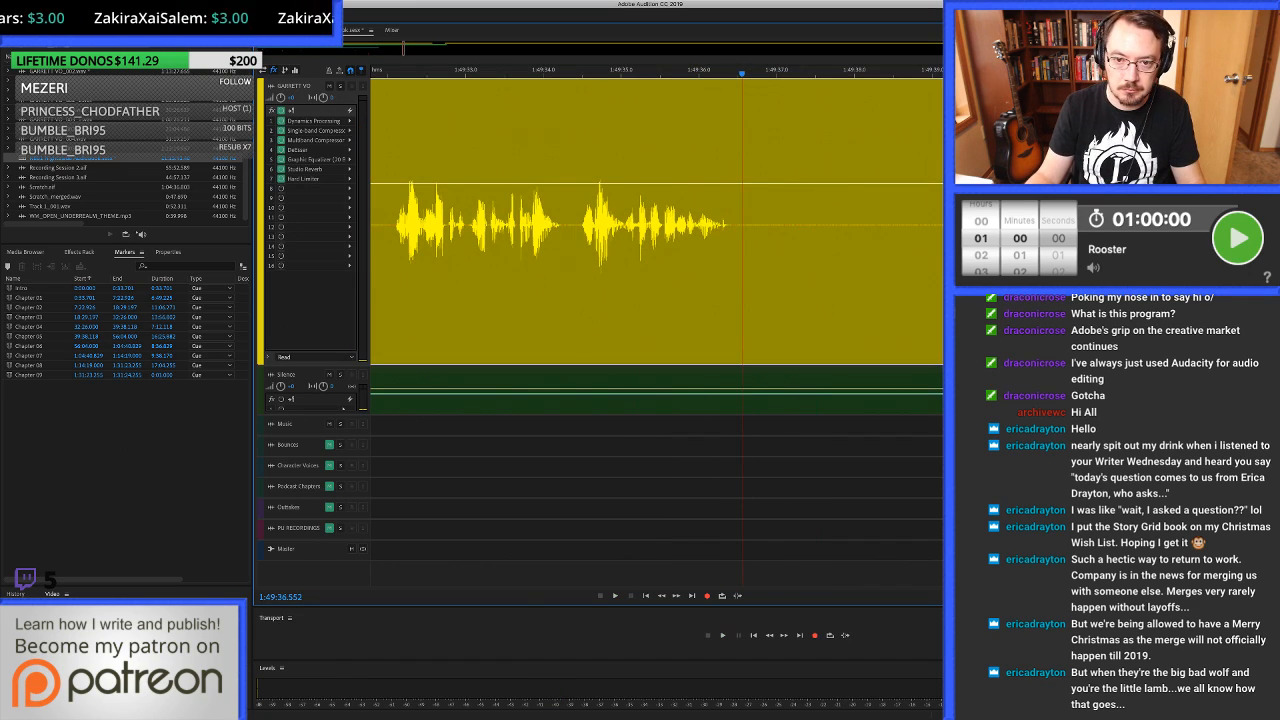
{"action": "key", "text": "super+k"}
{"action": "scroll", "coordinate": [428, 225], "scroll_direction": "down", "scroll_amount": 3}
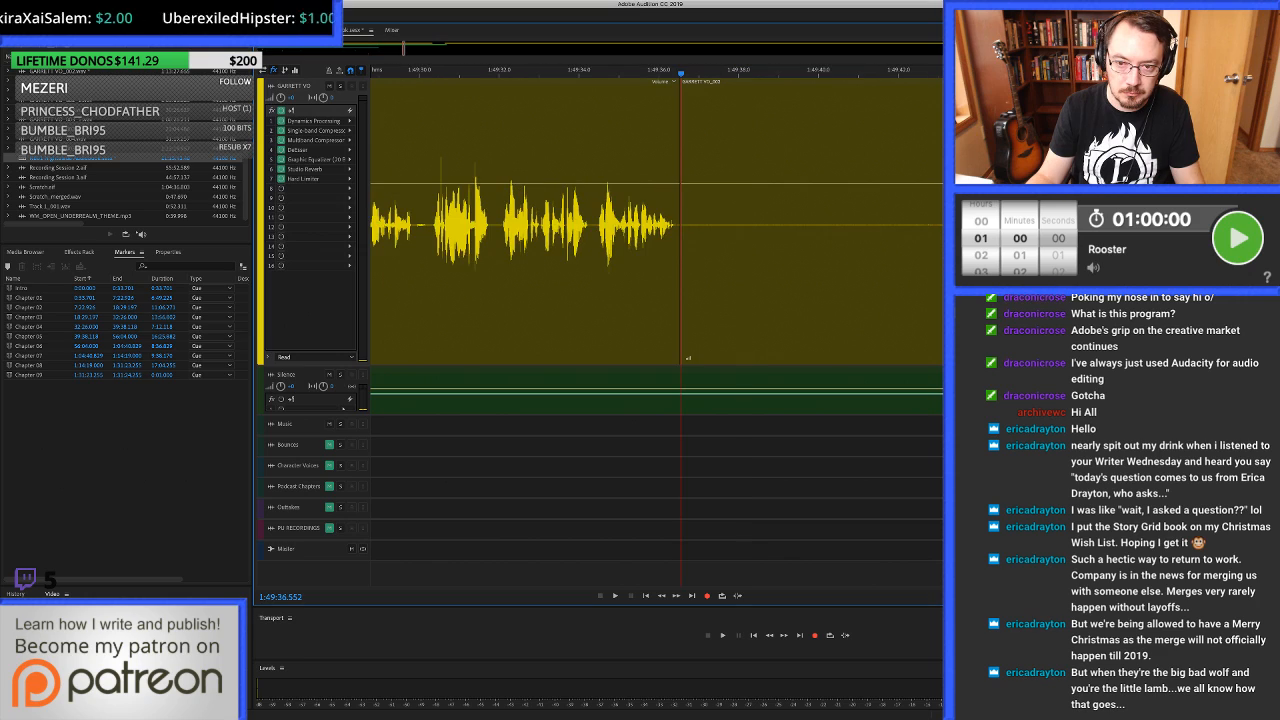
{"action": "left_click", "coordinate": [893, 225]}
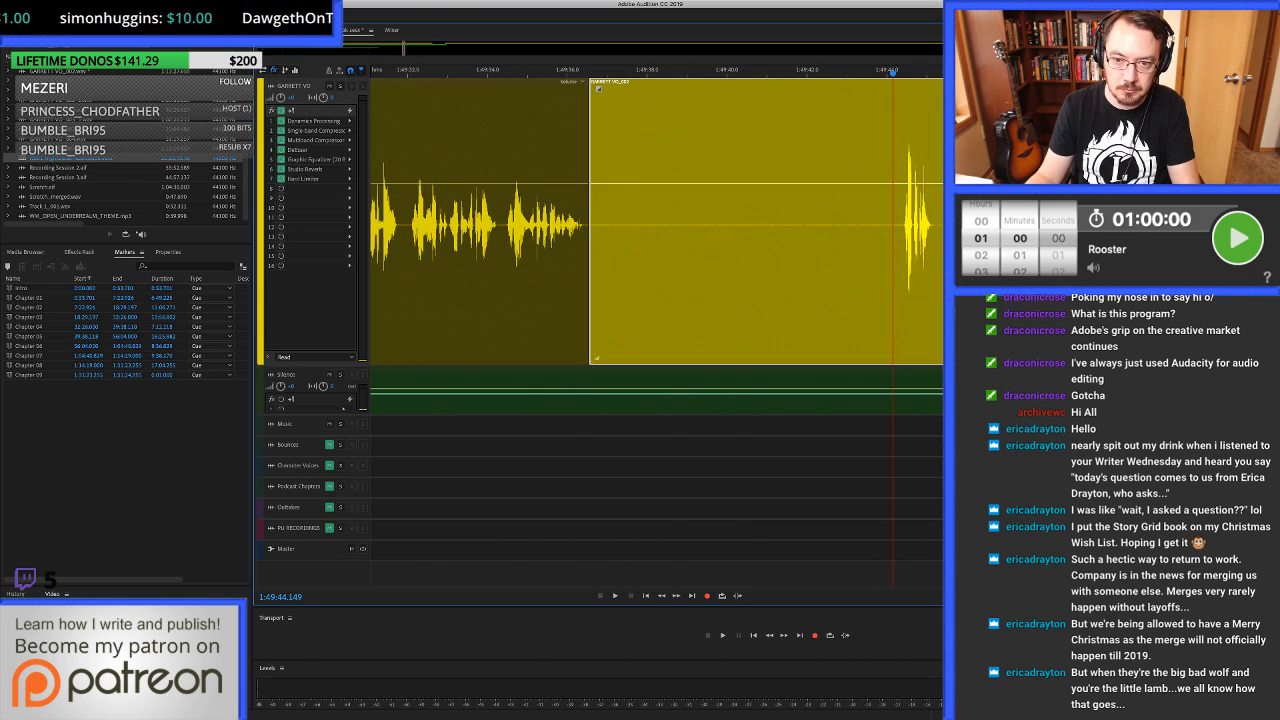
{"action": "key", "text": "super+k"}
{"action": "left_click", "coordinate": [777, 225]}
{"action": "key", "text": "Delete"}
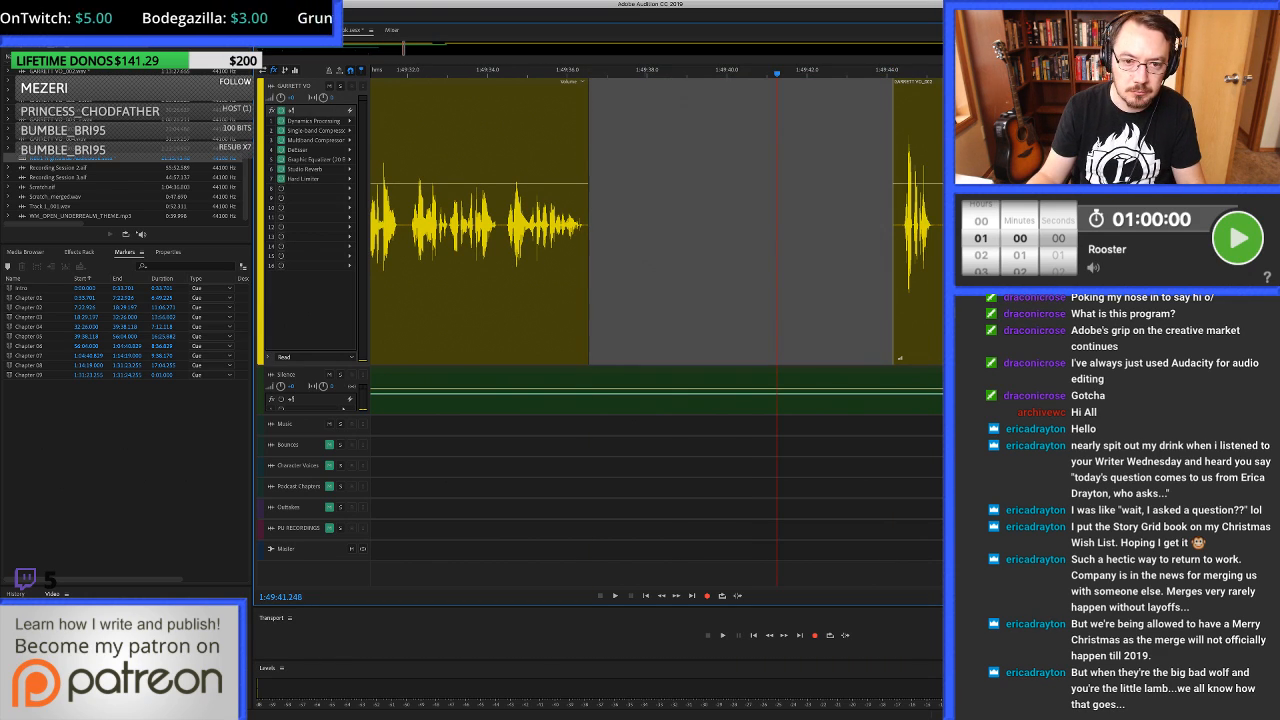
Fill the gap with room tone from 1:49:36.414 to 1:49:39.395, and add a further second up to about 1:49:40.4.
{"action": "left_click", "coordinate": [589, 225]}
{"action": "scroll", "coordinate": [608, 225], "scroll_direction": "up", "scroll_amount": 4}
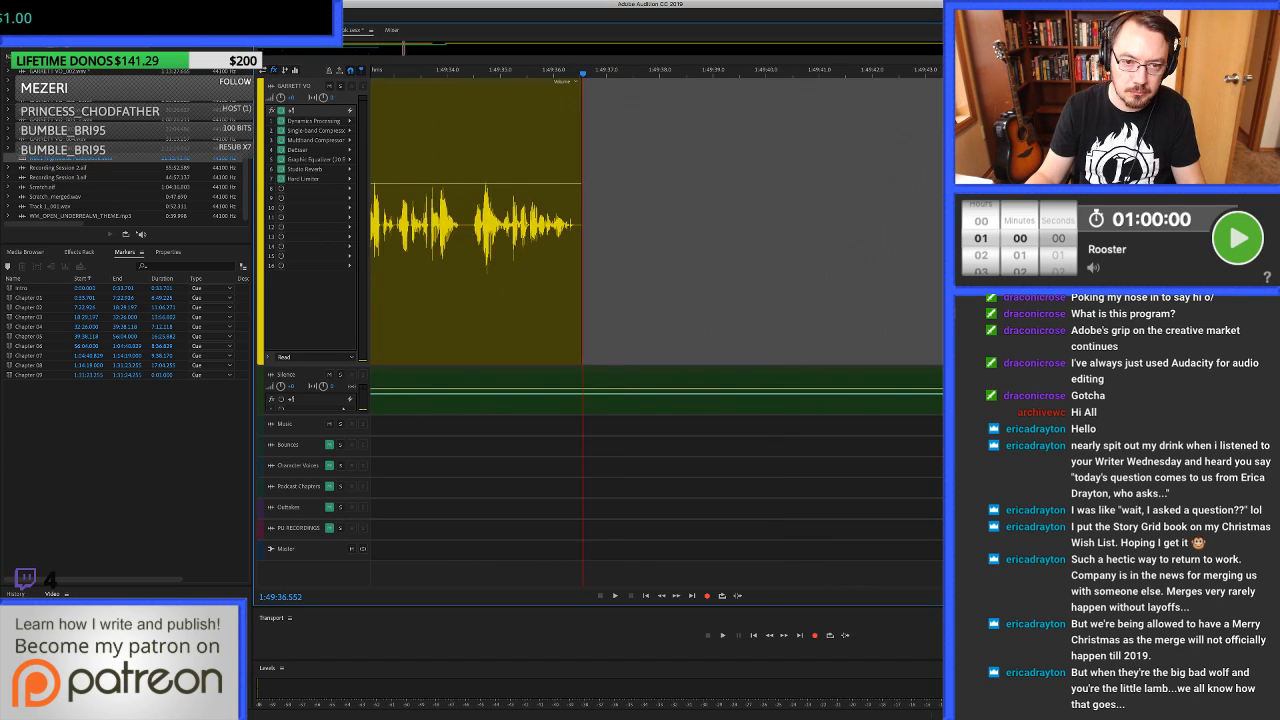
{"action": "left_click_drag", "start_coordinate": [573, 225], "coordinate": [709, 225]}
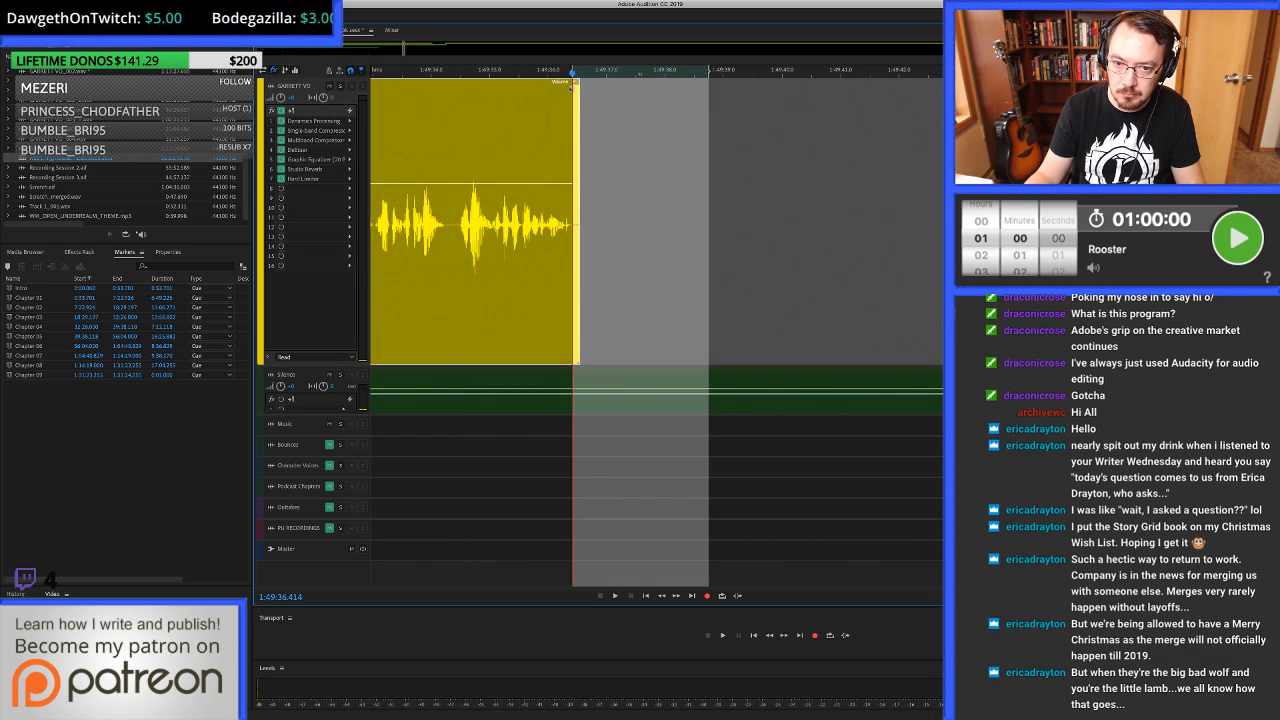
{"action": "left_click_drag", "start_coordinate": [708, 225], "coordinate": [746, 225]}
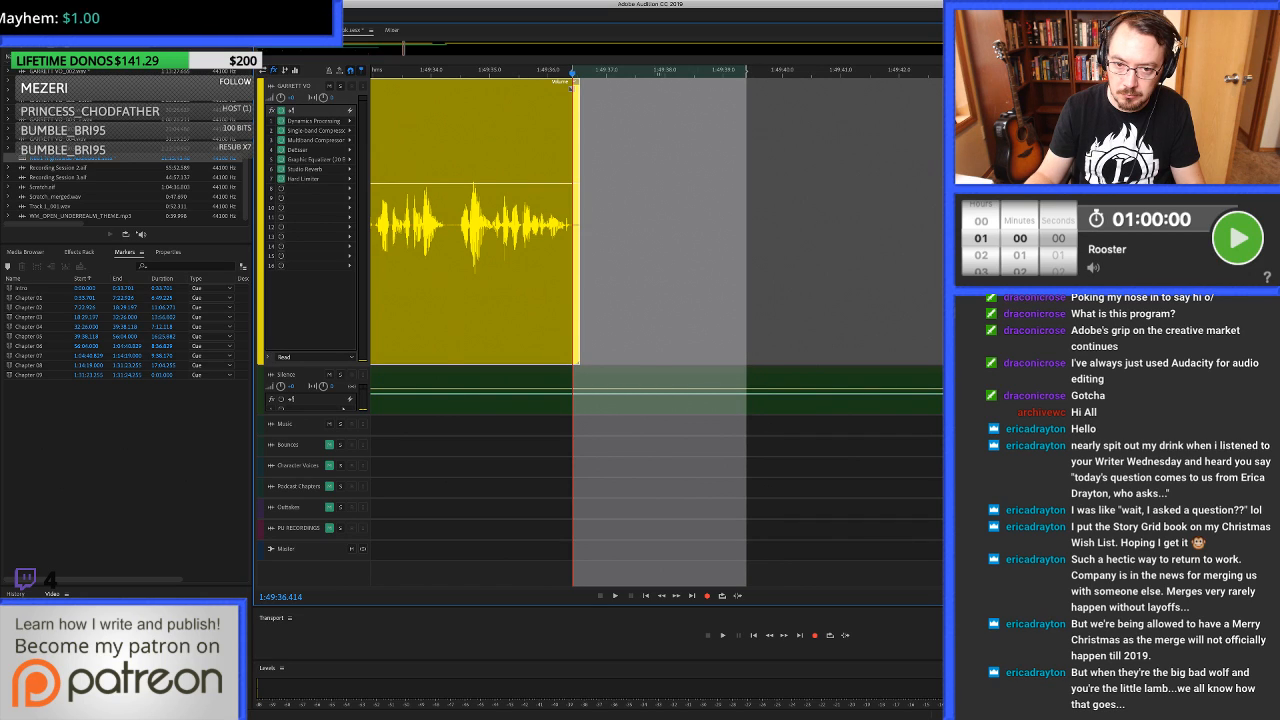
{"action": "left_click_drag", "start_coordinate": [659, 388], "coordinate": [659, 250]}
{"action": "left_click_drag", "start_coordinate": [747, 250], "coordinate": [805, 250]}
{"action": "left_click_drag", "start_coordinate": [776, 392], "coordinate": [776, 250]}
{"action": "scroll", "coordinate": [776, 250], "scroll_direction": "right", "scroll_amount": 1}
{"action": "scroll", "coordinate": [700, 250], "scroll_direction": "right", "scroll_amount": 3}
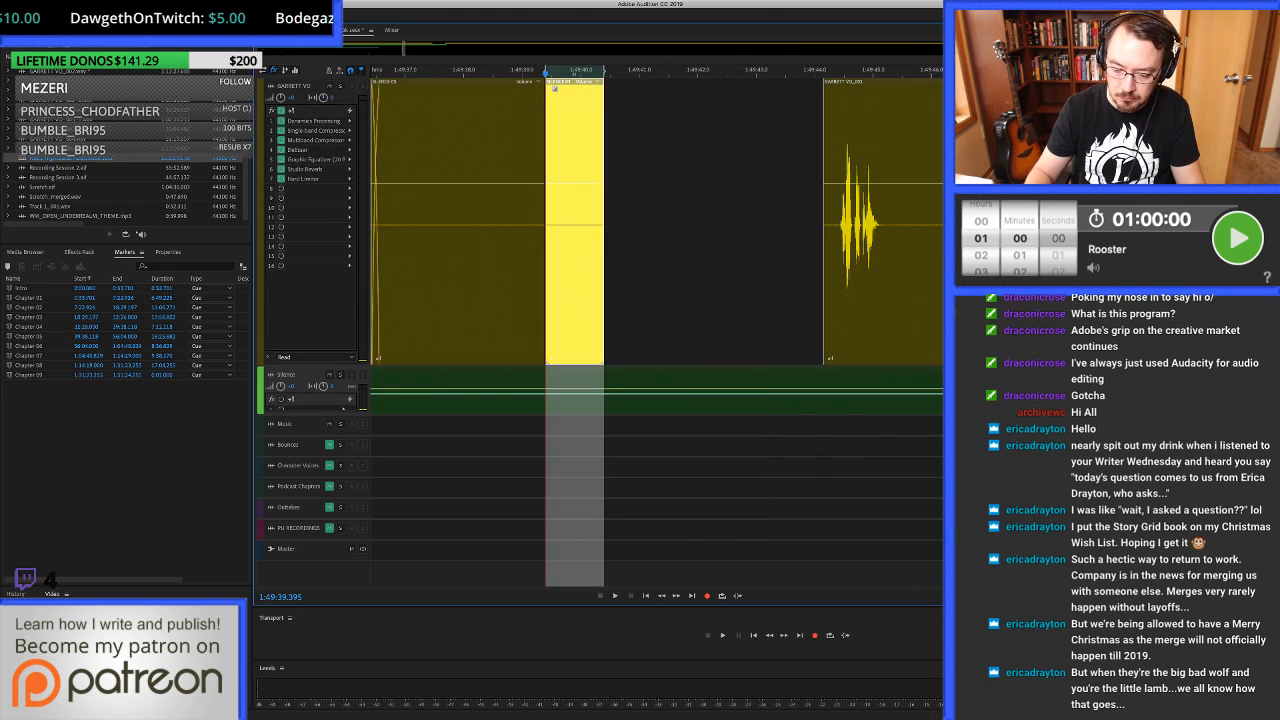
Close the remaining empty gap between the room tone ending at about 1:49:40.4 and the following voice clip.
{"action": "left_click", "coordinate": [670, 250]}
{"action": "key", "text": "space"}
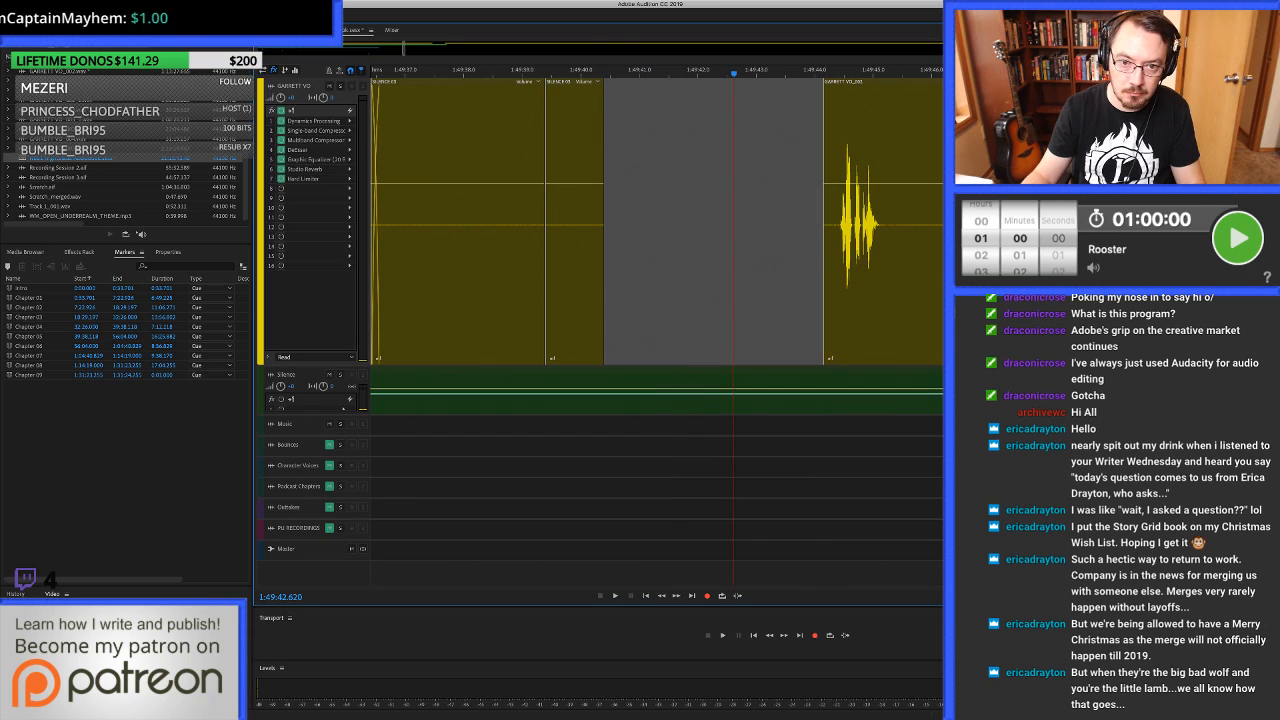
{"action": "left_click", "coordinate": [685, 250]}
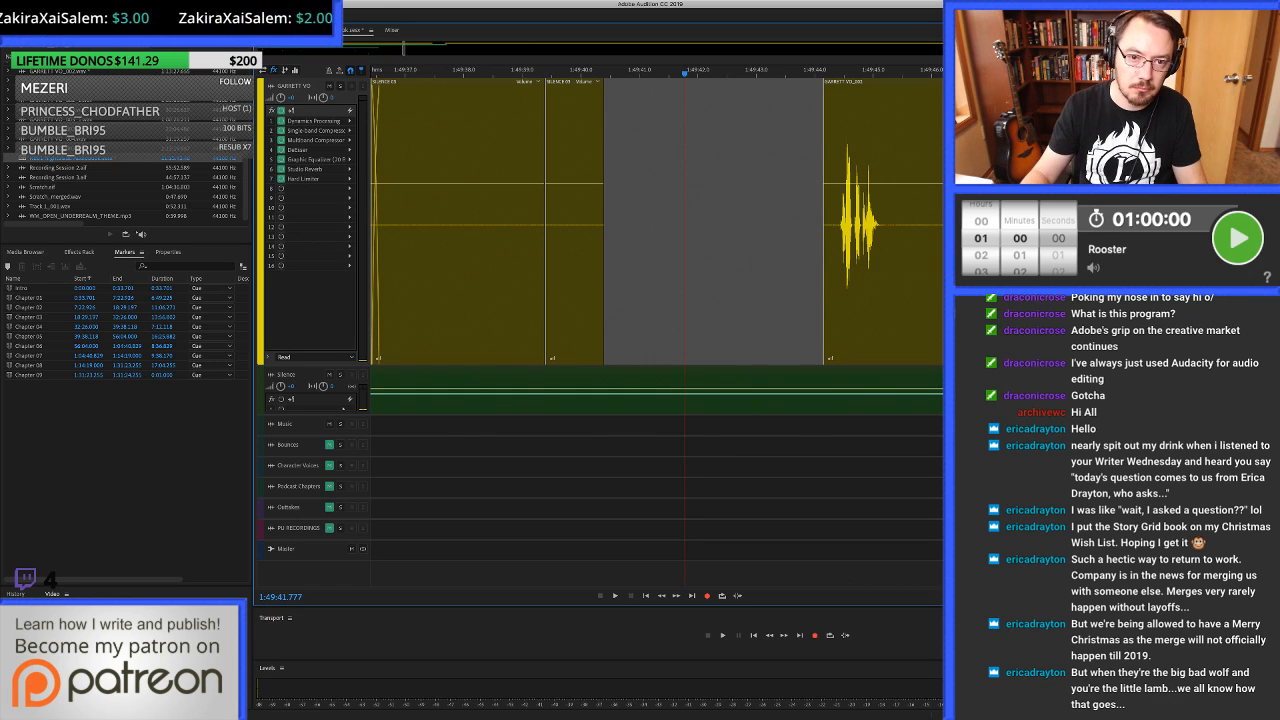
{"action": "key", "text": "Delete"}
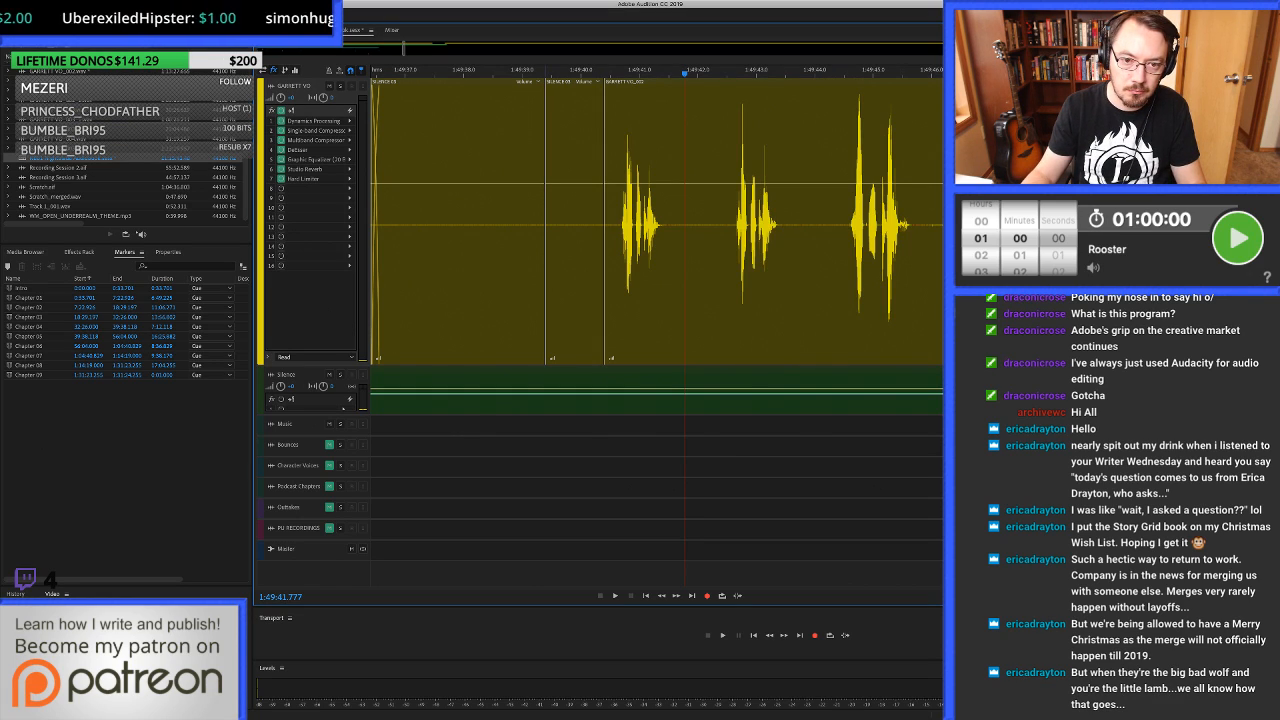
Split the voice clip just before its first word, at about 1:49:40.7, and ripple-delete the silence in front of it.
{"action": "scroll", "coordinate": [625, 225], "scroll_direction": "up", "scroll_amount": 6}
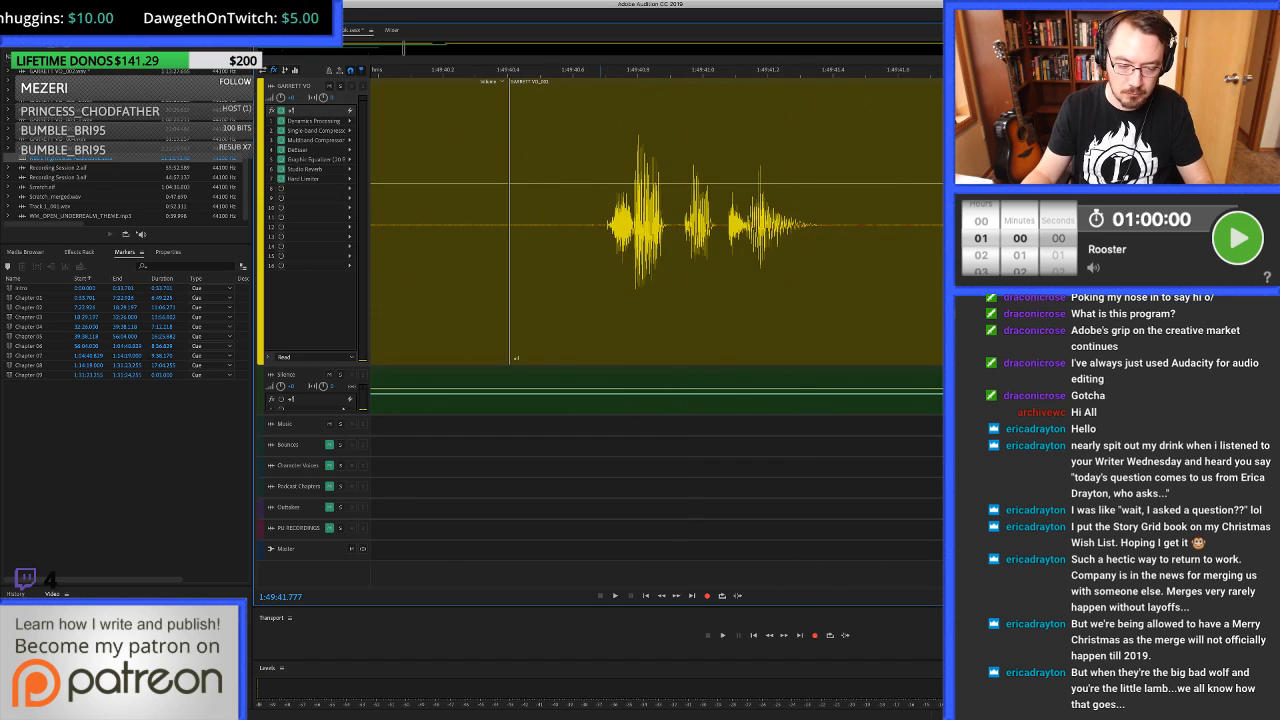
{"action": "left_click", "coordinate": [605, 225]}
{"action": "key", "text": "super+k"}
{"action": "left_click", "coordinate": [555, 225]}
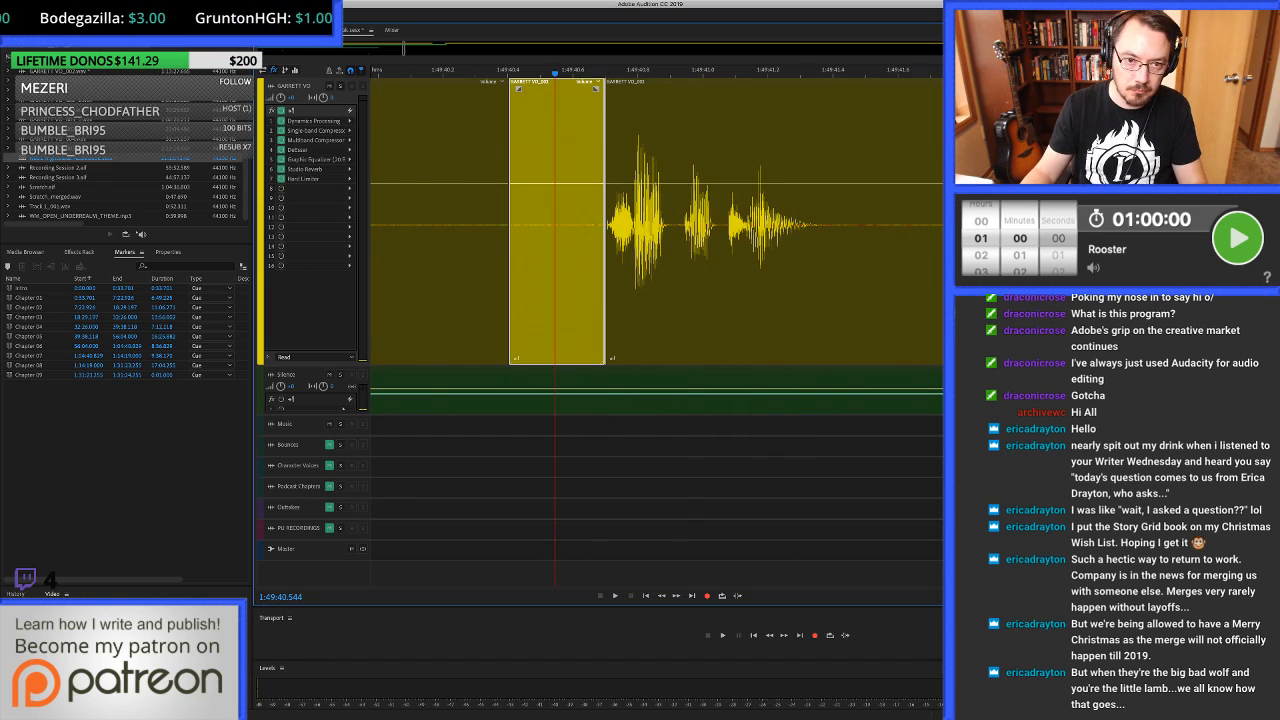
{"action": "key", "text": "shift+Delete"}
{"action": "scroll", "coordinate": [555, 225], "scroll_direction": "down", "scroll_amount": 5}
{"action": "scroll", "coordinate": [555, 225], "scroll_direction": "up", "scroll_amount": 7}
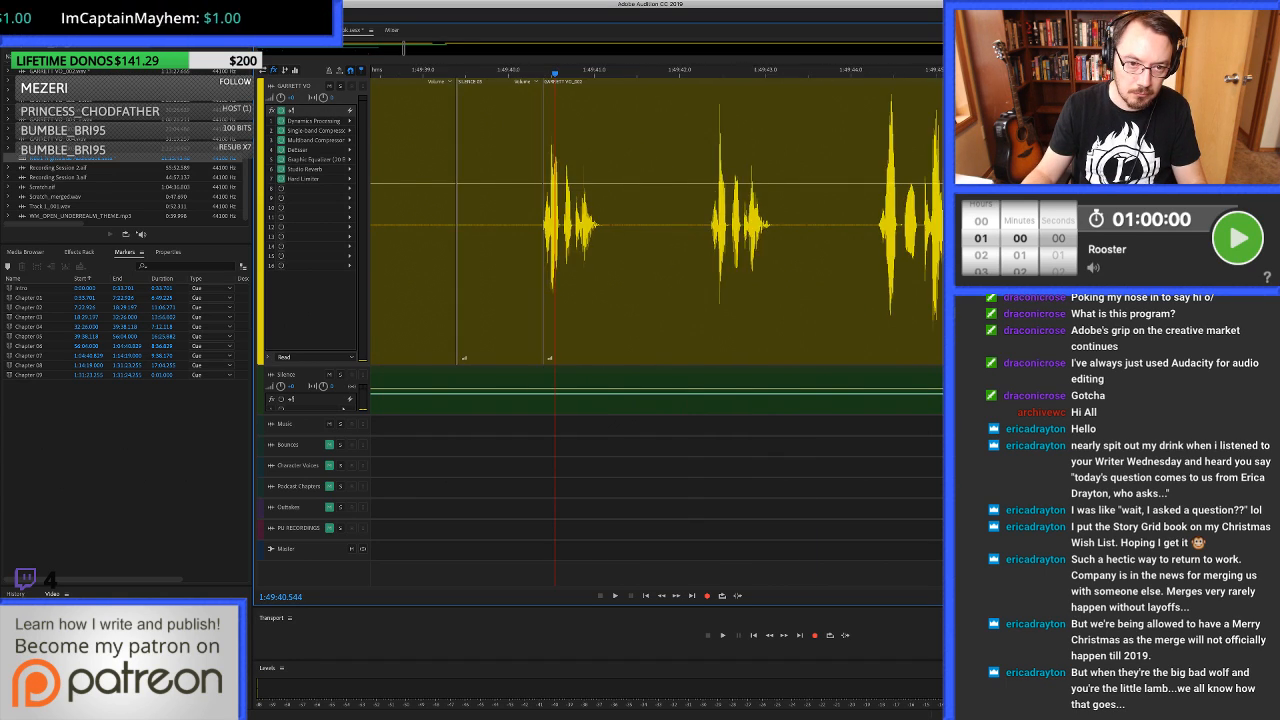
{"action": "scroll", "coordinate": [555, 225], "scroll_direction": "down", "scroll_amount": 4}
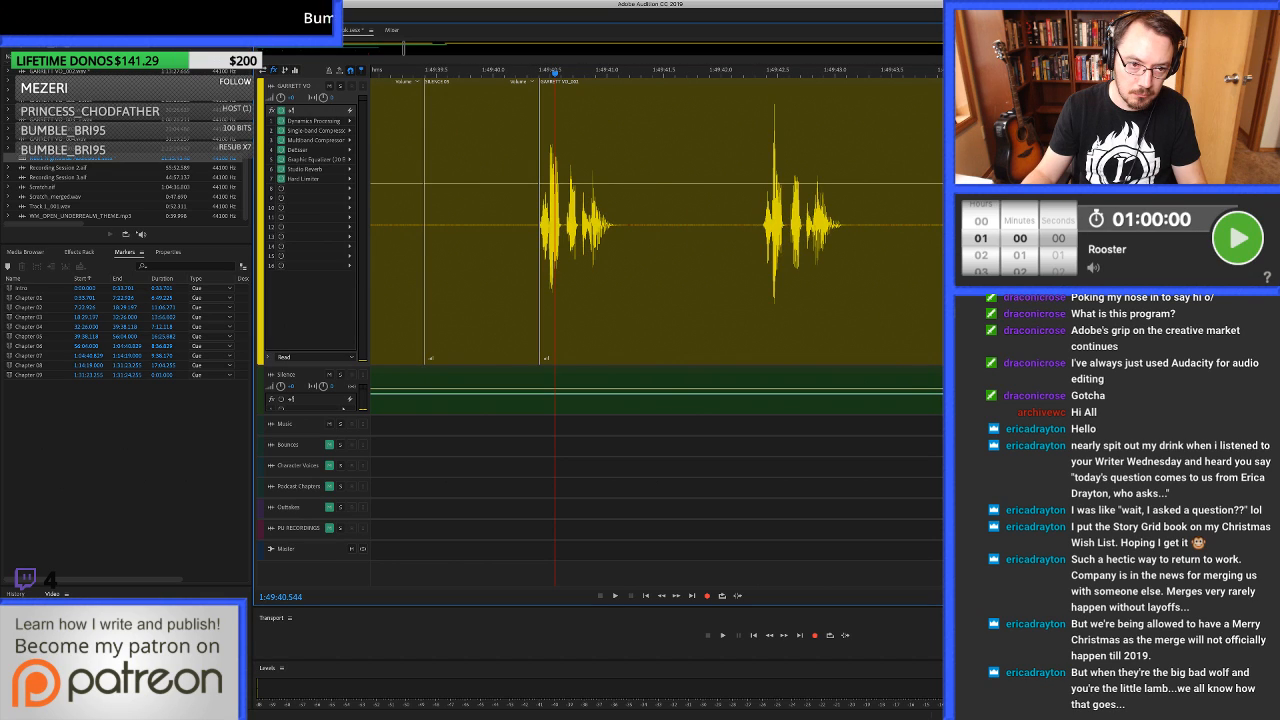
Add a marker named Chapter 10 at 1:49:39.395, where the first room-tone clip after the last spoken line ends.
{"action": "scroll", "coordinate": [555, 225], "scroll_direction": "left", "scroll_amount": 6}
{"action": "scroll", "coordinate": [555, 225], "scroll_direction": "down", "scroll_amount": 2}
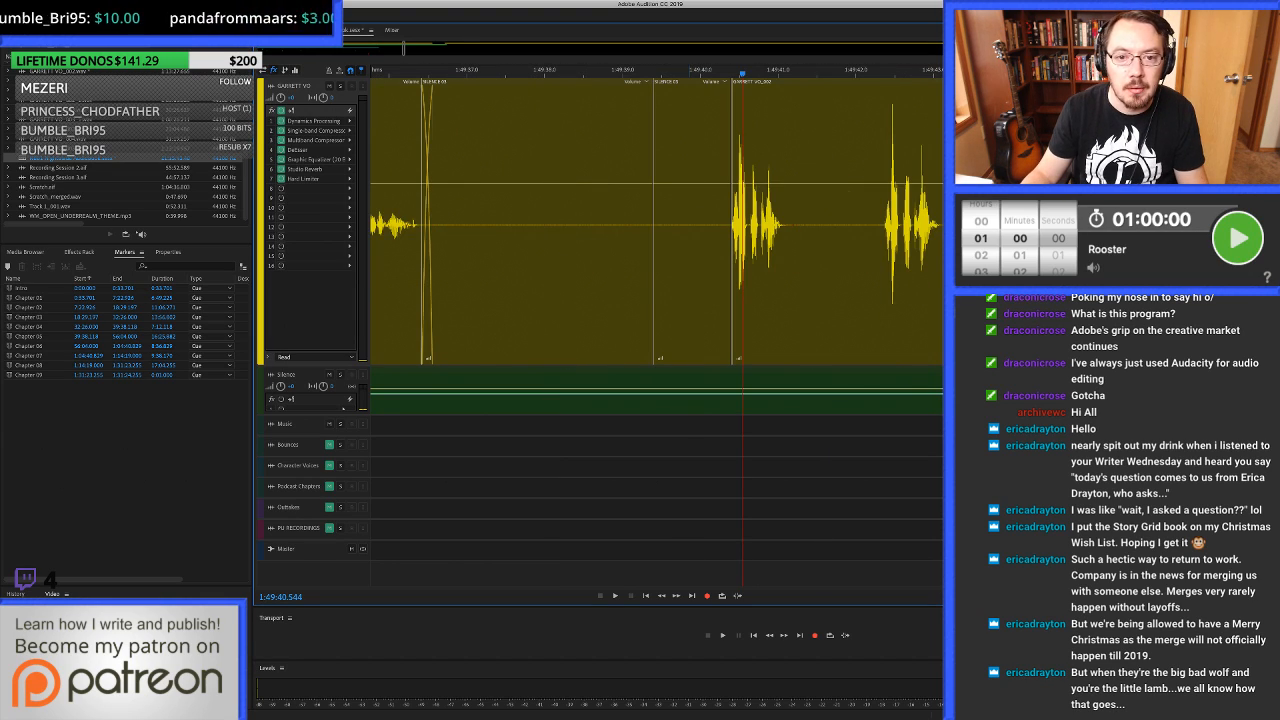
{"action": "left_click", "coordinate": [630, 225]}
{"action": "key", "text": "super+Right"}
{"action": "key", "text": "m"}
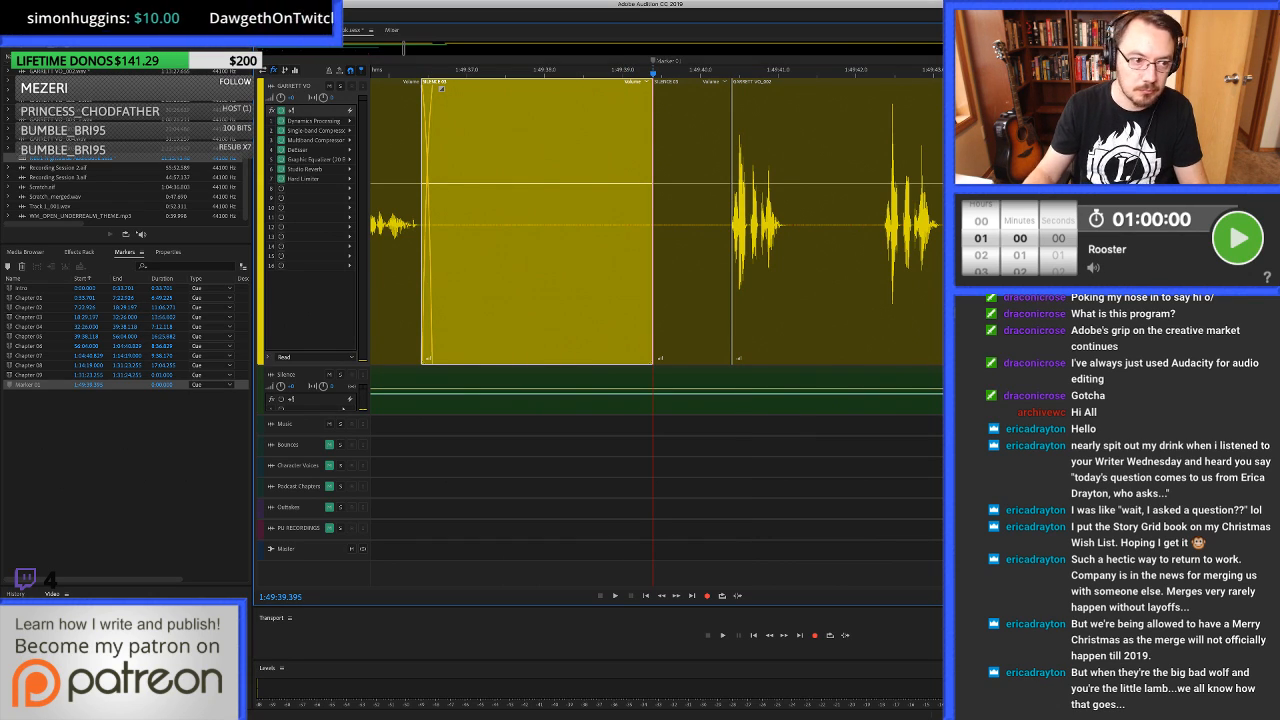
{"action": "key", "text": "slash"}
{"action": "type", "text": "C"}
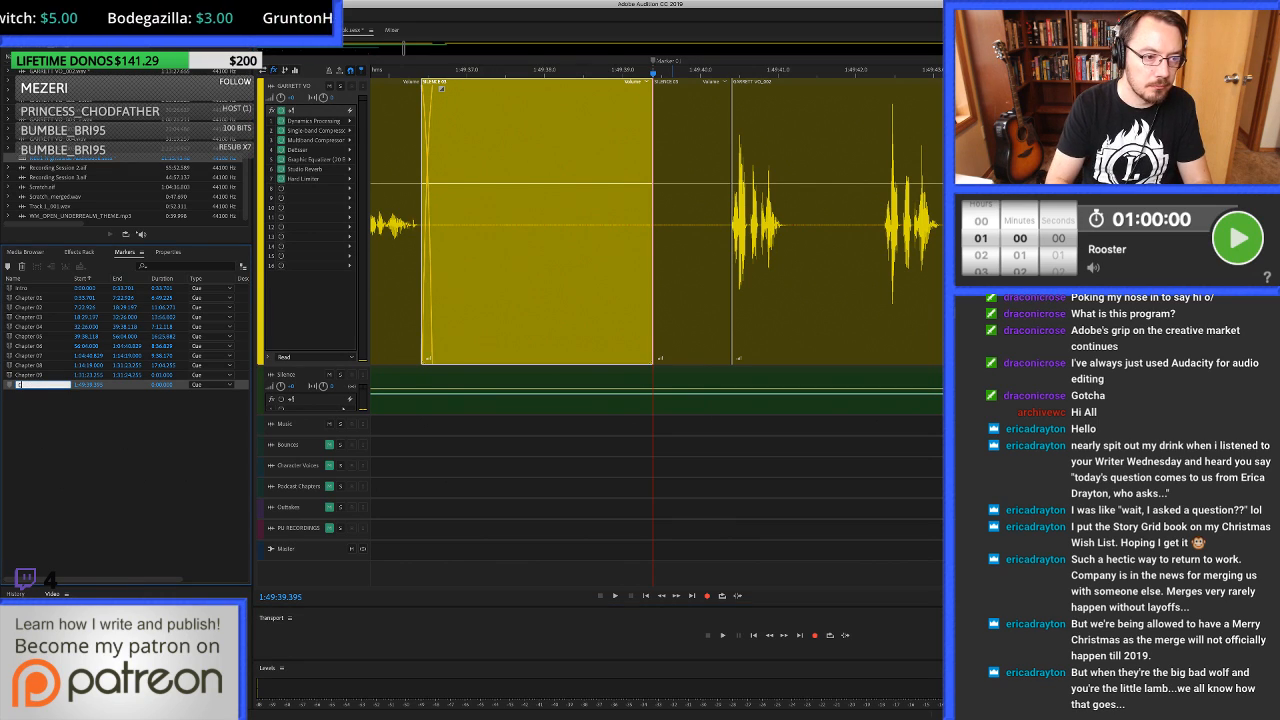
{"action": "type", "text": "hapter 10"}
{"action": "key", "text": "Return"}
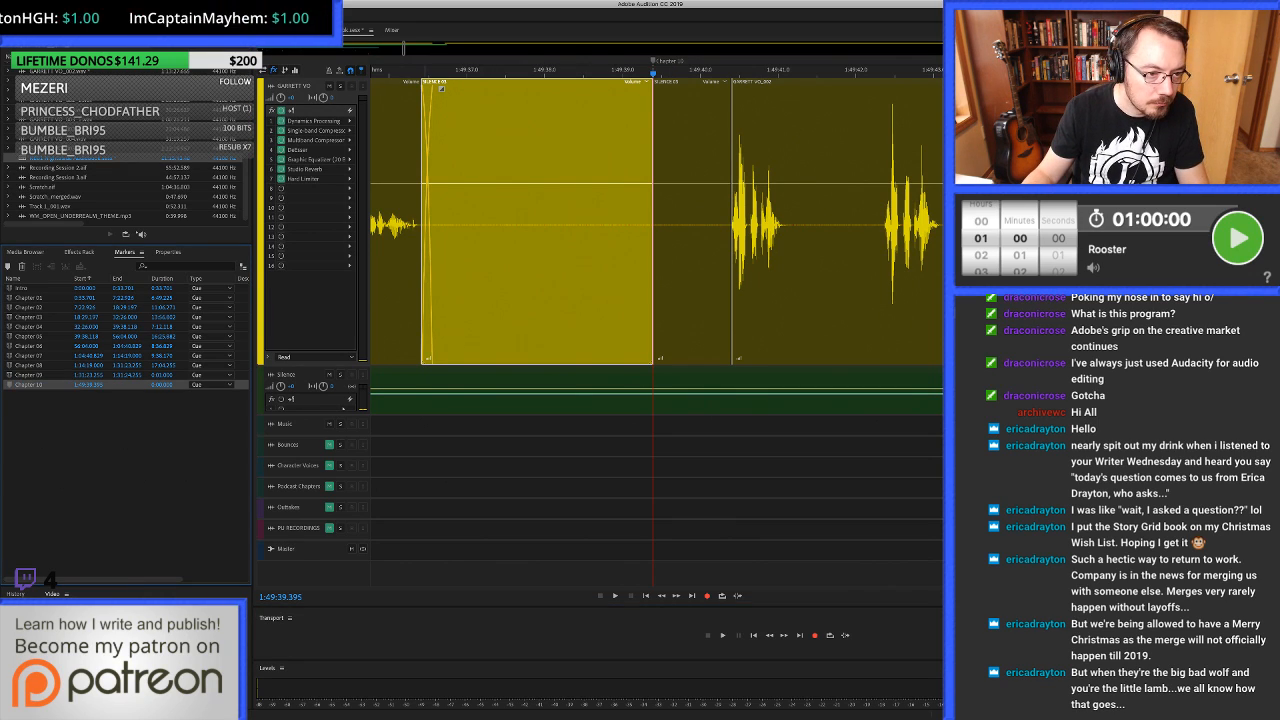
Set the end of the Chapter 09 marker to 1:49:39.395, copied from the start time of the Chapter 10 marker.
{"action": "left_click", "coordinate": [90, 385]}
{"action": "key", "text": "super+c"}
{"action": "left_click", "coordinate": [128, 375]}
{"action": "key", "text": "super+v"}
{"action": "key", "text": "Return"}
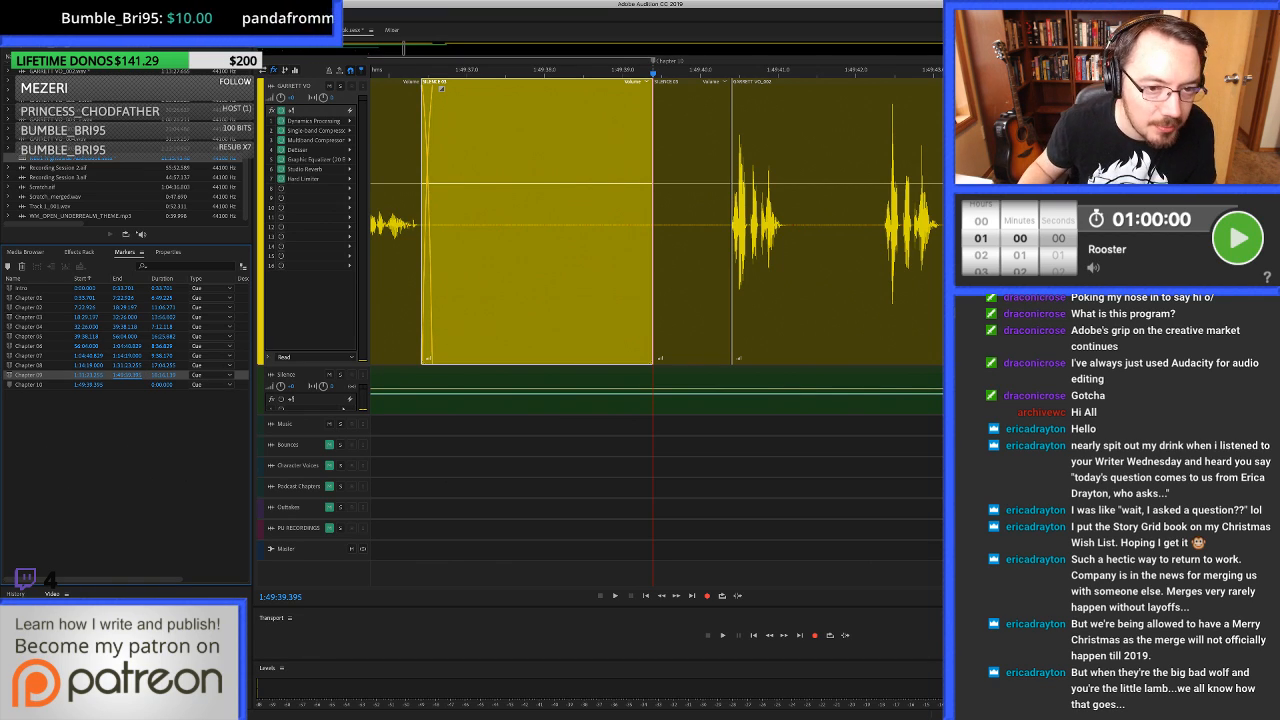
Mute the Stereo track below the voice track and show the whole session on the timeline.
{"action": "left_click", "coordinate": [532, 225]}
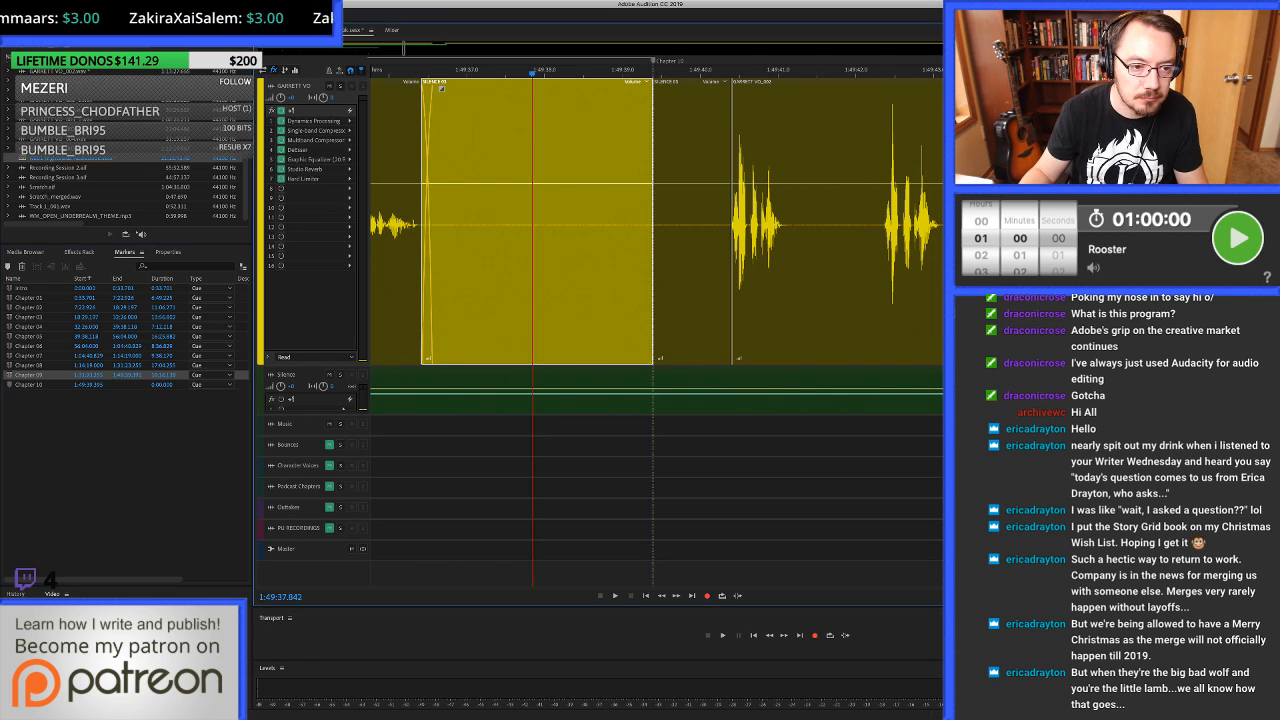
{"action": "left_click", "coordinate": [329, 375]}
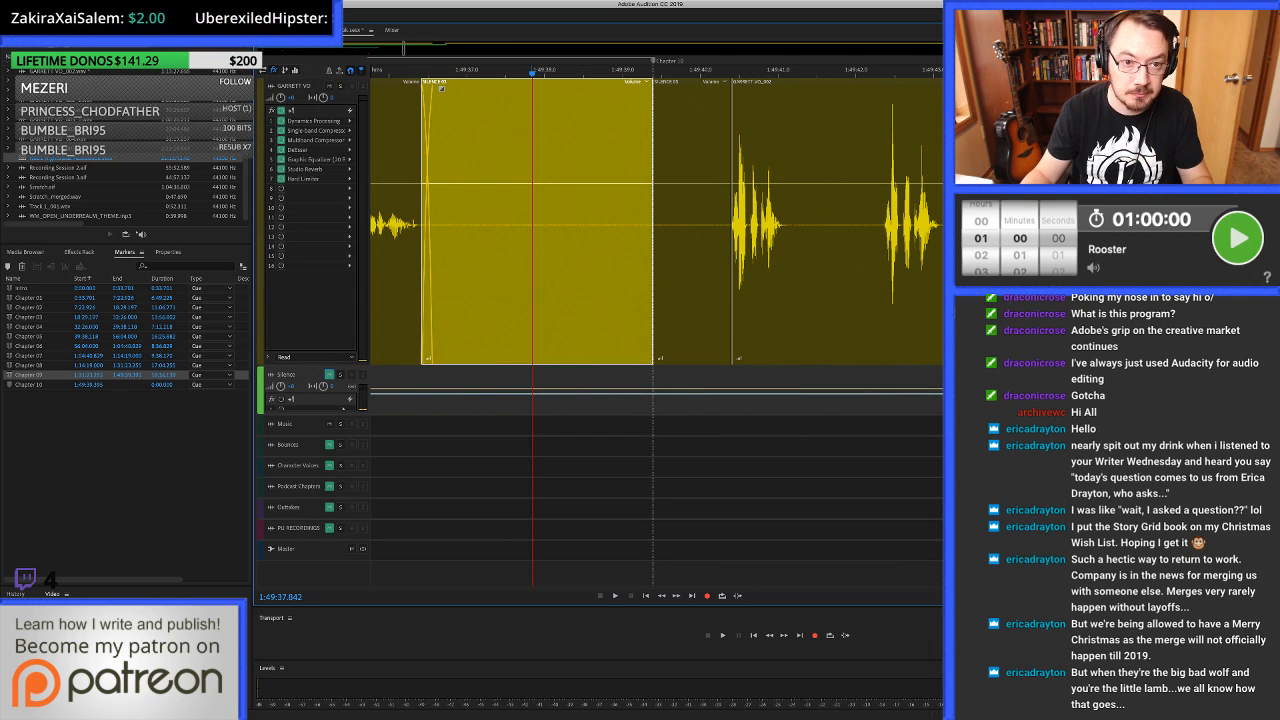
{"action": "key", "text": "super+backslash"}
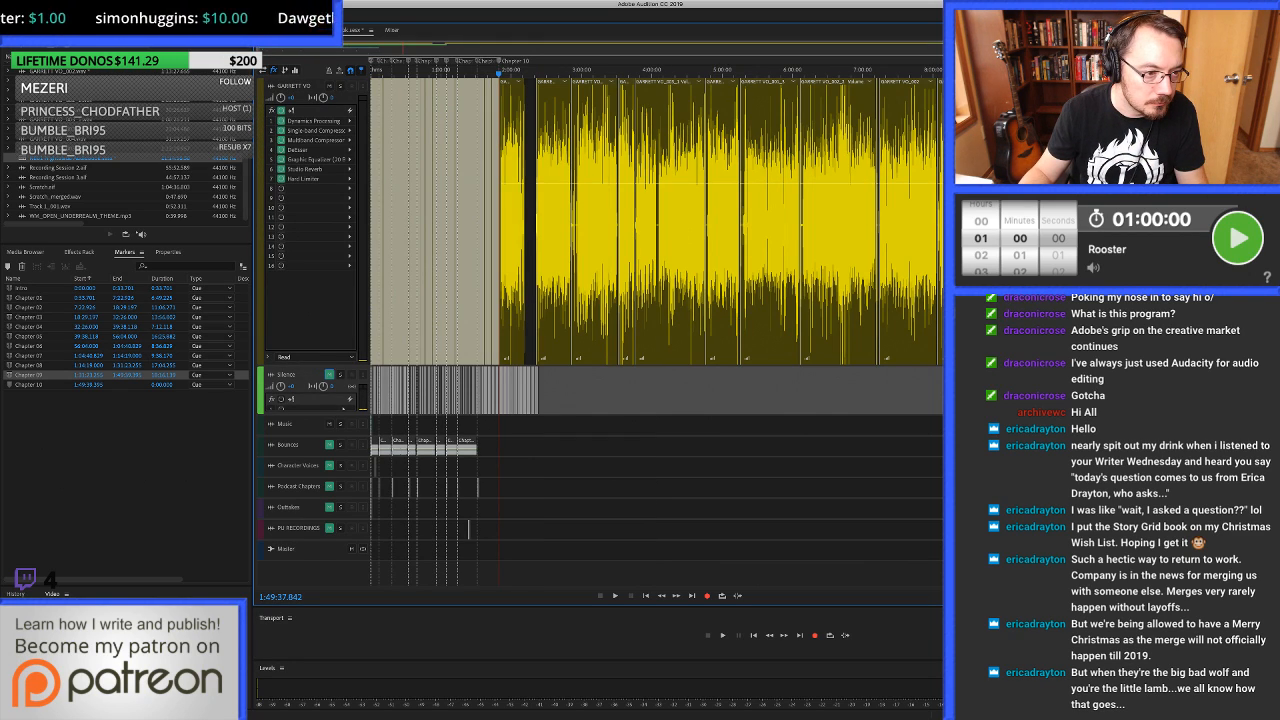
Select the time range of the Chapter 09 marker and bounce it to a new track.
{"action": "double_click", "coordinate": [10, 375]}
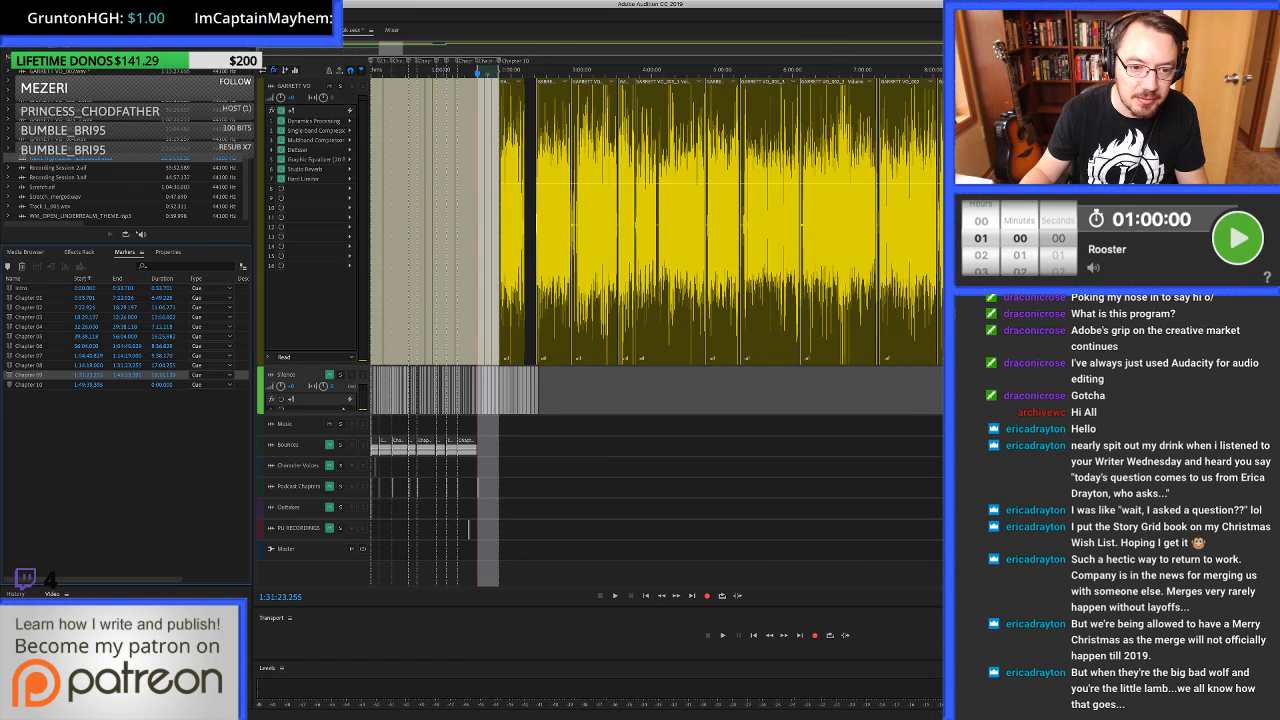
{"action": "scroll", "coordinate": [443, 70], "scroll_direction": "up", "scroll_amount": 4}
{"action": "scroll", "coordinate": [431, 70], "scroll_direction": "up", "scroll_amount": 3}
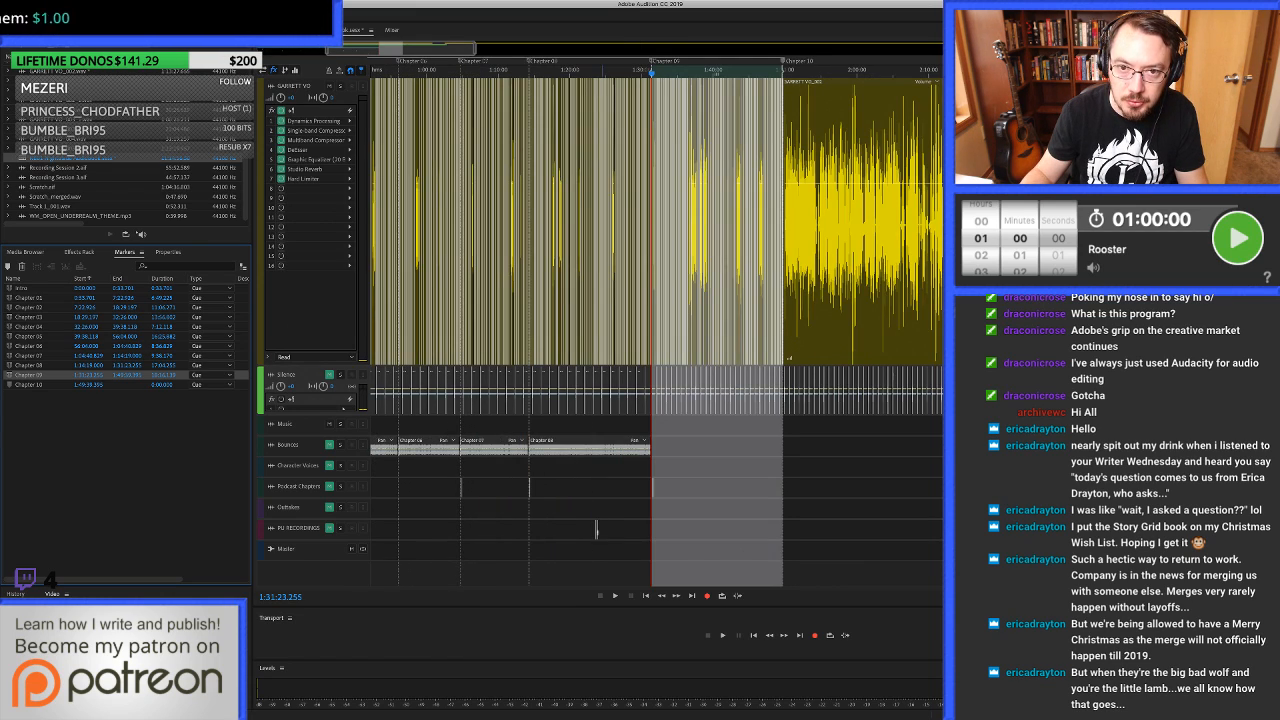
{"action": "scroll", "coordinate": [656, 320], "scroll_direction": "left", "scroll_amount": 1}
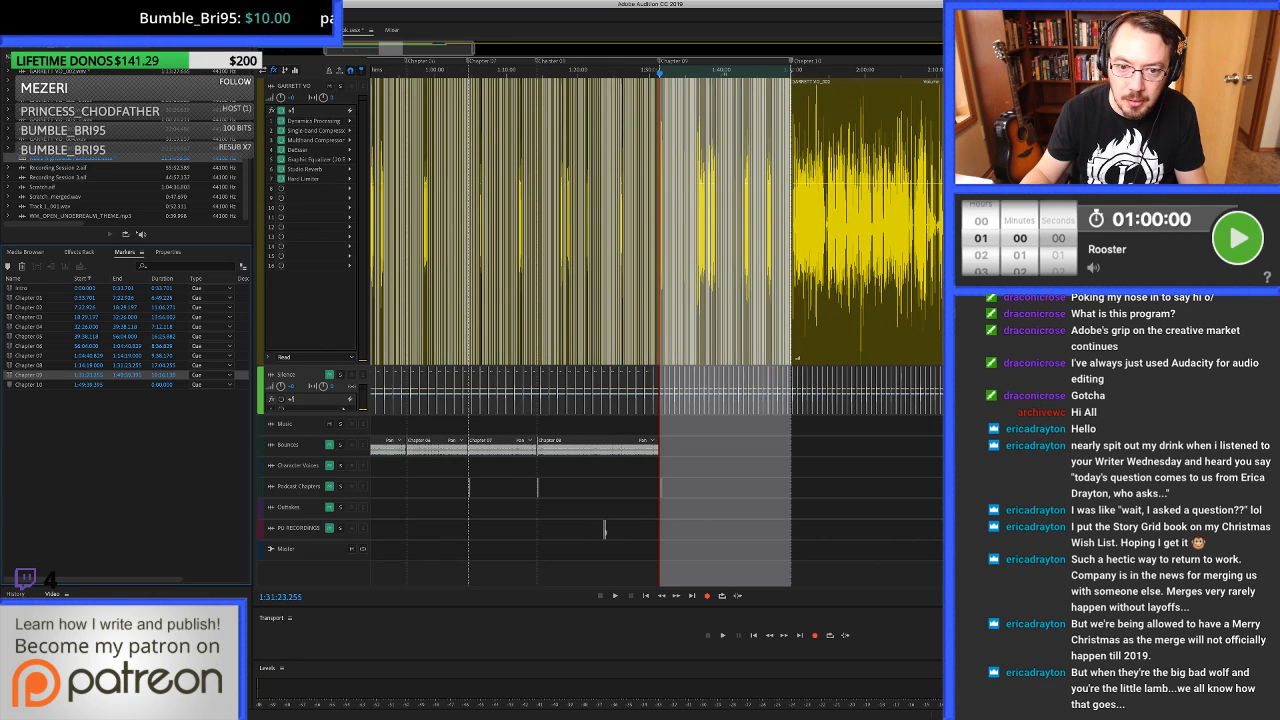
{"action": "scroll", "coordinate": [761, 220], "scroll_direction": "up", "scroll_amount": 3}
{"action": "scroll", "coordinate": [759, 220], "scroll_direction": "up", "scroll_amount": 1}
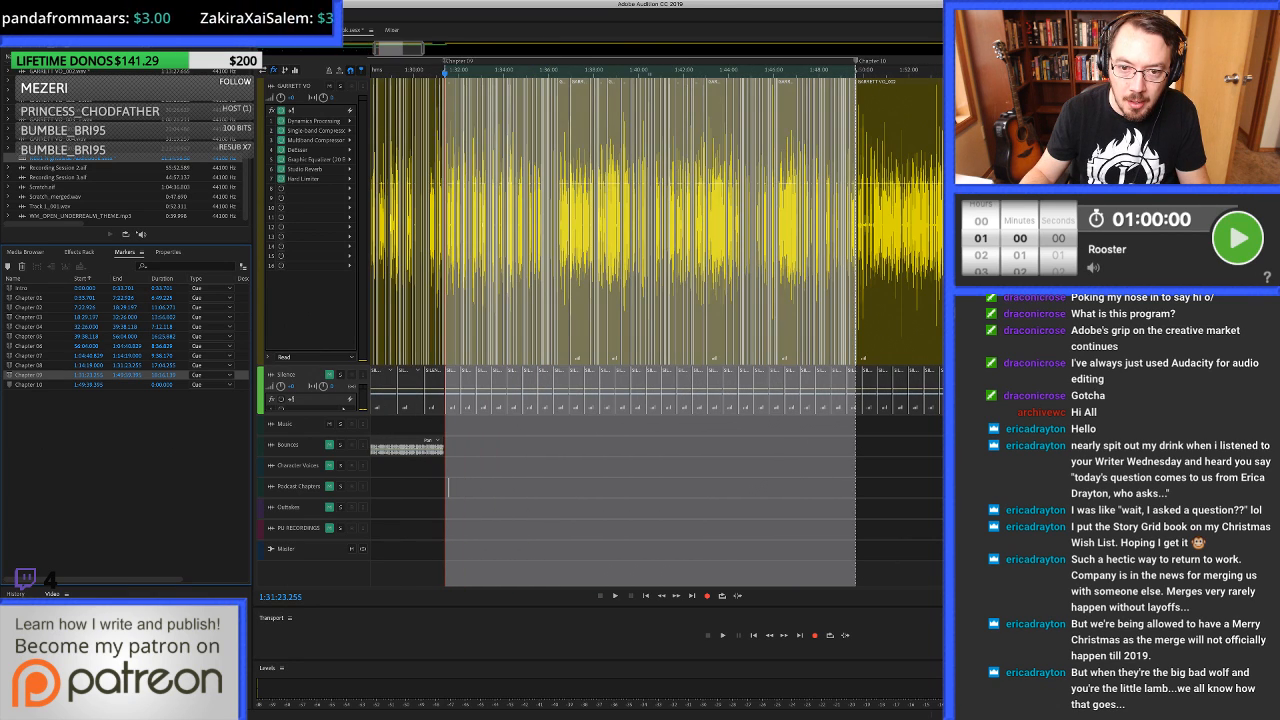
{"action": "scroll", "coordinate": [647, 220], "scroll_direction": "up", "scroll_amount": 2}
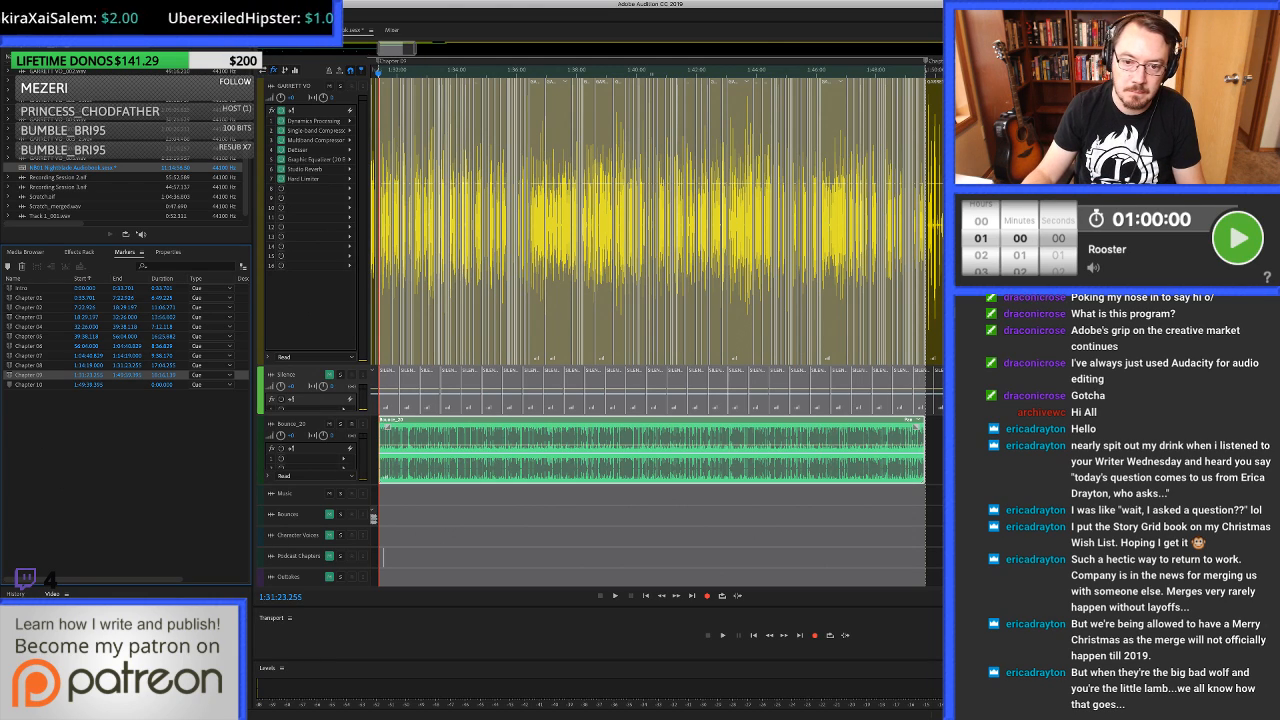
Move the new bounced clip to the Bounces track so that it starts at the Chapter 09 marker, 1:31:23.255.
{"action": "scroll", "coordinate": [657, 320], "scroll_direction": "left", "scroll_amount": 3}
{"action": "scroll", "coordinate": [753, 450], "scroll_direction": "left", "scroll_amount": 1}
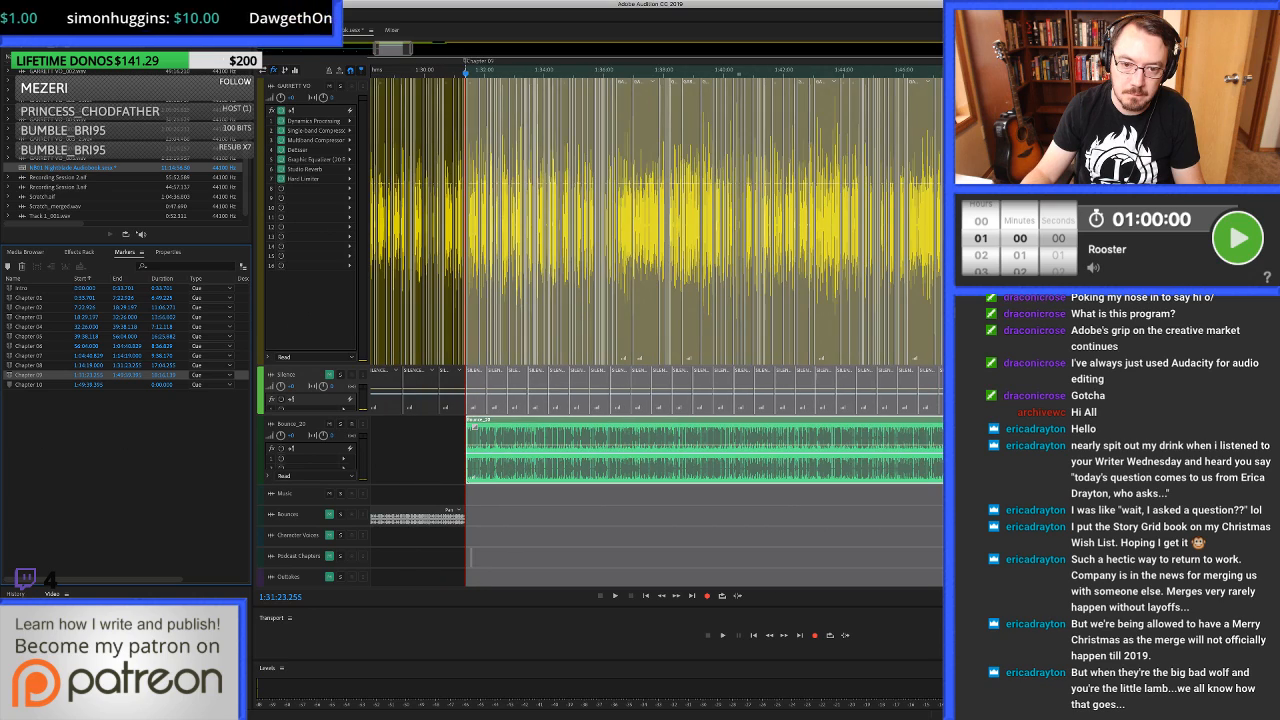
{"action": "left_click", "coordinate": [753, 450]}
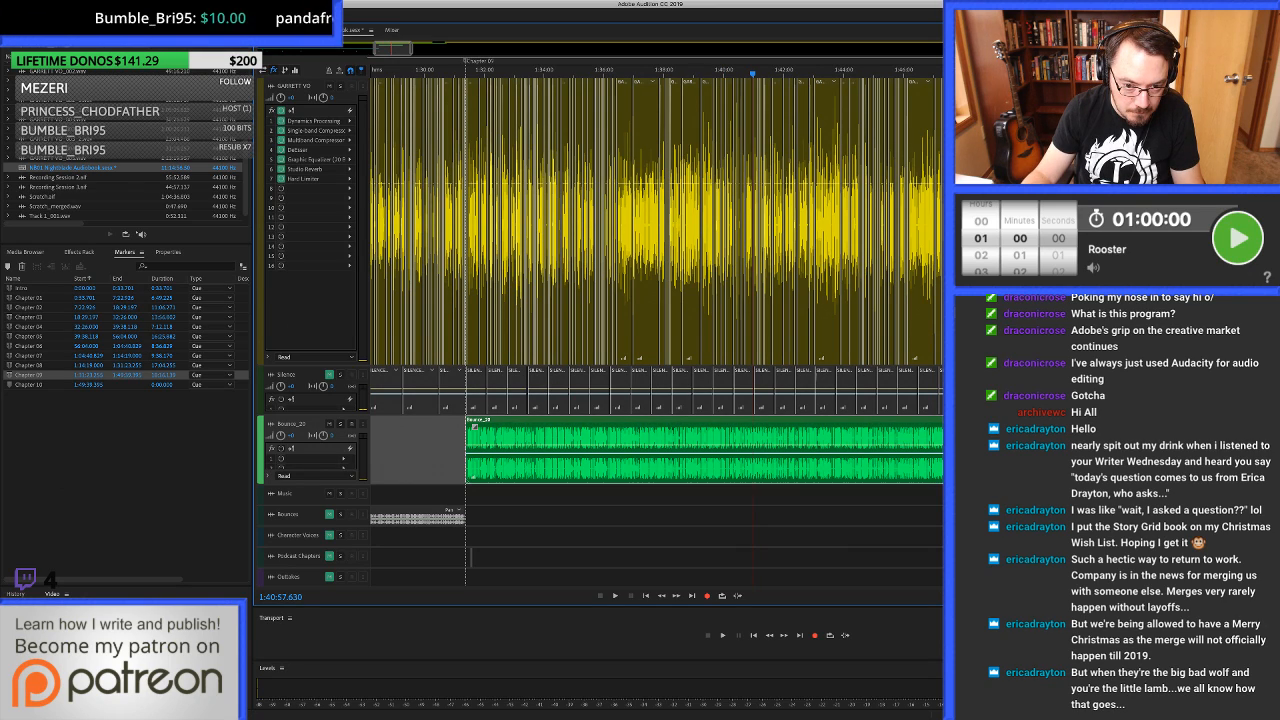
{"action": "left_click_drag", "start_coordinate": [753, 450], "coordinate": [753, 495]}
{"action": "left_click_drag", "start_coordinate": [473, 495], "coordinate": [481, 518]}
{"action": "left_click_drag", "start_coordinate": [482, 518], "coordinate": [476, 518]}
{"action": "scroll", "coordinate": [463, 518], "scroll_direction": "up", "scroll_amount": 10}
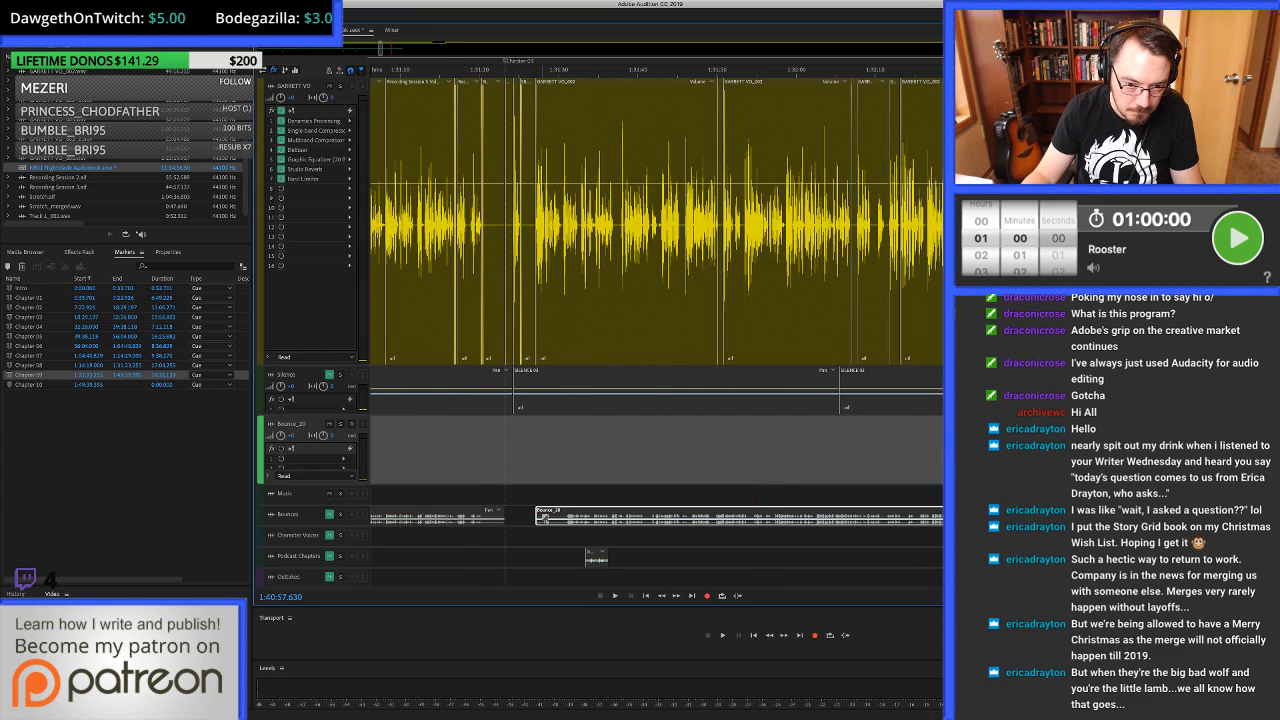
{"action": "scroll", "coordinate": [505, 518], "scroll_direction": "up", "scroll_amount": 5}
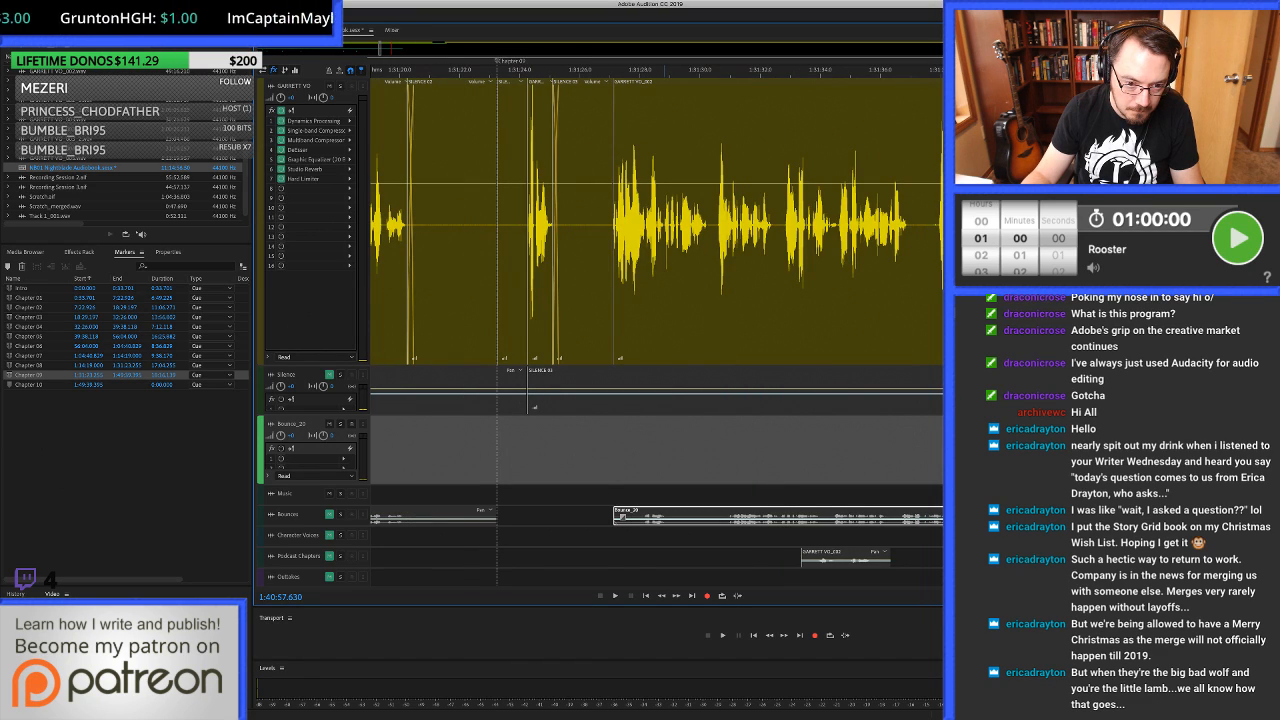
{"action": "left_click_drag", "start_coordinate": [636, 518], "coordinate": [504, 514]}
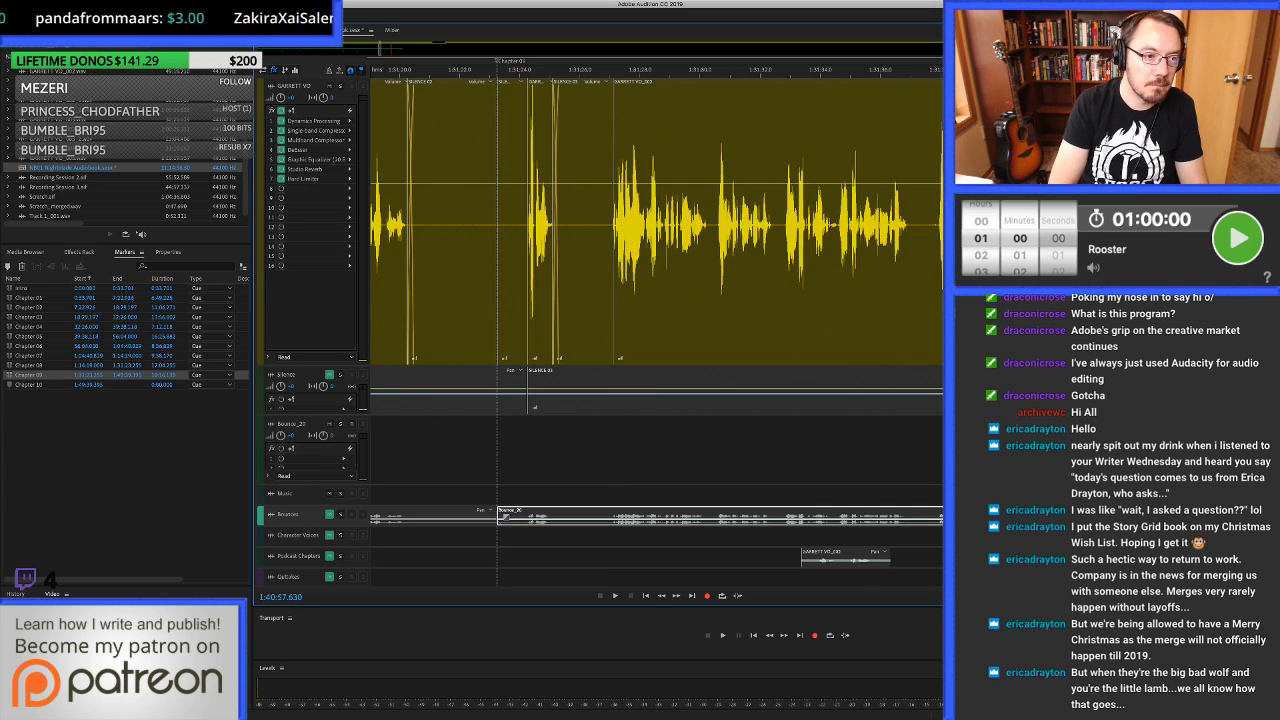
Rename the bounced clip on the Bounces track as Chapter 09.
{"action": "key", "text": "F2"}
{"action": "type", "text": "Chapter 09"}
{"action": "key", "text": "Return"}
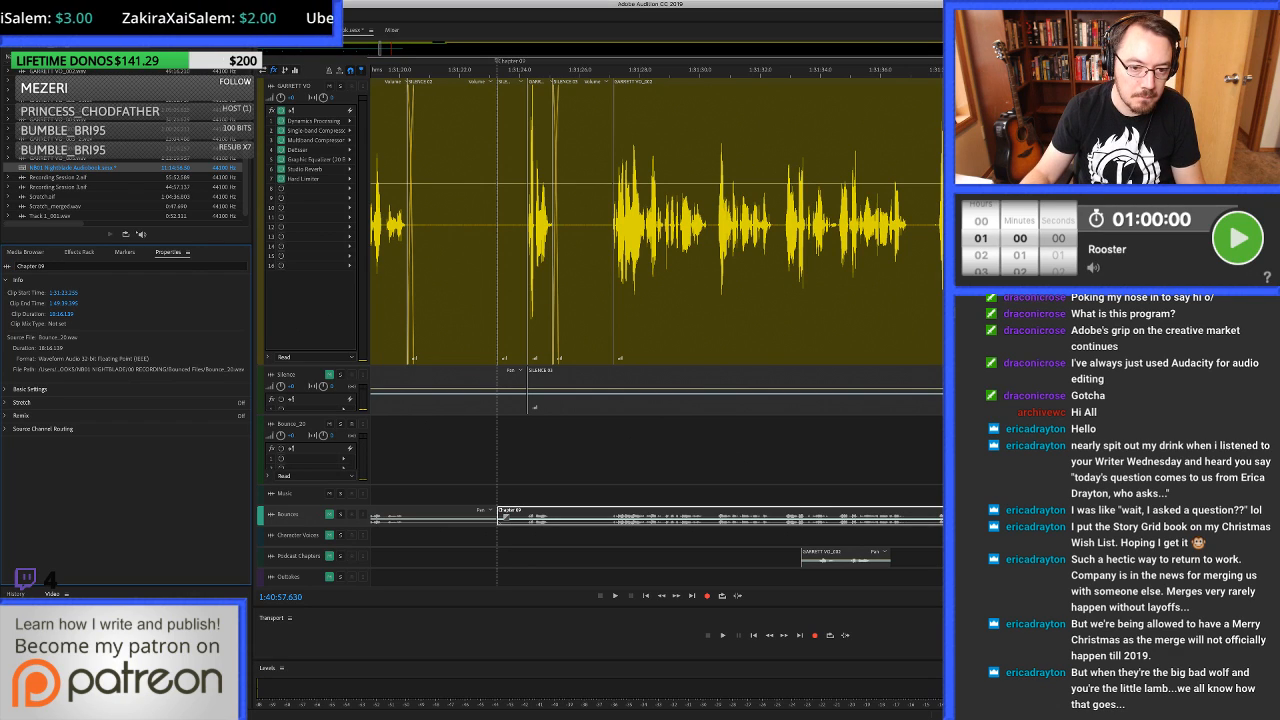
Open the audio file of the bounced Chapter 09 clip in the waveform editor and view its full length.
{"action": "double_click", "coordinate": [520, 515]}
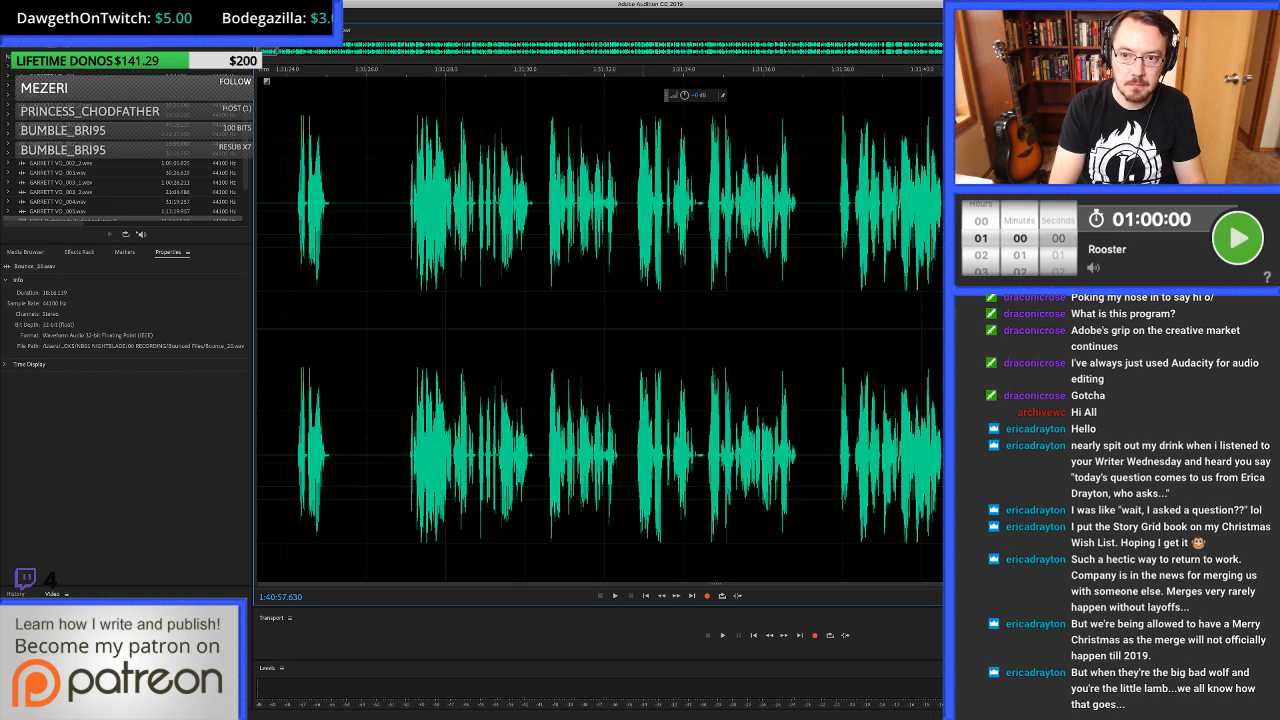
{"action": "key", "text": "backslash"}
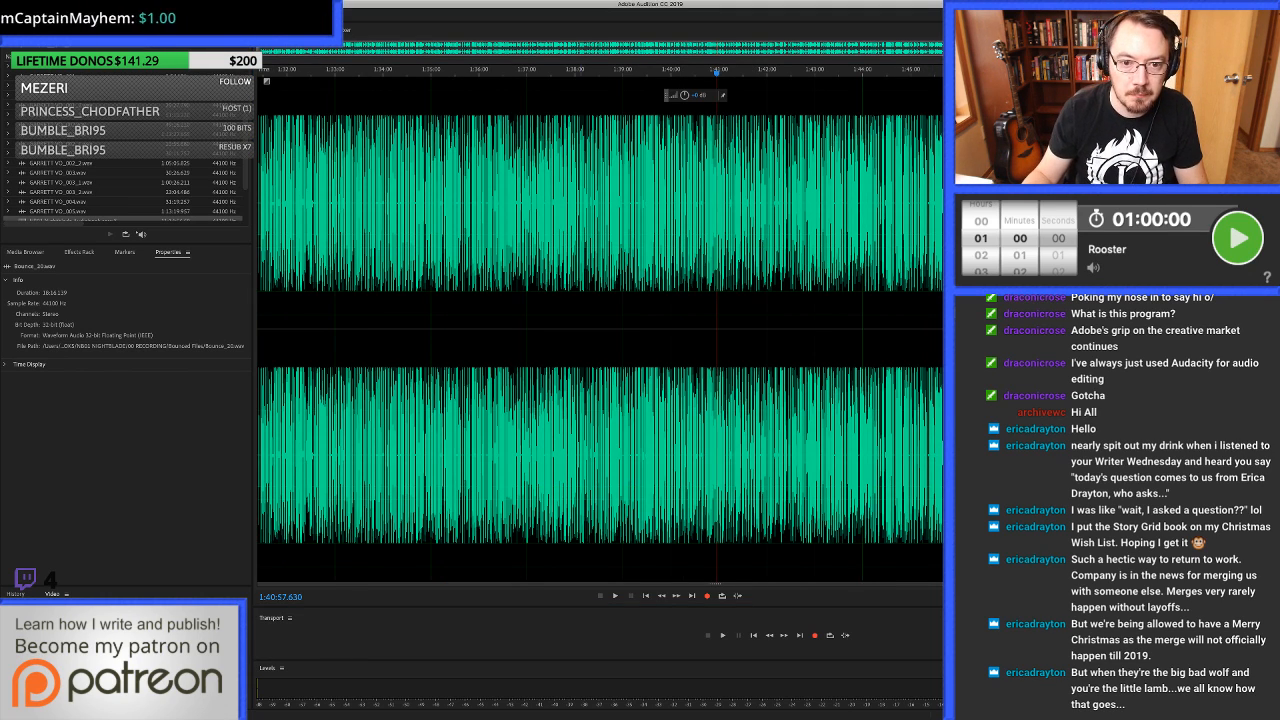
{"action": "key", "text": "super+Tab"}
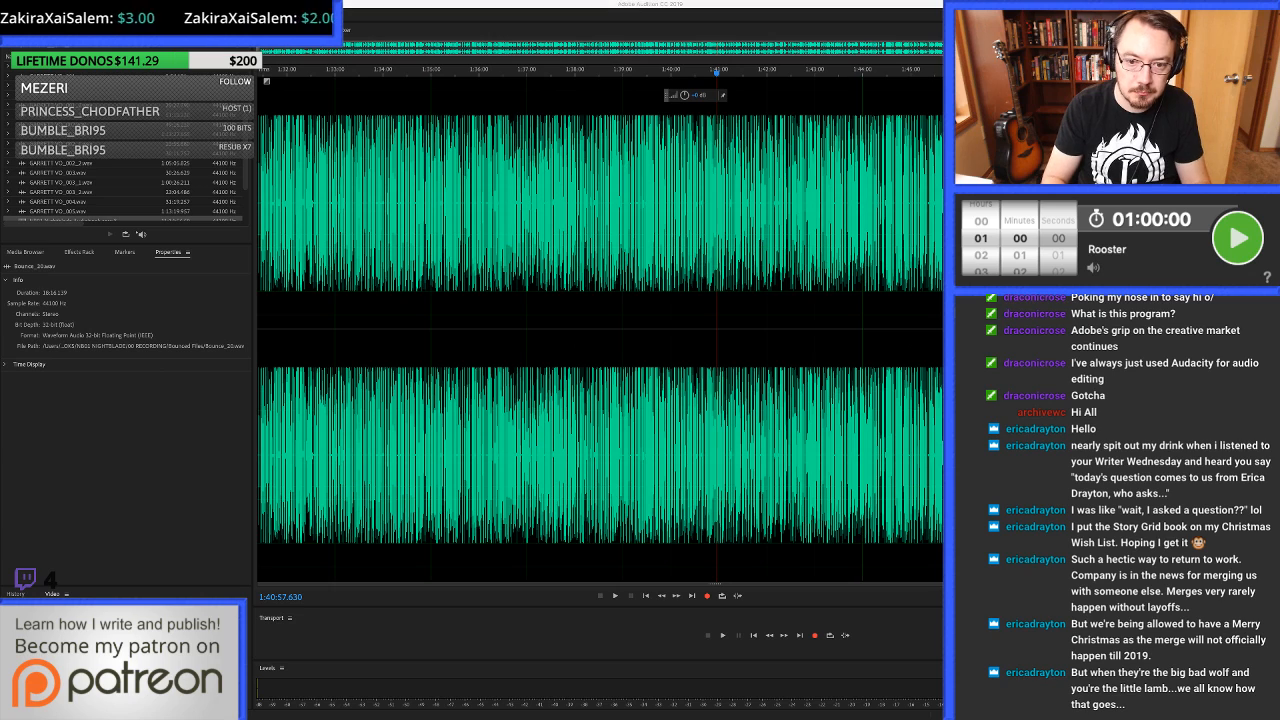
{"action": "key", "text": "Return"}
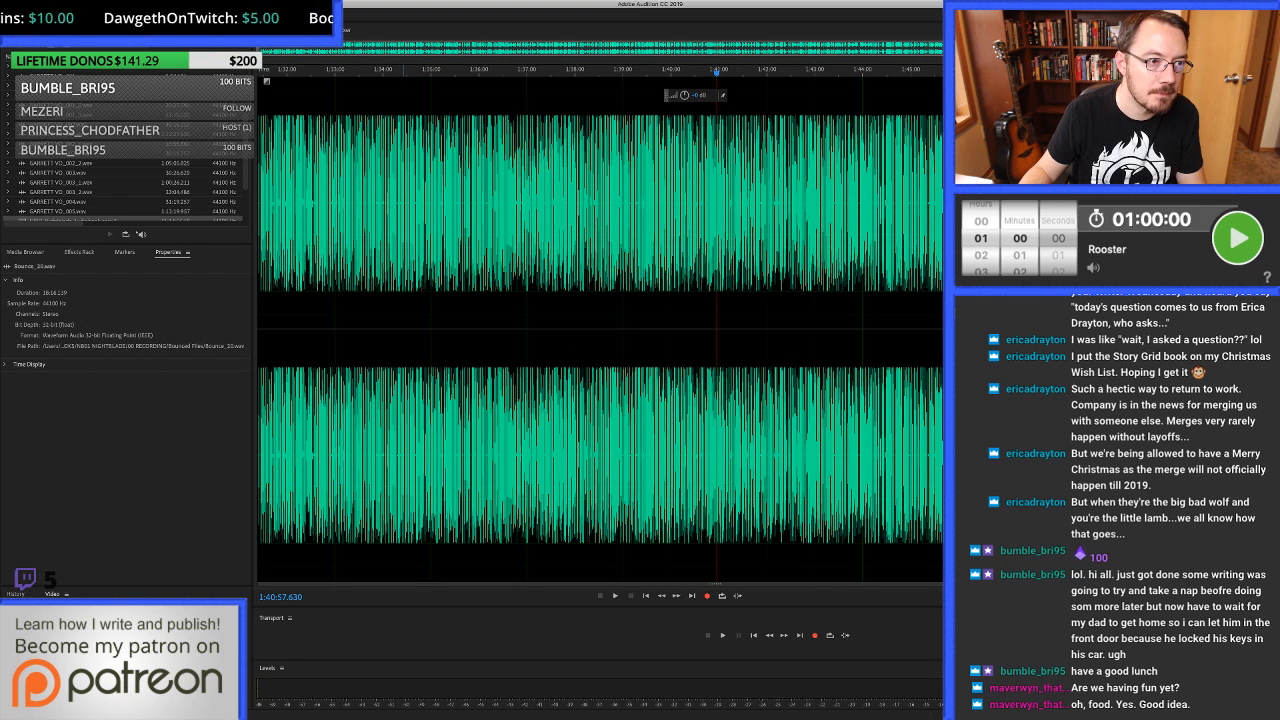
Return to the multitrack session and set the duration of the Chapter 10 marker to 1 second.
{"action": "scroll", "coordinate": [125, 185], "scroll_direction": "down", "scroll_amount": 3}
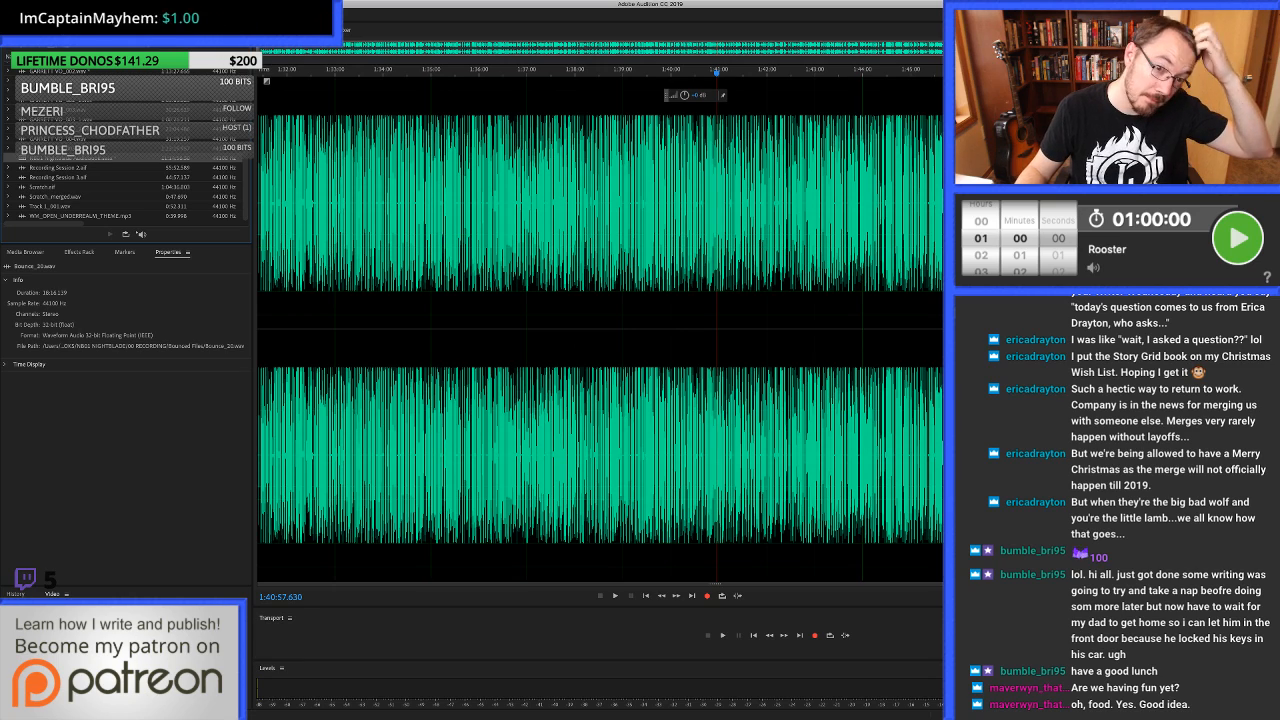
{"action": "double_click", "coordinate": [75, 158]}
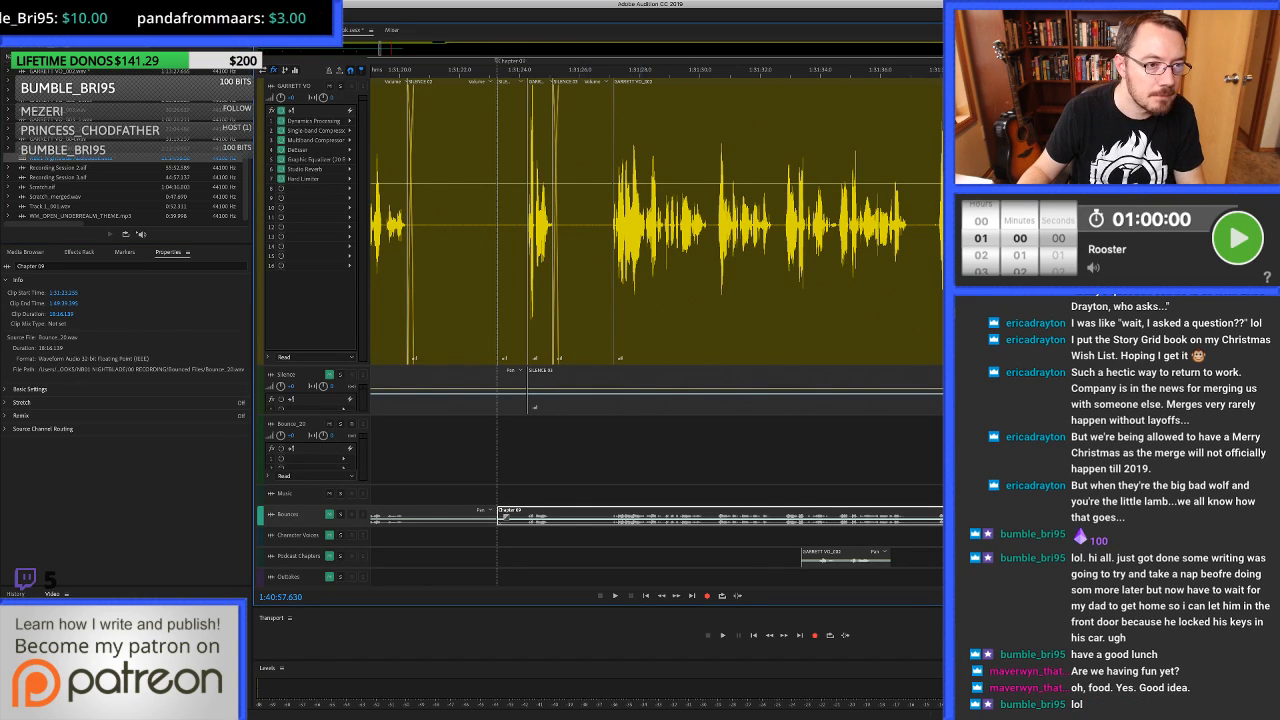
{"action": "left_click", "coordinate": [124, 252]}
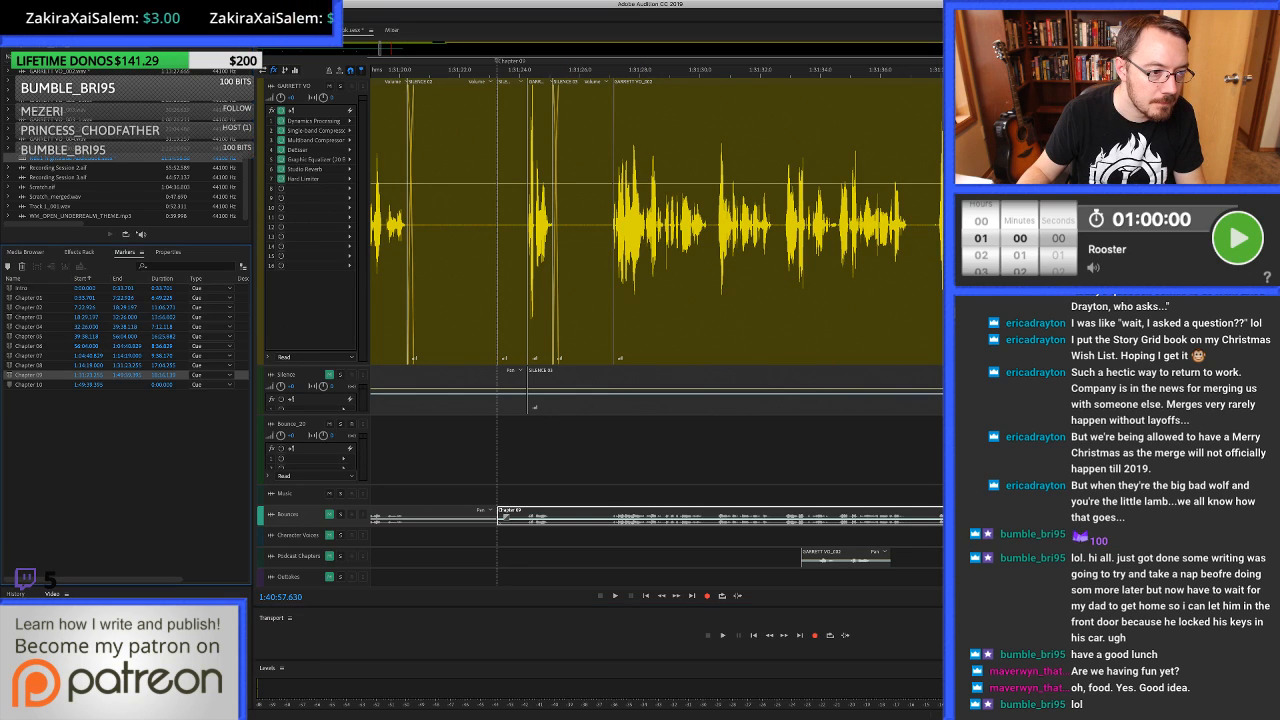
{"action": "left_click", "coordinate": [155, 384]}
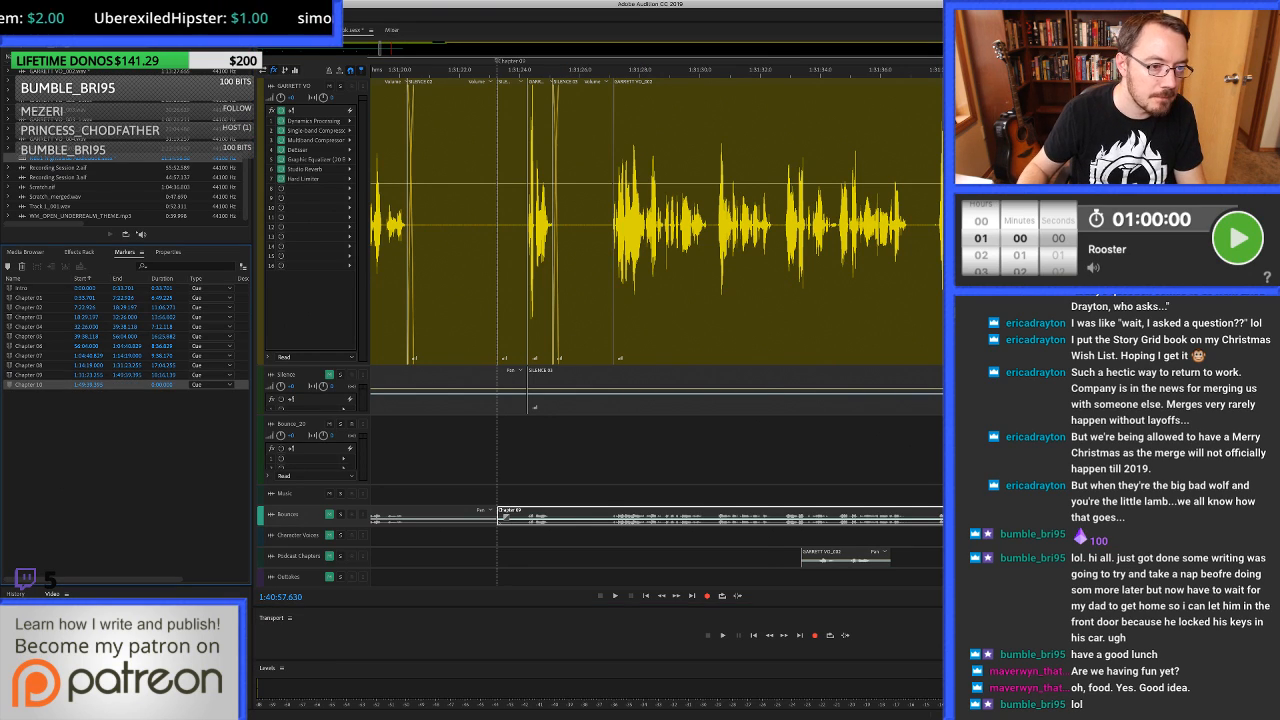
{"action": "key", "text": "Return"}
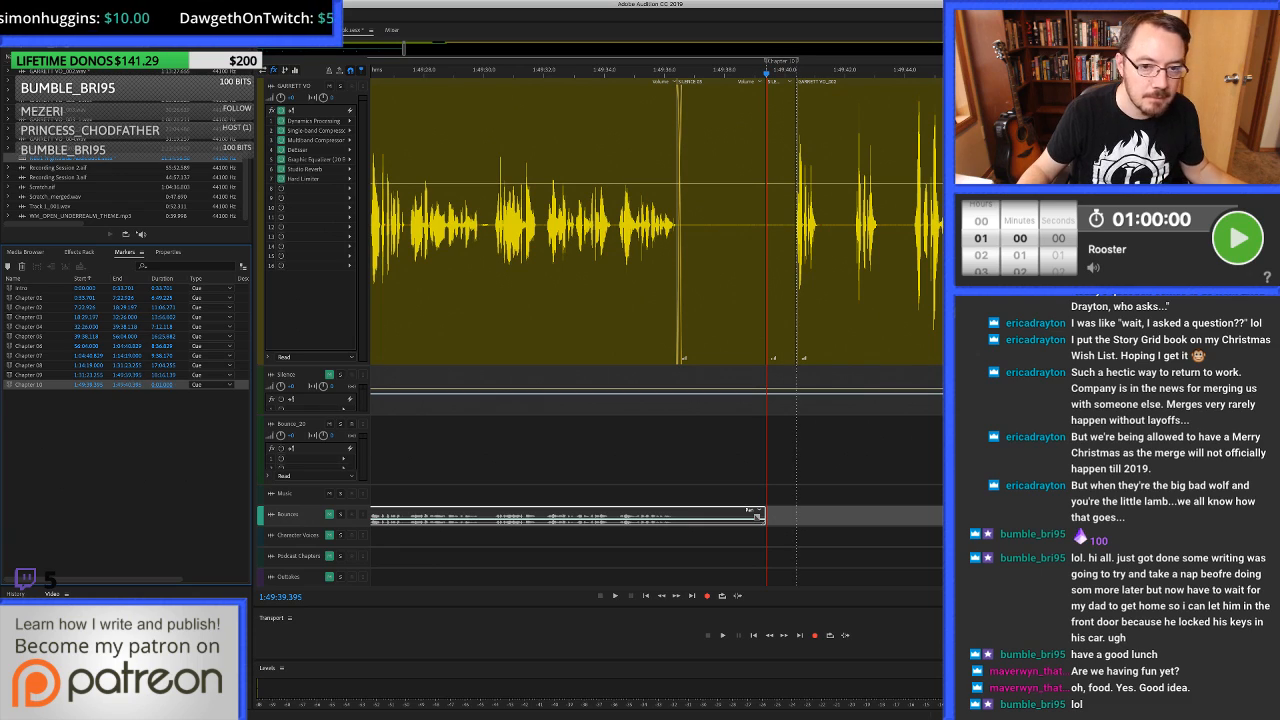